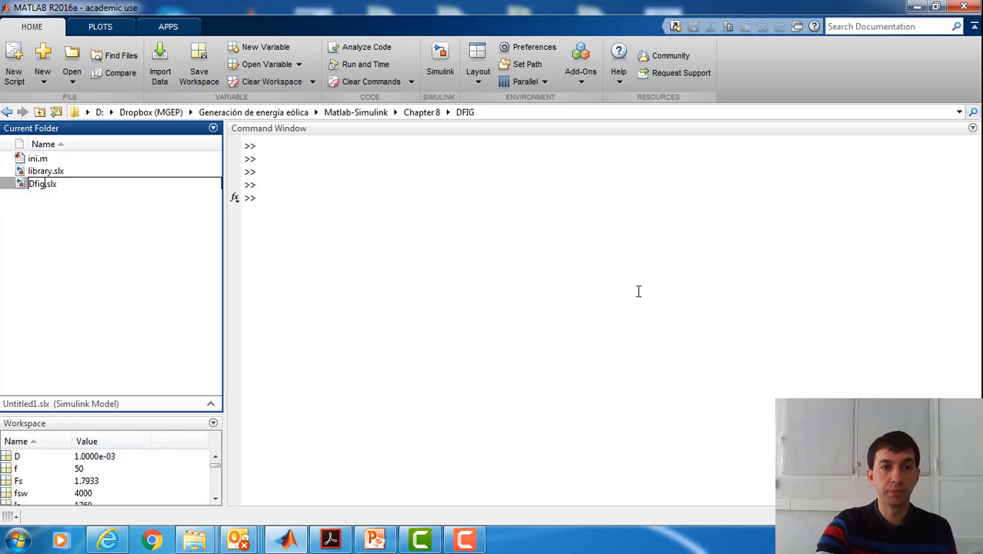
Step: Name the new model file Dfig.slx and open it together with the Simulink Library Browser
{"action": "key", "text": "Return"}
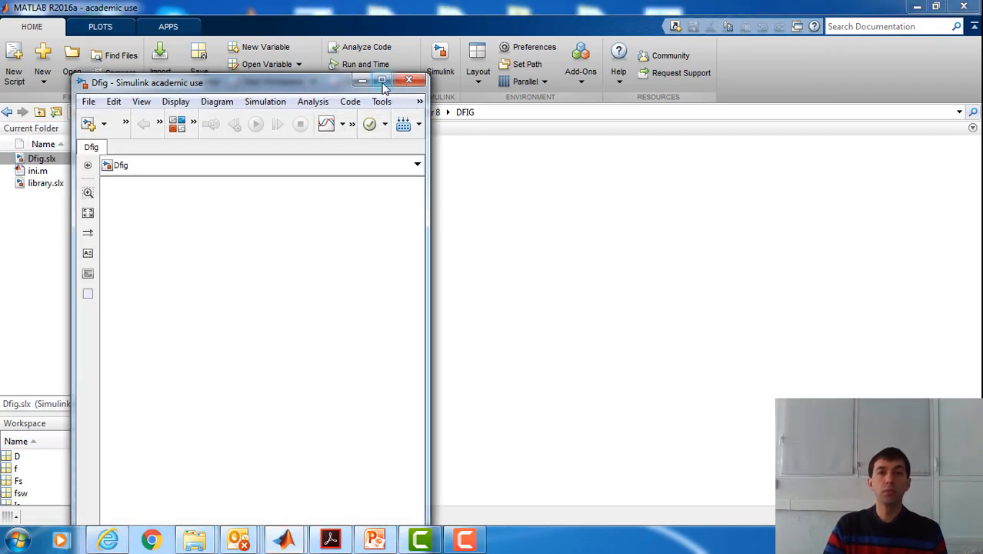
{"action": "left_click", "coordinate": [382, 82]}
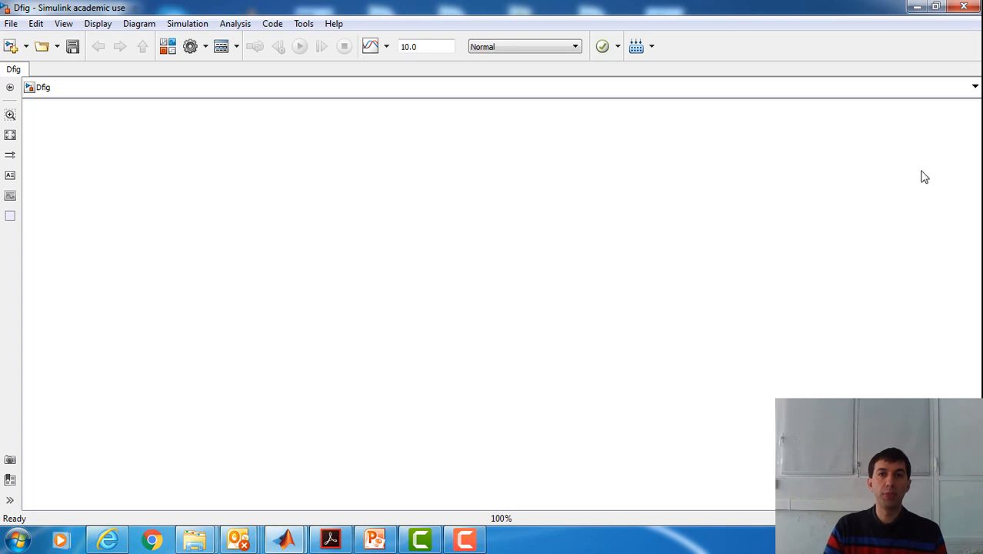
{"action": "left_click", "coordinate": [168, 48]}
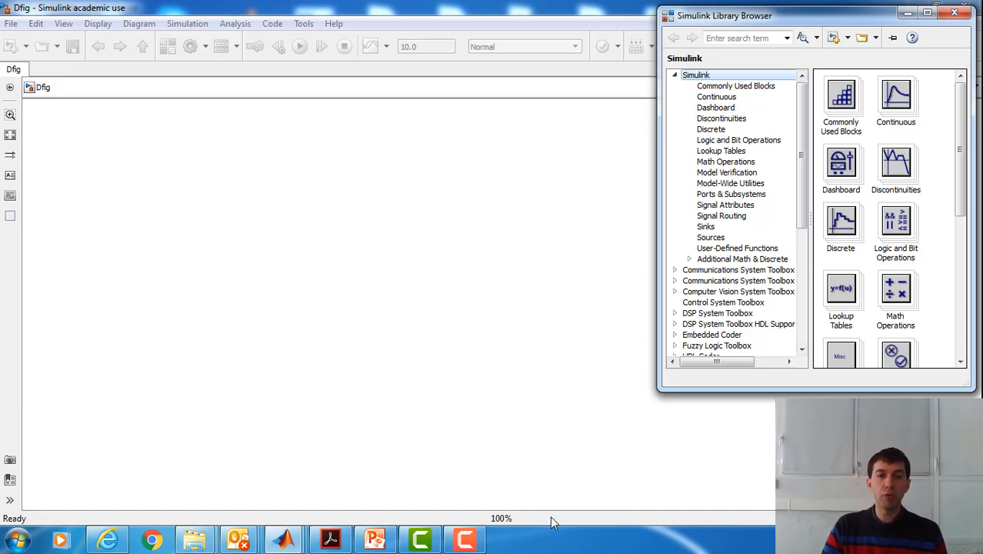
Step: Switch to Acrobat Reader and examine the general DFIM supply configuration in Figure 10.1 of ch10.pdf
{"action": "left_click", "coordinate": [346, 540]}
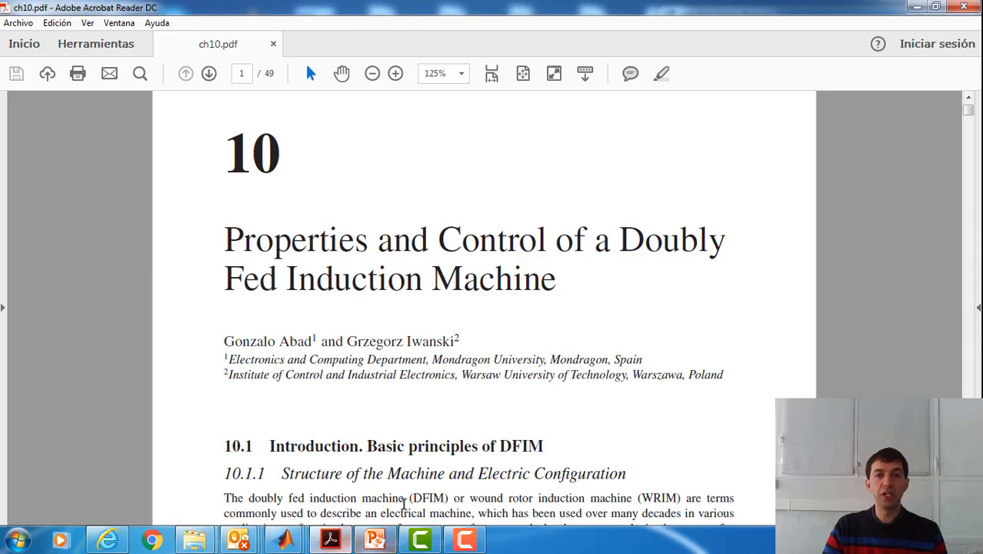
{"action": "scroll", "coordinate": [580, 380], "scroll_direction": "down", "scroll_amount": 10}
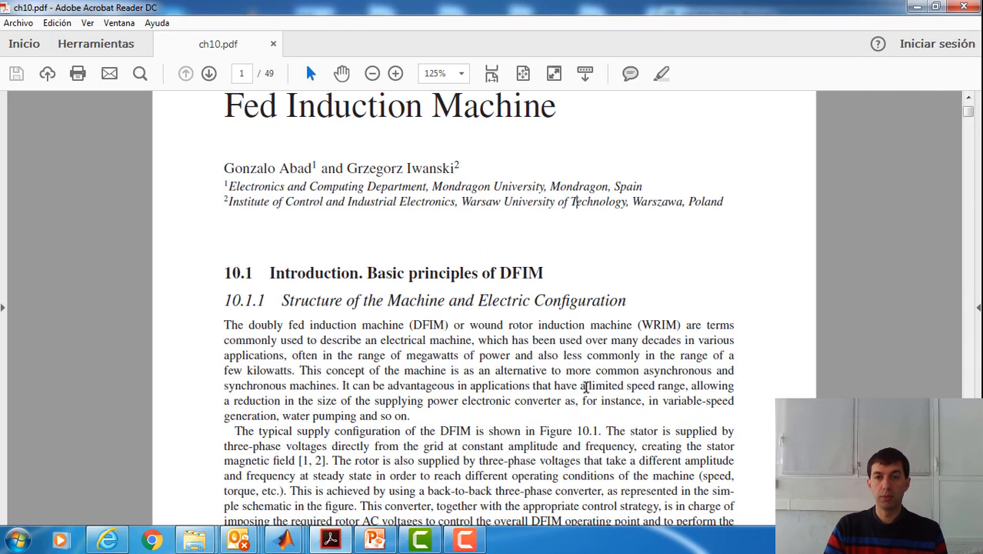
{"action": "scroll", "coordinate": [589, 407], "scroll_direction": "down", "scroll_amount": 8}
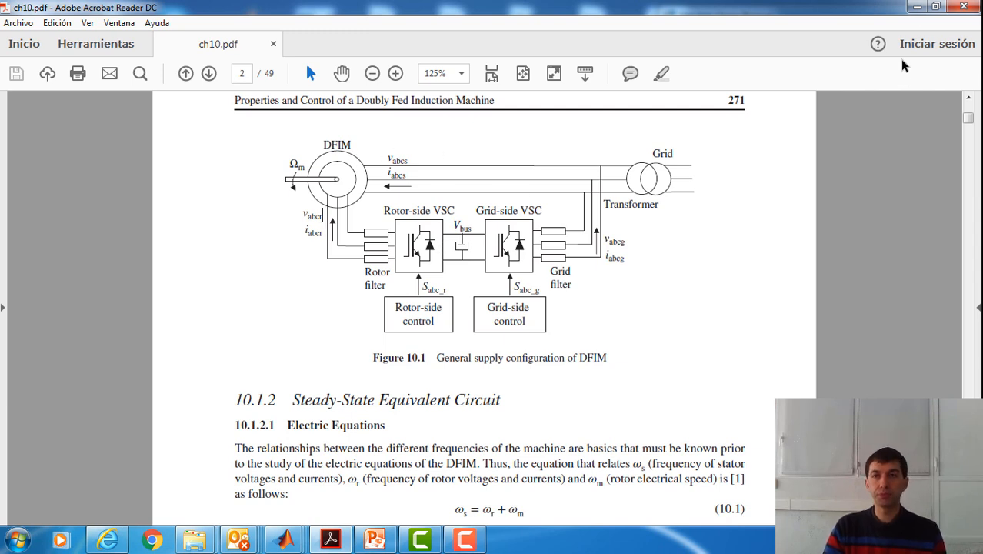
{"action": "left_click", "coordinate": [917, 9]}
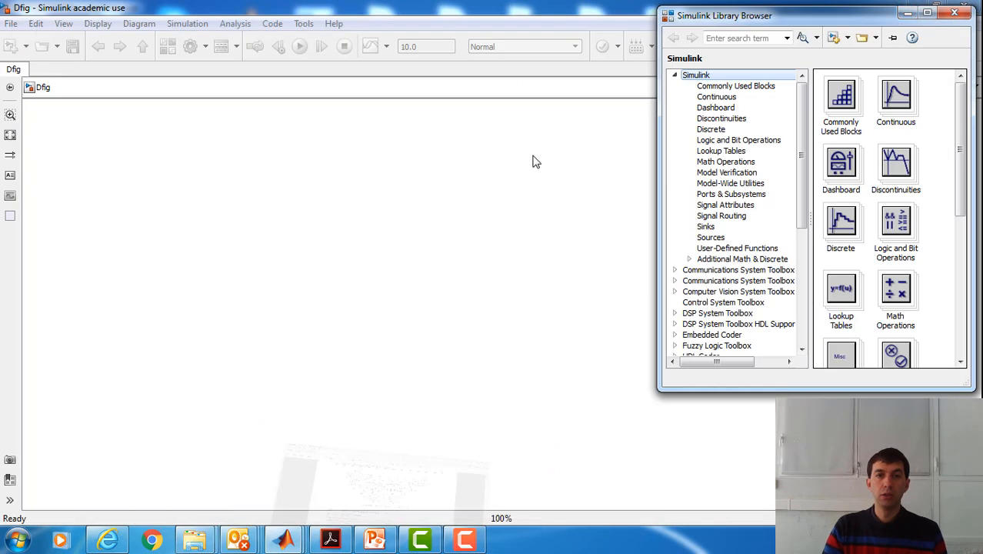
Step: Restore the Dfig model window and resize it to fill the space beside the Library Browser
{"action": "left_click", "coordinate": [540, 231]}
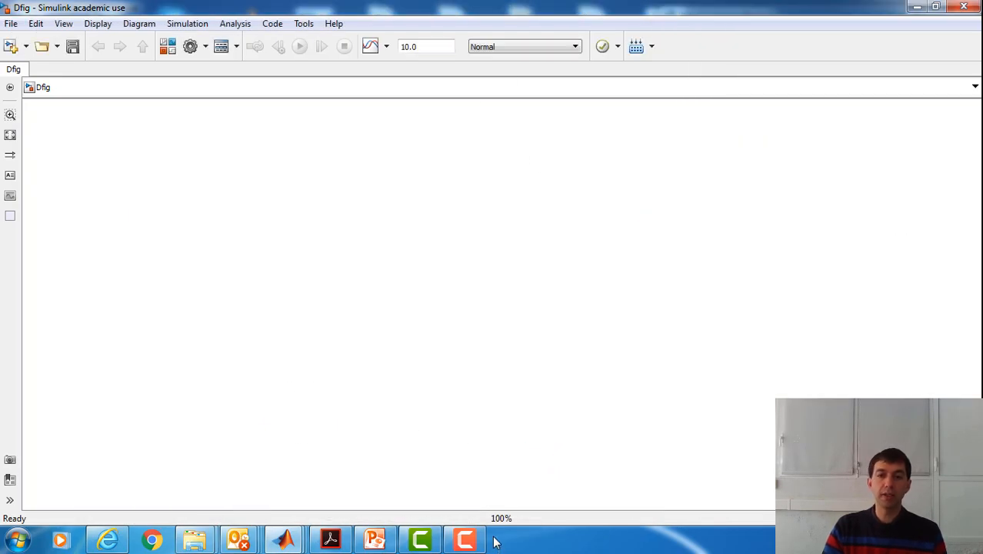
{"action": "left_click", "coordinate": [935, 6]}
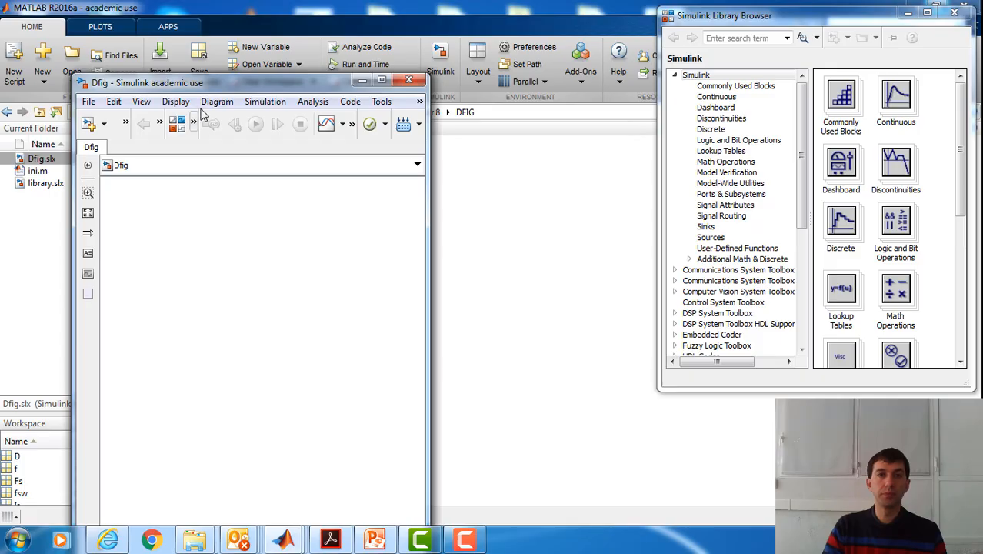
{"action": "left_click_drag", "start_coordinate": [206, 82], "coordinate": [126, 10]}
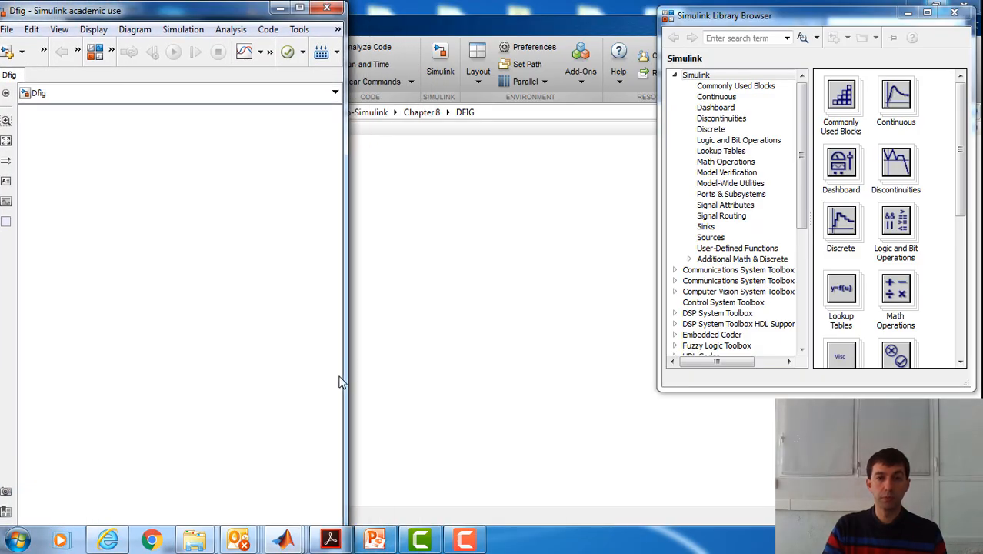
{"action": "left_click_drag", "start_coordinate": [346, 372], "coordinate": [601, 373]}
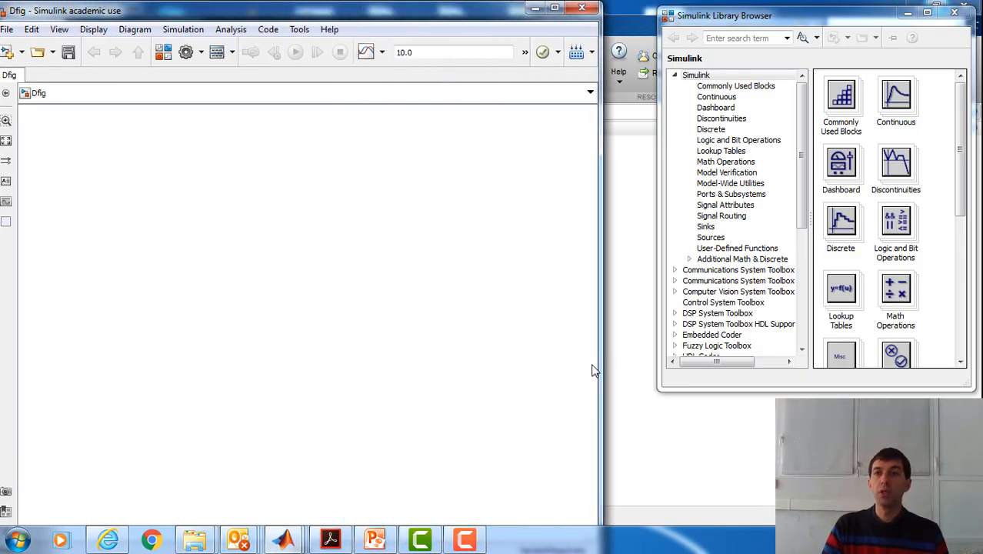
Step: Find Simscape in the Library Browser and open its library in a separate window
{"action": "left_click_drag", "start_coordinate": [802, 166], "coordinate": [808, 292]}
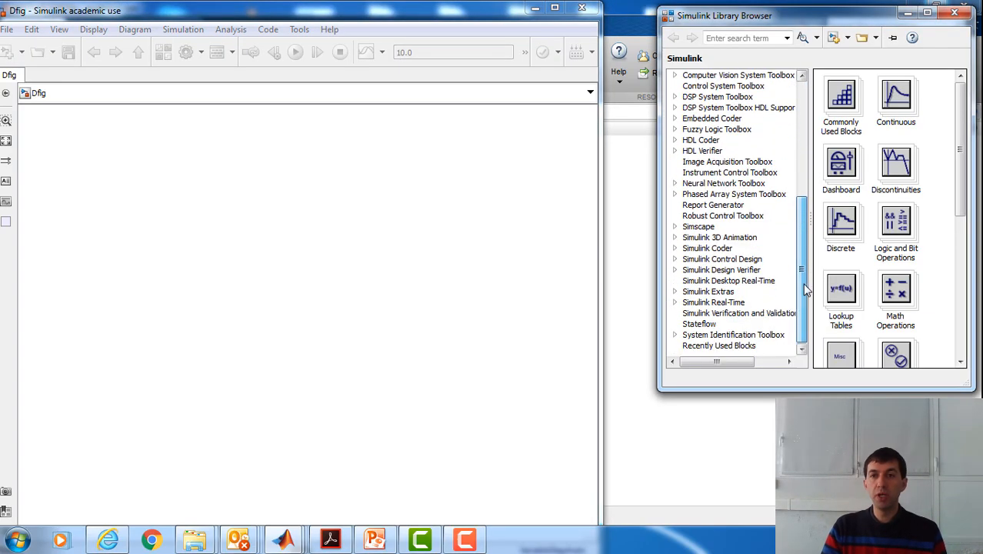
{"action": "double_click", "coordinate": [696, 228]}
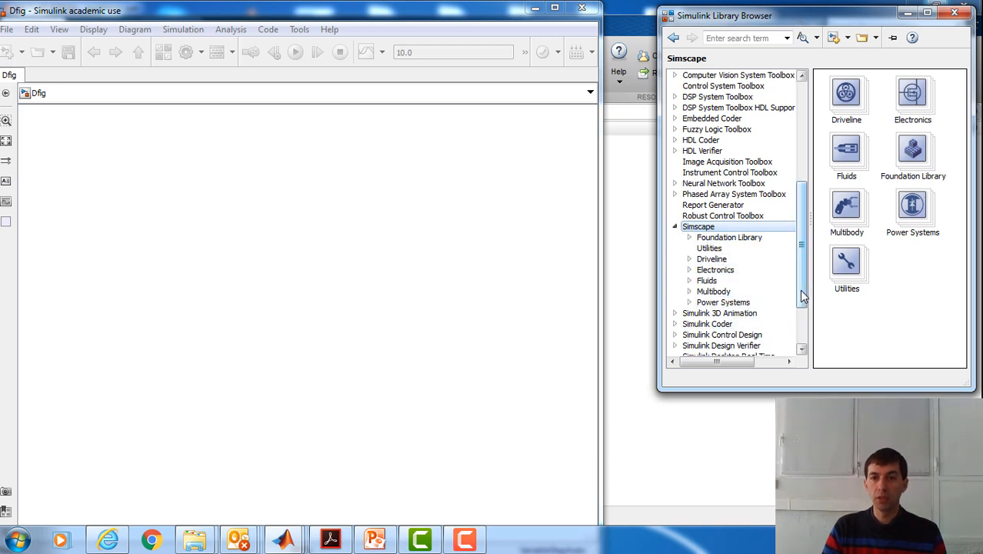
{"action": "left_click_drag", "start_coordinate": [803, 294], "coordinate": [805, 329]}
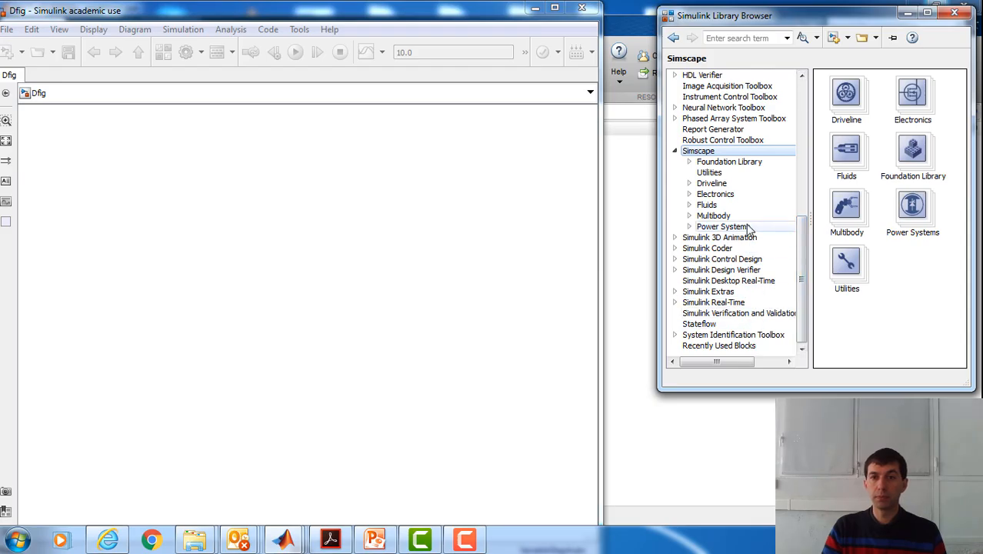
{"action": "right_click", "coordinate": [716, 151]}
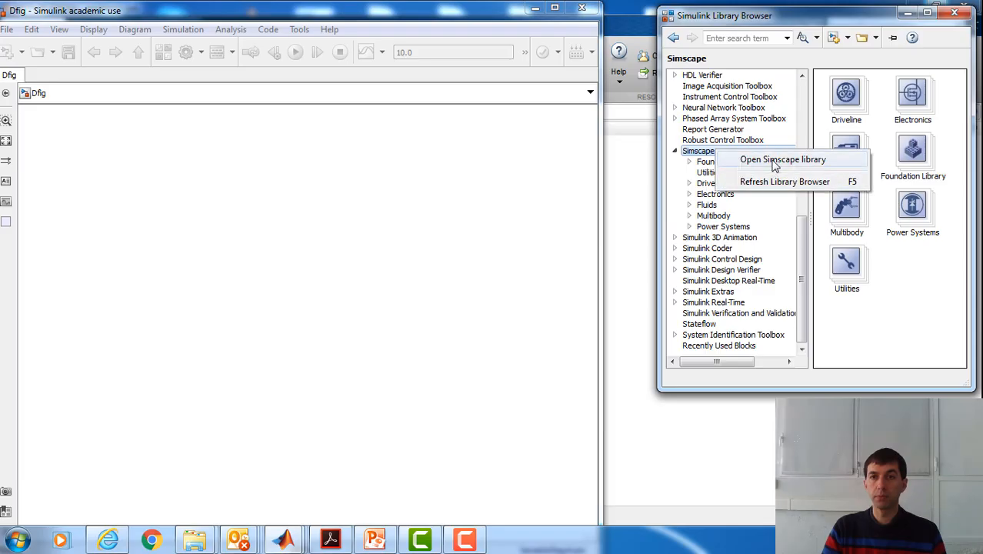
{"action": "left_click", "coordinate": [775, 160]}
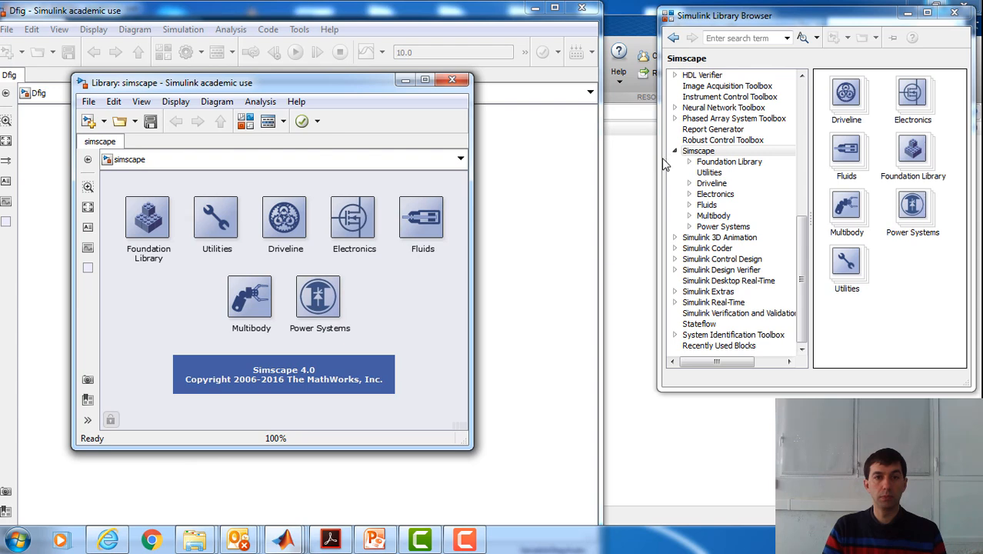
Step: Open the Specialized Technology library within the Simscape Power Systems library
{"action": "double_click", "coordinate": [319, 304]}
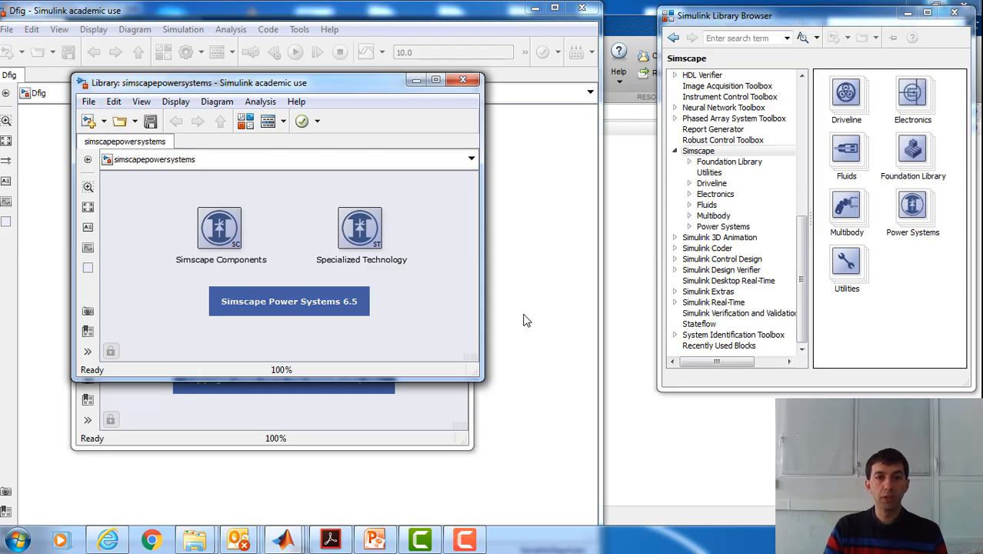
{"action": "left_click", "coordinate": [369, 240]}
{"action": "double_click", "coordinate": [374, 240]}
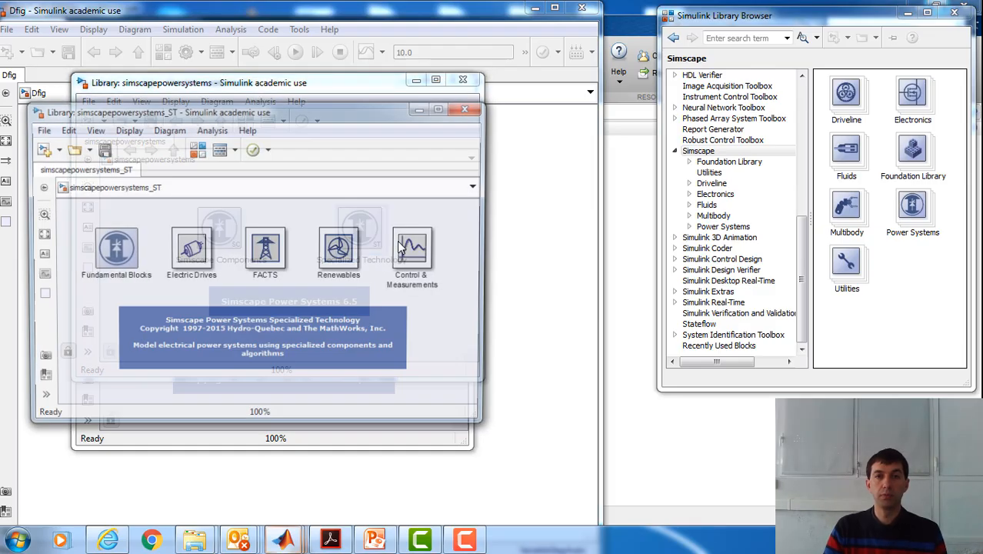
{"action": "left_click_drag", "start_coordinate": [312, 116], "coordinate": [312, 123]}
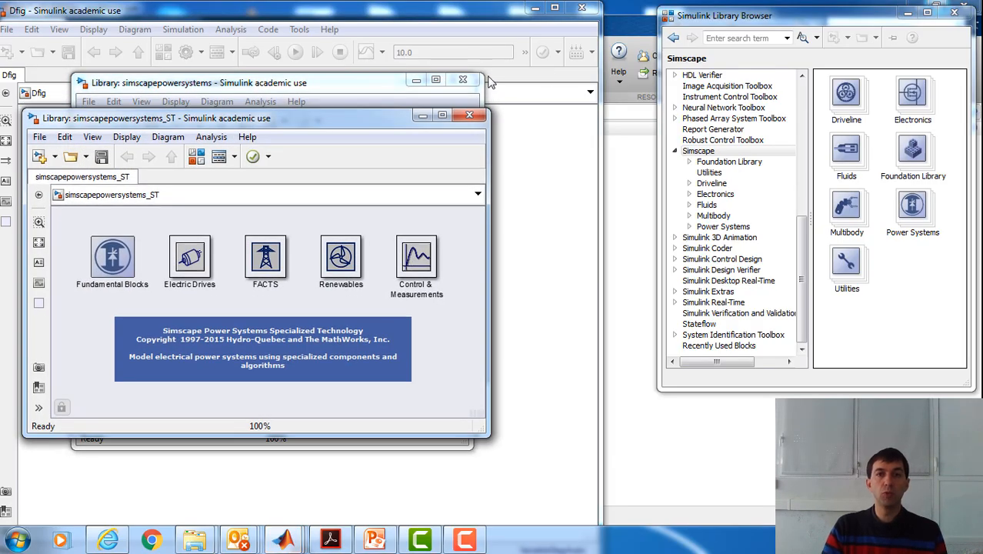
Step: Close the simscapepowersystems and simscape library windows and move the simscapepowersystems_ST window clear of the model canvas
{"action": "left_click", "coordinate": [463, 79]}
{"action": "left_click", "coordinate": [453, 81]}
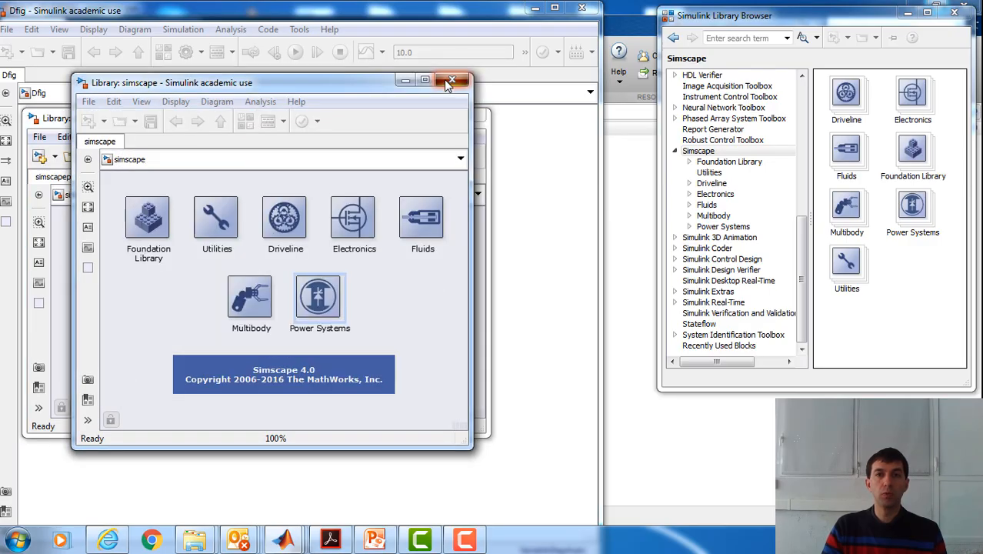
{"action": "left_click_drag", "start_coordinate": [342, 125], "coordinate": [781, 68]}
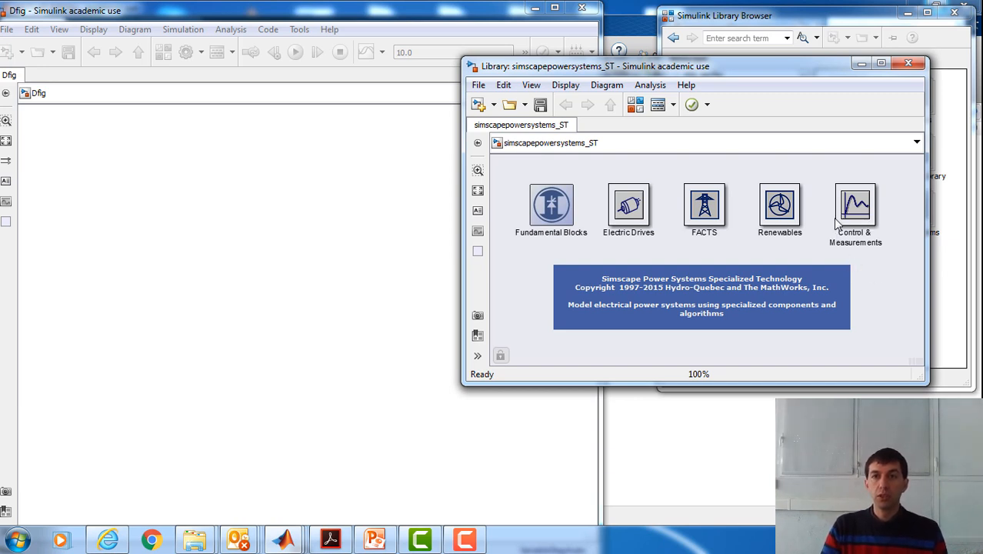
Step: Open the Fundamental Blocks library and place its powerlib window over the Specialized Technology library window
{"action": "left_click", "coordinate": [566, 204]}
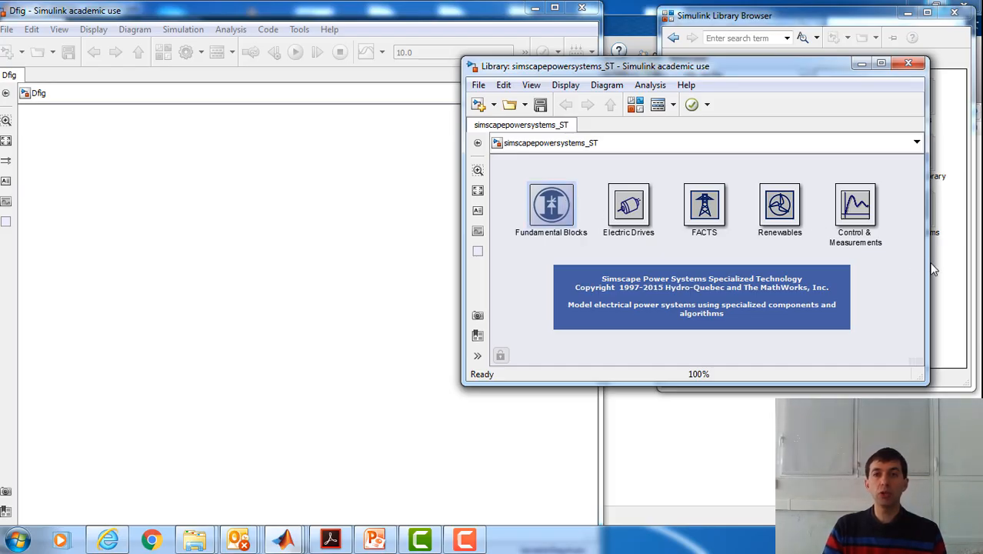
{"action": "double_click", "coordinate": [573, 217]}
{"action": "left_click_drag", "start_coordinate": [347, 165], "coordinate": [762, 126]}
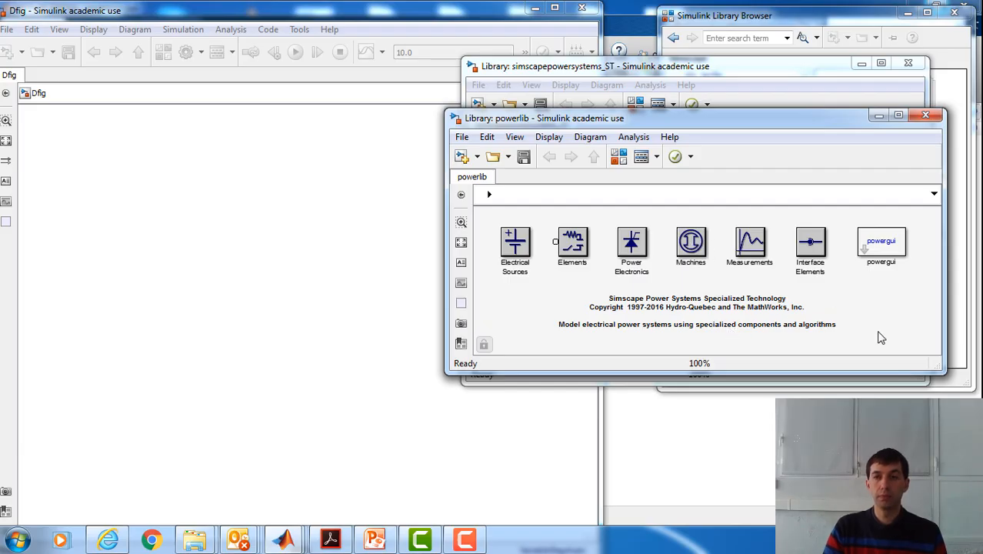
Step: Add an Asynchronous Machine SI Units block from the powerlib Machines library to the Dfig model
{"action": "double_click", "coordinate": [677, 245]}
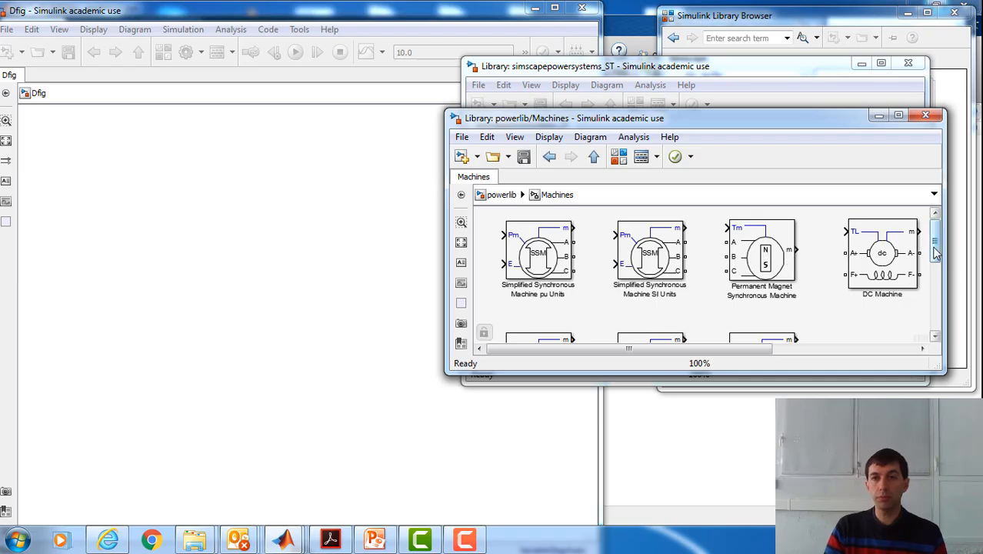
{"action": "left_click_drag", "start_coordinate": [936, 253], "coordinate": [935, 325]}
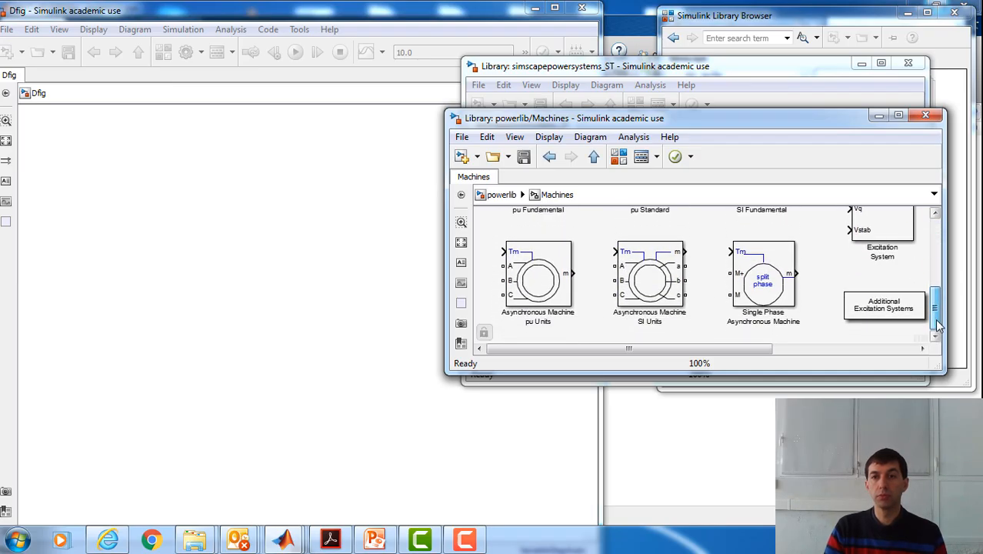
{"action": "left_click", "coordinate": [669, 293]}
{"action": "left_click_drag", "start_coordinate": [670, 293], "coordinate": [219, 293]}
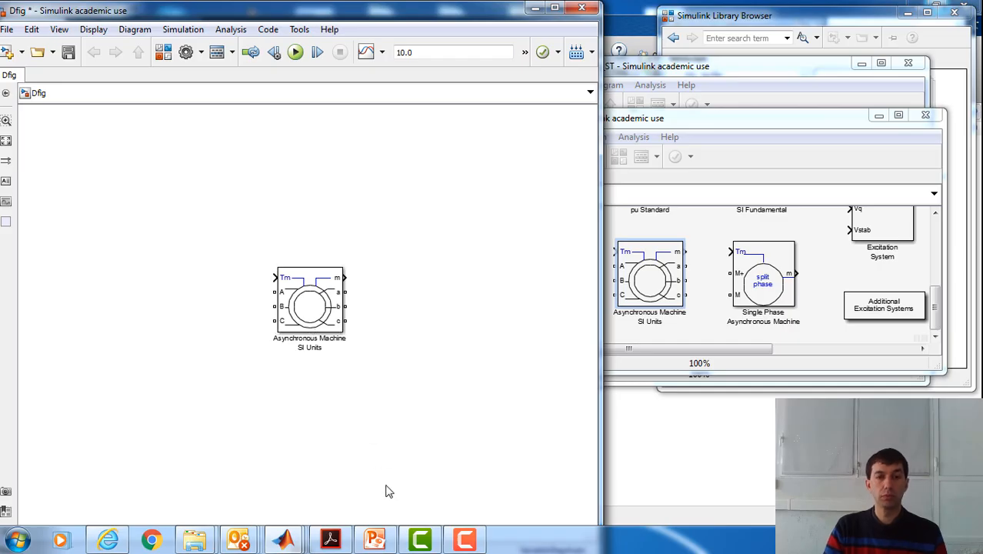
Step: Close the Tutorial.ppt presentation in PowerPoint
{"action": "mouse_move", "coordinate": [383, 543]}
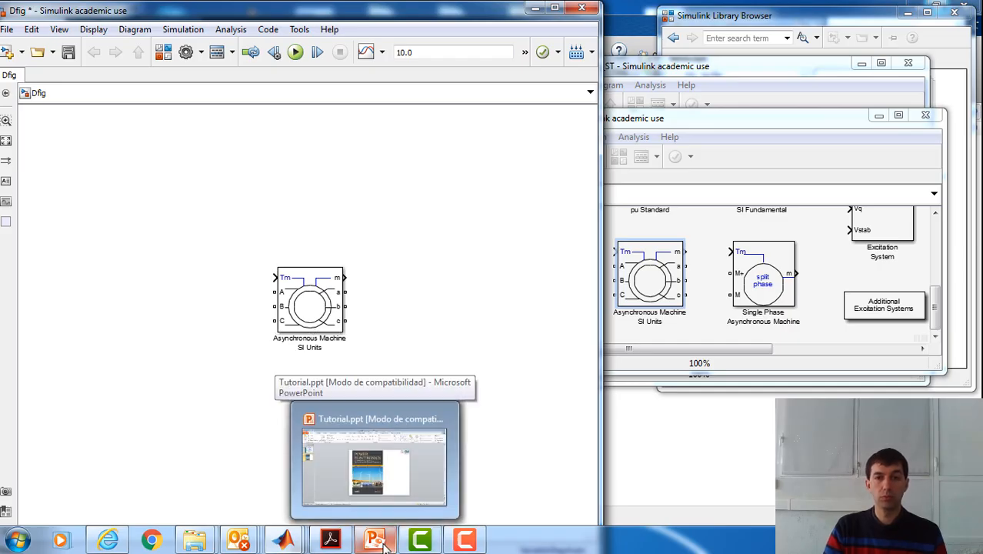
{"action": "right_click", "coordinate": [383, 542]}
{"action": "left_click", "coordinate": [380, 499]}
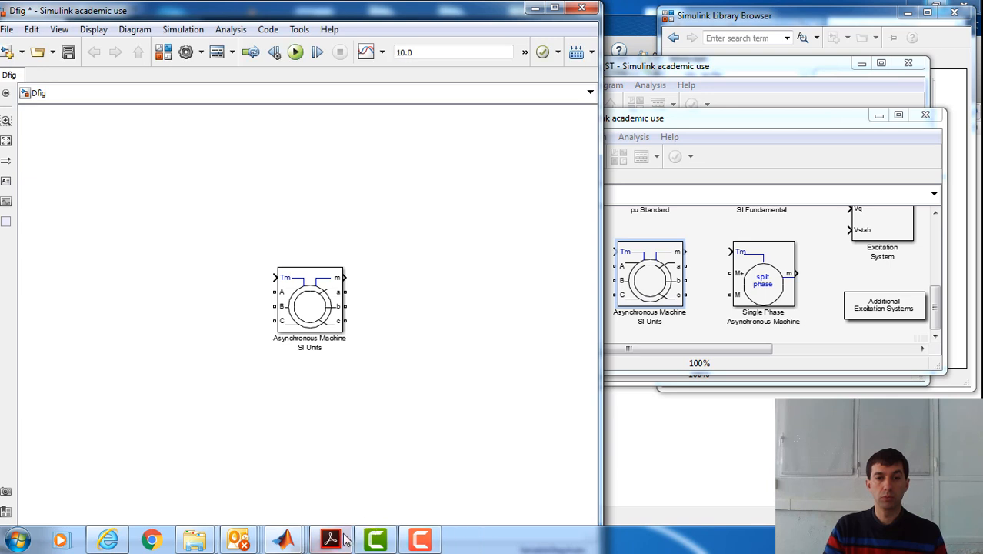
Step: Add a Three-Phase Programmable Voltage Source from the powerlib Electrical Sources library to the model, ahead of the asynchronous machine
{"action": "left_click", "coordinate": [292, 304]}
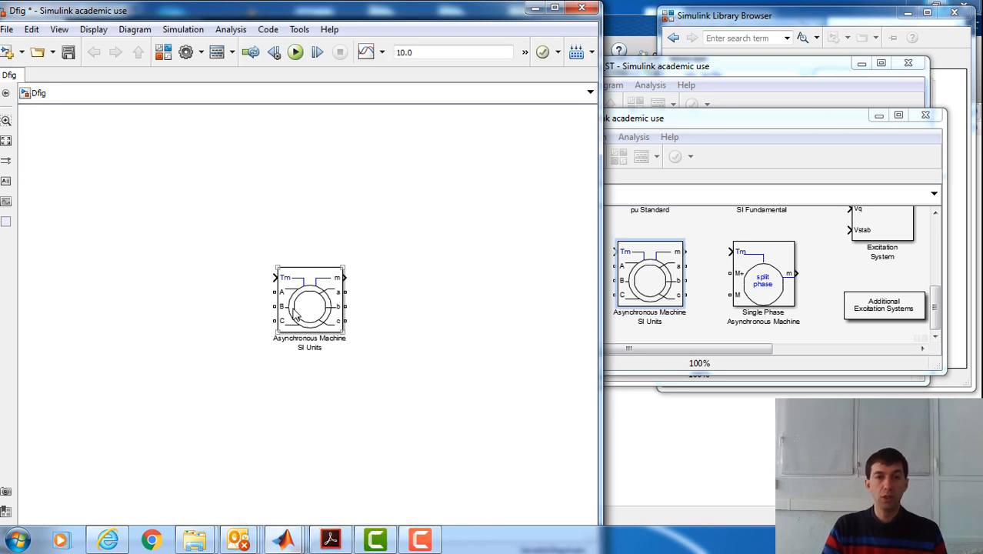
{"action": "left_click", "coordinate": [716, 327]}
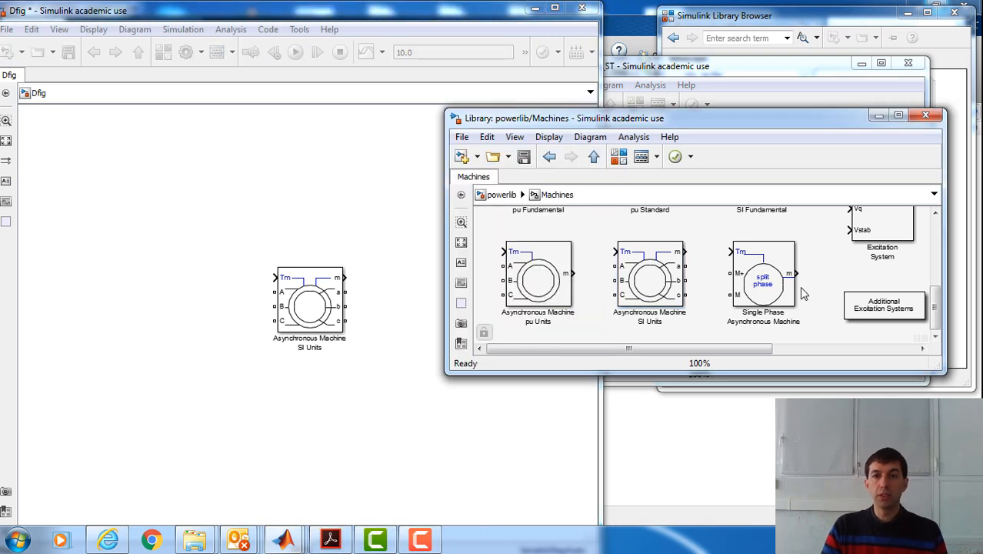
{"action": "left_click_drag", "start_coordinate": [936, 309], "coordinate": [937, 240]}
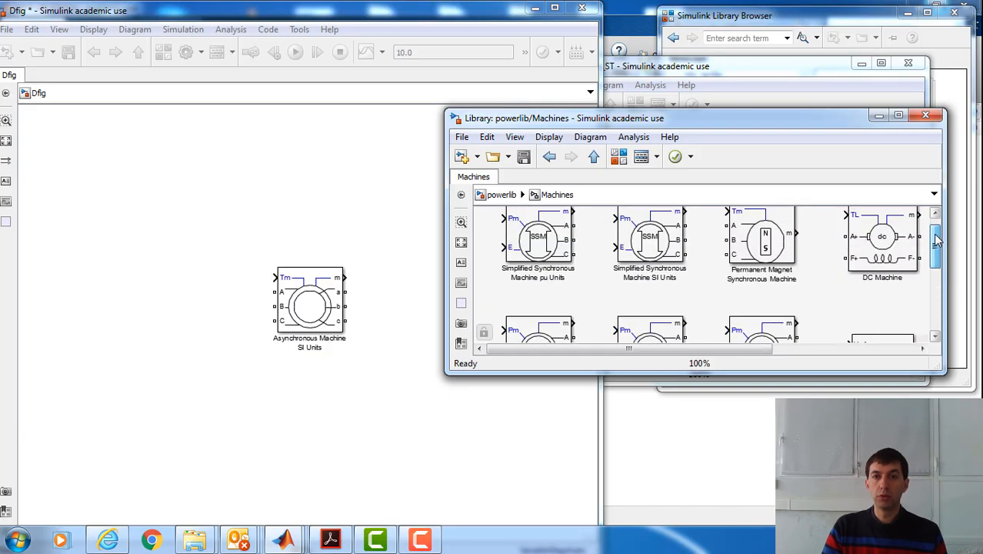
{"action": "left_click", "coordinate": [496, 195]}
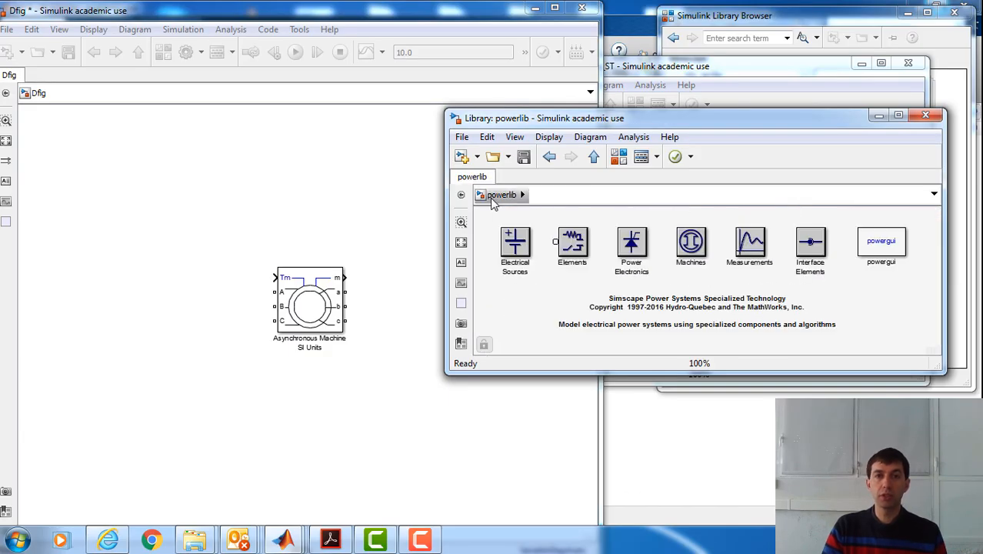
{"action": "double_click", "coordinate": [517, 243]}
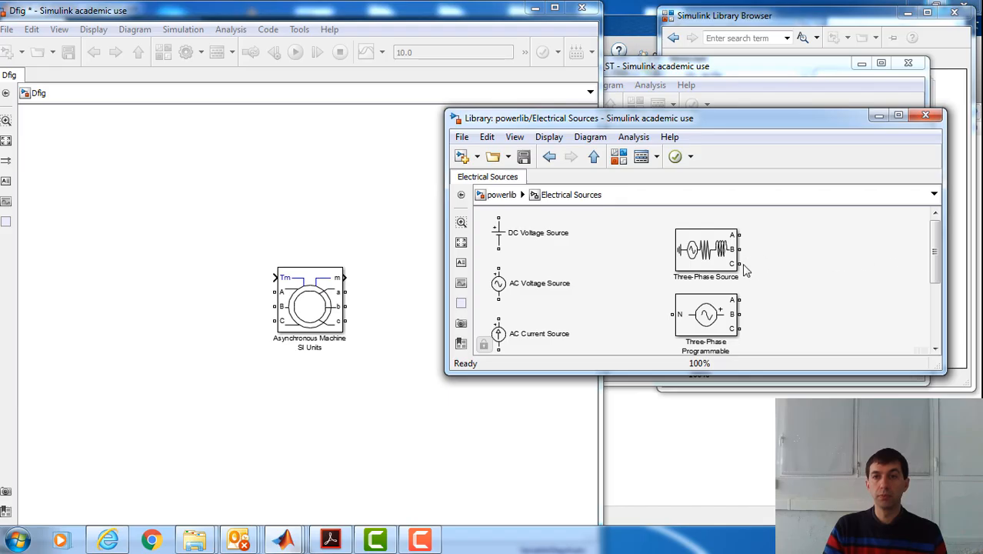
{"action": "left_click_drag", "start_coordinate": [729, 323], "coordinate": [108, 310]}
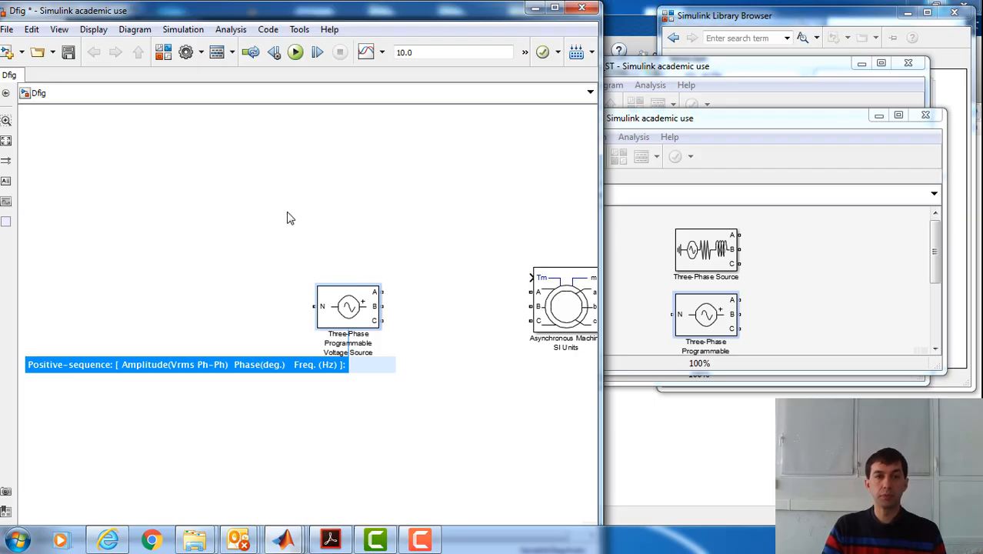
Step: Move the voltage source and asynchronous machine together so that both blocks fit fully within the visible canvas
{"action": "left_click_drag", "start_coordinate": [286, 212], "coordinate": [556, 367]}
{"action": "left_click_drag", "start_coordinate": [557, 316], "coordinate": [310, 287]}
{"action": "left_click", "coordinate": [236, 336]}
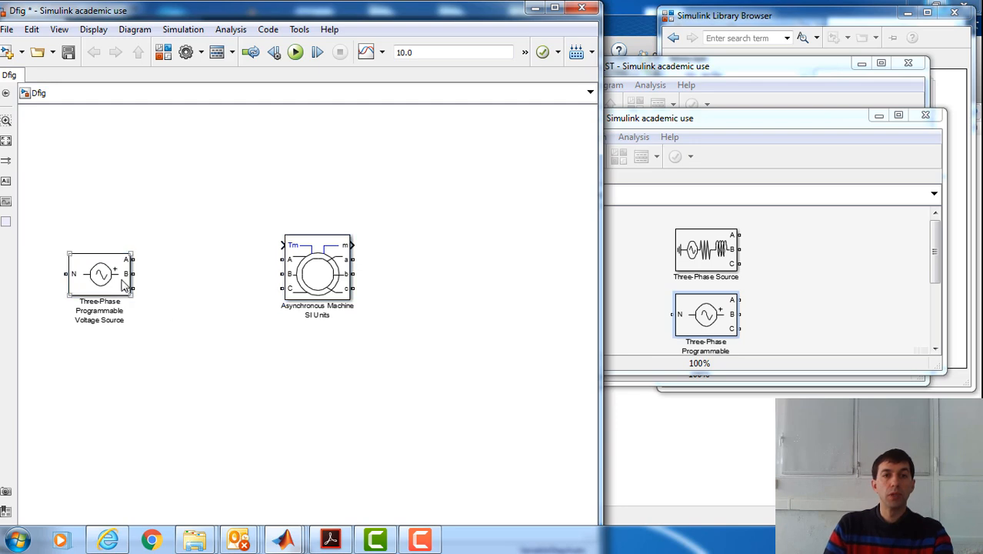
Step: Move the Three-Phase Programmable Voltage Source closer to the asynchronous machine, leaving room for one block between them
{"action": "left_click_drag", "start_coordinate": [121, 277], "coordinate": [139, 283]}
{"action": "left_click", "coordinate": [824, 362]}
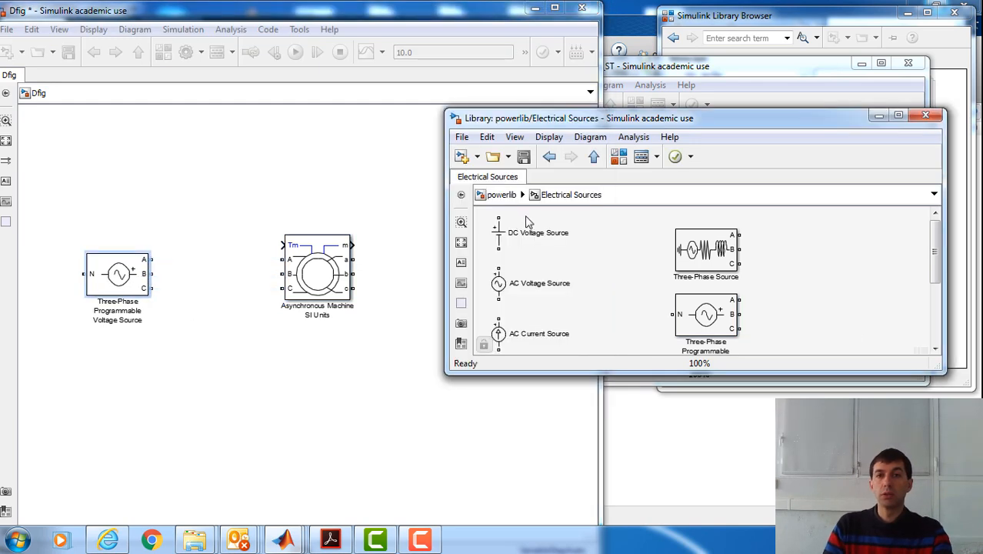
{"action": "left_click", "coordinate": [499, 197]}
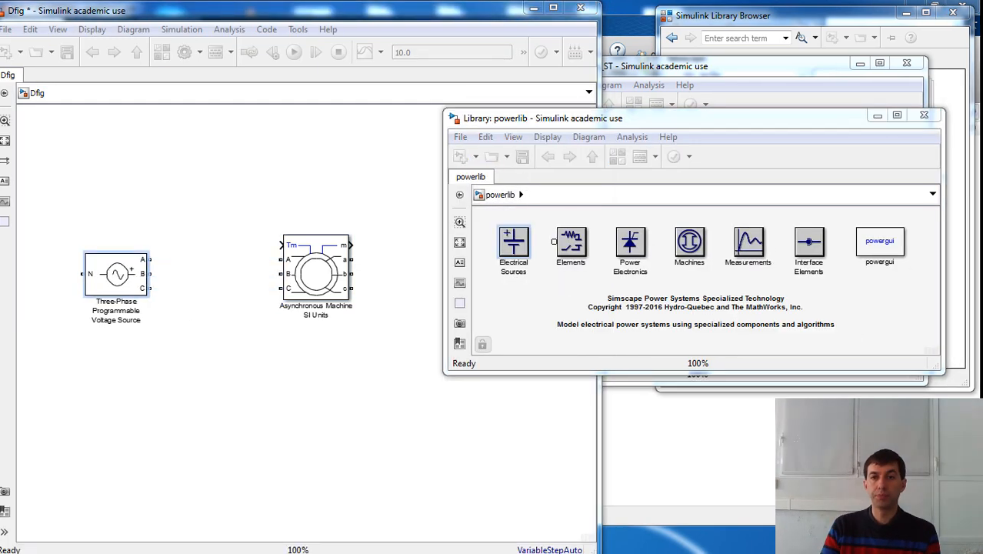
{"action": "left_click", "coordinate": [143, 289]}
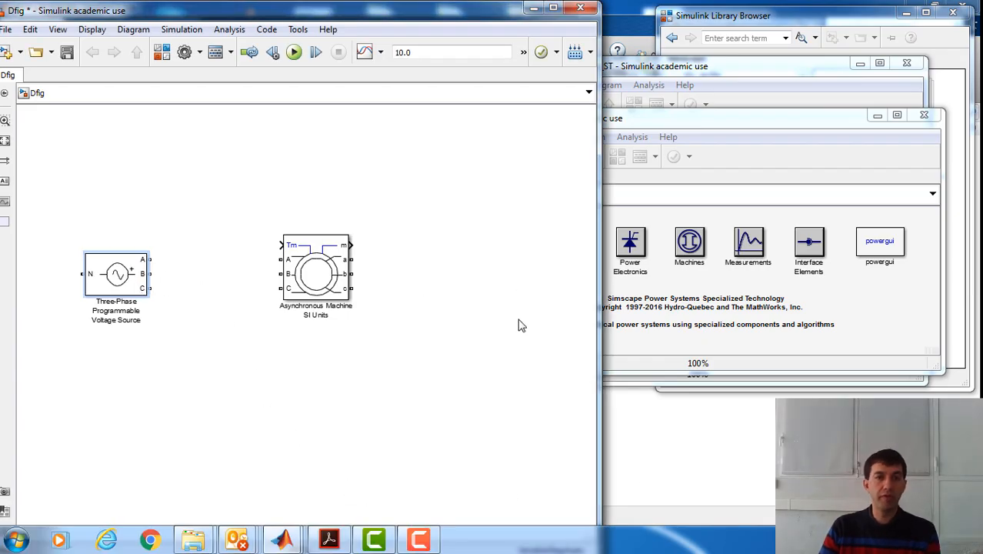
{"action": "scroll", "coordinate": [500, 322], "scroll_direction": "up", "scroll_amount": 1}
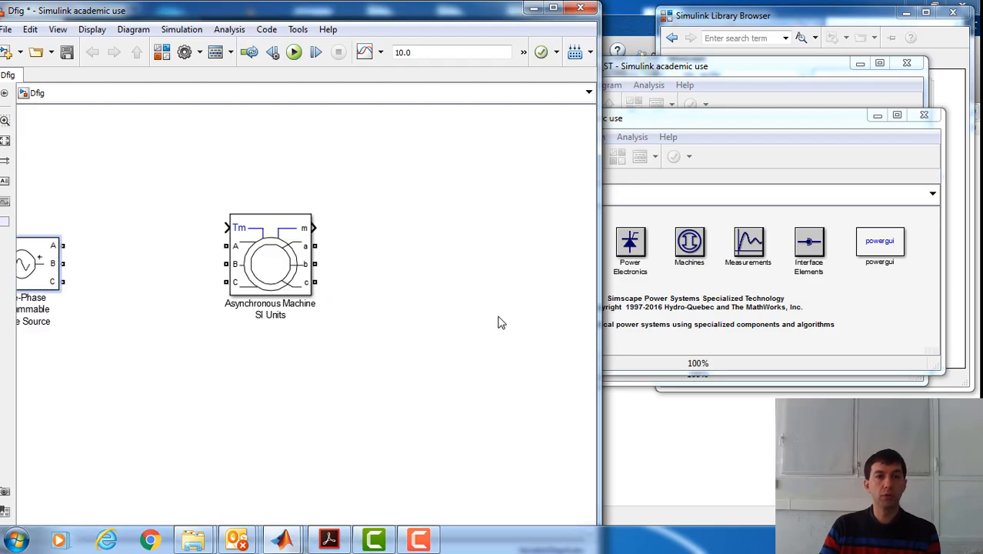
{"action": "mouse_move", "coordinate": [329, 11]}
{"action": "left_mouse_down"}
{"action": "mouse_move", "coordinate": [373, 10]}
{"action": "mouse_move", "coordinate": [330, 47]}
{"action": "mouse_move", "coordinate": [317, 22]}
{"action": "left_mouse_up"}
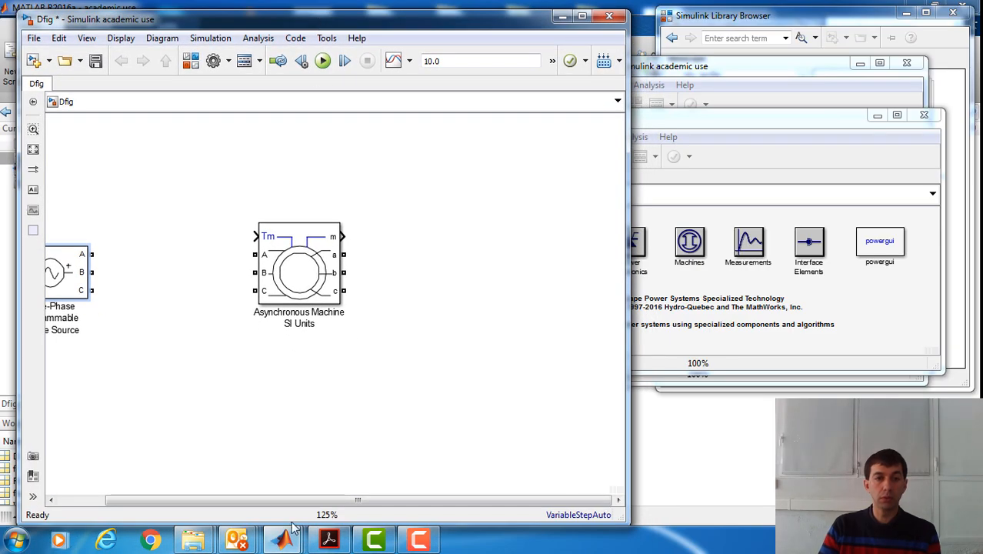
{"action": "left_click_drag", "start_coordinate": [281, 500], "coordinate": [165, 483]}
{"action": "left_click_drag", "start_coordinate": [101, 276], "coordinate": [138, 277]}
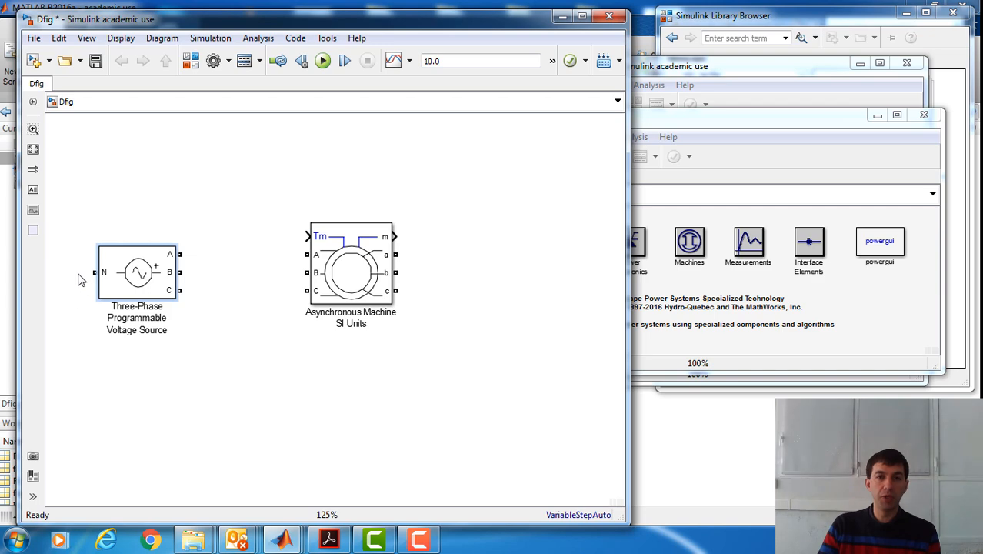
Step: Add a Ground block from the powerlib Elements library and connect it to the voltage source's N terminal
{"action": "left_click", "coordinate": [731, 121]}
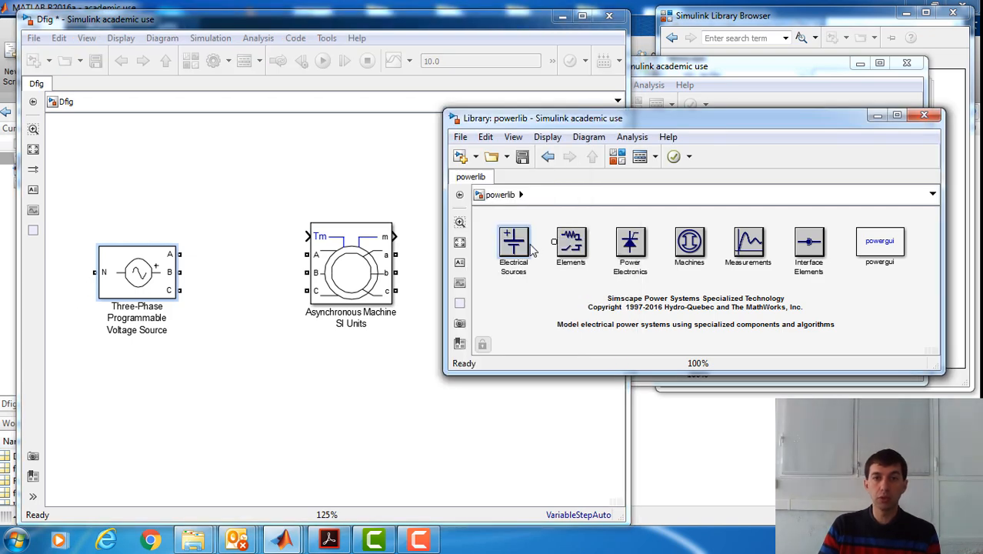
{"action": "double_click", "coordinate": [571, 245]}
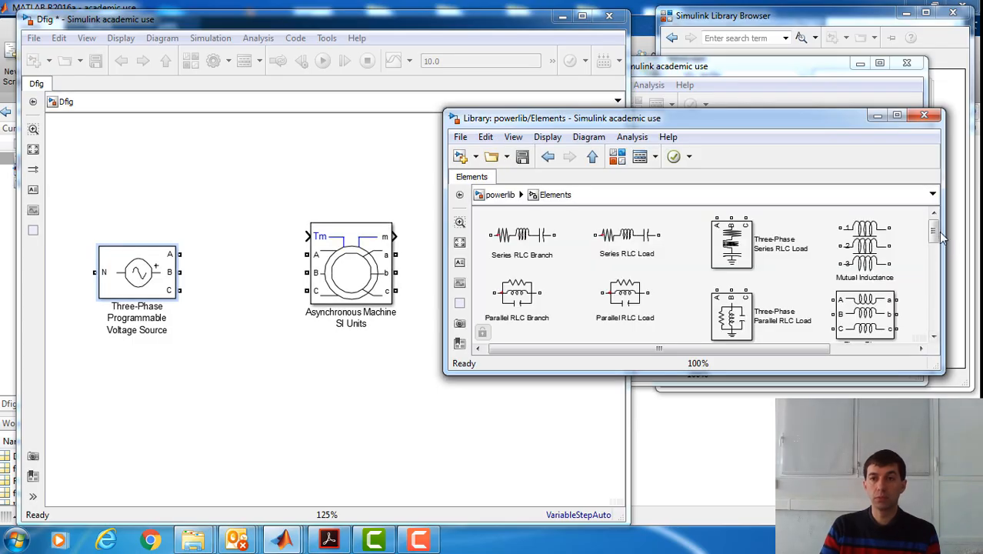
{"action": "scroll", "coordinate": [937, 250], "scroll_direction": "down", "scroll_amount": 2}
{"action": "left_click_drag", "start_coordinate": [937, 250], "coordinate": [938, 266]}
{"action": "left_click_drag", "start_coordinate": [936, 285], "coordinate": [934, 236]}
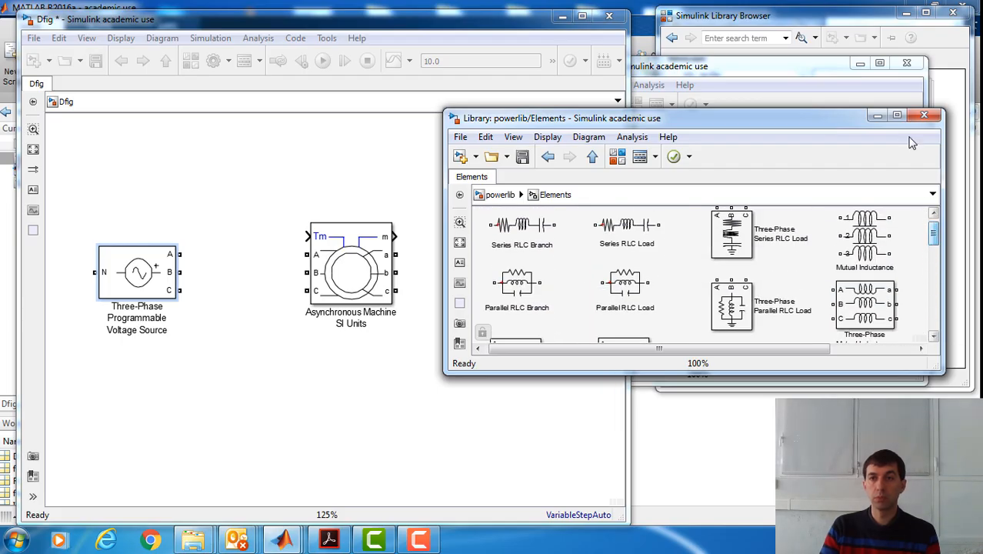
{"action": "left_click", "coordinate": [898, 116]}
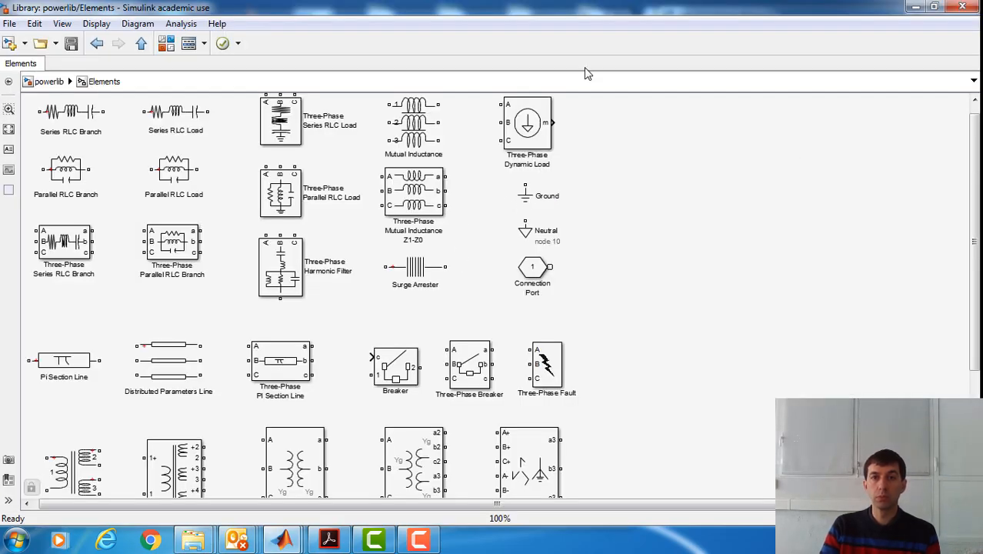
{"action": "double_click", "coordinate": [607, 13]}
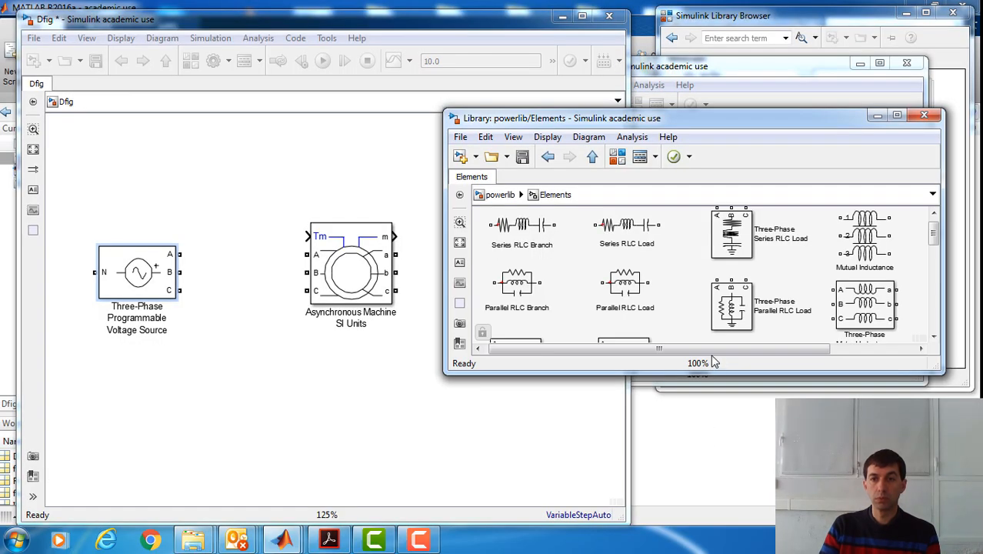
{"action": "left_click_drag", "start_coordinate": [797, 350], "coordinate": [883, 350]}
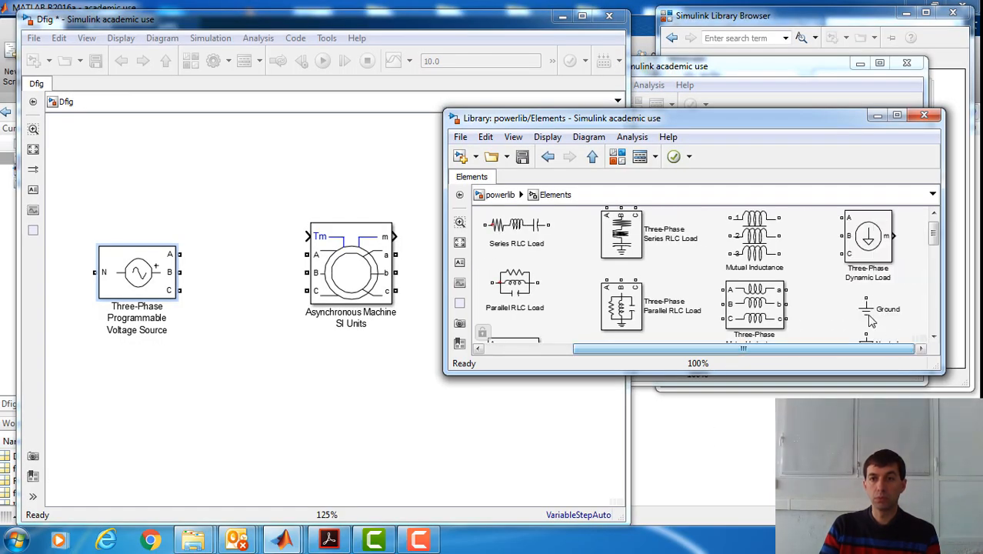
{"action": "mouse_move", "coordinate": [866, 312]}
{"action": "left_mouse_down"}
{"action": "mouse_move", "coordinate": [194, 361]}
{"action": "mouse_move", "coordinate": [46, 317]}
{"action": "mouse_move", "coordinate": [67, 317]}
{"action": "mouse_move", "coordinate": [79, 273]}
{"action": "mouse_move", "coordinate": [94, 272]}
{"action": "left_mouse_up"}
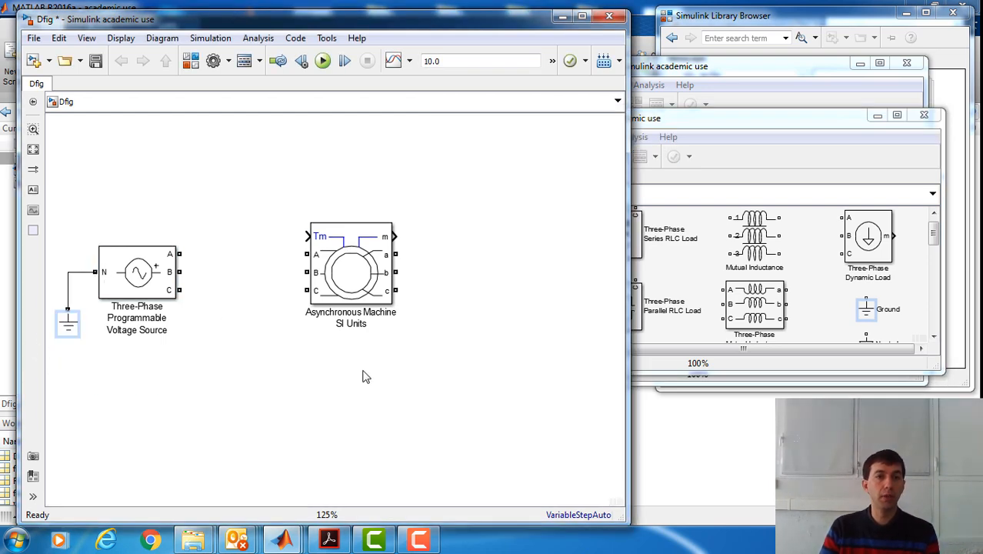
Step: Insert a Three-Phase V-I Measurement block from the powerlib Measurements library between the voltage source and the asynchronous machine
{"action": "left_click", "coordinate": [764, 123]}
{"action": "left_click", "coordinate": [500, 194]}
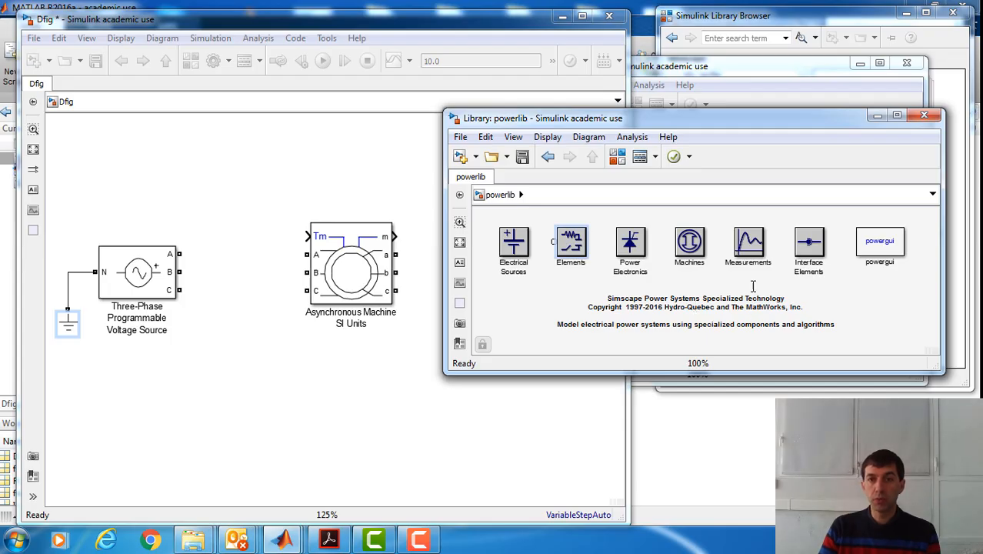
{"action": "double_click", "coordinate": [749, 254]}
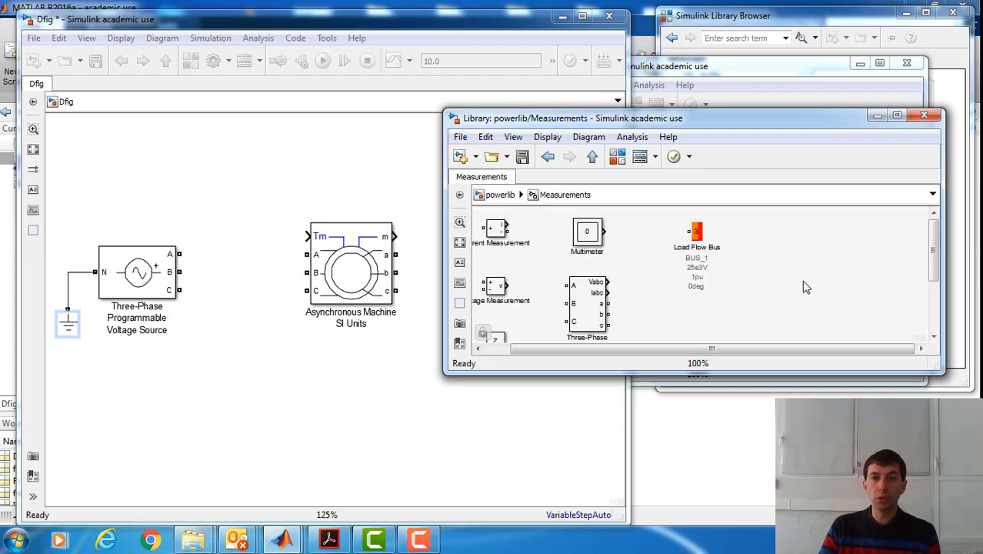
{"action": "left_click", "coordinate": [599, 308]}
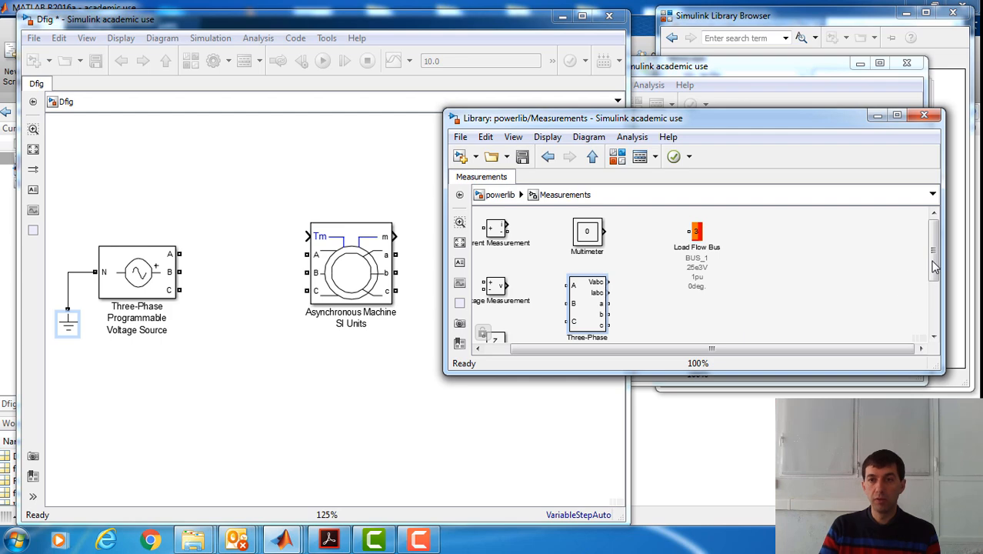
{"action": "scroll", "coordinate": [935, 266], "scroll_direction": "down", "scroll_amount": 1}
{"action": "left_click_drag", "start_coordinate": [597, 282], "coordinate": [248, 301]}
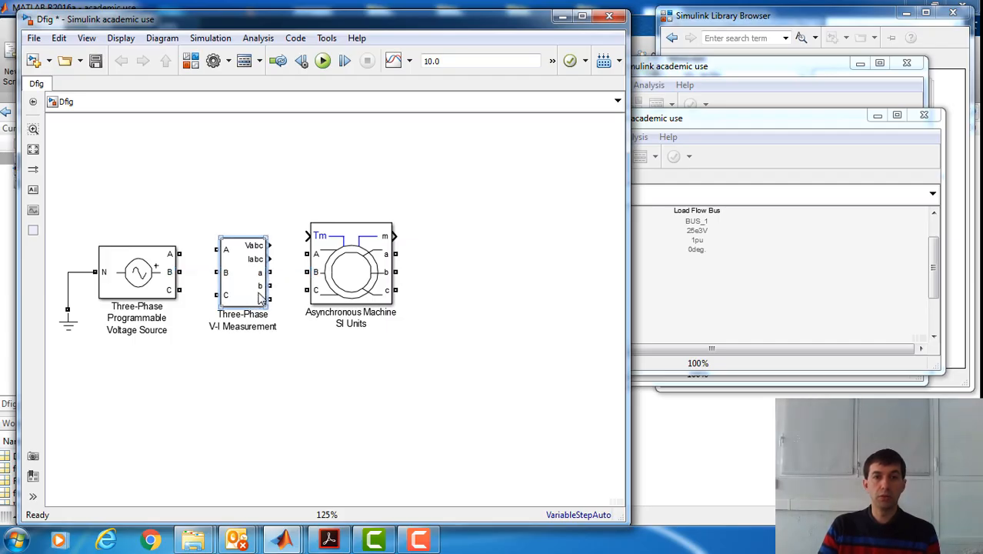
Step: Configure the V-I measurement block to label its voltage signal Vs and its current signal Is, with voltages in pu
{"action": "double_click", "coordinate": [260, 298]}
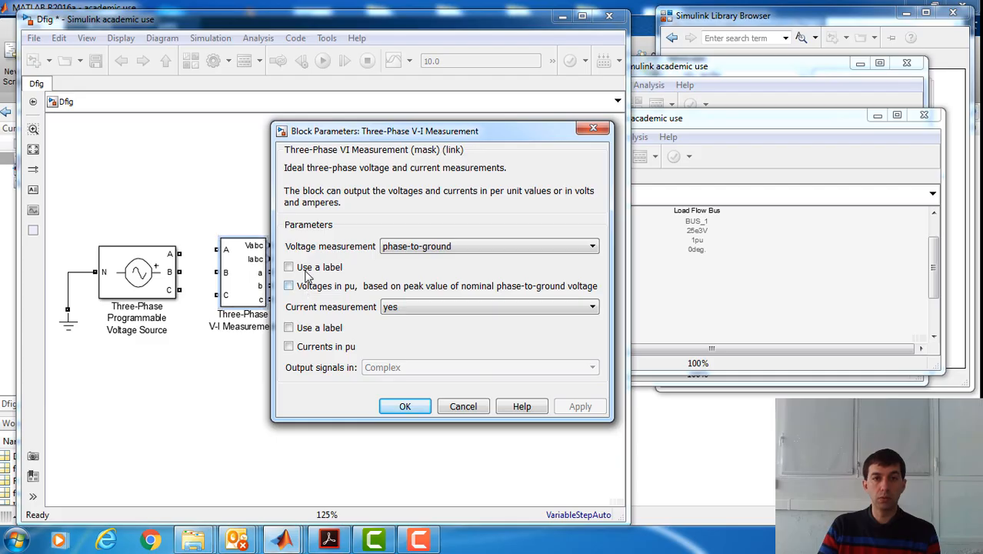
{"action": "left_click", "coordinate": [288, 267]}
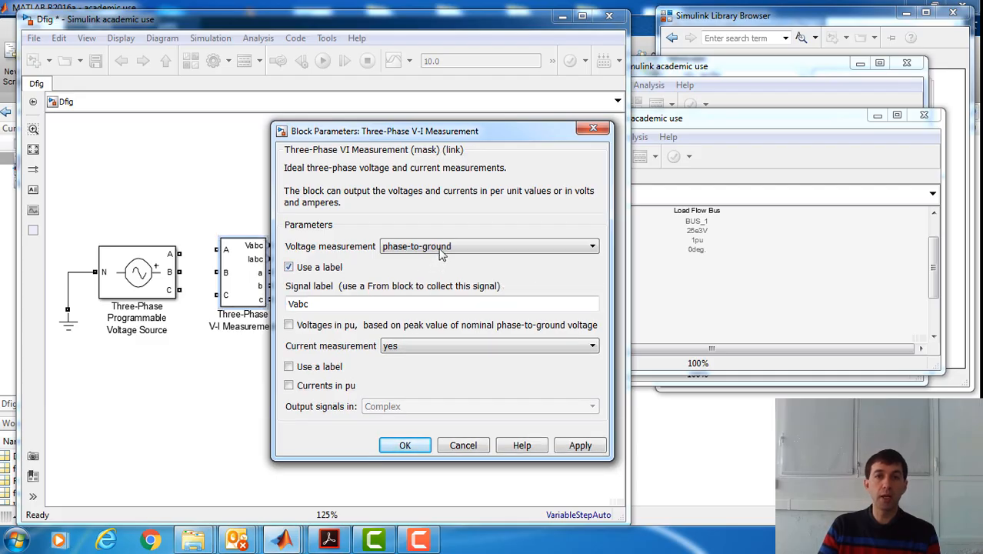
{"action": "double_click", "coordinate": [356, 301]}
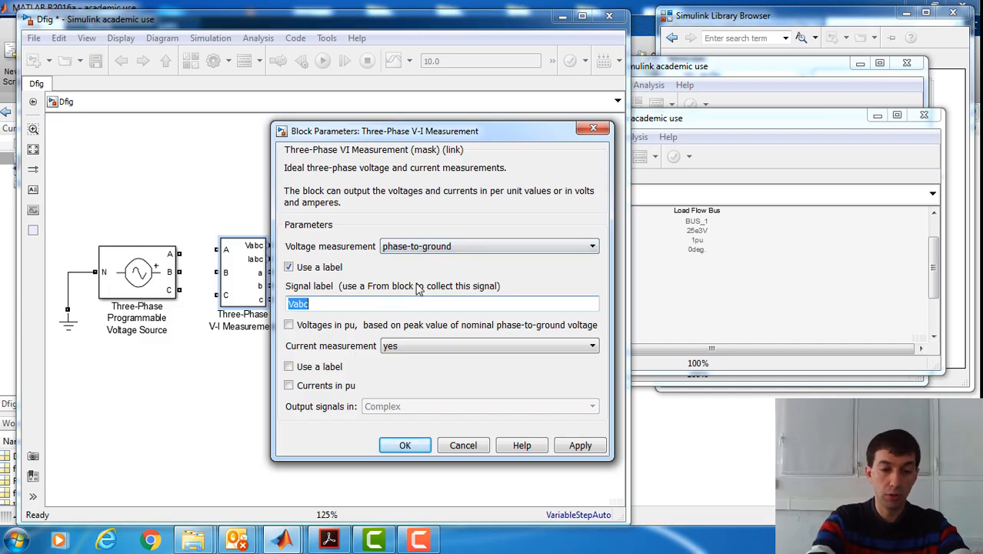
{"action": "type", "text": "Vs"}
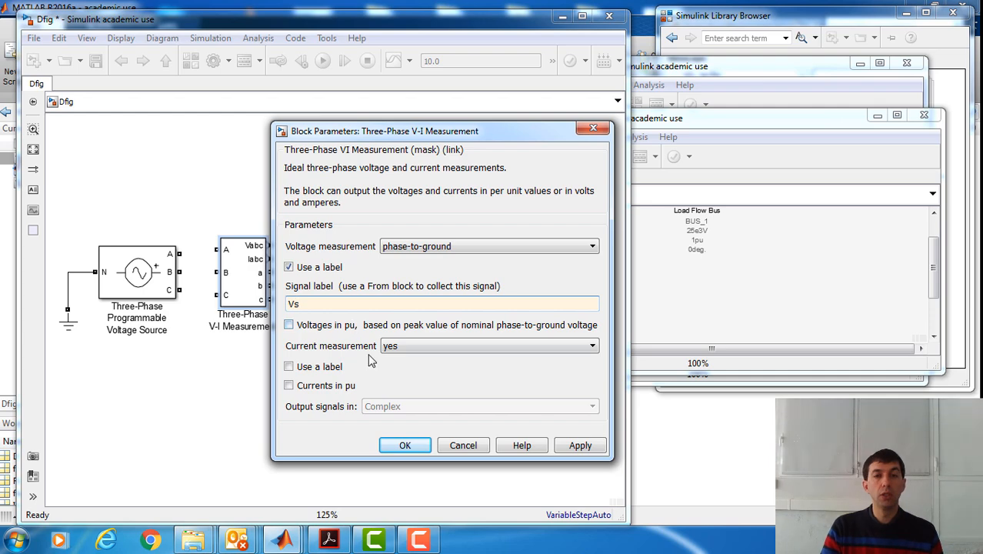
{"action": "left_click", "coordinate": [300, 329]}
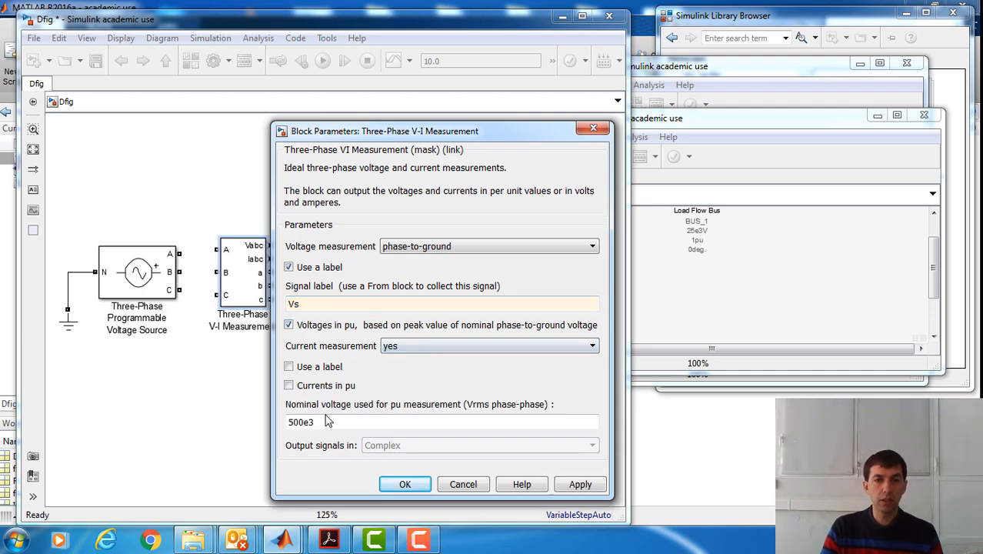
{"action": "left_click", "coordinate": [290, 368]}
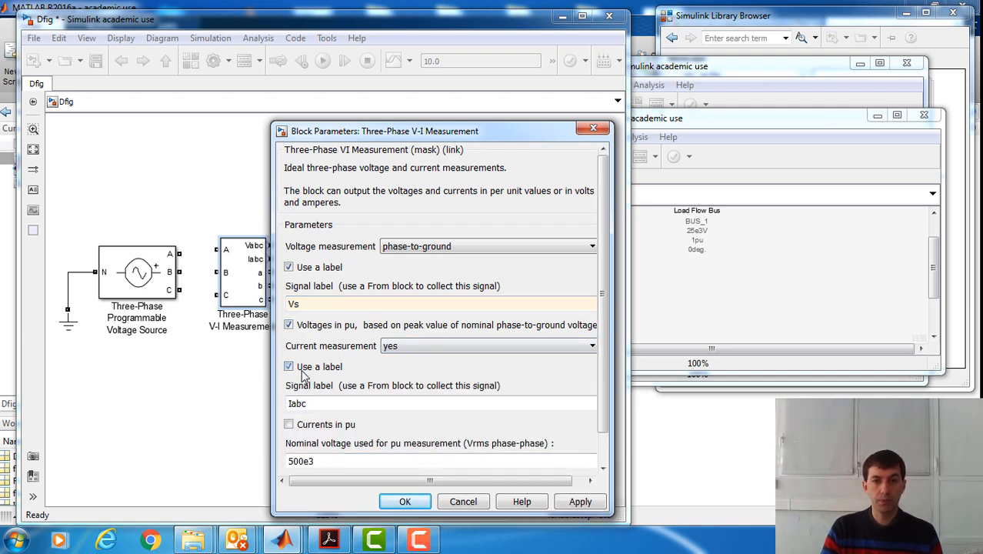
{"action": "double_click", "coordinate": [317, 402]}
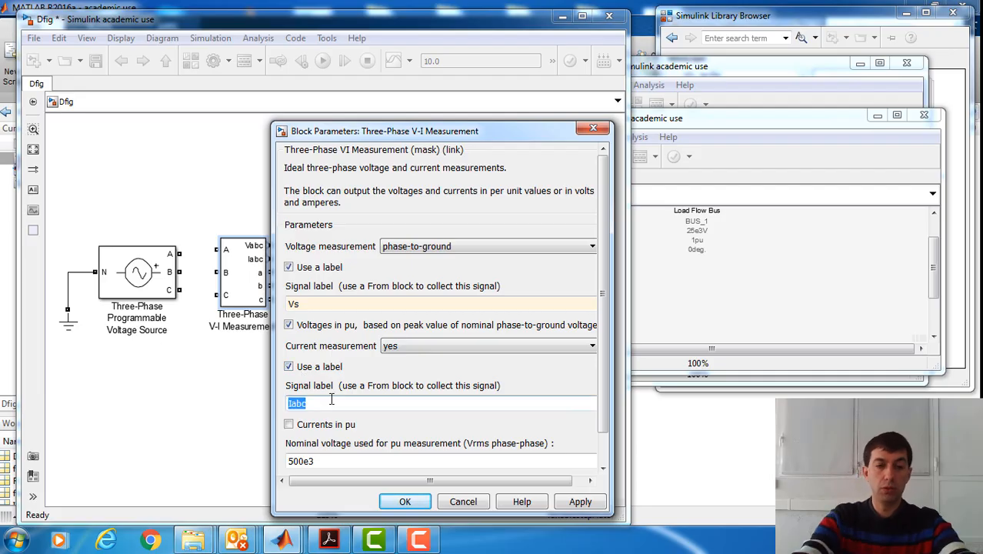
{"action": "type", "text": "Is"}
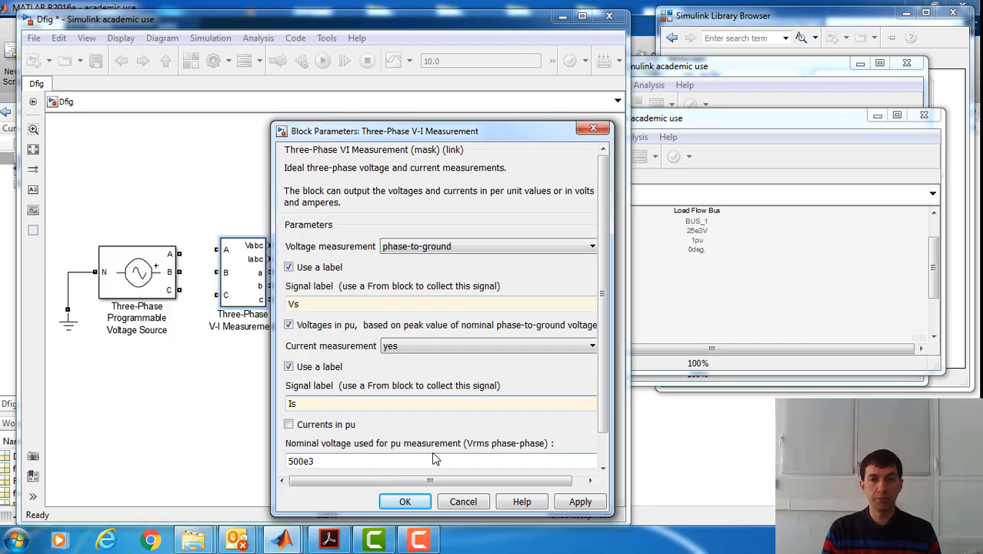
{"action": "mouse_move", "coordinate": [600, 415]}
{"action": "left_mouse_down"}
{"action": "mouse_move", "coordinate": [613, 450]}
{"action": "mouse_move", "coordinate": [616, 421]}
{"action": "left_mouse_up"}
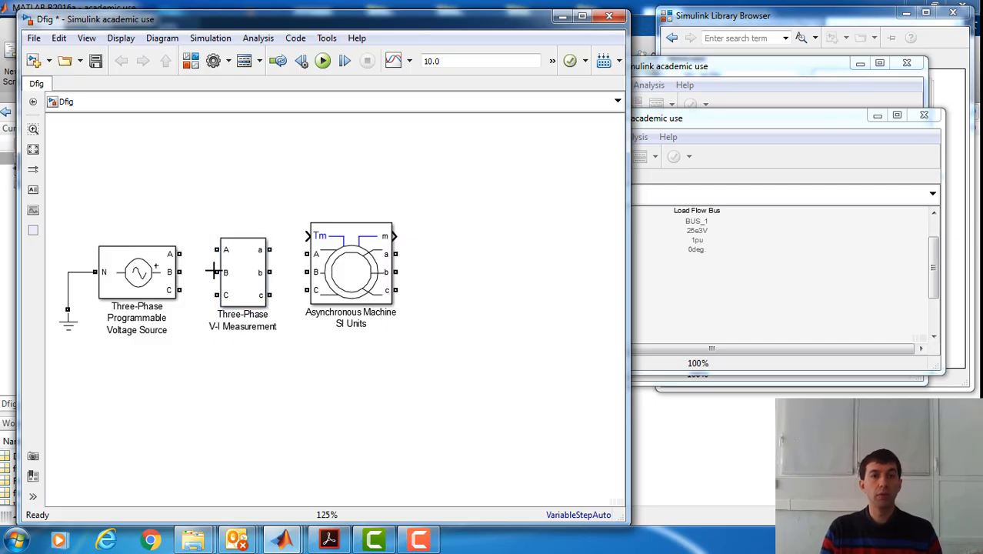
Step: Shrink the V-I measurement block to align its ports, and wire all three phases from the source through it to the machine's A, B, C terminals
{"action": "left_click_drag", "start_coordinate": [178, 253], "coordinate": [217, 250]}
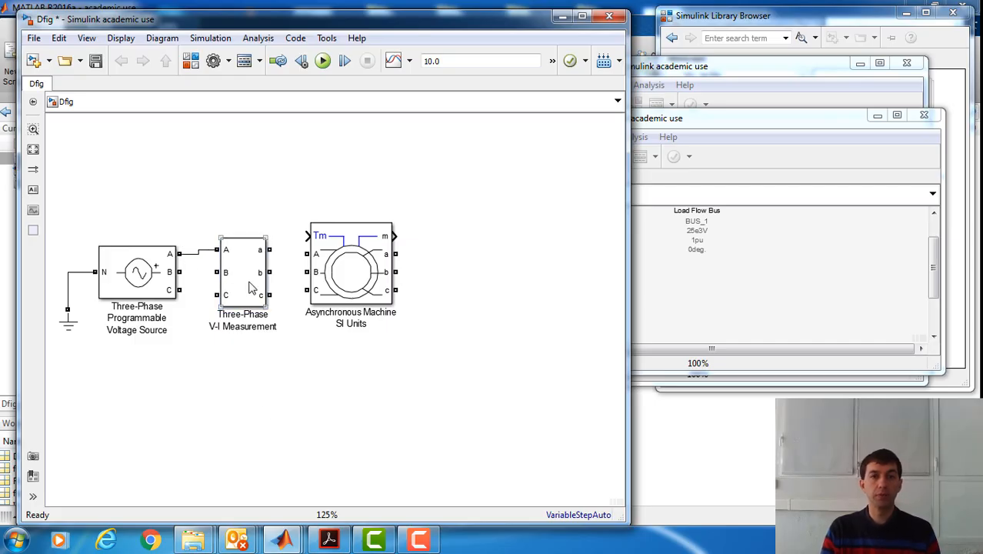
{"action": "left_click", "coordinate": [263, 300]}
{"action": "left_click_drag", "start_coordinate": [268, 306], "coordinate": [258, 295]}
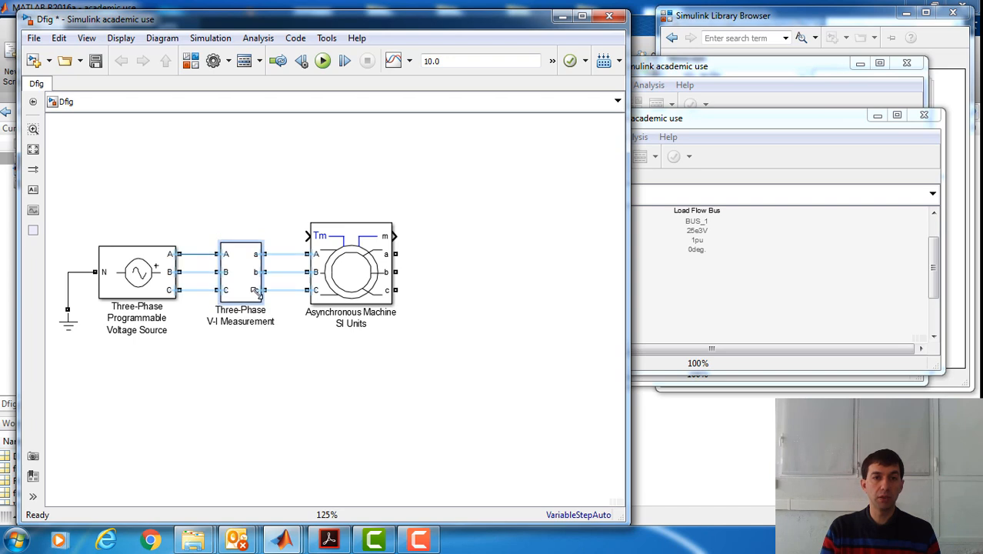
{"action": "left_click", "coordinate": [194, 273]}
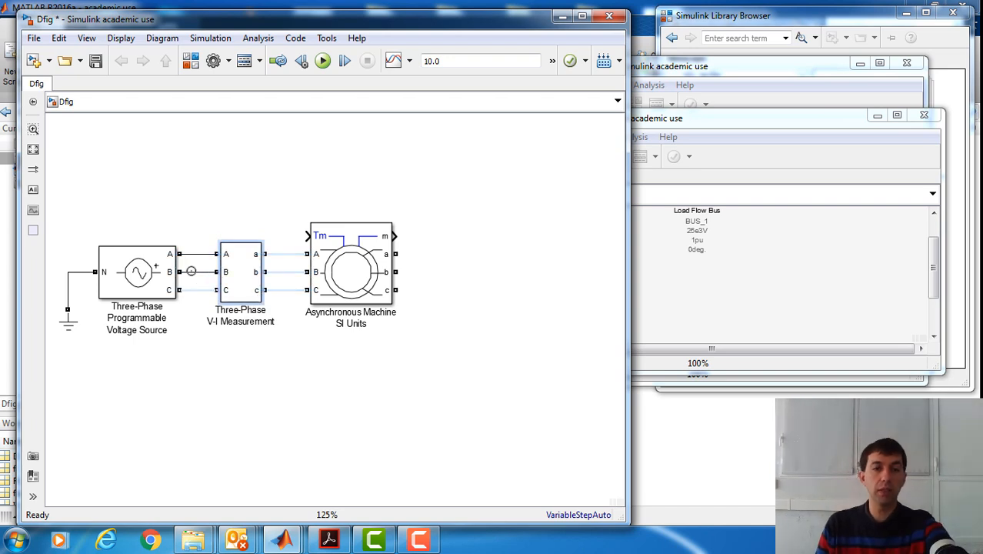
{"action": "left_click", "coordinate": [204, 290]}
{"action": "left_click", "coordinate": [290, 255]}
{"action": "left_click", "coordinate": [291, 272]}
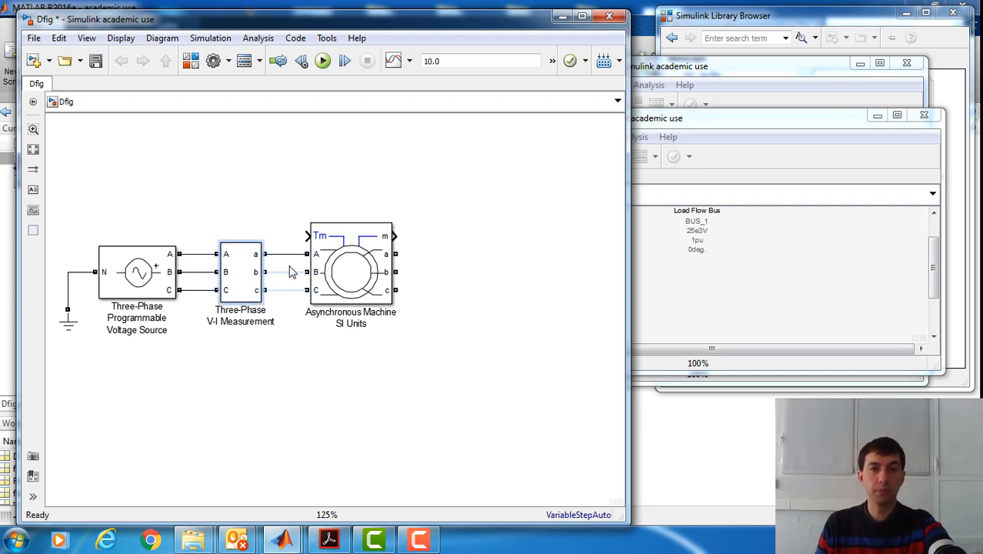
{"action": "left_click", "coordinate": [295, 291]}
{"action": "left_click", "coordinate": [325, 279]}
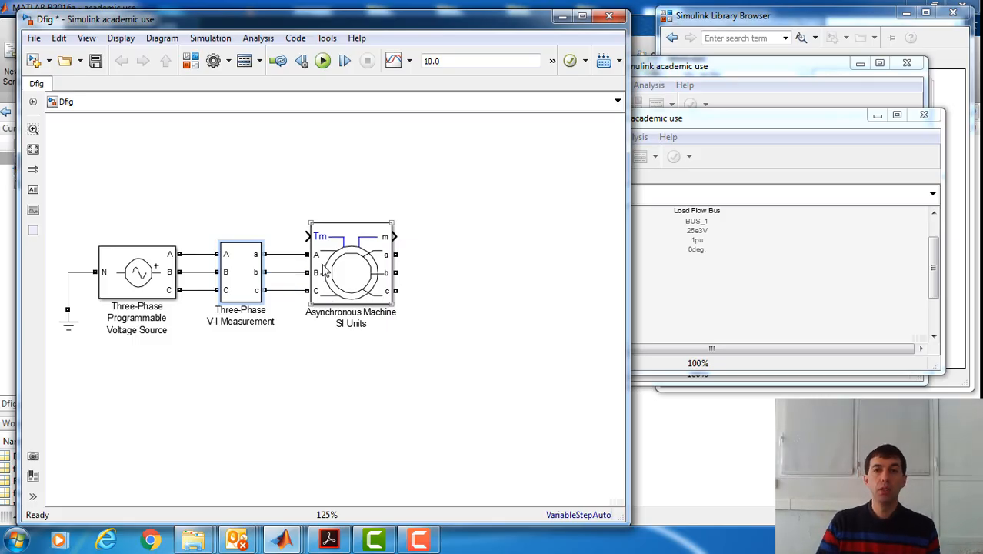
{"action": "left_click", "coordinate": [765, 148]}
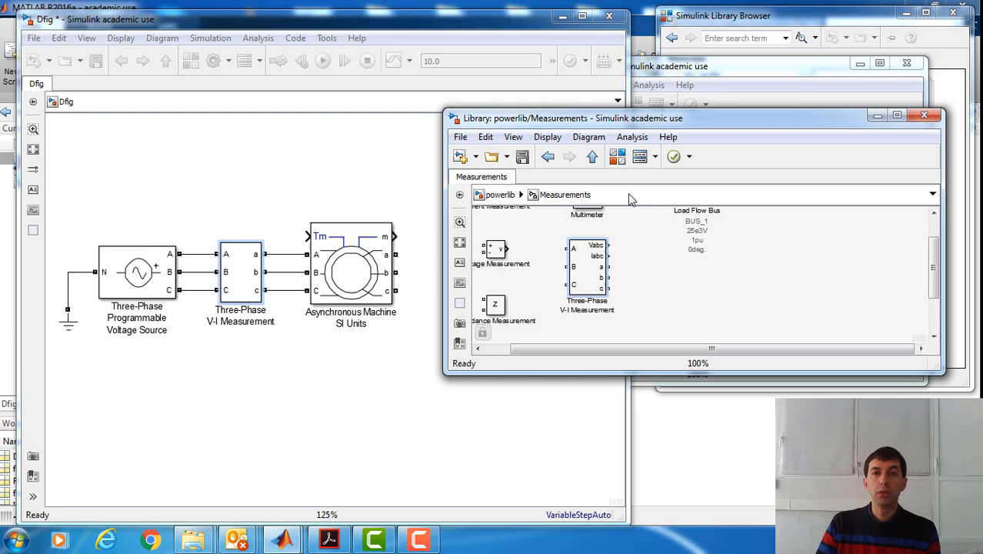
{"action": "left_click", "coordinate": [503, 199]}
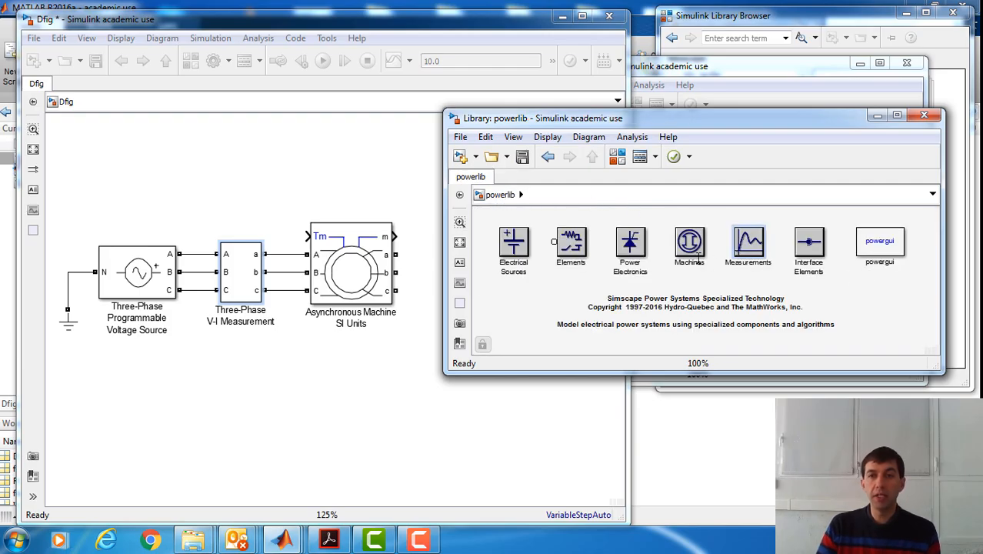
{"action": "double_click", "coordinate": [521, 252]}
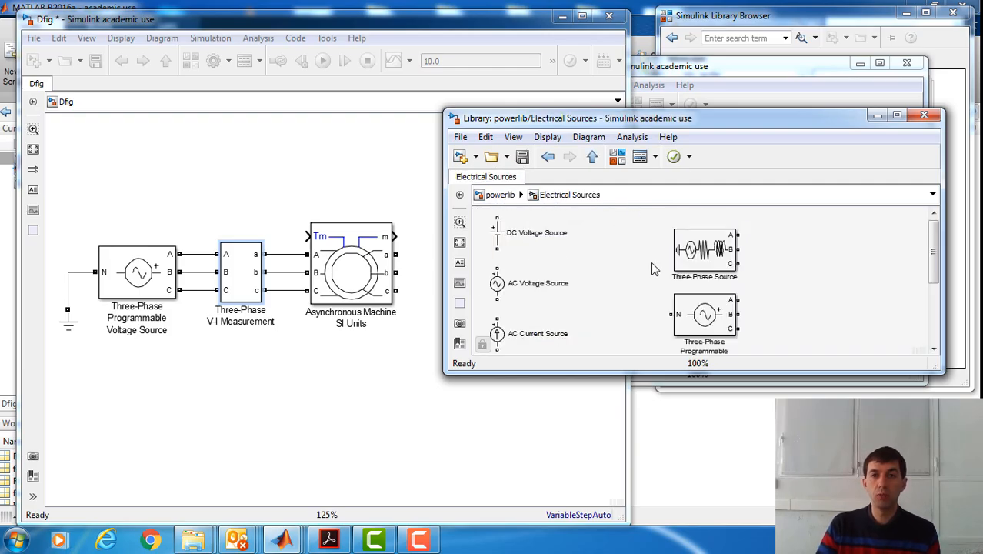
{"action": "left_click", "coordinate": [504, 197]}
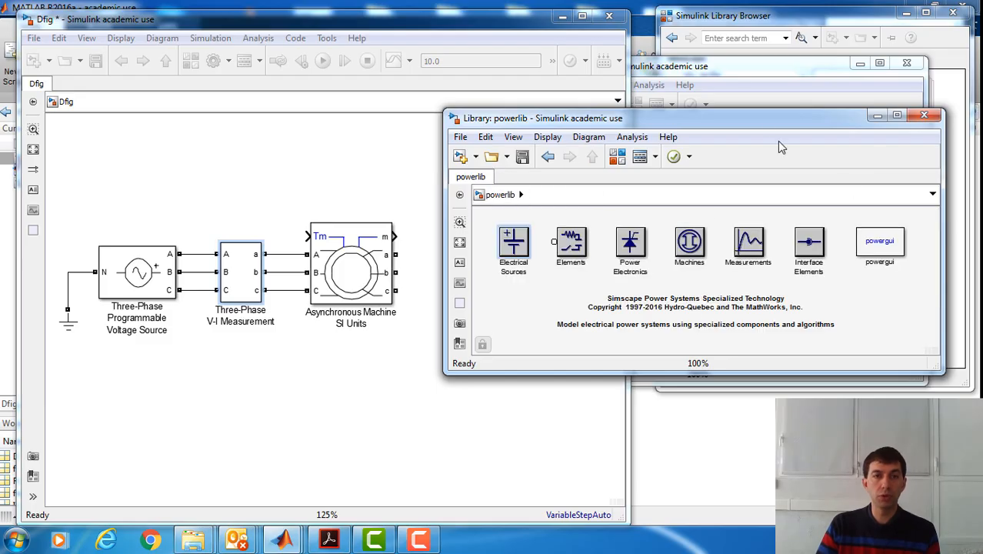
Step: Add a Constant block from Simulink's Commonly Used Blocks above the V-I measurement and connect it to the asynchronous machine's Tm input
{"action": "left_click", "coordinate": [306, 237]}
{"action": "left_click_drag", "start_coordinate": [306, 236], "coordinate": [270, 202]}
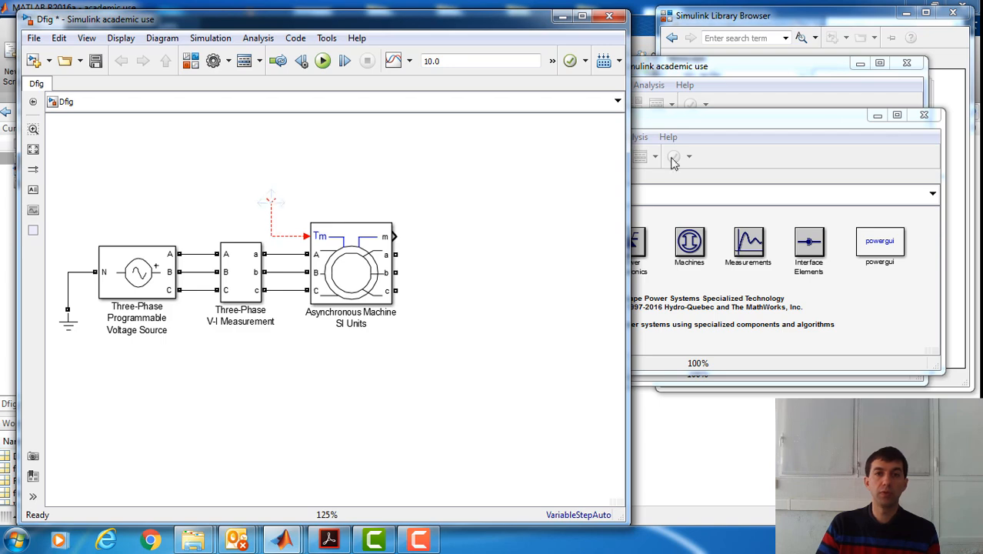
{"action": "left_click", "coordinate": [792, 20]}
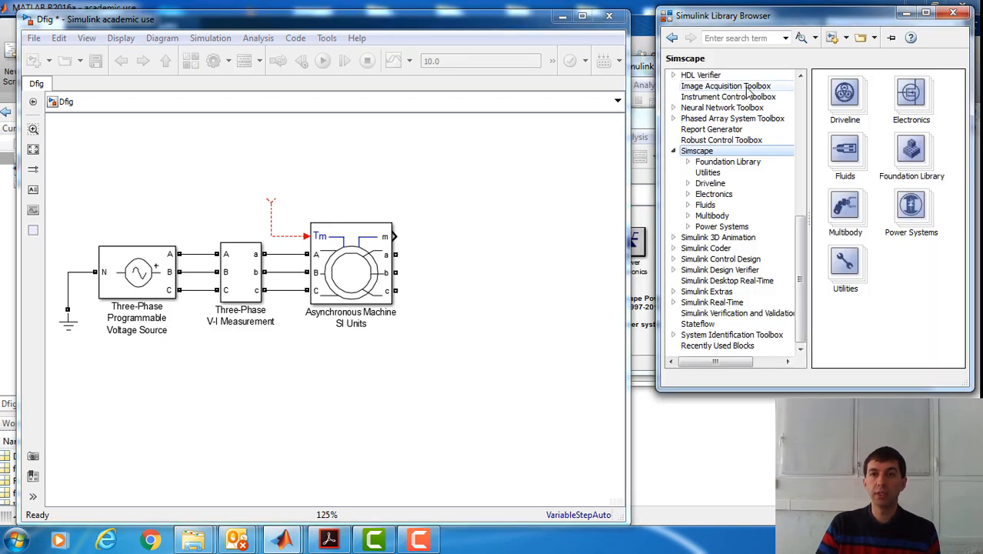
{"action": "left_click_drag", "start_coordinate": [800, 245], "coordinate": [803, 108]}
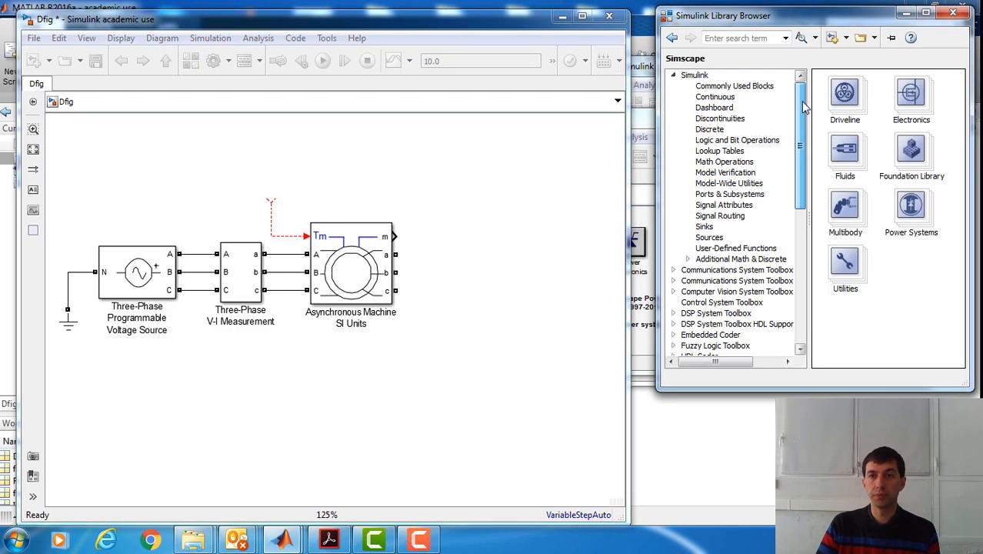
{"action": "left_click", "coordinate": [744, 91]}
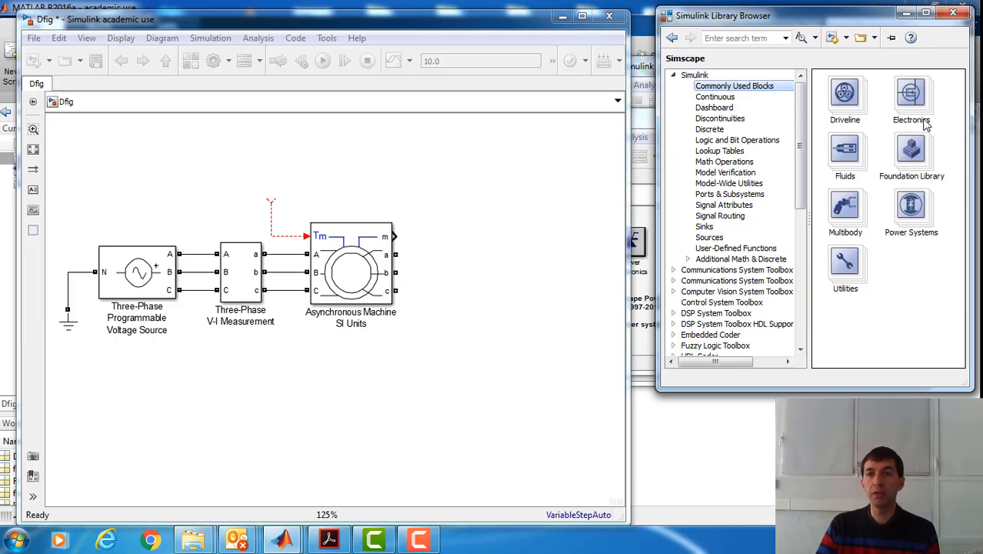
{"action": "left_click", "coordinate": [851, 199]}
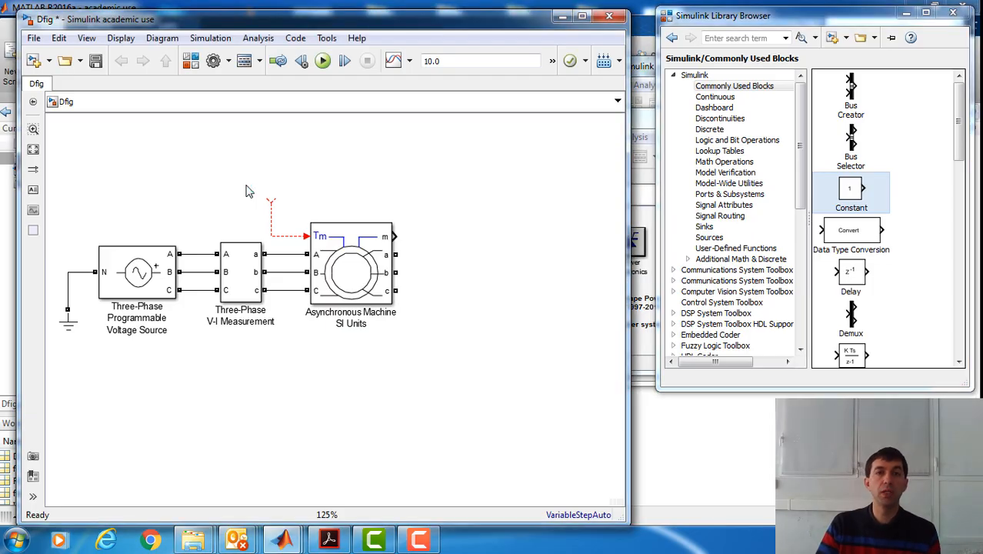
{"action": "left_click_drag", "start_coordinate": [258, 182], "coordinate": [272, 200]}
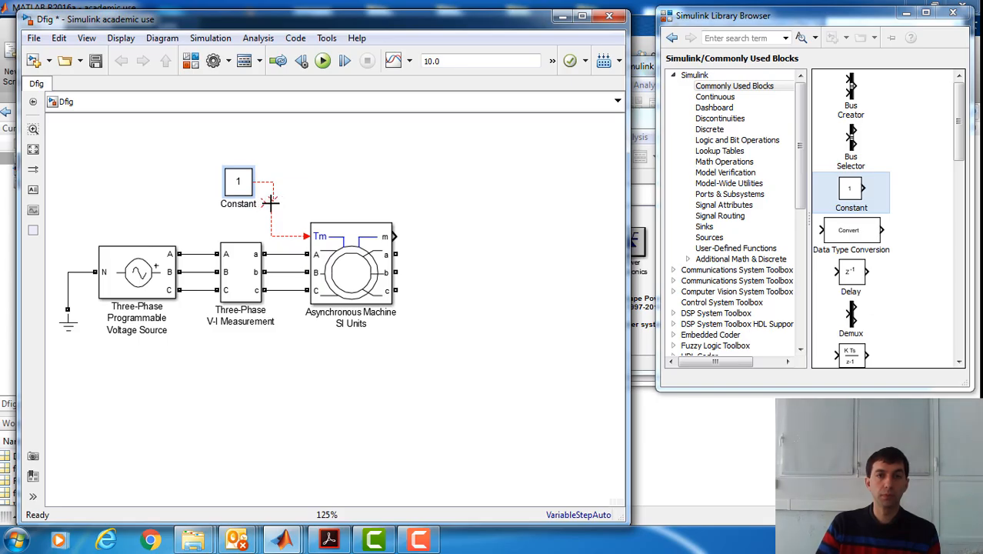
Step: Hide the Constant block's name and place it, reduced in size, directly beside the machine's Tm input, keeping the constant value 1
{"action": "left_click_drag", "start_coordinate": [241, 190], "coordinate": [240, 185]}
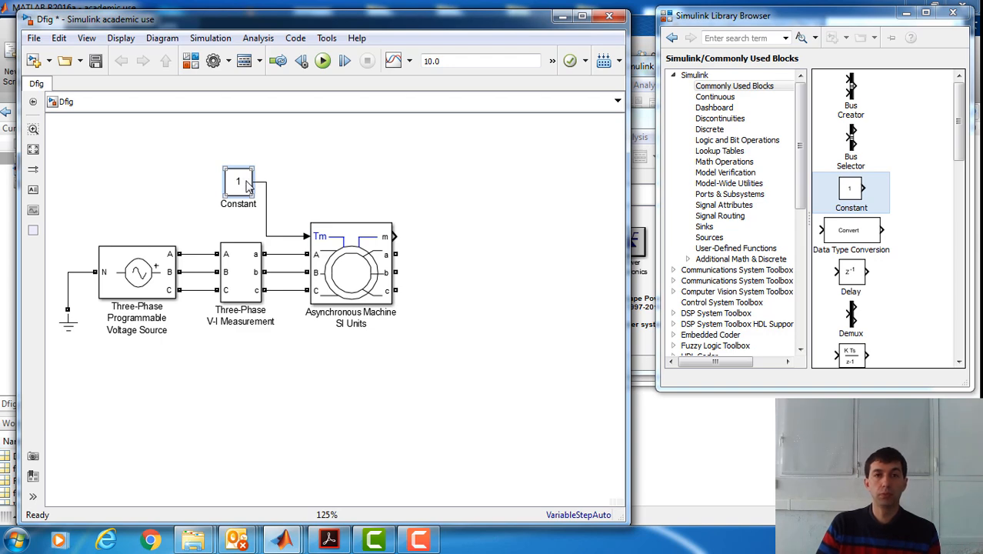
{"action": "right_click", "coordinate": [246, 185]}
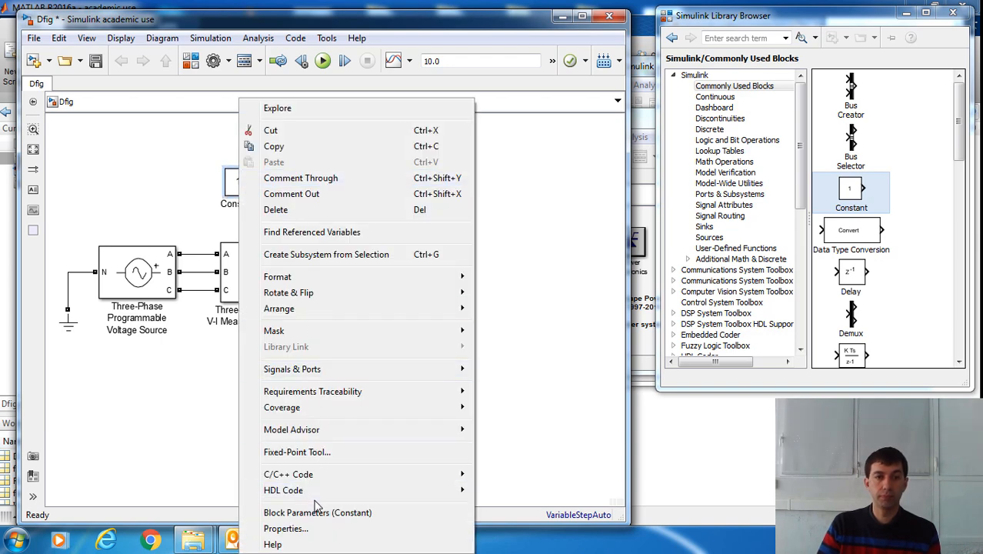
{"action": "mouse_move", "coordinate": [307, 277]}
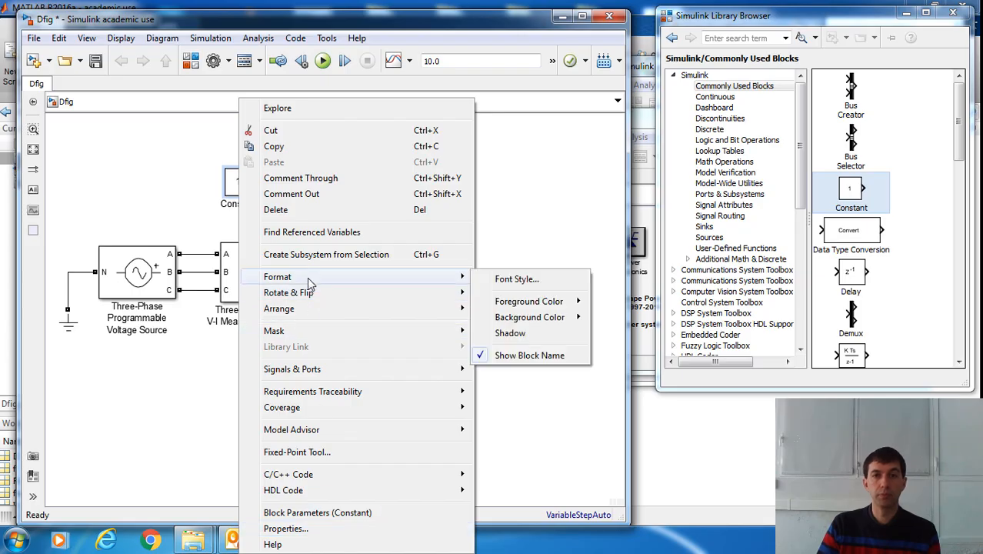
{"action": "left_click", "coordinate": [531, 355]}
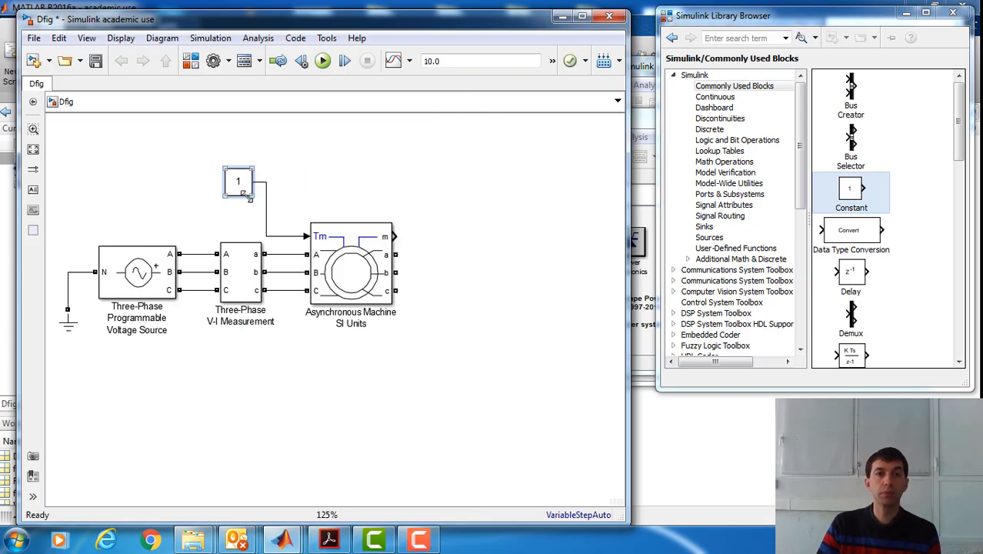
{"action": "left_click_drag", "start_coordinate": [240, 188], "coordinate": [280, 239]}
{"action": "double_click", "coordinate": [283, 238]}
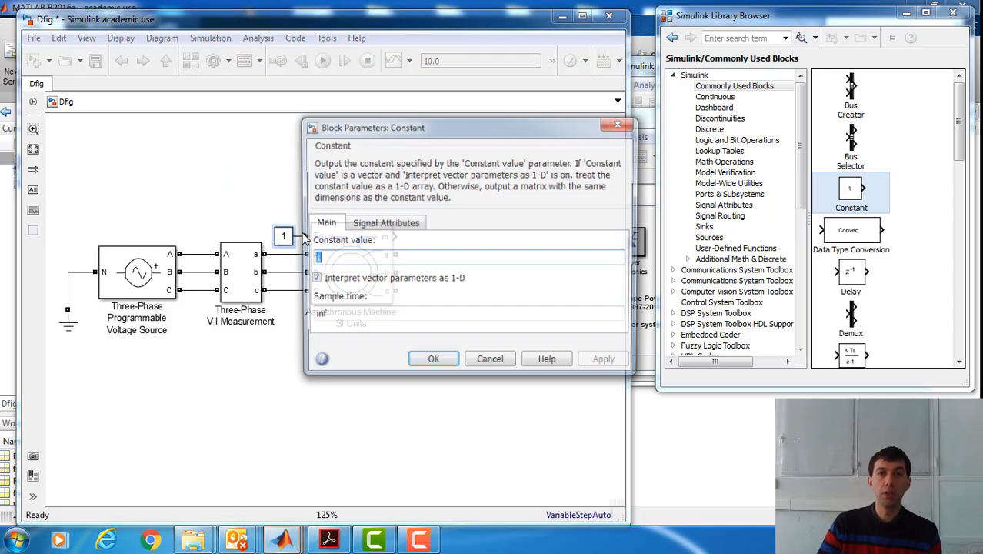
{"action": "key", "text": "Return"}
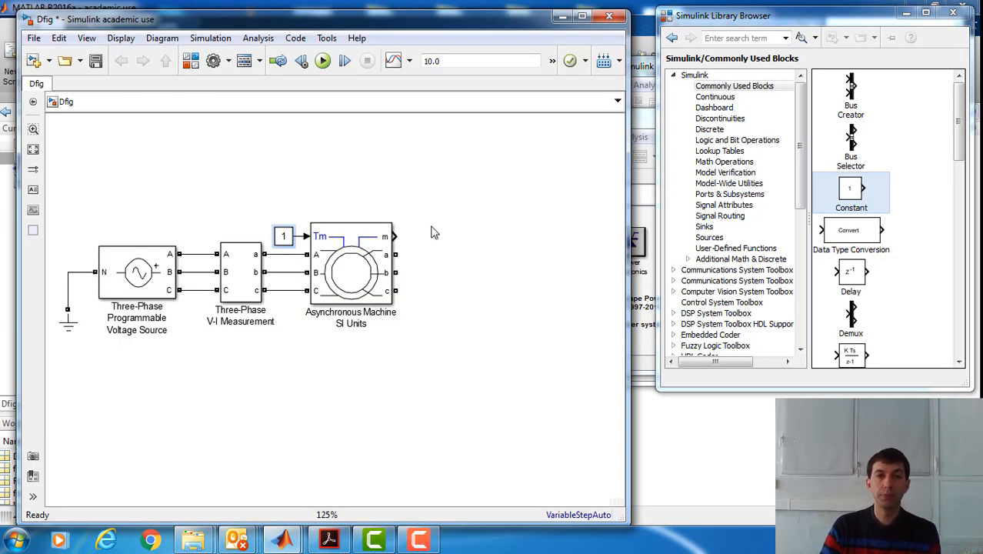
Step: Open the Power Electronics library from the Fundamental Blocks of Simscape Power Systems and set the Dfig model's zoom to 100%
{"action": "left_click", "coordinate": [647, 390]}
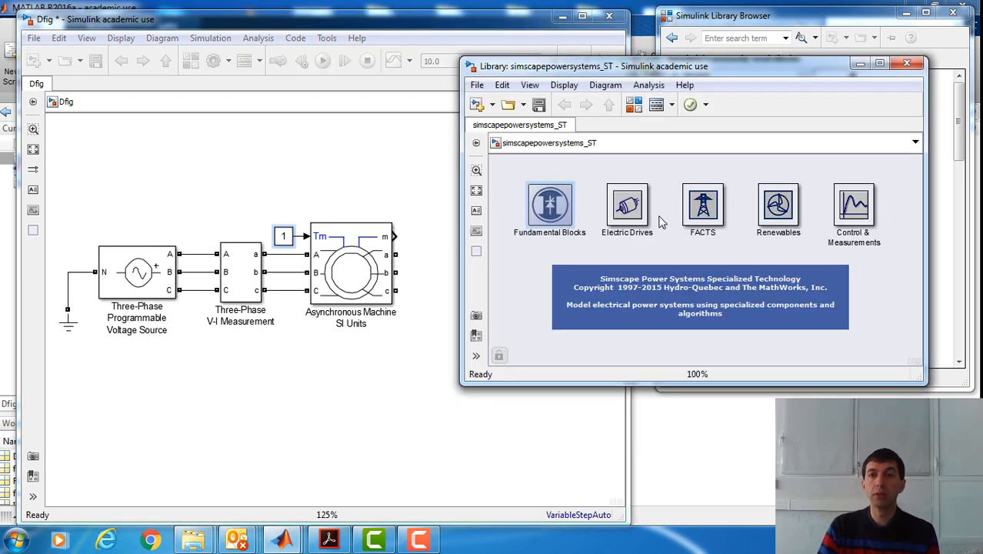
{"action": "double_click", "coordinate": [562, 217]}
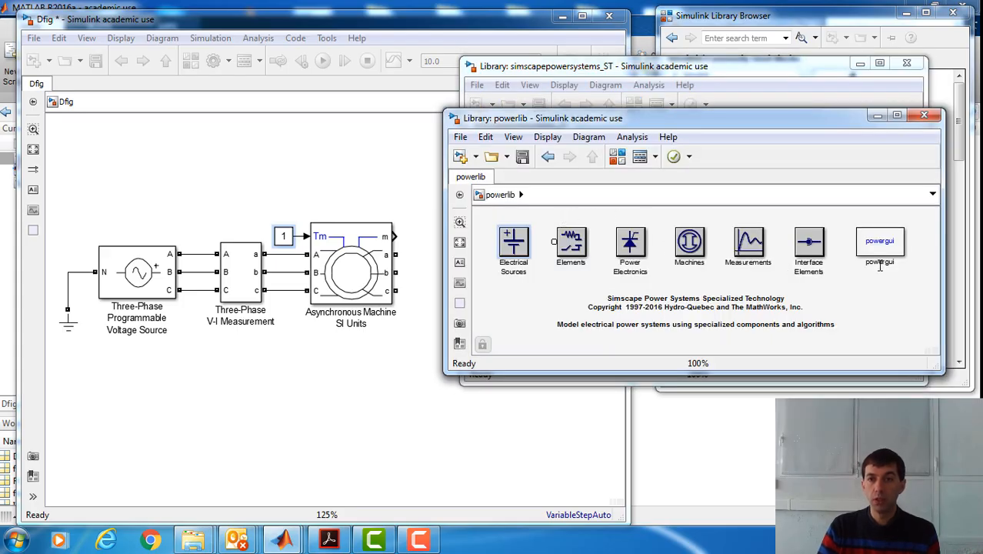
{"action": "double_click", "coordinate": [630, 243]}
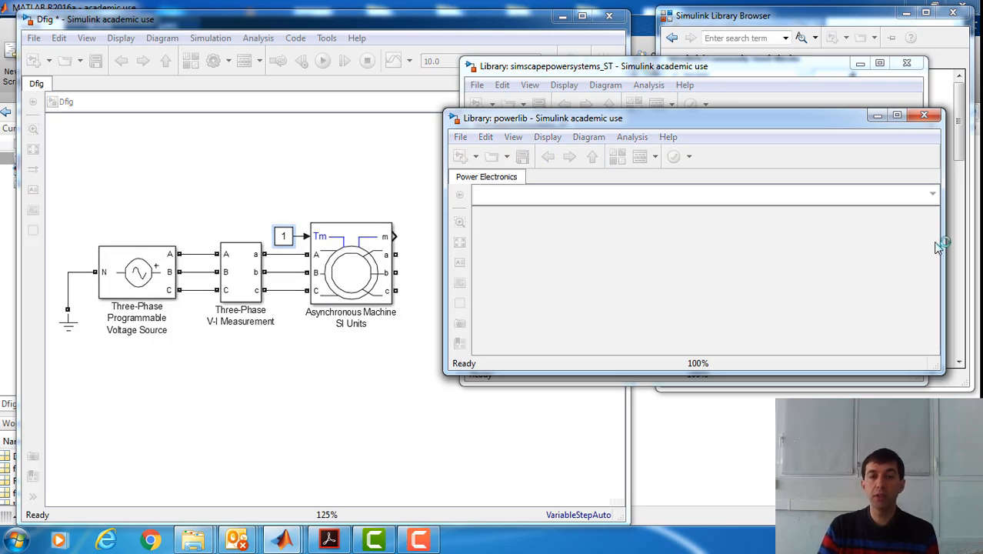
{"action": "left_click", "coordinate": [240, 183]}
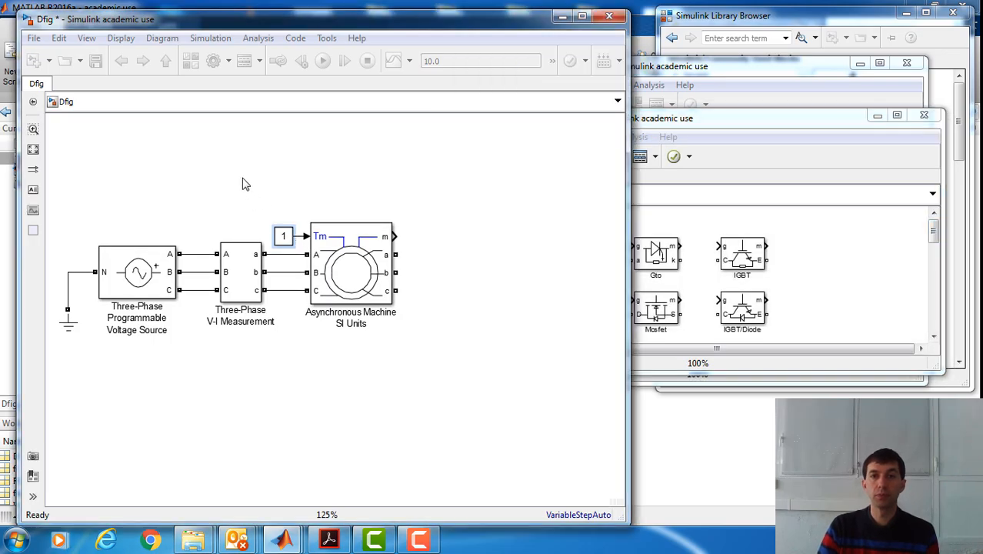
{"action": "key", "text": "alt+1"}
Step: Find the Universal Bridge in the powerlib Power Electronics library and add it to the Dfig model below the asynchronous machine
{"action": "left_click", "coordinate": [826, 325]}
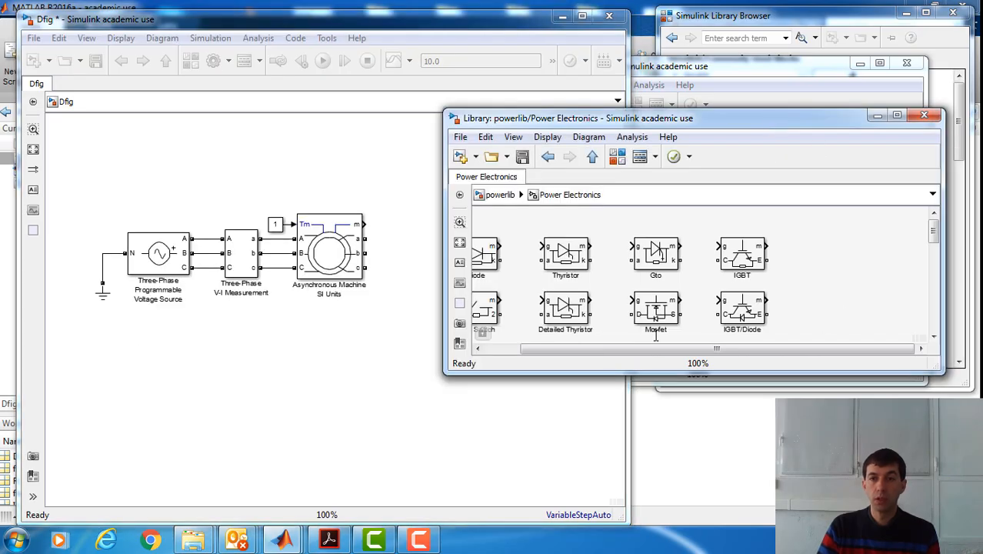
{"action": "left_click_drag", "start_coordinate": [663, 347], "coordinate": [610, 347]}
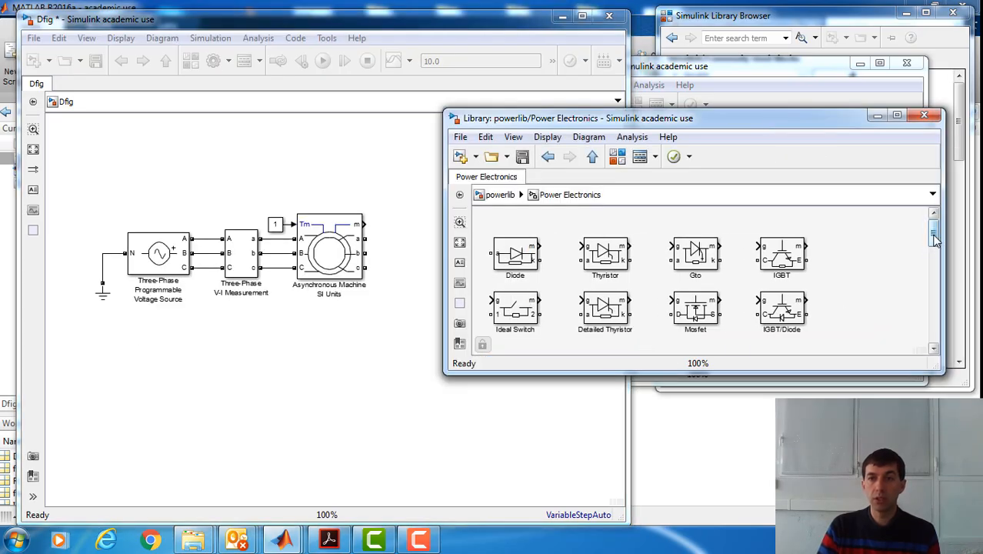
{"action": "left_click_drag", "start_coordinate": [934, 240], "coordinate": [954, 333]}
{"action": "left_click", "coordinate": [897, 115]}
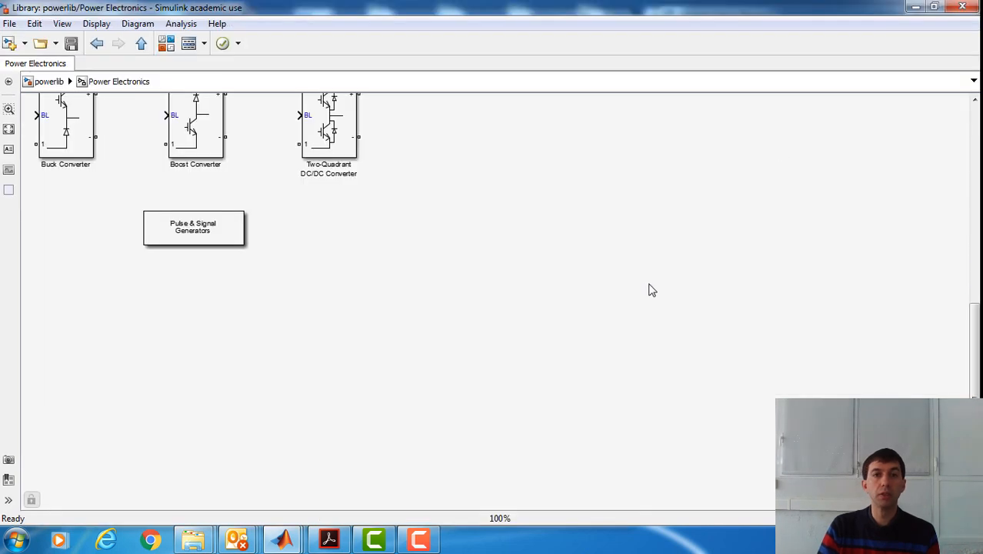
{"action": "scroll", "coordinate": [625, 274], "scroll_direction": "up", "scroll_amount": 2}
{"action": "scroll", "coordinate": [625, 281], "scroll_direction": "down", "scroll_amount": 1}
{"action": "left_click_drag", "start_coordinate": [973, 350], "coordinate": [972, 130]}
{"action": "left_click_drag", "start_coordinate": [666, 505], "coordinate": [545, 504]}
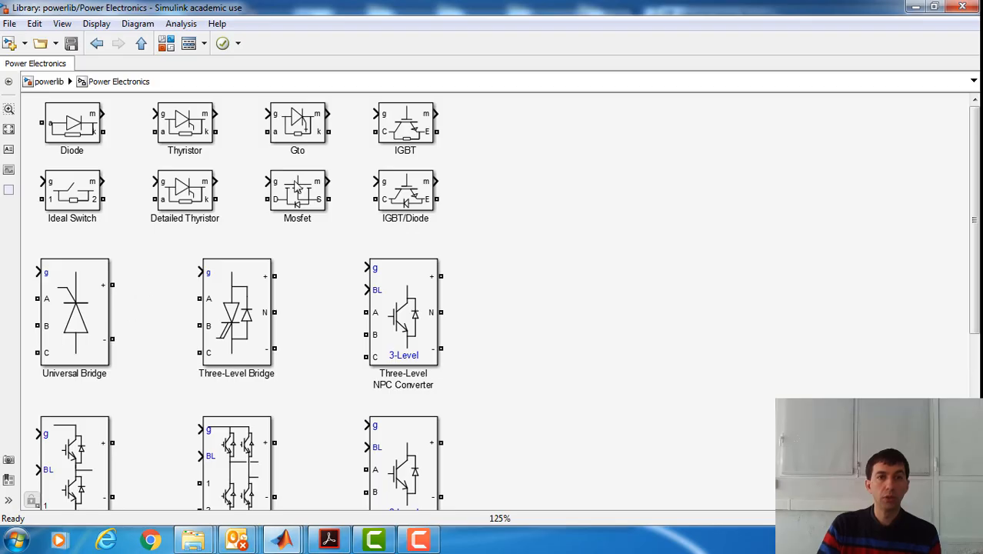
{"action": "left_click_drag", "start_coordinate": [975, 247], "coordinate": [975, 294]}
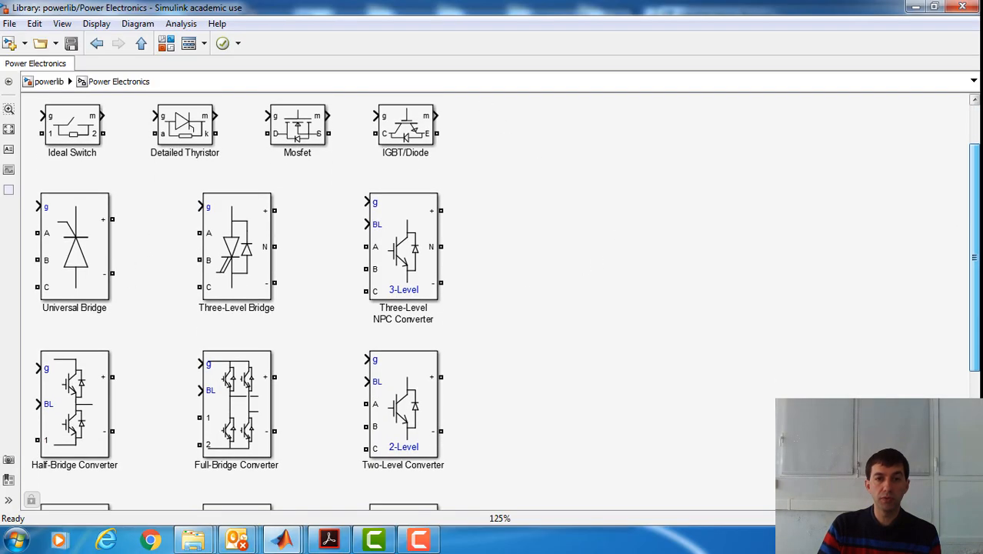
{"action": "double_click", "coordinate": [554, 14]}
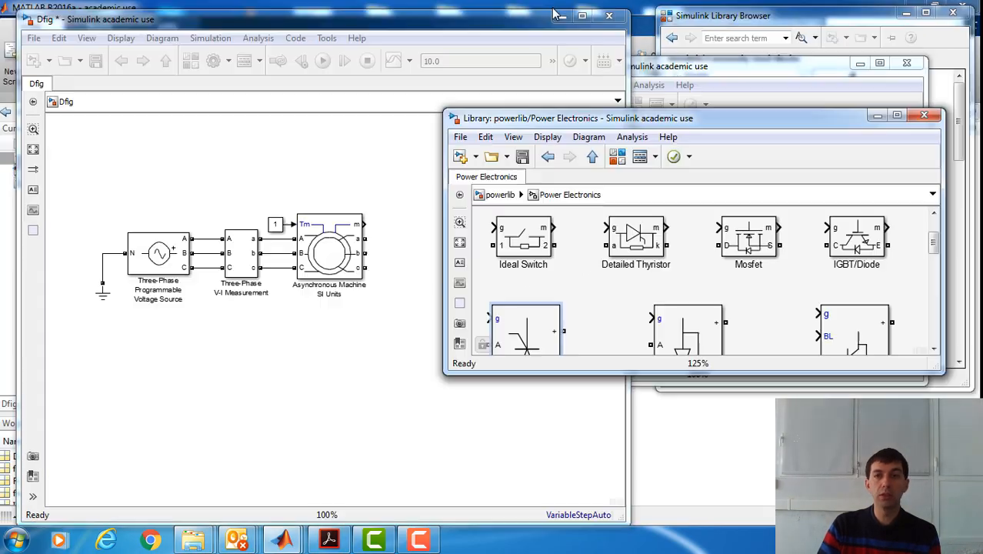
{"action": "left_click_drag", "start_coordinate": [543, 341], "coordinate": [292, 378]}
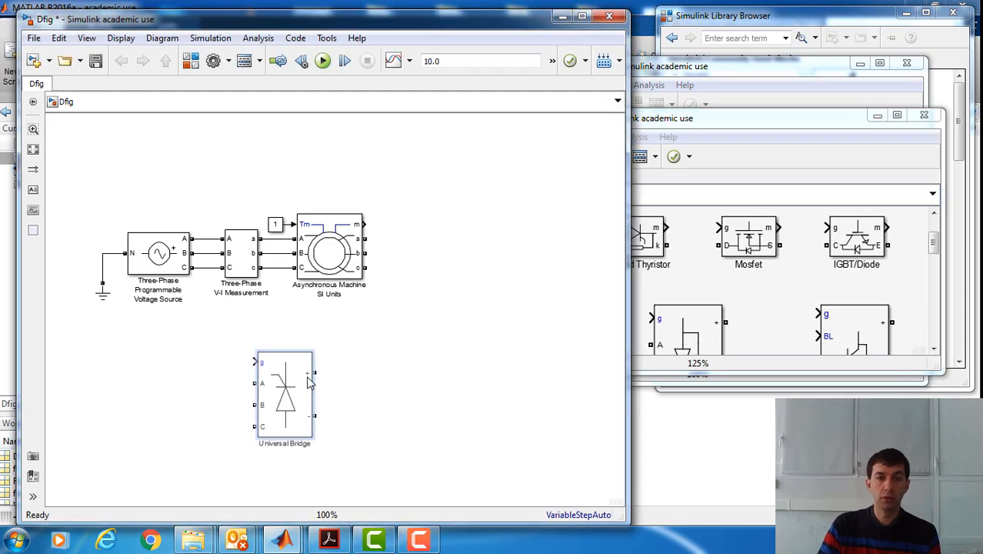
Step: Configure the Universal Bridge to use Ideal Switches as its power electronic device
{"action": "double_click", "coordinate": [302, 388]}
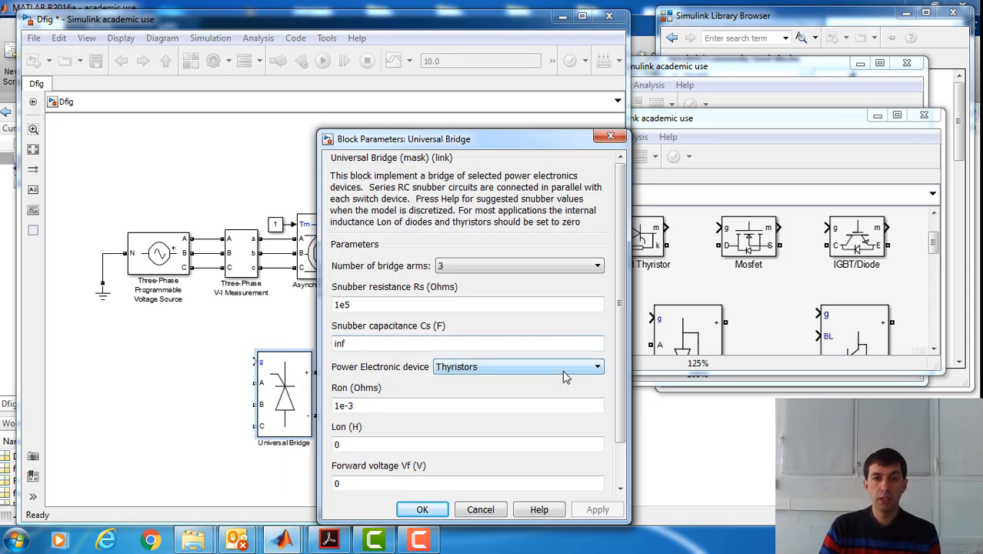
{"action": "left_click", "coordinate": [561, 369]}
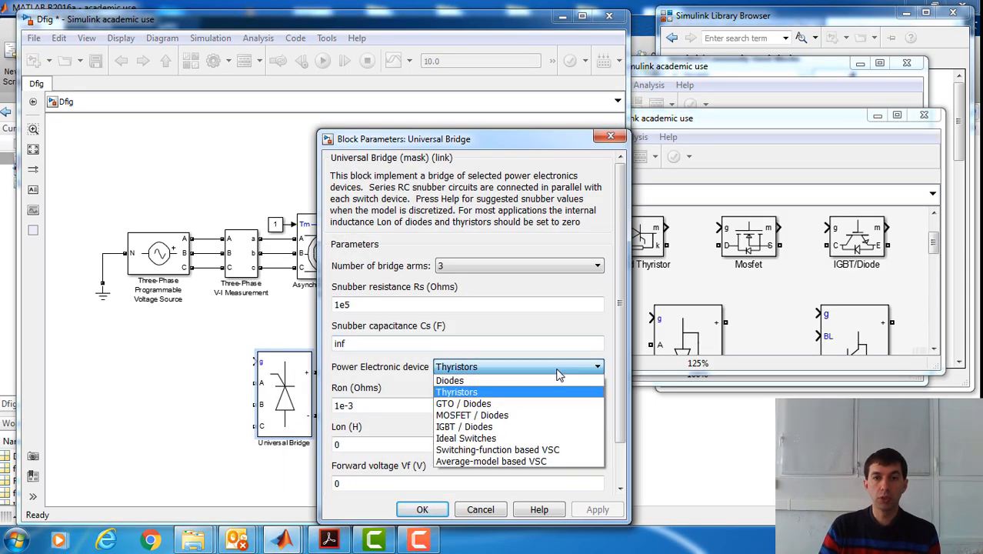
{"action": "left_click", "coordinate": [520, 438]}
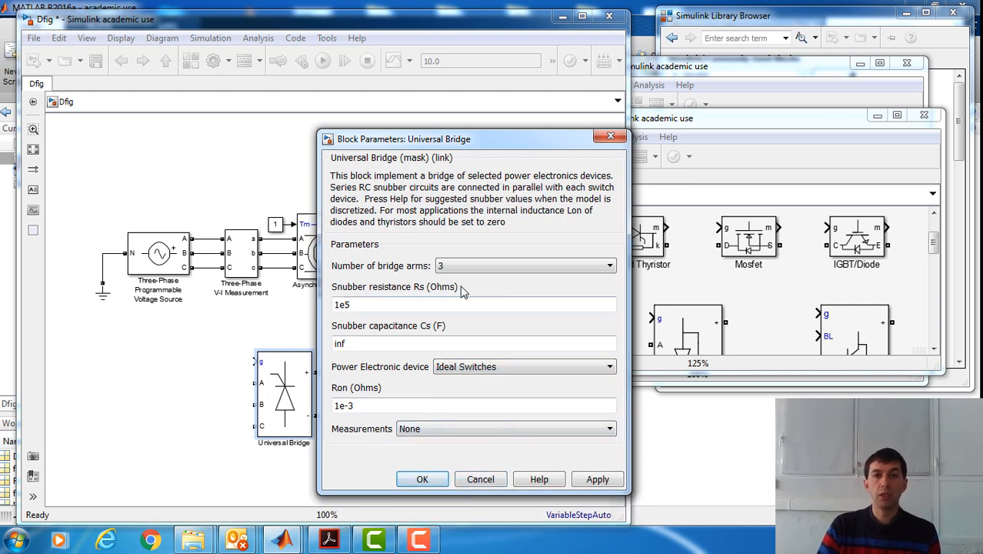
{"action": "left_click", "coordinate": [424, 479]}
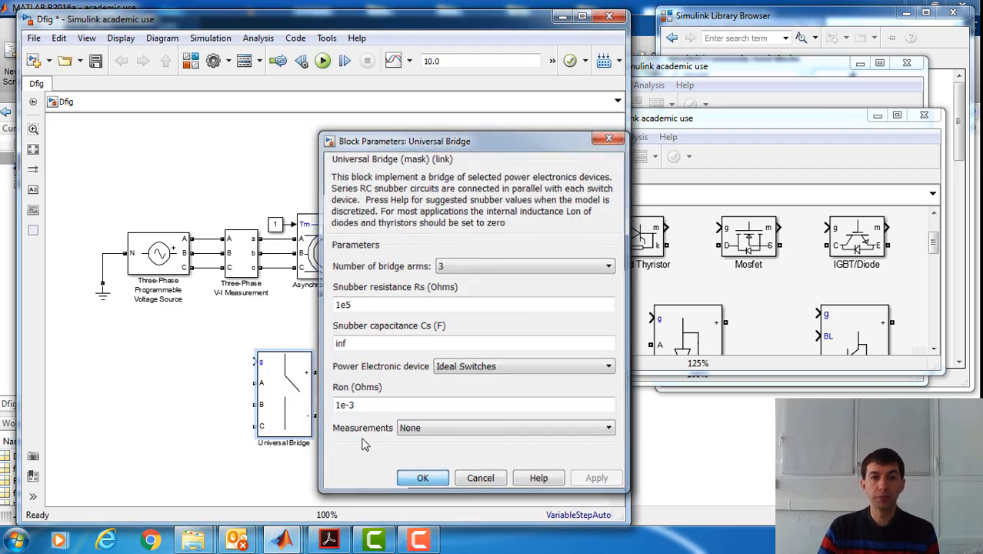
Step: Place the Universal Bridge beside the machine's rotor terminals, leaving enough room between them for a measurement block
{"action": "left_click_drag", "start_coordinate": [301, 400], "coordinate": [463, 256]}
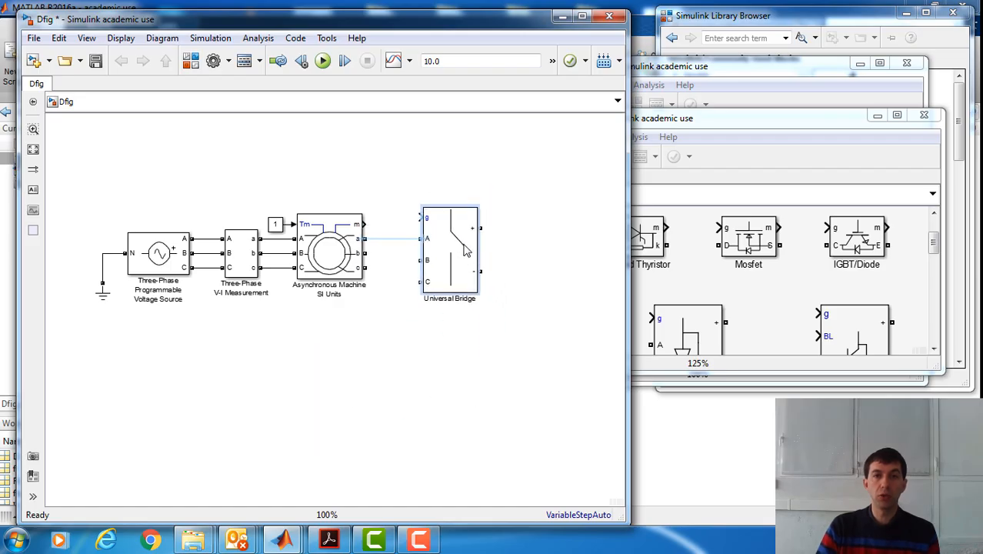
{"action": "left_click", "coordinate": [399, 239]}
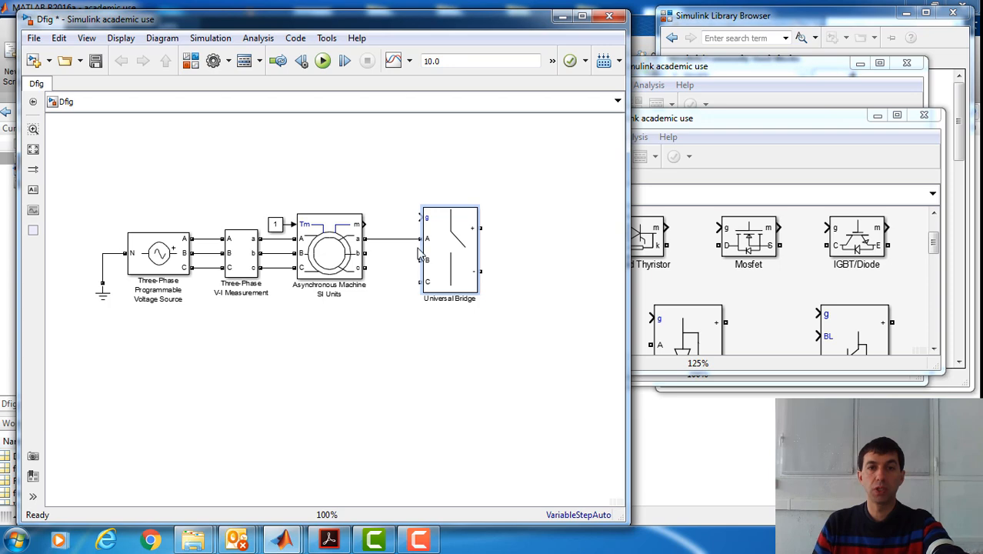
{"action": "left_click", "coordinate": [409, 240]}
{"action": "left_click_drag", "start_coordinate": [461, 256], "coordinate": [520, 257]}
Step: Copy the Three-Phase V-I Measurement block between the machine's rotor terminals and the Universal Bridge, wire all three phases through it, and resize the bridge
{"action": "left_click_drag", "start_coordinate": [253, 269], "coordinate": [430, 269]}
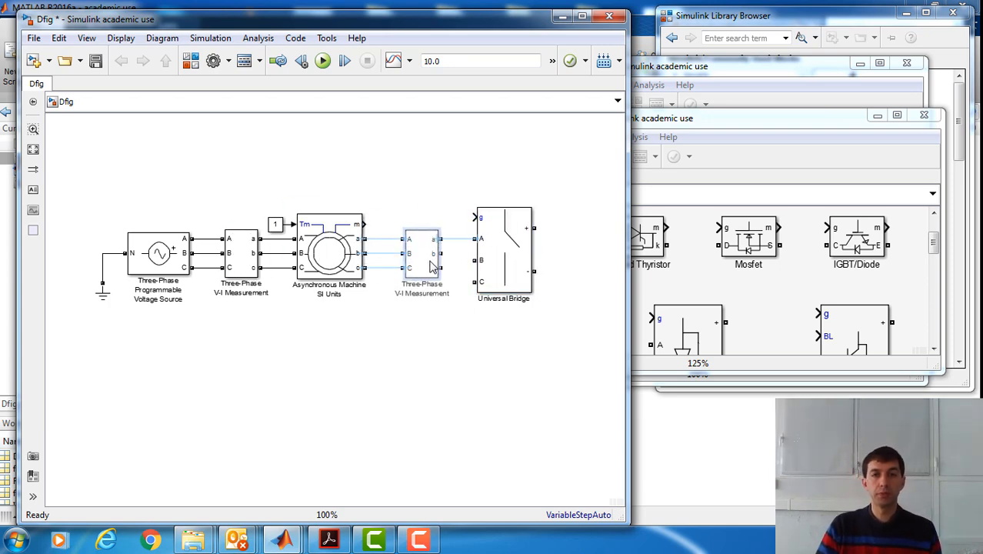
{"action": "left_click", "coordinate": [383, 243]}
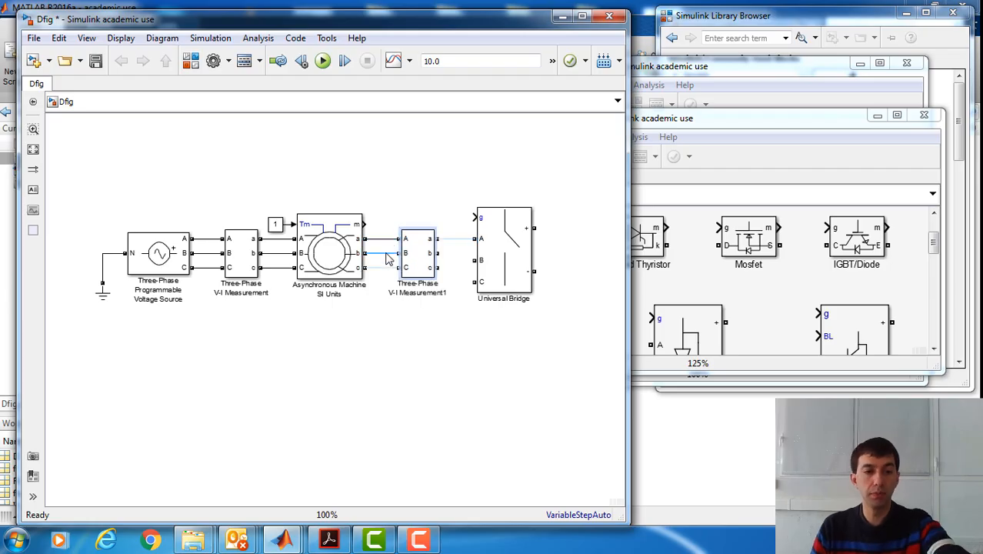
{"action": "left_click", "coordinate": [386, 273]}
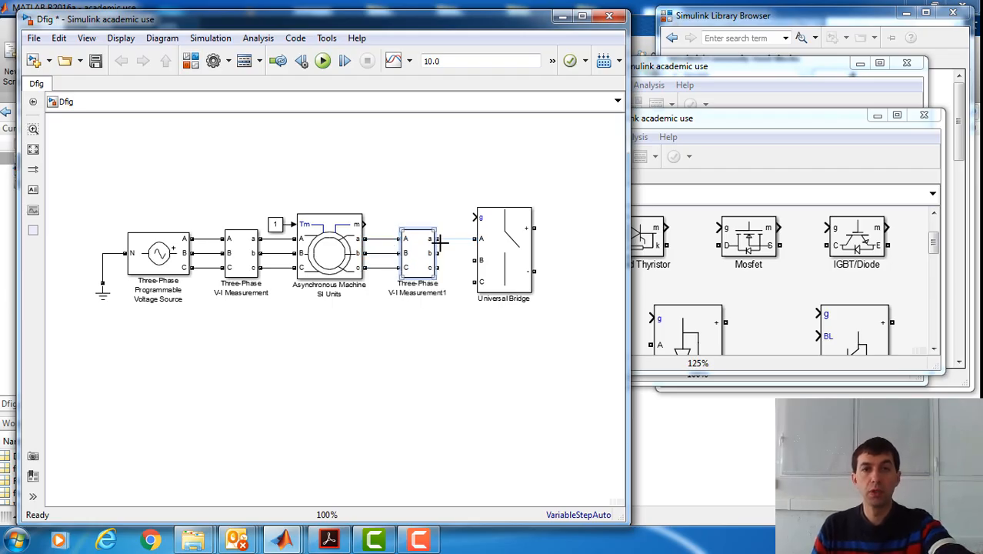
{"action": "left_click", "coordinate": [442, 243]}
{"action": "left_click_drag", "start_coordinate": [469, 256], "coordinate": [516, 285]}
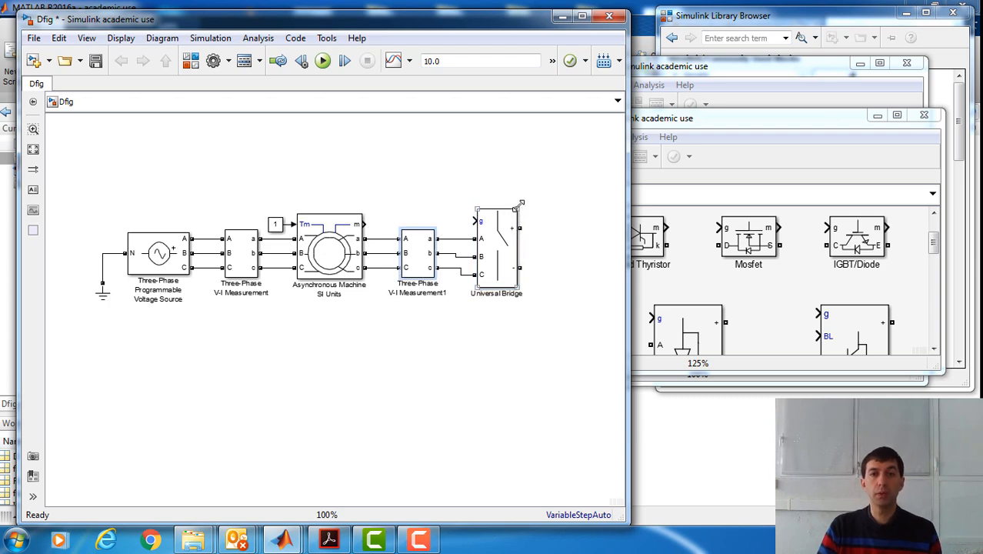
{"action": "left_click_drag", "start_coordinate": [521, 204], "coordinate": [532, 206]}
Step: Disable the voltage label on the rotor-side Three-Phase V-I Measurement block and set its current signal label to Ir
{"action": "left_click", "coordinate": [419, 277]}
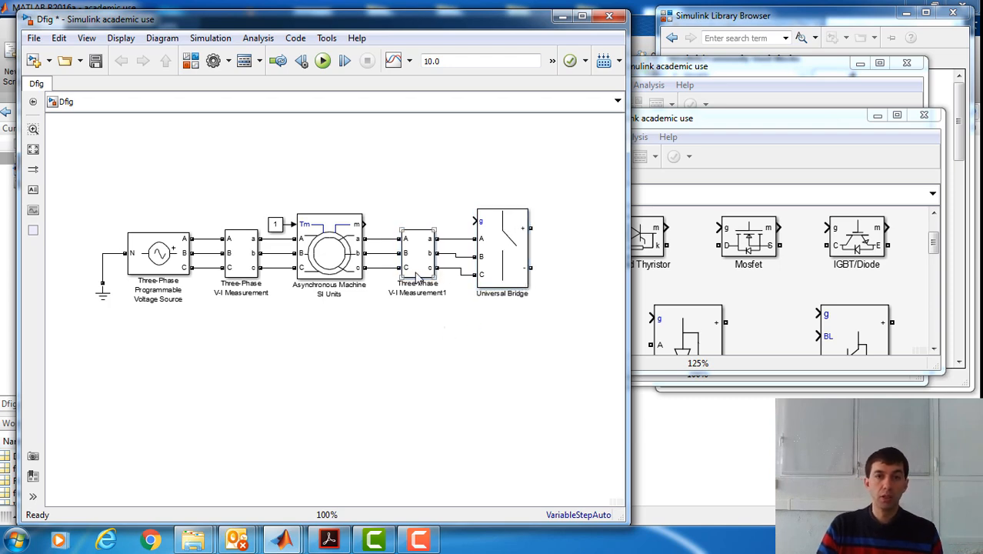
{"action": "double_click", "coordinate": [417, 277]}
{"action": "double_click", "coordinate": [484, 238]}
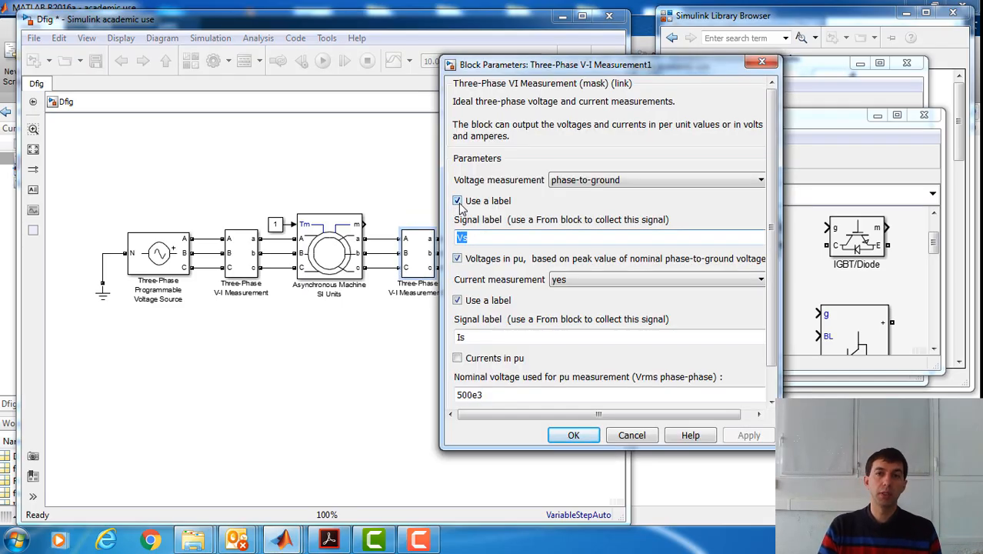
{"action": "left_click", "coordinate": [458, 202]}
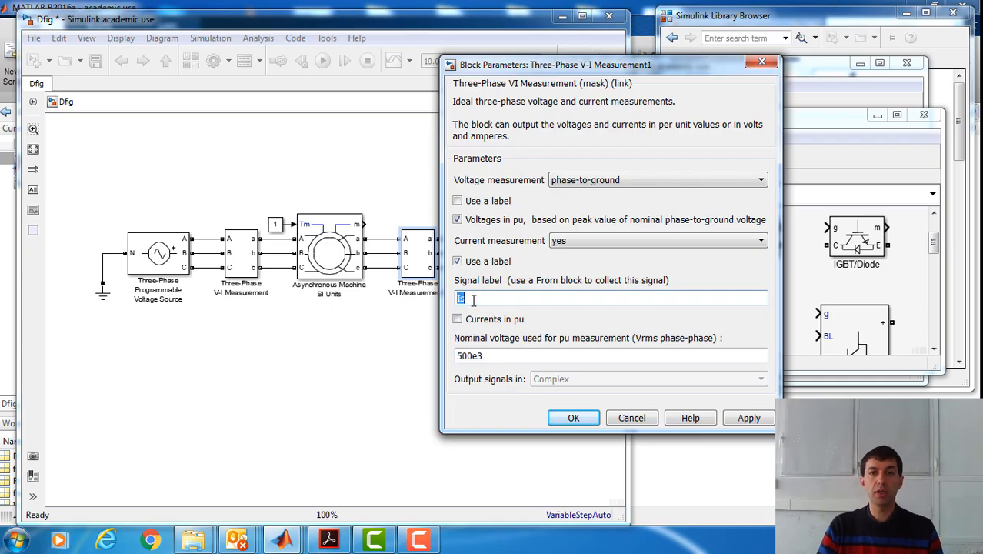
{"action": "key", "text": "BackSpace"}
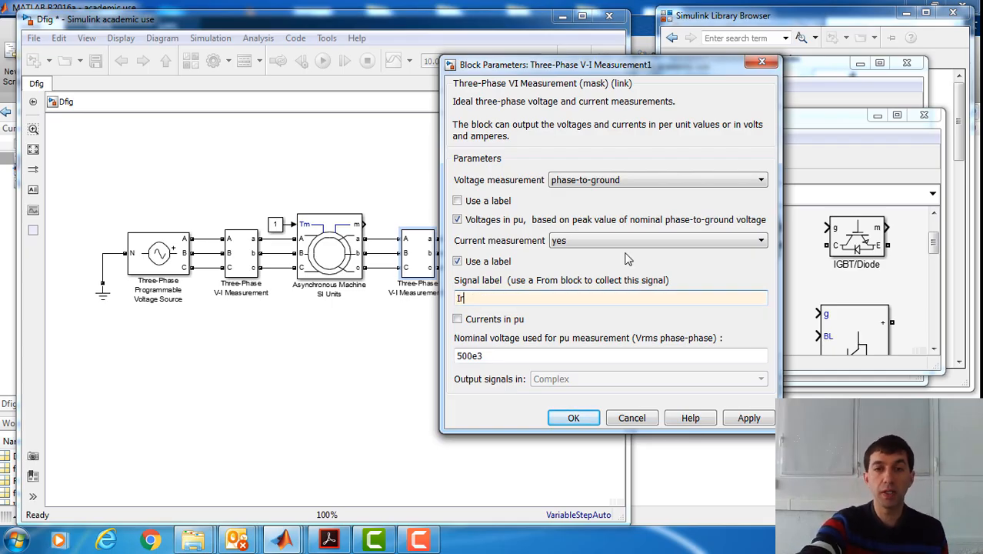
{"action": "key", "text": "Return"}
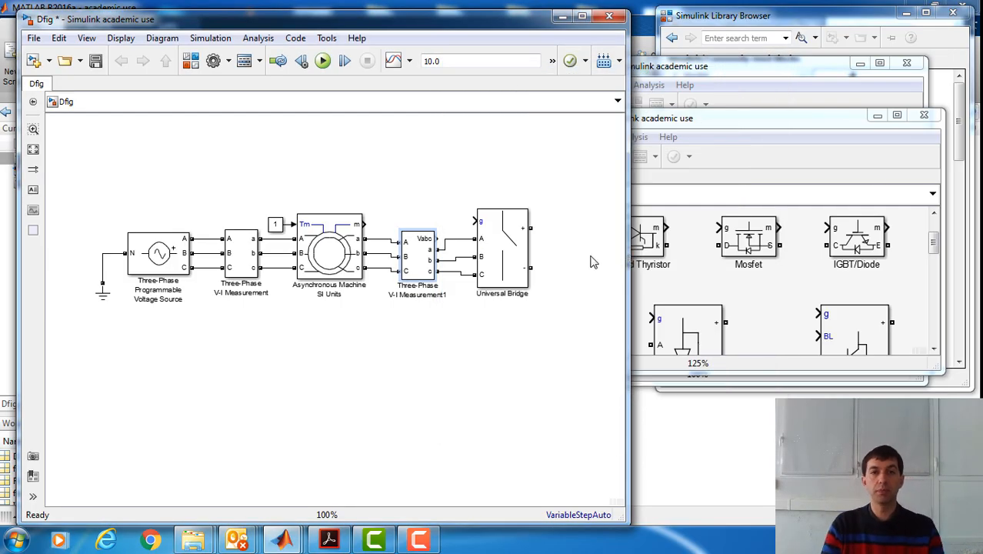
Step: Disable per-unit voltages on the rotor-side Three-Phase V-I Measurement block
{"action": "double_click", "coordinate": [422, 259]}
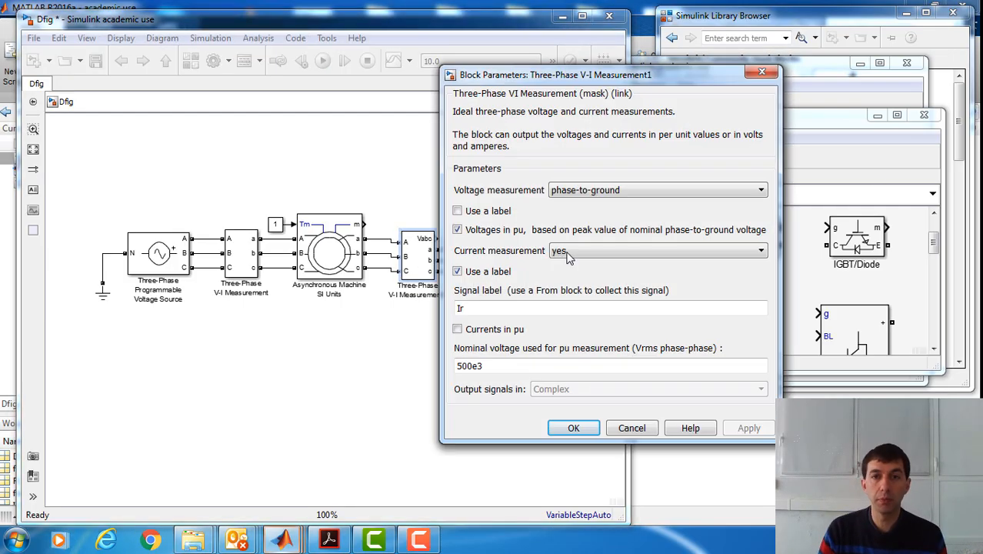
{"action": "left_click", "coordinate": [458, 230]}
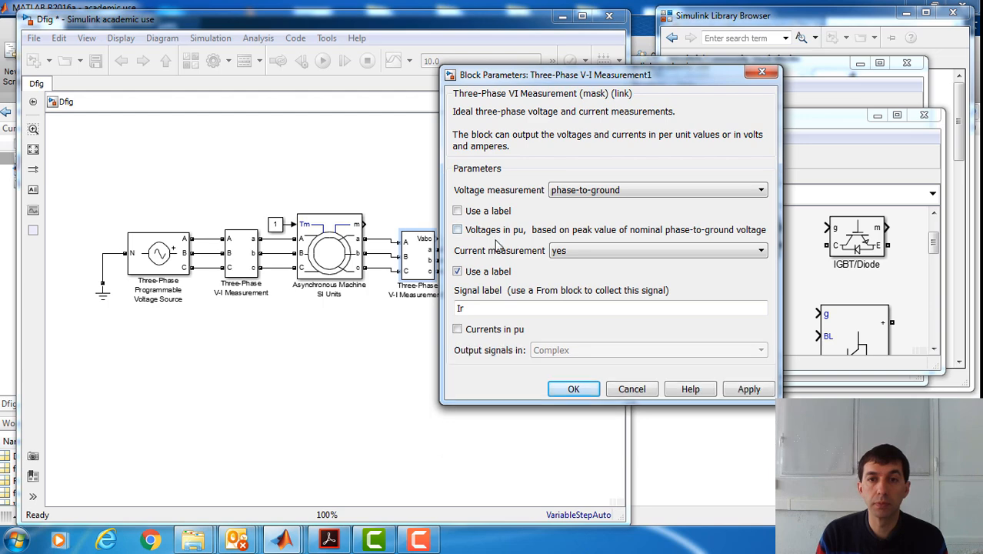
{"action": "left_click", "coordinate": [573, 389]}
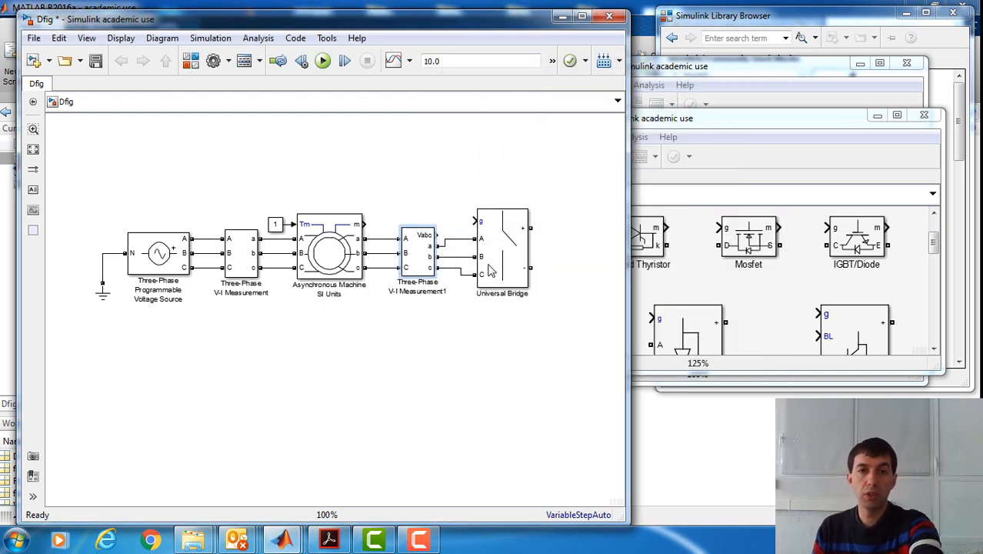
Step: Shorten the Universal Bridge, reposition it to line up with the rotor-side phase lines, and save the Dfig model
{"action": "left_click", "coordinate": [492, 273]}
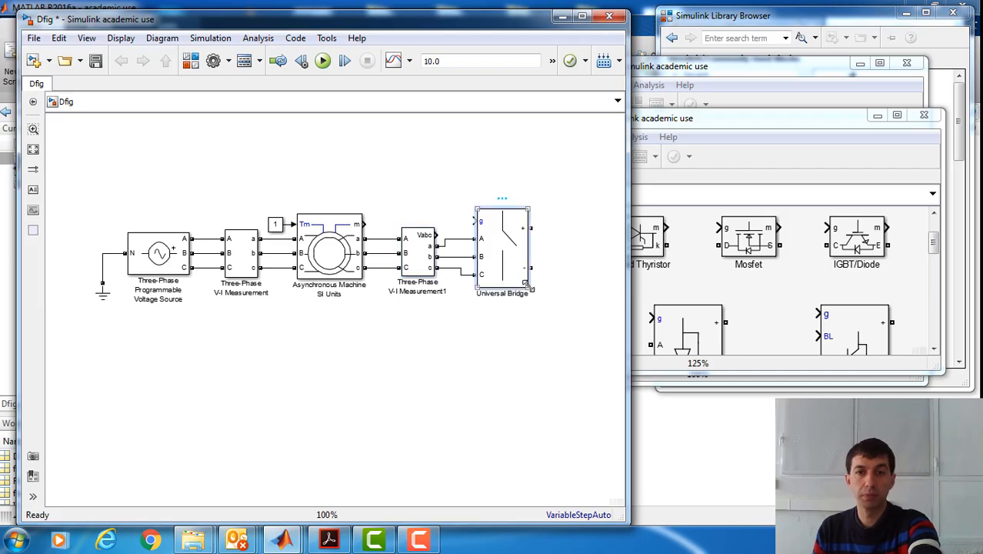
{"action": "left_click_drag", "start_coordinate": [526, 285], "coordinate": [528, 274]}
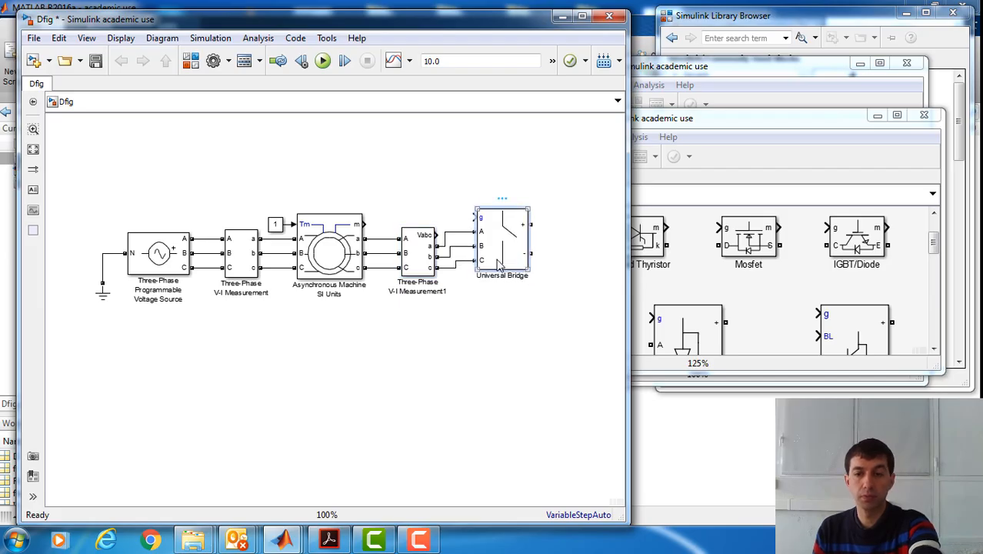
{"action": "left_click_drag", "start_coordinate": [499, 262], "coordinate": [516, 267]}
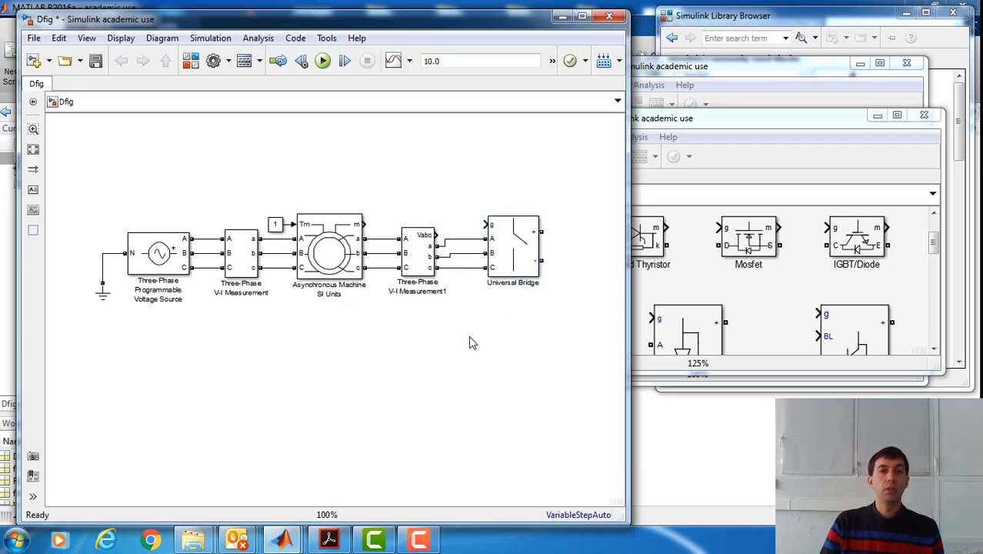
{"action": "left_click", "coordinate": [95, 61]}
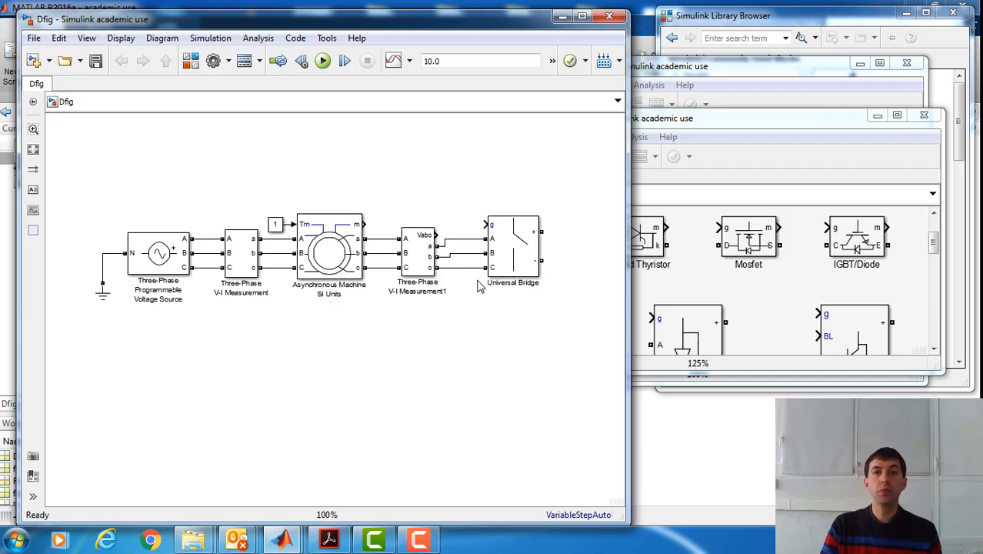
Step: Switch to ch10.pdf in Adobe Acrobat Reader to examine the DFIM supply configuration in Figure 10.1, and return to Simulink
{"action": "left_click", "coordinate": [744, 136]}
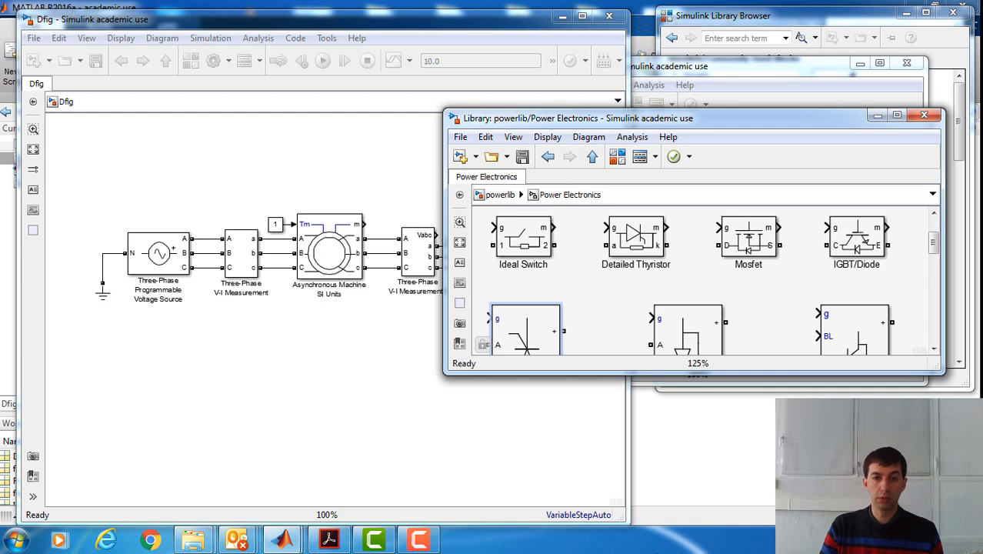
{"action": "mouse_move", "coordinate": [331, 543]}
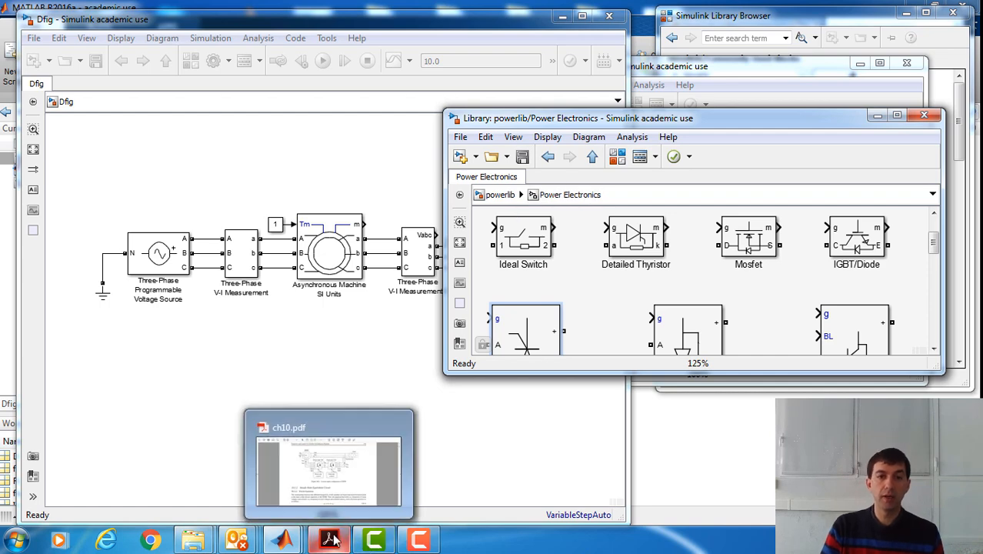
{"action": "left_click", "coordinate": [324, 492]}
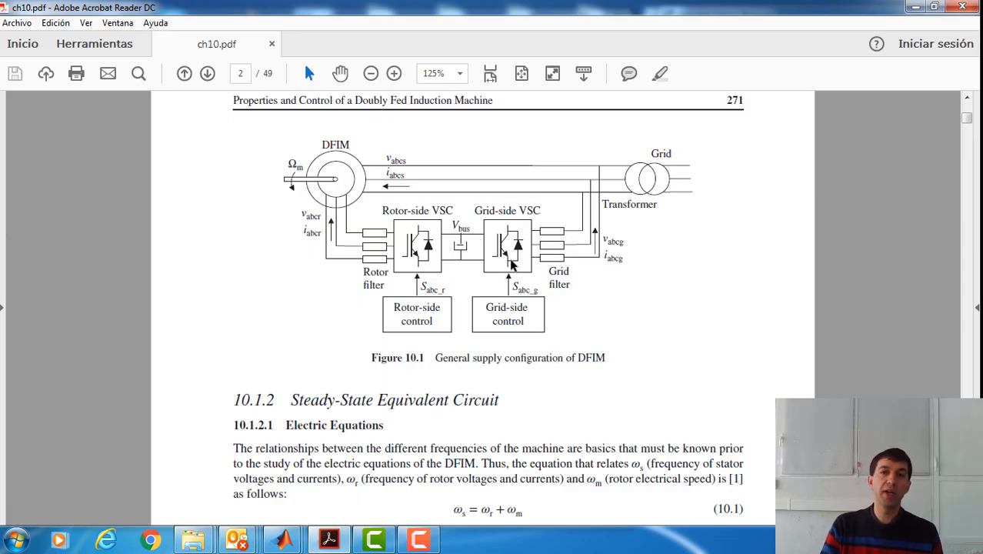
{"action": "left_click", "coordinate": [916, 7]}
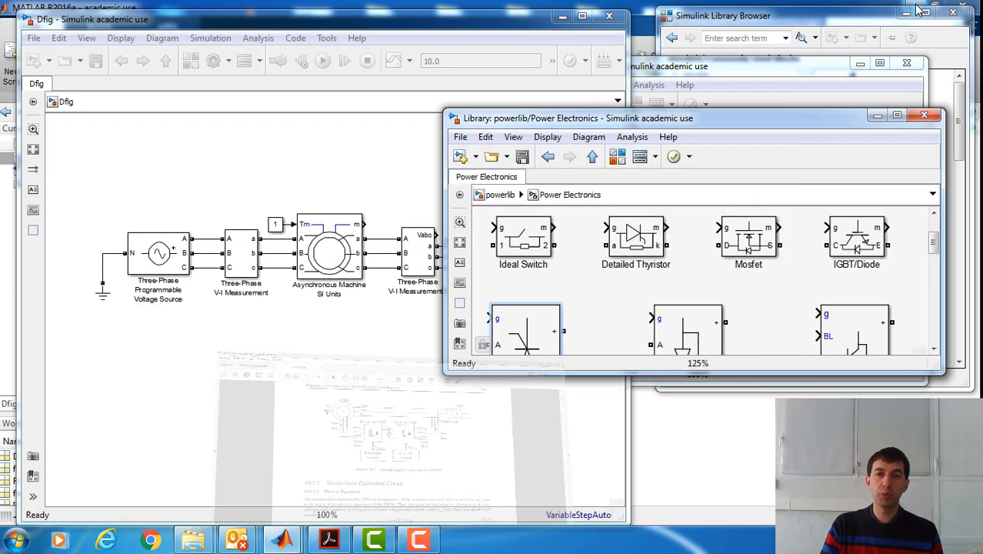
Step: Add a DC Voltage Source from the powerlib Electrical Sources library and connect it across the Universal Bridge's positive and negative terminals
{"action": "left_click", "coordinate": [499, 195]}
{"action": "double_click", "coordinate": [525, 245]}
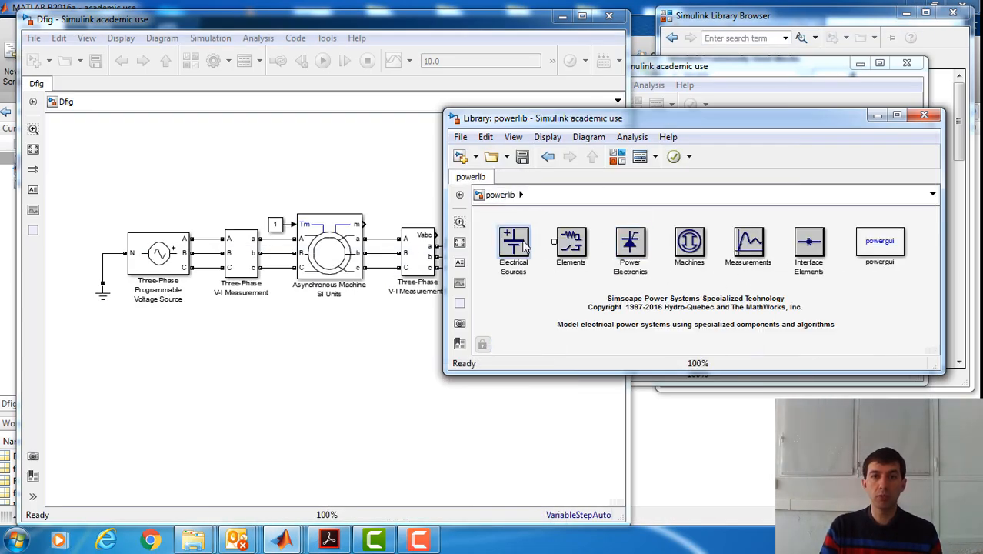
{"action": "left_click", "coordinate": [499, 240]}
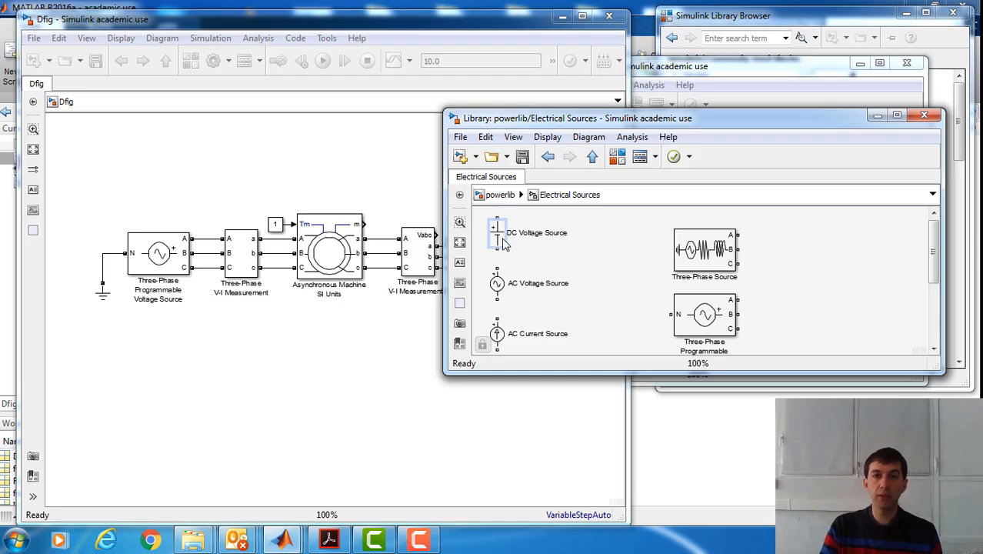
{"action": "mouse_move", "coordinate": [499, 239]}
{"action": "left_mouse_down"}
{"action": "mouse_move", "coordinate": [326, 353]}
{"action": "mouse_move", "coordinate": [584, 269]}
{"action": "mouse_move", "coordinate": [585, 247]}
{"action": "mouse_move", "coordinate": [543, 234]}
{"action": "left_mouse_up"}
{"action": "mouse_move", "coordinate": [578, 264]}
{"action": "left_mouse_down"}
{"action": "mouse_move", "coordinate": [538, 263]}
{"action": "mouse_move", "coordinate": [569, 258]}
{"action": "left_mouse_up"}
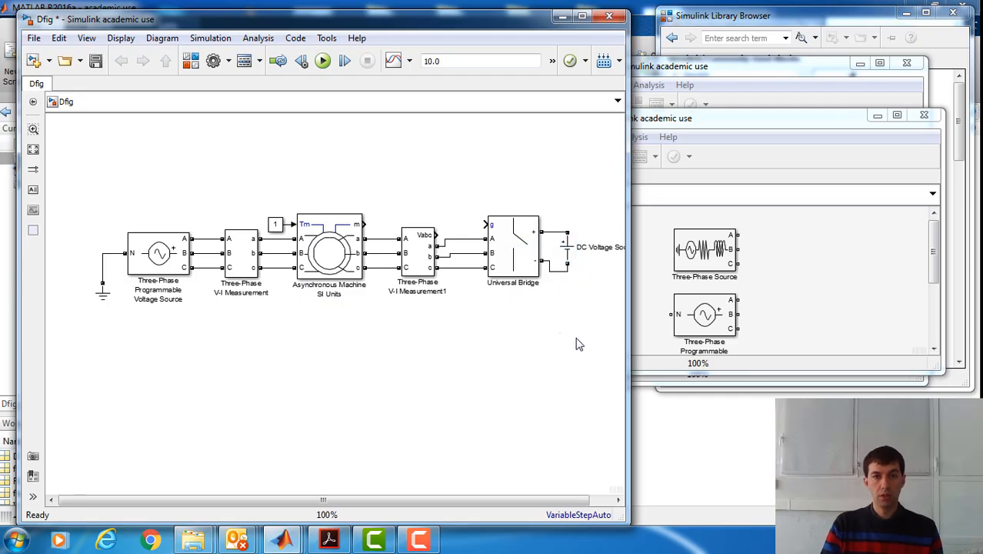
Step: Turn off the voltage measurement of the rotor-side Three-Phase V-I Measurement block
{"action": "double_click", "coordinate": [425, 258]}
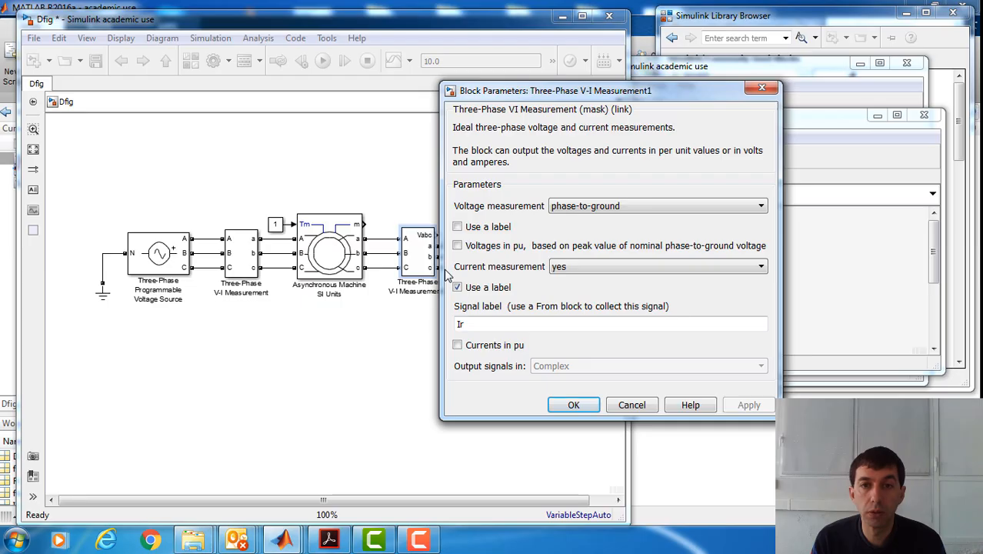
{"action": "left_click", "coordinate": [572, 207]}
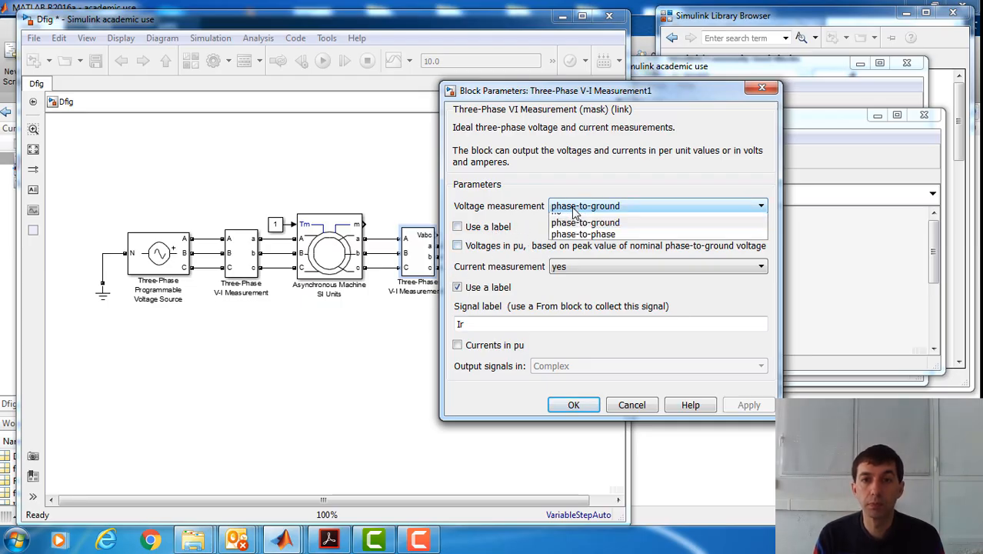
{"action": "left_click", "coordinate": [571, 220]}
{"action": "left_click", "coordinate": [545, 379]}
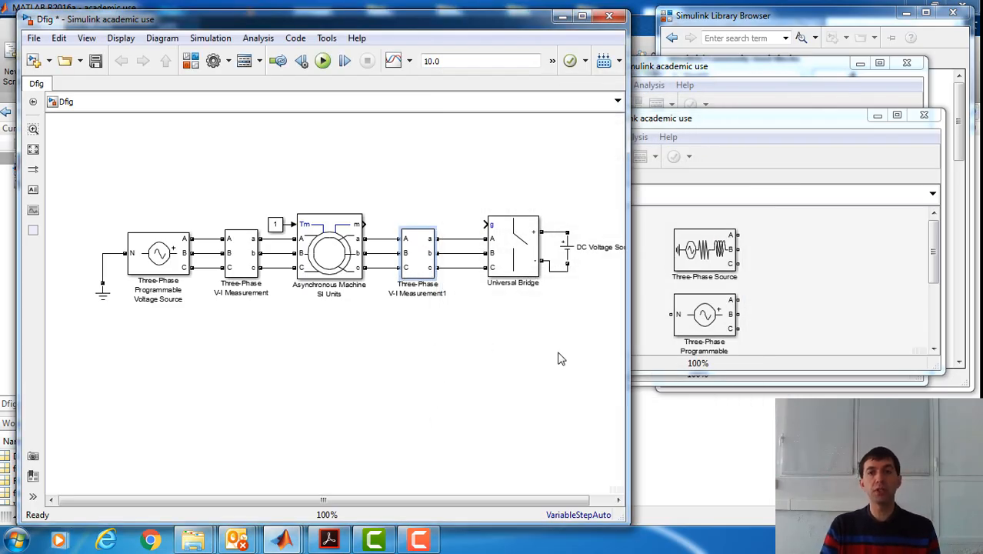
Step: Move the Universal Bridge closer to the rotor-side measurement block and tidy the wiring to the DC Voltage Source
{"action": "left_click_drag", "start_coordinate": [509, 265], "coordinate": [489, 261]}
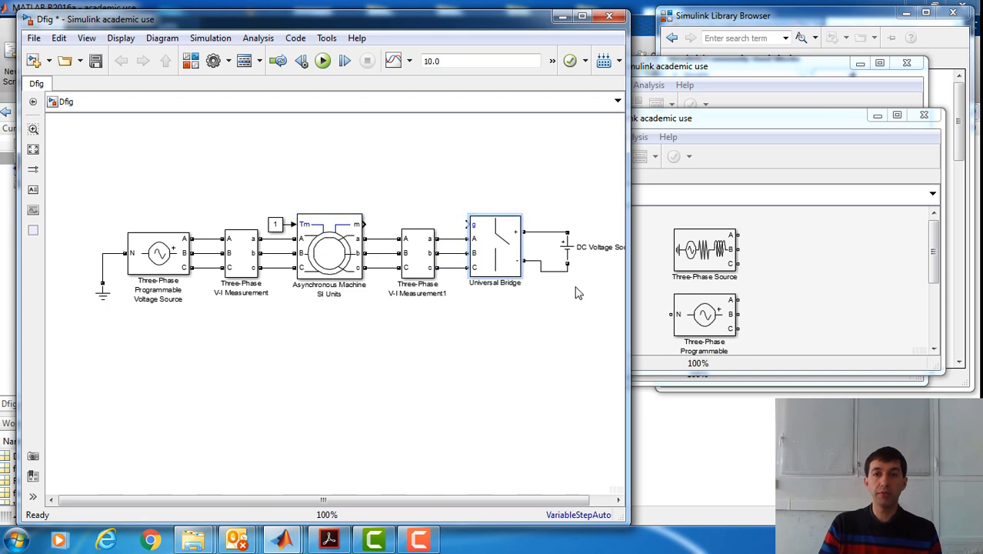
{"action": "left_click", "coordinate": [555, 272]}
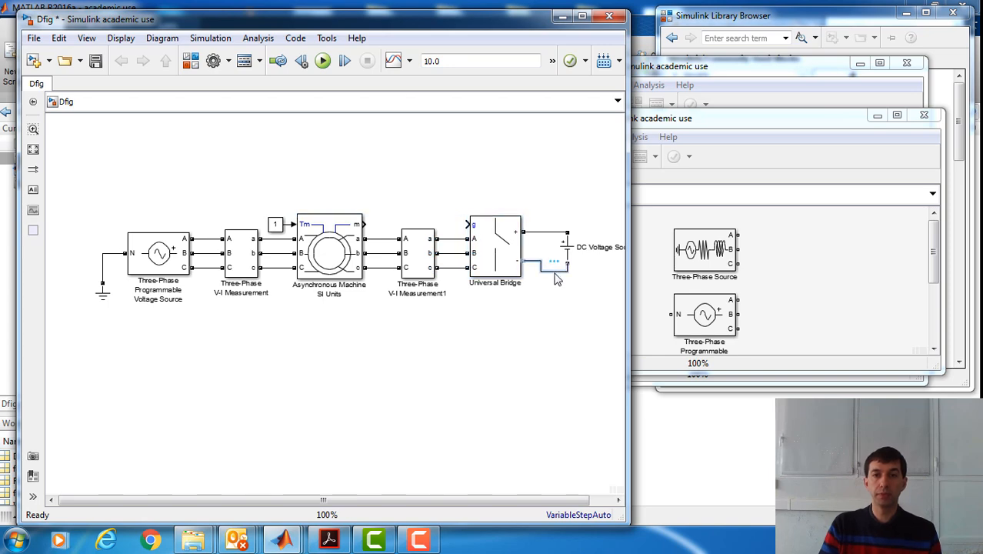
{"action": "mouse_move", "coordinate": [570, 259]}
{"action": "left_mouse_down"}
{"action": "mouse_move", "coordinate": [559, 258]}
{"action": "mouse_move", "coordinate": [569, 254]}
{"action": "left_mouse_up"}
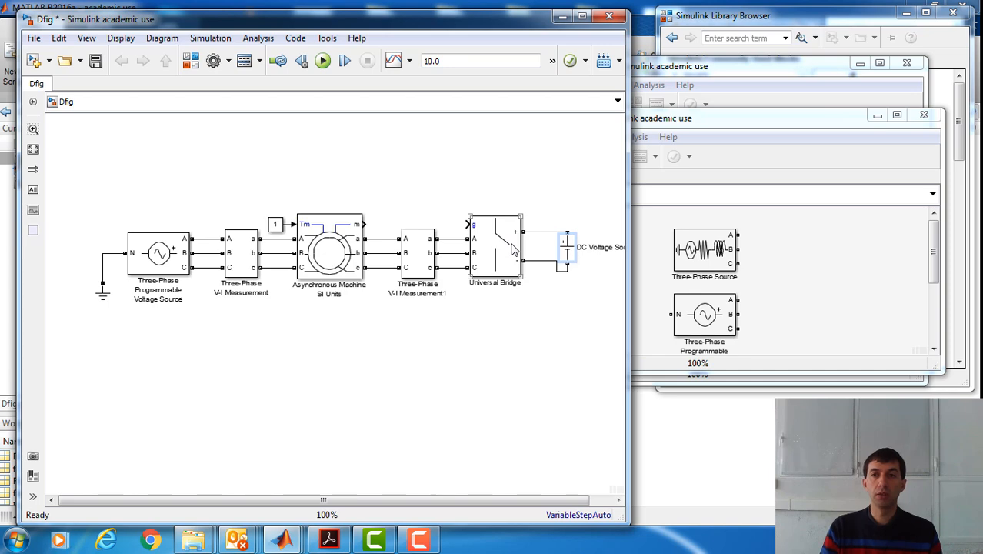
Step: Move the powerlib library window clear of the Dfig model and open its Power Electronics library
{"action": "left_click", "coordinate": [731, 134]}
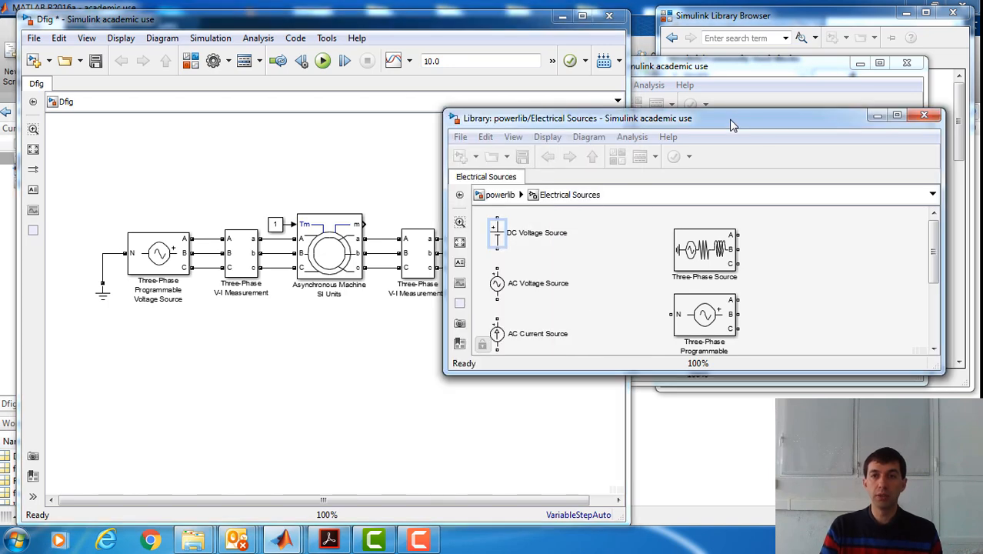
{"action": "left_click", "coordinate": [511, 195]}
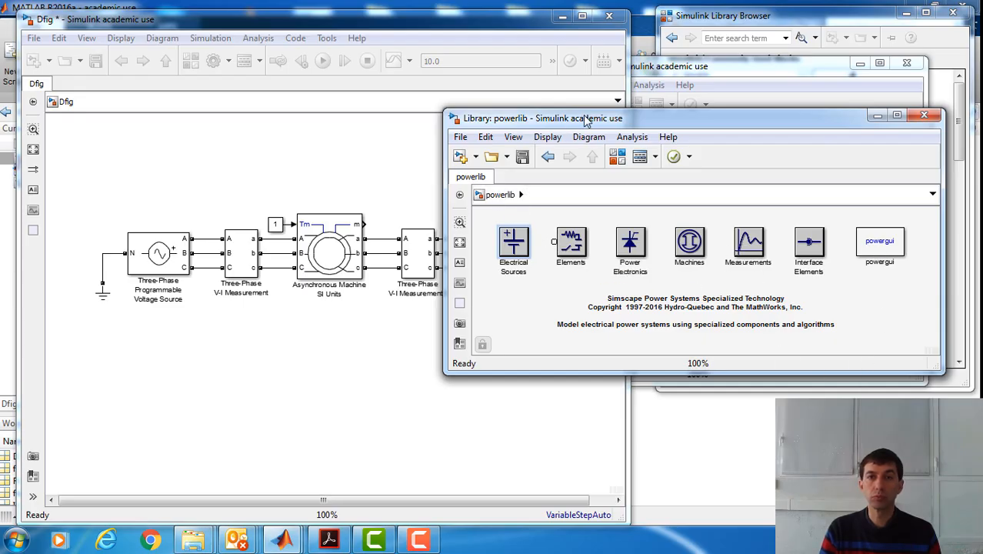
{"action": "left_click_drag", "start_coordinate": [588, 120], "coordinate": [632, 115]}
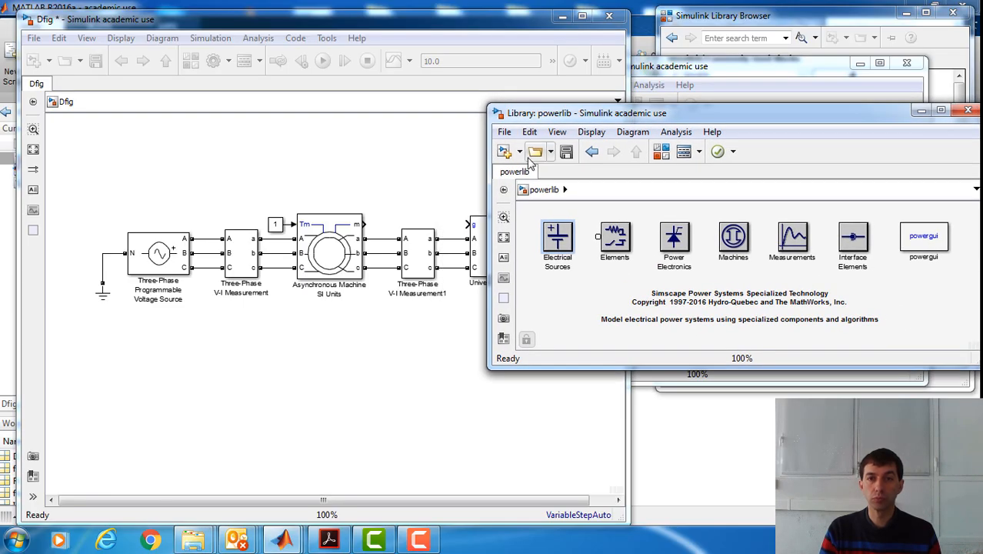
{"action": "left_click", "coordinate": [591, 151]}
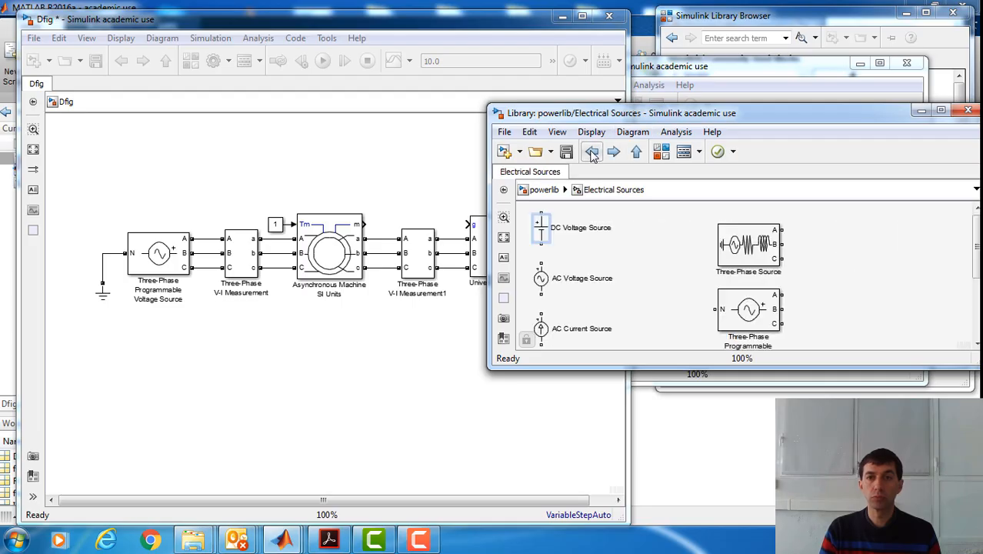
{"action": "left_click", "coordinate": [591, 151]}
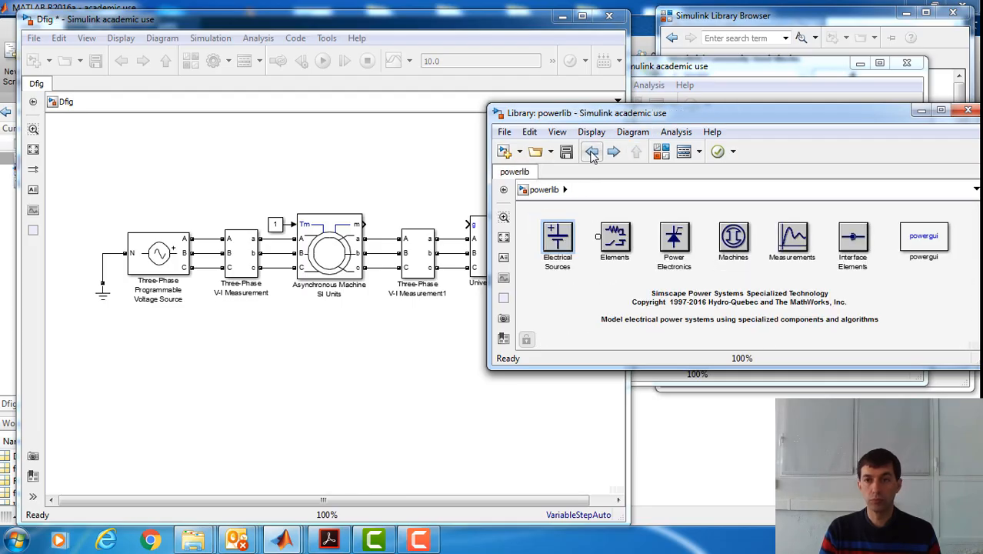
{"action": "double_click", "coordinate": [673, 236]}
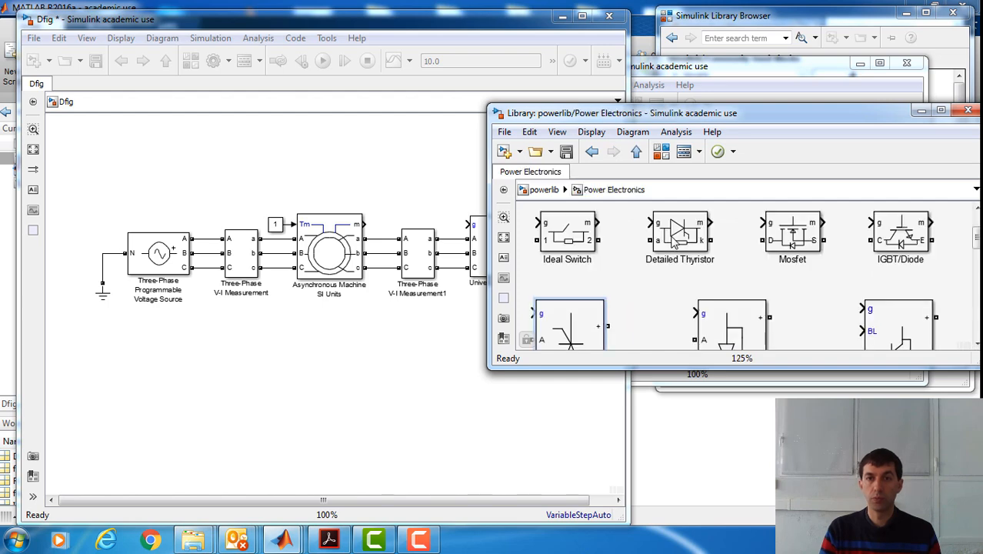
Step: Add a PWM Generator (2-Level) from the Pulse & Signal Generators library above the rotor-side measurement and connect its P output to the Universal Bridge's g input
{"action": "left_click_drag", "start_coordinate": [975, 245], "coordinate": [973, 344]}
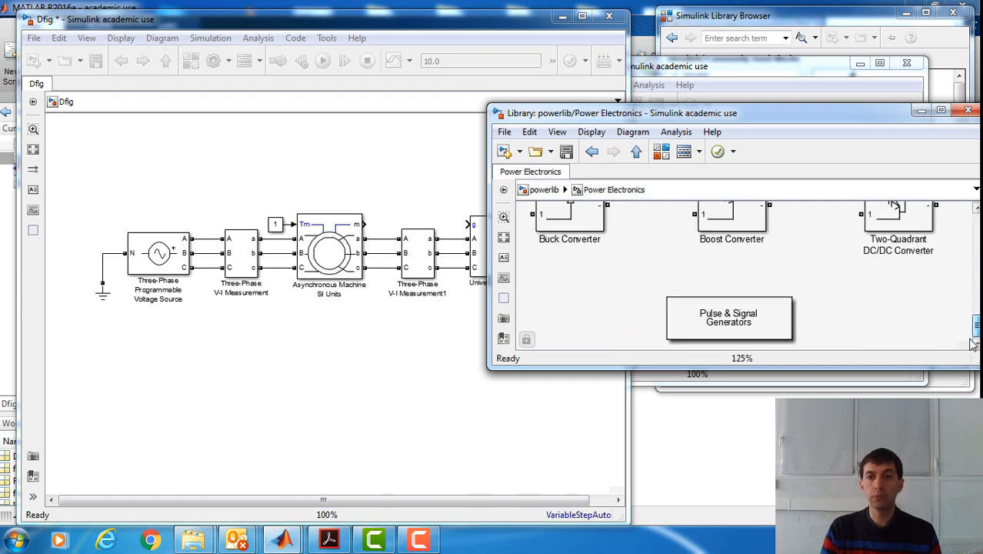
{"action": "double_click", "coordinate": [736, 323]}
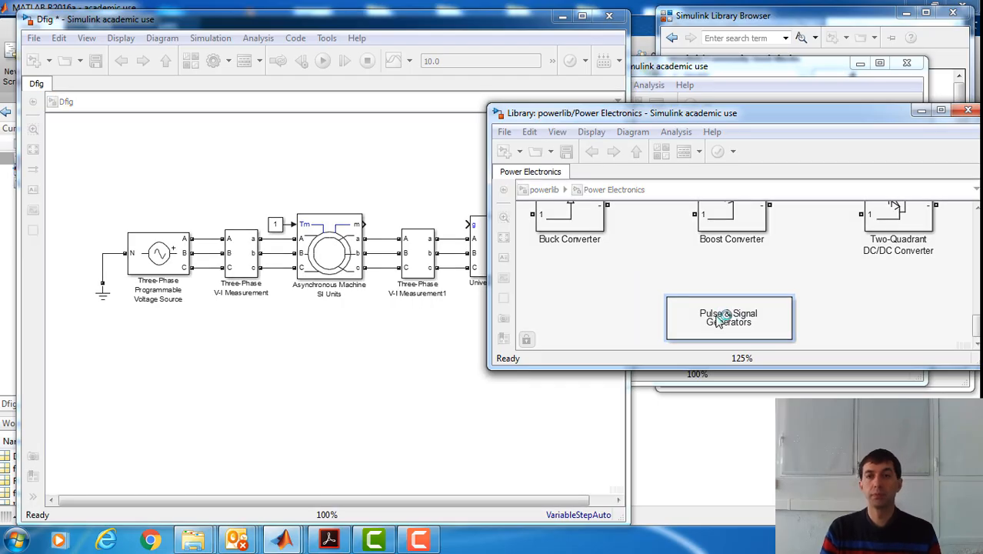
{"action": "left_click_drag", "start_coordinate": [670, 262], "coordinate": [674, 304]}
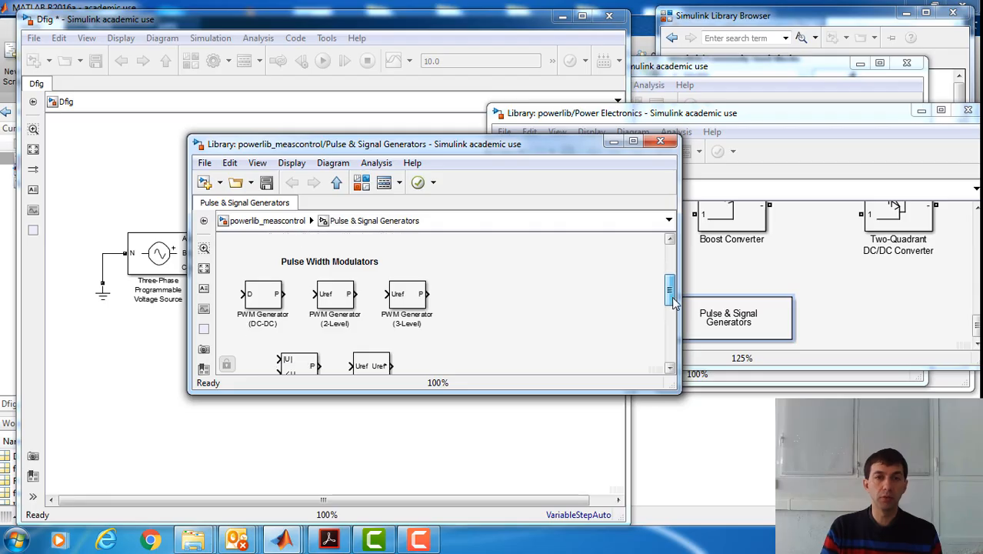
{"action": "left_click", "coordinate": [343, 300]}
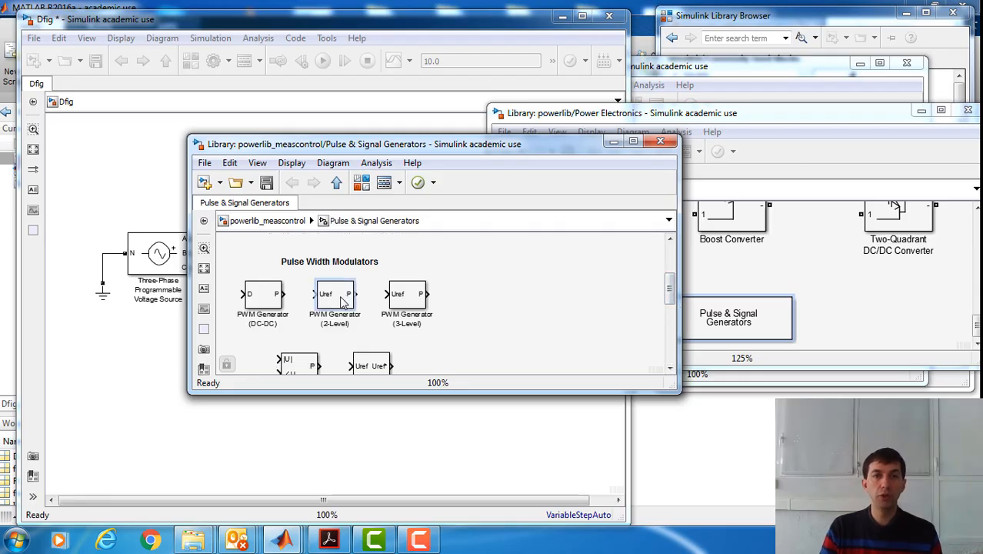
{"action": "left_click_drag", "start_coordinate": [343, 300], "coordinate": [355, 184]}
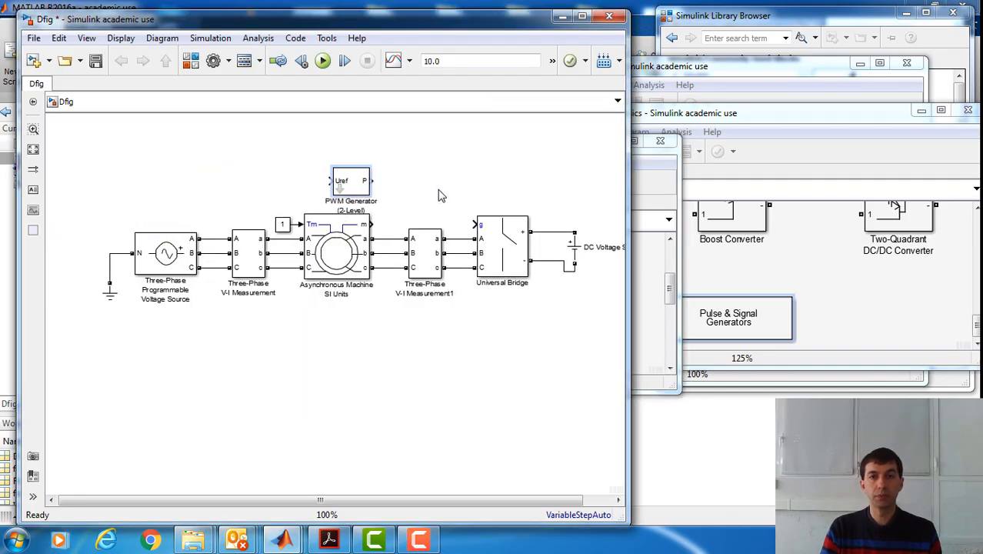
{"action": "mouse_move", "coordinate": [438, 195]}
{"action": "left_mouse_down"}
{"action": "mouse_move", "coordinate": [426, 175]}
{"action": "mouse_move", "coordinate": [485, 217]}
{"action": "mouse_move", "coordinate": [481, 227]}
{"action": "left_mouse_up"}
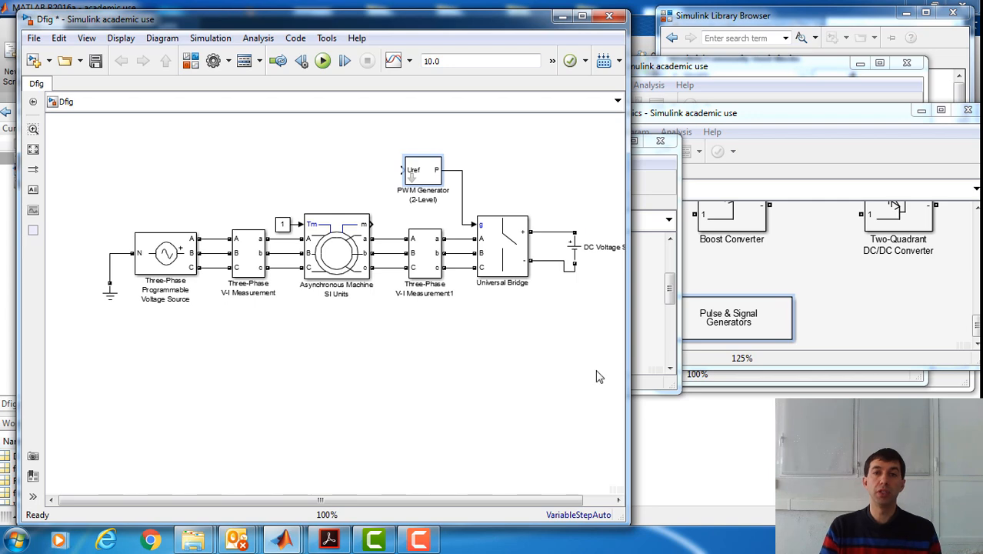
{"action": "left_click", "coordinate": [582, 16]}
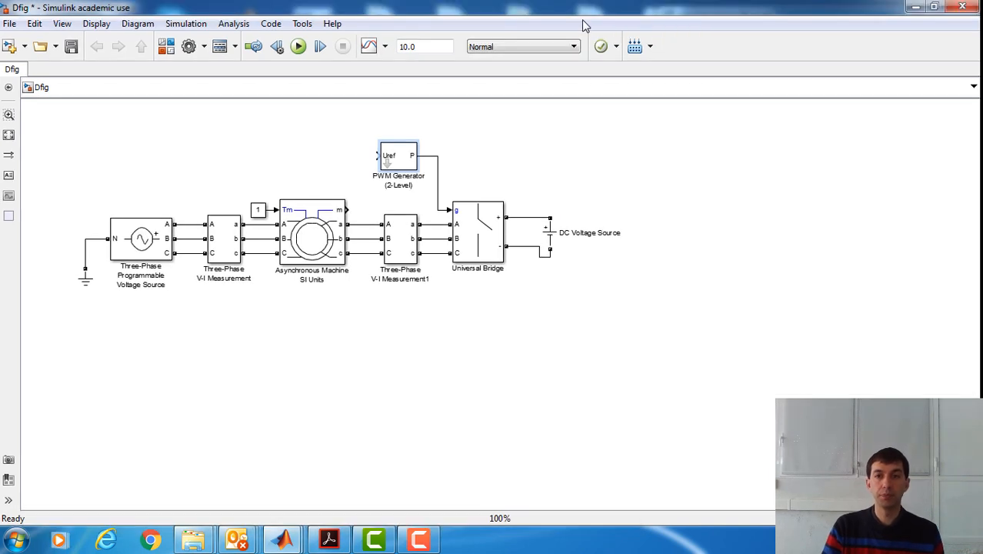
{"action": "scroll", "coordinate": [435, 181], "scroll_direction": "up", "scroll_amount": 1}
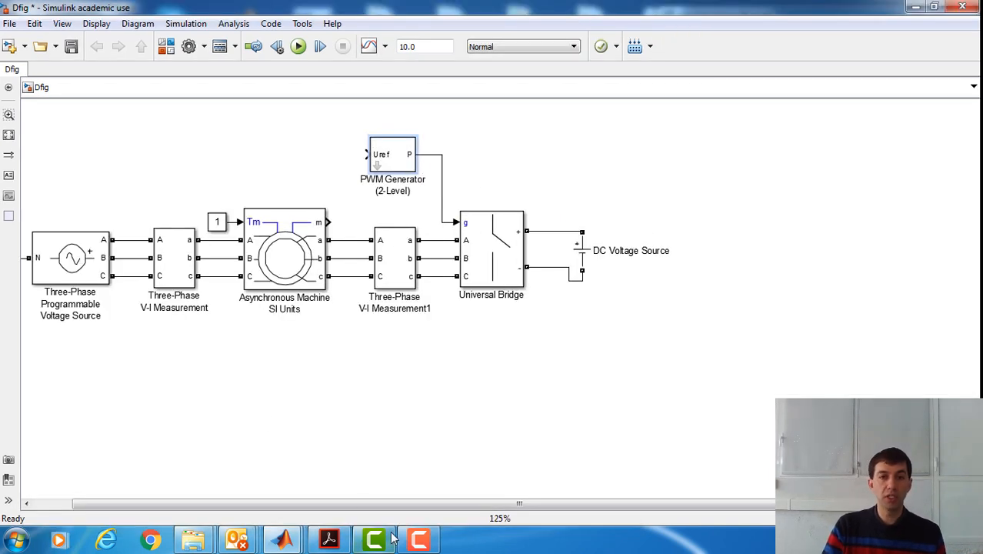
{"action": "left_click_drag", "start_coordinate": [398, 502], "coordinate": [348, 507]}
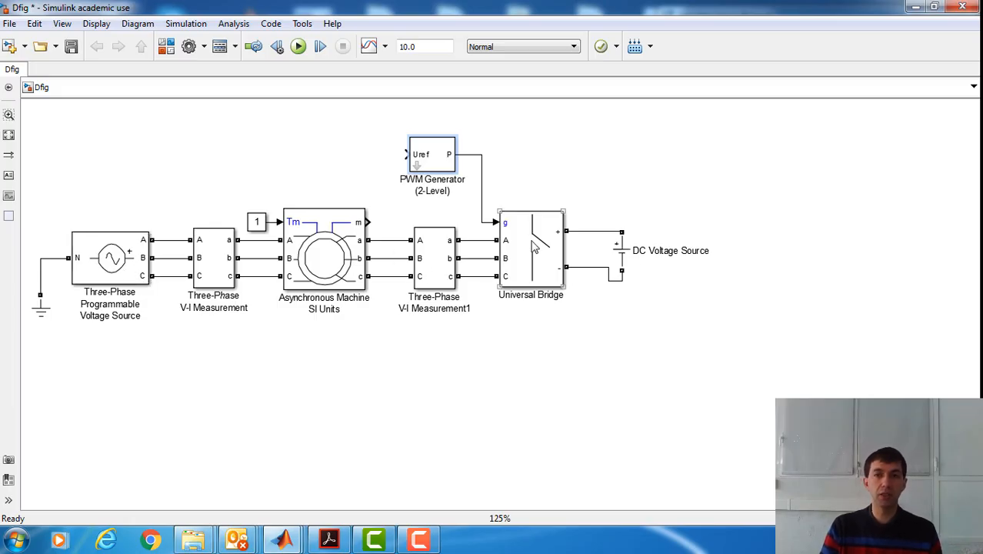
{"action": "left_click", "coordinate": [935, 7]}
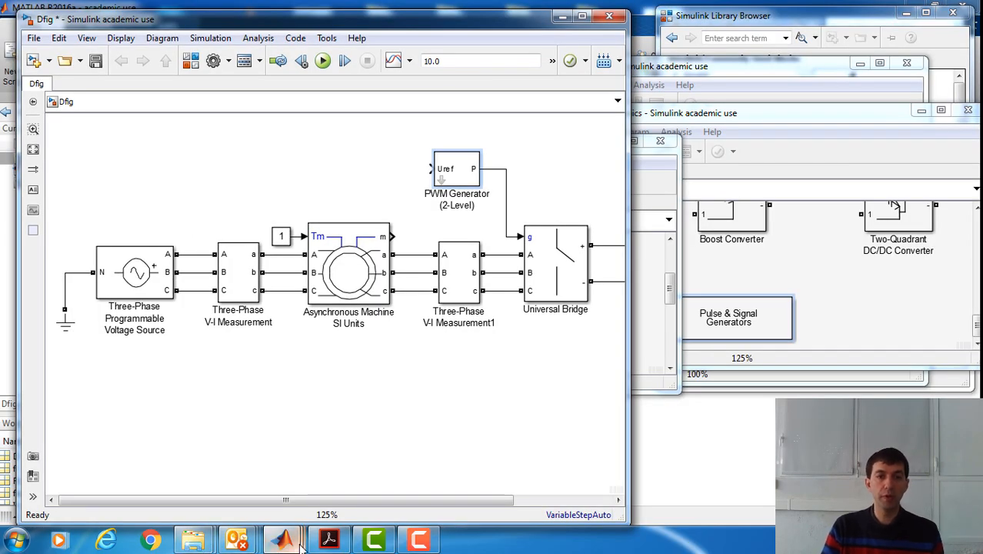
Step: Switch to the main MATLAB window and open the ini.m script from the DFIG folder
{"action": "mouse_move", "coordinate": [300, 543]}
{"action": "left_click", "coordinate": [147, 426]}
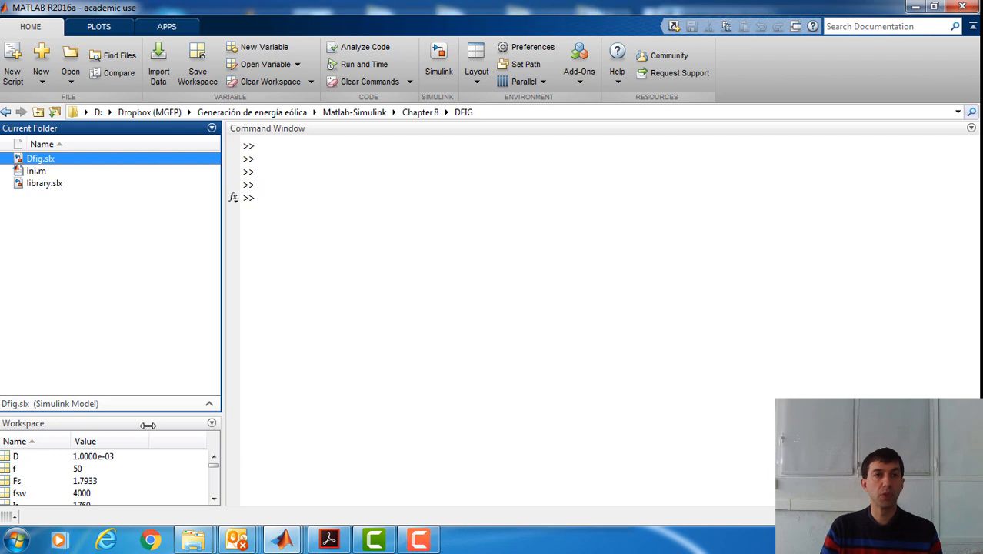
{"action": "left_click", "coordinate": [31, 171]}
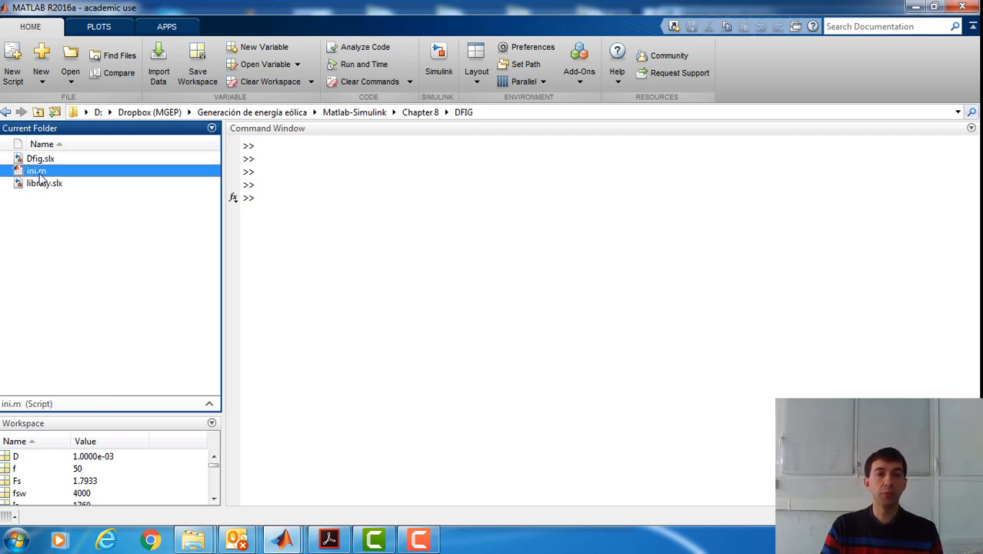
{"action": "double_click", "coordinate": [42, 176]}
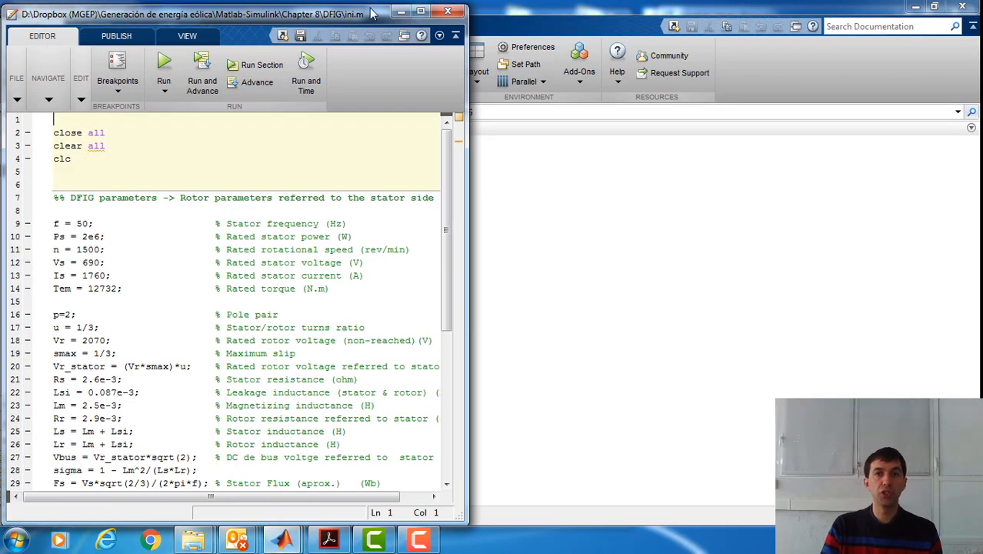
Step: Arrange the Dfig model window and the ini.m editor side by side, with the main MATLAB window out of the way
{"action": "left_click_drag", "start_coordinate": [334, 17], "coordinate": [862, 19]}
{"action": "left_click", "coordinate": [497, 14]}
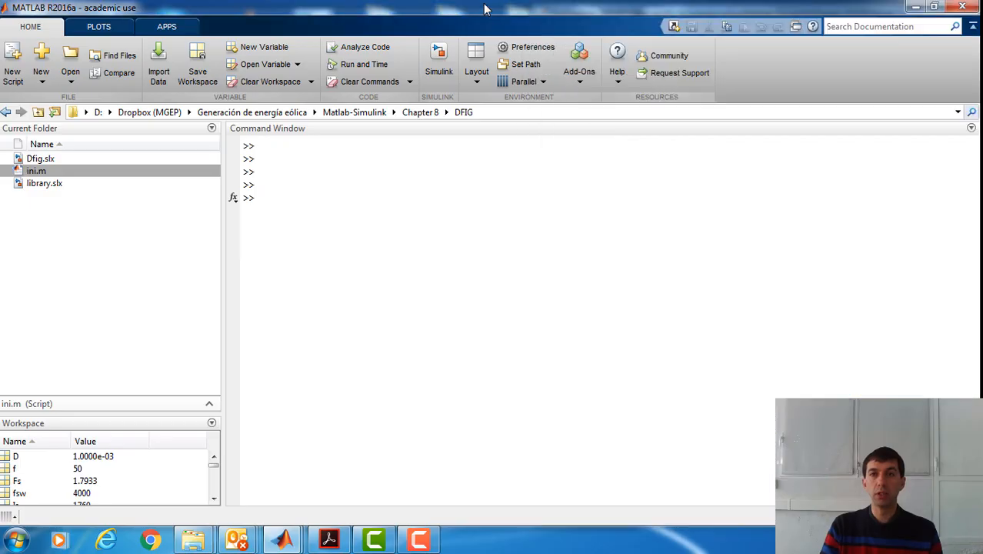
{"action": "left_click", "coordinate": [927, 6]}
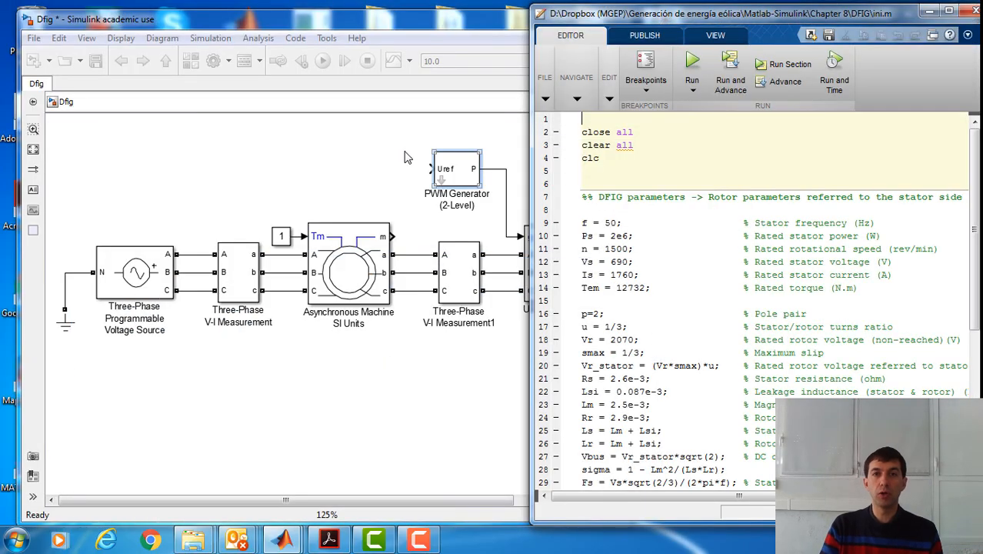
{"action": "left_click", "coordinate": [361, 170]}
{"action": "left_click_drag", "start_coordinate": [344, 10], "coordinate": [320, 1]}
{"action": "left_click_drag", "start_coordinate": [604, 131], "coordinate": [560, 117]}
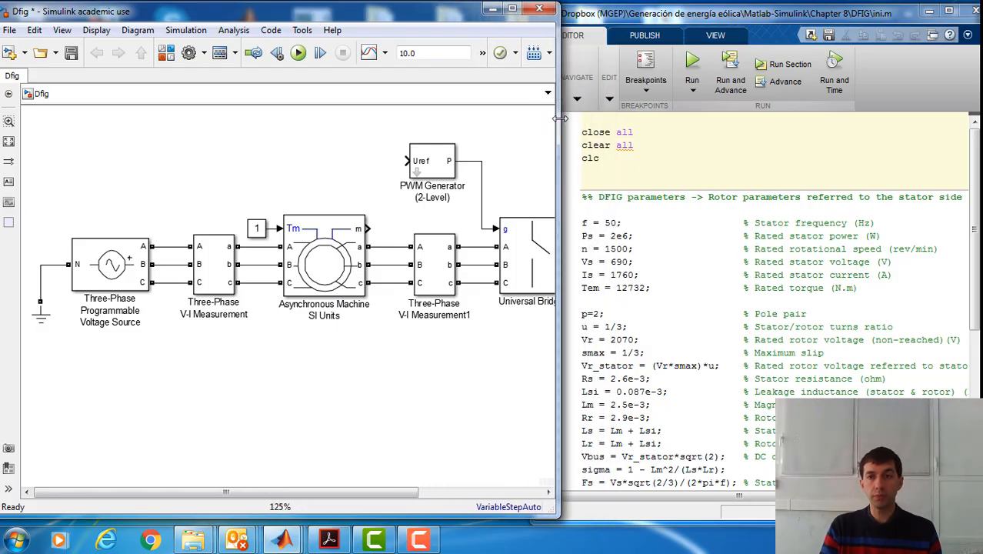
Step: Examine the DFIG parameters in ini.m, from the rated stator values and torque to the resistances, inductances and DC bus voltage
{"action": "left_click", "coordinate": [853, 255]}
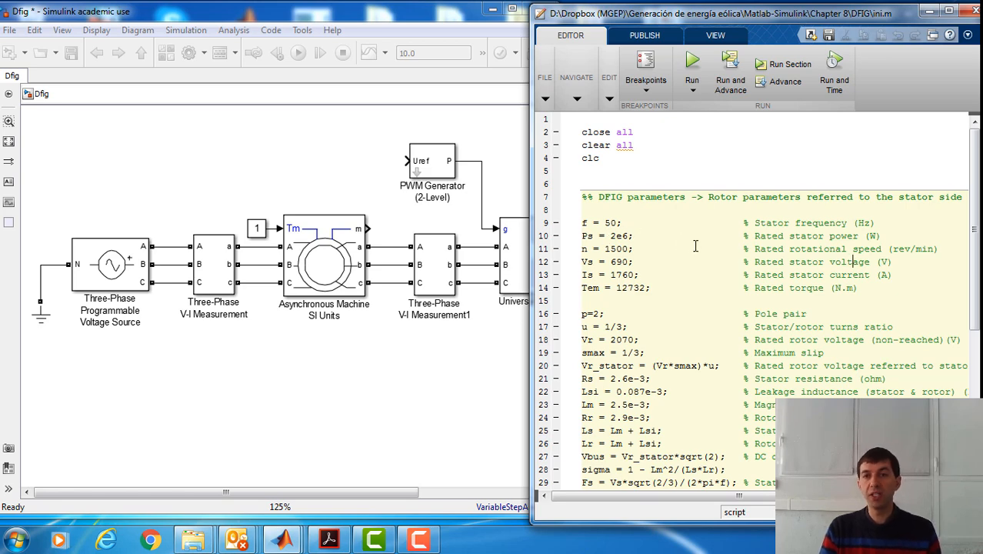
{"action": "left_click_drag", "start_coordinate": [634, 236], "coordinate": [579, 235]}
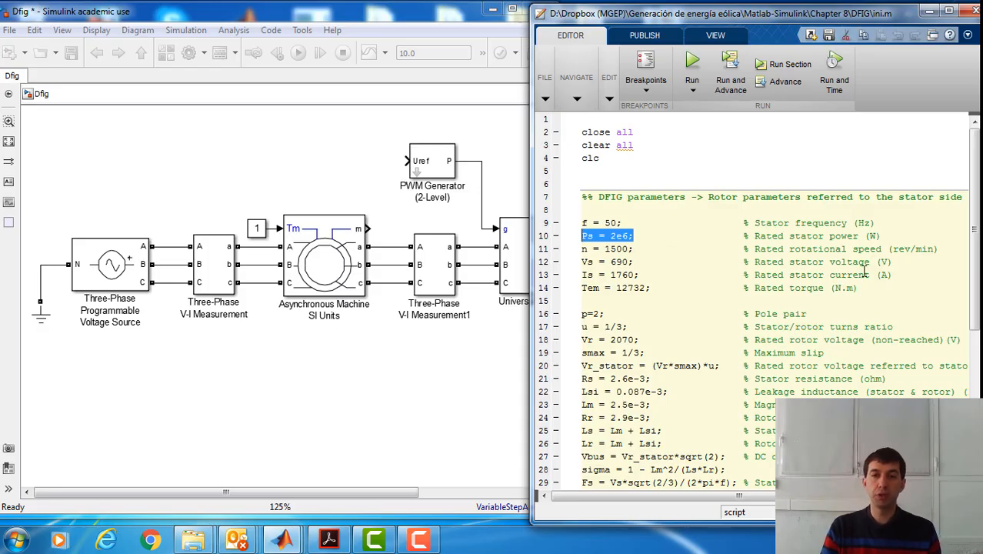
{"action": "left_click", "coordinate": [718, 288]}
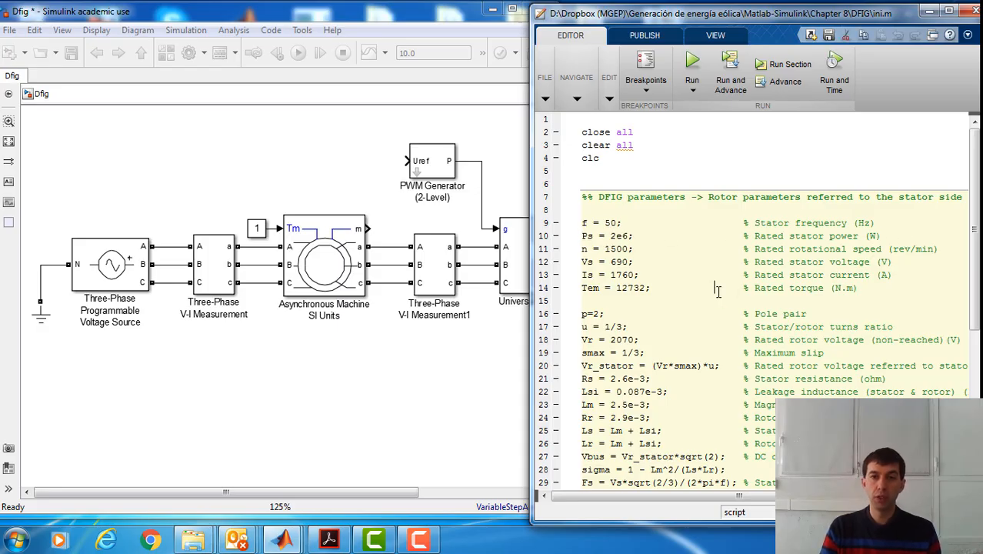
{"action": "triple_click", "coordinate": [631, 275]}
{"action": "left_click", "coordinate": [639, 287]}
{"action": "triple_click", "coordinate": [639, 288]}
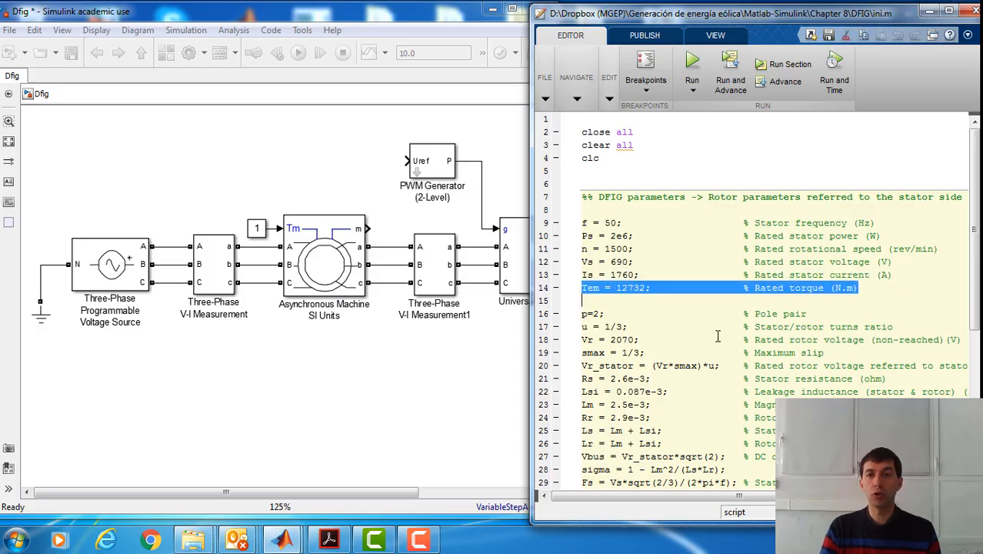
{"action": "scroll", "coordinate": [582, 296], "scroll_direction": "down", "scroll_amount": 2}
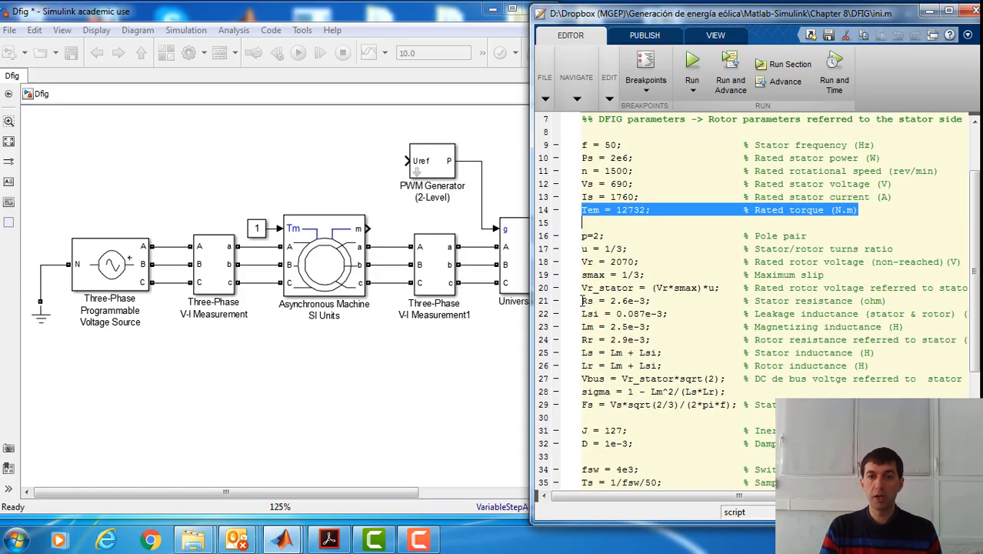
{"action": "left_click_drag", "start_coordinate": [581, 300], "coordinate": [709, 364]}
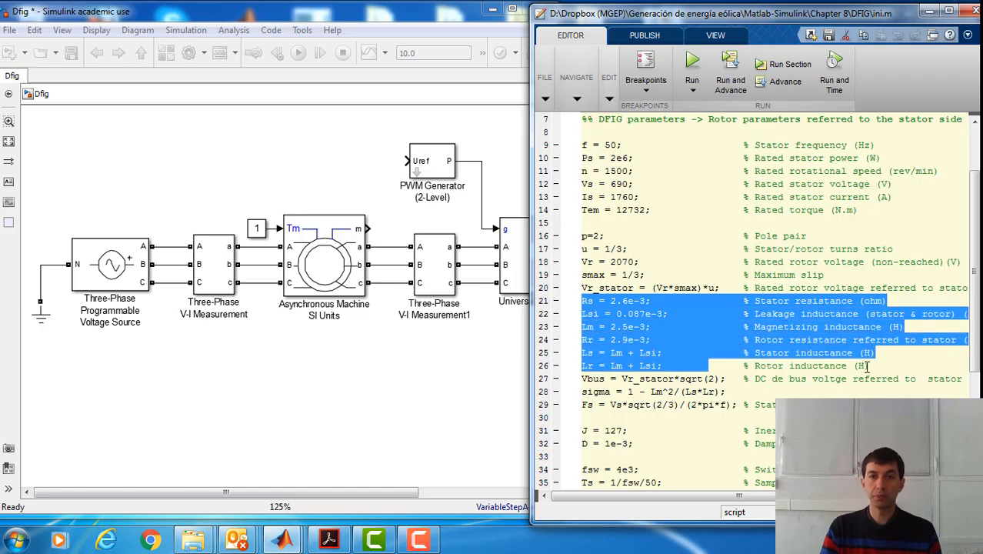
{"action": "triple_click", "coordinate": [745, 379]}
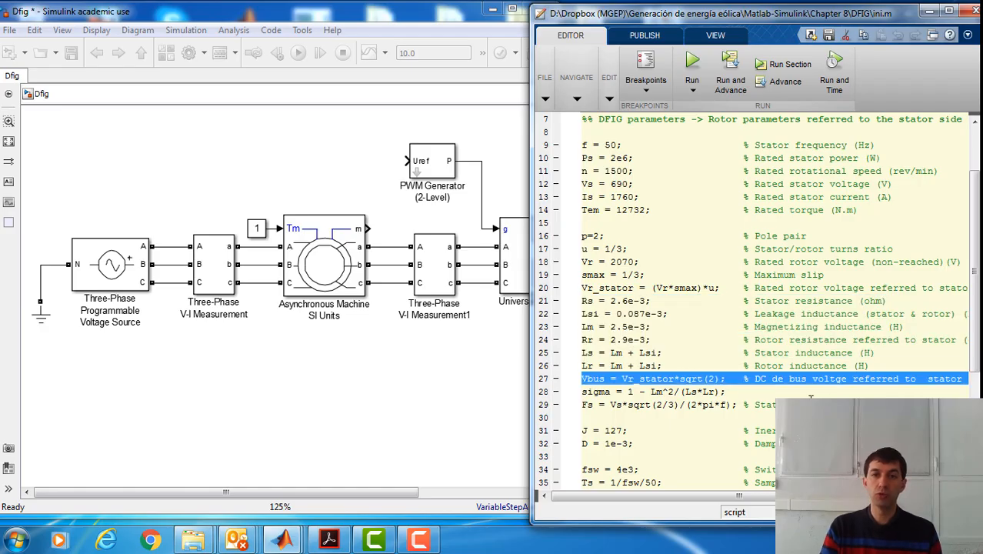
{"action": "left_click", "coordinate": [948, 10]}
{"action": "scroll", "coordinate": [511, 281], "scroll_direction": "up", "scroll_amount": 2}
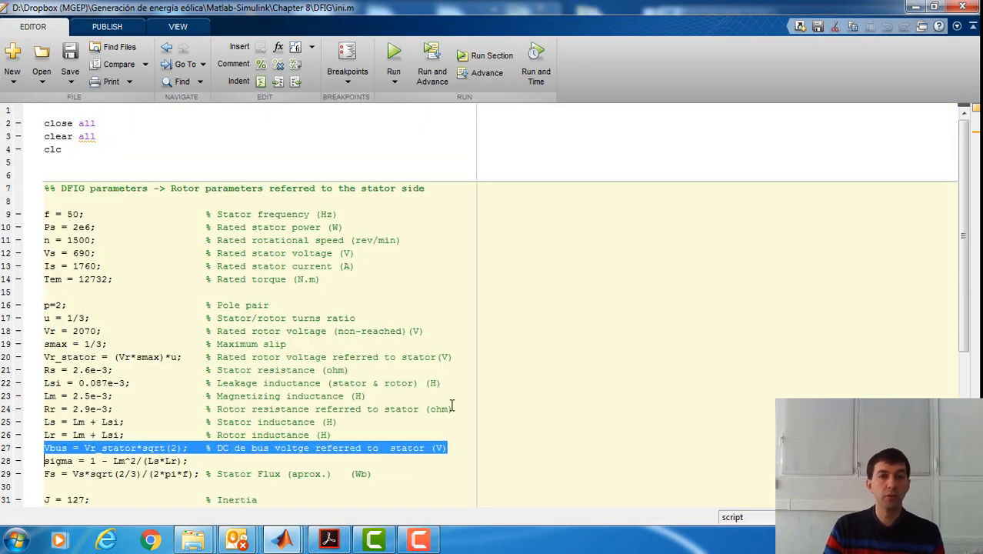
{"action": "left_click", "coordinate": [536, 425]}
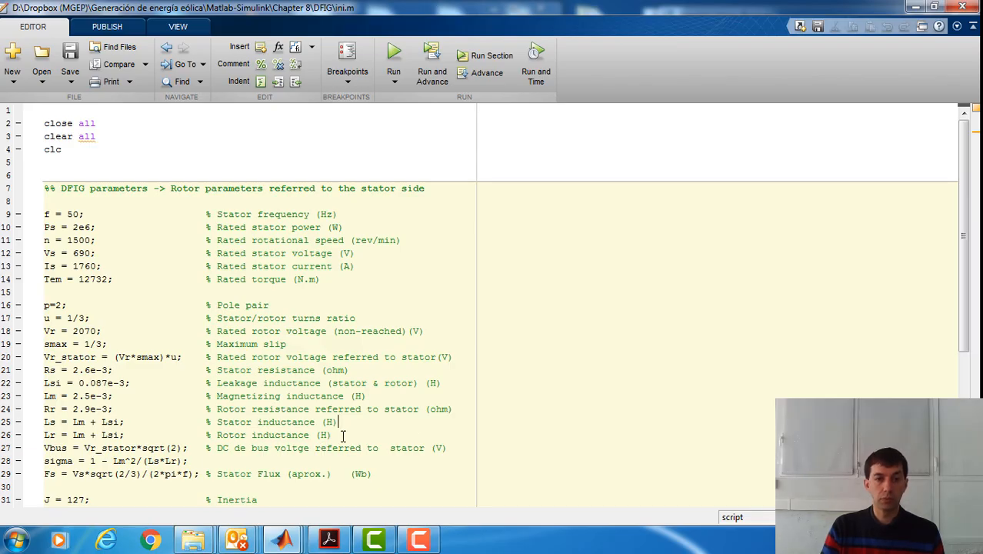
Step: Restore the ini.m editor beside the Dfig model and narrow it so that both windows fit without overlapping
{"action": "left_click_drag", "start_coordinate": [632, 8], "coordinate": [757, 23]}
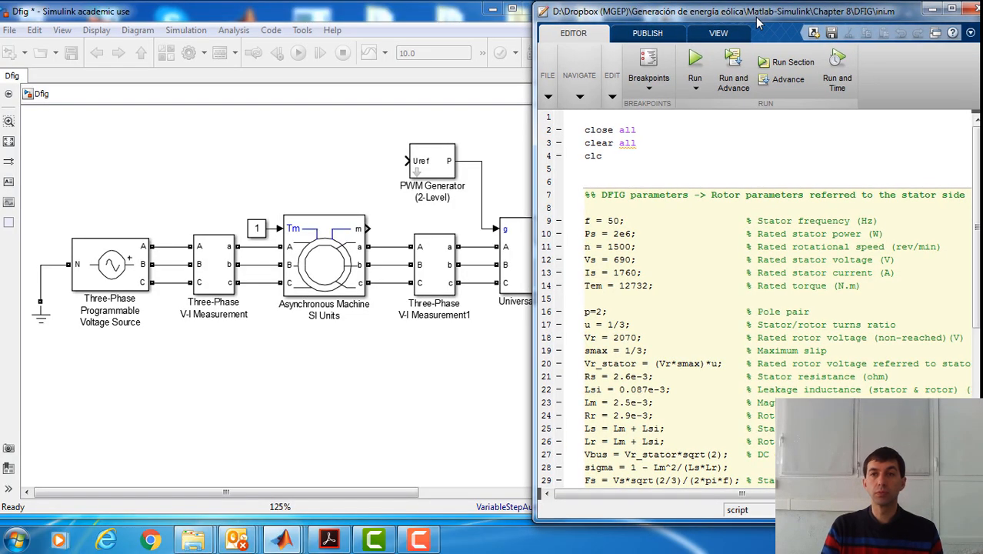
{"action": "left_click_drag", "start_coordinate": [534, 182], "coordinate": [560, 176]}
{"action": "left_click", "coordinate": [249, 187]}
{"action": "scroll", "coordinate": [296, 190], "scroll_direction": "down", "scroll_amount": 1}
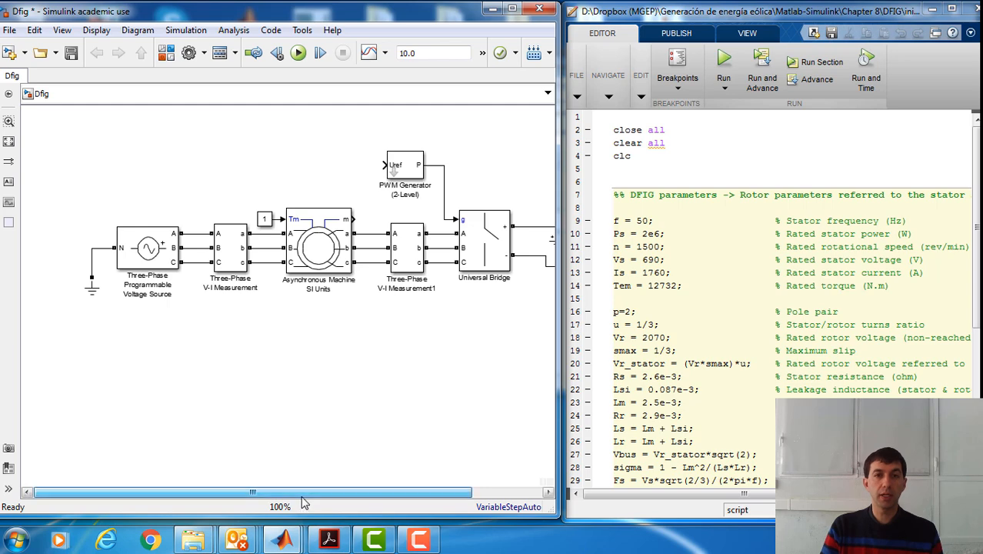
{"action": "scroll", "coordinate": [303, 496], "scroll_direction": "right", "scroll_amount": 3}
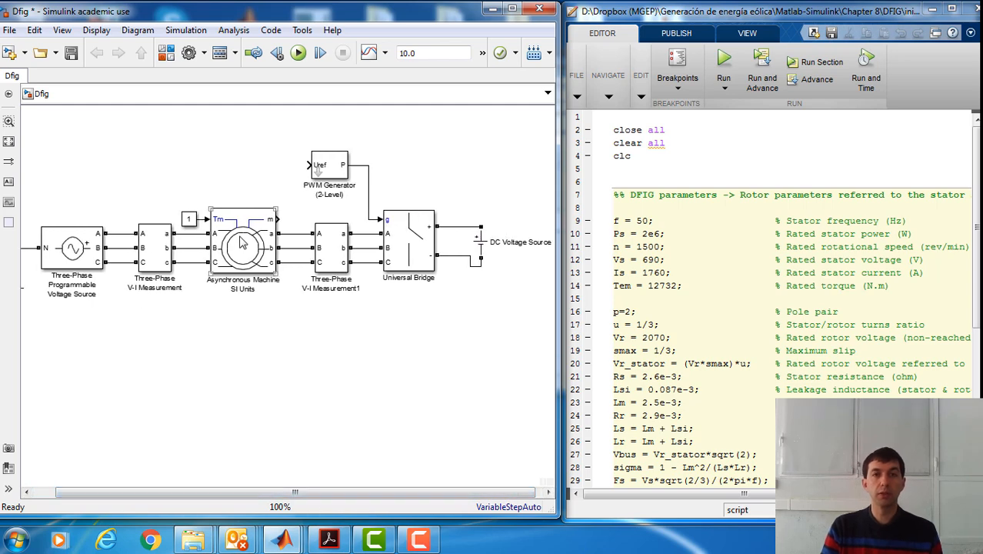
Step: In the Asynchronous Machine SI Units block parameters, replace the nominal power, voltage and frequency with the variables Ps, Vs and f
{"action": "double_click", "coordinate": [242, 243]}
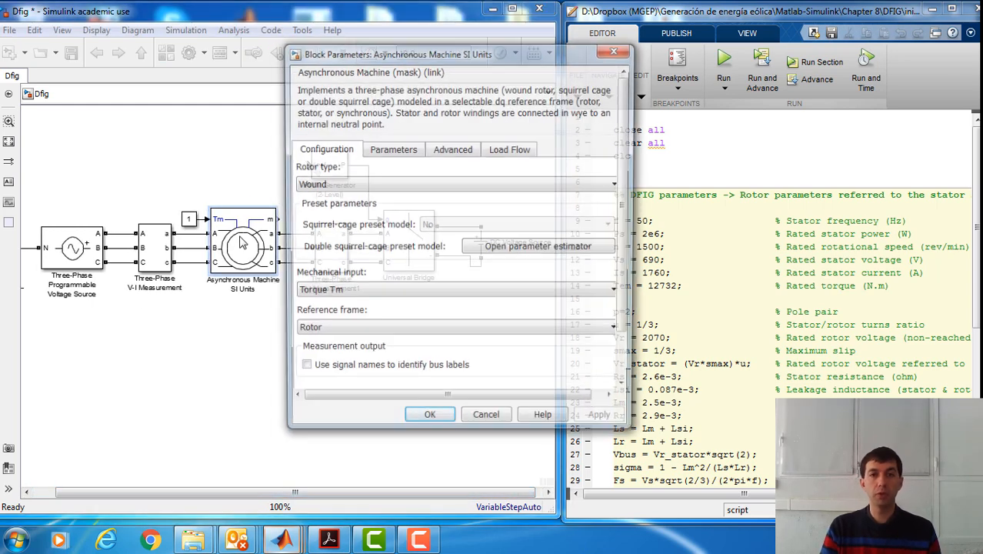
{"action": "left_click", "coordinate": [400, 151]}
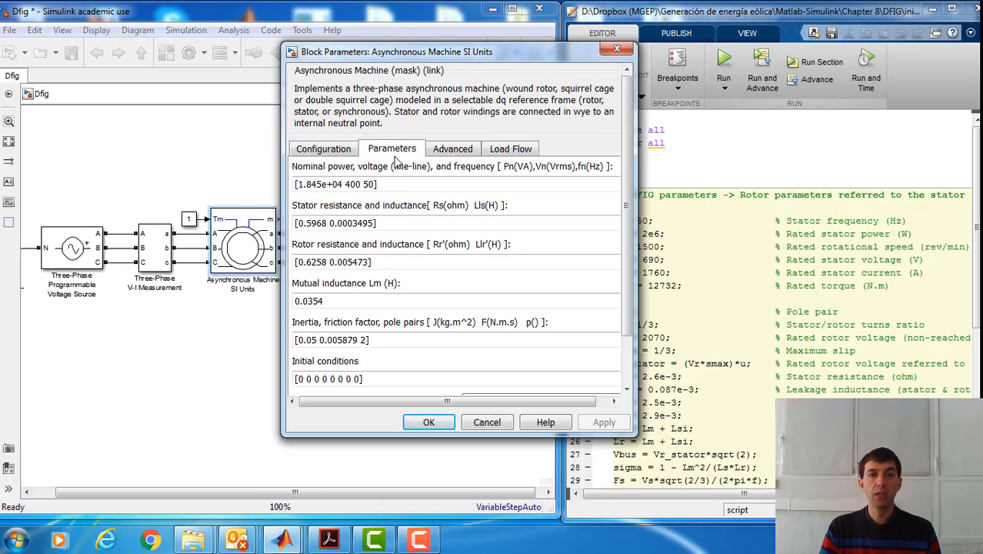
{"action": "left_click_drag", "start_coordinate": [483, 63], "coordinate": [396, 79]}
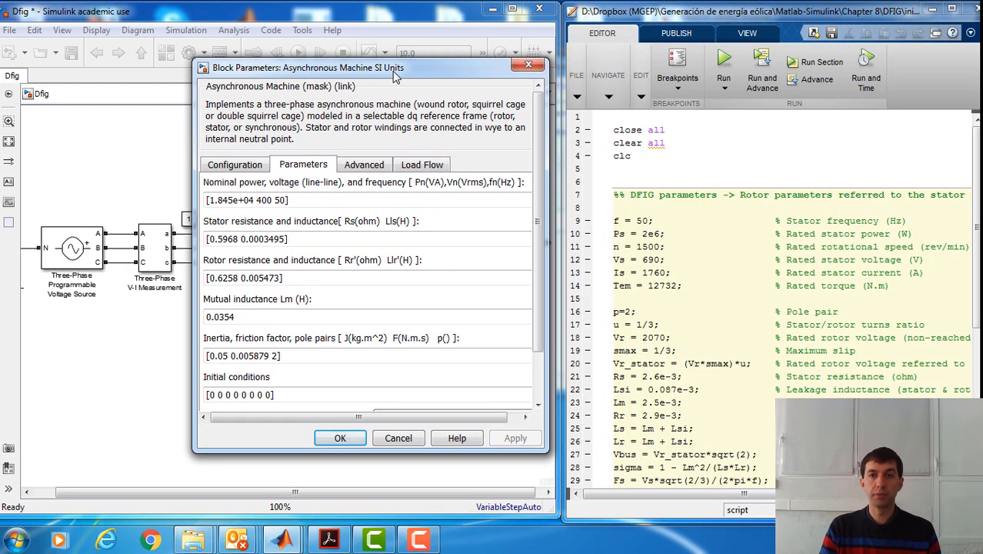
{"action": "triple_click", "coordinate": [243, 201]}
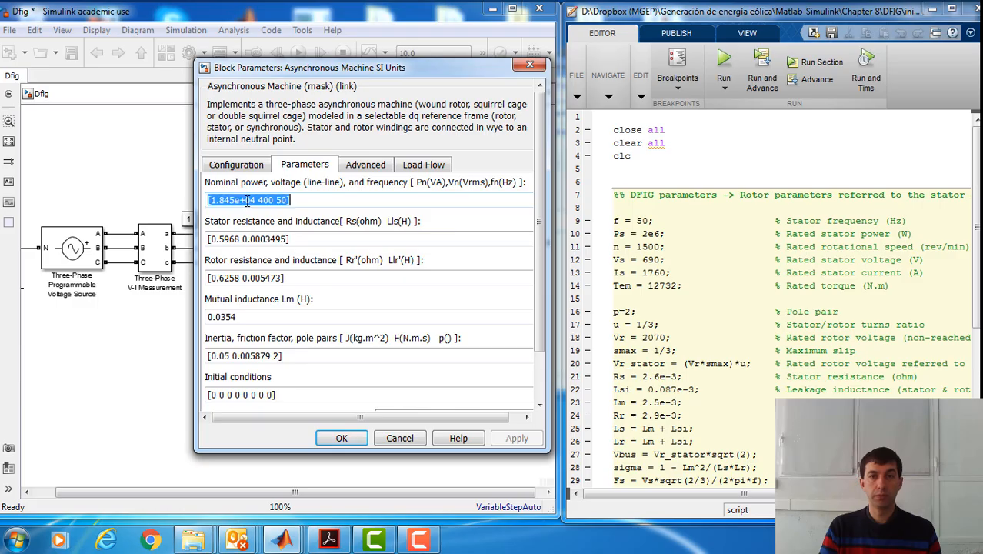
{"action": "left_click", "coordinate": [258, 200]}
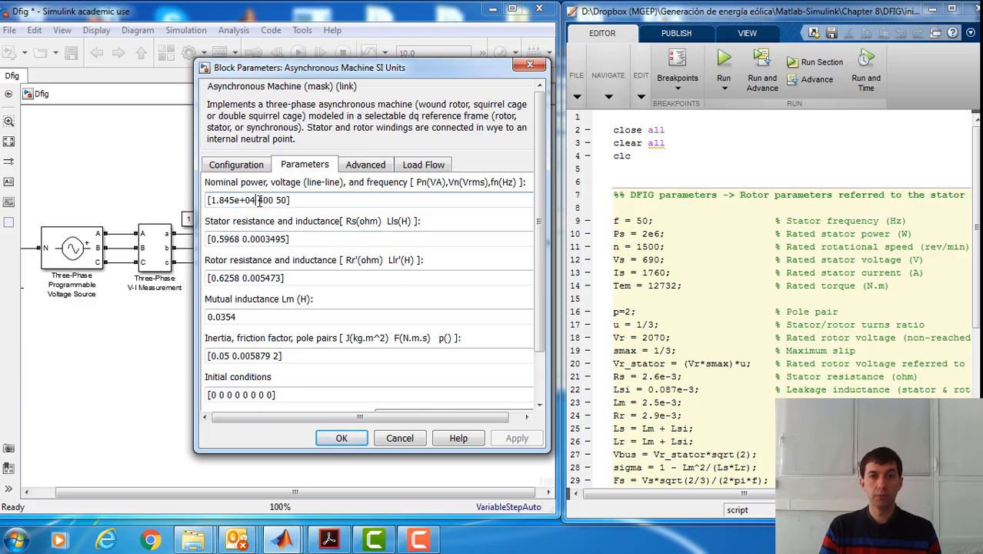
{"action": "left_click_drag", "start_coordinate": [256, 200], "coordinate": [209, 200]}
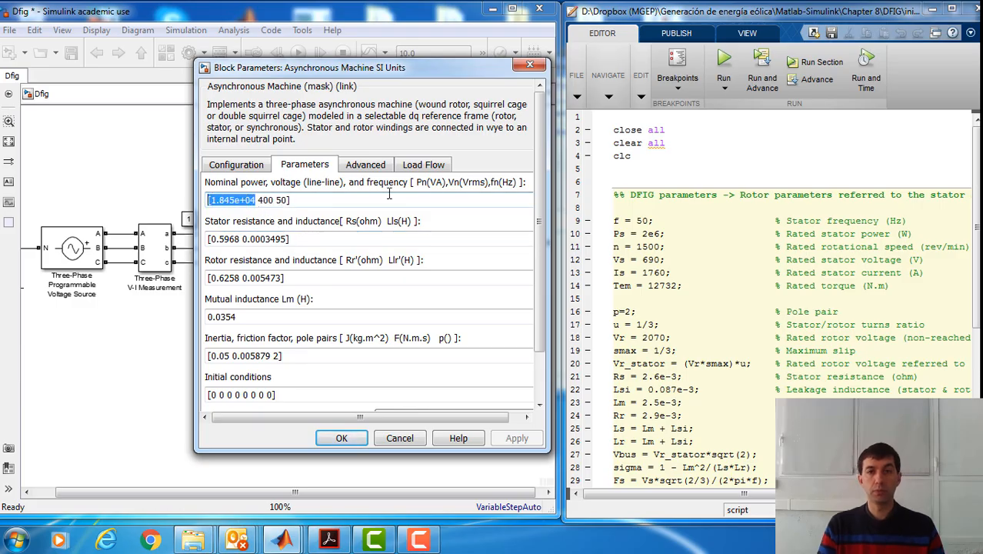
{"action": "type", "text": "Ps"}
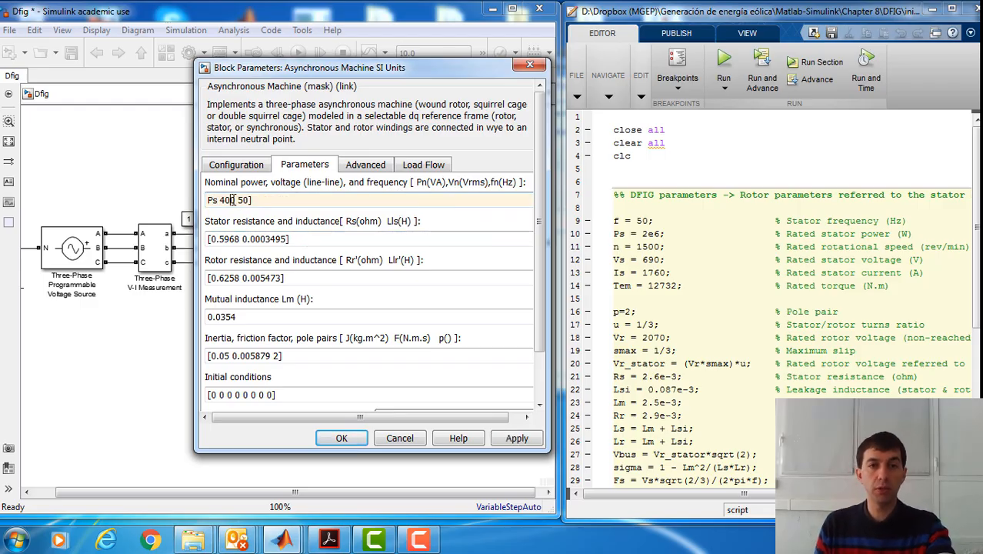
{"action": "double_click", "coordinate": [230, 200]}
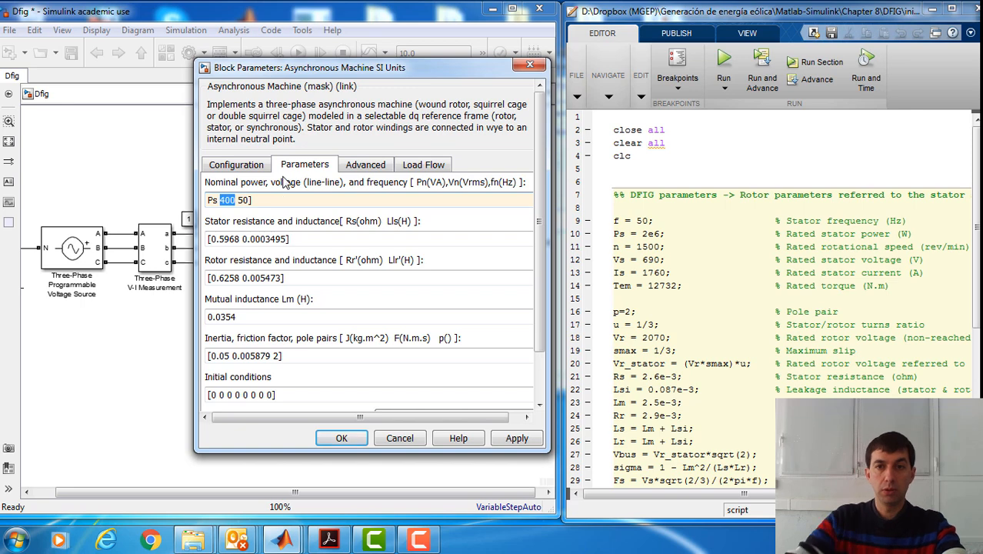
{"action": "type", "text": "Vs"}
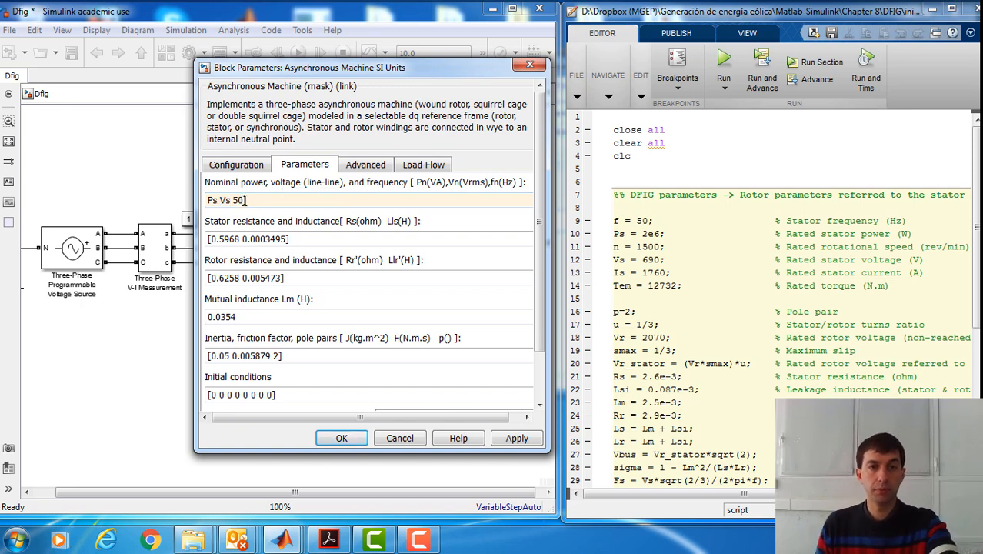
{"action": "key", "text": "BackSpace"}
{"action": "key", "text": "BackSpace"}
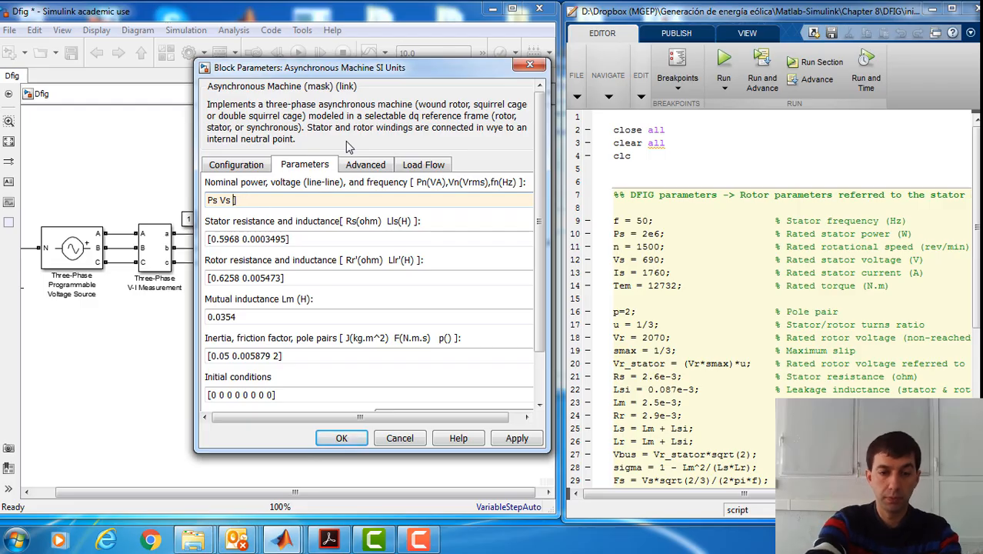
{"action": "type", "text": "f"}
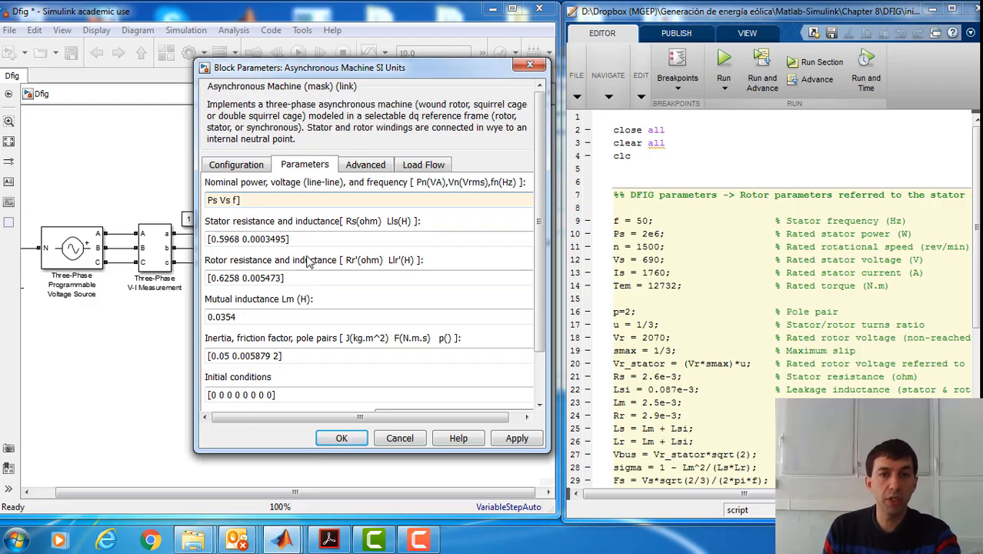
Step: Set the machine's stator resistance and inductance to [Rs , Lsi]
{"action": "left_click", "coordinate": [212, 238]}
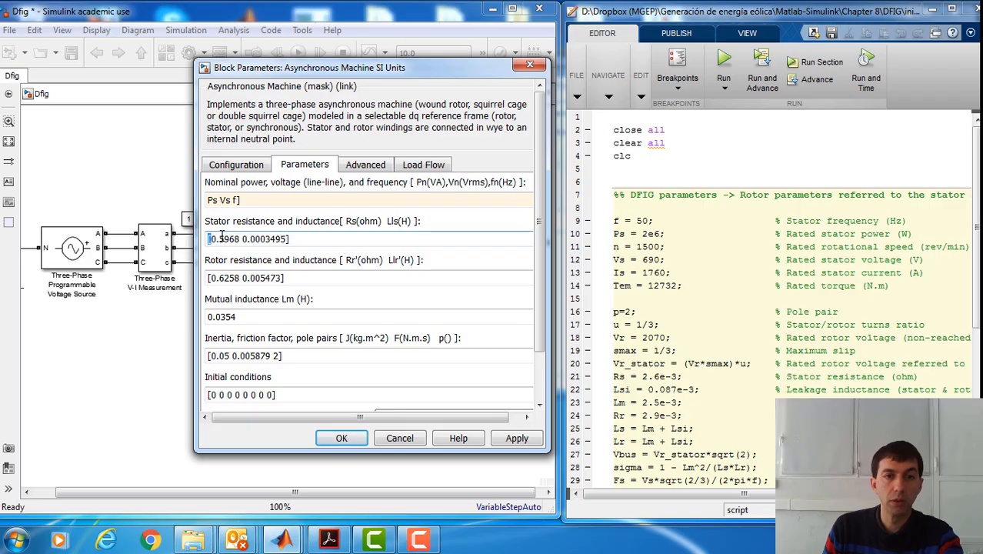
{"action": "left_click_drag", "start_coordinate": [212, 238], "coordinate": [277, 239]}
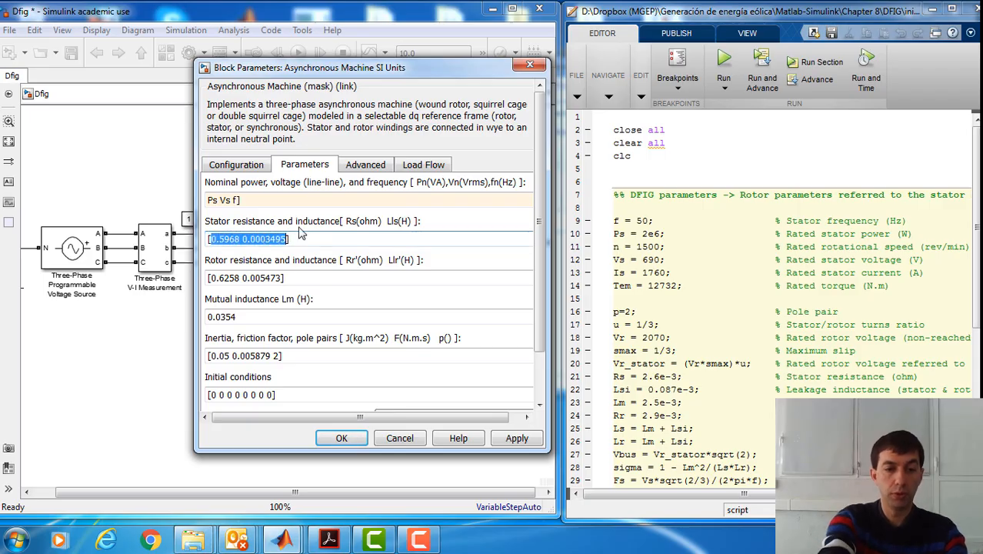
{"action": "type", "text": "[Rs , Lsi"}
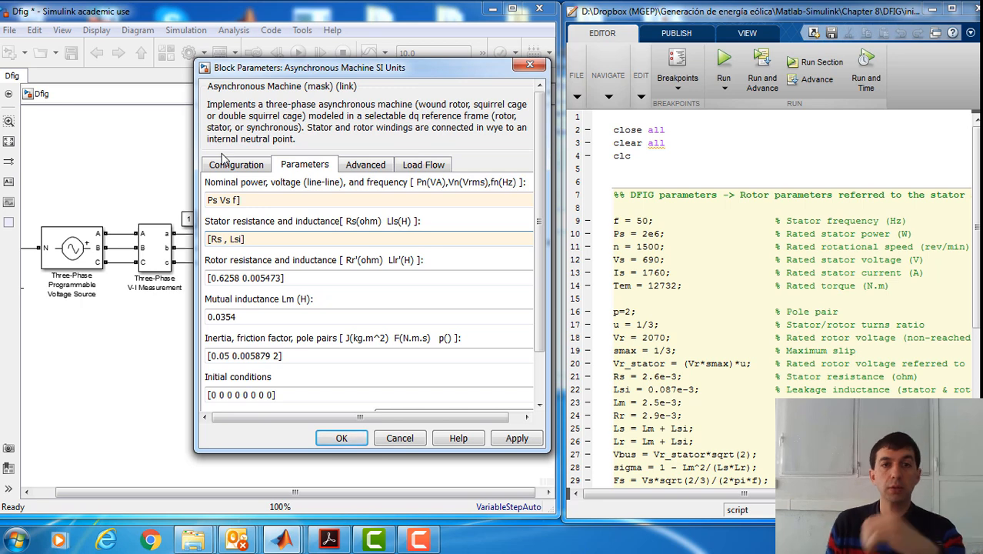
Step: Copy the stator resistance and inductance entry to the rotor one and change it to [Rr , Lsi]
{"action": "triple_click", "coordinate": [284, 281]}
{"action": "triple_click", "coordinate": [255, 242]}
{"action": "key", "text": "ctrl+c"}
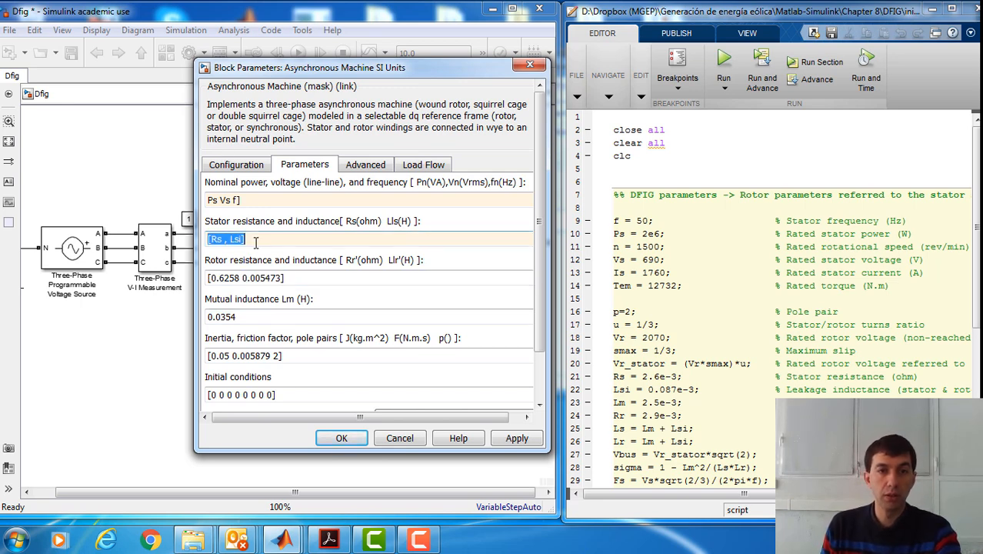
{"action": "triple_click", "coordinate": [282, 274]}
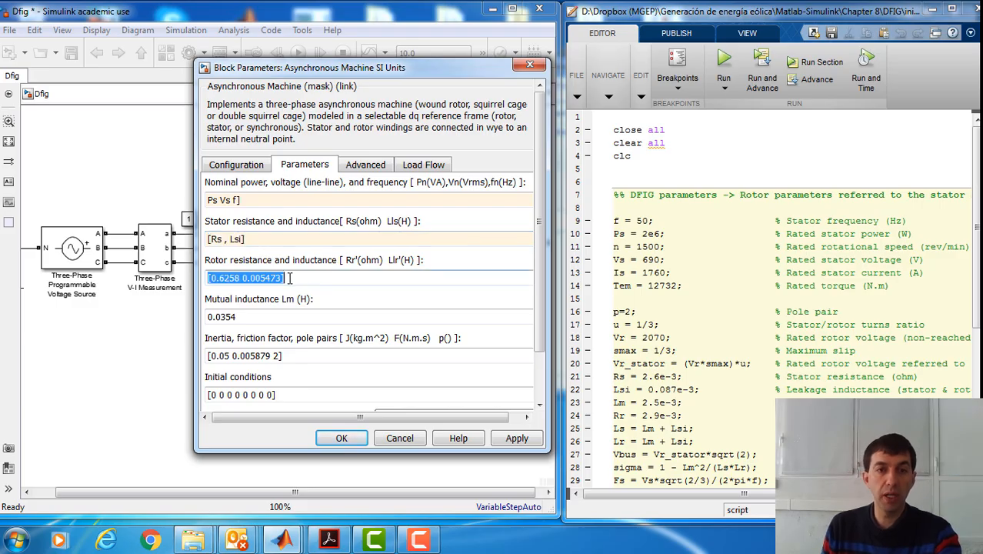
{"action": "key", "text": "ctrl+v"}
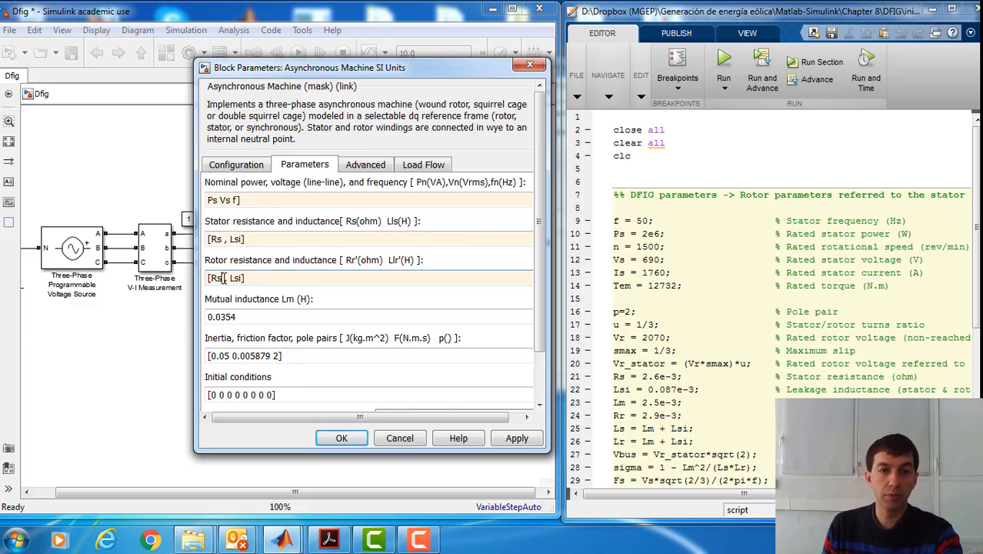
{"action": "left_click", "coordinate": [219, 278]}
{"action": "key", "text": "BackSpace"}
{"action": "type", "text": "r"}
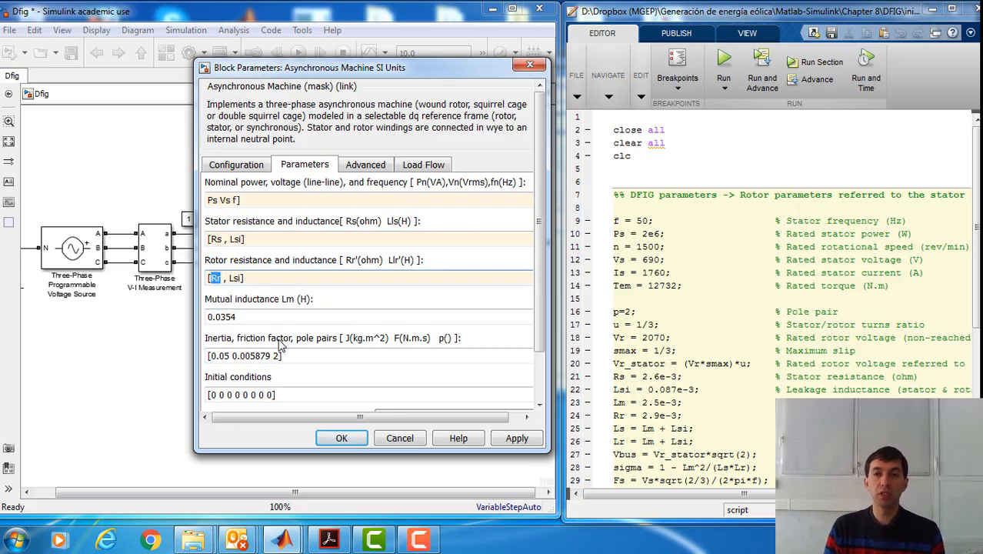
Step: Highlight the stator/rotor turns ratio line in ini.m and set the machine's mutual inductance to Lm
{"action": "left_click", "coordinate": [661, 325]}
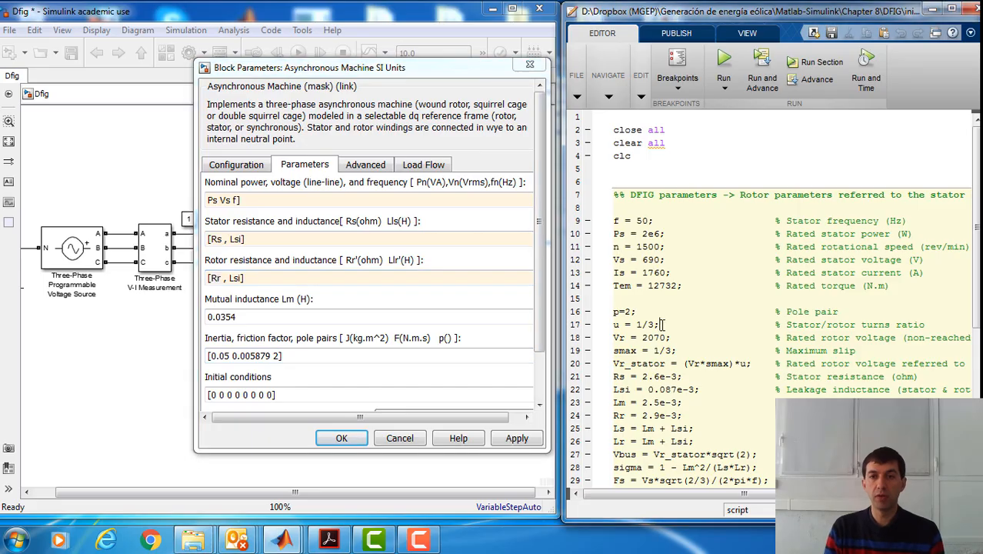
{"action": "left_click_drag", "start_coordinate": [662, 325], "coordinate": [613, 325]}
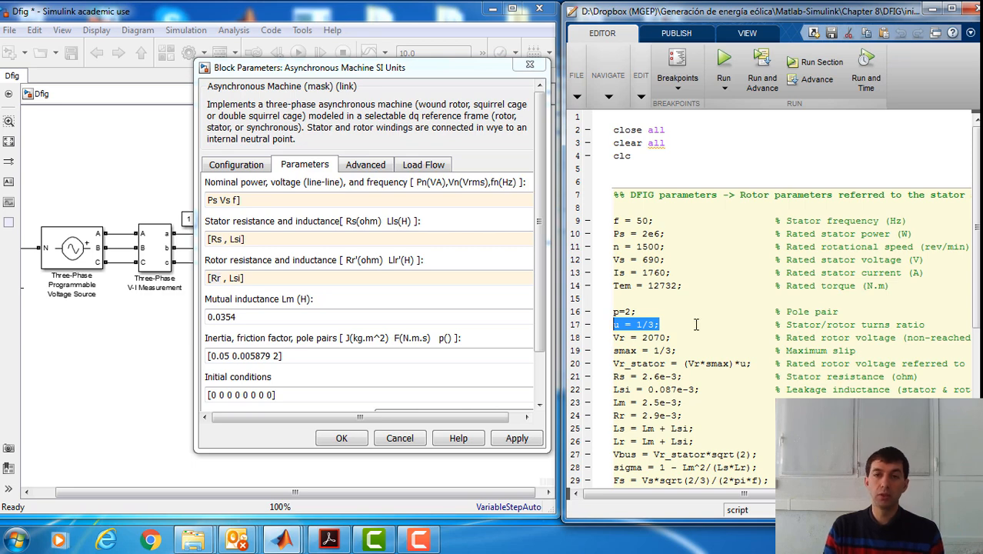
{"action": "left_click", "coordinate": [695, 324]}
{"action": "left_click_drag", "start_coordinate": [667, 324], "coordinate": [613, 325]}
{"action": "double_click", "coordinate": [249, 317]}
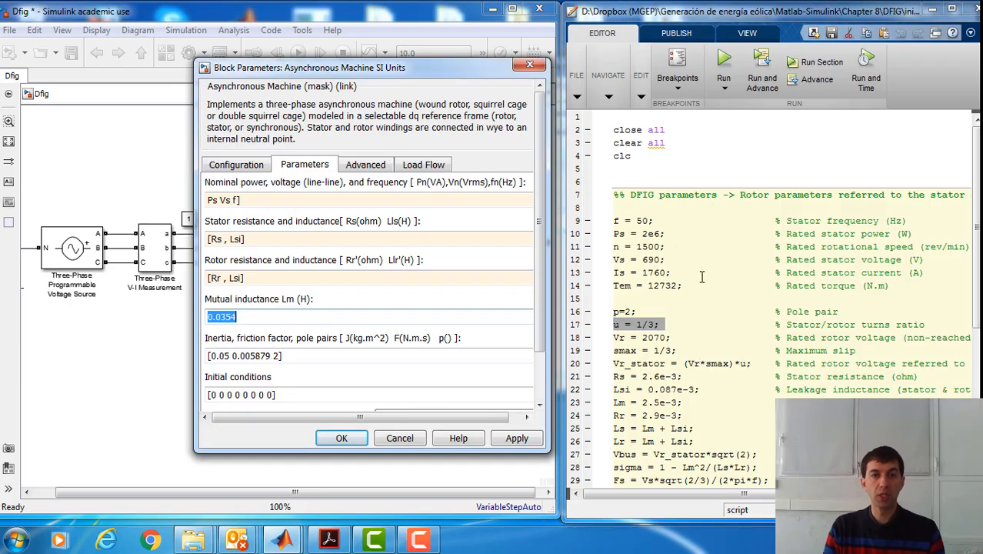
{"action": "type", "text": "Lm"}
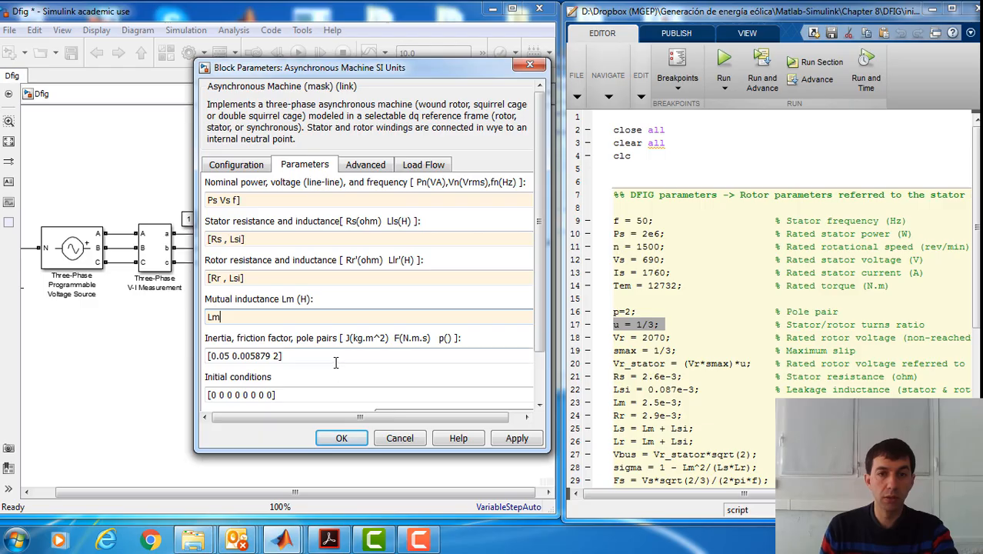
{"action": "key", "text": "Tab"}
Step: Locate the inertia and friction variables in ini.m and set the machine's inertia, friction factor and pole pairs to [J D 2]
{"action": "left_click", "coordinate": [281, 356]}
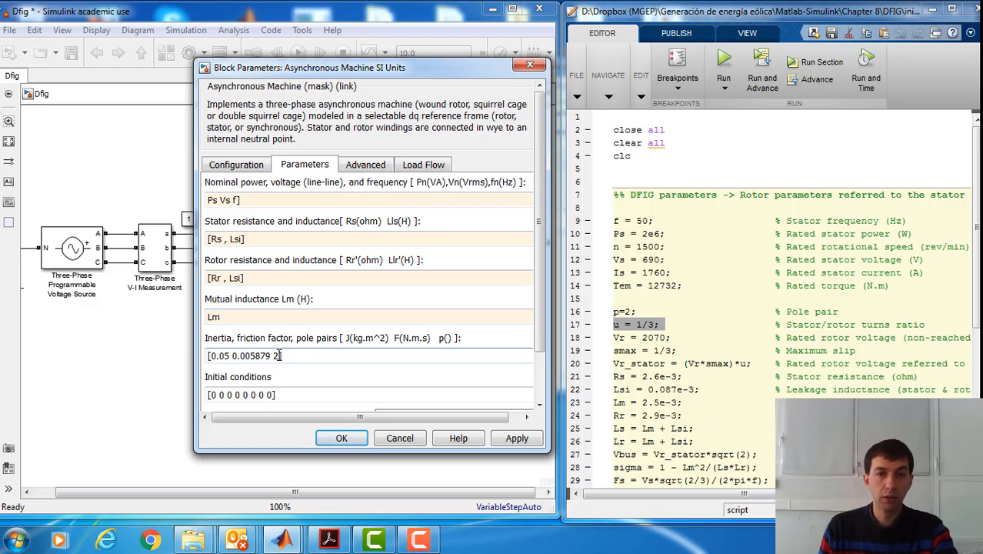
{"action": "left_click_drag", "start_coordinate": [280, 355], "coordinate": [211, 355]}
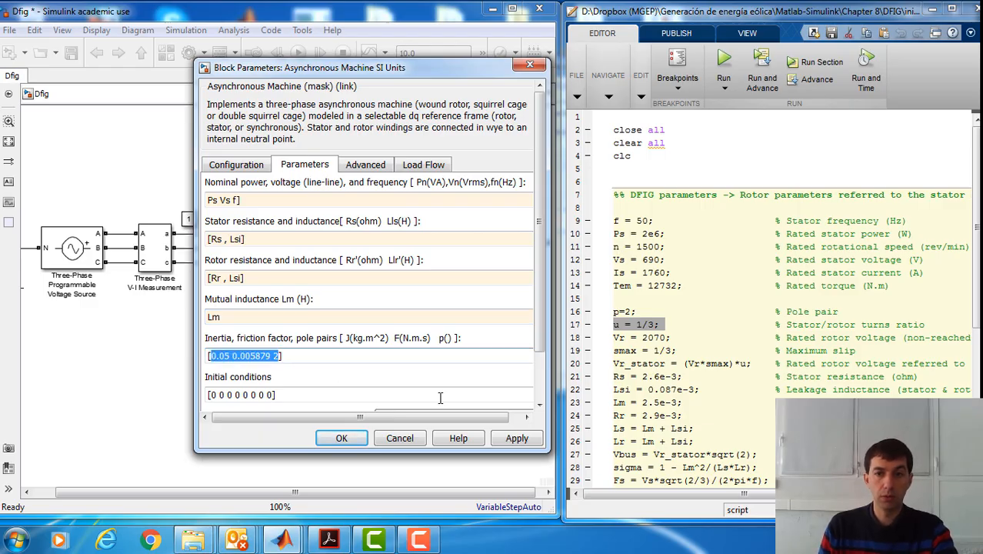
{"action": "left_click", "coordinate": [730, 415]}
{"action": "scroll", "coordinate": [739, 411], "scroll_direction": "down", "scroll_amount": 3}
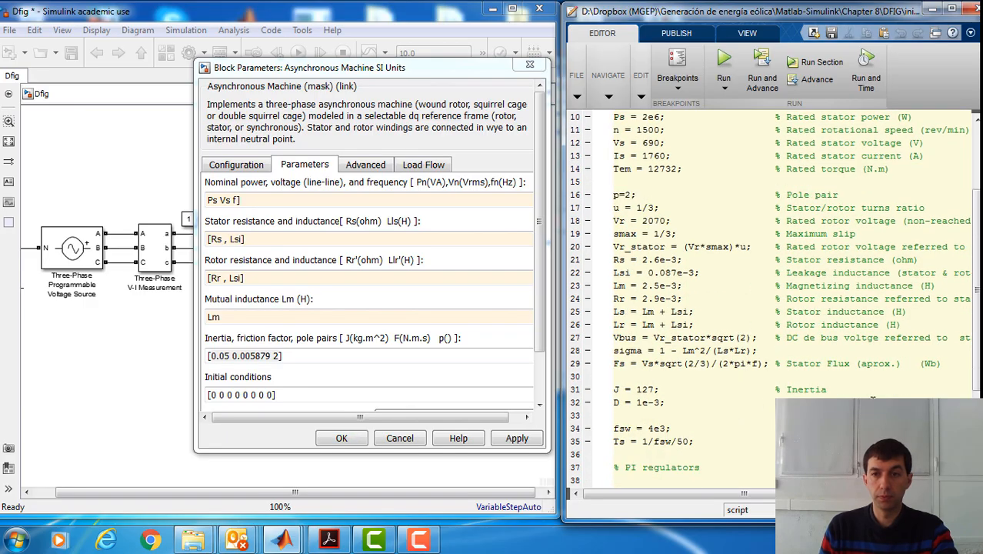
{"action": "left_click_drag", "start_coordinate": [872, 399], "coordinate": [598, 389]}
{"action": "left_click", "coordinate": [229, 316]}
{"action": "mouse_move", "coordinate": [207, 355]}
{"action": "left_mouse_down"}
{"action": "mouse_move", "coordinate": [244, 356]}
{"action": "mouse_move", "coordinate": [213, 359]}
{"action": "left_mouse_up"}
{"action": "left_click", "coordinate": [286, 356]}
{"action": "type", "text": "J D"}
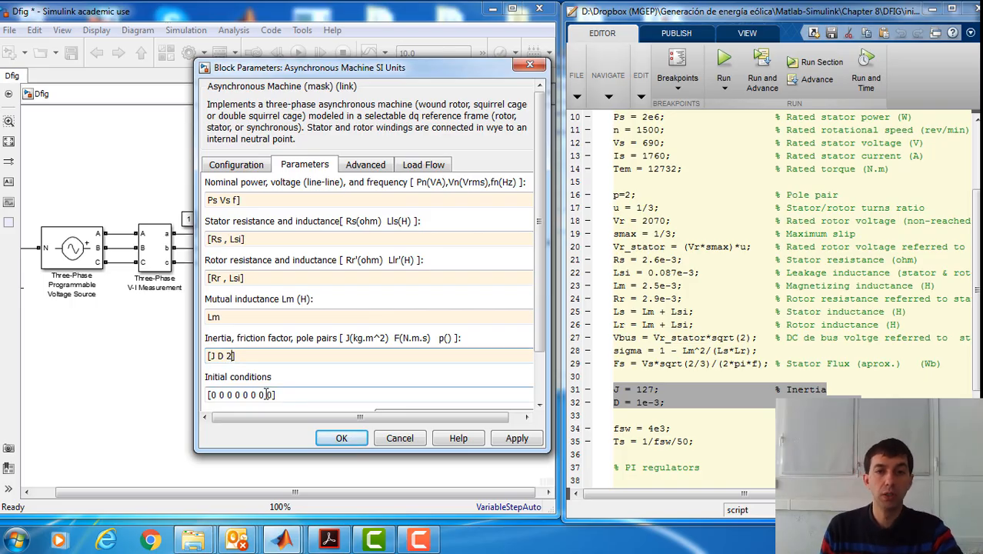
Step: Set the machine's initial conditions to [1 0 0 0 0 0 0 0] and try to accept the block parameters
{"action": "triple_click", "coordinate": [317, 389]}
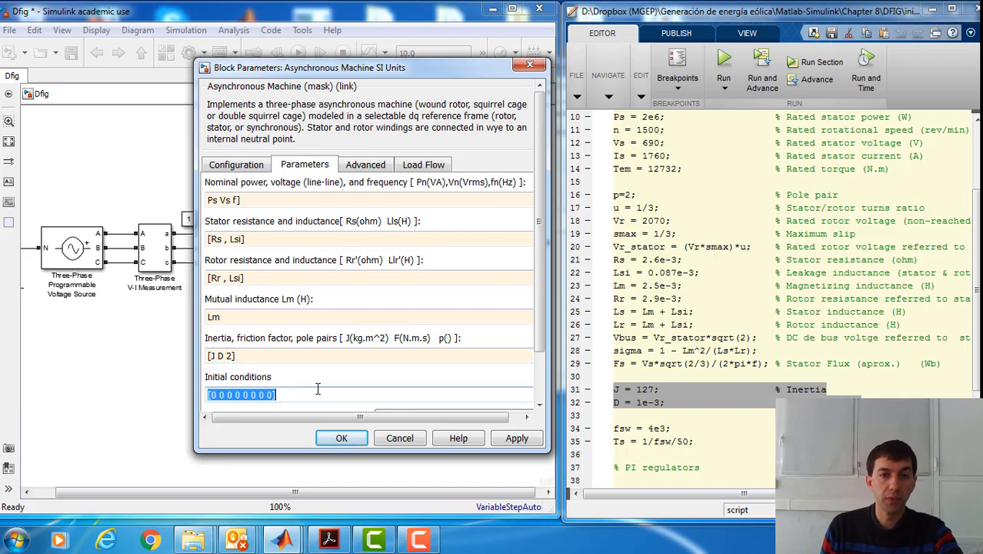
{"action": "left_click", "coordinate": [215, 394]}
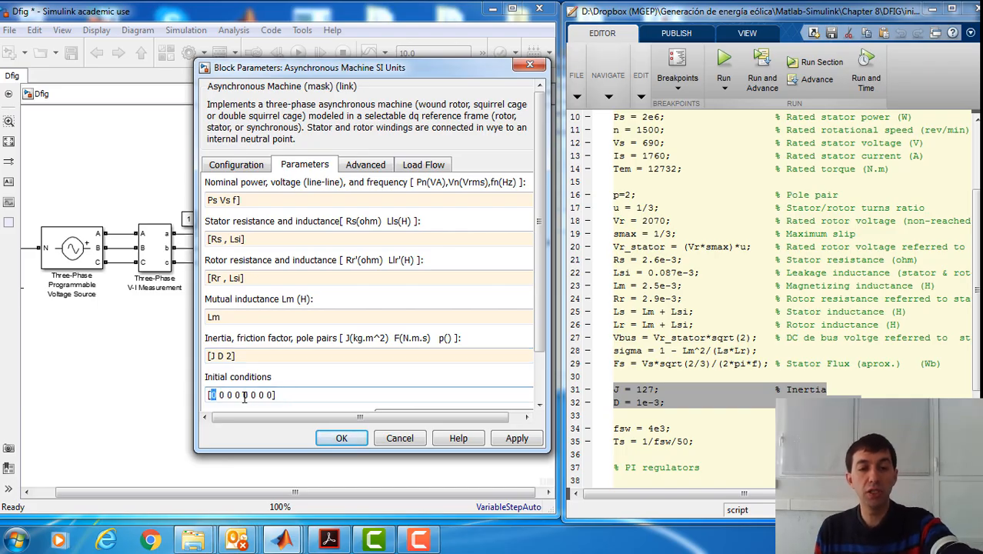
{"action": "type", "text": "1"}
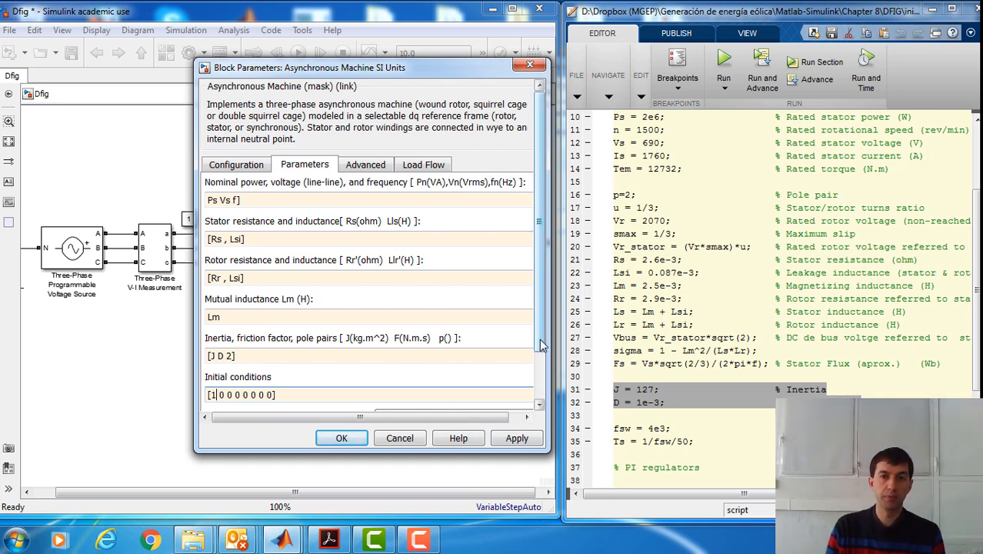
{"action": "left_click_drag", "start_coordinate": [541, 340], "coordinate": [534, 234]}
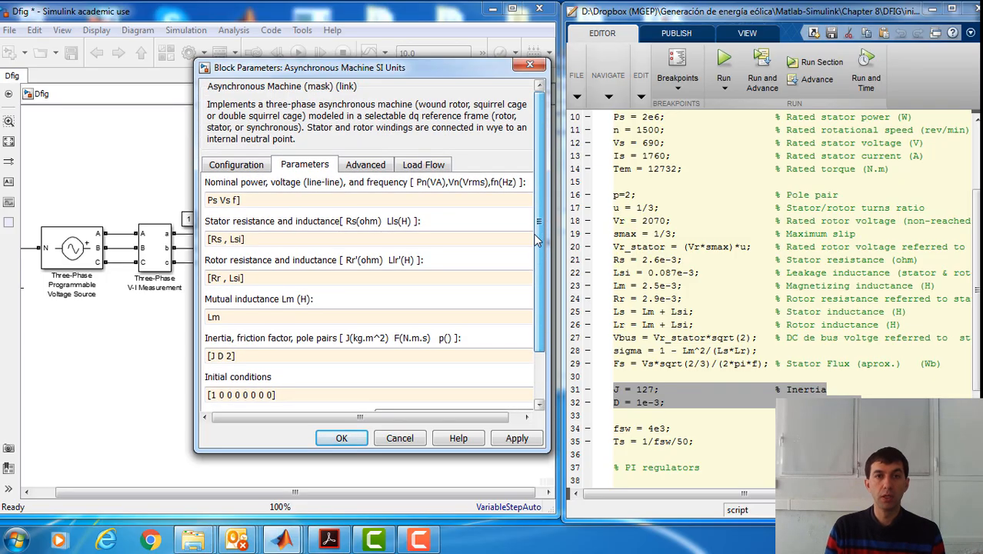
{"action": "left_click", "coordinate": [342, 443]}
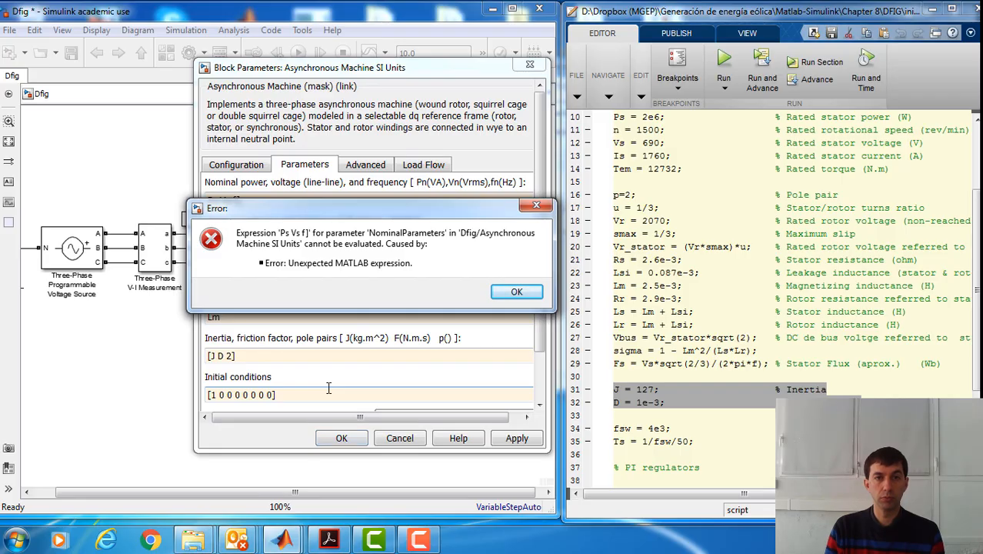
{"action": "left_click", "coordinate": [516, 291]}
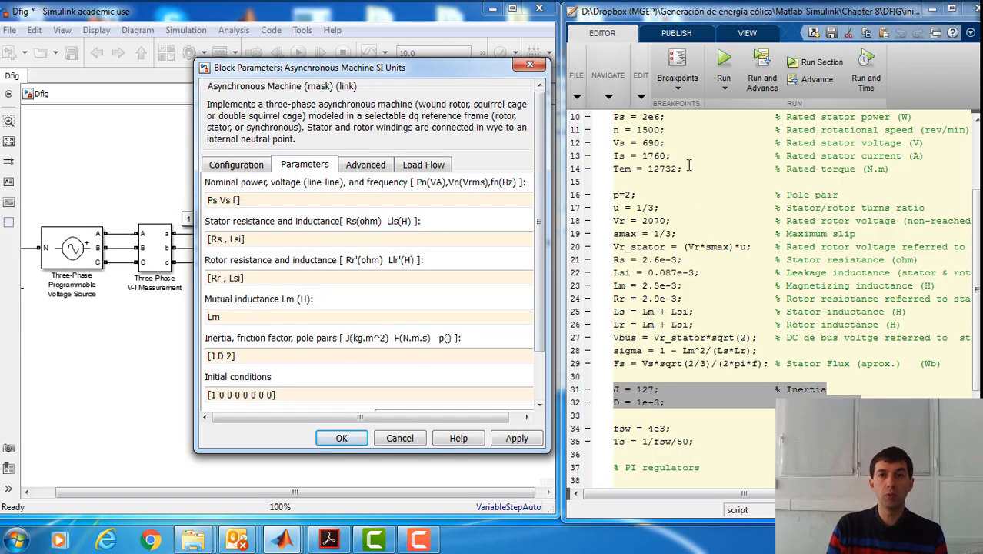
Step: Run the ini.m script to load its variables and switch to the main MATLAB window to view the workspace
{"action": "left_click", "coordinate": [723, 59]}
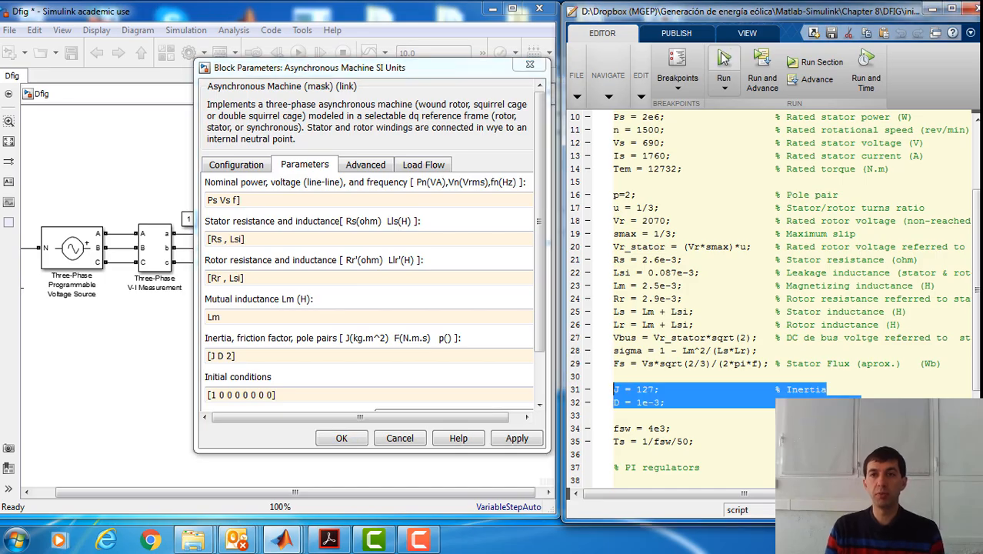
{"action": "left_click", "coordinate": [283, 539]}
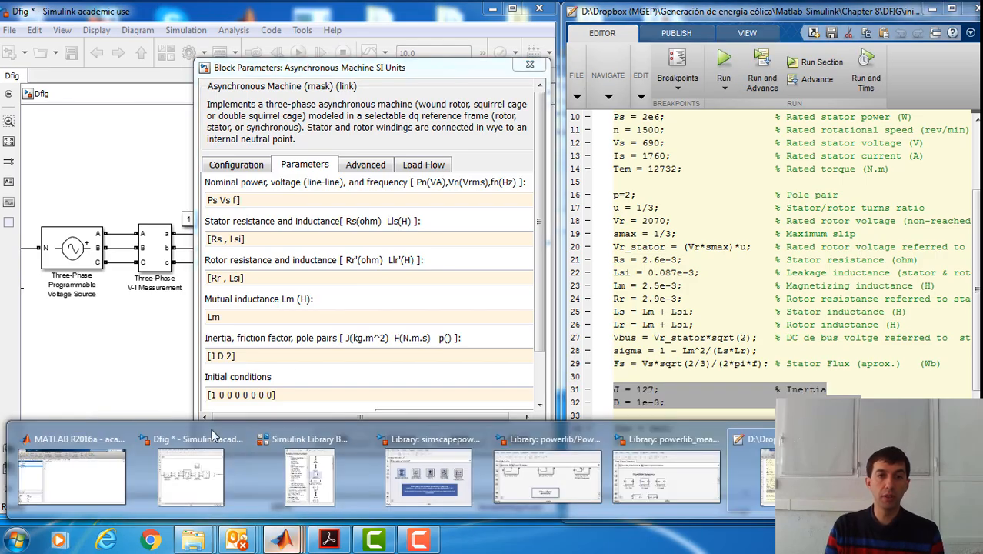
{"action": "left_click", "coordinate": [62, 476]}
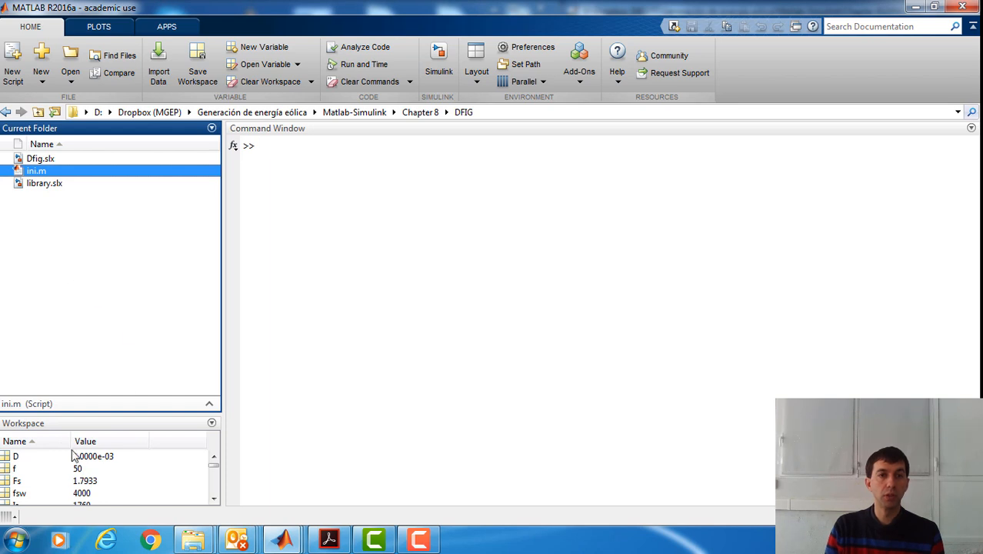
Step: Enlarge the workspace list to view the loaded variables and return to the machine's block parameters
{"action": "left_click_drag", "start_coordinate": [68, 410], "coordinate": [74, 246]}
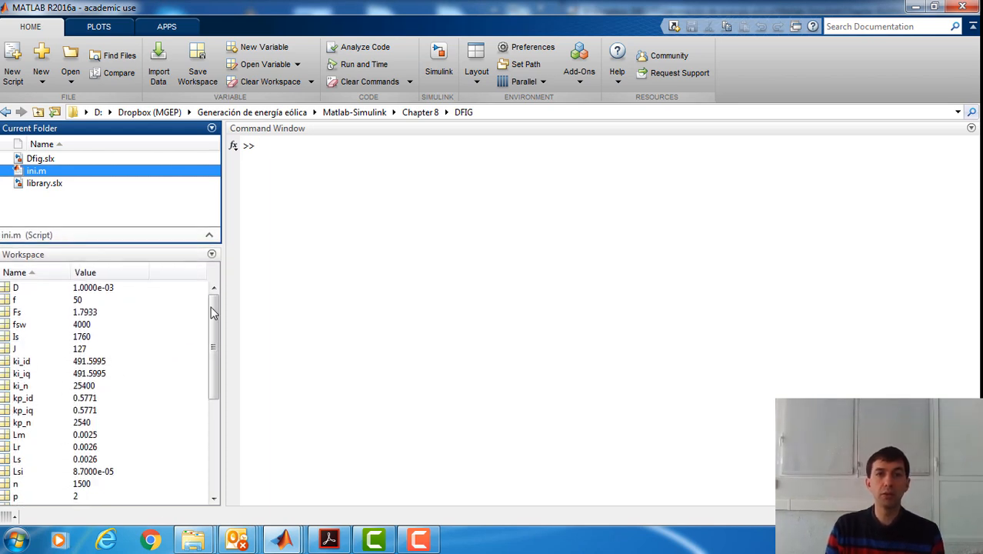
{"action": "left_click", "coordinate": [915, 7]}
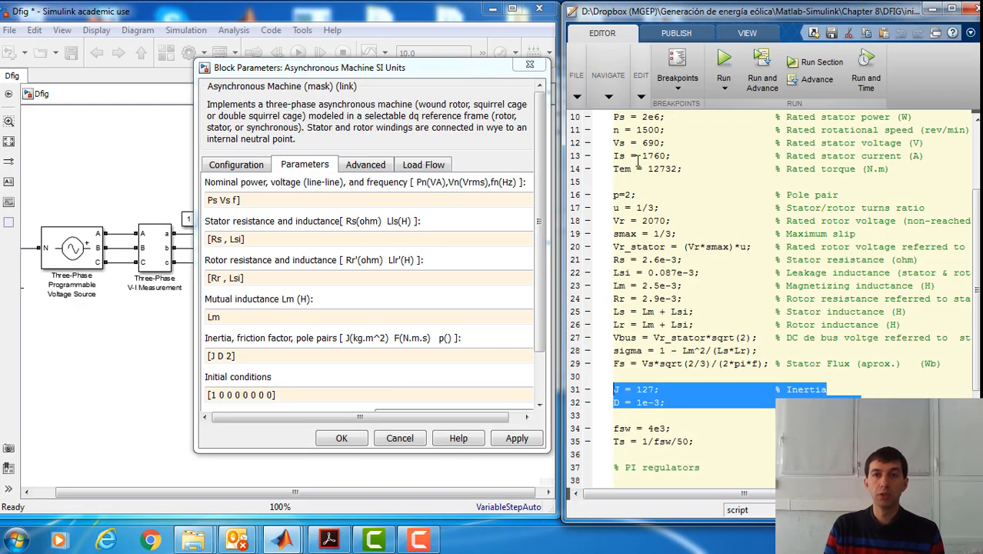
Step: Correct the machine's nominal power, voltage and frequency to [Ps Vs f], accept the block parameters and save the model
{"action": "left_click", "coordinate": [358, 444]}
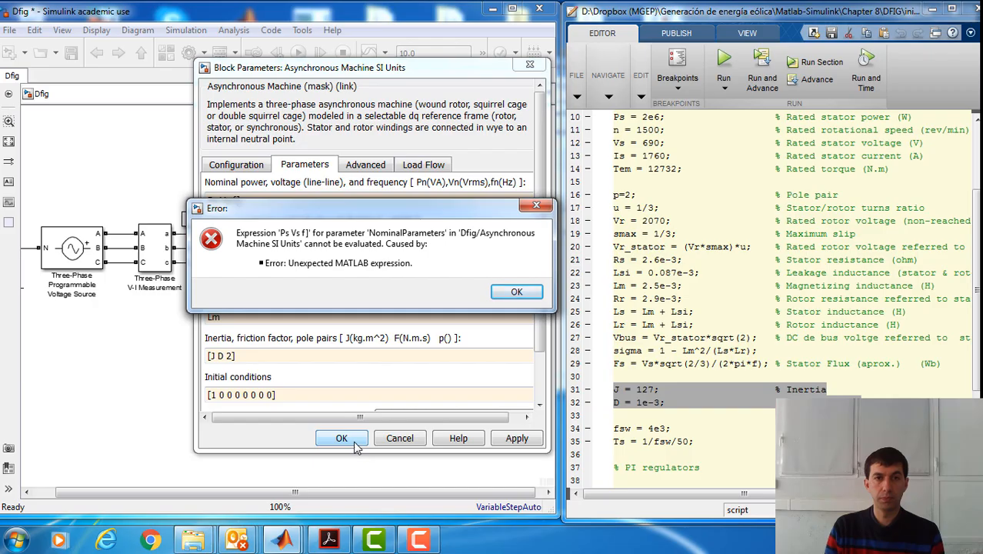
{"action": "left_click", "coordinate": [517, 293]}
{"action": "mouse_move", "coordinate": [206, 200]}
{"action": "left_mouse_down"}
{"action": "mouse_move", "coordinate": [241, 200]}
{"action": "mouse_move", "coordinate": [218, 200]}
{"action": "left_mouse_up"}
{"action": "key", "text": "Left"}
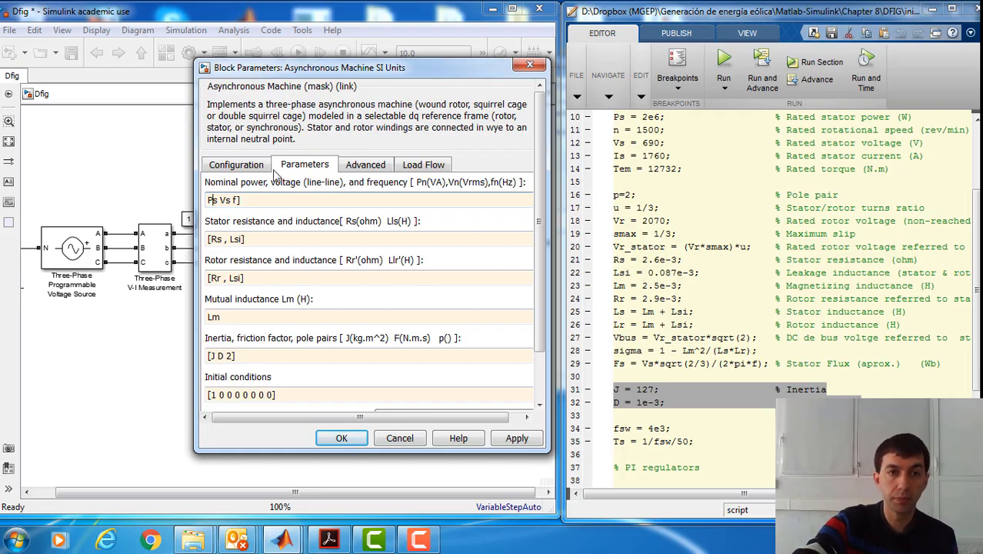
{"action": "key", "text": "Left"}
{"action": "type", "text": "["}
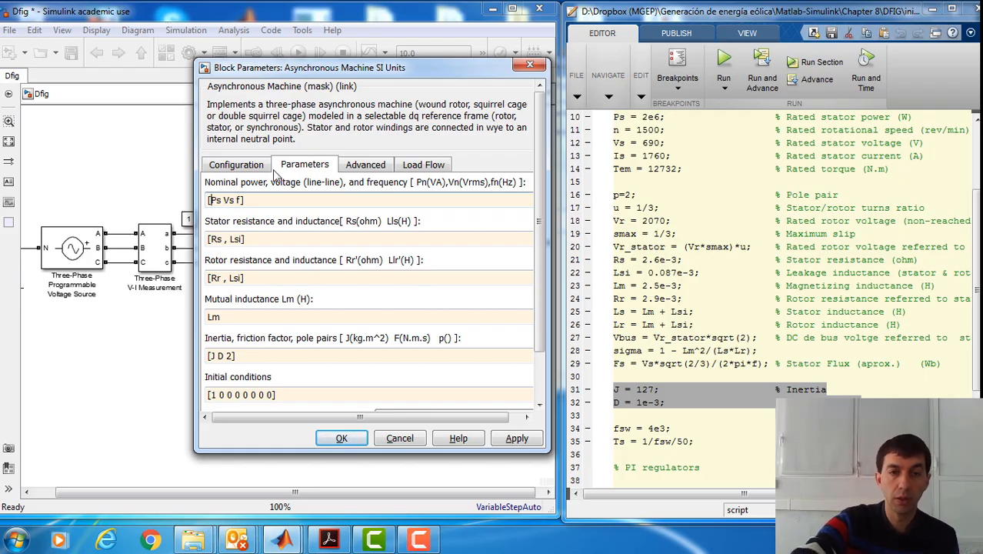
{"action": "left_click", "coordinate": [343, 437]}
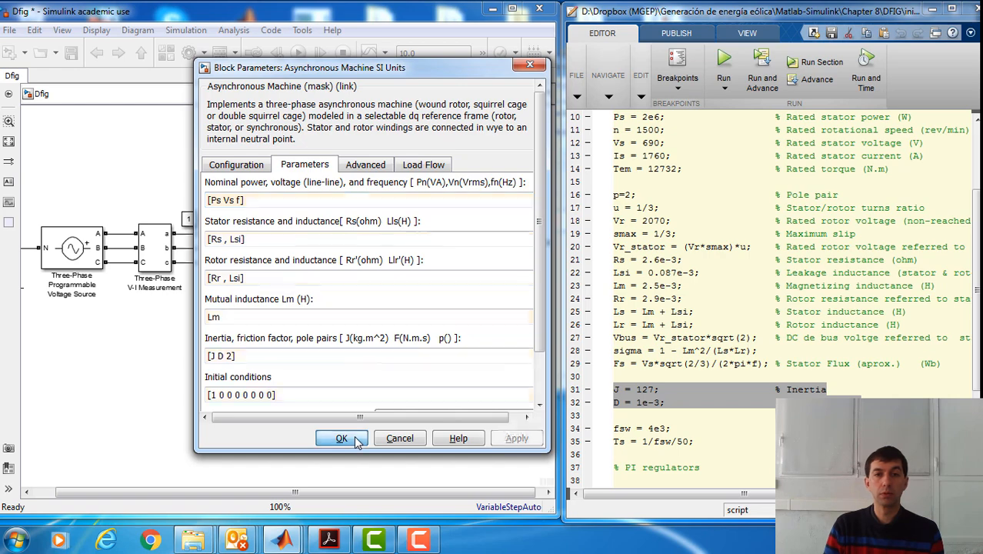
{"action": "left_click", "coordinate": [407, 438]}
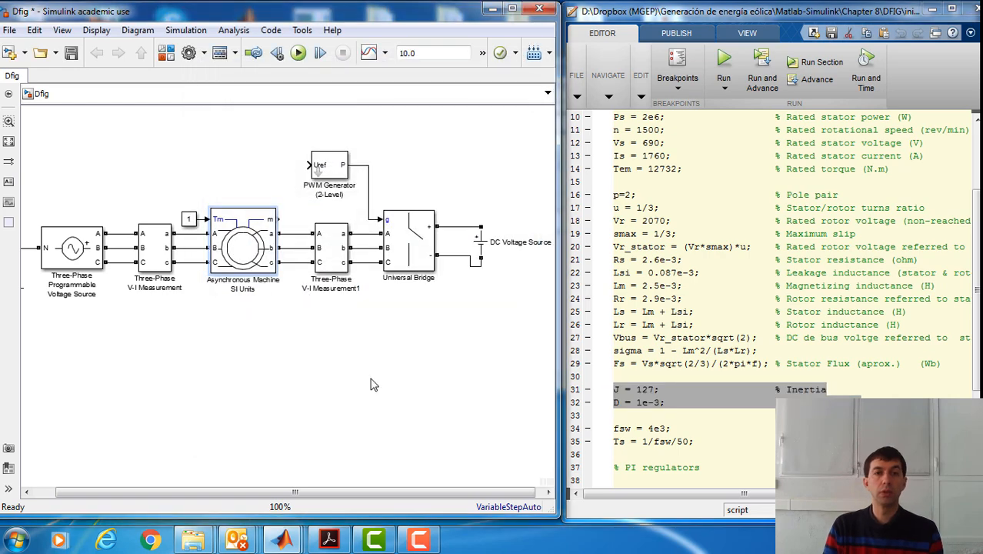
{"action": "left_click", "coordinate": [71, 54]}
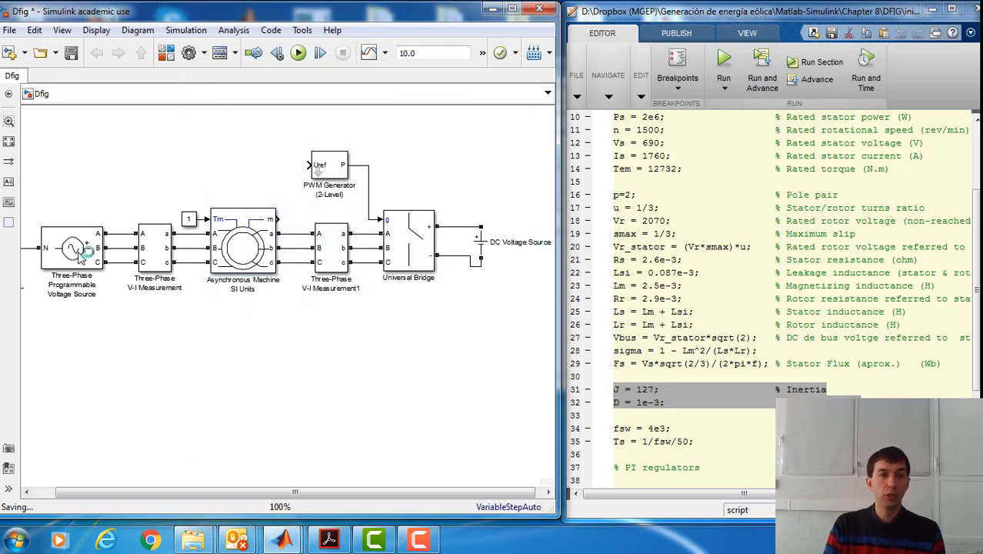
Step: Set the Three-Phase Programmable Voltage Source's positive-sequence amplitude, phase and frequency to [Vs 0 F]
{"action": "left_click_drag", "start_coordinate": [274, 492], "coordinate": [208, 494]}
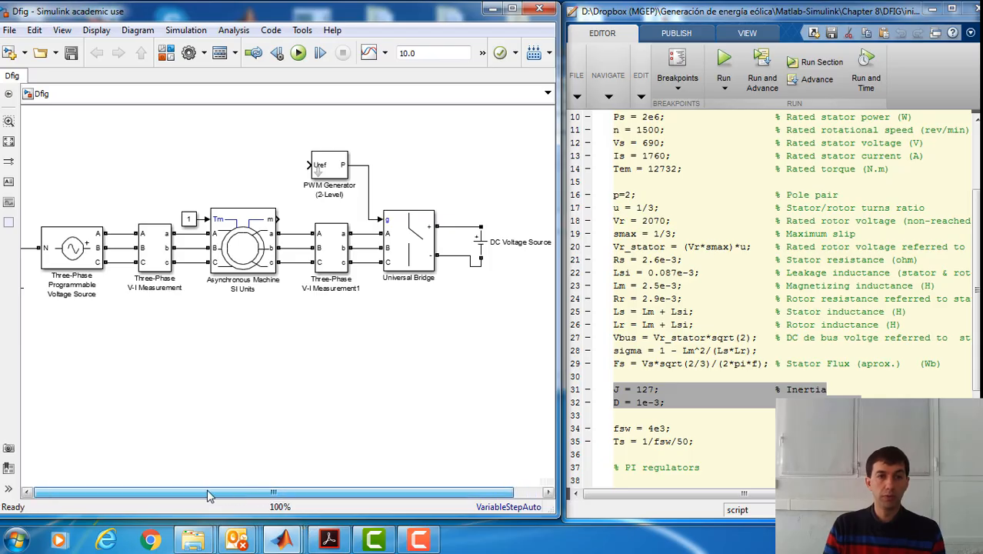
{"action": "double_click", "coordinate": [99, 250]}
{"action": "triple_click", "coordinate": [188, 295]}
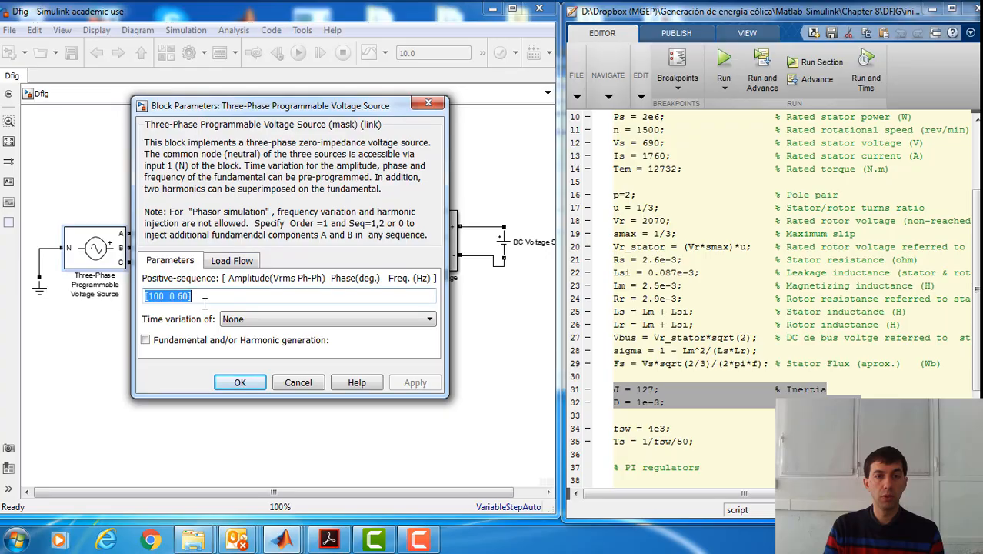
{"action": "left_click", "coordinate": [166, 296]}
{"action": "left_click_drag", "start_coordinate": [166, 296], "coordinate": [148, 296]}
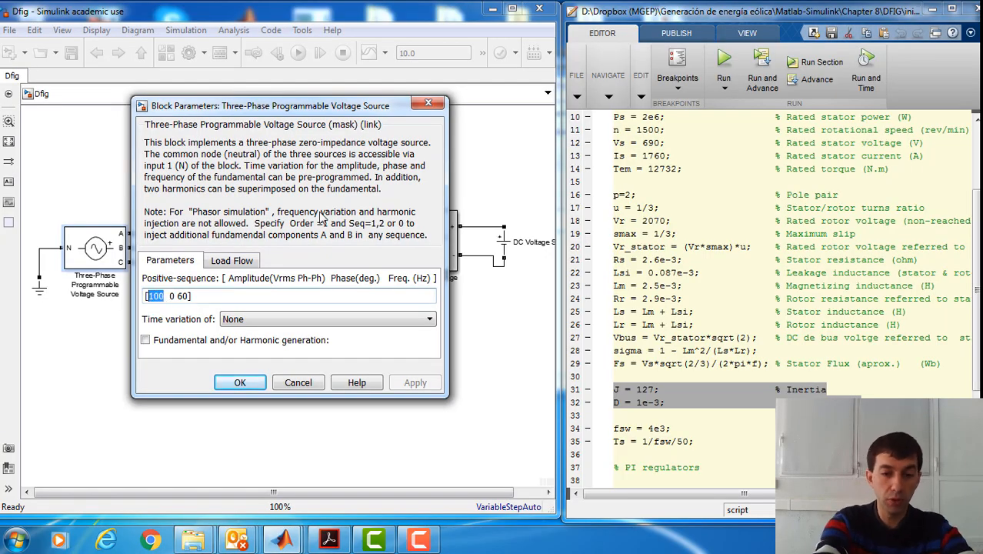
{"action": "type", "text": "Vs"}
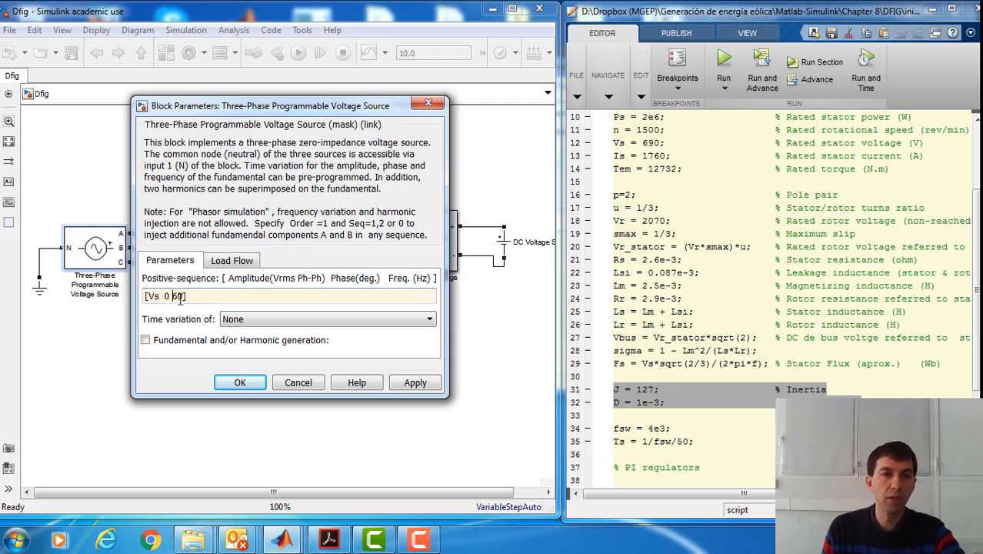
{"action": "left_click_drag", "start_coordinate": [184, 295], "coordinate": [174, 296]}
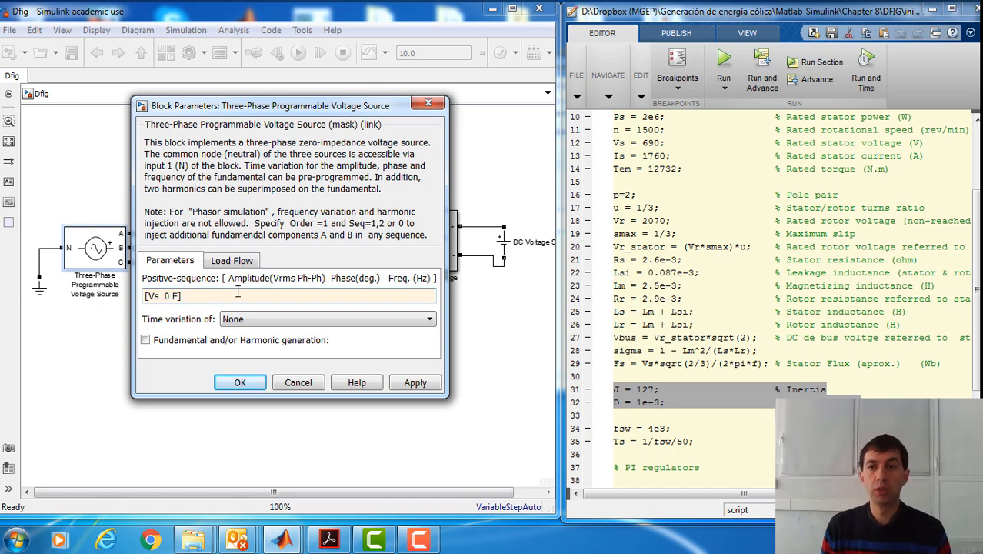
Step: Check the stator frequency variable in ini.m, correct the voltage source's frequency to f and accept its parameters
{"action": "left_click", "coordinate": [640, 336]}
{"action": "scroll", "coordinate": [642, 339], "scroll_direction": "up", "scroll_amount": 3}
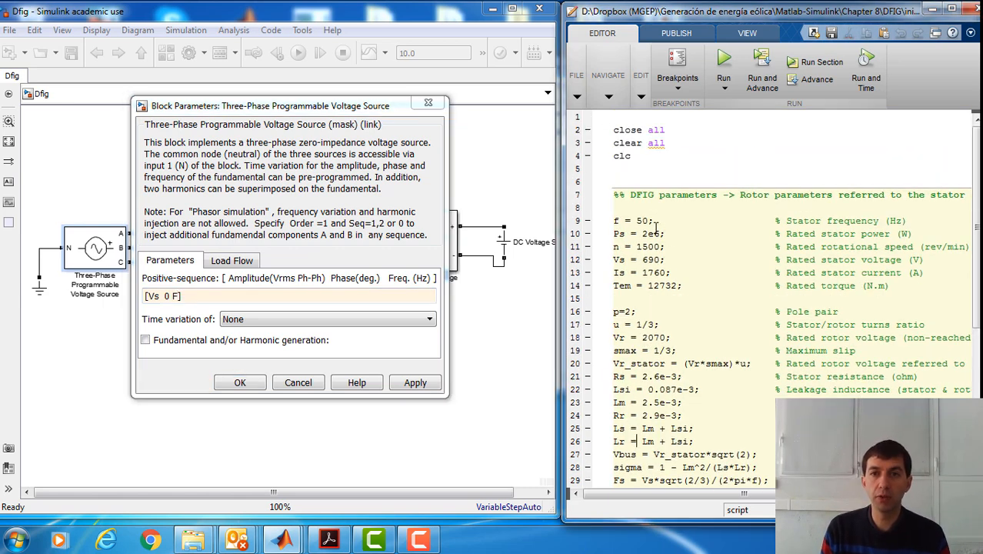
{"action": "left_click", "coordinate": [177, 296]}
{"action": "left_click", "coordinate": [178, 297]}
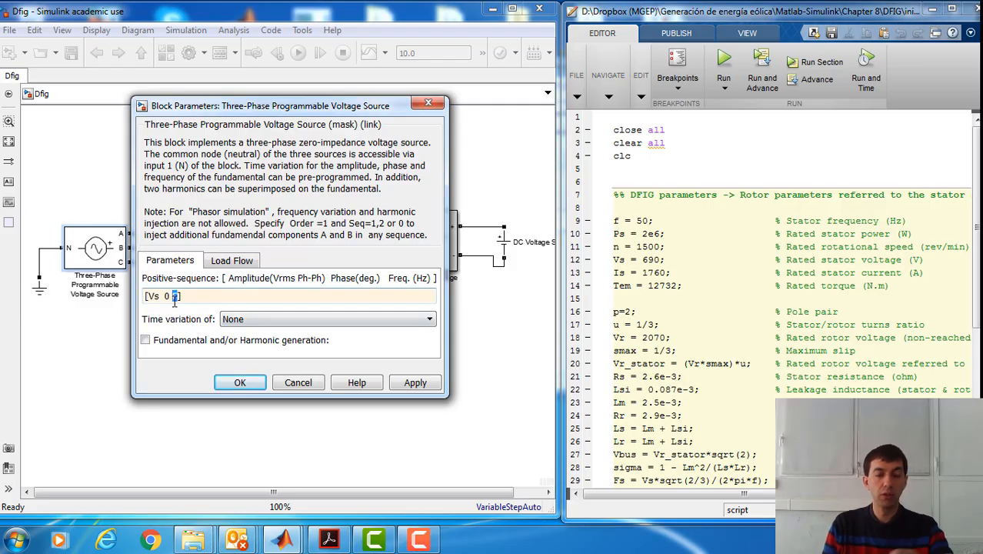
{"action": "type", "text": "f"}
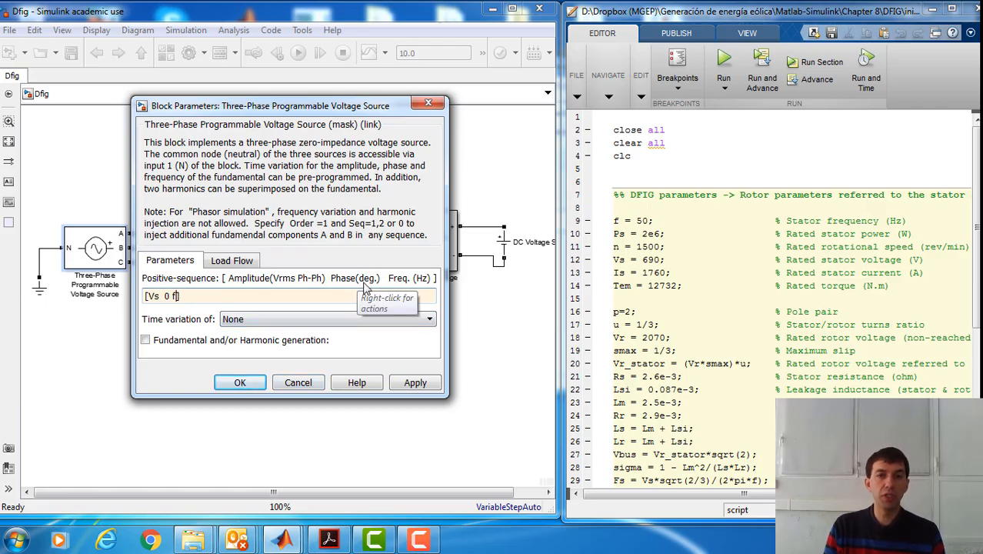
{"action": "left_click", "coordinate": [240, 383]}
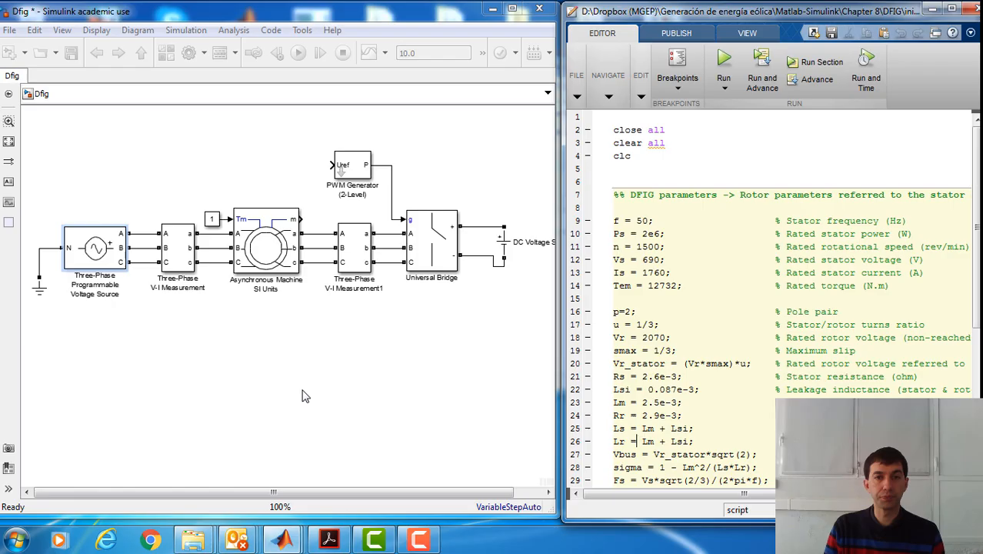
Step: Set the DC Voltage Source's amplitude to Vbus and highlight the Vbus definition in ini.m
{"action": "double_click", "coordinate": [505, 247]}
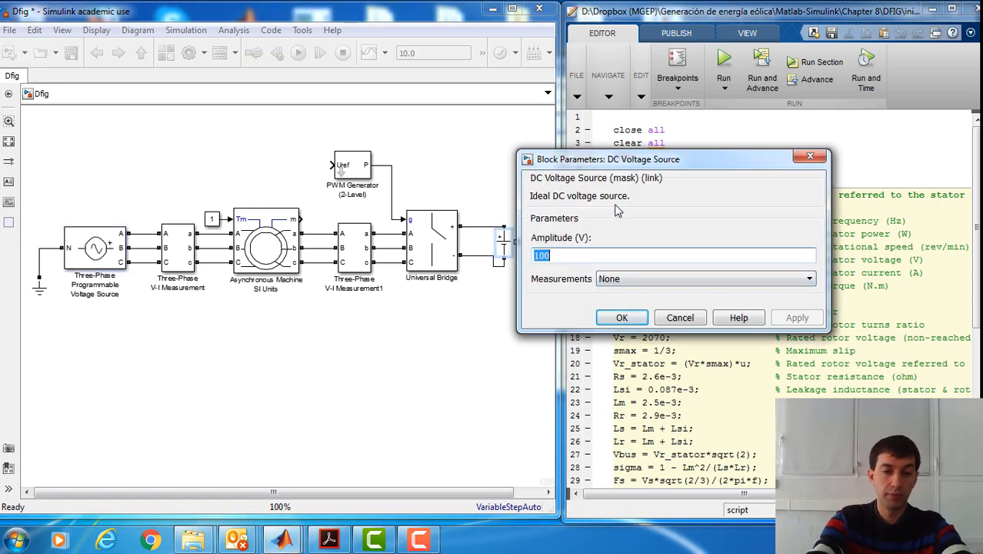
{"action": "type", "text": "Vbus"}
{"action": "key", "text": "Return"}
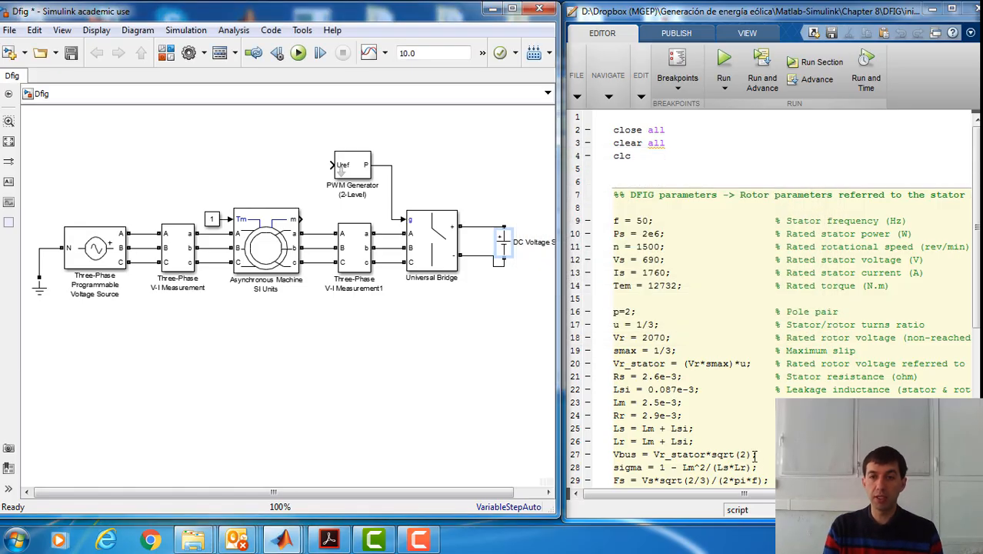
{"action": "left_click_drag", "start_coordinate": [755, 456], "coordinate": [619, 457]}
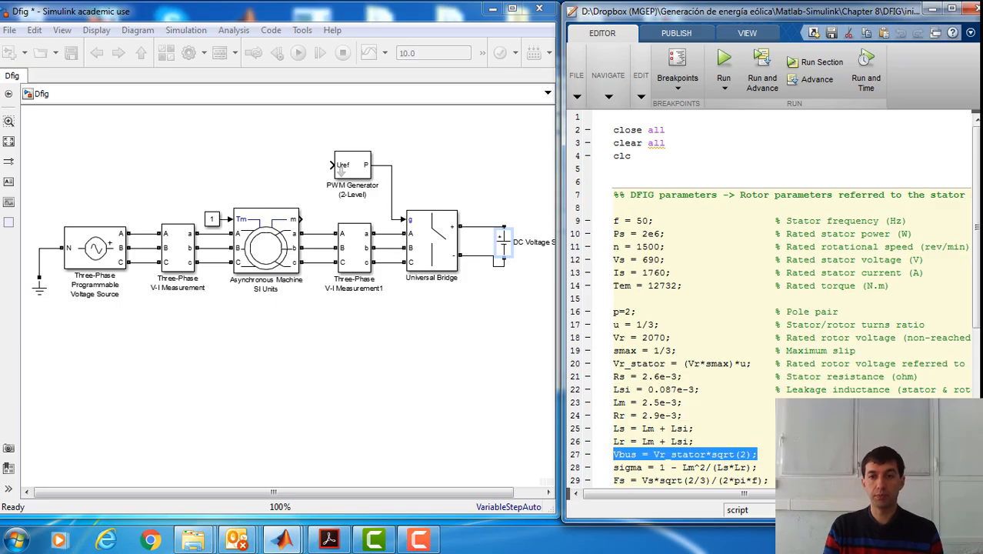
{"action": "left_click", "coordinate": [799, 454]}
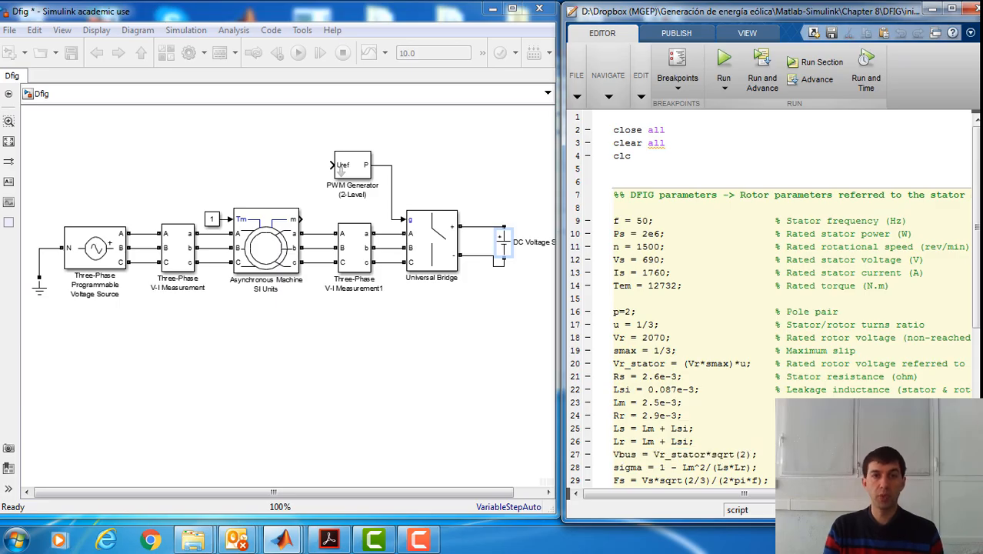
Step: Locate the switching frequency variable in ini.m and set the PWM Generator's carrier frequency to fsw
{"action": "left_click", "coordinate": [357, 174]}
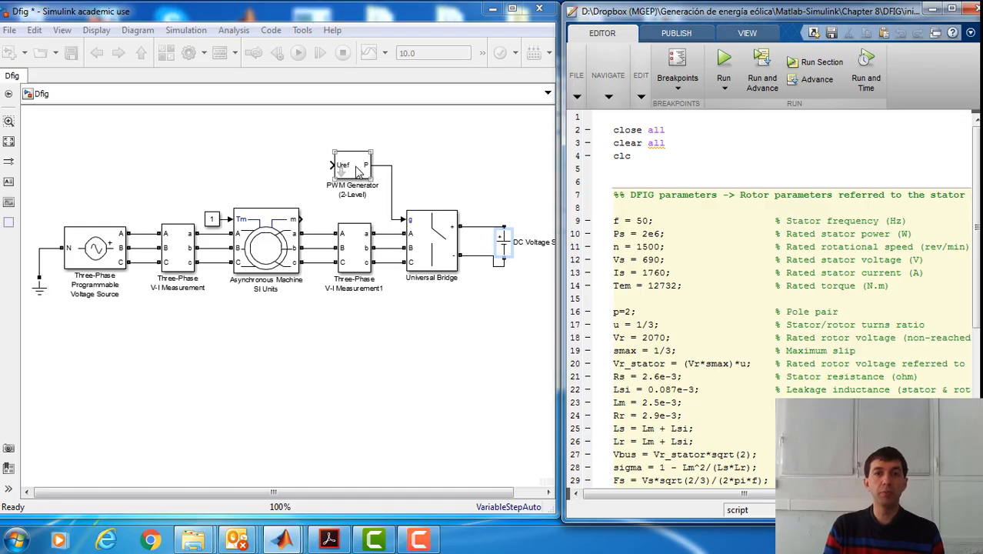
{"action": "double_click", "coordinate": [357, 170]}
{"action": "double_click", "coordinate": [480, 233]}
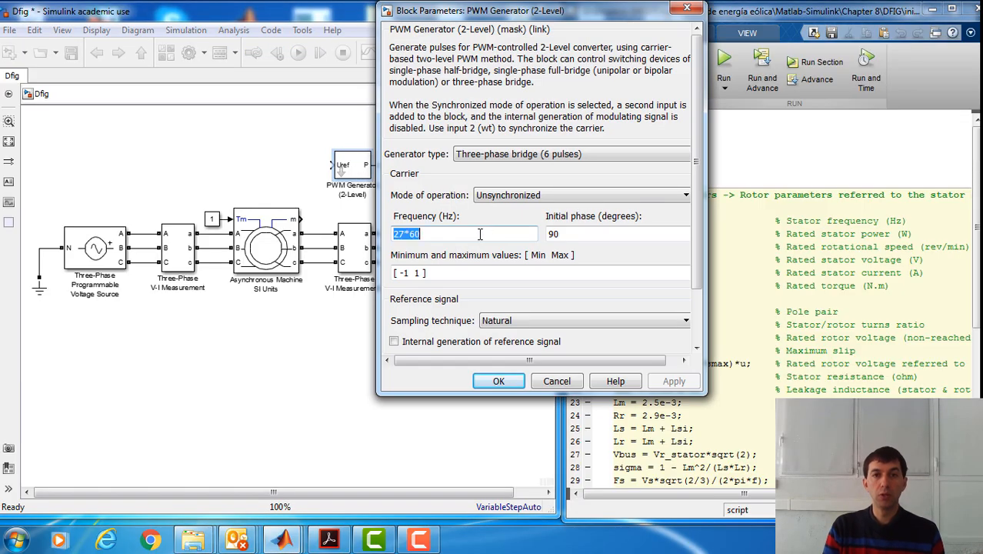
{"action": "left_click_drag", "start_coordinate": [562, 11], "coordinate": [425, 37]}
{"action": "left_click", "coordinate": [780, 361]}
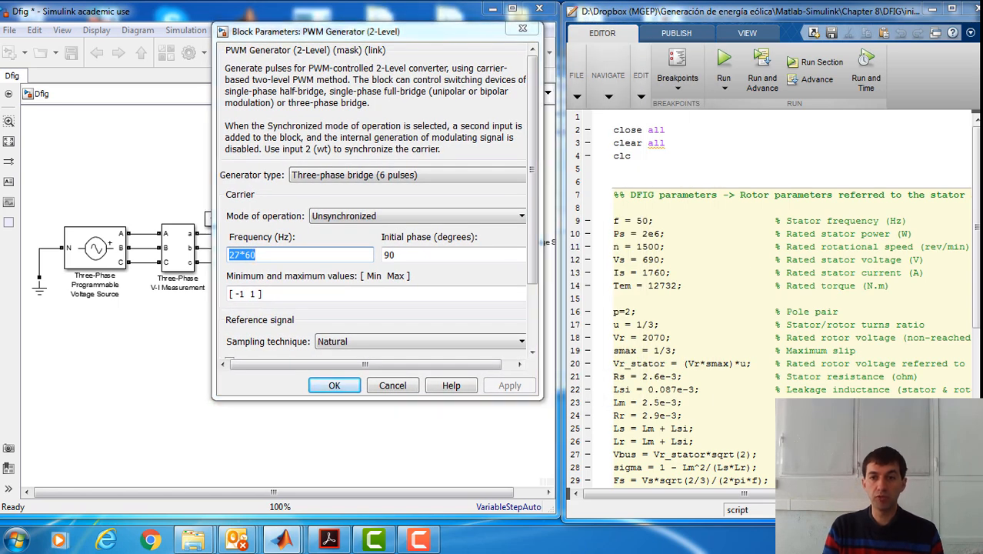
{"action": "scroll", "coordinate": [796, 298], "scroll_direction": "down", "scroll_amount": 3}
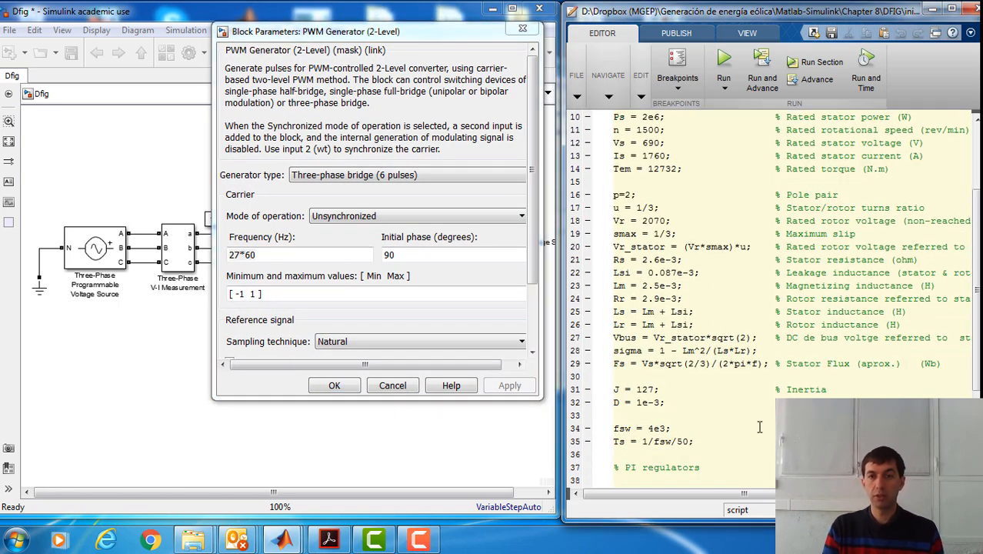
{"action": "left_click_drag", "start_coordinate": [671, 428], "coordinate": [615, 425]}
{"action": "double_click", "coordinate": [625, 431]}
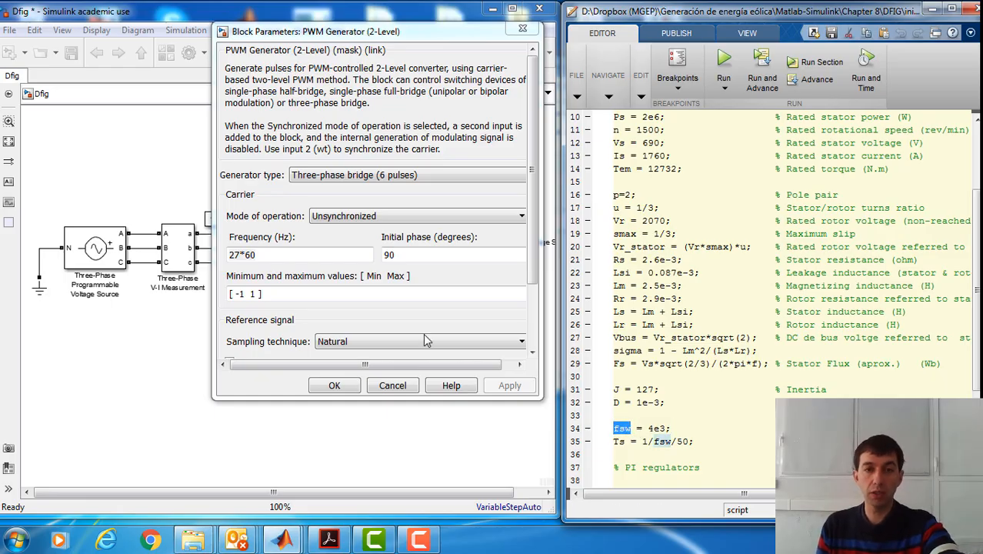
{"action": "left_click", "coordinate": [265, 255]}
{"action": "type", "text": "fsw"}
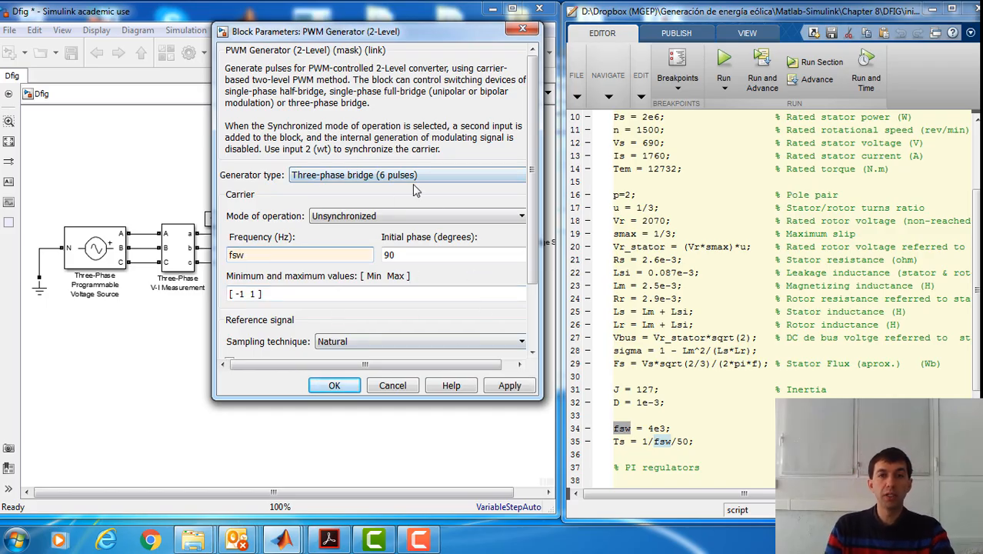
Step: Set the PWM Generator's sampling technique to Symmetrical regular (single edge) and accept the block parameters
{"action": "left_click", "coordinate": [452, 346]}
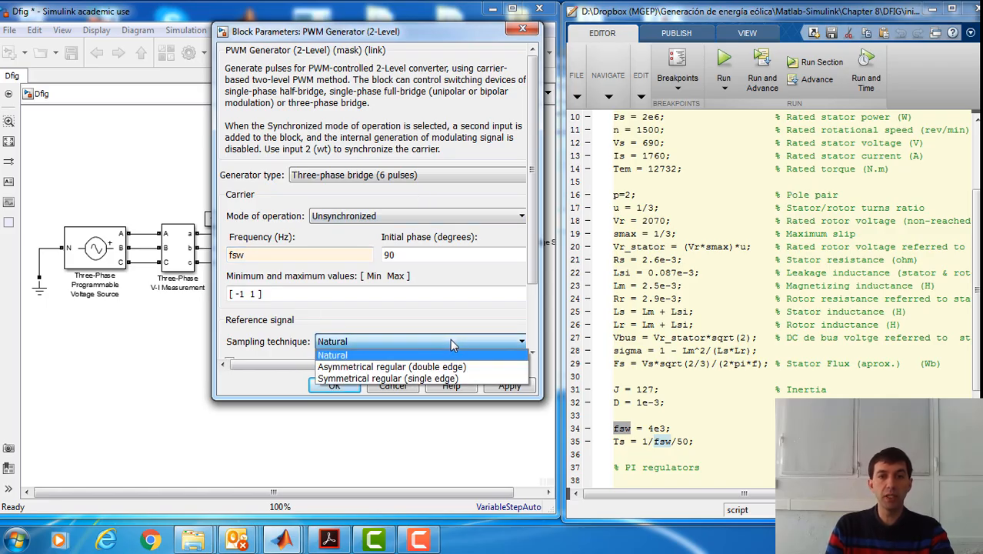
{"action": "left_click", "coordinate": [446, 378]}
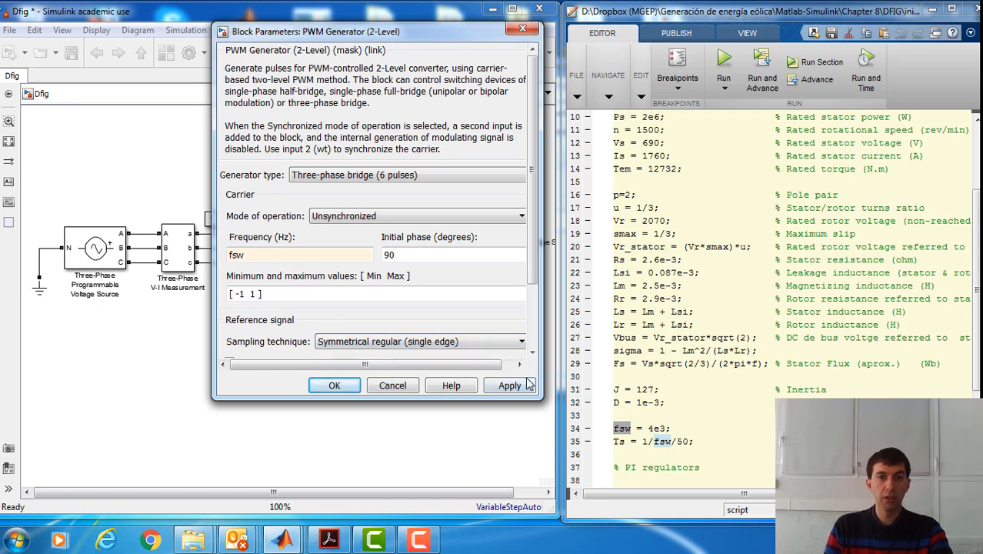
{"action": "left_click", "coordinate": [523, 389]}
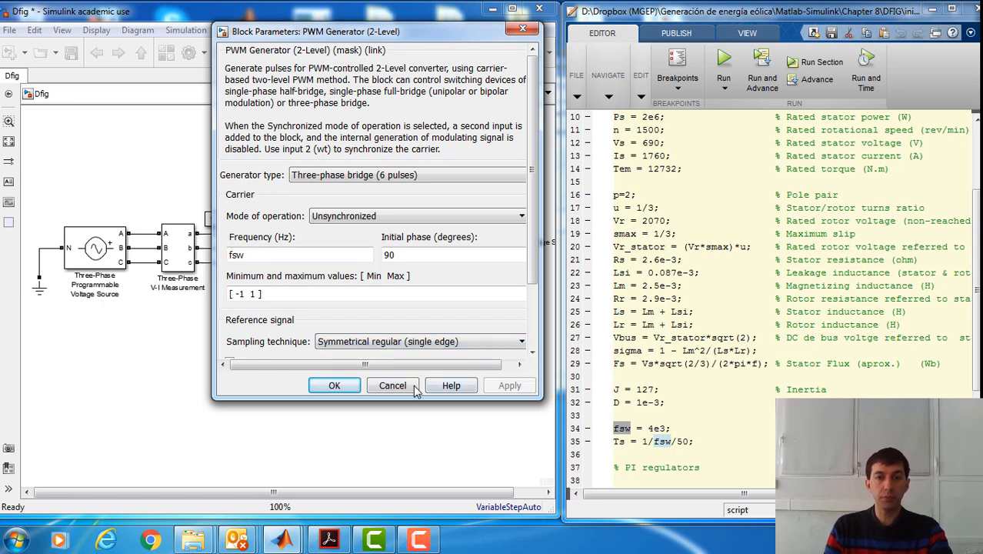
{"action": "left_click", "coordinate": [334, 386]}
{"action": "left_click", "coordinate": [756, 411]}
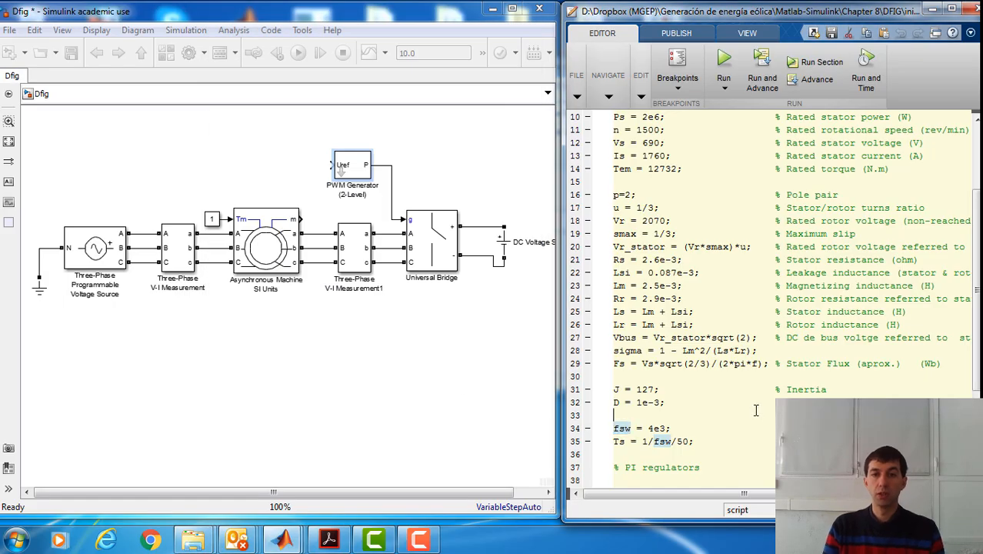
{"action": "left_click", "coordinate": [437, 364]}
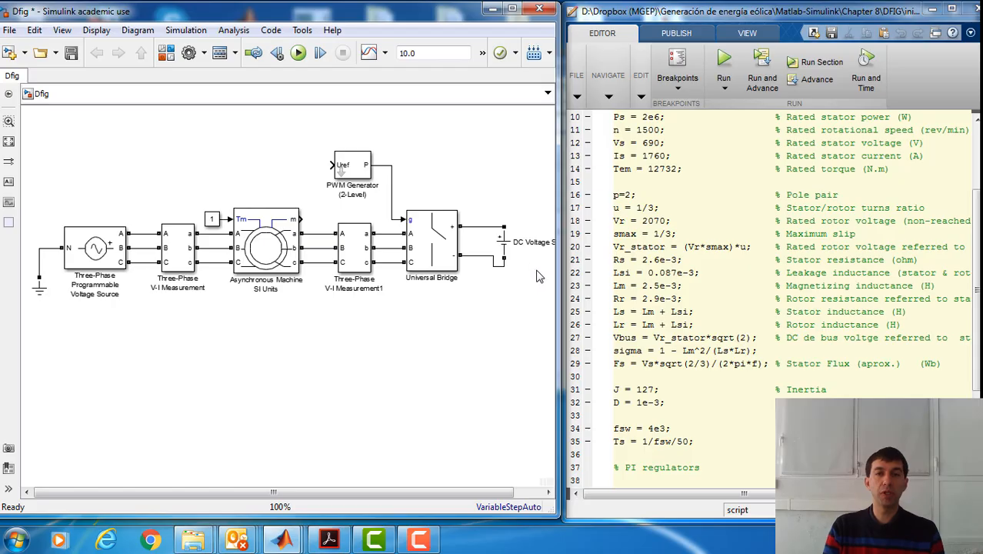
Step: Hide the block names of the Three-Phase Programmable Voltage Source and the stator-side Three-Phase V-I Measurement
{"action": "left_click", "coordinate": [108, 262]}
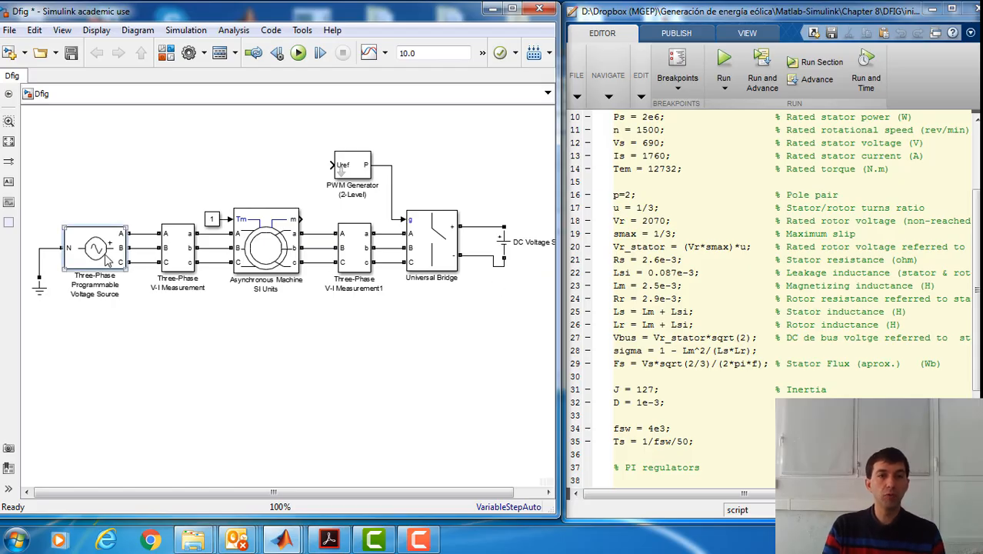
{"action": "right_click", "coordinate": [113, 264]}
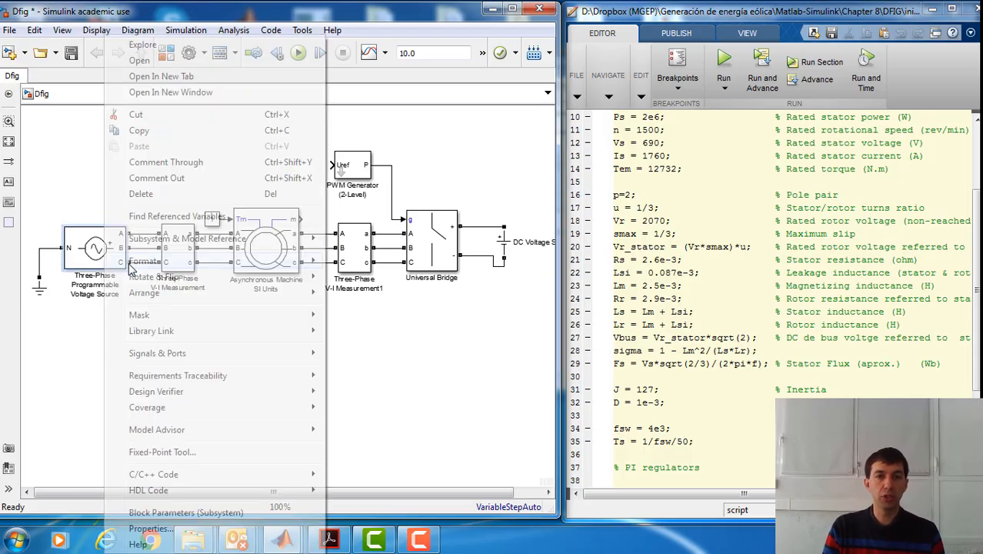
{"action": "mouse_move", "coordinate": [174, 265]}
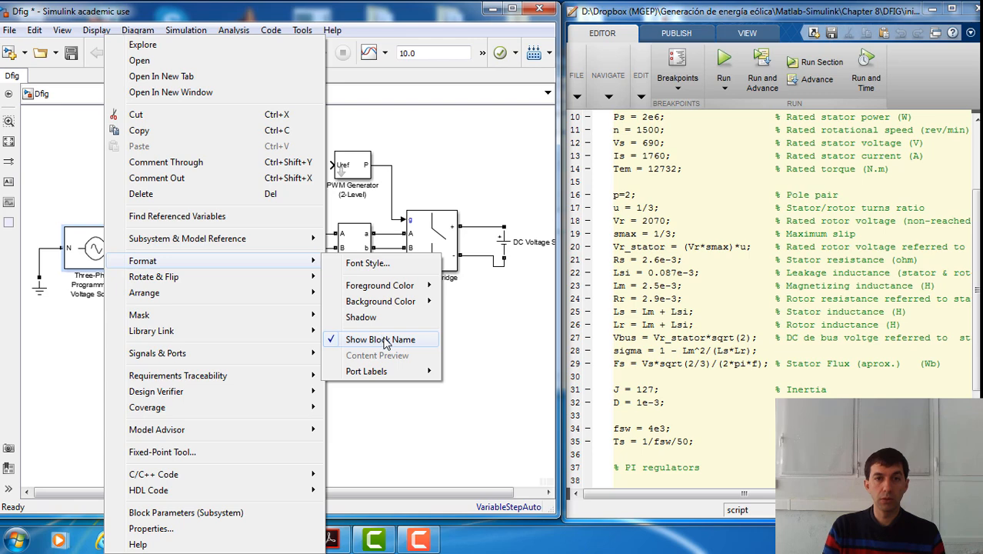
{"action": "left_click", "coordinate": [385, 340]}
{"action": "left_click", "coordinate": [185, 262]}
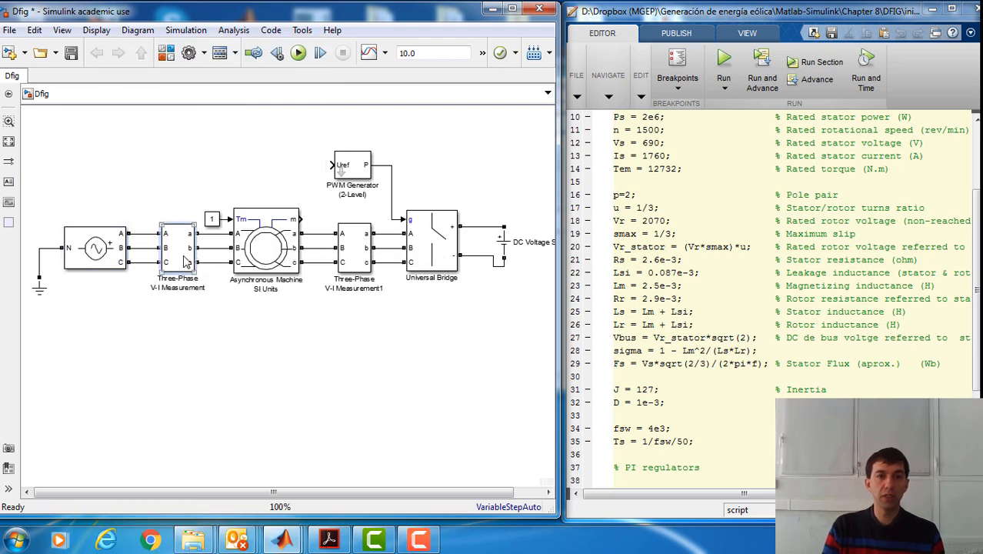
{"action": "right_click", "coordinate": [185, 262]}
{"action": "mouse_move", "coordinate": [308, 227]}
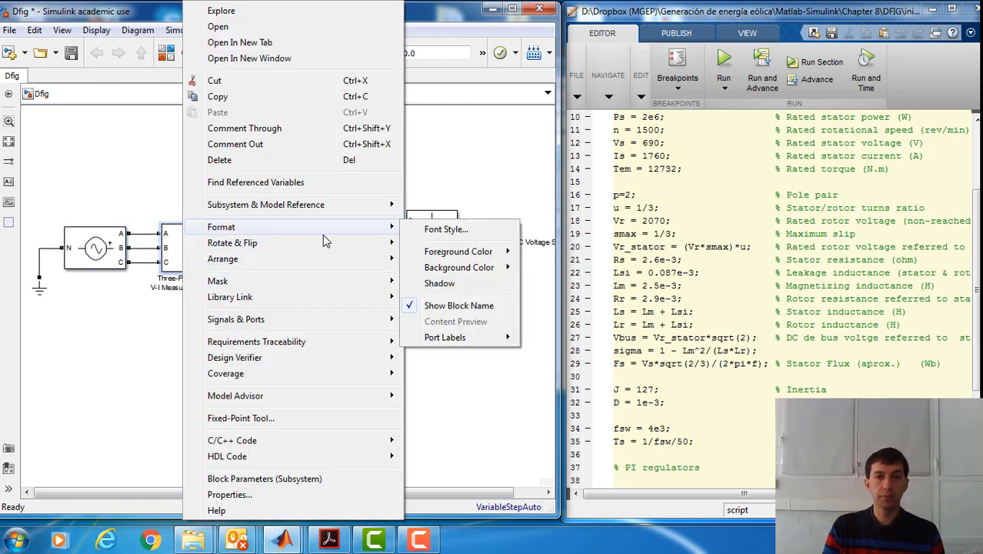
{"action": "left_click", "coordinate": [468, 305]}
Step: Hide the block names of the Asynchronous Machine and the rotor-side Three-Phase V-I Measurement1
{"action": "left_click", "coordinate": [283, 246]}
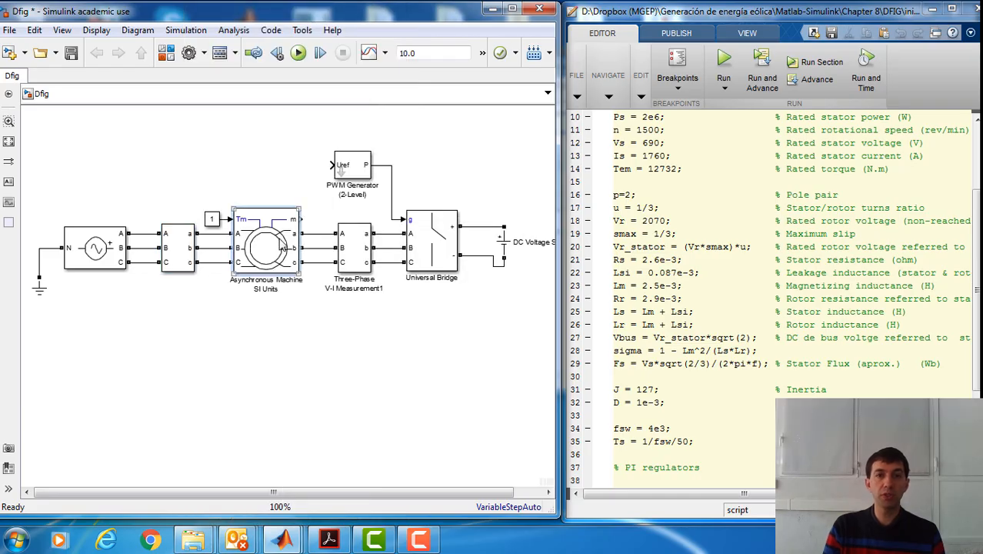
{"action": "right_click", "coordinate": [283, 247]}
{"action": "mouse_move", "coordinate": [455, 250]}
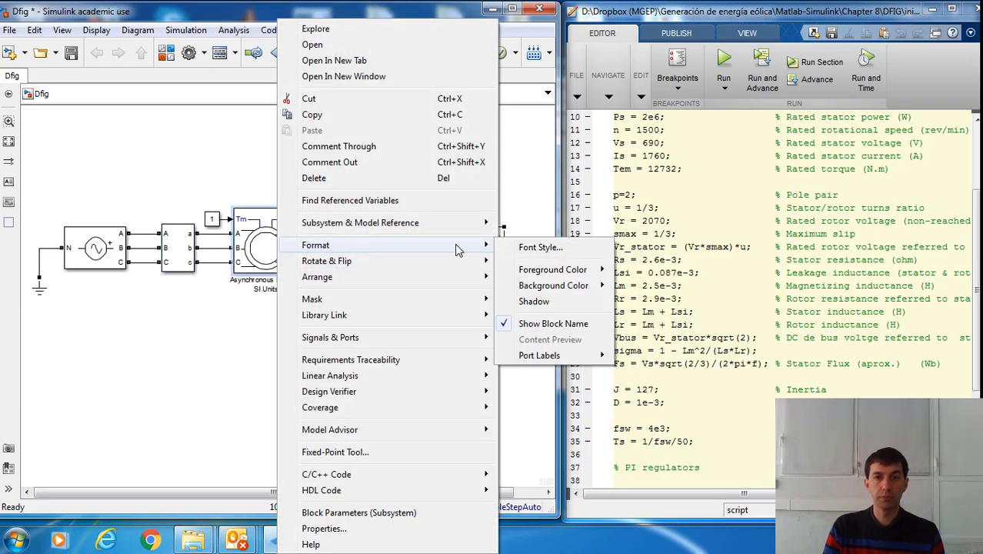
{"action": "left_click", "coordinate": [551, 323]}
{"action": "left_click", "coordinate": [364, 244]}
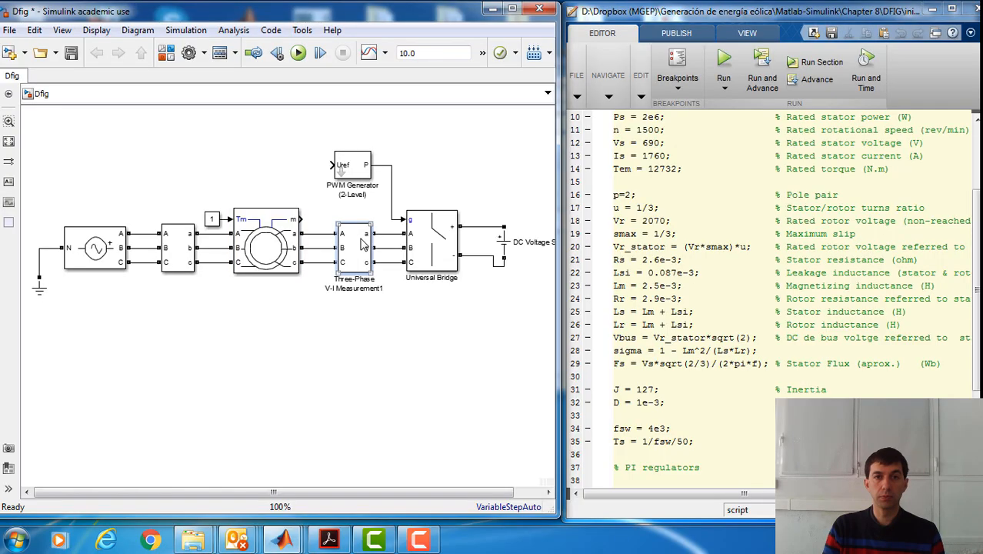
{"action": "right_click", "coordinate": [365, 244]}
{"action": "mouse_move", "coordinate": [425, 259]}
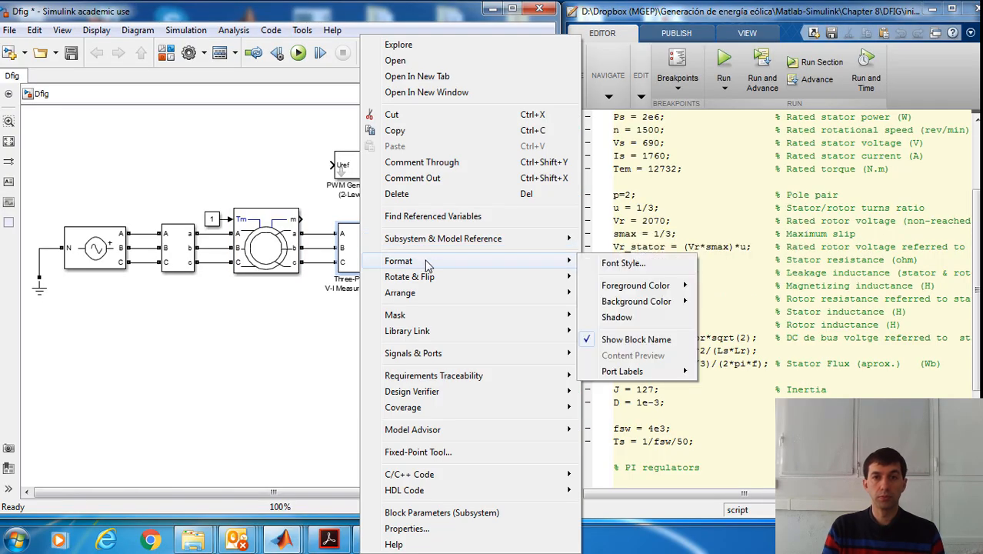
{"action": "left_click", "coordinate": [647, 339]}
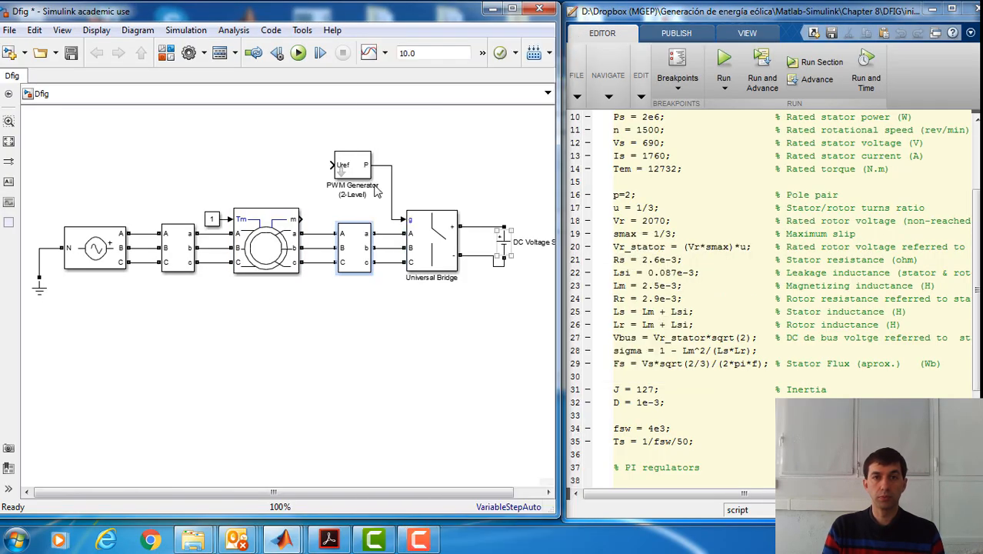
Step: Hide the block names of the Universal Bridge and the DC Voltage Source
{"action": "left_click", "coordinate": [428, 254]}
{"action": "right_click", "coordinate": [429, 260]}
{"action": "mouse_move", "coordinate": [550, 275]}
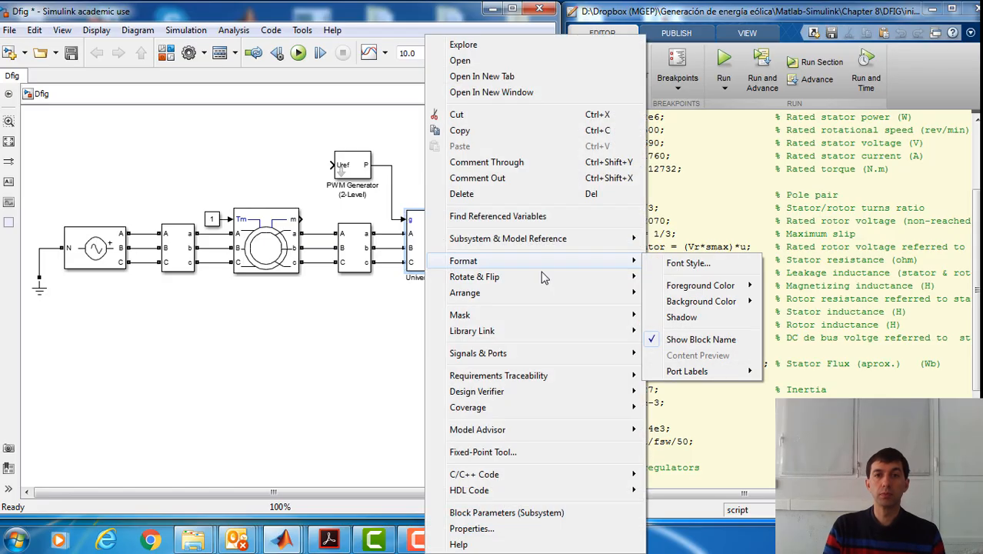
{"action": "left_click", "coordinate": [700, 339]}
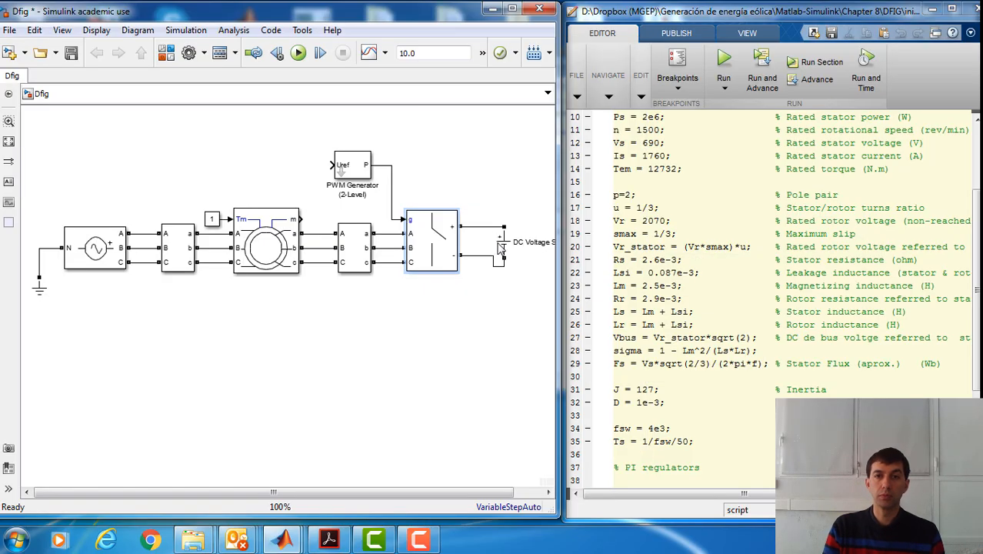
{"action": "right_click", "coordinate": [501, 248]}
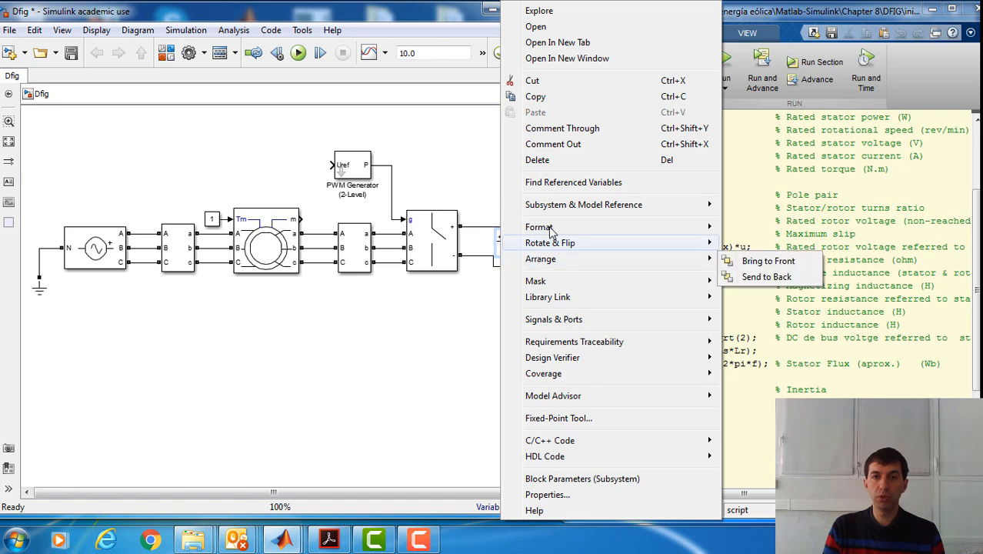
{"action": "mouse_move", "coordinate": [551, 231]}
{"action": "left_click", "coordinate": [778, 305]}
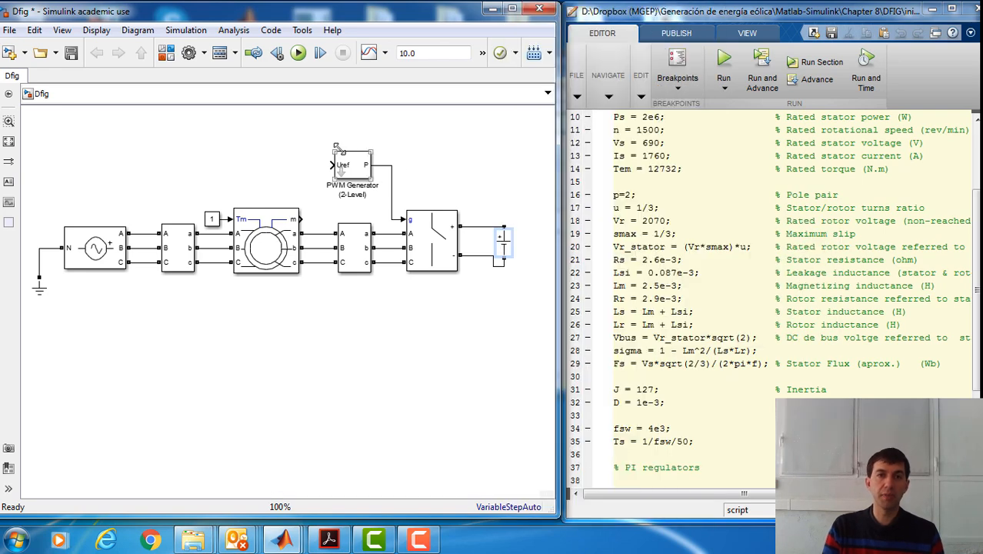
Step: Hide the PWM Generator's block name and enlarge the block slightly
{"action": "left_click", "coordinate": [352, 166]}
{"action": "right_click", "coordinate": [358, 165]}
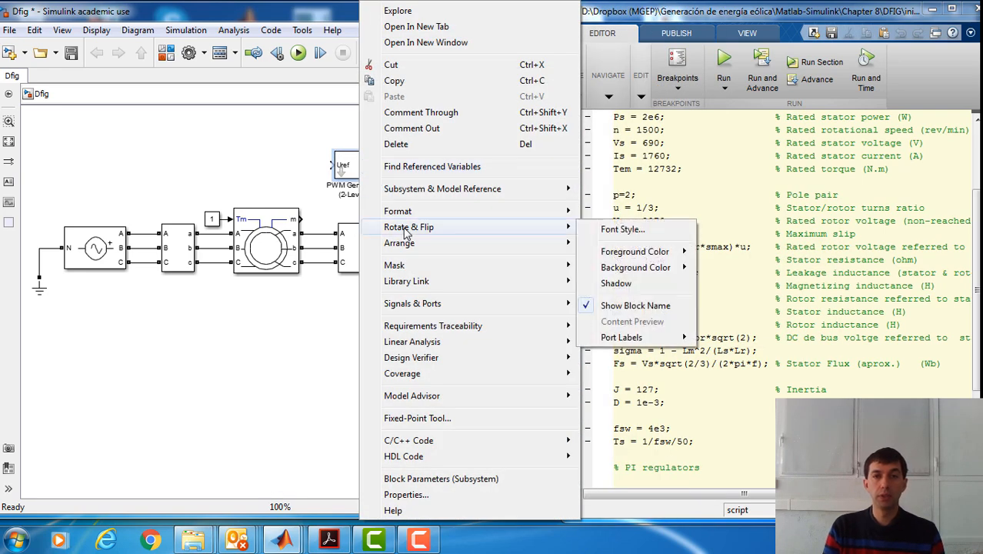
{"action": "left_click", "coordinate": [635, 305]}
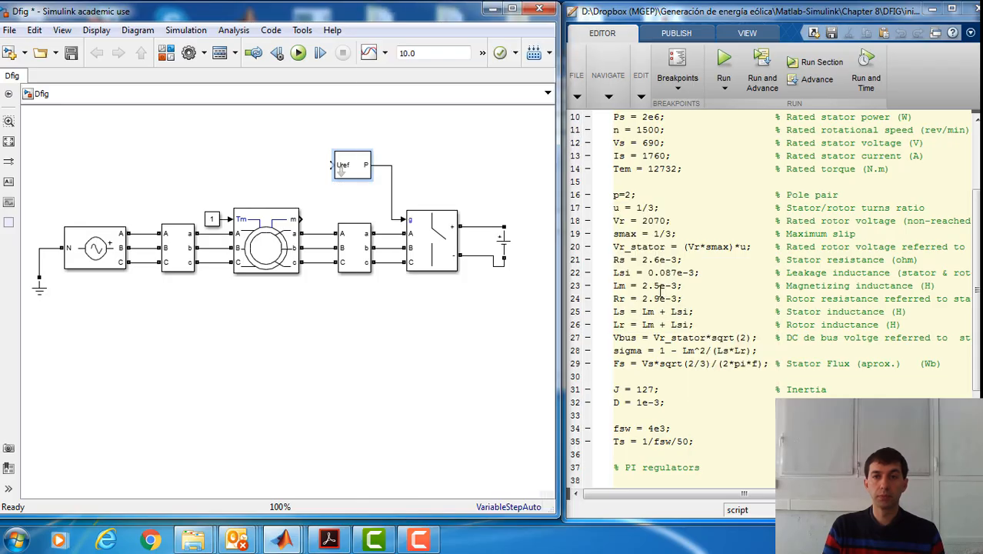
{"action": "left_click_drag", "start_coordinate": [333, 179], "coordinate": [382, 190]}
Step: Shift the vertical segment of the wire from the bridge's negative terminal closer to the bridge and save the model
{"action": "left_click", "coordinate": [71, 53]}
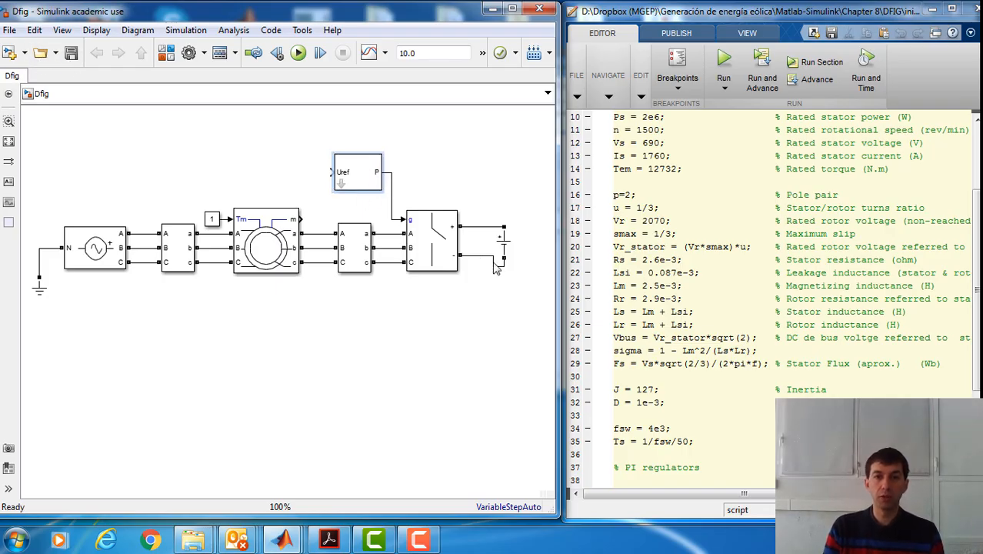
{"action": "left_click_drag", "start_coordinate": [493, 262], "coordinate": [478, 263]}
{"action": "left_click", "coordinate": [480, 302]}
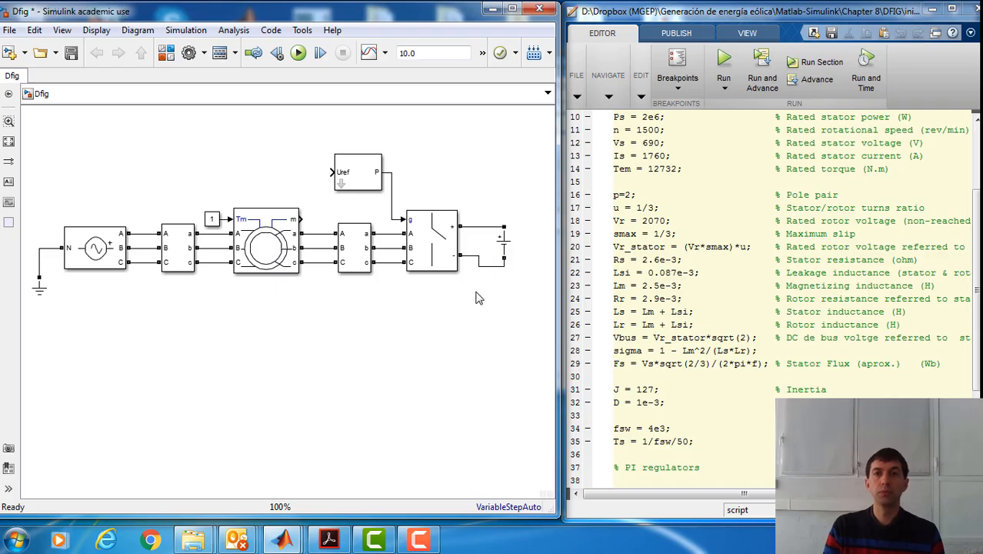
{"action": "left_click", "coordinate": [70, 55]}
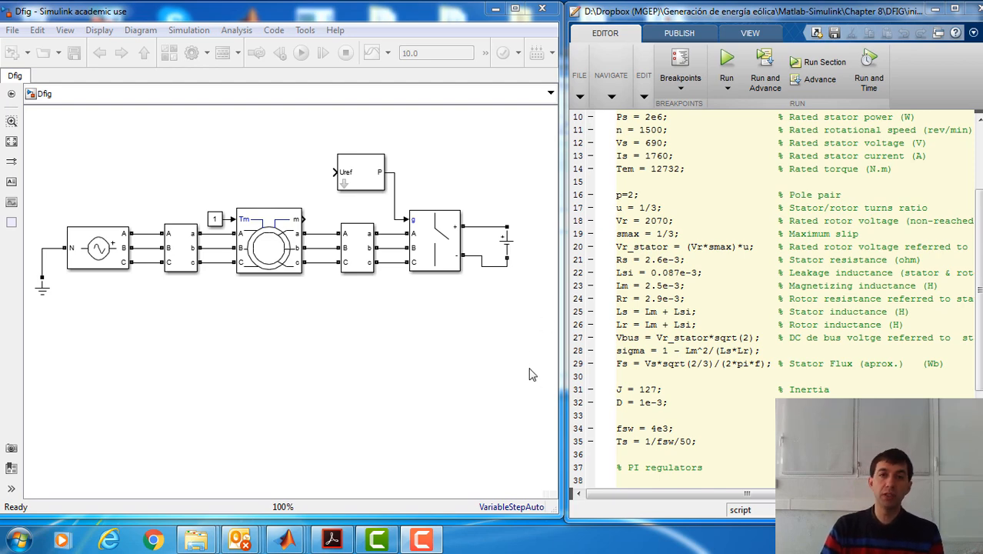
Step: Add a Constant block from the Commonly Used Blocks library above the machine and group it into a subsystem
{"action": "left_click_drag", "start_coordinate": [227, 134], "coordinate": [329, 203]}
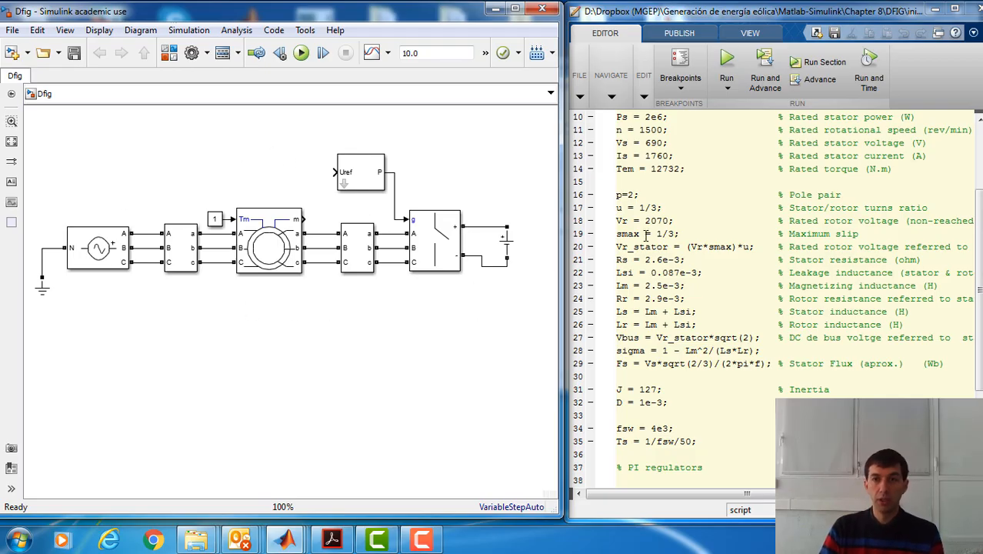
{"action": "left_click", "coordinate": [285, 539]}
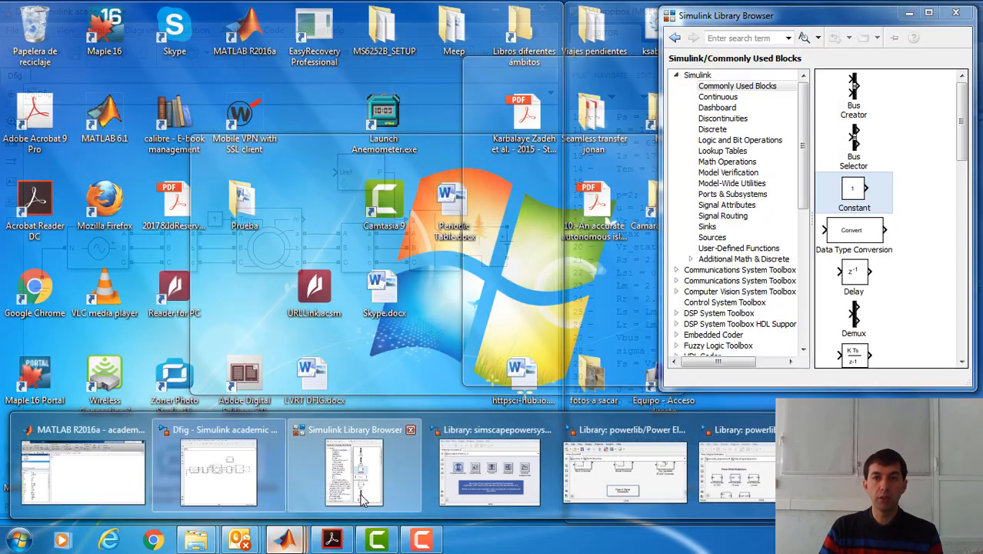
{"action": "left_click", "coordinate": [366, 494]}
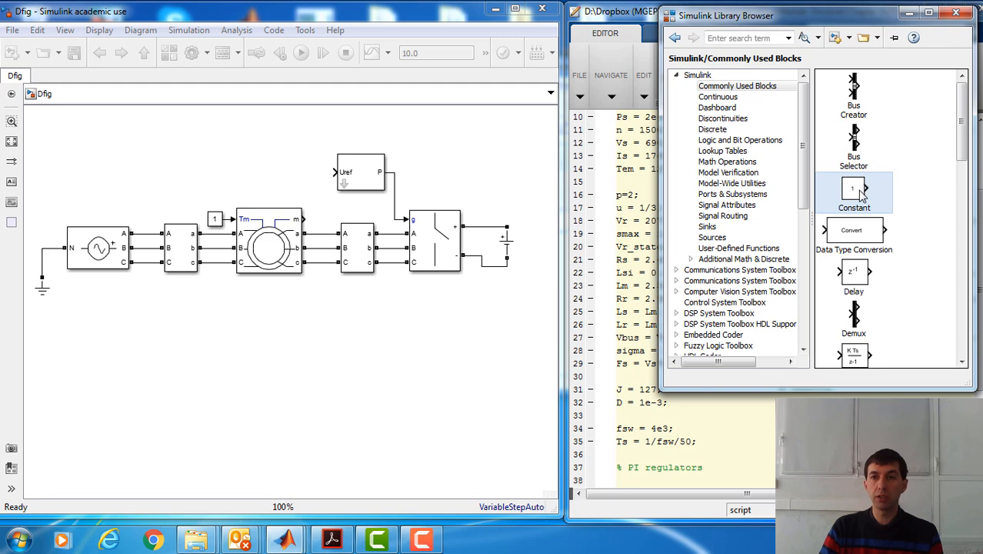
{"action": "left_click_drag", "start_coordinate": [860, 195], "coordinate": [221, 159]}
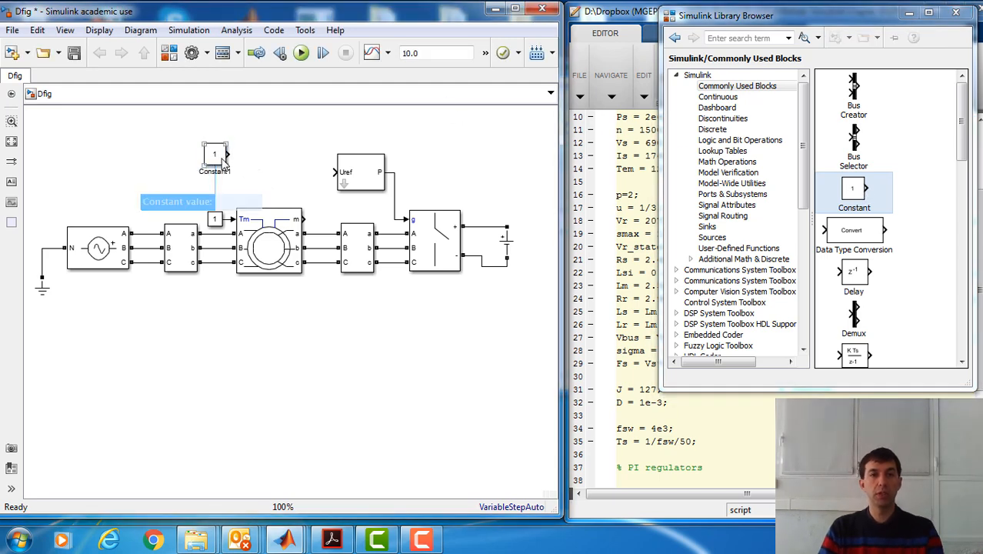
{"action": "left_click_drag", "start_coordinate": [176, 127], "coordinate": [248, 186]}
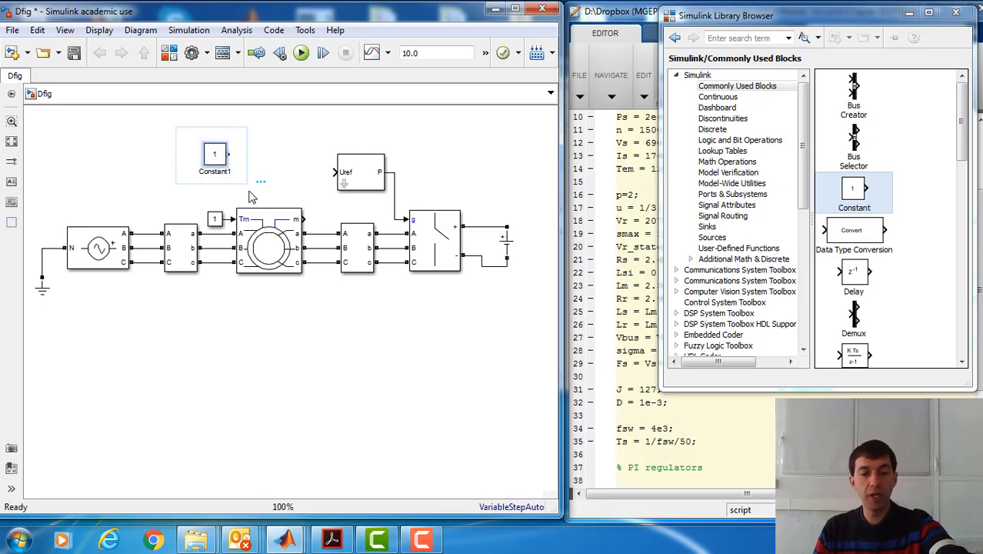
{"action": "key", "text": "ctrl+g"}
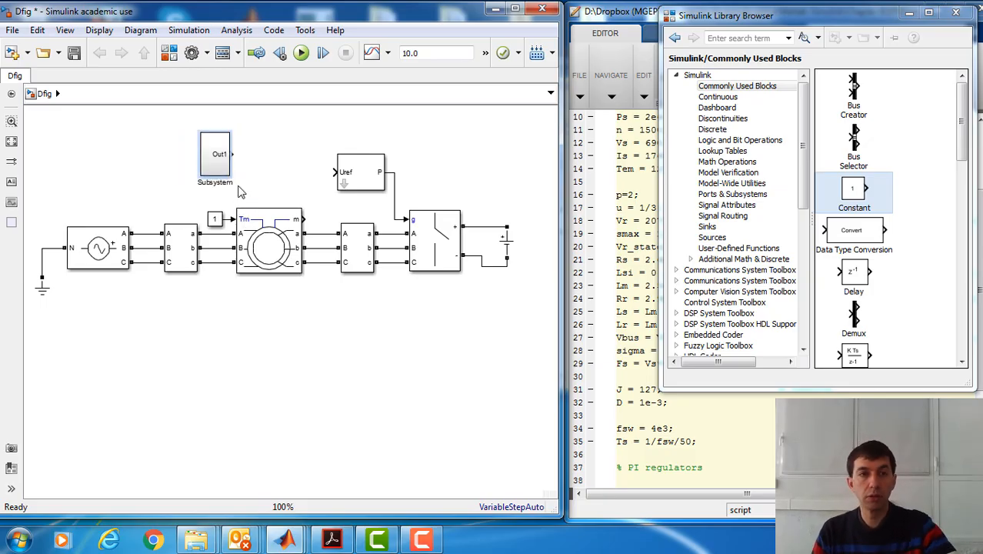
Step: Enlarge the new subsystem, connect its output to the PWM Generator's Uref input and align both blocks so the wire is straight
{"action": "left_click_drag", "start_coordinate": [226, 173], "coordinate": [366, 168]}
{"action": "left_click_drag", "start_coordinate": [267, 169], "coordinate": [267, 162]}
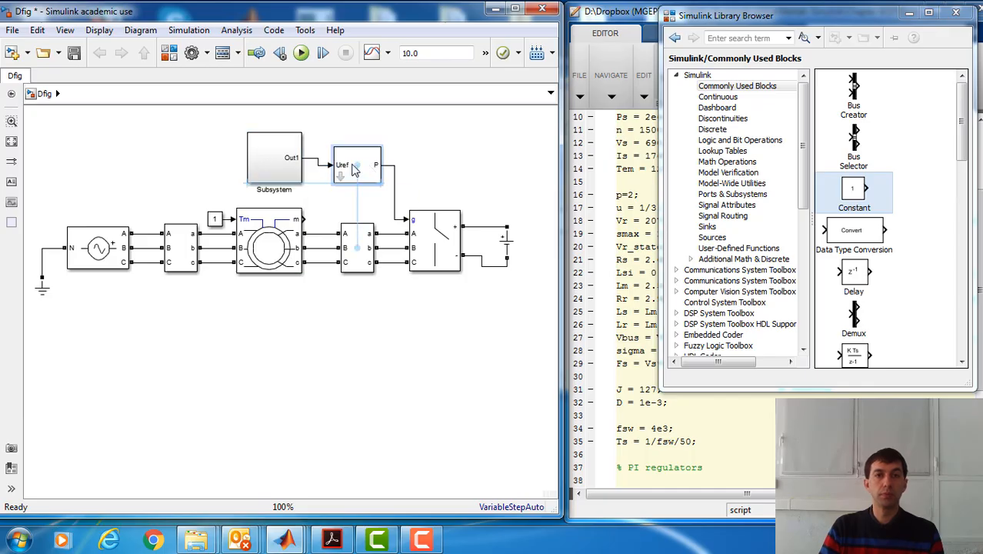
{"action": "left_click_drag", "start_coordinate": [345, 179], "coordinate": [345, 171]}
Step: Rename the subsystem feeding the PWM Generator as Control
{"action": "left_click", "coordinate": [272, 193]}
{"action": "double_click", "coordinate": [271, 193]}
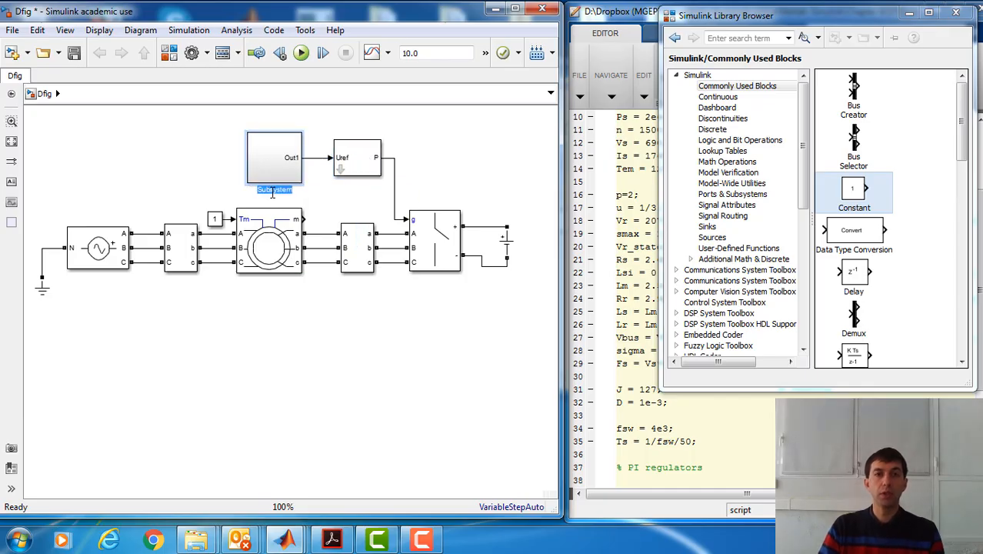
{"action": "type", "text": "Control"}
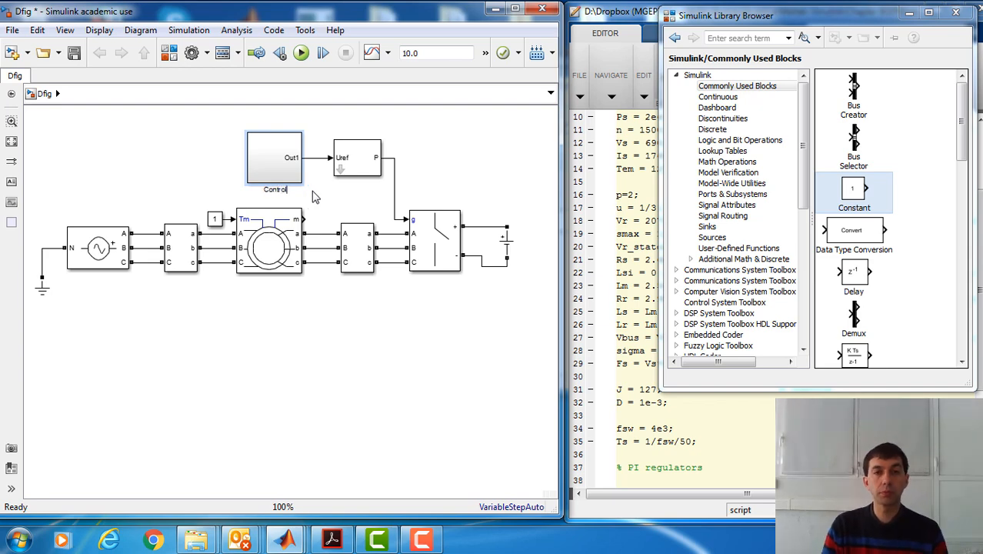
{"action": "left_click", "coordinate": [435, 231]}
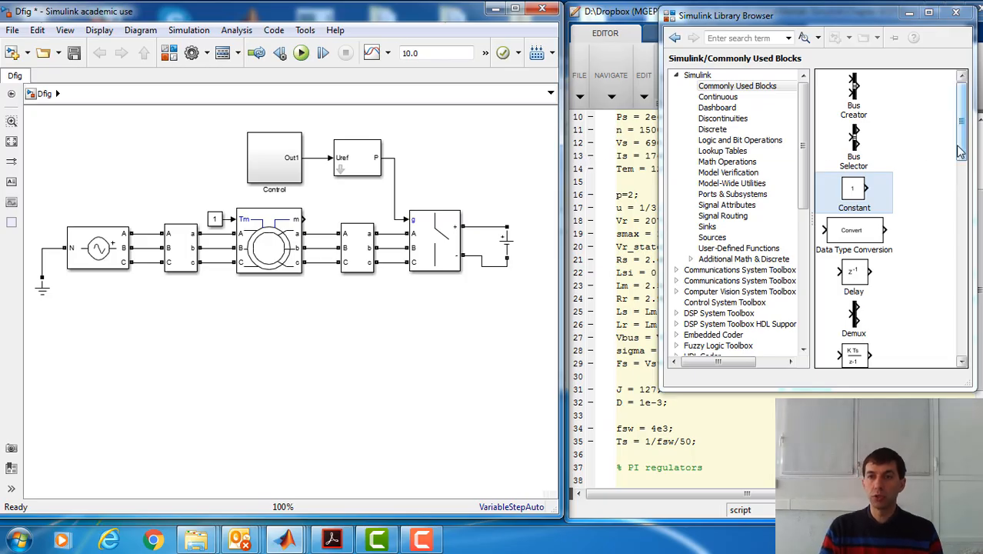
Step: Open the Control subsystem and add an In1 block from the Commonly Used Blocks library below the constant and output port
{"action": "left_click_drag", "start_coordinate": [961, 153], "coordinate": [965, 226]}
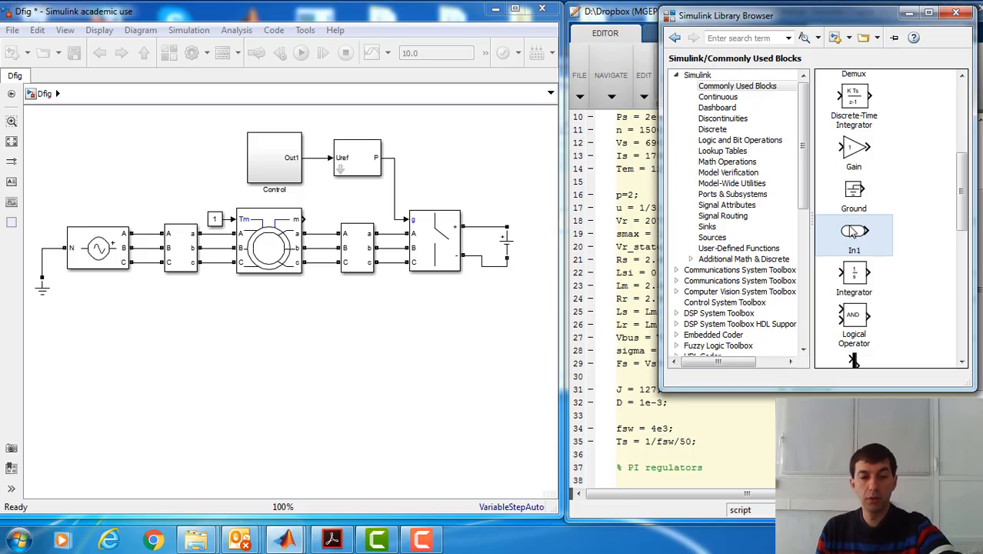
{"action": "left_click", "coordinate": [271, 170]}
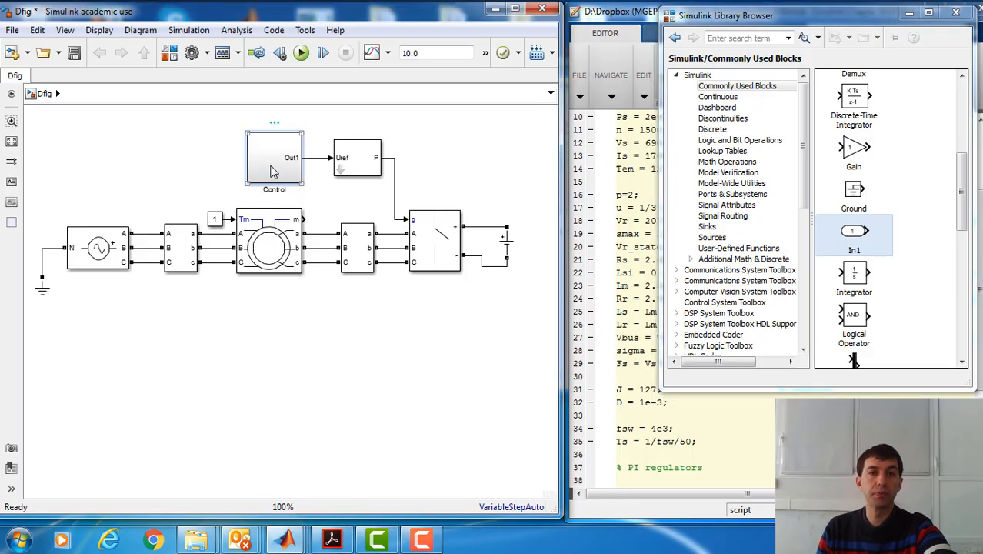
{"action": "double_click", "coordinate": [271, 170]}
{"action": "key", "text": "ctrl+v"}
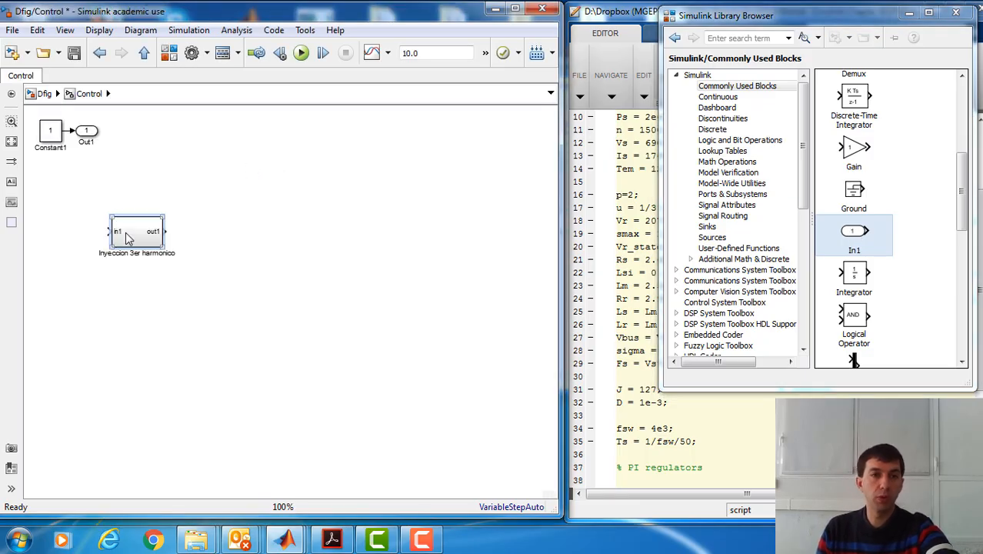
{"action": "key", "text": "Delete"}
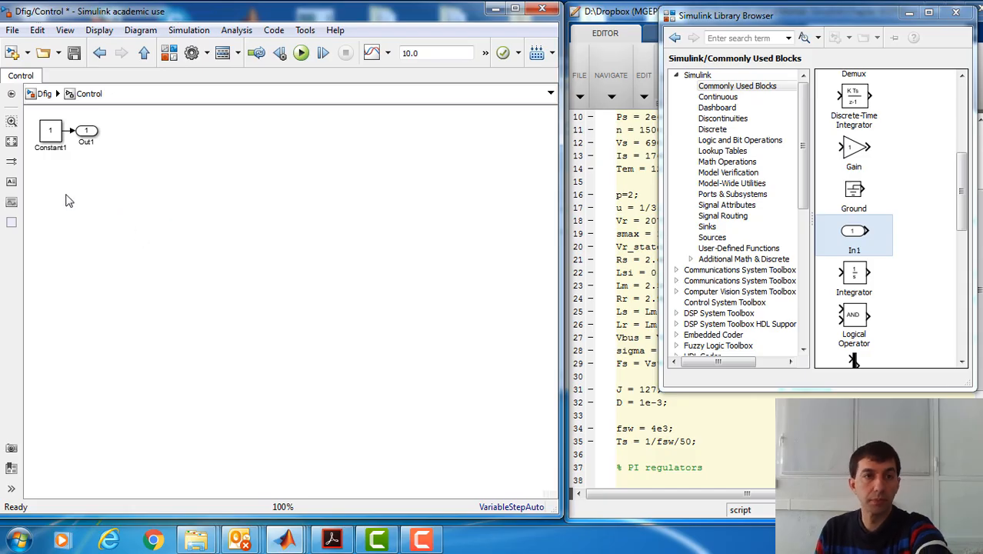
{"action": "left_click", "coordinate": [846, 232]}
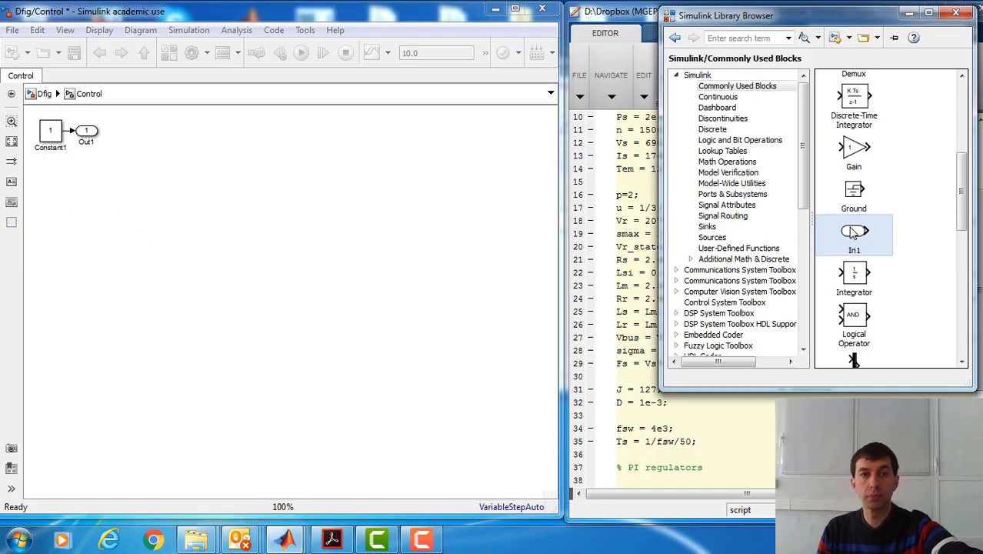
{"action": "left_click_drag", "start_coordinate": [852, 234], "coordinate": [145, 205]}
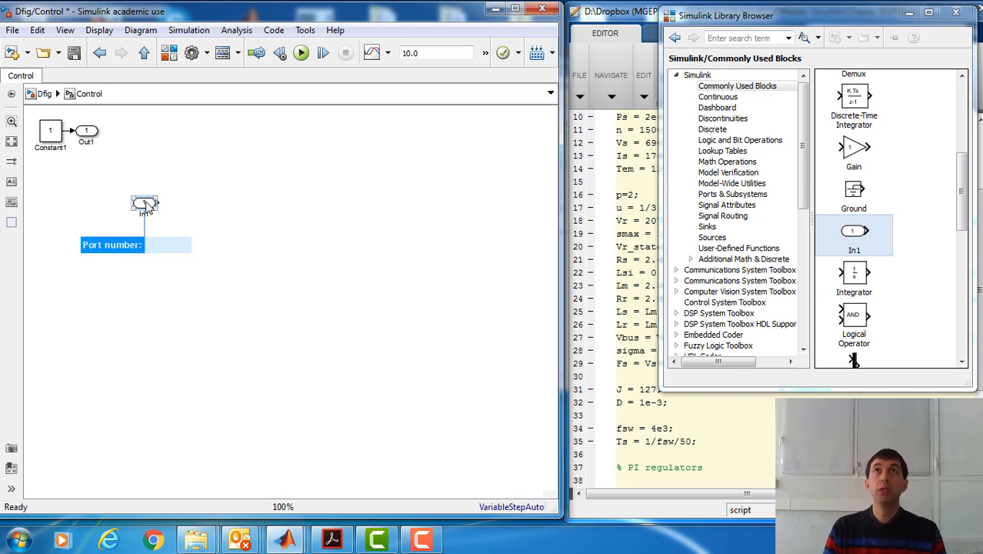
Step: Copy In1 as a second input port of Control, and straighten the subsystem's output wire in the top-level model
{"action": "double_click", "coordinate": [145, 214]}
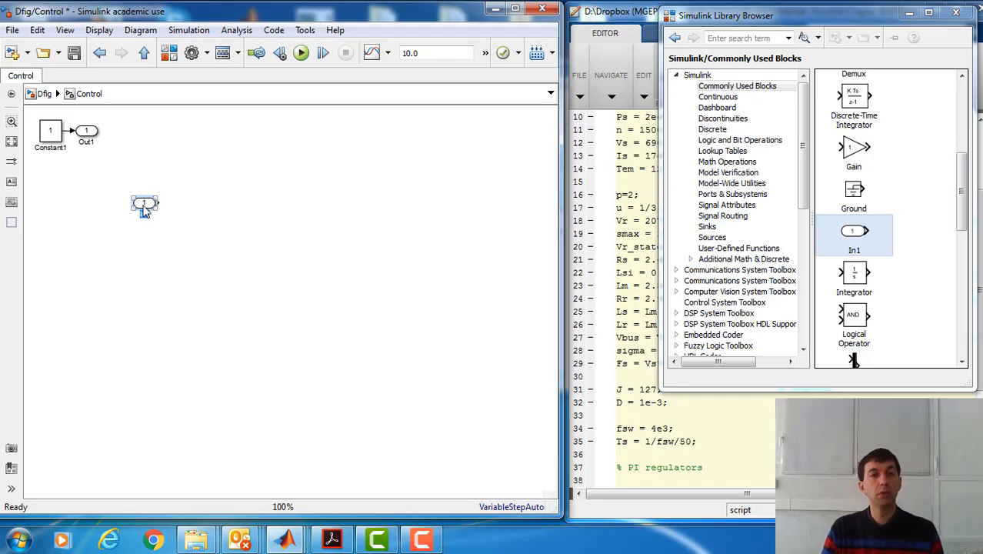
{"action": "right_click", "coordinate": [99, 240]}
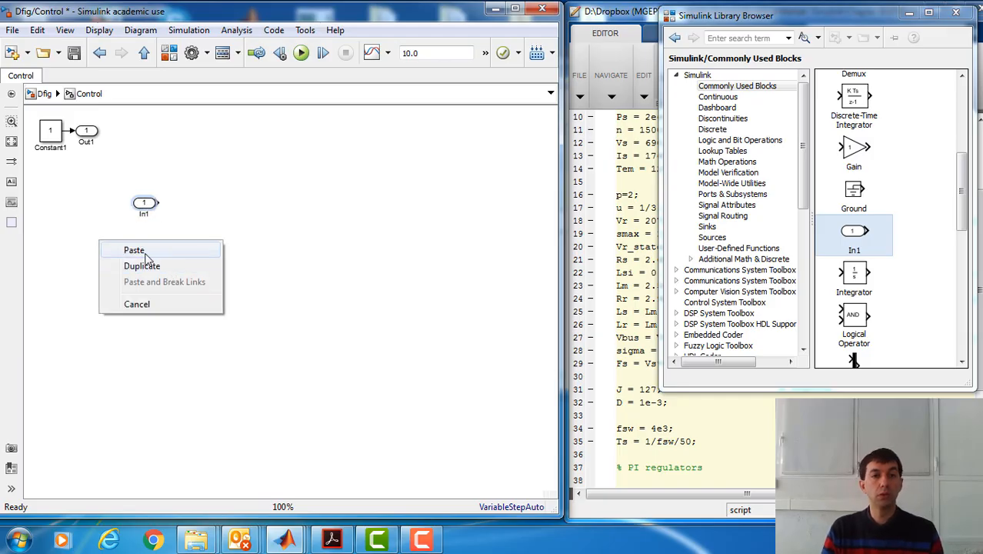
{"action": "left_click", "coordinate": [144, 253]}
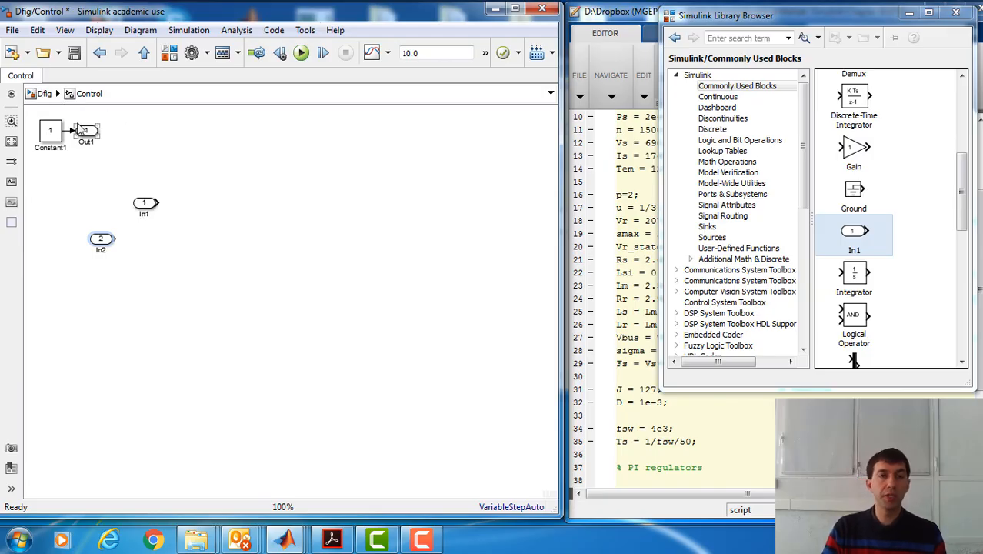
{"action": "left_click", "coordinate": [44, 94]}
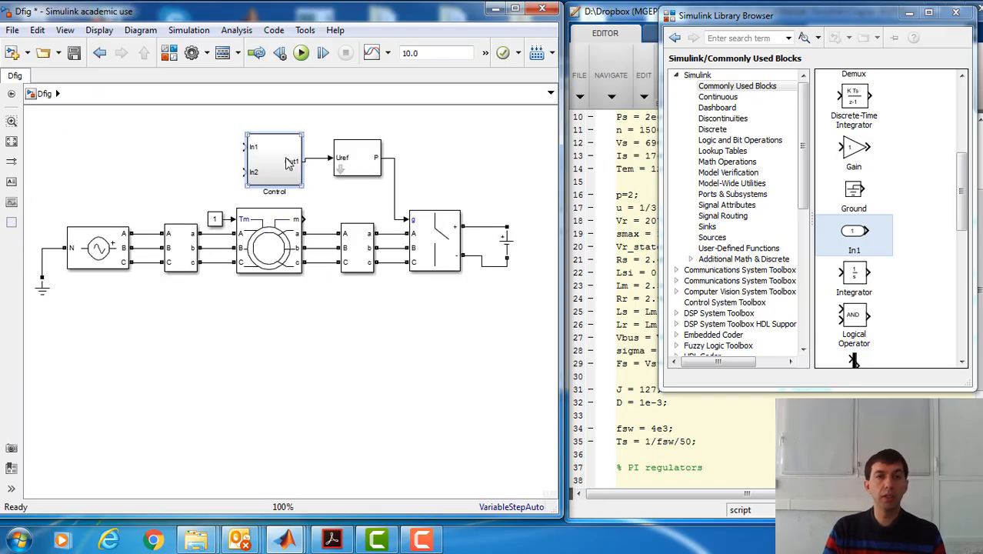
{"action": "left_click_drag", "start_coordinate": [288, 164], "coordinate": [285, 160]}
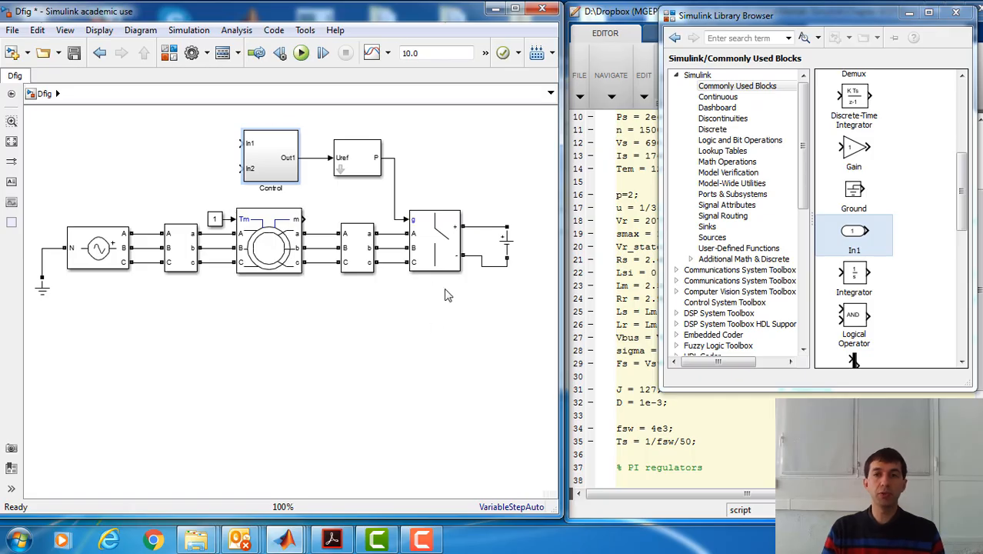
Step: Switch to Acrobat Reader and examine the DFIM control diagrams in Figures 10.13 and 10.15 of ch10.pdf
{"action": "left_click", "coordinate": [332, 538]}
{"action": "scroll", "coordinate": [727, 376], "scroll_direction": "up", "scroll_amount": 2}
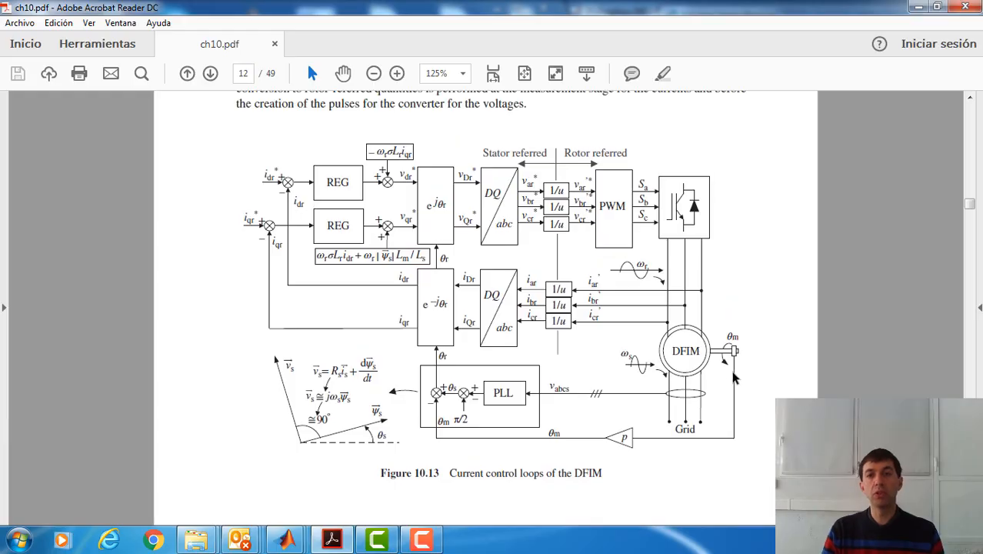
{"action": "scroll", "coordinate": [729, 366], "scroll_direction": "down", "scroll_amount": 1}
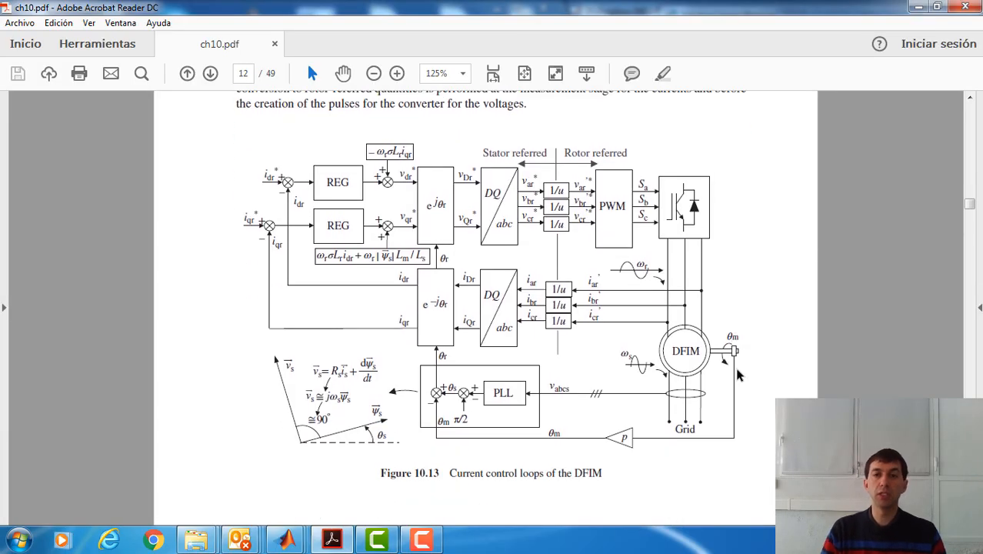
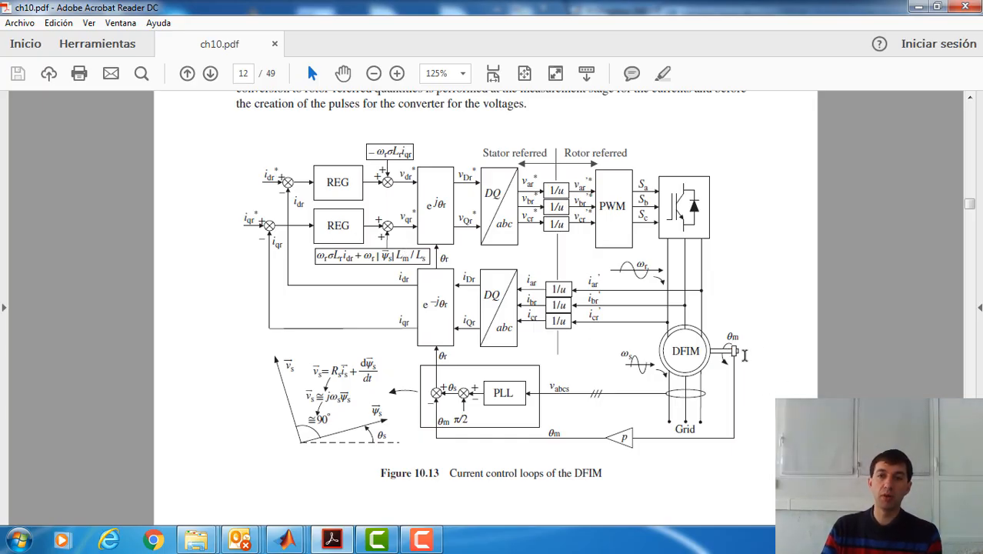
{"action": "scroll", "coordinate": [730, 343], "scroll_direction": "down", "scroll_amount": 15}
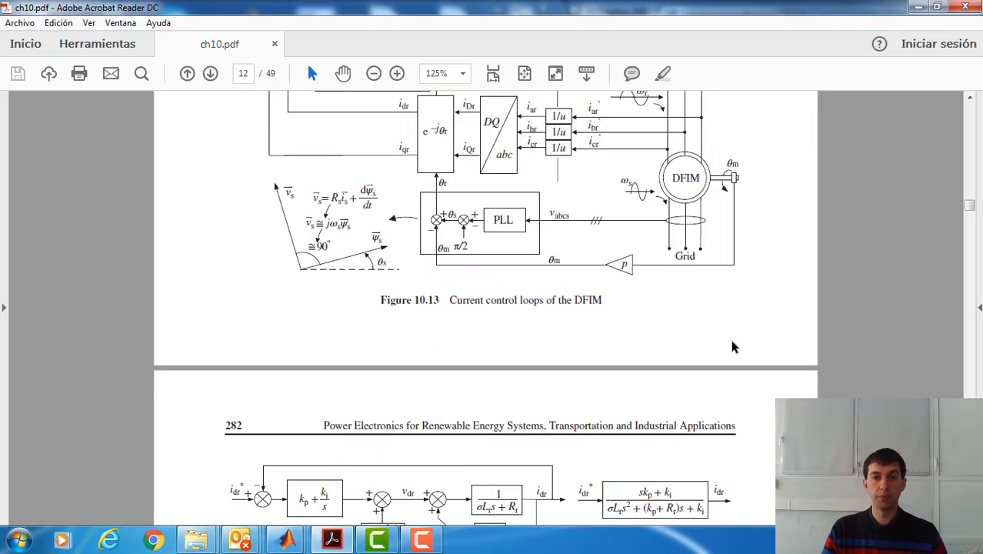
{"action": "scroll", "coordinate": [733, 343], "scroll_direction": "down", "scroll_amount": 10}
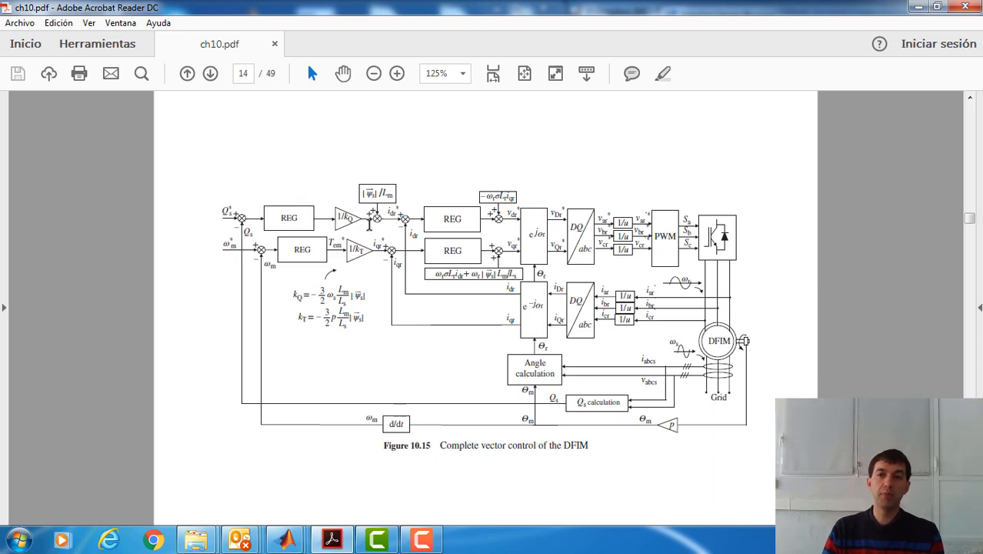
{"action": "scroll", "coordinate": [757, 375], "scroll_direction": "up", "scroll_amount": 20}
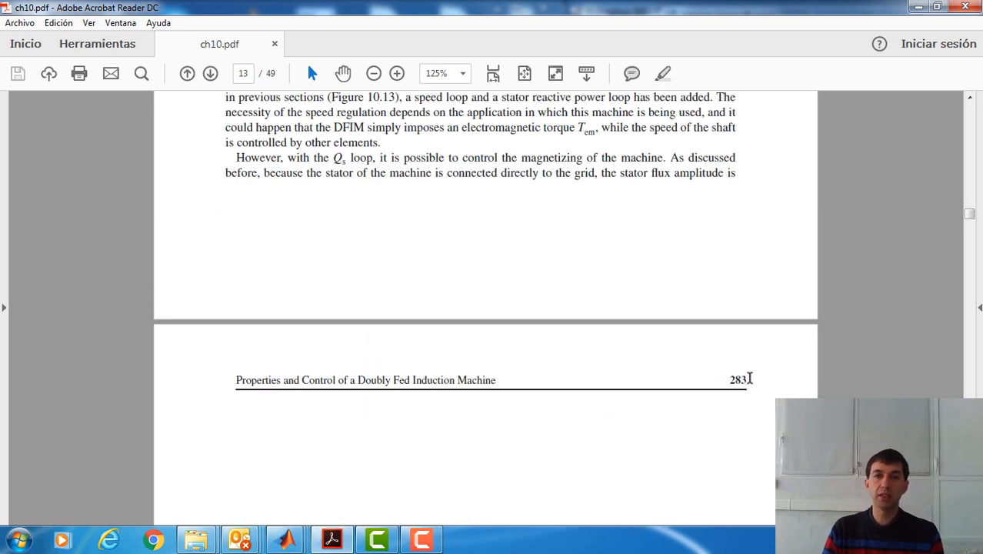
{"action": "scroll", "coordinate": [760, 381], "scroll_direction": "up", "scroll_amount": 5}
{"action": "scroll", "coordinate": [760, 388], "scroll_direction": "down", "scroll_amount": 2}
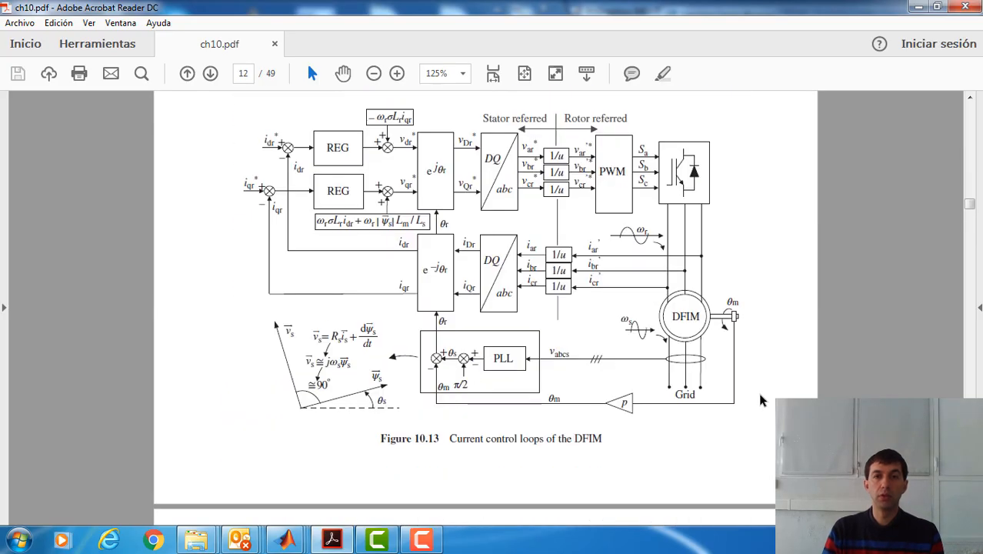
{"action": "scroll", "coordinate": [759, 399], "scroll_direction": "up", "scroll_amount": 1}
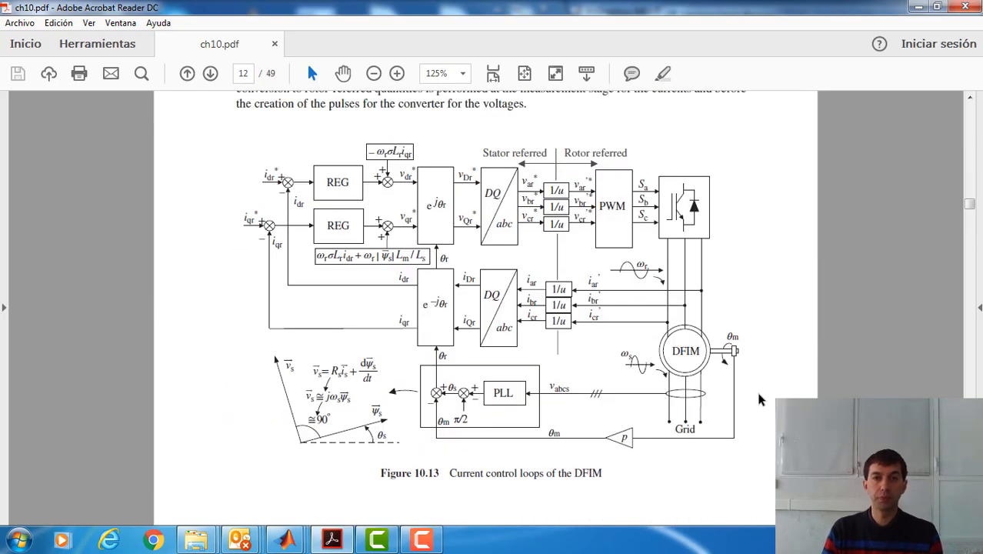
{"action": "left_click", "coordinate": [915, 6]}
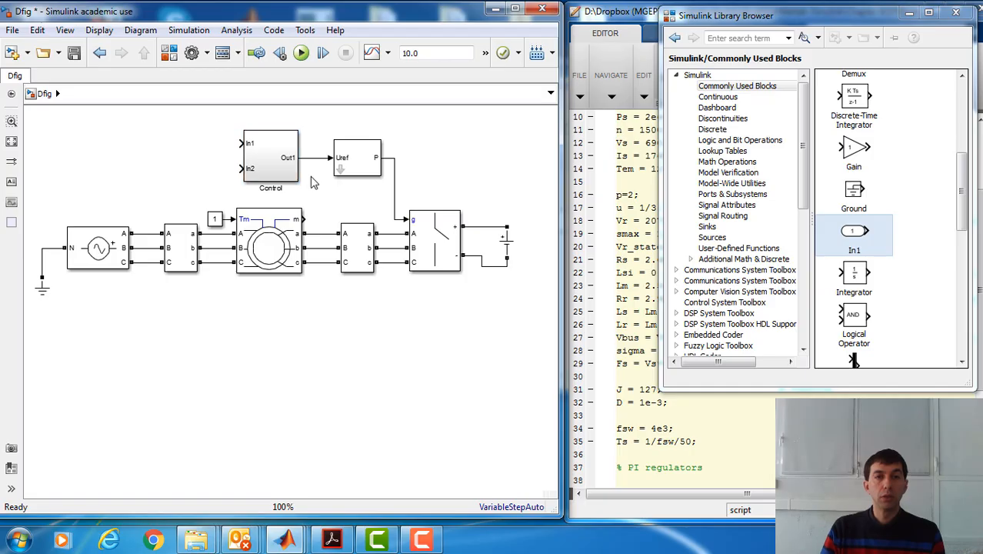
Step: Open the Control subsystem in Simulink, space Out1 further from Constant1 and move both blocks away from the input ports
{"action": "double_click", "coordinate": [273, 160]}
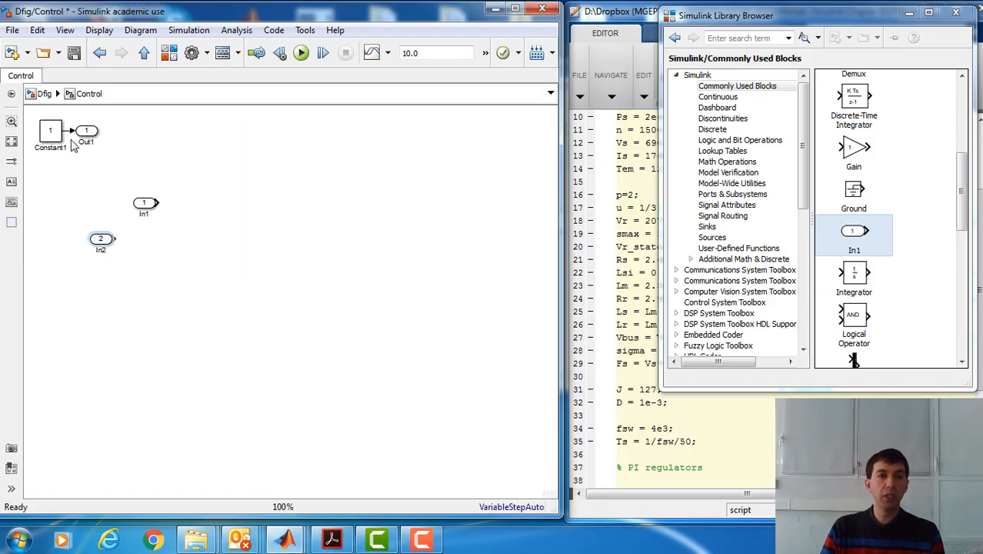
{"action": "left_click_drag", "start_coordinate": [88, 132], "coordinate": [121, 133]}
{"action": "left_click_drag", "start_coordinate": [35, 114], "coordinate": [300, 165]}
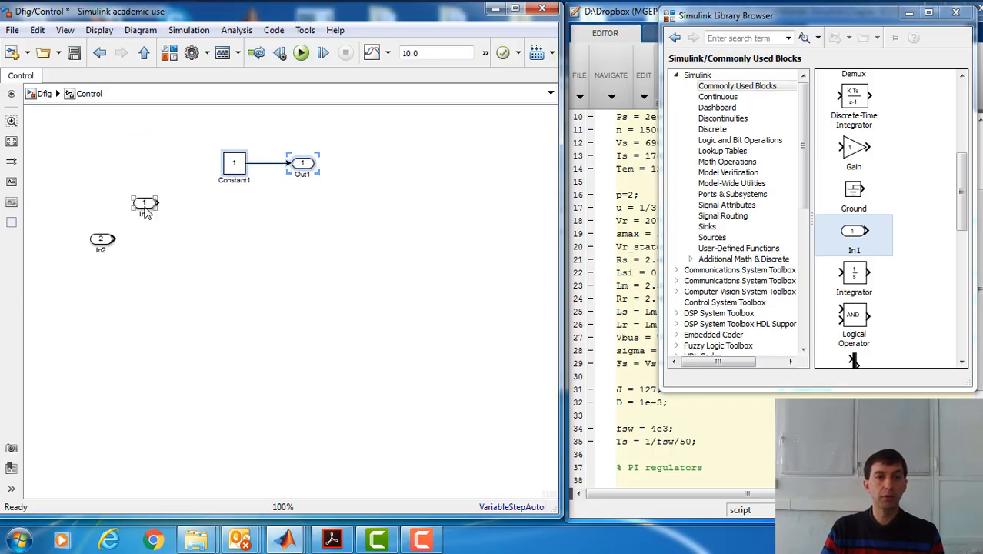
Step: Move input port 1 to the upper-left area of the Control diagram and rename it Speed reference
{"action": "left_click_drag", "start_coordinate": [144, 204], "coordinate": [75, 151]}
{"action": "scroll", "coordinate": [73, 150], "scroll_direction": "up", "scroll_amount": 2}
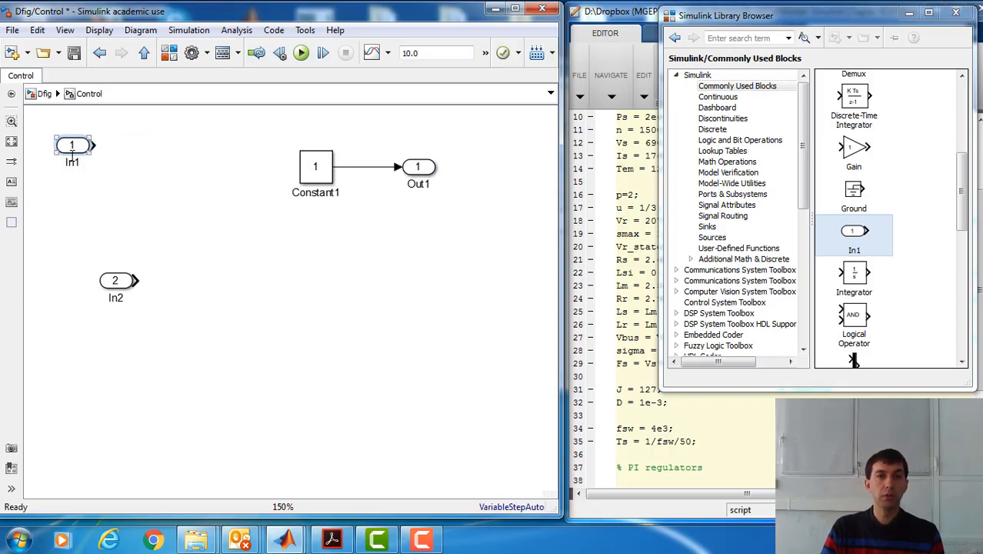
{"action": "double_click", "coordinate": [73, 163]}
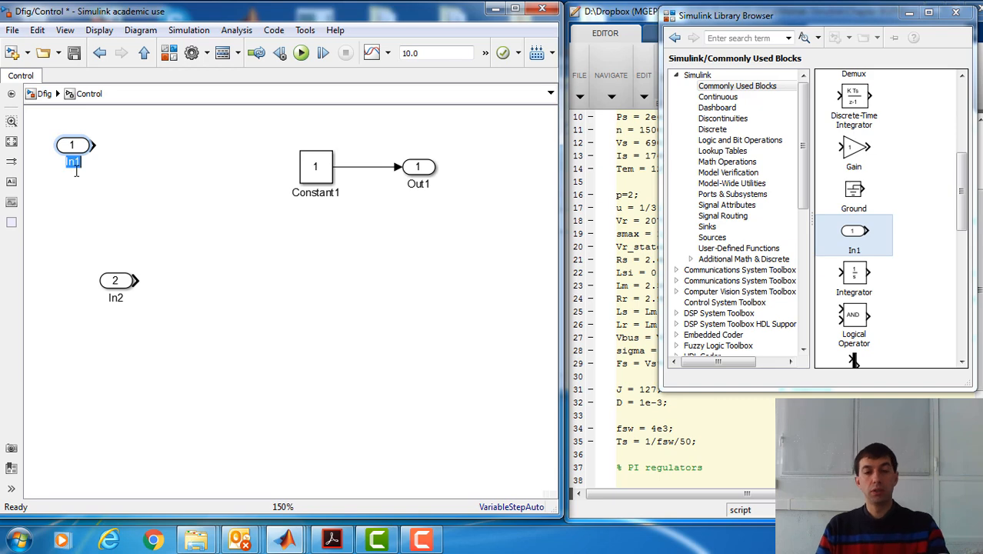
{"action": "type", "text": "S"}
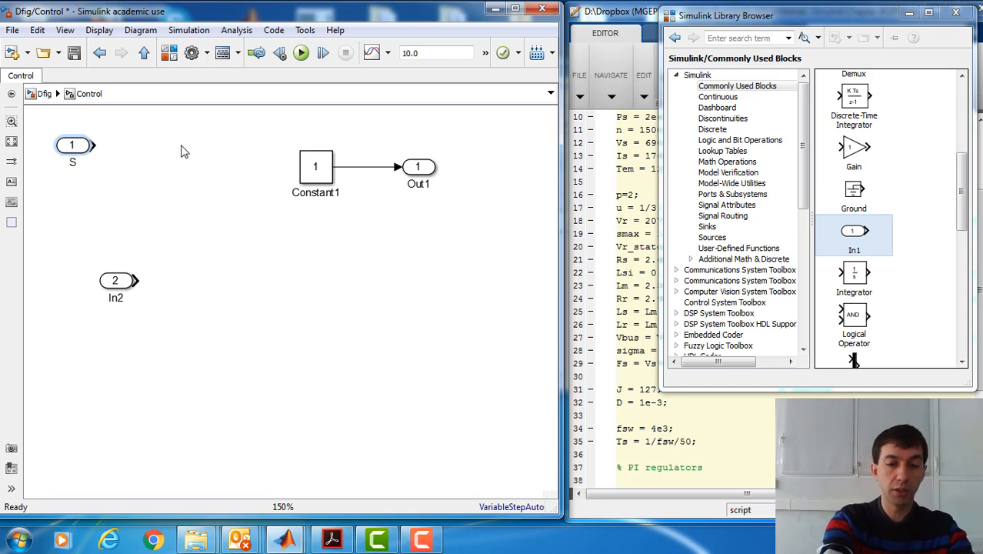
{"action": "type", "text": "peed reference"}
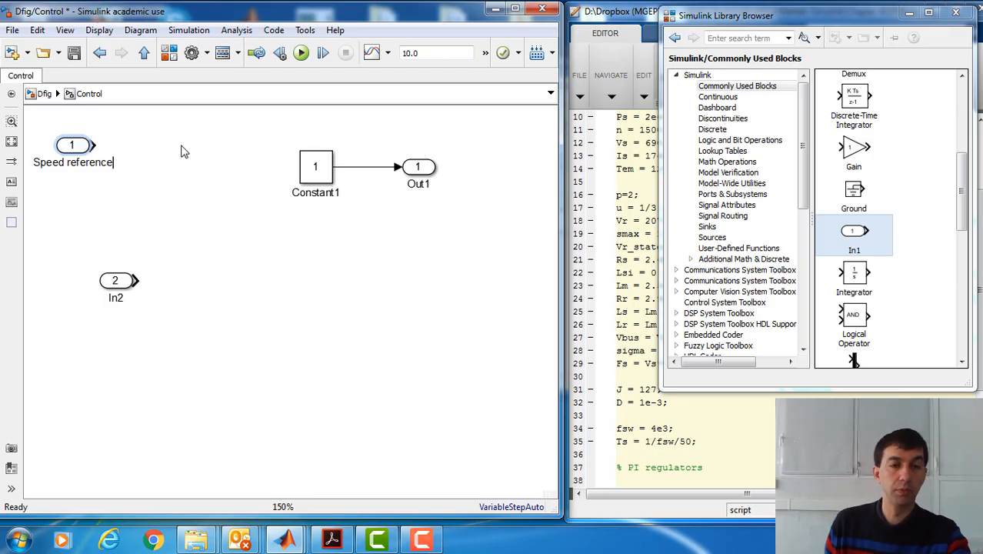
Step: Place input port 2 directly below Speed reference and rename it id_reference
{"action": "left_click_drag", "start_coordinate": [120, 280], "coordinate": [80, 191]}
{"action": "double_click", "coordinate": [74, 206]}
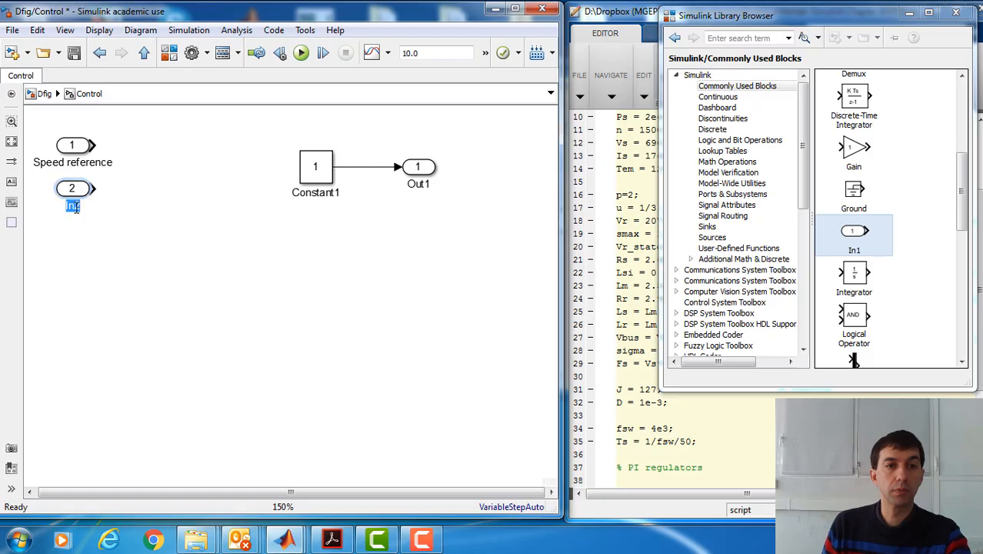
{"action": "type", "text": "id_"}
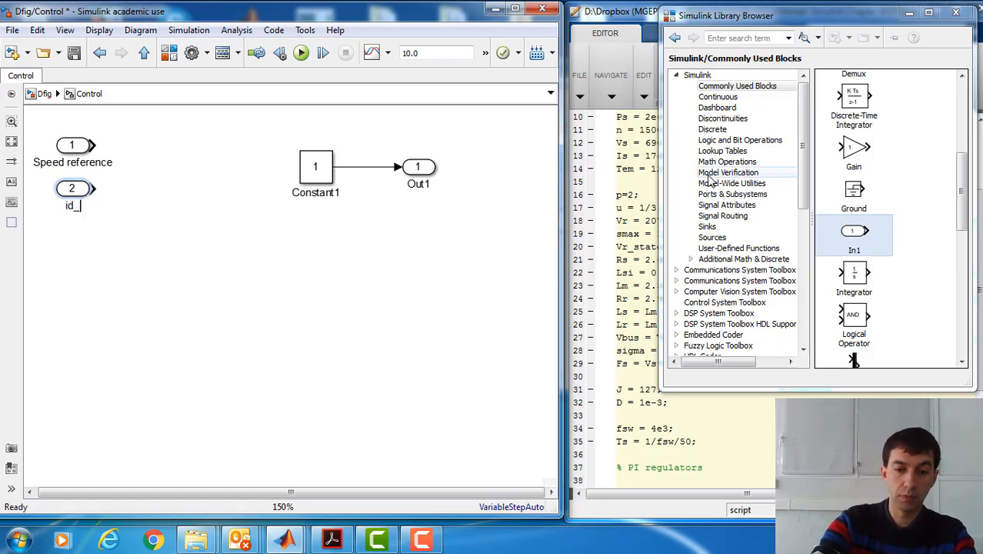
{"action": "type", "text": "refr"}
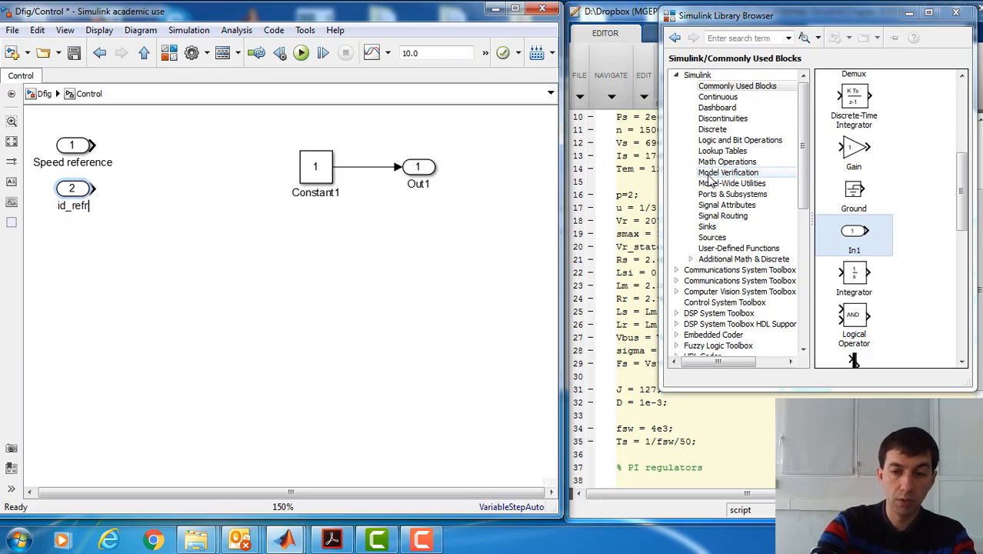
{"action": "key", "text": "BackSpace"}
{"action": "type", "text": "erence"}
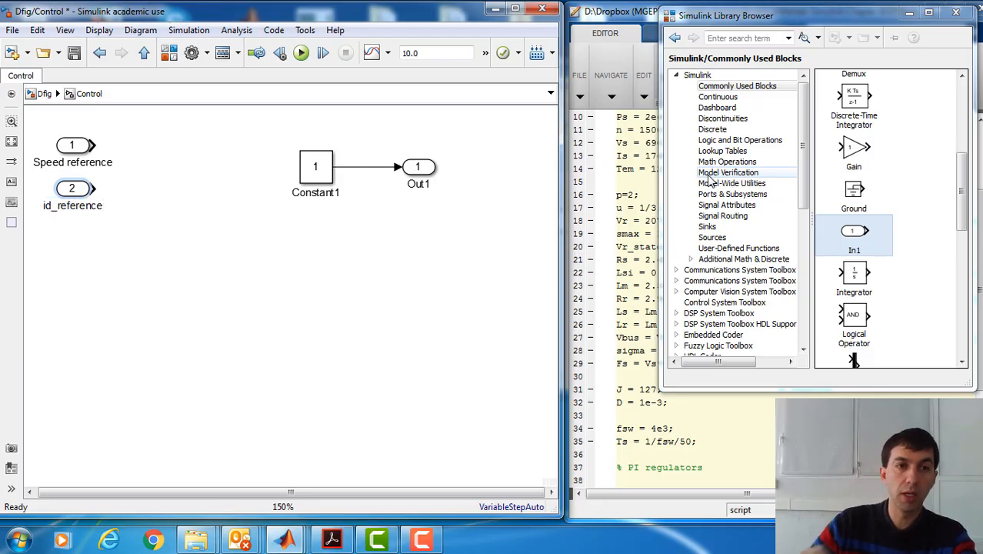
{"action": "left_click", "coordinate": [230, 248]}
Step: Copy the id_reference port below itself and name the new input port Ir
{"action": "left_click", "coordinate": [79, 192]}
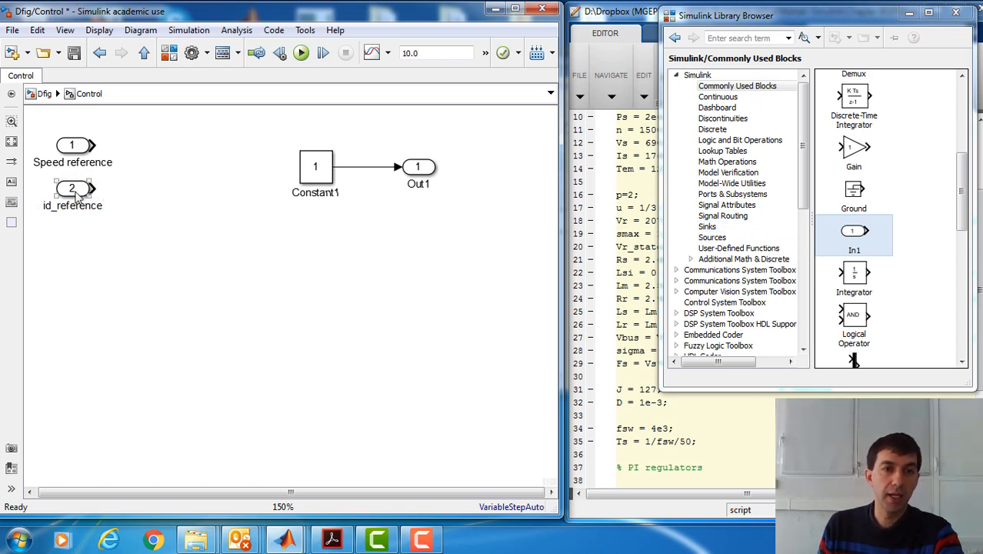
{"action": "left_click_drag", "start_coordinate": [76, 192], "coordinate": [86, 267]}
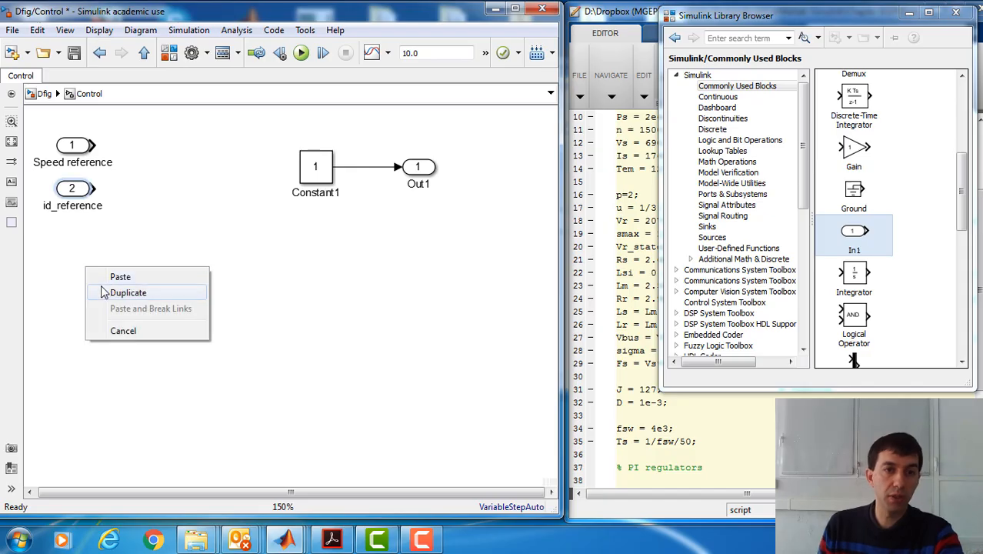
{"action": "left_click", "coordinate": [117, 276]}
{"action": "double_click", "coordinate": [85, 283]}
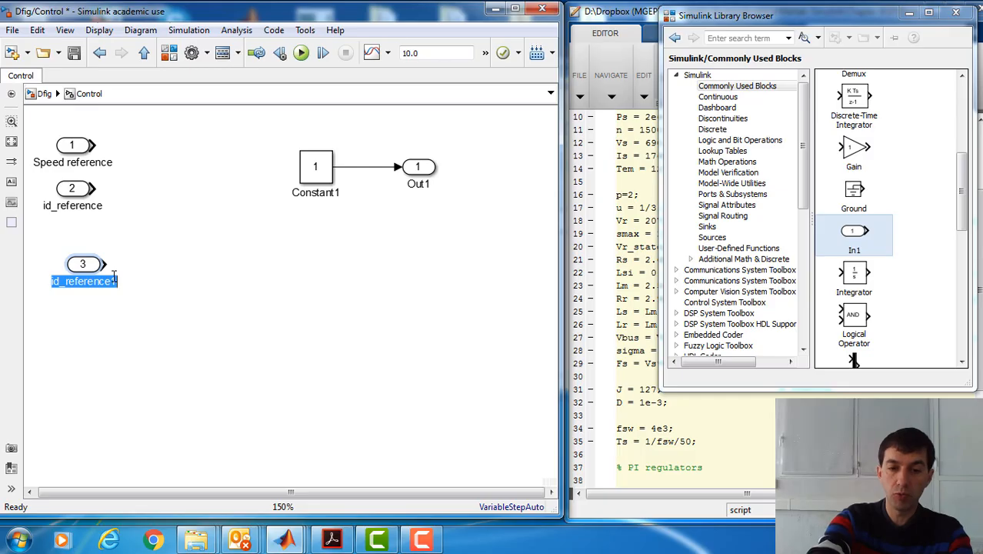
{"action": "key", "text": "BackSpace"}
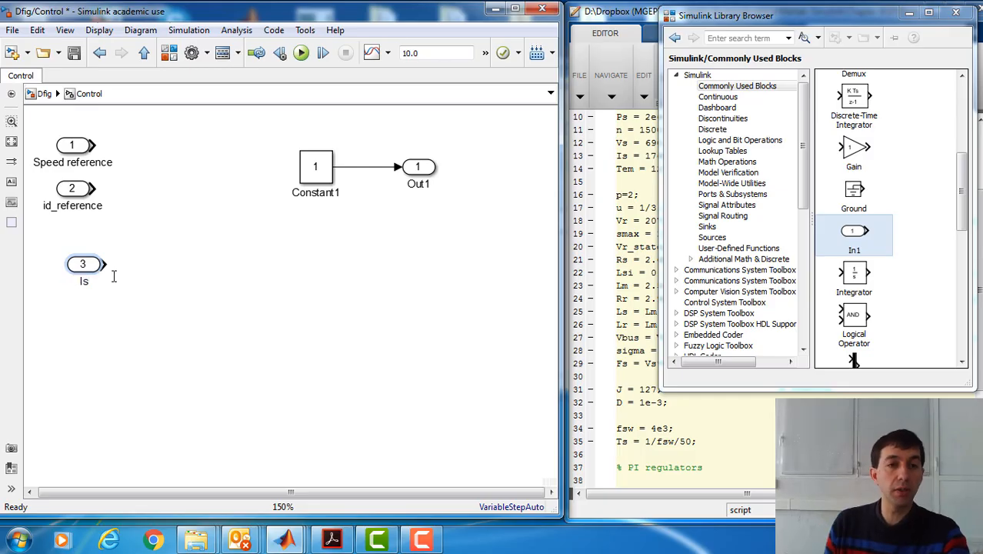
{"action": "left_click", "coordinate": [105, 268]}
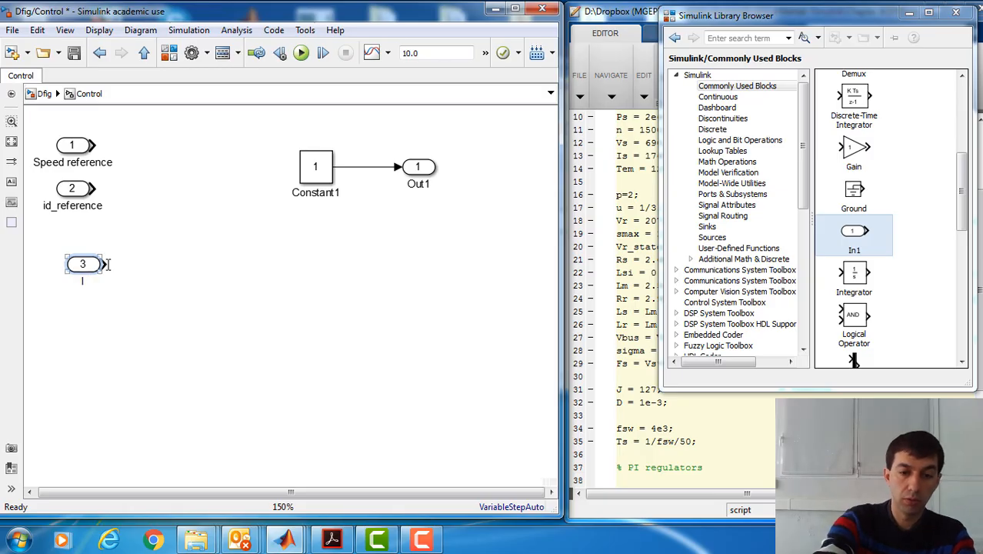
{"action": "left_click", "coordinate": [93, 384]}
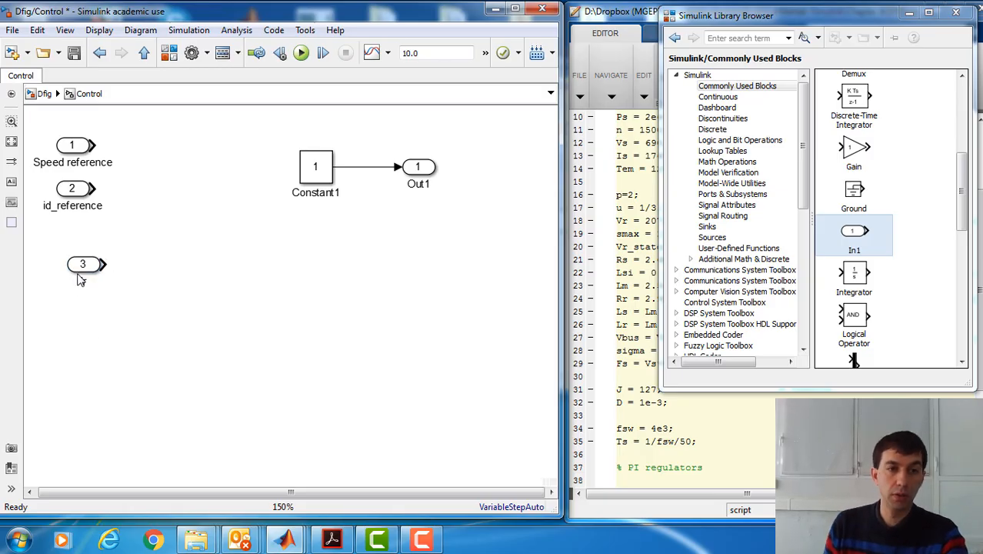
Step: Copy the Ir port directly below itself and name the new input port Vs
{"action": "left_click_drag", "start_coordinate": [89, 268], "coordinate": [86, 307]}
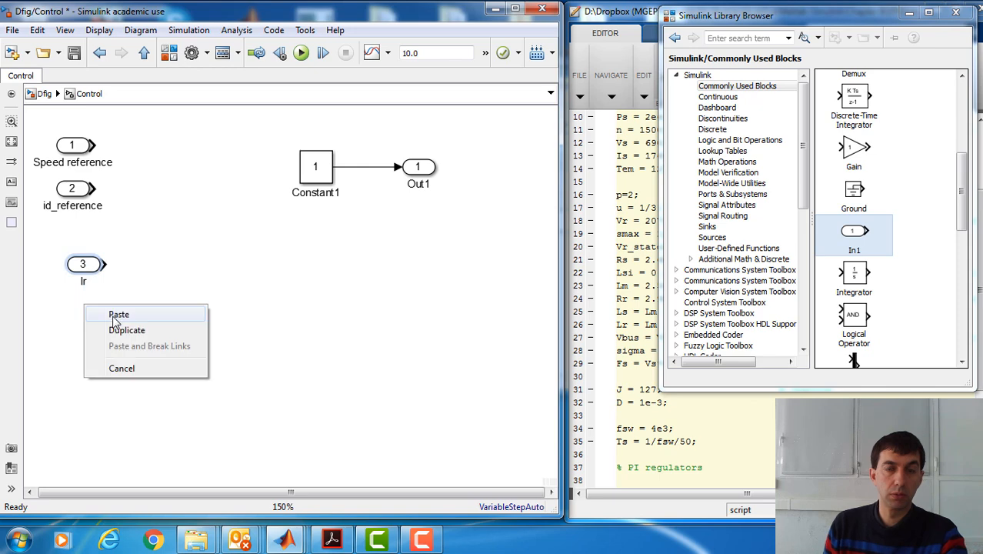
{"action": "left_click", "coordinate": [115, 330]}
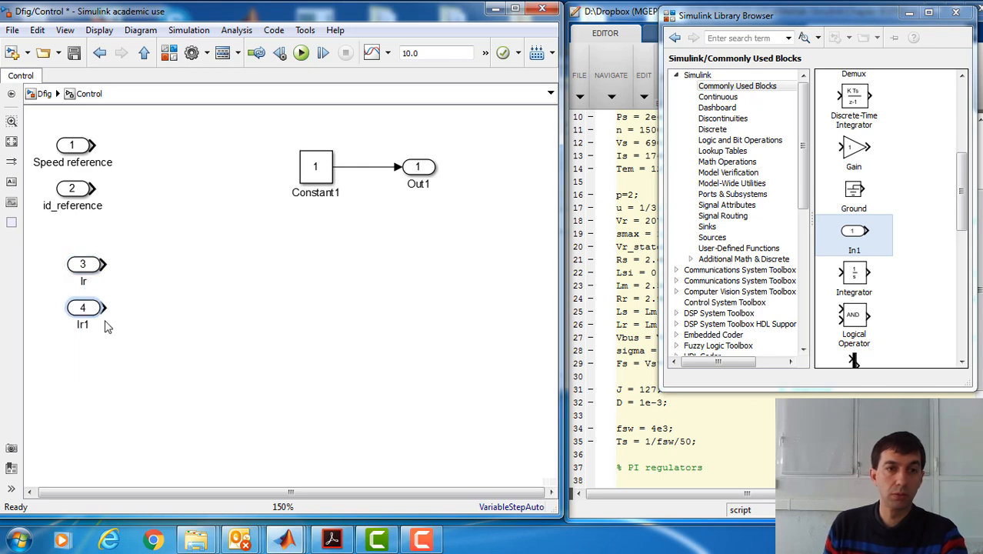
{"action": "double_click", "coordinate": [83, 324]}
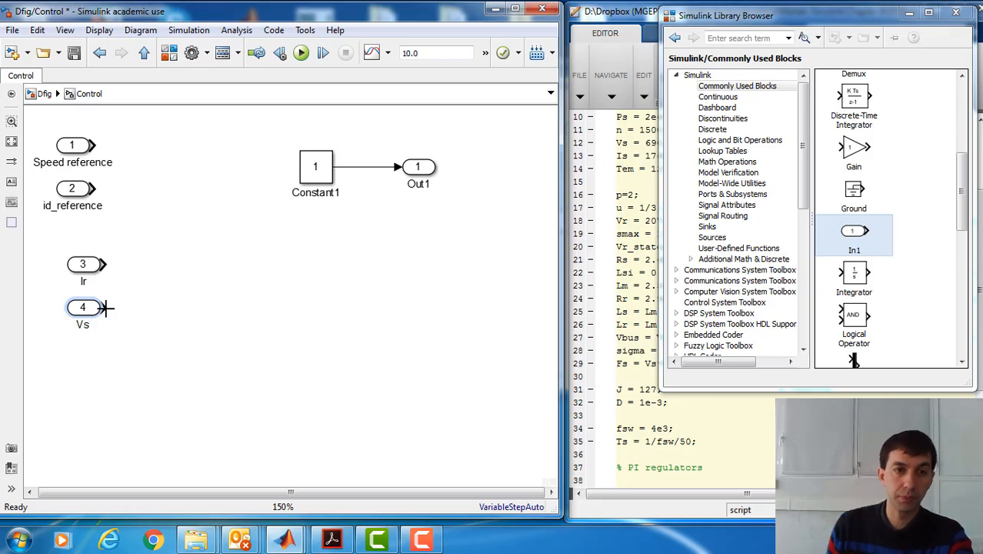
{"action": "left_click", "coordinate": [151, 311]}
Step: Consult the DFIM current control loops in Figure 10.13 of ch10.pdf in Acrobat Reader and return to the Control diagram
{"action": "left_click", "coordinate": [332, 540]}
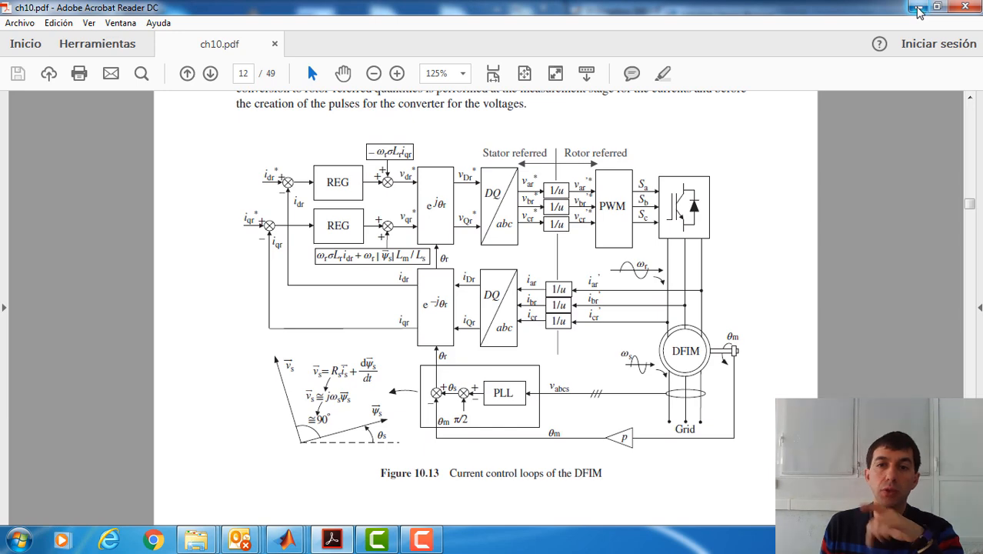
{"action": "left_click", "coordinate": [917, 7]}
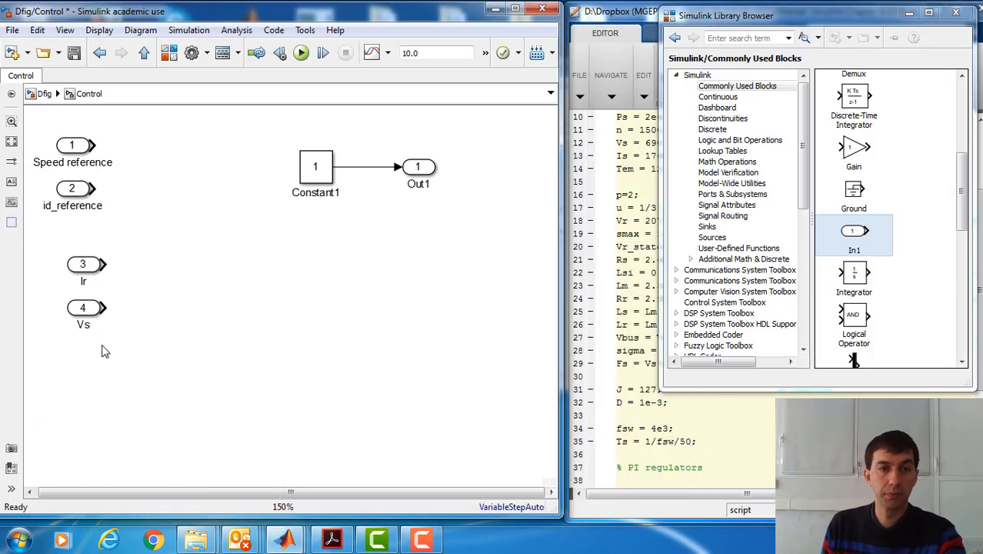
Step: Copy the Vs port directly below itself and name the new input port tita
{"action": "left_click_drag", "start_coordinate": [86, 307], "coordinate": [86, 367]}
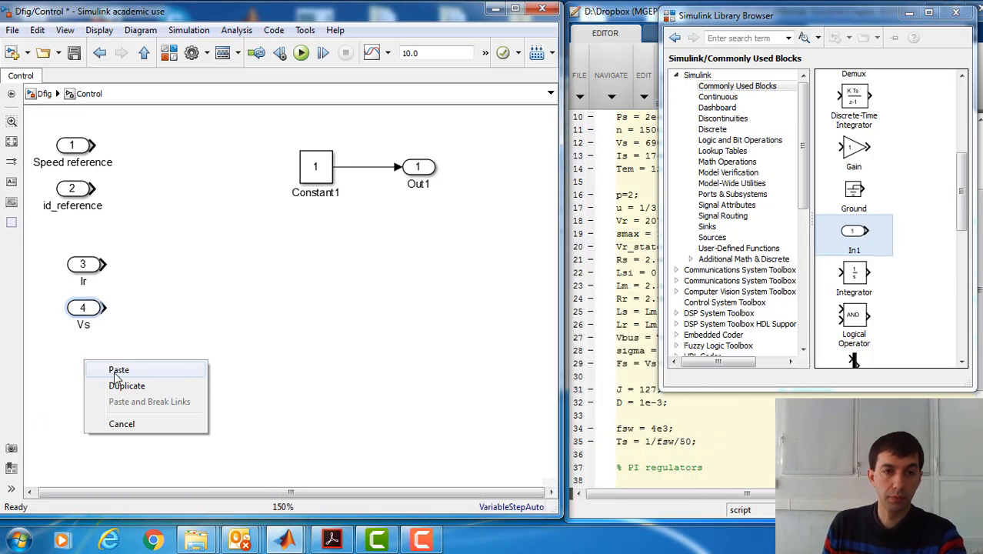
{"action": "left_click", "coordinate": [116, 372]}
{"action": "double_click", "coordinate": [88, 378]}
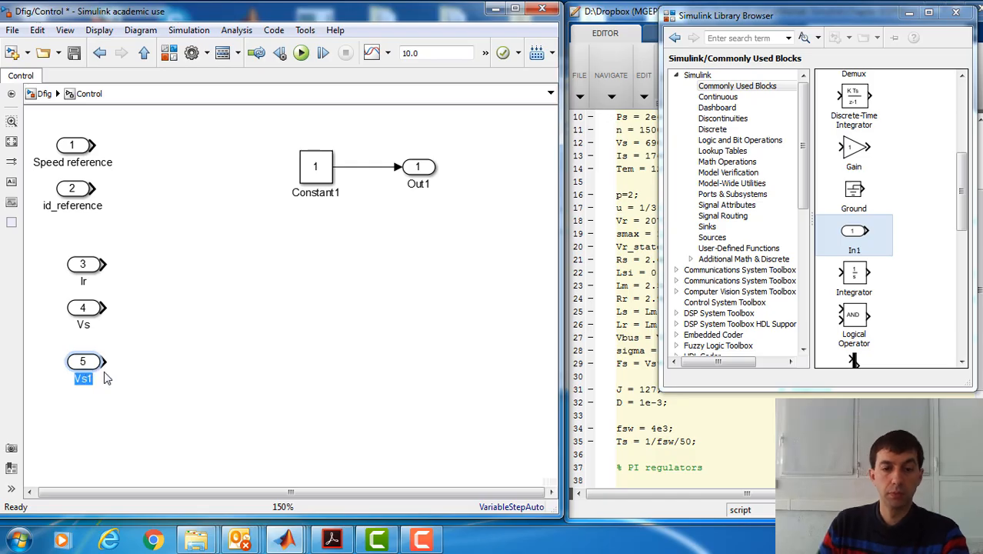
{"action": "type", "text": "tita"}
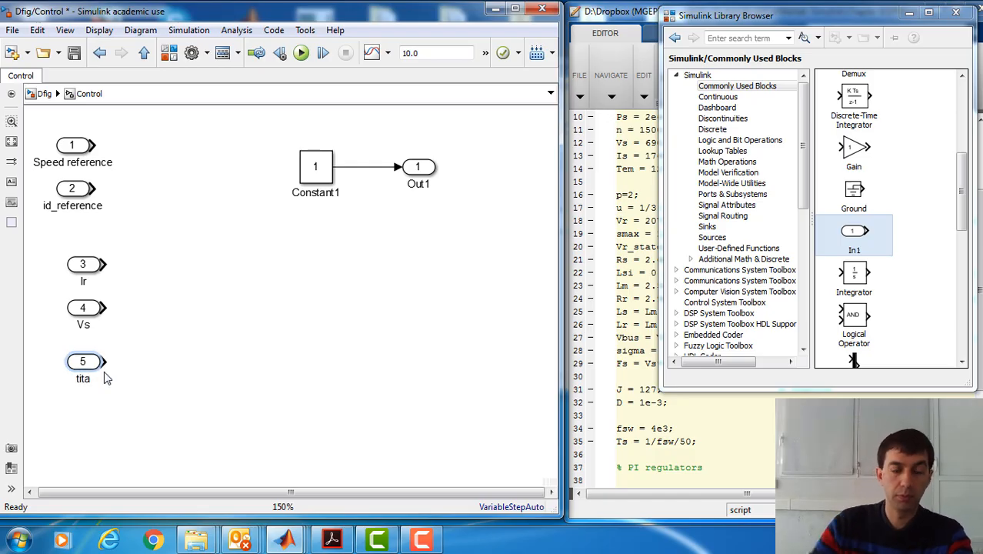
Step: Copy the tita port directly below itself and name the new input port speed
{"action": "left_click", "coordinate": [90, 366]}
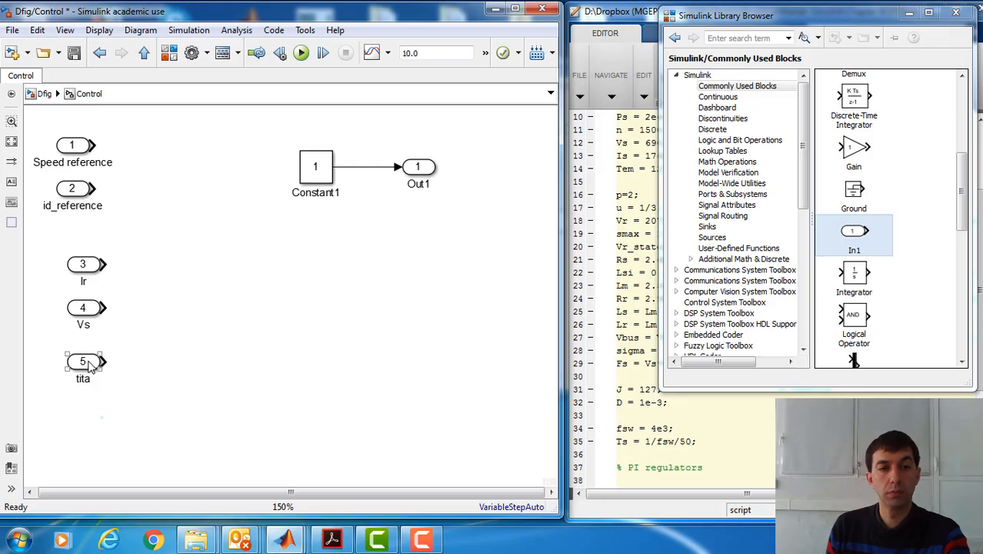
{"action": "left_click_drag", "start_coordinate": [89, 361], "coordinate": [90, 412]}
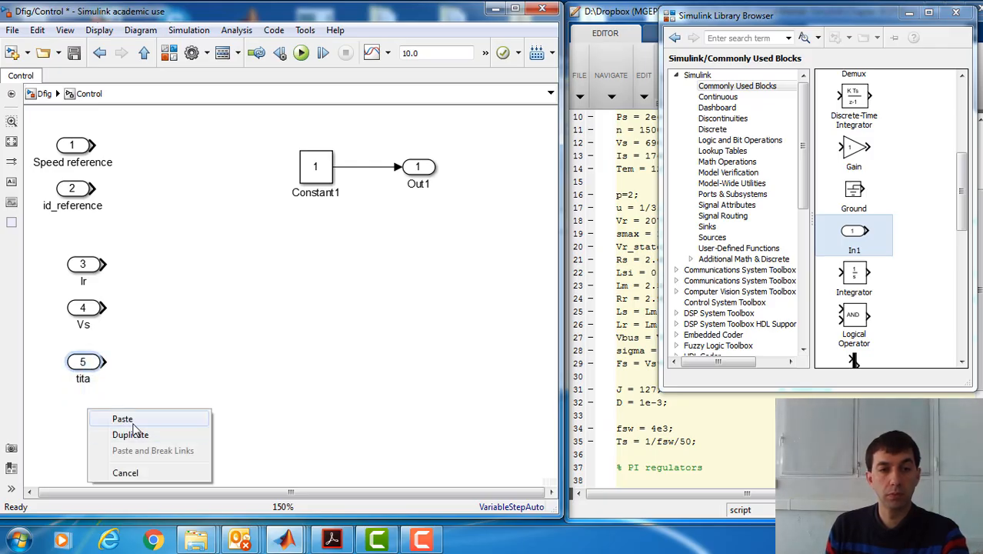
{"action": "left_click", "coordinate": [132, 421]}
{"action": "double_click", "coordinate": [83, 427]}
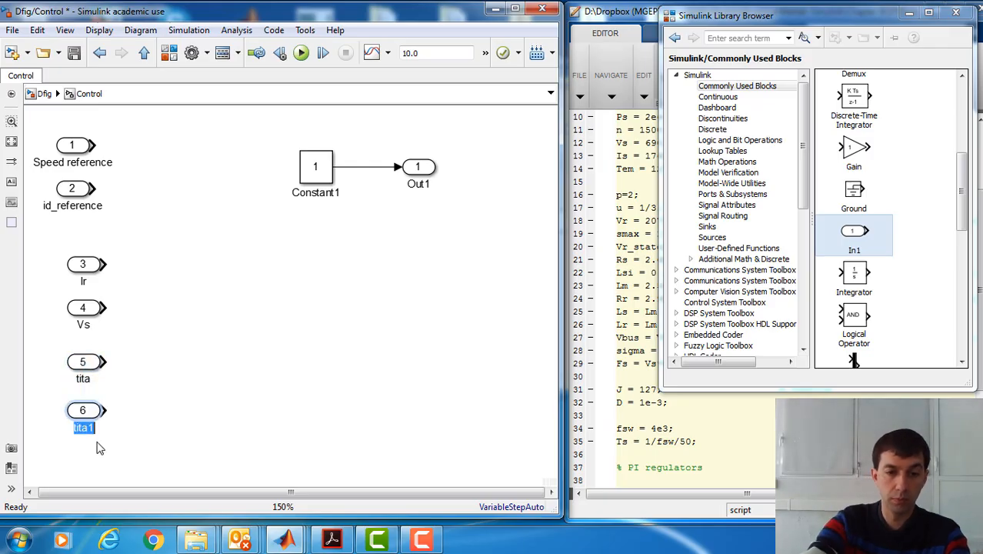
{"action": "type", "text": "speed"}
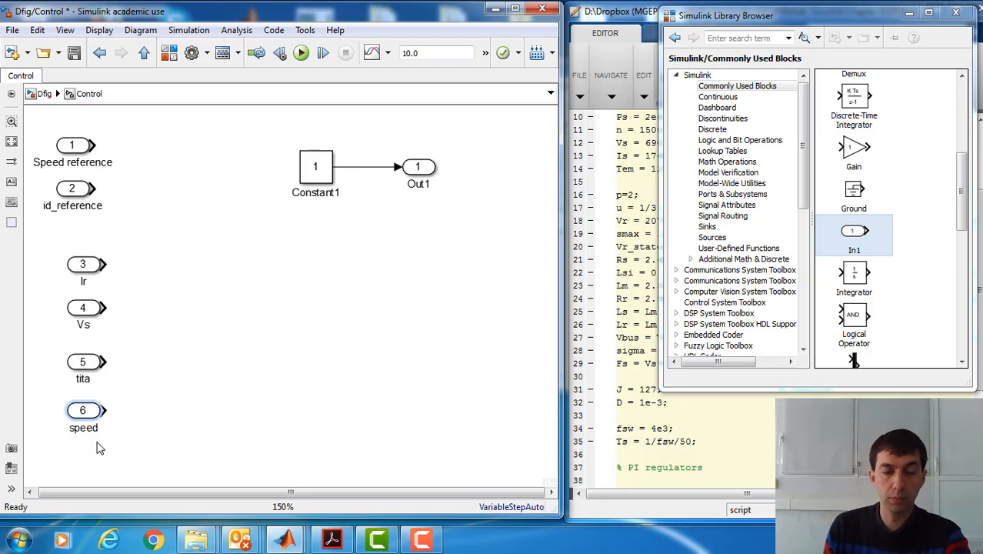
{"action": "left_click", "coordinate": [278, 366]}
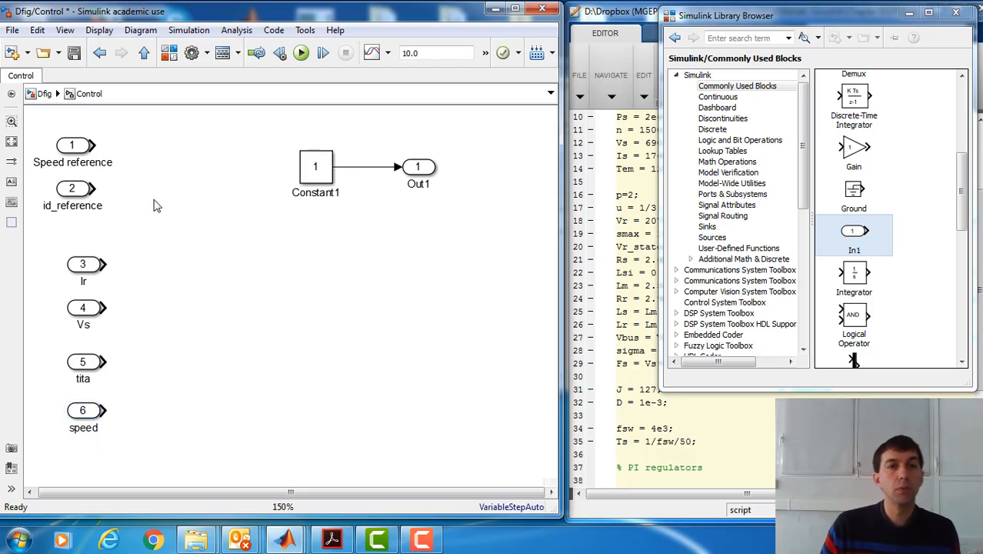
Step: Return to the top-level Dfig diagram, enlarge the Control block to space out its input ports, and align the Uref block with its output
{"action": "left_click", "coordinate": [44, 93]}
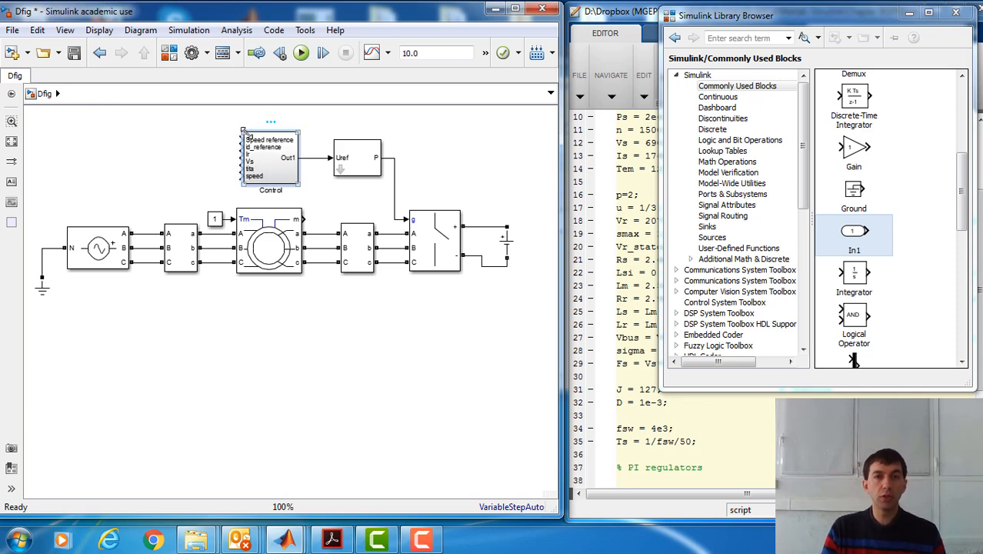
{"action": "scroll", "coordinate": [243, 135], "scroll_direction": "up", "scroll_amount": 1}
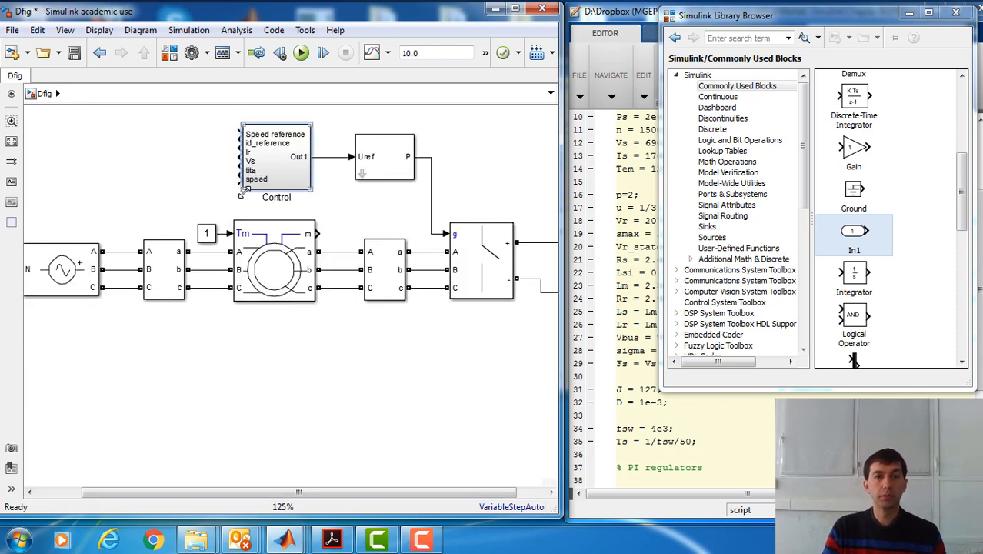
{"action": "left_click_drag", "start_coordinate": [237, 196], "coordinate": [191, 201]}
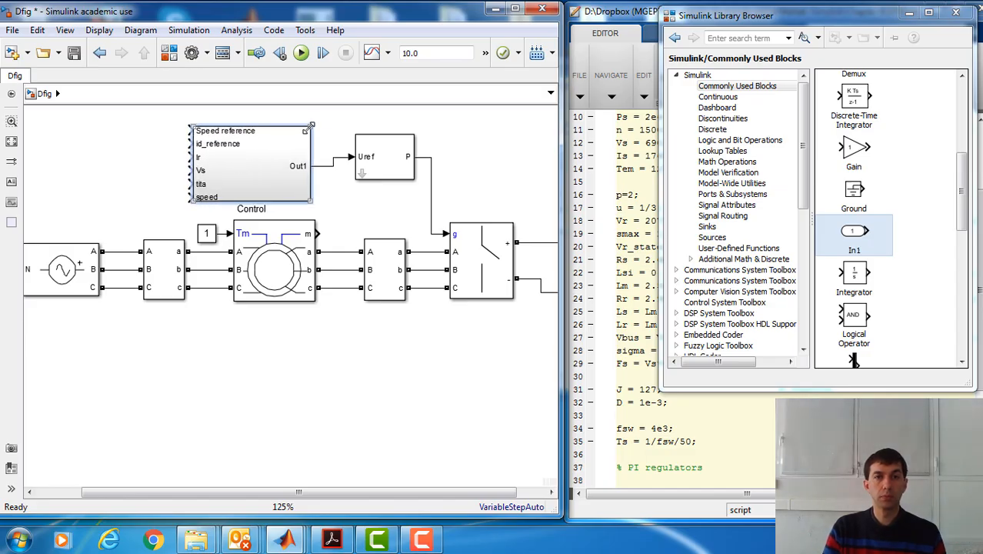
{"action": "mouse_move", "coordinate": [308, 128]}
{"action": "left_mouse_down"}
{"action": "mouse_move", "coordinate": [309, 113]}
{"action": "mouse_move", "coordinate": [309, 138]}
{"action": "left_mouse_up"}
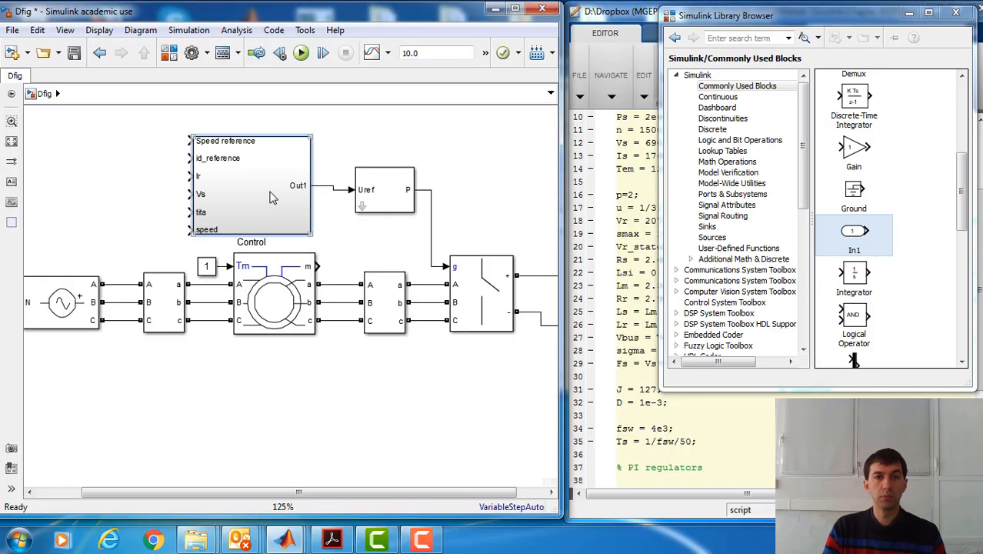
{"action": "left_click_drag", "start_coordinate": [270, 197], "coordinate": [275, 189]}
{"action": "left_click_drag", "start_coordinate": [382, 199], "coordinate": [383, 186]}
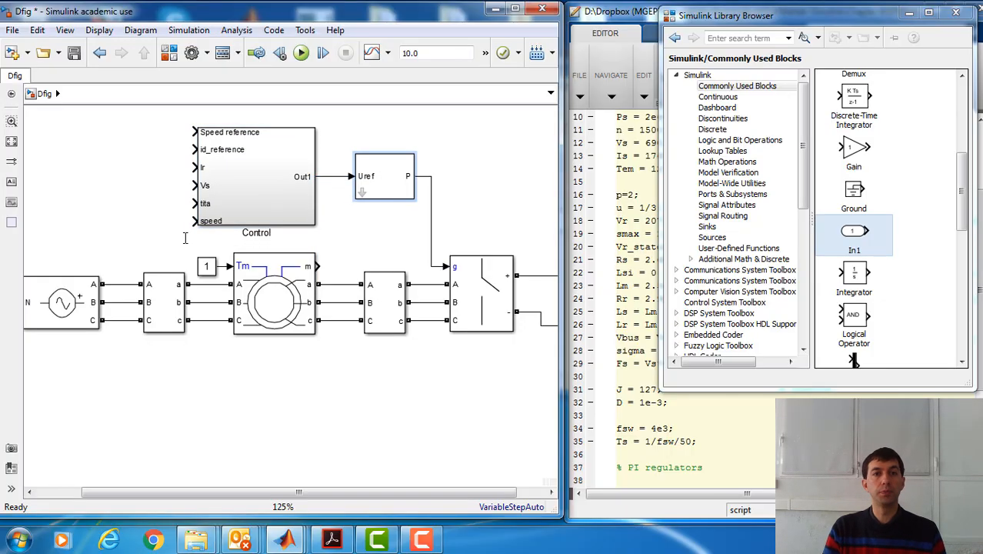
Step: Copy the Constant1 block from inside Control into the top-level Dfig diagram and place it in line with the Speed reference input
{"action": "double_click", "coordinate": [273, 197]}
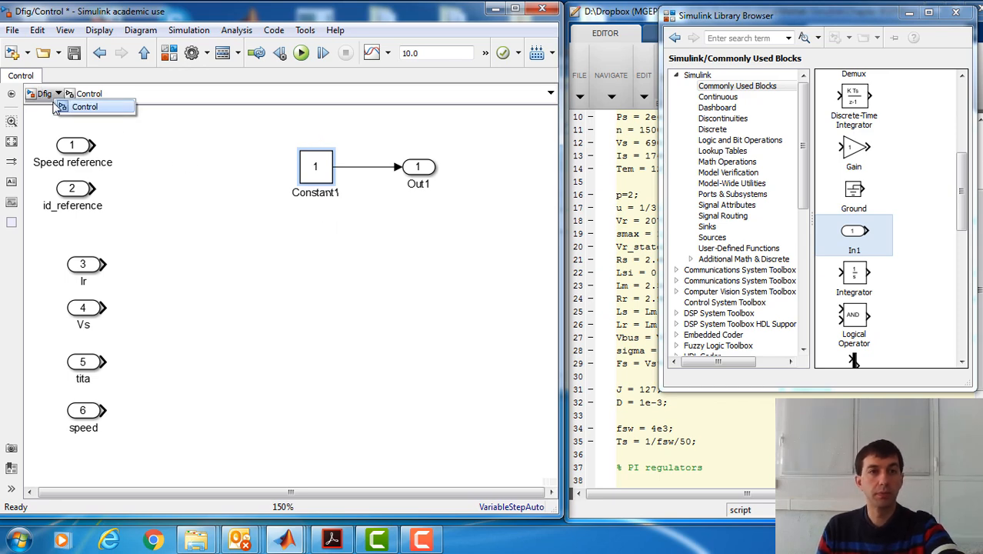
{"action": "left_click", "coordinate": [44, 96]}
{"action": "key", "text": "ctrl+v"}
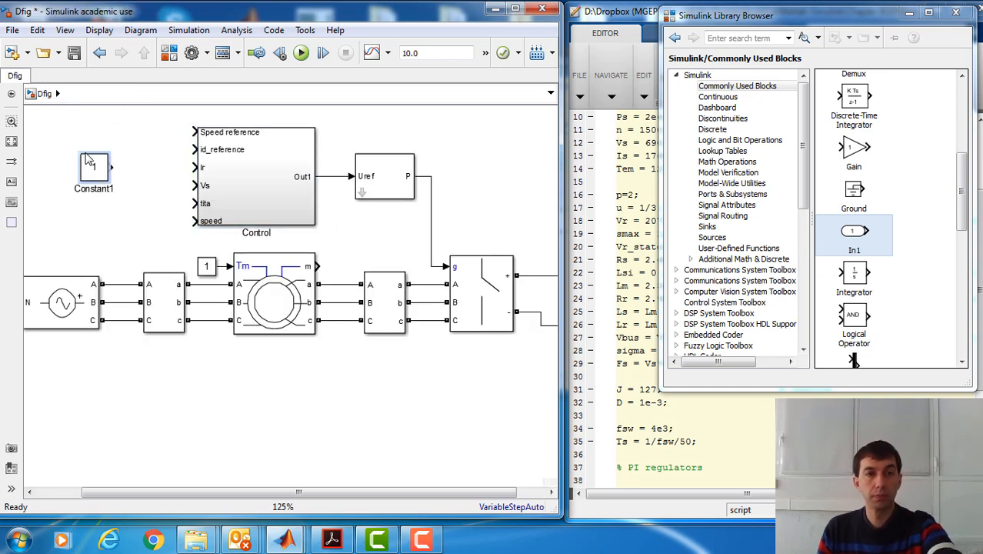
{"action": "left_click_drag", "start_coordinate": [103, 171], "coordinate": [102, 135]}
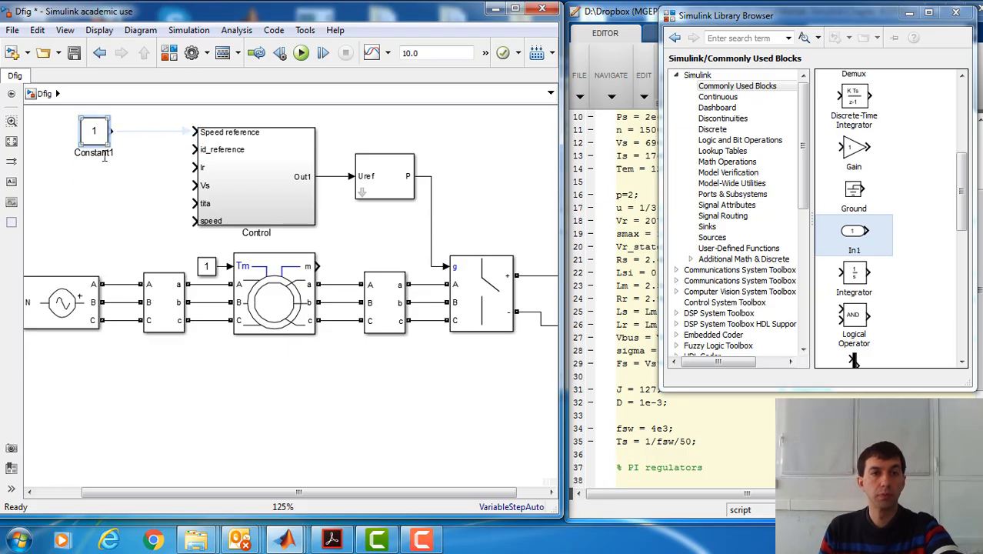
Step: Check the parameters of the copied Constant1 block without changing them, and bring up the block's editing options
{"action": "double_click", "coordinate": [97, 136]}
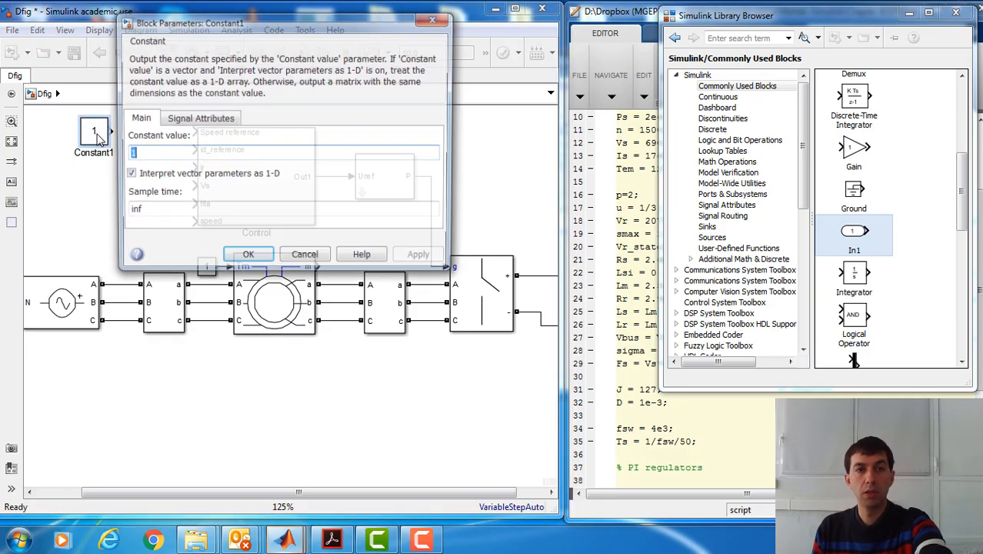
{"action": "key", "text": "Return"}
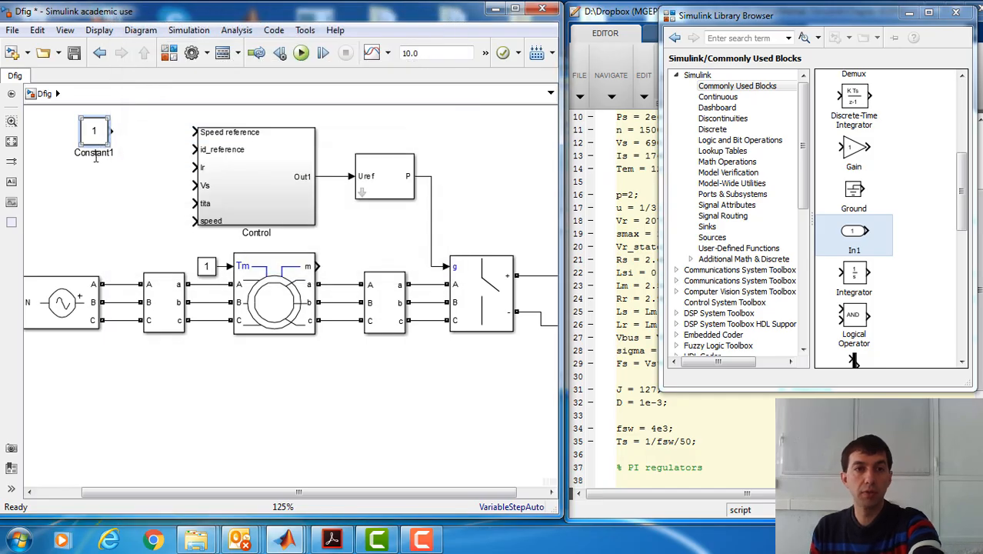
{"action": "right_click", "coordinate": [97, 136]}
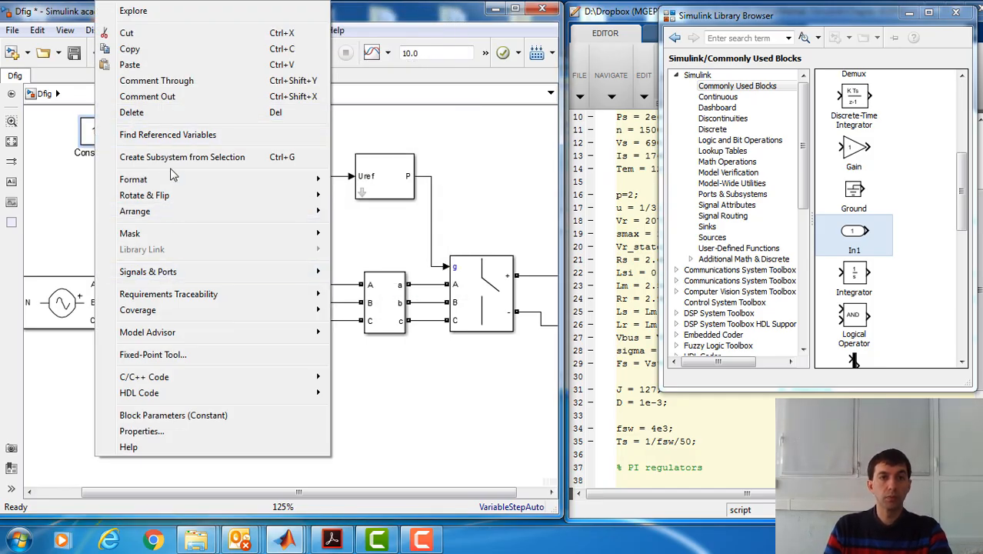
Step: Hide the name of the new Constant block above the grid source and set its constant value to 0
{"action": "mouse_move", "coordinate": [170, 183]}
{"action": "left_click", "coordinate": [355, 258]}
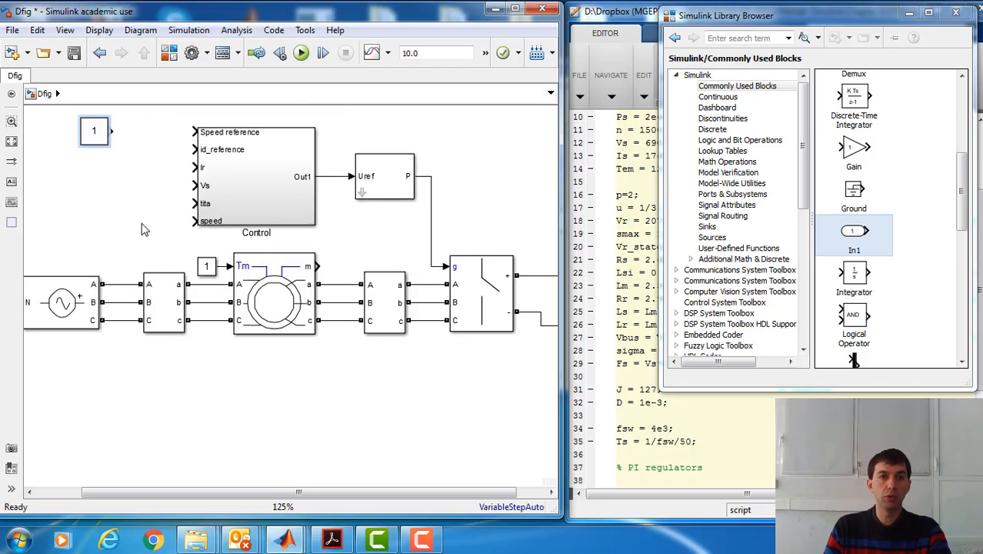
{"action": "double_click", "coordinate": [100, 138]}
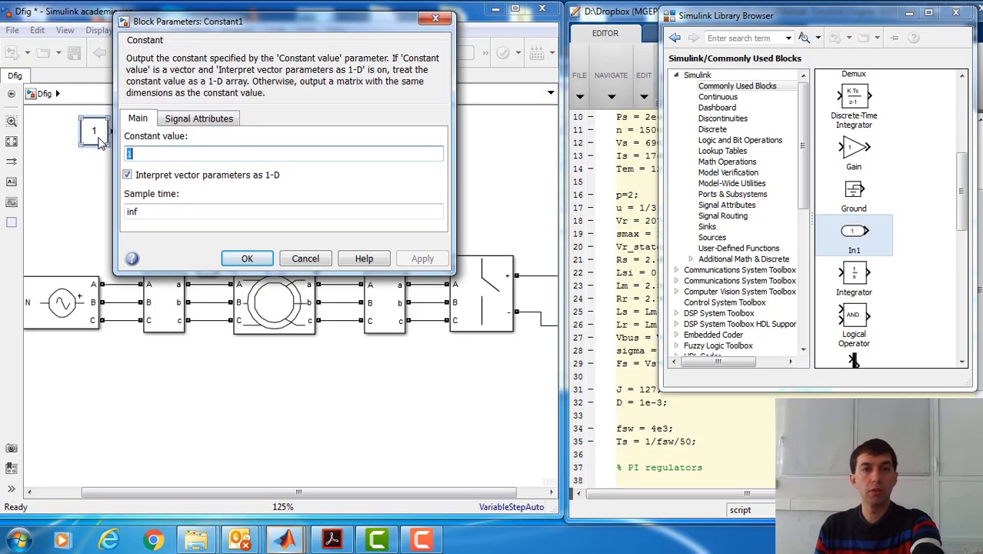
{"action": "key", "text": "Escape"}
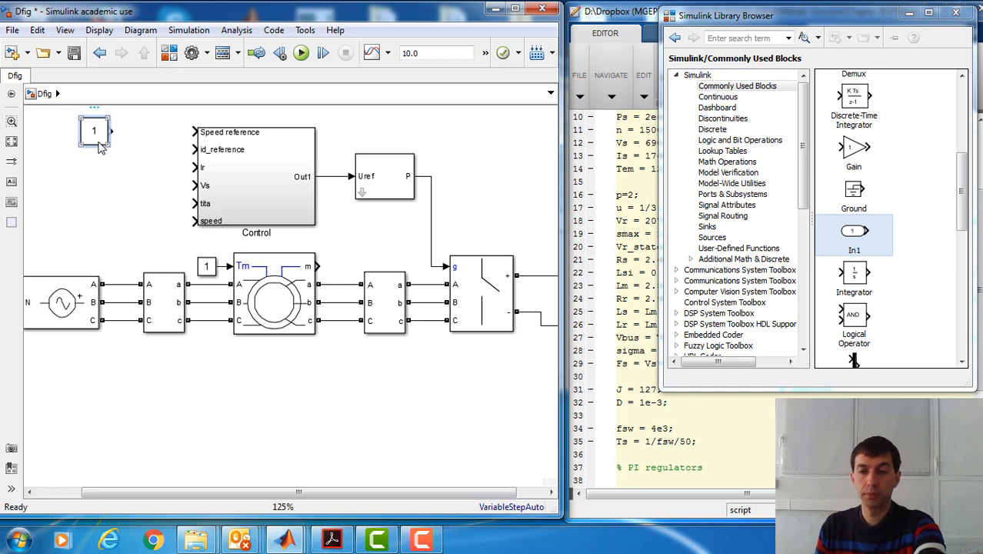
{"action": "double_click", "coordinate": [100, 147]}
{"action": "double_click", "coordinate": [132, 154]}
{"action": "type", "text": "0"}
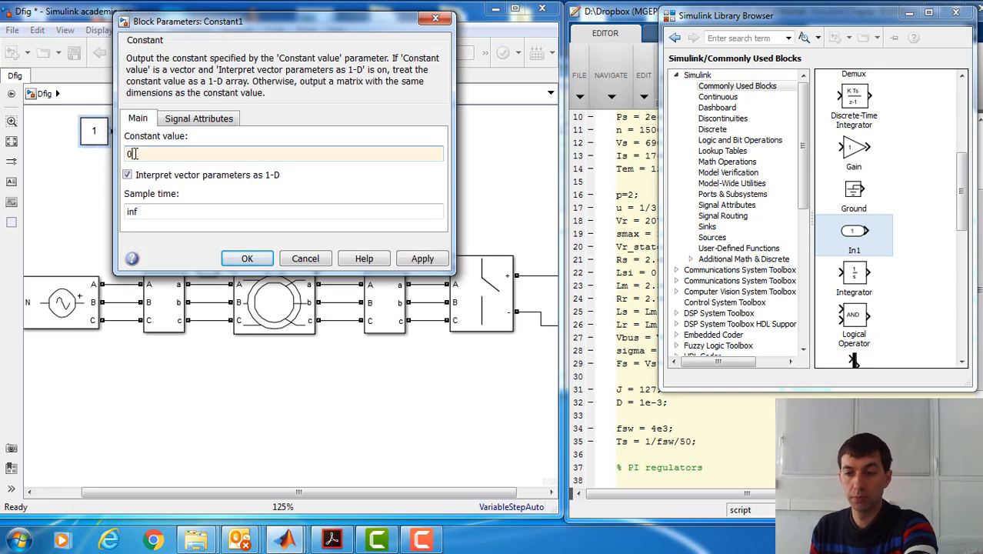
{"action": "key", "text": "Return"}
Step: Connect the 0 constant to the Control block's Speed reference input and a copy of it to the id_reference input
{"action": "mouse_move", "coordinate": [108, 144]}
{"action": "left_mouse_down"}
{"action": "mouse_move", "coordinate": [98, 136]}
{"action": "mouse_move", "coordinate": [125, 148]}
{"action": "left_mouse_up"}
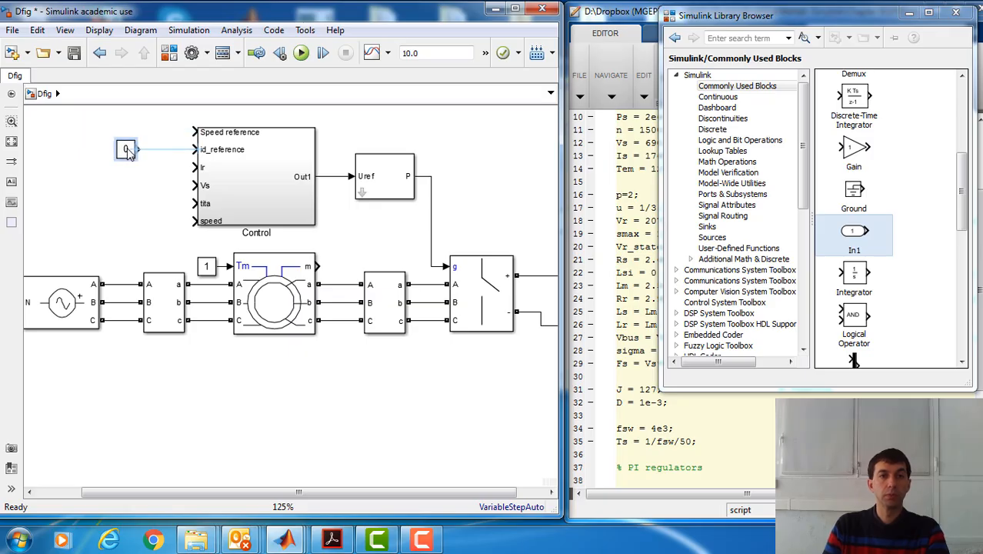
{"action": "left_click", "coordinate": [161, 139]}
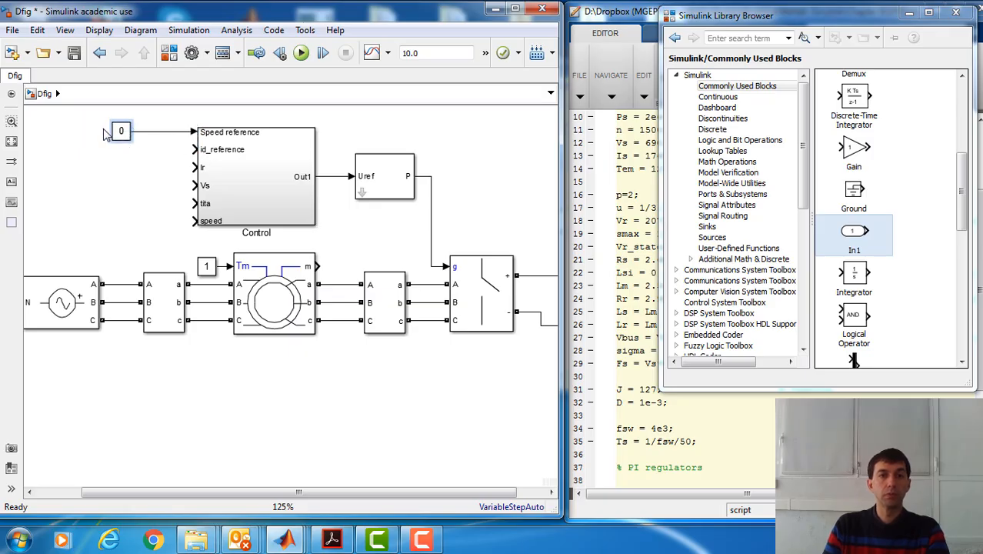
{"action": "left_click_drag", "start_coordinate": [121, 132], "coordinate": [153, 157]}
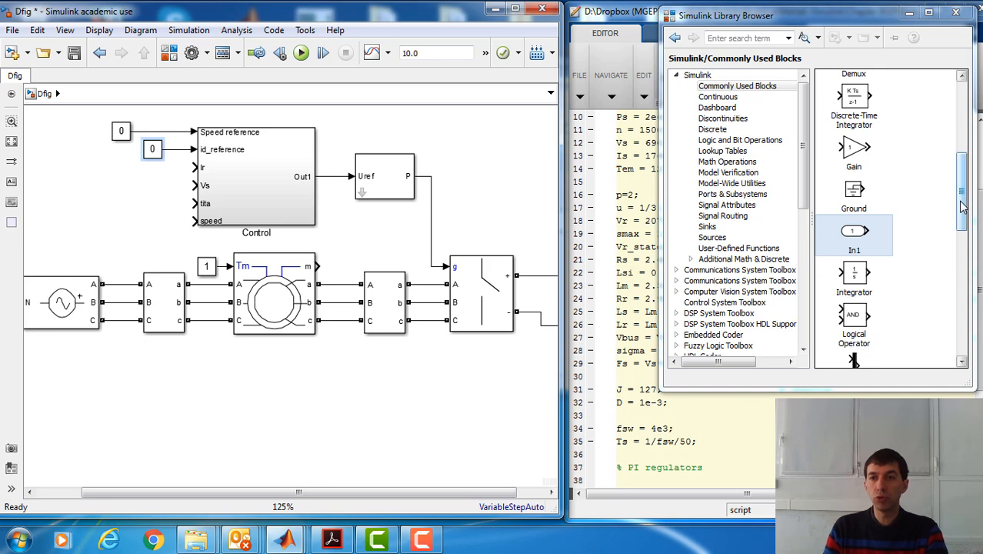
Step: Add a From block from the Signal Routing library beside the Control block's inputs and hide its name
{"action": "left_click_drag", "start_coordinate": [961, 208], "coordinate": [964, 251]}
{"action": "left_click_drag", "start_coordinate": [964, 266], "coordinate": [964, 316]}
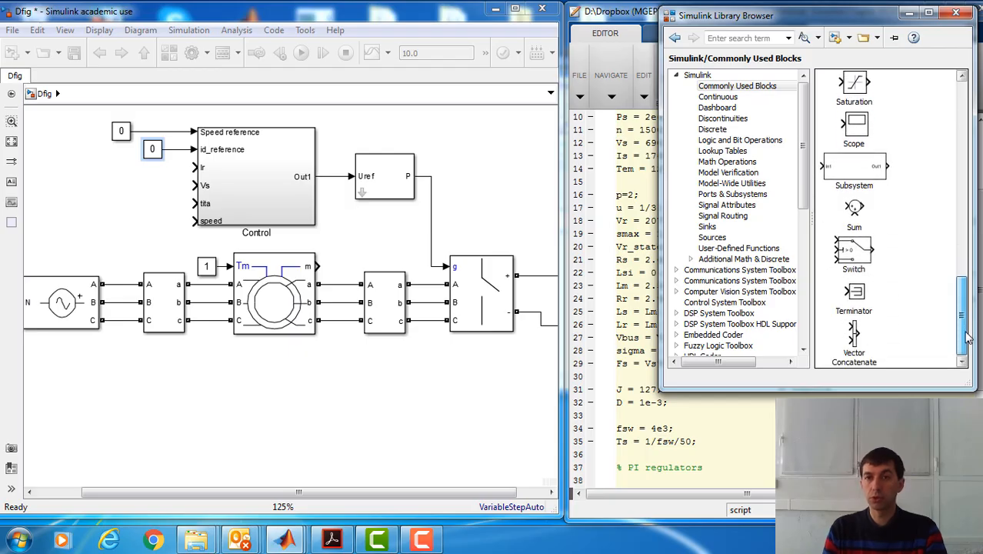
{"action": "left_click", "coordinate": [726, 216]}
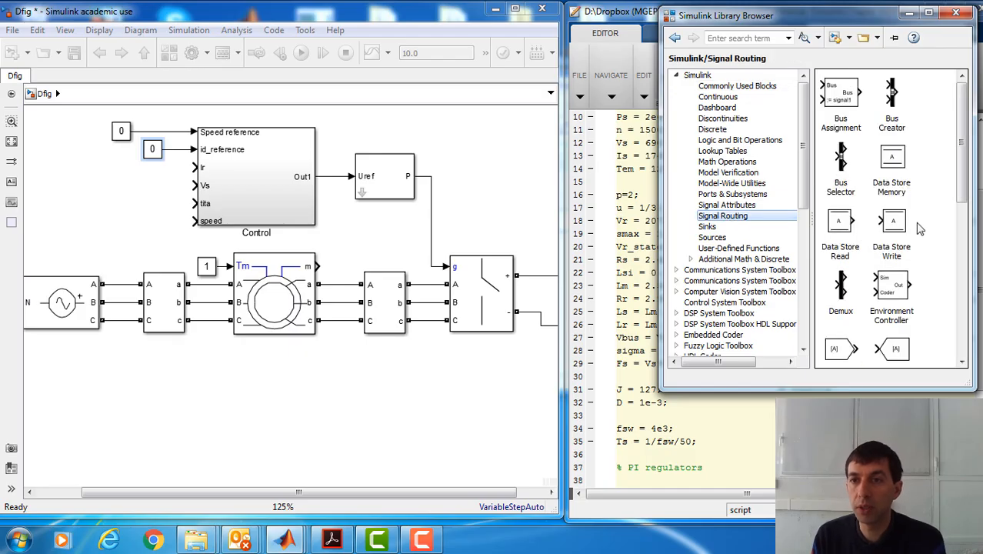
{"action": "left_click", "coordinate": [840, 352]}
{"action": "scroll", "coordinate": [842, 354], "scroll_direction": "down", "scroll_amount": 1}
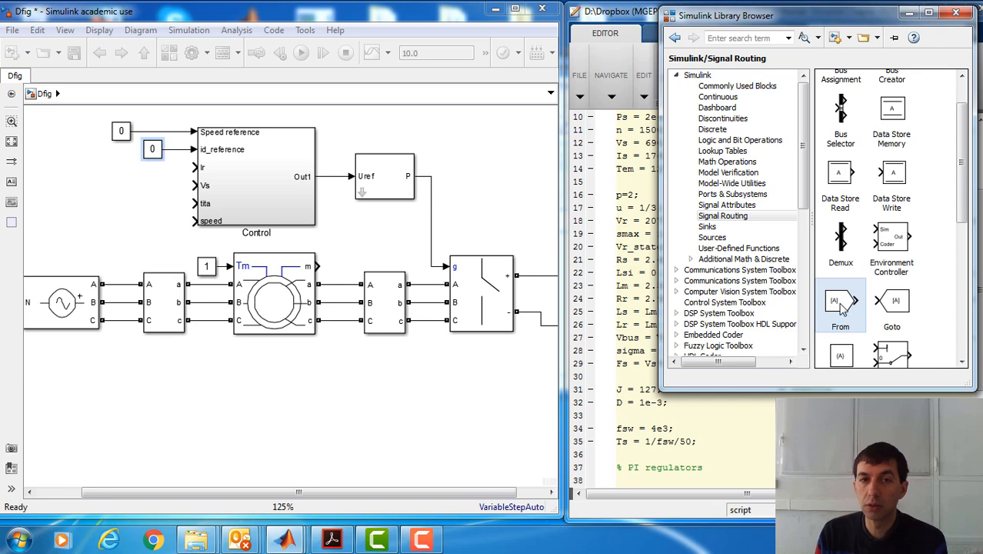
{"action": "left_click_drag", "start_coordinate": [840, 306], "coordinate": [126, 201]}
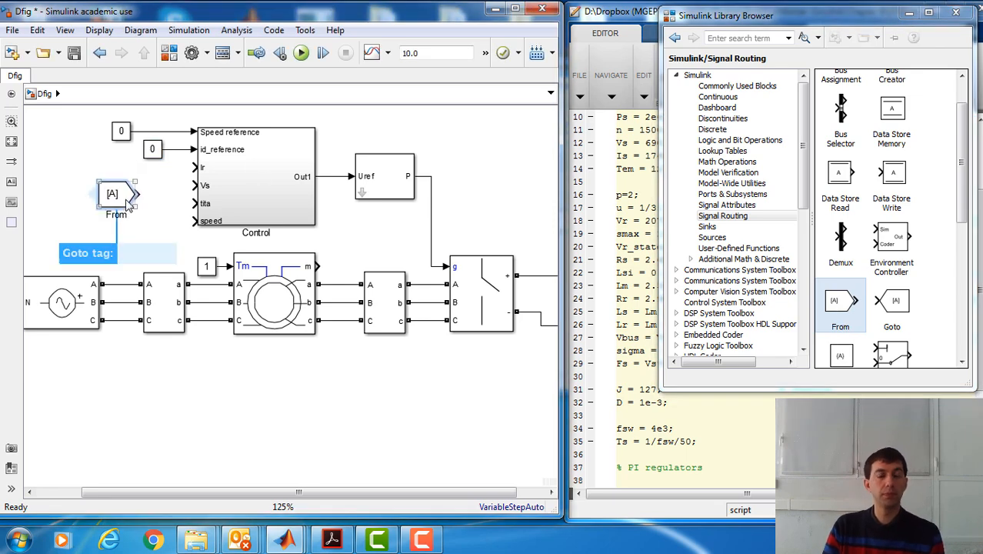
{"action": "right_click", "coordinate": [127, 204]}
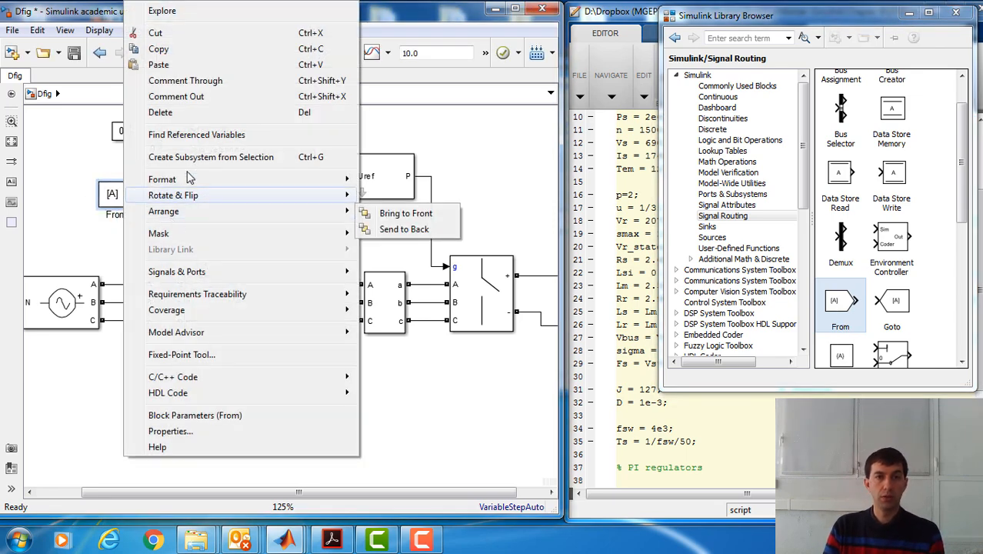
{"action": "mouse_move", "coordinate": [190, 181]}
{"action": "left_click", "coordinate": [398, 258]}
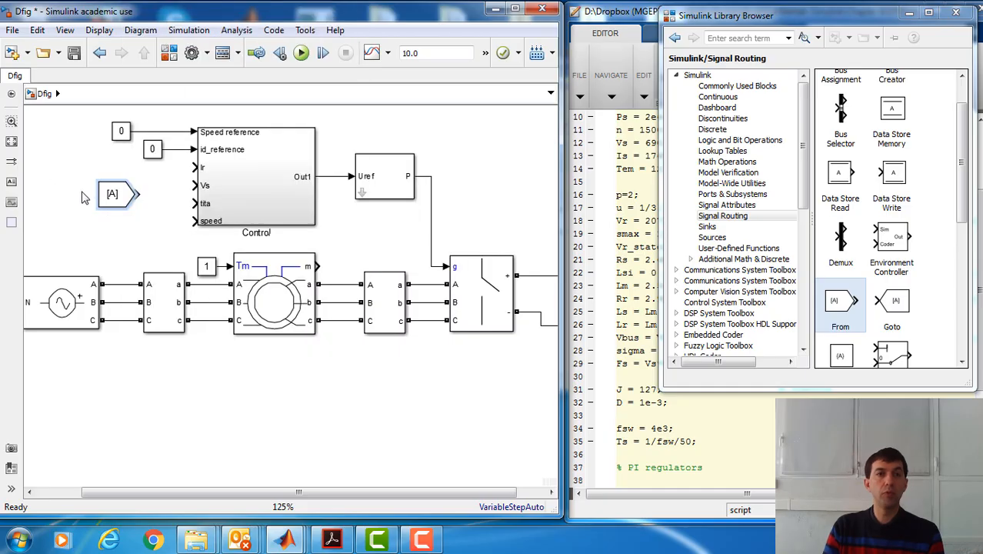
Step: Set the From block's Goto tag to Vs, connect it to the Control block's Vs input, and check the stator measurement block's voltage label
{"action": "double_click", "coordinate": [117, 196]}
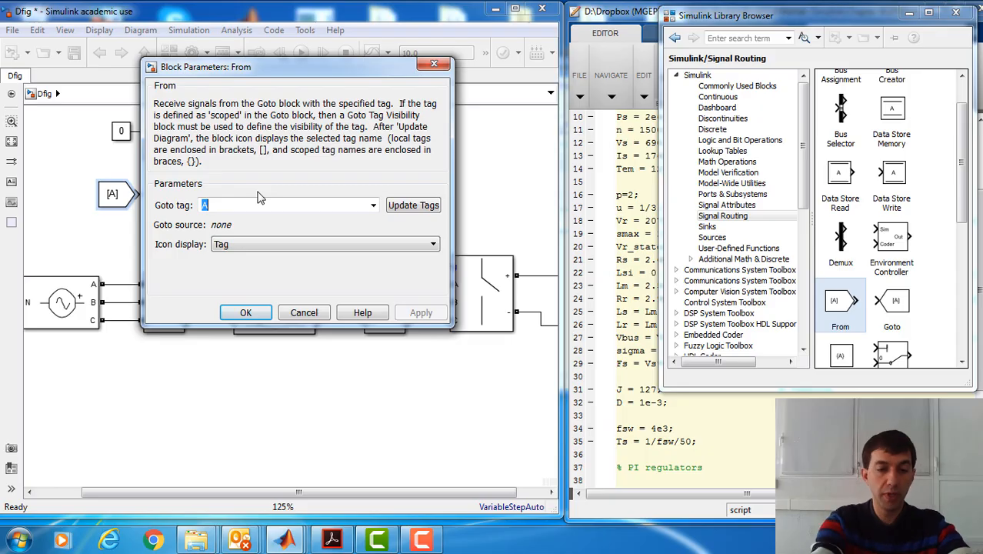
{"action": "type", "text": "Vs"}
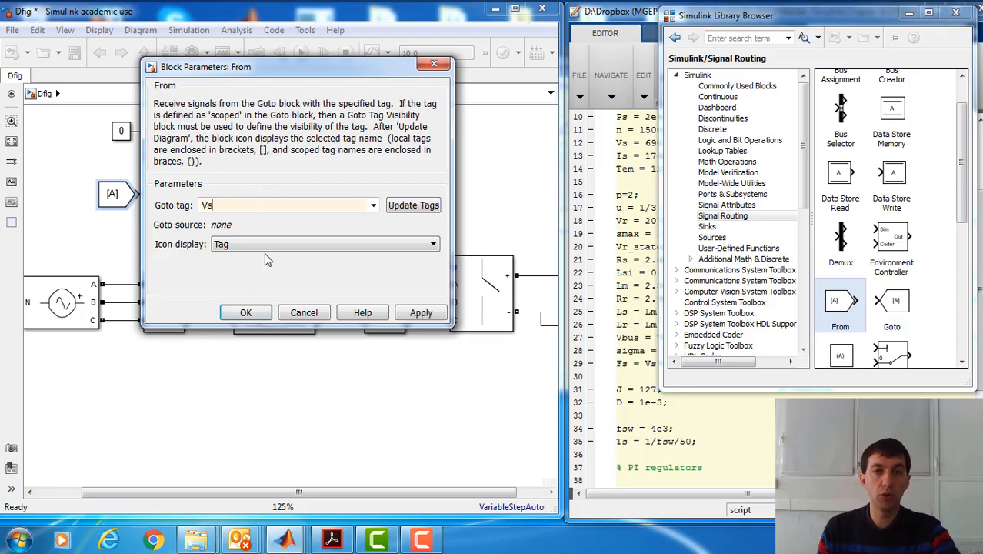
{"action": "left_click", "coordinate": [246, 311]}
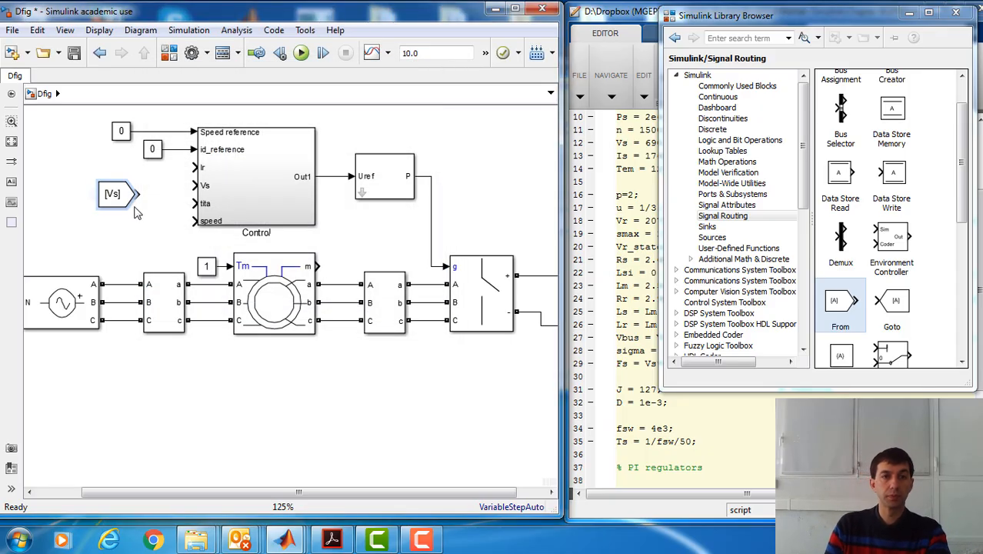
{"action": "left_click_drag", "start_coordinate": [135, 207], "coordinate": [116, 195]}
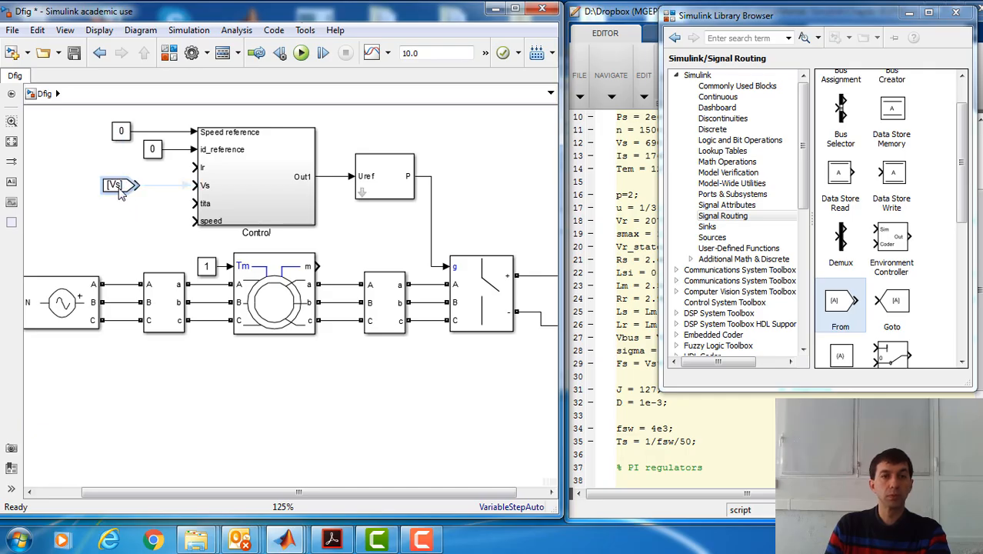
{"action": "left_click", "coordinate": [158, 190]}
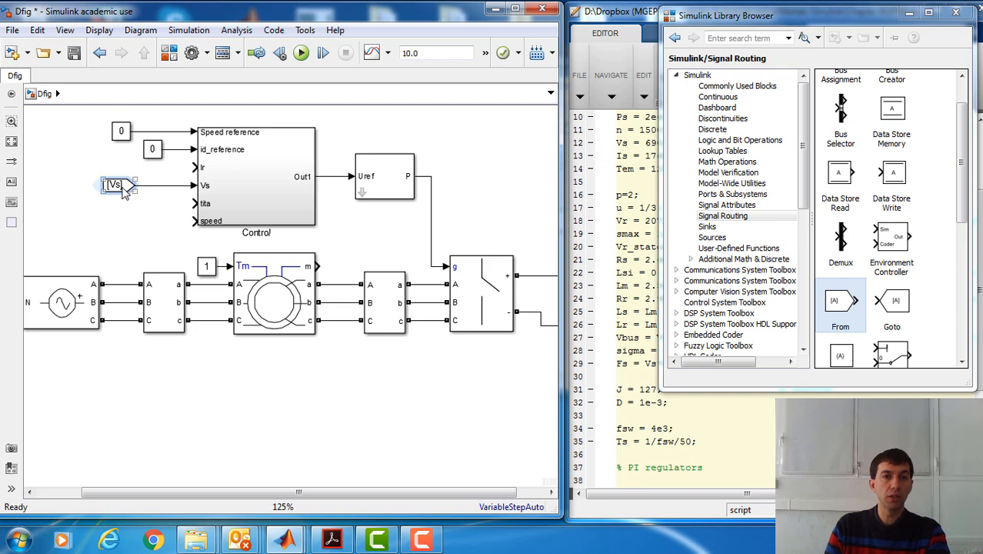
{"action": "double_click", "coordinate": [163, 323]}
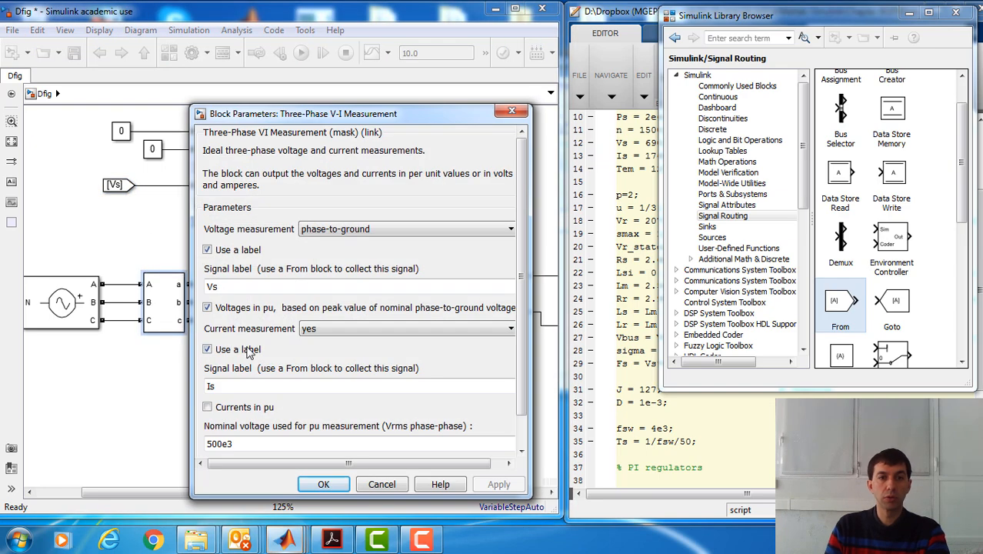
{"action": "left_click", "coordinate": [323, 483]}
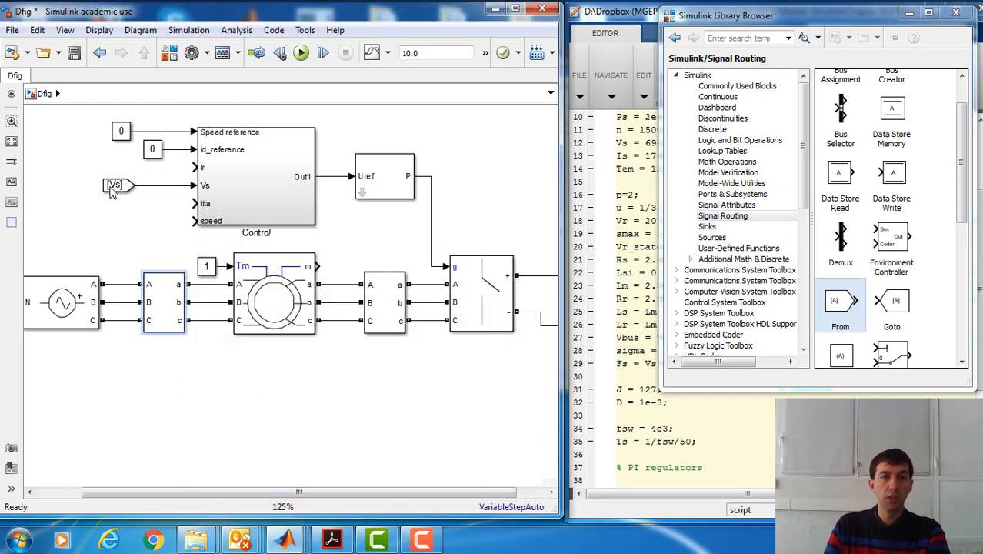
Step: Copy the Vs From block to the Control block's Ir input and set the copy's Goto tag to Ir
{"action": "mouse_move", "coordinate": [109, 188]}
{"action": "left_mouse_down"}
{"action": "mouse_move", "coordinate": [109, 168]}
{"action": "mouse_move", "coordinate": [197, 166]}
{"action": "left_mouse_up"}
{"action": "left_click", "coordinate": [121, 163]}
{"action": "left_click_drag", "start_coordinate": [121, 164], "coordinate": [121, 168]}
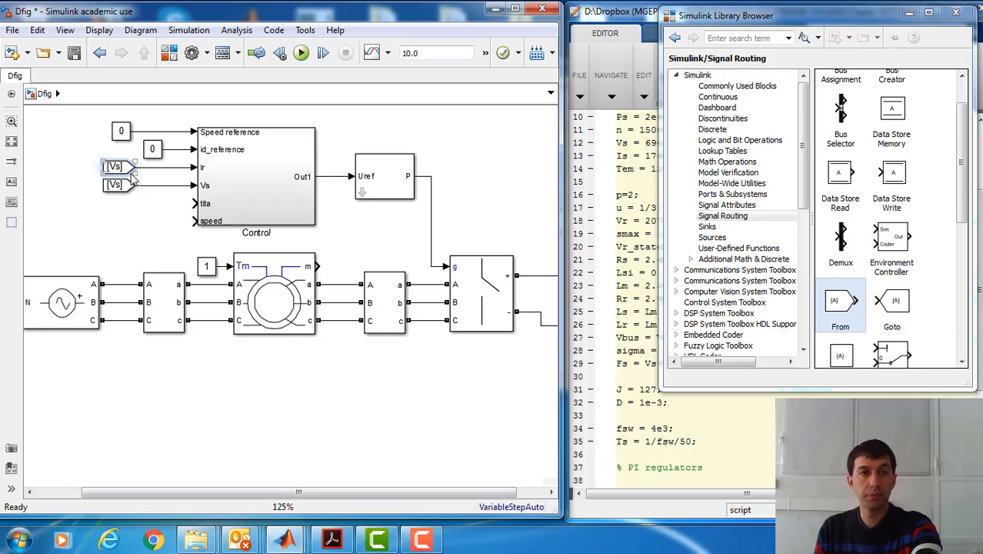
{"action": "double_click", "coordinate": [119, 168]}
{"action": "double_click", "coordinate": [293, 183]}
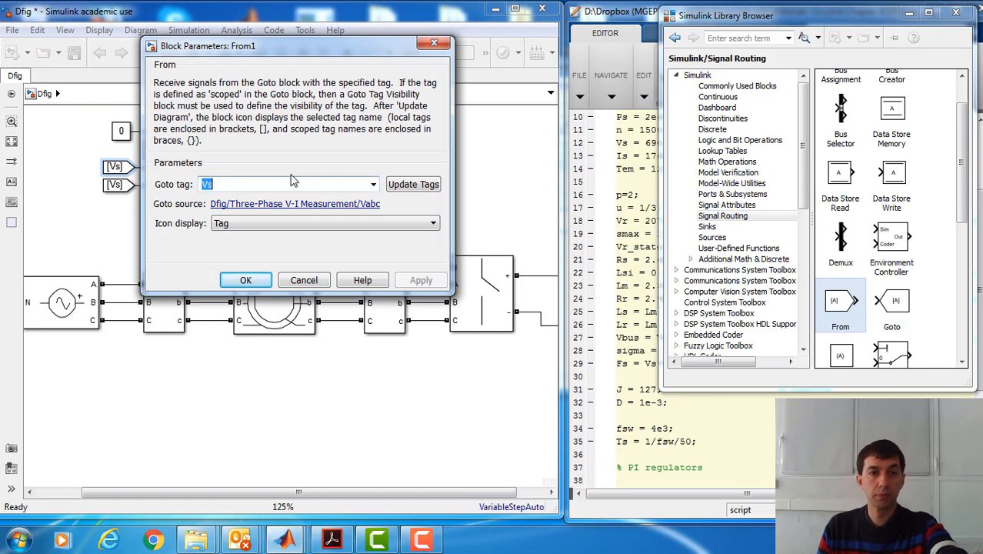
{"action": "type", "text": "I"}
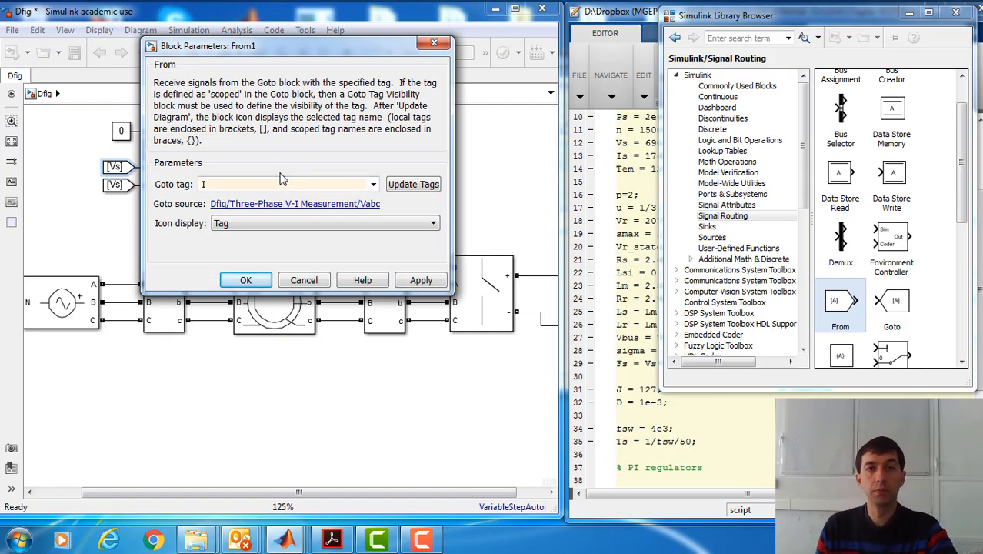
{"action": "left_click", "coordinate": [373, 185]}
{"action": "left_click", "coordinate": [373, 187]}
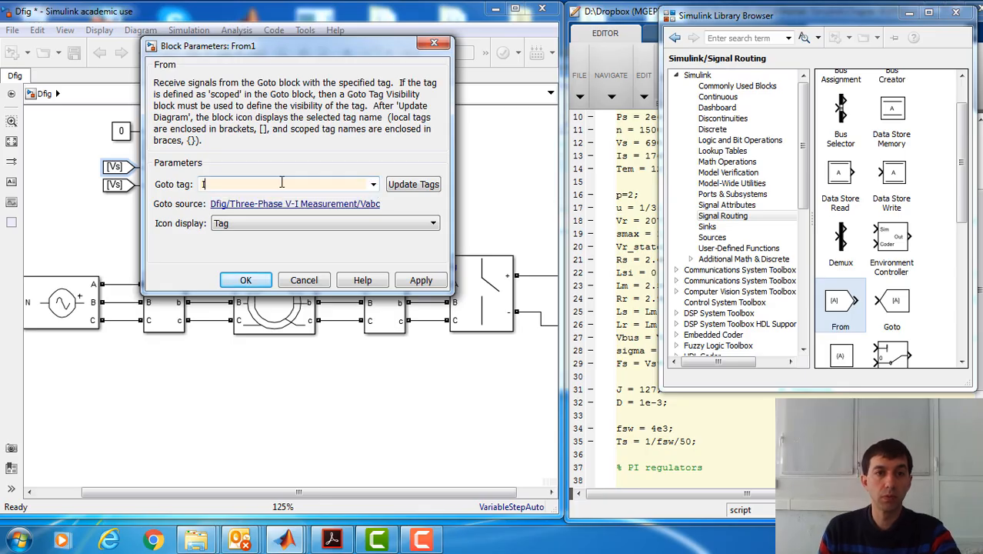
{"action": "type", "text": "r"}
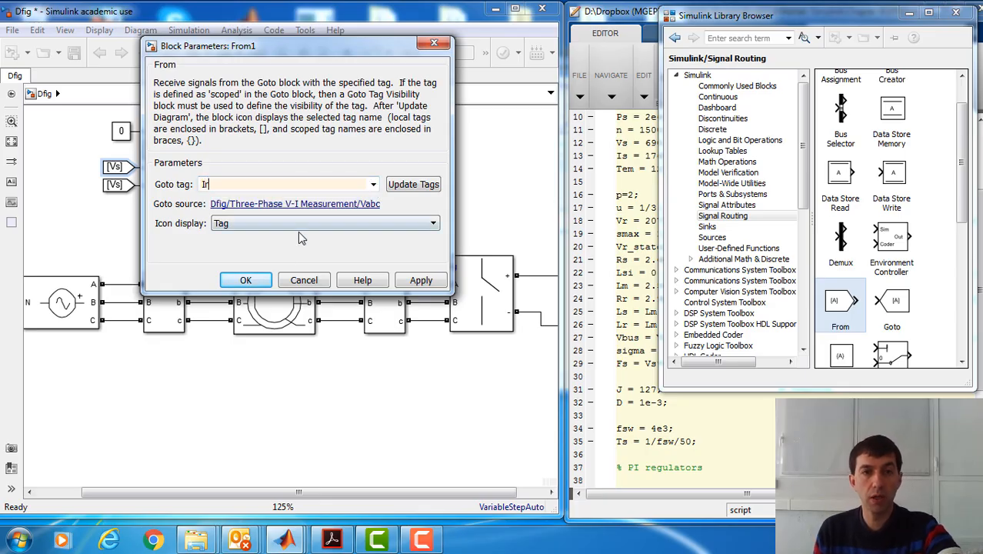
{"action": "left_click", "coordinate": [256, 283]}
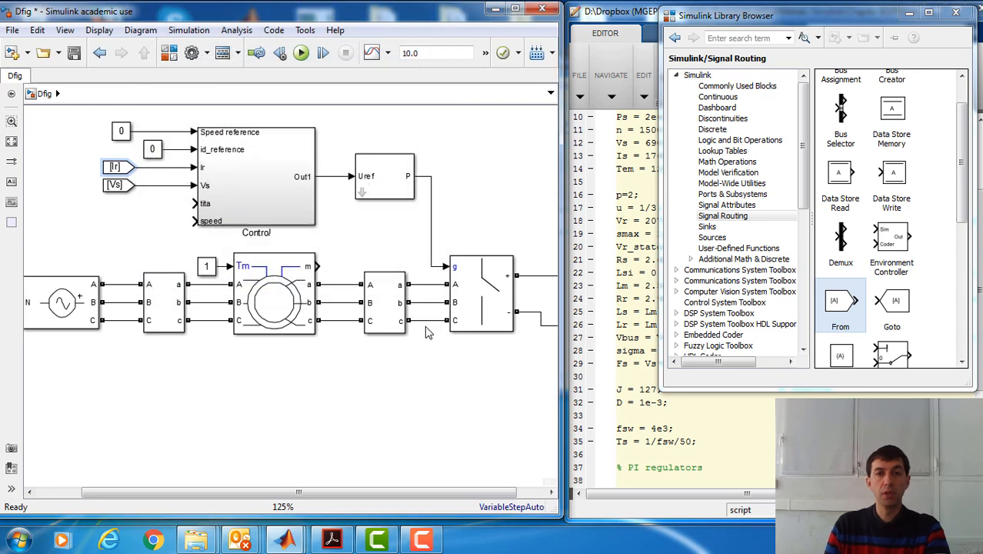
Step: Check the current signal label of the rotor-side Three-Phase V-I Measurement block and save the model
{"action": "double_click", "coordinate": [391, 317]}
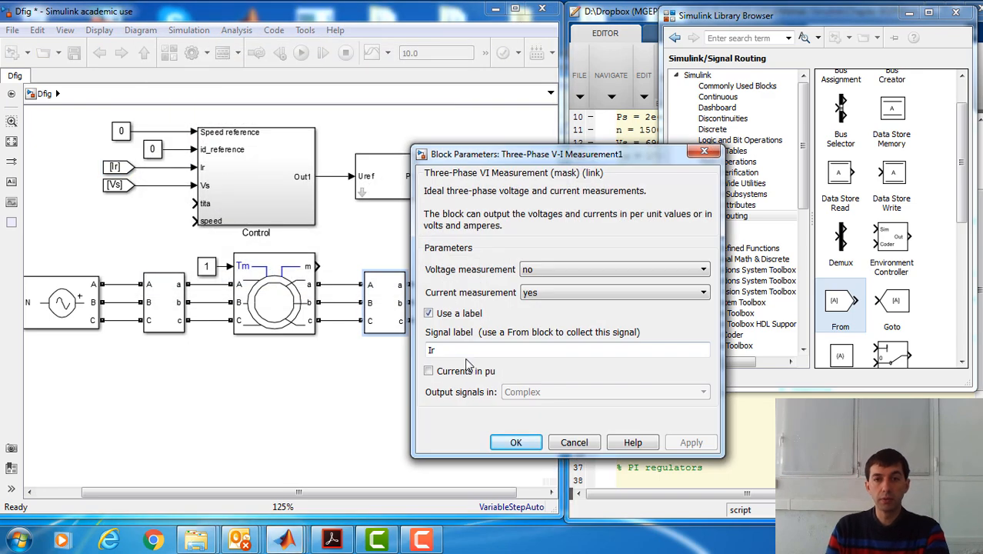
{"action": "left_click", "coordinate": [516, 443]}
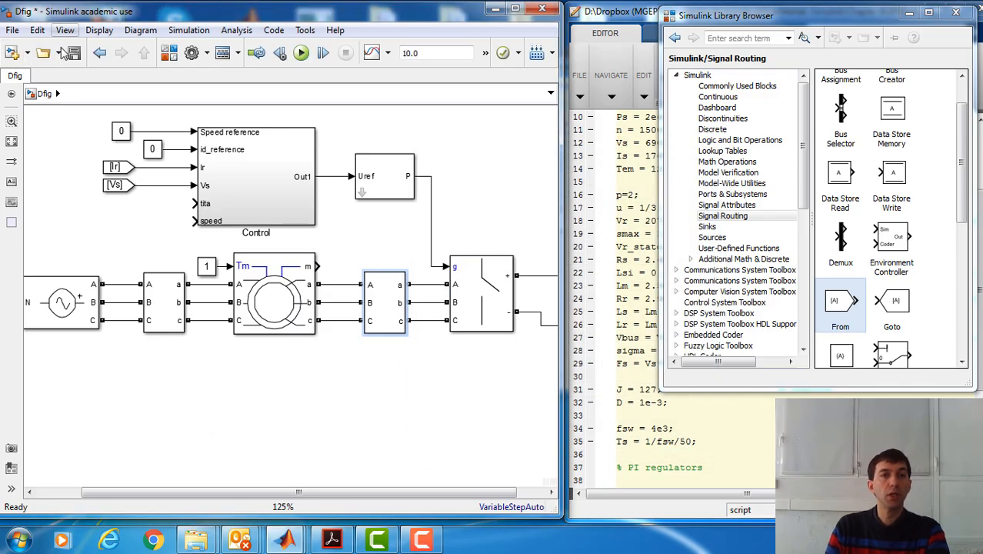
{"action": "left_click", "coordinate": [74, 54]}
{"action": "left_click", "coordinate": [215, 214]}
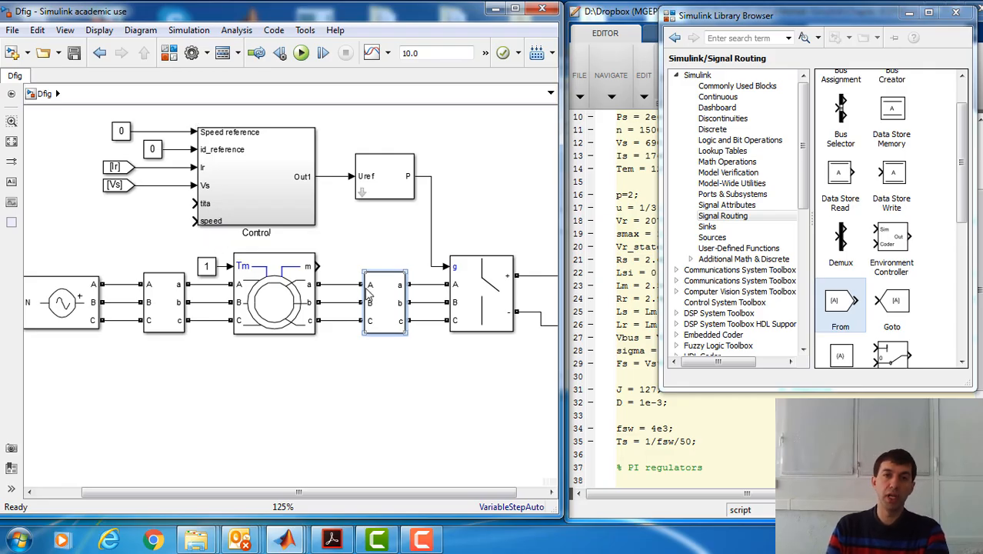
Step: Wrap a new Bus Selector in a subsystem and connect its input to the machine's m output
{"action": "left_click_drag", "start_coordinate": [326, 266], "coordinate": [339, 247]}
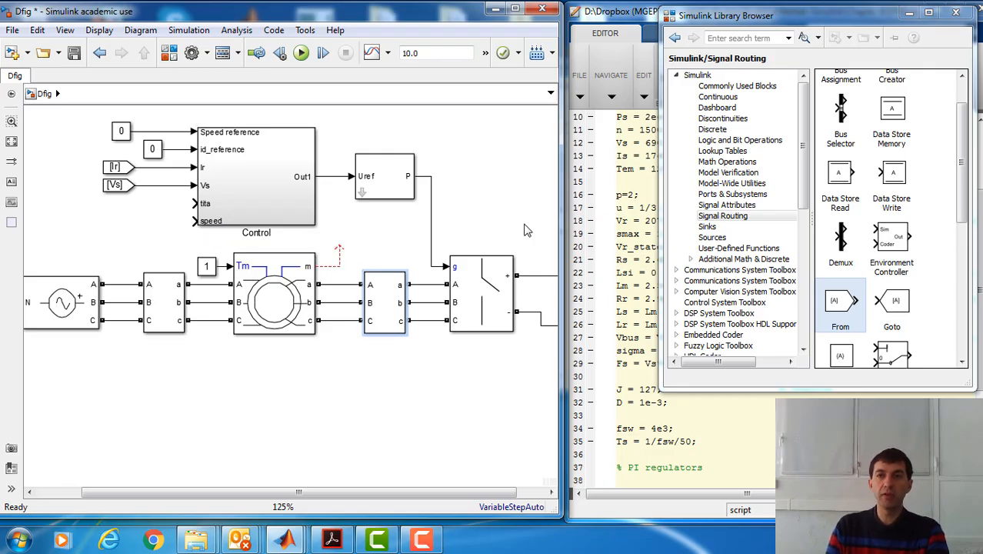
{"action": "left_click", "coordinate": [757, 86]}
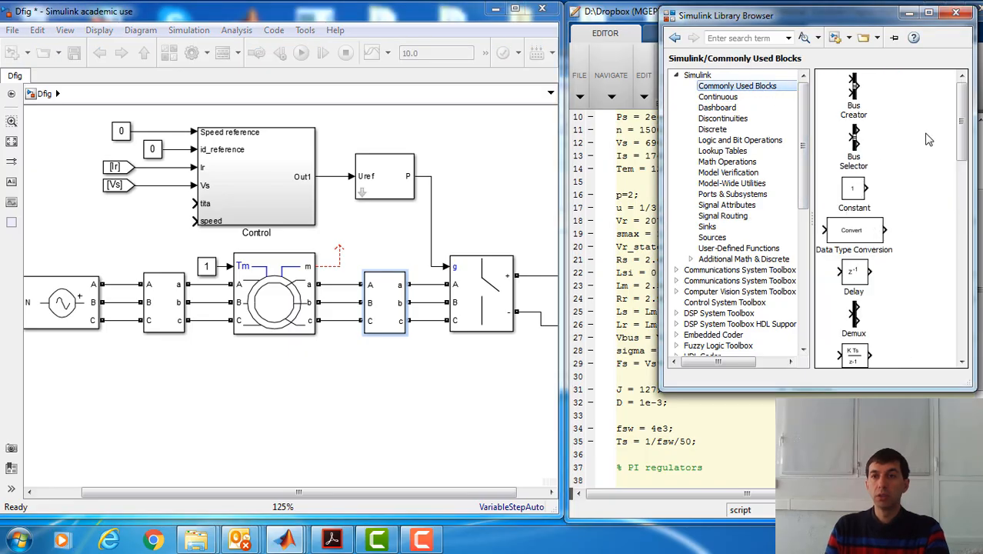
{"action": "left_click", "coordinate": [856, 143]}
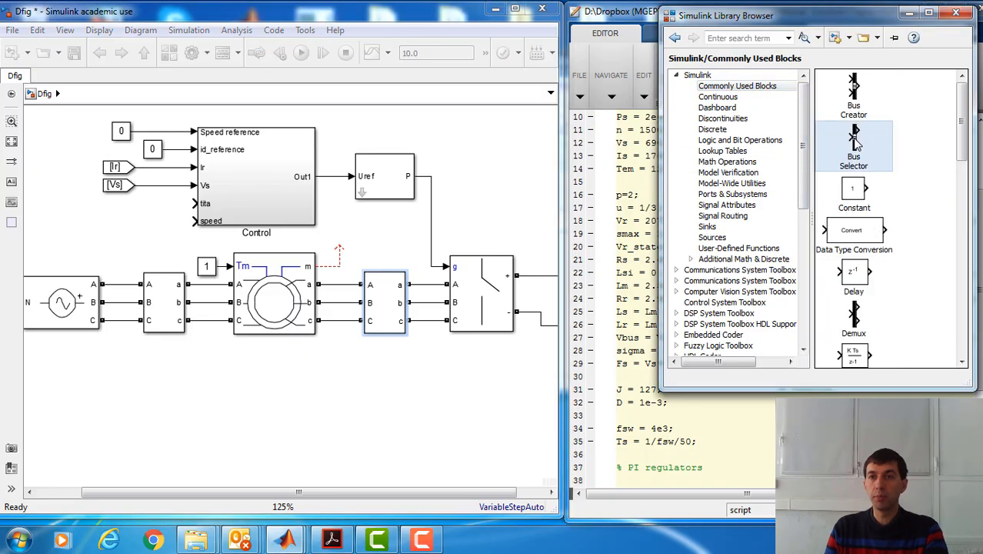
{"action": "left_click_drag", "start_coordinate": [462, 336], "coordinate": [377, 399]}
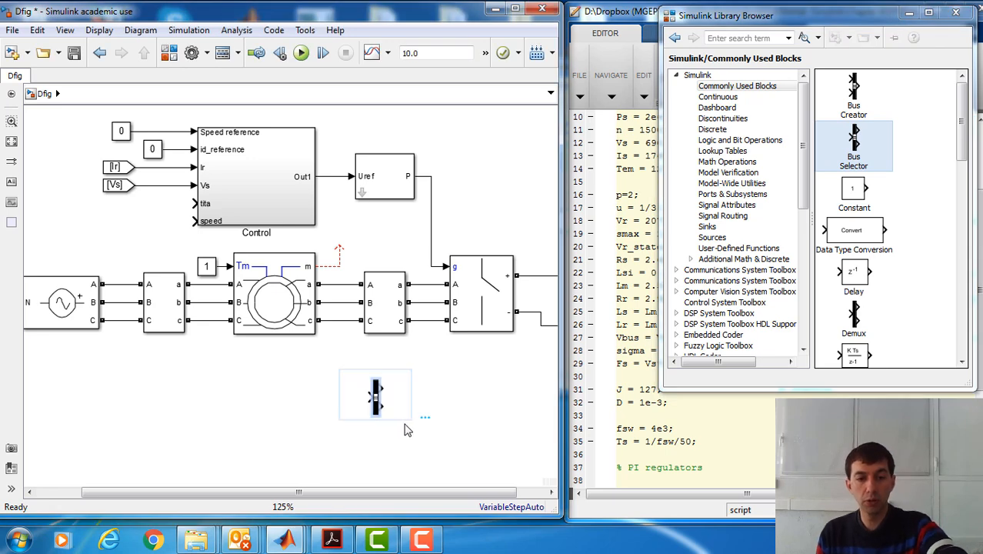
{"action": "key", "text": "ctrl+g"}
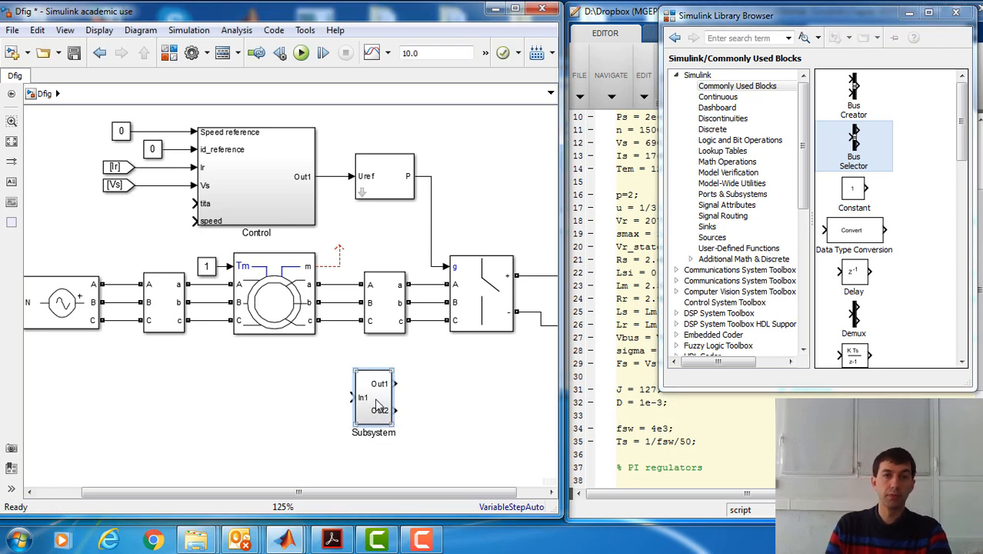
{"action": "left_click_drag", "start_coordinate": [377, 403], "coordinate": [364, 248]}
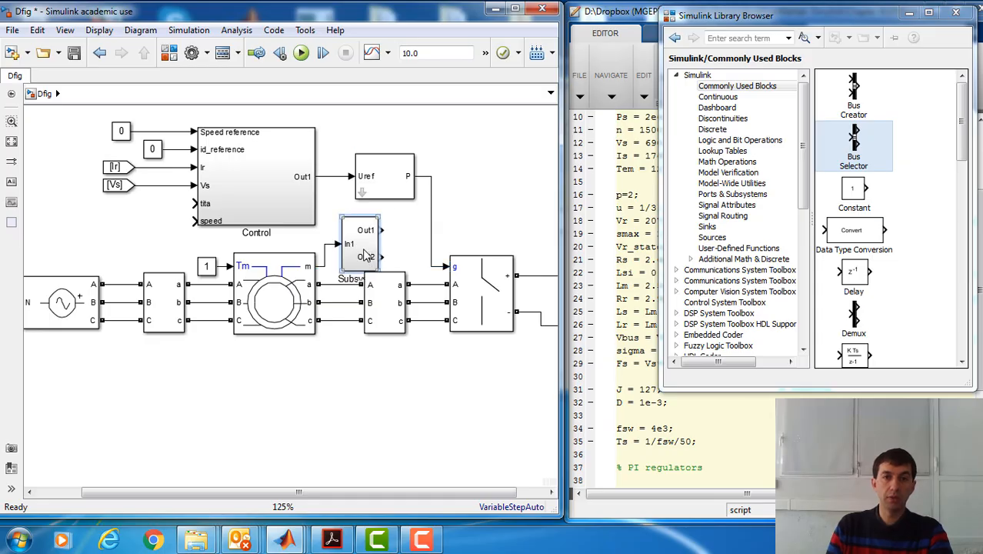
Step: Shrink the new subsystem beside the machine's m output and hide its block name
{"action": "left_click_drag", "start_coordinate": [380, 214], "coordinate": [366, 236]}
{"action": "right_click", "coordinate": [370, 243]}
{"action": "mouse_move", "coordinate": [415, 245]}
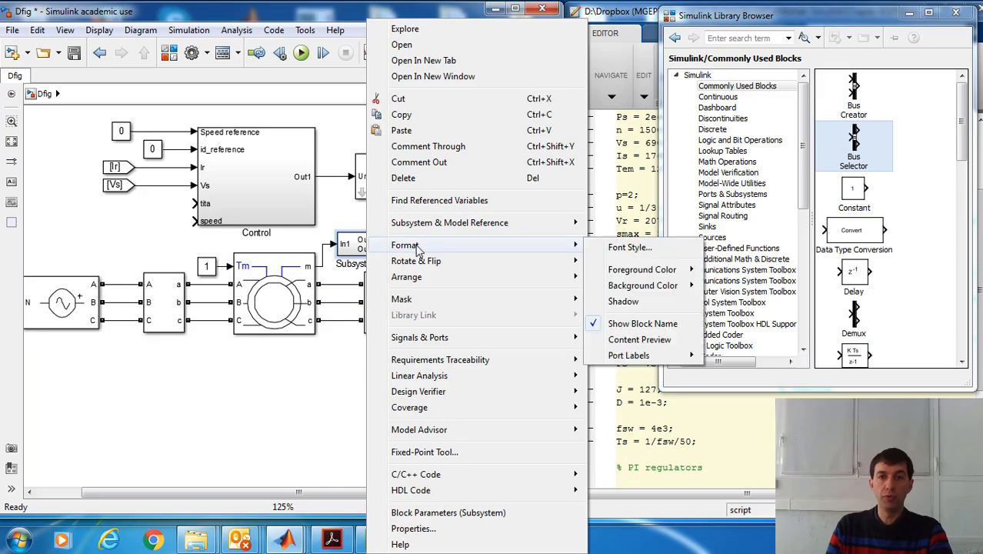
{"action": "left_click", "coordinate": [642, 324]}
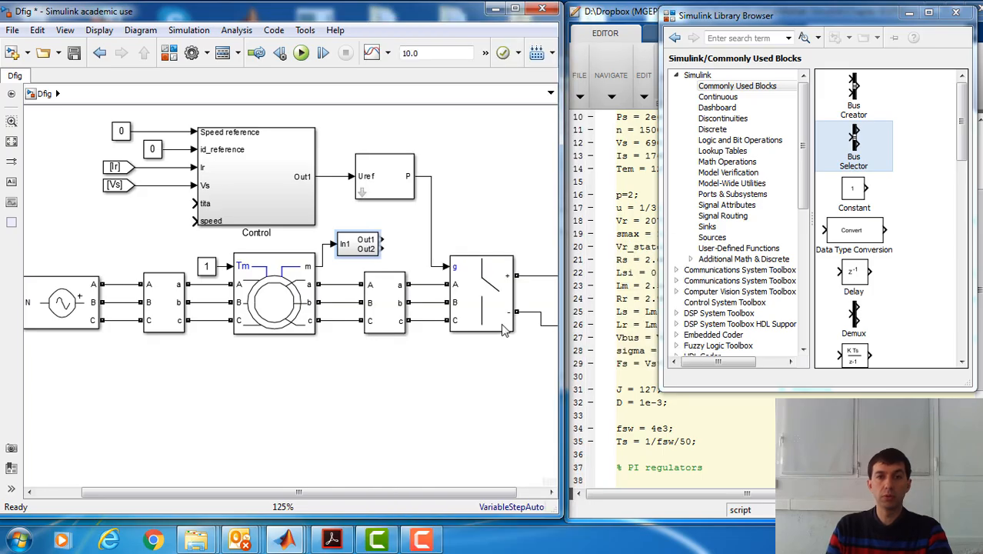
Step: Open the subsystem and delete its Out1 and Out2 ports along with the dangling signal1 line
{"action": "double_click", "coordinate": [369, 249]}
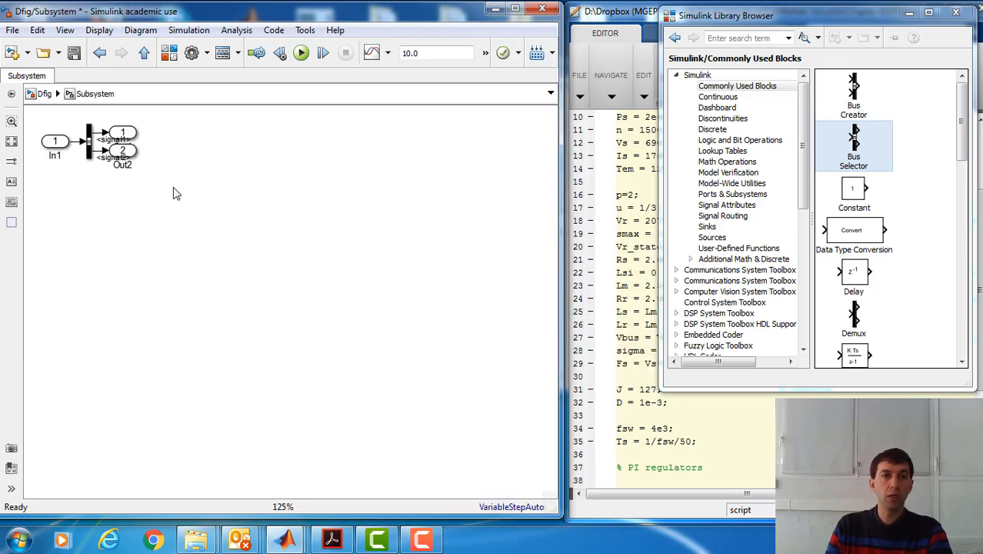
{"action": "left_click_drag", "start_coordinate": [123, 135], "coordinate": [250, 136]}
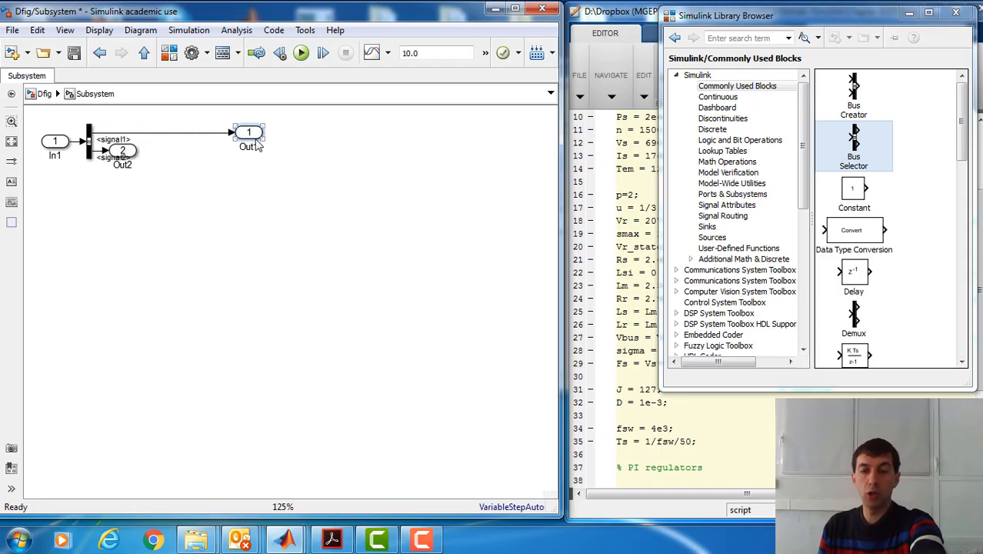
{"action": "key", "text": "Delete"}
{"action": "key", "text": "Delete"}
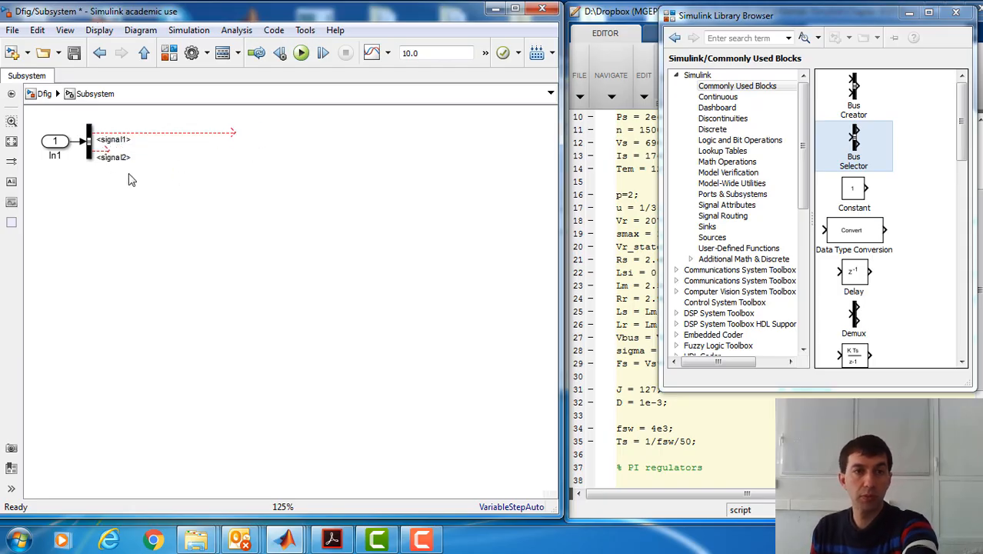
{"action": "left_click", "coordinate": [213, 133]}
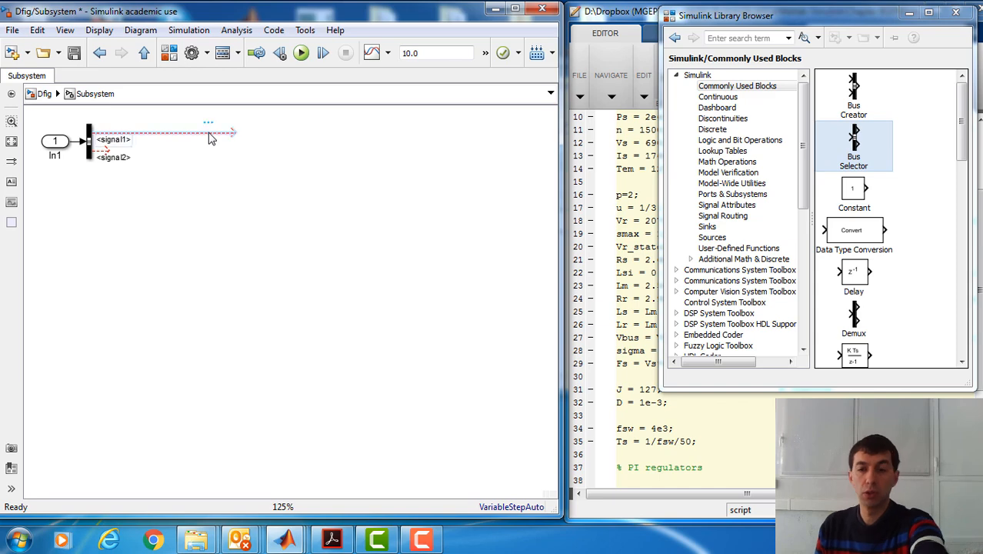
{"action": "key", "text": "Delete"}
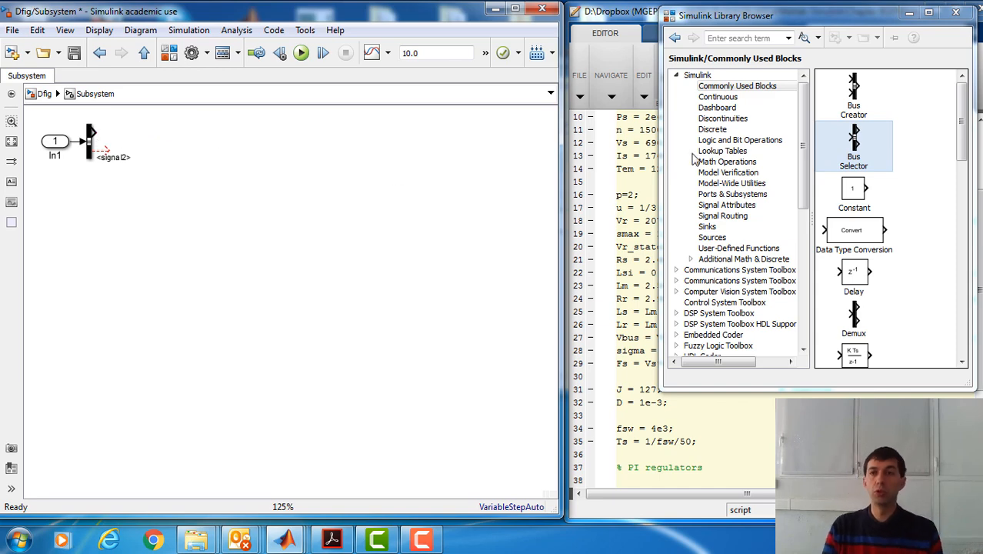
Step: Add a Goto block from the Signal Routing library to the subsystem and hide its block name
{"action": "left_click", "coordinate": [727, 216]}
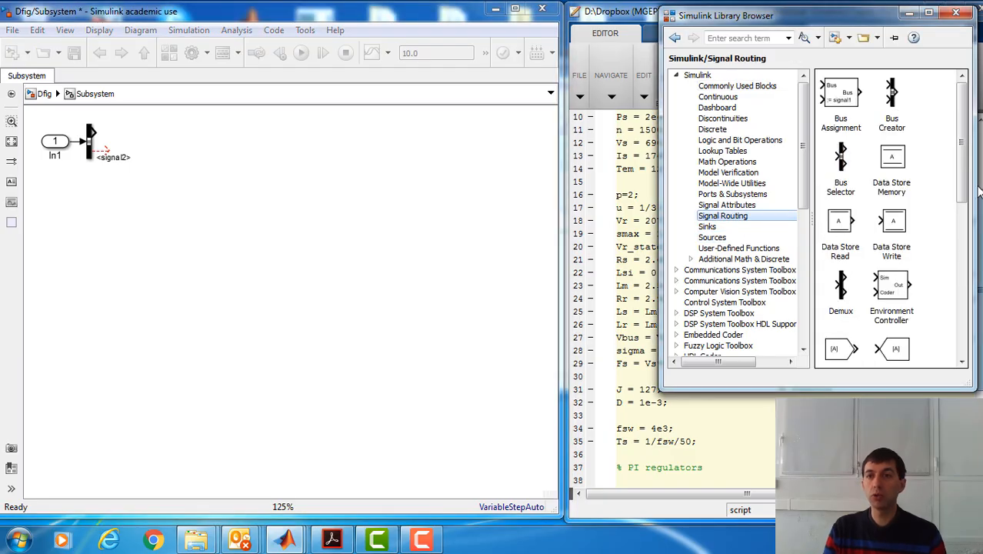
{"action": "left_click_drag", "start_coordinate": [904, 350], "coordinate": [240, 148]}
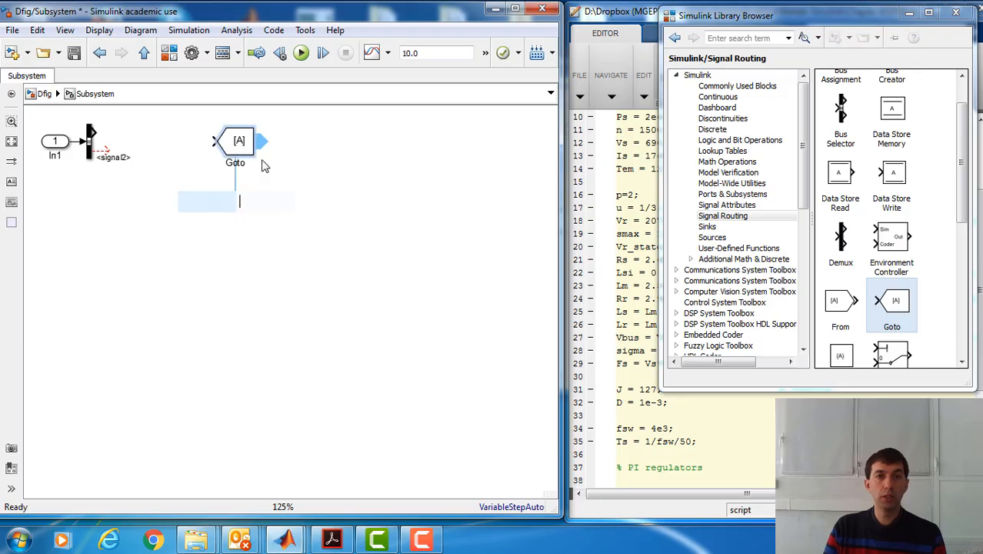
{"action": "right_click", "coordinate": [240, 151]}
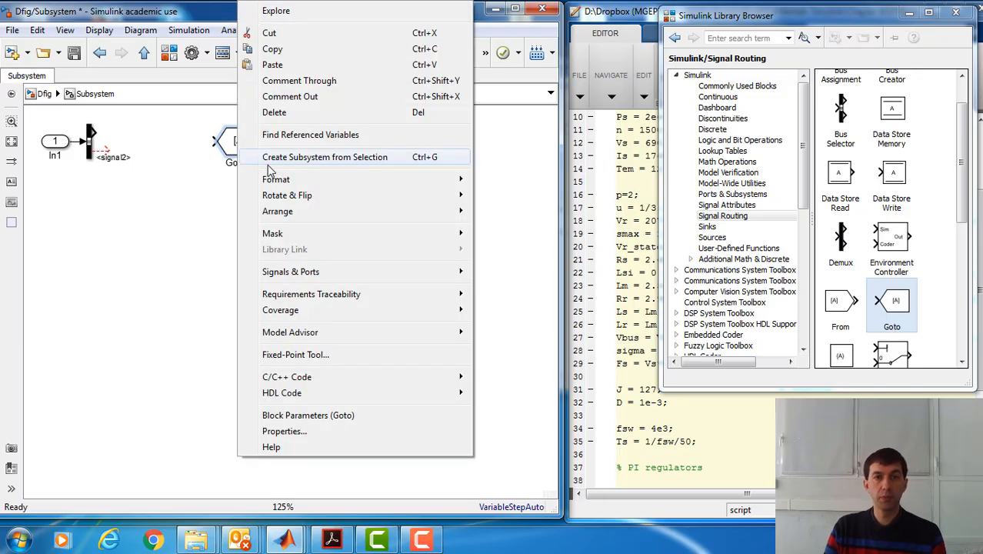
{"action": "mouse_move", "coordinate": [284, 183]}
{"action": "left_click", "coordinate": [529, 259]}
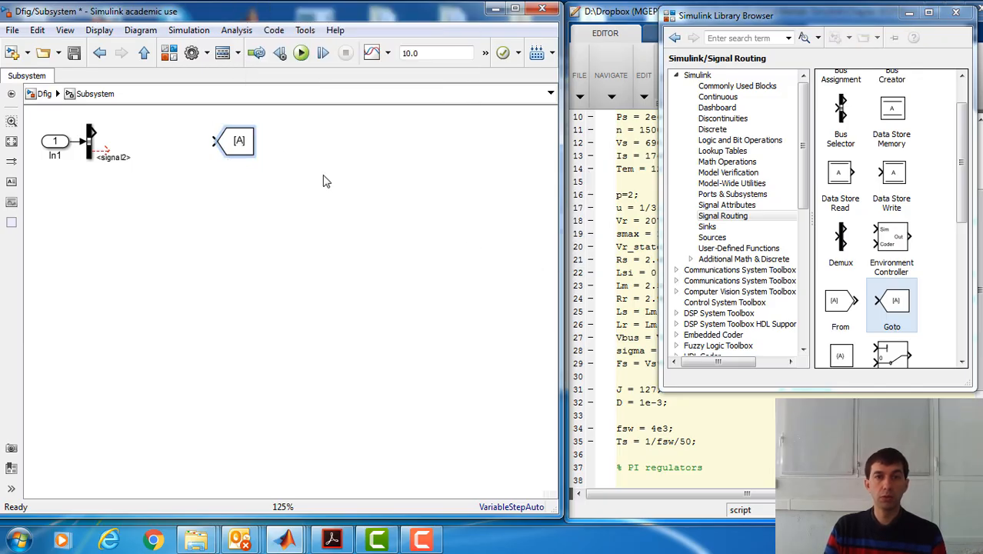
Step: Set the Goto block's tag to tita and its tag visibility to global
{"action": "double_click", "coordinate": [244, 148]}
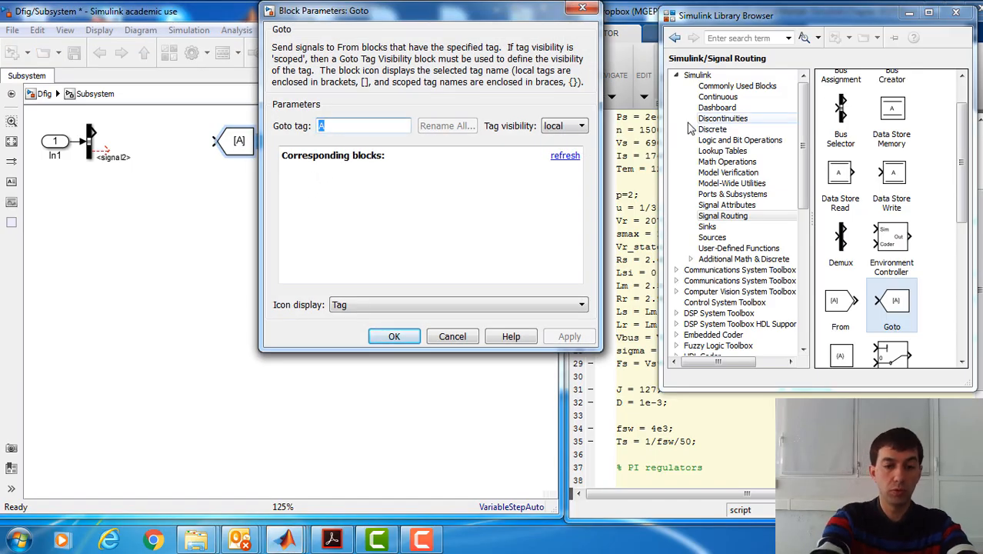
{"action": "type", "text": "tita"}
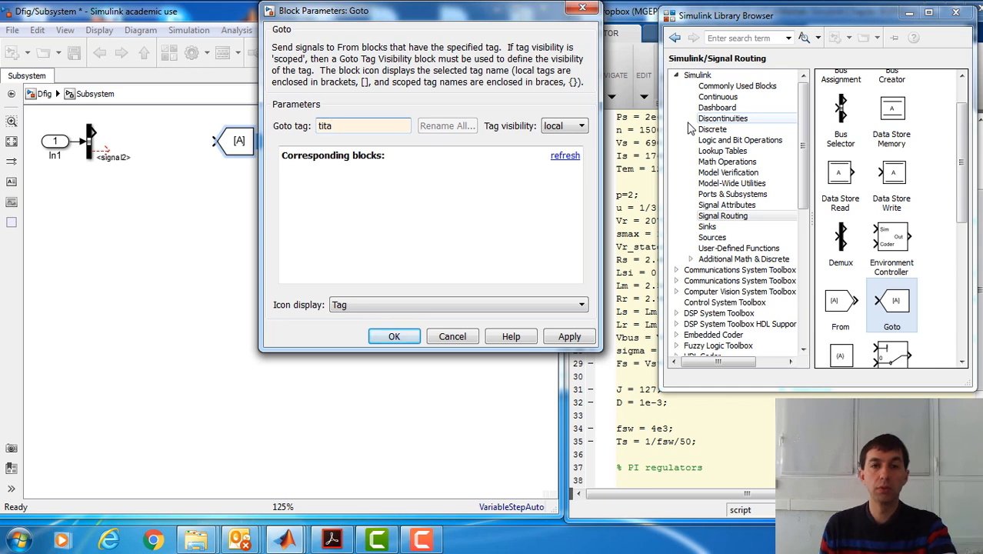
{"action": "left_click", "coordinate": [394, 337]}
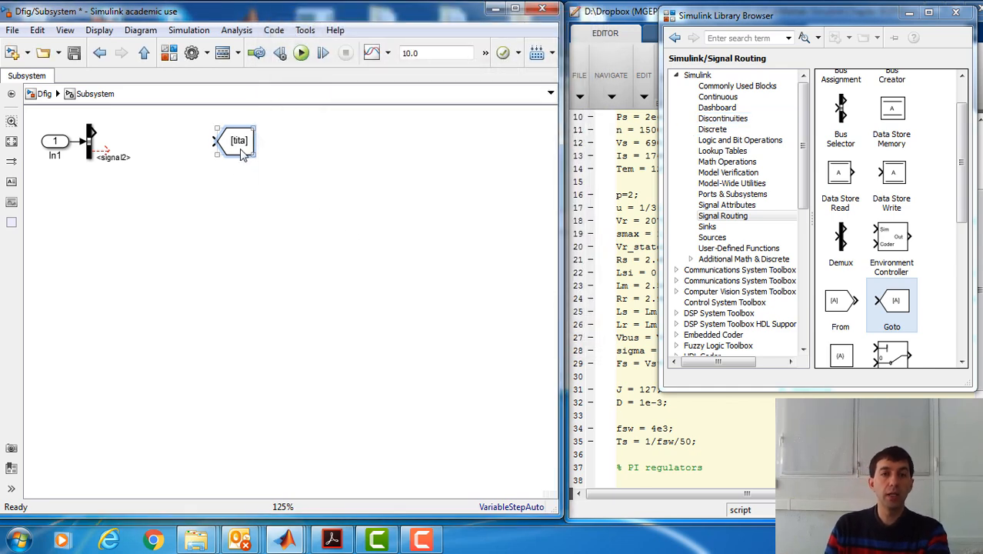
{"action": "double_click", "coordinate": [241, 153]}
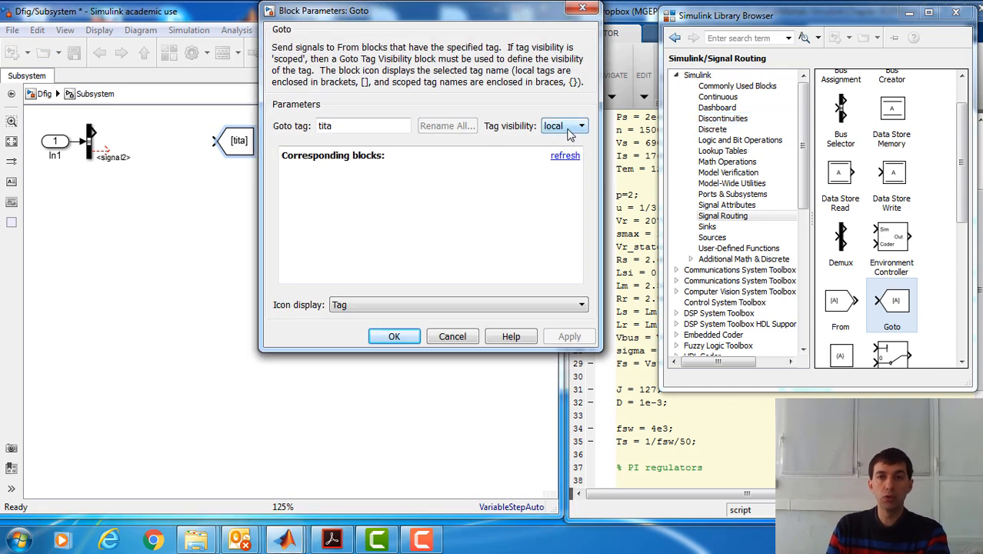
{"action": "left_click", "coordinate": [569, 133]}
{"action": "left_click", "coordinate": [573, 163]}
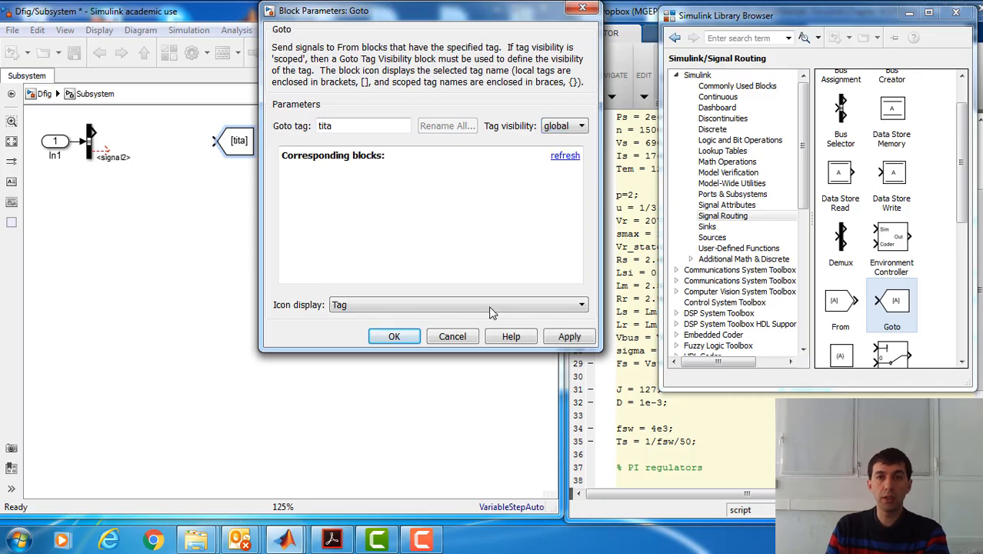
{"action": "left_click", "coordinate": [394, 336]}
Step: Shrink the tita Goto block, align it with the Bus Selector's first output, and place a copy below it
{"action": "left_click_drag", "start_coordinate": [246, 149], "coordinate": [224, 161]}
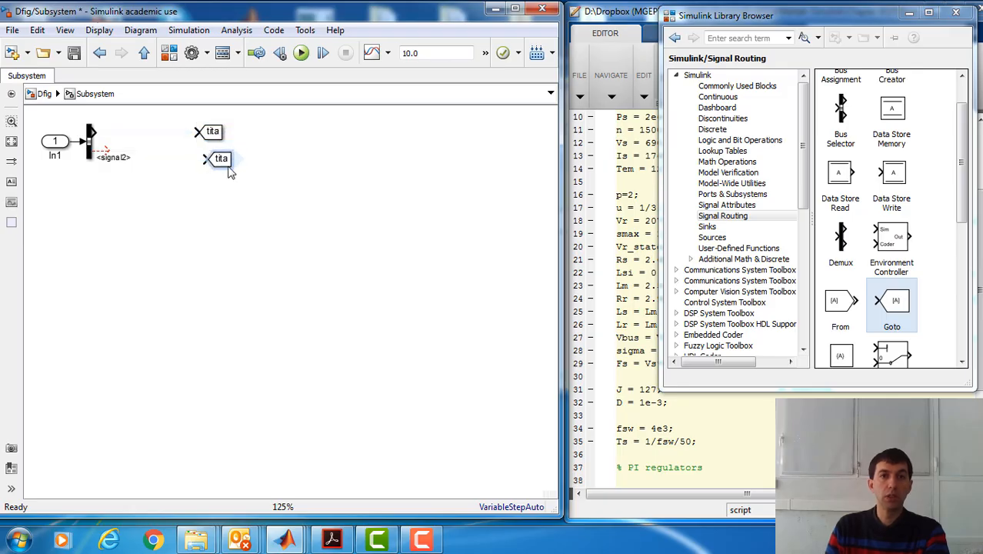
{"action": "double_click", "coordinate": [222, 159]}
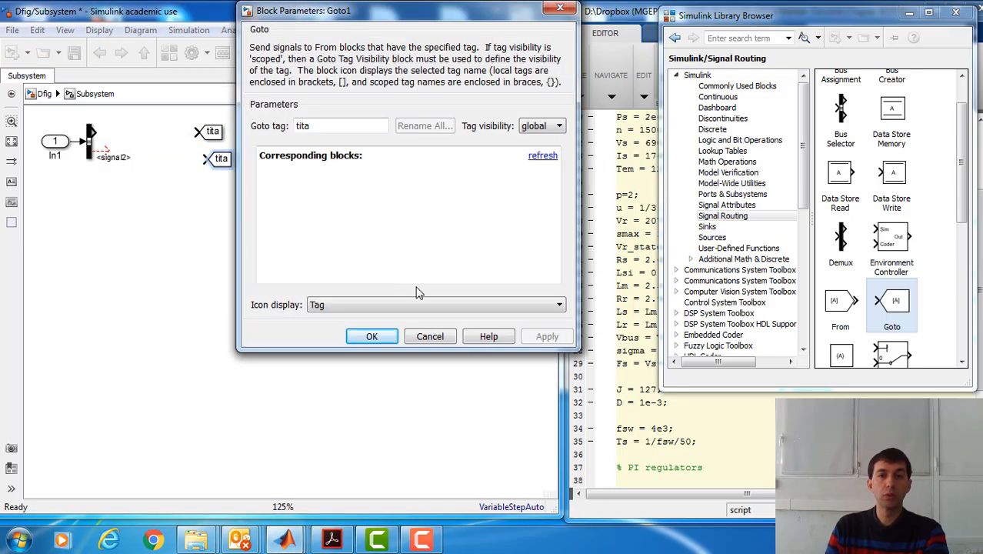
{"action": "left_click", "coordinate": [429, 336]}
Step: Add the Mechanical signal Rotor angle thetam (rad) to the Bus Selector's selected signals and remove signal1 and signal2
{"action": "left_click", "coordinate": [91, 147]}
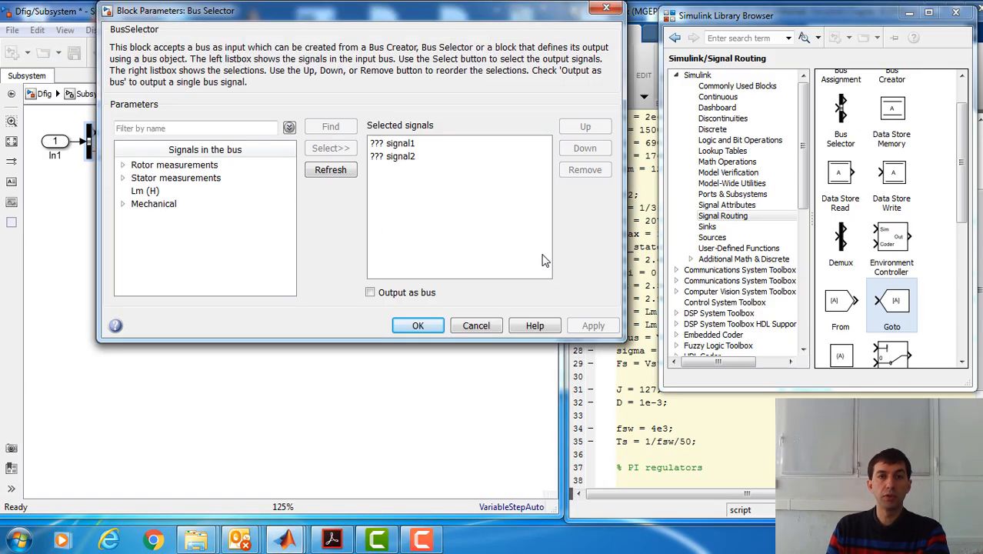
{"action": "double_click", "coordinate": [171, 208]}
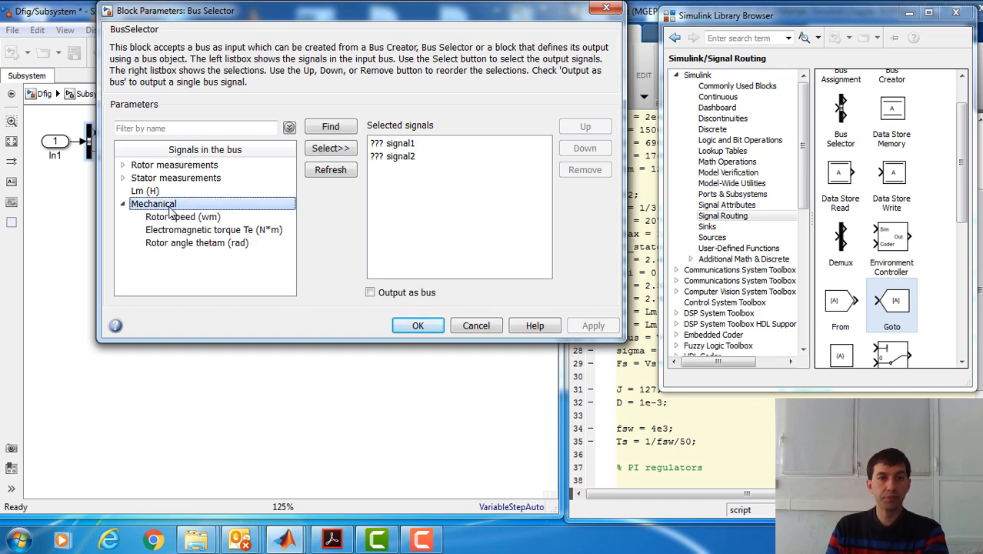
{"action": "left_click", "coordinate": [244, 248]}
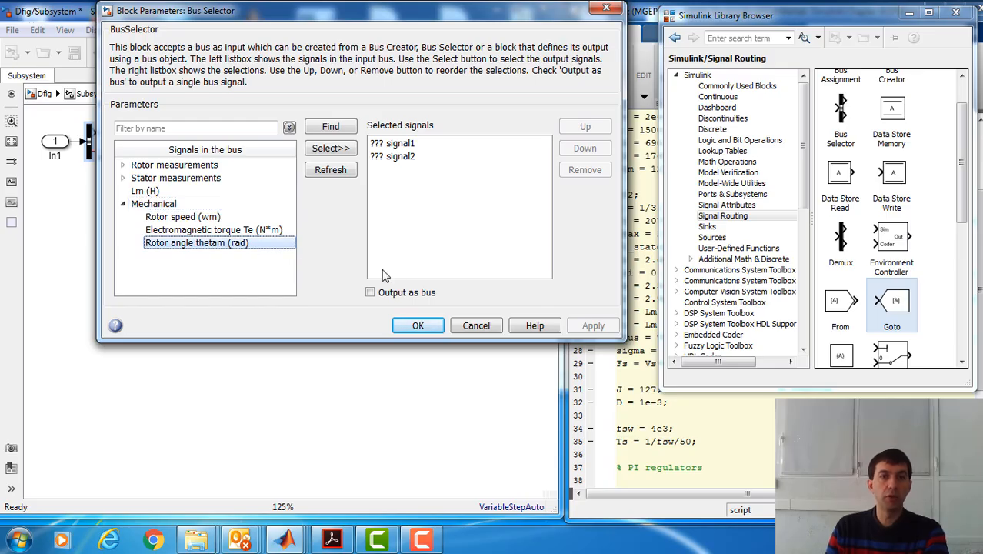
{"action": "left_click", "coordinate": [341, 150]}
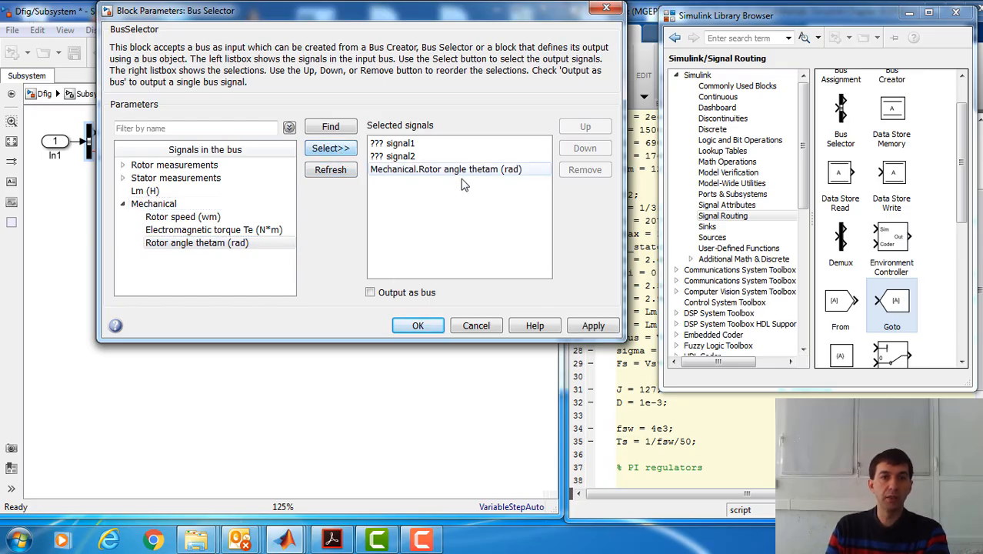
{"action": "left_click", "coordinate": [413, 157]}
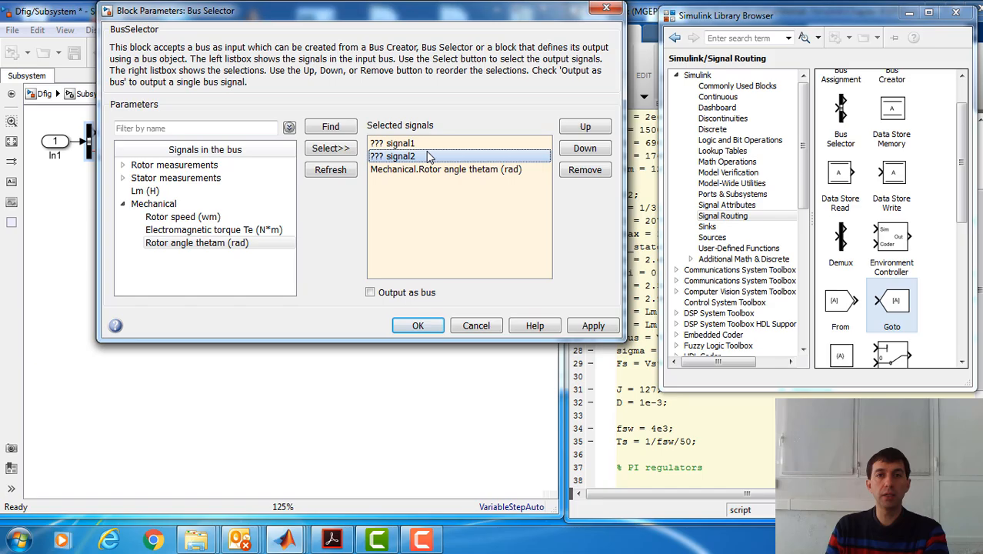
{"action": "left_click", "coordinate": [586, 171]}
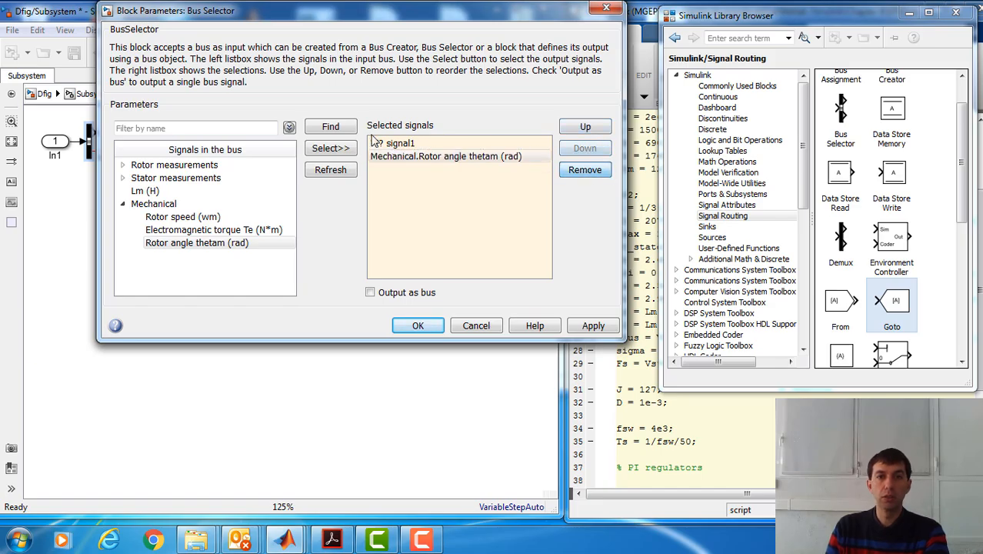
{"action": "left_click", "coordinate": [607, 170]}
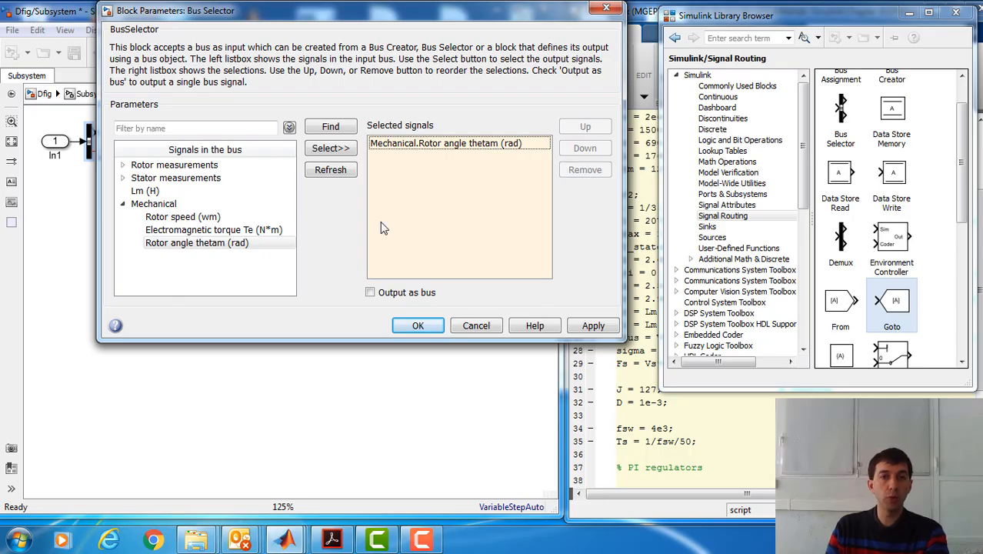
Step: Add Rotor speed (wm) as the Bus Selector's second signal and connect the rotor angle output to the tita Goto block
{"action": "left_click", "coordinate": [204, 217]}
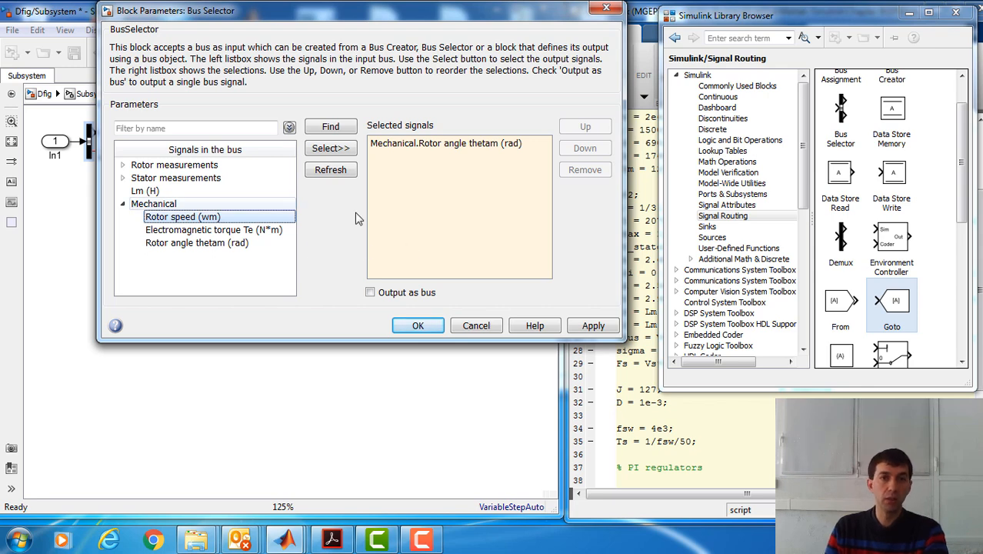
{"action": "left_click", "coordinate": [330, 150]}
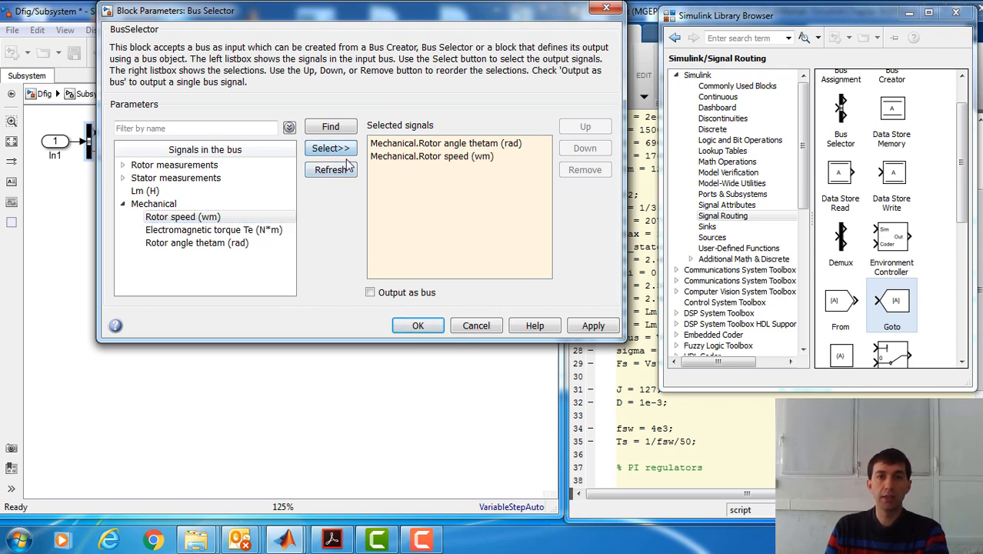
{"action": "left_click", "coordinate": [486, 160]}
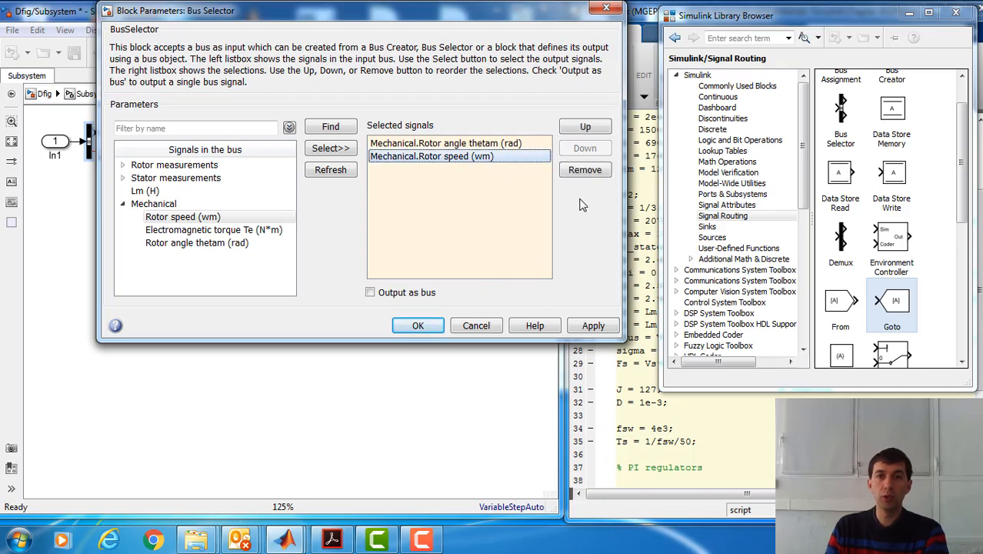
{"action": "left_click", "coordinate": [417, 326]}
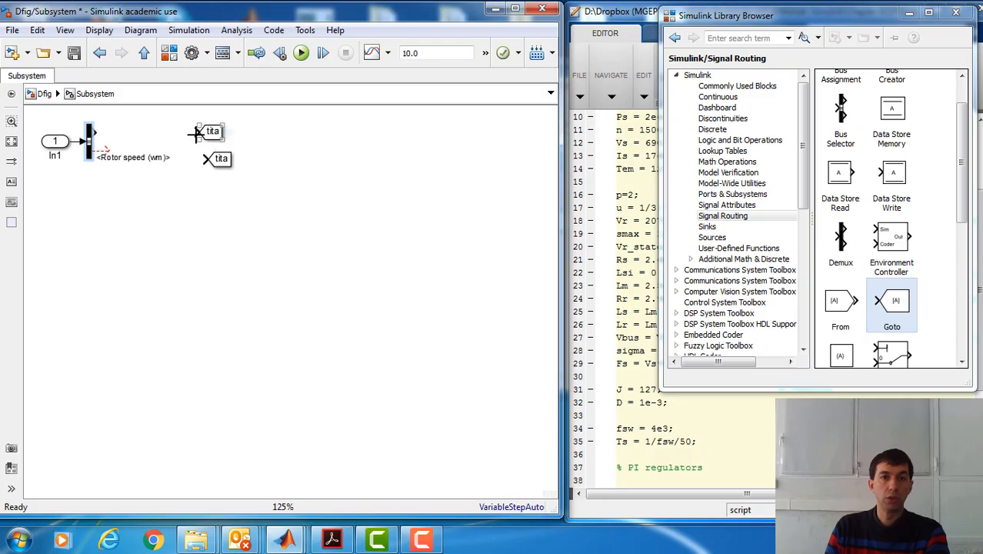
{"action": "left_click_drag", "start_coordinate": [198, 131], "coordinate": [94, 133]}
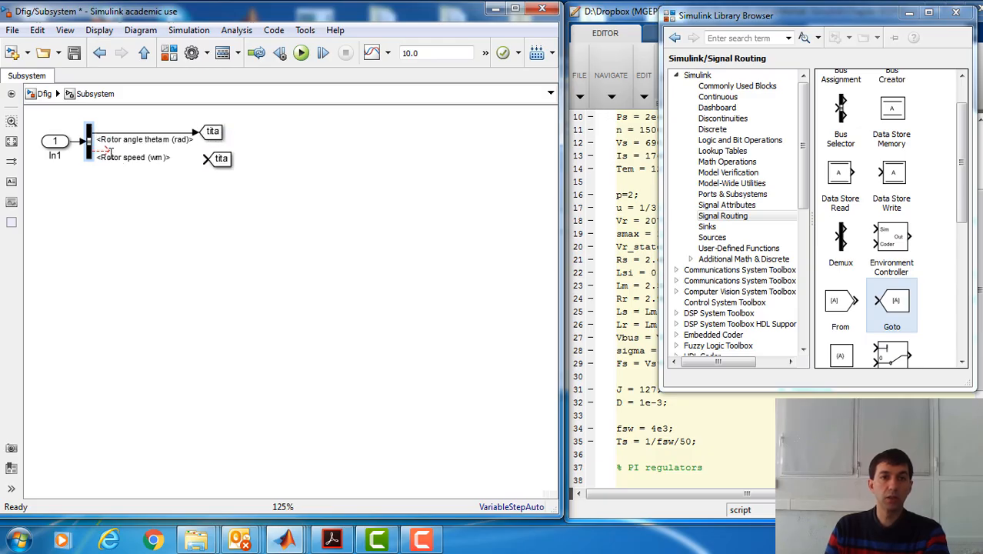
Step: Set the copied Goto block's tag to omega_m and connect the Bus Selector's rotor speed output to it
{"action": "double_click", "coordinate": [221, 160]}
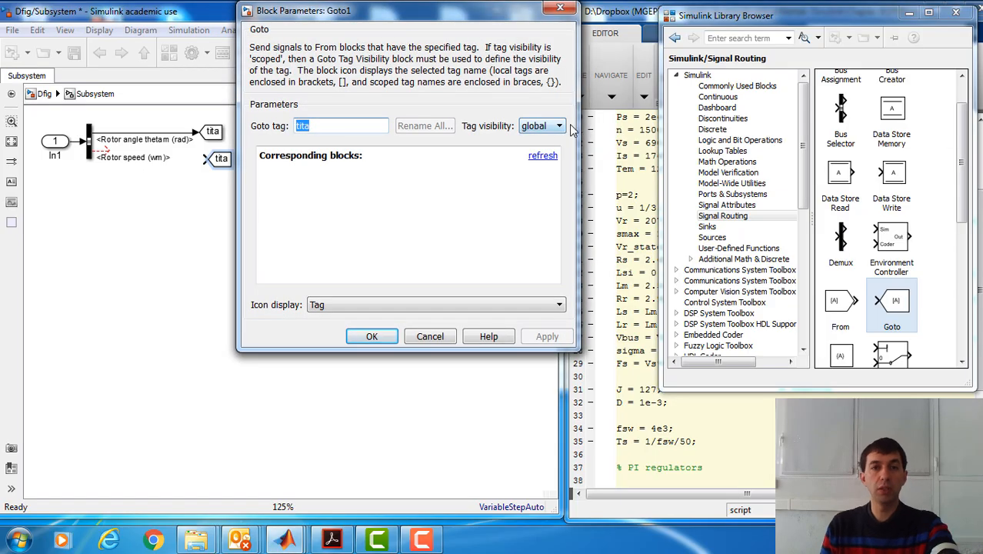
{"action": "type", "text": "o"}
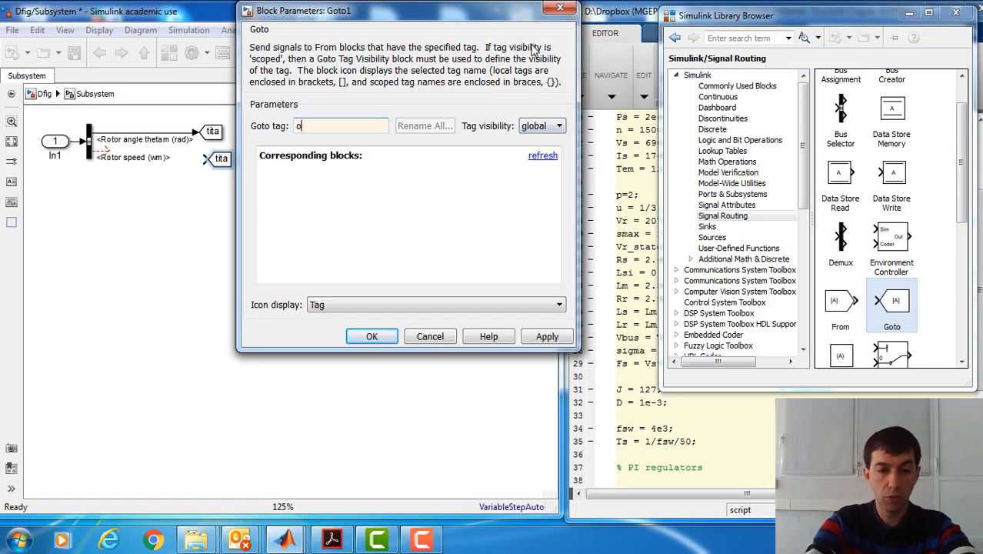
{"action": "type", "text": "mega_m"}
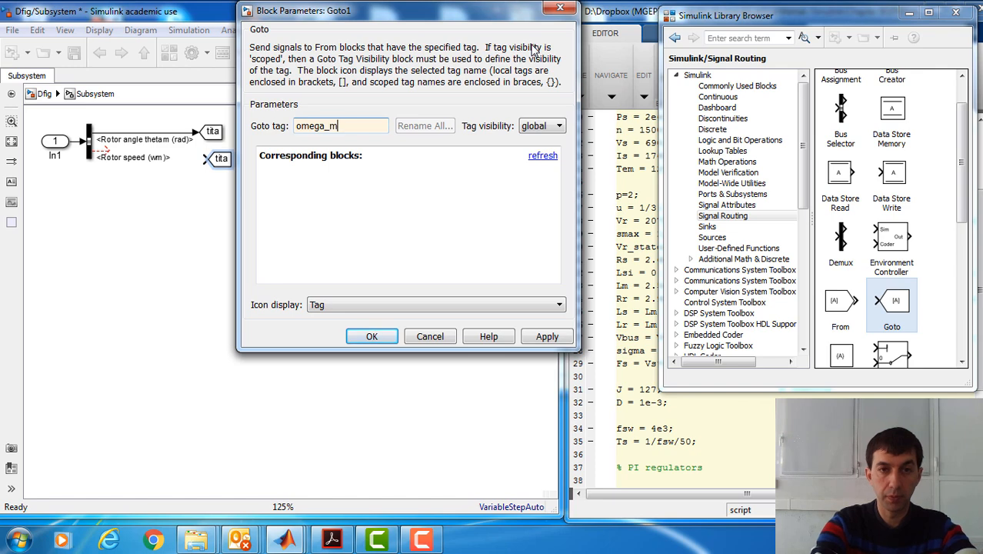
{"action": "key", "text": "Return"}
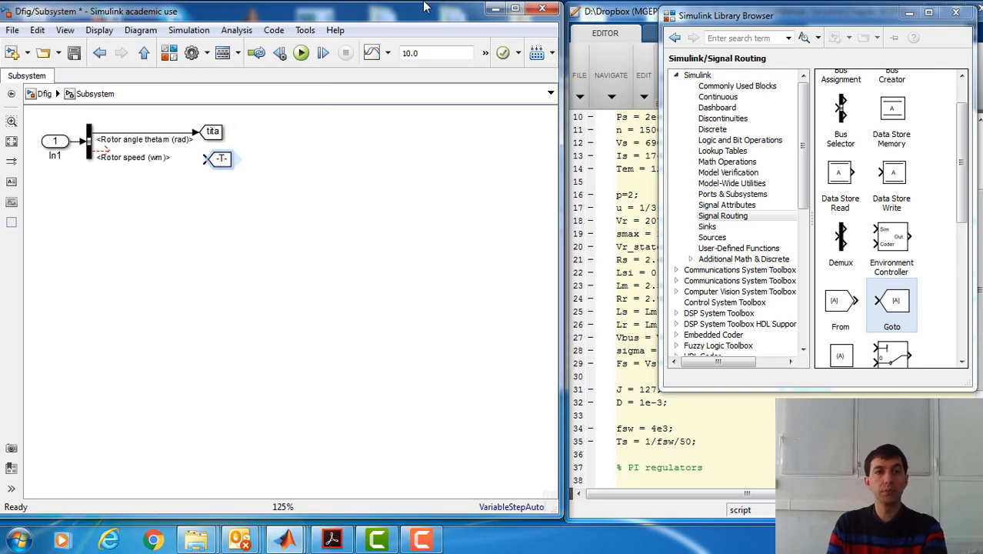
{"action": "left_click_drag", "start_coordinate": [231, 152], "coordinate": [108, 151]}
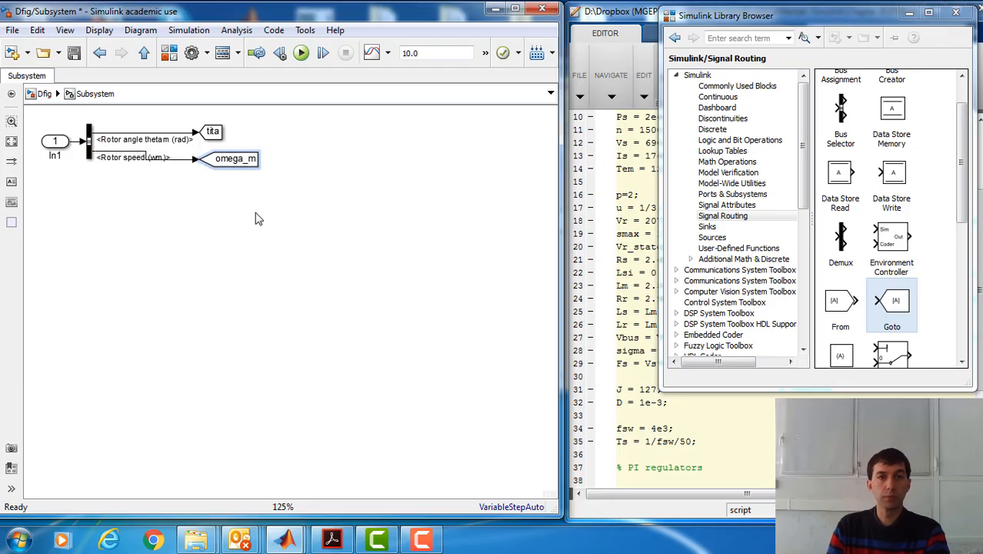
Step: Lengthen the Bus Selector and straighten its connections by realigning the tita and omega_m Goto blocks and the In1 port
{"action": "left_click_drag", "start_coordinate": [255, 160], "coordinate": [253, 150]}
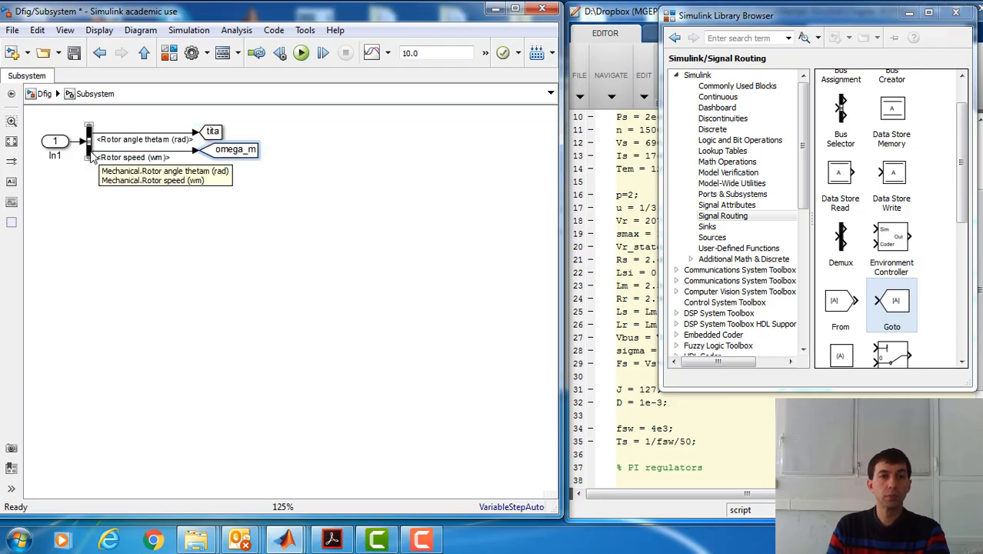
{"action": "left_click", "coordinate": [91, 157]}
{"action": "left_click_drag", "start_coordinate": [91, 159], "coordinate": [92, 196]}
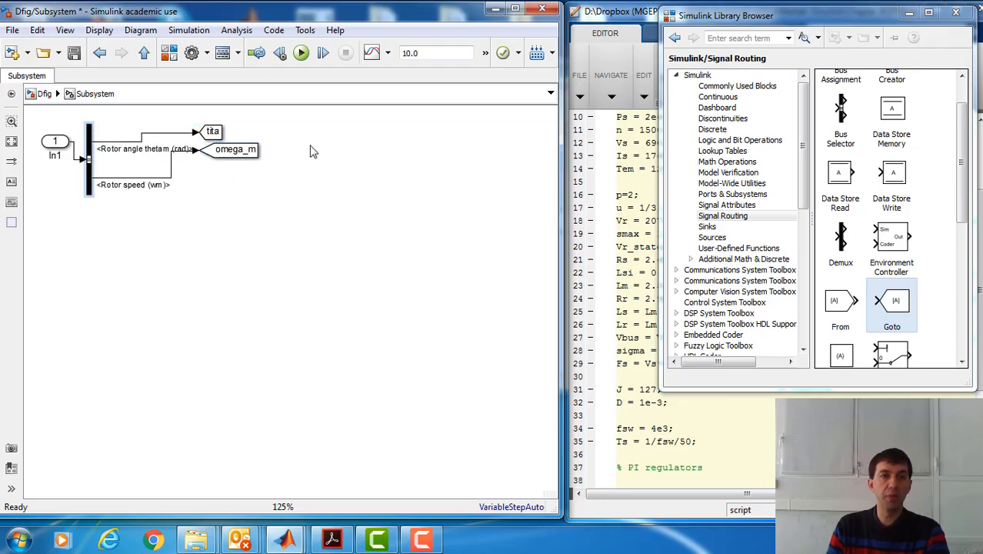
{"action": "left_click_drag", "start_coordinate": [239, 150], "coordinate": [239, 178]}
{"action": "left_click", "coordinate": [214, 134]}
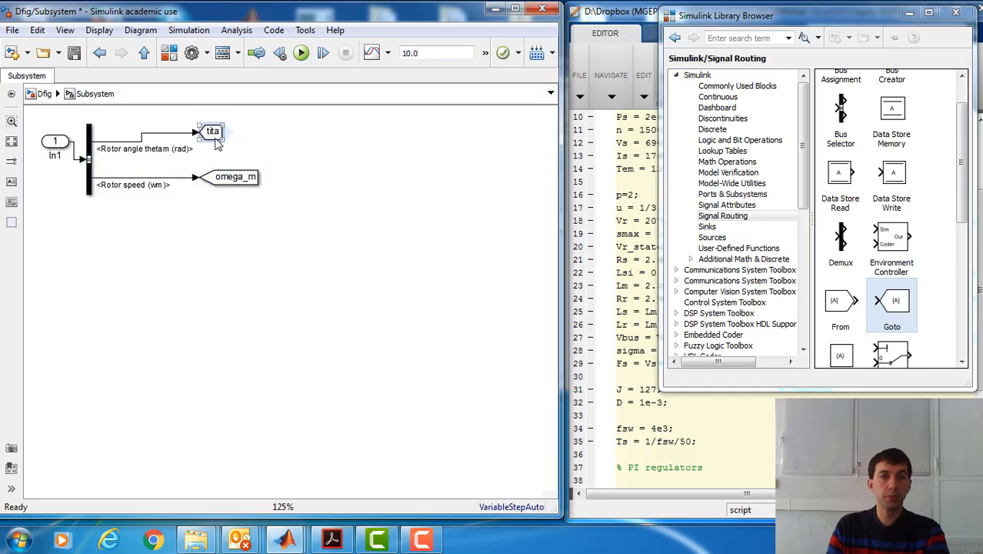
{"action": "left_click_drag", "start_coordinate": [218, 146], "coordinate": [219, 154]}
{"action": "left_click", "coordinate": [54, 153]}
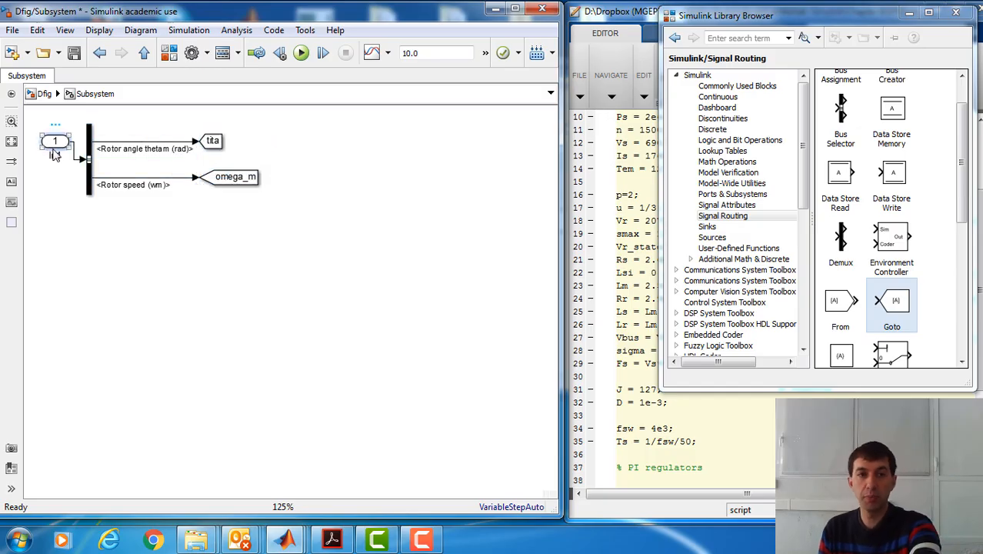
{"action": "left_click_drag", "start_coordinate": [53, 154], "coordinate": [54, 176]}
{"action": "left_click", "coordinate": [116, 247]}
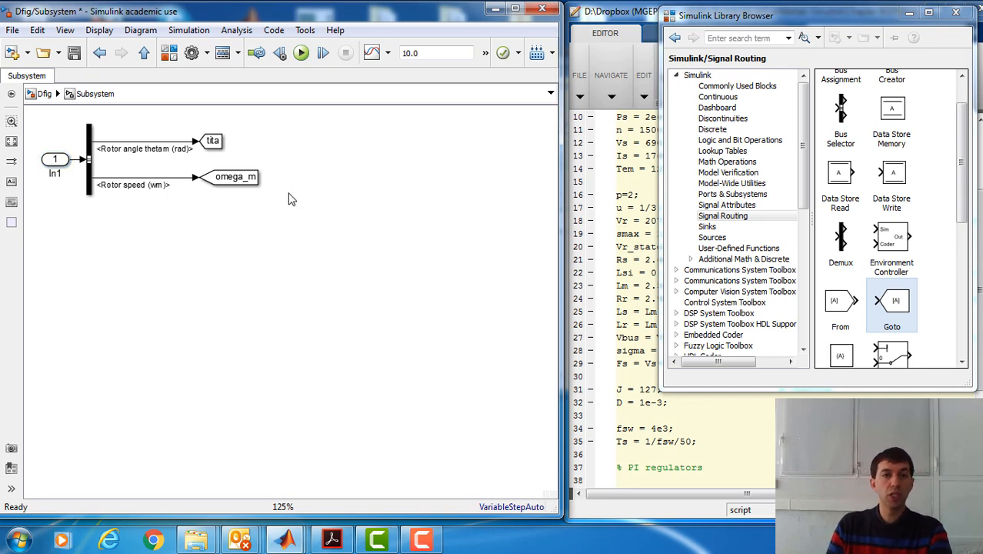
{"action": "double_click", "coordinate": [252, 181]}
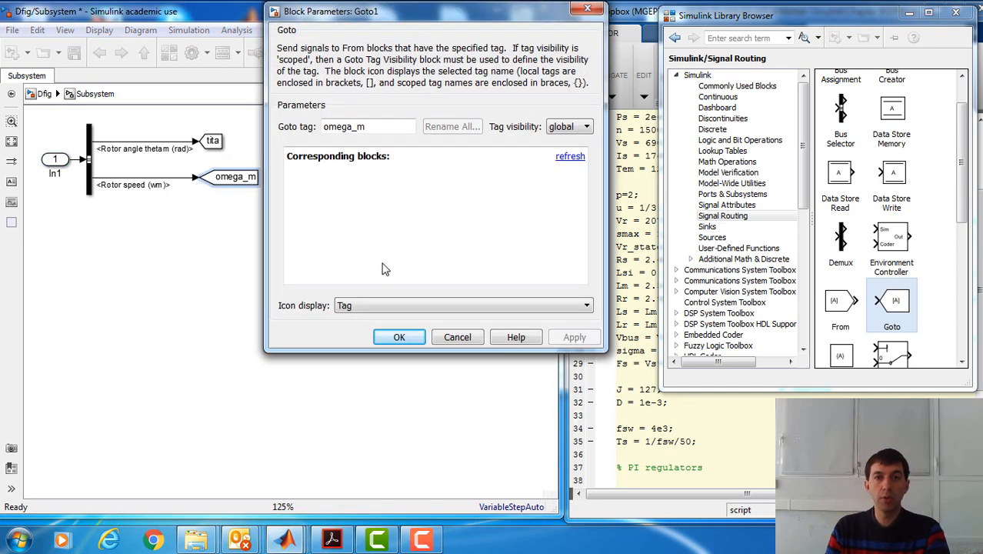
{"action": "left_click", "coordinate": [408, 336]}
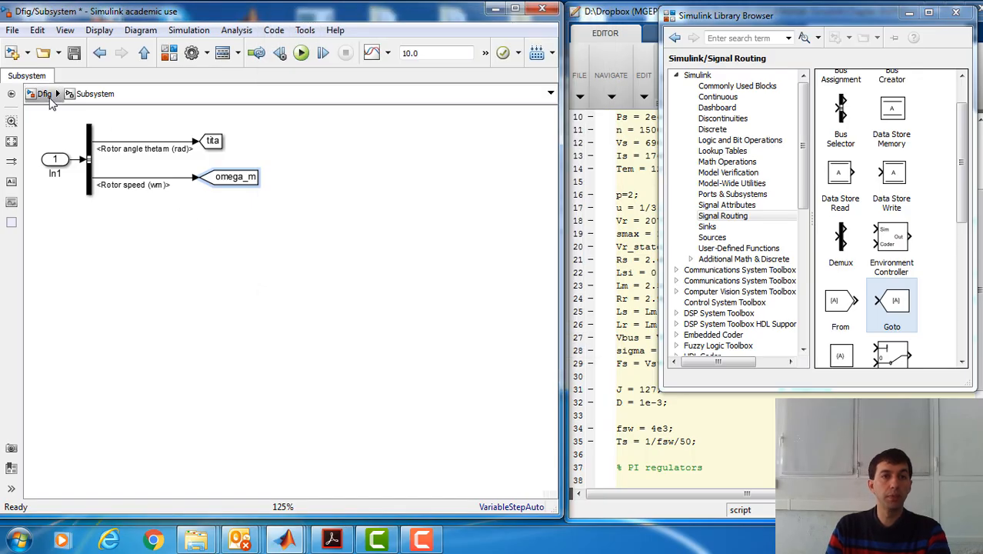
Step: Return to the Dfig top level and feed Control's tita input from a copy of the Vs From block tagged tita
{"action": "left_click", "coordinate": [44, 93]}
{"action": "left_click_drag", "start_coordinate": [116, 185], "coordinate": [143, 203]}
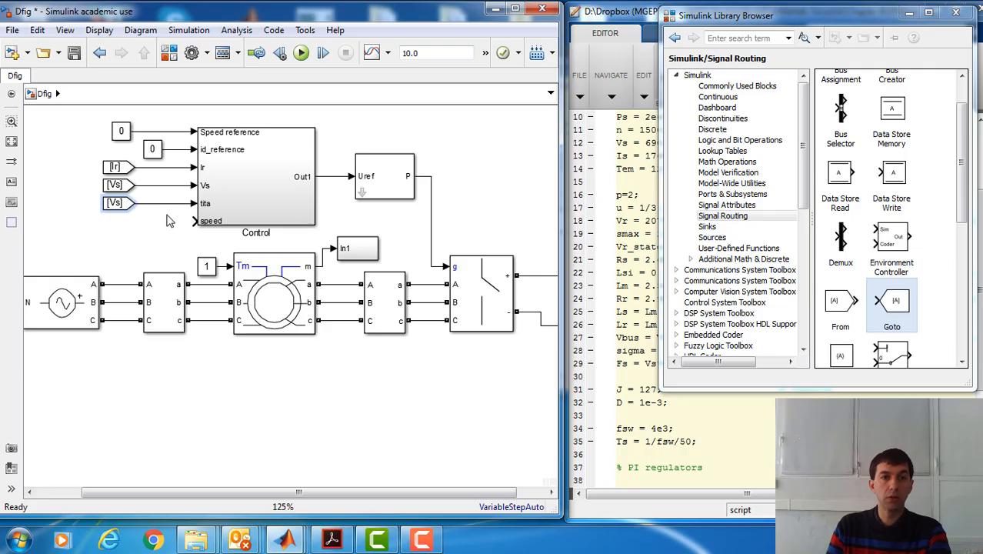
{"action": "double_click", "coordinate": [121, 208]}
{"action": "double_click", "coordinate": [230, 220]}
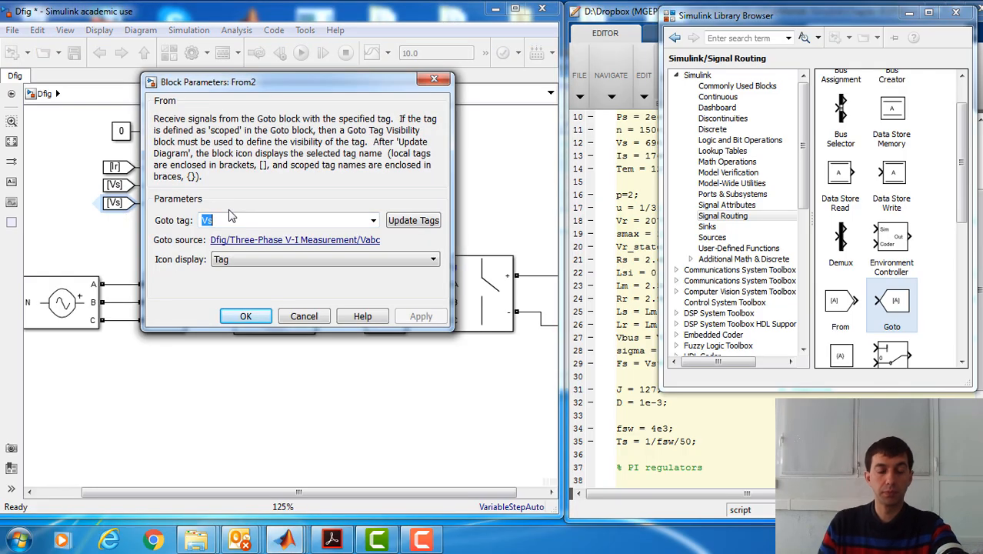
{"action": "type", "text": "I"}
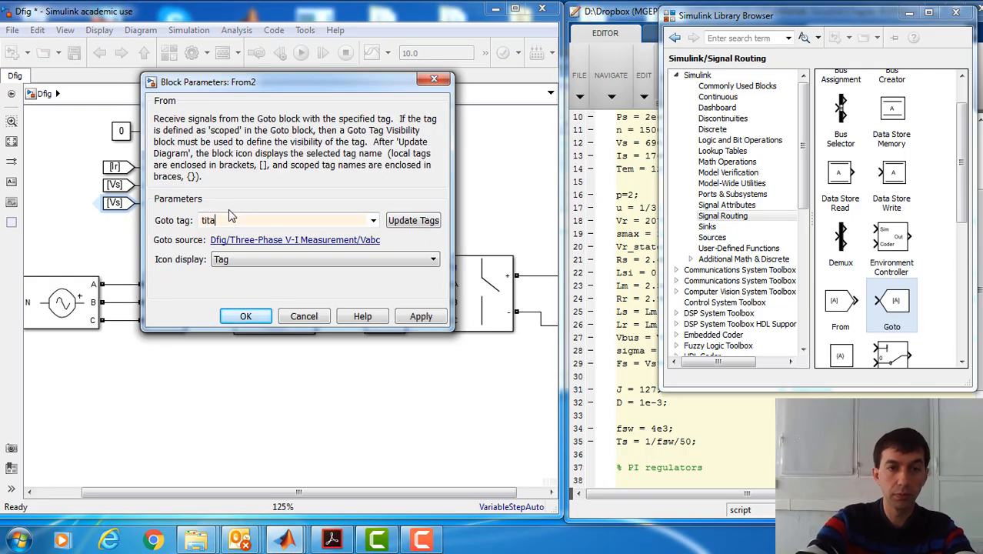
{"action": "type", "text": "ita"}
{"action": "key", "text": "Return"}
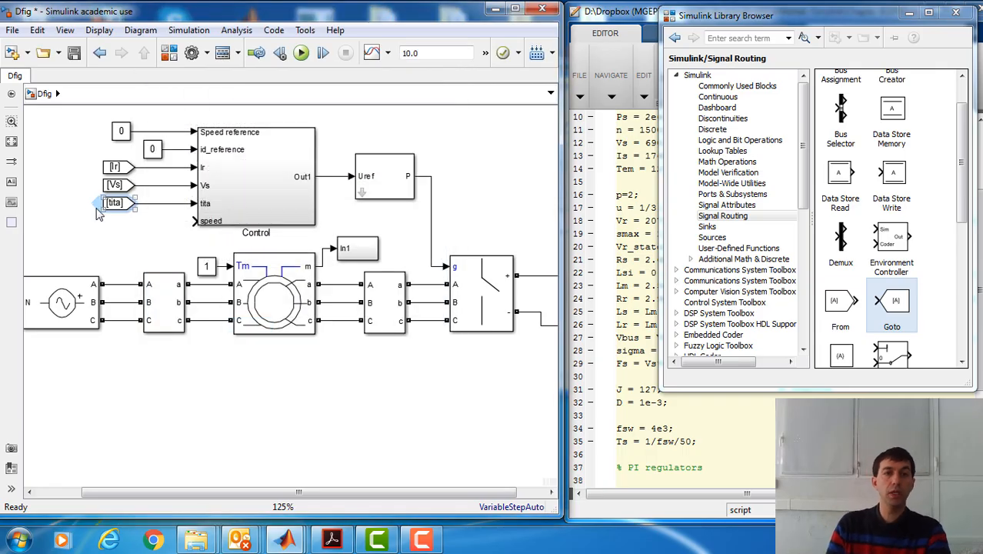
Step: Connect a copy of the tita From block to Control's speed input and set its Goto tag to omega_m
{"action": "left_click_drag", "start_coordinate": [118, 204], "coordinate": [124, 222]}
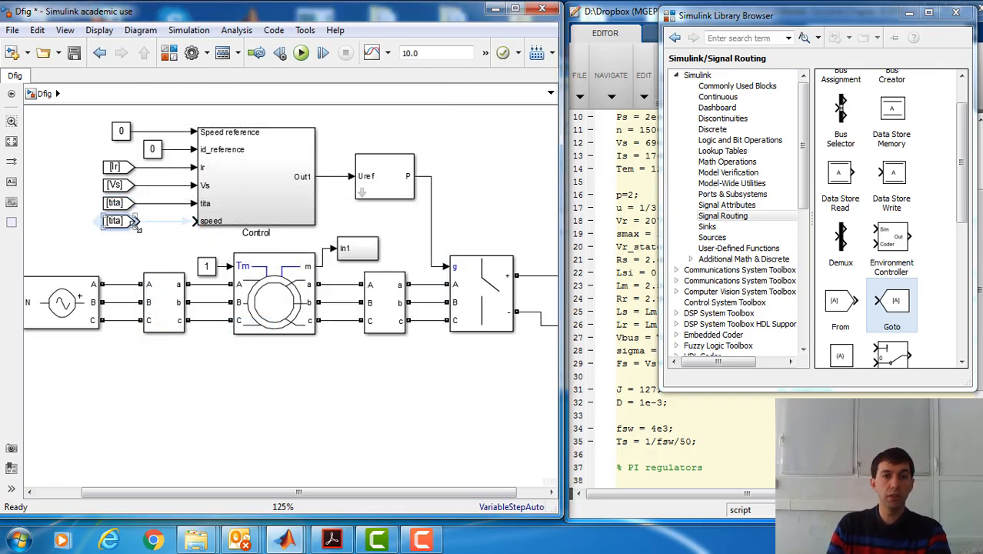
{"action": "left_click", "coordinate": [160, 223]}
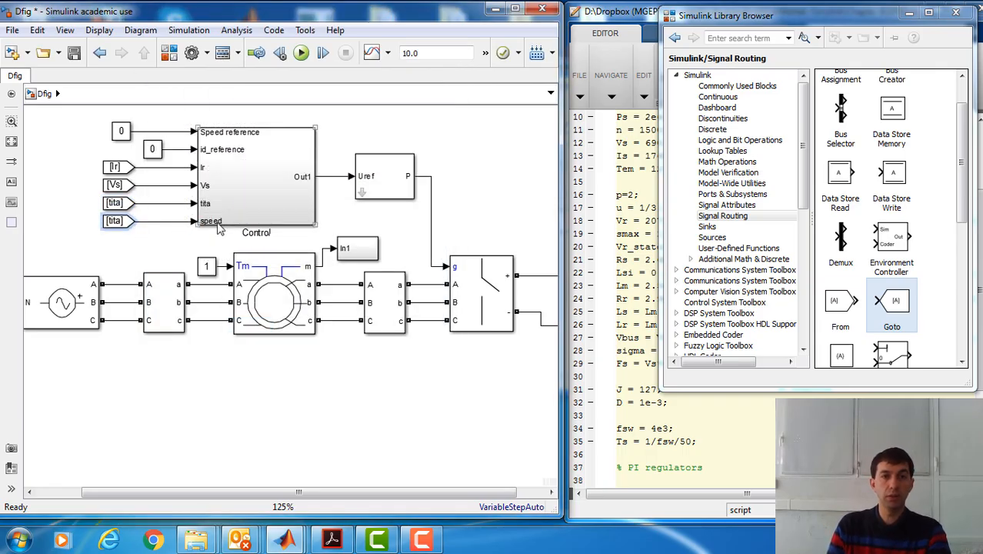
{"action": "double_click", "coordinate": [114, 221]}
{"action": "double_click", "coordinate": [246, 229]}
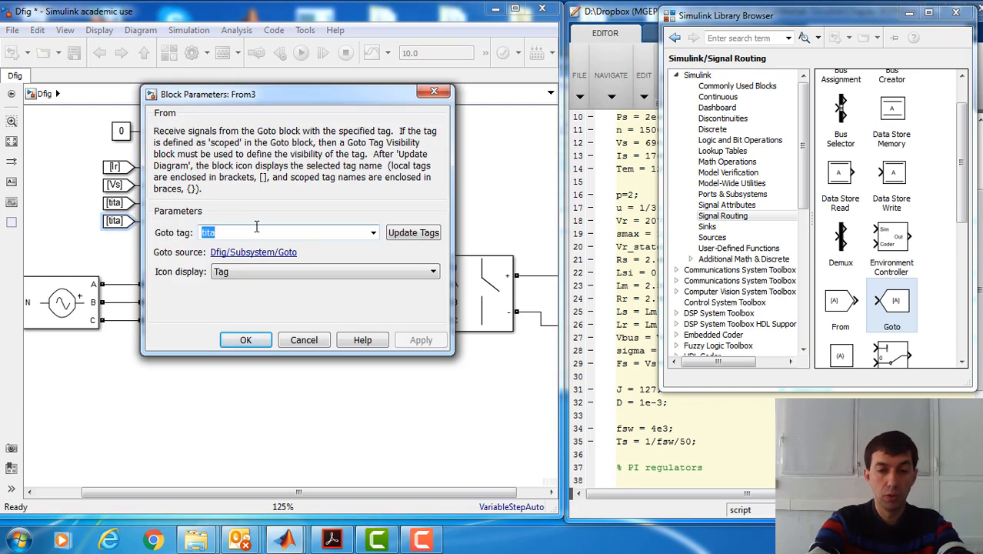
{"action": "type", "text": "om"}
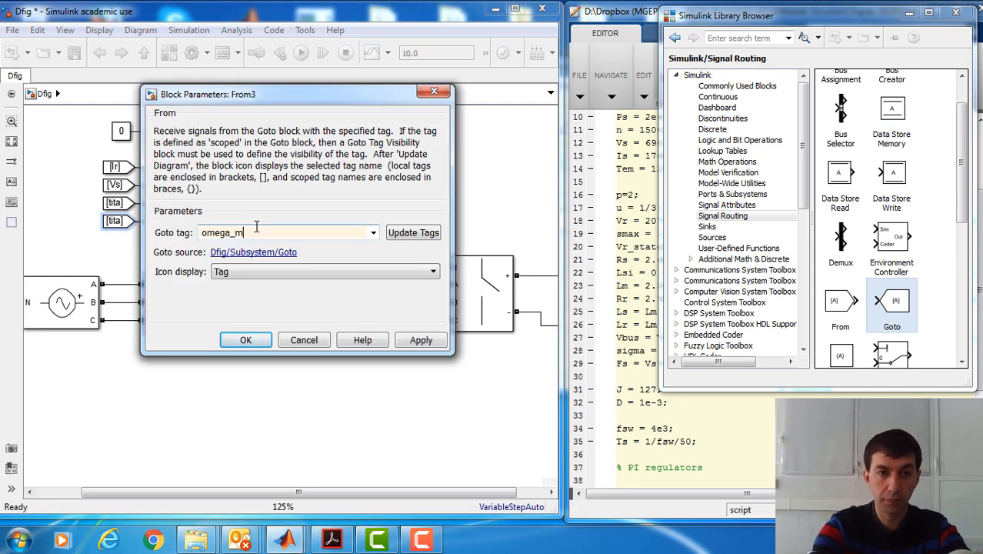
{"action": "type", "text": "ega_m"}
{"action": "key", "text": "Return"}
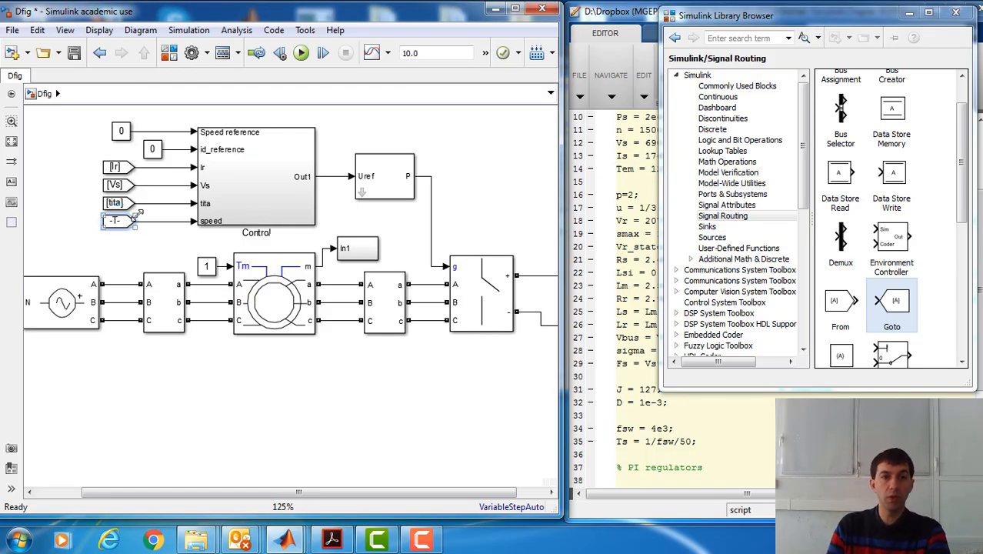
Step: Widen the omega_m From block so its tag fits and save the model
{"action": "left_click_drag", "start_coordinate": [136, 216], "coordinate": [162, 220]}
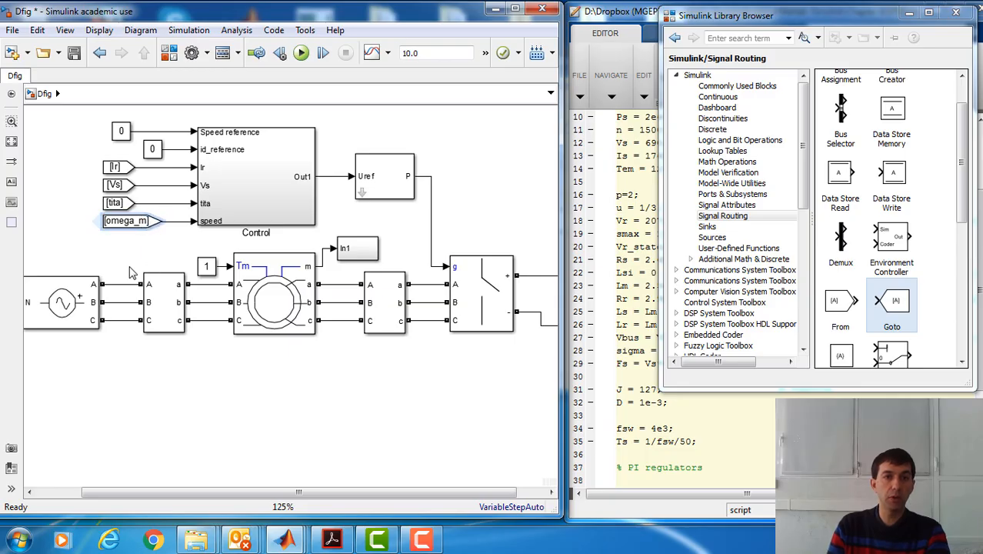
{"action": "left_click", "coordinate": [133, 273]}
{"action": "left_click", "coordinate": [75, 52]}
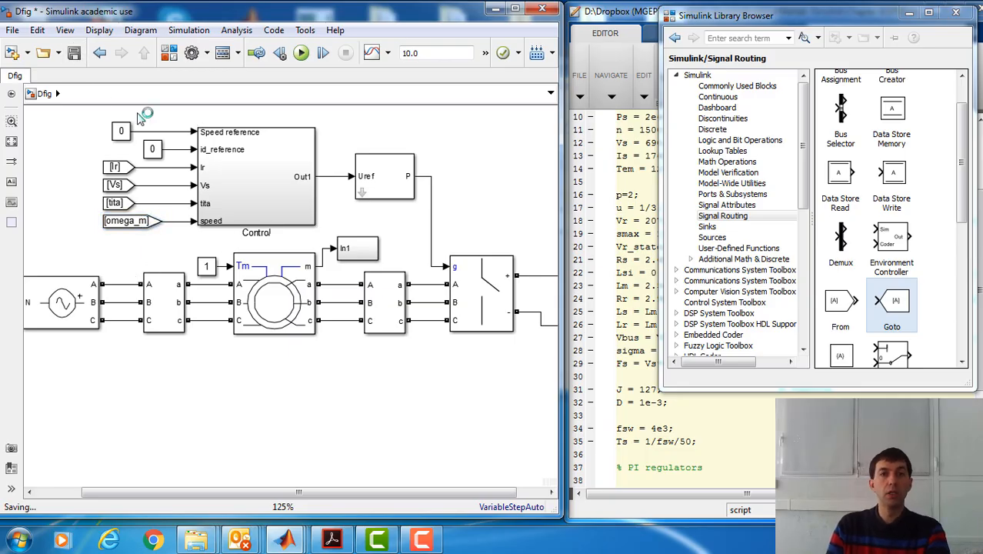
Step: Make the Control block taller and align the two 0 constants with its Speed reference and id_reference inputs
{"action": "left_click", "coordinate": [248, 219]}
{"action": "left_click_drag", "start_coordinate": [314, 128], "coordinate": [318, 116]}
{"action": "left_click", "coordinate": [126, 142]}
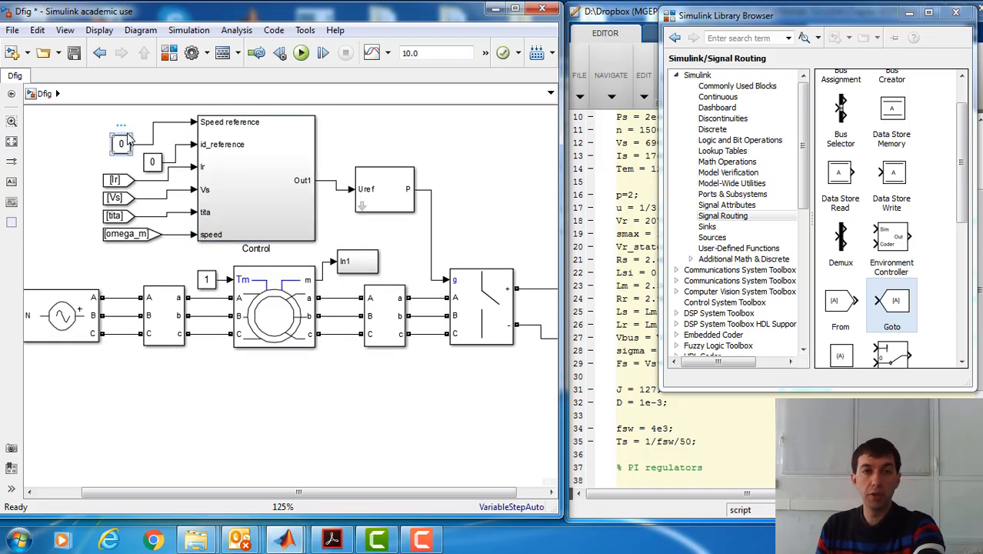
{"action": "key", "text": "Up"}
{"action": "key", "text": "Up"}
{"action": "key", "text": "Up"}
{"action": "key", "text": "Up"}
{"action": "key", "text": "Up"}
{"action": "left_click", "coordinate": [154, 160]}
{"action": "key", "text": "Up"}
{"action": "key", "text": "Up"}
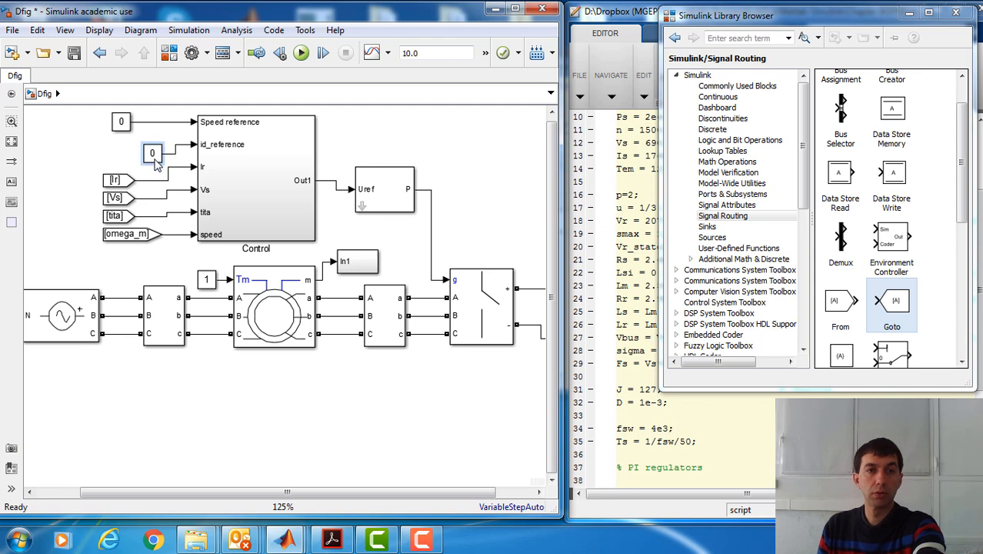
{"action": "key", "text": "Up"}
{"action": "key", "text": "Up"}
{"action": "key", "text": "Up"}
Step: Align the Ir, Vs and tita From blocks with their matching inputs on the Control block
{"action": "left_click", "coordinate": [129, 180]}
{"action": "key", "text": "Up"}
{"action": "key", "text": "Up"}
{"action": "key", "text": "Up"}
{"action": "key", "text": "Up"}
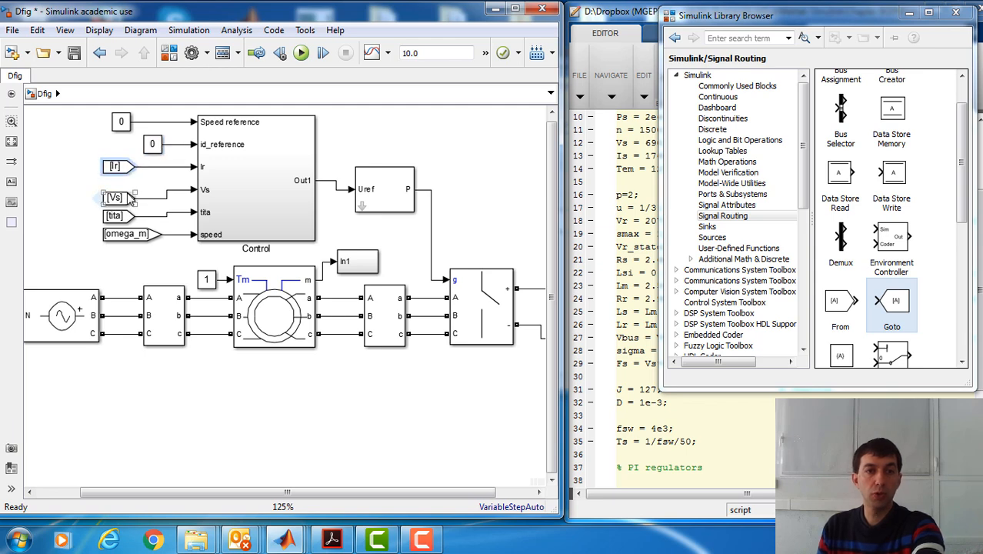
{"action": "key", "text": "Up"}
{"action": "key", "text": "Up"}
{"action": "key", "text": "Up"}
{"action": "key", "text": "Up"}
{"action": "left_click", "coordinate": [125, 217]}
{"action": "key", "text": "Down"}
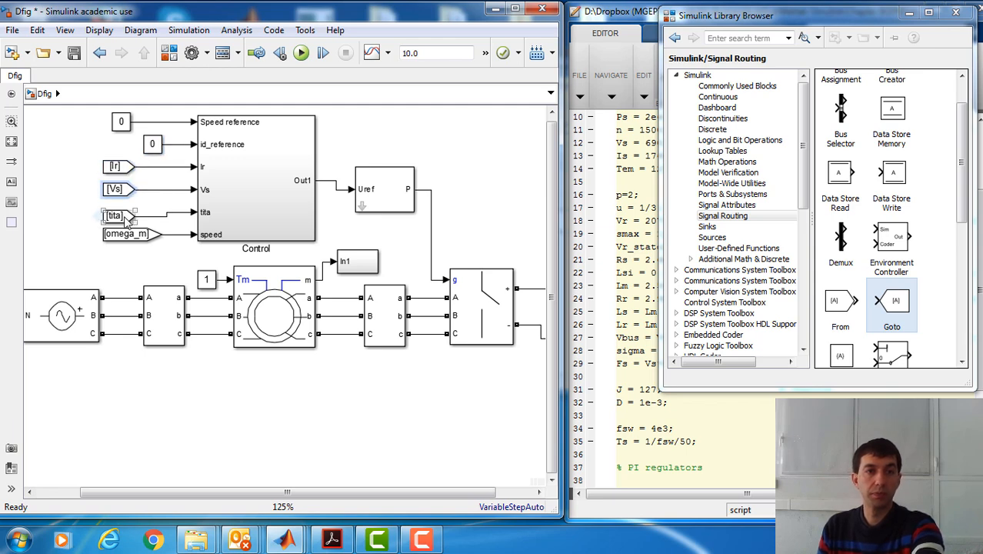
{"action": "left_click", "coordinate": [125, 218]}
{"action": "key", "text": "Up"}
{"action": "left_click", "coordinate": [185, 266]}
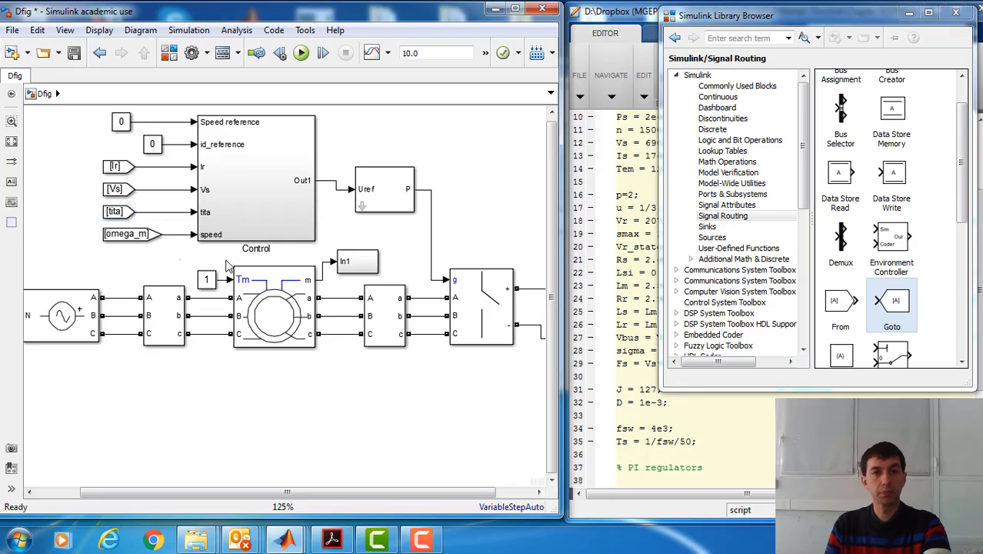
Step: Move the Uref pulse generator block up to line up with the Control block's output
{"action": "left_click", "coordinate": [373, 193]}
{"action": "key", "text": "Up"}
{"action": "key", "text": "Up"}
{"action": "key", "text": "Up"}
{"action": "key", "text": "Up"}
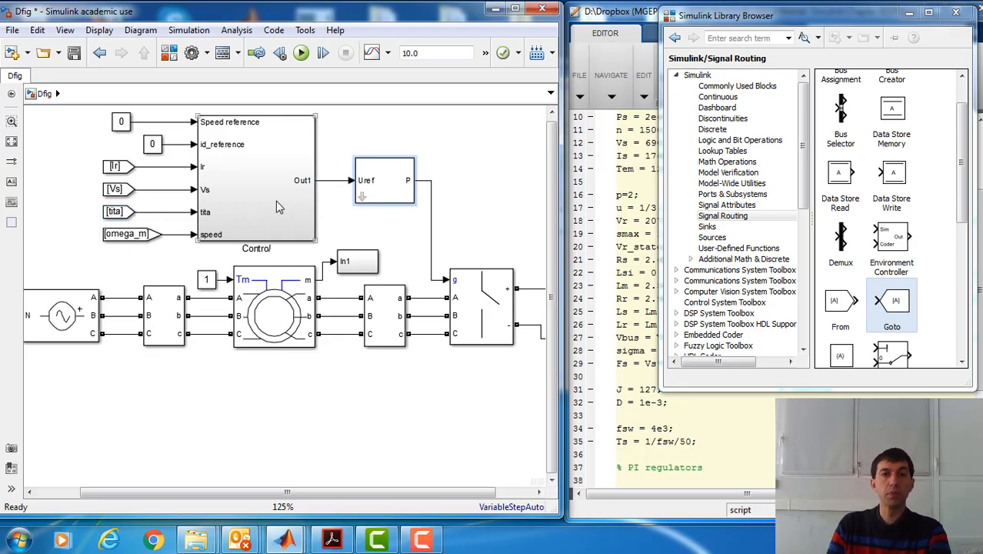
Step: In the Control subsystem, delete the line from Constant1 to Out1 and move Constant1 away below the output port
{"action": "double_click", "coordinate": [275, 201]}
{"action": "left_click", "coordinate": [321, 172]}
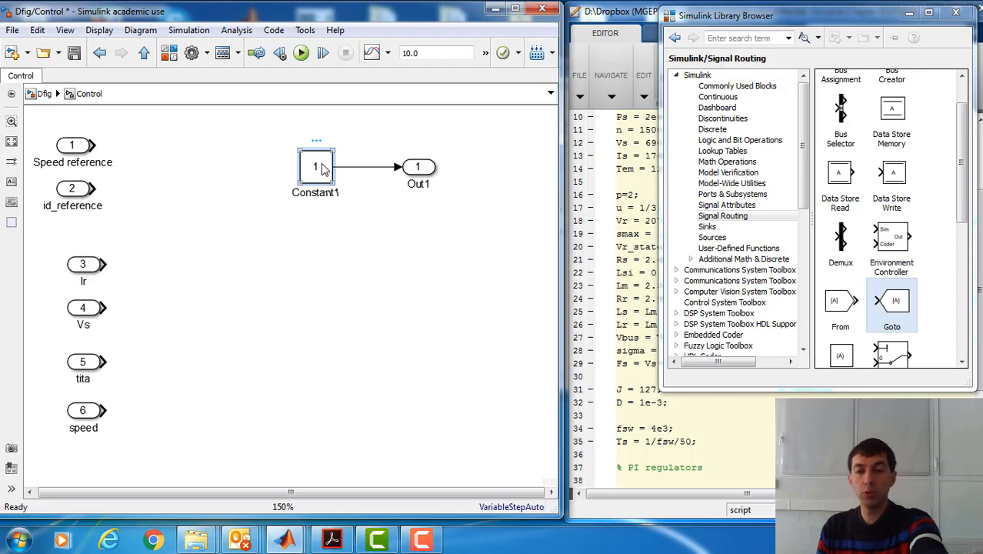
{"action": "left_click", "coordinate": [362, 175]}
{"action": "left_click", "coordinate": [362, 167]}
{"action": "key", "text": "Delete"}
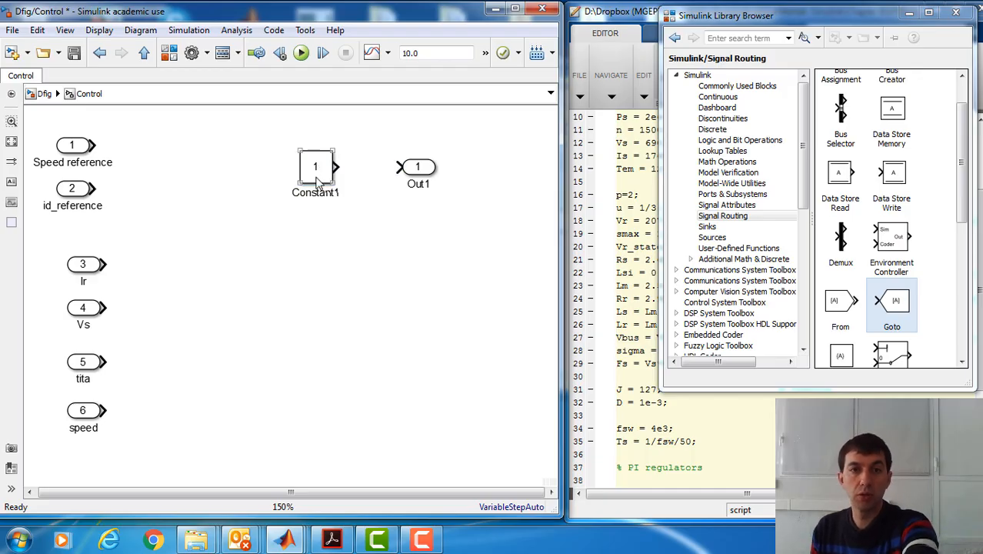
{"action": "left_click_drag", "start_coordinate": [323, 181], "coordinate": [469, 312]}
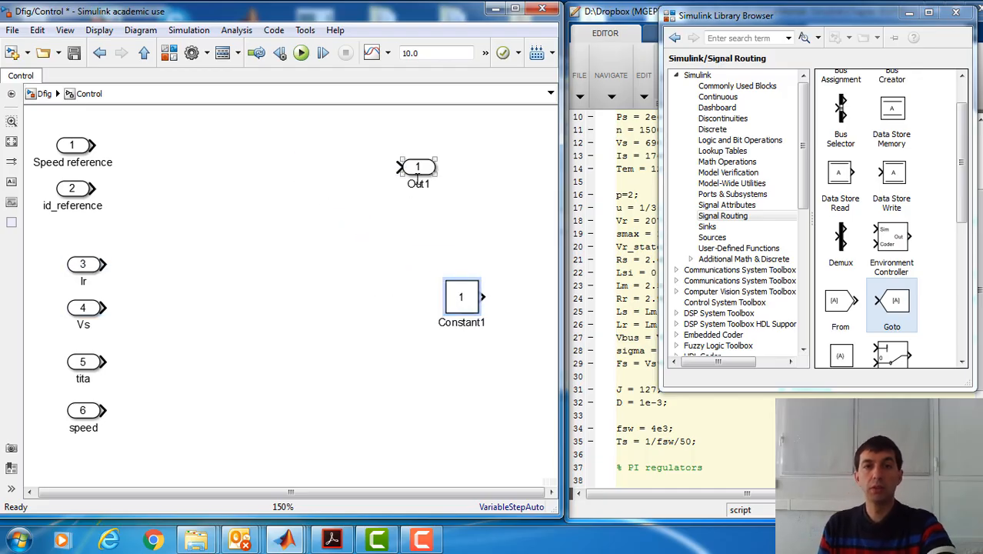
Step: Rename the Out1 output port to Vabc_ref
{"action": "double_click", "coordinate": [416, 183]}
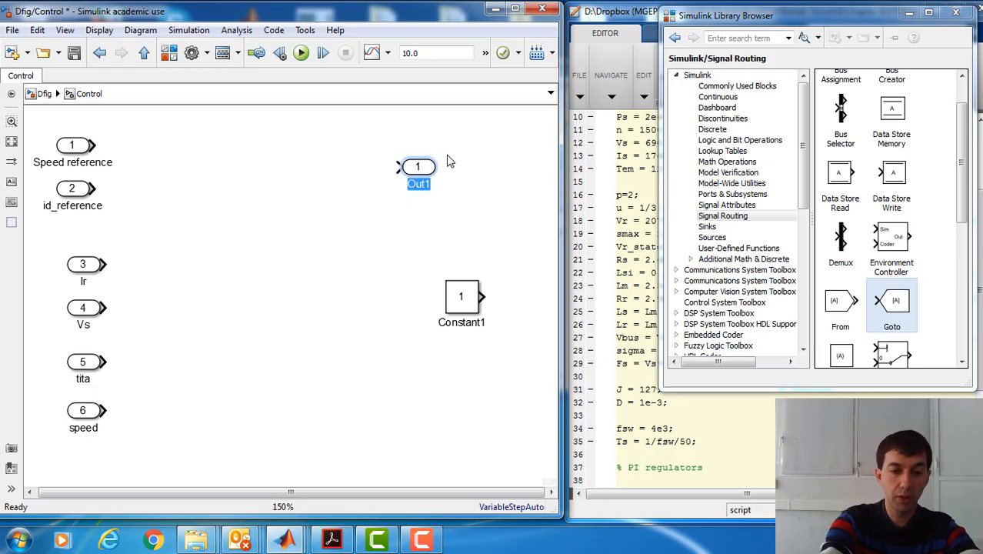
{"action": "type", "text": "Vs"}
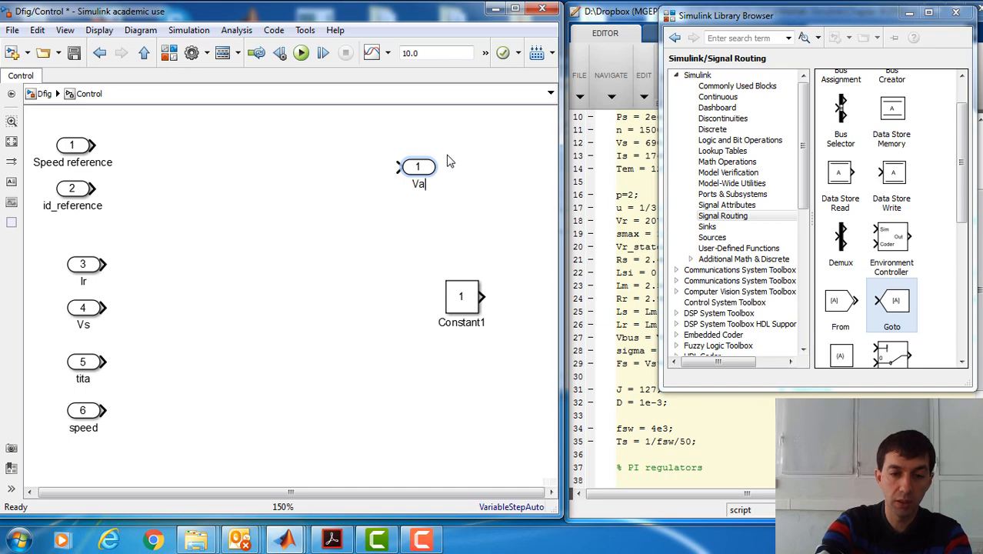
{"action": "type", "text": "bc"}
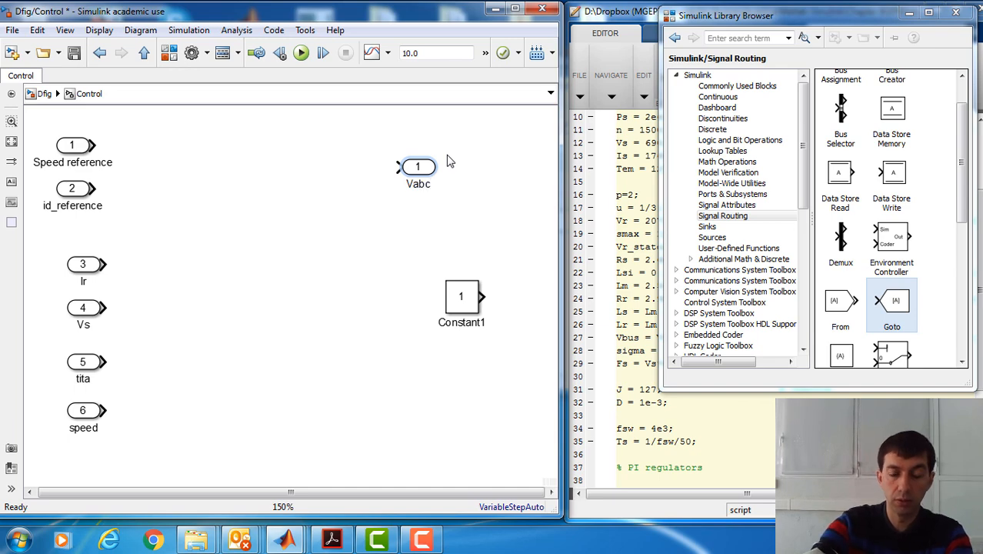
{"action": "type", "text": "_ref"}
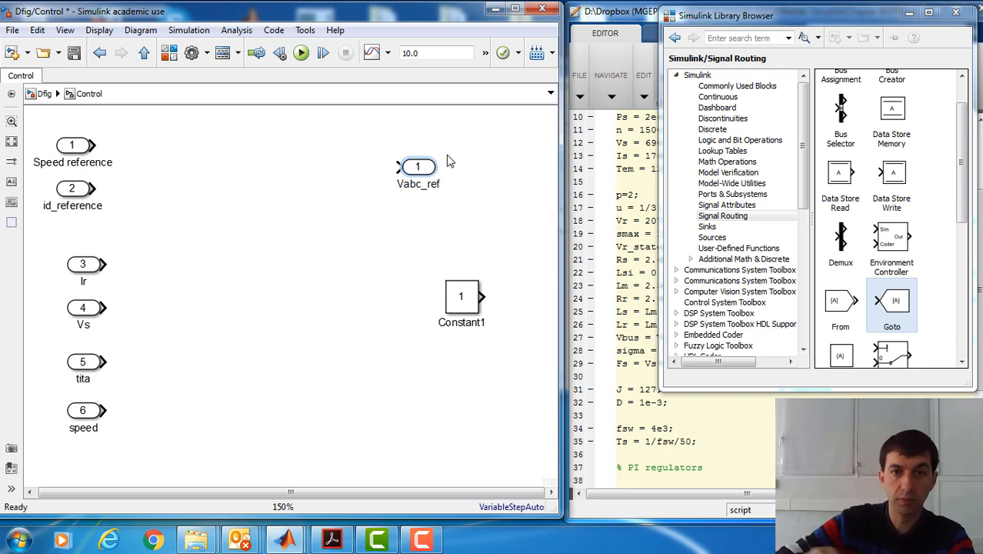
{"action": "left_click", "coordinate": [479, 244]}
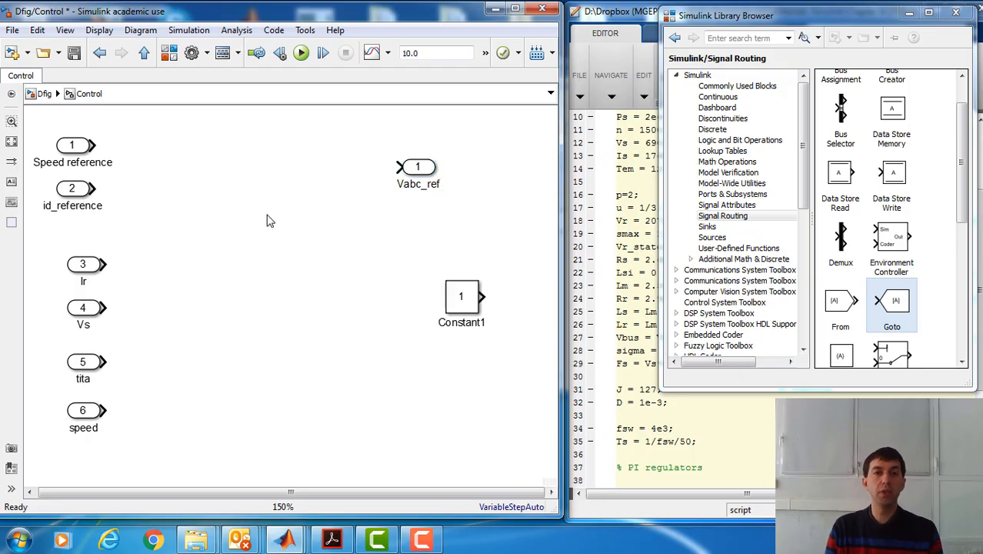
Step: Move the Vabc_ref port farther from the inputs and place Constant1 between them, slightly lower than the port
{"action": "left_click", "coordinate": [420, 167]}
{"action": "left_click_drag", "start_coordinate": [420, 167], "coordinate": [506, 209]}
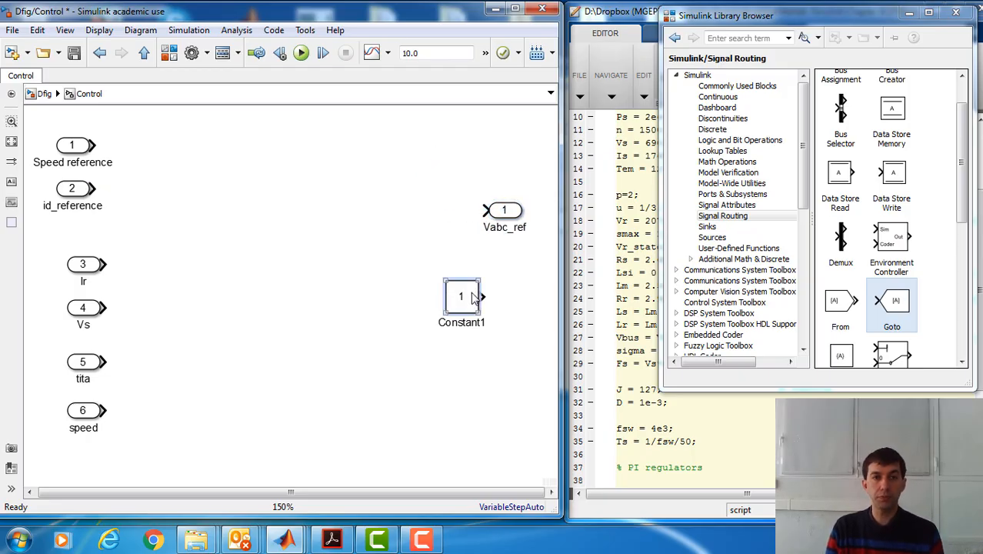
{"action": "left_click_drag", "start_coordinate": [461, 297], "coordinate": [398, 242]}
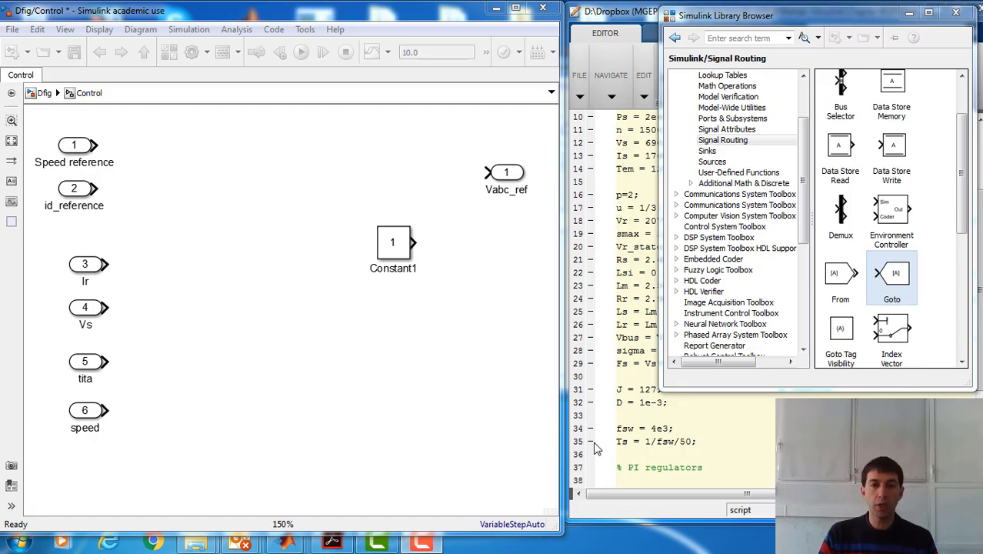
{"action": "mouse_move", "coordinate": [449, 534]}
{"action": "left_mouse_down"}
{"action": "mouse_move", "coordinate": [449, 510]}
{"action": "mouse_move", "coordinate": [449, 521]}
{"action": "left_mouse_up"}
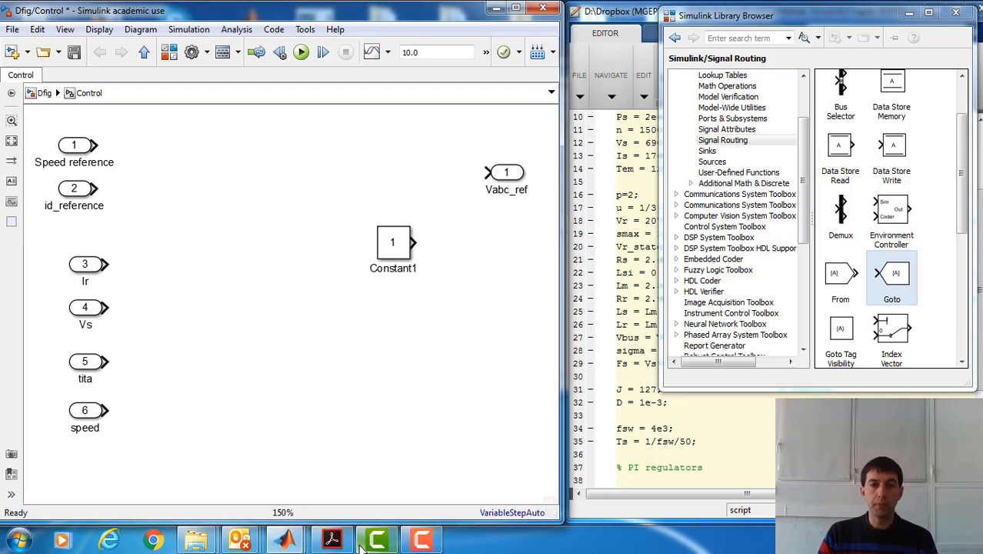
Step: Following the current control loops figure in ch10.pdf, place the DQ-->abc block before the Vabc_ref port and connect its abc output to it
{"action": "left_click", "coordinate": [332, 540]}
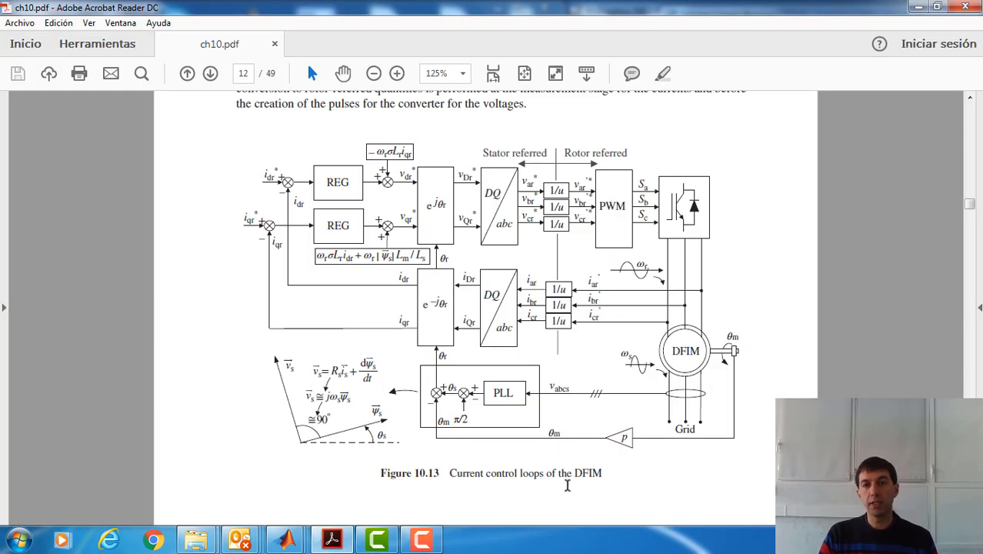
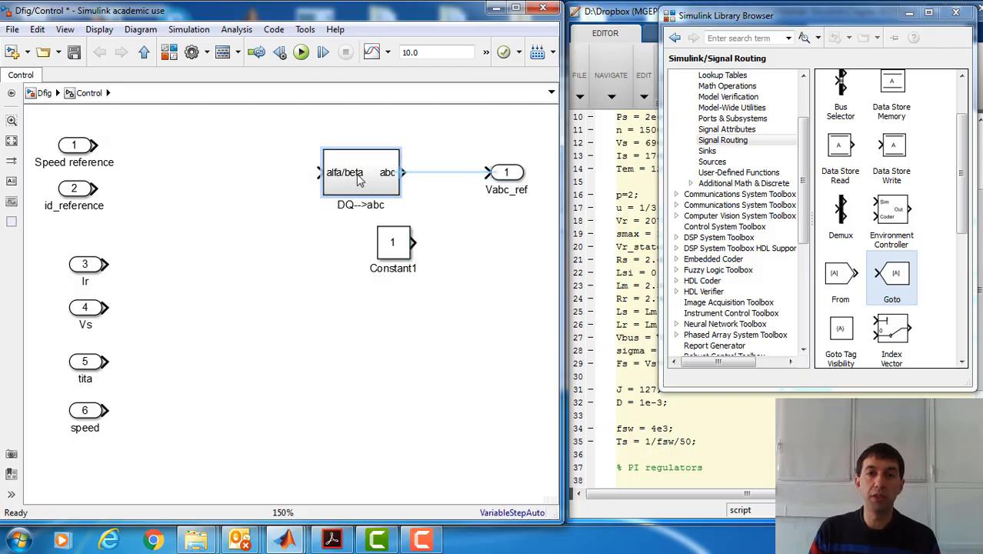
{"action": "left_click", "coordinate": [424, 175]}
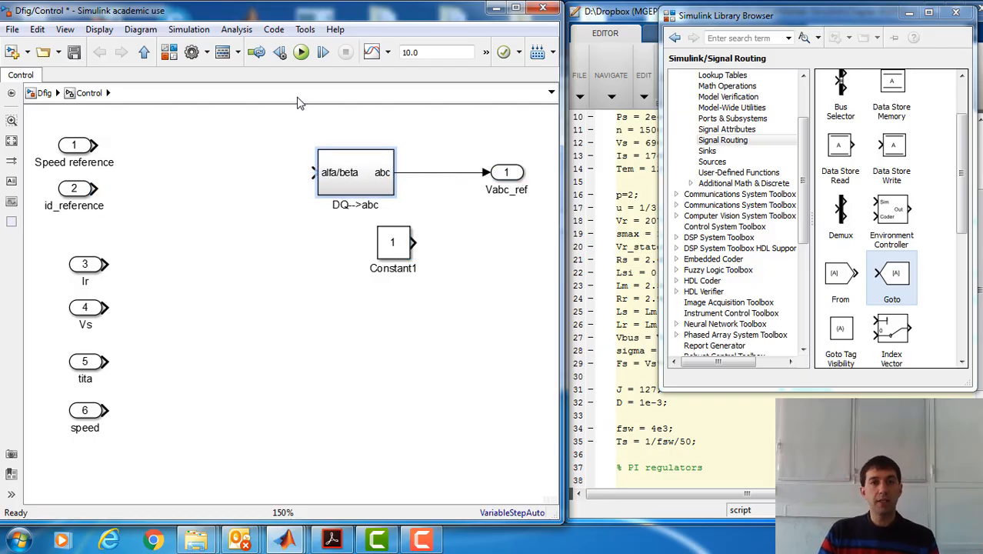
Step: Inspect the Control block's link to the Uref pulse generator at the model's top level and return inside the Control subsystem
{"action": "left_click", "coordinate": [45, 93]}
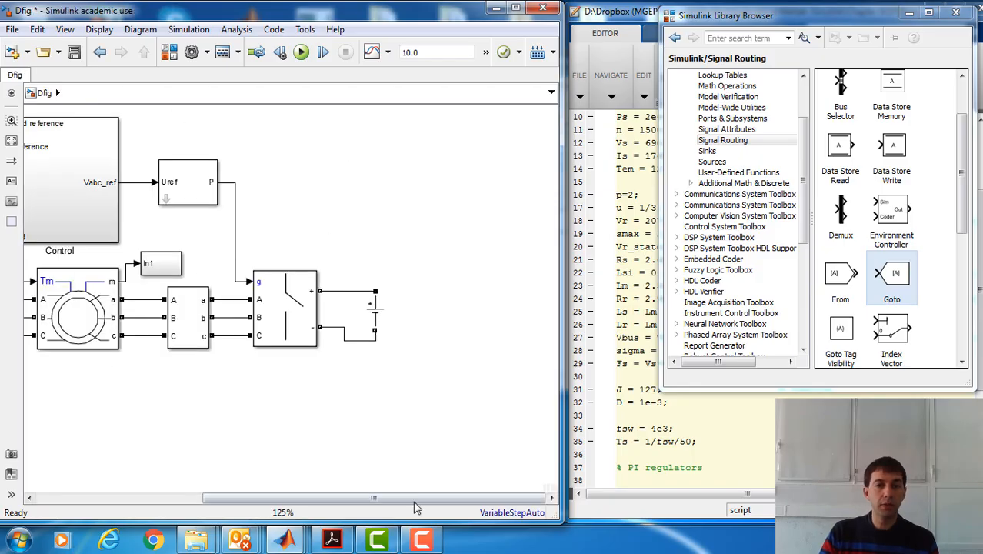
{"action": "left_click_drag", "start_coordinate": [398, 502], "coordinate": [259, 501]}
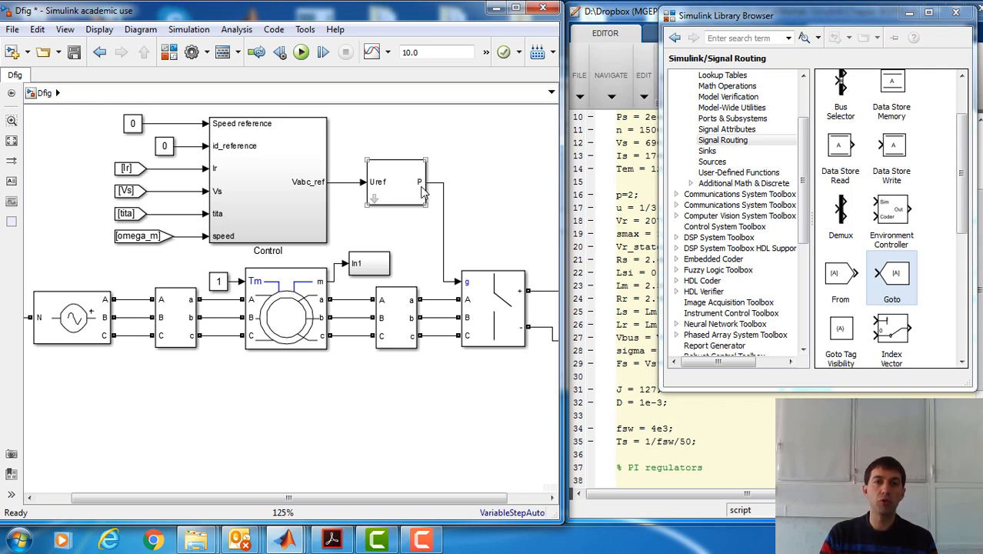
{"action": "double_click", "coordinate": [259, 217]}
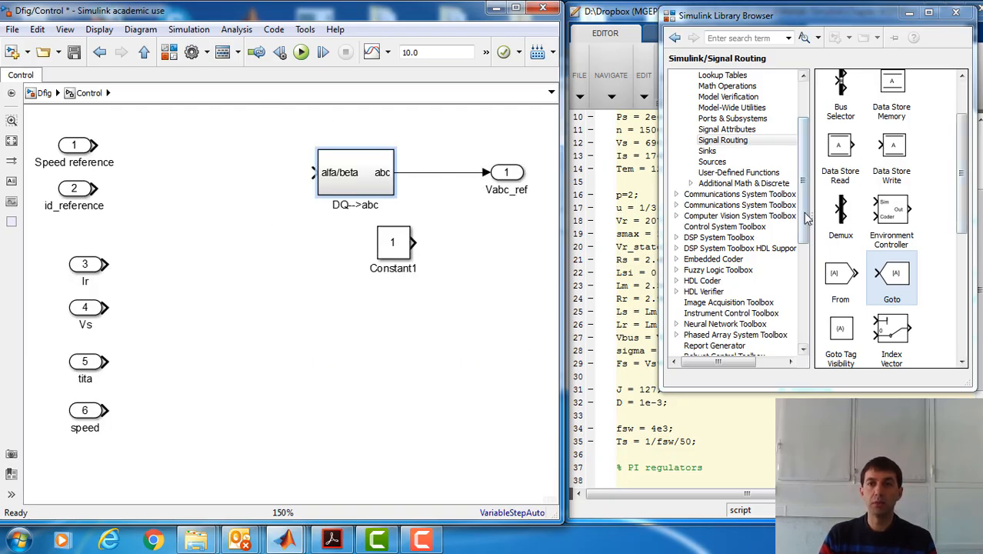
Step: Insert a Gain block into the line between DQ-->abc and Vabc_ref, and space the gain and the port farther from DQ-->abc
{"action": "left_click_drag", "start_coordinate": [803, 213], "coordinate": [811, 130]}
{"action": "left_click", "coordinate": [743, 86]}
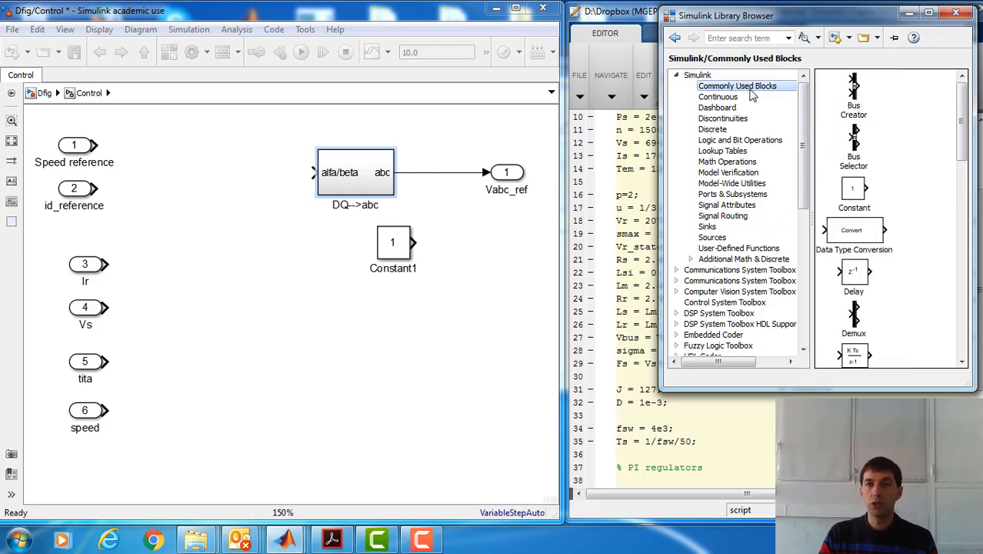
{"action": "left_click_drag", "start_coordinate": [962, 148], "coordinate": [964, 210]}
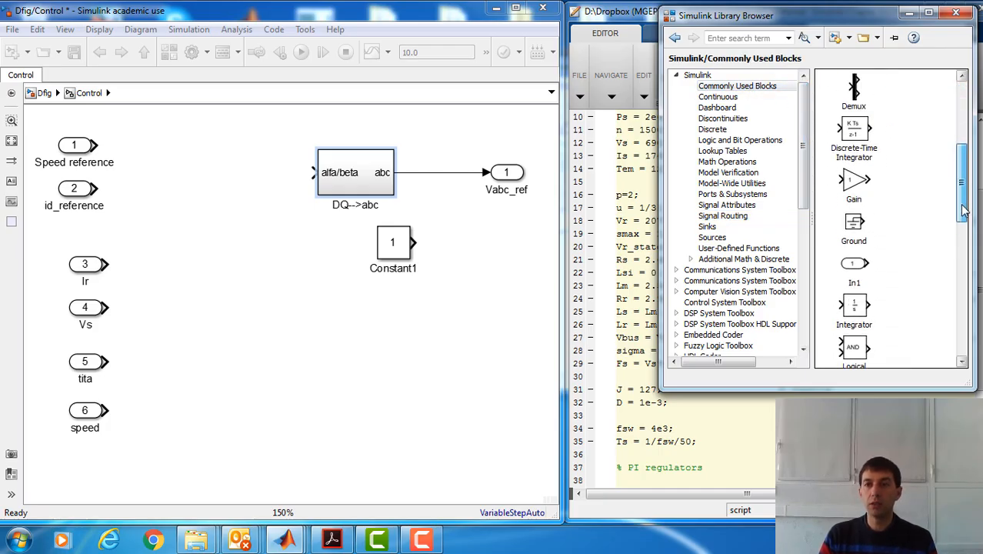
{"action": "left_click_drag", "start_coordinate": [858, 179], "coordinate": [452, 173]}
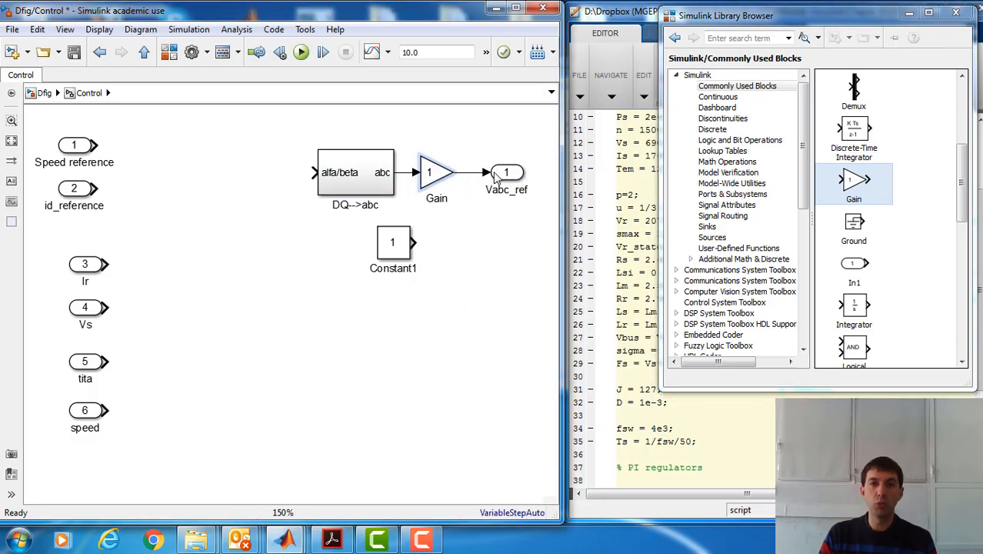
{"action": "left_click", "coordinate": [515, 7]}
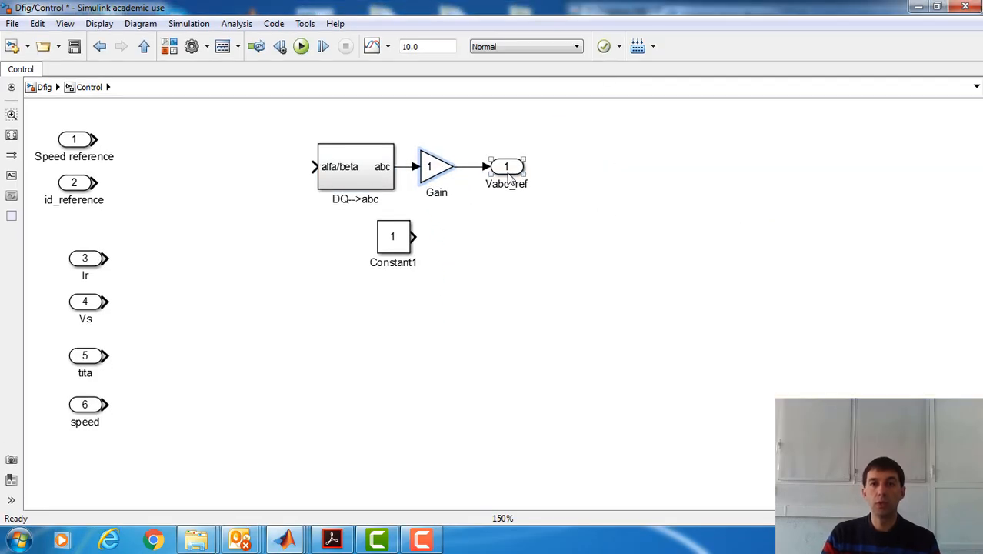
{"action": "left_click_drag", "start_coordinate": [526, 178], "coordinate": [641, 179]}
{"action": "left_click_drag", "start_coordinate": [439, 171], "coordinate": [514, 173]}
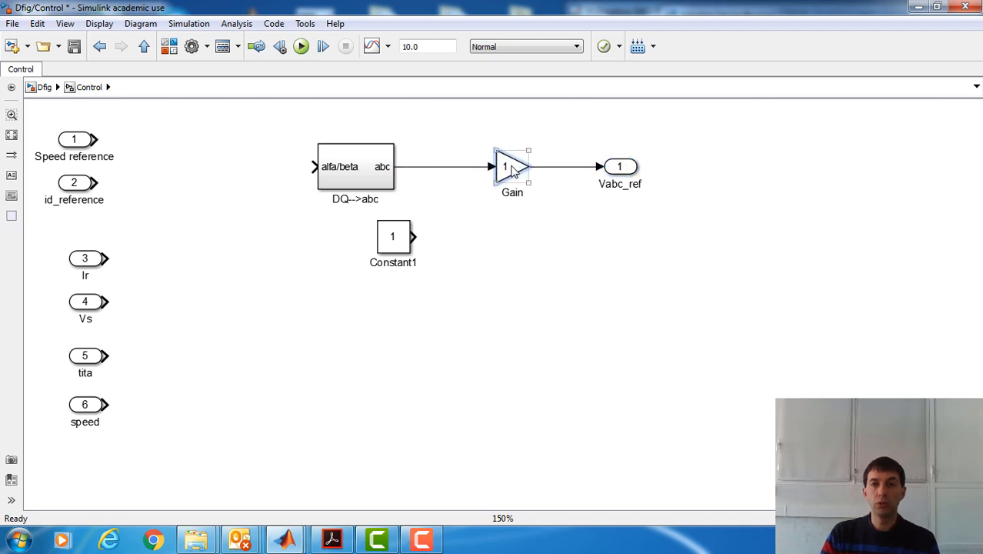
Step: Set the Gain block's value to Vbus/2 and widen the block so the expression is readable
{"action": "double_click", "coordinate": [512, 167]}
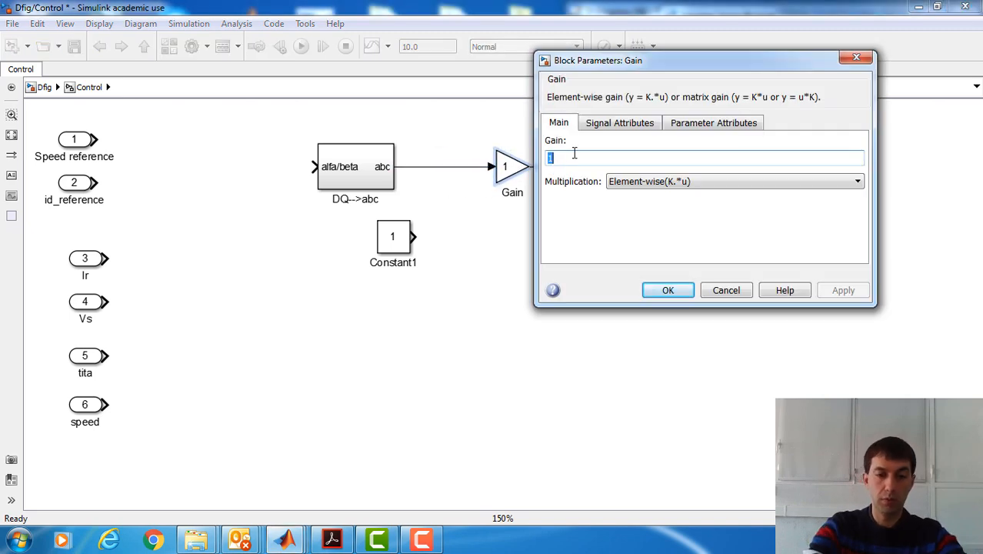
{"action": "type", "text": "Vbus"}
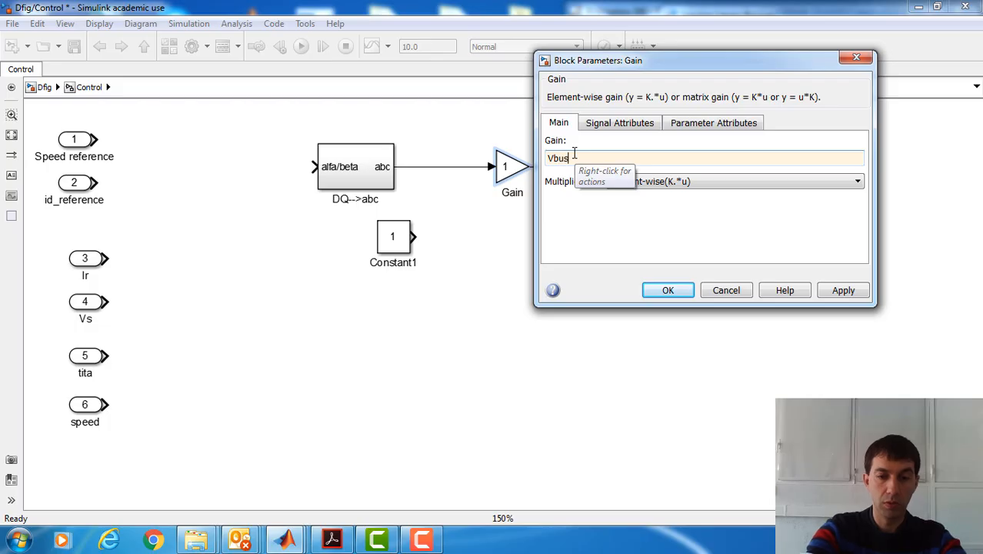
{"action": "type", "text": "/2"}
{"action": "key", "text": "Return"}
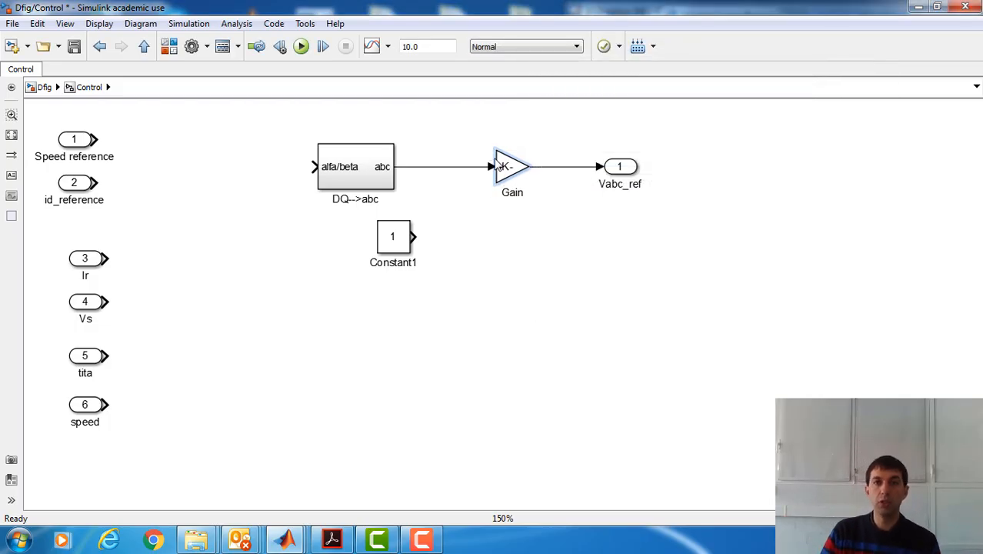
{"action": "left_click", "coordinate": [500, 154]}
{"action": "left_click_drag", "start_coordinate": [493, 150], "coordinate": [452, 150]}
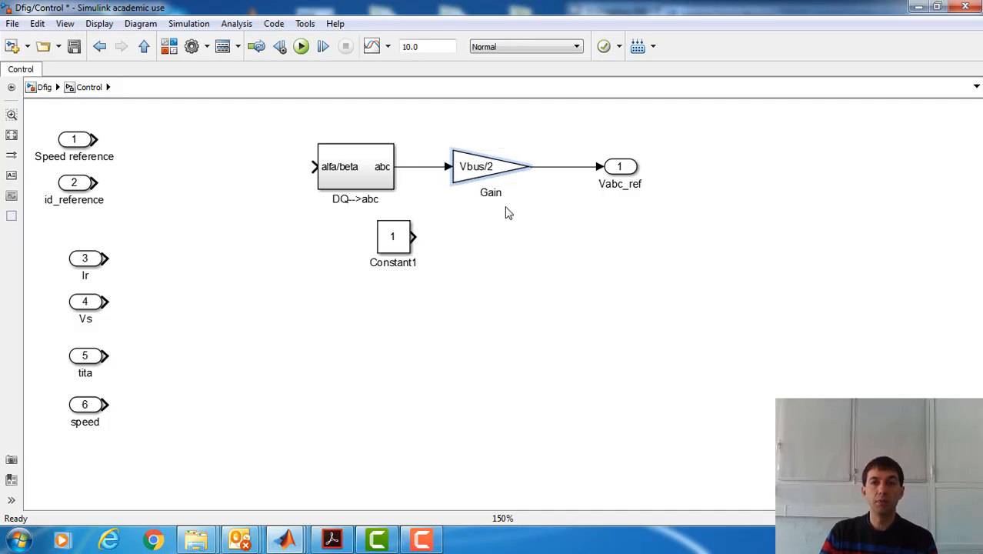
Step: Hide the block name of the Vbus/2 gain
{"action": "left_click", "coordinate": [481, 164]}
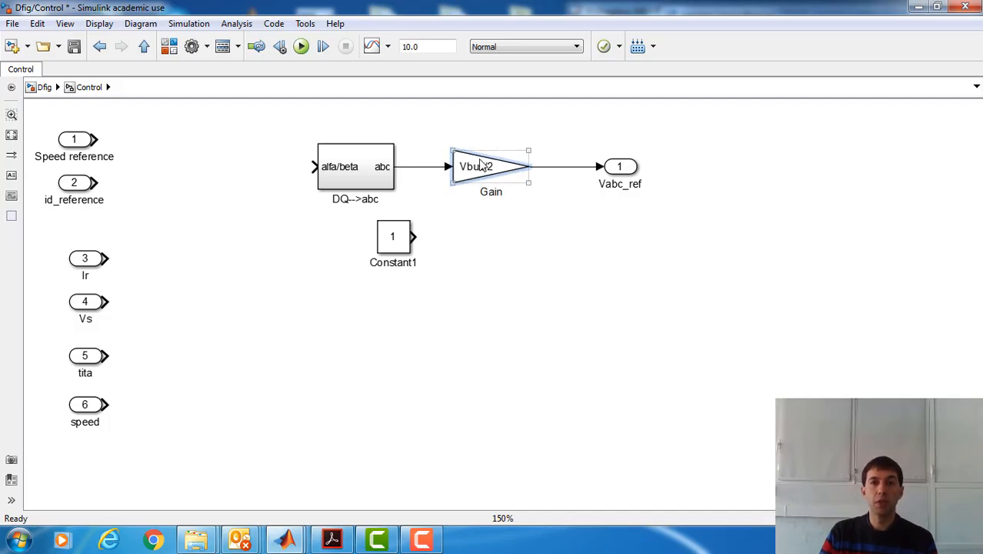
{"action": "right_click", "coordinate": [481, 165]}
{"action": "mouse_move", "coordinate": [511, 195]}
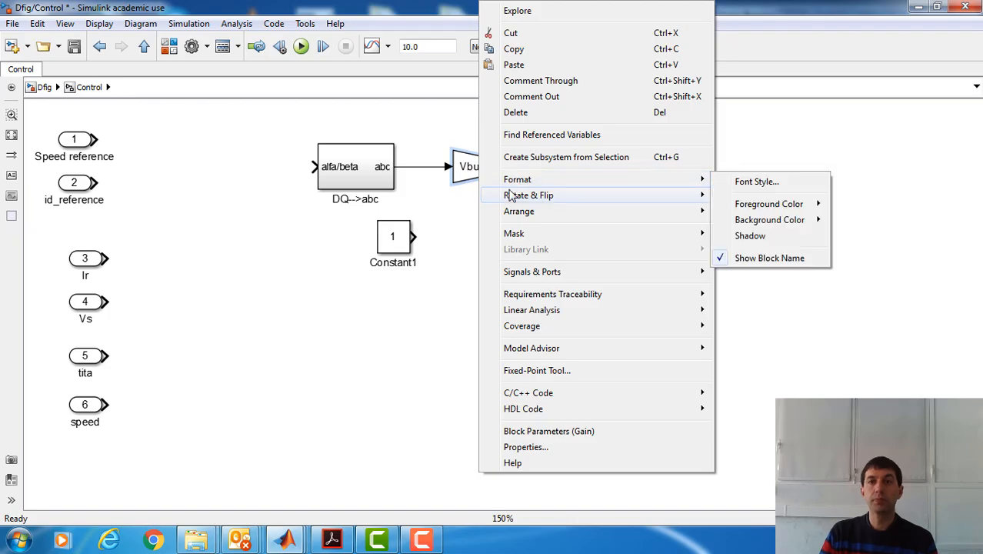
{"action": "mouse_move", "coordinate": [676, 181]}
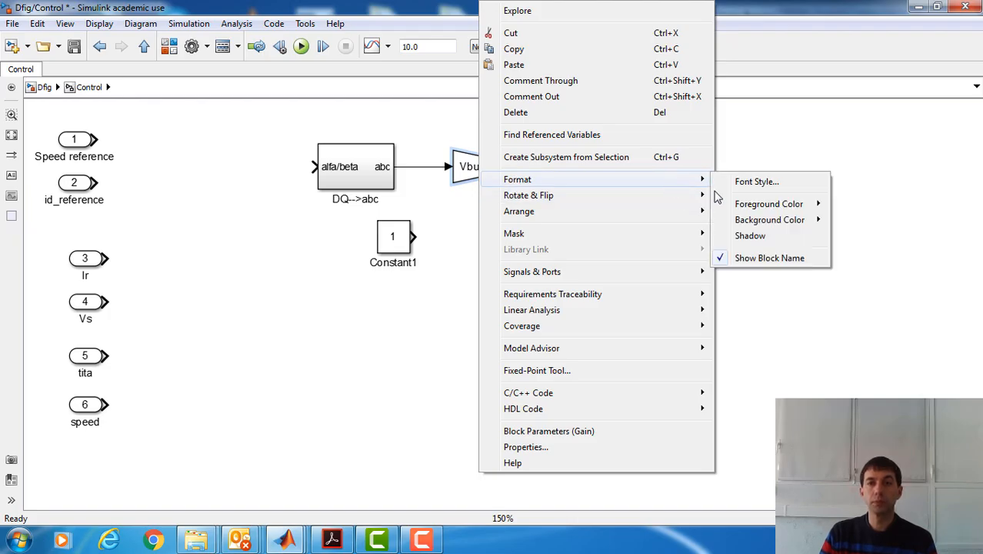
{"action": "left_click", "coordinate": [770, 258]}
Step: Shift DQ-->abc, the Vbus/2 gain and the Vabc_ref port farther from the inputs, and move Constant1 well below the output port
{"action": "left_click_drag", "start_coordinate": [346, 129], "coordinate": [523, 170]}
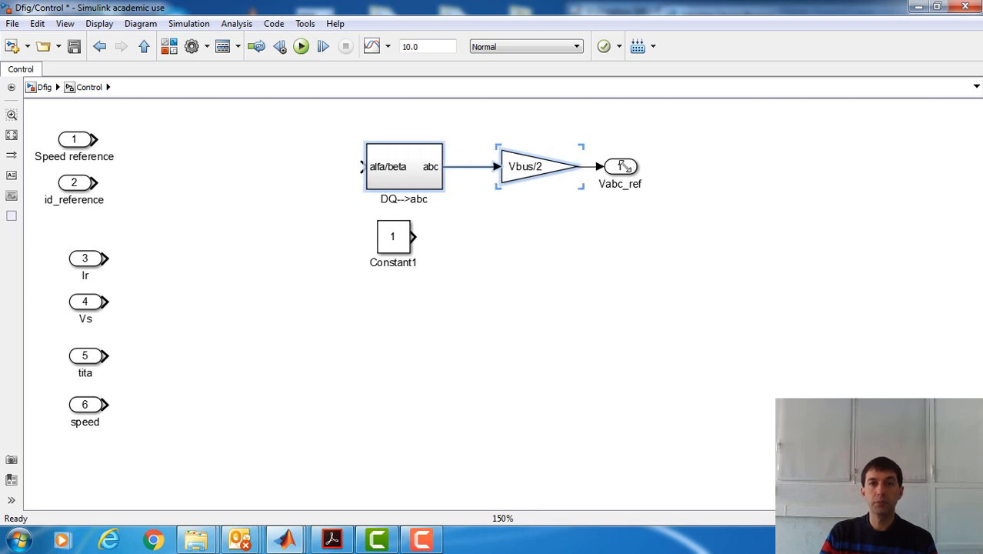
{"action": "left_click_drag", "start_coordinate": [626, 166], "coordinate": [712, 171]}
{"action": "left_click_drag", "start_coordinate": [393, 245], "coordinate": [723, 382]}
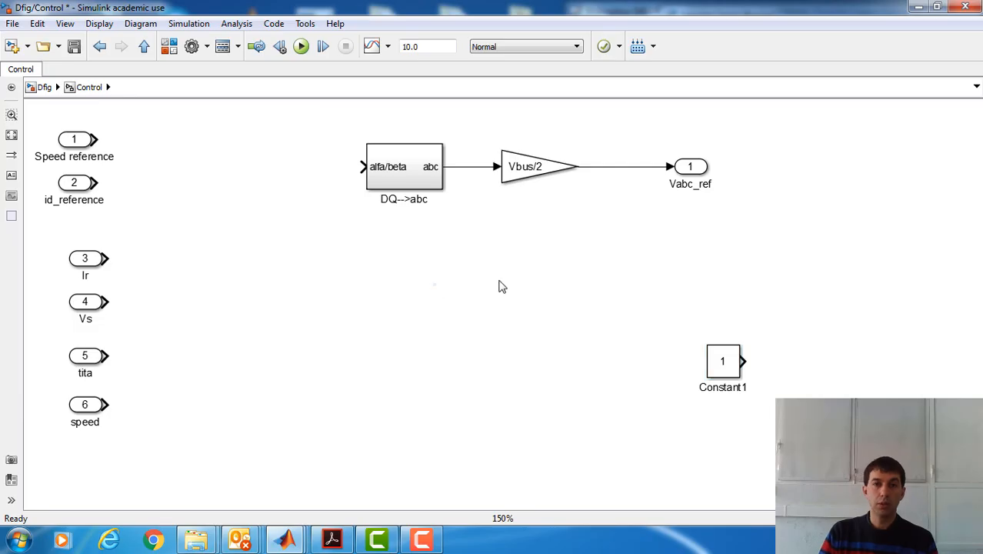
Step: Move the Vs, tita and speed input ports lower and outward as a group, and align the Ir port above them
{"action": "left_click_drag", "start_coordinate": [34, 287], "coordinate": [125, 433]}
{"action": "left_click_drag", "start_coordinate": [91, 311], "coordinate": [63, 360]}
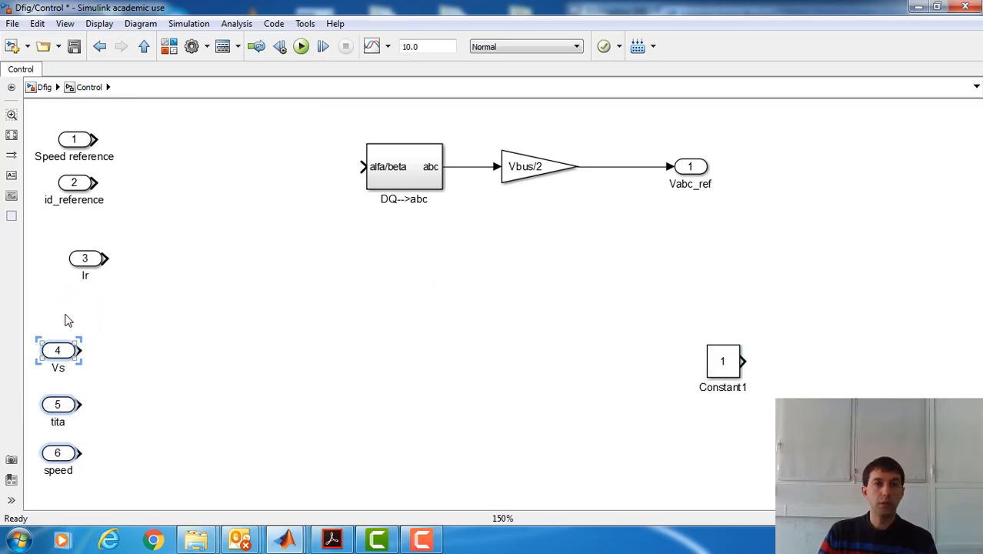
{"action": "left_click_drag", "start_coordinate": [89, 261], "coordinate": [67, 283]}
{"action": "left_click", "coordinate": [443, 292]}
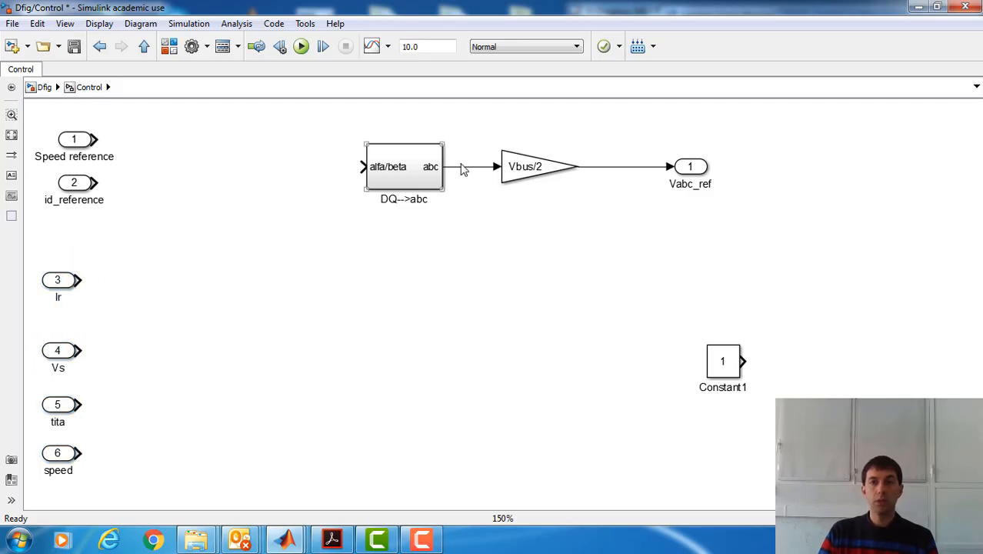
Step: Open the DQ-->abc subsystem and rename its alfa/beta input port to D/Q
{"action": "left_click", "coordinate": [937, 7]}
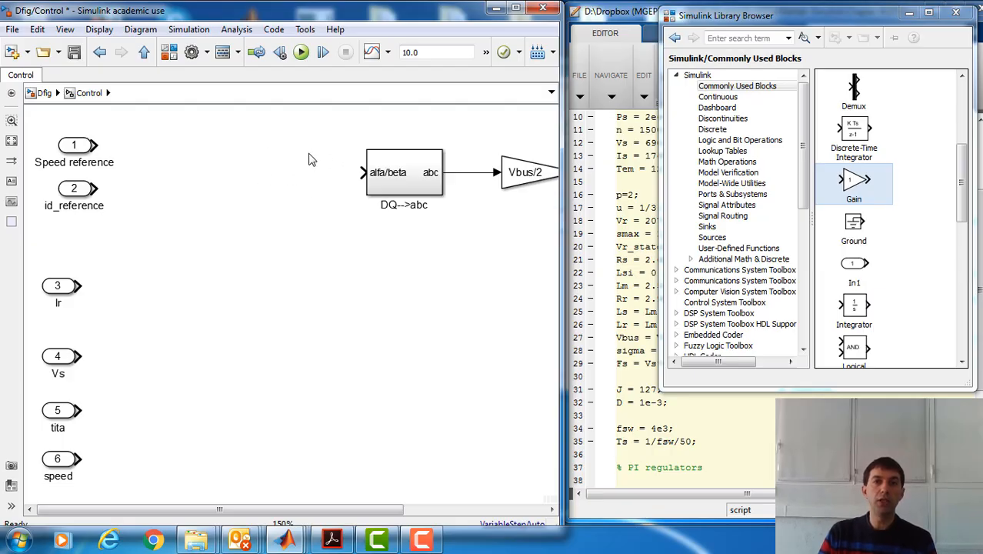
{"action": "left_click", "coordinate": [433, 179]}
{"action": "double_click", "coordinate": [433, 179]}
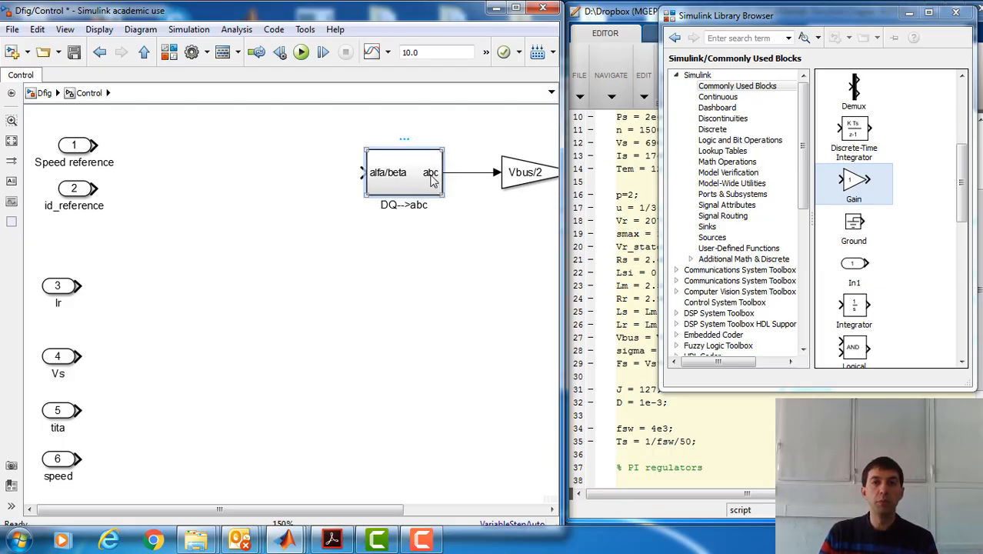
{"action": "left_click", "coordinate": [514, 8]}
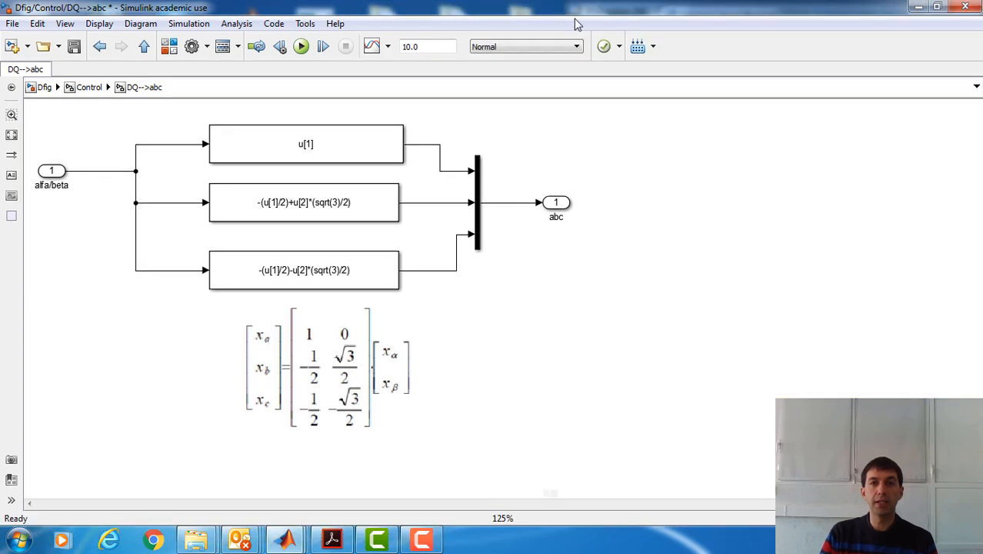
{"action": "double_click", "coordinate": [51, 185]}
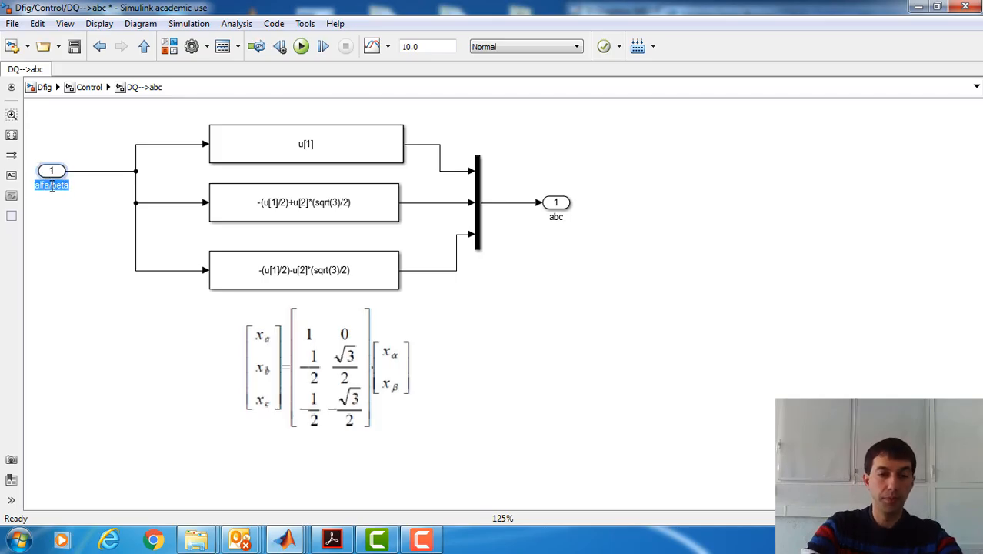
{"action": "key", "text": "BackSpace"}
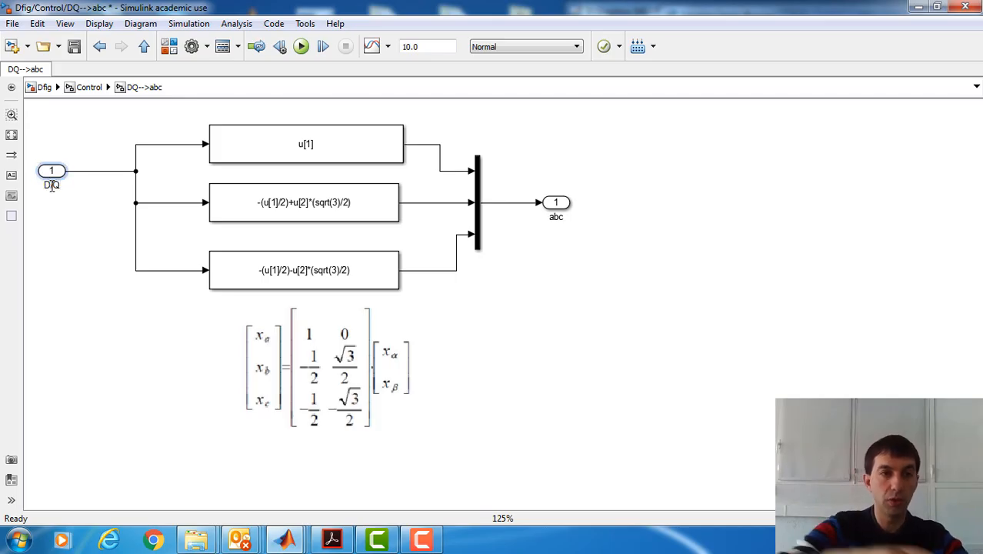
{"action": "left_click", "coordinate": [61, 248]}
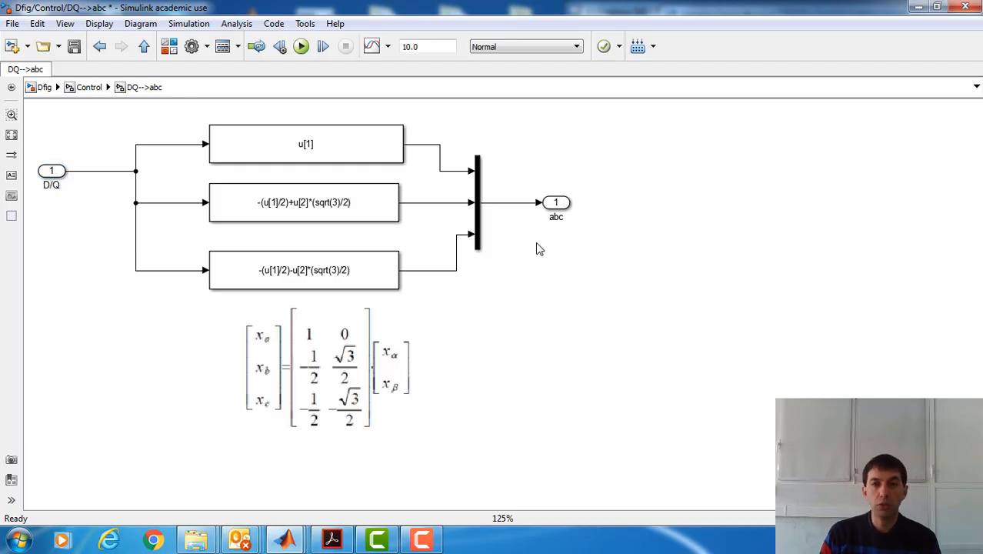
Step: Examine the transformation matrix picture and the first function block's expression inside DQ-->abc, and return to the Control subsystem
{"action": "left_click", "coordinate": [560, 218]}
{"action": "left_click", "coordinate": [357, 379]}
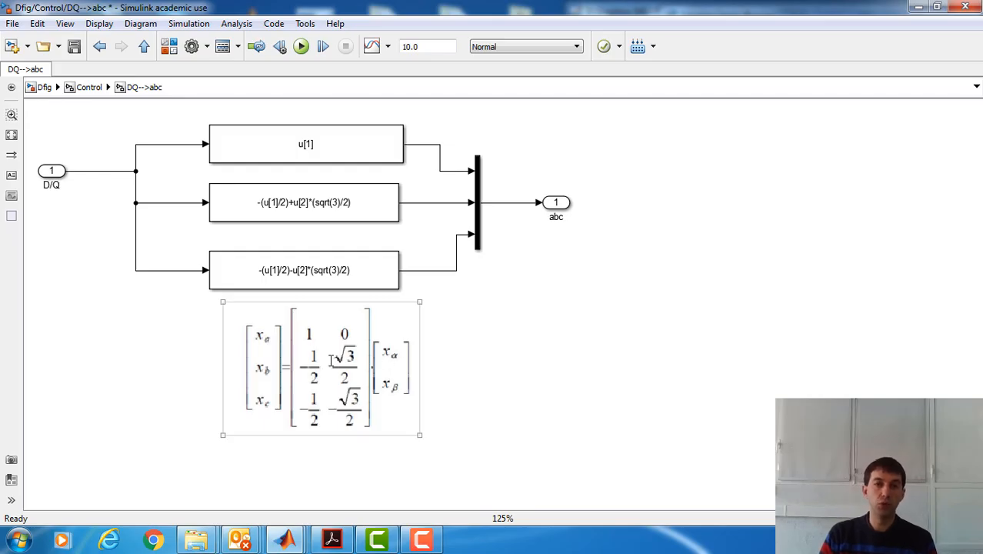
{"action": "left_click", "coordinate": [432, 405]}
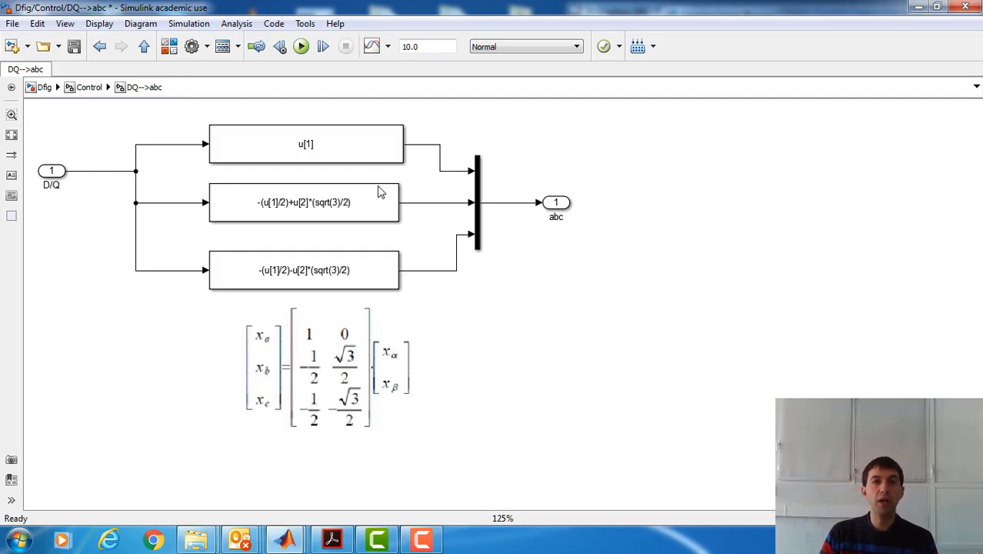
{"action": "left_click", "coordinate": [372, 153]}
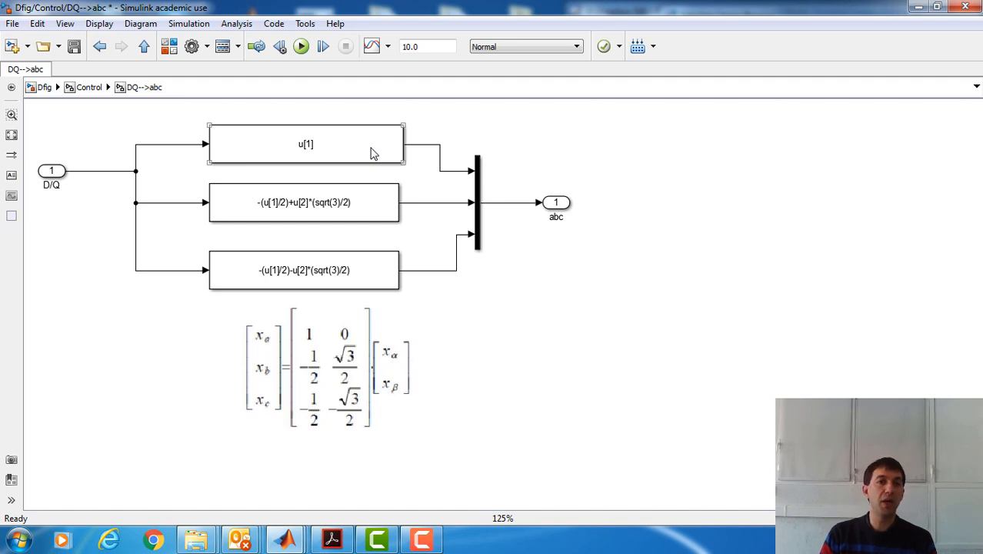
{"action": "double_click", "coordinate": [372, 153]}
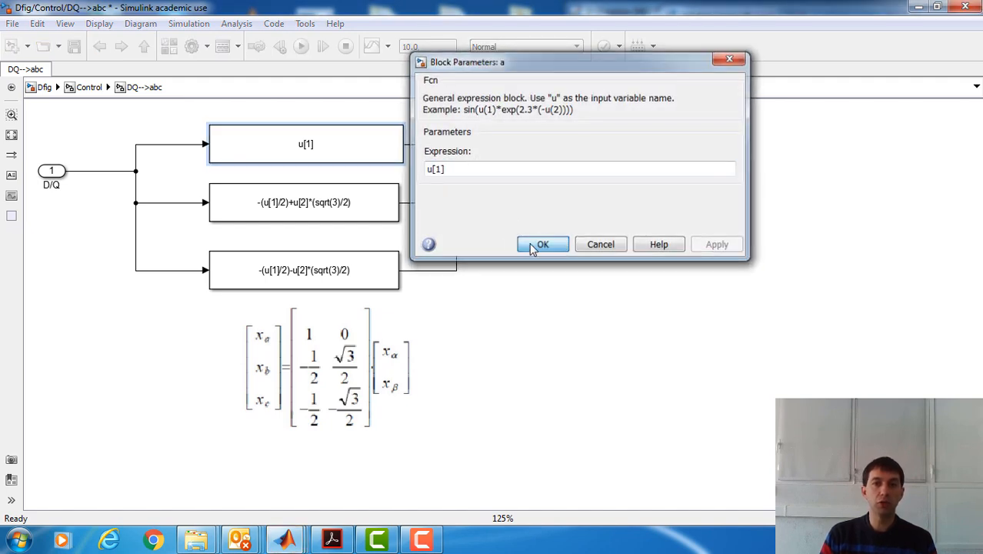
{"action": "left_click", "coordinate": [541, 245]}
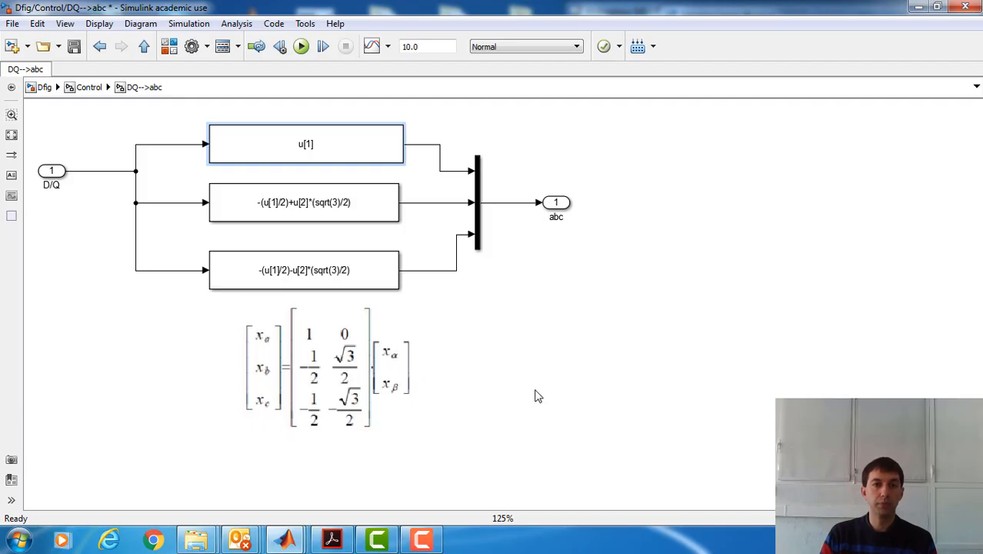
{"action": "left_click", "coordinate": [88, 87]}
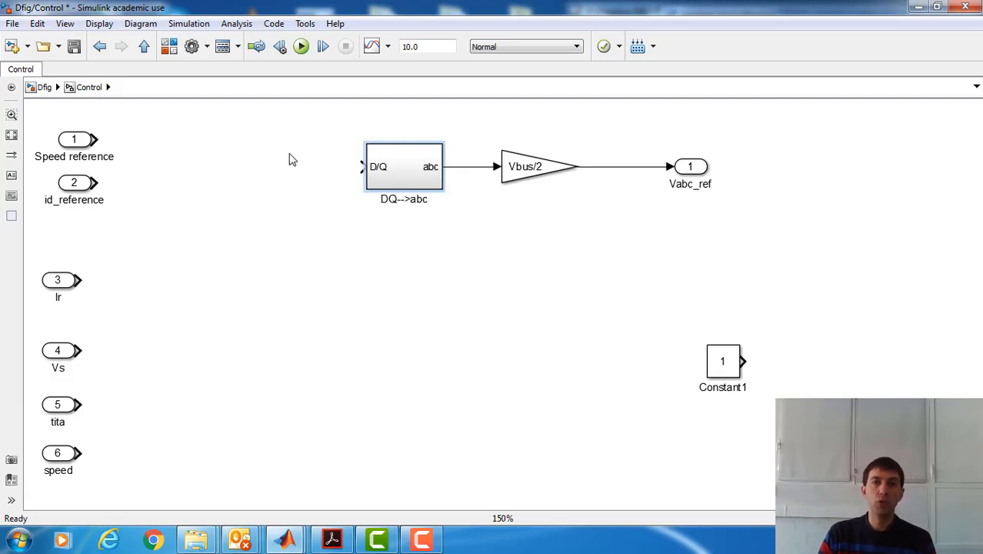
{"action": "left_click", "coordinate": [937, 7]}
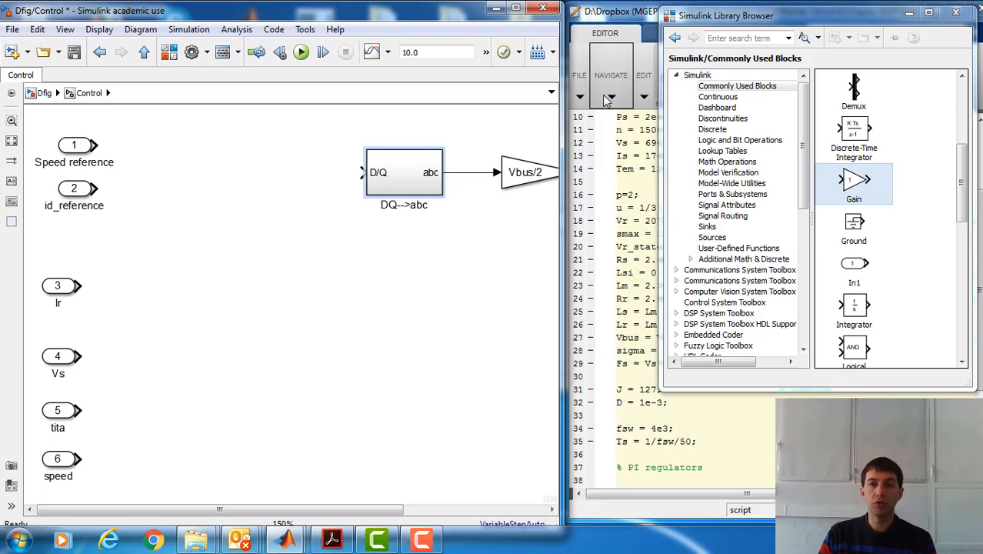
Step: Copy the d/q-->DQ block from the library model into the Control subsystem and connect its output to the D/Q input of DQ-->abc
{"action": "left_click", "coordinate": [331, 539]}
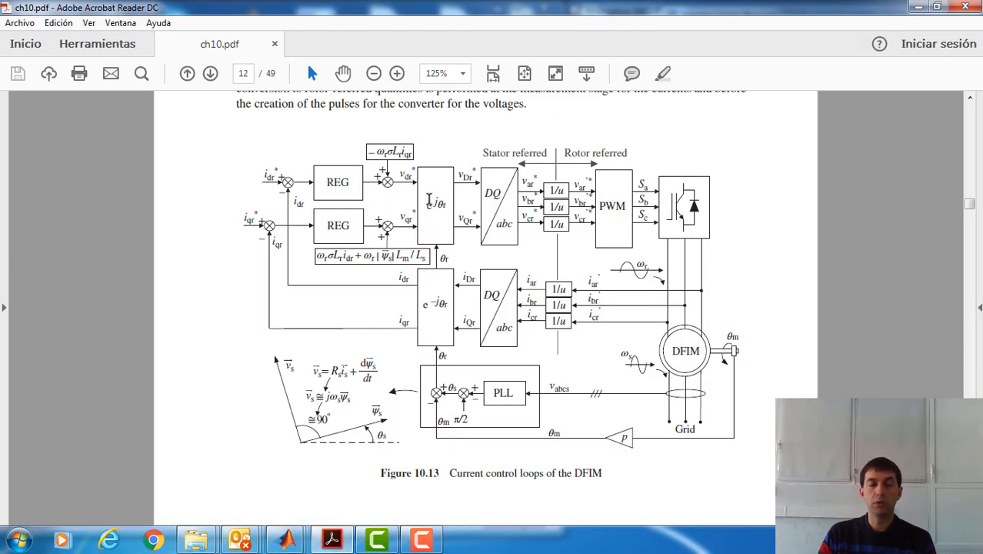
{"action": "left_click", "coordinate": [917, 7]}
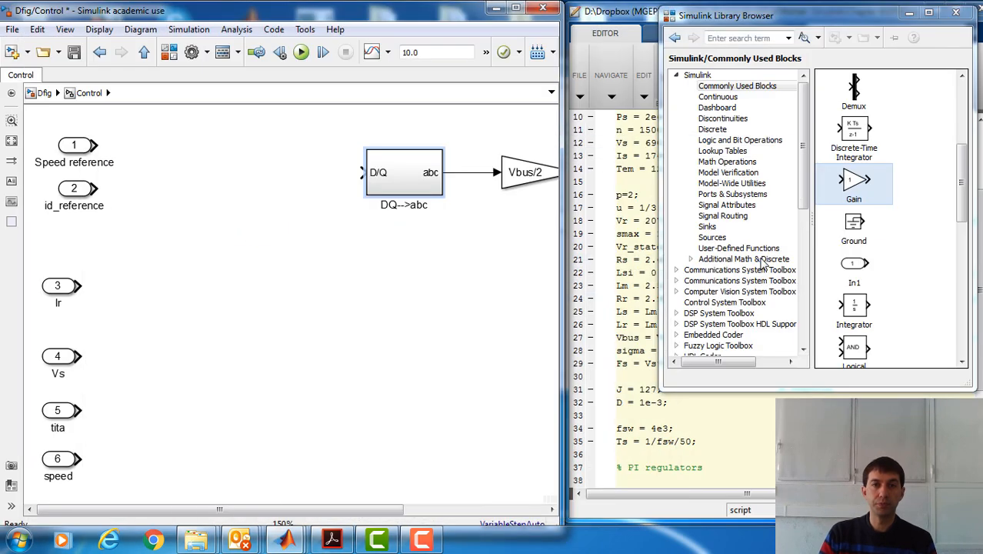
{"action": "left_click", "coordinate": [284, 538]}
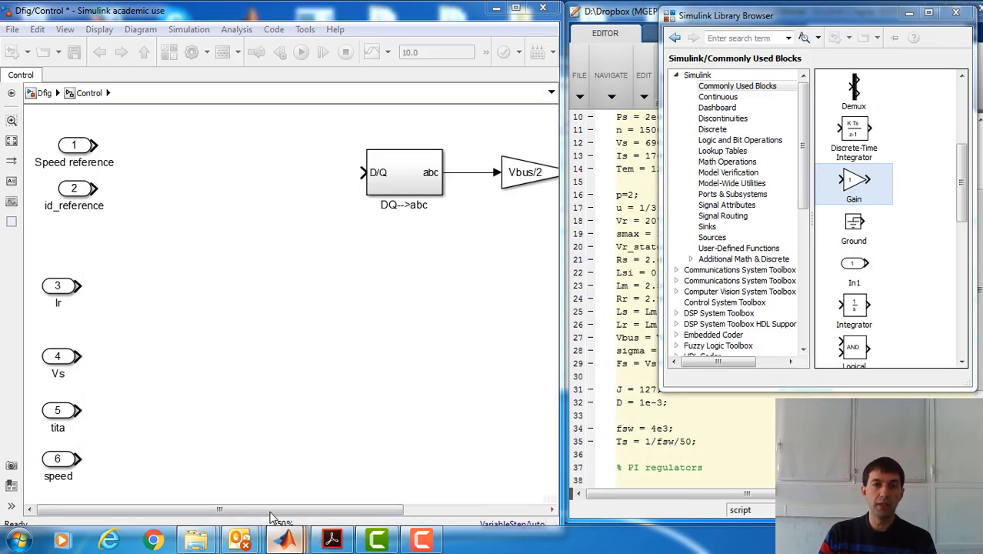
{"action": "left_click", "coordinate": [99, 471]}
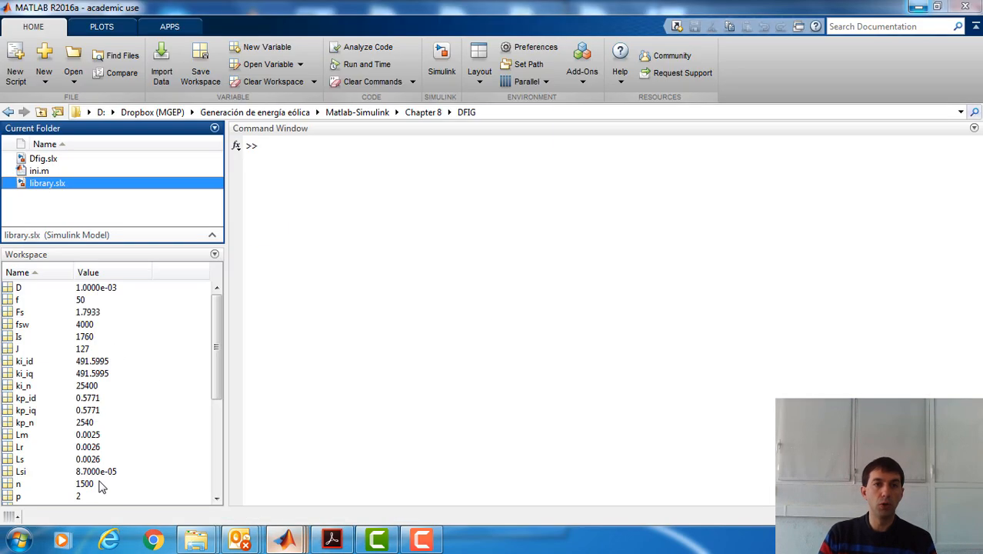
{"action": "double_click", "coordinate": [57, 185]}
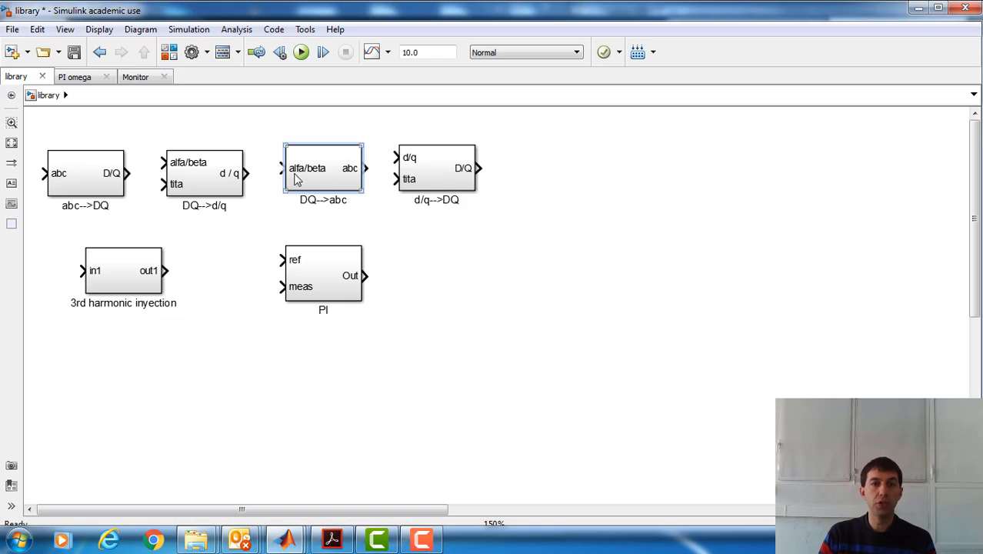
{"action": "left_click", "coordinate": [459, 176]}
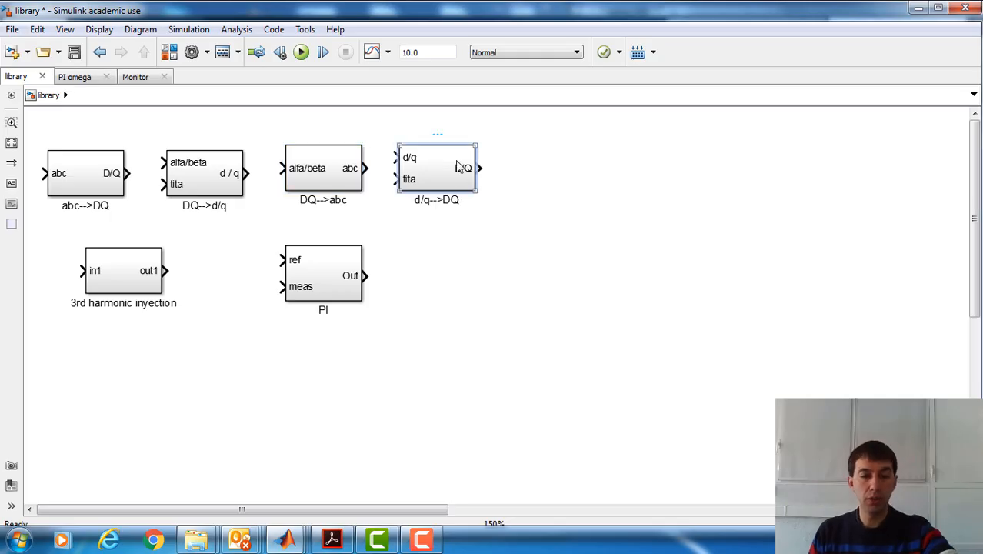
{"action": "left_click", "coordinate": [915, 7]}
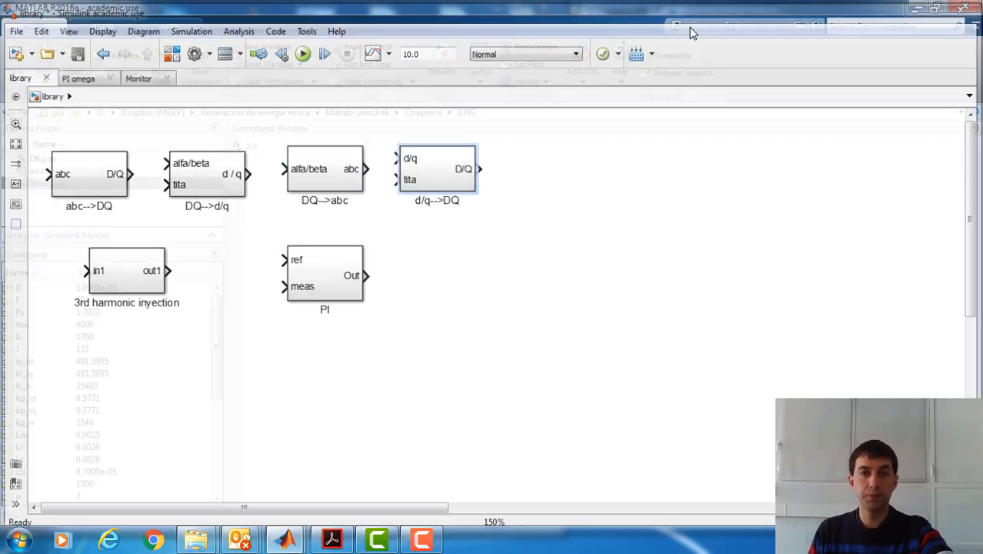
{"action": "left_click", "coordinate": [918, 7]}
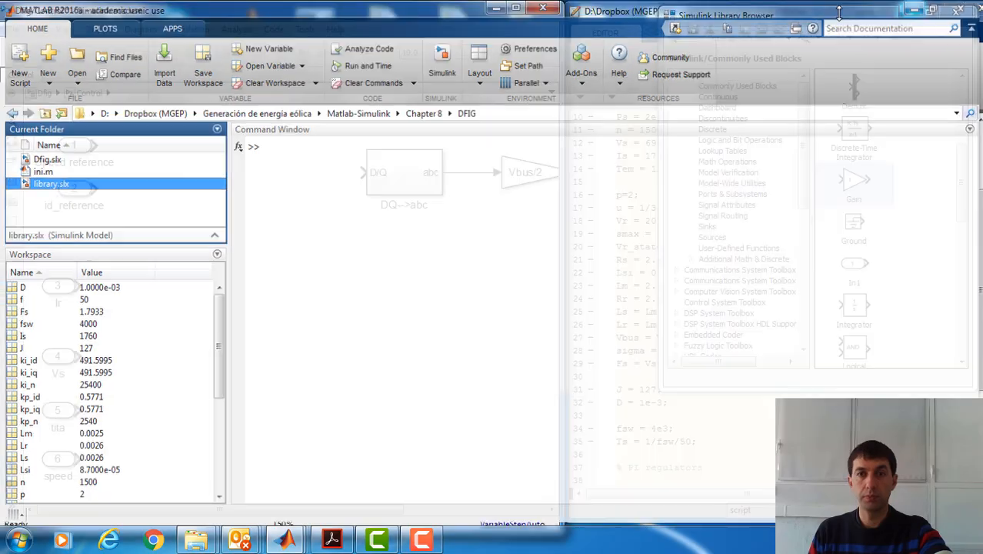
{"action": "key", "text": "ctrl+v"}
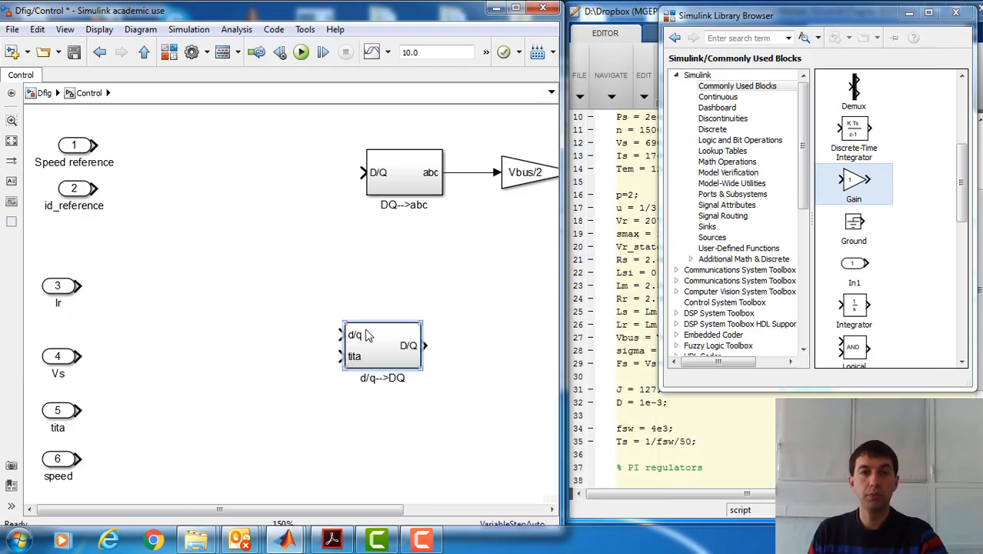
{"action": "mouse_move", "coordinate": [370, 339]}
{"action": "left_mouse_down"}
{"action": "mouse_move", "coordinate": [269, 161]}
{"action": "mouse_move", "coordinate": [360, 173]}
{"action": "left_mouse_up"}
Step: Examine the two function expressions, the tita input and the transformation matrix inside d/q-->DQ, and return to the Control subsystem
{"action": "double_click", "coordinate": [279, 190]}
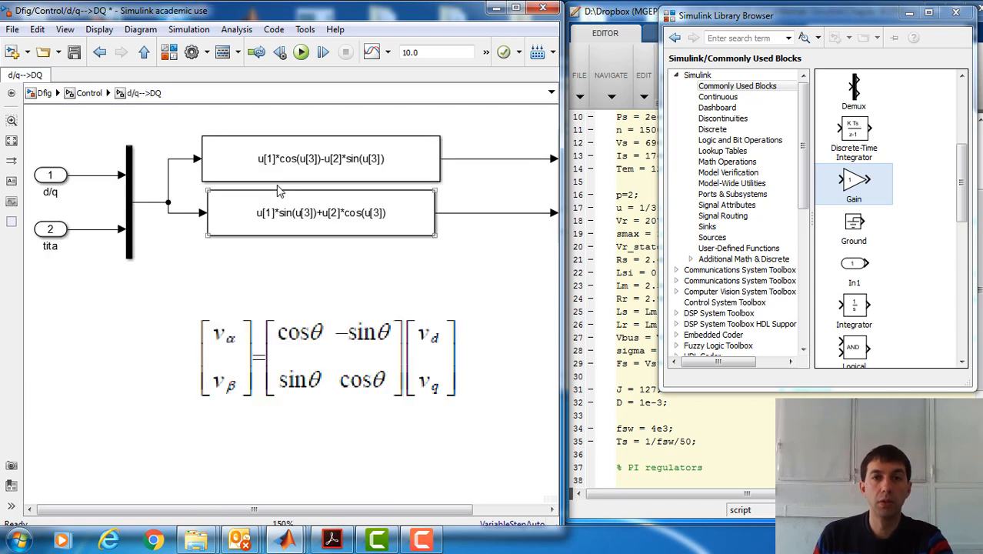
{"action": "left_click", "coordinate": [516, 7]}
{"action": "left_click", "coordinate": [292, 185]}
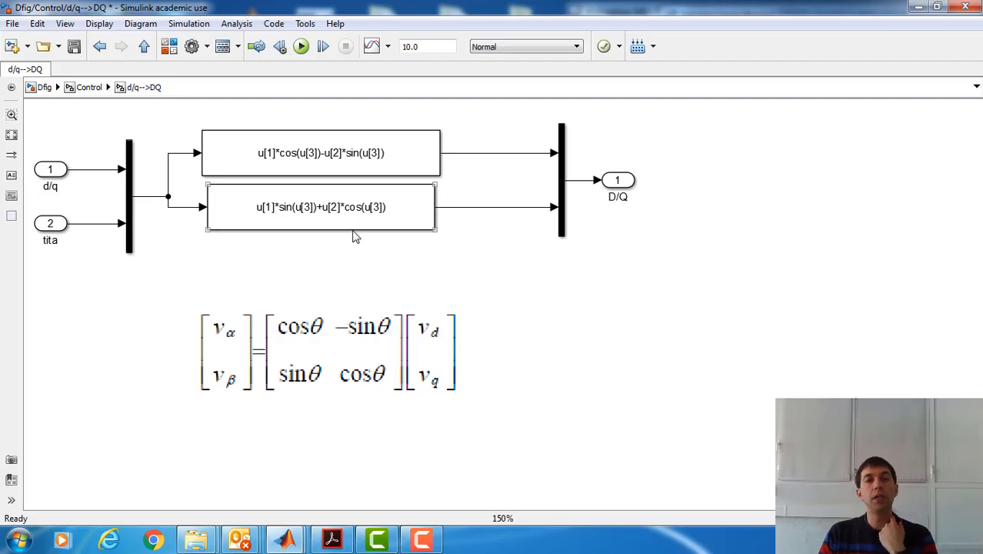
{"action": "left_click", "coordinate": [376, 244]}
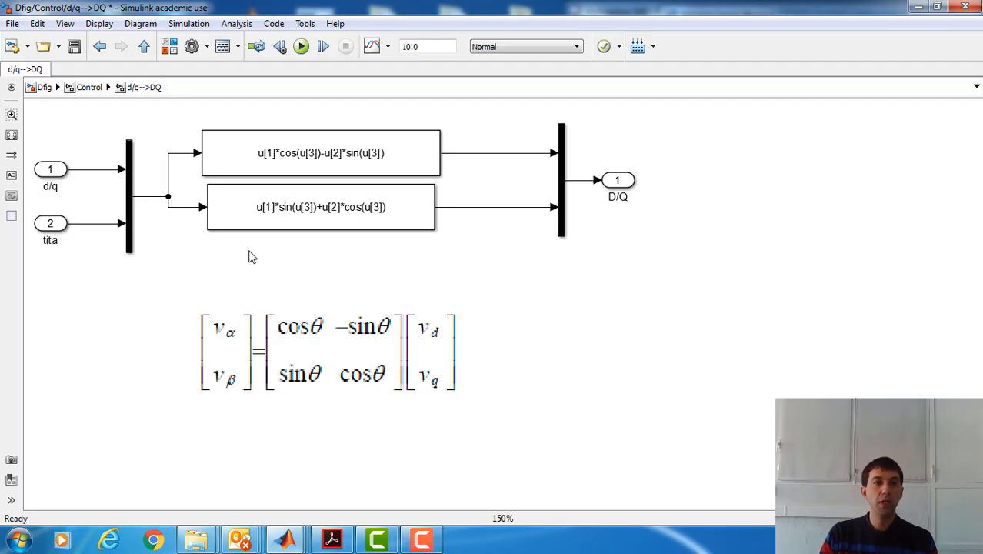
{"action": "left_click", "coordinate": [53, 243]}
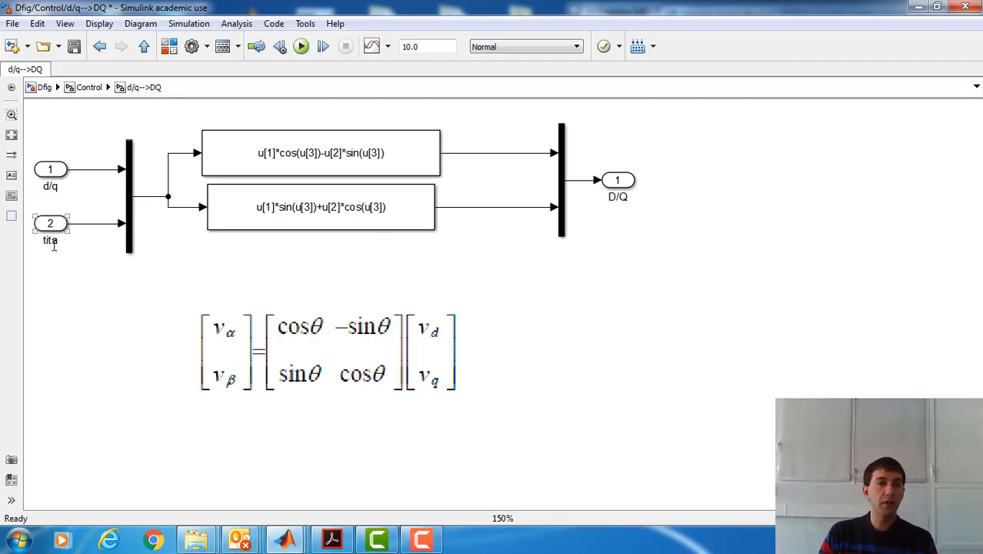
{"action": "left_click_drag", "start_coordinate": [83, 190], "coordinate": [31, 254]}
{"action": "left_click", "coordinate": [466, 439]}
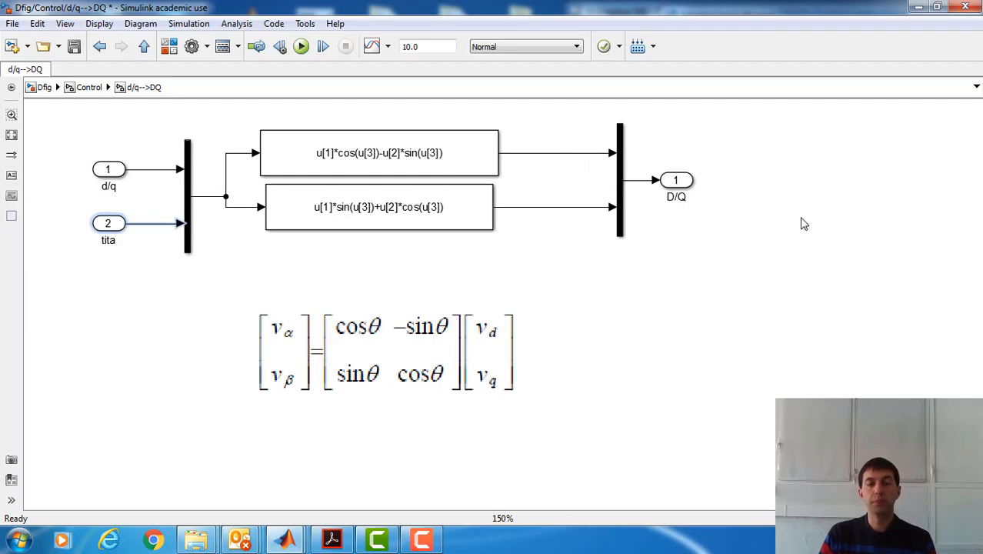
{"action": "left_click", "coordinate": [437, 313]}
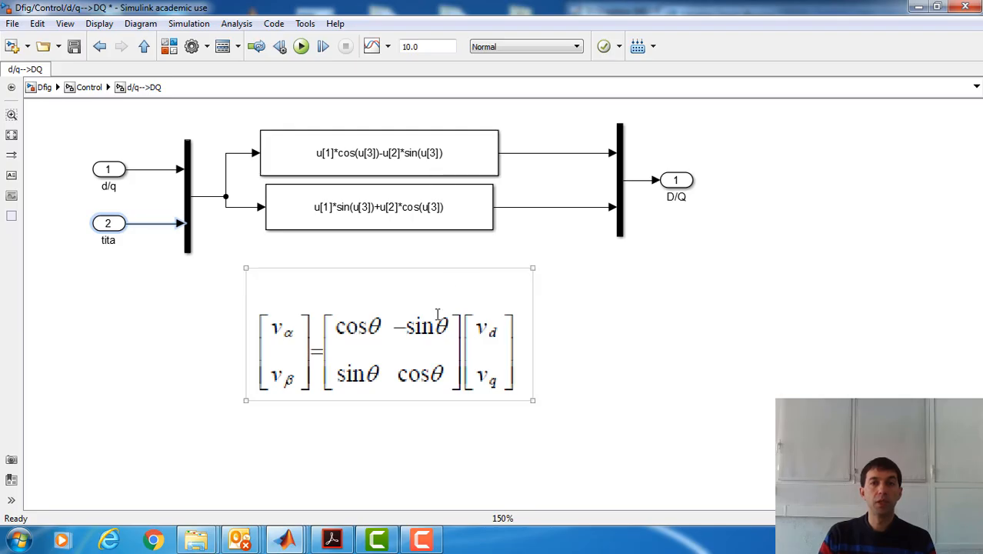
{"action": "left_click", "coordinate": [387, 154]}
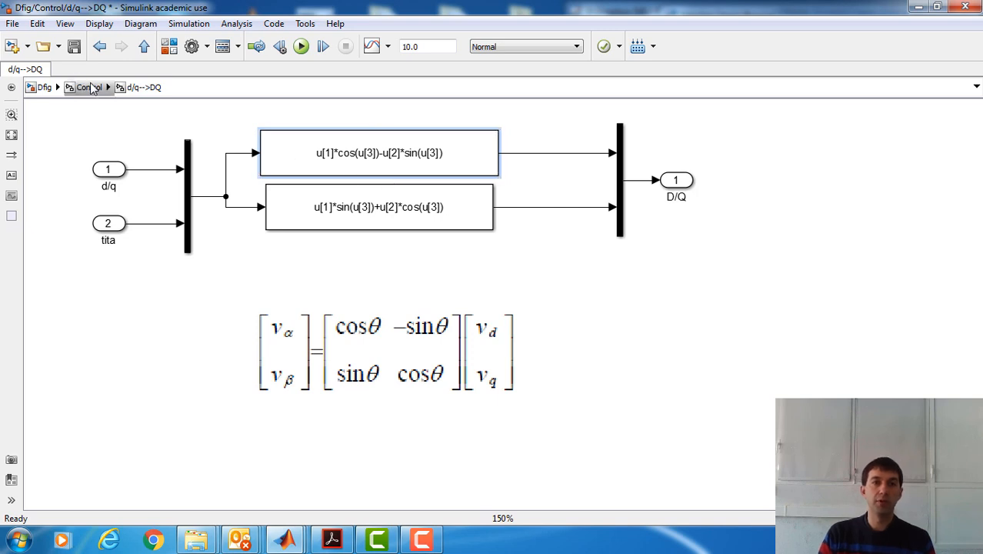
{"action": "left_click", "coordinate": [90, 87]}
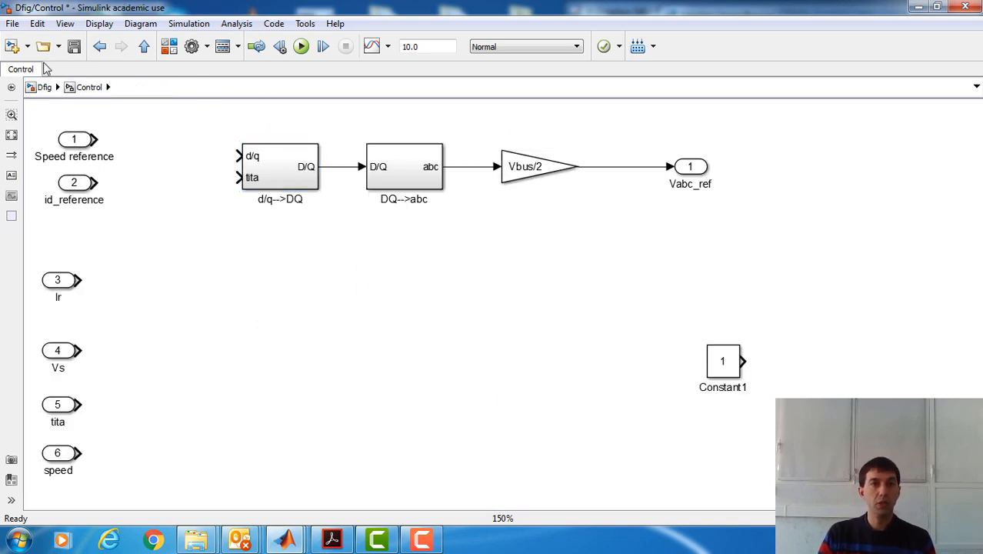
Step: Save the model, restore its window to the smaller size, and select the Ir input port
{"action": "left_click", "coordinate": [75, 47]}
{"action": "left_click", "coordinate": [936, 6]}
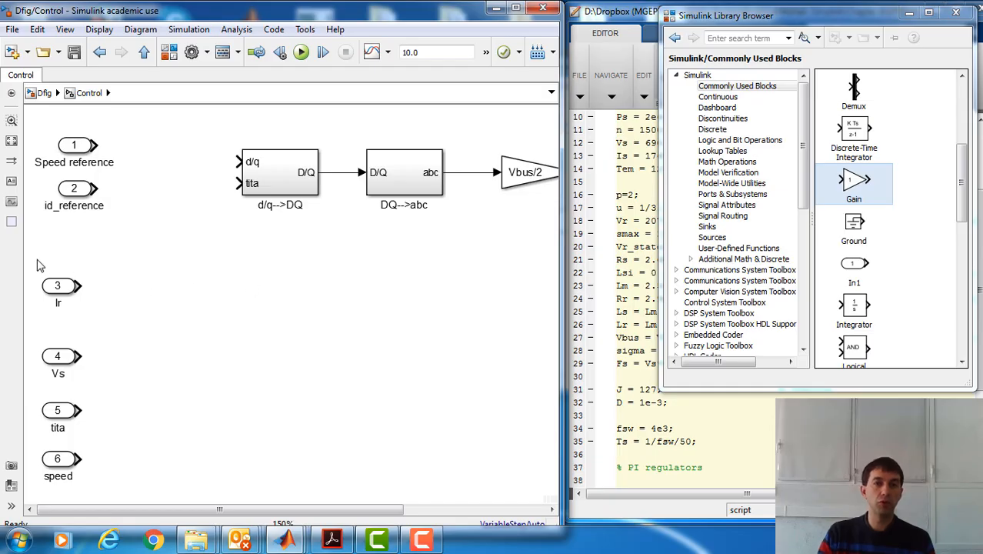
{"action": "left_click_drag", "start_coordinate": [36, 265], "coordinate": [83, 301]}
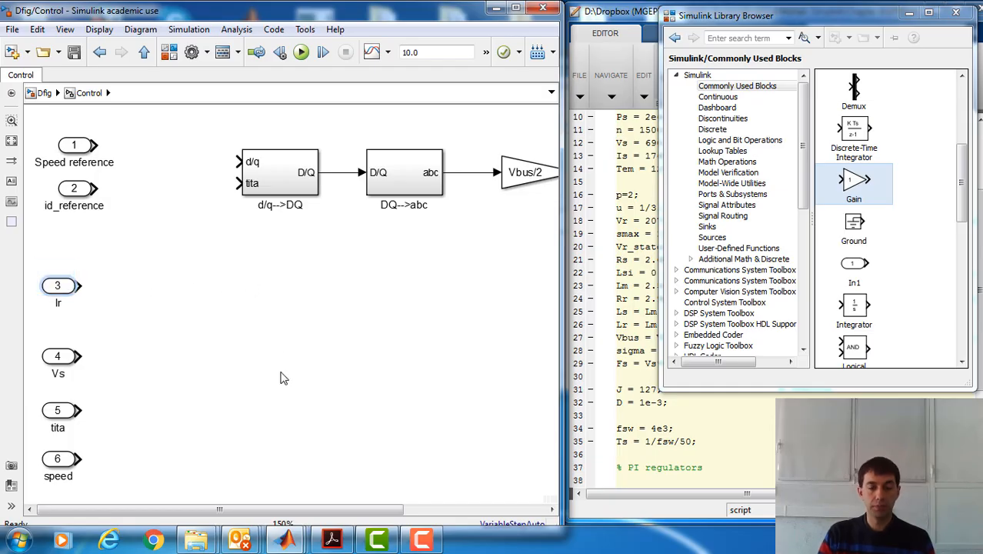
Step: Copy the abc-->DQ and DQ-->d/q blocks from the library model and paste them into the Control subsystem below the existing transformations
{"action": "left_click", "coordinate": [289, 538]}
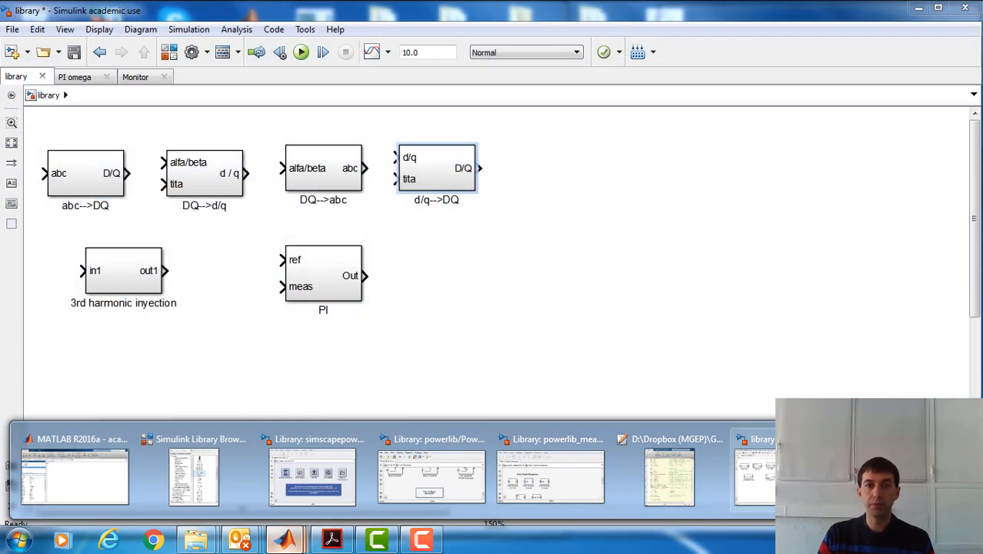
{"action": "left_click", "coordinate": [757, 471]}
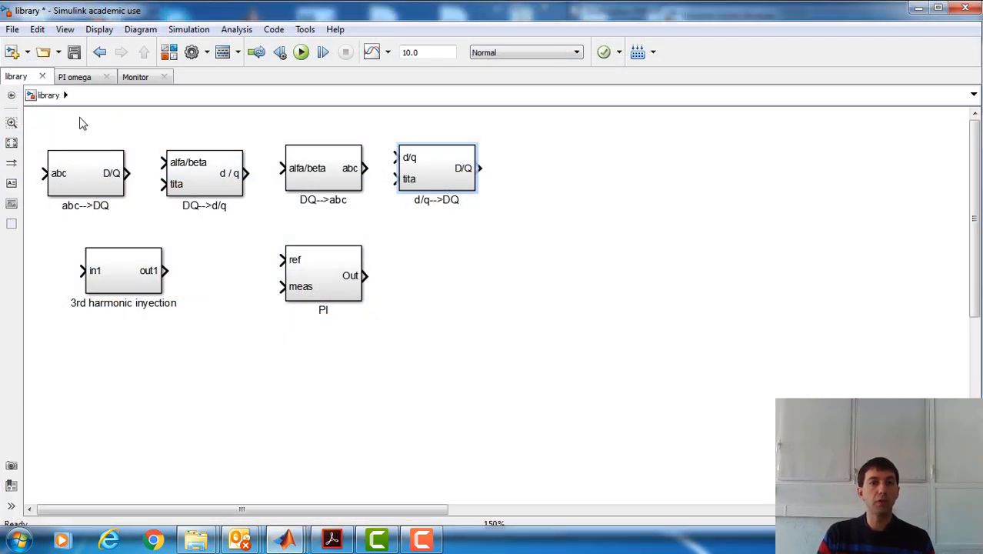
{"action": "left_click_drag", "start_coordinate": [69, 116], "coordinate": [229, 198]}
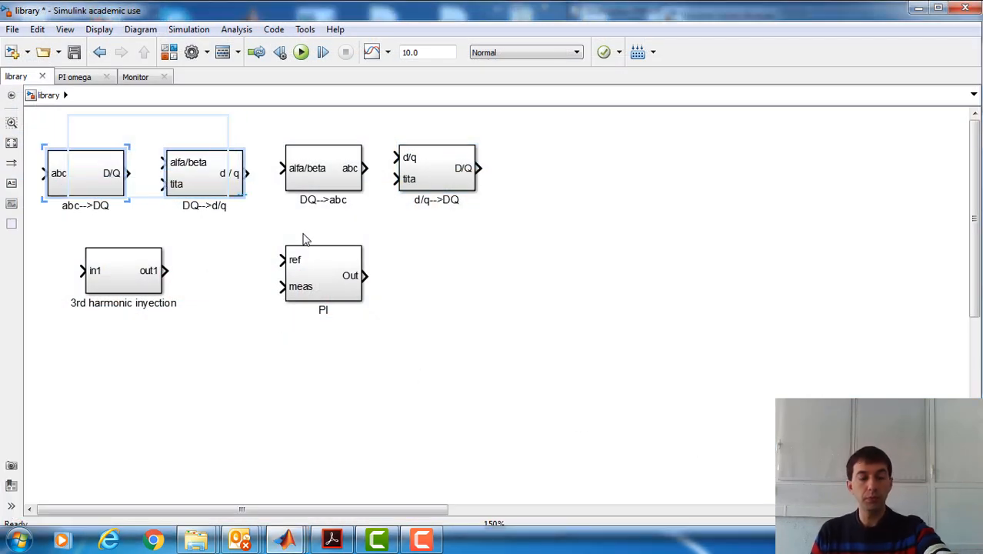
{"action": "left_click", "coordinate": [923, 9]}
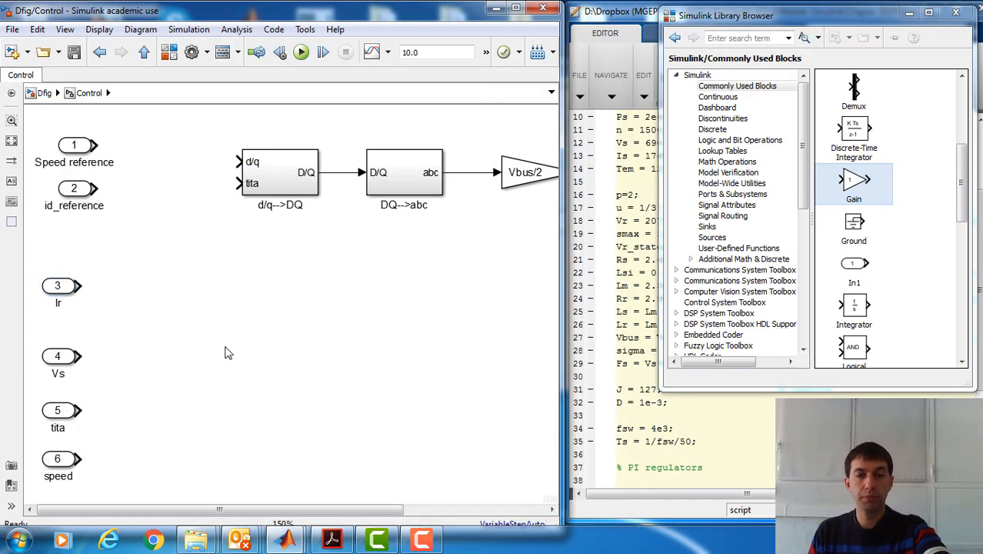
{"action": "key", "text": "ctrl+v"}
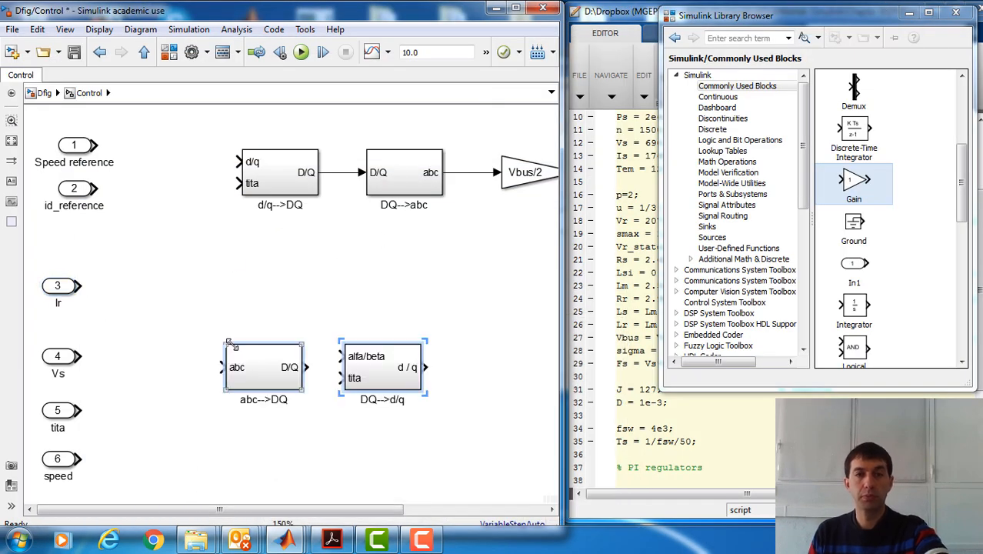
{"action": "left_click", "coordinate": [243, 304]}
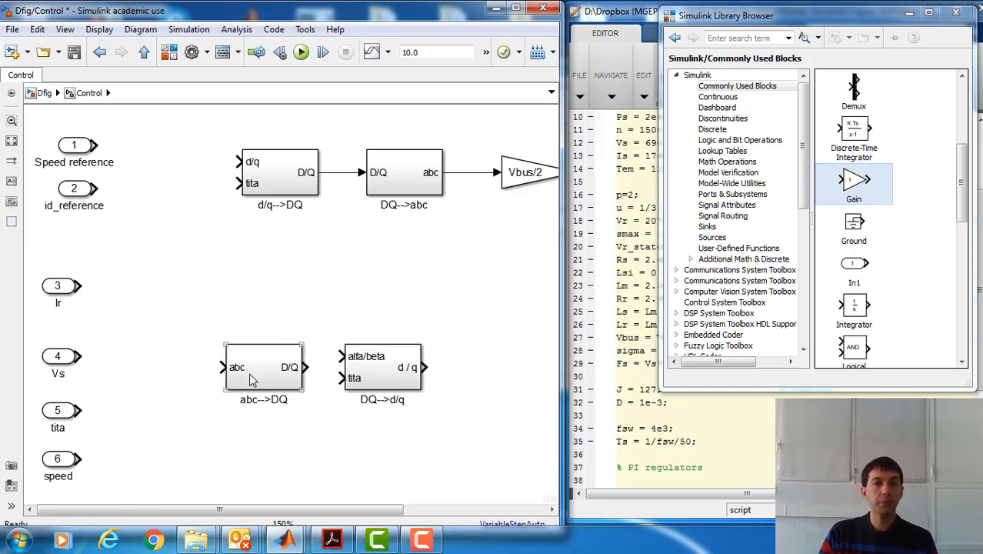
Step: Align abc-->DQ with the Ir port and DQ-->d/q after it, wiring Ir to abc and D/Q to the alfa/beta input
{"action": "left_click_drag", "start_coordinate": [264, 367], "coordinate": [175, 285]}
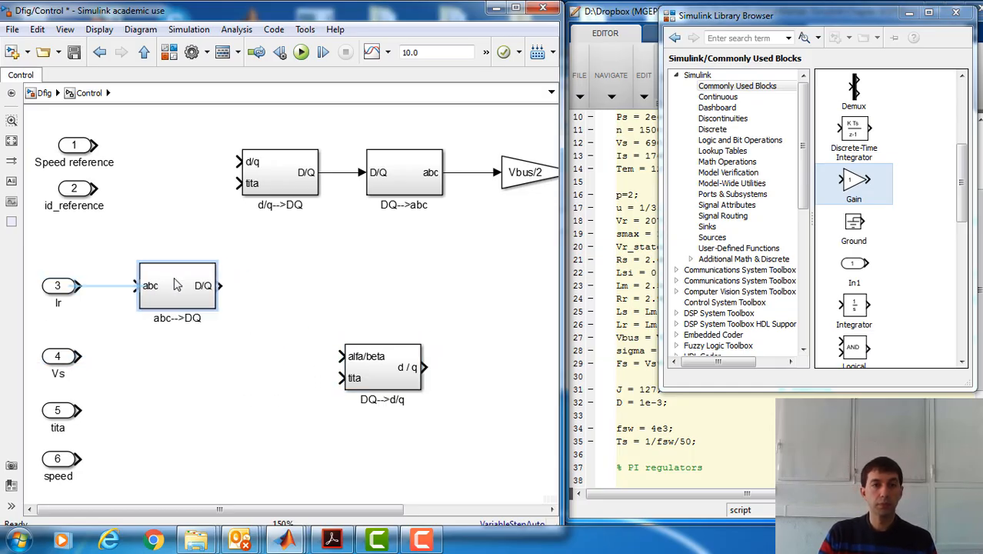
{"action": "left_click", "coordinate": [106, 289]}
{"action": "left_click_drag", "start_coordinate": [399, 373], "coordinate": [333, 302]}
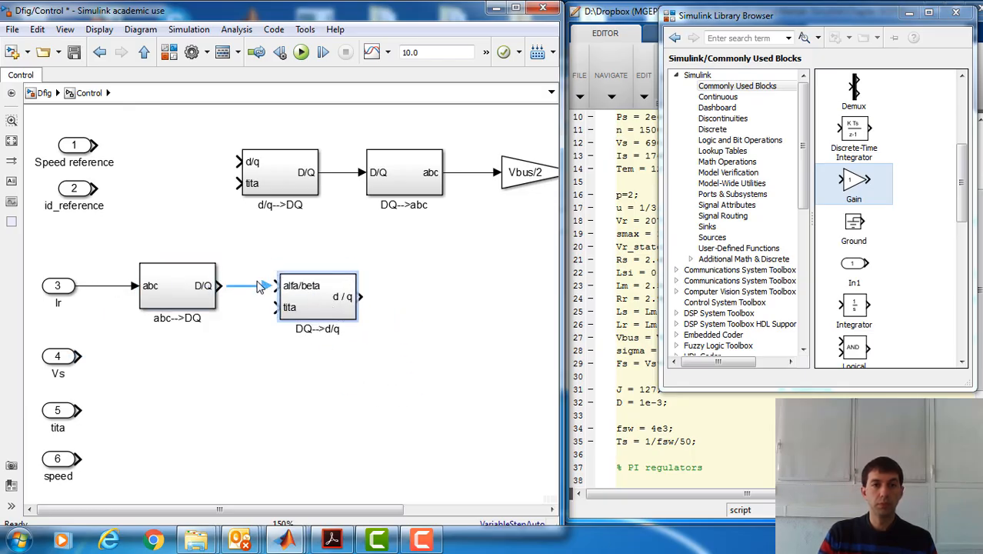
{"action": "left_click", "coordinate": [263, 287]}
Step: Rename the alfa/beta input port inside the DQ-->d/q subsystem to D/Q, and return to the Control subsystem
{"action": "double_click", "coordinate": [322, 296]}
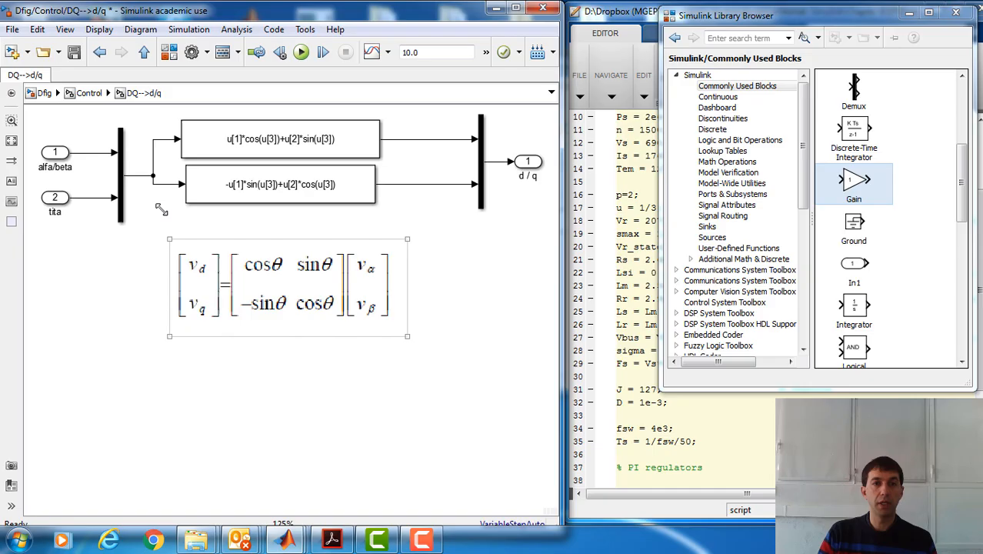
{"action": "double_click", "coordinate": [59, 167]}
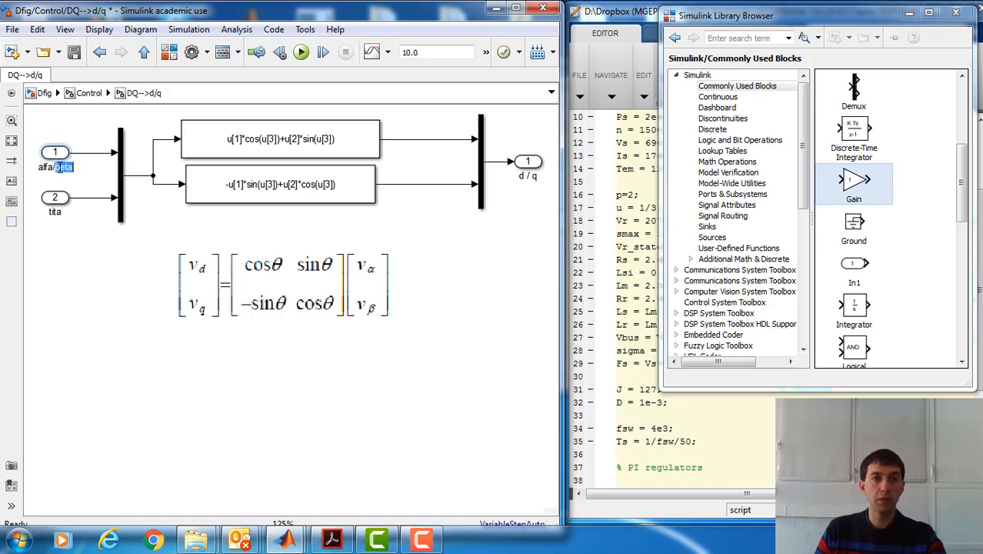
{"action": "type", "text": "Q"}
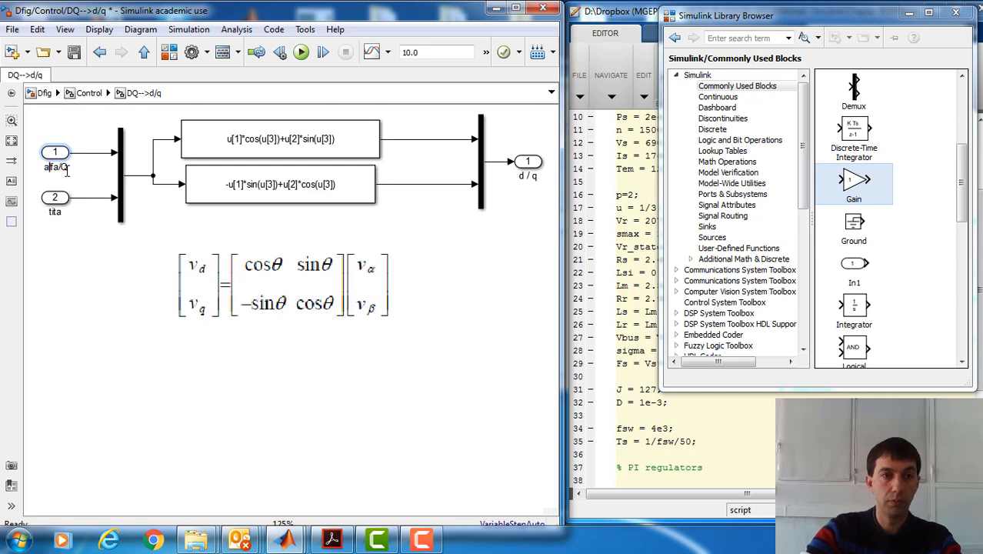
{"action": "key", "text": "Delete"}
{"action": "key", "text": "Delete"}
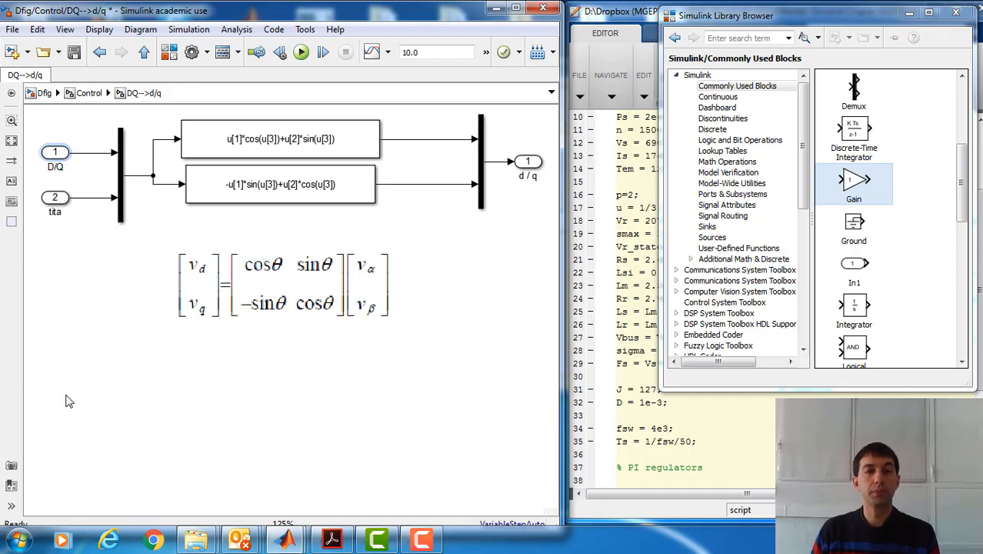
{"action": "left_click", "coordinate": [88, 93]}
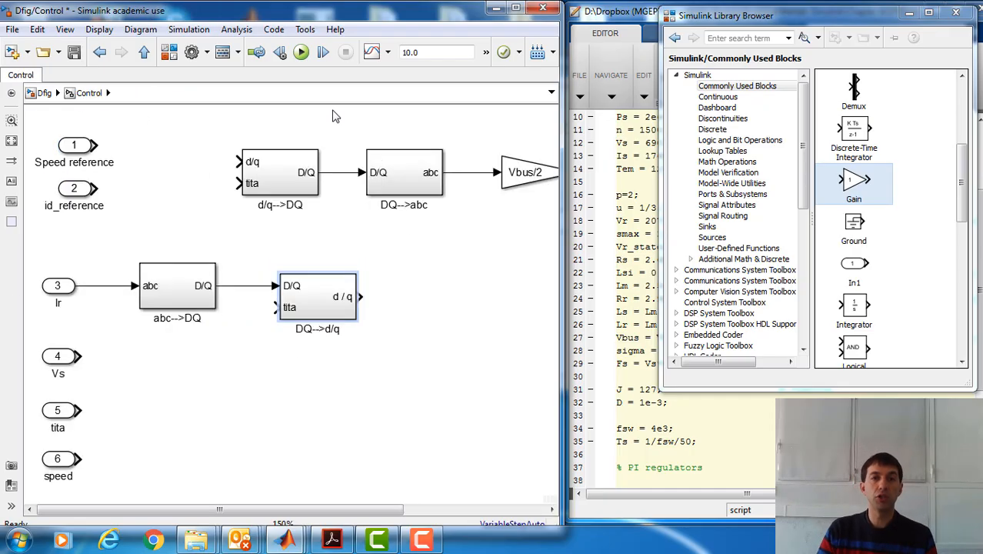
Step: Review the expressions and matrix inside abc-->DQ, return to Control, and move DQ-->d/q slightly closer to abc-->DQ
{"action": "left_click", "coordinate": [202, 298]}
{"action": "double_click", "coordinate": [202, 298]}
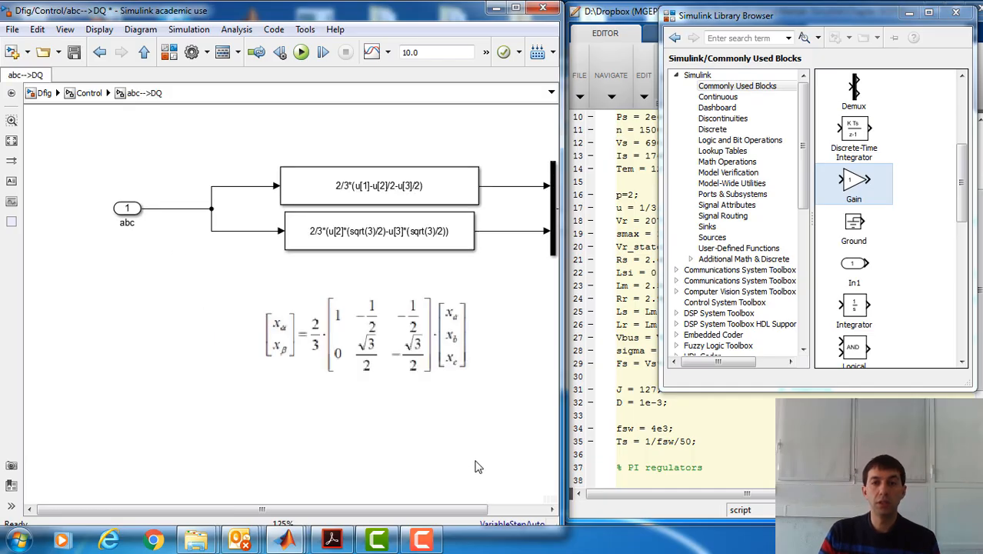
{"action": "left_click_drag", "start_coordinate": [479, 511], "coordinate": [539, 517]}
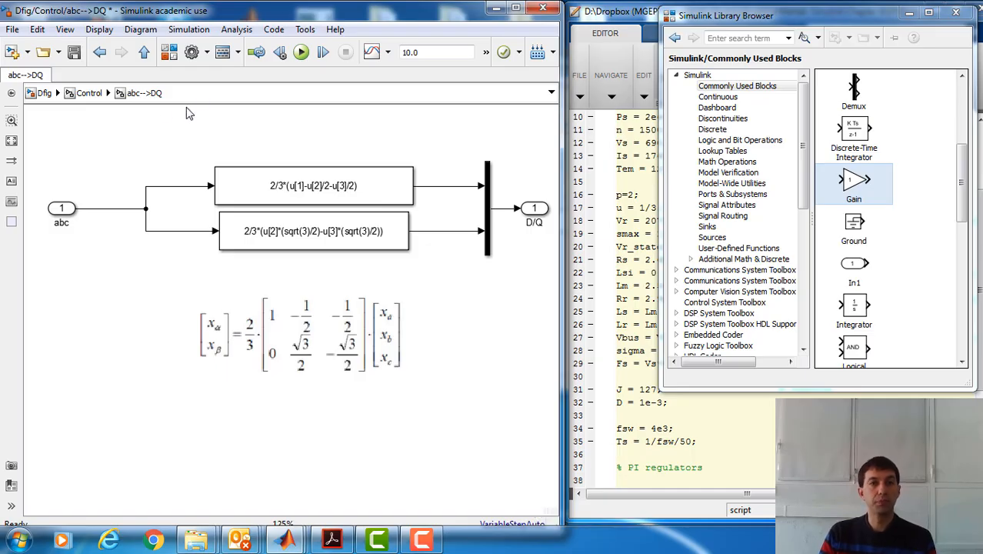
{"action": "left_click", "coordinate": [89, 92]}
{"action": "left_click_drag", "start_coordinate": [319, 315], "coordinate": [303, 315]}
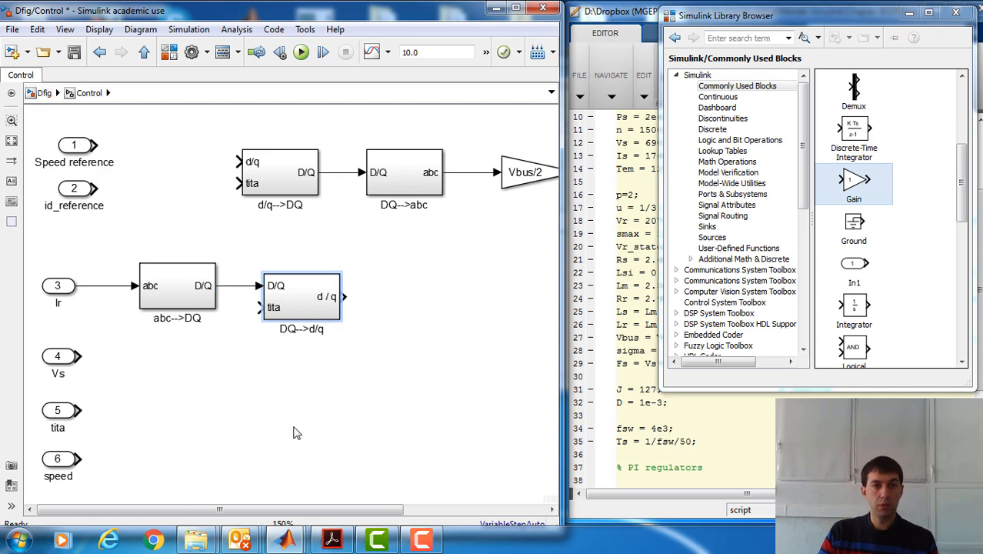
Step: Save the model and shift the Vbus/2 gain and DQ-->abc block right, opening a gap between them
{"action": "left_click", "coordinate": [247, 444]}
{"action": "left_click", "coordinate": [75, 61]}
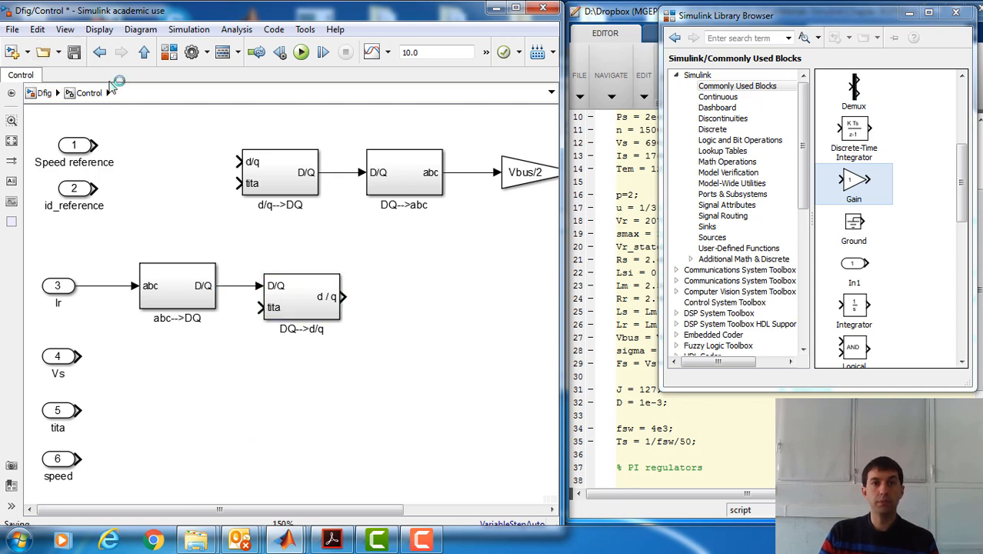
{"action": "left_click", "coordinate": [515, 9]}
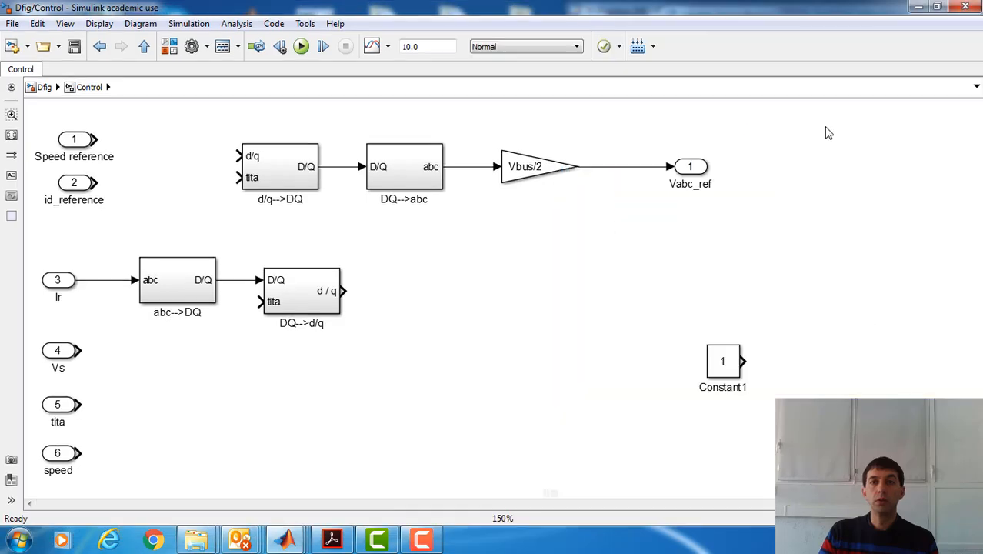
{"action": "left_click_drag", "start_coordinate": [531, 171], "coordinate": [596, 173]}
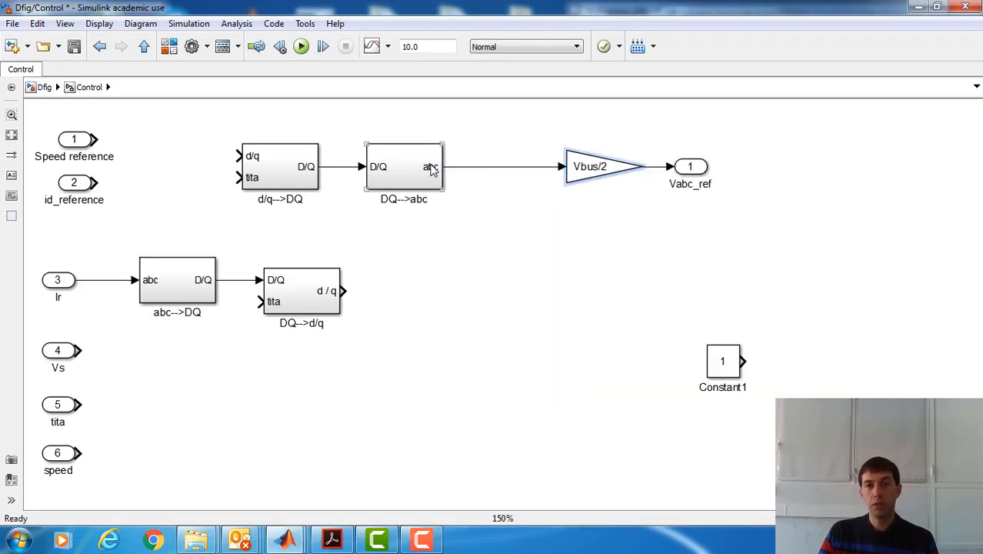
{"action": "left_click_drag", "start_coordinate": [433, 167], "coordinate": [444, 167]}
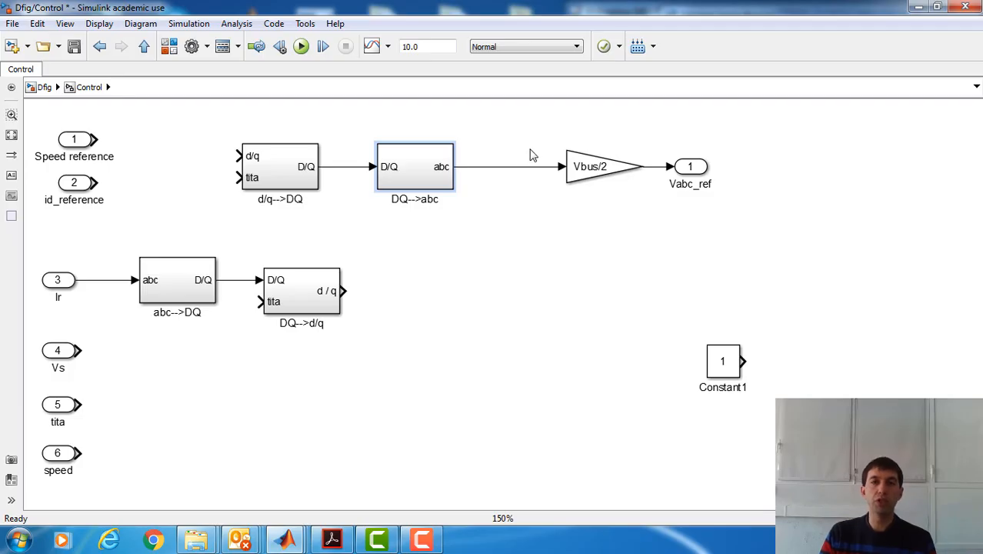
Step: Copy the 3rd harmonic inyection block from the library model and paste it into the Control subsystem
{"action": "left_click", "coordinate": [937, 7]}
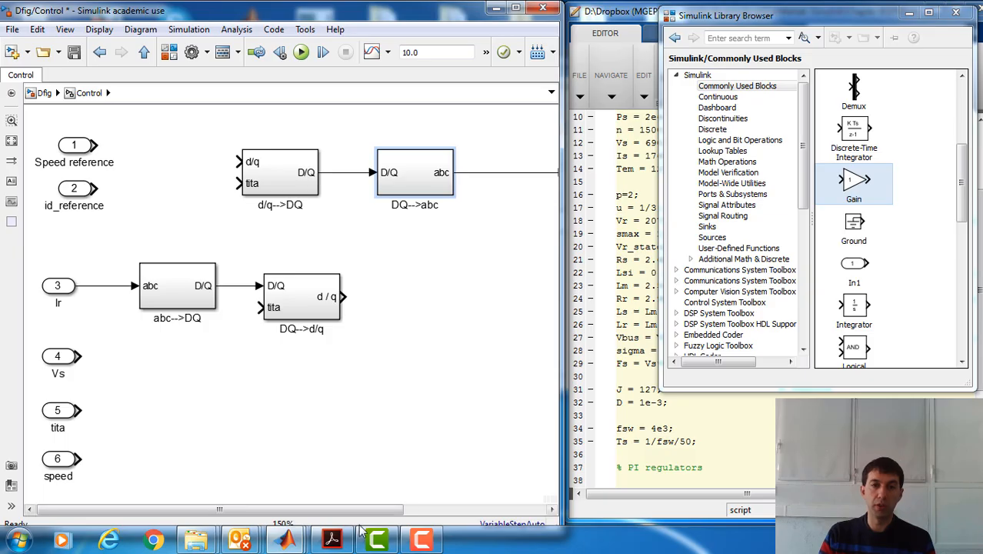
{"action": "left_click", "coordinate": [285, 540]}
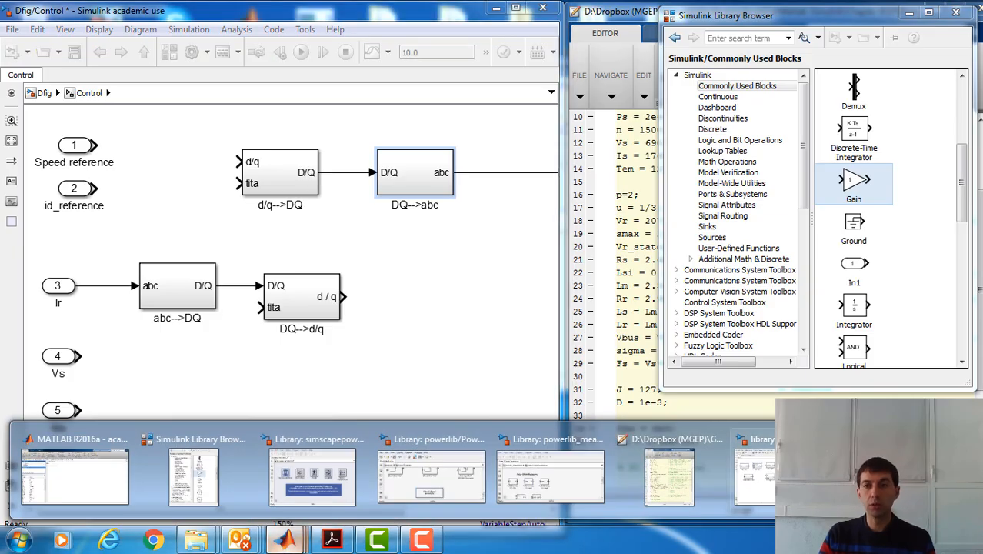
{"action": "left_click", "coordinate": [752, 473]}
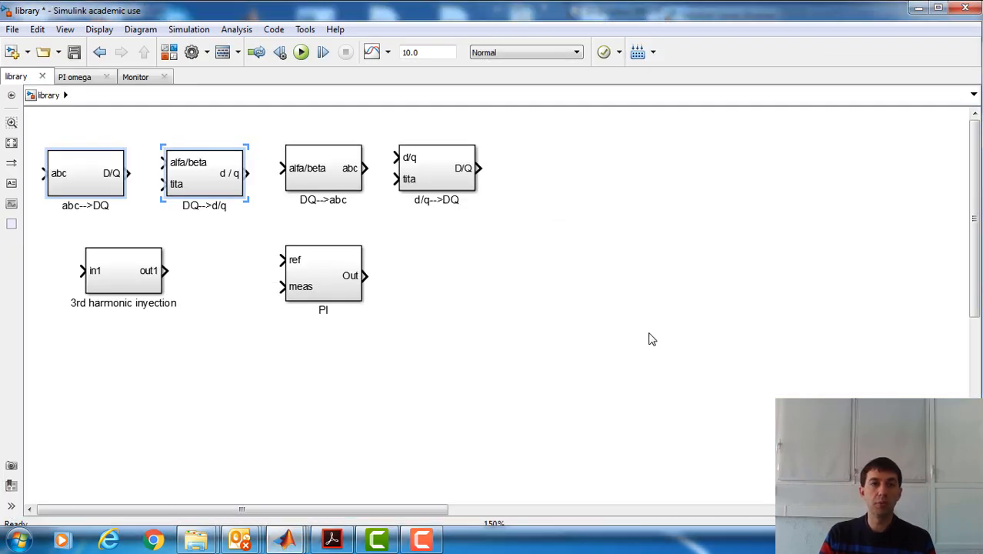
{"action": "left_click", "coordinate": [108, 271]}
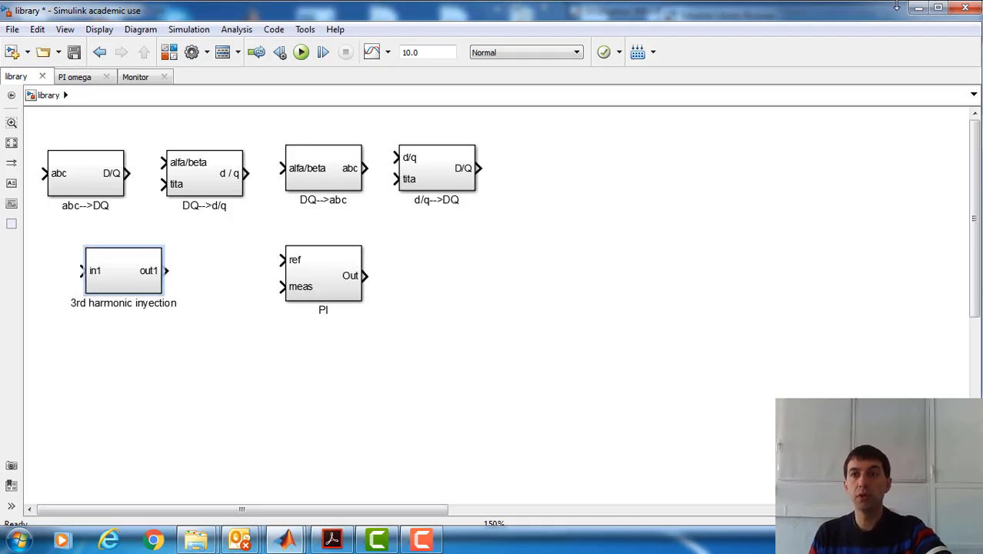
{"action": "left_click", "coordinate": [917, 7]}
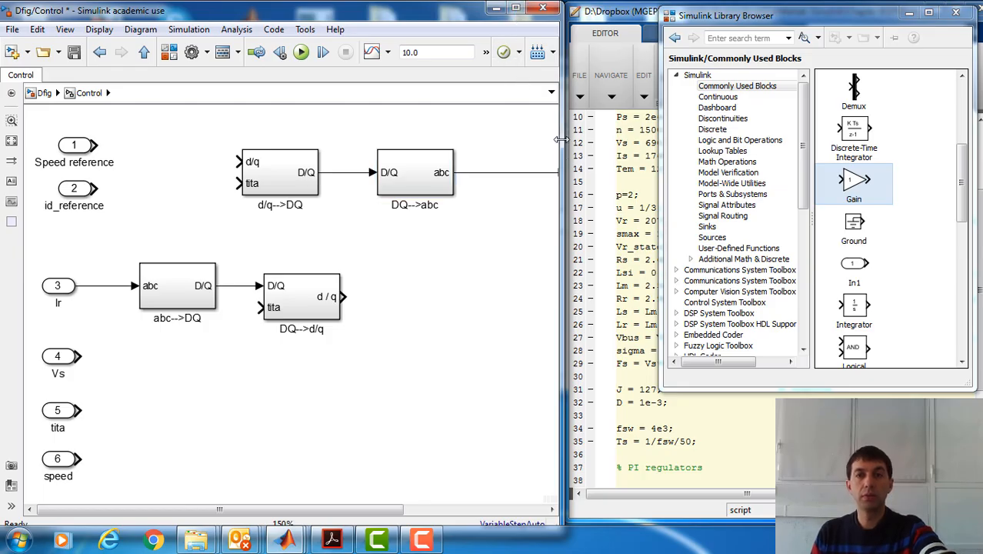
{"action": "left_click", "coordinate": [515, 8]}
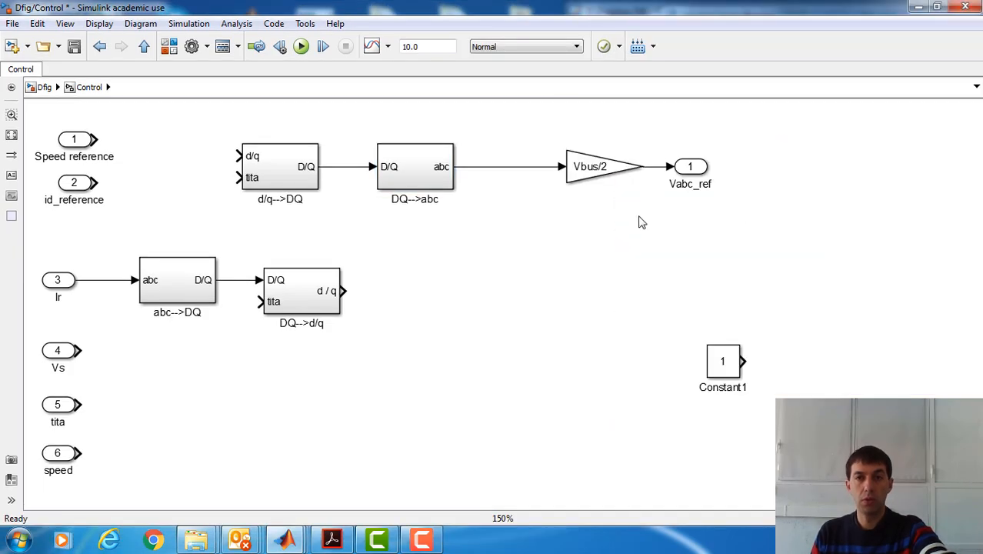
{"action": "key", "text": "ctrl+v"}
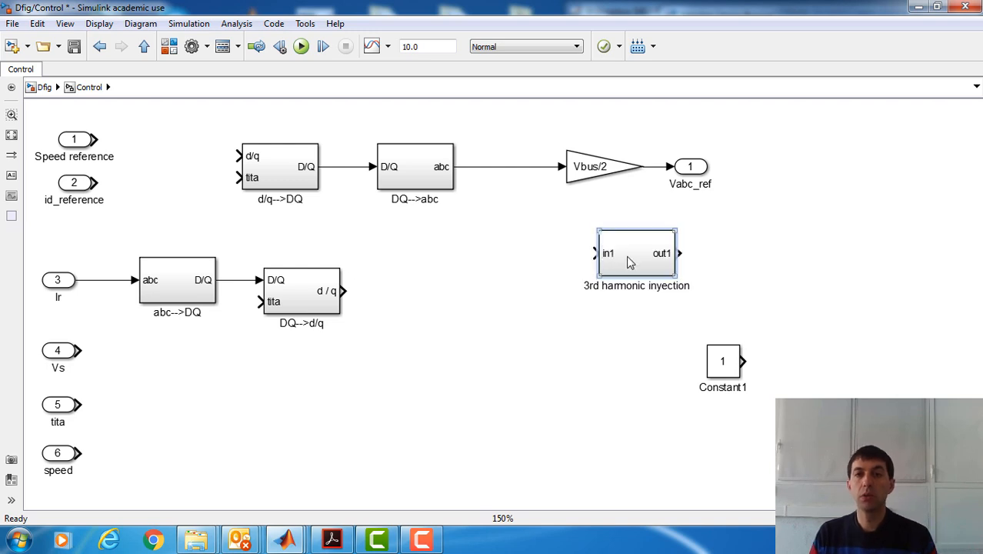
Step: Move Vabc_ref and the Vbus/2 gain further right and insert 3rd harmonic inyection on the line between DQ-->abc and Vbus/2
{"action": "left_click", "coordinate": [686, 173]}
{"action": "left_click_drag", "start_coordinate": [686, 172], "coordinate": [782, 172]}
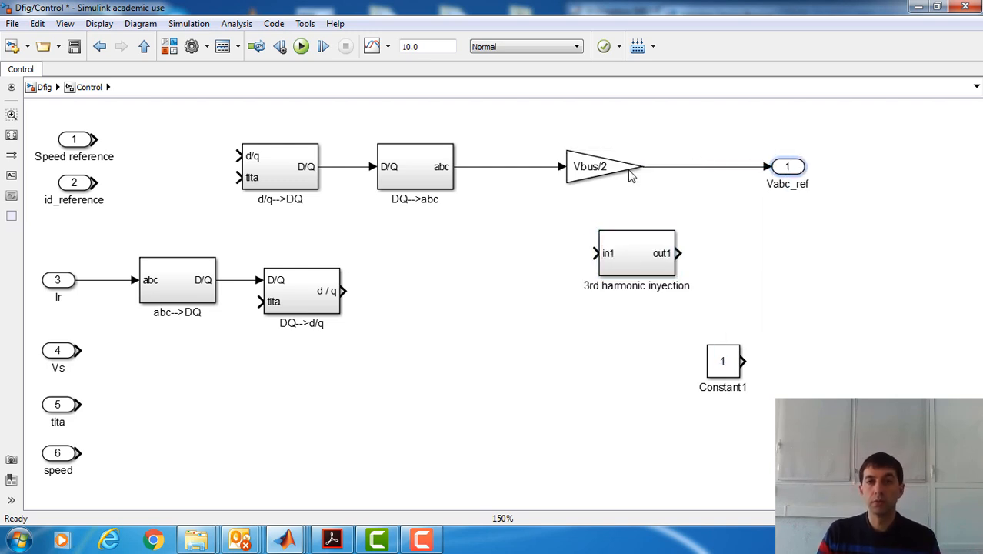
{"action": "left_click_drag", "start_coordinate": [600, 171], "coordinate": [669, 171]}
{"action": "left_click_drag", "start_coordinate": [659, 260], "coordinate": [556, 173]}
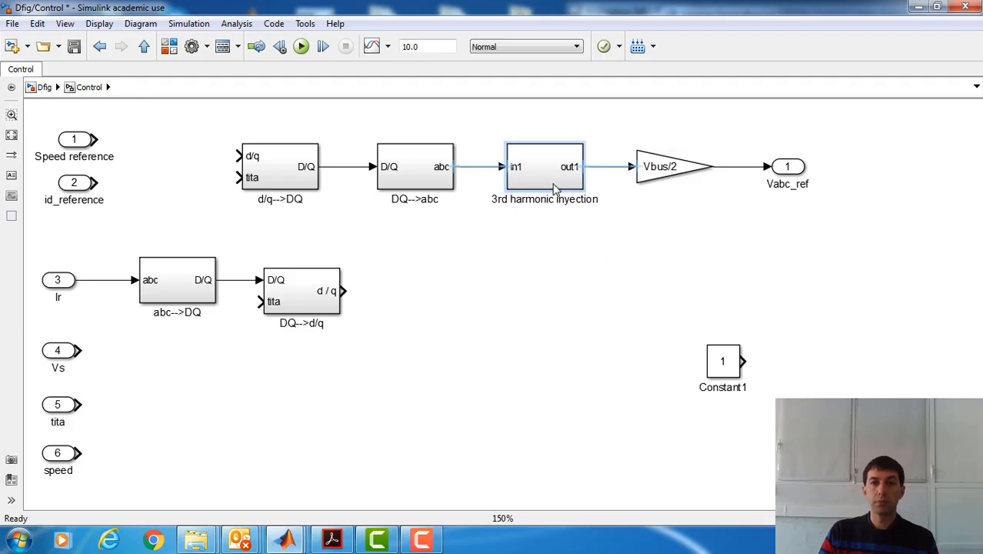
Step: Examine the min, max, sum and gain structure inside 3rd harmonic inyection, and return to the Control subsystem
{"action": "double_click", "coordinate": [546, 186]}
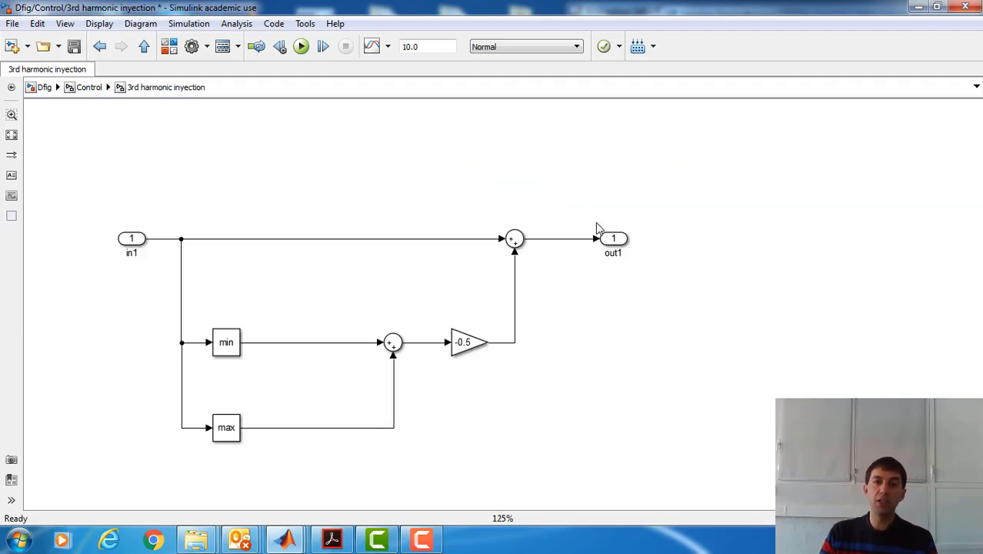
{"action": "left_click_drag", "start_coordinate": [105, 167], "coordinate": [648, 469]}
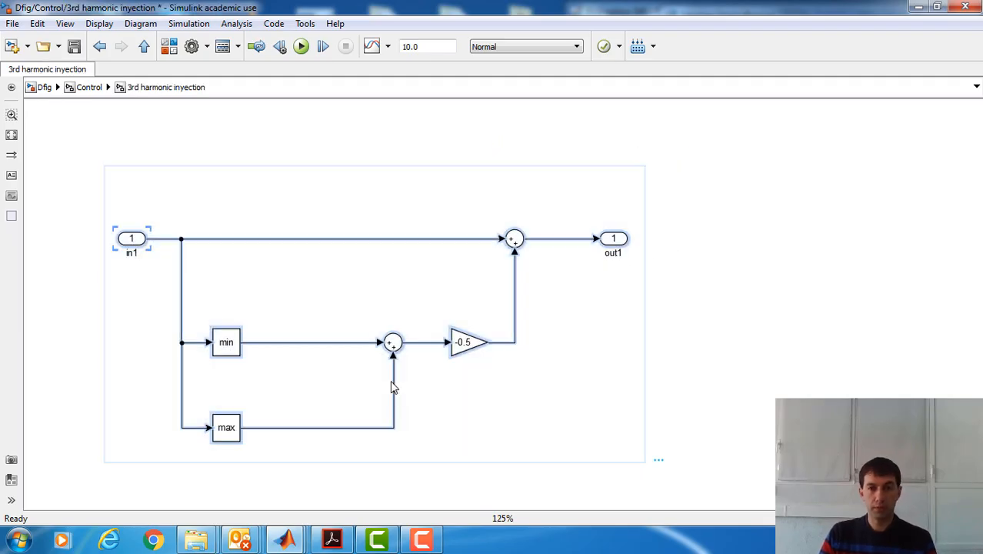
{"action": "left_click", "coordinate": [210, 334]}
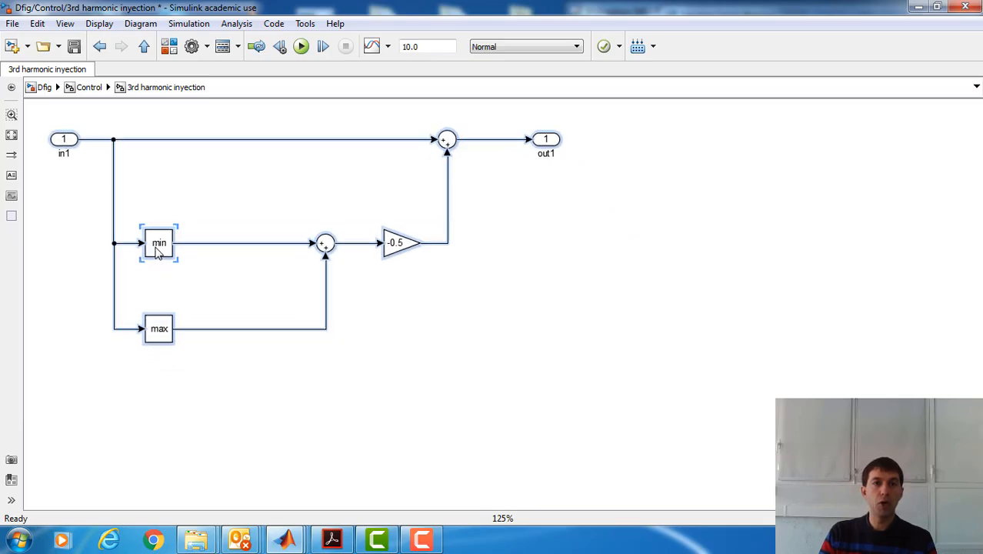
{"action": "scroll", "coordinate": [321, 309], "scroll_direction": "up", "scroll_amount": 1}
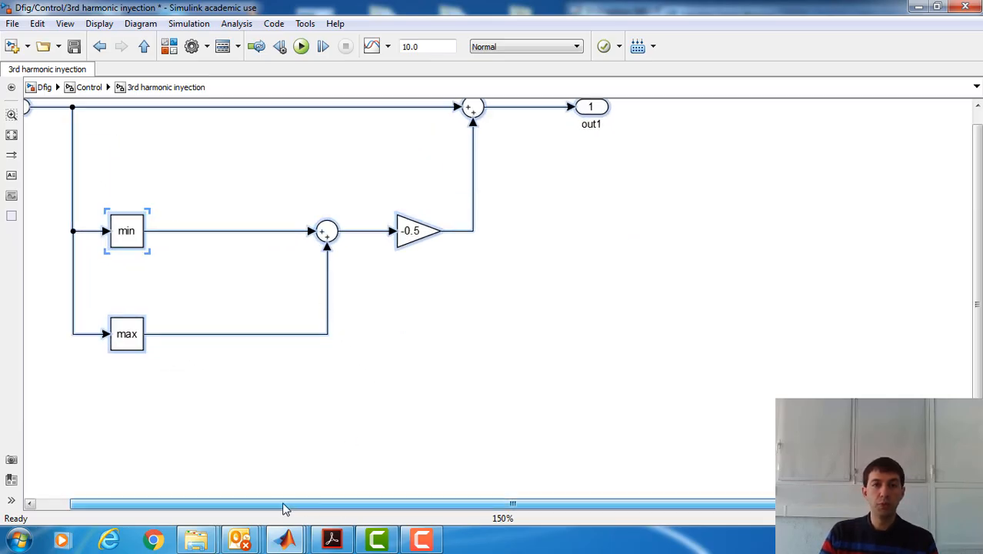
{"action": "left_click_drag", "start_coordinate": [282, 505], "coordinate": [246, 505]}
{"action": "left_click_drag", "start_coordinate": [977, 357], "coordinate": [976, 334]}
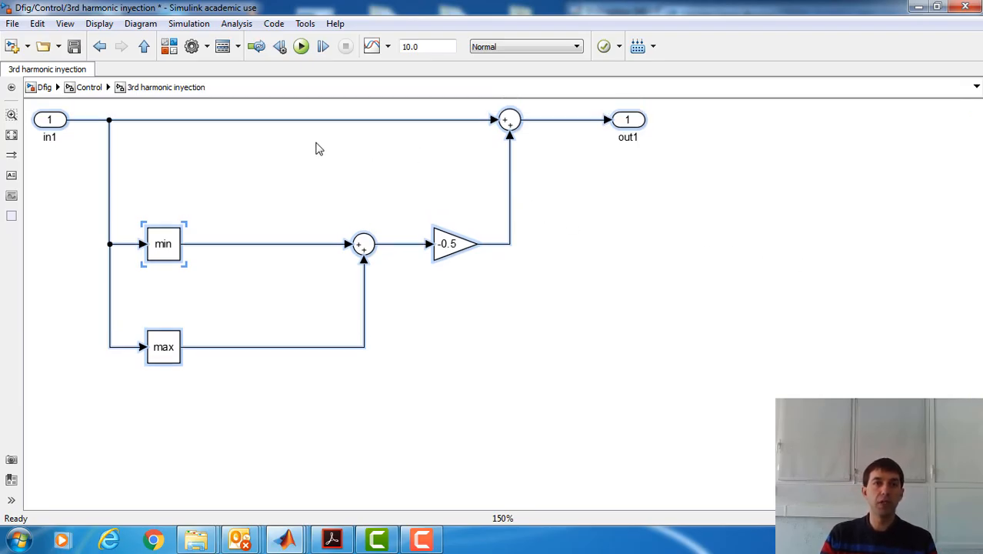
{"action": "left_click", "coordinate": [631, 263]}
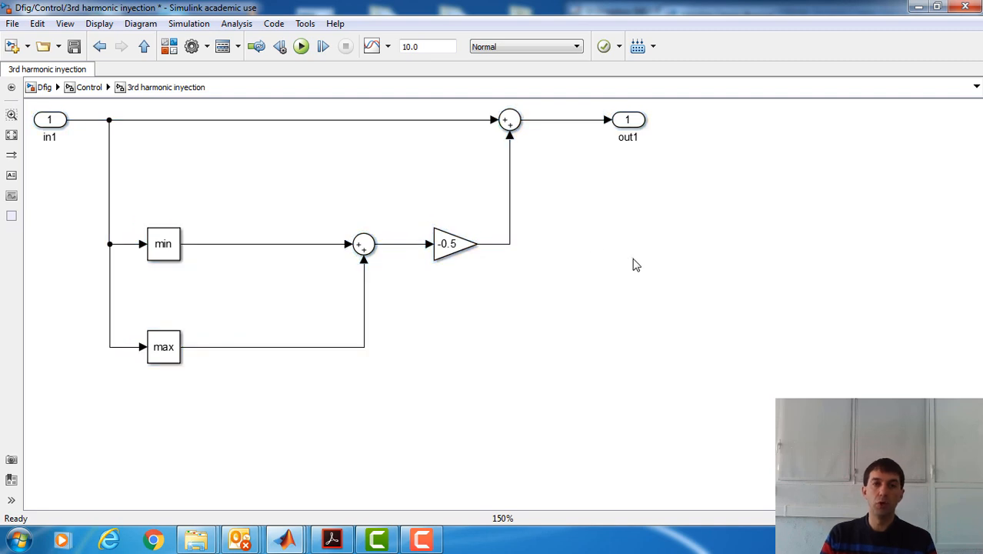
{"action": "left_click", "coordinate": [85, 88]}
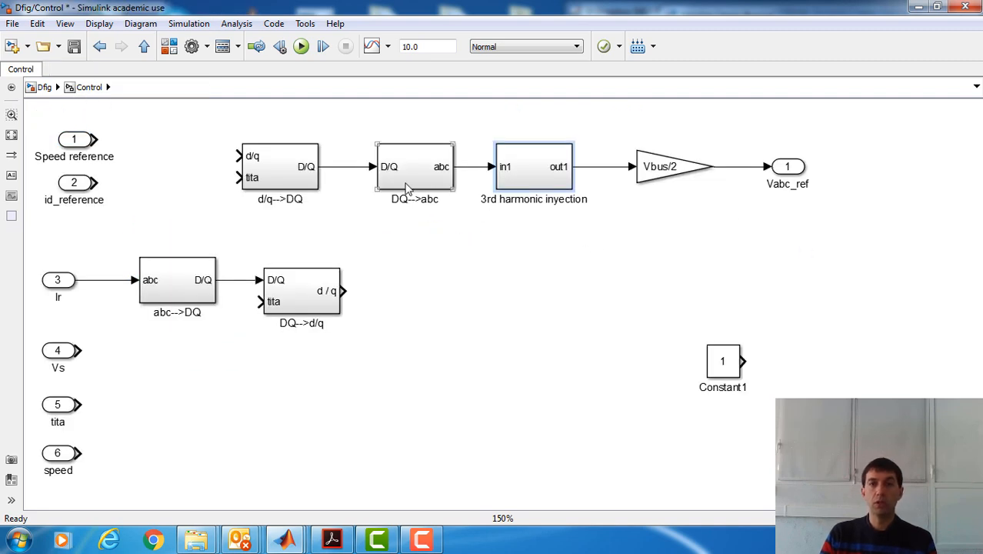
Step: Shift the chain from d/q-->DQ to Vabc_ref right, nudge DQ-->d/q closer to abc-->DQ, and save the model
{"action": "left_click_drag", "start_coordinate": [270, 131], "coordinate": [804, 214]}
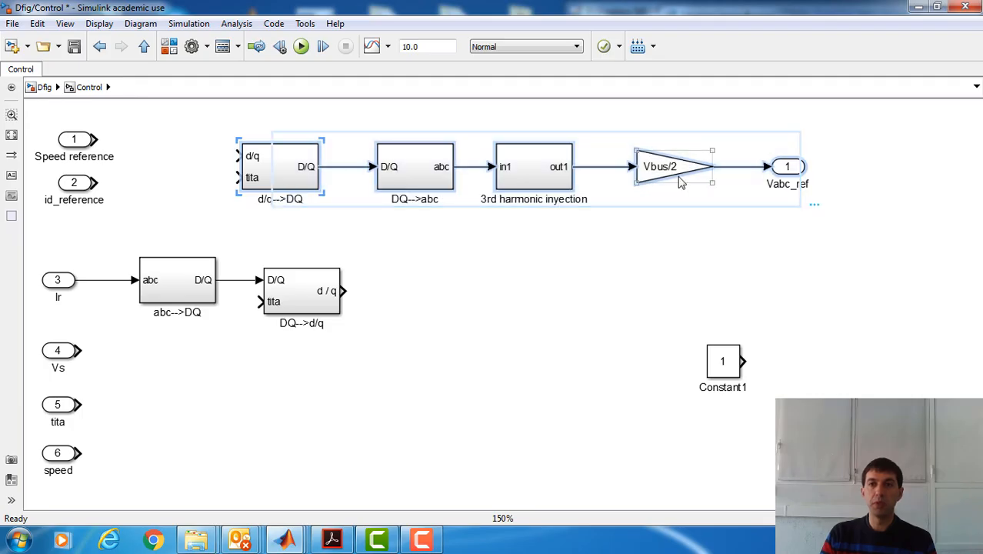
{"action": "left_click_drag", "start_coordinate": [671, 177], "coordinate": [801, 172]}
{"action": "left_click", "coordinate": [796, 257]}
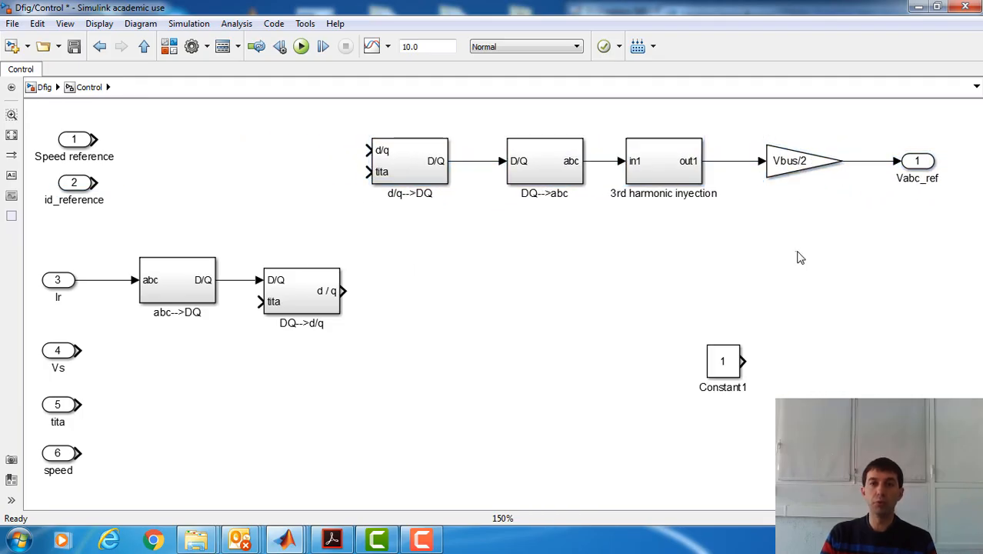
{"action": "left_click_drag", "start_coordinate": [325, 289], "coordinate": [319, 289]}
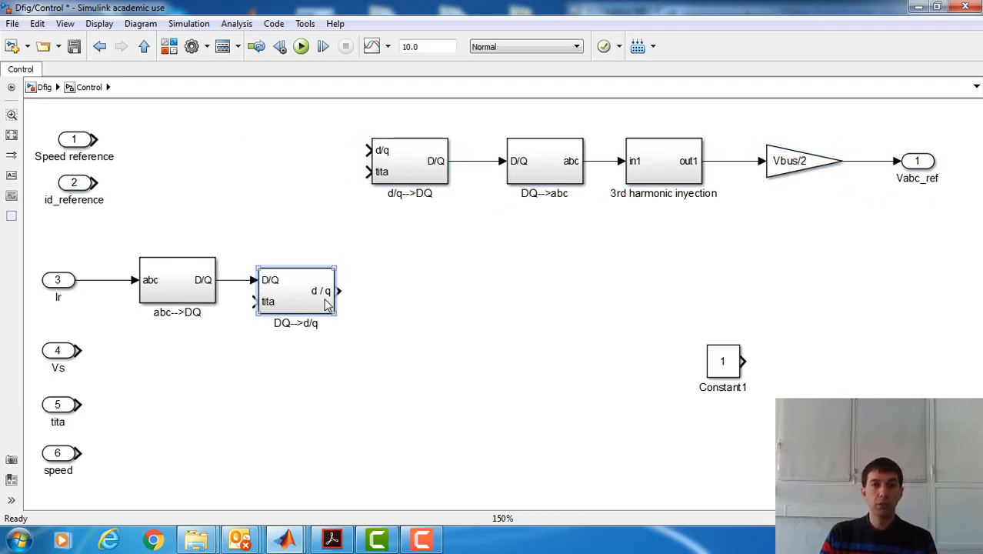
{"action": "left_click", "coordinate": [74, 47]}
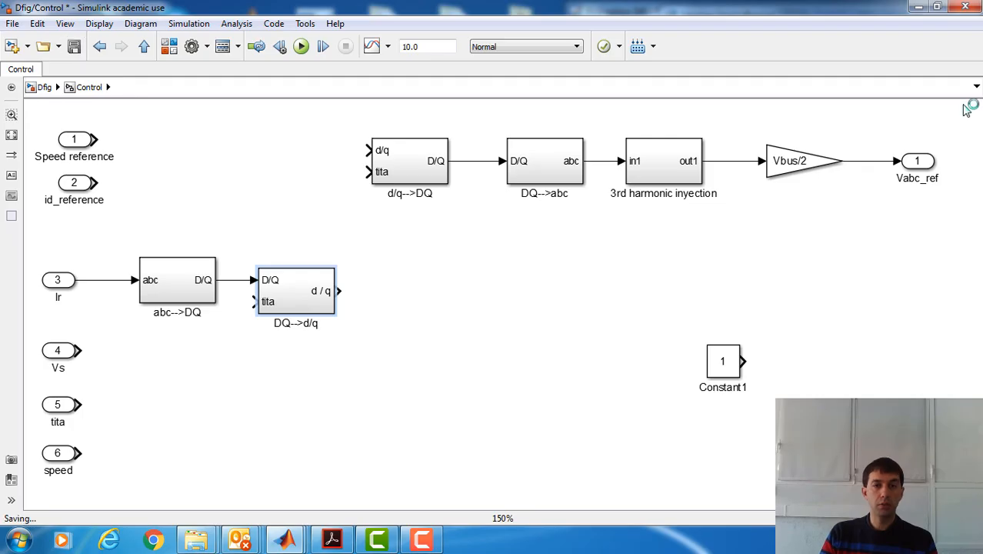
Step: Check the PLL and angle calculation in Figure 10.13 of ch10.pdf, and group Constant1 into a subsystem below DQ-->d/q in Simulink
{"action": "left_click", "coordinate": [332, 540]}
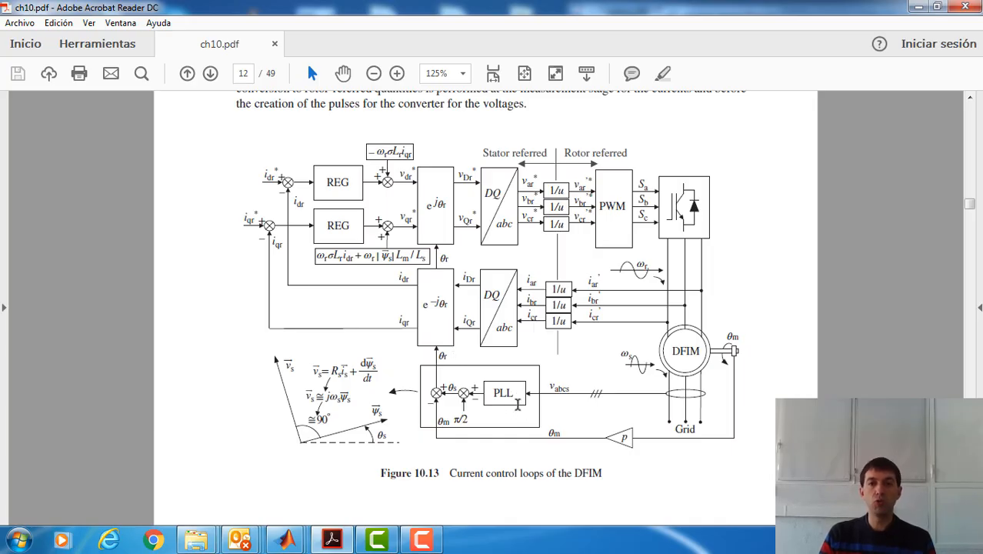
{"action": "left_click", "coordinate": [919, 10]}
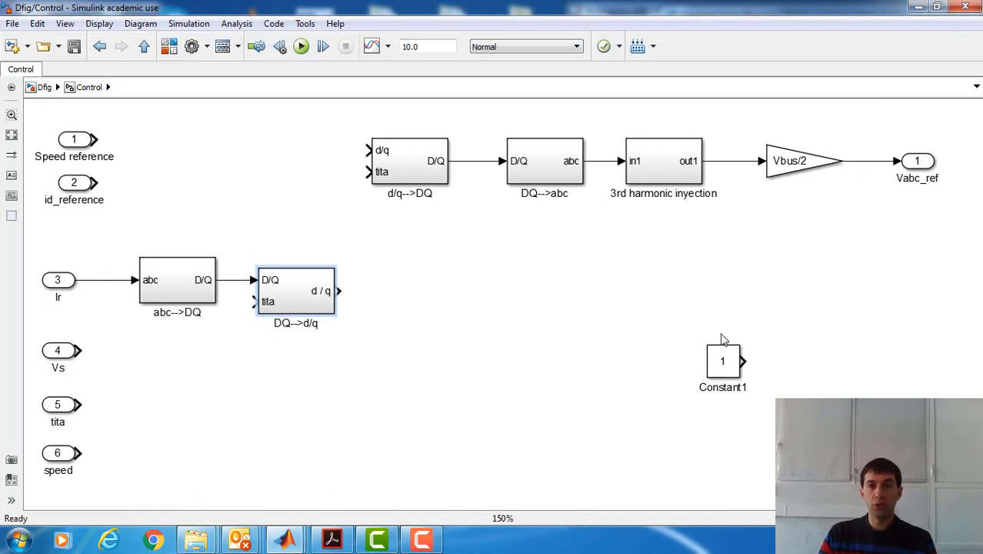
{"action": "left_click_drag", "start_coordinate": [723, 358], "coordinate": [344, 393]}
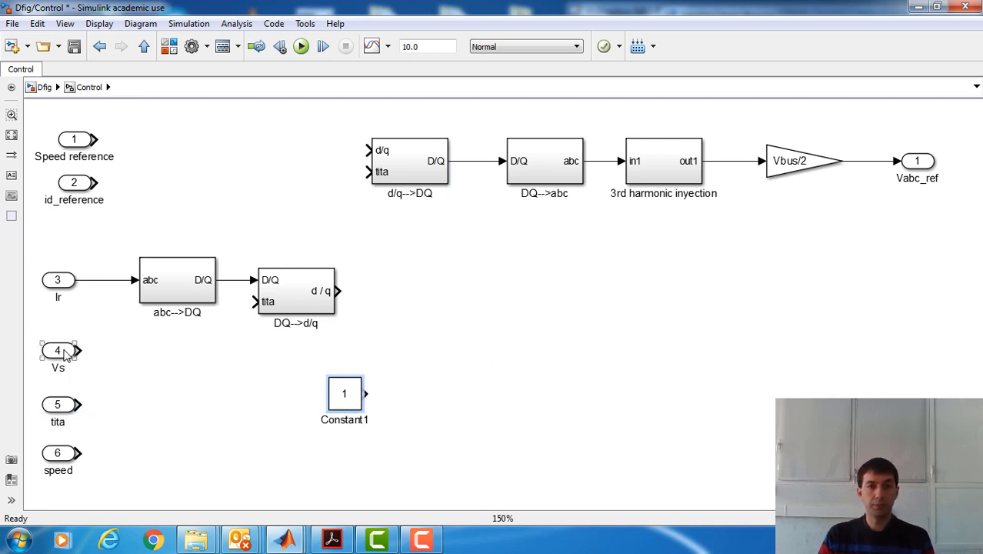
{"action": "left_click_drag", "start_coordinate": [276, 352], "coordinate": [448, 444]}
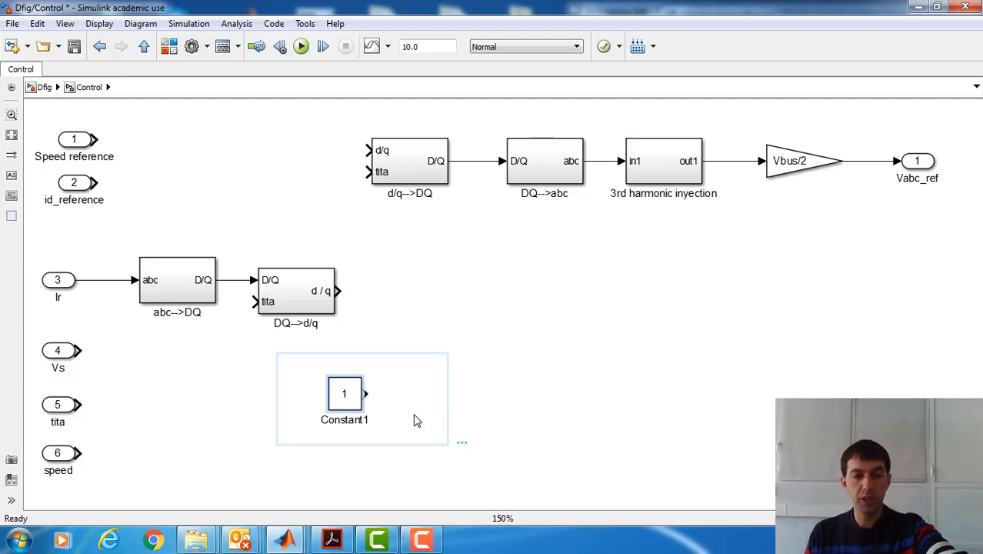
{"action": "key", "text": "ctrl+g"}
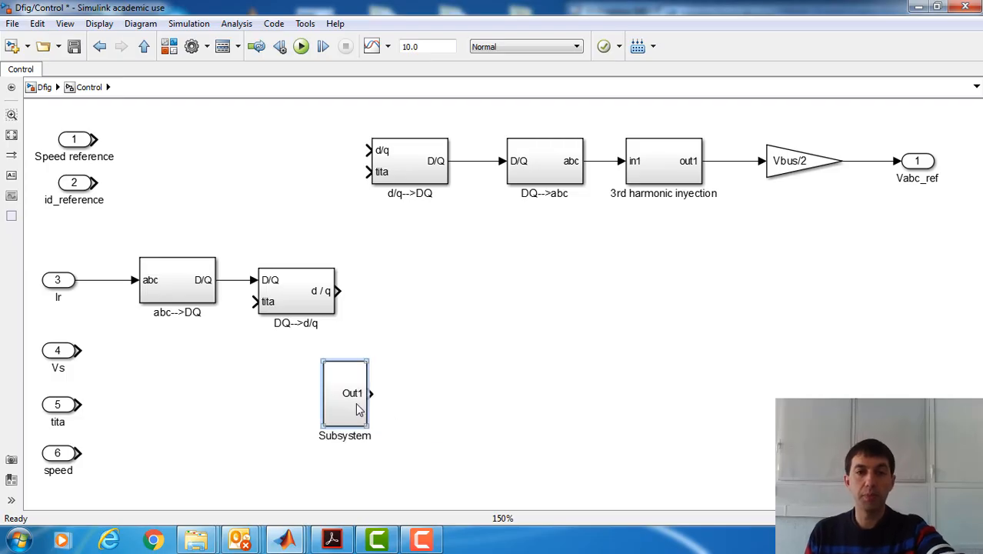
Step: Copy the Vs input port, and inside the new subsystem move Out1 further right and delete Constant1
{"action": "left_click", "coordinate": [70, 345]}
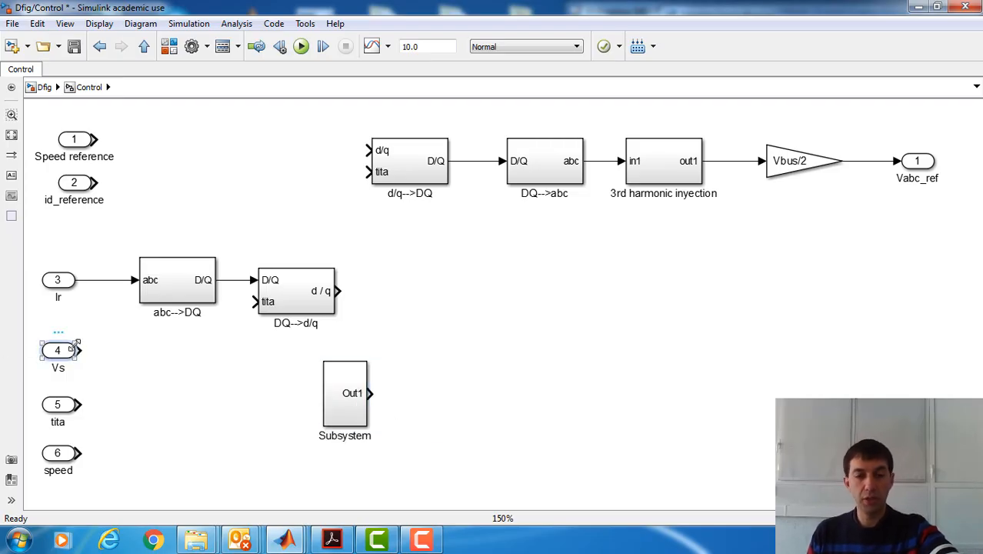
{"action": "double_click", "coordinate": [357, 406]}
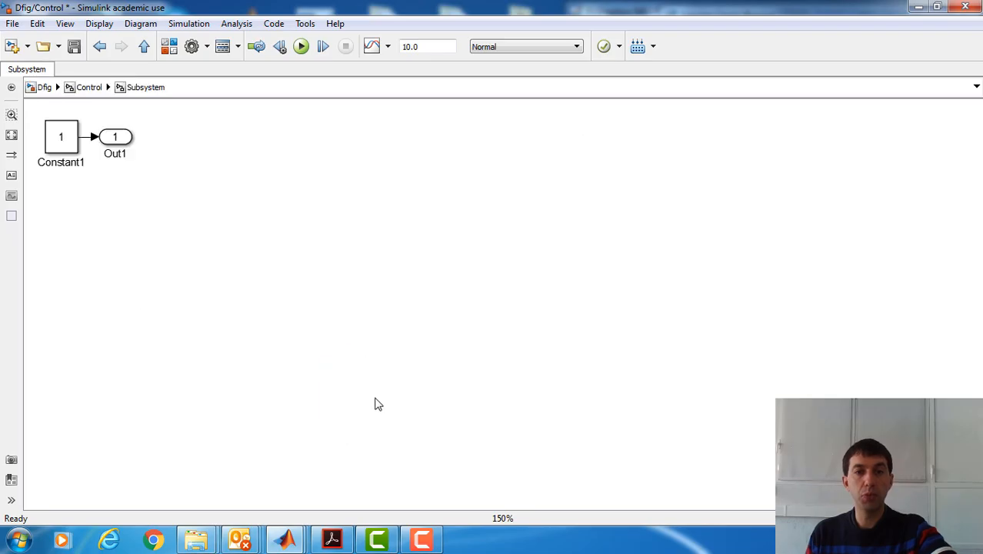
{"action": "left_click_drag", "start_coordinate": [135, 138], "coordinate": [257, 146]}
{"action": "left_click", "coordinate": [71, 135]}
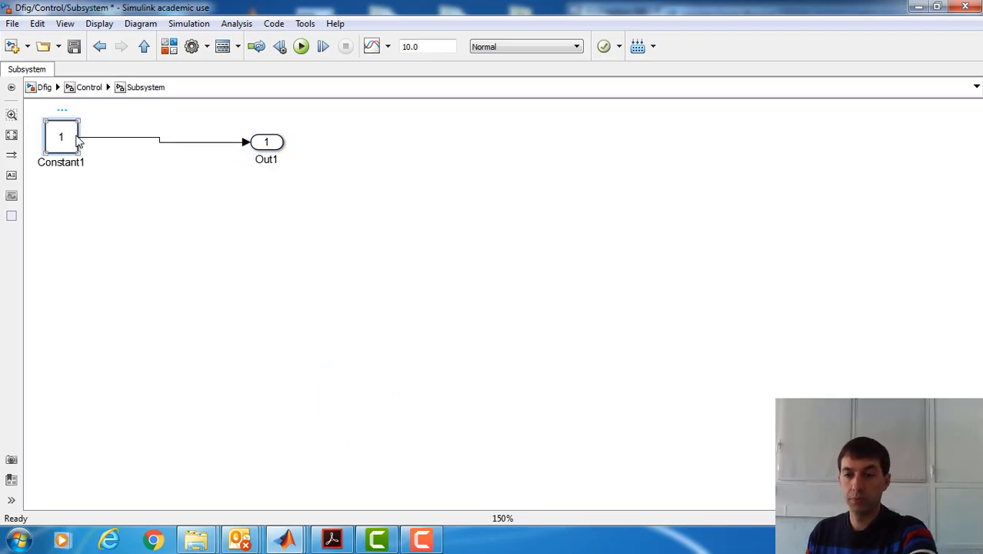
{"action": "key", "text": "Delete"}
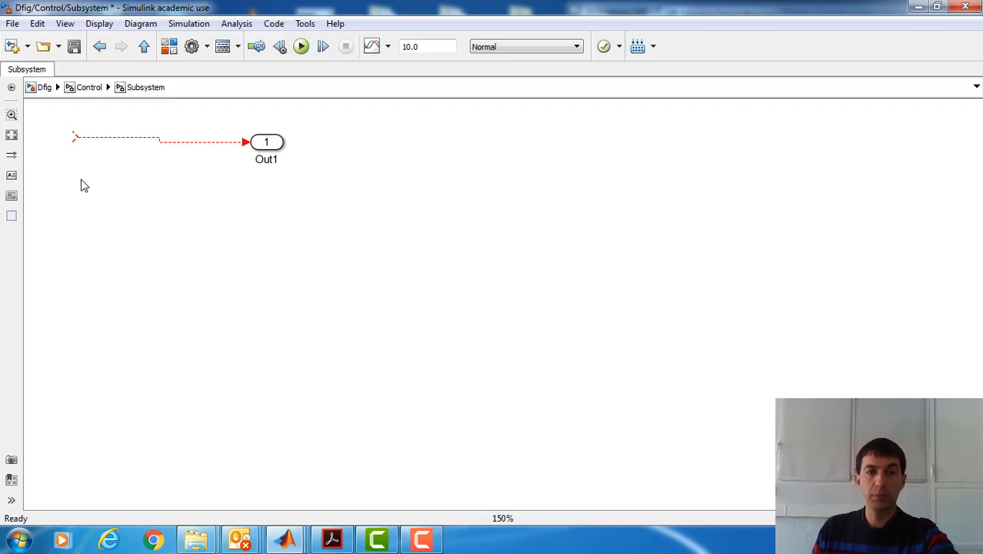
Step: Paste the copied input port into the subsystem and rename it tita
{"action": "key", "text": "ctrl+v"}
{"action": "double_click", "coordinate": [100, 210]}
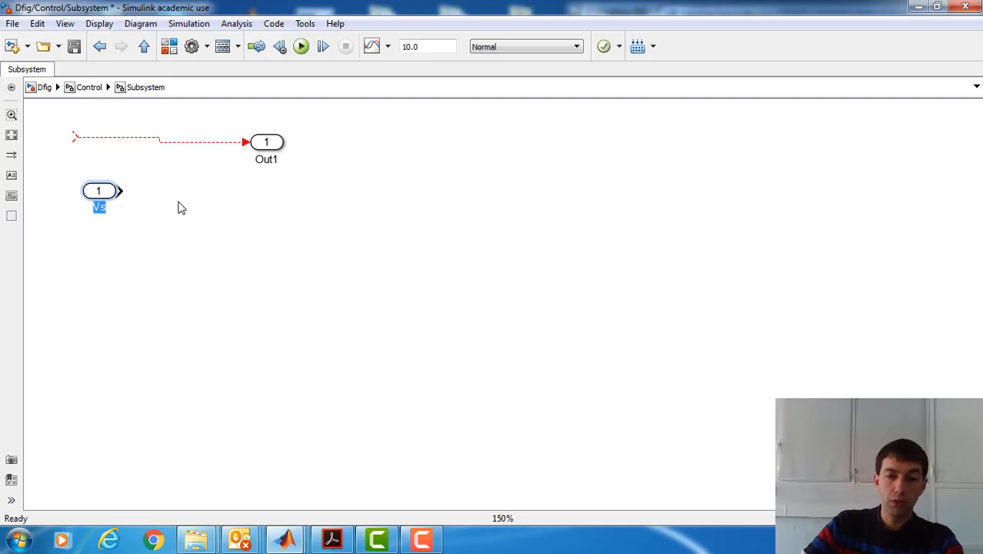
{"action": "type", "text": "tita"}
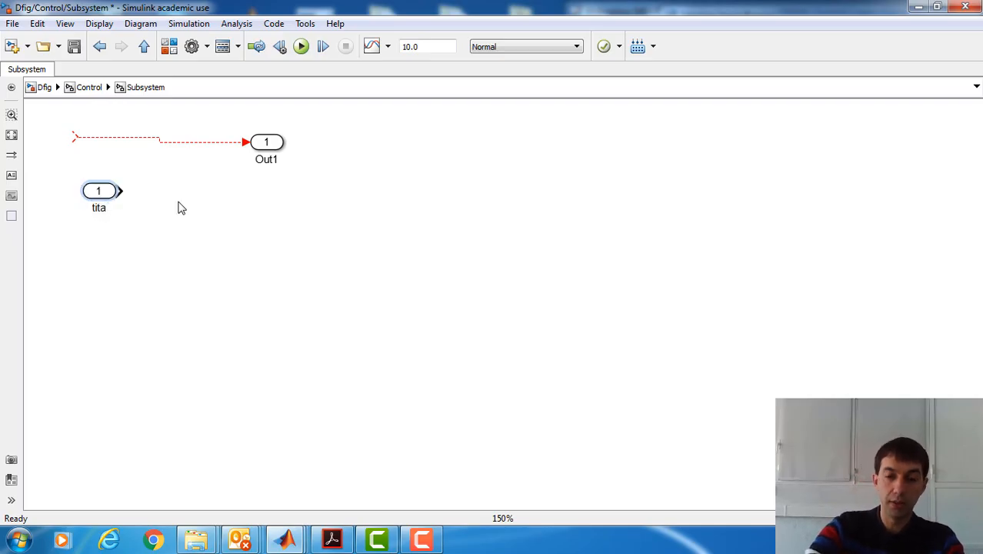
Step: Complete the subsystem input port's name as tita_m and return to the Control level
{"action": "type", "text": "_m"}
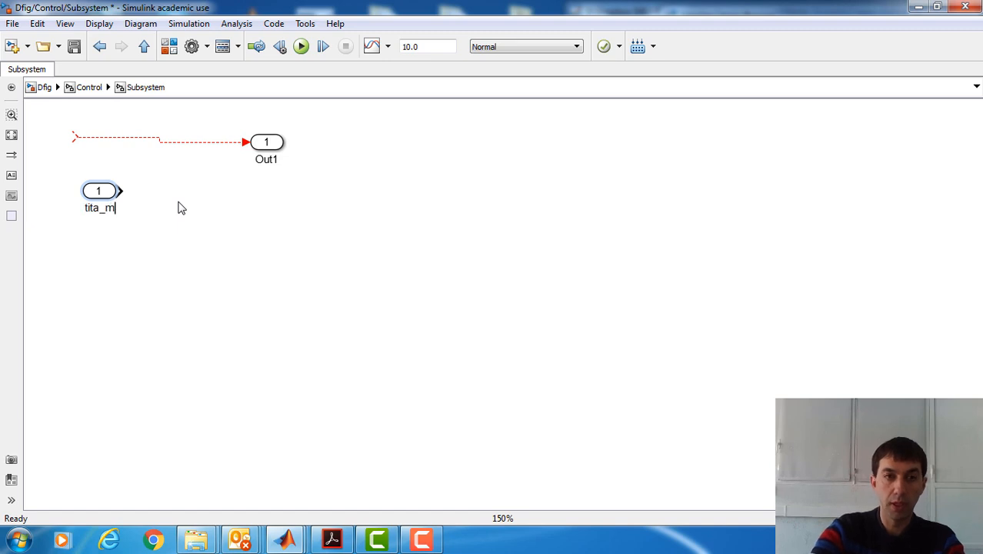
{"action": "left_click", "coordinate": [131, 146]}
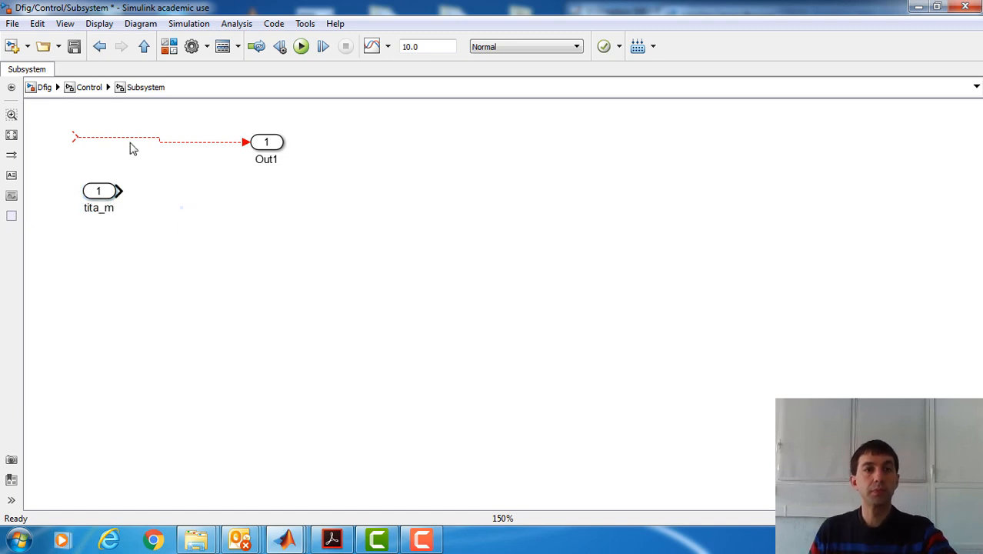
{"action": "left_click", "coordinate": [89, 87]}
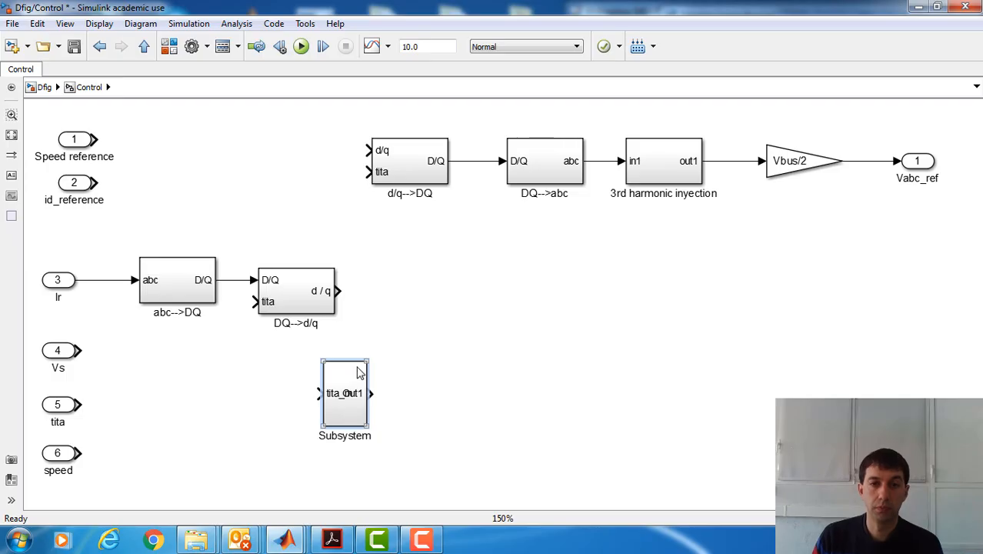
Step: Widen the new subsystem, place it beside the tita port, and connect tita to its tita_m input
{"action": "left_click_drag", "start_coordinate": [368, 360], "coordinate": [412, 382]}
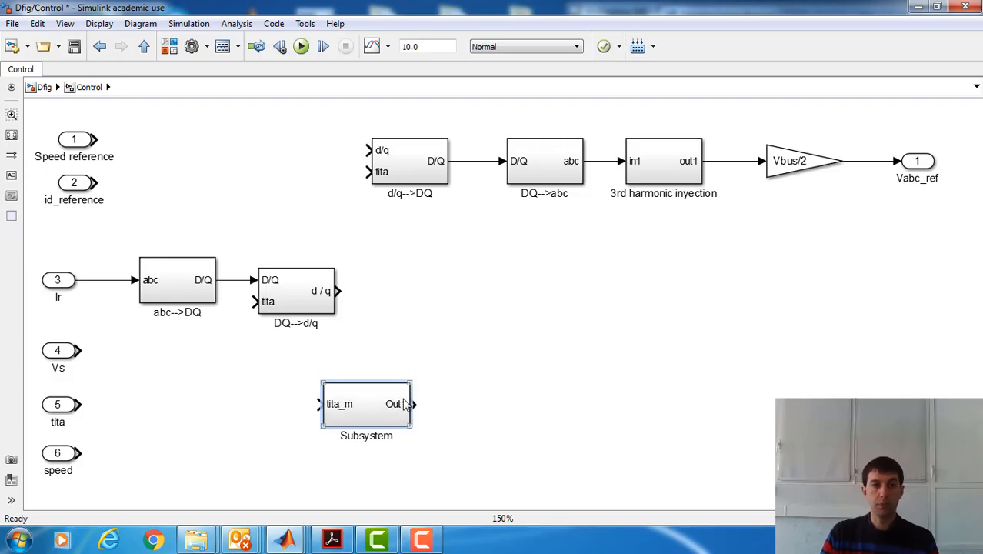
{"action": "left_click_drag", "start_coordinate": [387, 421], "coordinate": [203, 413]}
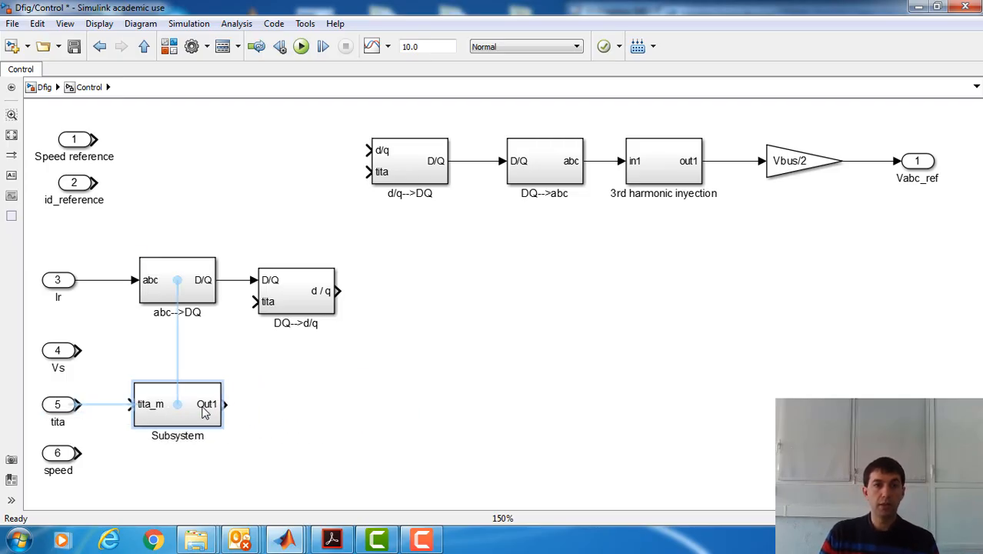
{"action": "left_click", "coordinate": [80, 405]}
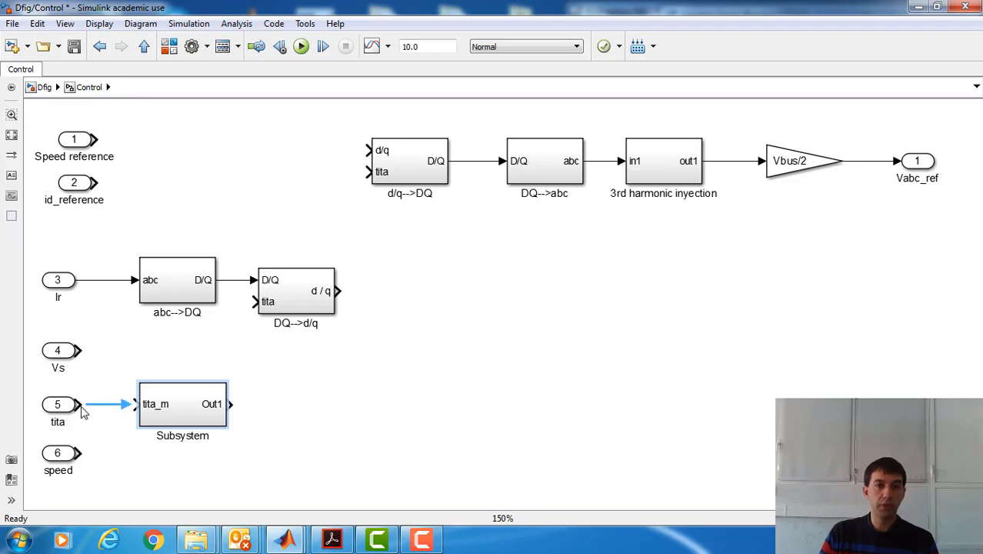
{"action": "left_click_drag", "start_coordinate": [173, 412], "coordinate": [188, 411]}
{"action": "left_click", "coordinate": [213, 425]}
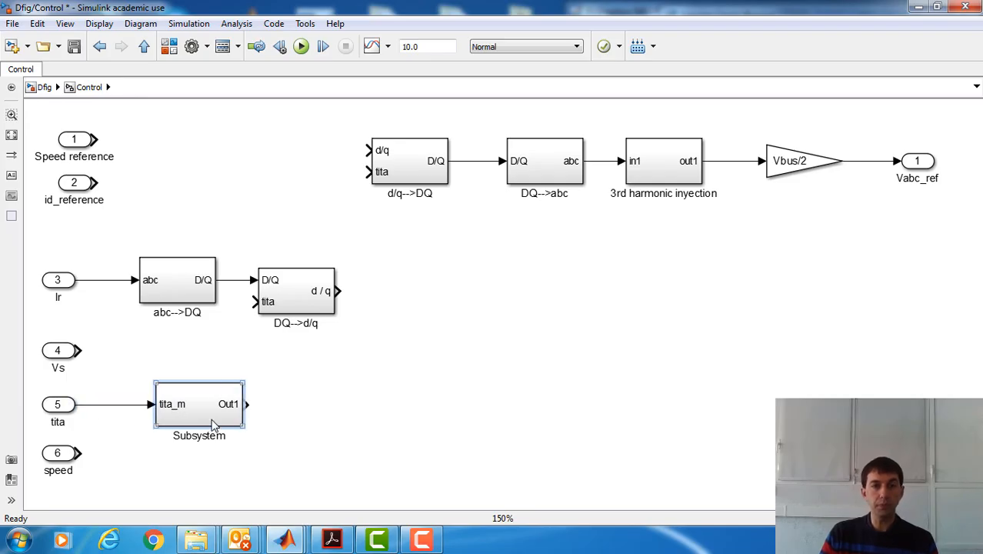
Step: Check the PLL inputs in Figure 10.13 of ch10.pdf, and in Simulink duplicate tita_m inside the subsystem as a second input port named Vs
{"action": "left_click", "coordinate": [316, 538]}
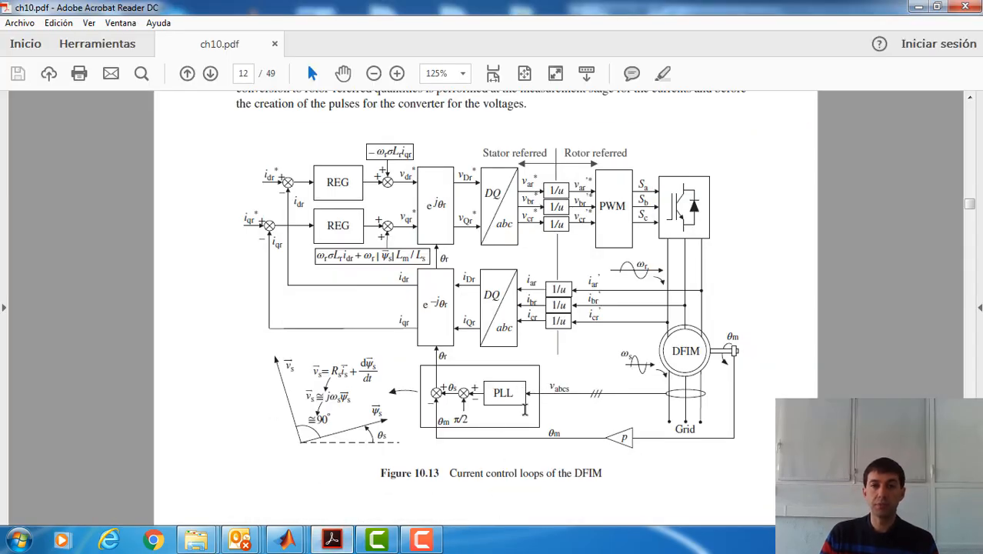
{"action": "left_click", "coordinate": [918, 6]}
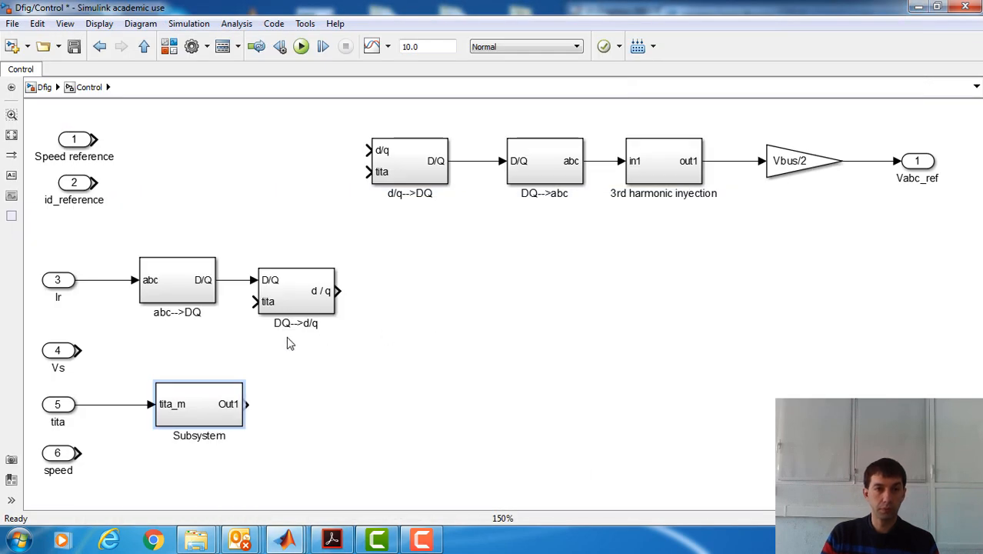
{"action": "double_click", "coordinate": [173, 405]}
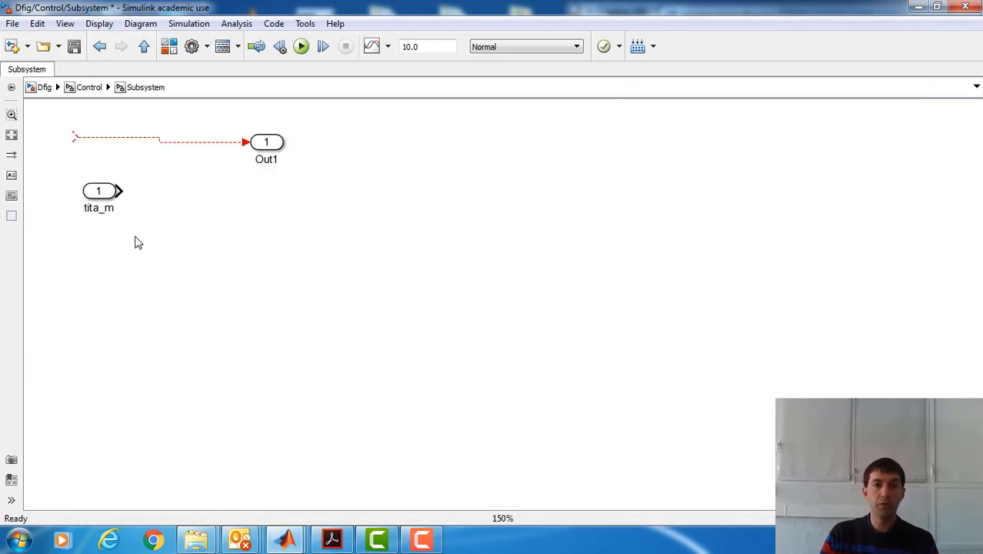
{"action": "left_click", "coordinate": [102, 191]}
{"action": "left_click_drag", "start_coordinate": [99, 184], "coordinate": [117, 266]}
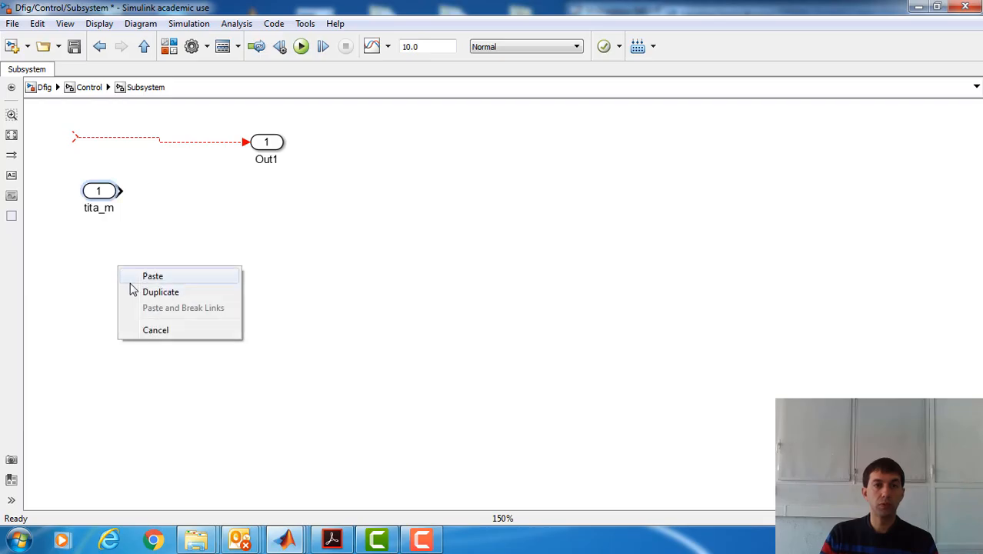
{"action": "left_click", "coordinate": [153, 277]}
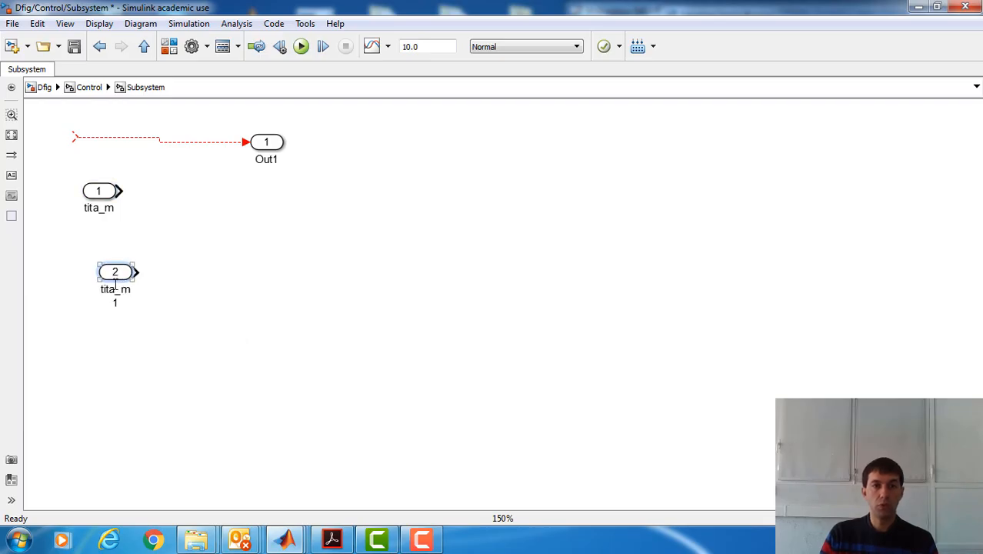
{"action": "double_click", "coordinate": [115, 289]}
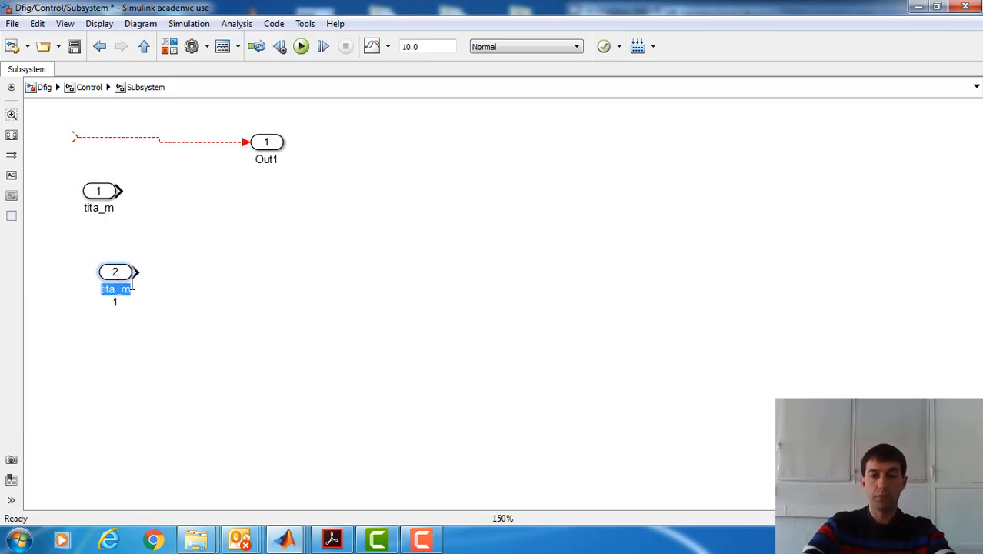
{"action": "key", "text": "BackSpace"}
{"action": "type", "text": "Vs"}
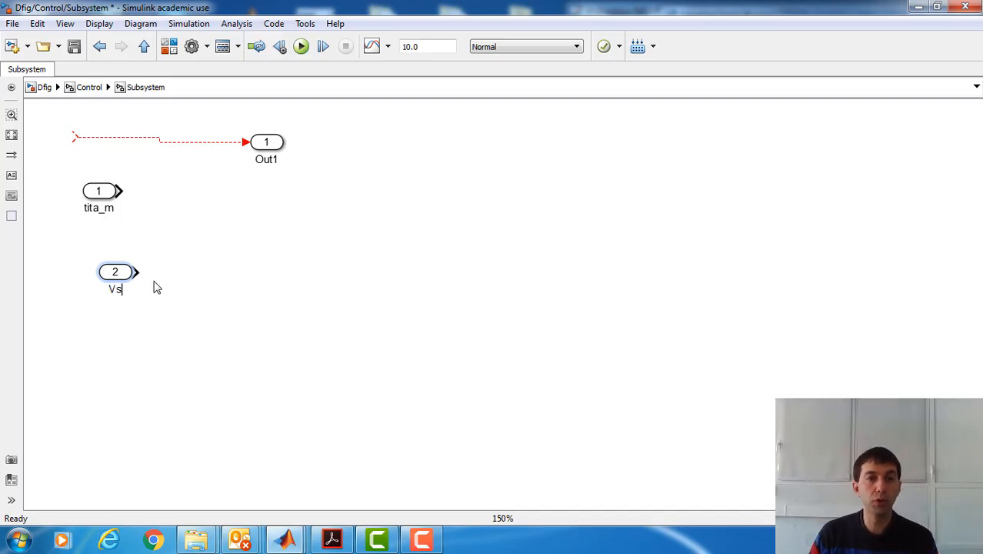
{"action": "left_click", "coordinate": [258, 292]}
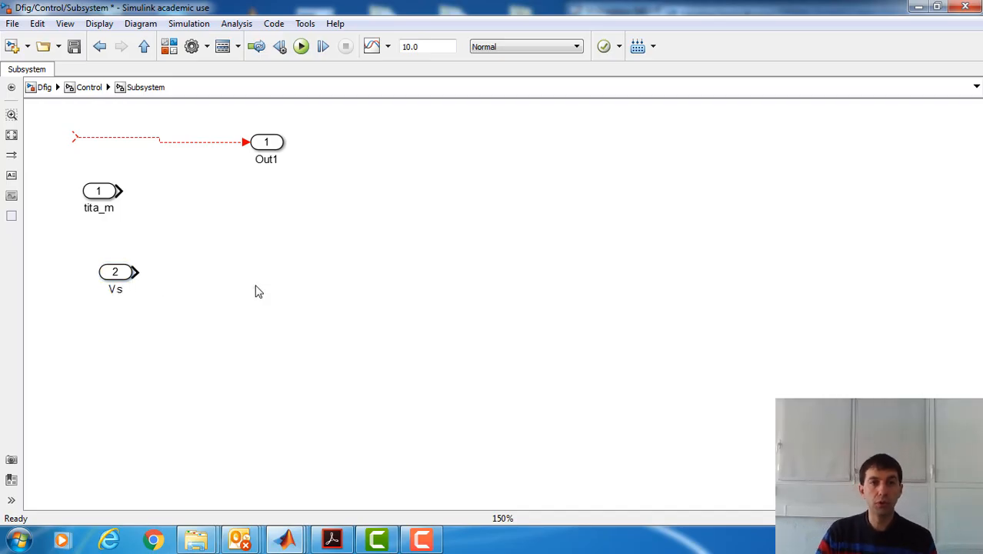
{"action": "left_click", "coordinate": [87, 88]}
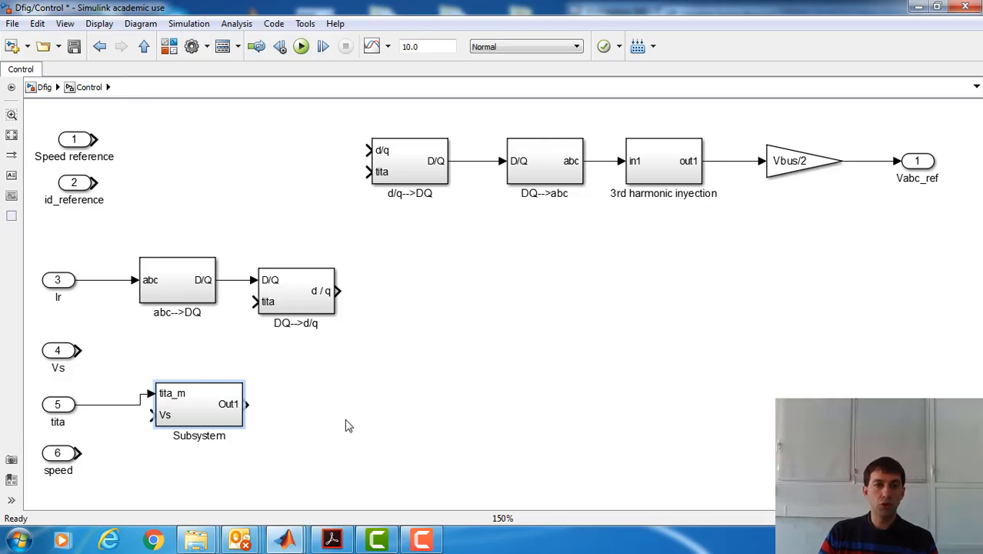
Step: Align the subsystem with tita, move the speed port aside, and place Vs below tita connected to the subsystem's Vs input
{"action": "left_click_drag", "start_coordinate": [183, 415], "coordinate": [190, 427]}
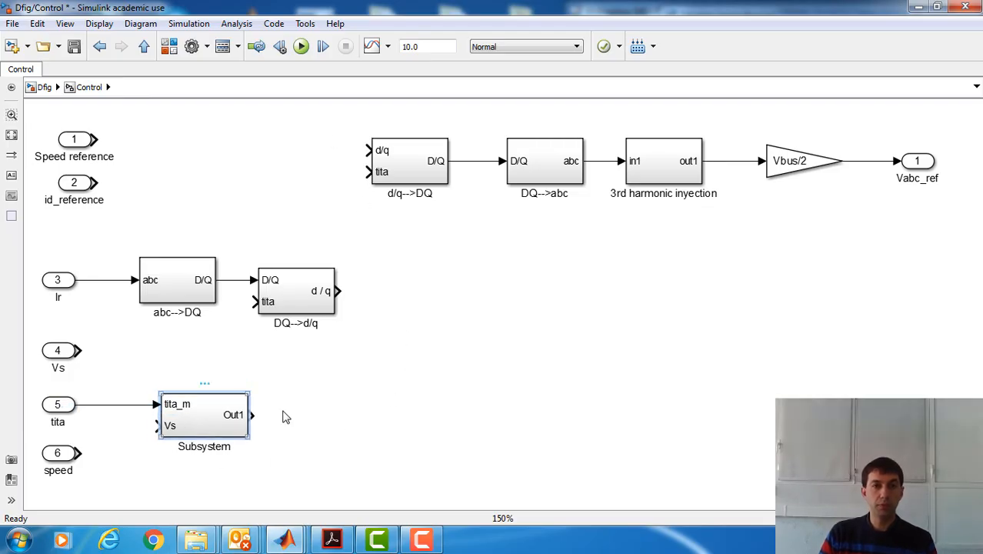
{"action": "left_click", "coordinate": [222, 314]}
{"action": "left_click", "coordinate": [190, 295]}
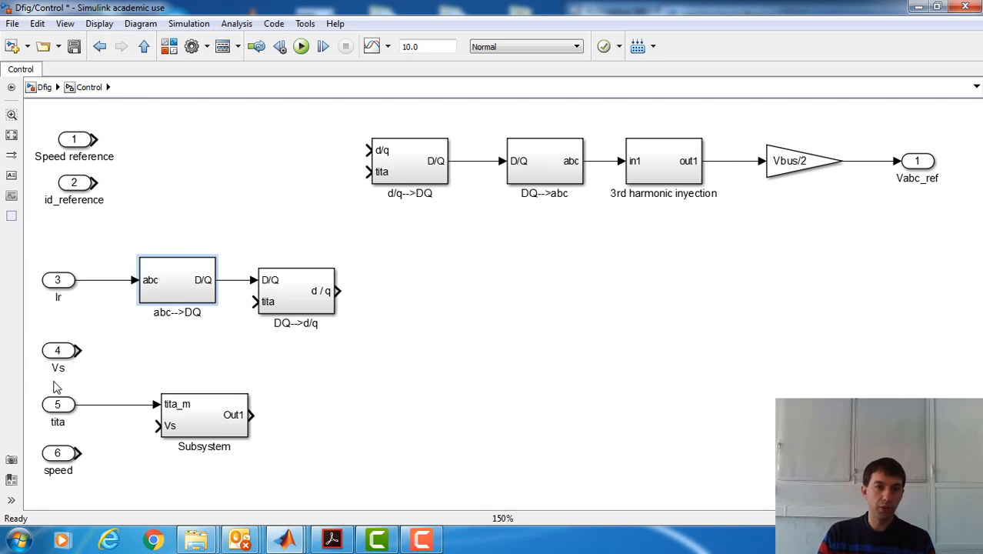
{"action": "left_click_drag", "start_coordinate": [54, 453], "coordinate": [448, 416]}
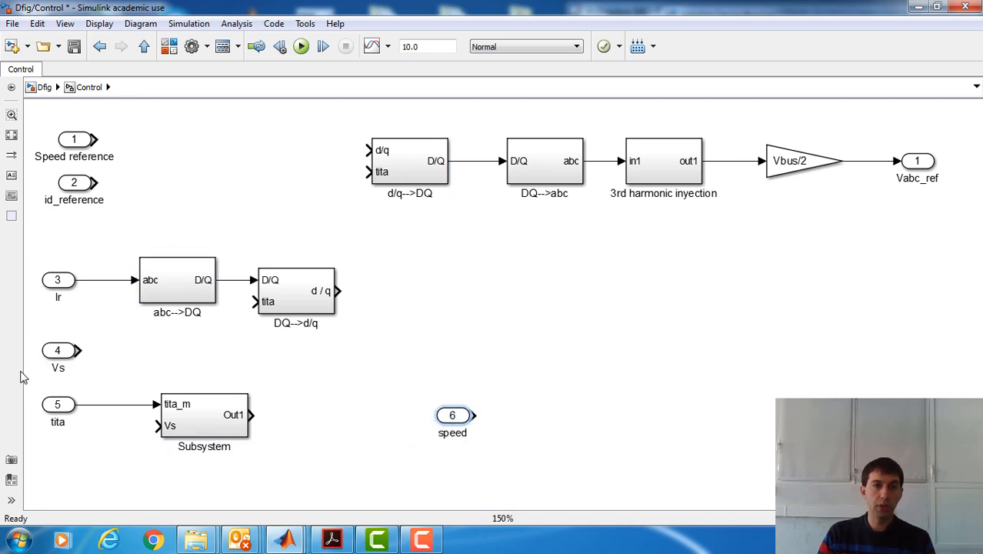
{"action": "left_click_drag", "start_coordinate": [55, 358], "coordinate": [157, 426]}
Step: Make the subsystem taller and narrower so its inputs line up with tita and Vs, and rename it Angle
{"action": "left_click", "coordinate": [234, 435]}
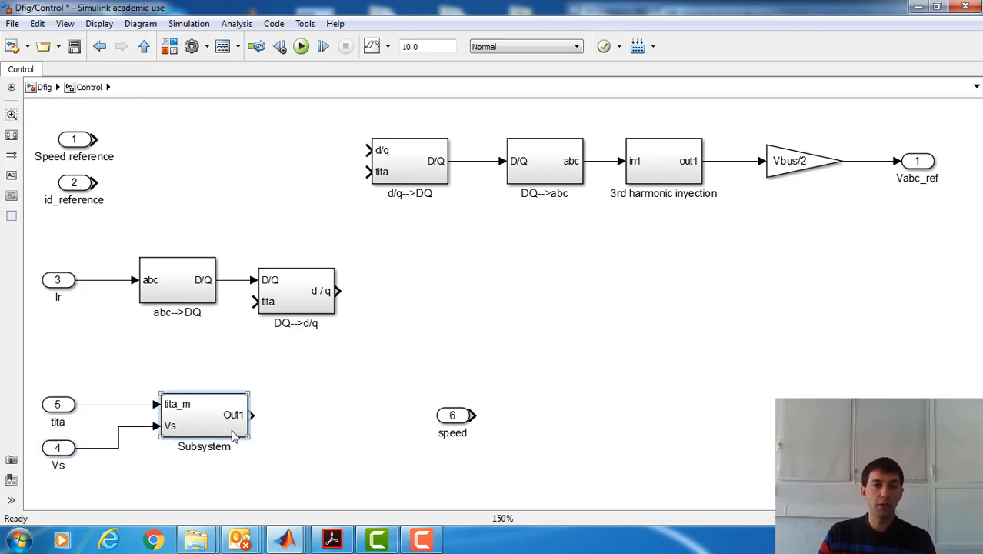
{"action": "left_click_drag", "start_coordinate": [249, 393], "coordinate": [232, 349]}
{"action": "left_click_drag", "start_coordinate": [216, 395], "coordinate": [216, 431]}
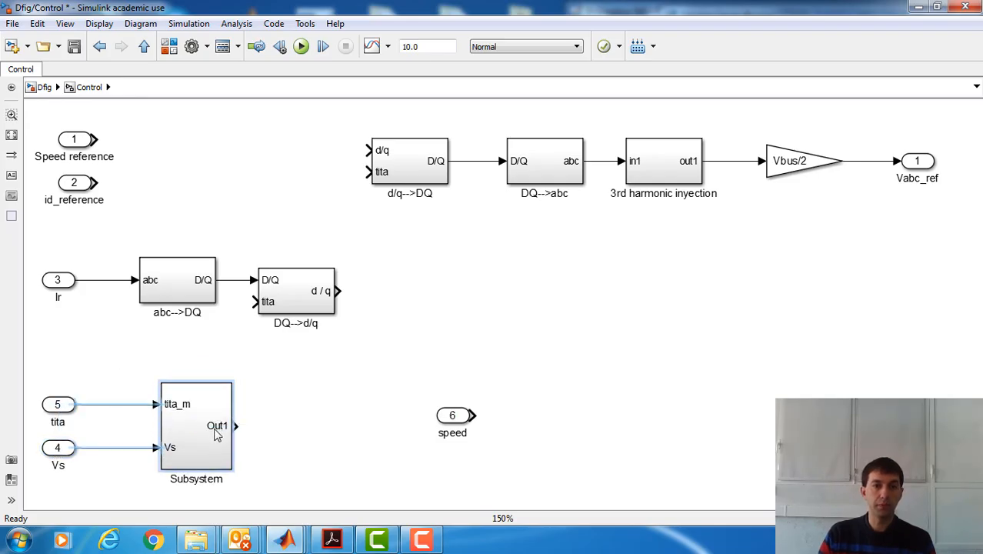
{"action": "double_click", "coordinate": [205, 483]}
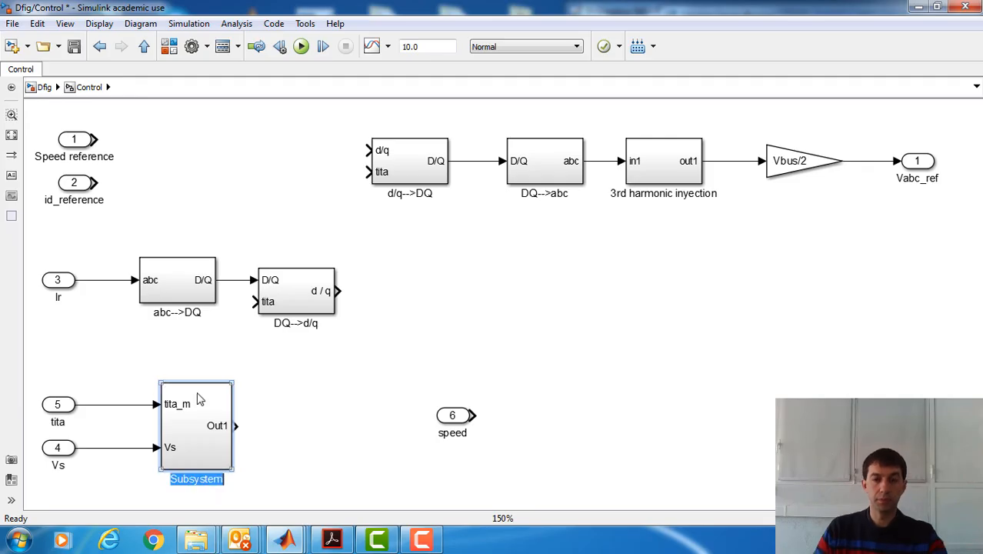
{"action": "type", "text": "An"}
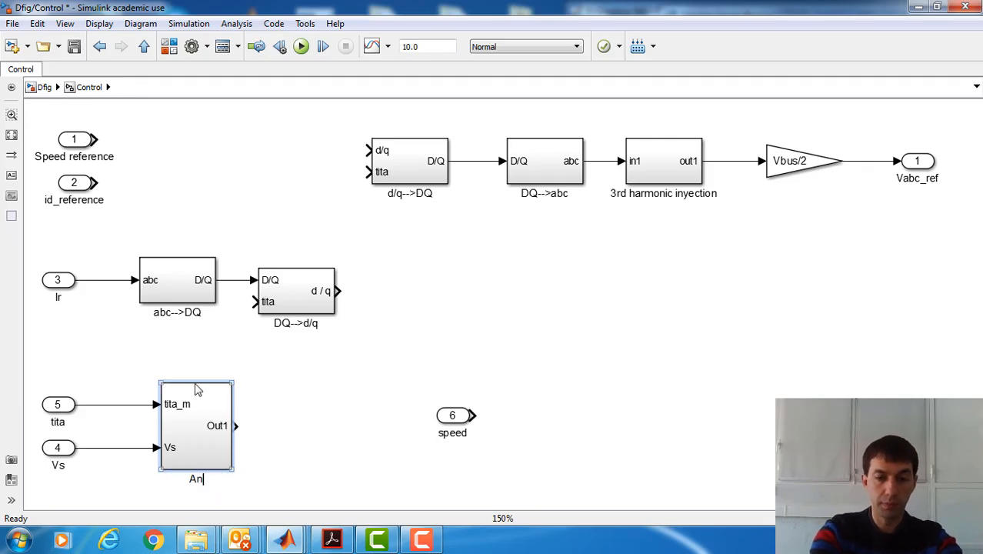
{"action": "type", "text": "gle"}
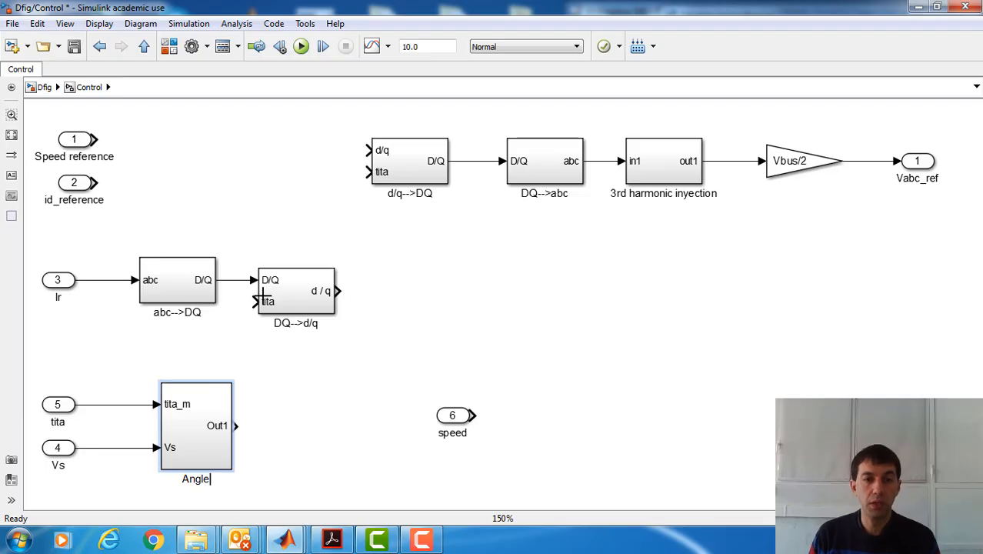
{"action": "left_click", "coordinate": [321, 393]}
Step: Rename the Out1 port inside the Angle subsystem as tita_r and return to the Control level
{"action": "double_click", "coordinate": [222, 426]}
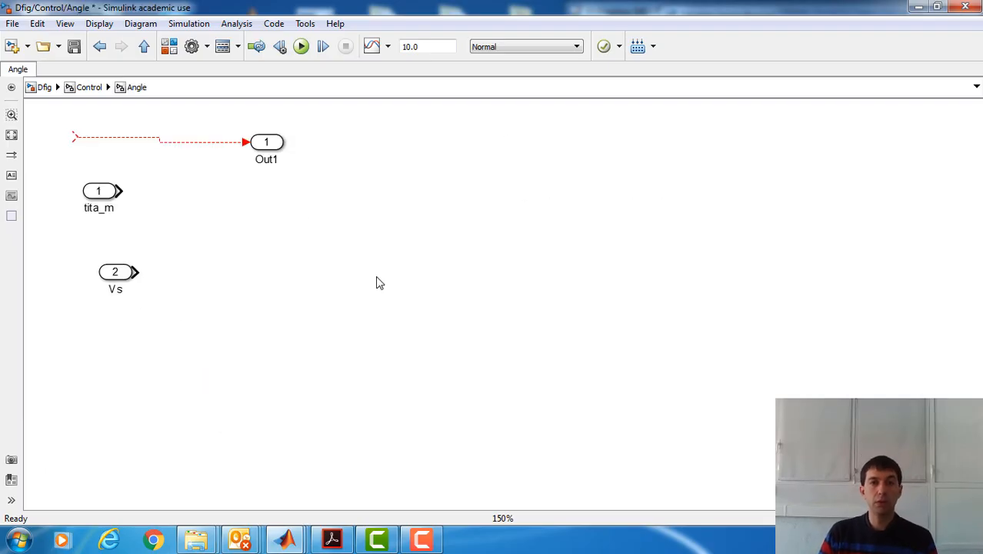
{"action": "double_click", "coordinate": [265, 160]}
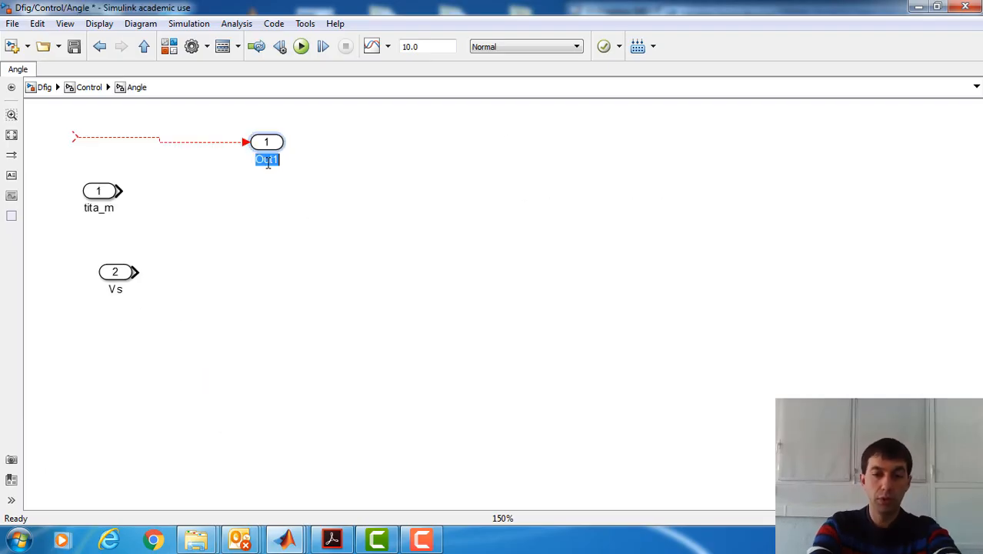
{"action": "type", "text": "tita_r"}
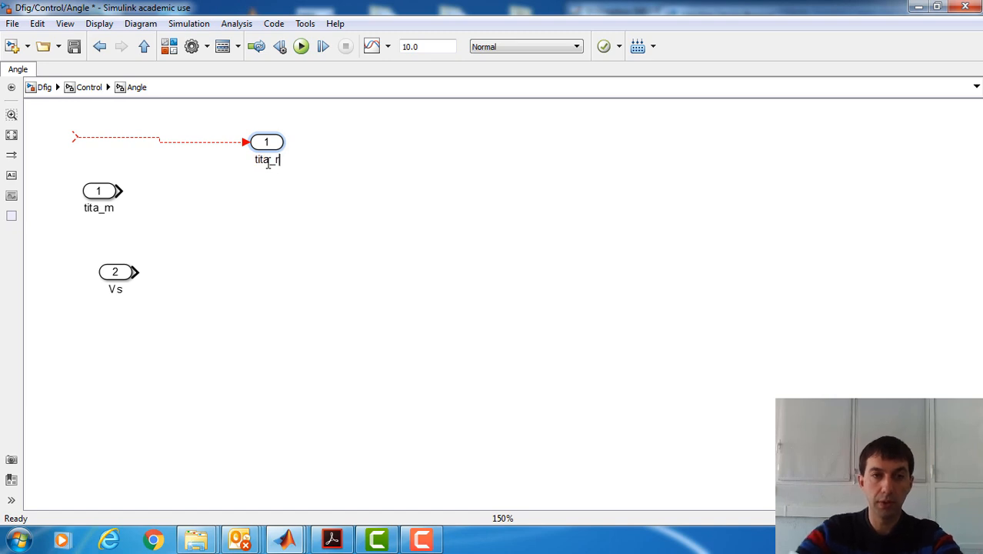
{"action": "left_click", "coordinate": [330, 283]}
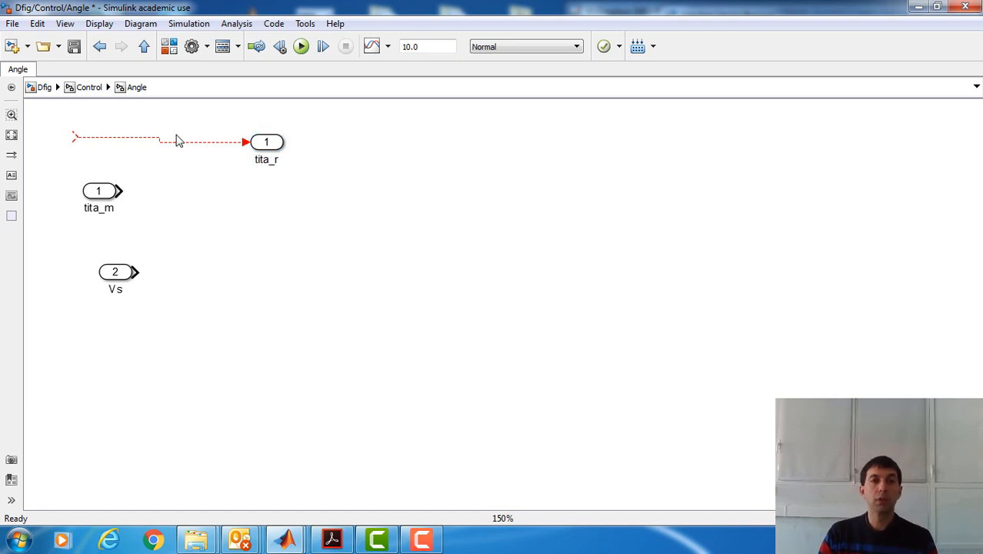
{"action": "left_click", "coordinate": [88, 87]}
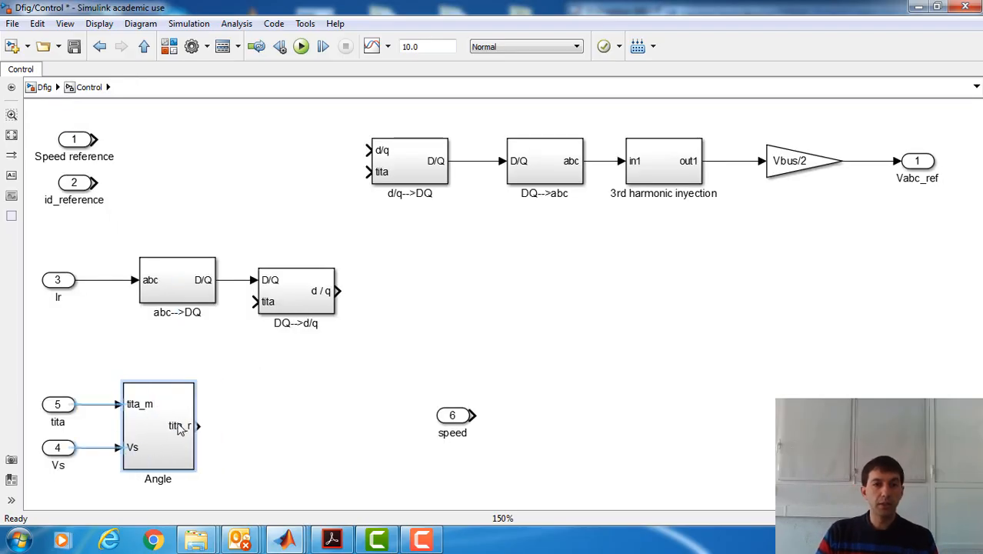
Step: Copy the abc-->DQ block into the Angle subsystem to the right of Vs, and remove the unconnected line at tita_r
{"action": "left_click", "coordinate": [164, 304]}
{"action": "left_click", "coordinate": [165, 299]}
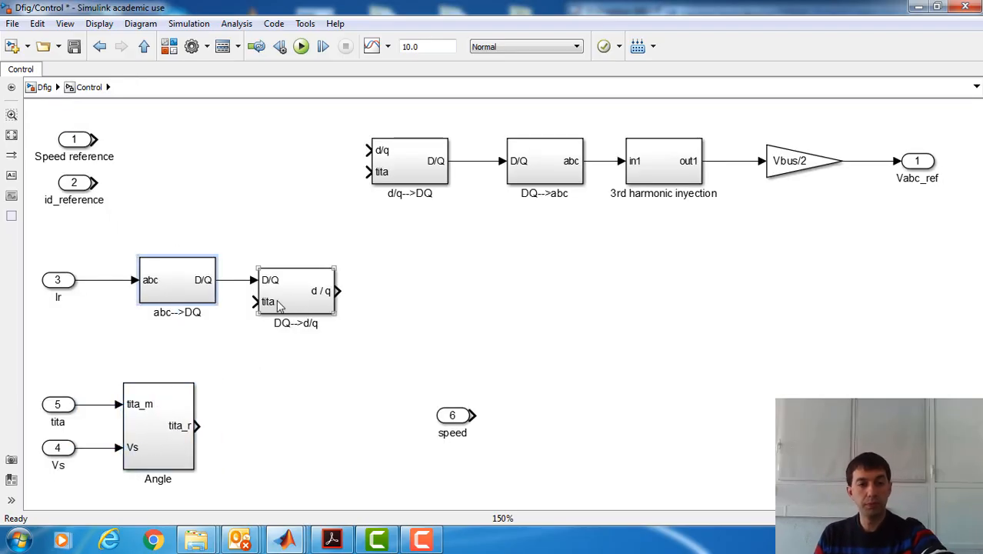
{"action": "double_click", "coordinate": [178, 407]}
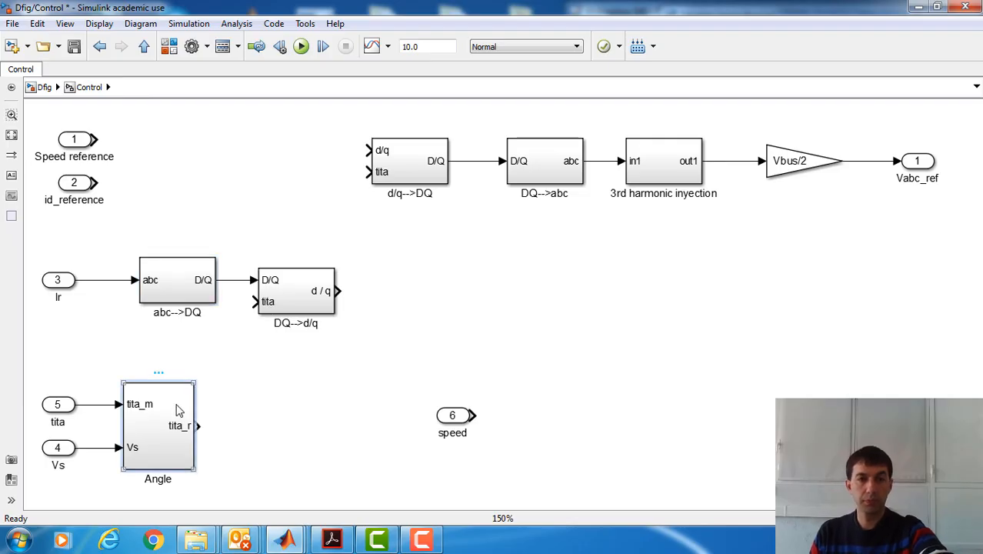
{"action": "key", "text": "ctrl+v"}
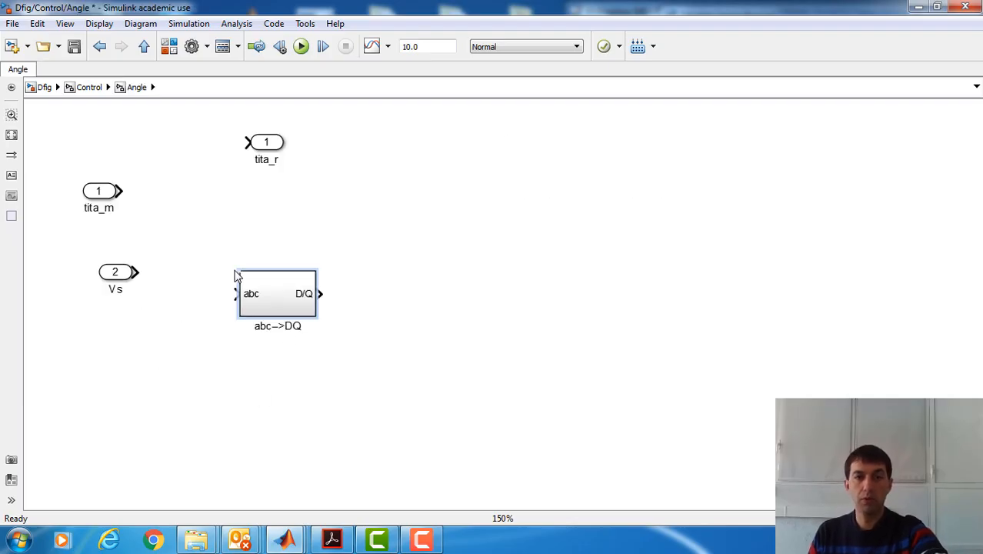
Step: Rename the D/Q output port inside the copied abc-->DQ block as alfa/beta and return to the Angle level
{"action": "double_click", "coordinate": [282, 306]}
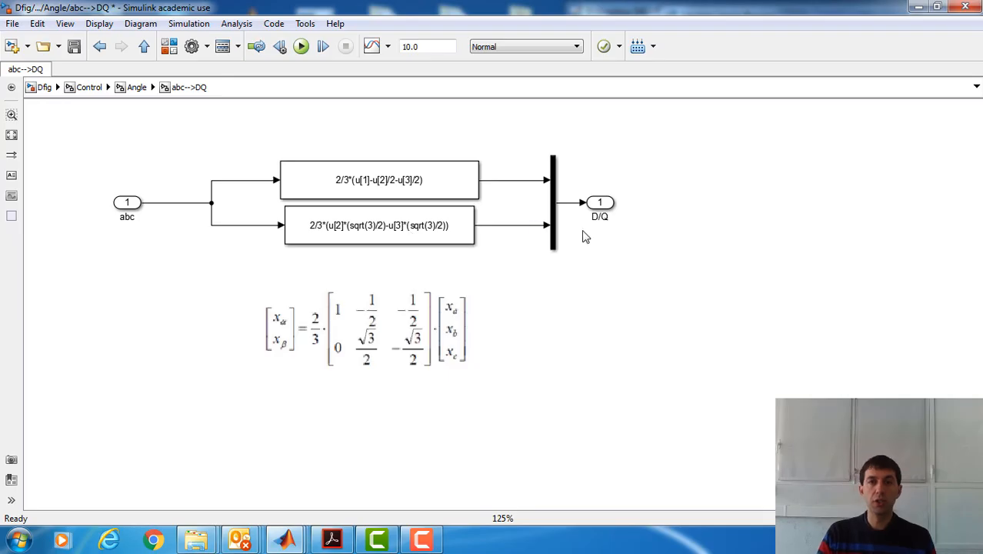
{"action": "left_click", "coordinate": [601, 217]}
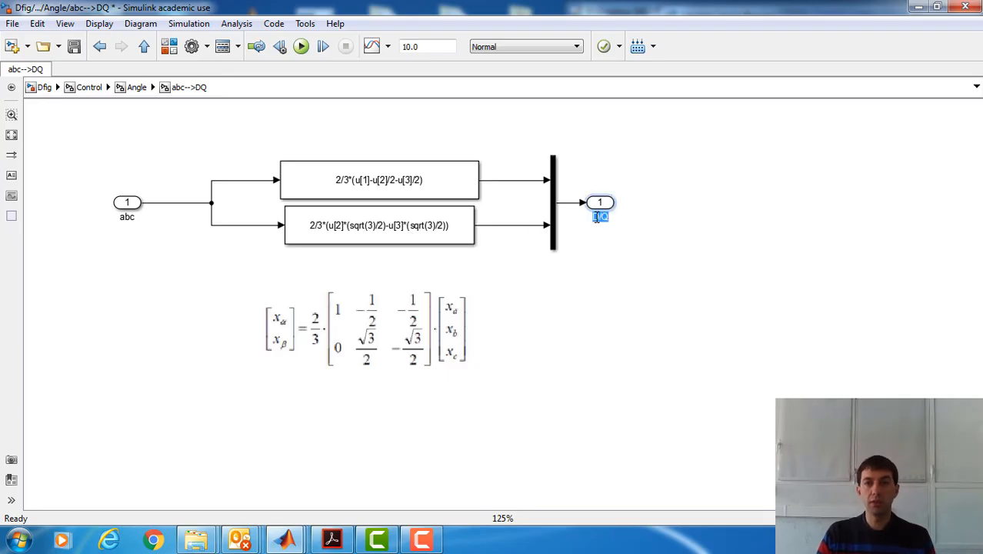
{"action": "type", "text": "a"}
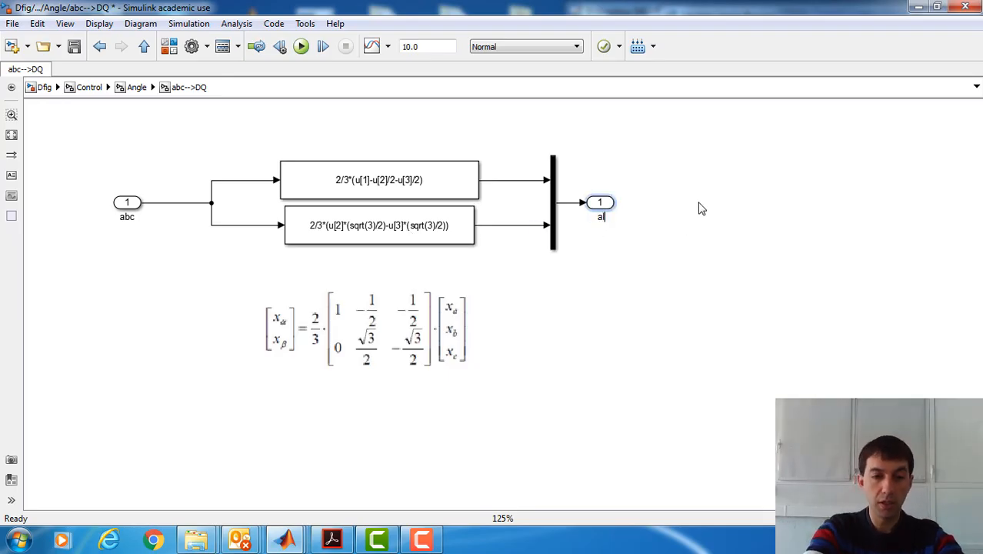
{"action": "type", "text": "lfa/"}
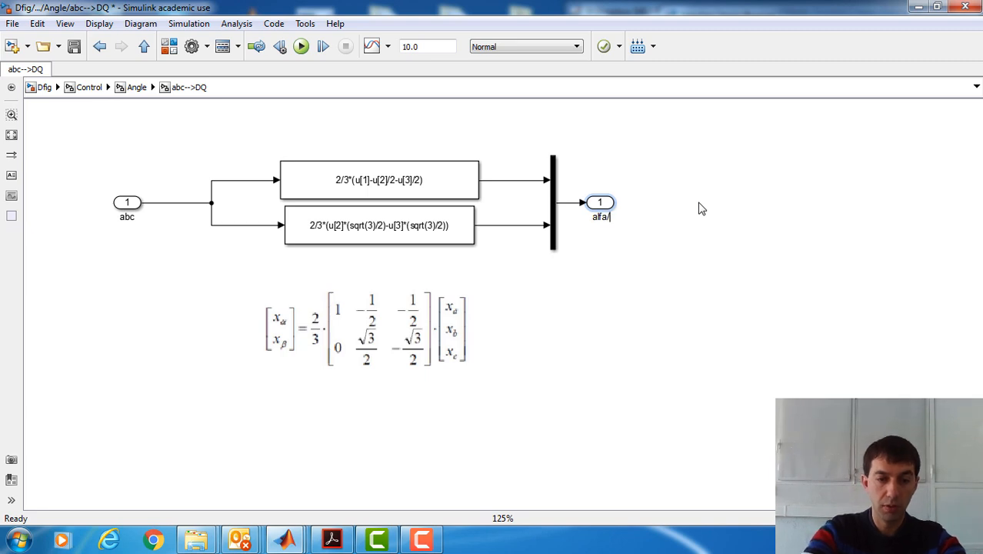
{"action": "type", "text": "beta"}
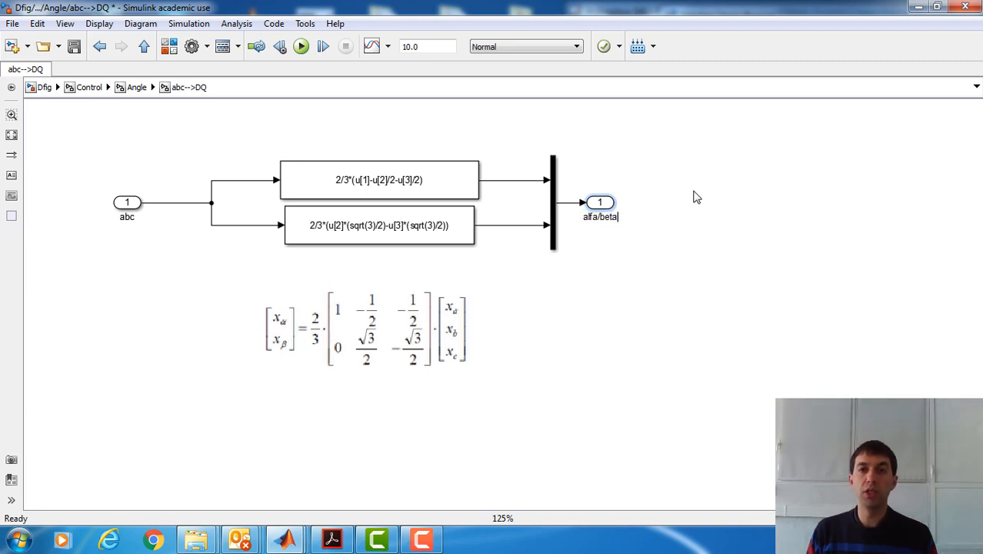
{"action": "left_click", "coordinate": [660, 275]}
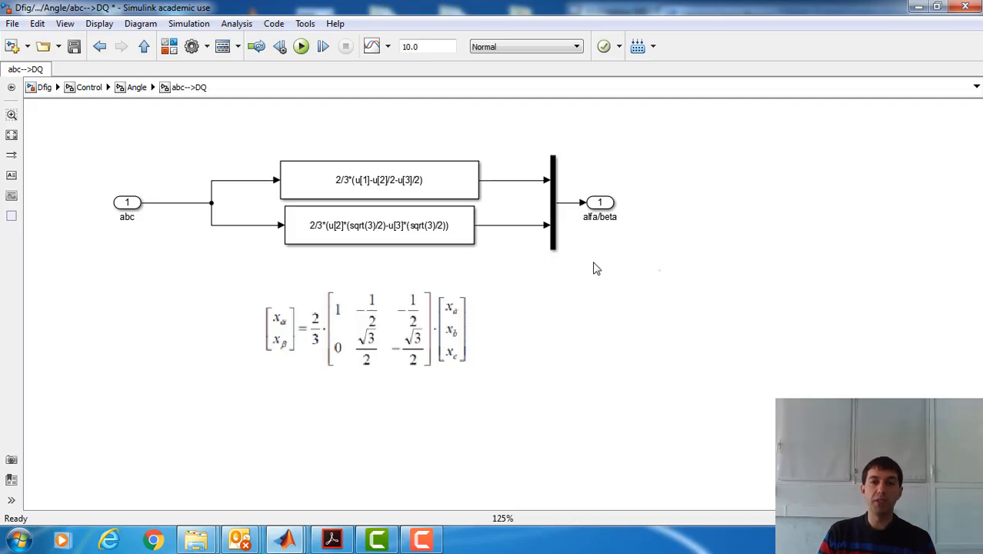
{"action": "left_click", "coordinate": [153, 87]}
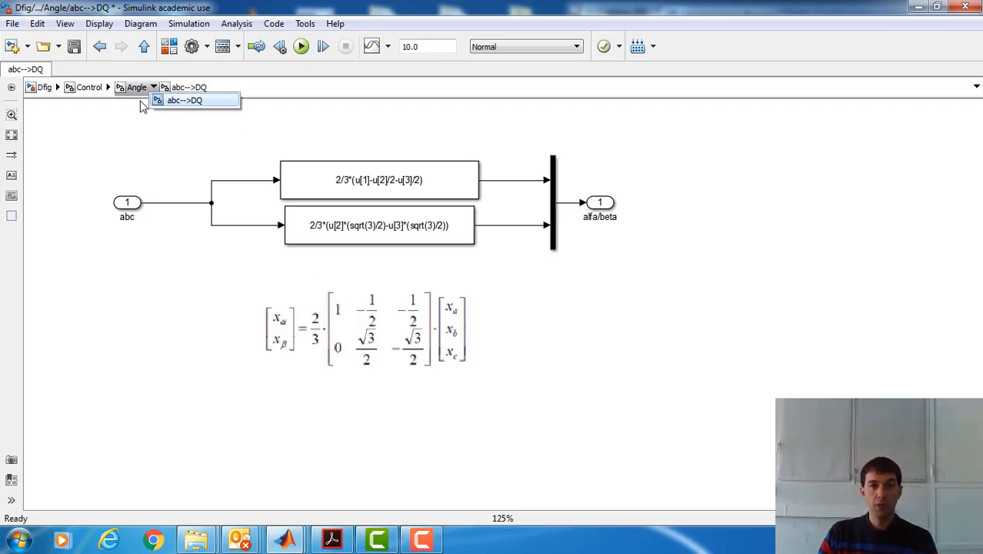
{"action": "left_click", "coordinate": [135, 87]}
Step: Connect Vs to the abc input of the abc-->DQ block, move the block closer to Vs and shift both under tita_m
{"action": "left_click_drag", "start_coordinate": [278, 298], "coordinate": [241, 276]}
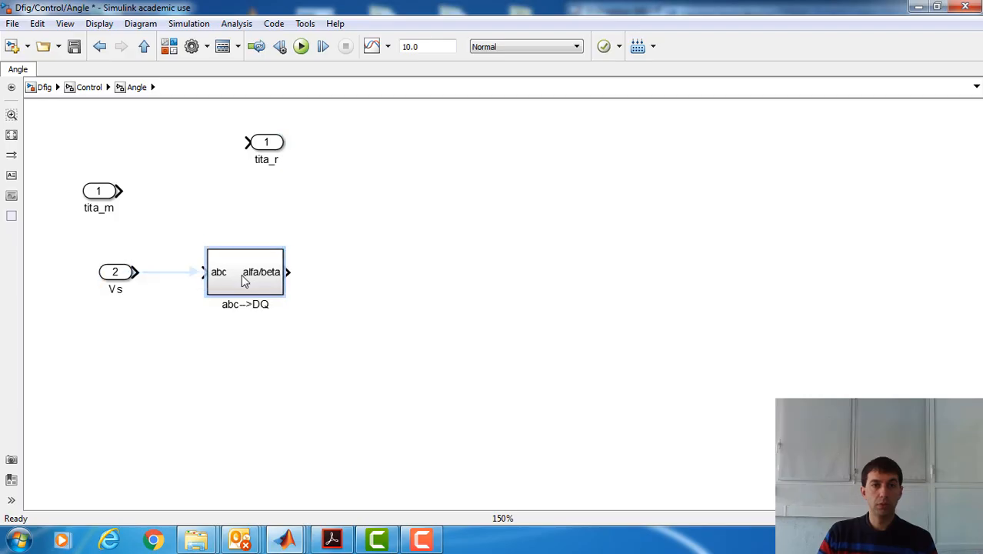
{"action": "left_click", "coordinate": [164, 282]}
{"action": "left_click", "coordinate": [112, 269]}
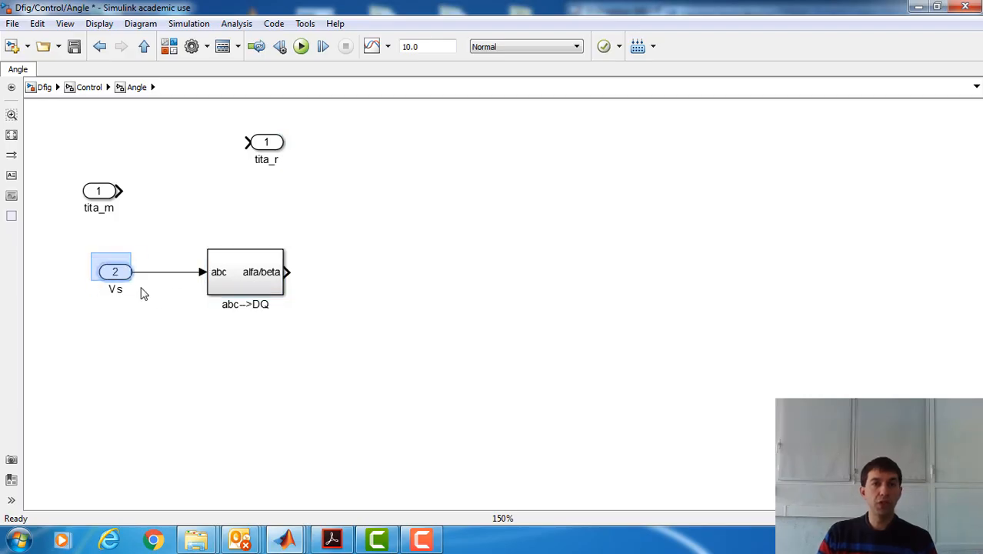
{"action": "left_click_drag", "start_coordinate": [278, 289], "coordinate": [231, 289]}
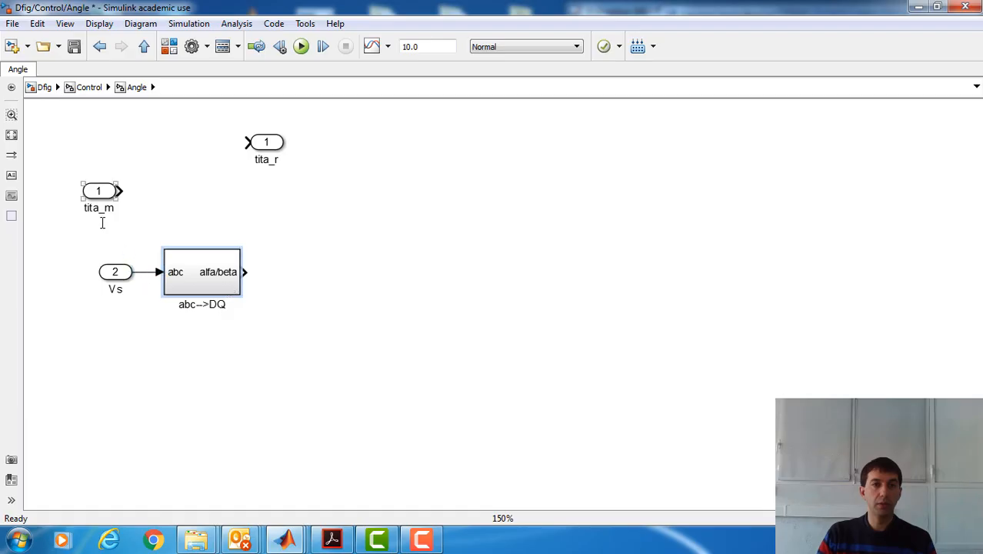
{"action": "left_click_drag", "start_coordinate": [93, 243], "coordinate": [246, 304]}
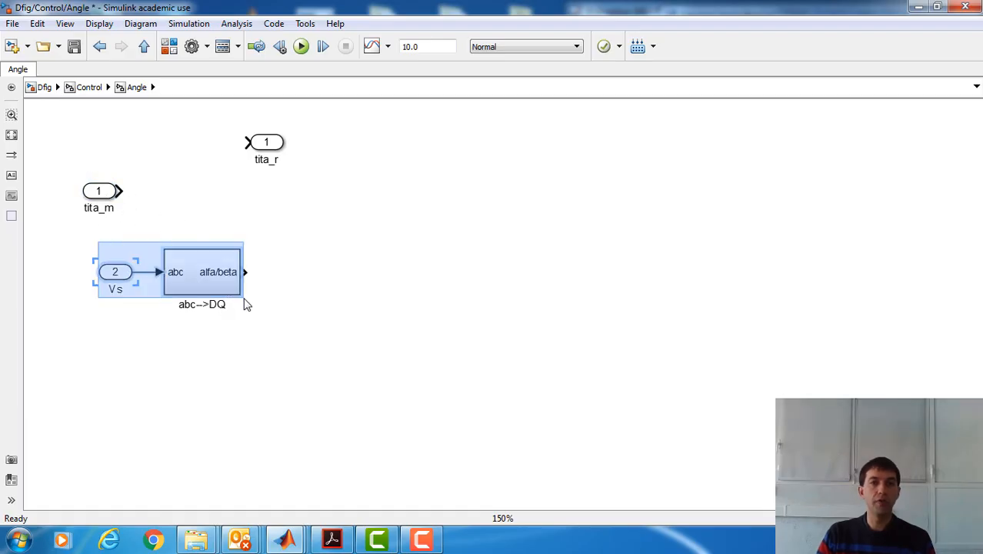
{"action": "left_click_drag", "start_coordinate": [190, 285], "coordinate": [148, 282]}
{"action": "left_click", "coordinate": [267, 289]}
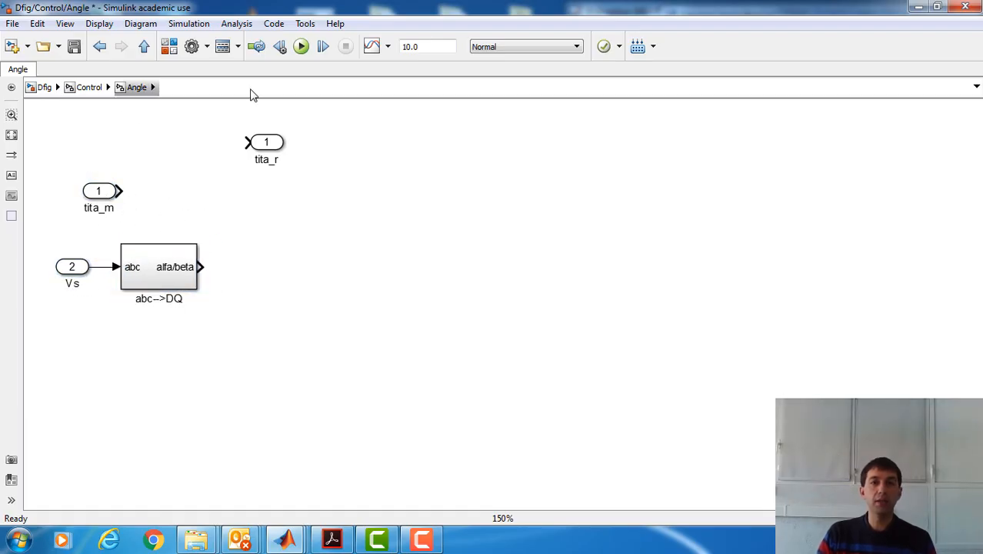
Step: Restore the smaller model window beside the Simulink Library Browser and browse the Math Operations library
{"action": "left_click", "coordinate": [937, 9]}
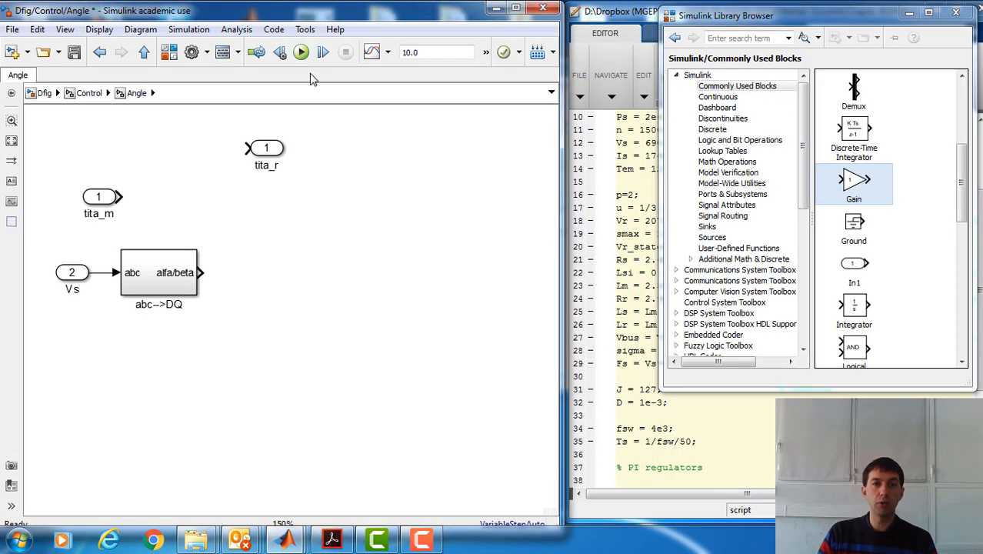
{"action": "left_click", "coordinate": [961, 203]}
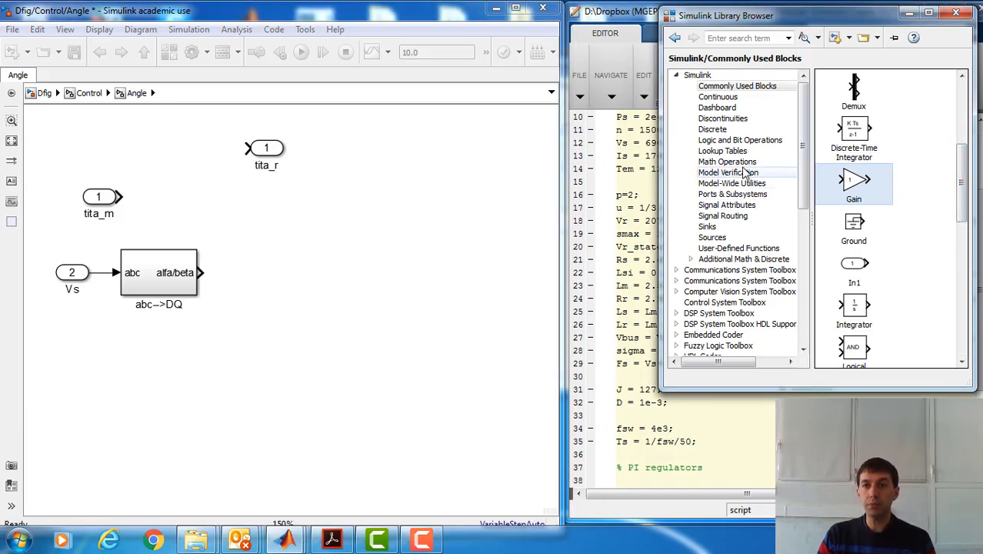
{"action": "left_click", "coordinate": [736, 161]}
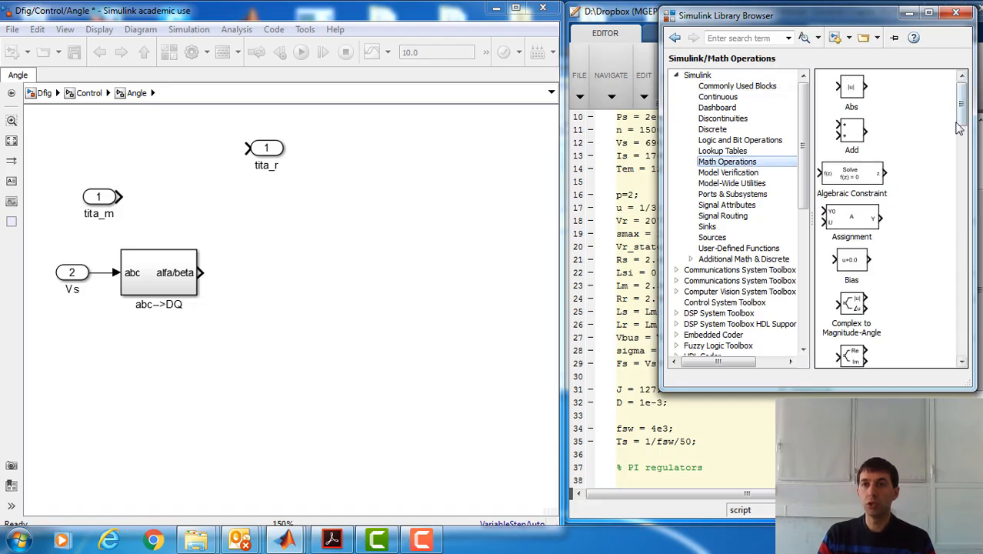
{"action": "left_click_drag", "start_coordinate": [966, 127], "coordinate": [969, 186]}
Step: Try a Math Function block in the Angle subsystem and look through its function options
{"action": "left_click_drag", "start_coordinate": [855, 264], "coordinate": [363, 282]}
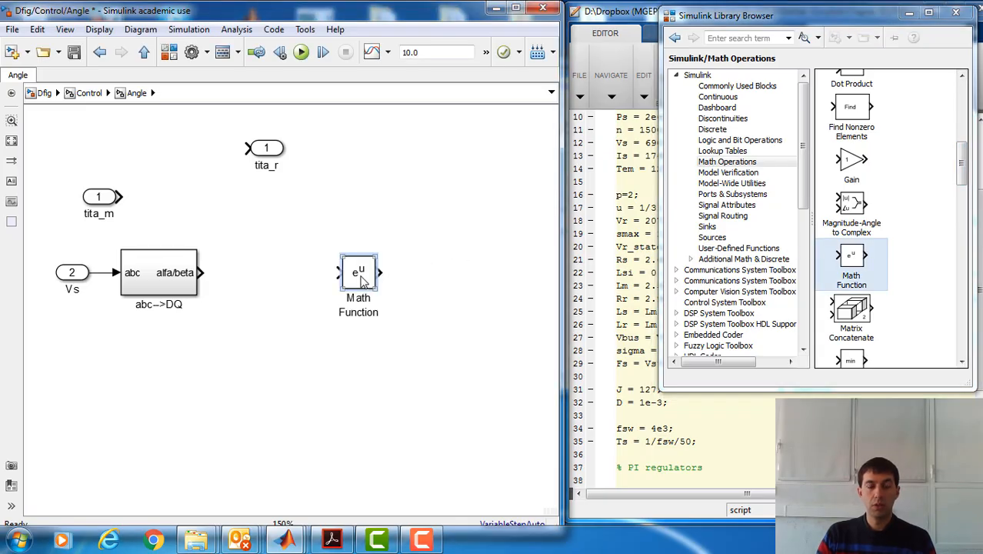
{"action": "double_click", "coordinate": [363, 282]}
{"action": "left_click", "coordinate": [459, 282]}
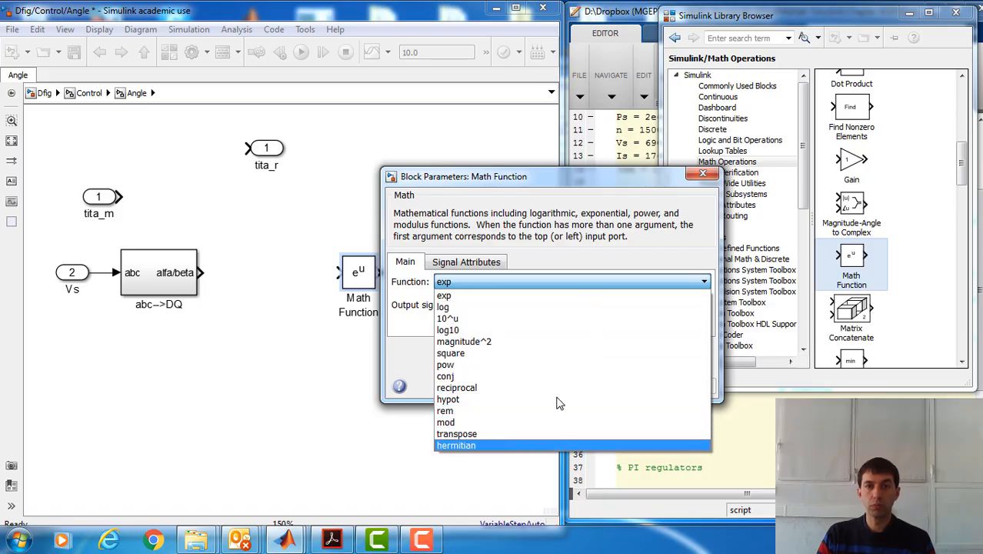
{"action": "left_click", "coordinate": [416, 328]}
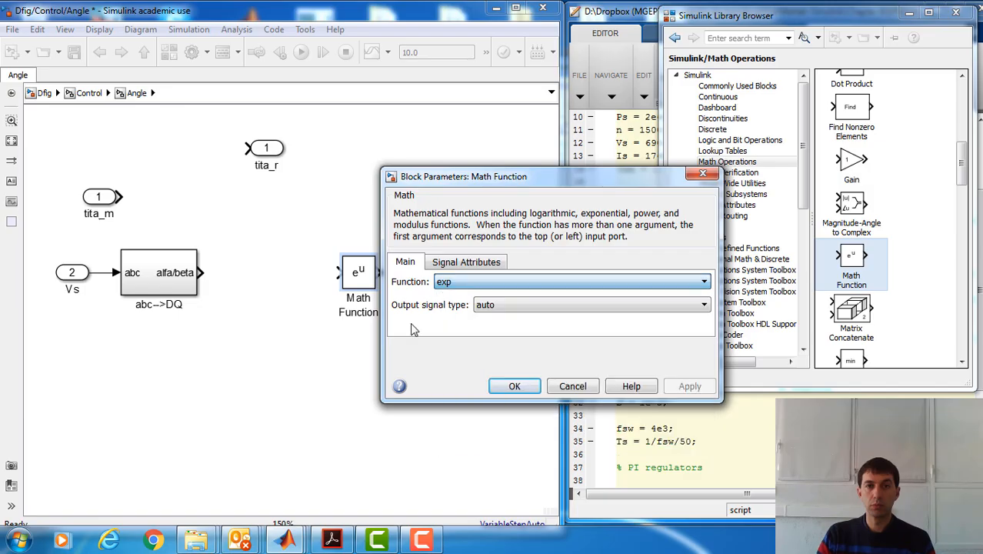
{"action": "left_click", "coordinate": [513, 304]}
{"action": "left_click", "coordinate": [512, 302]}
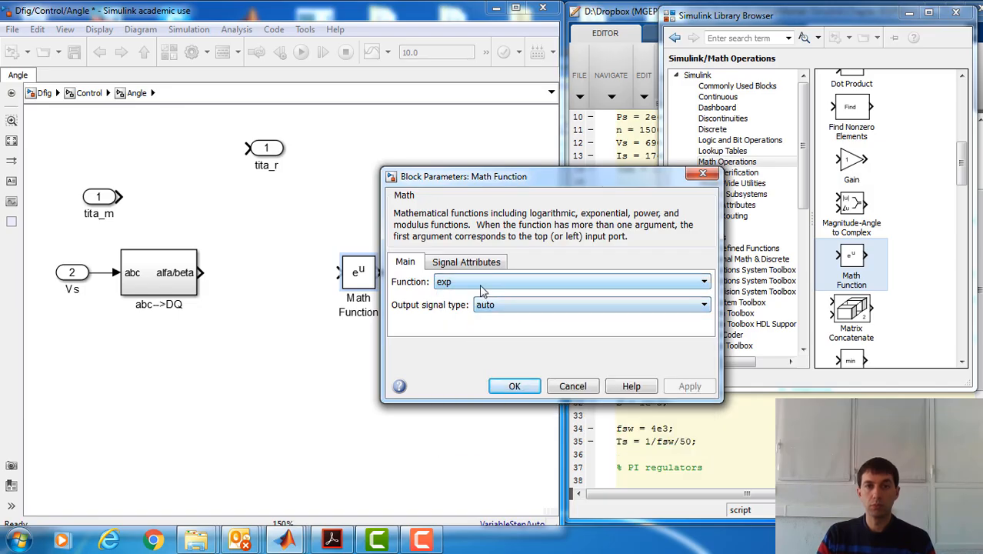
{"action": "left_click", "coordinate": [482, 285]}
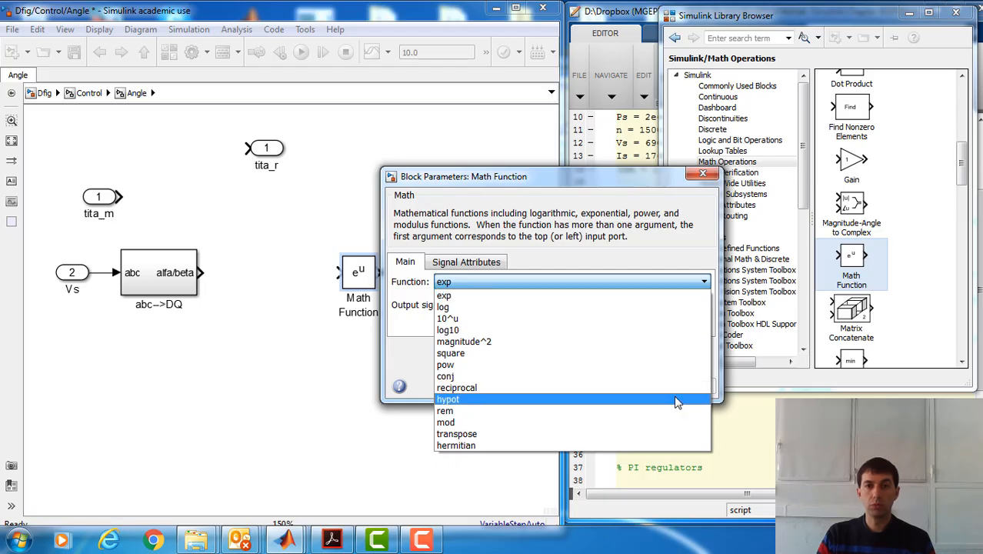
{"action": "left_click", "coordinate": [409, 368]}
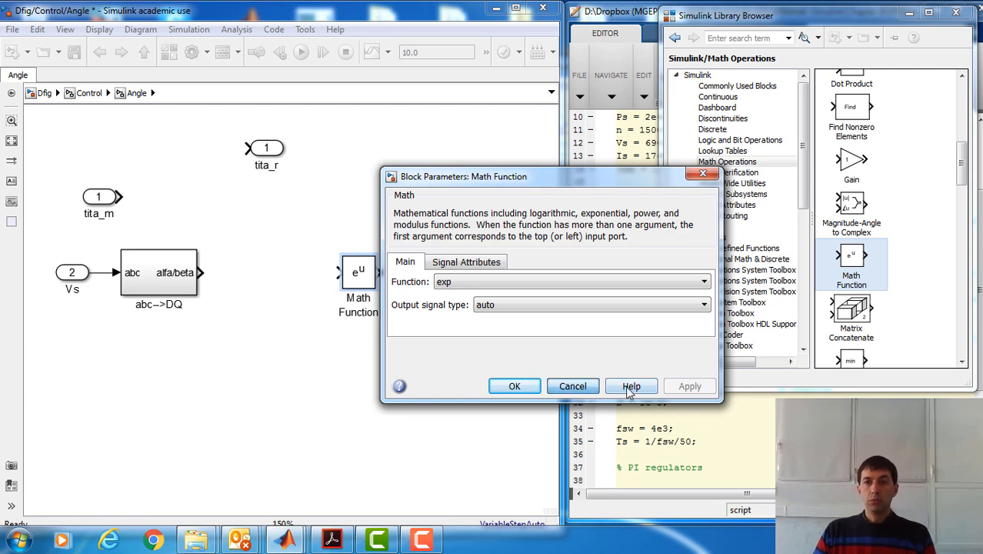
{"action": "left_click", "coordinate": [573, 386]}
Step: Add a Trigonometric Function block below the Math Function block and set its function to atan2
{"action": "left_click_drag", "start_coordinate": [958, 166], "coordinate": [963, 336]}
{"action": "left_click_drag", "start_coordinate": [855, 240], "coordinate": [342, 376]}
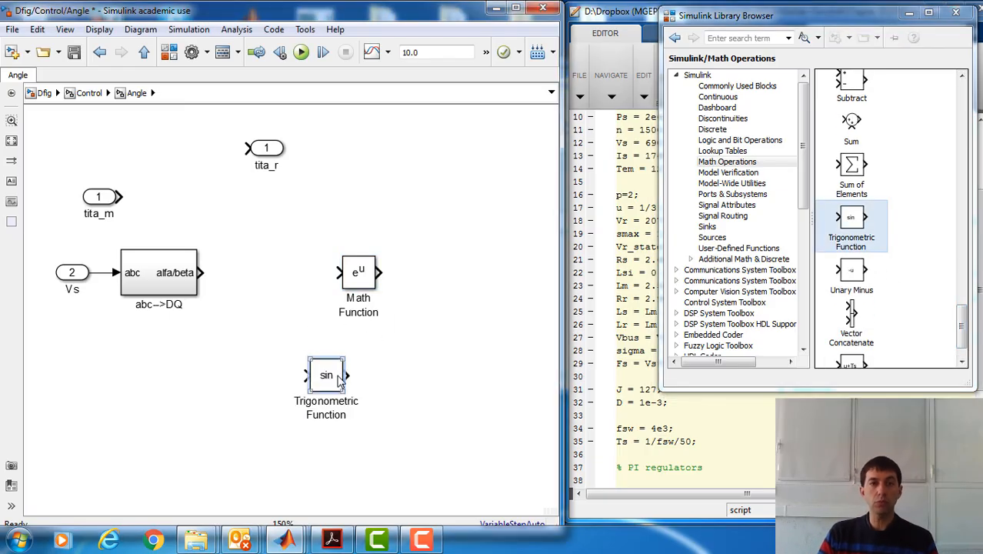
{"action": "double_click", "coordinate": [341, 379]}
{"action": "left_click", "coordinate": [436, 377]}
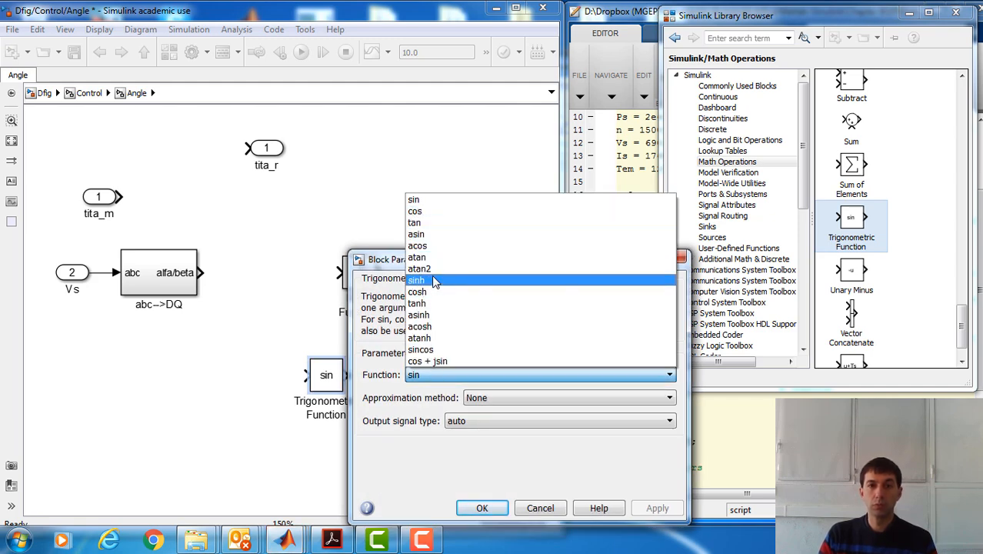
{"action": "left_click", "coordinate": [419, 268]}
{"action": "left_click", "coordinate": [481, 508]}
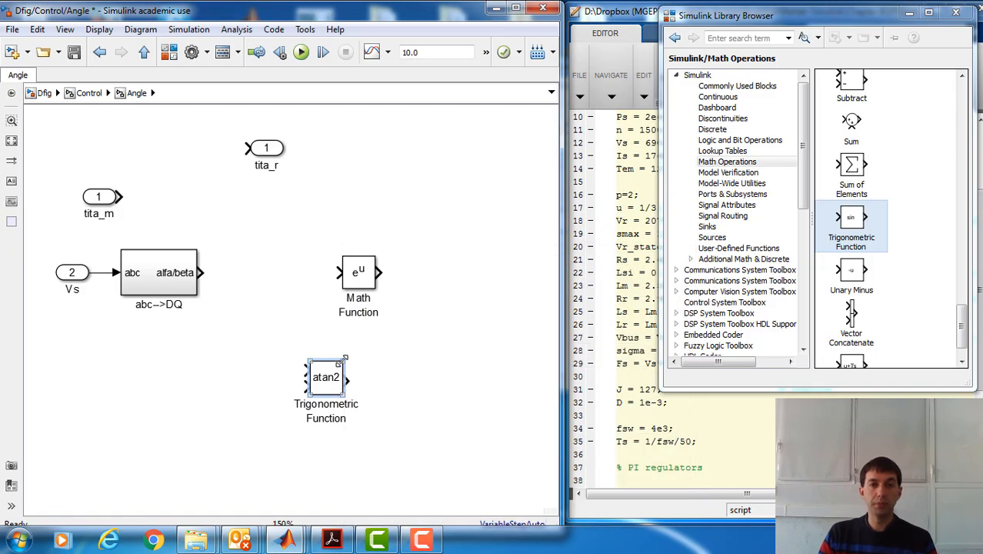
Step: Delete the Math Function block and place the widened atan2 block there, level with the alfa/beta output
{"action": "left_click_drag", "start_coordinate": [343, 360], "coordinate": [350, 279]}
{"action": "left_click", "coordinate": [369, 274]}
{"action": "key", "text": "Delete"}
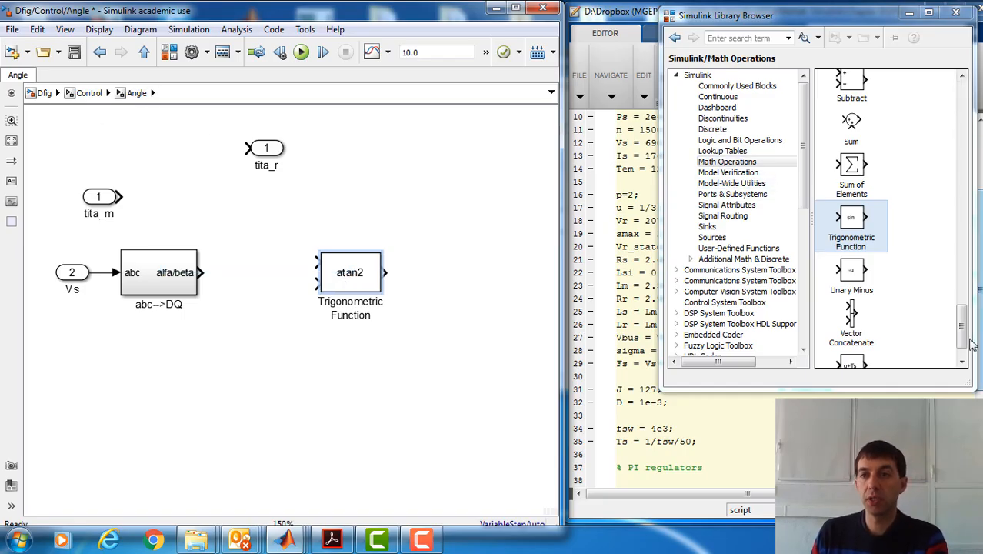
Step: Add a Demux fed by alfa/beta and cross its outputs to atan2, first to the lower input and second to the upper
{"action": "left_click_drag", "start_coordinate": [961, 323], "coordinate": [961, 96]}
{"action": "left_click", "coordinate": [715, 77]}
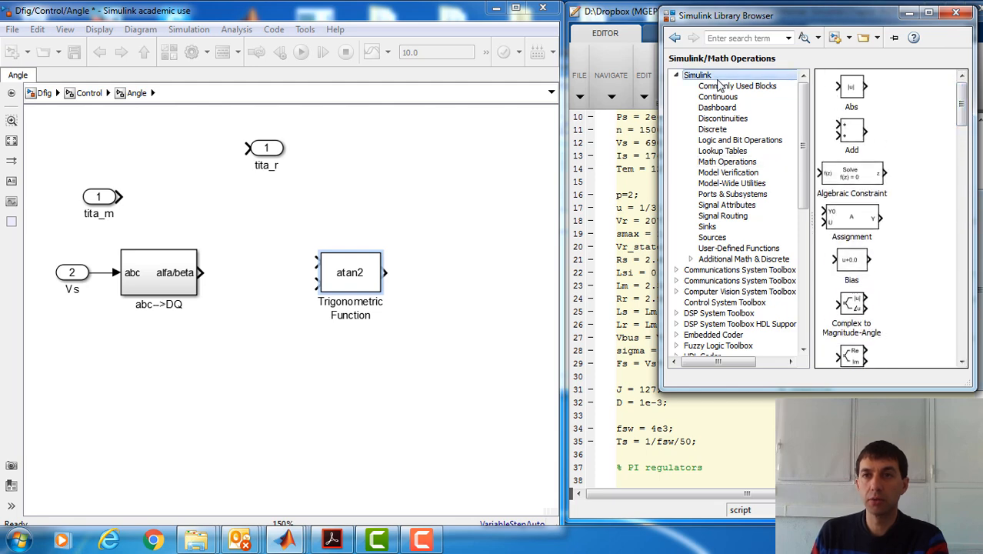
{"action": "left_click", "coordinate": [720, 86]}
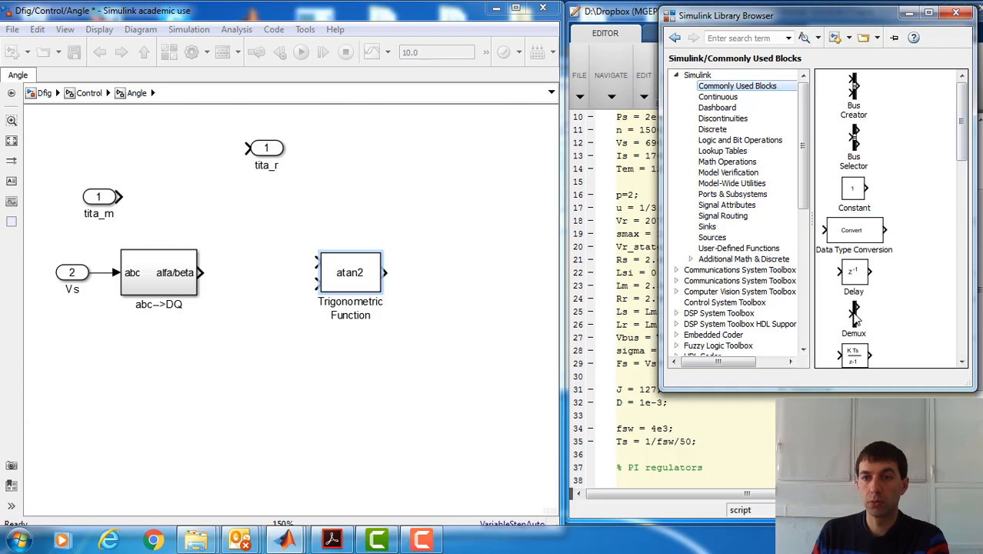
{"action": "left_click_drag", "start_coordinate": [855, 318], "coordinate": [201, 272]}
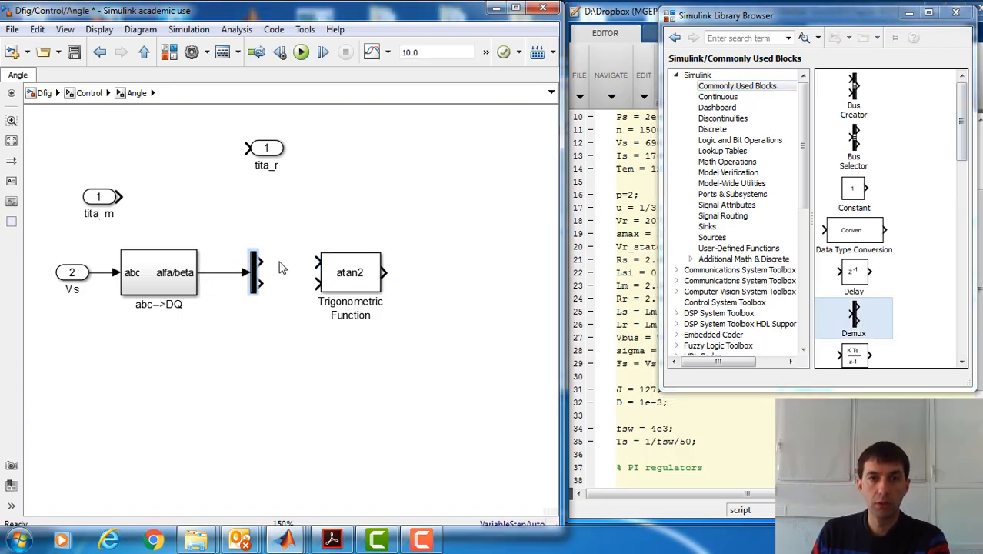
{"action": "left_click_drag", "start_coordinate": [264, 258], "coordinate": [323, 285]}
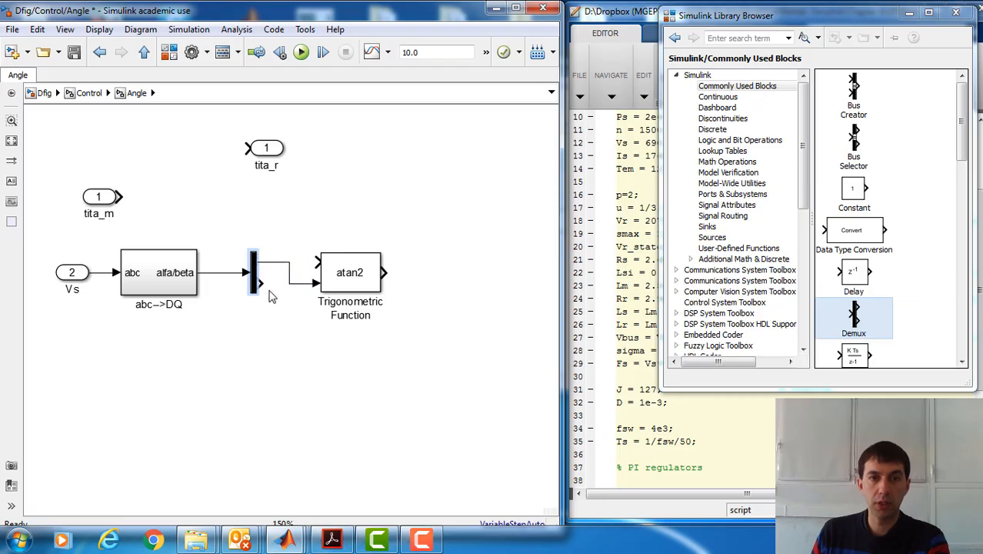
{"action": "left_click_drag", "start_coordinate": [261, 284], "coordinate": [317, 262]}
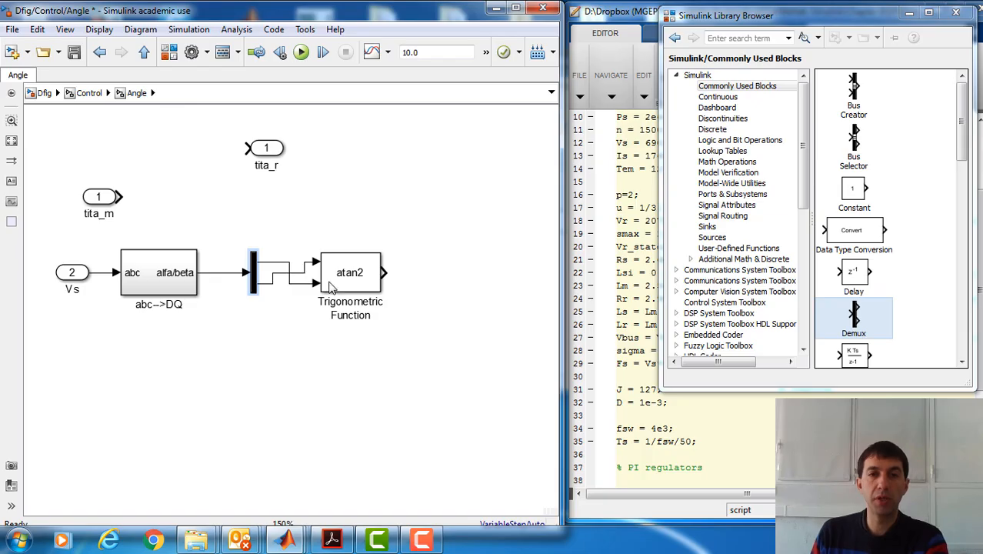
Step: Hide the block name of the atan2 Trigonometric Function block
{"action": "left_click", "coordinate": [365, 283]}
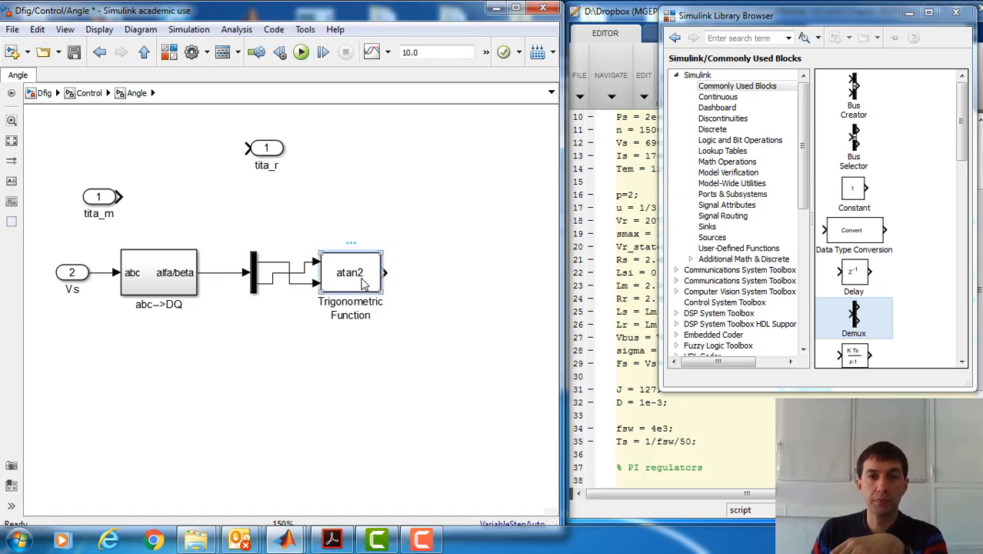
{"action": "right_click", "coordinate": [366, 283]}
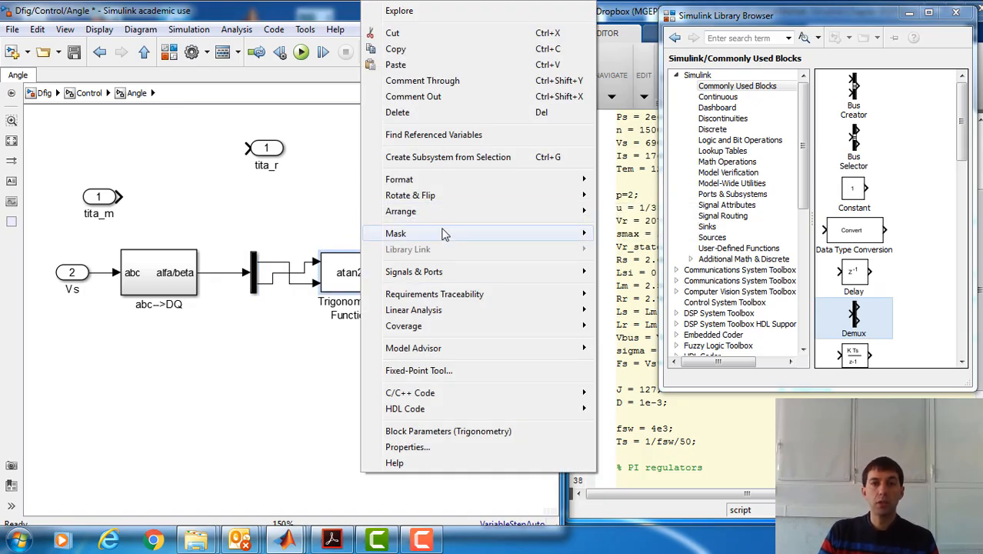
{"action": "mouse_move", "coordinate": [443, 182]}
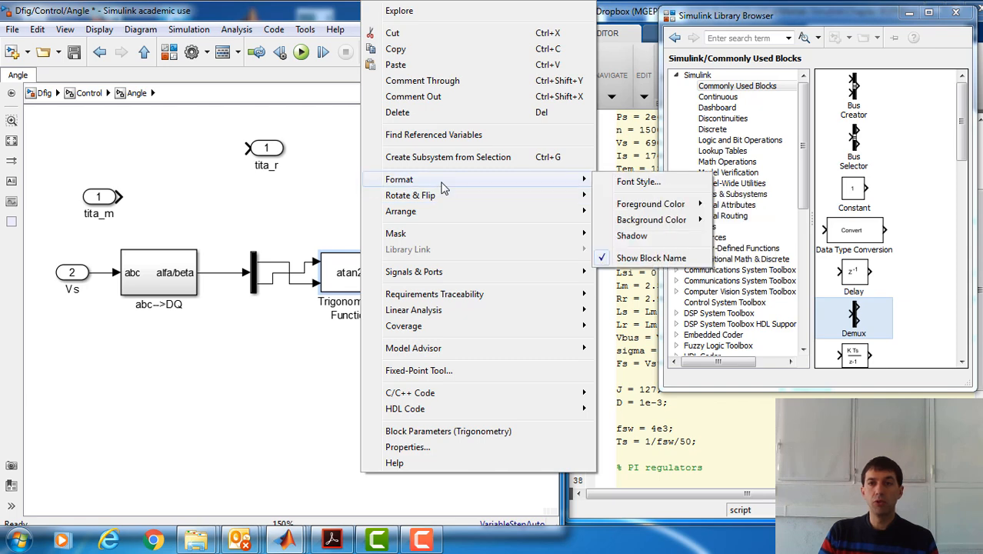
{"action": "left_click", "coordinate": [646, 258]}
Step: Move the Demux and atan2 blocks closer to the abc-->DQ block
{"action": "left_click_drag", "start_coordinate": [226, 236], "coordinate": [305, 286]}
{"action": "key", "text": "Left"}
{"action": "key", "text": "Left"}
{"action": "key", "text": "Left"}
{"action": "left_click", "coordinate": [331, 330]}
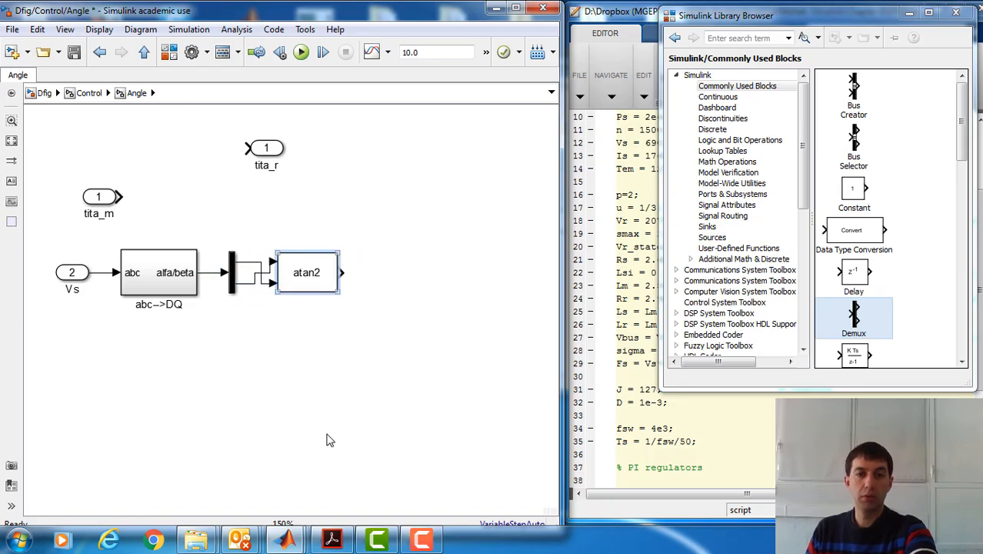
Step: Switch to ch10.pdf in Adobe Acrobat Reader and examine the angle calculation in Figure 10.13
{"action": "left_click", "coordinate": [345, 543]}
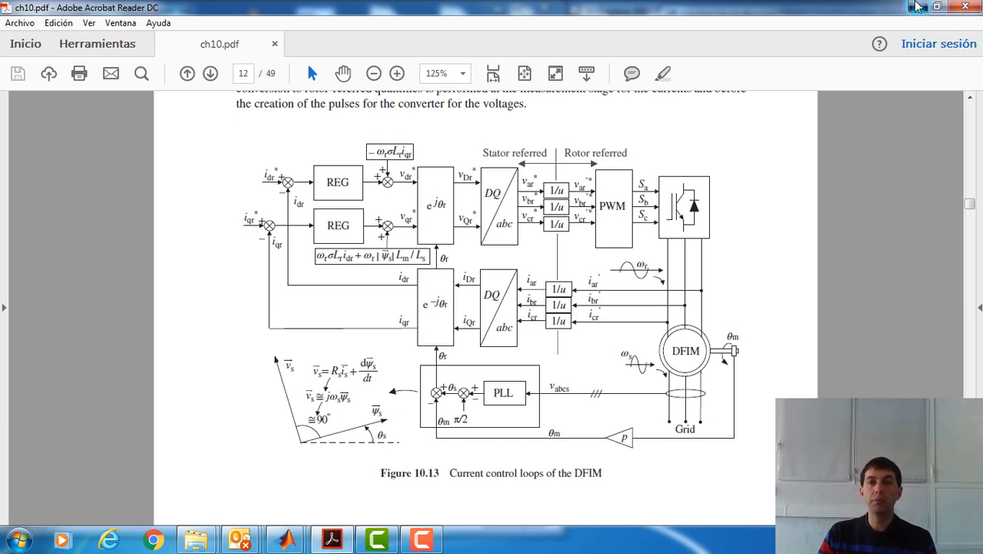
Step: Switch back to the Simulink Angle subsystem and add a Sum block fed by the atan2 output
{"action": "key", "text": "alt+Tab"}
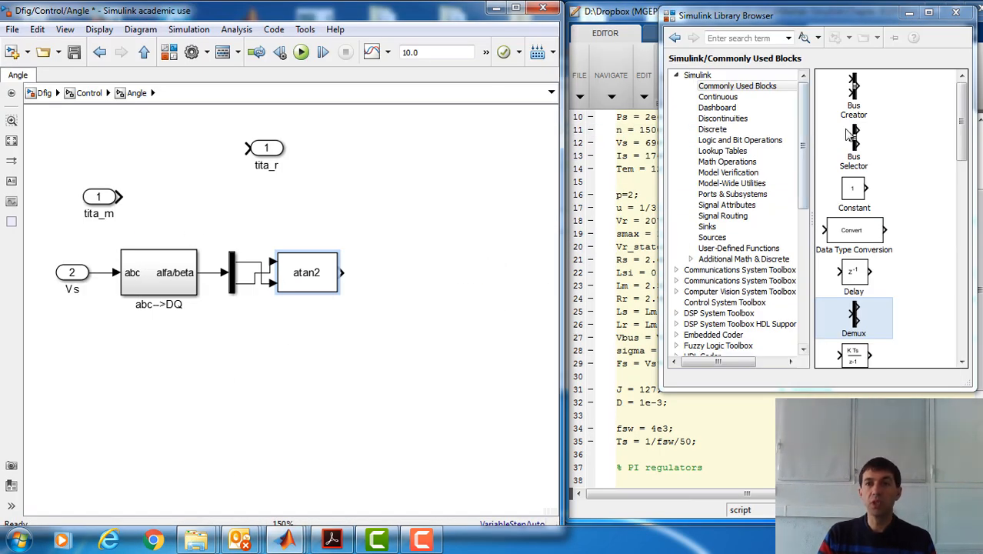
{"action": "left_click_drag", "start_coordinate": [967, 115], "coordinate": [978, 317]}
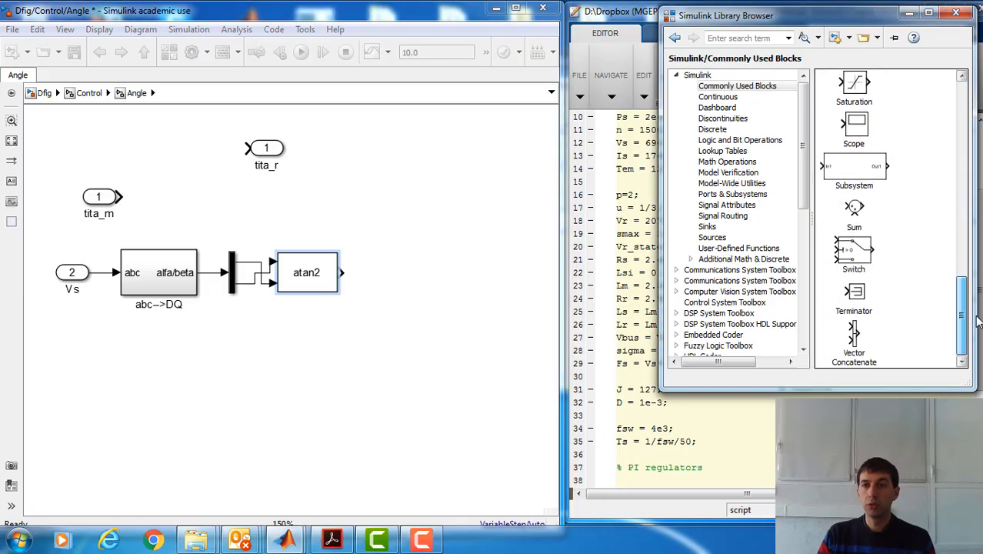
{"action": "left_click_drag", "start_coordinate": [855, 218], "coordinate": [414, 279]}
{"action": "left_click", "coordinate": [371, 278]}
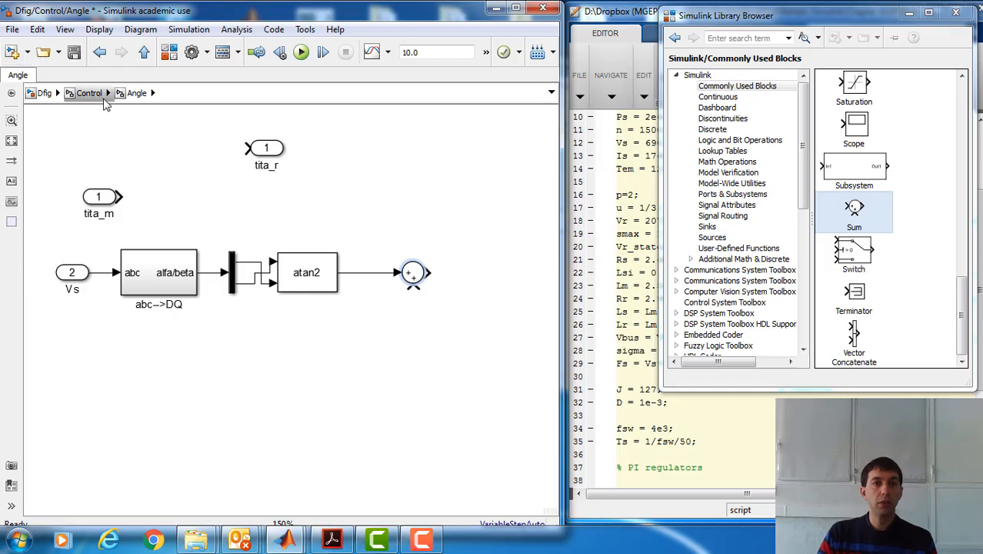
Step: Place a Constant block in the Control diagram and transfer it into the Angle subsystem
{"action": "left_click", "coordinate": [89, 93]}
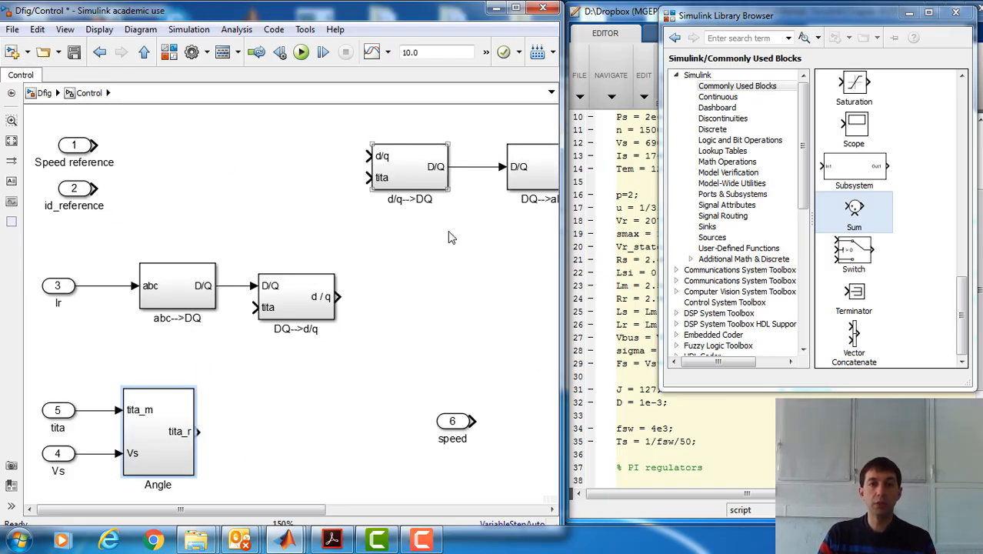
{"action": "left_click_drag", "start_coordinate": [312, 509], "coordinate": [266, 506]}
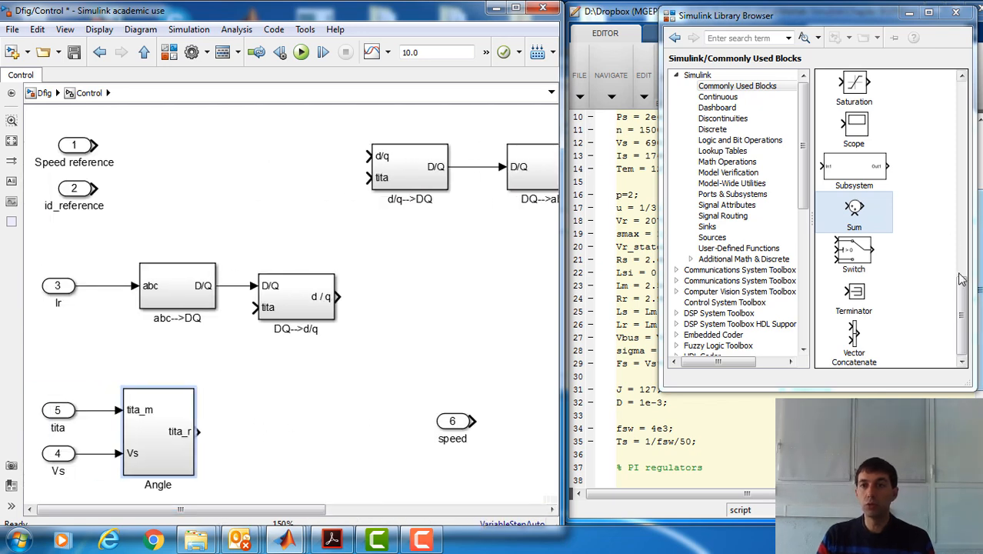
{"action": "left_click_drag", "start_coordinate": [961, 298], "coordinate": [961, 123]}
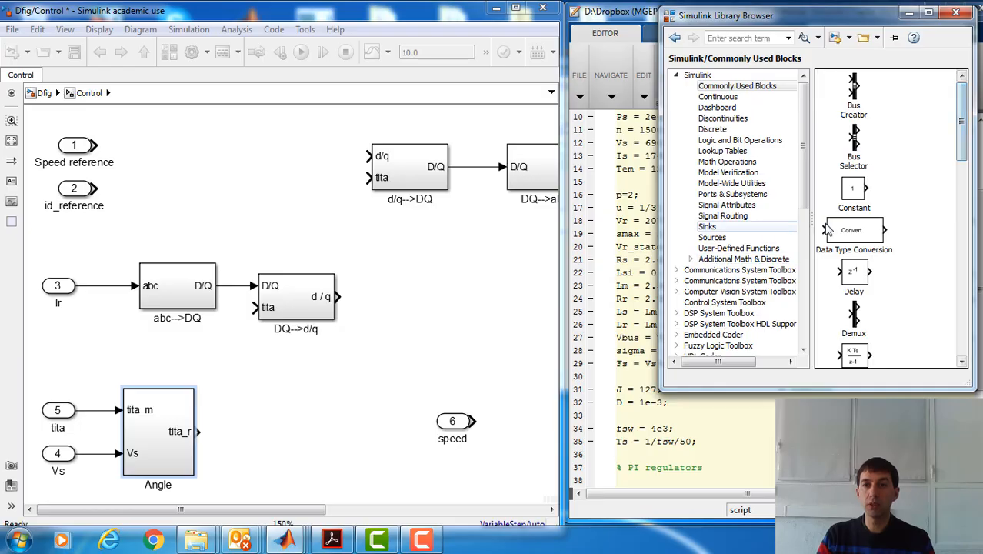
{"action": "left_click_drag", "start_coordinate": [865, 198], "coordinate": [339, 409]}
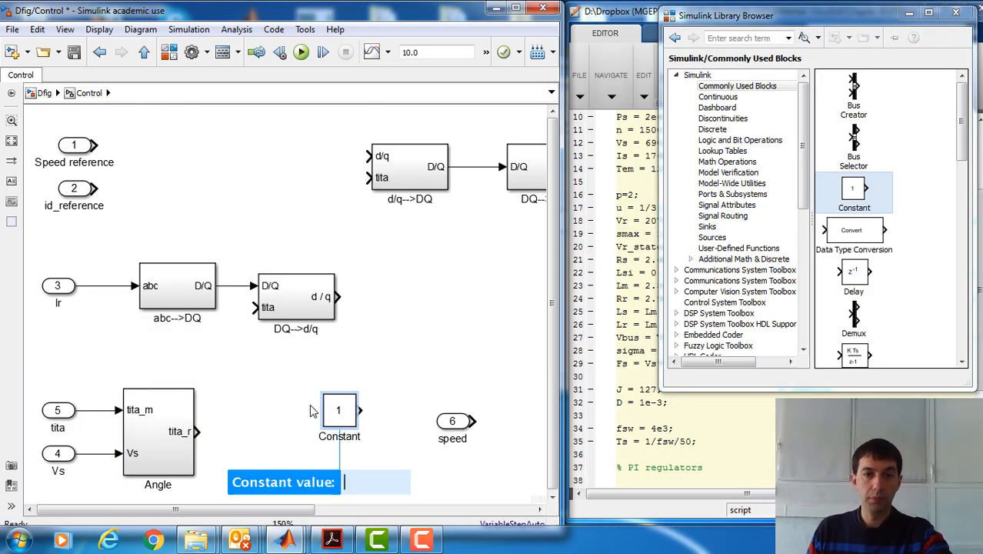
{"action": "left_click", "coordinate": [346, 410]}
{"action": "left_click", "coordinate": [231, 429]}
{"action": "double_click", "coordinate": [185, 440]}
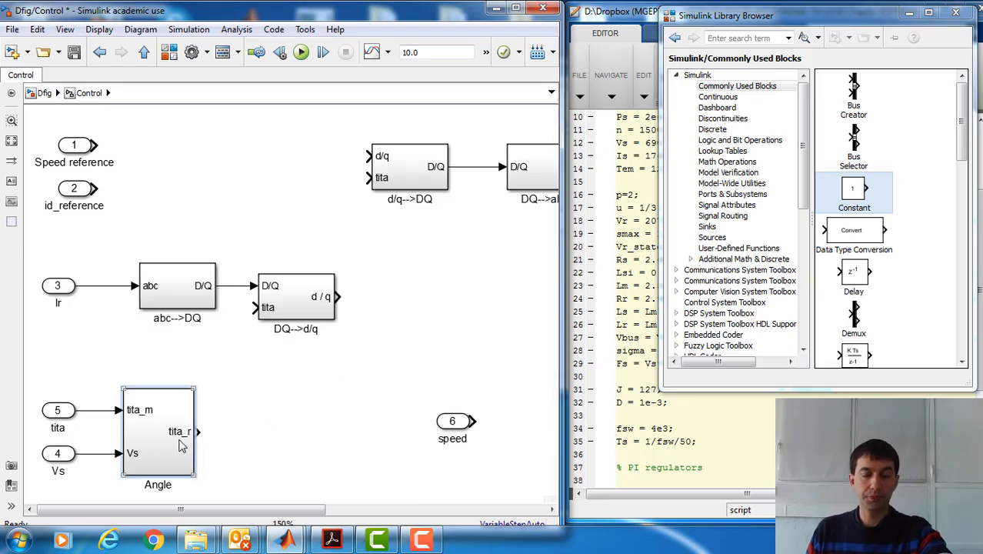
{"action": "key", "text": "ctrl+v"}
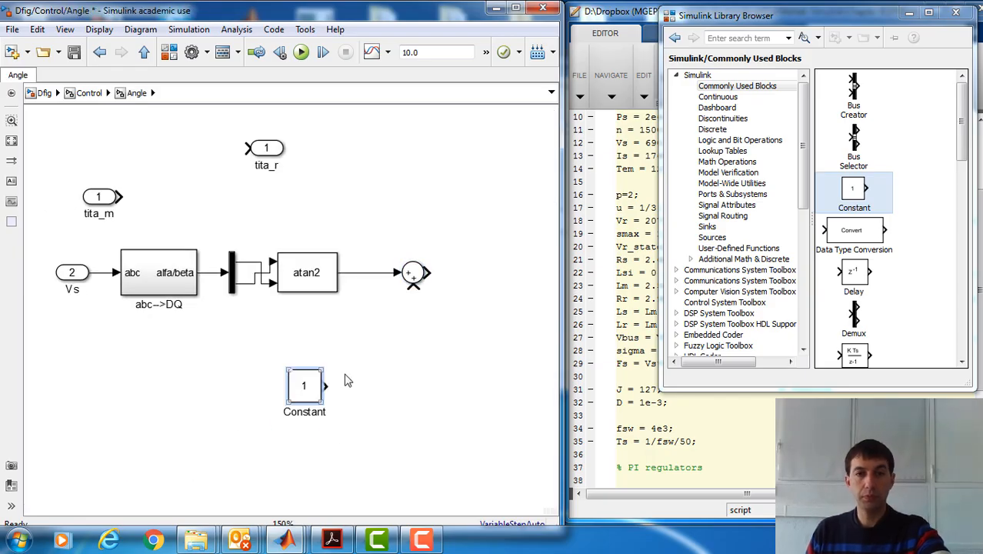
Step: Set the Constant block's value to pi/2 and connect it to the lower input of the Sum block
{"action": "double_click", "coordinate": [307, 388]}
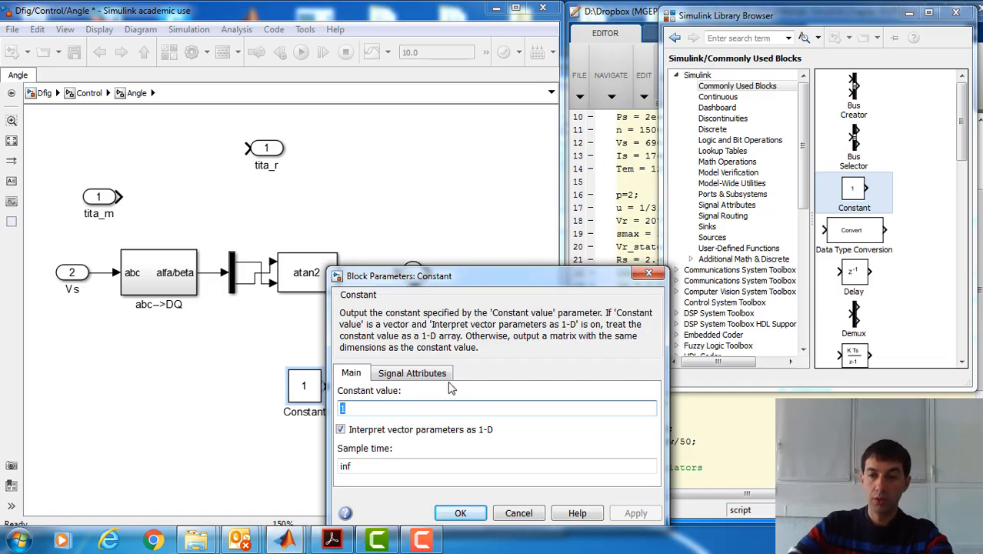
{"action": "type", "text": "pi"}
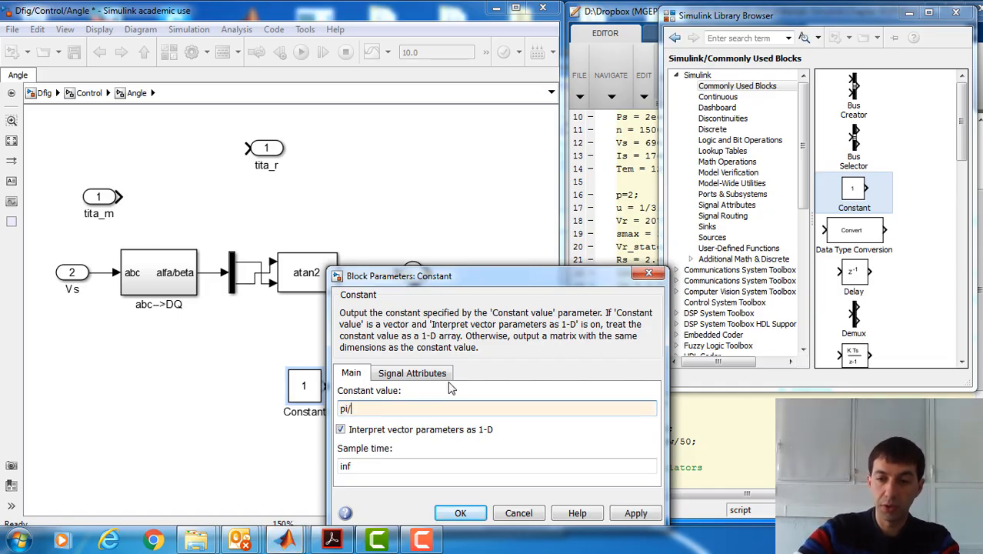
{"action": "type", "text": "/2"}
{"action": "key", "text": "Return"}
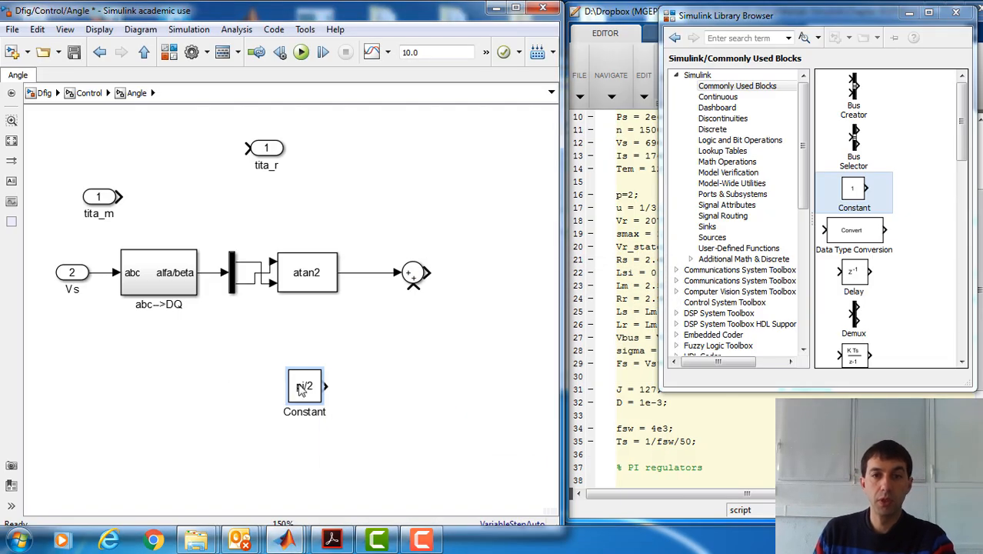
{"action": "left_click_drag", "start_coordinate": [315, 391], "coordinate": [413, 290]}
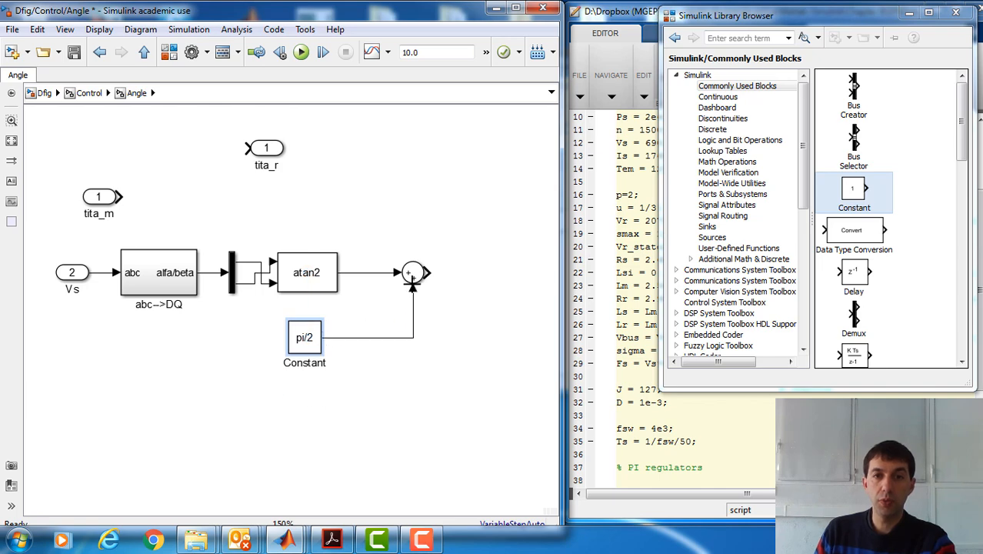
Step: Set the Sum block's list of signs to |+- and move the block closer to atan2
{"action": "double_click", "coordinate": [413, 273]}
{"action": "double_click", "coordinate": [492, 300]}
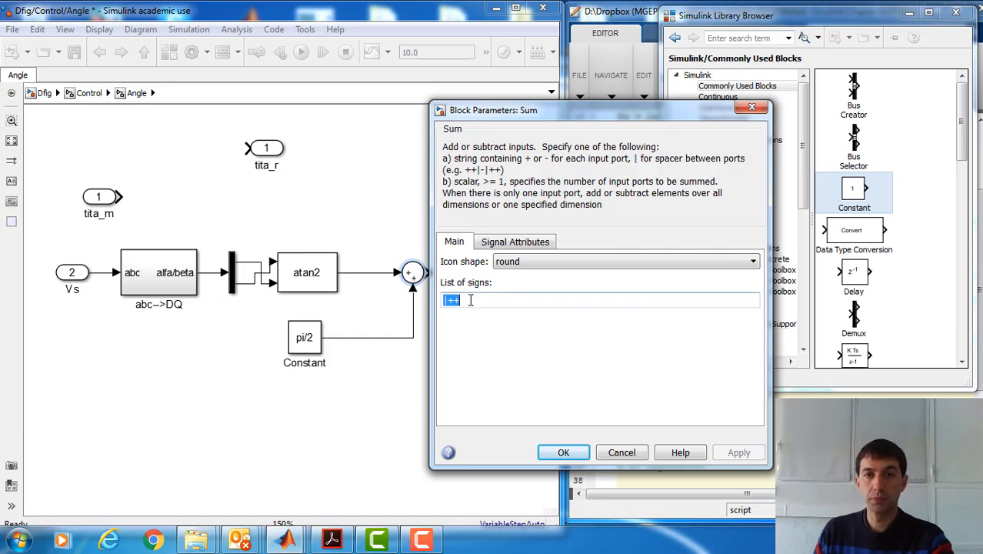
{"action": "left_click", "coordinate": [470, 300]}
{"action": "key", "text": "BackSpace"}
{"action": "type", "text": "-"}
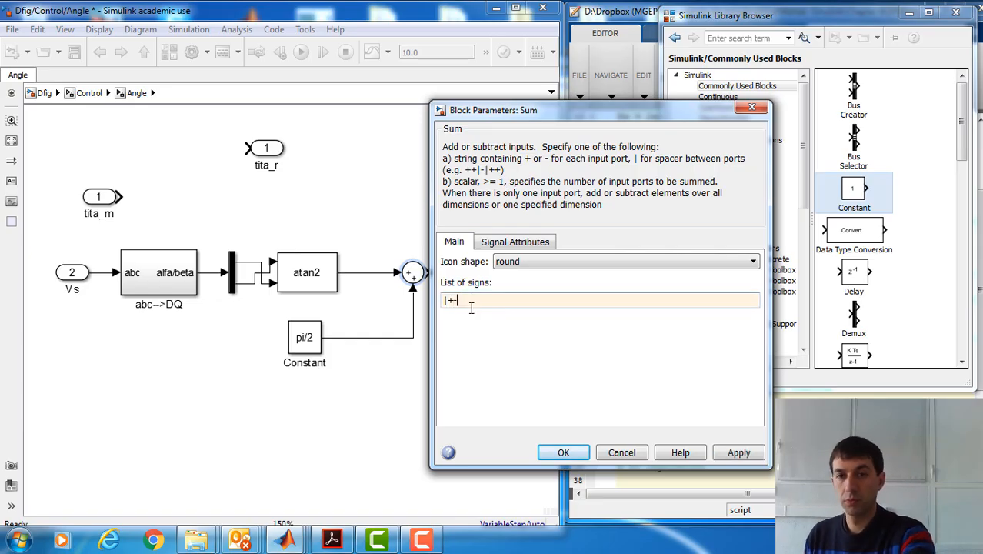
{"action": "key", "text": "Return"}
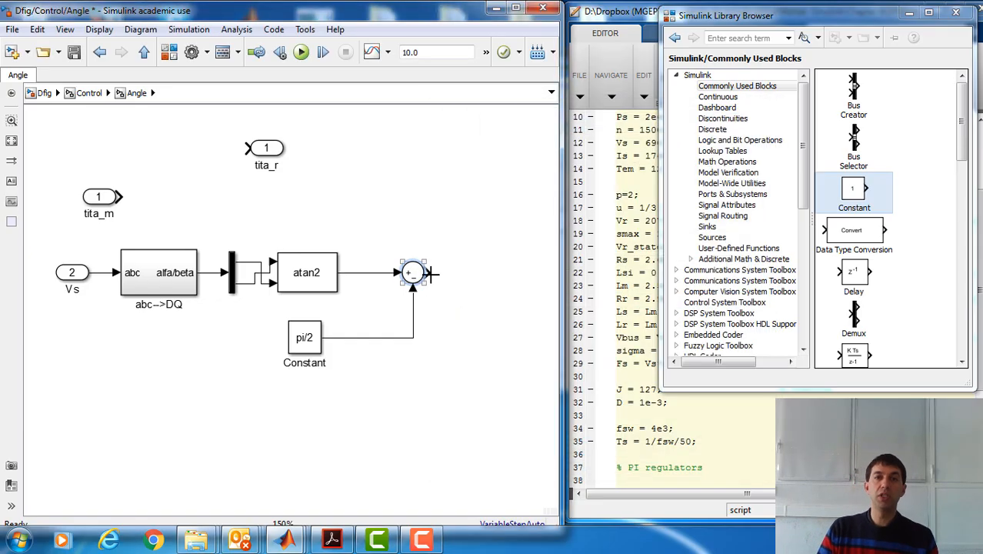
{"action": "left_click_drag", "start_coordinate": [415, 279], "coordinate": [388, 279]}
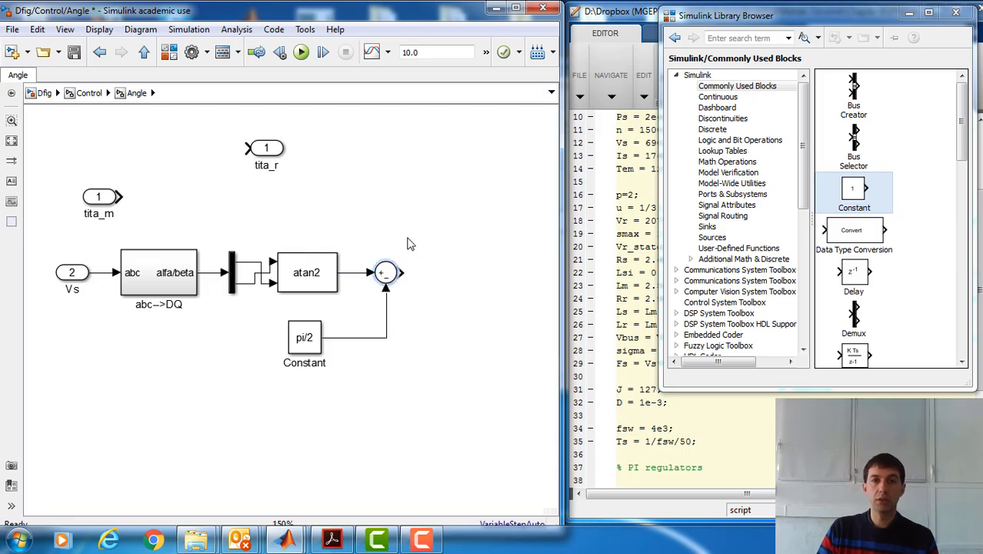
Step: Add the text annotation tita_s above the Sum block's output
{"action": "double_click", "coordinate": [410, 244]}
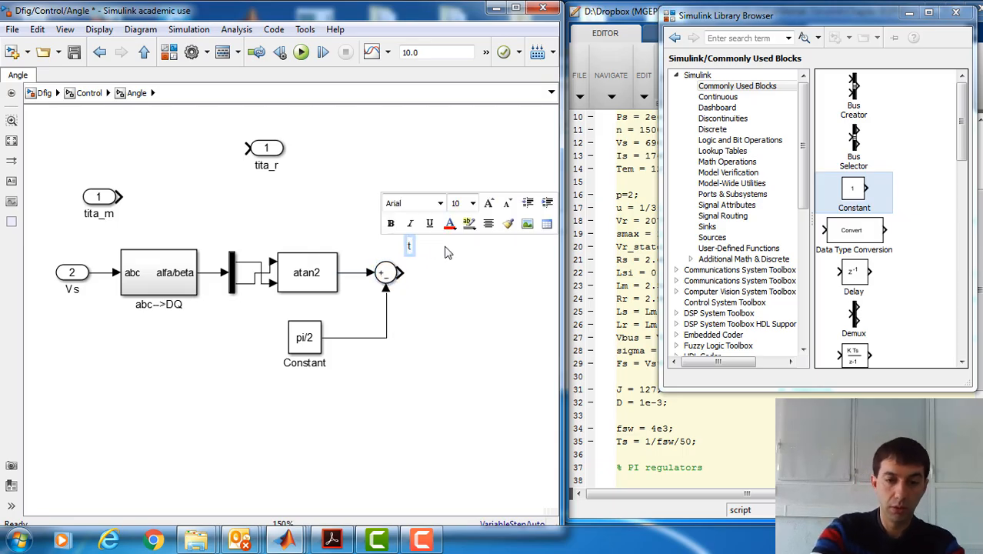
{"action": "type", "text": "tita"}
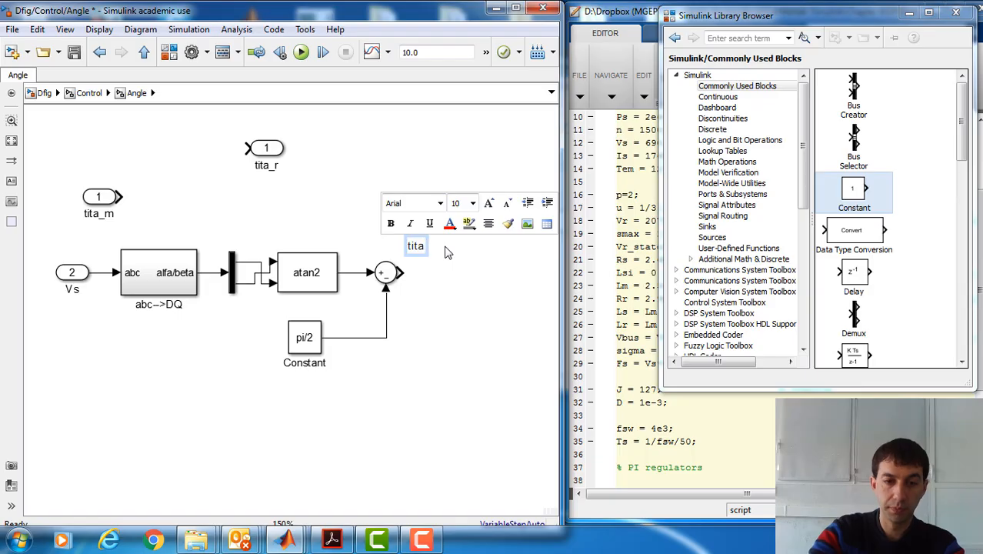
{"action": "type", "text": "_s"}
{"action": "left_click", "coordinate": [469, 429]}
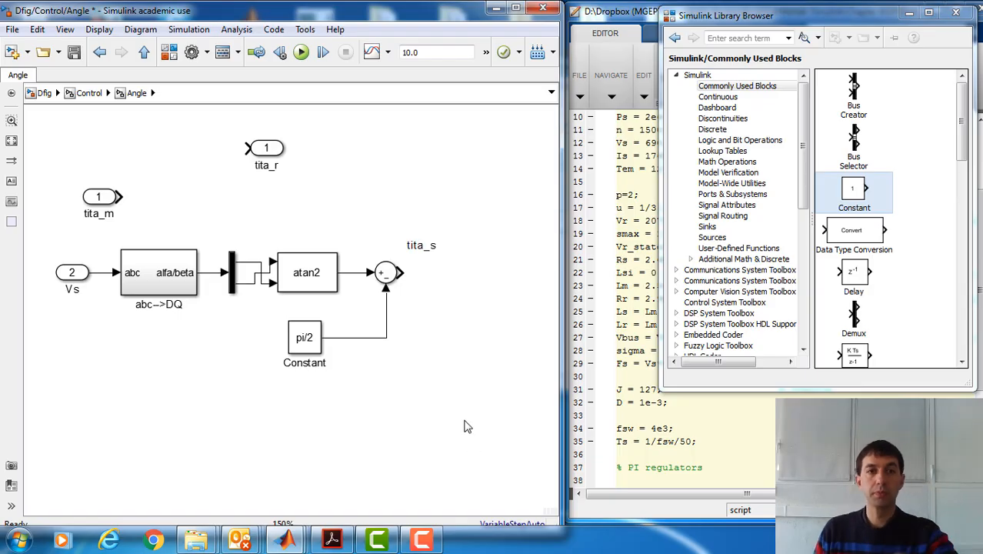
Step: Move the tita_m input below the pi/2 constant and duplicate the Sum block, feeding the copy from the first Sum's output
{"action": "mouse_move", "coordinate": [99, 197]}
{"action": "left_mouse_down"}
{"action": "mouse_move", "coordinate": [95, 377]}
{"action": "mouse_move", "coordinate": [83, 410]}
{"action": "mouse_move", "coordinate": [74, 409]}
{"action": "left_mouse_up"}
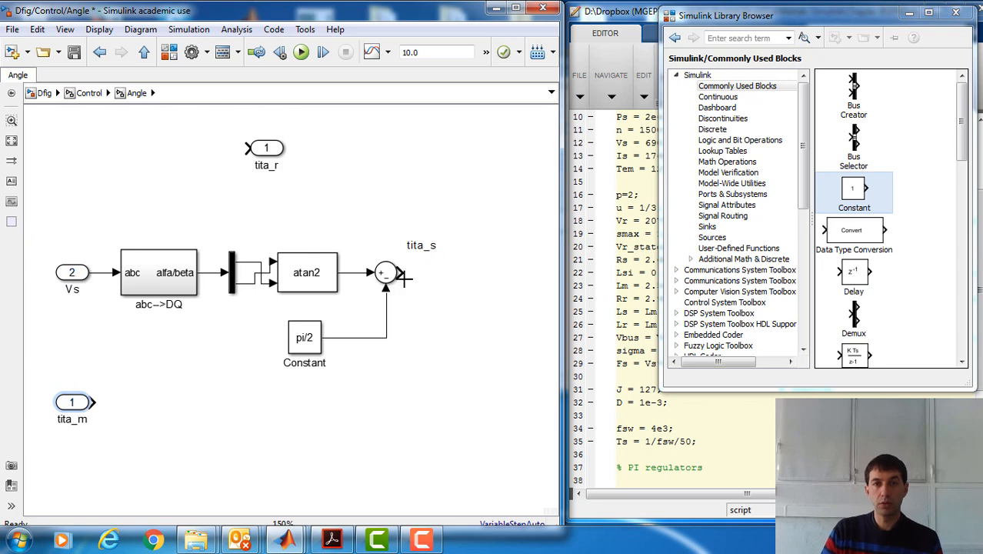
{"action": "left_click_drag", "start_coordinate": [401, 273], "coordinate": [455, 274]}
{"action": "left_click", "coordinate": [382, 275]}
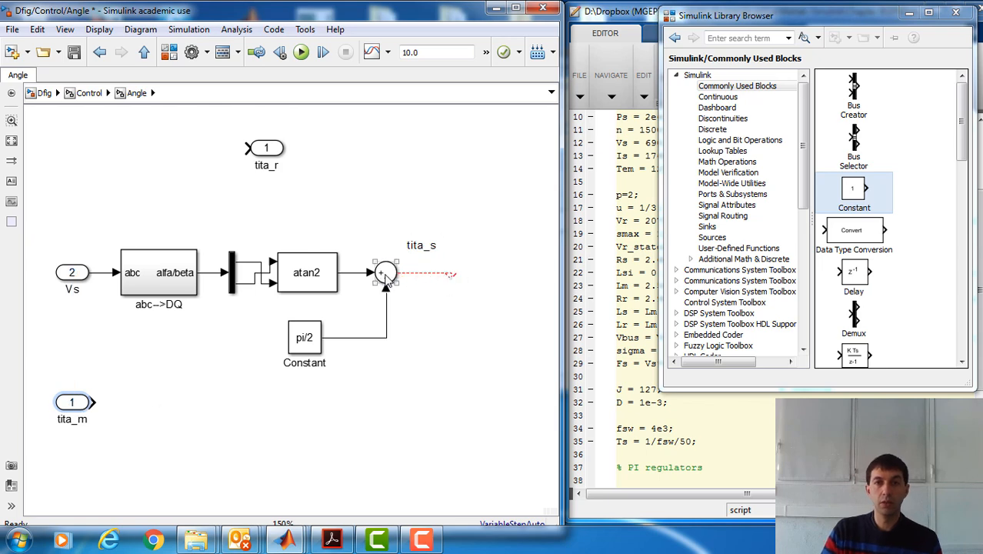
{"action": "left_click_drag", "start_coordinate": [387, 281], "coordinate": [451, 274]}
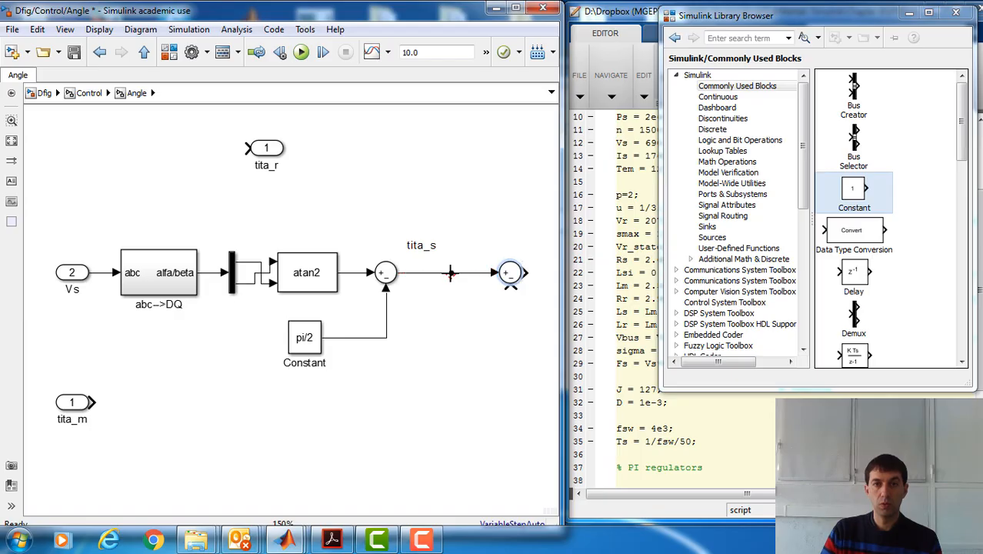
{"action": "left_click", "coordinate": [463, 275]}
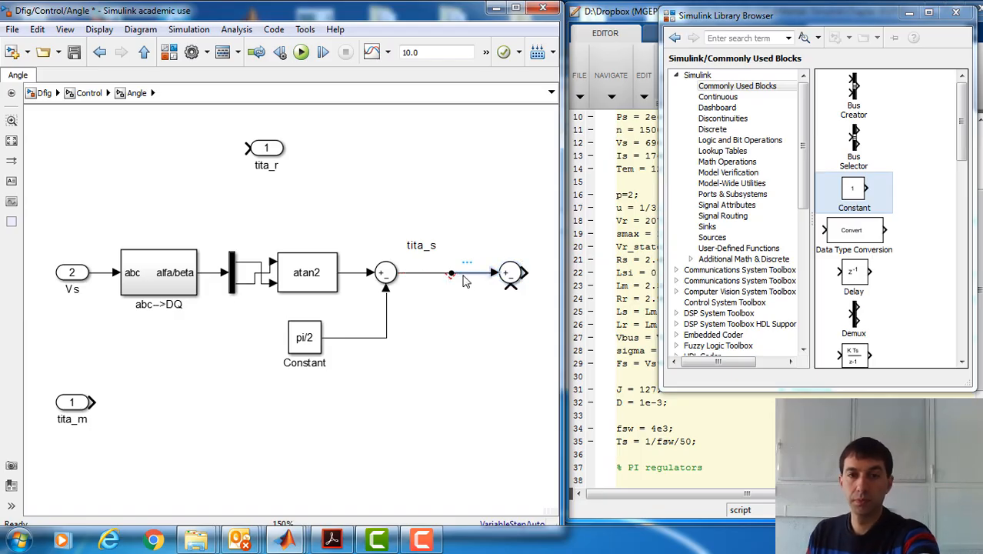
{"action": "key", "text": "Delete"}
{"action": "left_click_drag", "start_coordinate": [442, 278], "coordinate": [469, 283]}
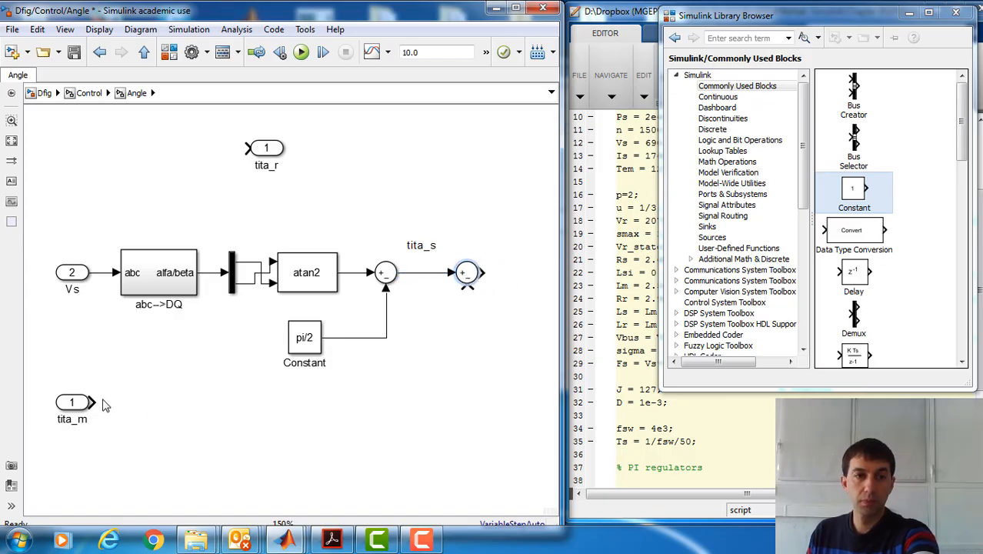
Step: Connect tita_m to the negative input of the second Sum block and the Sum's output to the tita_r outport
{"action": "left_click_drag", "start_coordinate": [94, 402], "coordinate": [466, 288]}
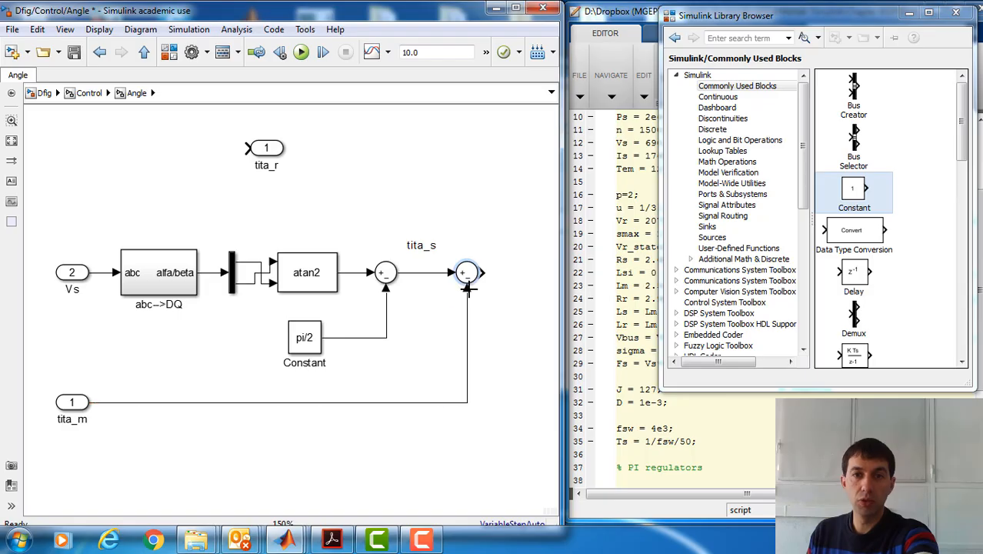
{"action": "left_click", "coordinate": [273, 148]}
{"action": "left_click_drag", "start_coordinate": [273, 149], "coordinate": [544, 273]}
{"action": "left_click", "coordinate": [500, 275]}
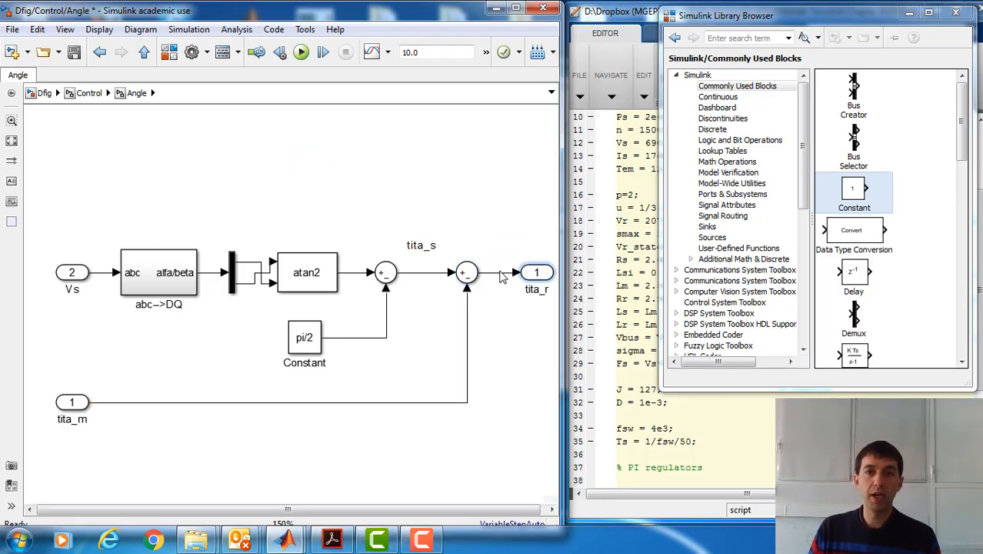
Step: Move the tita_s annotation closer to its signal line and shift the second Sum block slightly towards the first
{"action": "left_click", "coordinate": [413, 244]}
{"action": "left_click_drag", "start_coordinate": [418, 259], "coordinate": [422, 264]}
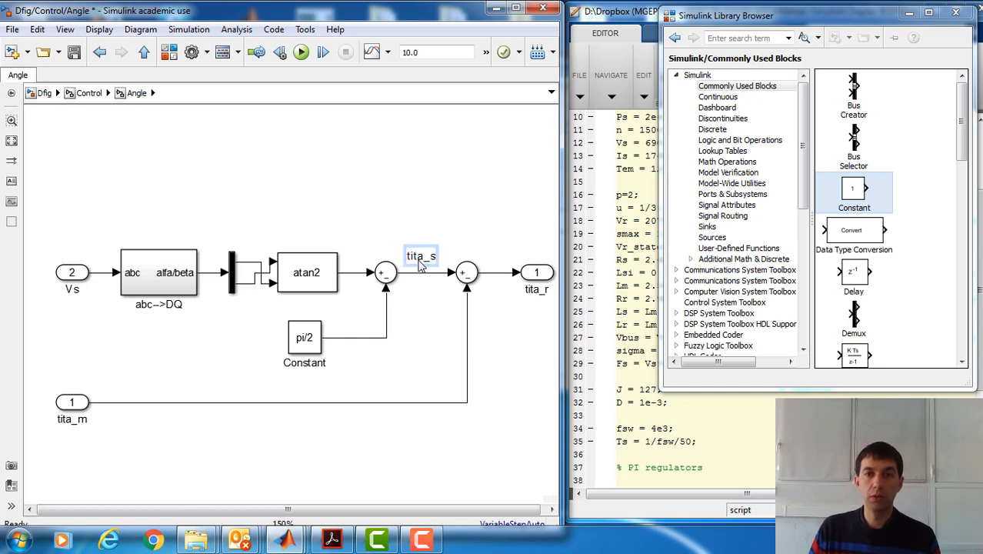
{"action": "left_click_drag", "start_coordinate": [531, 274], "coordinate": [461, 281]}
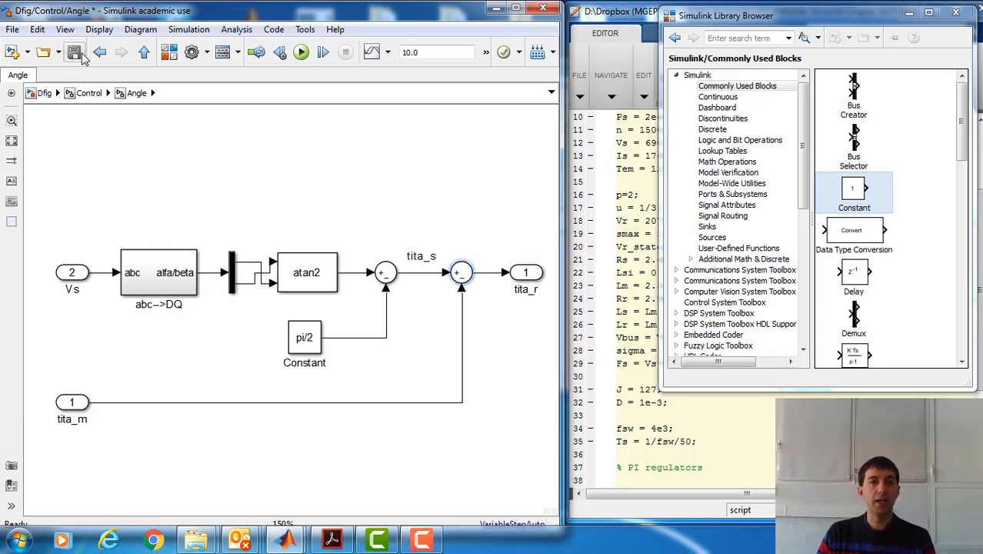
Step: Copy the Vbus/2 Gain block from the Control subsystem into the Angle subsystem
{"action": "left_click", "coordinate": [86, 93]}
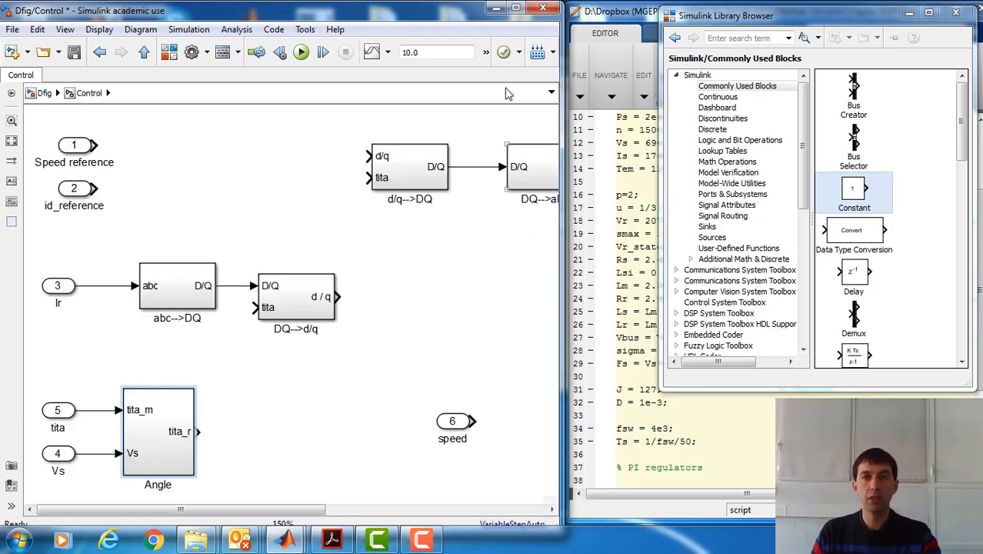
{"action": "left_click_drag", "start_coordinate": [315, 519], "coordinate": [538, 519]}
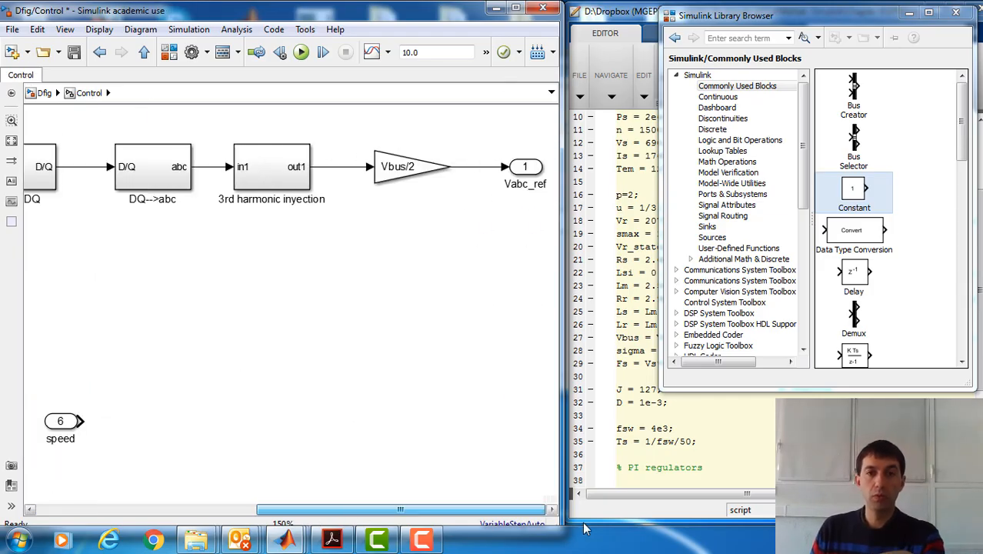
{"action": "left_click", "coordinate": [416, 175]}
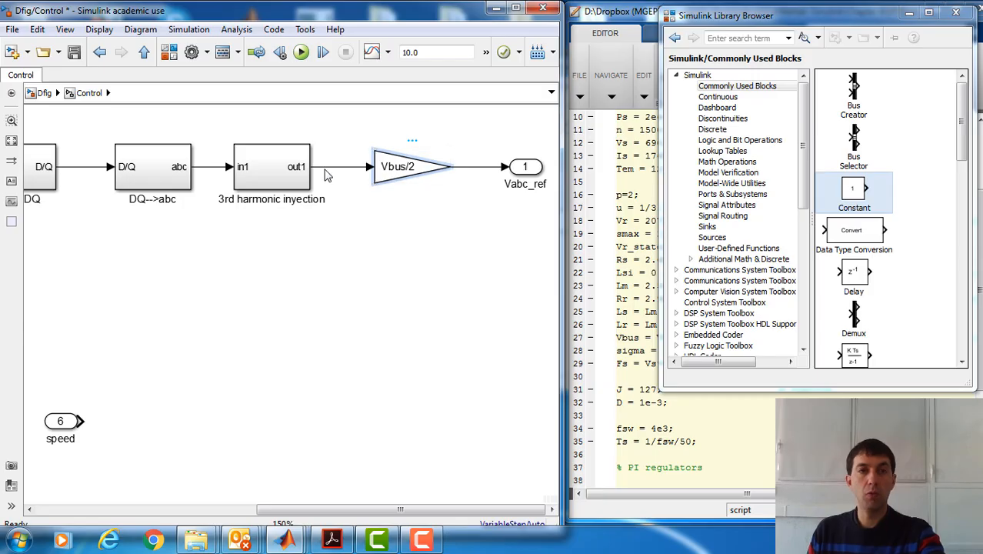
{"action": "left_click_drag", "start_coordinate": [286, 508], "coordinate": [219, 513]}
{"action": "left_click", "coordinate": [220, 511]}
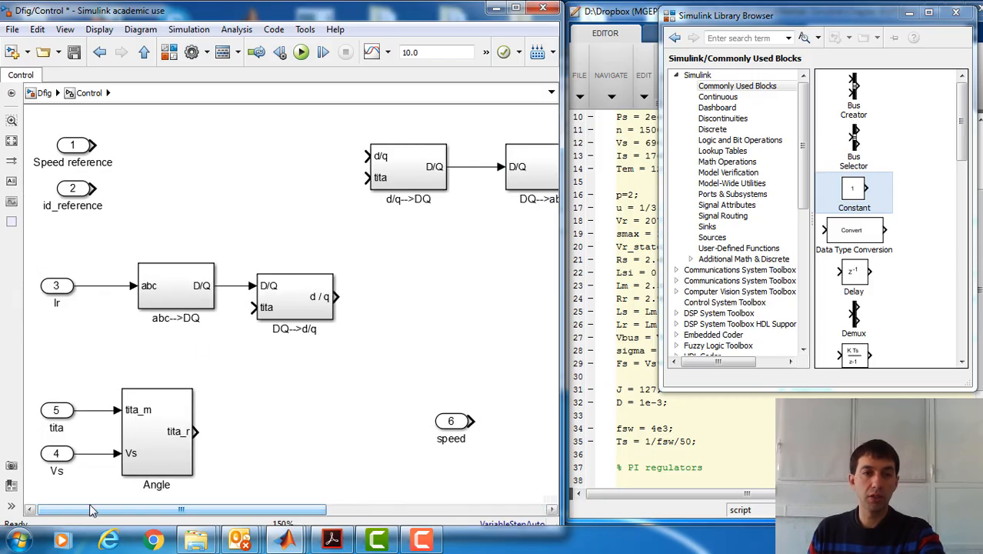
{"action": "double_click", "coordinate": [179, 444]}
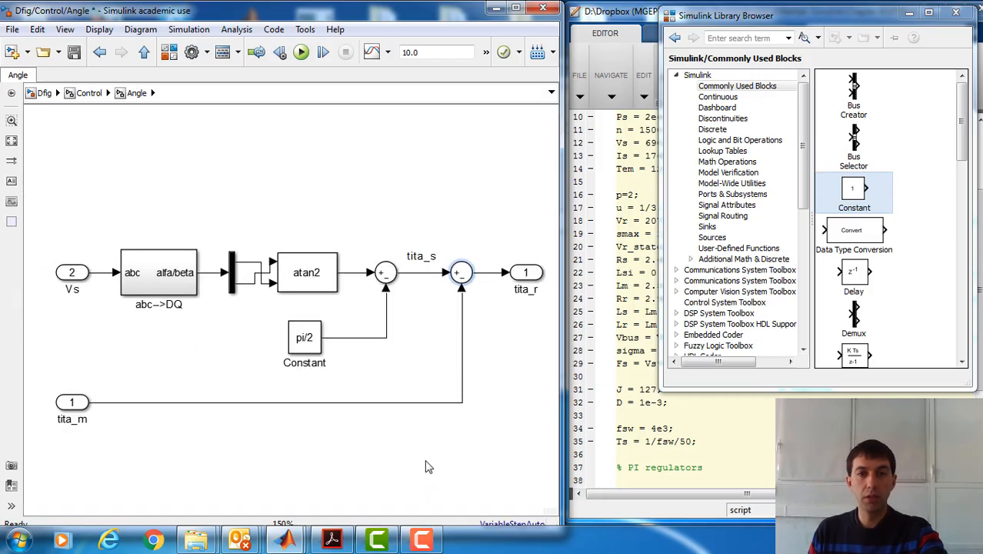
{"action": "key", "text": "ctrl+v"}
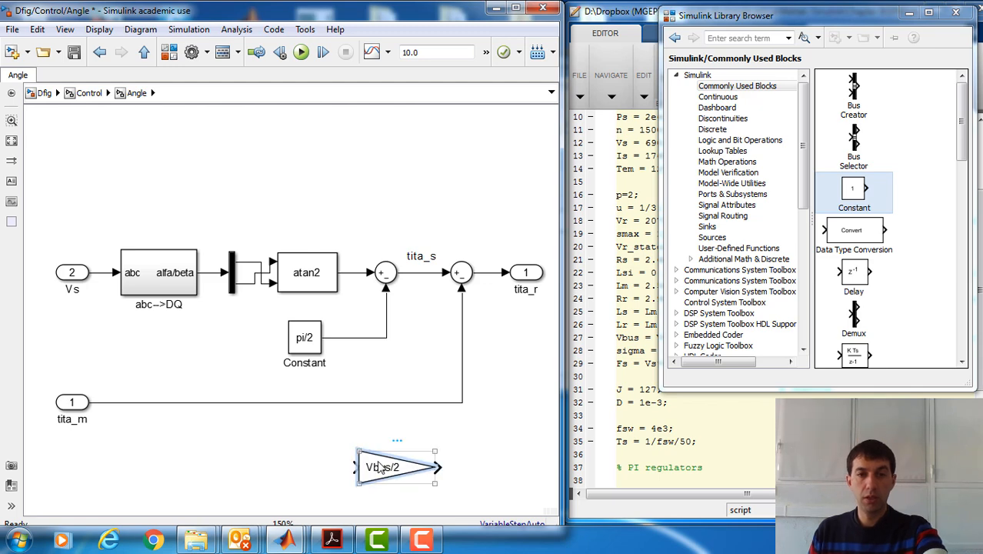
Step: Set the copied Gain block's gain to p and insert it on the tita_m signal line
{"action": "double_click", "coordinate": [379, 467]}
{"action": "type", "text": "p"}
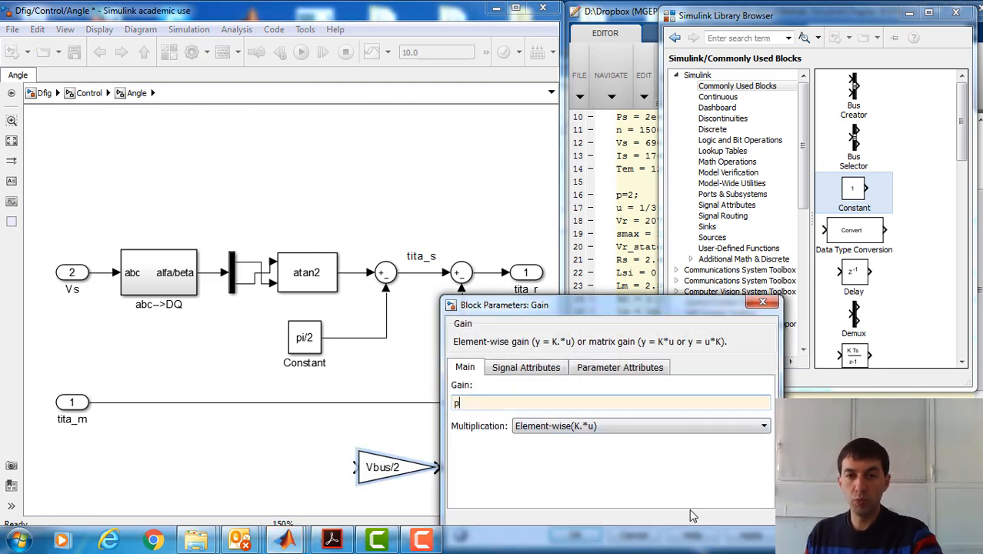
{"action": "left_click_drag", "start_coordinate": [643, 305], "coordinate": [657, 227]}
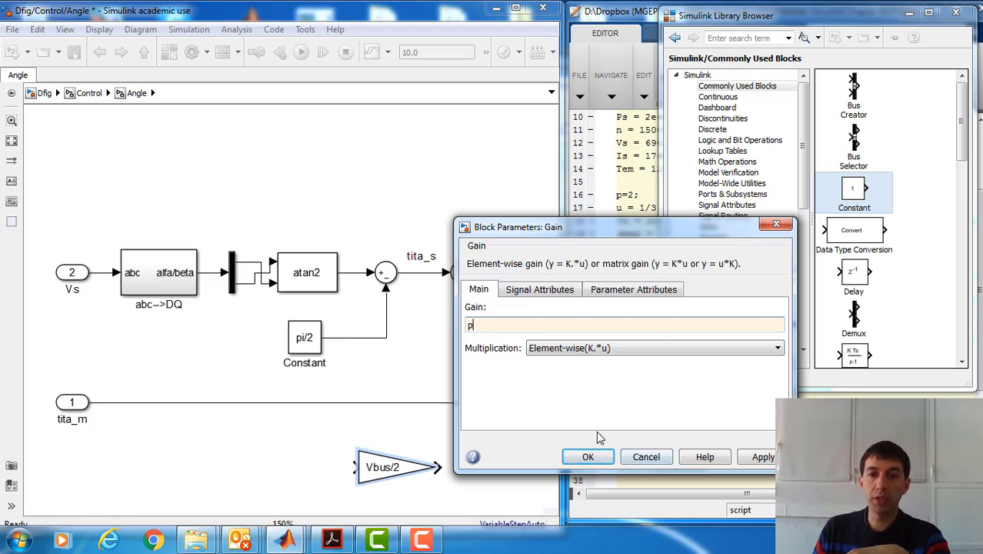
{"action": "left_click", "coordinate": [587, 457]}
{"action": "left_click_drag", "start_coordinate": [375, 477], "coordinate": [247, 412]}
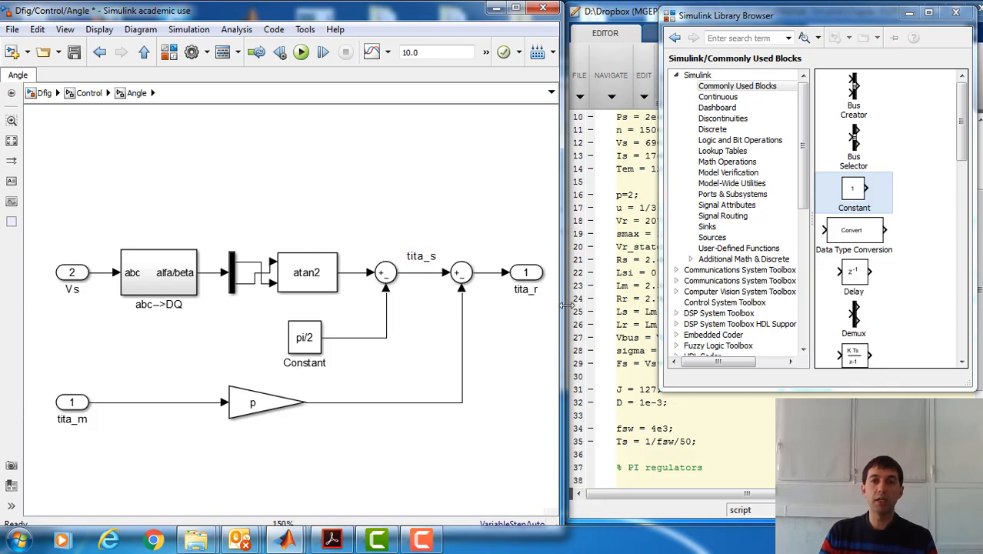
Step: Return from the Angle subsystem to the Control subsystem
{"action": "left_click", "coordinate": [526, 288]}
{"action": "left_click", "coordinate": [341, 190]}
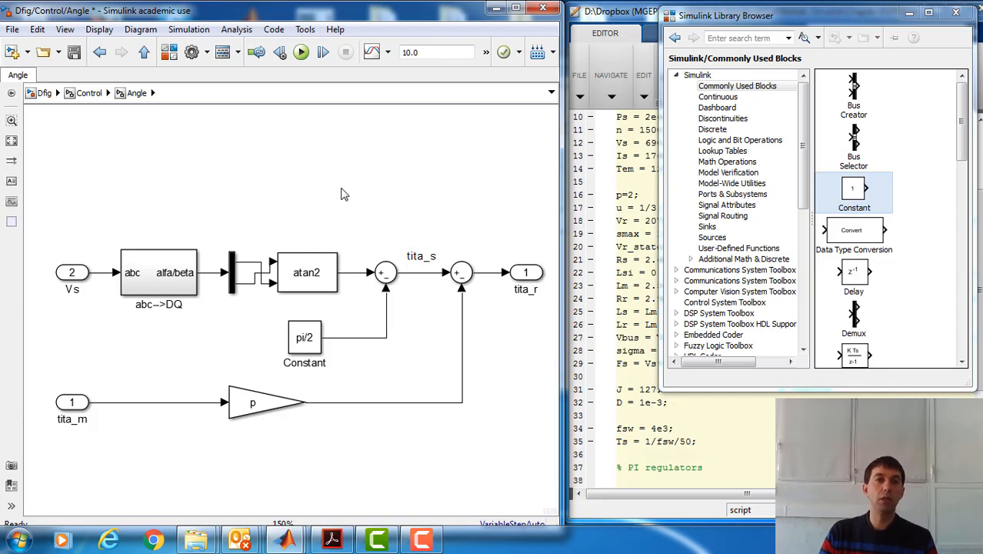
{"action": "left_click", "coordinate": [85, 96]}
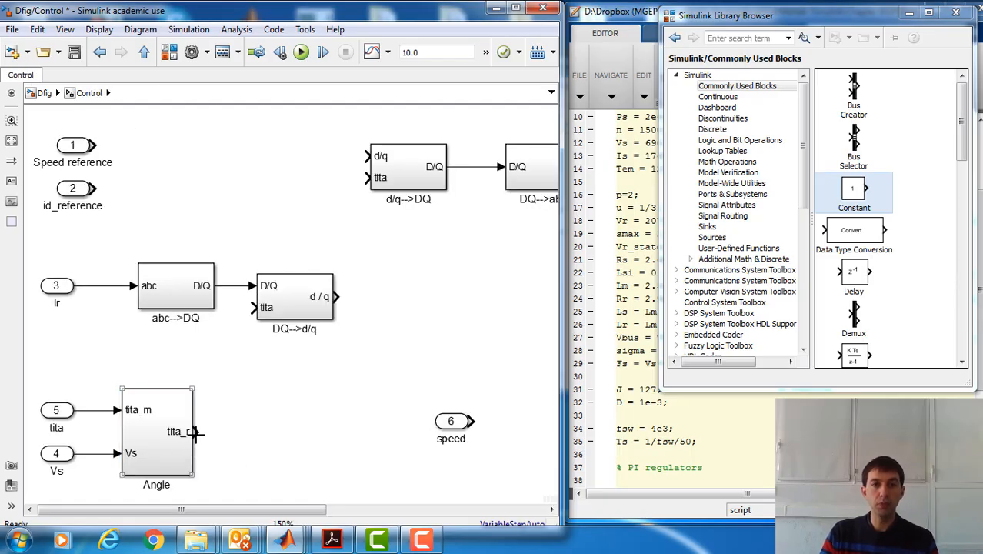
Step: Connect the Angle block's tita_r output to the tita inputs of DQ-->d/q and d/q-->DQ, and save the model
{"action": "left_click_drag", "start_coordinate": [197, 432], "coordinate": [257, 308]}
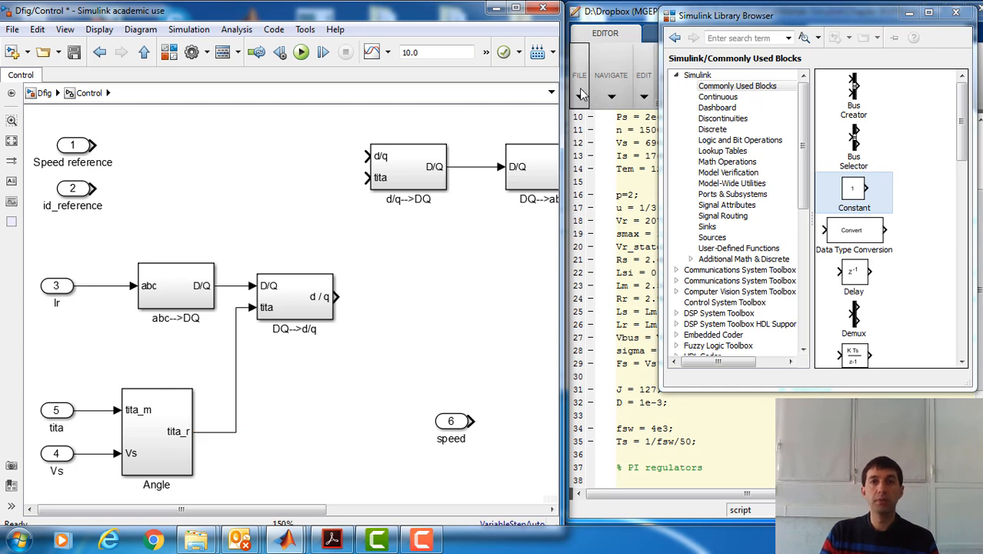
{"action": "left_click", "coordinate": [516, 8]}
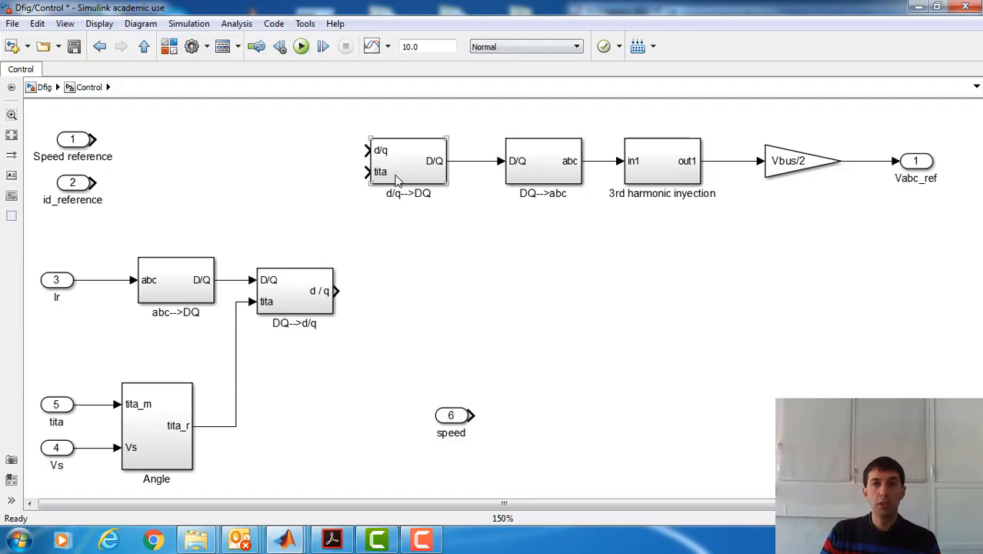
{"action": "left_click_drag", "start_coordinate": [396, 173], "coordinate": [236, 421]}
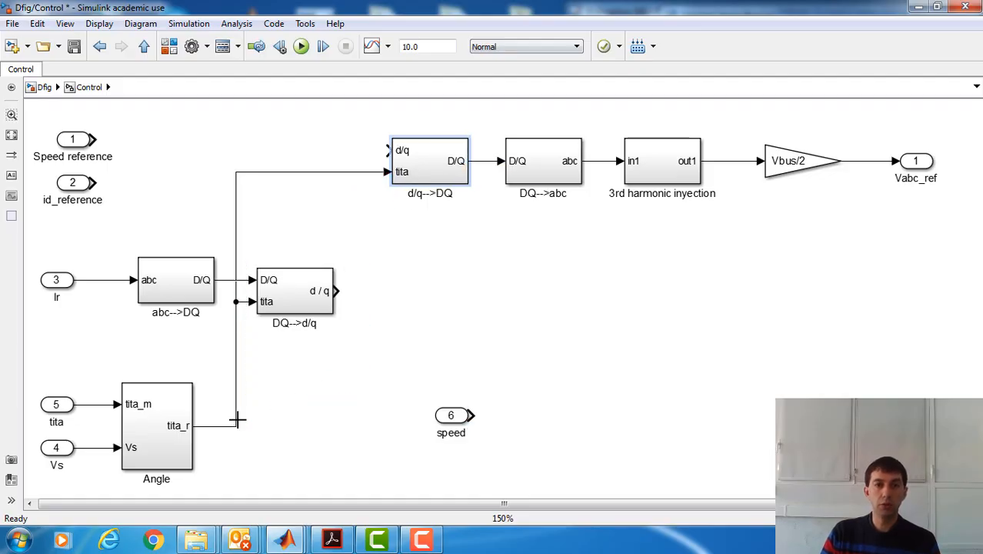
{"action": "left_click", "coordinate": [493, 328]}
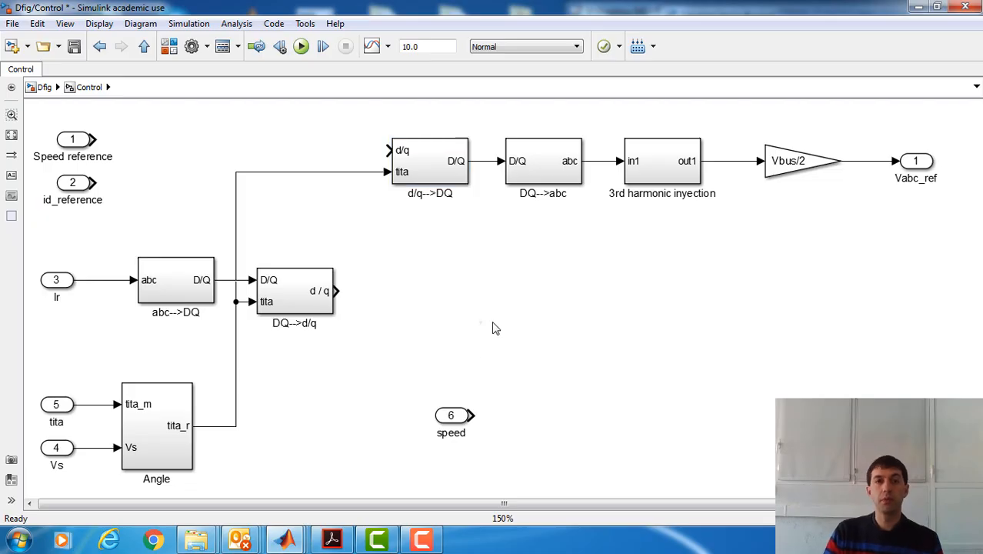
{"action": "left_click", "coordinate": [74, 46]}
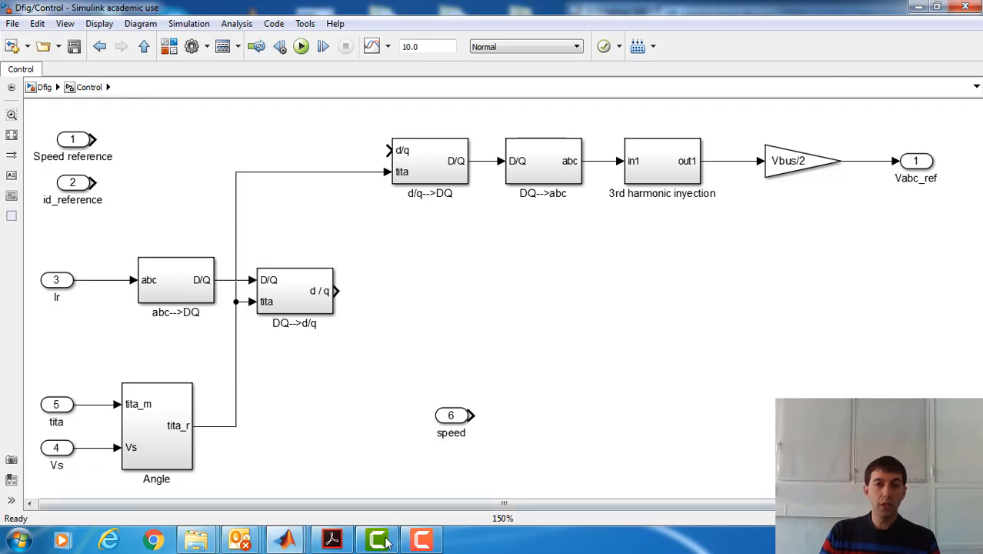
Step: Review the current control loops of the DFIM in Figure 10.13 of ch10.pdf, then return to the Control subsystem
{"action": "left_click", "coordinate": [343, 543]}
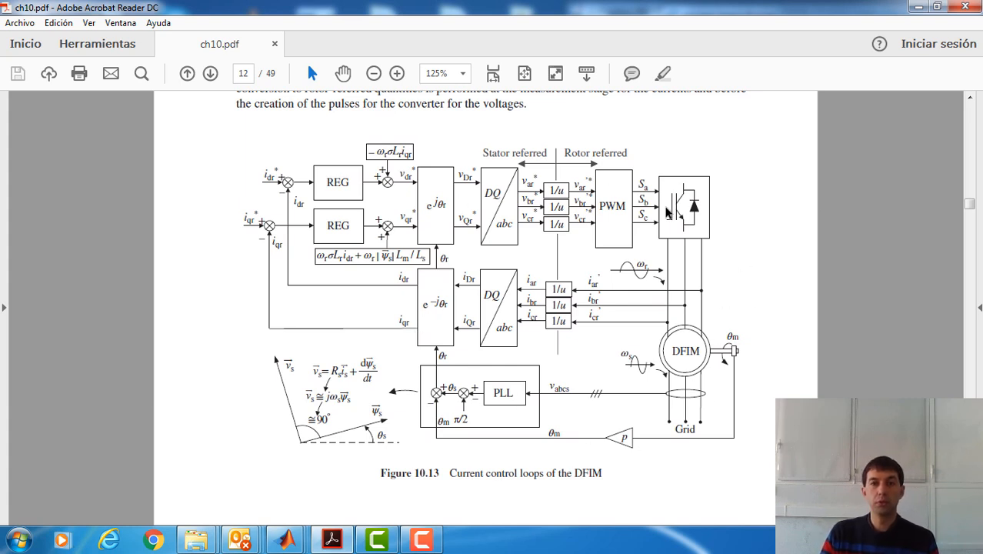
{"action": "left_click_drag", "start_coordinate": [438, 223], "coordinate": [501, 373]}
{"action": "left_click", "coordinate": [642, 361]}
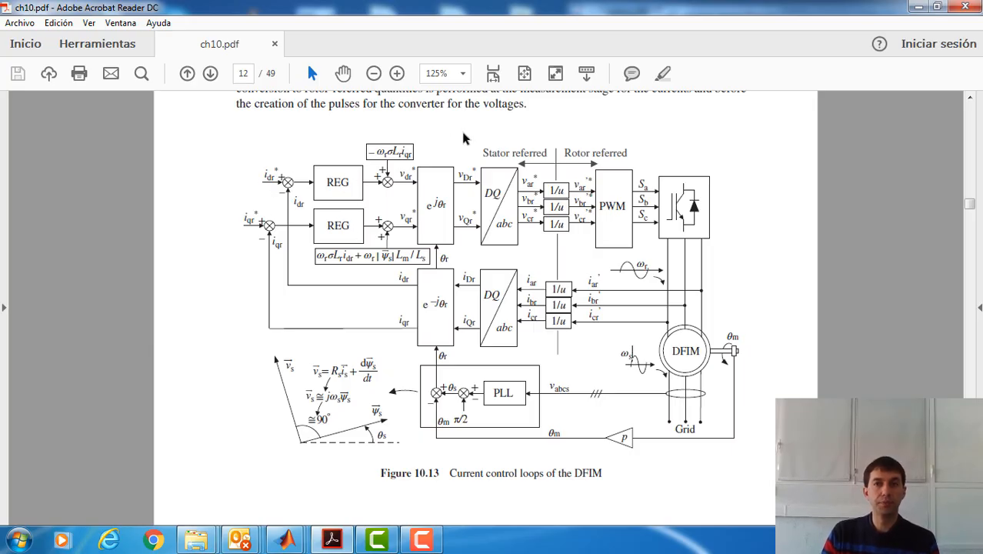
{"action": "left_click", "coordinate": [919, 7]}
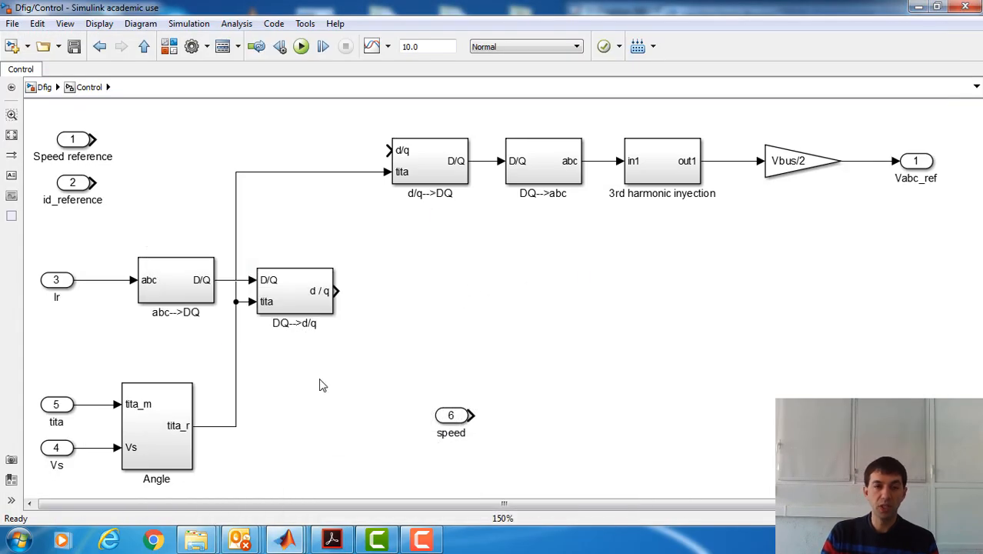
Step: Copy the PI block from the library model into the Control subsystem and place a duplicate beside the Speed reference inport
{"action": "left_click", "coordinate": [286, 540]}
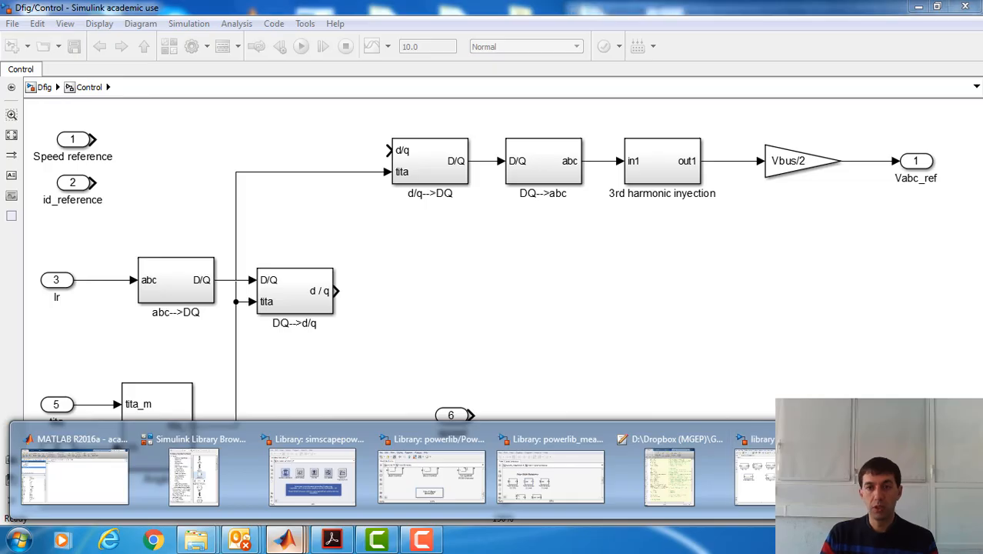
{"action": "left_click", "coordinate": [754, 473]}
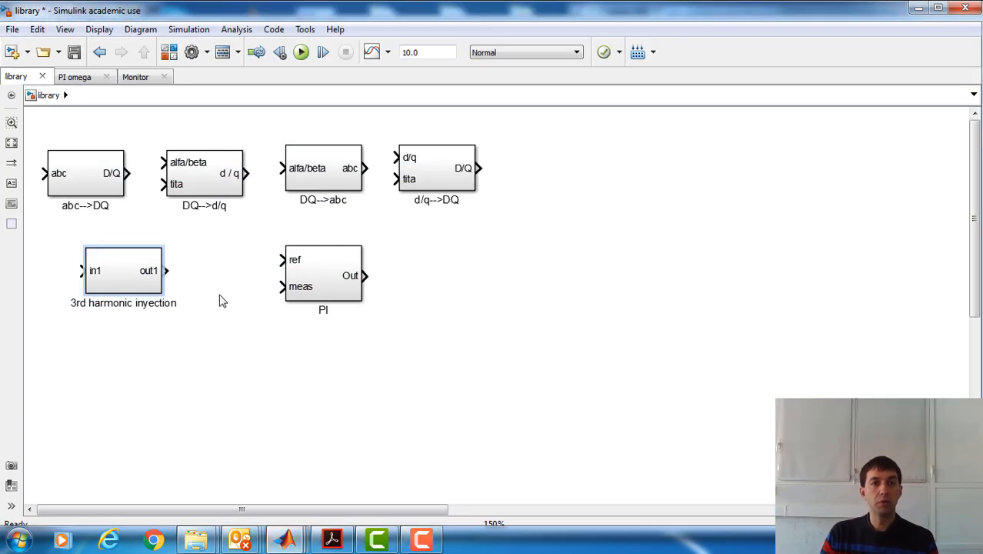
{"action": "left_click", "coordinate": [350, 278]}
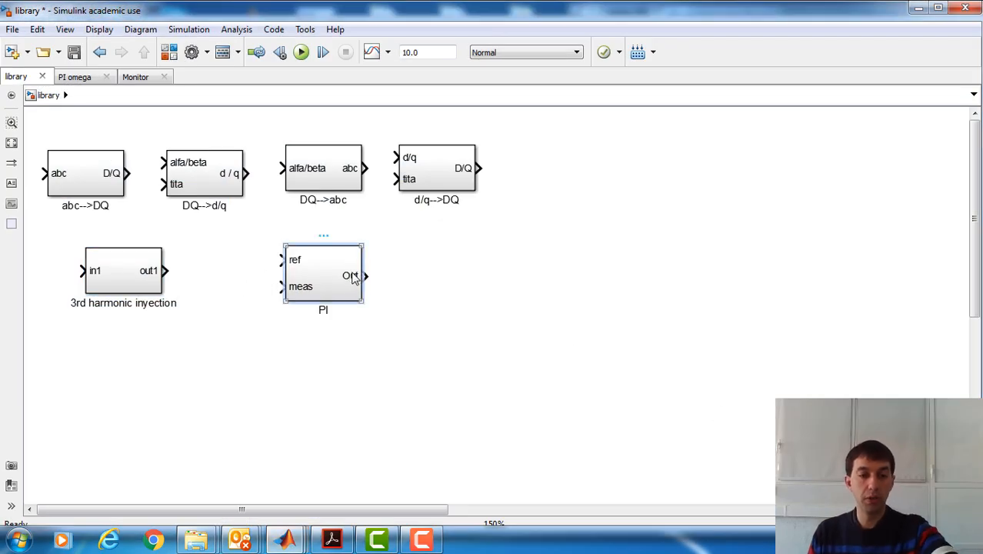
{"action": "left_click", "coordinate": [923, 6]}
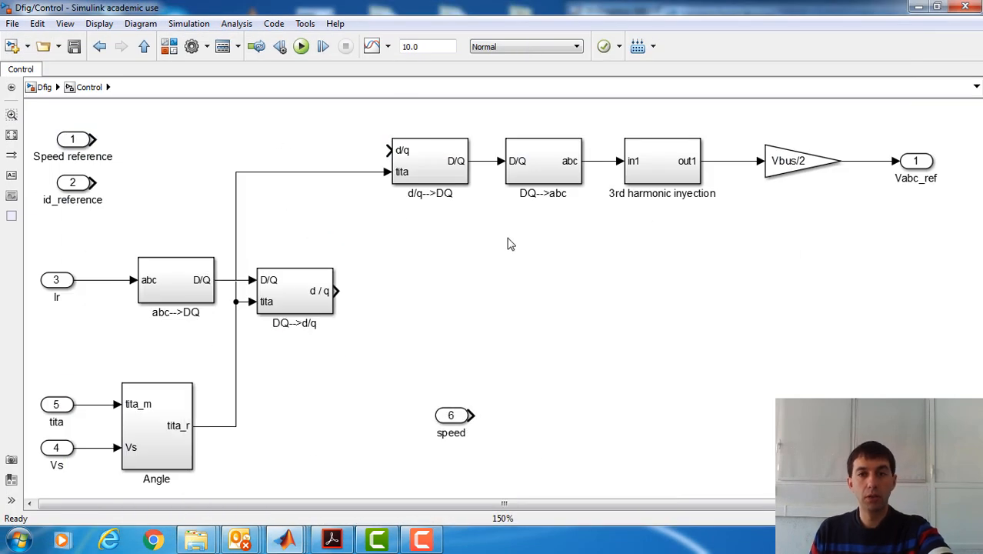
{"action": "key", "text": "ctrl+v"}
{"action": "left_click_drag", "start_coordinate": [531, 277], "coordinate": [280, 141]}
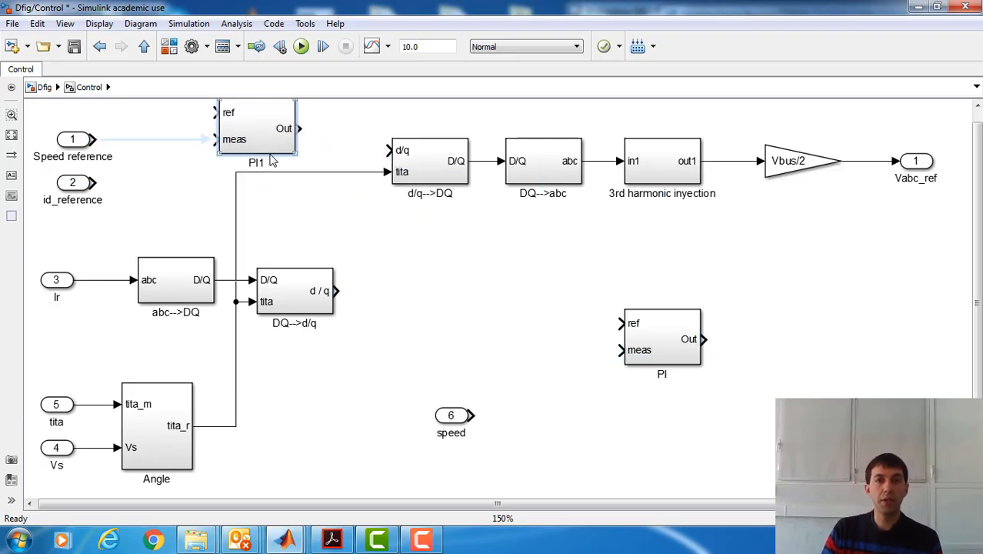
Step: Rename the duplicated PI block beside the Speed reference inport as "PI id"
{"action": "left_click", "coordinate": [266, 162]}
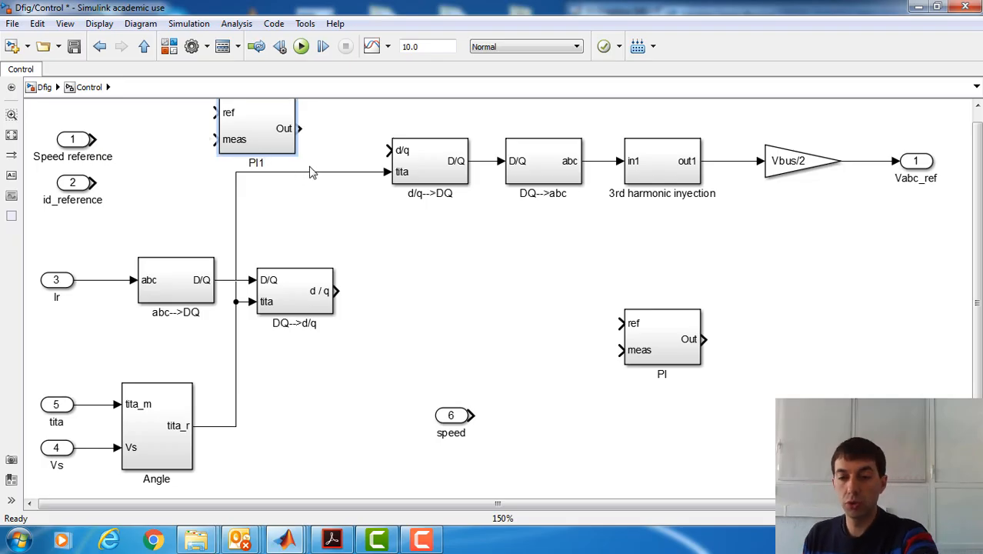
{"action": "key", "text": "BackSpace"}
{"action": "type", "text": "id"}
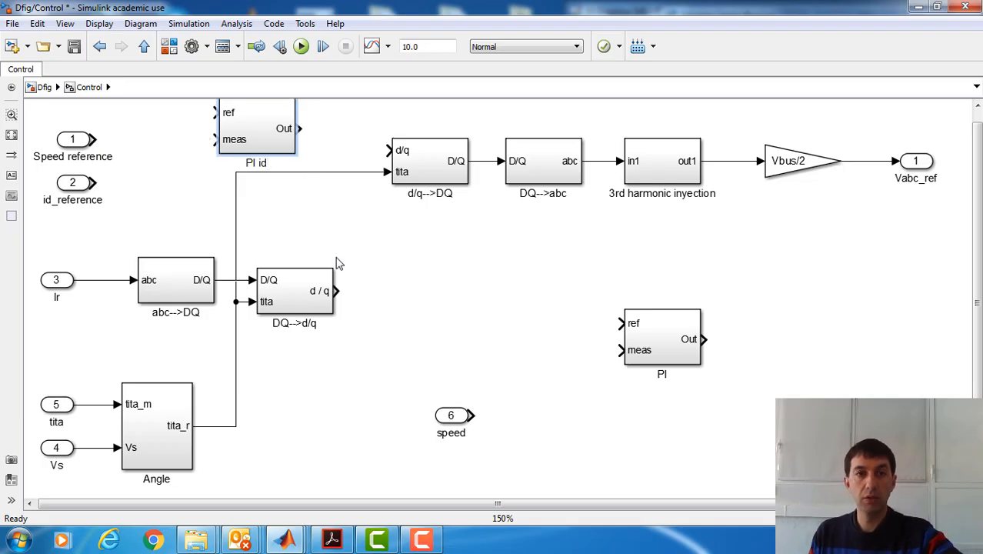
Step: Reroute the tita line below the PI id block and connect the block's output to the d/q input of d/q-->DQ
{"action": "mouse_move", "coordinate": [275, 127]}
{"action": "left_mouse_down"}
{"action": "mouse_move", "coordinate": [275, 146]}
{"action": "mouse_move", "coordinate": [274, 134]}
{"action": "left_mouse_up"}
{"action": "left_click_drag", "start_coordinate": [316, 177], "coordinate": [314, 216]}
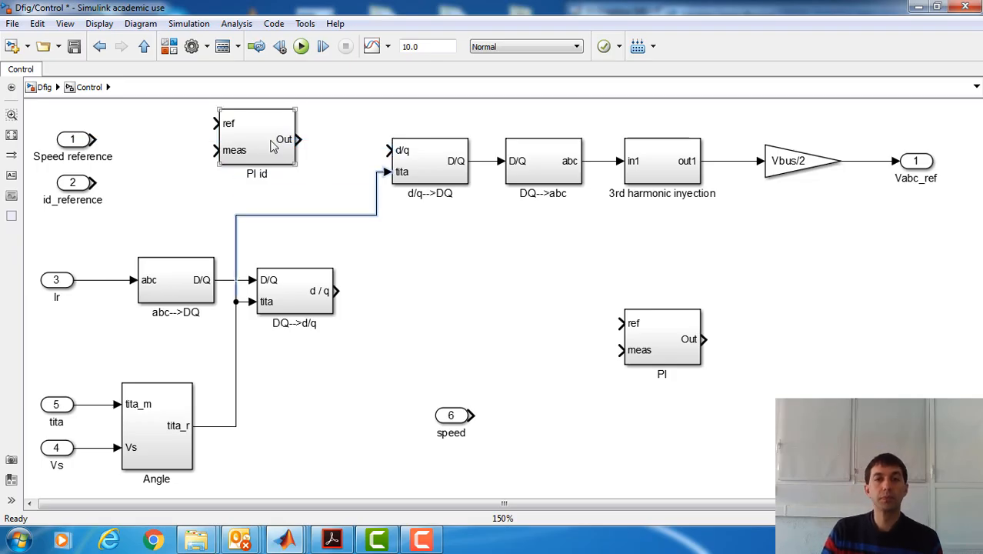
{"action": "left_click_drag", "start_coordinate": [274, 145], "coordinate": [279, 155]}
{"action": "left_click", "coordinate": [344, 152]}
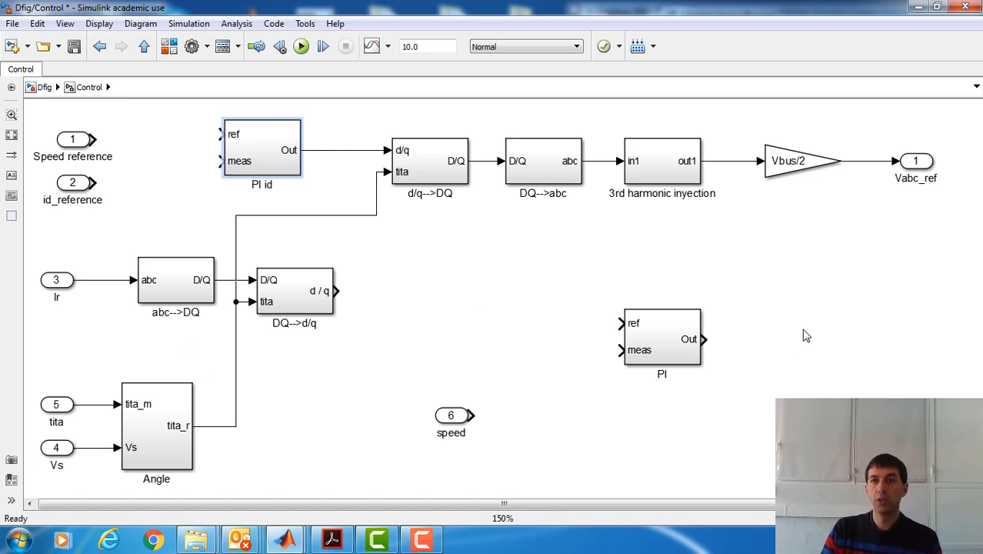
Step: Open the PI id subsystem alongside the MATLAB initialization script, with the Library Browser out of the way
{"action": "scroll", "coordinate": [560, 193], "scroll_direction": "down", "scroll_amount": 1}
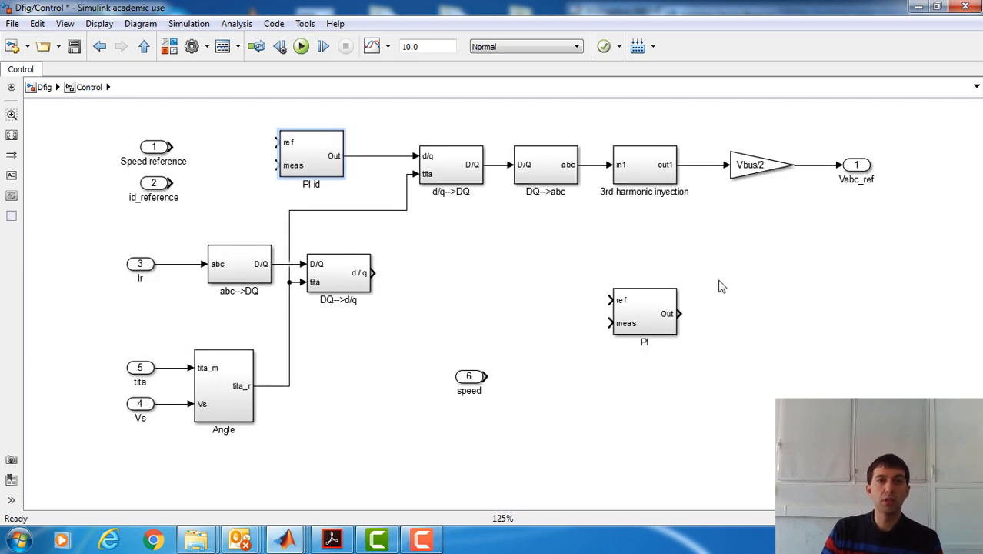
{"action": "double_click", "coordinate": [327, 158]}
{"action": "left_click", "coordinate": [281, 137]}
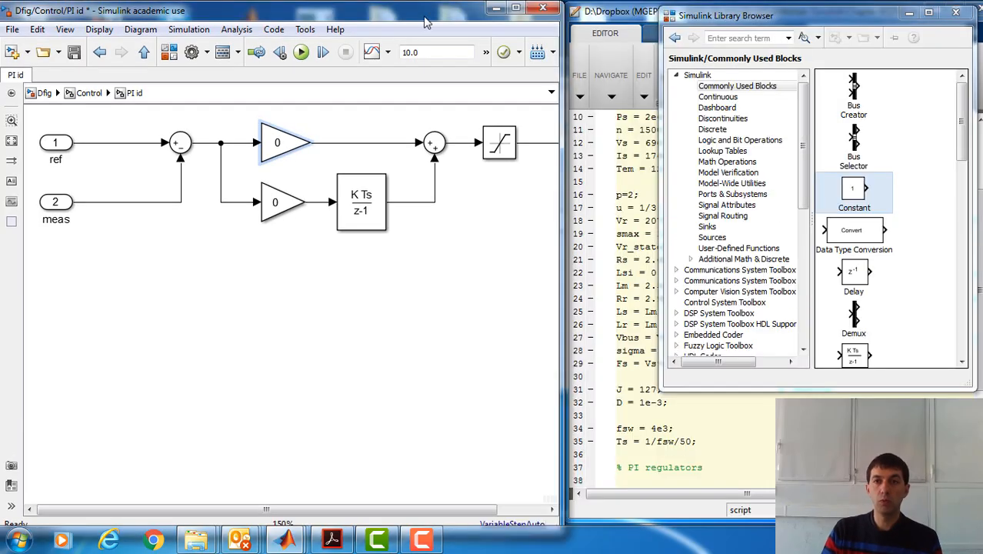
{"action": "left_click", "coordinate": [936, 6]}
{"action": "left_click", "coordinate": [909, 13]}
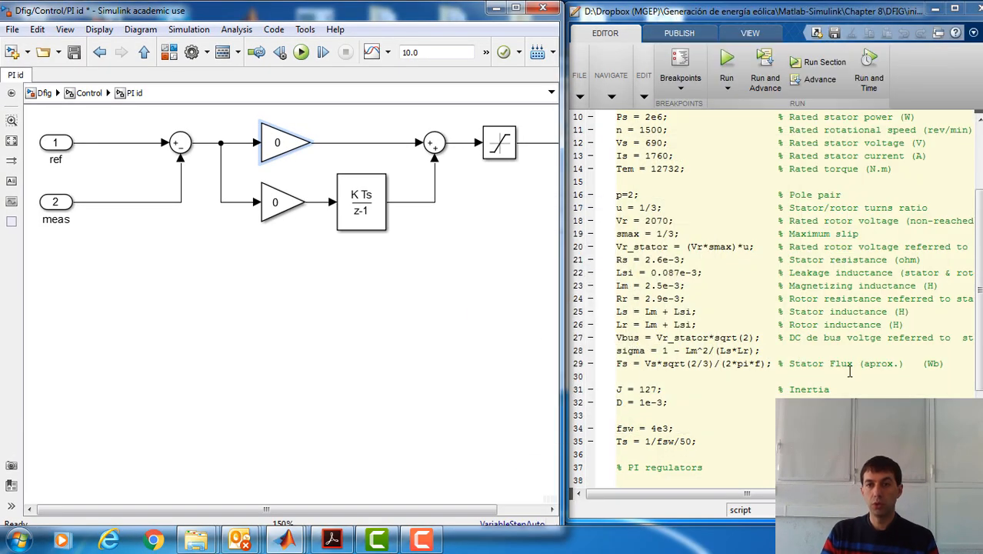
Step: Examine the PI regulator section of the script, covering the time constants and the id and iq gain definitions
{"action": "scroll", "coordinate": [769, 300], "scroll_direction": "down", "scroll_amount": 1}
{"action": "scroll", "coordinate": [830, 208], "scroll_direction": "down", "scroll_amount": 3}
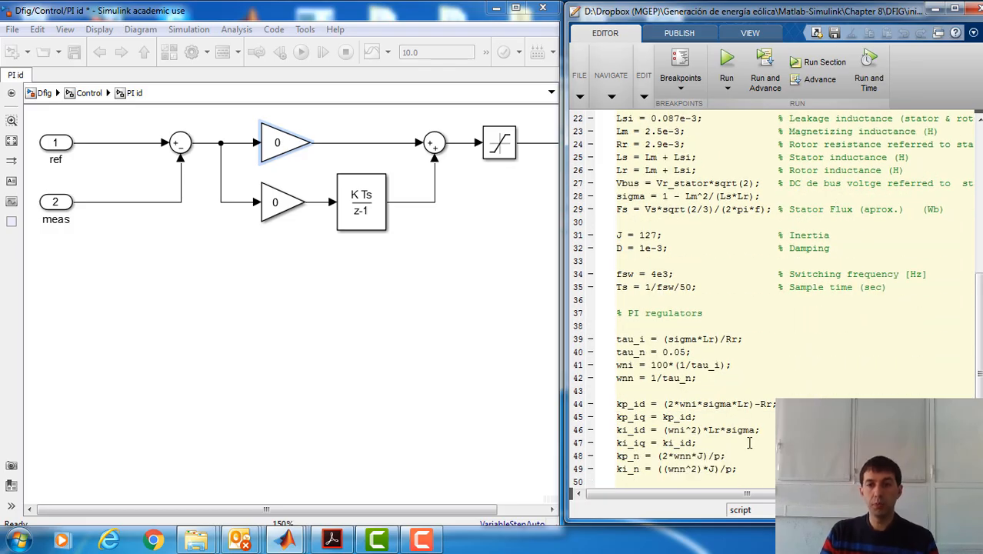
{"action": "left_click_drag", "start_coordinate": [697, 443], "coordinate": [610, 394]}
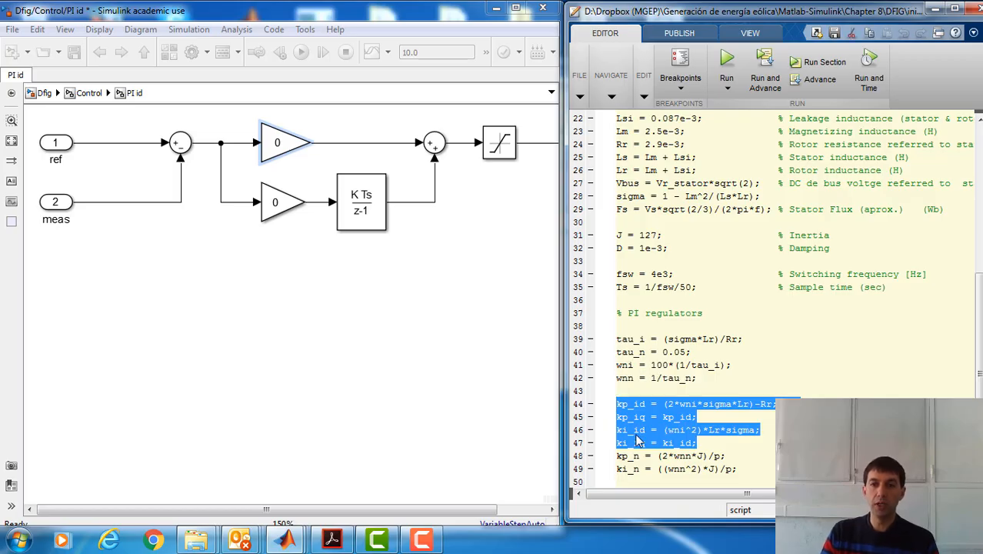
{"action": "left_click", "coordinate": [623, 435]}
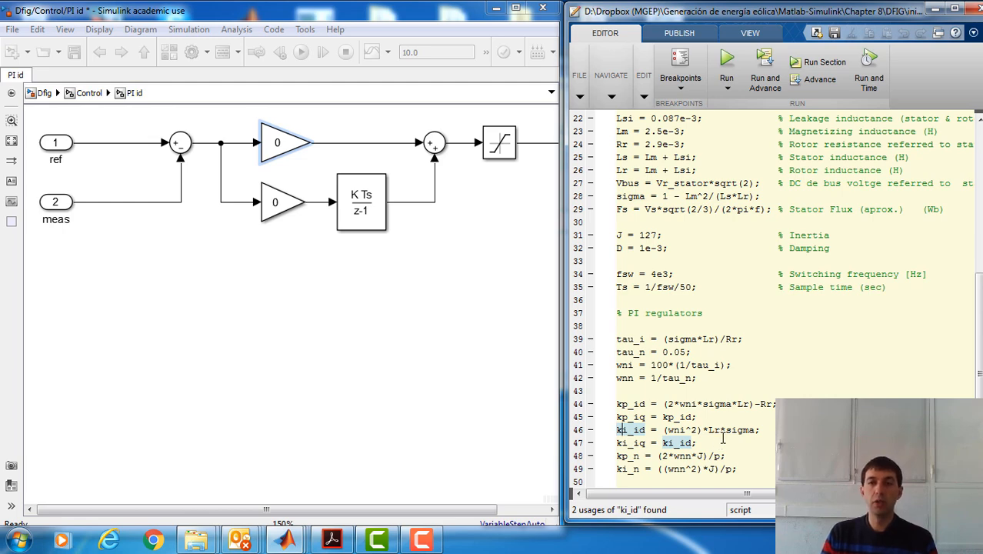
{"action": "left_click_drag", "start_coordinate": [723, 438], "coordinate": [607, 342]}
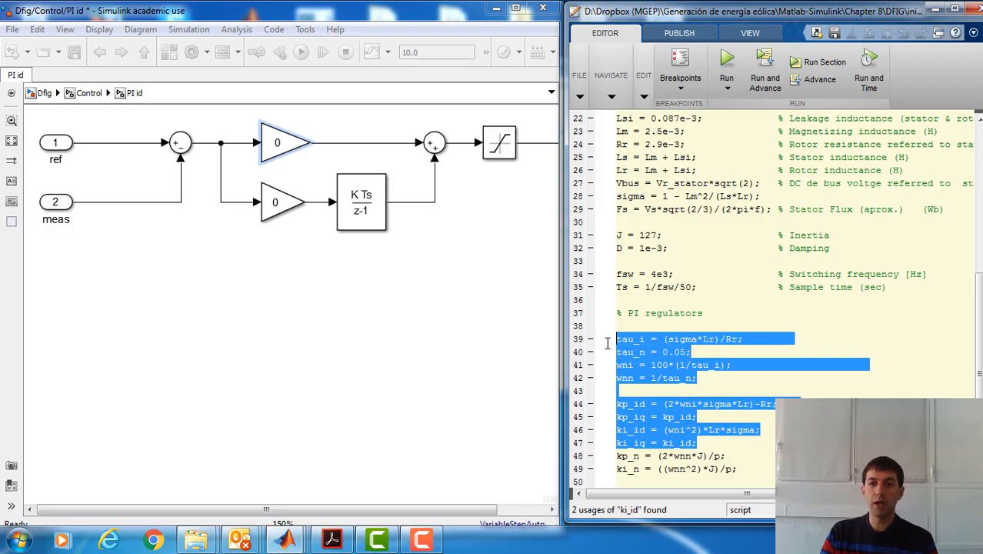
{"action": "left_click", "coordinate": [727, 416]}
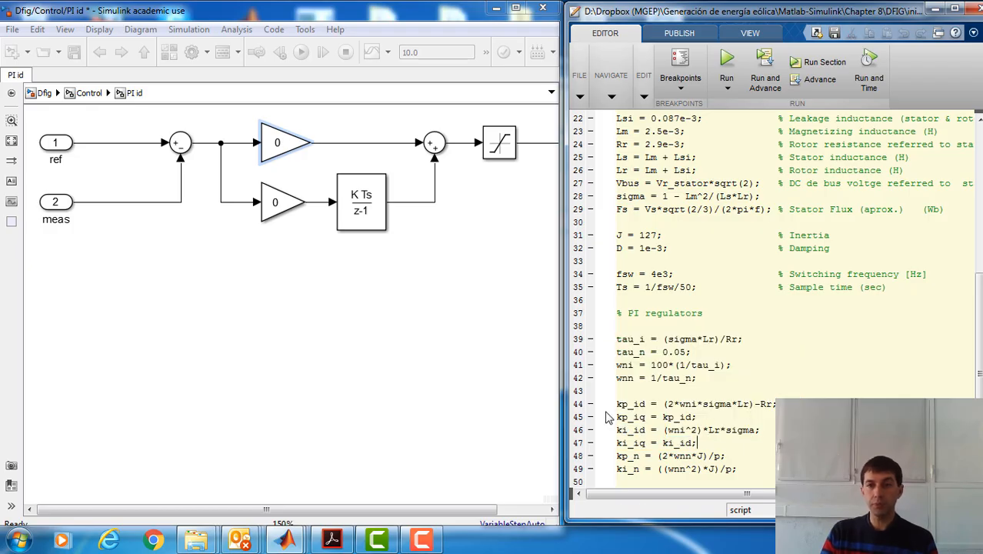
Step: Copy the variable name kp_id from the script and set it as the gain of the proportional branch
{"action": "double_click", "coordinate": [645, 405]}
{"action": "key", "text": "ctrl+c"}
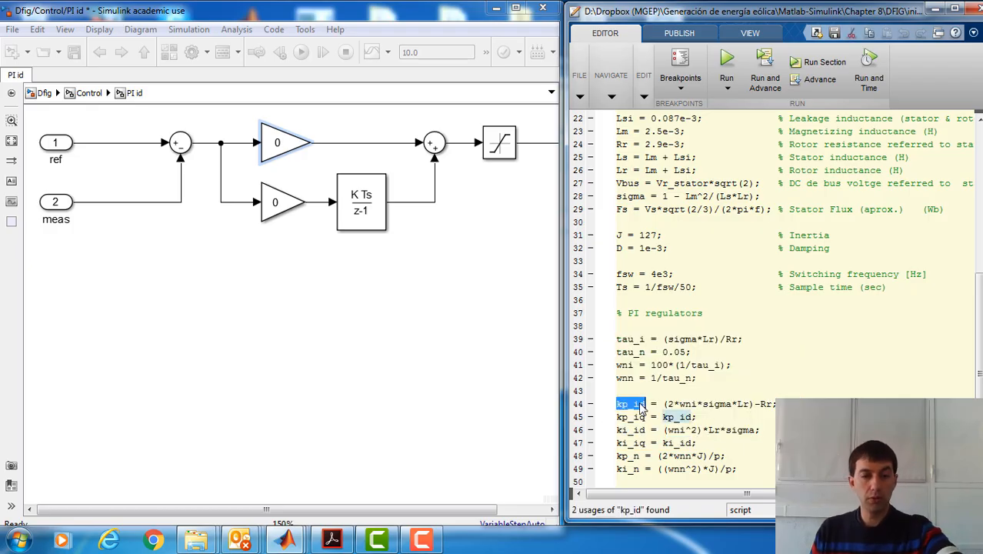
{"action": "double_click", "coordinate": [283, 143]}
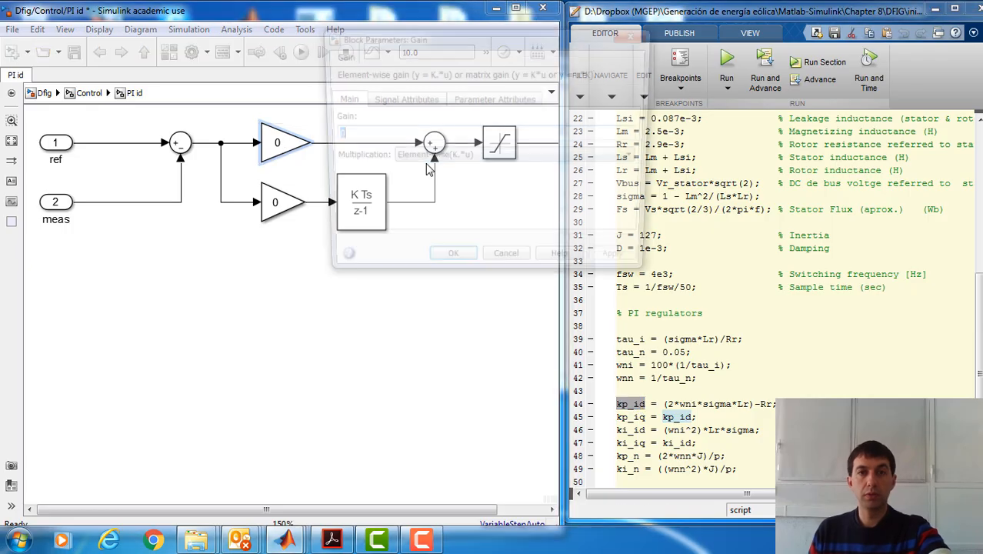
{"action": "key", "text": "ctrl+v"}
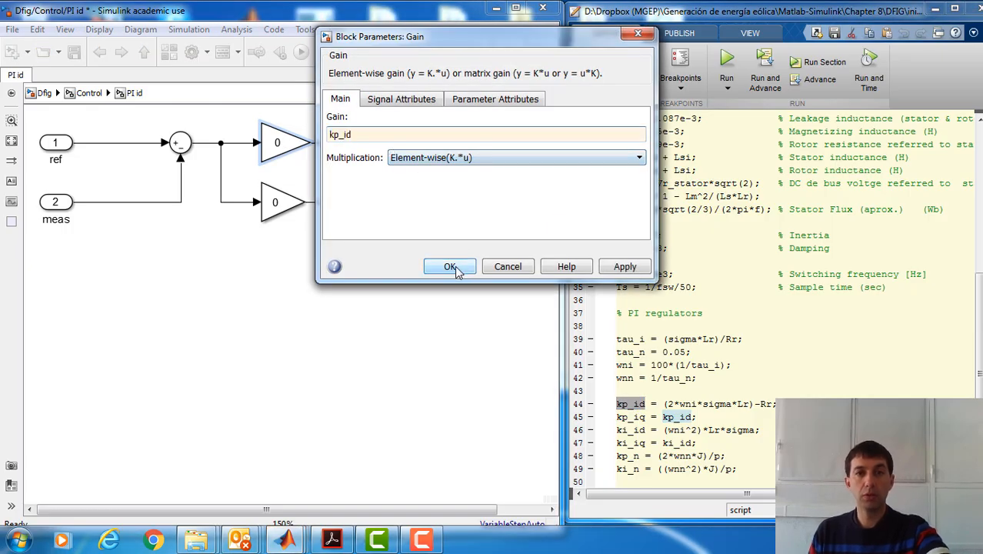
{"action": "left_click", "coordinate": [449, 266]}
Step: Copy the variable name ki_id from the script and set it as the gain feeding the discrete-time integrator
{"action": "double_click", "coordinate": [637, 429]}
{"action": "key", "text": "ctrl+c"}
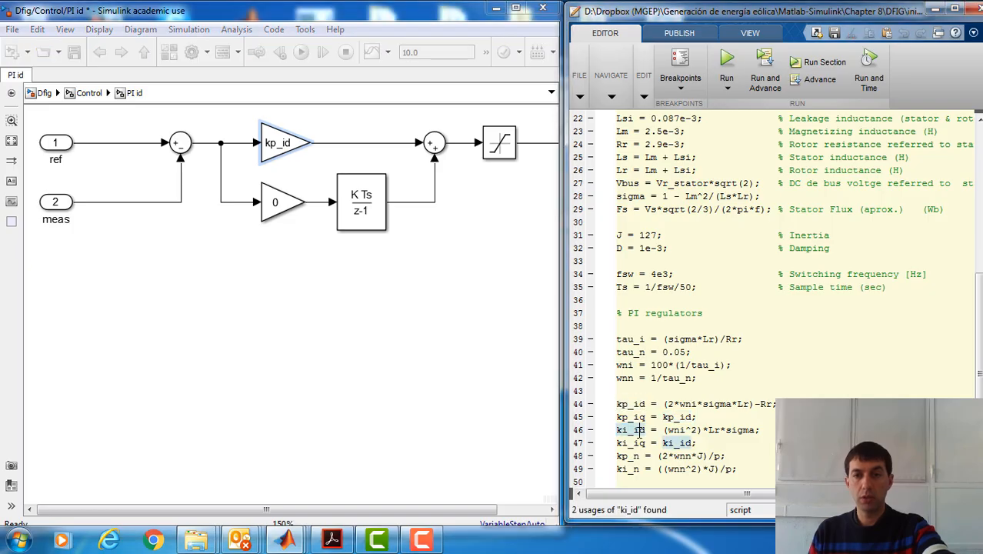
{"action": "double_click", "coordinate": [281, 203]}
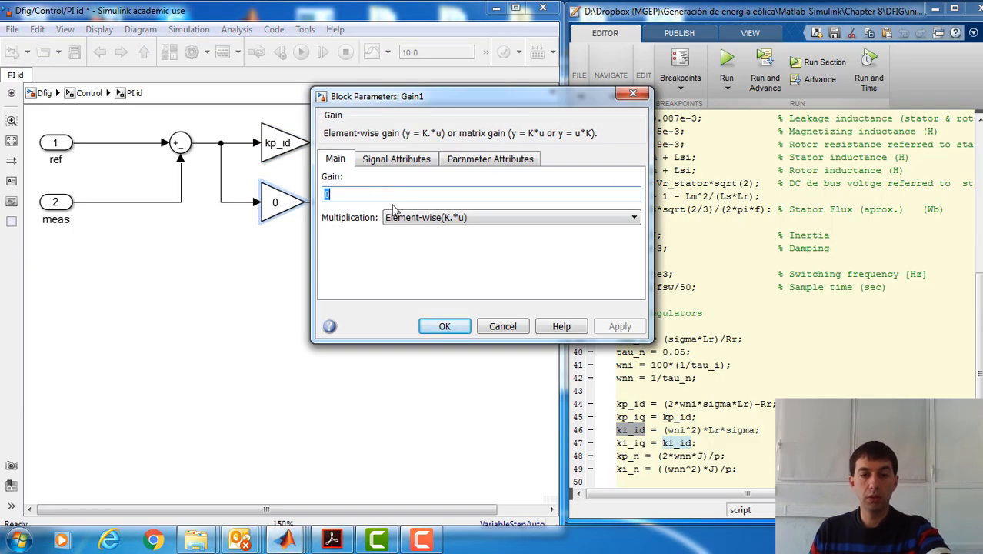
{"action": "key", "text": "ctrl+v"}
{"action": "left_click", "coordinate": [444, 327]}
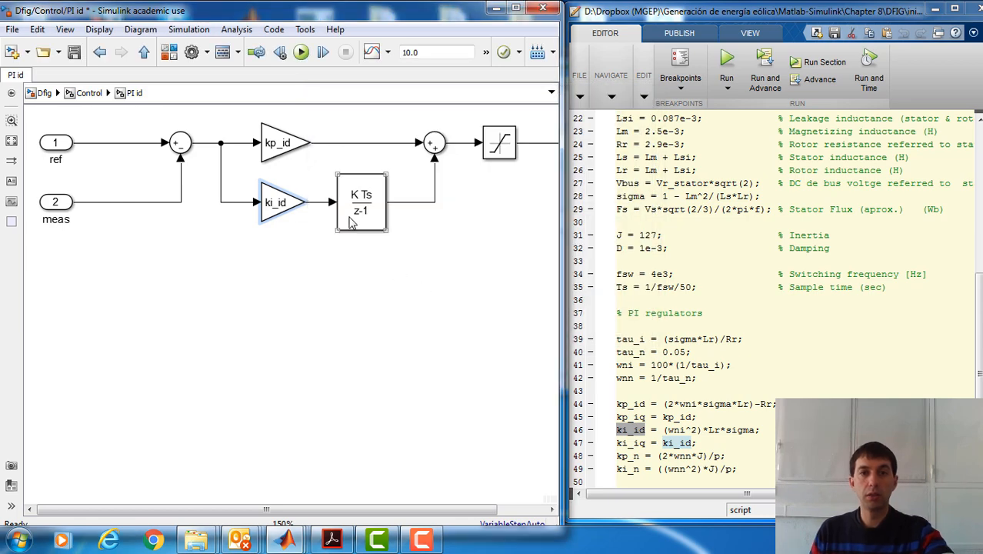
Step: Set the discrete-time integrator's sample time to 1/fsw and enable limiting of its output
{"action": "double_click", "coordinate": [358, 229]}
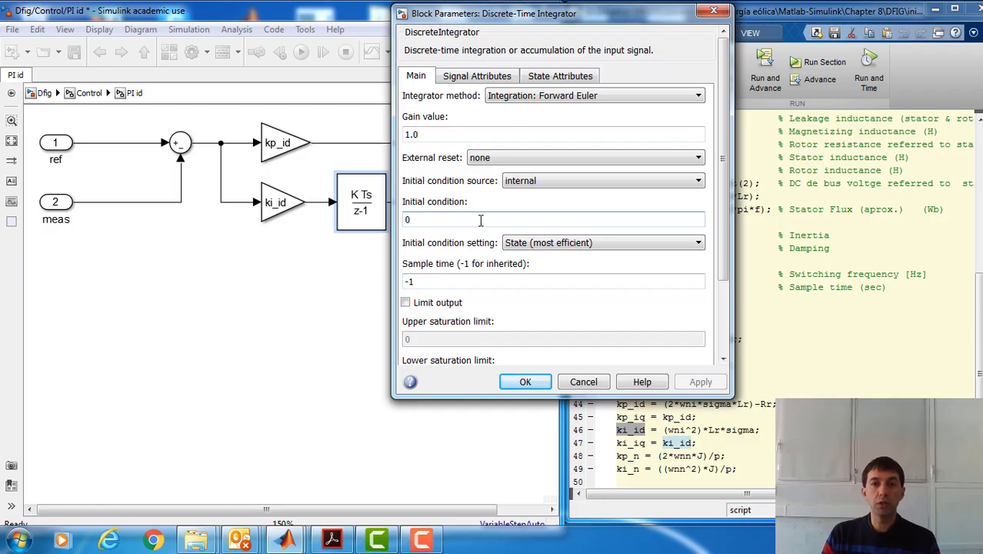
{"action": "key", "text": "Tab"}
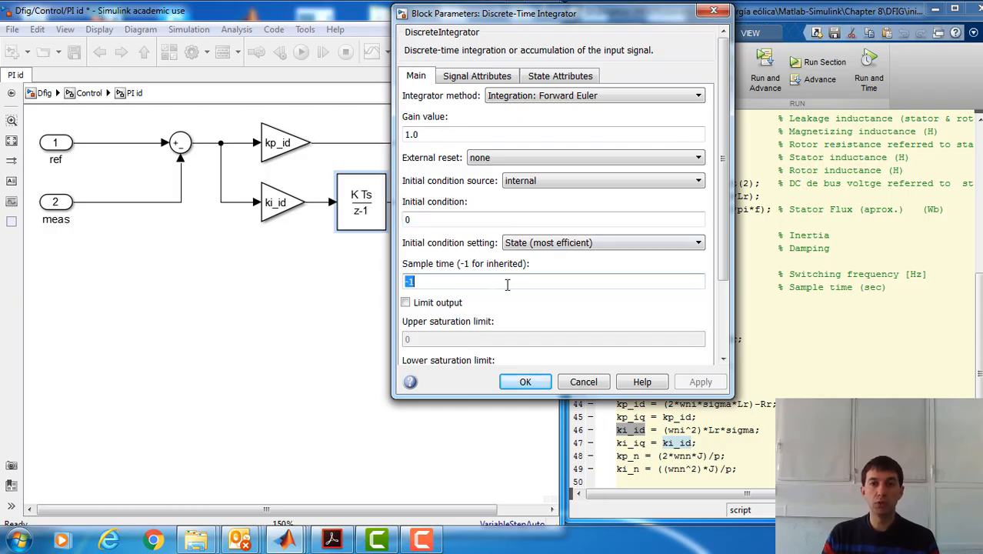
{"action": "type", "text": "1"}
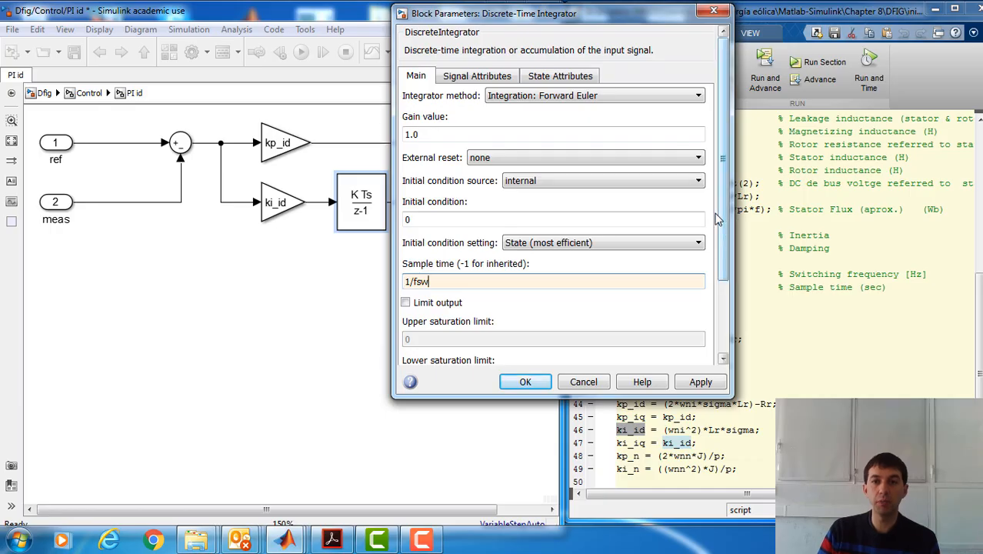
{"action": "left_click_drag", "start_coordinate": [720, 219], "coordinate": [722, 269]}
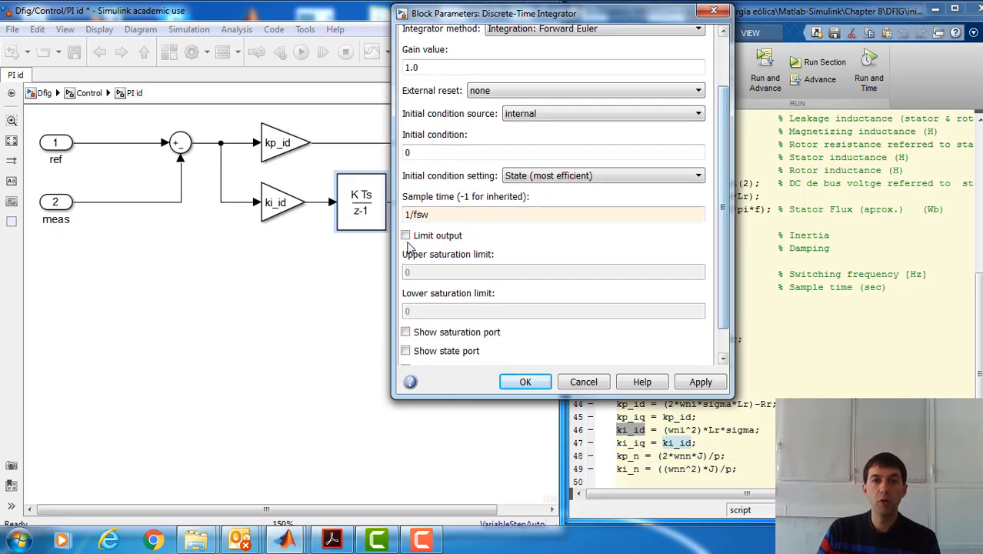
{"action": "left_click", "coordinate": [405, 236]}
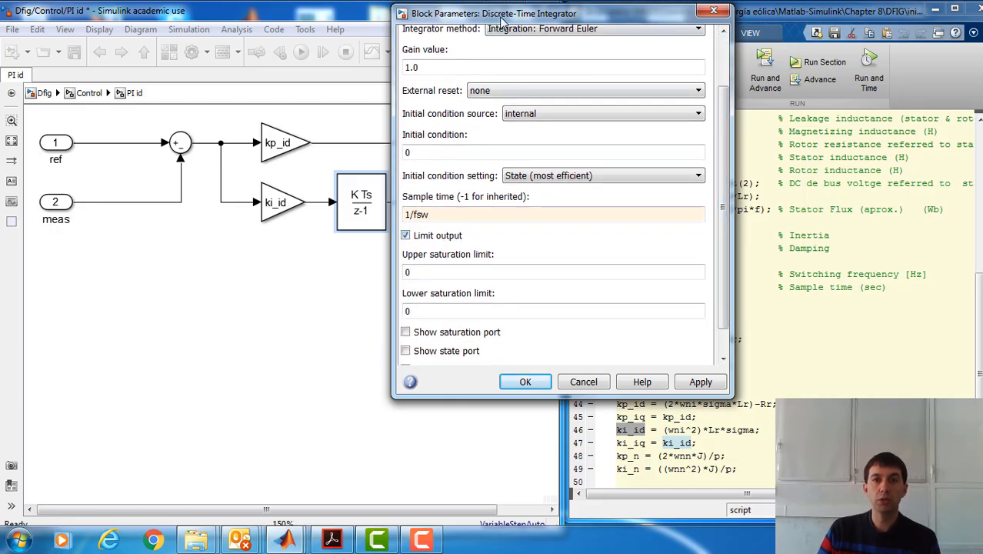
{"action": "left_click_drag", "start_coordinate": [502, 21], "coordinate": [703, 41]}
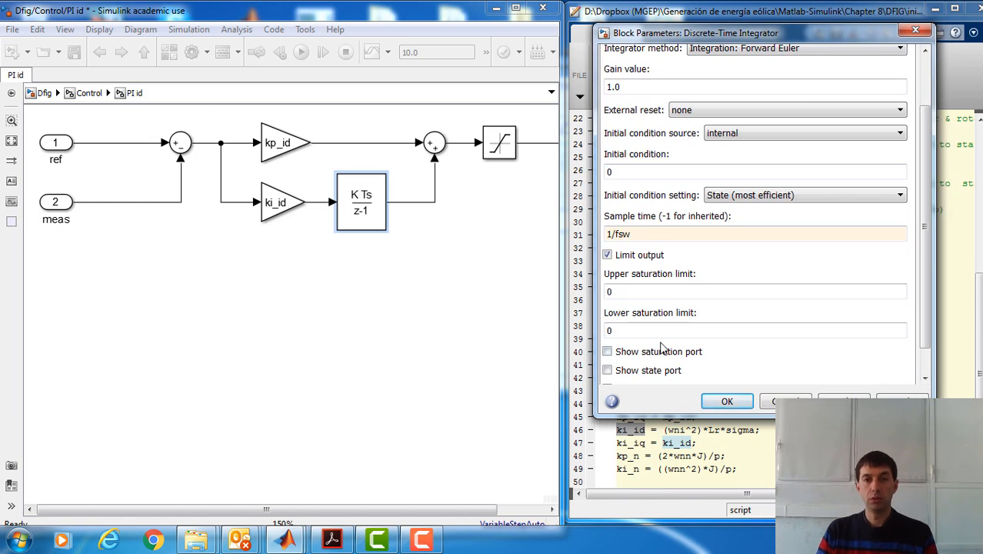
Step: Set the integrator's upper saturation limit to Vbus/sqrt(3) and its lower saturation limit to -Vbus/sqrt(3), and recheck its parameters
{"action": "double_click", "coordinate": [631, 290]}
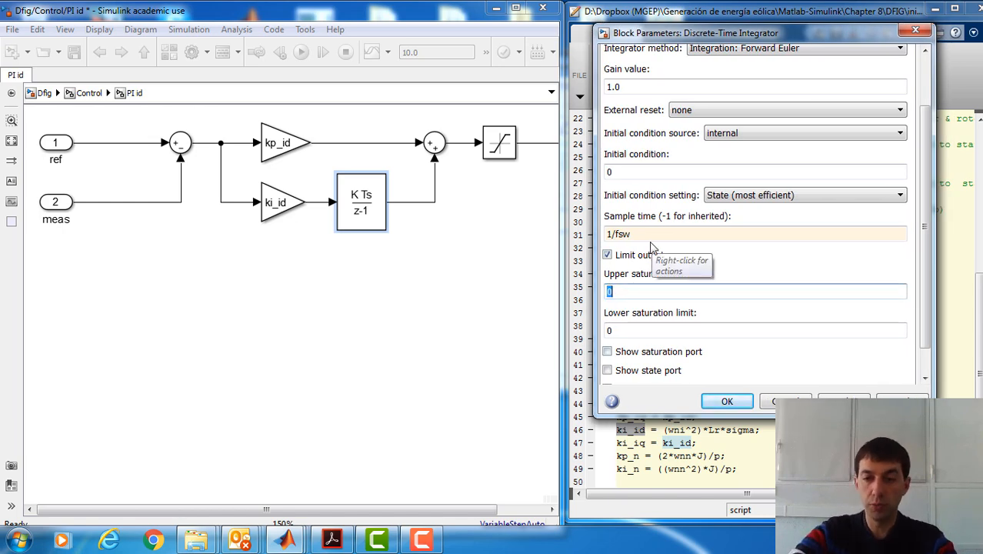
{"action": "type", "text": "-Vbus/sqrt(3"}
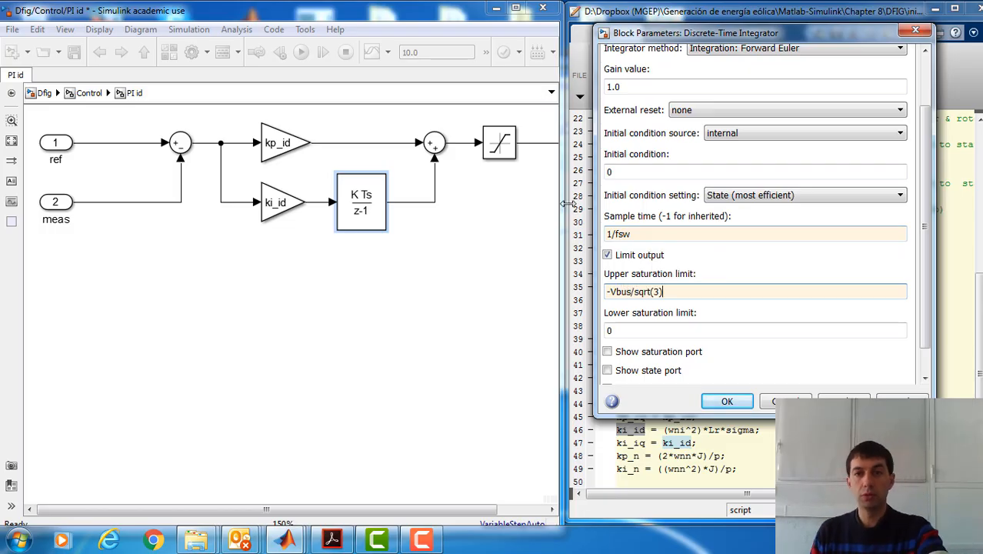
{"action": "left_click_drag", "start_coordinate": [697, 291], "coordinate": [604, 294]}
{"action": "key", "text": "ctrl+c"}
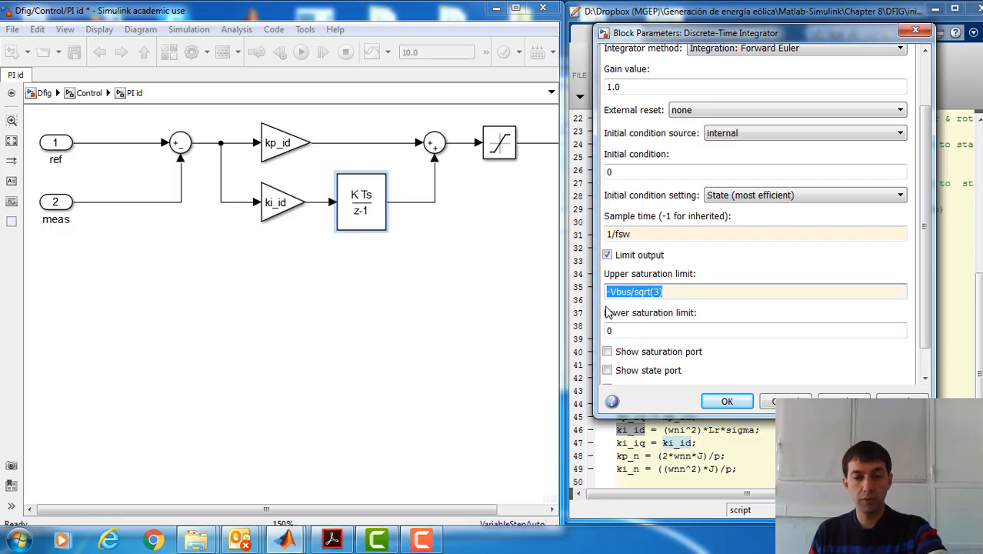
{"action": "double_click", "coordinate": [667, 328]}
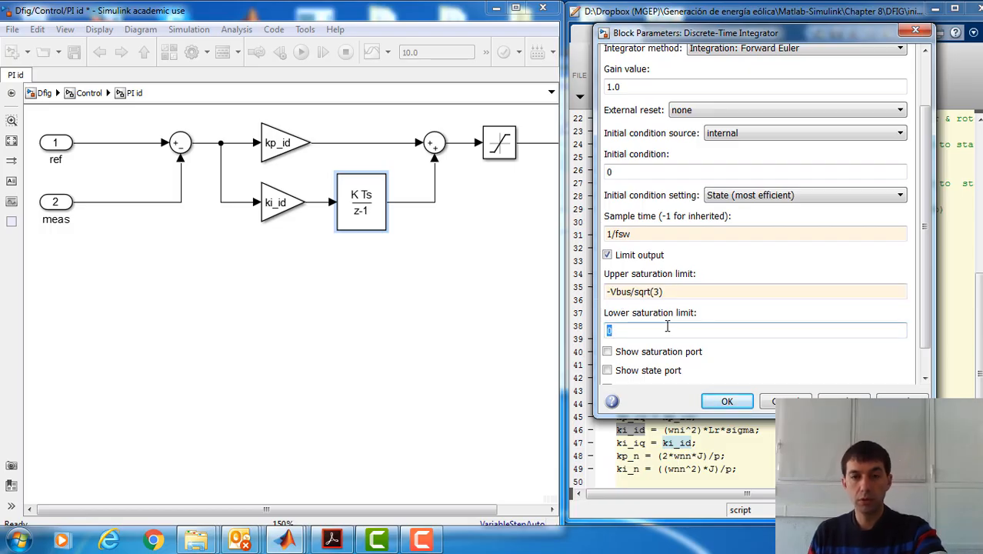
{"action": "key", "text": "ctrl+v"}
{"action": "left_click_drag", "start_coordinate": [666, 292], "coordinate": [611, 293]}
{"action": "left_click", "coordinate": [669, 292]}
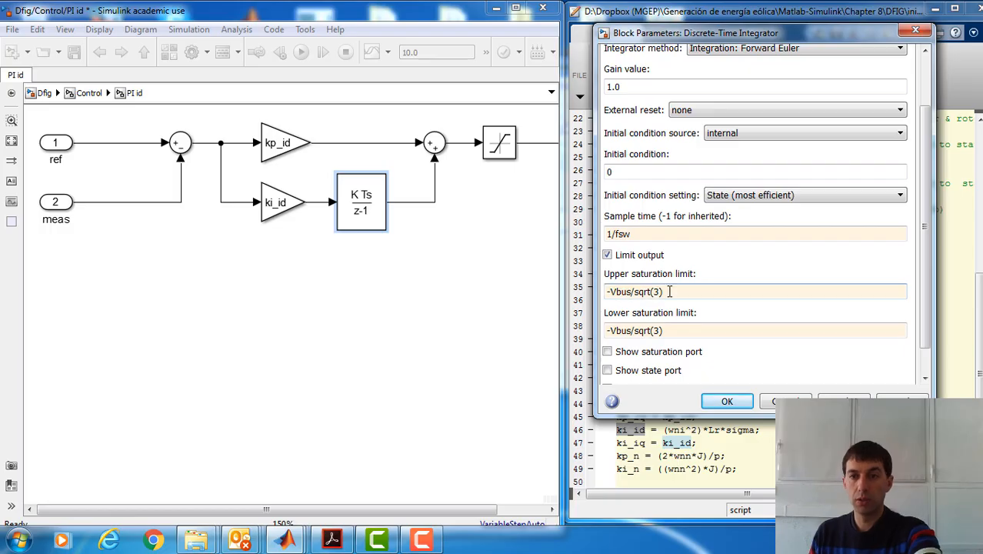
{"action": "key", "text": "BackSpace"}
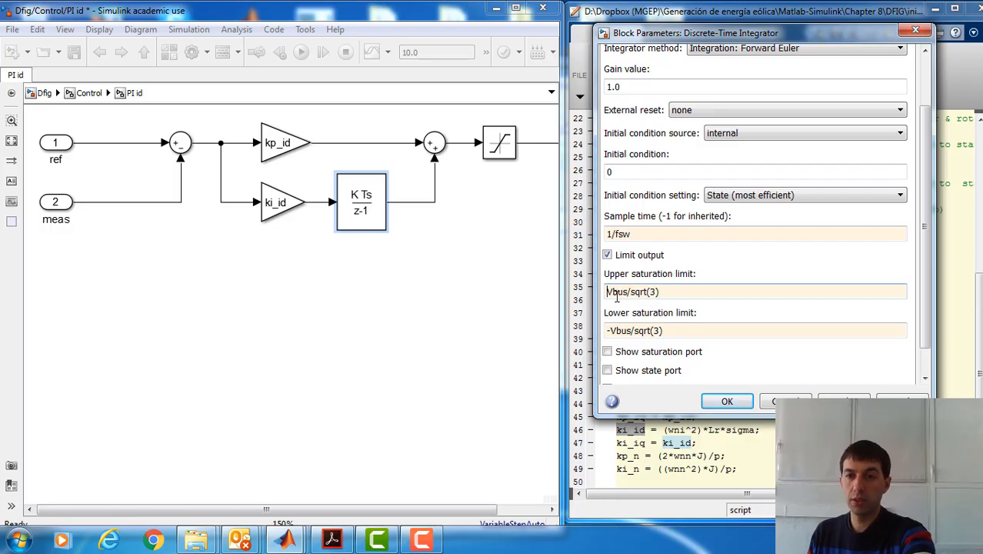
{"action": "left_click", "coordinate": [727, 402]}
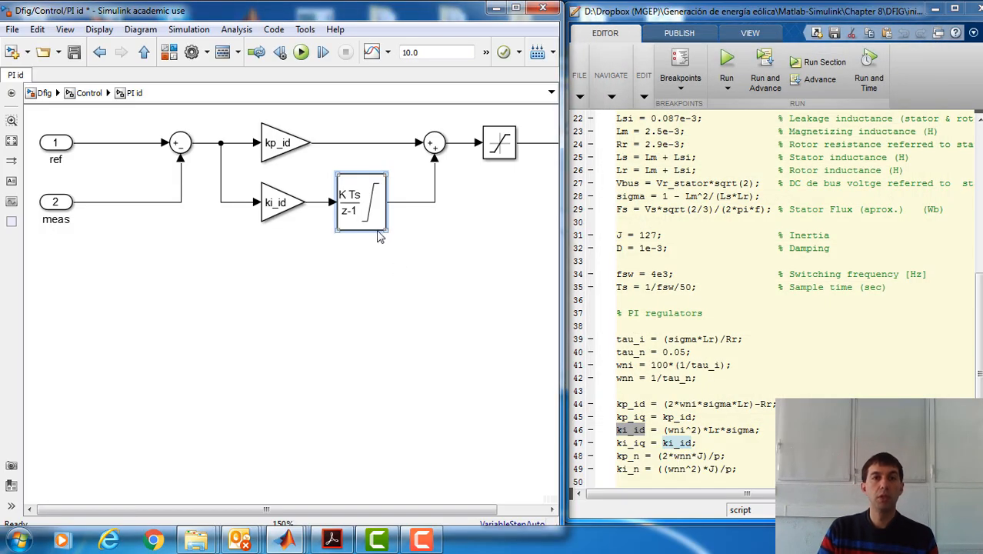
{"action": "double_click", "coordinate": [365, 223]}
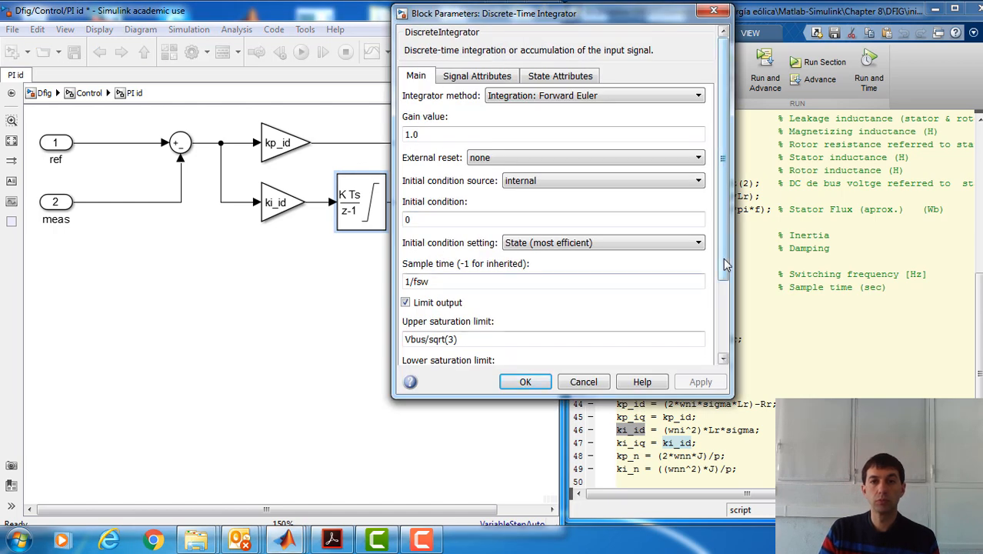
{"action": "left_click_drag", "start_coordinate": [727, 262], "coordinate": [727, 193]}
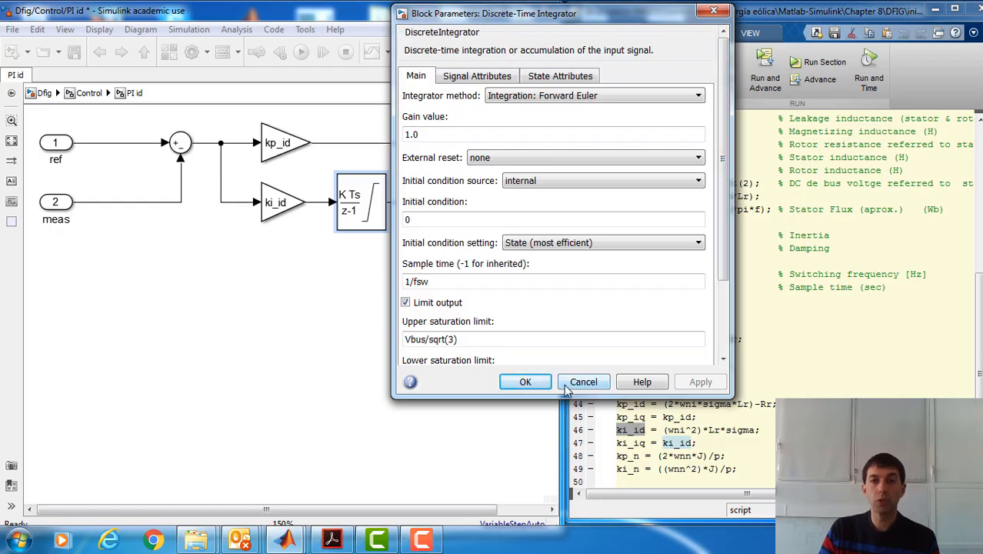
{"action": "left_click", "coordinate": [529, 381]}
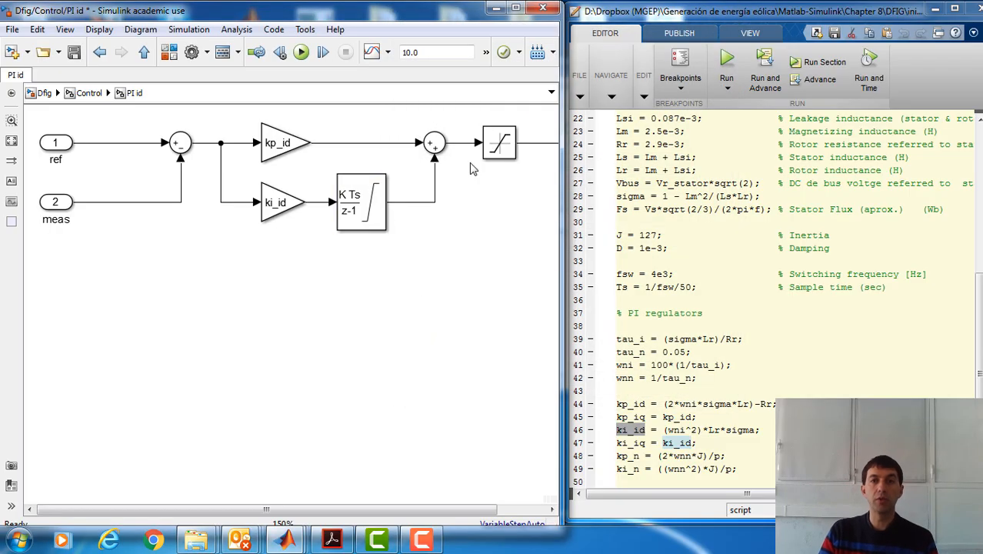
Step: Set the Saturation block's upper limit to Vbus/sqrt(3) and its lower limit to -Vbus/sqrt(3)
{"action": "left_click", "coordinate": [502, 144]}
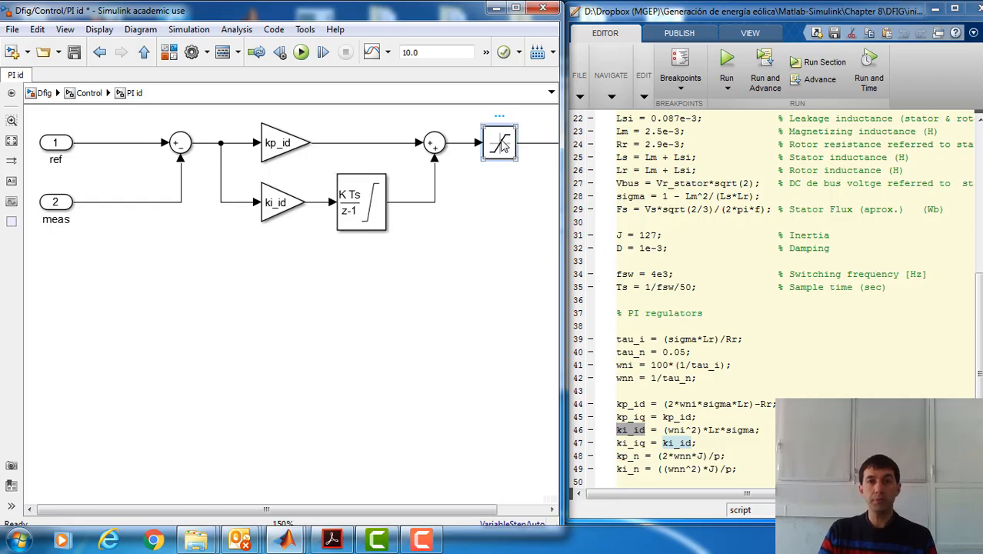
{"action": "double_click", "coordinate": [501, 144]}
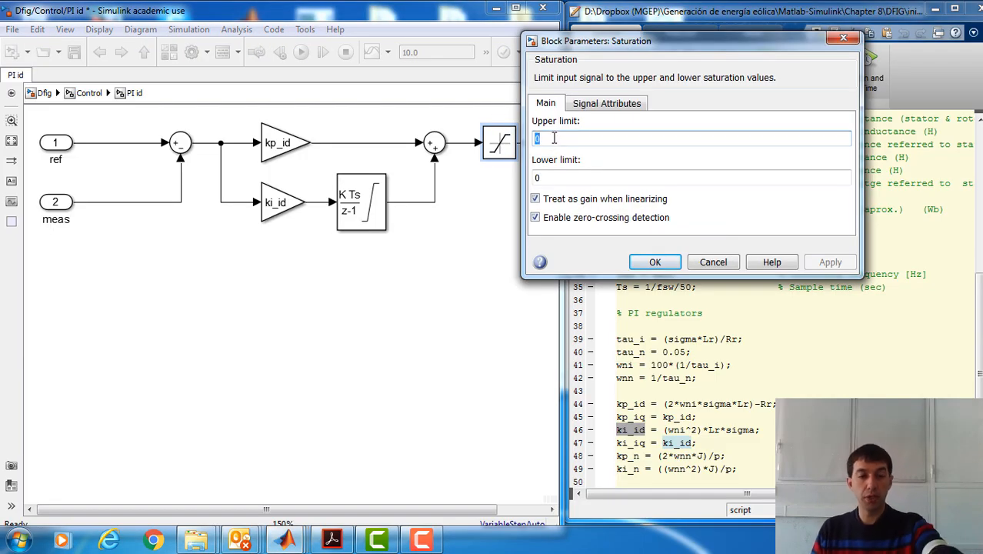
{"action": "key", "text": "ctrl+v"}
{"action": "triple_click", "coordinate": [550, 145]}
{"action": "key", "text": "ctrl+c"}
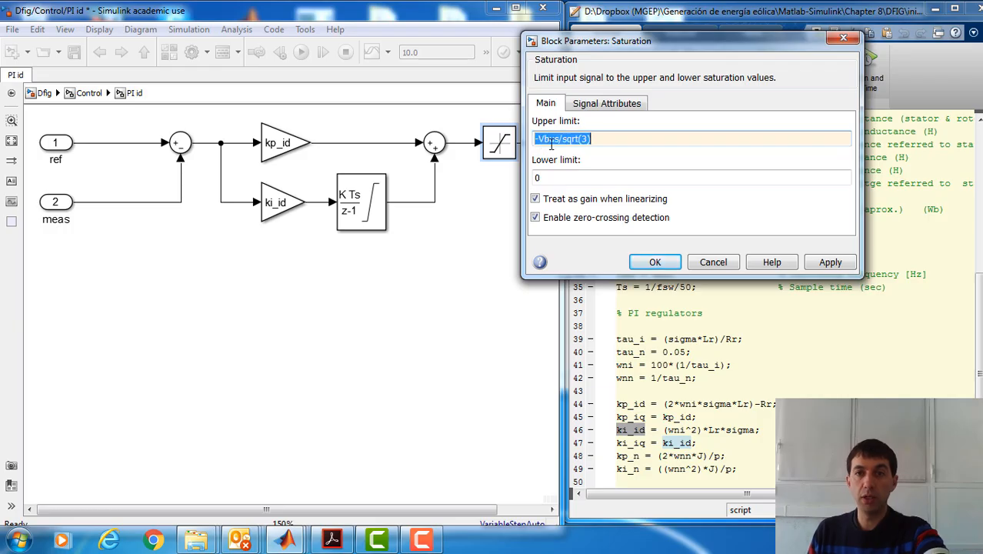
{"action": "left_click", "coordinate": [544, 144]}
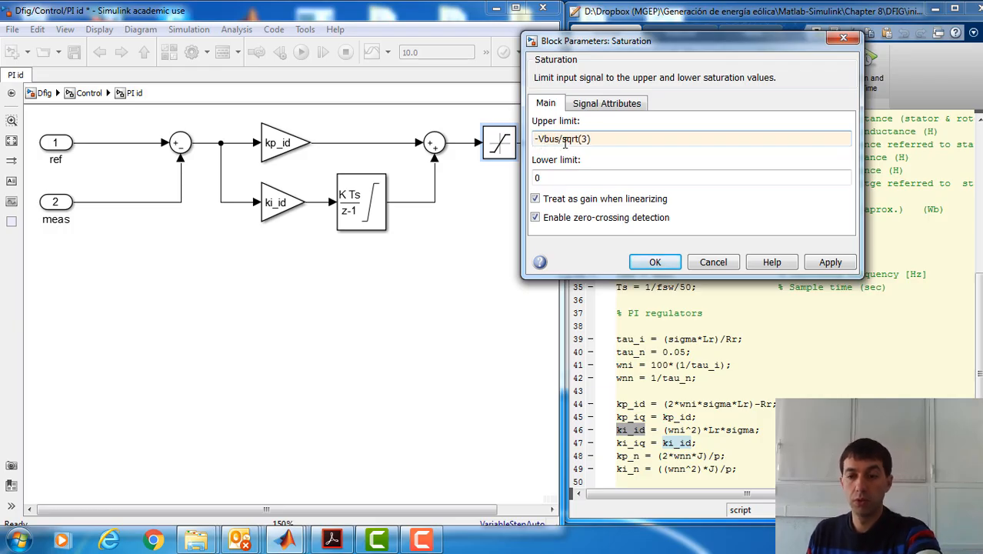
{"action": "key", "text": "BackSpace"}
{"action": "double_click", "coordinate": [543, 178]}
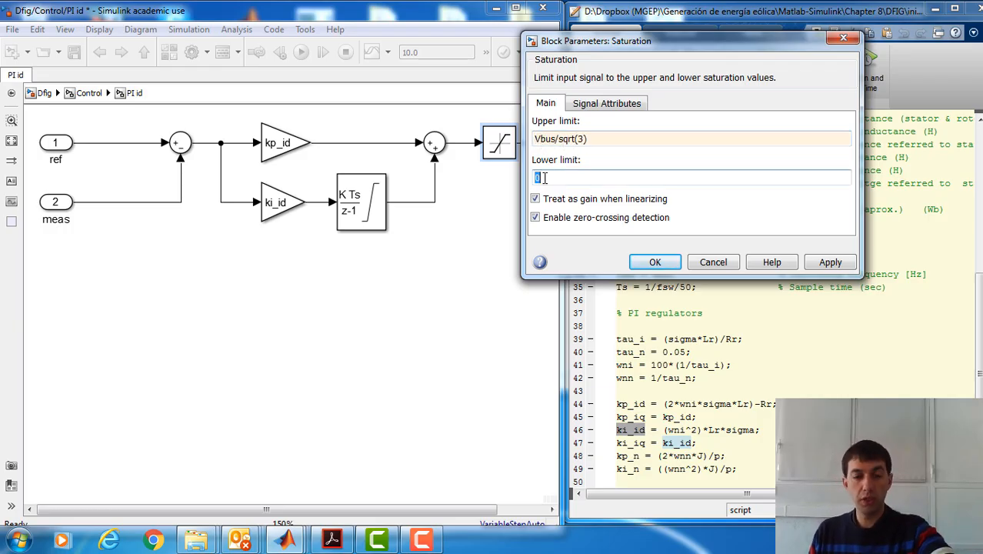
{"action": "key", "text": "ctrl+v"}
{"action": "left_click", "coordinate": [655, 262]}
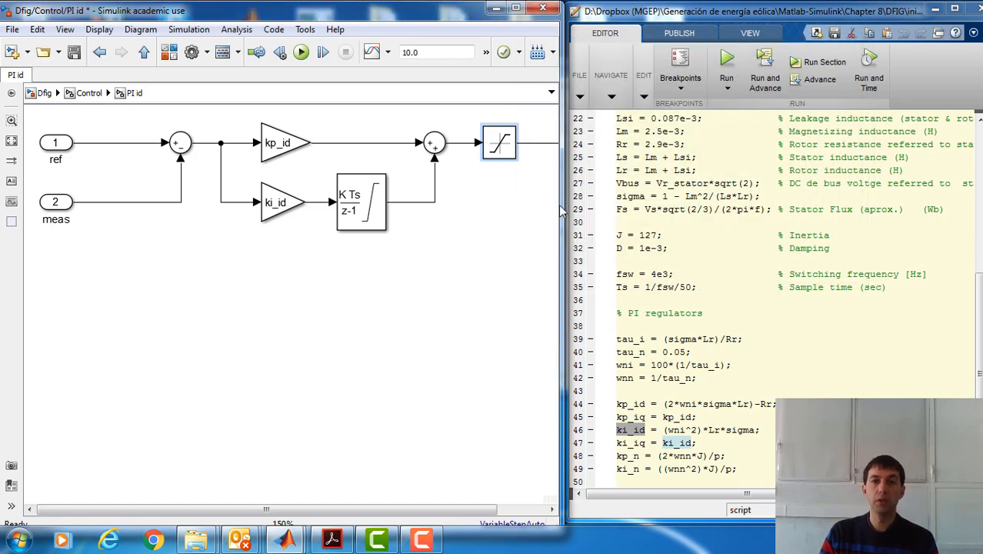
Step: Widen the model window to show the Out port and shift the entire PI id diagram up toward the canvas corner
{"action": "left_click_drag", "start_coordinate": [561, 204], "coordinate": [658, 204]}
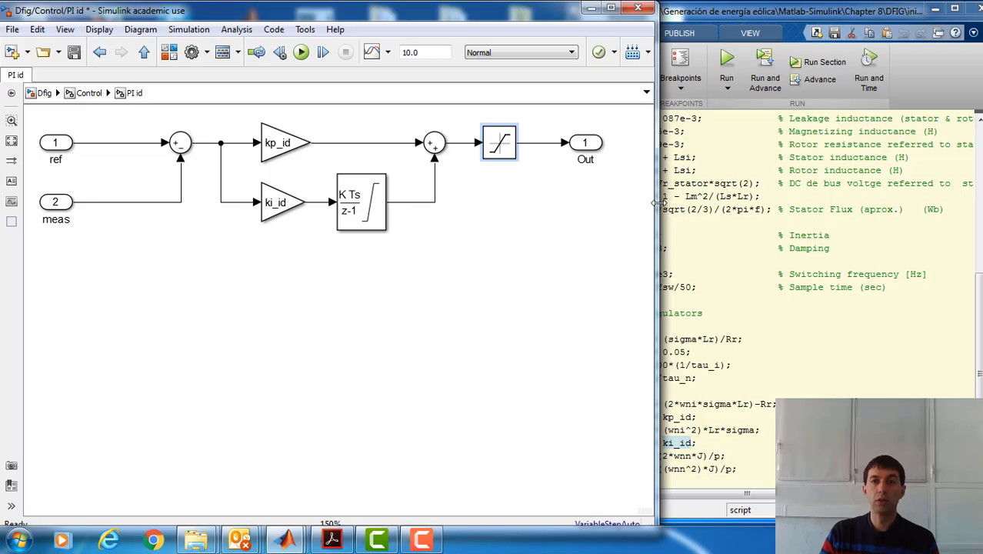
{"action": "left_click", "coordinate": [569, 143]}
{"action": "scroll", "coordinate": [413, 154], "scroll_direction": "down", "scroll_amount": 1}
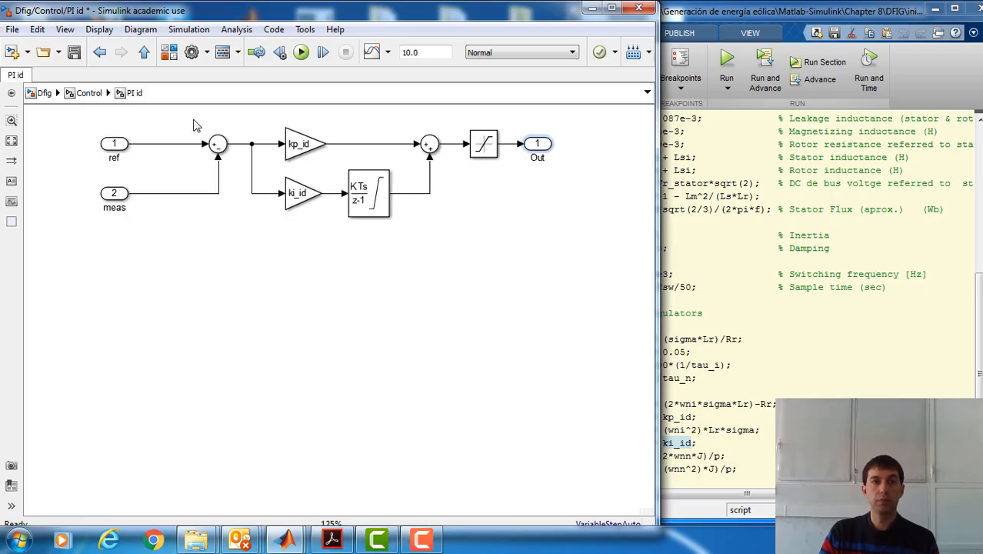
{"action": "left_click_drag", "start_coordinate": [78, 123], "coordinate": [608, 274]}
{"action": "left_click_drag", "start_coordinate": [383, 216], "coordinate": [332, 208]}
{"action": "left_click", "coordinate": [455, 222]}
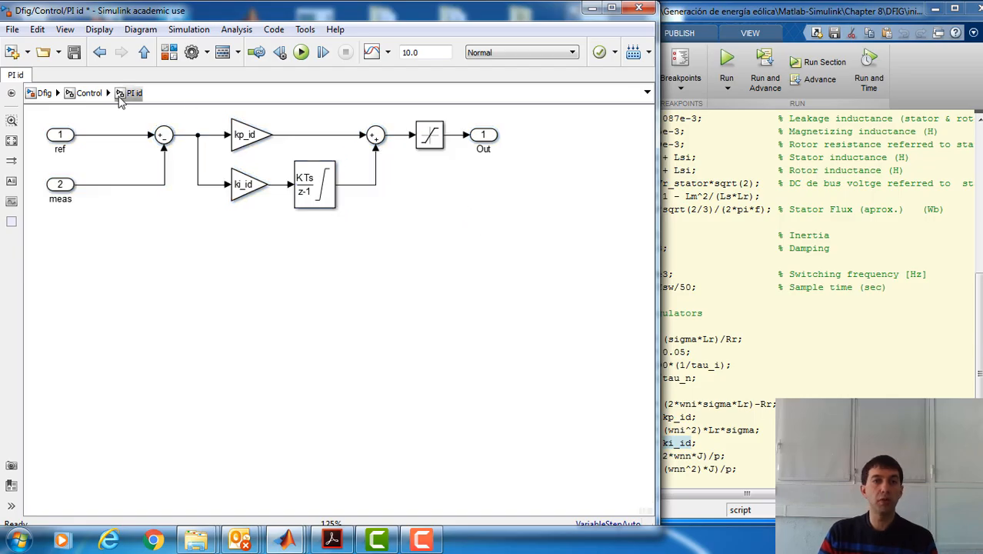
Step: Return to the Control subsystem and maximize the model window
{"action": "left_click", "coordinate": [91, 93]}
{"action": "left_click_drag", "start_coordinate": [329, 183], "coordinate": [346, 183]}
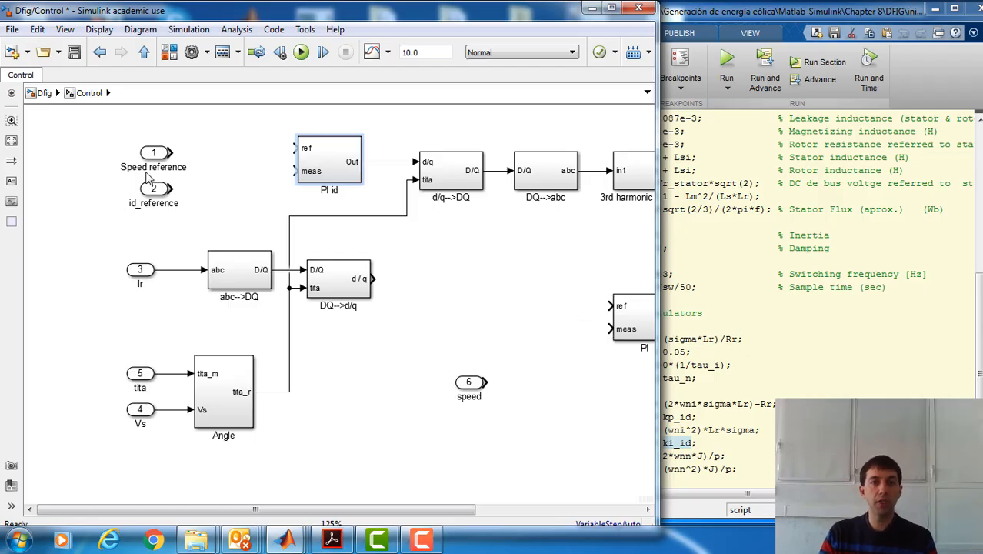
{"action": "left_click_drag", "start_coordinate": [127, 129], "coordinate": [169, 188]}
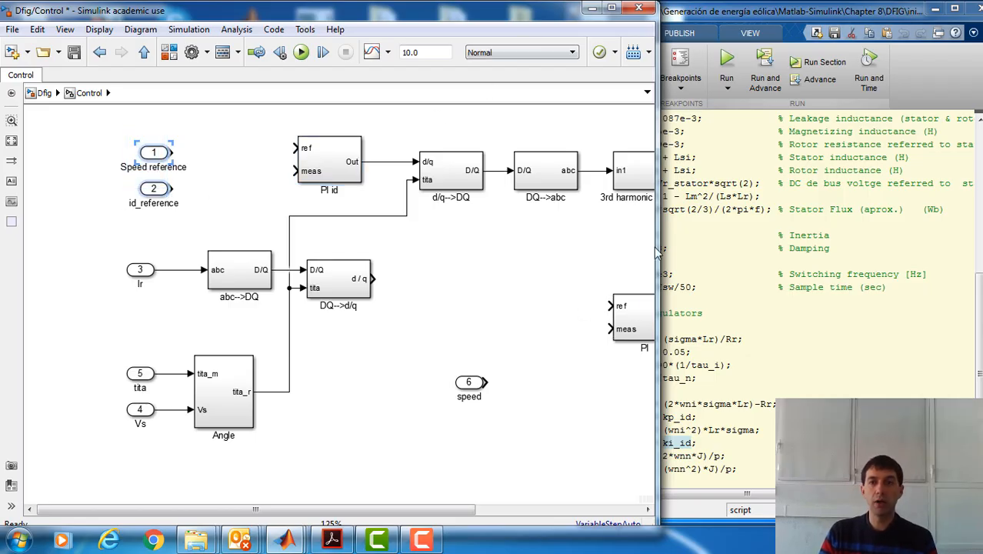
{"action": "left_click_drag", "start_coordinate": [653, 244], "coordinate": [552, 234]}
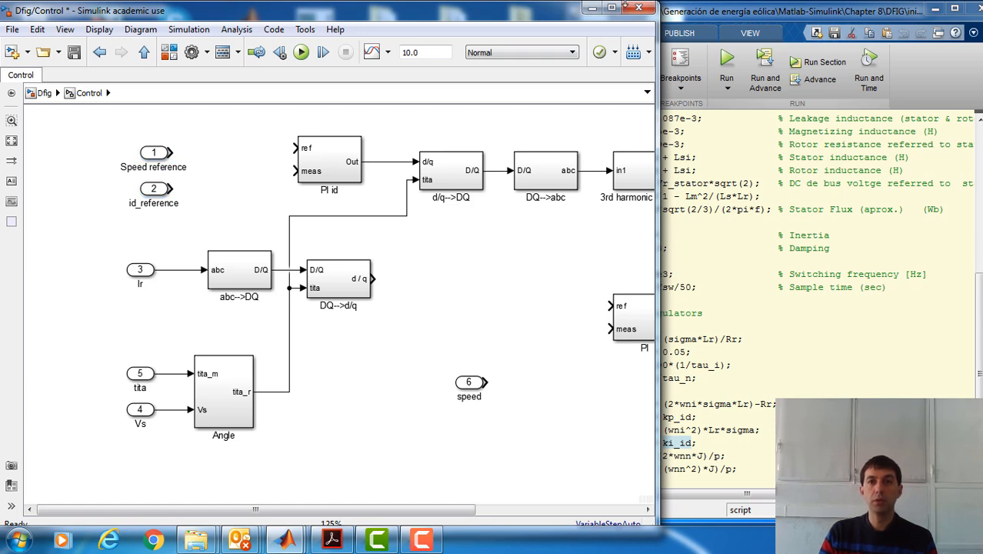
{"action": "left_click", "coordinate": [611, 7]}
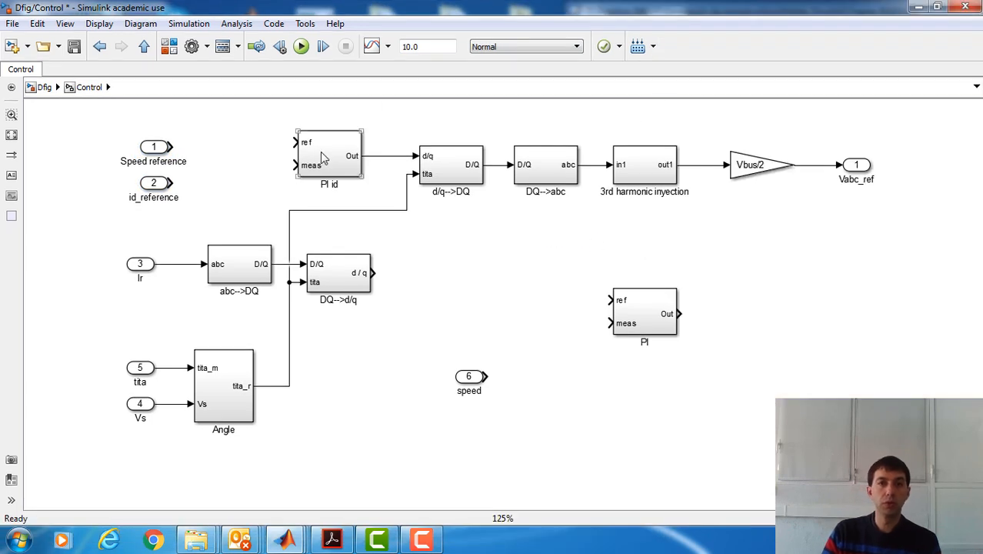
Step: Duplicate the PI id regulator block and delete the signal line between the original and the d/q-->DQ block
{"action": "left_click_drag", "start_coordinate": [321, 154], "coordinate": [499, 295]}
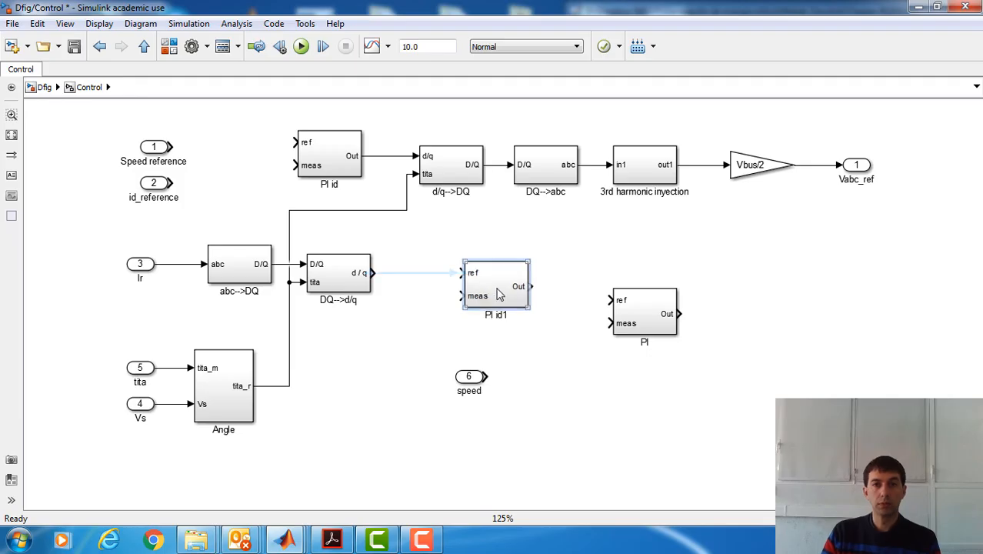
{"action": "left_click", "coordinate": [389, 158]}
{"action": "key", "text": "Delete"}
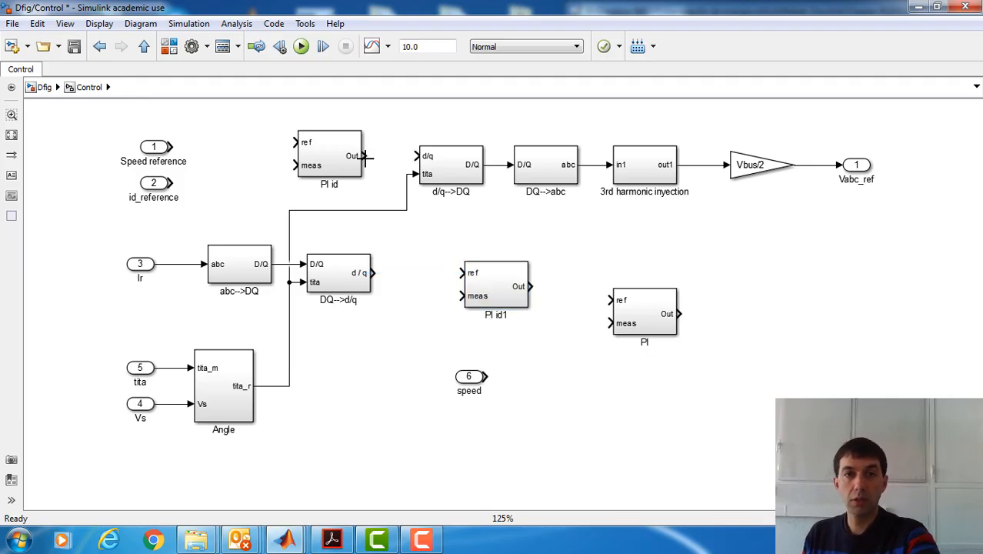
Step: Stack both PI regulators above the abc-->DQ block and shift the Speed reference, id_reference, Ir, tita and Vs inports away to make room
{"action": "left_click_drag", "start_coordinate": [342, 162], "coordinate": [301, 144]}
{"action": "left_click_drag", "start_coordinate": [477, 274], "coordinate": [221, 193]}
{"action": "left_click_drag", "start_coordinate": [98, 111], "coordinate": [180, 409]}
{"action": "key", "text": "Left"}
{"action": "key", "text": "Left"}
{"action": "key", "text": "Left"}
{"action": "key", "text": "Left"}
{"action": "key", "text": "Left"}
{"action": "key", "text": "Left"}
{"action": "key", "text": "Left"}
{"action": "key", "text": "Left"}
{"action": "key", "text": "Left"}
{"action": "key", "text": "Left"}
{"action": "key", "text": "Left"}
{"action": "key", "text": "Left"}
{"action": "key", "text": "Left"}
{"action": "key", "text": "Left"}
{"action": "key", "text": "Left"}
{"action": "key", "text": "Left"}
{"action": "key", "text": "Left"}
{"action": "key", "text": "Left"}
{"action": "key", "text": "Left"}
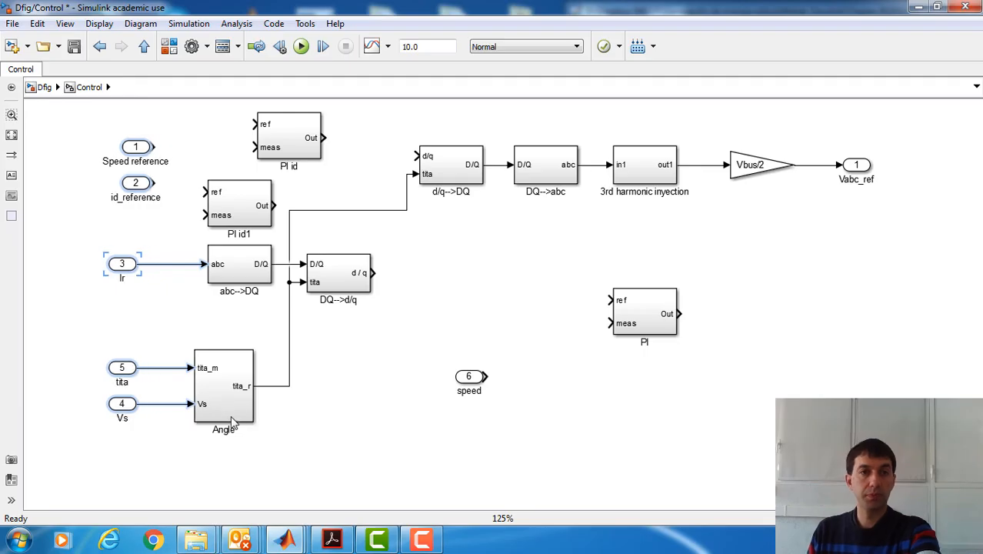
{"action": "left_click_drag", "start_coordinate": [294, 144], "coordinate": [247, 143]}
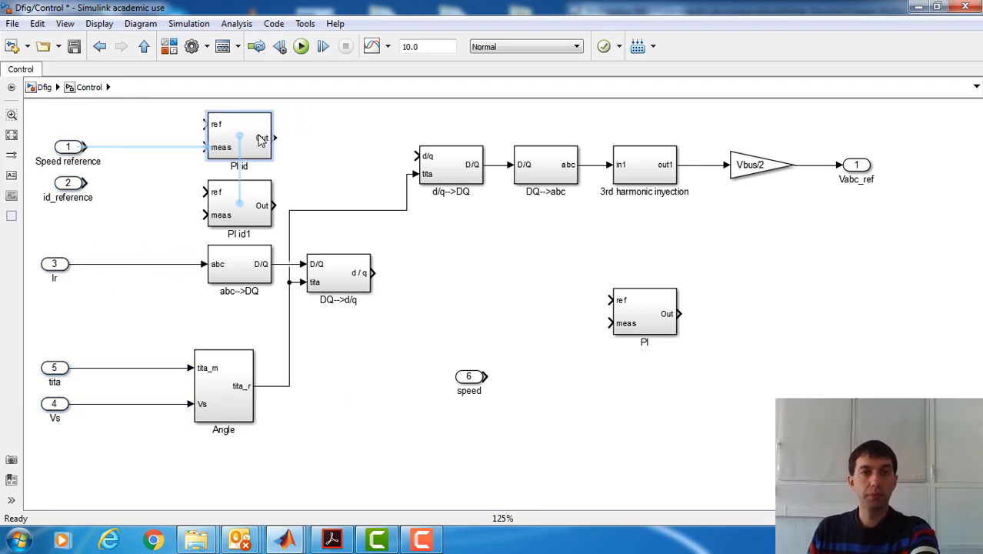
Step: Rename the copied regulator block to PI iq
{"action": "left_click", "coordinate": [244, 228]}
{"action": "left_click", "coordinate": [247, 234]}
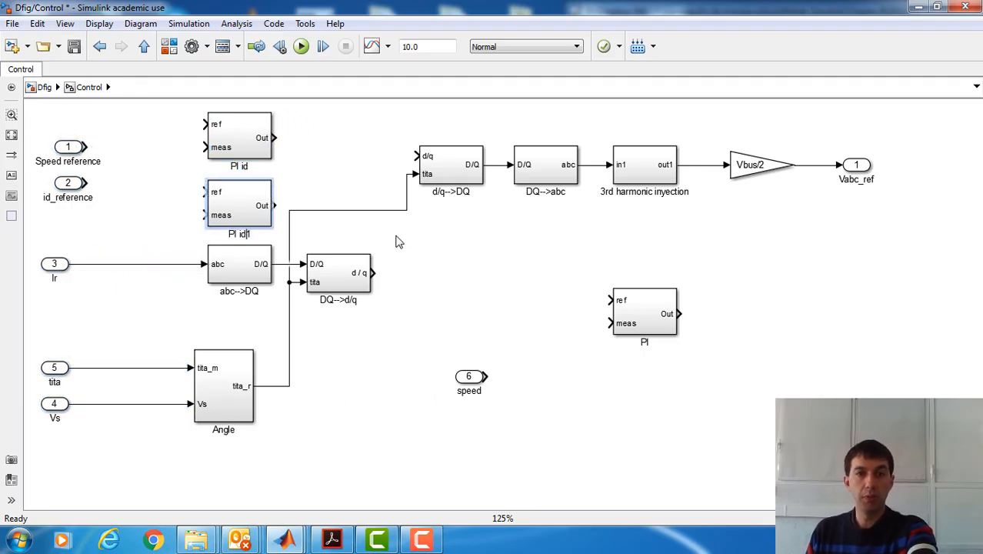
{"action": "key", "text": "BackSpace"}
{"action": "type", "text": "q"}
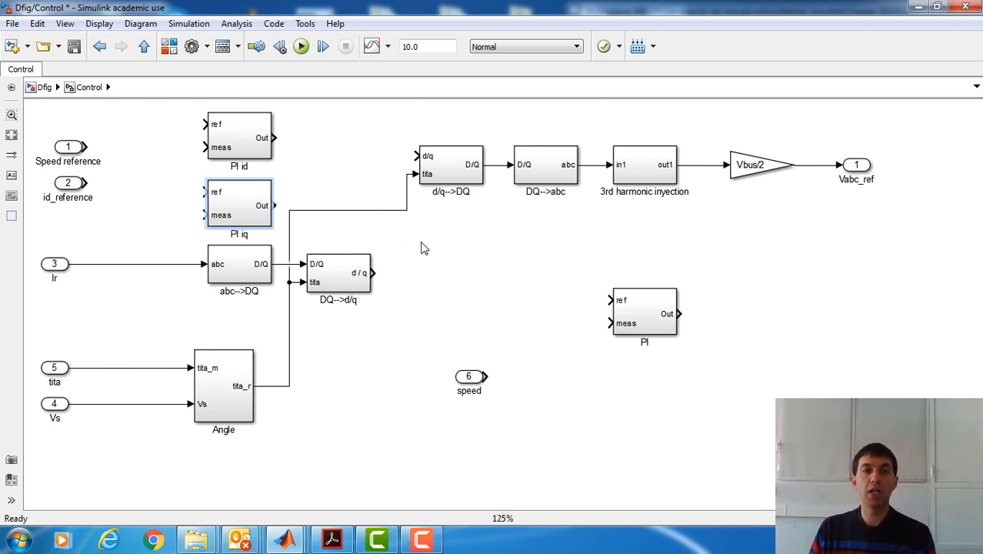
Step: Reroute the tita_r signal line feeding the d/q-->DQ block so it runs below the DQ-->d/q block
{"action": "left_click", "coordinate": [302, 235]}
{"action": "left_click", "coordinate": [323, 279]}
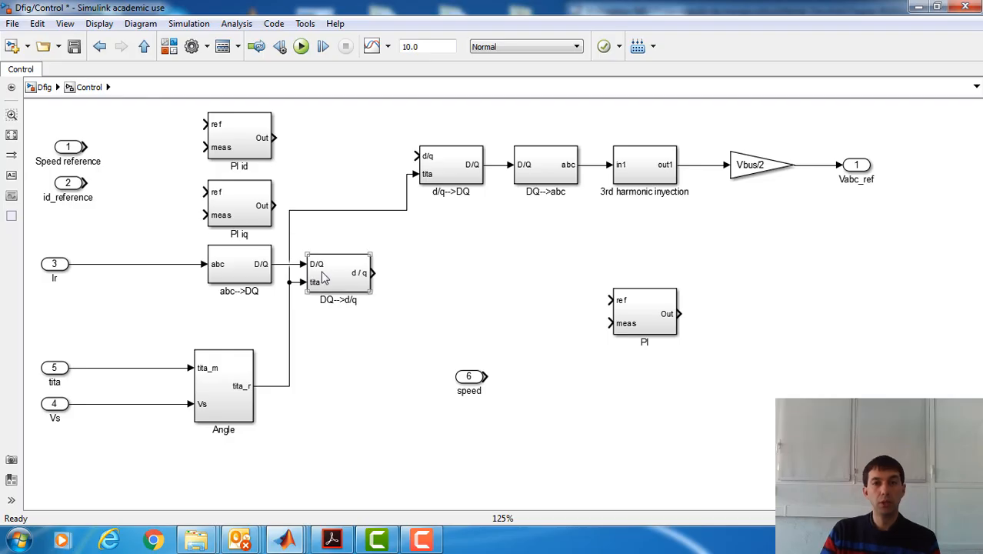
{"action": "left_click", "coordinate": [344, 223]}
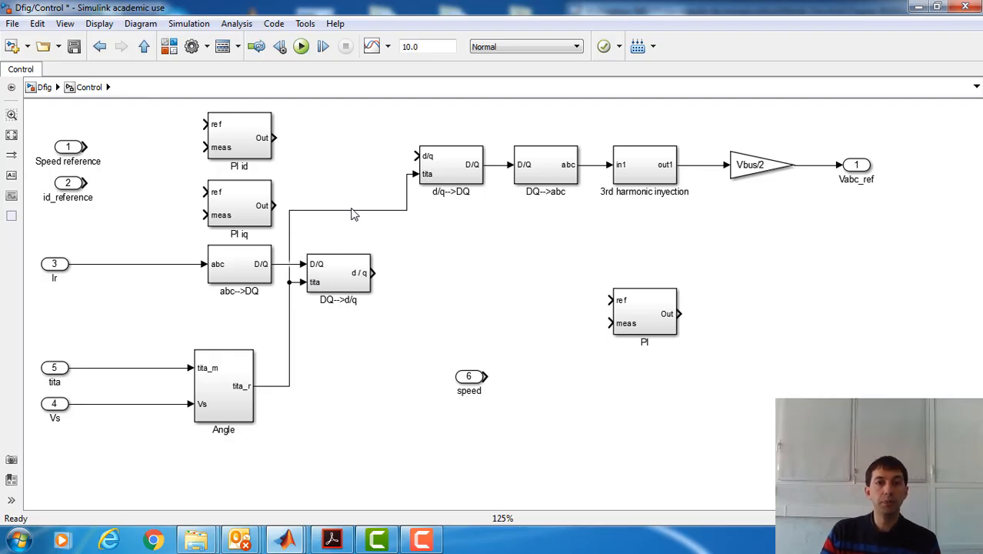
{"action": "left_click", "coordinate": [352, 214]}
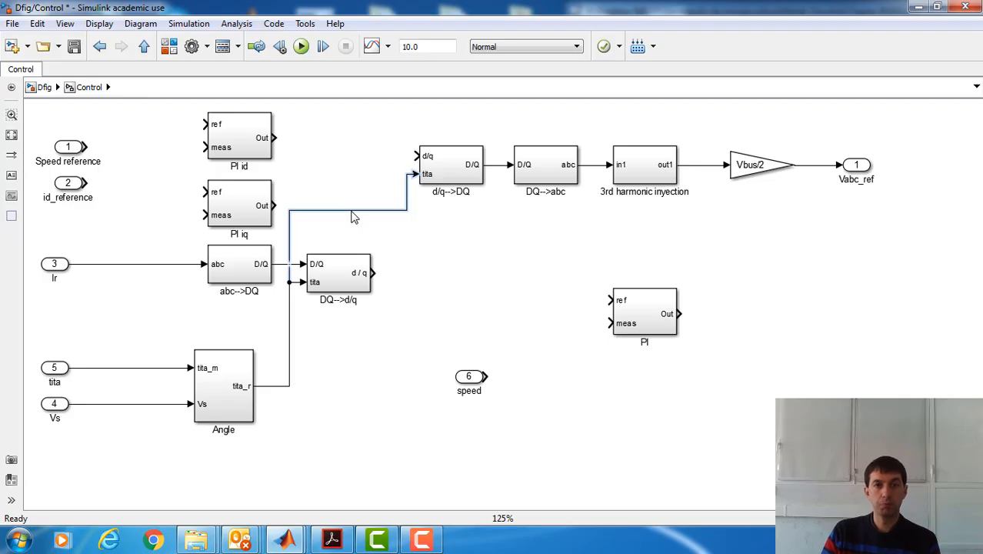
{"action": "left_click_drag", "start_coordinate": [352, 214], "coordinate": [360, 386]}
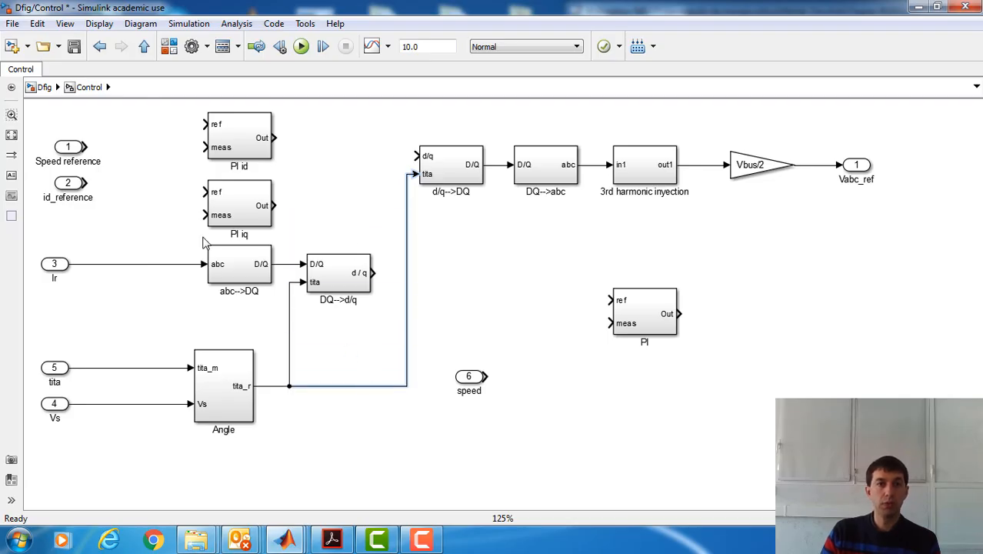
Step: Move Ir, abc-->DQ and DQ-->d/q down just above the Angle block, adjust the tita branch, and put PI iq back beneath PI id
{"action": "left_click_drag", "start_coordinate": [49, 240], "coordinate": [358, 311]}
{"action": "left_click_drag", "start_coordinate": [342, 274], "coordinate": [328, 323]}
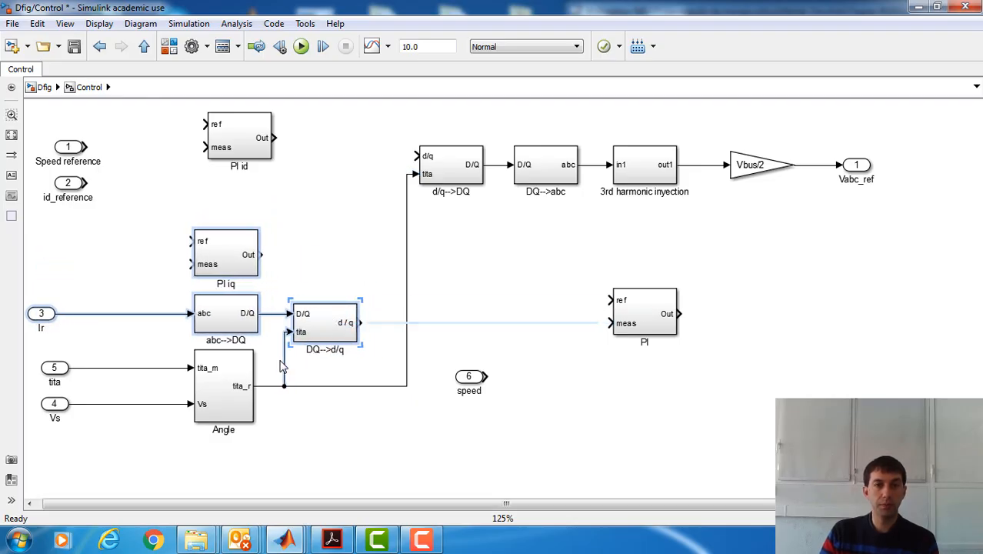
{"action": "left_click_drag", "start_coordinate": [282, 368], "coordinate": [273, 368]}
{"action": "left_click", "coordinate": [283, 266]}
{"action": "left_click_drag", "start_coordinate": [219, 257], "coordinate": [239, 214]}
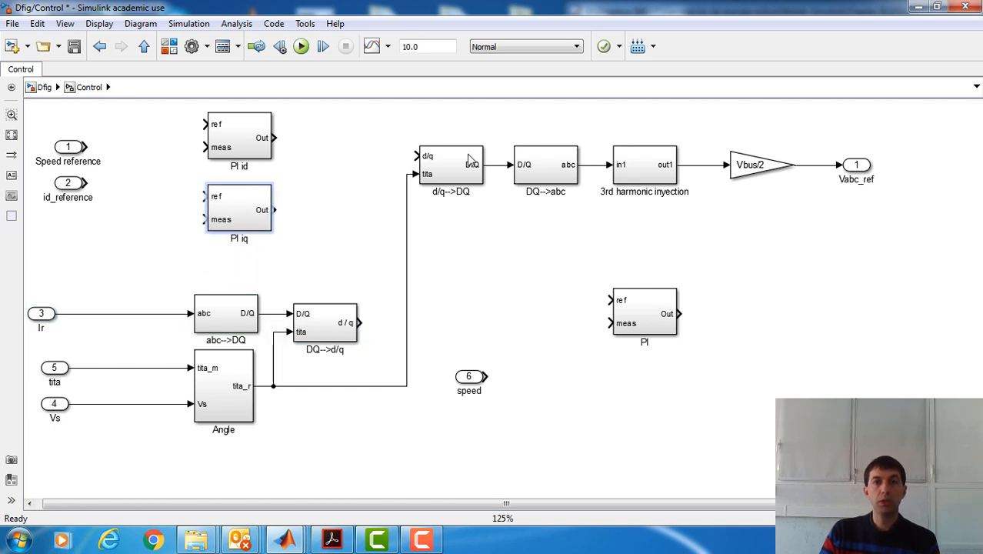
Step: Move the PI id and PI iq regulators together, placing them just before the d/q-->DQ block
{"action": "left_click_drag", "start_coordinate": [173, 117], "coordinate": [283, 266]}
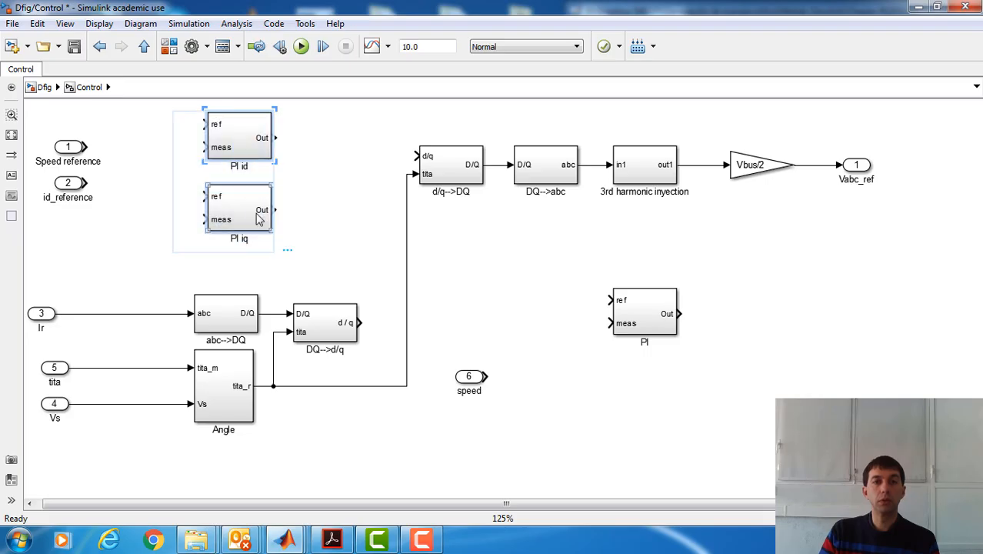
{"action": "left_click_drag", "start_coordinate": [251, 211], "coordinate": [359, 216]}
{"action": "left_click", "coordinate": [332, 323]}
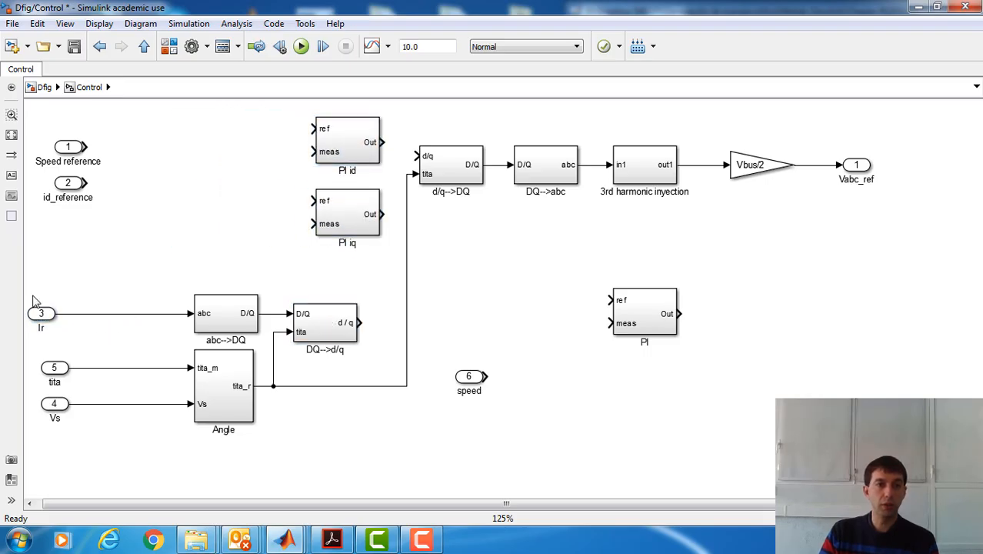
Step: Shift the Ir, tita and Vs inports closer to the abc-->DQ and Angle blocks
{"action": "left_click_drag", "start_coordinate": [30, 288], "coordinate": [79, 421]}
{"action": "key", "text": "Right"}
{"action": "key", "text": "Right"}
{"action": "key", "text": "Right"}
{"action": "key", "text": "Right"}
{"action": "key", "text": "Right"}
{"action": "key", "text": "Right"}
{"action": "key", "text": "Right"}
{"action": "key", "text": "Right"}
{"action": "key", "text": "Right"}
{"action": "key", "text": "Right"}
{"action": "key", "text": "Right"}
{"action": "key", "text": "Right"}
{"action": "key", "text": "Right"}
{"action": "key", "text": "Right"}
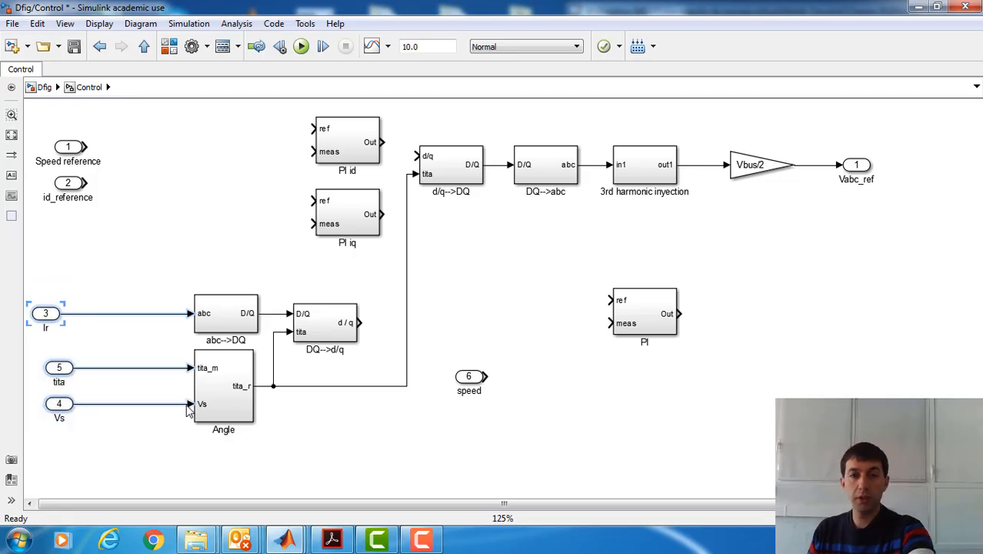
{"action": "key", "text": "Right"}
{"action": "key", "text": "Right"}
{"action": "key", "text": "Right"}
{"action": "key", "text": "Right"}
{"action": "key", "text": "Right"}
{"action": "key", "text": "Right"}
{"action": "key", "text": "Right"}
{"action": "key", "text": "Right"}
Step: Shift the abc-->DQ, DQ-->d/q and Angle blocks with their inports away from the PI regulators, aligning them near the diagram's left edge
{"action": "left_click_drag", "start_coordinate": [128, 277], "coordinate": [378, 424]}
{"action": "key", "text": "Left"}
{"action": "key", "text": "Left"}
{"action": "key", "text": "Left"}
{"action": "key", "text": "Left"}
{"action": "key", "text": "Left"}
{"action": "key", "text": "Left"}
{"action": "key", "text": "Left"}
{"action": "key", "text": "Left"}
{"action": "key", "text": "Left"}
{"action": "key", "text": "Left"}
{"action": "key", "text": "Left"}
{"action": "key", "text": "Left"}
{"action": "key", "text": "Left"}
{"action": "key", "text": "Left"}
{"action": "key", "text": "Left"}
{"action": "key", "text": "Left"}
{"action": "key", "text": "Left"}
{"action": "key", "text": "Left"}
{"action": "key", "text": "Left"}
{"action": "key", "text": "Left"}
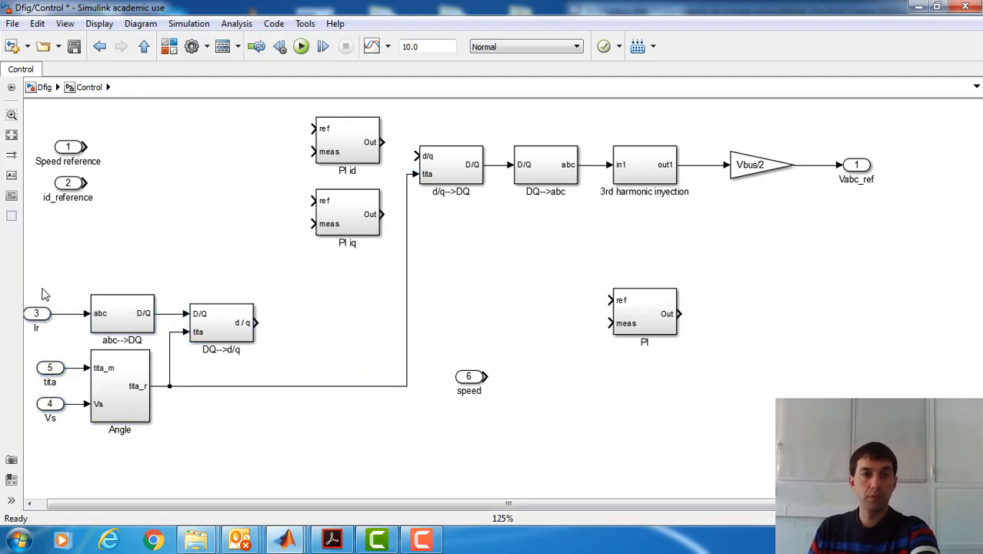
{"action": "left_click_drag", "start_coordinate": [36, 272], "coordinate": [233, 423]}
{"action": "key", "text": "Right"}
{"action": "key", "text": "Right"}
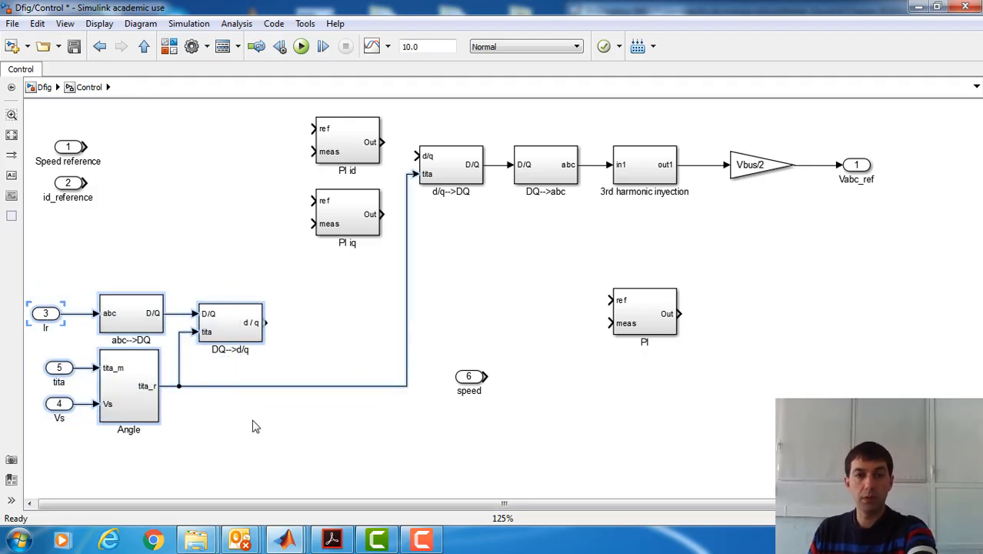
{"action": "key", "text": "Right"}
{"action": "key", "text": "Right"}
{"action": "left_click", "coordinate": [286, 353]}
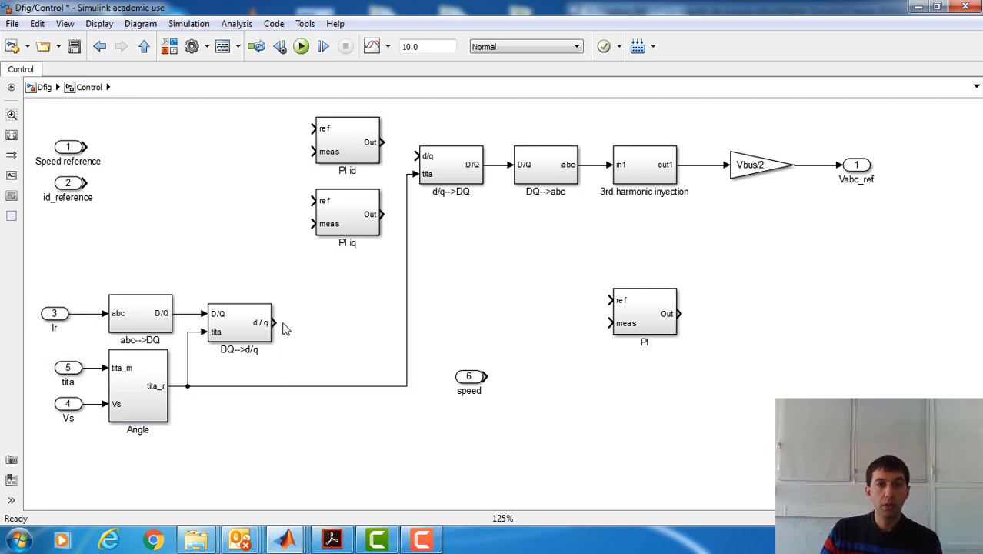
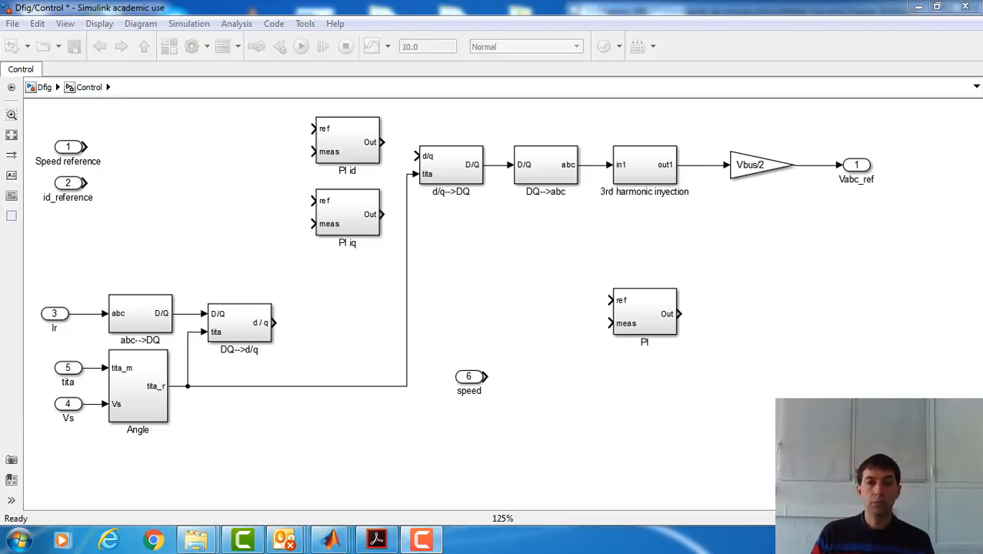
Step: Consult Figure 10.13 in ch10.pdf and copy the Cancelation of cc block from the library model into the Control subsystem
{"action": "left_click", "coordinate": [394, 544]}
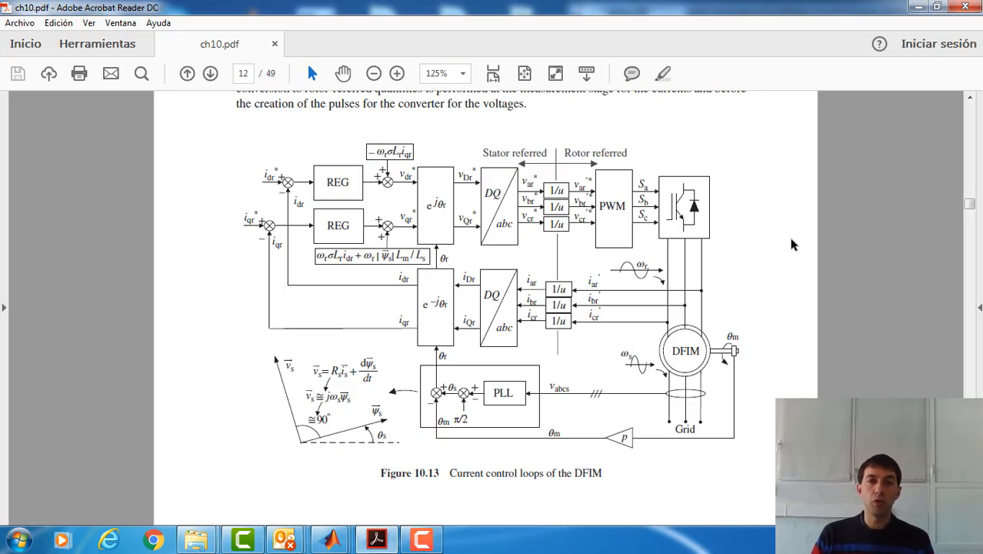
{"action": "left_click", "coordinate": [920, 7]}
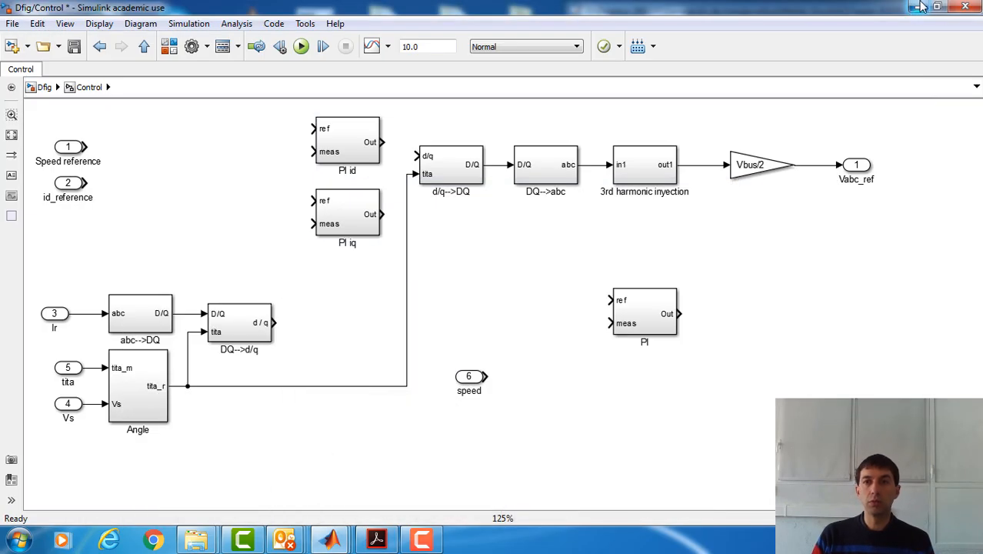
{"action": "left_click", "coordinate": [346, 543]}
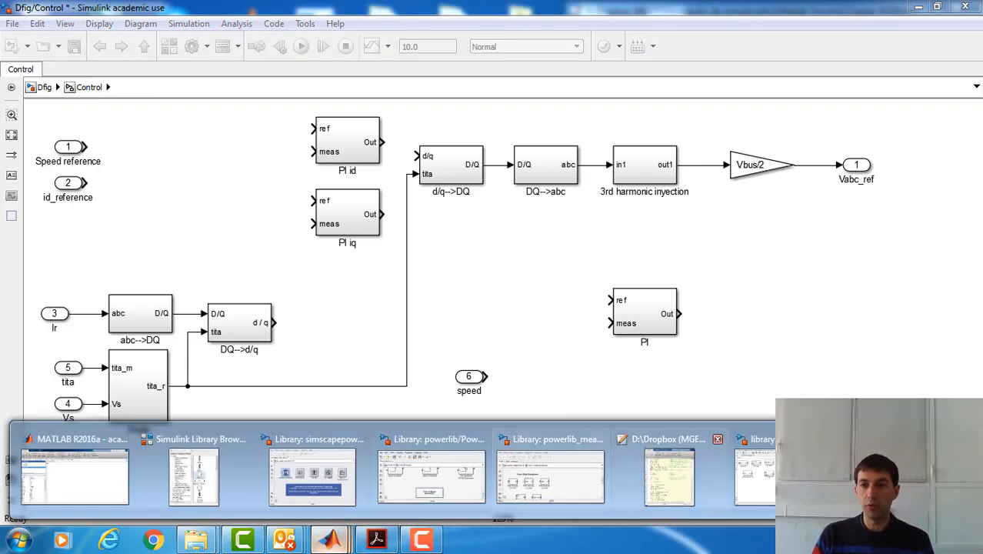
{"action": "left_click", "coordinate": [907, 477]}
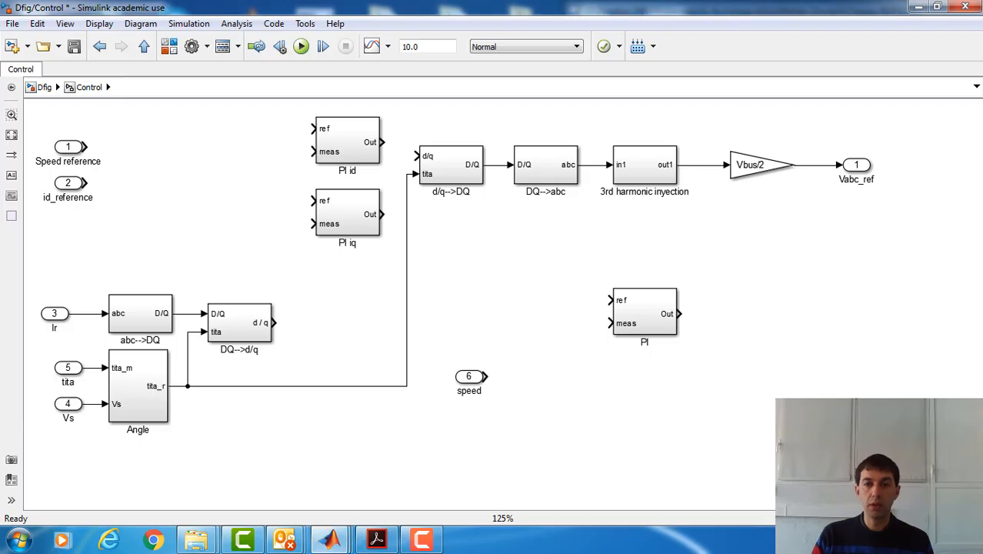
{"action": "left_click", "coordinate": [331, 543]}
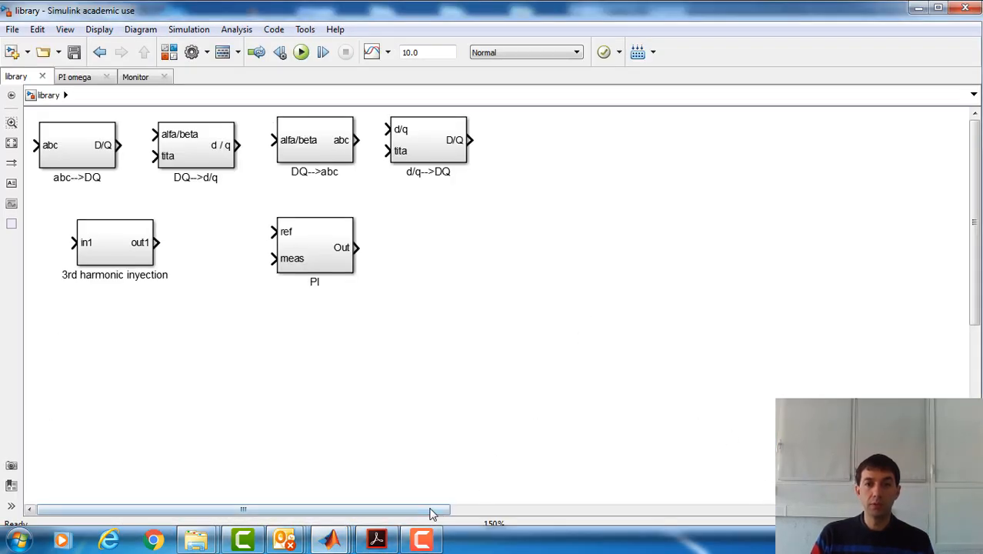
{"action": "left_click_drag", "start_coordinate": [438, 510], "coordinate": [573, 513]}
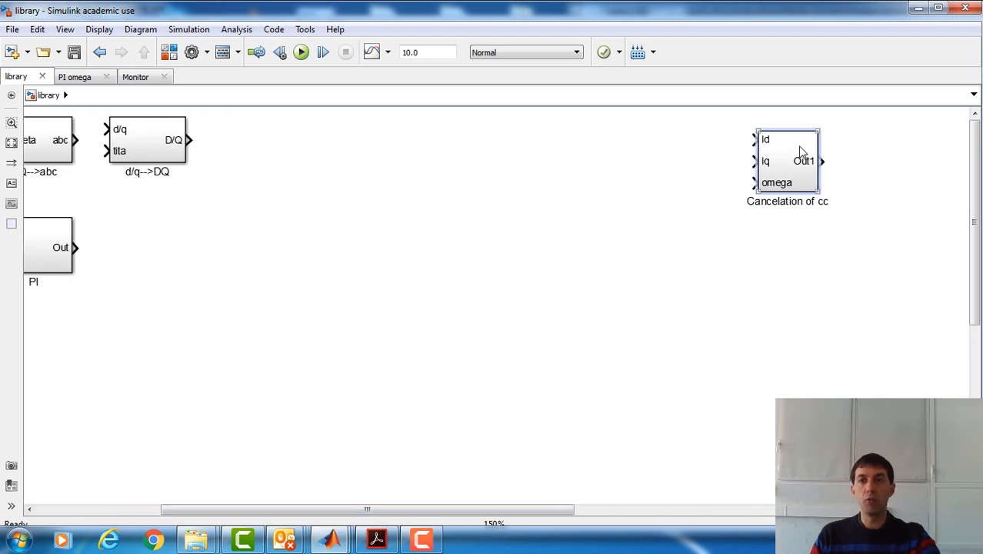
{"action": "left_click", "coordinate": [916, 8]}
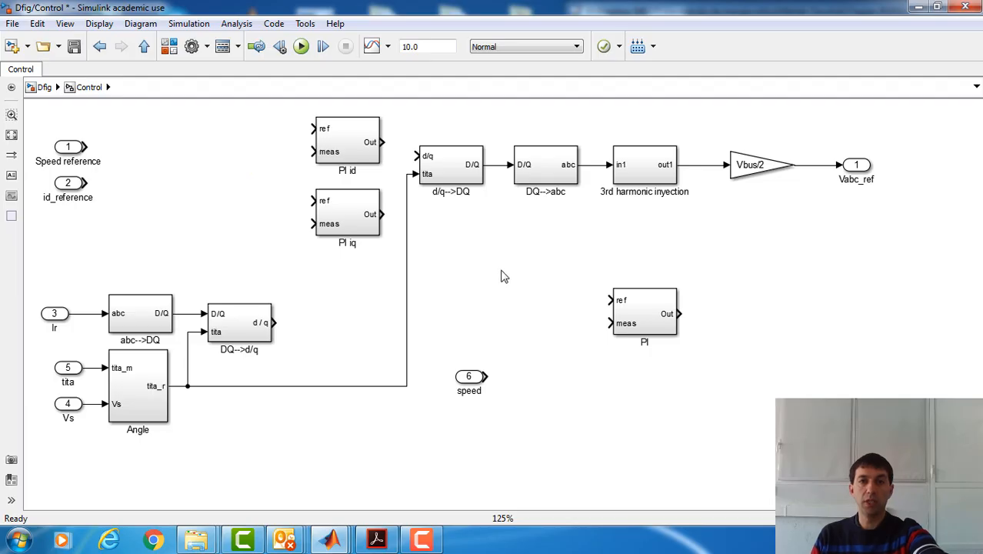
{"action": "key", "text": "ctrl+v"}
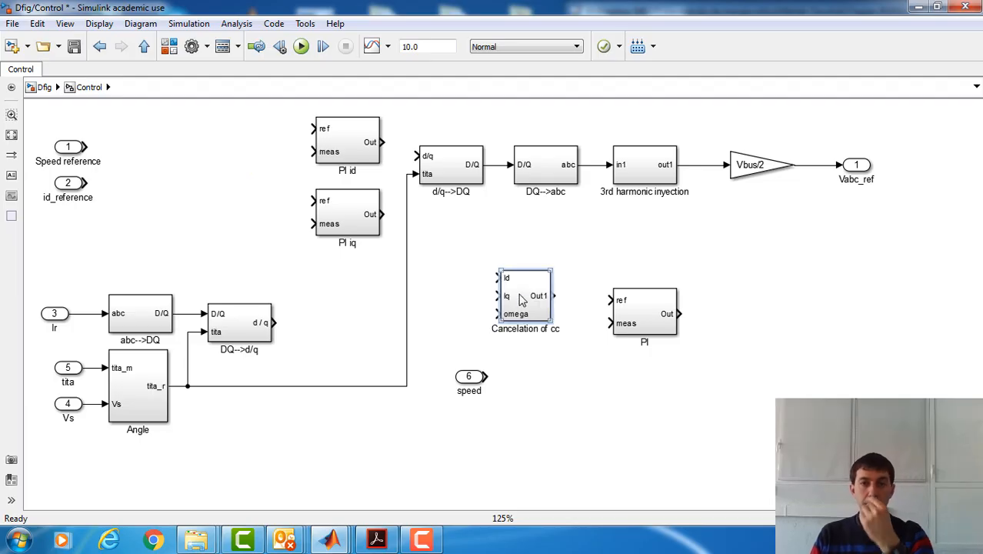
Step: Open the Cancelation of cc subsystem and pull the Id and Iq inports away from the idr and iqr tags
{"action": "double_click", "coordinate": [521, 300]}
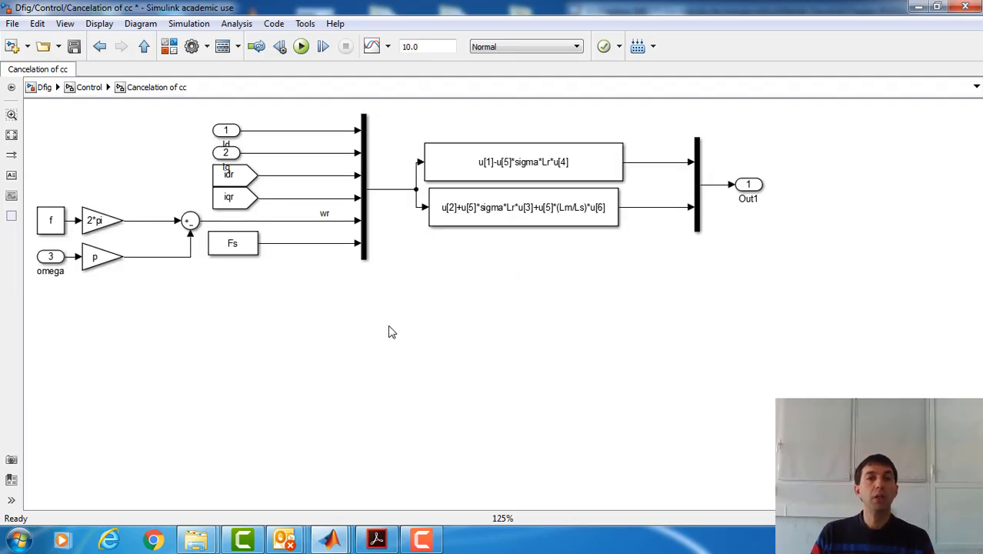
{"action": "left_click", "coordinate": [225, 132]}
{"action": "left_click_drag", "start_coordinate": [225, 133], "coordinate": [151, 134]}
{"action": "left_click_drag", "start_coordinate": [226, 152], "coordinate": [189, 152]}
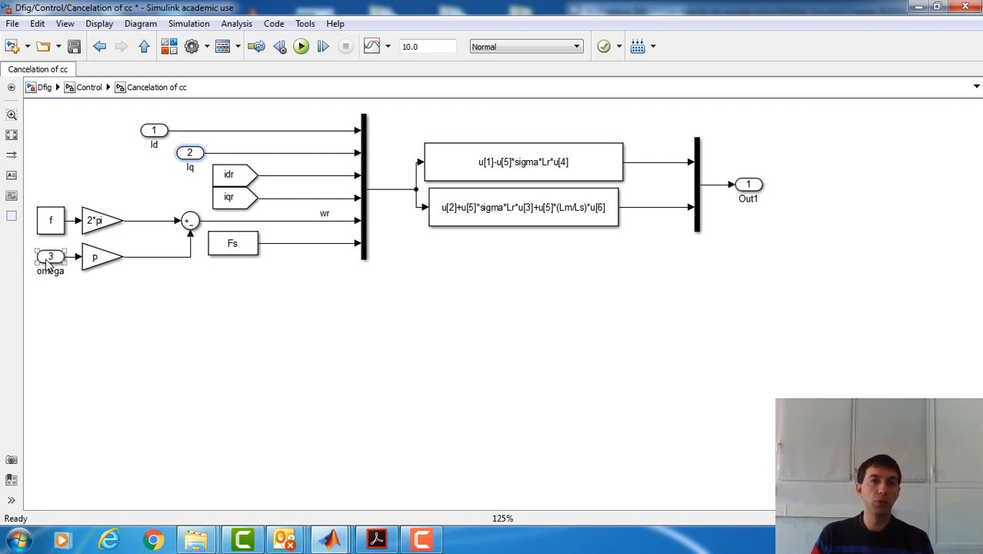
Step: Label the 2*pi gain's output line ws and the p gain's output line wm, placing the ws label above its line
{"action": "left_click", "coordinate": [49, 222]}
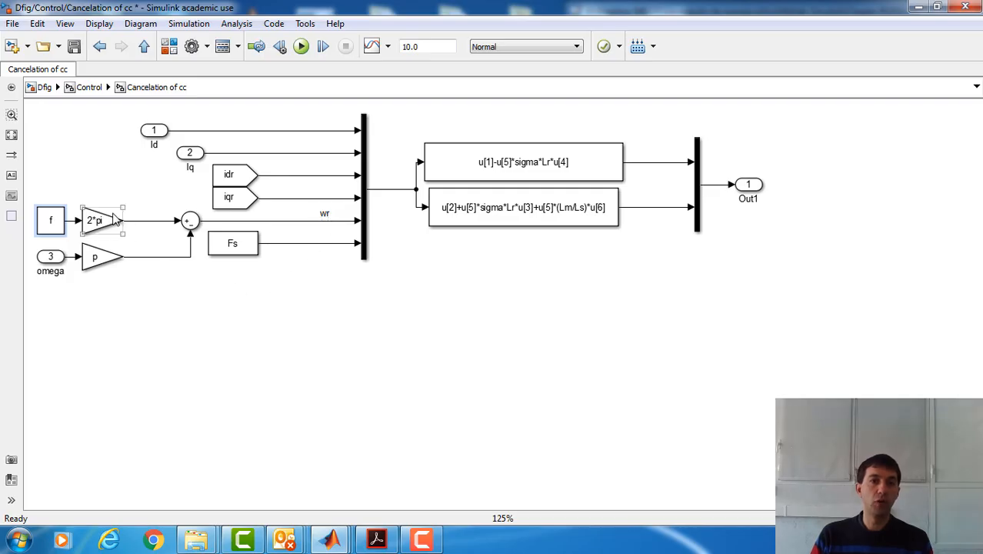
{"action": "double_click", "coordinate": [139, 220]}
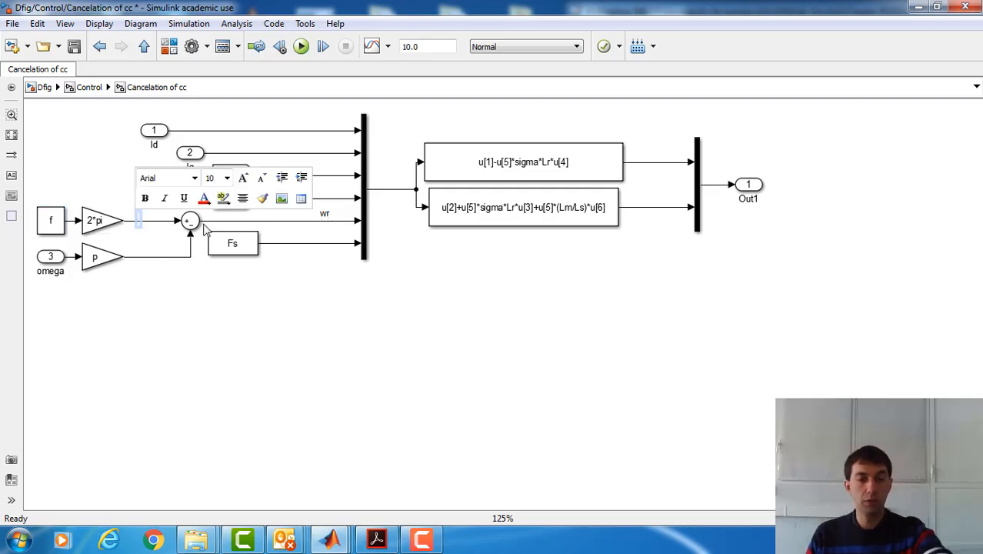
{"action": "type", "text": "ws"}
{"action": "left_click", "coordinate": [188, 330]}
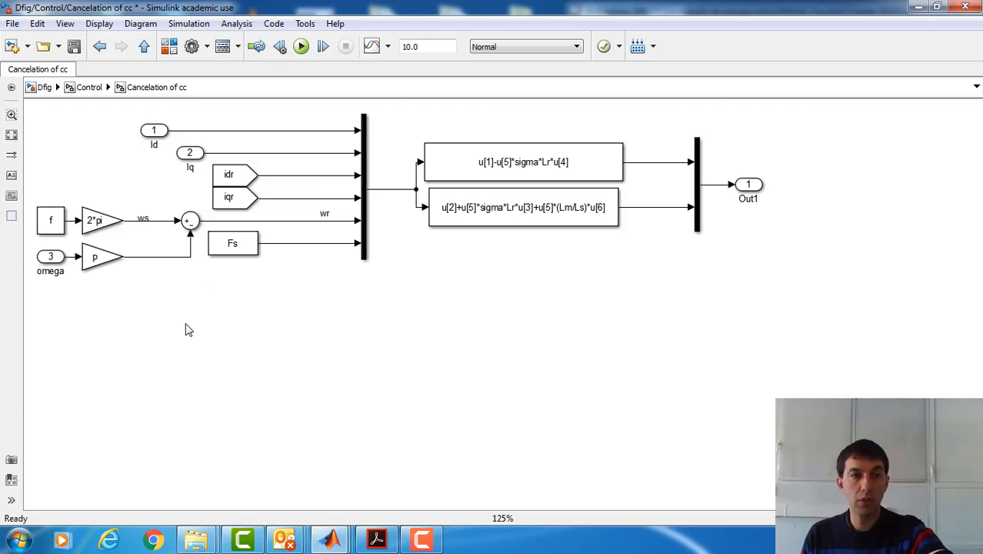
{"action": "double_click", "coordinate": [148, 247]}
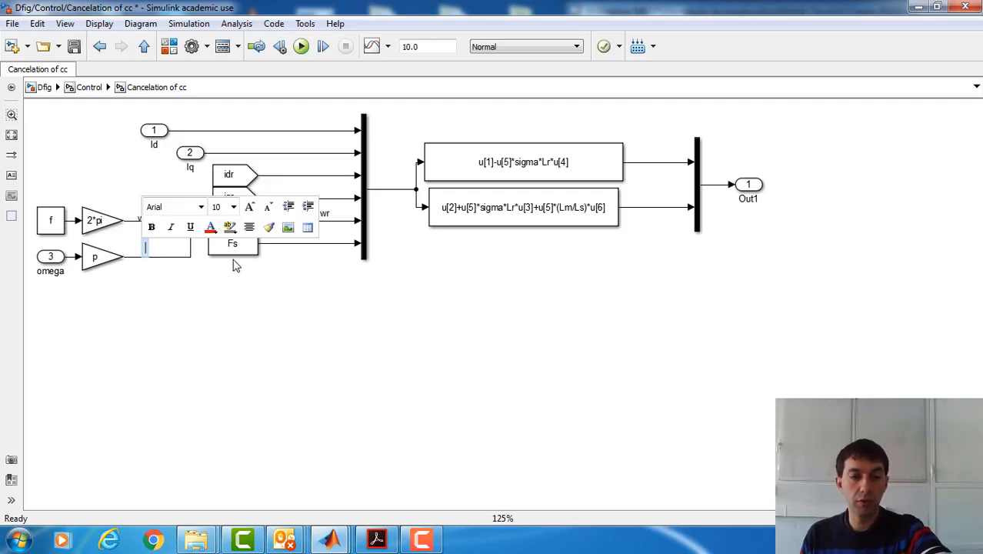
{"action": "type", "text": "wm"}
{"action": "left_click", "coordinate": [231, 301]}
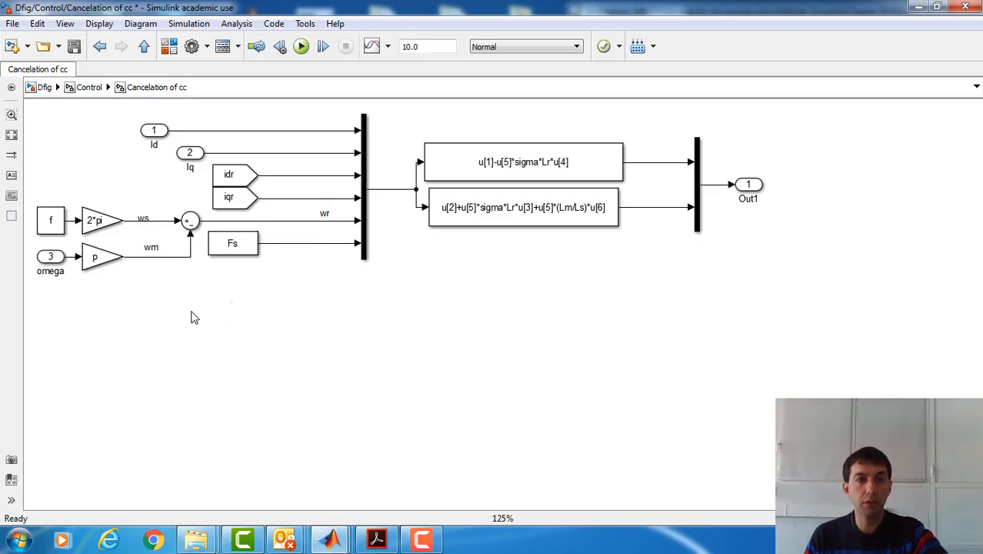
{"action": "left_click_drag", "start_coordinate": [140, 217], "coordinate": [142, 210]}
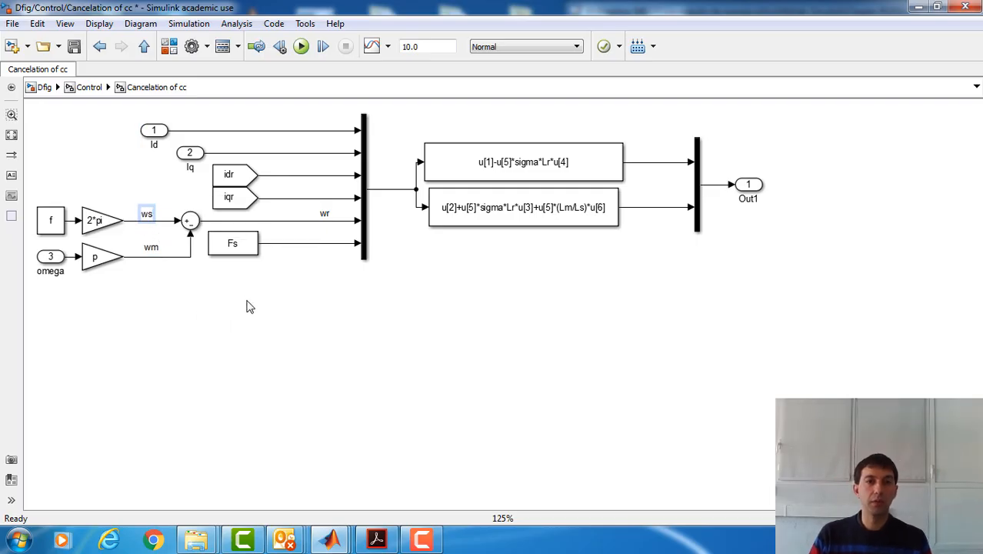
{"action": "left_click", "coordinate": [299, 260]}
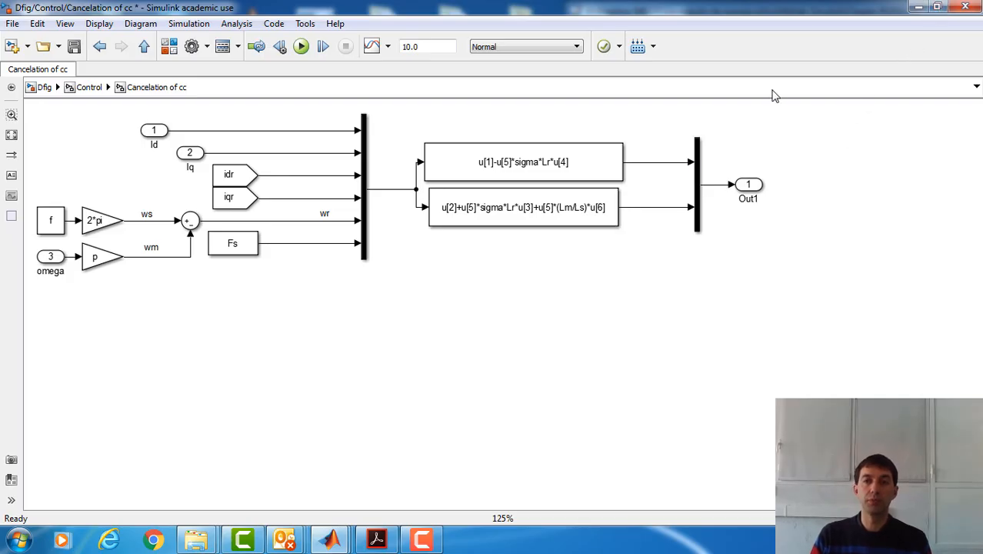
Step: Return to the Control subsystem and save the model
{"action": "left_click", "coordinate": [99, 87]}
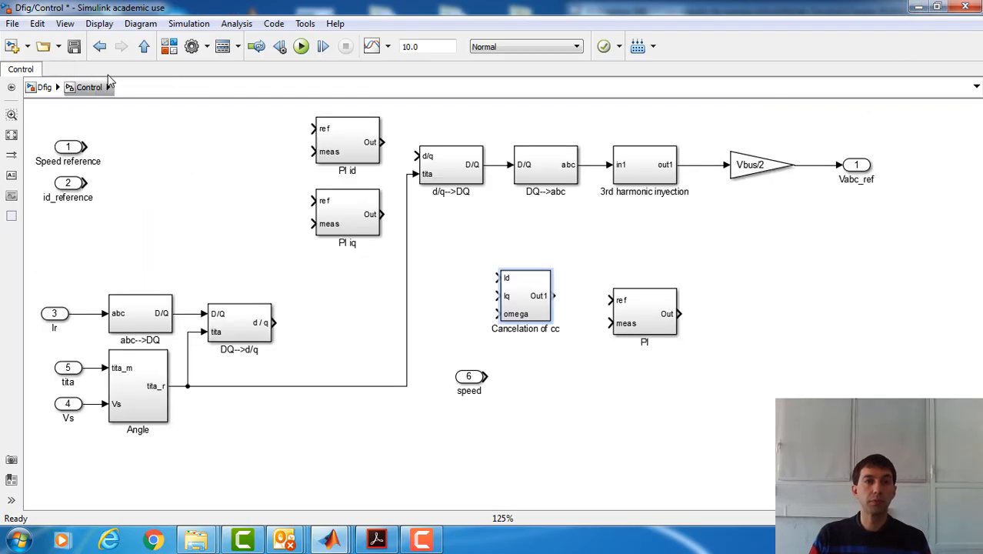
{"action": "left_click", "coordinate": [73, 47]}
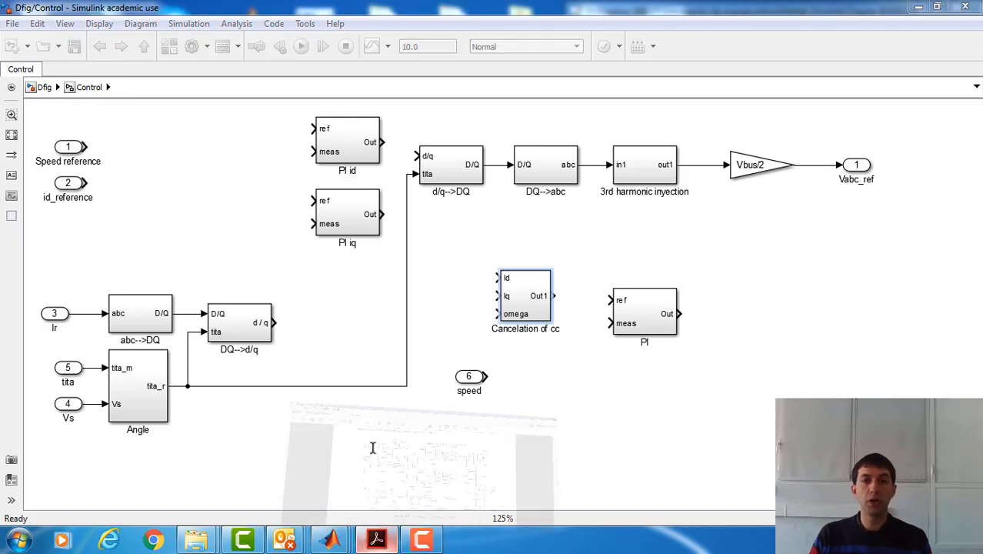
Step: Review the current control loops in Figure 10.13 of ch10.pdf and return to the Control subsystem
{"action": "left_click", "coordinate": [376, 542]}
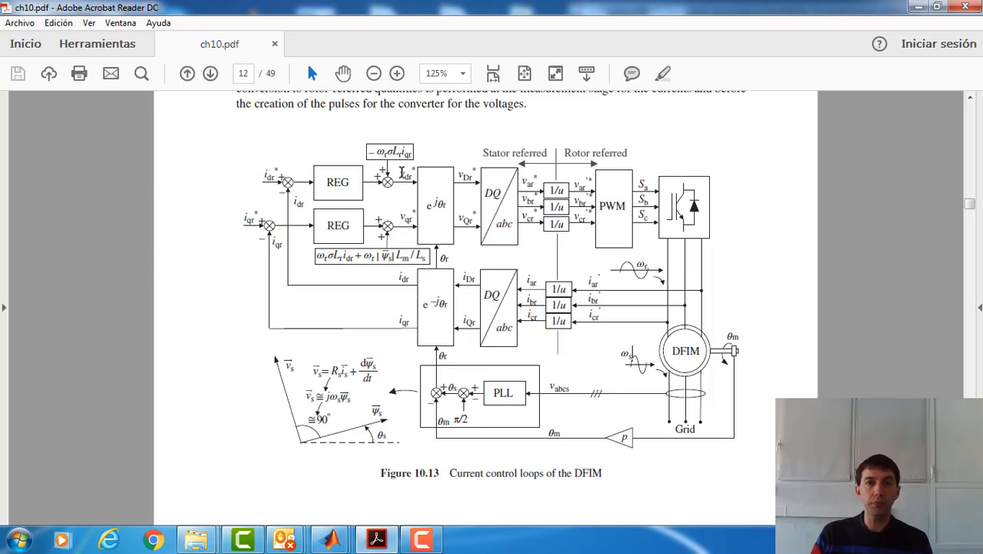
{"action": "left_click", "coordinate": [918, 7]}
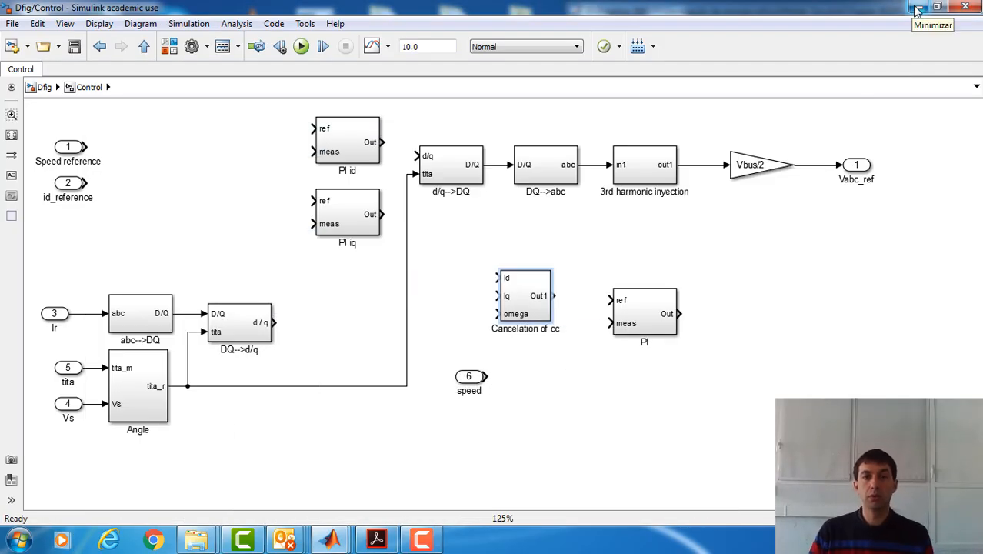
{"action": "left_click", "coordinate": [278, 95]}
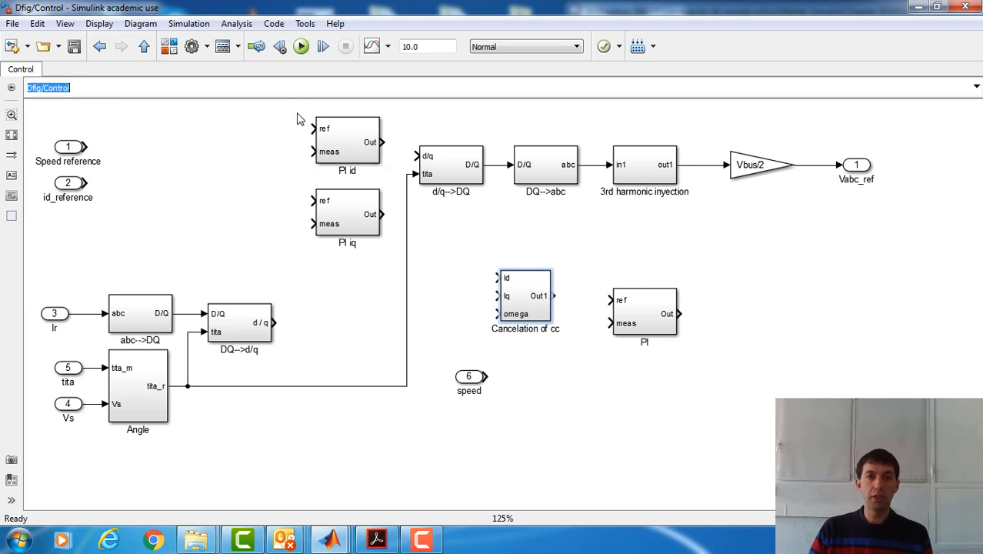
Step: Place the Cancelation of cc block between the PI regulators and d/q-->DQ, wiring PI id to Id, PI iq to Iq, and Out1 to d/q
{"action": "left_click_drag", "start_coordinate": [385, 276], "coordinate": [273, 102]}
{"action": "left_click_drag", "start_coordinate": [338, 191], "coordinate": [275, 187]}
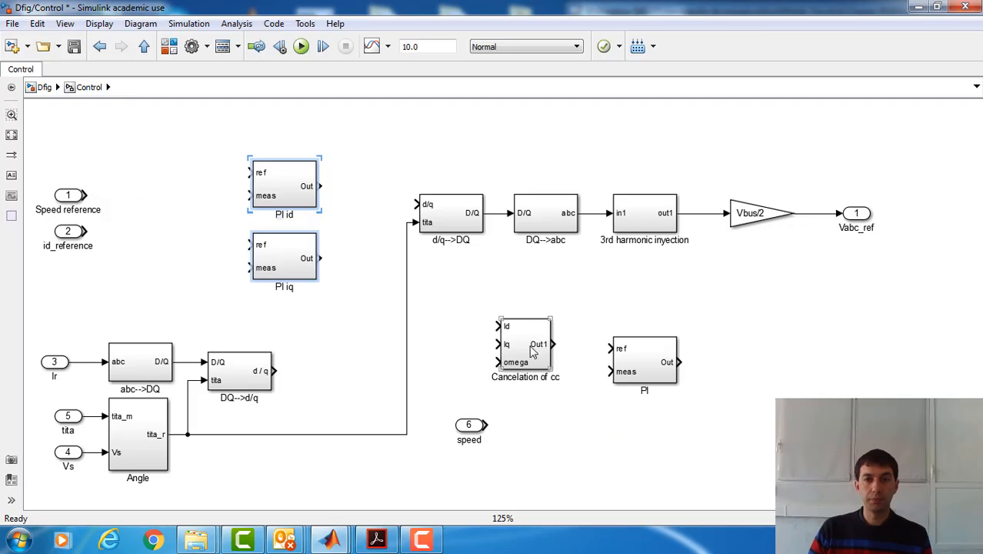
{"action": "mouse_move", "coordinate": [533, 351]}
{"action": "left_mouse_down"}
{"action": "mouse_move", "coordinate": [379, 215]}
{"action": "mouse_move", "coordinate": [416, 204]}
{"action": "left_mouse_up"}
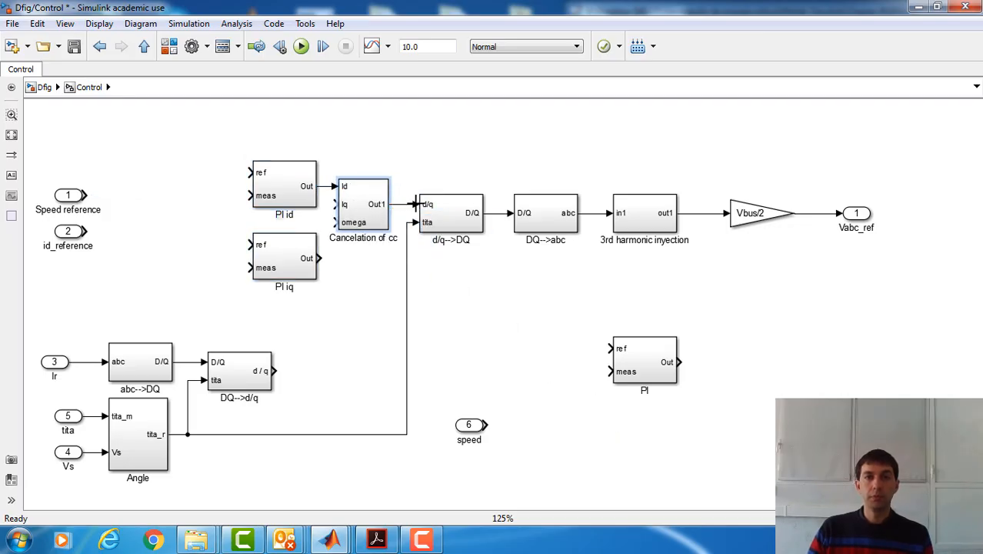
{"action": "left_click_drag", "start_coordinate": [304, 192], "coordinate": [268, 192]}
{"action": "left_click_drag", "start_coordinate": [274, 271], "coordinate": [243, 268]}
{"action": "left_click", "coordinate": [303, 192]}
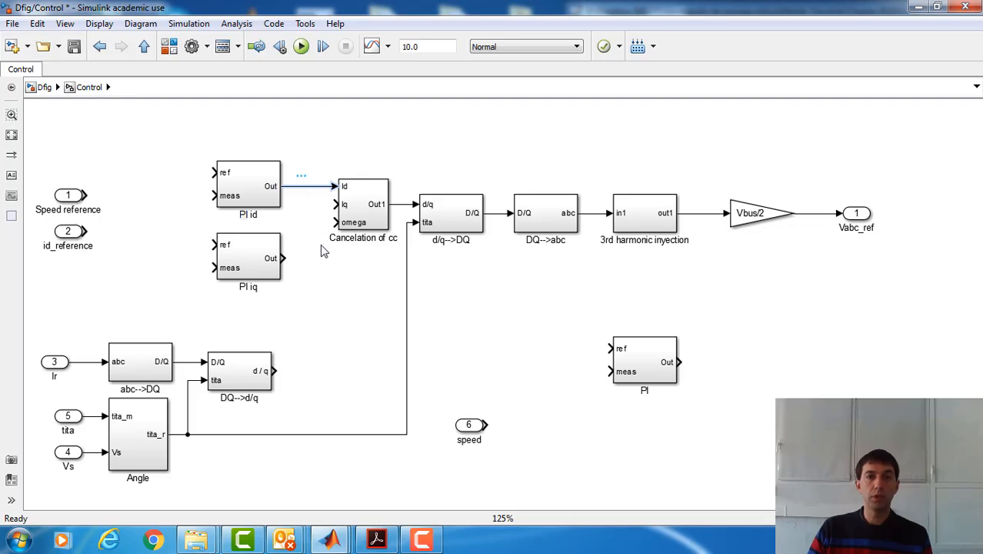
{"action": "left_click_drag", "start_coordinate": [332, 204], "coordinate": [282, 258]}
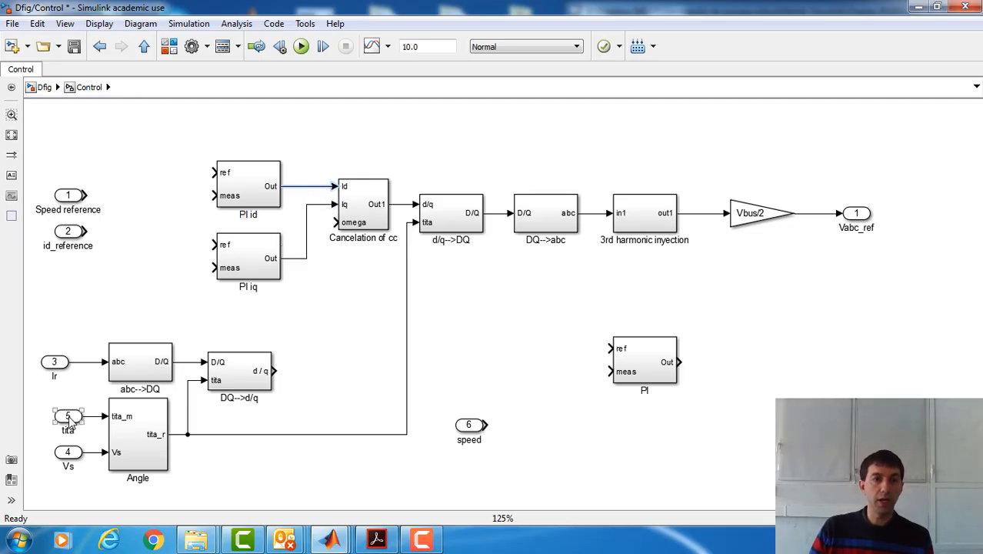
Step: Shift the tita, Vs and Ir inports further left of their blocks so that they align vertically
{"action": "left_click_drag", "start_coordinate": [69, 423], "coordinate": [46, 423]}
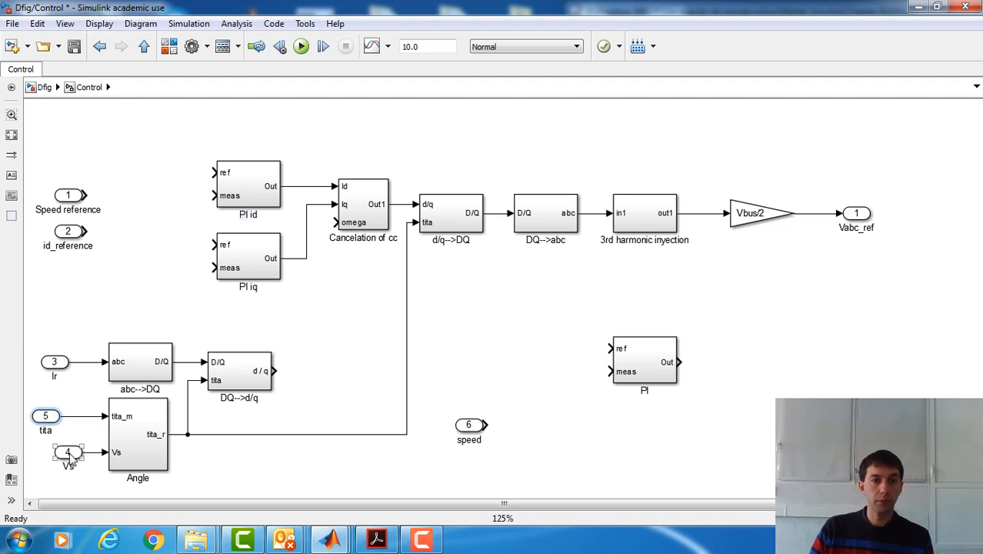
{"action": "left_click_drag", "start_coordinate": [69, 458], "coordinate": [47, 457]}
{"action": "left_click", "coordinate": [44, 367]}
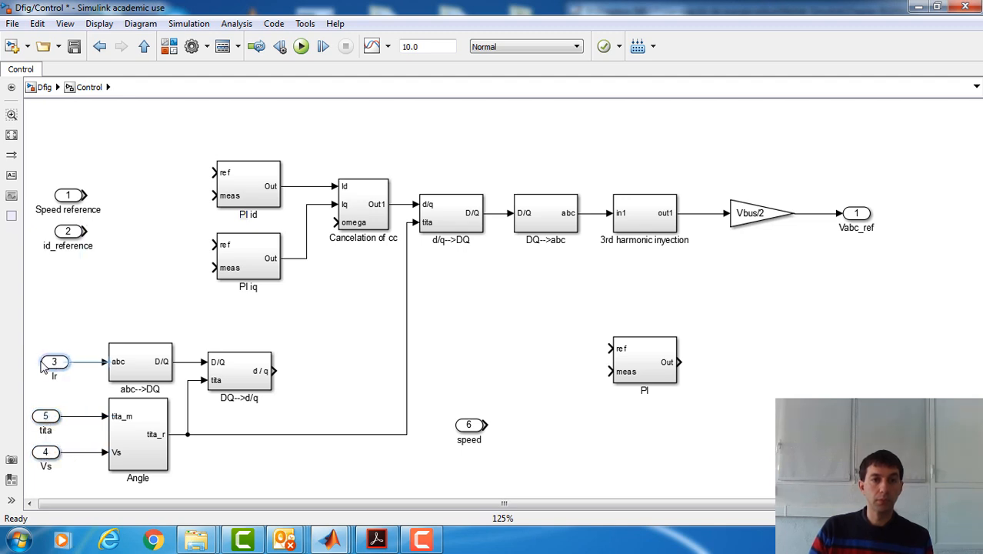
{"action": "left_click_drag", "start_coordinate": [44, 367], "coordinate": [35, 367]}
Step: Move the speed inport above Ir and connect it to the cancellation block's omega input, routing the line below PI iq
{"action": "left_click_drag", "start_coordinate": [473, 427], "coordinate": [50, 315]}
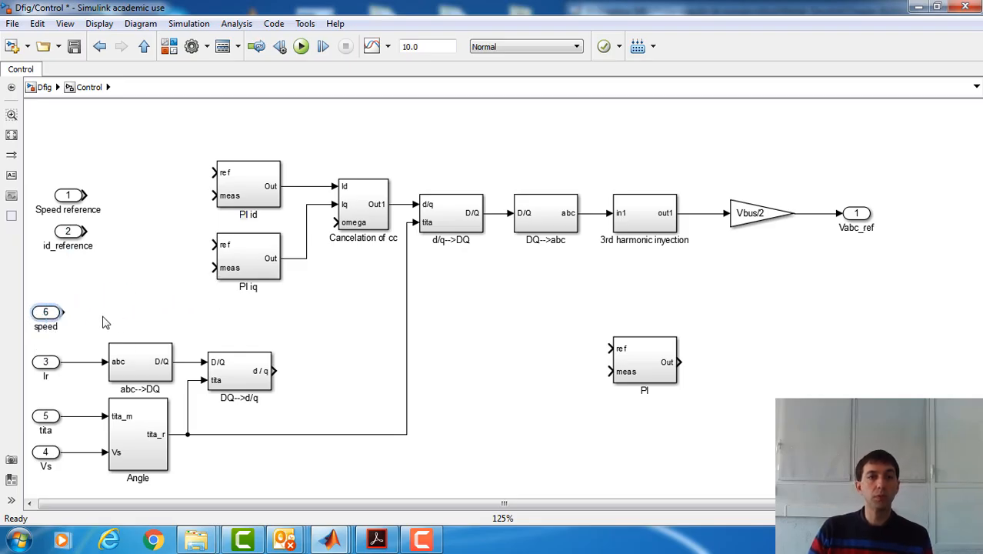
{"action": "mouse_move", "coordinate": [65, 311]}
{"action": "left_mouse_down"}
{"action": "mouse_move", "coordinate": [343, 246]}
{"action": "mouse_move", "coordinate": [339, 223]}
{"action": "left_mouse_up"}
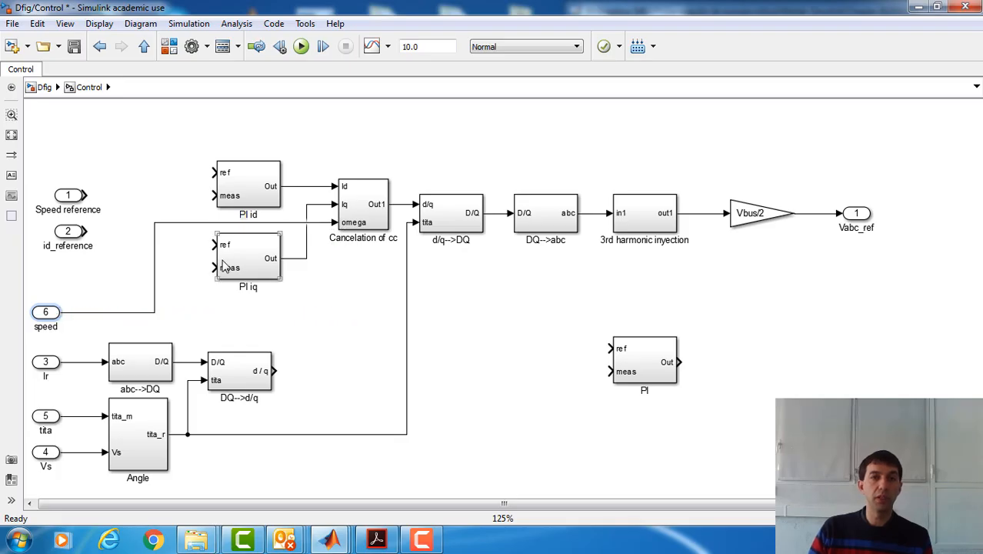
{"action": "left_click_drag", "start_coordinate": [155, 267], "coordinate": [323, 299]}
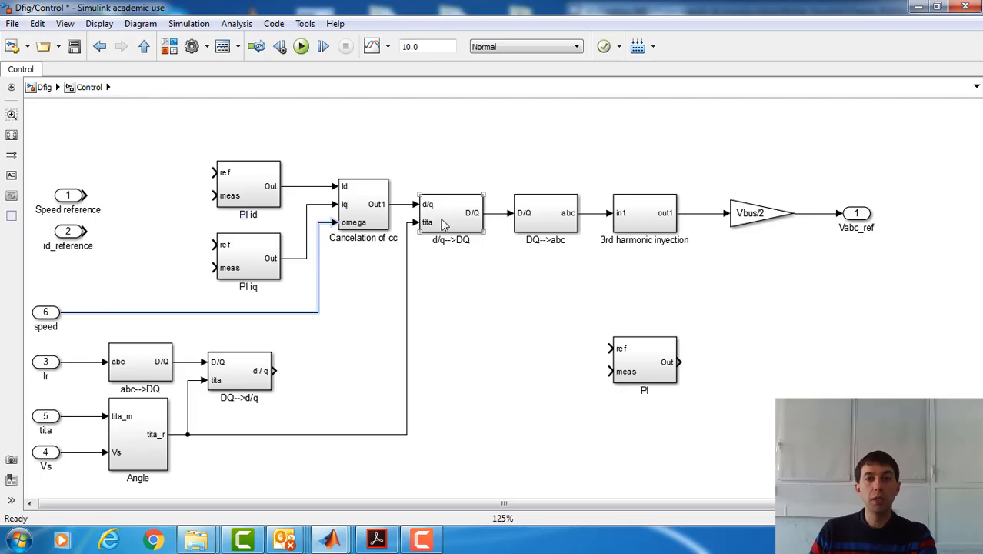
Step: Check the idr and iqr tags inside the Cancelation of cc subsystem and return to the Control subsystem
{"action": "double_click", "coordinate": [358, 228]}
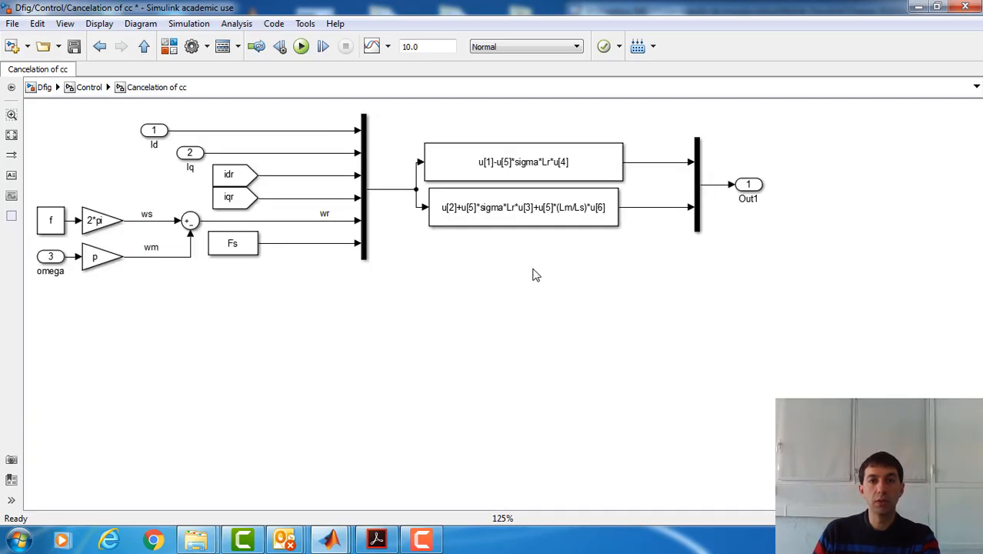
{"action": "left_click", "coordinate": [213, 177]}
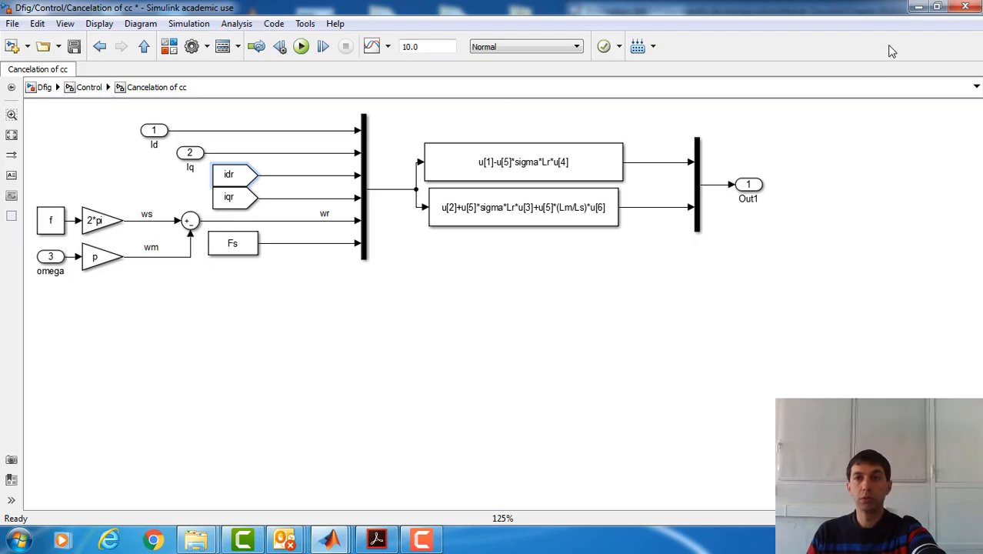
{"action": "left_click", "coordinate": [89, 87]}
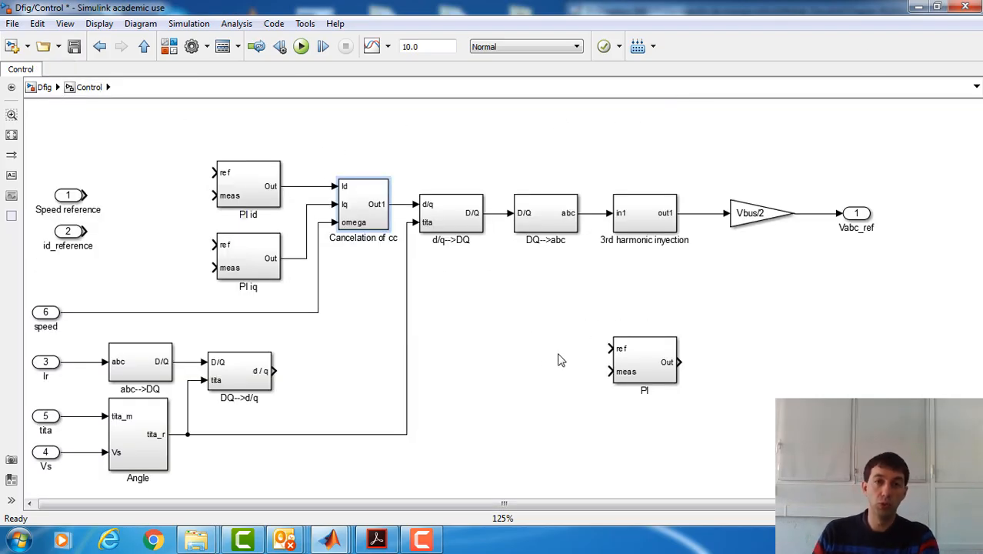
Step: Add a Goto block from the Signal Routing library beside the DQ-->d/q block in the Control subsystem
{"action": "left_click", "coordinate": [936, 7]}
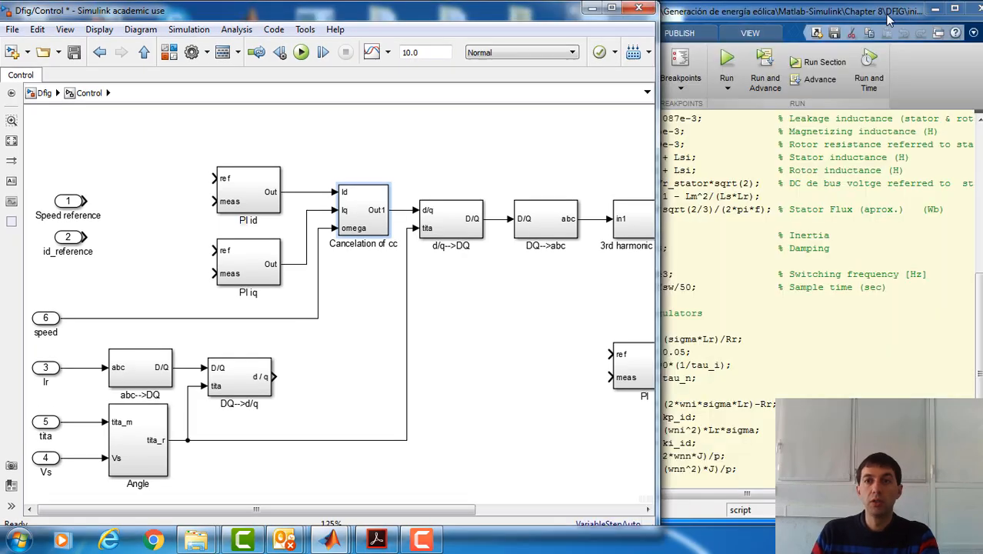
{"action": "left_click_drag", "start_coordinate": [657, 51], "coordinate": [560, 44]}
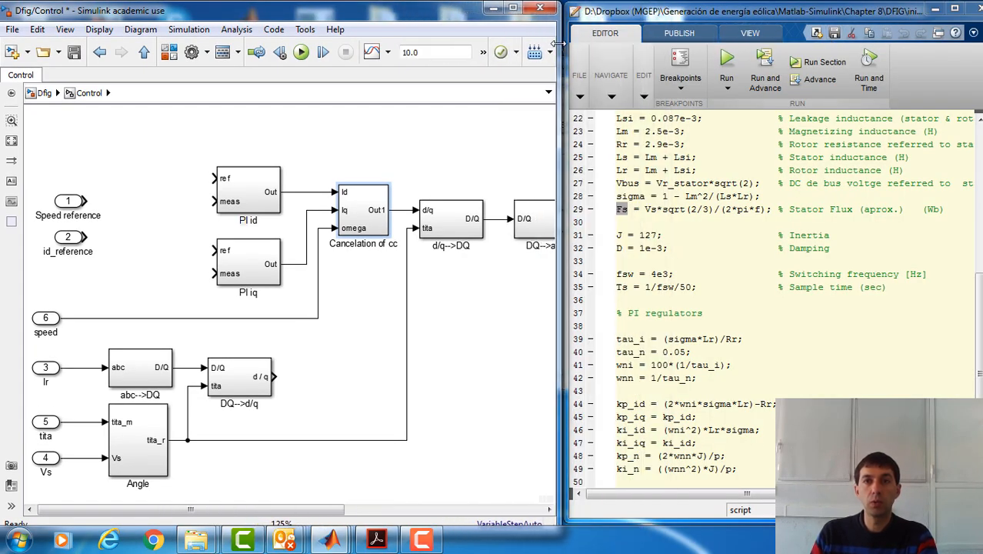
{"action": "left_click", "coordinate": [331, 539]}
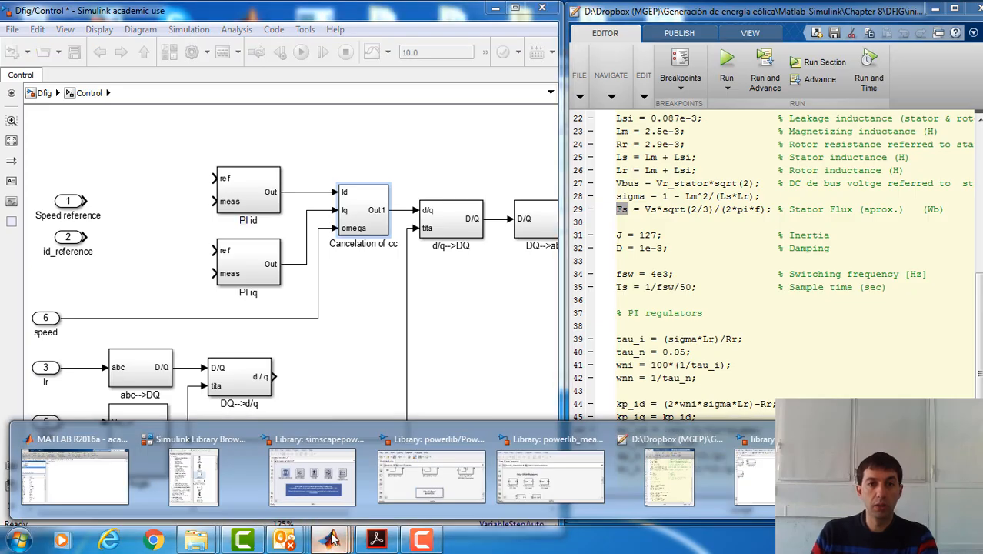
{"action": "left_click", "coordinate": [192, 473]}
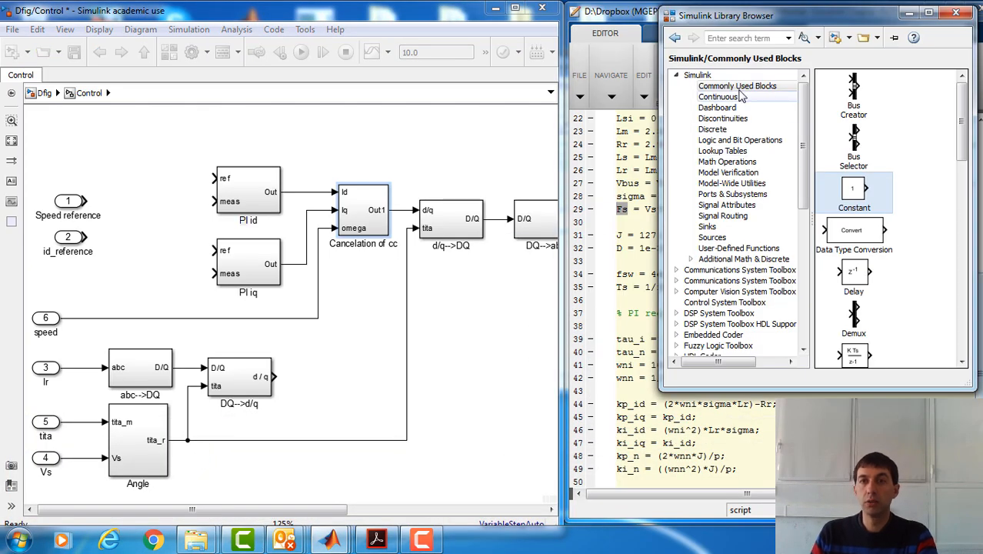
{"action": "left_click", "coordinate": [723, 217]}
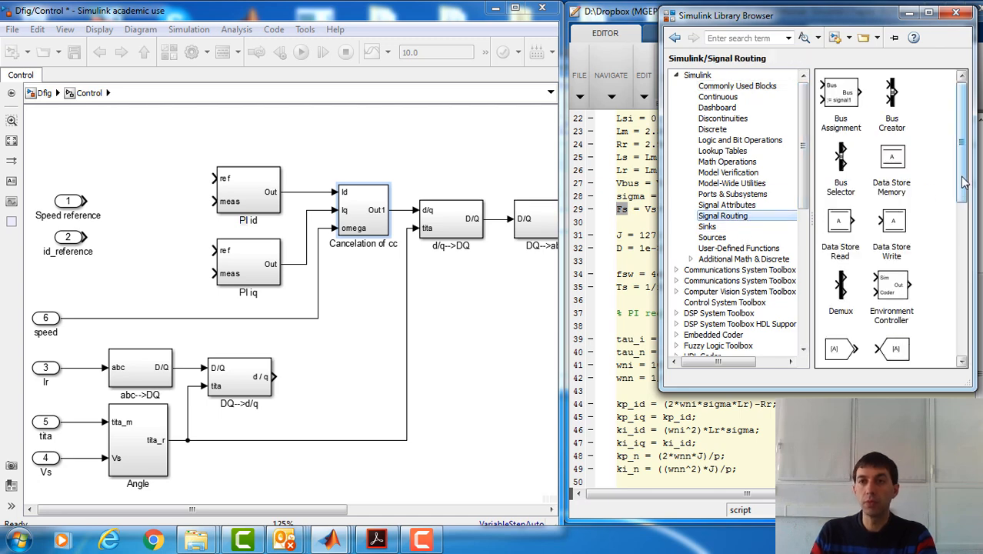
{"action": "left_click_drag", "start_coordinate": [964, 181], "coordinate": [965, 205]}
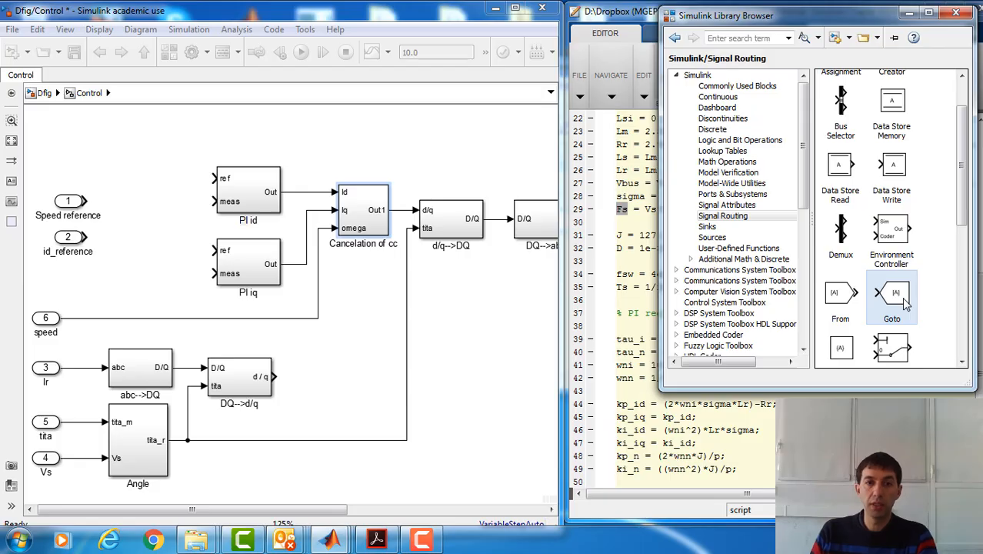
{"action": "left_click_drag", "start_coordinate": [905, 305], "coordinate": [350, 356]}
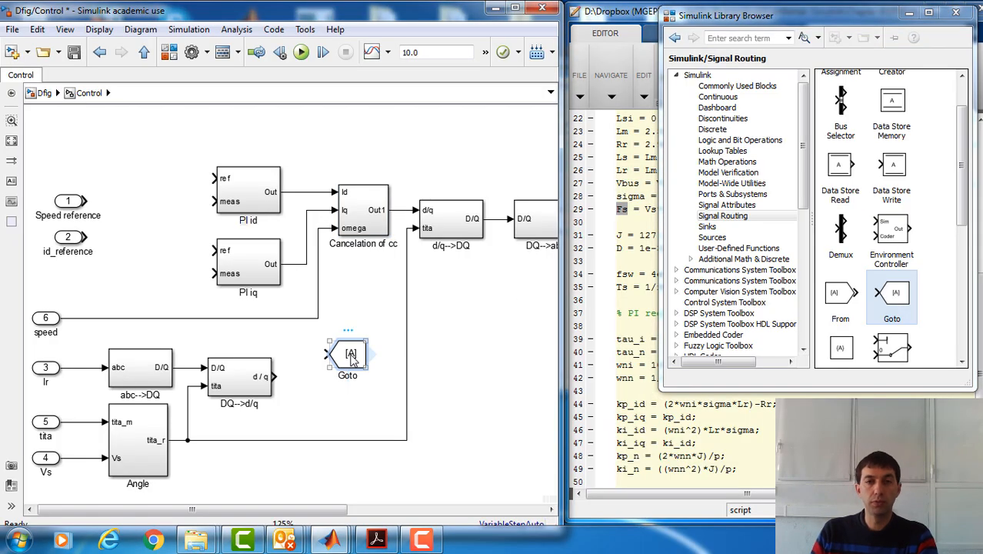
Step: Set the Goto block's tag to idr with global visibility and hide its block name
{"action": "double_click", "coordinate": [351, 355]}
{"action": "left_click", "coordinate": [676, 298]}
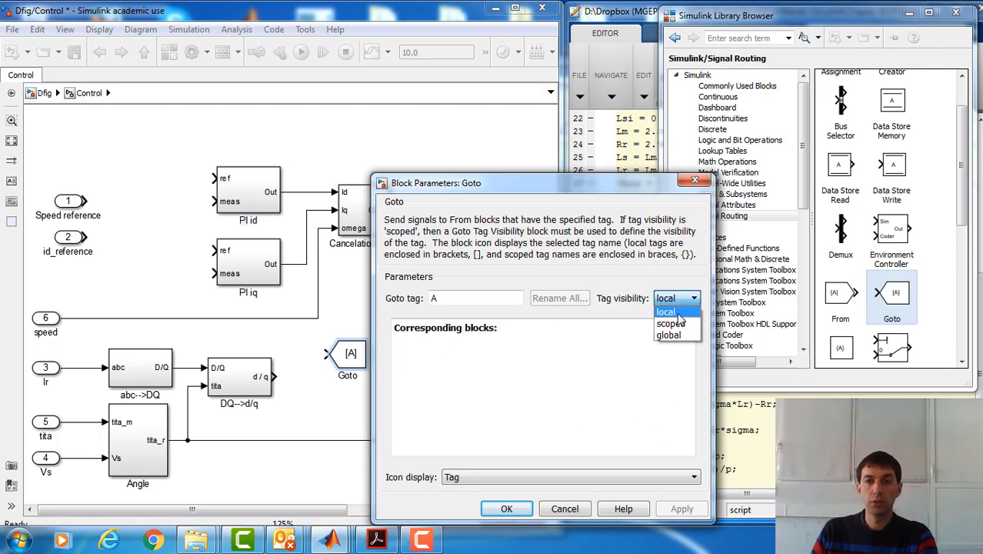
{"action": "left_click", "coordinate": [676, 336]}
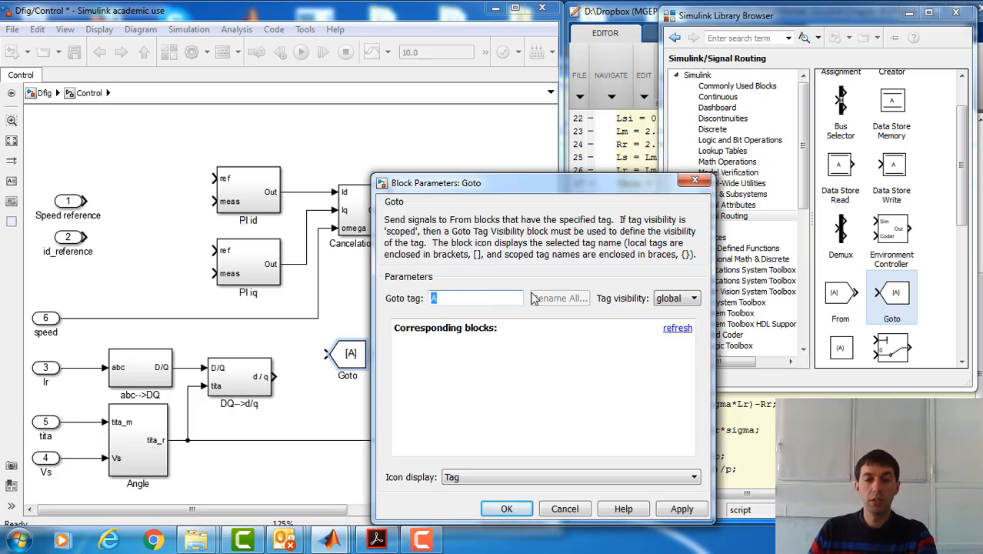
{"action": "type", "text": "idr"}
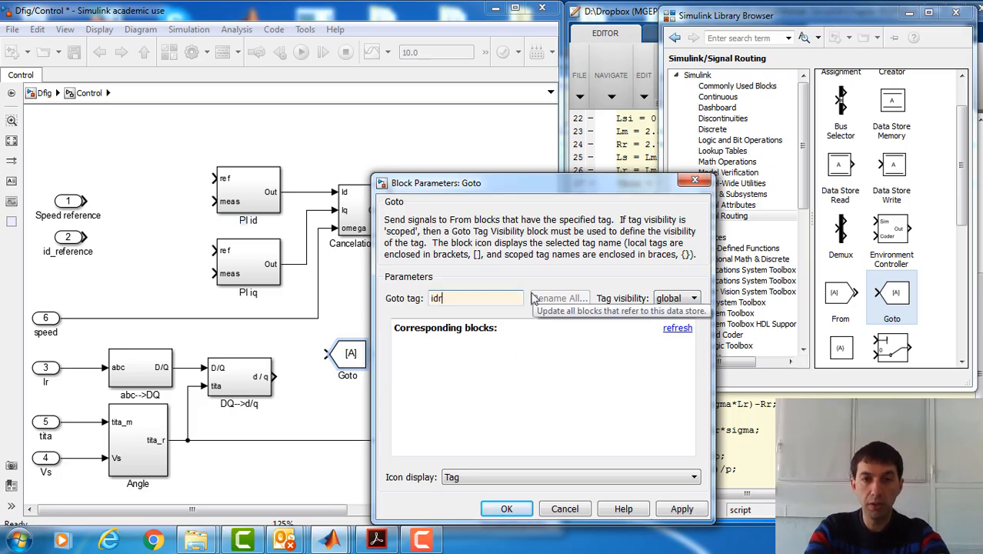
{"action": "left_click", "coordinate": [524, 513]}
{"action": "right_click", "coordinate": [354, 368]}
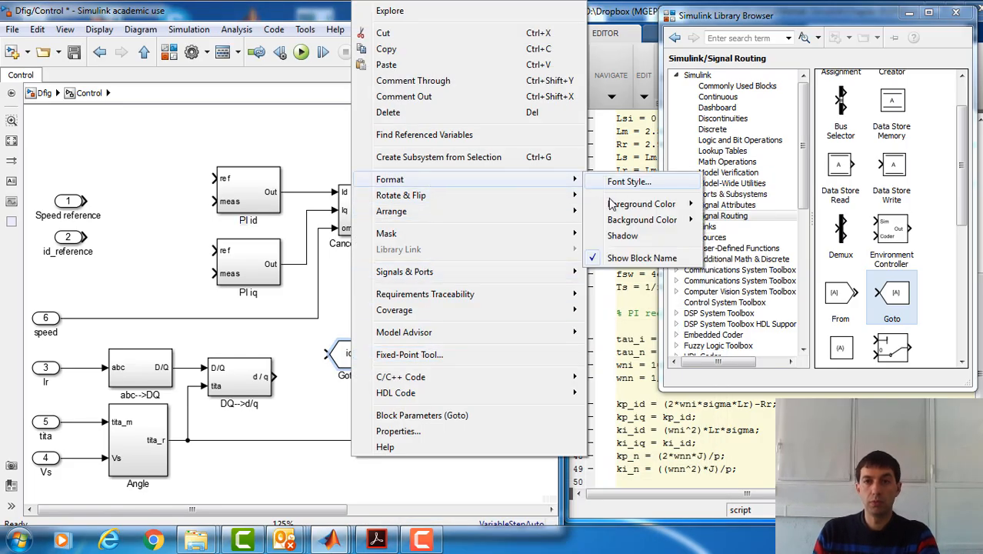
{"action": "left_click", "coordinate": [582, 265]}
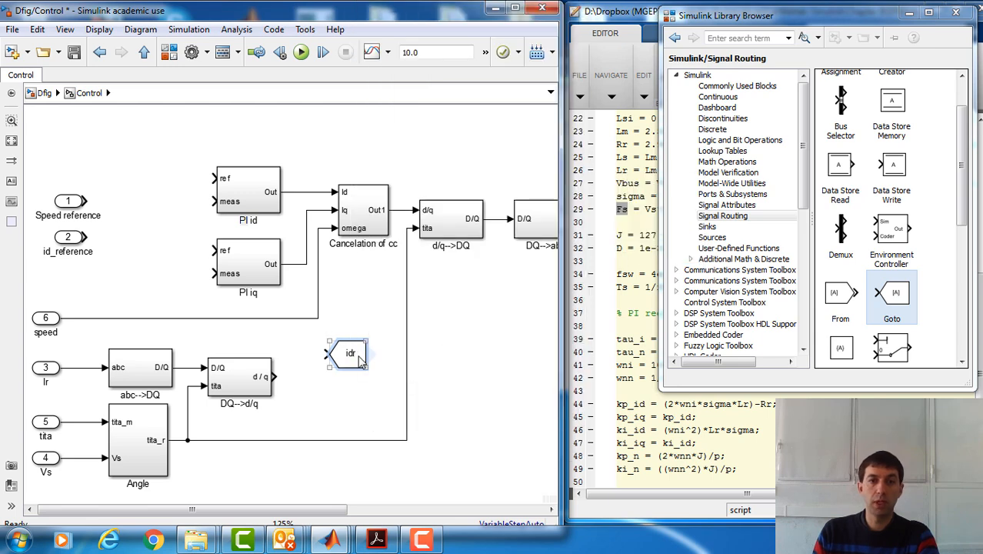
Step: Duplicate the idr Goto block just below the original and set the copy's tag to iqr
{"action": "left_click_drag", "start_coordinate": [356, 358], "coordinate": [368, 396]}
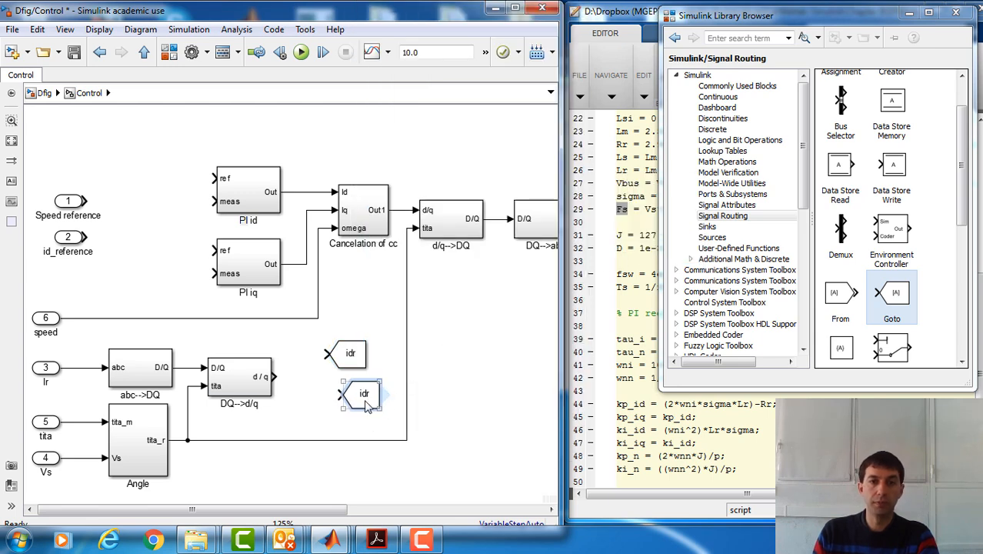
{"action": "double_click", "coordinate": [366, 394]}
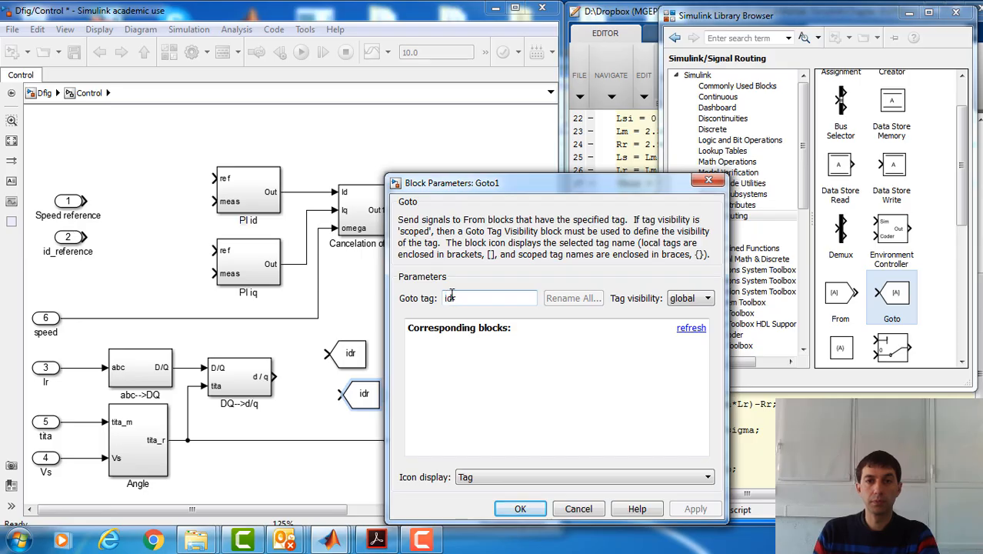
{"action": "key", "text": "Left"}
{"action": "key", "text": "BackSpace"}
{"action": "type", "text": "q"}
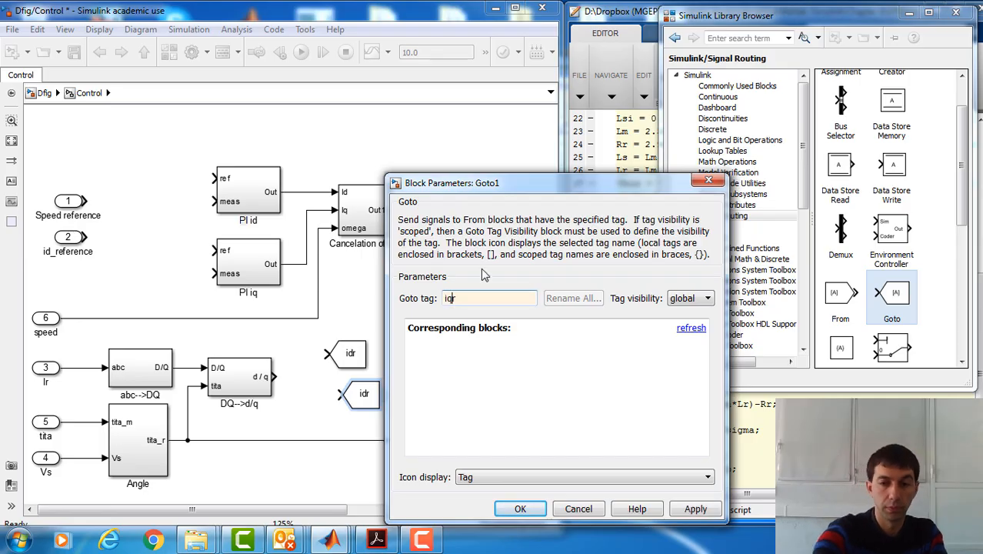
{"action": "key", "text": "Return"}
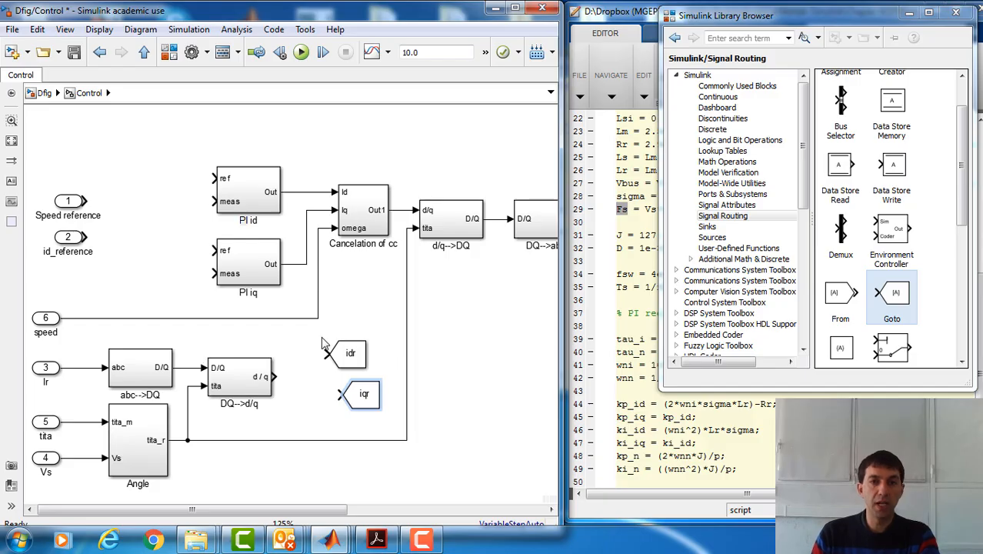
Step: Try to move the idr and iqr Goto blocks into the DQ-->d/q subsystem
{"action": "left_click_drag", "start_coordinate": [323, 340], "coordinate": [387, 429]}
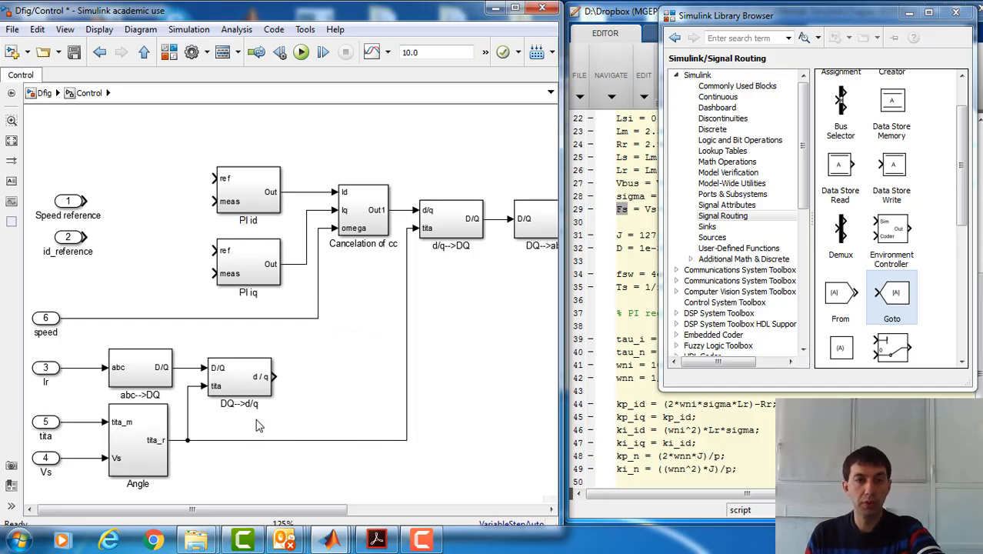
{"action": "double_click", "coordinate": [245, 379]}
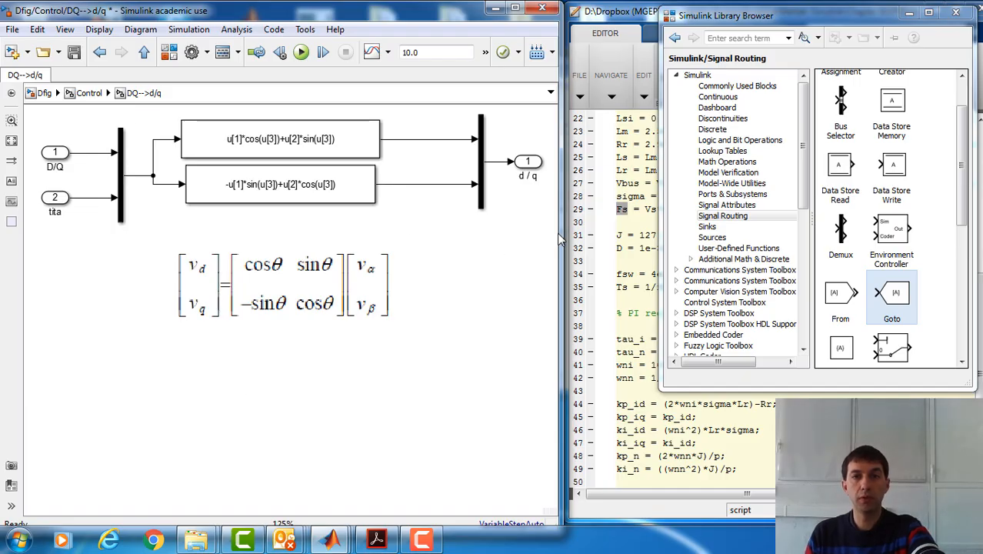
{"action": "key", "text": "ctrl+v"}
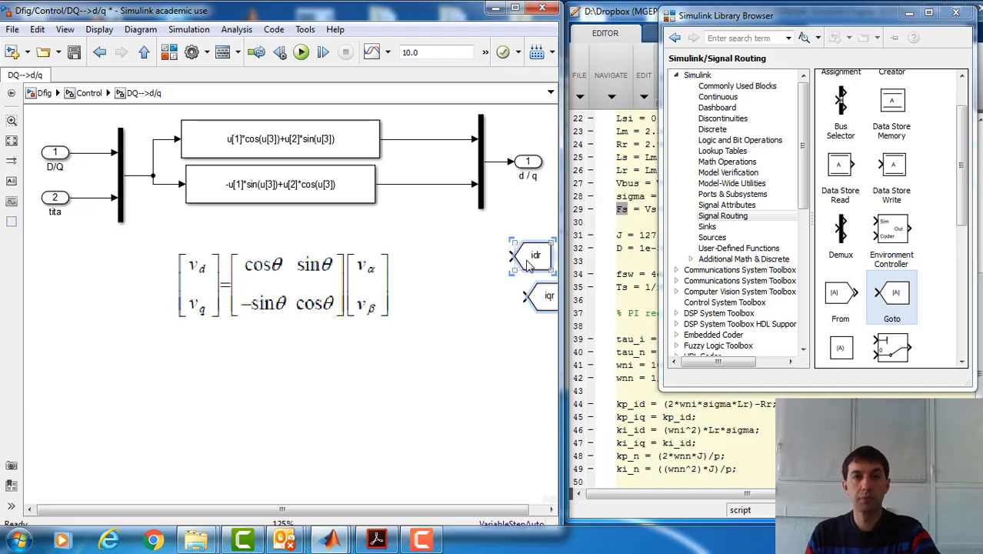
{"action": "left_click_drag", "start_coordinate": [526, 254], "coordinate": [481, 245]}
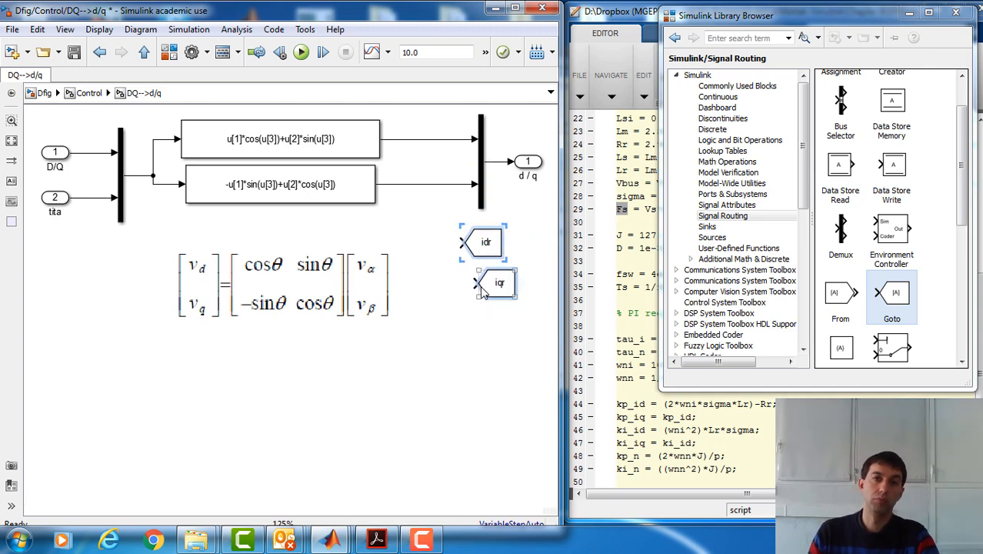
{"action": "key", "text": "Delete"}
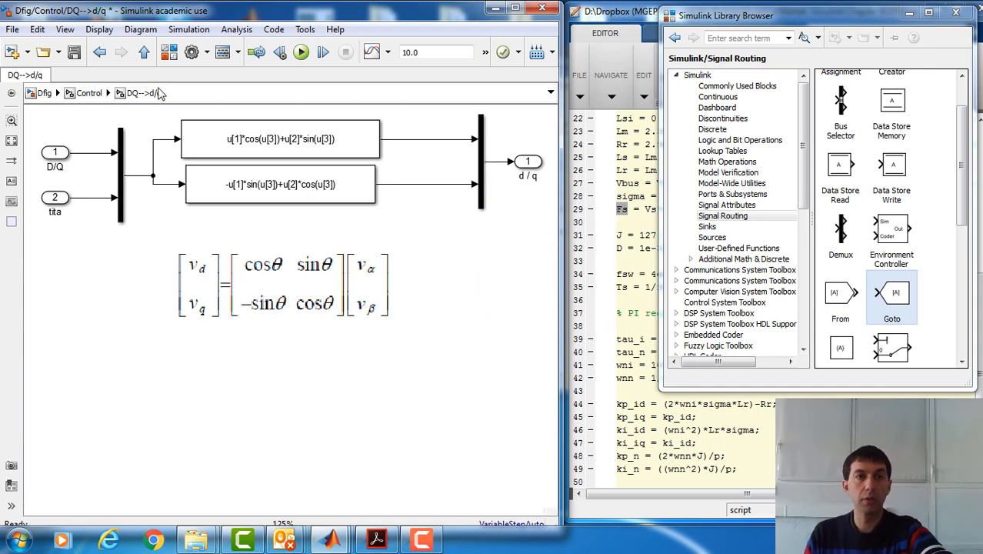
Step: Return to the Control subsystem and paste the idr and iqr Goto blocks into the free space below d/q-->DQ
{"action": "left_click", "coordinate": [89, 93]}
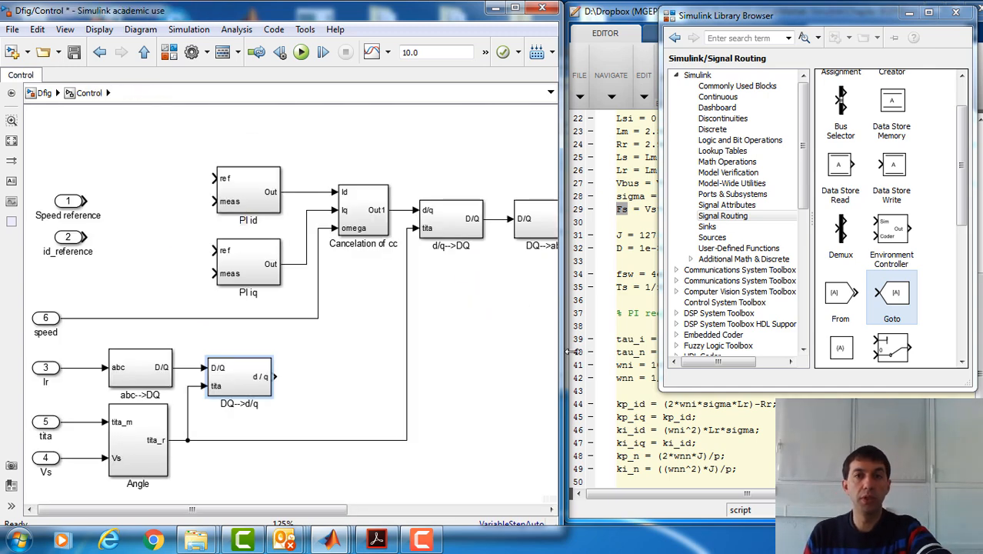
{"action": "left_click", "coordinate": [461, 329]}
{"action": "key", "text": "ctrl+v"}
{"action": "left_click", "coordinate": [367, 413]}
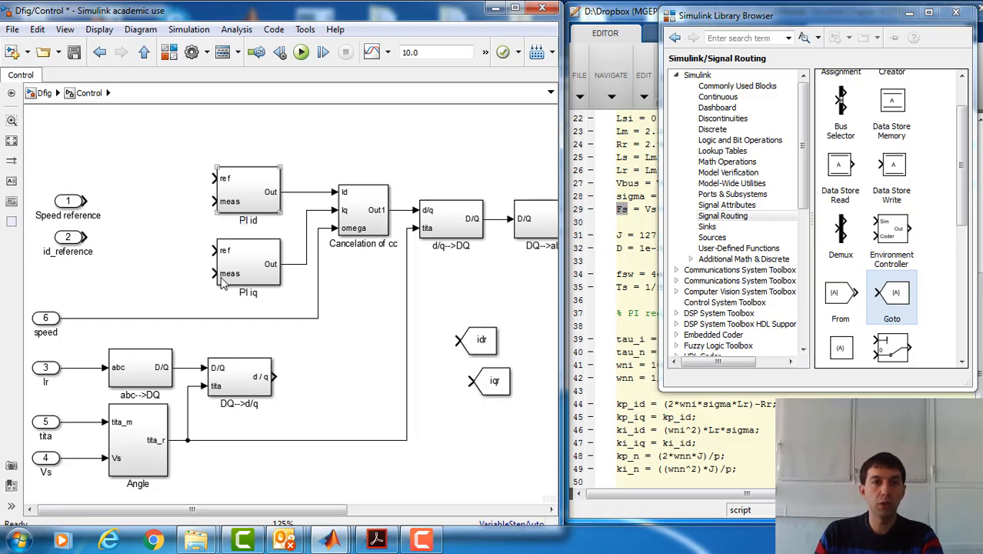
Step: Add a Demux block from Signal Routing and attach its input to the d/q output of DQ-->d/q
{"action": "double_click", "coordinate": [158, 373]}
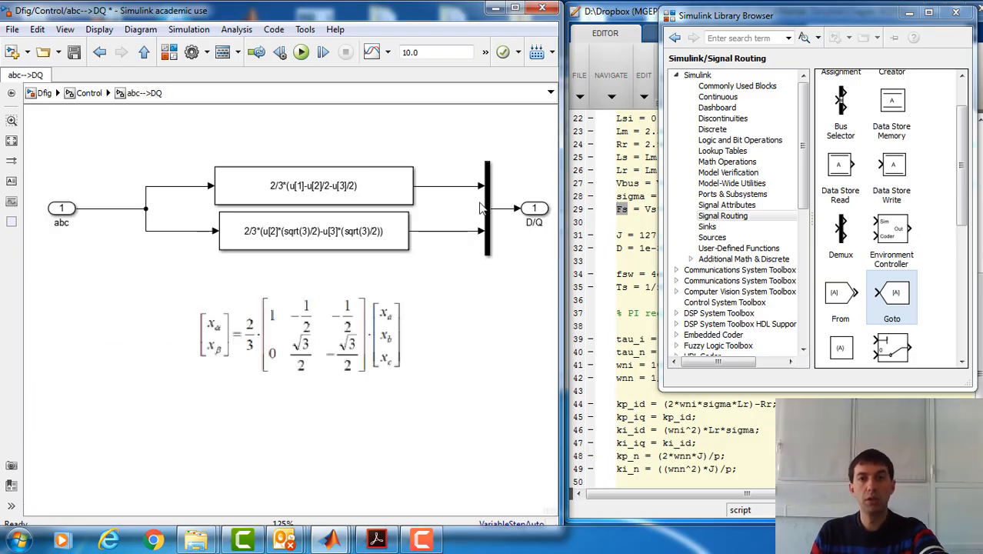
{"action": "left_click", "coordinate": [87, 94]}
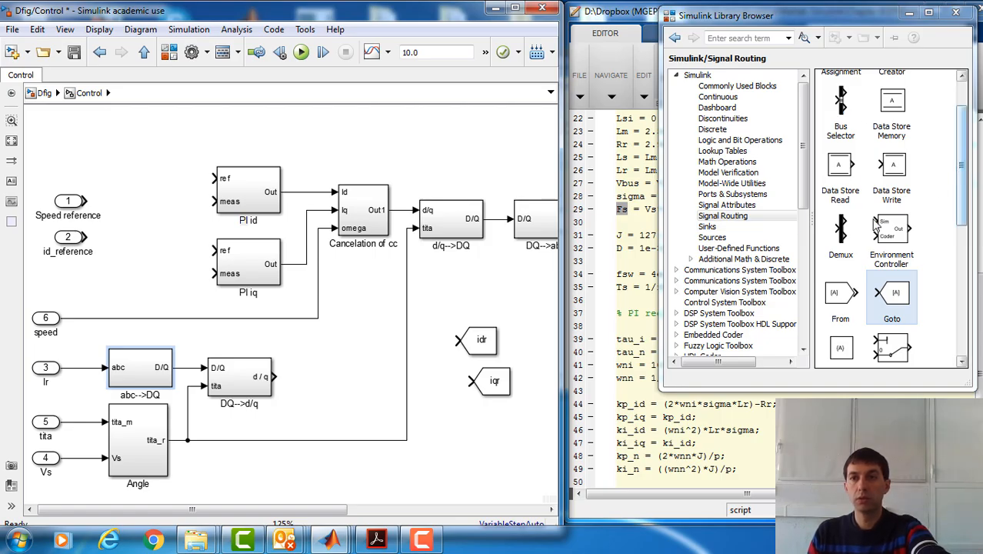
{"action": "left_click_drag", "start_coordinate": [841, 231], "coordinate": [303, 383]}
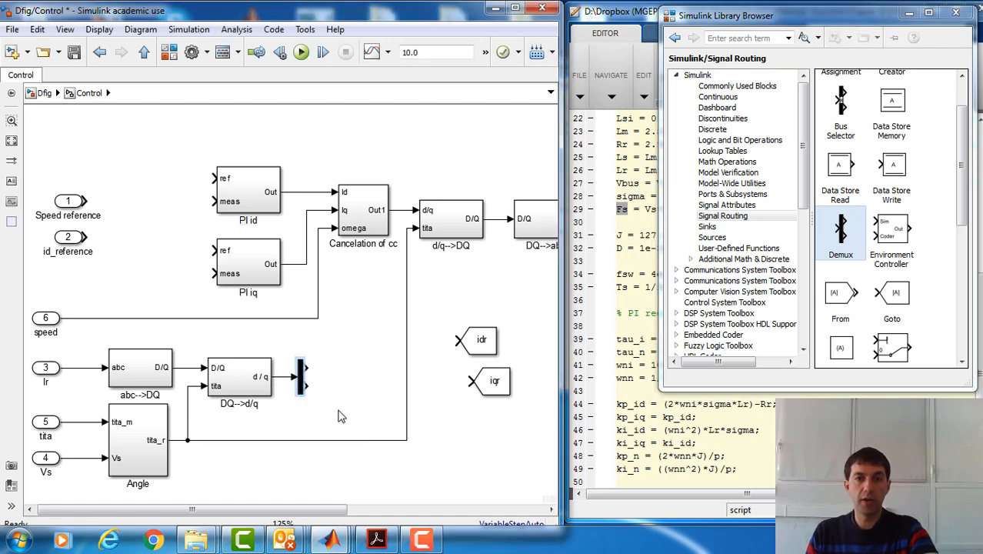
{"action": "left_click", "coordinate": [411, 413]}
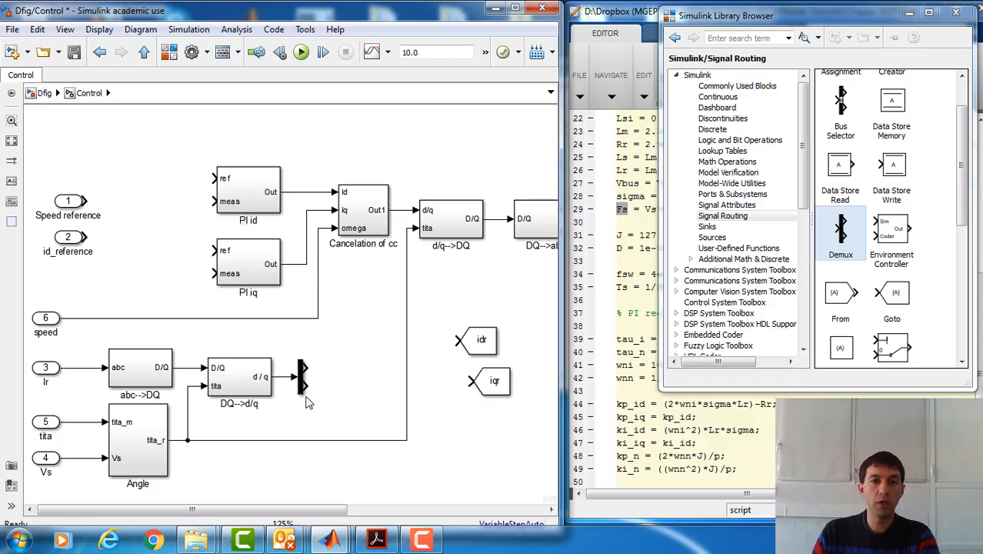
Step: Shift the whole chain from PI id and PI iq through Vabc_ref to the right, making room before the PI regulators
{"action": "left_click", "coordinate": [515, 8]}
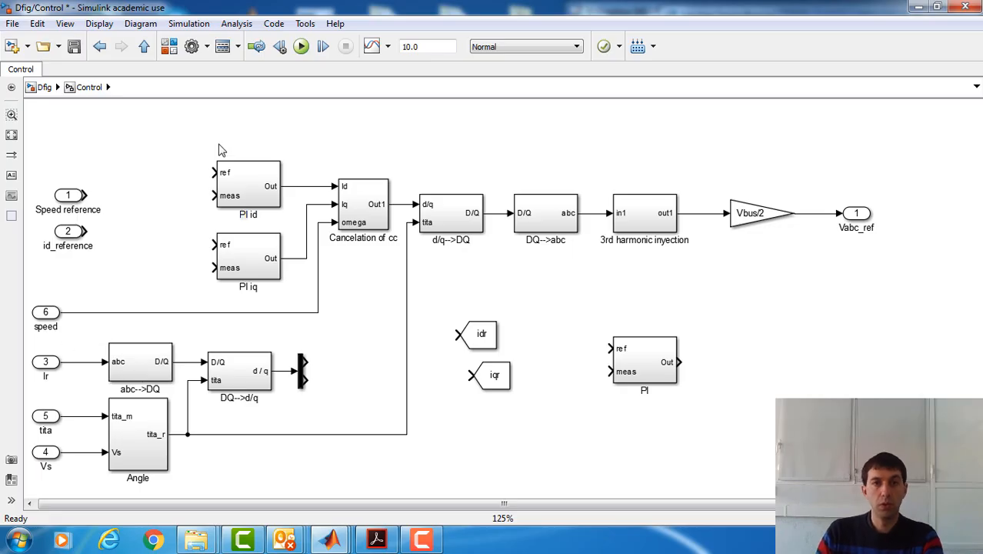
{"action": "left_click_drag", "start_coordinate": [217, 130], "coordinate": [875, 281]}
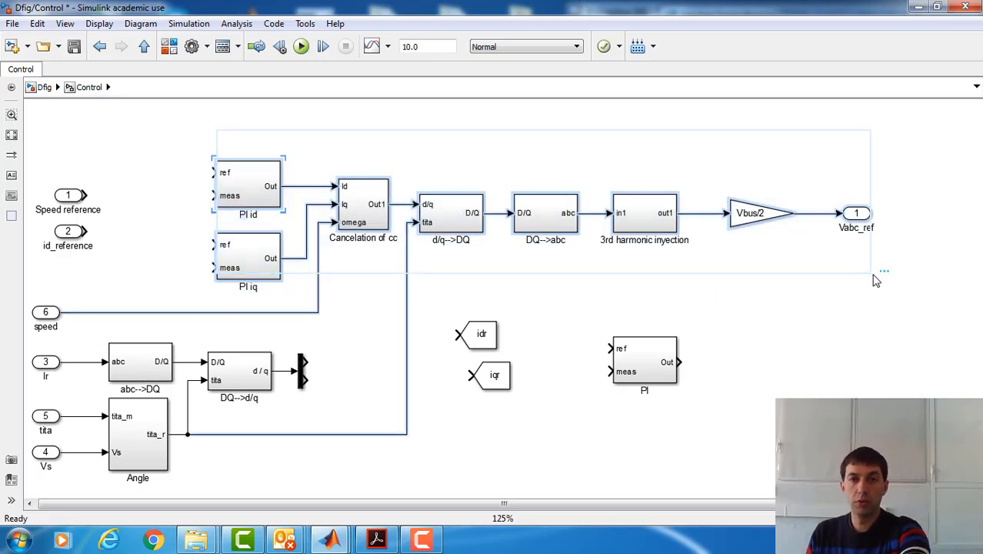
{"action": "key", "text": "Right"}
{"action": "key", "text": "Right"}
{"action": "key", "text": "Right"}
{"action": "key", "text": "Right"}
{"action": "key", "text": "Right"}
{"action": "key", "text": "Right"}
{"action": "key", "text": "Right"}
{"action": "key", "text": "Right"}
{"action": "key", "text": "Right"}
{"action": "key", "text": "Right"}
{"action": "key", "text": "Right"}
{"action": "key", "text": "Right"}
{"action": "key", "text": "Right"}
{"action": "key", "text": "Right"}
{"action": "key", "text": "Right"}
{"action": "key", "text": "Right"}
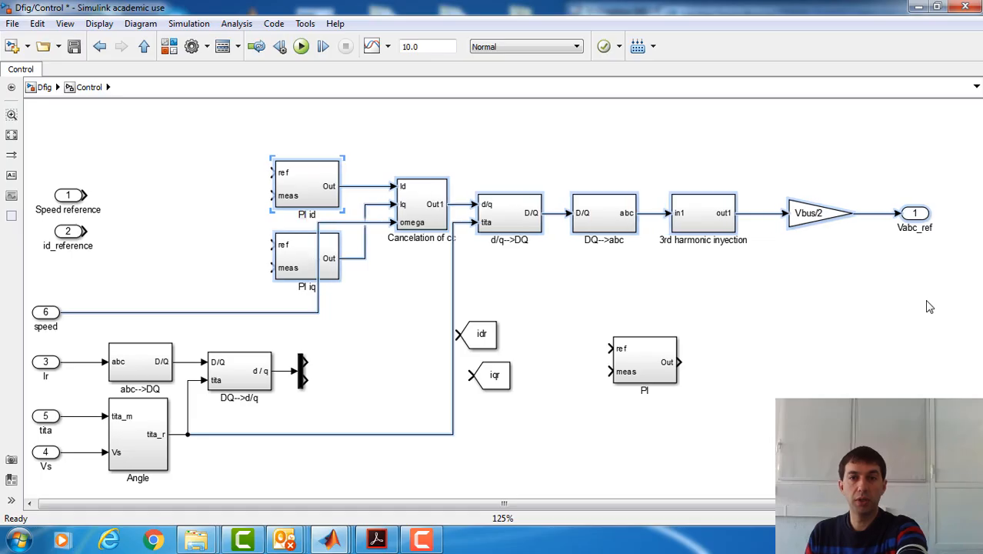
{"action": "key", "text": "Right"}
{"action": "key", "text": "Right"}
{"action": "key", "text": "Right"}
{"action": "key", "text": "Right"}
{"action": "key", "text": "Right"}
{"action": "key", "text": "Right"}
{"action": "key", "text": "Right"}
{"action": "key", "text": "Right"}
{"action": "key", "text": "Right"}
{"action": "key", "text": "Right"}
{"action": "key", "text": "Right"}
{"action": "key", "text": "Right"}
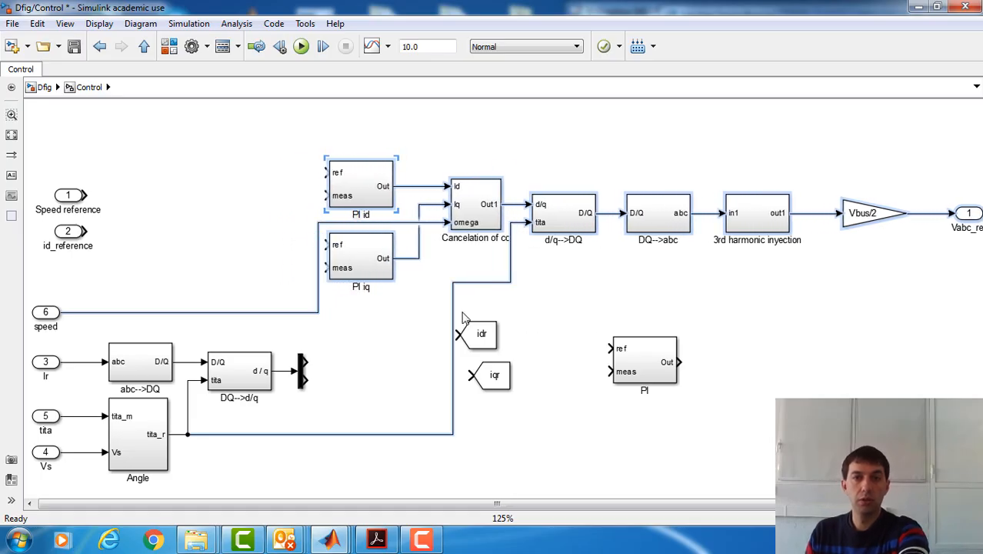
{"action": "key", "text": "Right"}
{"action": "key", "text": "Right"}
{"action": "left_click", "coordinate": [355, 318]}
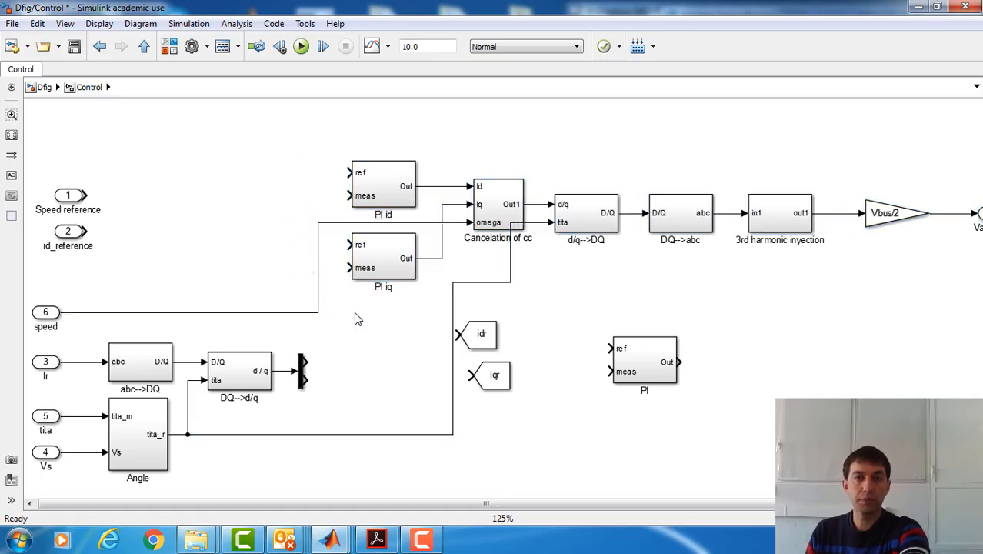
Step: Reroute the speed and tita_r lines clear of the shifted blocks, moving the idr and iqr Goto blocks out of their way
{"action": "left_click_drag", "start_coordinate": [319, 281], "coordinate": [448, 288]}
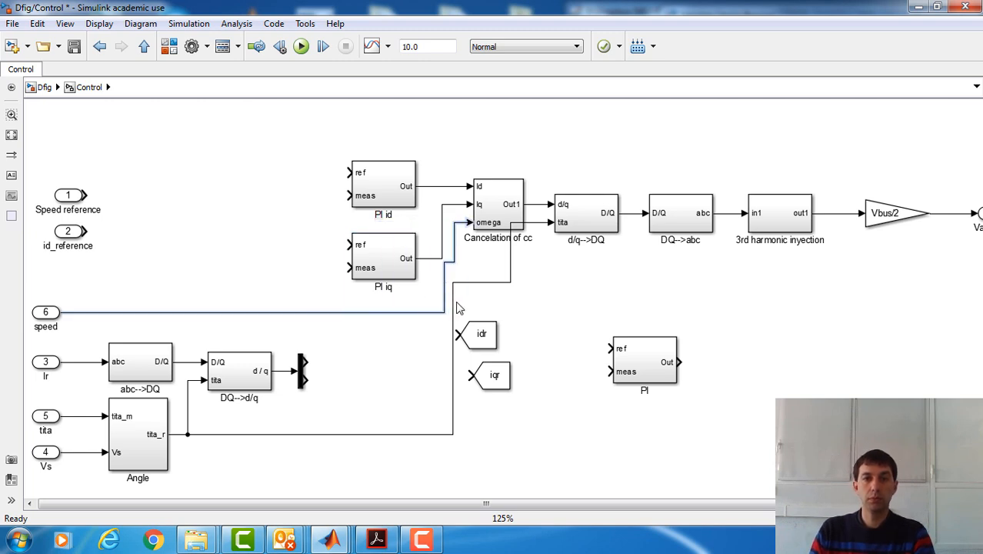
{"action": "left_click_drag", "start_coordinate": [481, 333], "coordinate": [386, 415]}
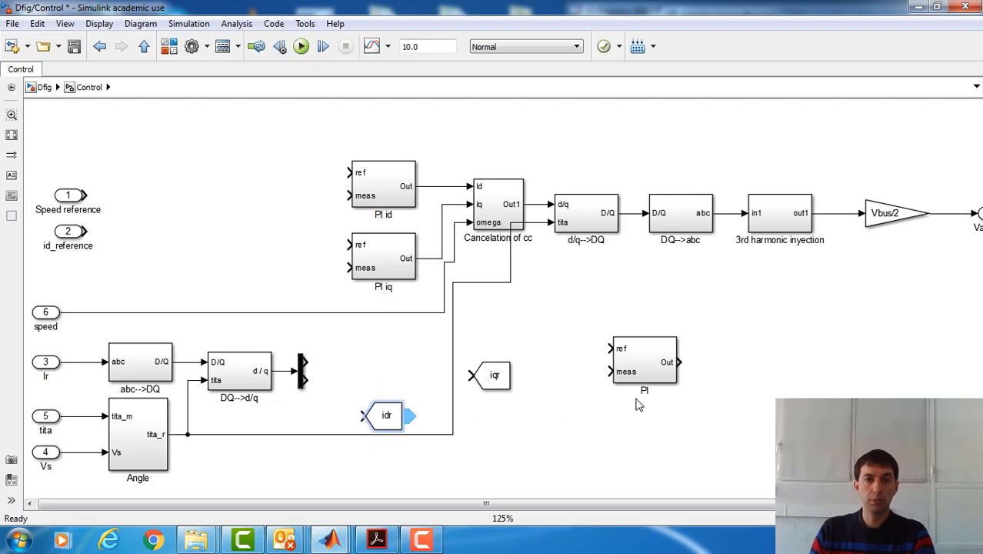
{"action": "left_click_drag", "start_coordinate": [504, 390], "coordinate": [509, 480]}
{"action": "left_click_drag", "start_coordinate": [384, 416], "coordinate": [533, 415]}
{"action": "left_click_drag", "start_coordinate": [453, 367], "coordinate": [496, 363]}
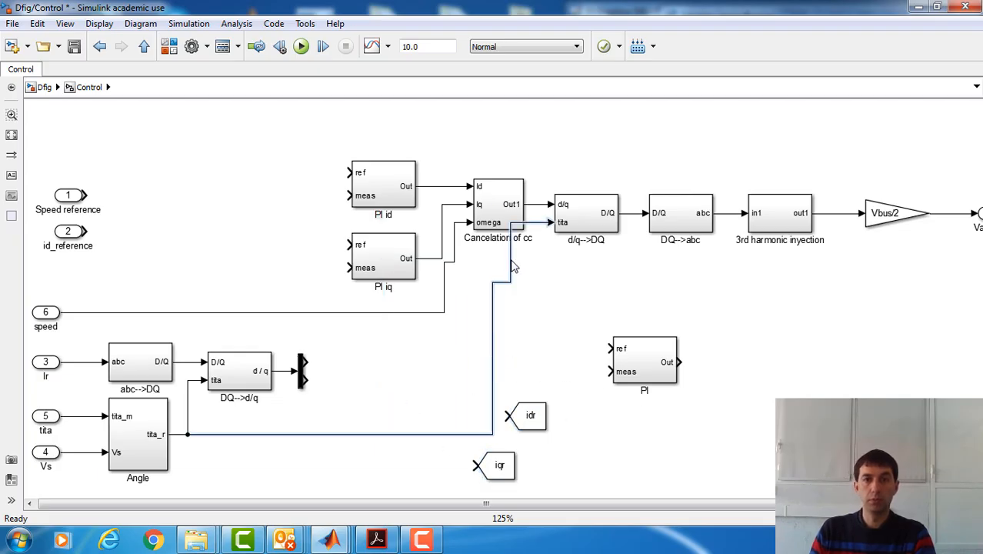
{"action": "left_click_drag", "start_coordinate": [514, 266], "coordinate": [536, 276]}
{"action": "left_click_drag", "start_coordinate": [495, 386], "coordinate": [537, 381]}
Step: Move the idr Goto block closer to the Demux and wire the Demux outputs to the meas inputs of PI id and PI iq
{"action": "left_click", "coordinate": [540, 417]}
{"action": "left_click_drag", "start_coordinate": [541, 417], "coordinate": [460, 380]}
{"action": "left_click_drag", "start_coordinate": [306, 361], "coordinate": [350, 196]}
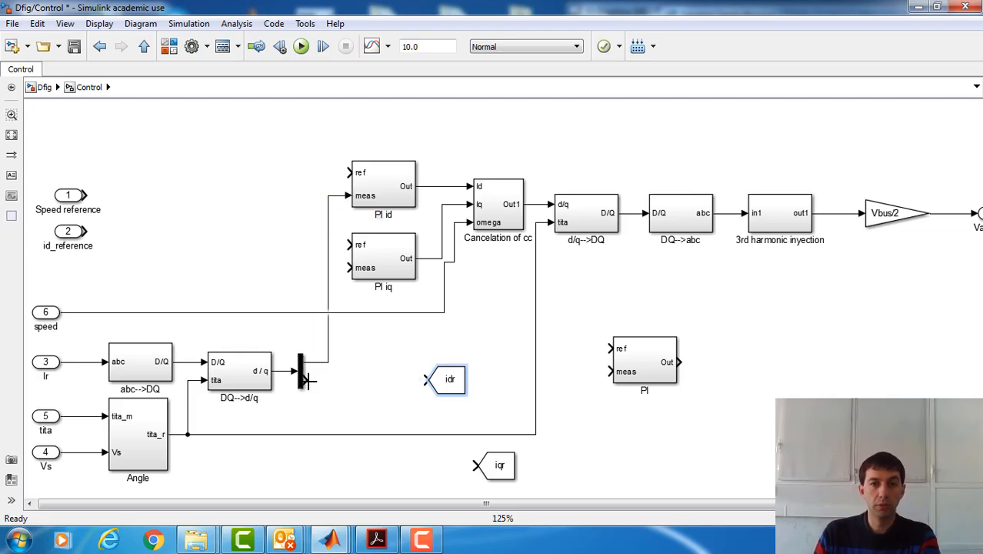
{"action": "left_click_drag", "start_coordinate": [306, 379], "coordinate": [351, 268]}
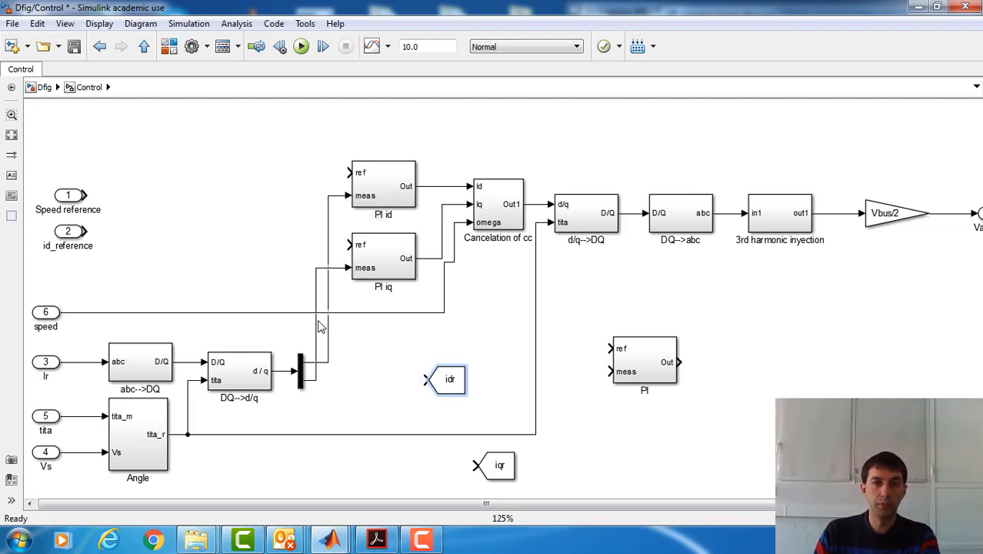
Step: Nudge the Demux closer to DQ-->d/q and reroute the PI id measurement line so it runs beside the PI iq one
{"action": "left_click", "coordinate": [328, 335]}
{"action": "left_click", "coordinate": [301, 371]}
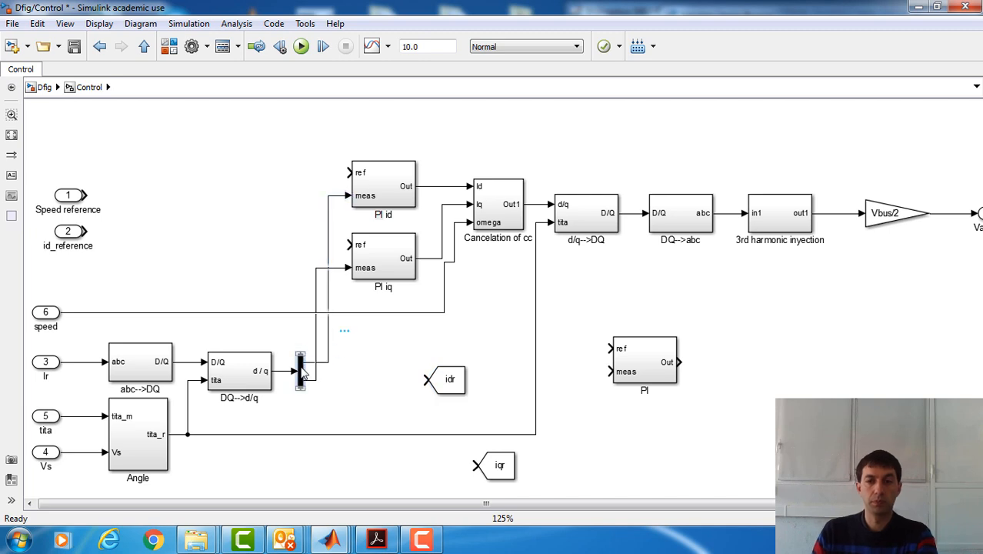
{"action": "key", "text": "Left"}
{"action": "key", "text": "Left"}
{"action": "key", "text": "Left"}
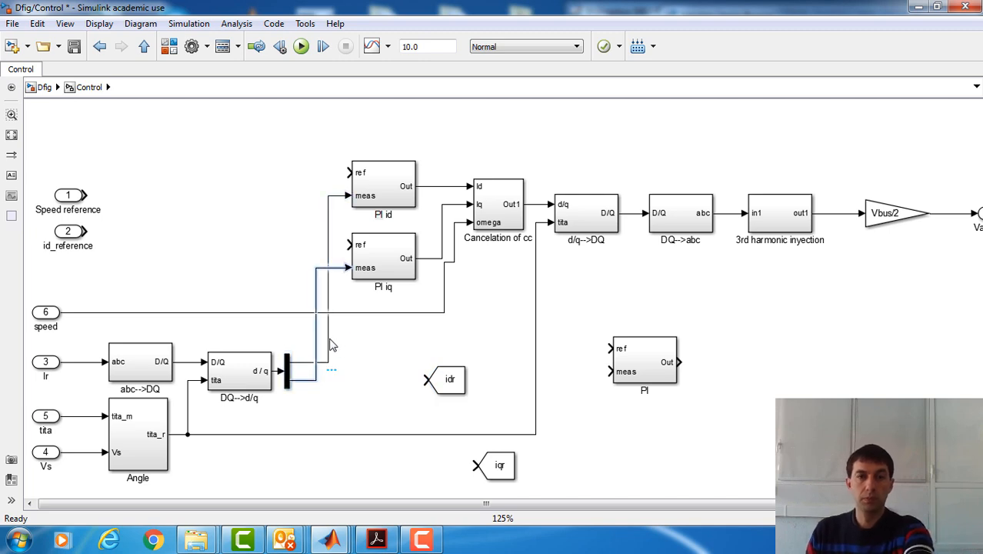
{"action": "left_click", "coordinate": [329, 345]}
{"action": "left_click_drag", "start_coordinate": [332, 352], "coordinate": [313, 350]}
Step: Connect the idr Goto block to the Demux's first output, delete the stray From block and shrink the Goto slightly
{"action": "left_click_drag", "start_coordinate": [427, 381], "coordinate": [308, 362]}
{"action": "left_click", "coordinate": [396, 362]}
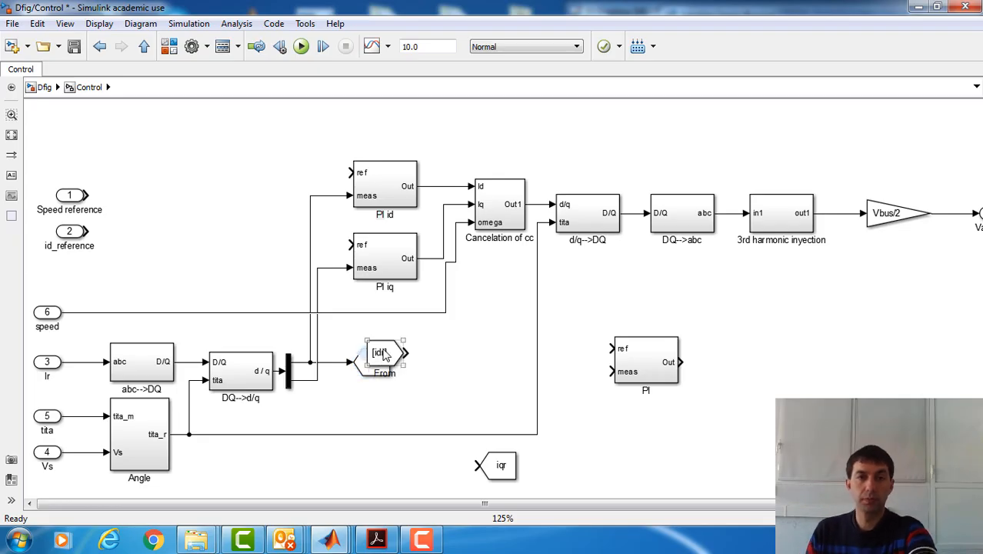
{"action": "left_click", "coordinate": [450, 367]}
{"action": "left_click_drag", "start_coordinate": [389, 357], "coordinate": [449, 353]}
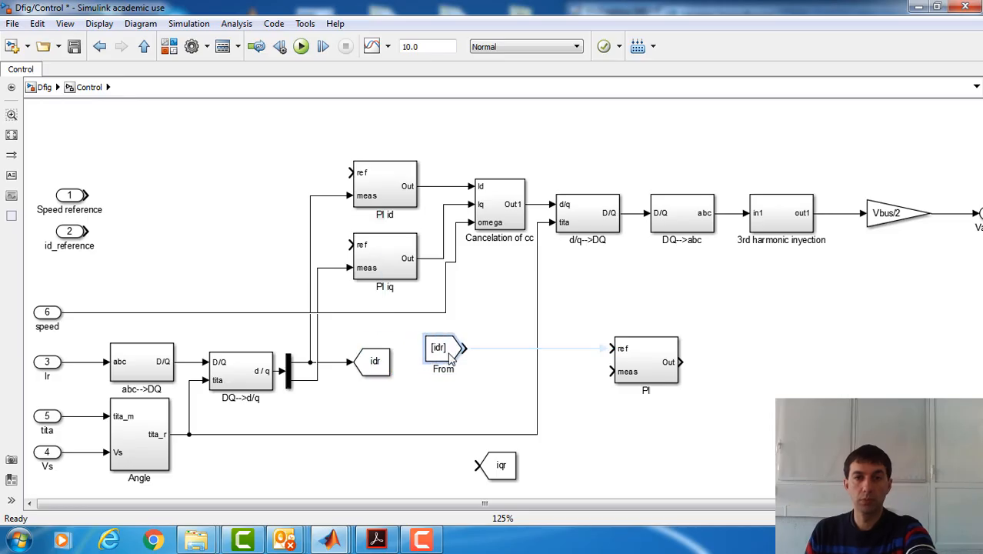
{"action": "key", "text": "Delete"}
{"action": "left_click", "coordinate": [379, 356]}
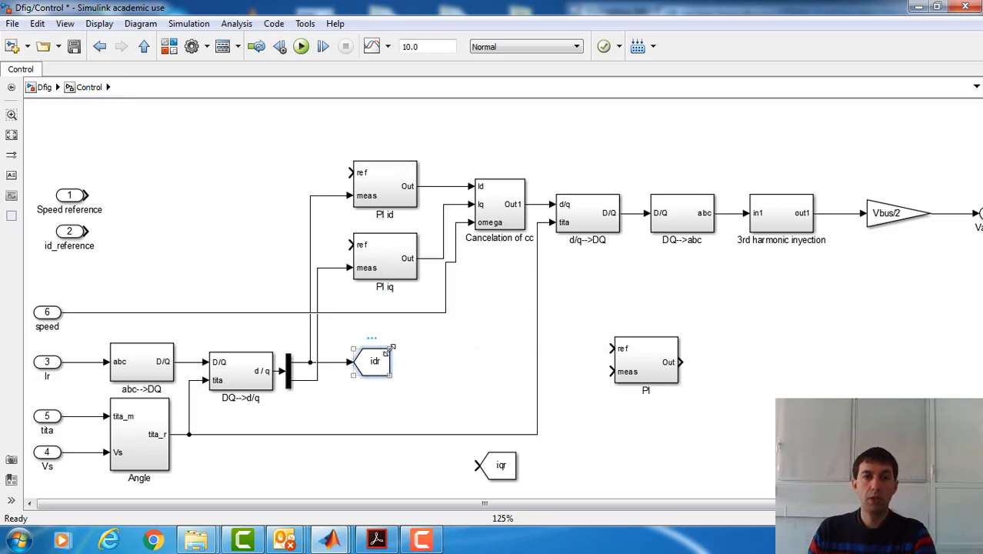
{"action": "mouse_move", "coordinate": [390, 348]}
{"action": "left_mouse_down"}
{"action": "mouse_move", "coordinate": [388, 362]}
{"action": "mouse_move", "coordinate": [386, 354]}
{"action": "left_mouse_up"}
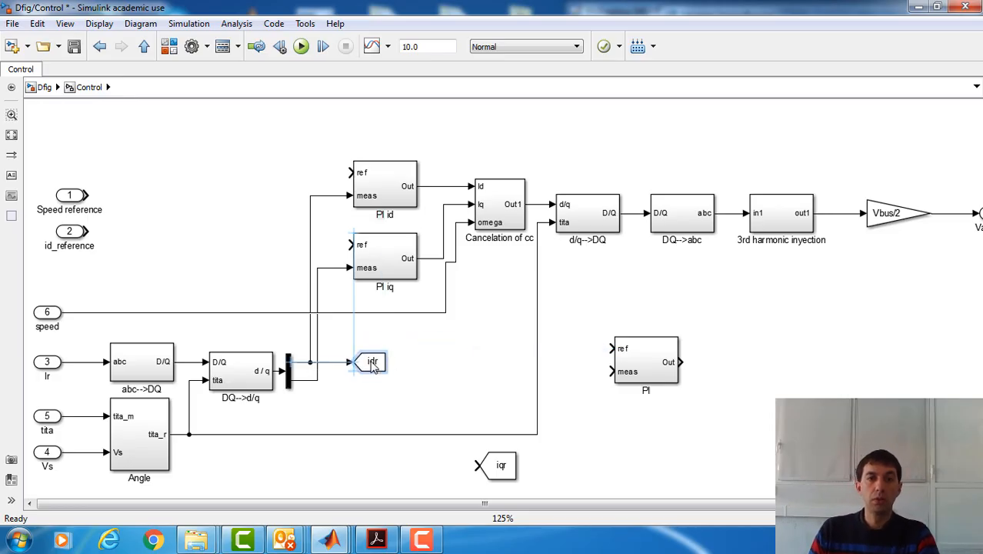
Step: Place the iqr Goto block, reduced in size, below idr on the Demux's second output line and save the model
{"action": "left_click_drag", "start_coordinate": [500, 465], "coordinate": [429, 405]}
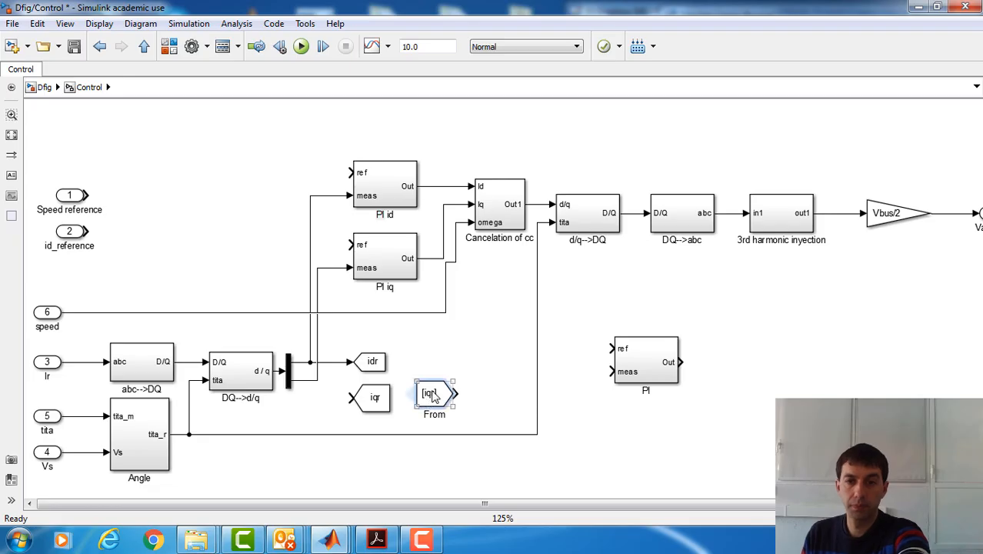
{"action": "key", "text": "Delete"}
{"action": "left_click", "coordinate": [383, 405]}
{"action": "left_click_drag", "start_coordinate": [383, 406], "coordinate": [316, 380]}
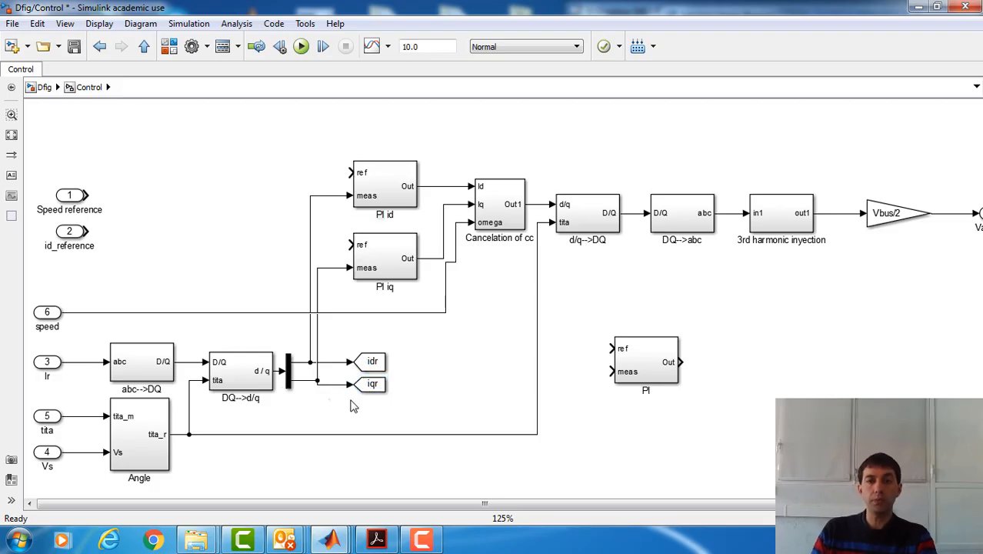
{"action": "left_click", "coordinate": [381, 256]}
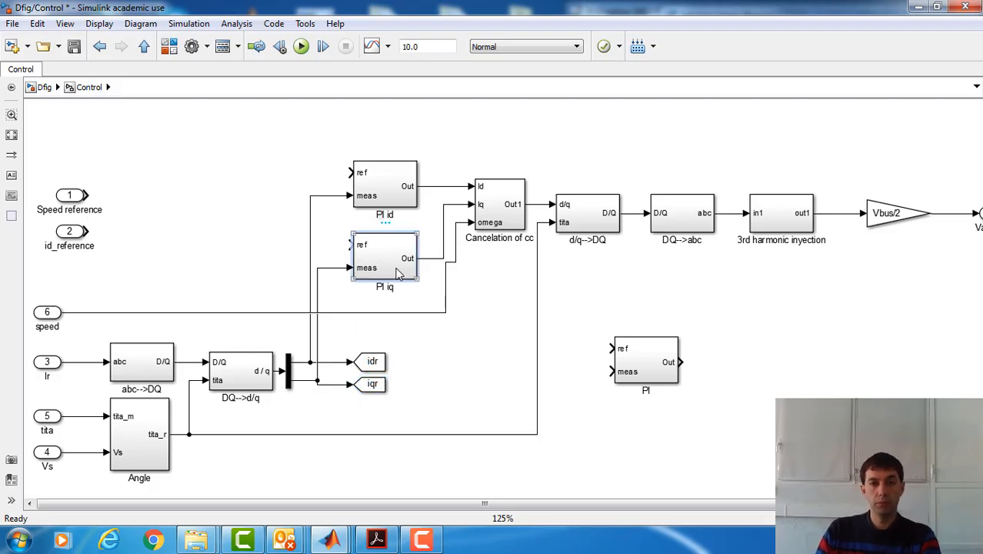
{"action": "left_click", "coordinate": [74, 48]}
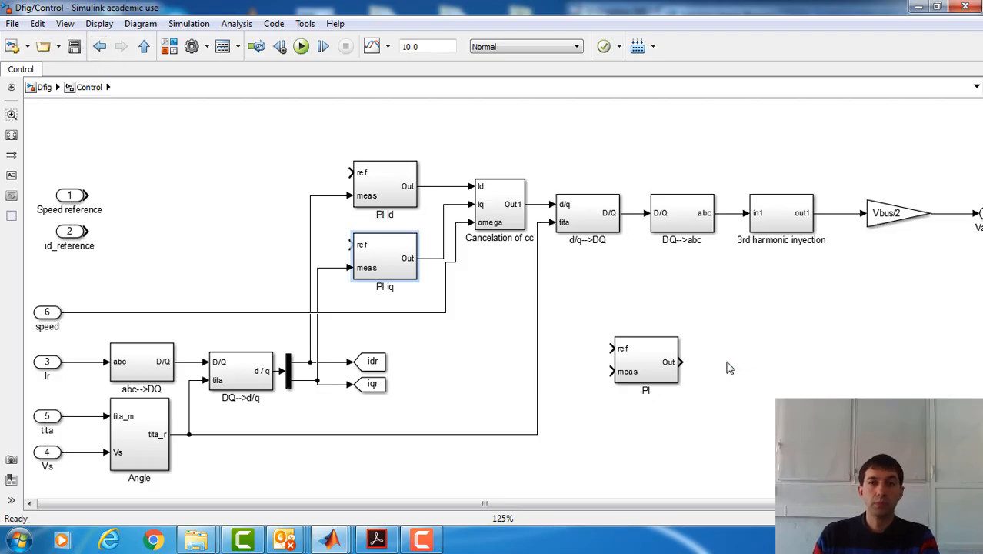
Step: Review the idr and iqr From blocks inside the Cancelation of cc subsystem and return to the Control level
{"action": "double_click", "coordinate": [507, 213]}
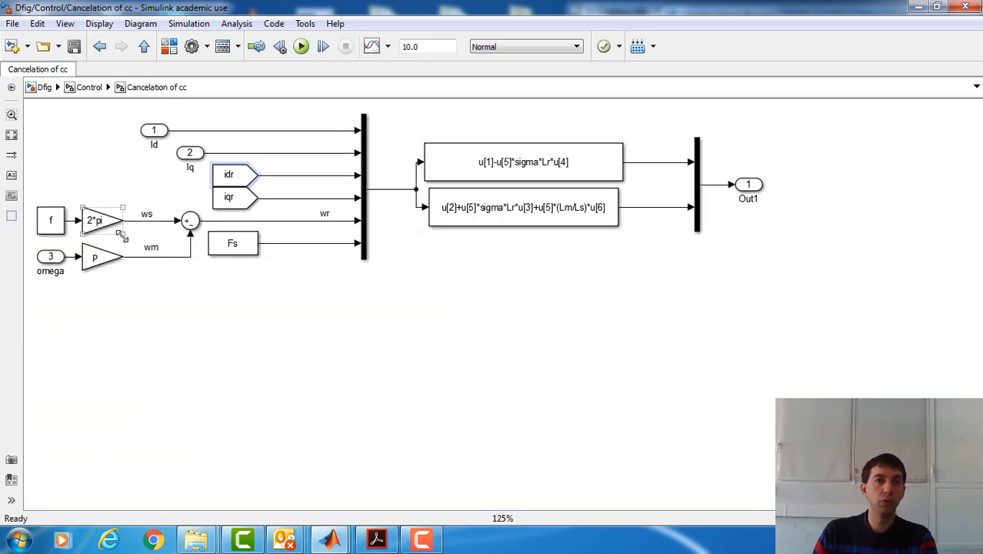
{"action": "left_click", "coordinate": [257, 176]}
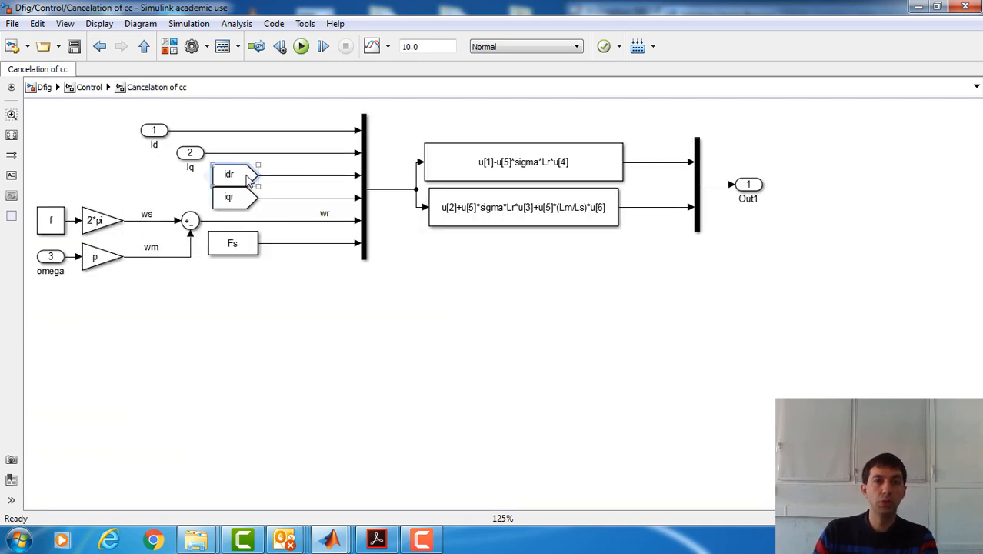
{"action": "left_click", "coordinate": [251, 204]}
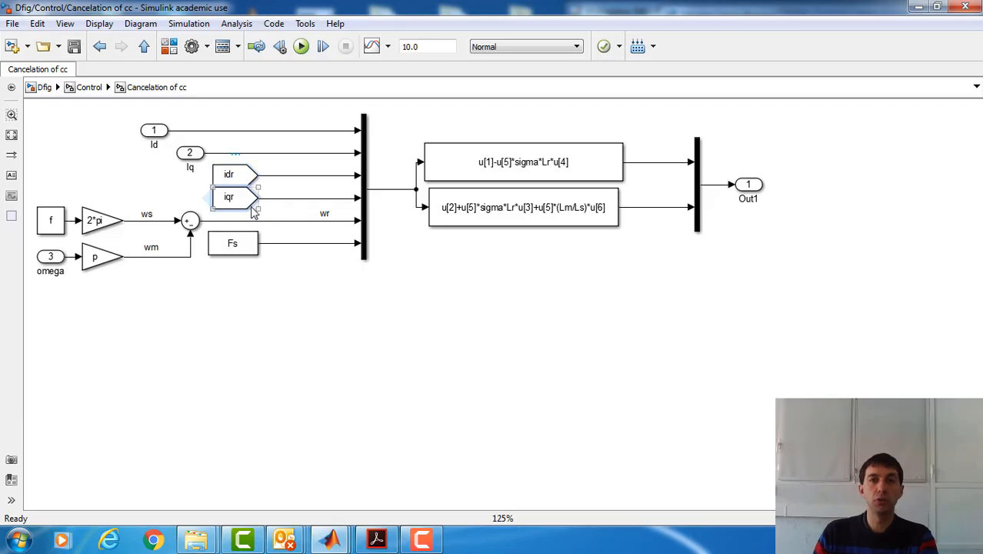
{"action": "left_click", "coordinate": [245, 175]}
{"action": "left_click", "coordinate": [244, 197]}
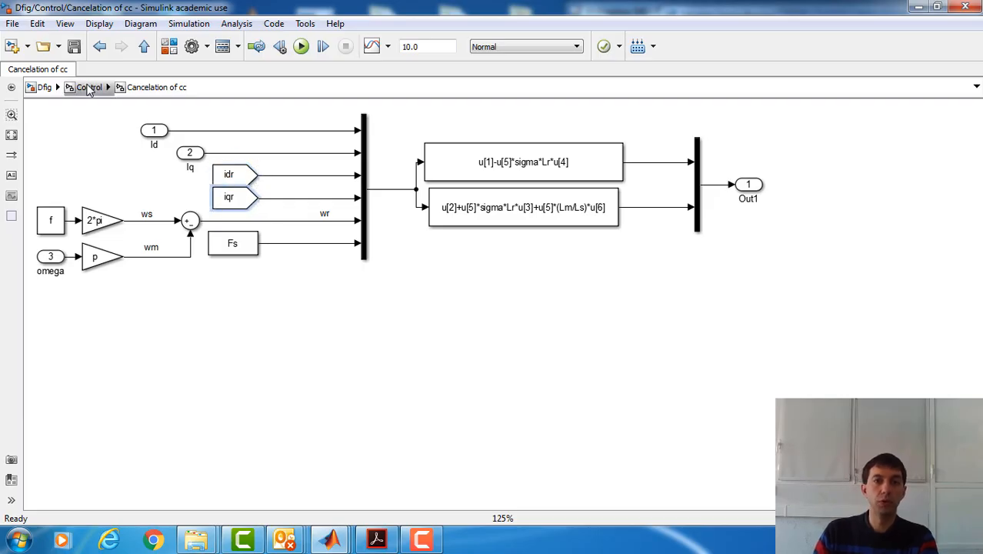
{"action": "left_click", "coordinate": [90, 86]}
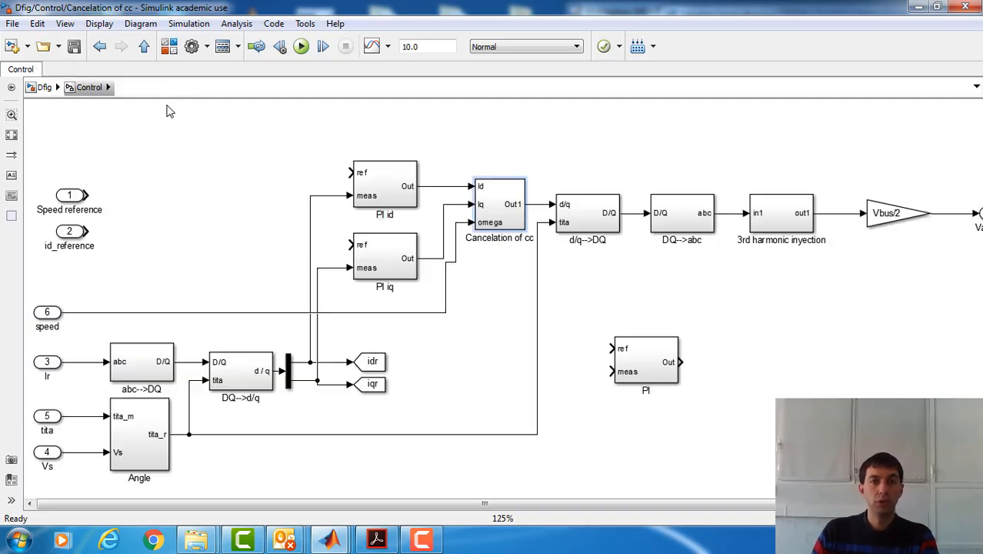
Step: Copy the idr Goto block into the Cancelation of cc subsystem beyond Out1 and set the copy's tag to vdr_ref
{"action": "left_click", "coordinate": [385, 365]}
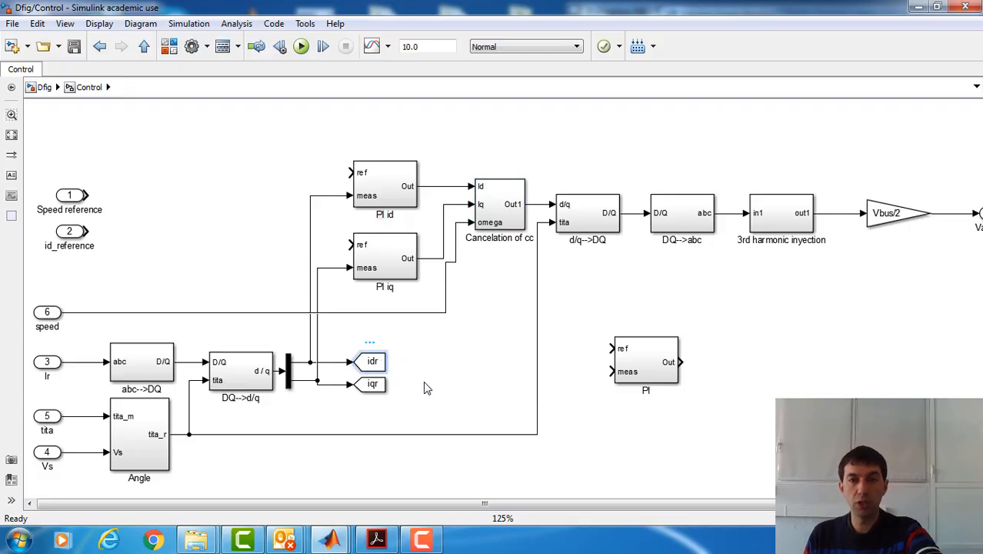
{"action": "double_click", "coordinate": [509, 214]}
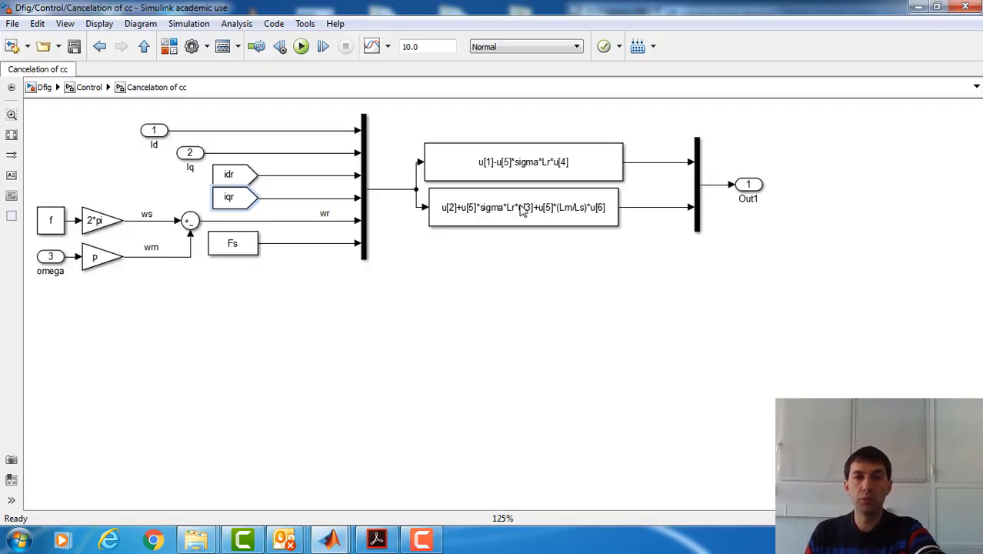
{"action": "key", "text": "ctrl+v"}
{"action": "double_click", "coordinate": [835, 154]}
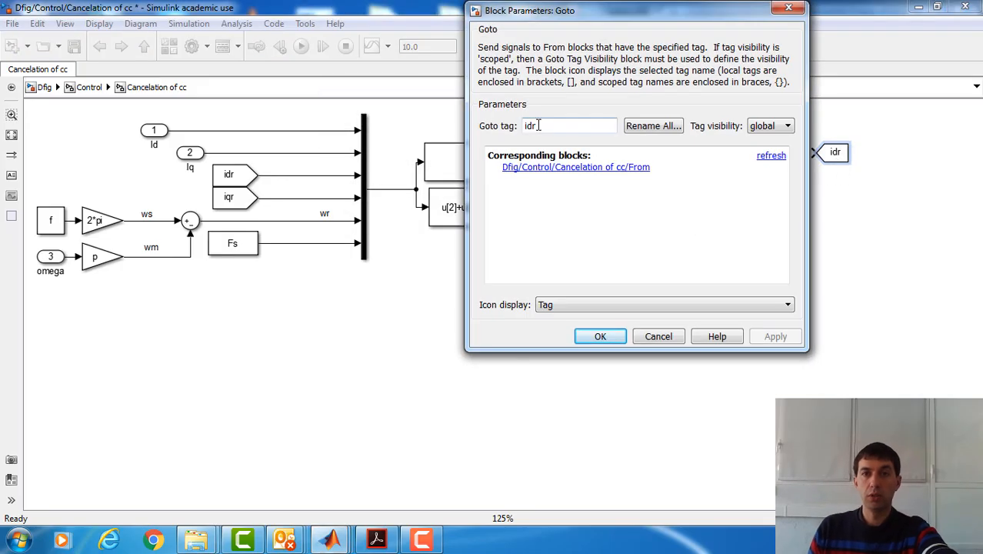
{"action": "type", "text": "vdr_ref"}
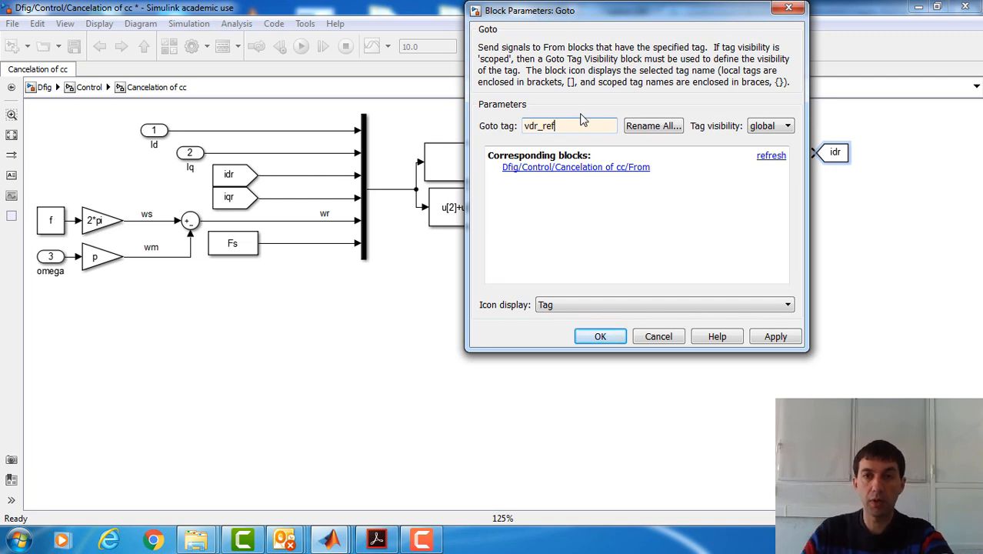
{"action": "left_click_drag", "start_coordinate": [612, 347], "coordinate": [611, 345]}
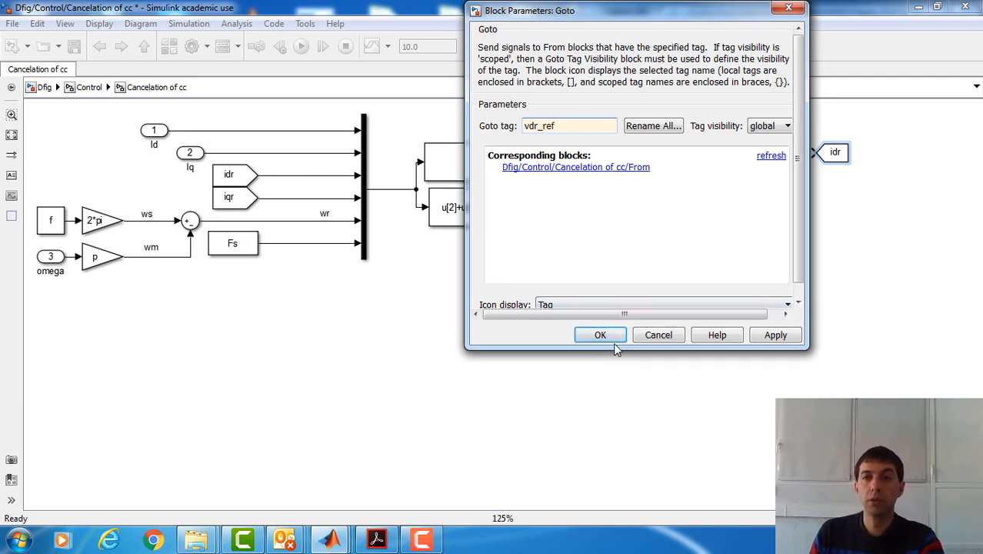
{"action": "left_click", "coordinate": [599, 337]}
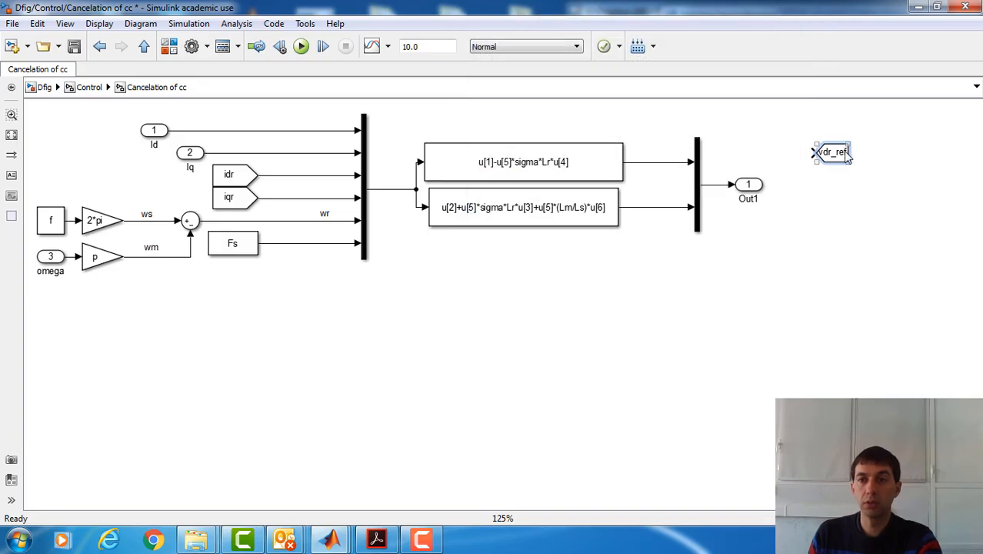
Step: Wire the vdr_ref Goto block to the first function block's output and a copy tagged vqr_ref to the second function block's output
{"action": "left_click_drag", "start_coordinate": [846, 153], "coordinate": [646, 167]}
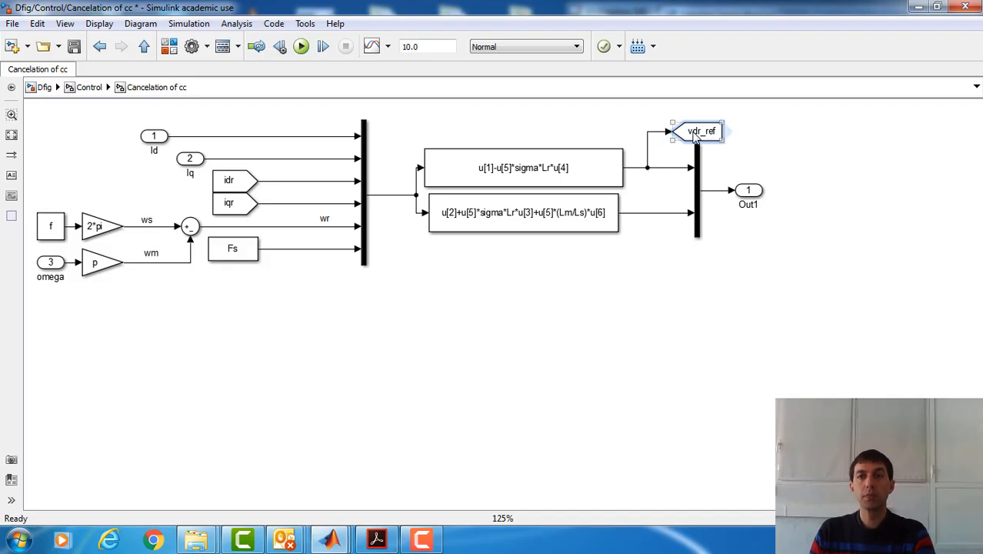
{"action": "mouse_move", "coordinate": [695, 137]}
{"action": "left_mouse_down"}
{"action": "mouse_move", "coordinate": [687, 274]}
{"action": "mouse_move", "coordinate": [694, 272]}
{"action": "mouse_move", "coordinate": [646, 216]}
{"action": "left_mouse_up"}
{"action": "double_click", "coordinate": [700, 271]}
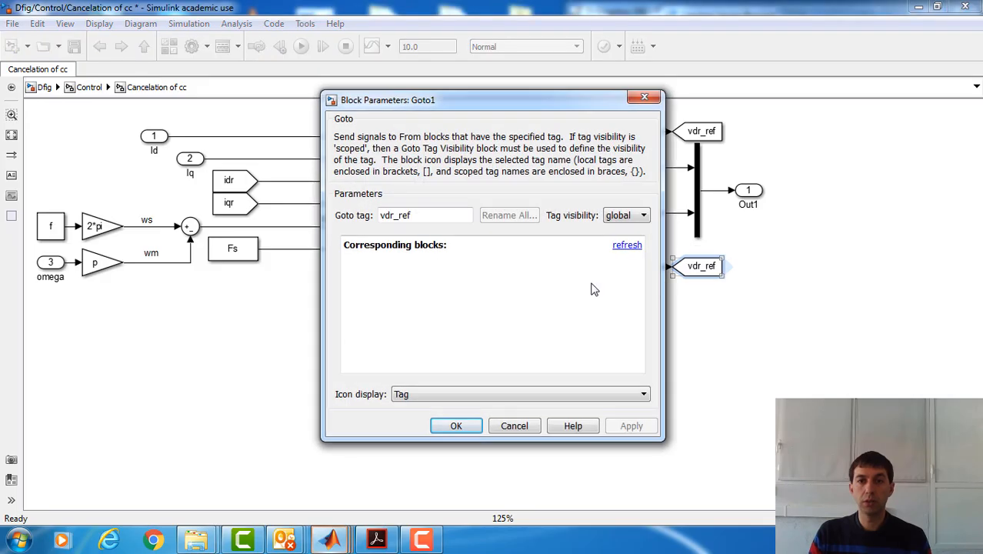
{"action": "double_click", "coordinate": [390, 215]}
{"action": "left_click", "coordinate": [390, 215]}
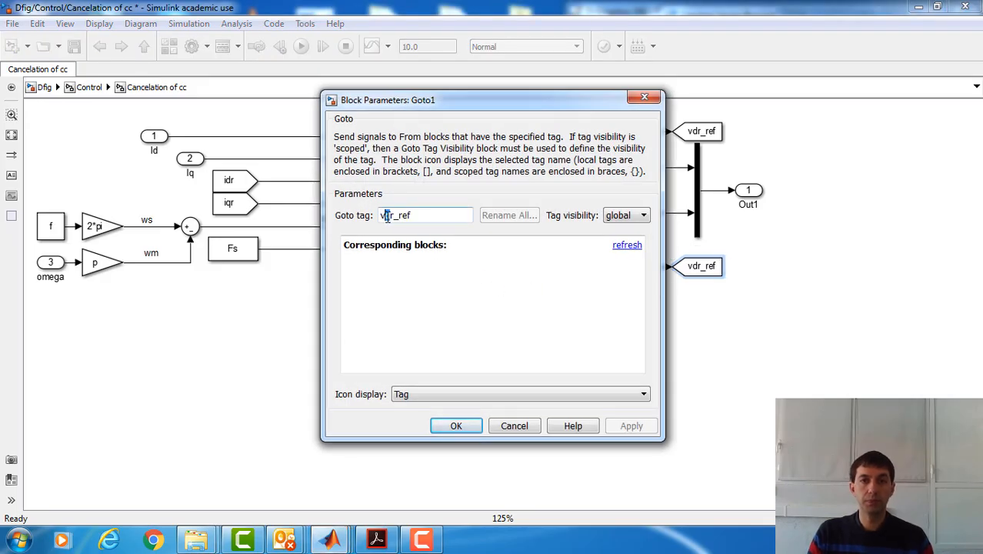
{"action": "type", "text": "q"}
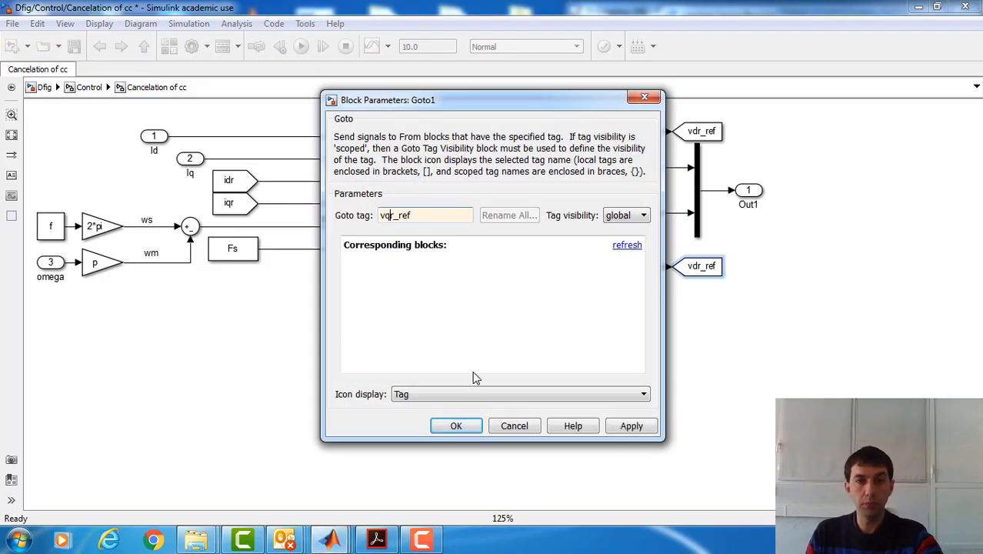
{"action": "left_click", "coordinate": [456, 425]}
Step: Return to the Control level, save the model and straighten the vertical part of the speed line feeding the omega input
{"action": "left_click", "coordinate": [89, 87]}
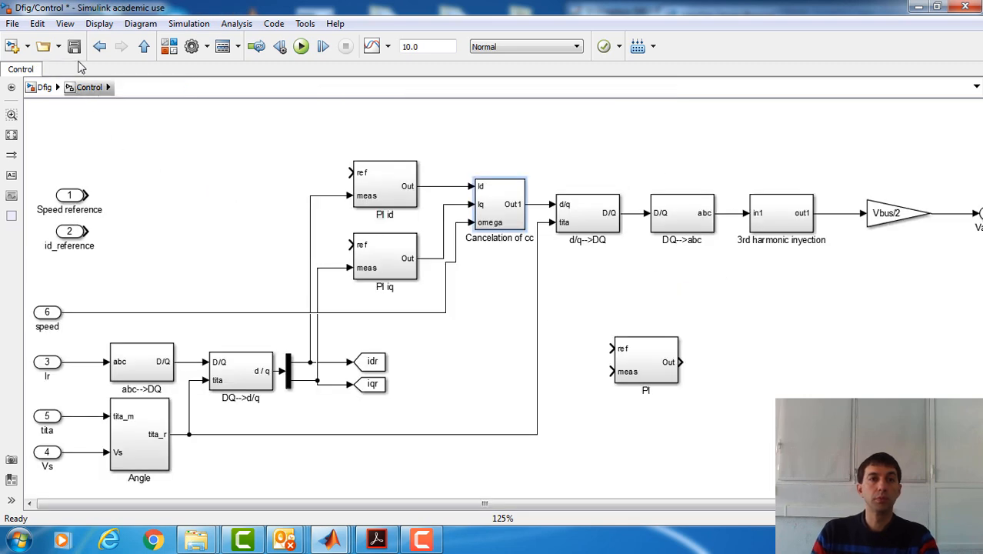
{"action": "left_click", "coordinate": [74, 46]}
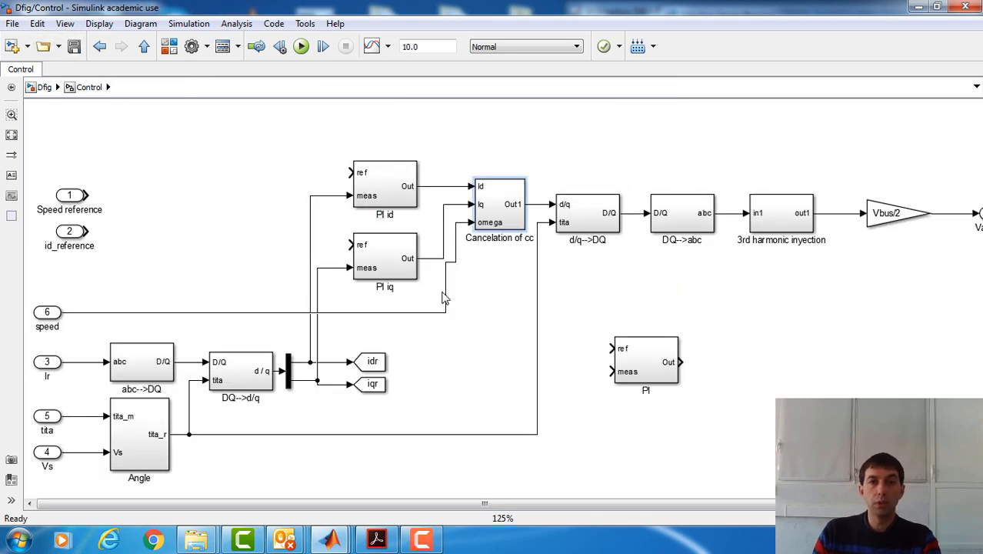
{"action": "left_click_drag", "start_coordinate": [450, 297], "coordinate": [459, 296]}
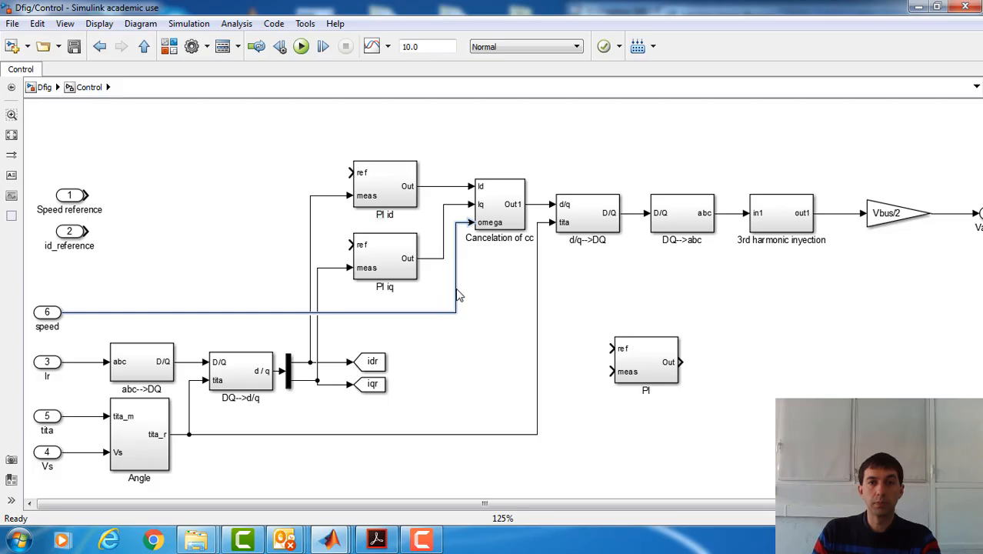
{"action": "left_click", "coordinate": [500, 314]}
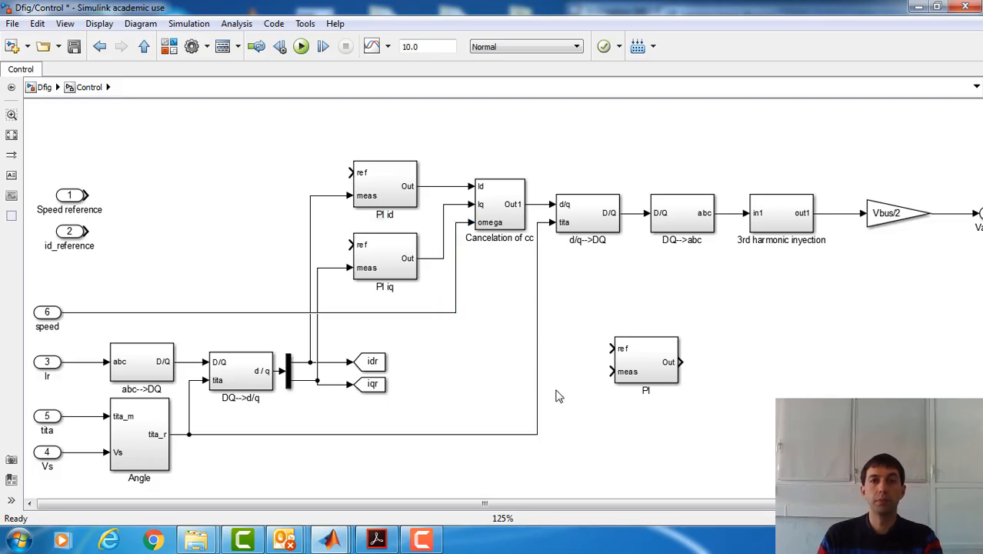
Step: Align the iqr Goto block with the Demux's second output so its line runs straight, and save the model
{"action": "left_click", "coordinate": [368, 386]}
{"action": "left_click_drag", "start_coordinate": [368, 384], "coordinate": [368, 380]}
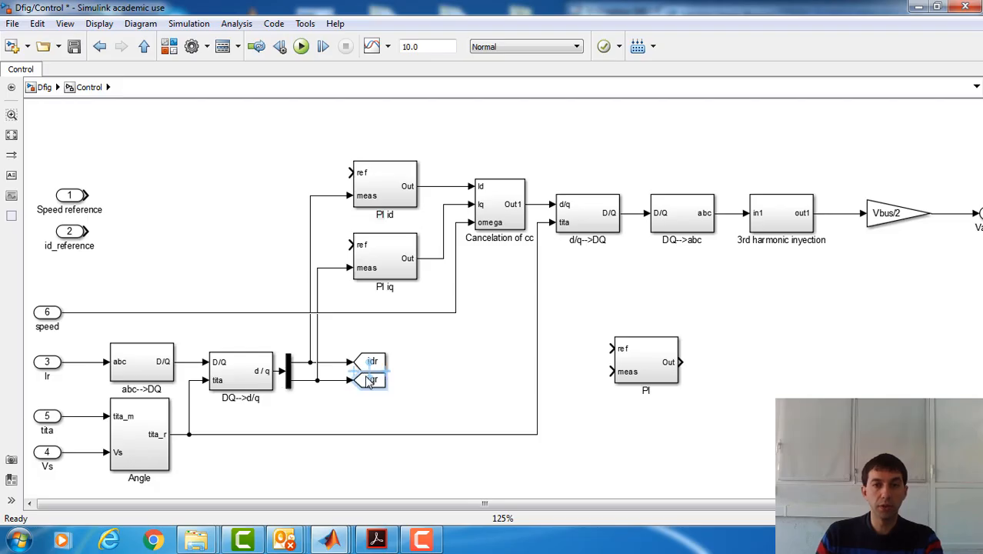
{"action": "left_click", "coordinate": [662, 370]}
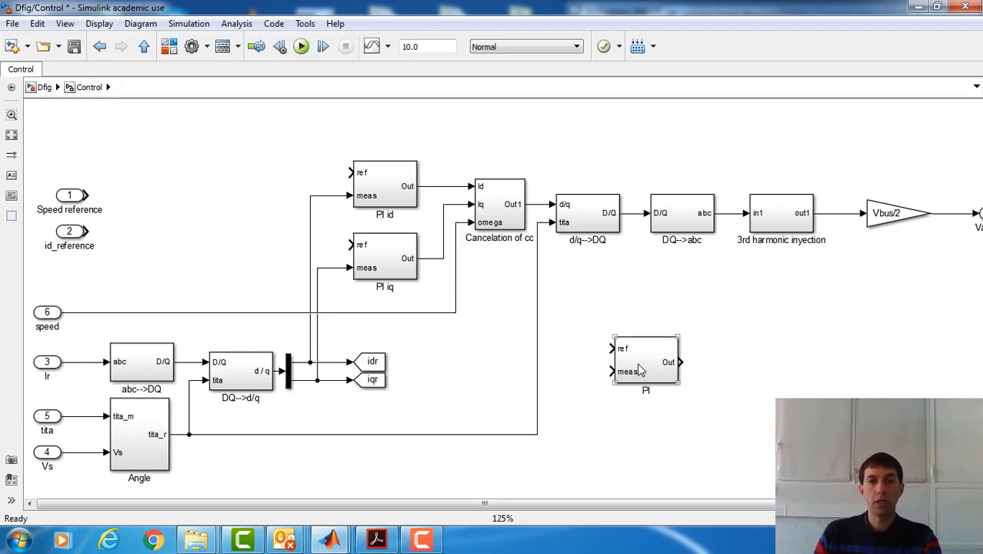
{"action": "left_click", "coordinate": [650, 370]}
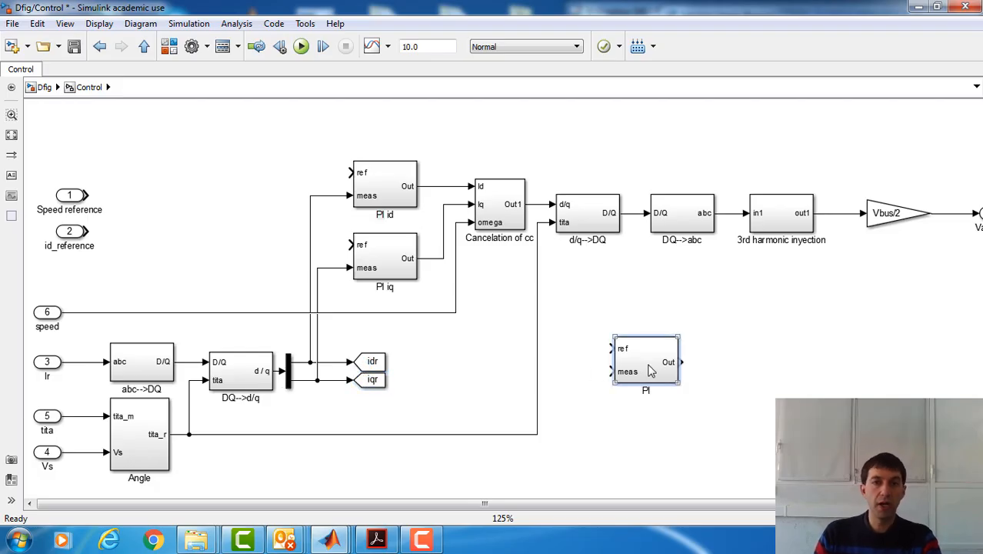
{"action": "left_click", "coordinate": [481, 376]}
{"action": "left_click", "coordinate": [74, 46]}
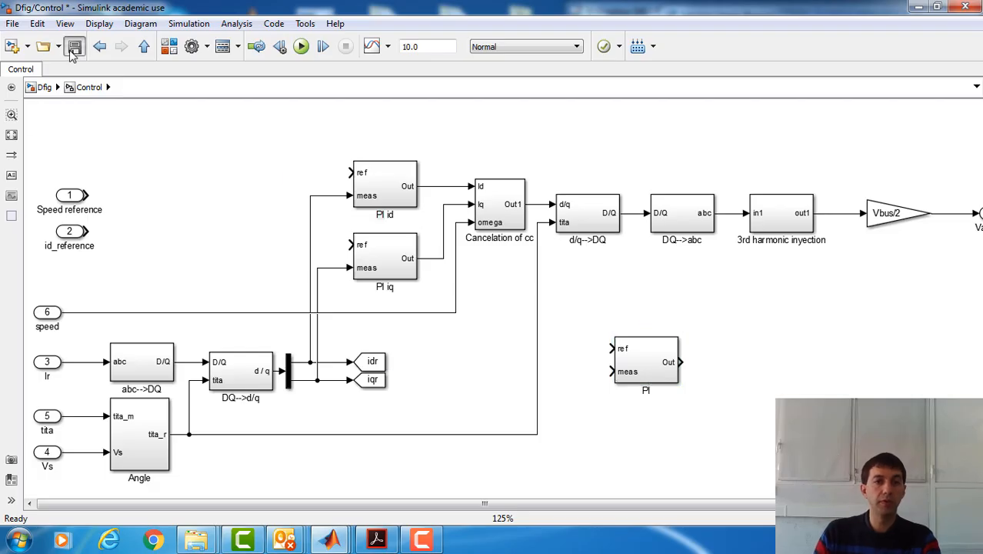
Step: Switch to ch10.pdf in Adobe Acrobat Reader, examine Figure 10.15 on the complete vector control of the DFIM enlarged to 150%, and return to Simulink
{"action": "left_click", "coordinate": [388, 543]}
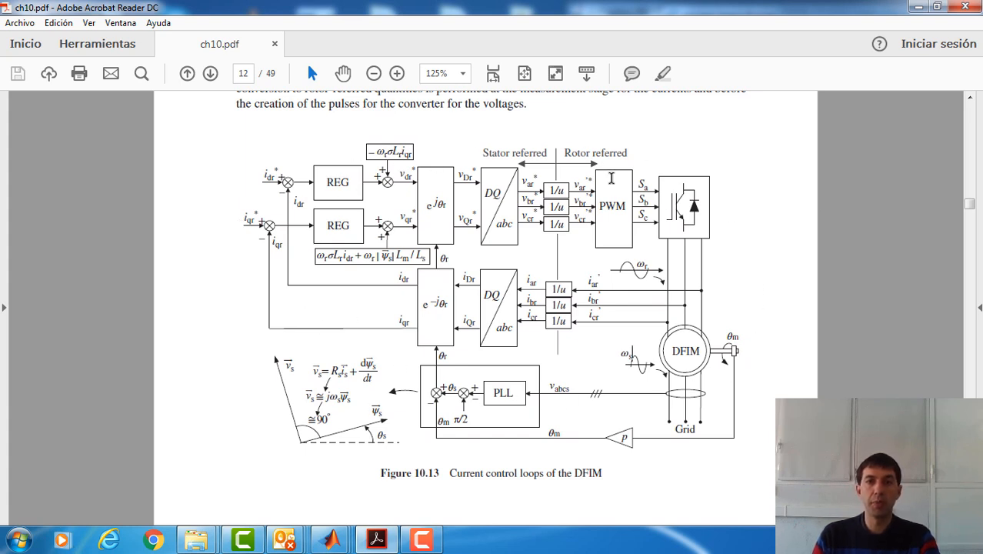
{"action": "scroll", "coordinate": [748, 262], "scroll_direction": "down", "scroll_amount": 12}
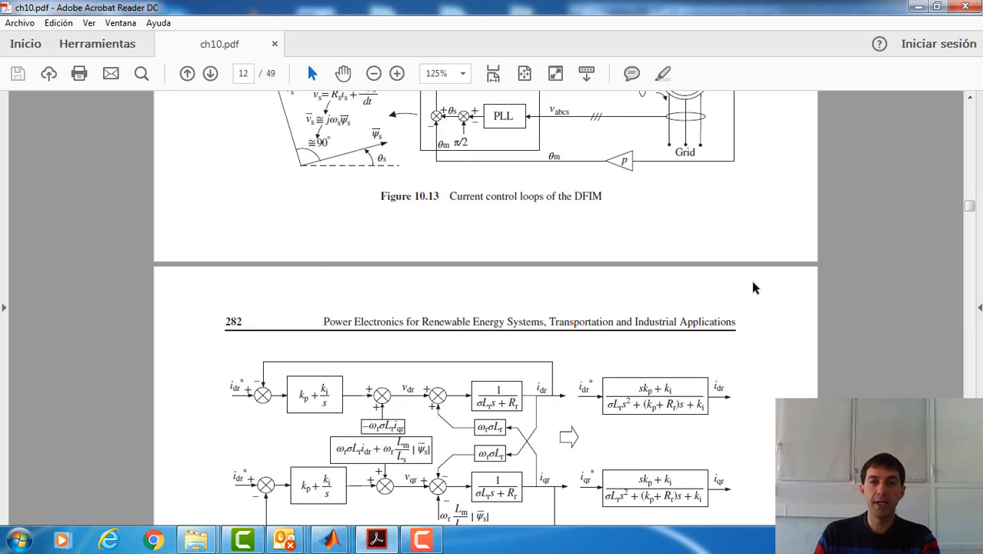
{"action": "scroll", "coordinate": [753, 300], "scroll_direction": "down", "scroll_amount": 15}
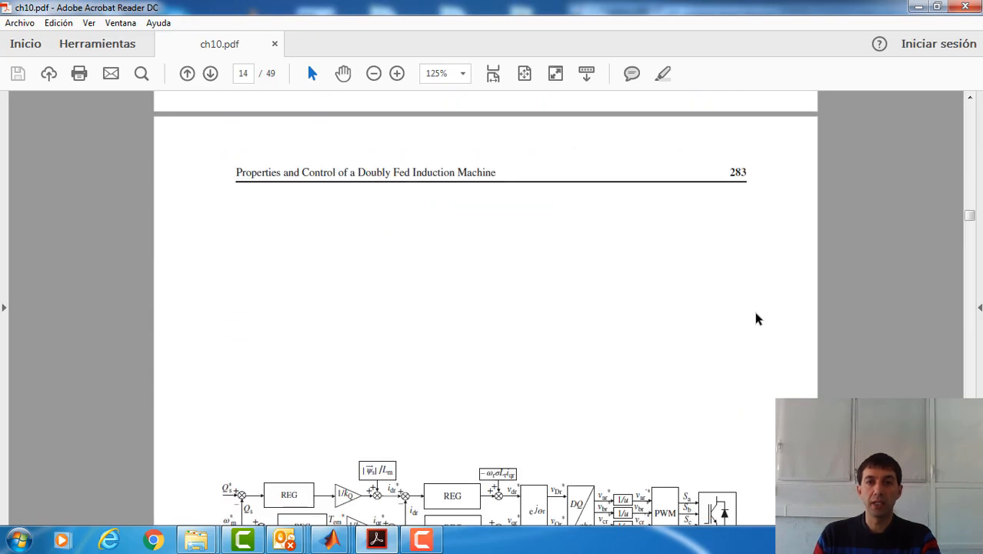
{"action": "scroll", "coordinate": [758, 319], "scroll_direction": "down", "scroll_amount": 3}
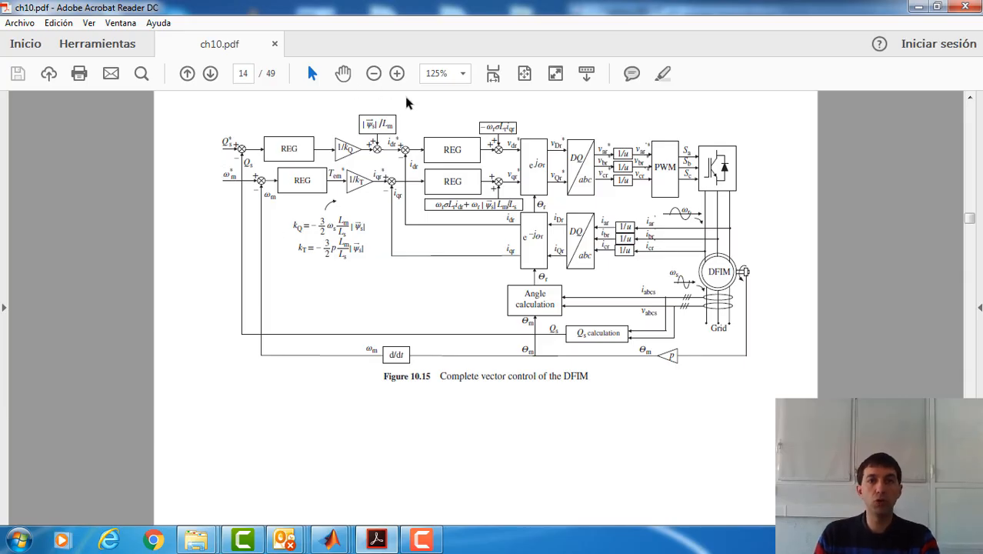
{"action": "left_click", "coordinate": [397, 74]}
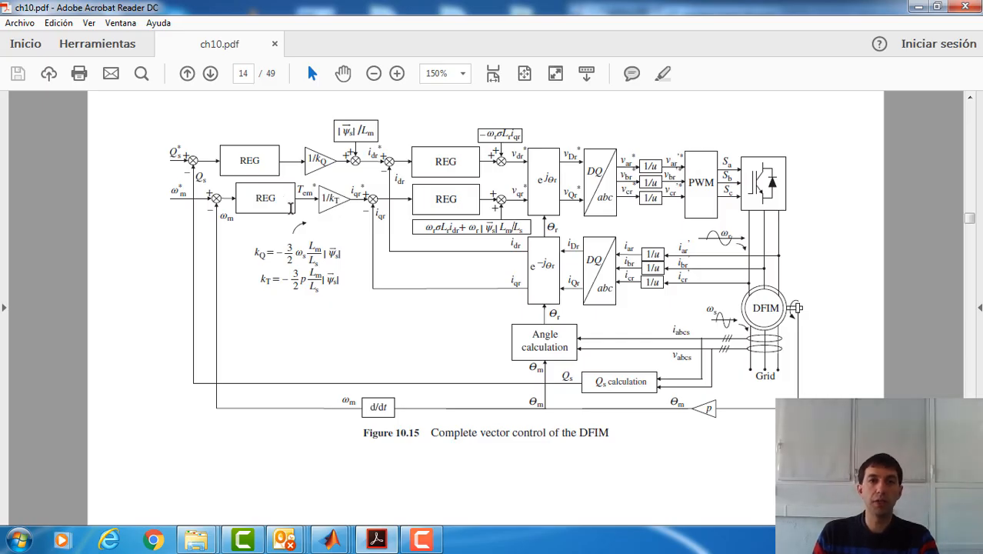
{"action": "left_click", "coordinate": [917, 7]}
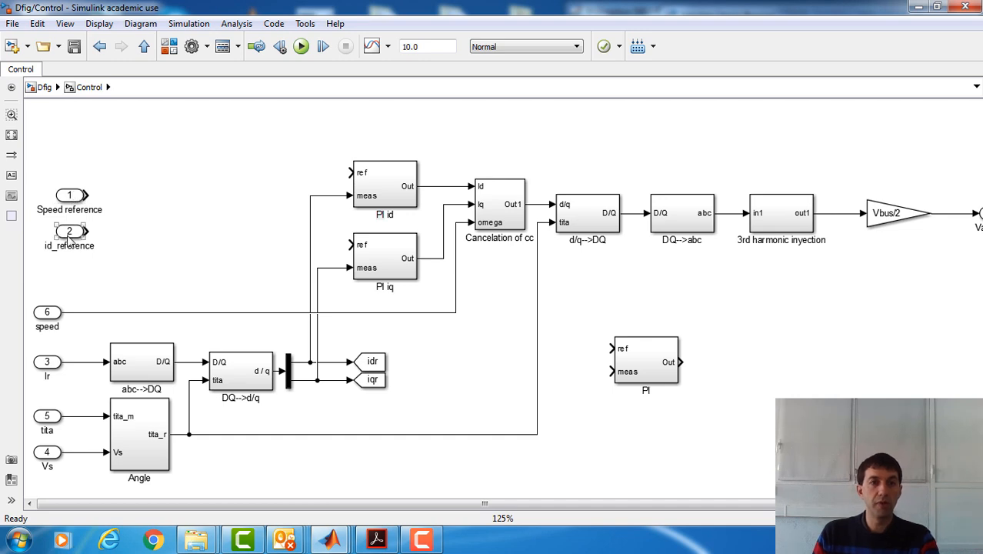
Step: Move id_reference above Speed reference, place the spare PI block beside Speed reference and connect Speed reference to its ref input
{"action": "left_click_drag", "start_coordinate": [71, 231], "coordinate": [111, 128]}
{"action": "left_click_drag", "start_coordinate": [73, 195], "coordinate": [65, 232]}
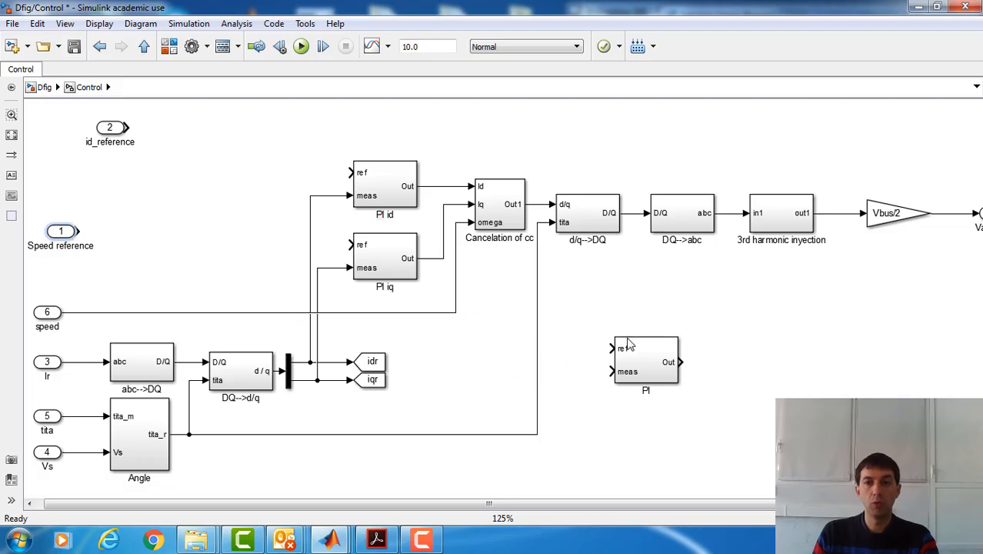
{"action": "left_click_drag", "start_coordinate": [646, 358], "coordinate": [161, 243]}
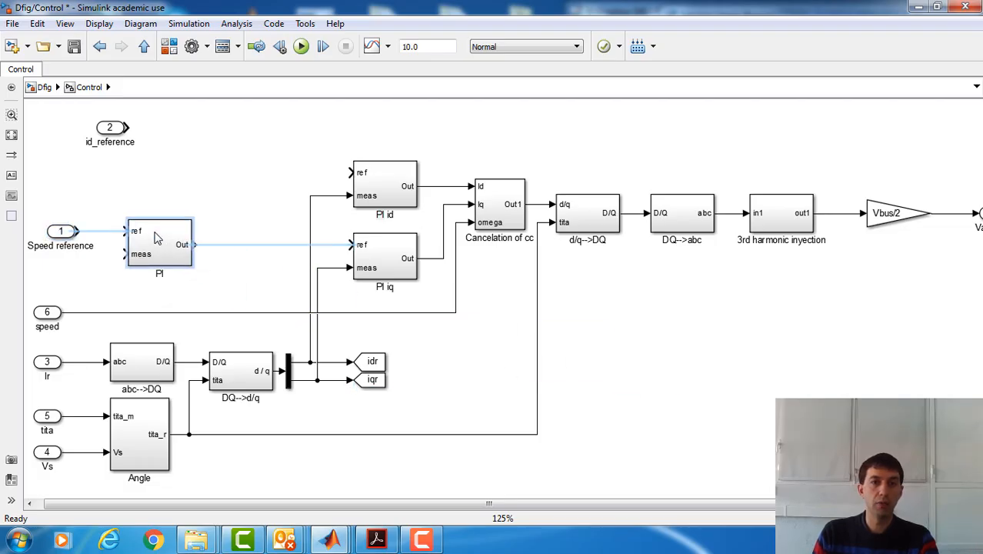
{"action": "left_click_drag", "start_coordinate": [57, 228], "coordinate": [52, 216]}
{"action": "left_click_drag", "start_coordinate": [153, 254], "coordinate": [154, 240]}
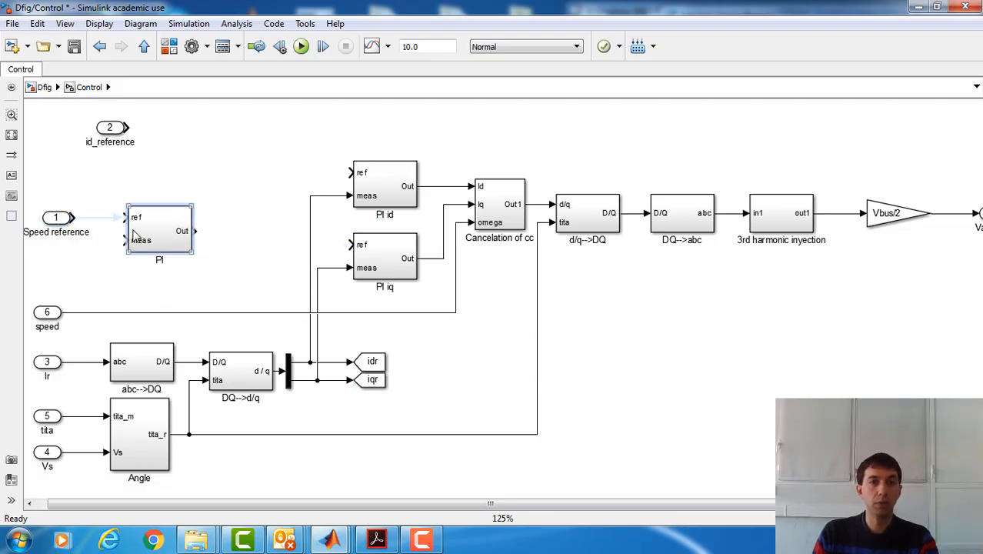
{"action": "left_click_drag", "start_coordinate": [74, 217], "coordinate": [119, 226]}
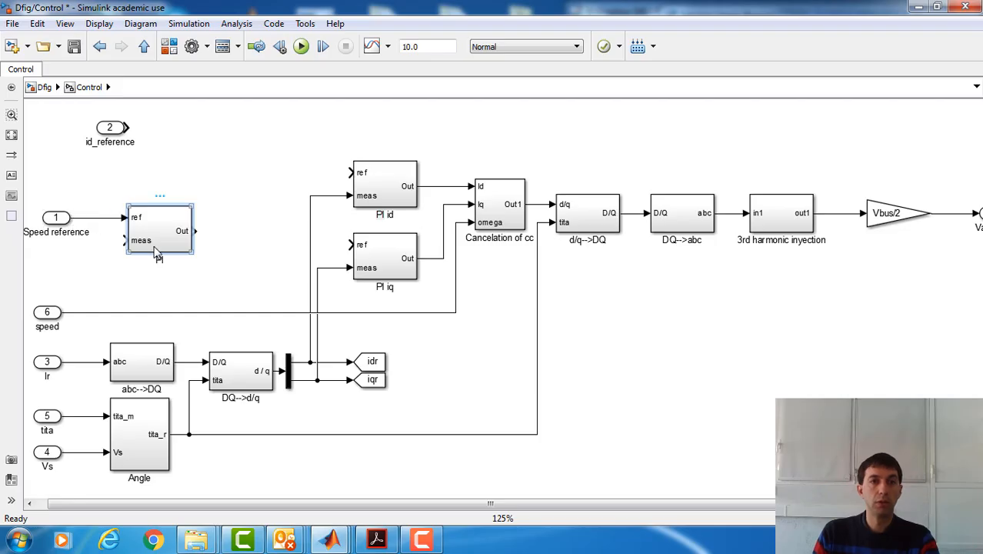
Step: Set the proportional gain inside the PI subsystem to kp_n, copying the variable name from the MATLAB script
{"action": "double_click", "coordinate": [156, 252]}
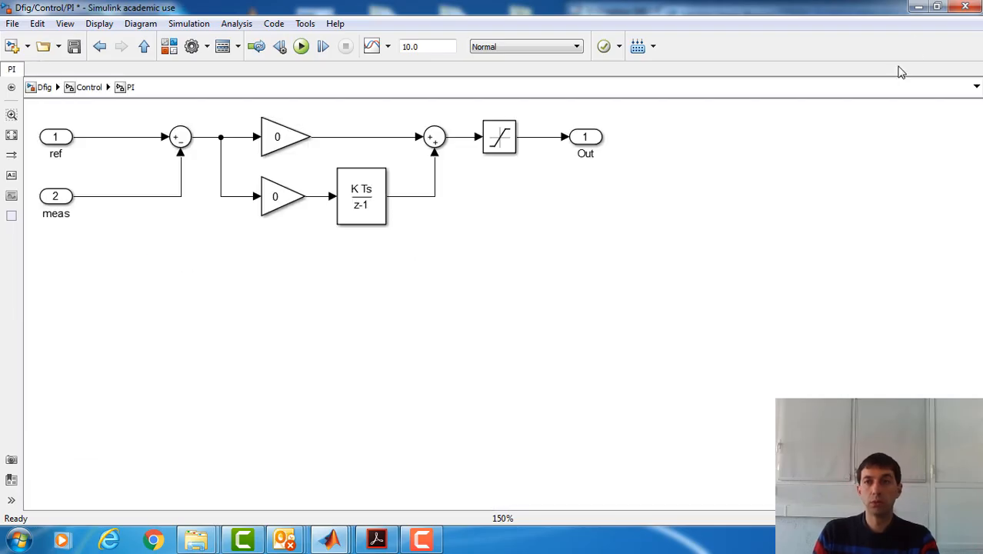
{"action": "left_click", "coordinate": [937, 7]}
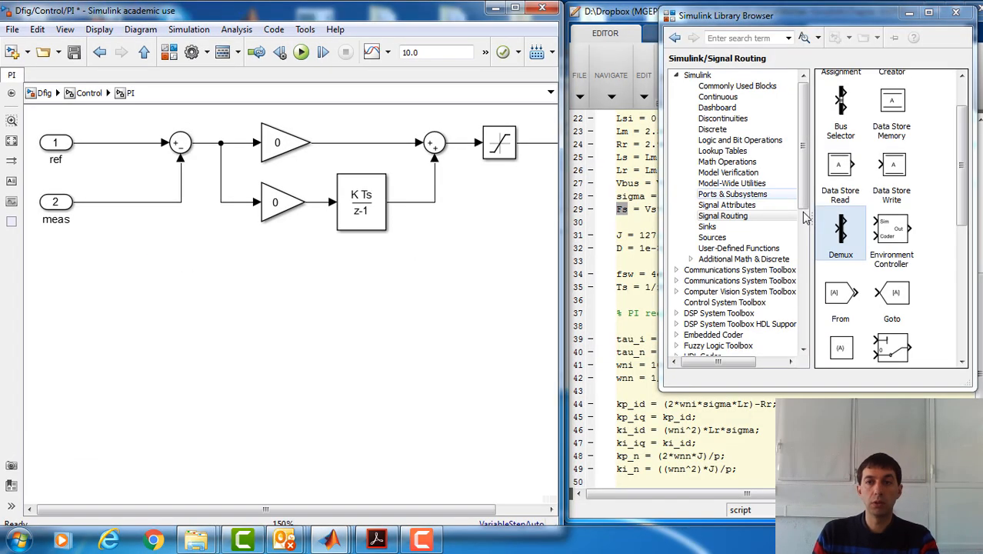
{"action": "left_click", "coordinate": [911, 14]}
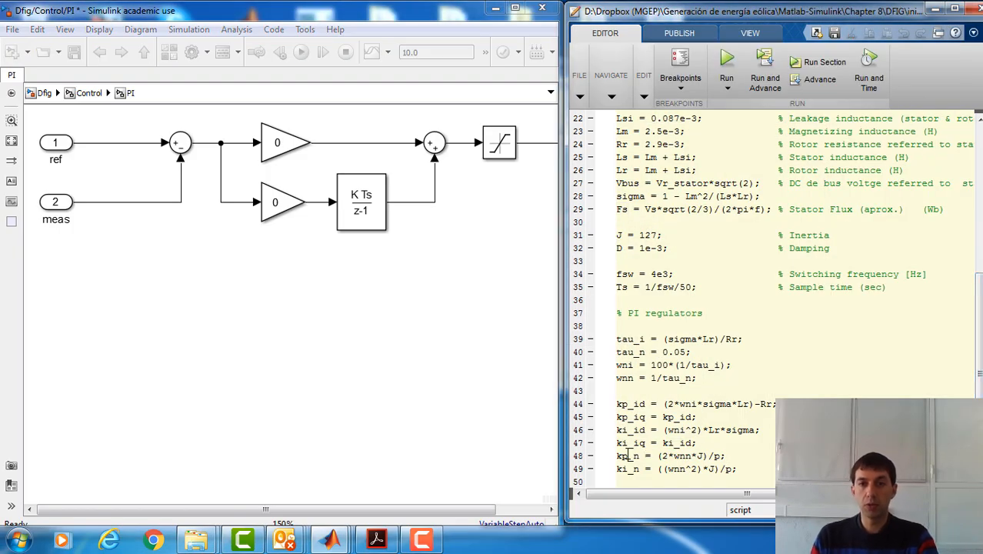
{"action": "double_click", "coordinate": [628, 456]}
{"action": "key", "text": "ctrl+c"}
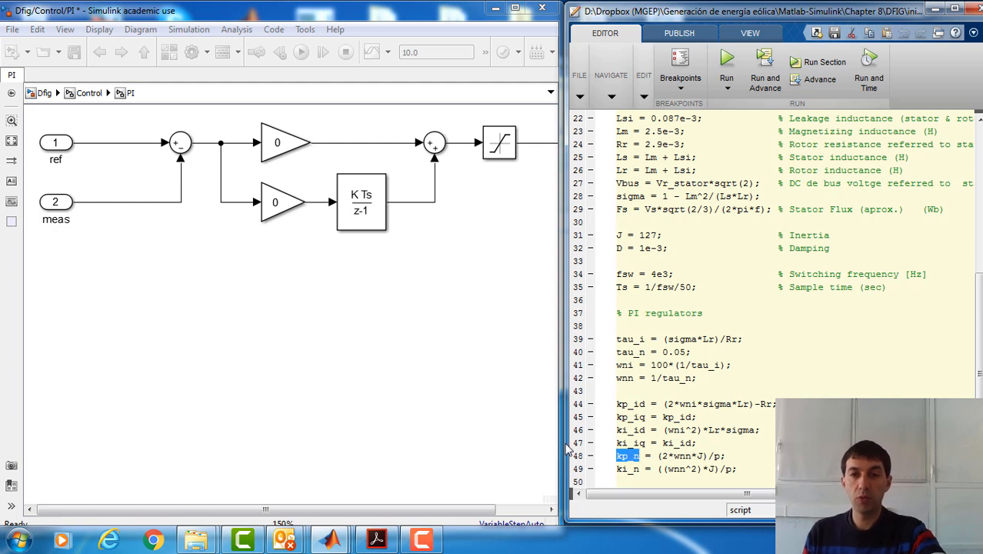
{"action": "left_click", "coordinate": [408, 266]}
{"action": "left_click", "coordinate": [292, 142]}
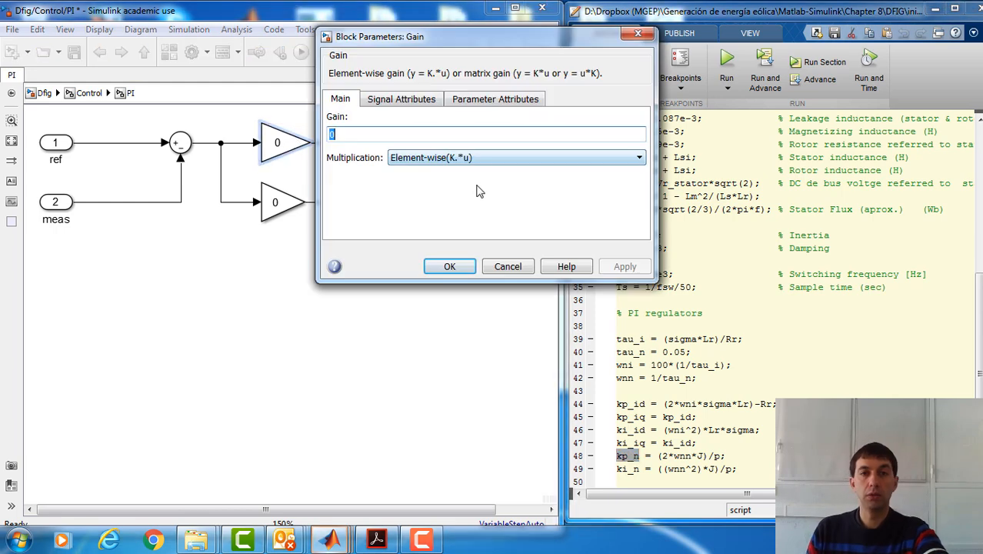
{"action": "key", "text": "ctrl+v"}
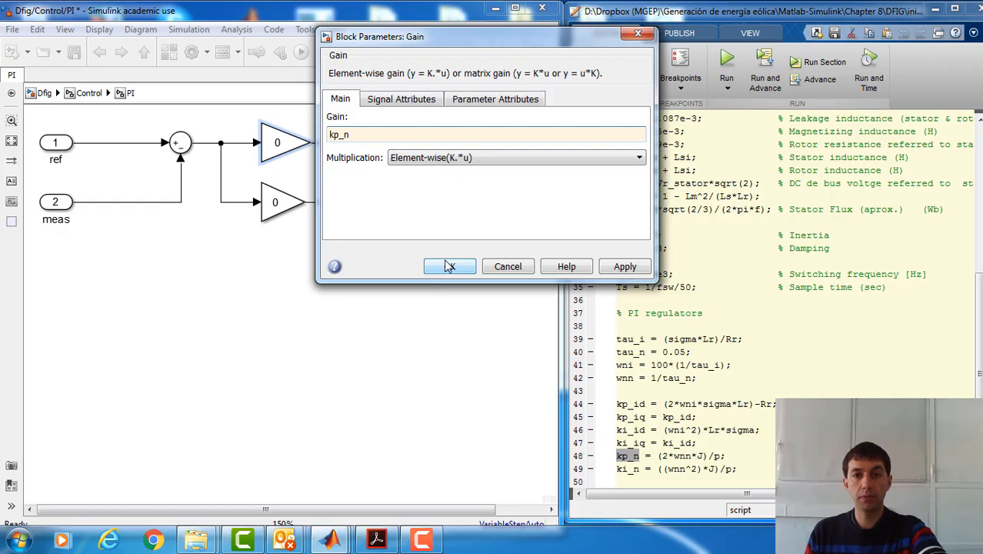
{"action": "left_click", "coordinate": [448, 266]}
Step: Set the integral gain ahead of the discrete-time integrator to ki_n, copying the variable name from the script
{"action": "double_click", "coordinate": [627, 468]}
{"action": "key", "text": "ctrl+c"}
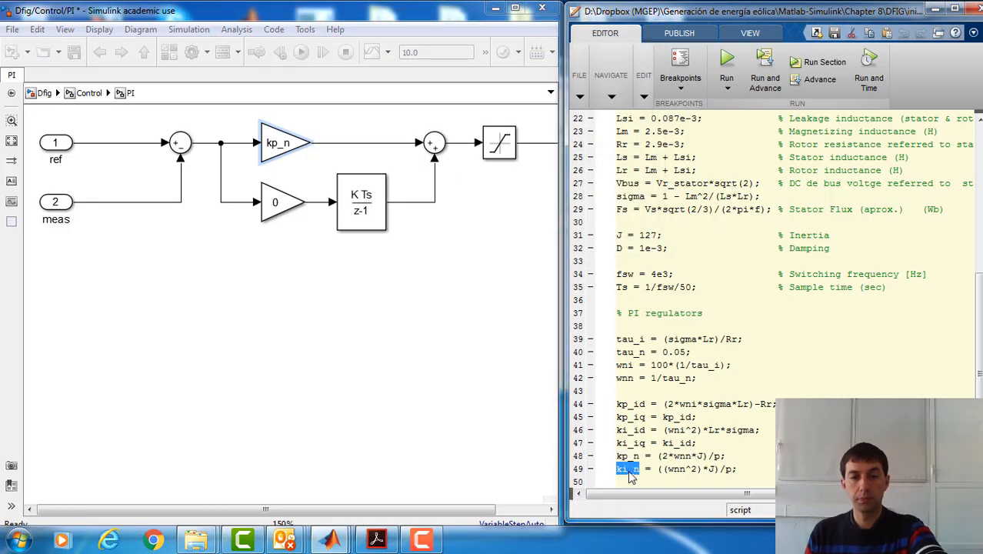
{"action": "left_click", "coordinate": [356, 372]}
{"action": "double_click", "coordinate": [279, 209]}
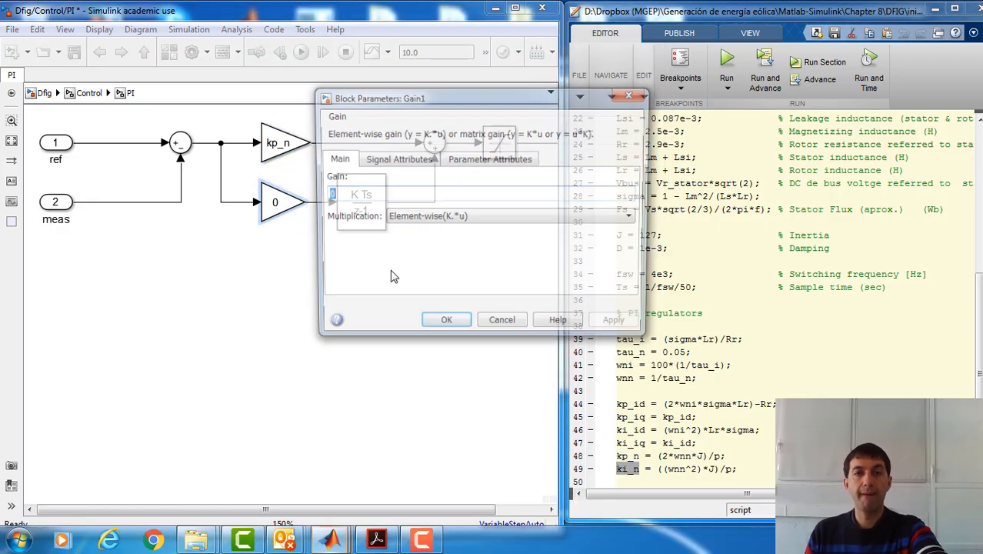
{"action": "key", "text": "ctrl+v"}
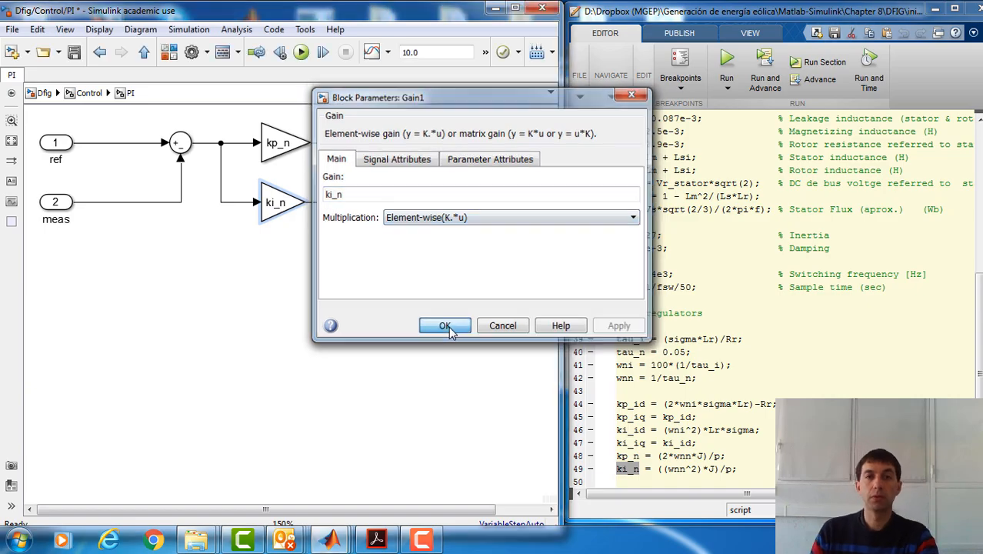
{"action": "left_click", "coordinate": [444, 326]}
Step: Set the discrete-time integrator's sample time to 1/fsw and enable limiting of its output
{"action": "double_click", "coordinate": [358, 215]}
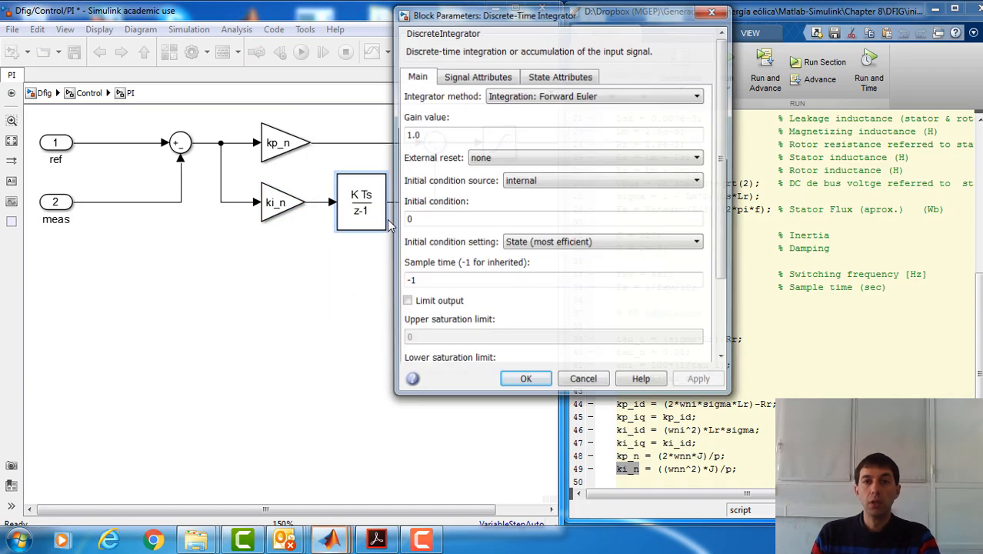
{"action": "left_click", "coordinate": [457, 282]}
{"action": "double_click", "coordinate": [457, 281]}
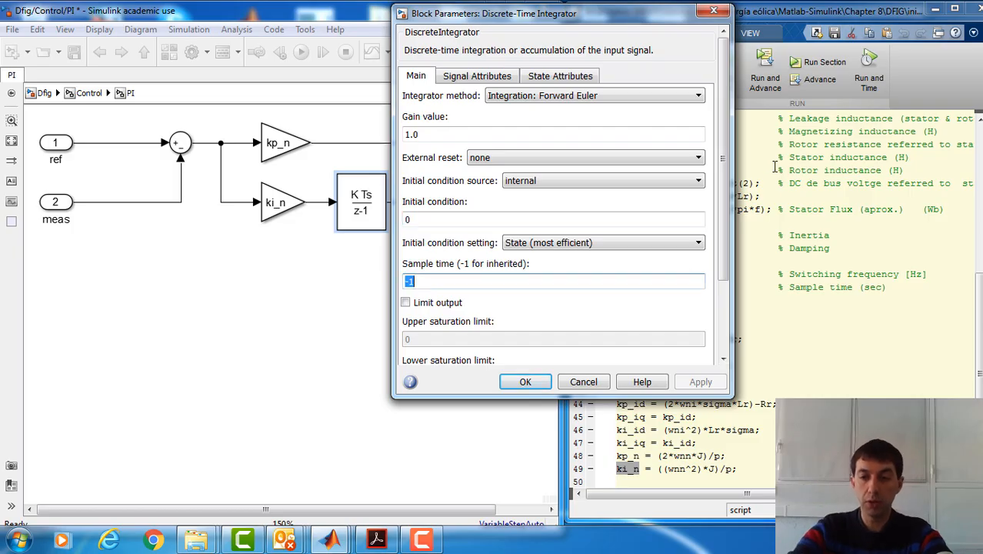
{"action": "type", "text": "1"}
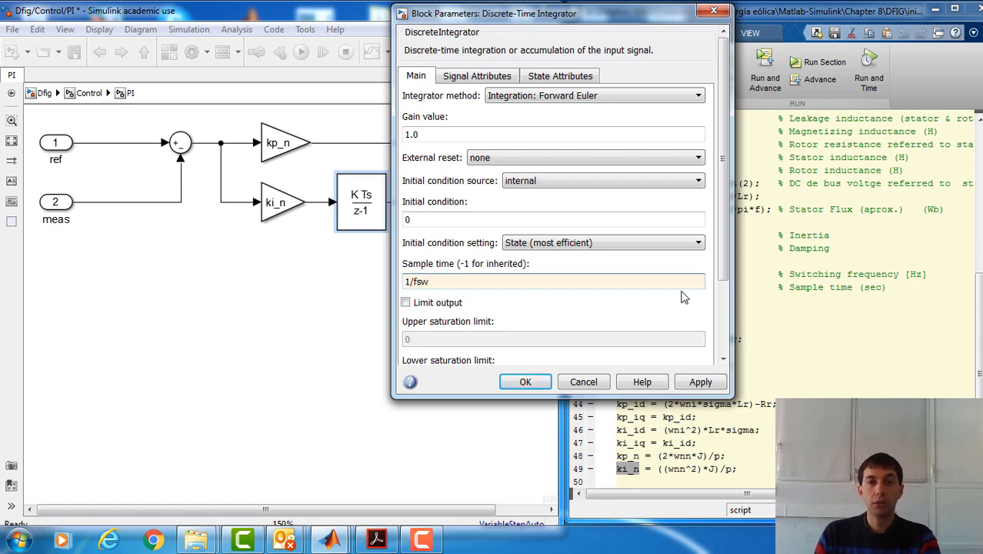
{"action": "left_click_drag", "start_coordinate": [724, 252], "coordinate": [726, 338]}
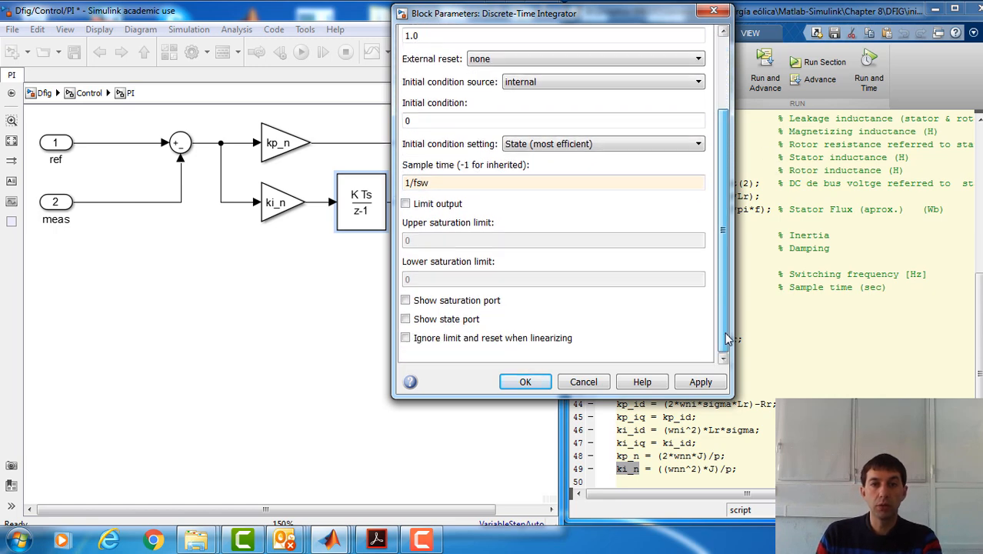
{"action": "left_click", "coordinate": [405, 203]}
{"action": "double_click", "coordinate": [446, 239]}
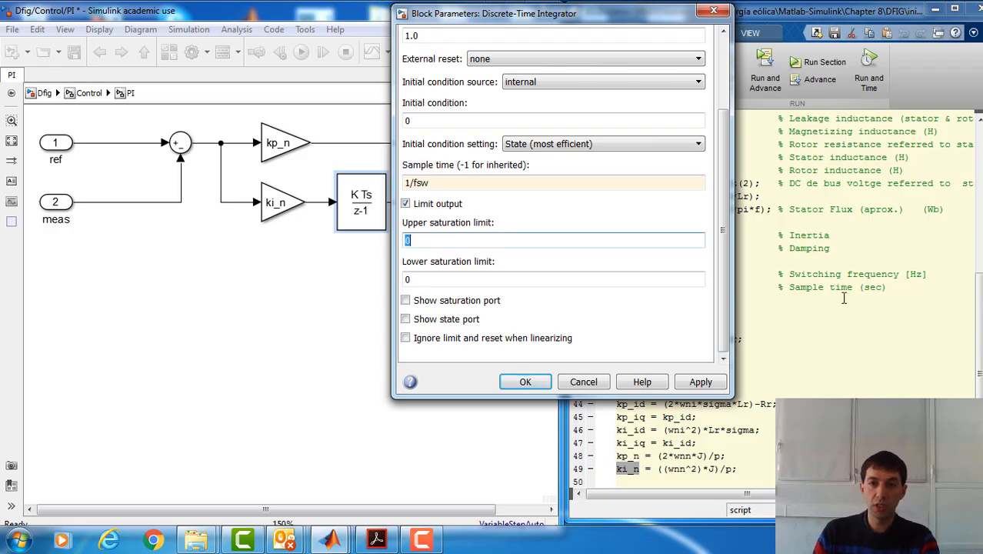
Step: Set the integrator's upper saturation limit to Tem and lower limit to -Tem, copying the rated torque variable from the MATLAB script
{"action": "left_click_drag", "start_coordinate": [625, 18], "coordinate": [449, 30]}
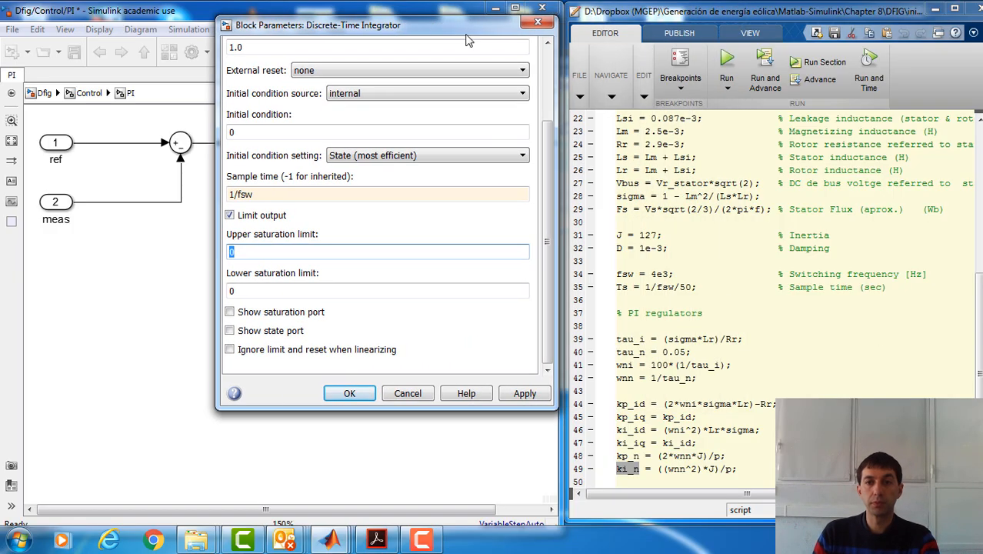
{"action": "left_click", "coordinate": [715, 313]}
{"action": "scroll", "coordinate": [666, 239], "scroll_direction": "up", "scroll_amount": 1}
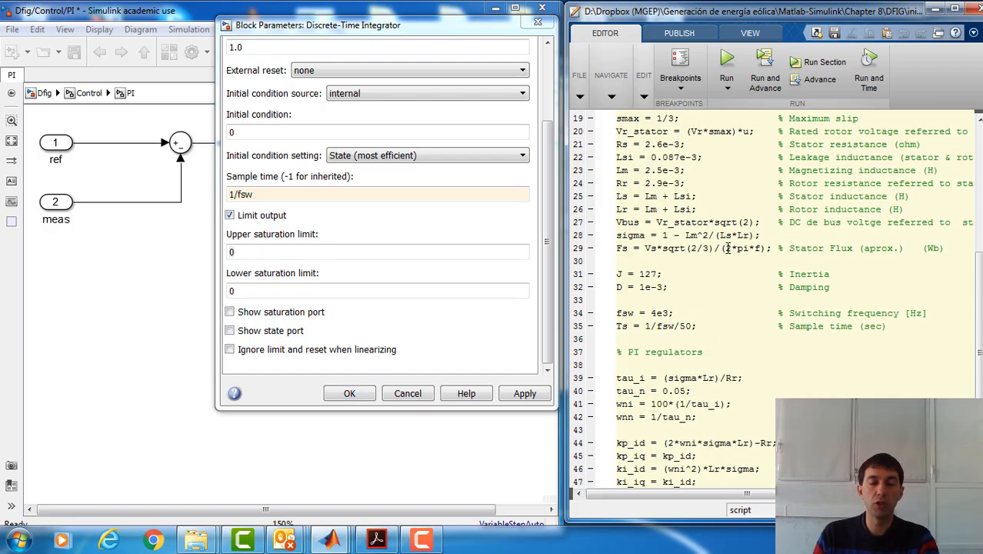
{"action": "scroll", "coordinate": [723, 260], "scroll_direction": "up", "scroll_amount": 1}
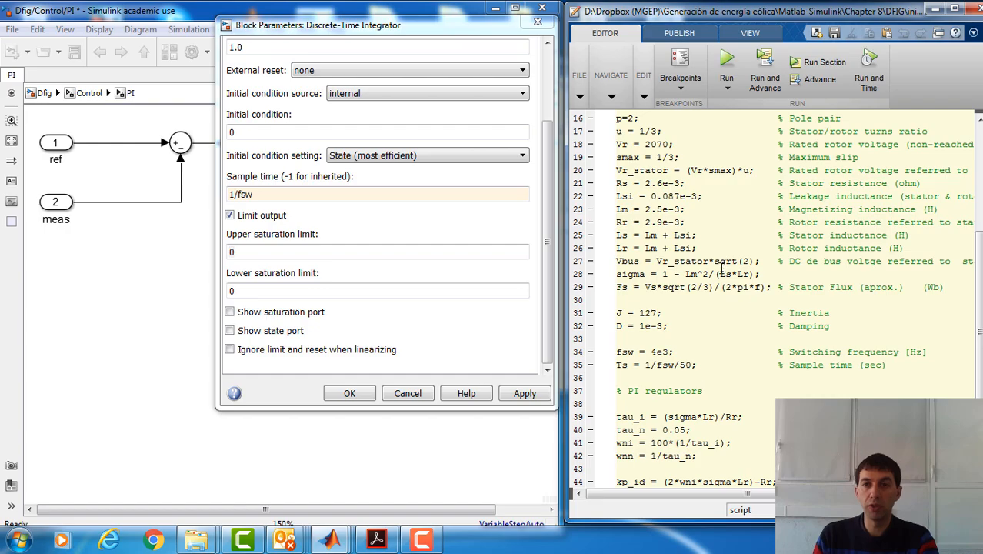
{"action": "scroll", "coordinate": [650, 290], "scroll_direction": "up", "scroll_amount": 3}
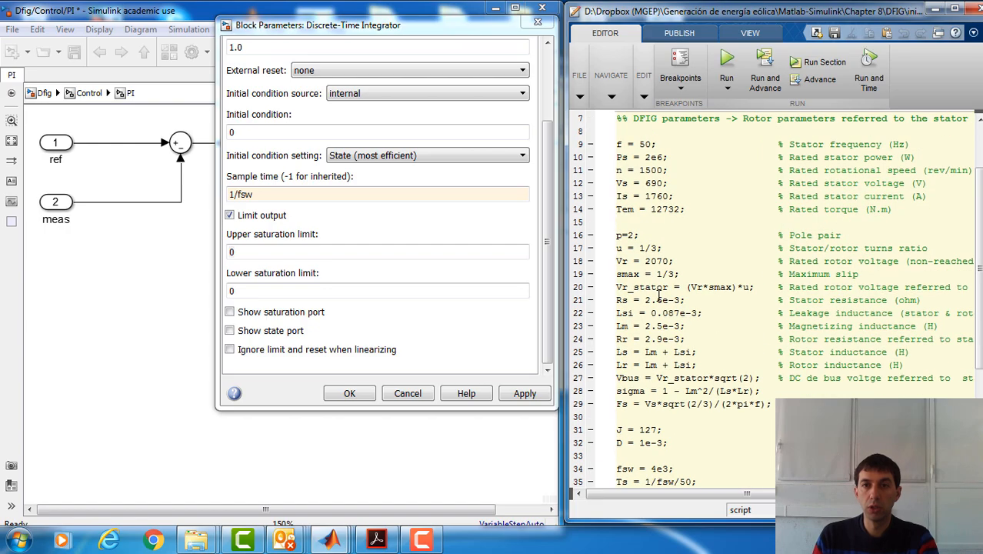
{"action": "double_click", "coordinate": [628, 210]}
{"action": "key", "text": "ctrl+c"}
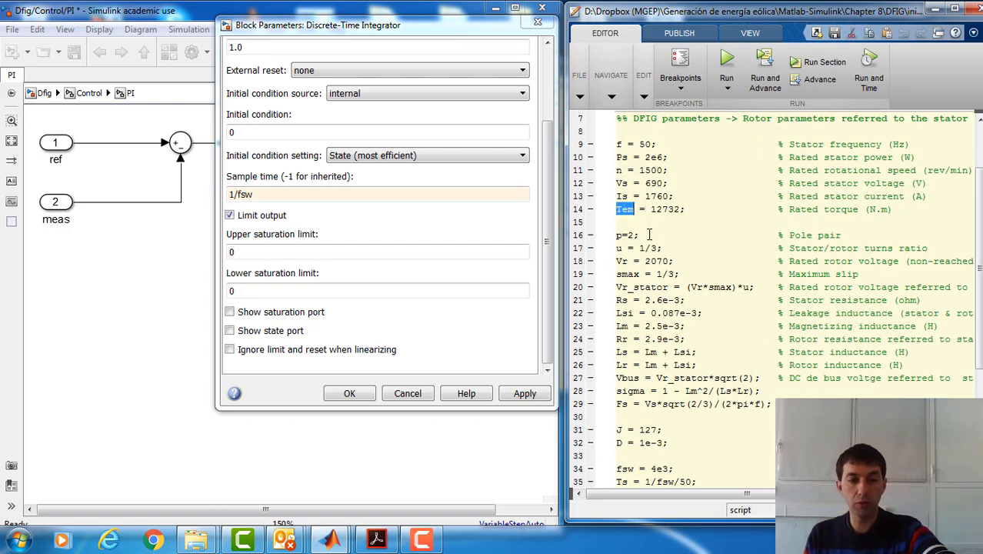
{"action": "double_click", "coordinate": [262, 251]}
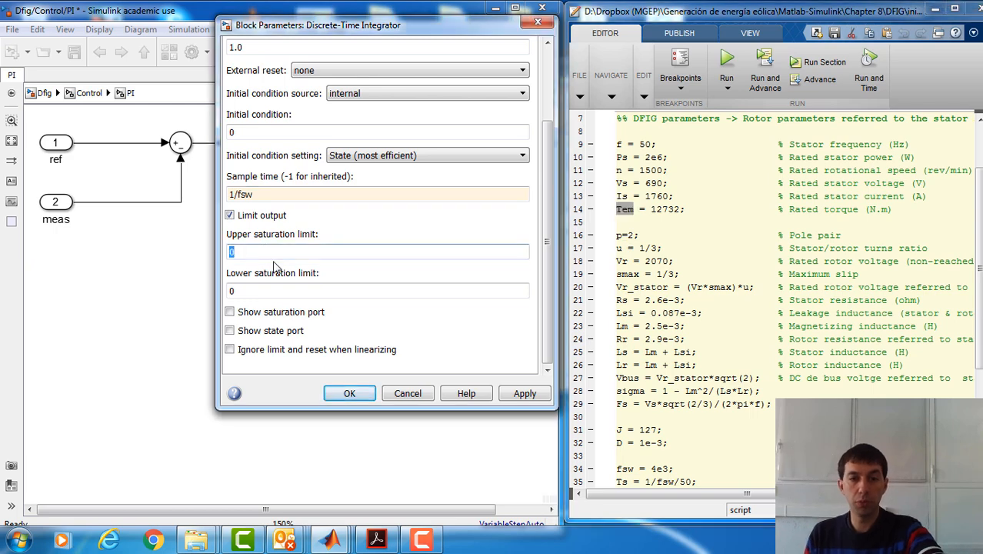
{"action": "key", "text": "ctrl+v"}
{"action": "double_click", "coordinate": [264, 287]}
{"action": "type", "text": "-"}
{"action": "key", "text": "ctrl+v"}
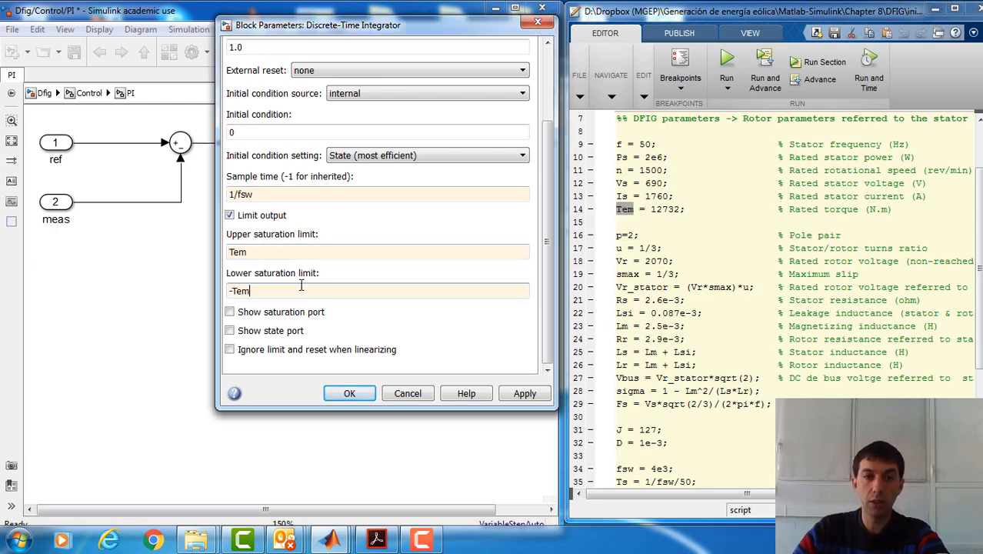
{"action": "left_click", "coordinate": [349, 393]}
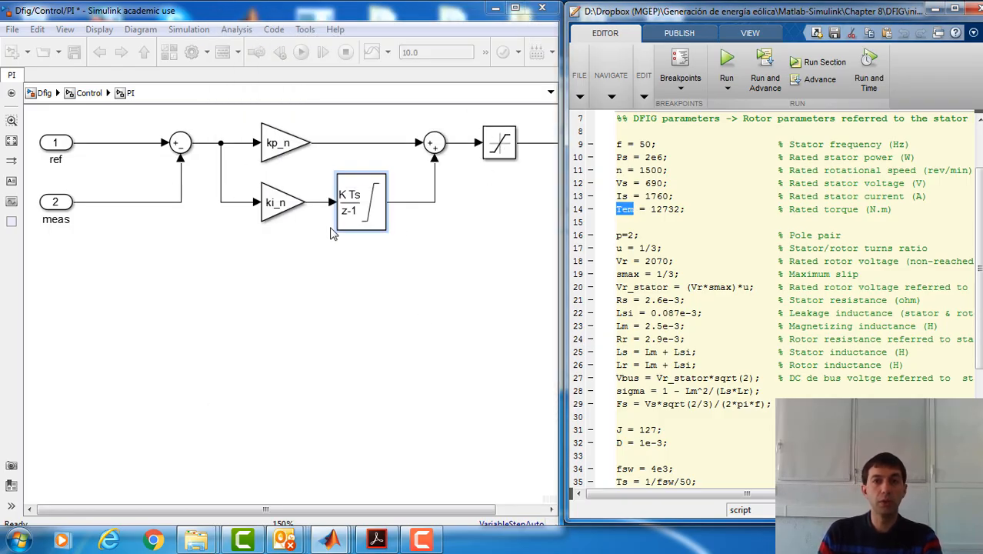
Step: Set the upper limit of the Saturation block before Out to Tem and its lower limit to -Tem
{"action": "left_click", "coordinate": [442, 243]}
{"action": "scroll", "coordinate": [445, 244], "scroll_direction": "down", "scroll_amount": 1}
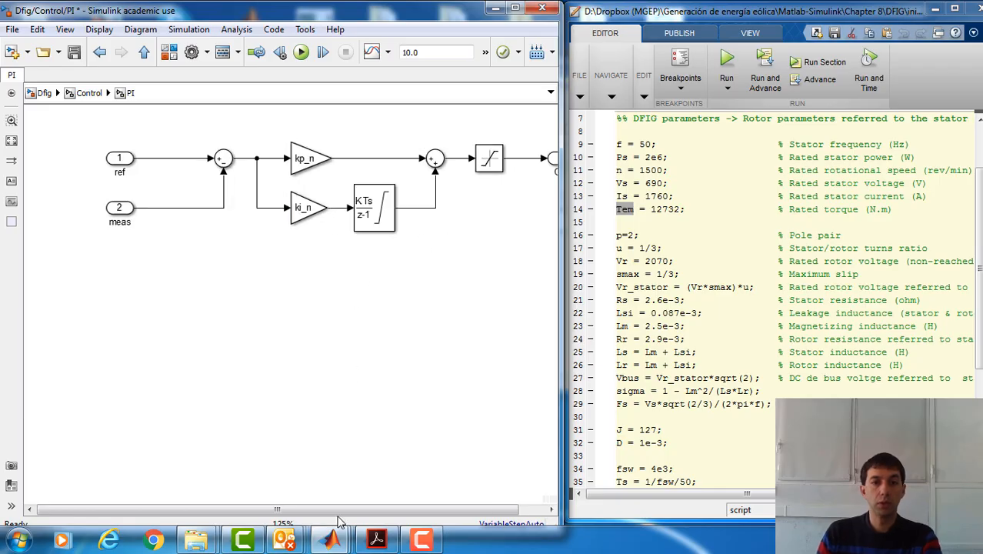
{"action": "left_click_drag", "start_coordinate": [333, 511], "coordinate": [413, 509]}
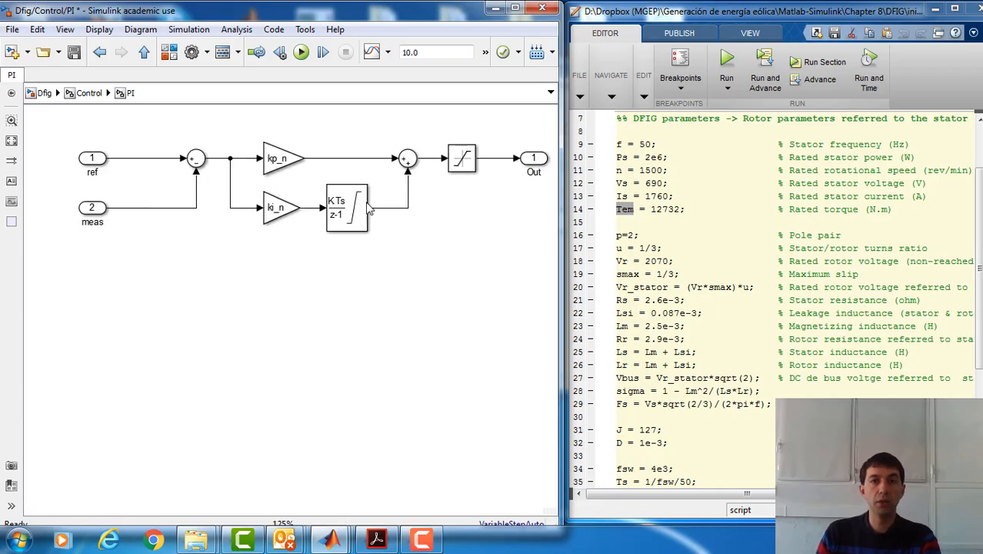
{"action": "double_click", "coordinate": [461, 160]}
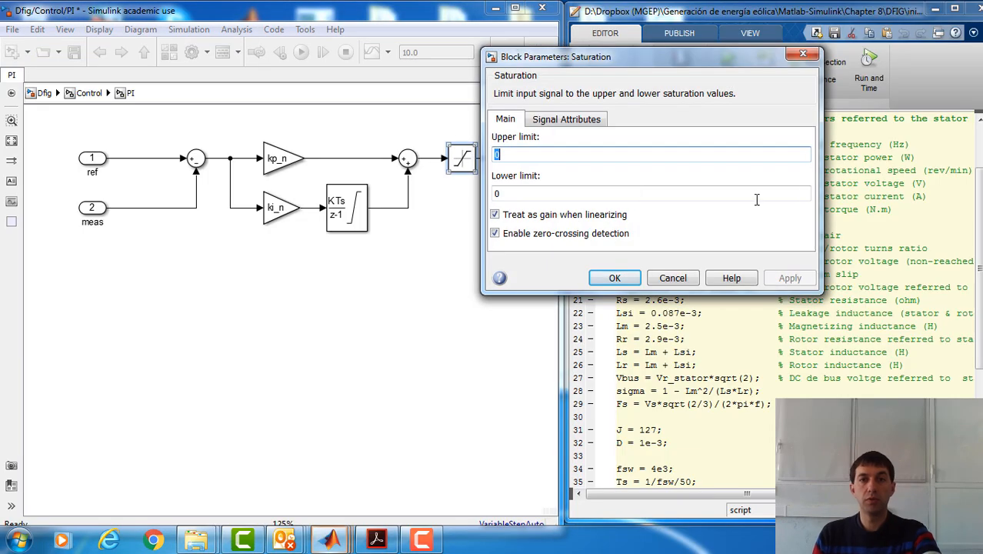
{"action": "type", "text": "Tem"}
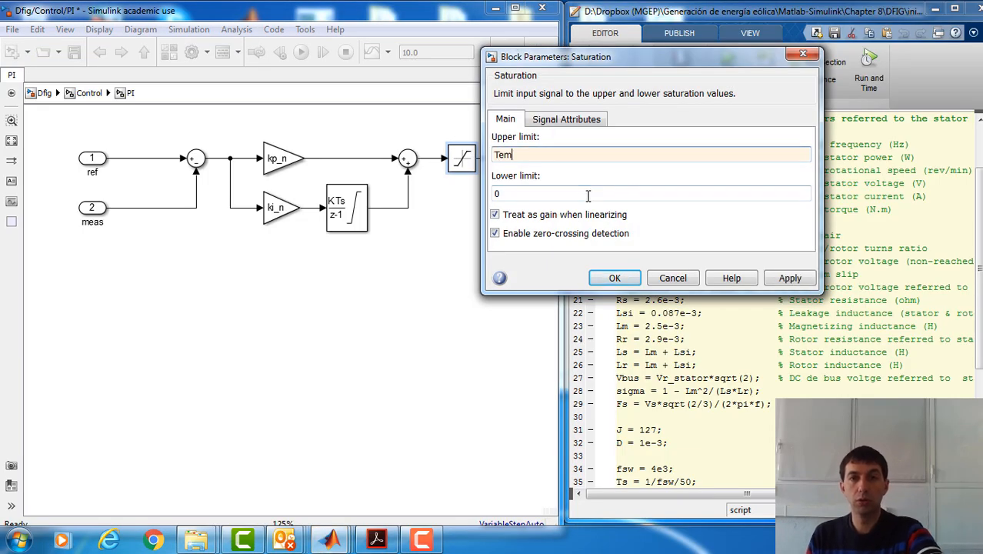
{"action": "key", "text": "Tab"}
{"action": "type", "text": "-"}
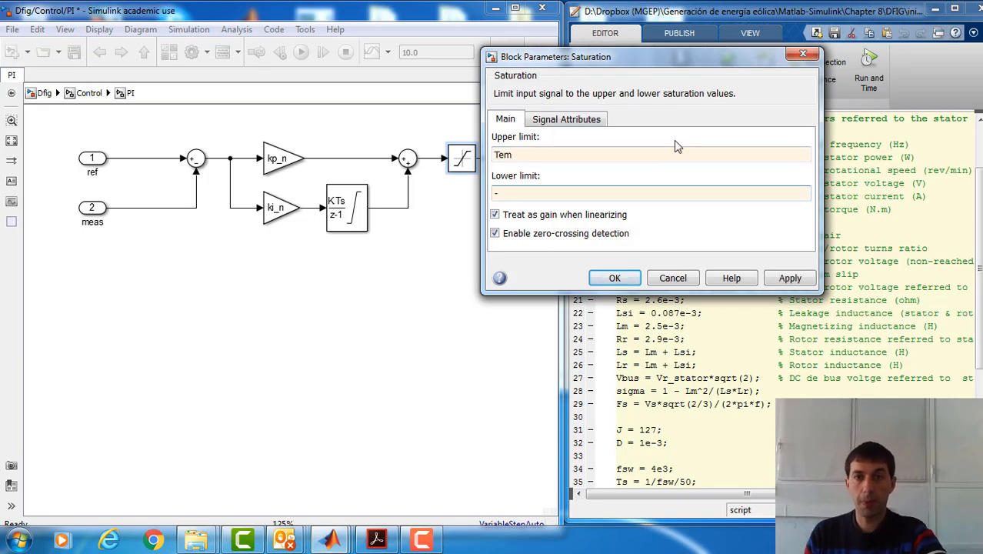
{"action": "left_click", "coordinate": [615, 278]}
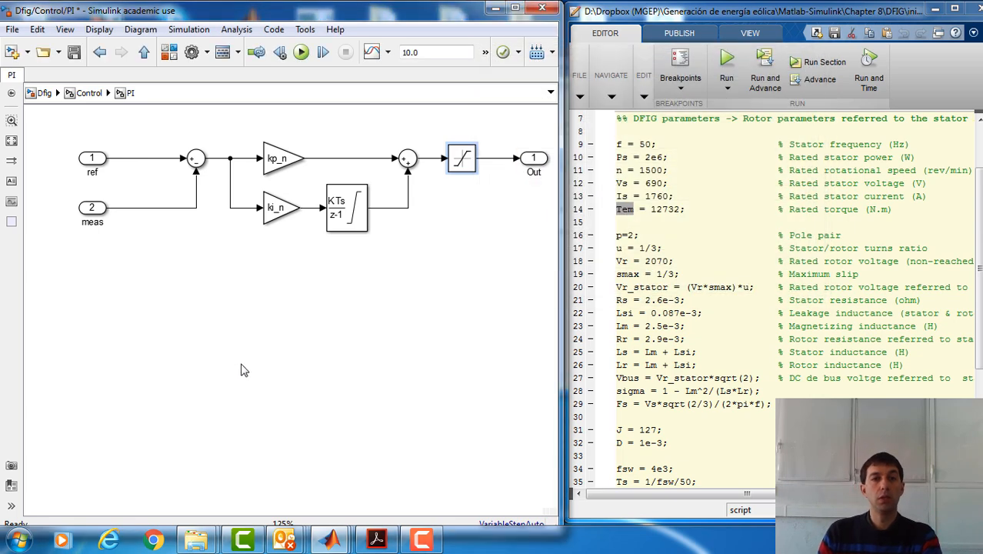
Step: Back in the Control subsystem, save the model and connect the speed signal to the meas input of the speed PI
{"action": "left_click", "coordinate": [81, 92]}
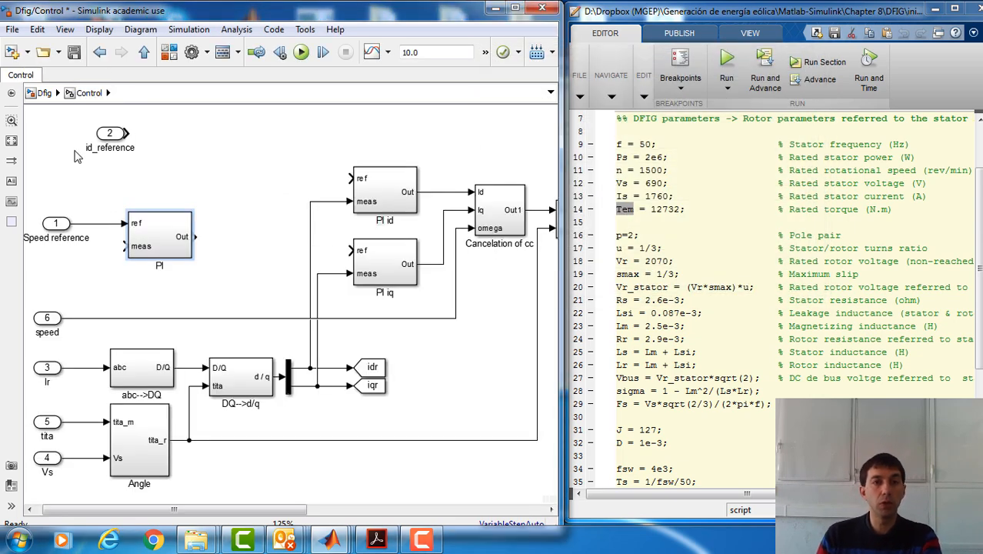
{"action": "left_click", "coordinate": [74, 55]}
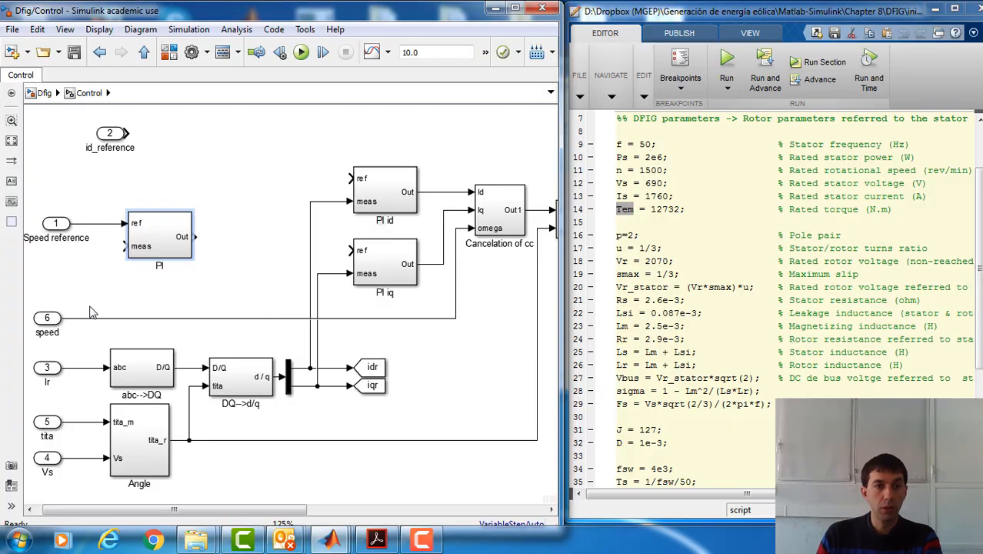
{"action": "left_click_drag", "start_coordinate": [125, 246], "coordinate": [97, 317]}
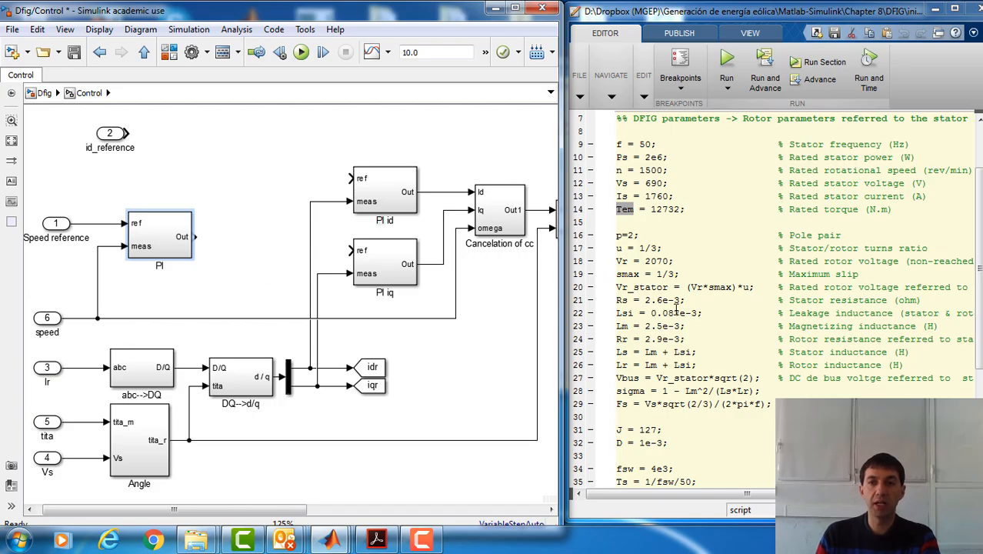
Step: Review the kp_n and ki_n formulas in the MATLAB script, and switch to ch10.pdf in Adobe Acrobat Reader to examine Figure 10.15
{"action": "left_click", "coordinate": [718, 307]}
{"action": "scroll", "coordinate": [722, 313], "scroll_direction": "down", "scroll_amount": 5}
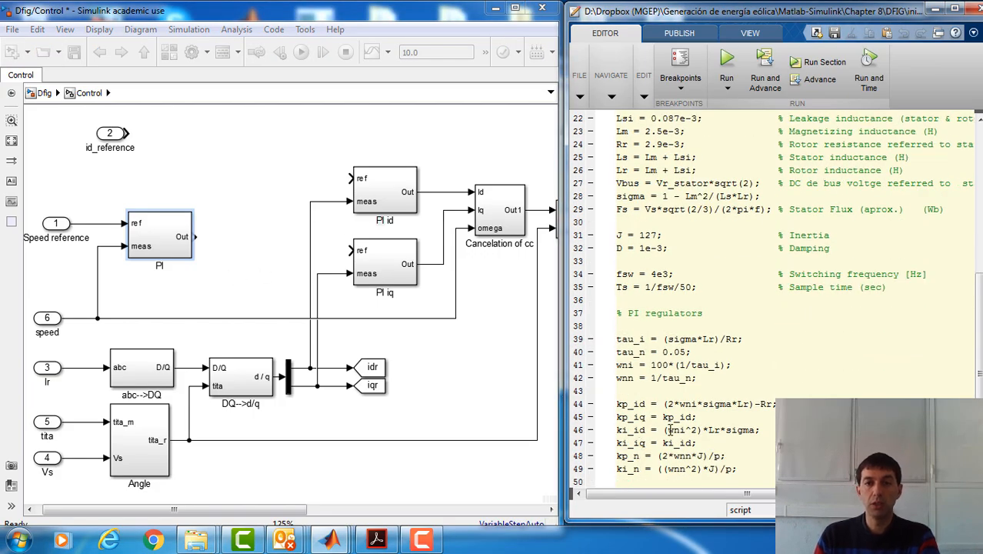
{"action": "left_click_drag", "start_coordinate": [736, 471], "coordinate": [594, 462]}
{"action": "left_click", "coordinate": [760, 472]}
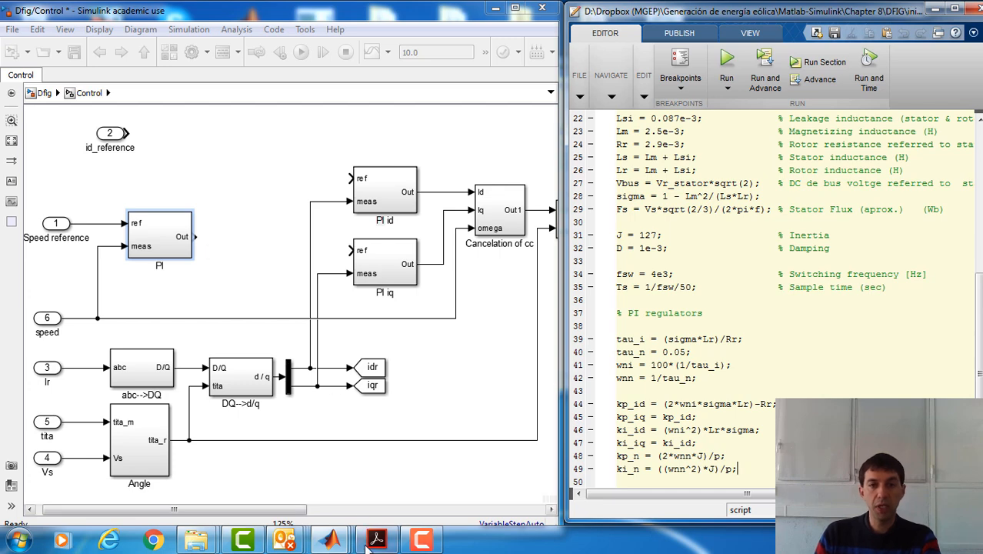
{"action": "left_click", "coordinate": [394, 540]}
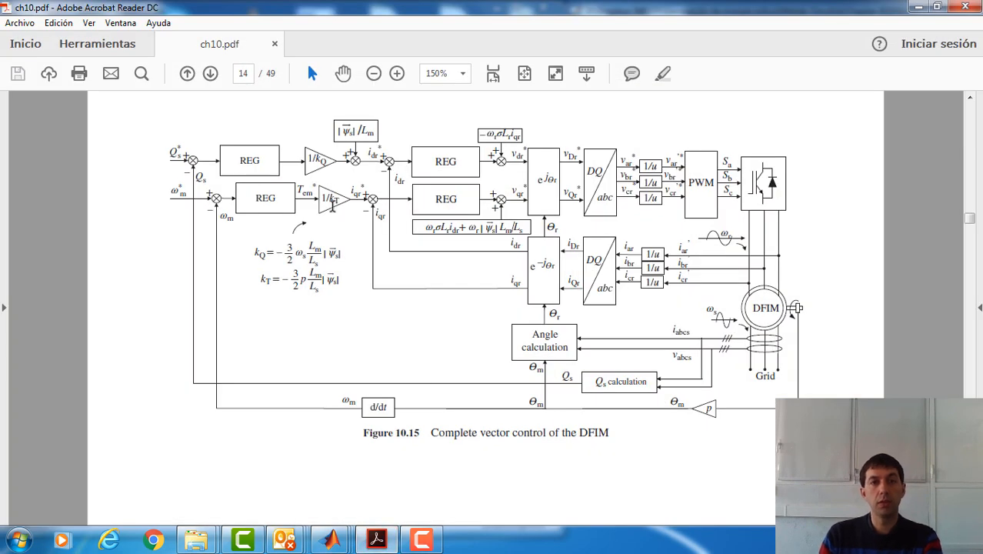
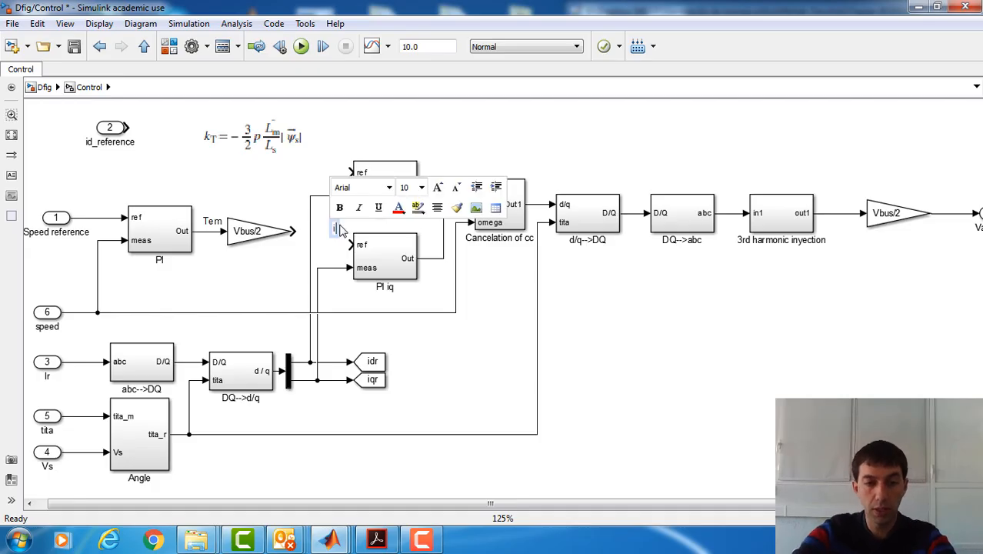
Step: Finish the iqr label and connect the output of the gain after Tem to the ref input of PI iq
{"action": "left_click", "coordinate": [266, 277]}
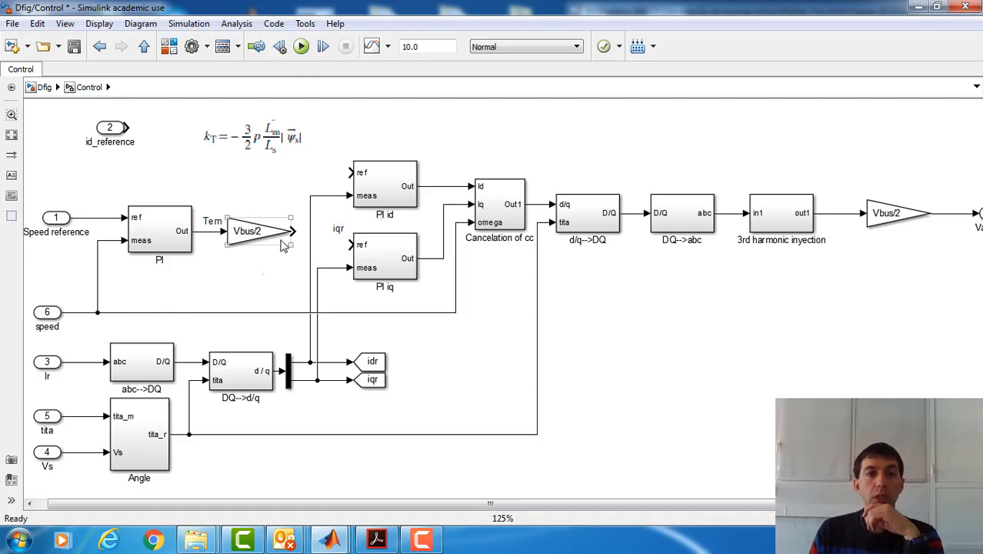
{"action": "left_click_drag", "start_coordinate": [296, 231], "coordinate": [351, 245]}
{"action": "left_click", "coordinate": [277, 228]}
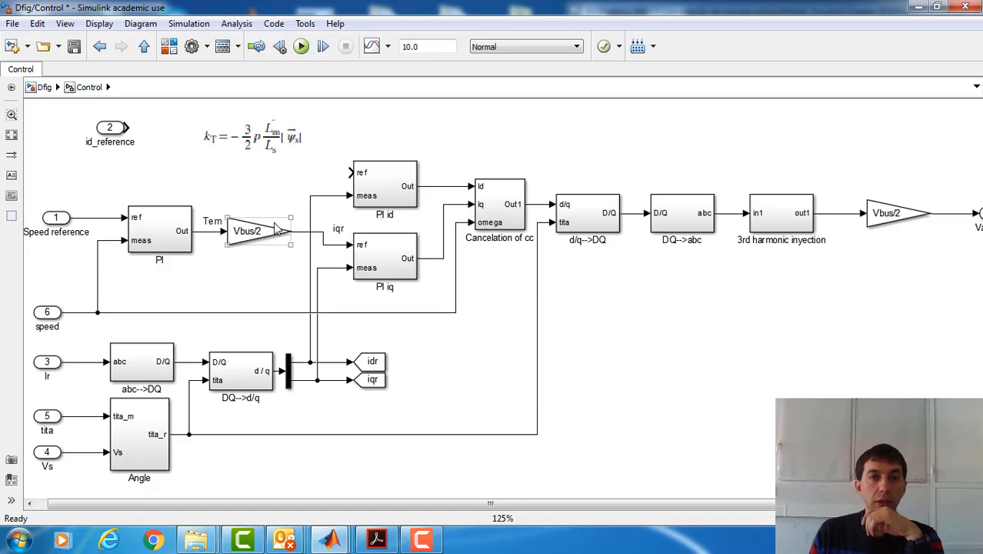
Step: Set the gain between Tem and iqr to 1/(-1.5*p*Lm/Ls*Fs), the inverse of kT, and enlarge the block
{"action": "double_click", "coordinate": [264, 233]}
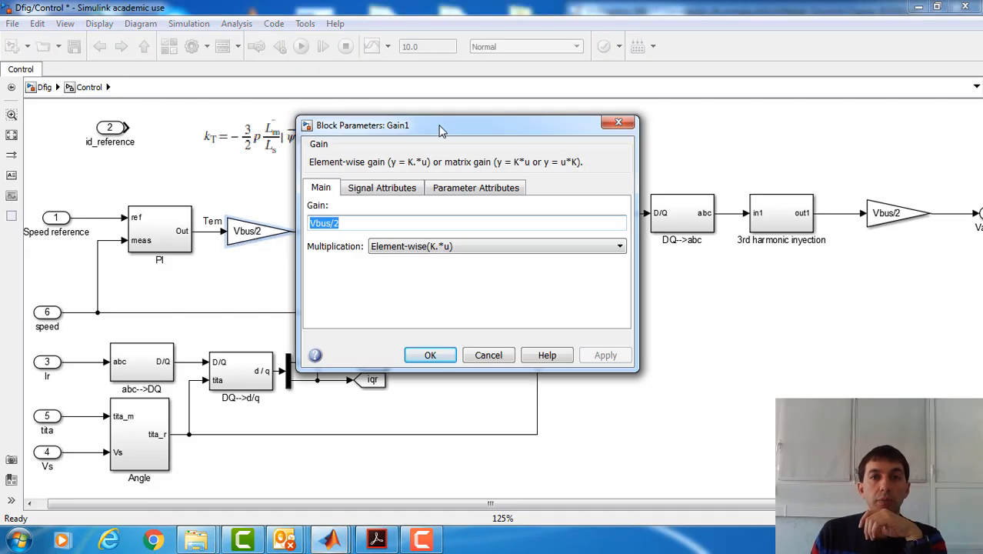
{"action": "left_click_drag", "start_coordinate": [441, 130], "coordinate": [495, 131]}
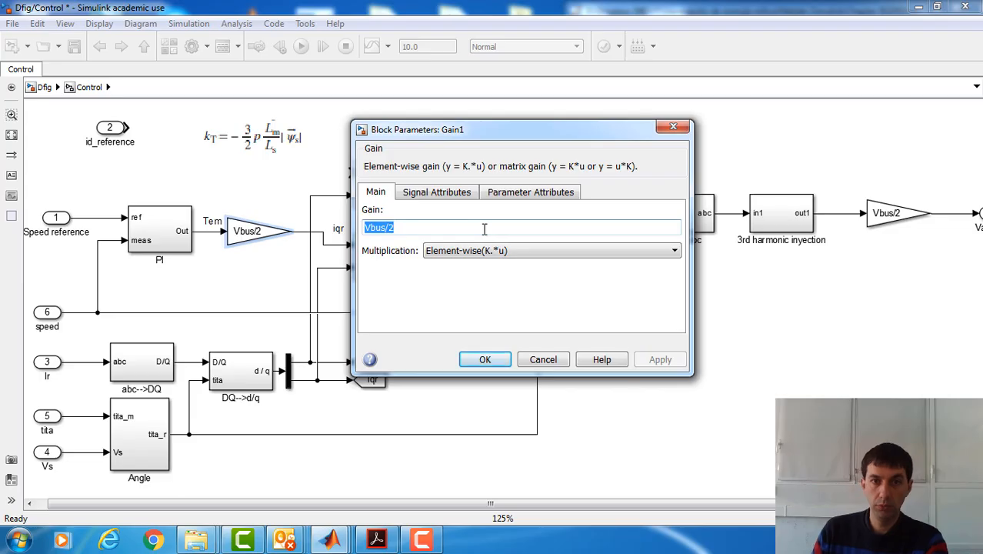
{"action": "type", "text": "1/(-1.5*p"}
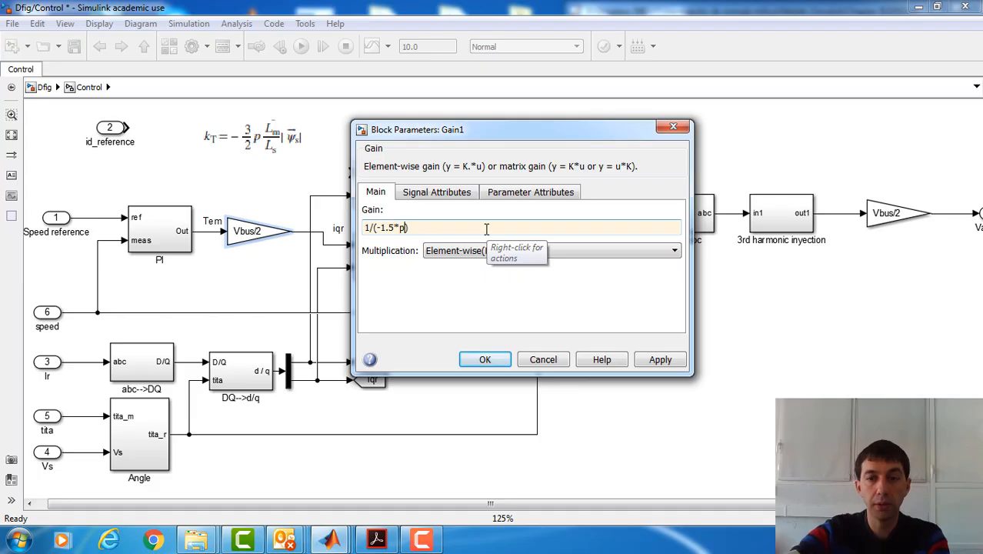
{"action": "type", "text": "*"}
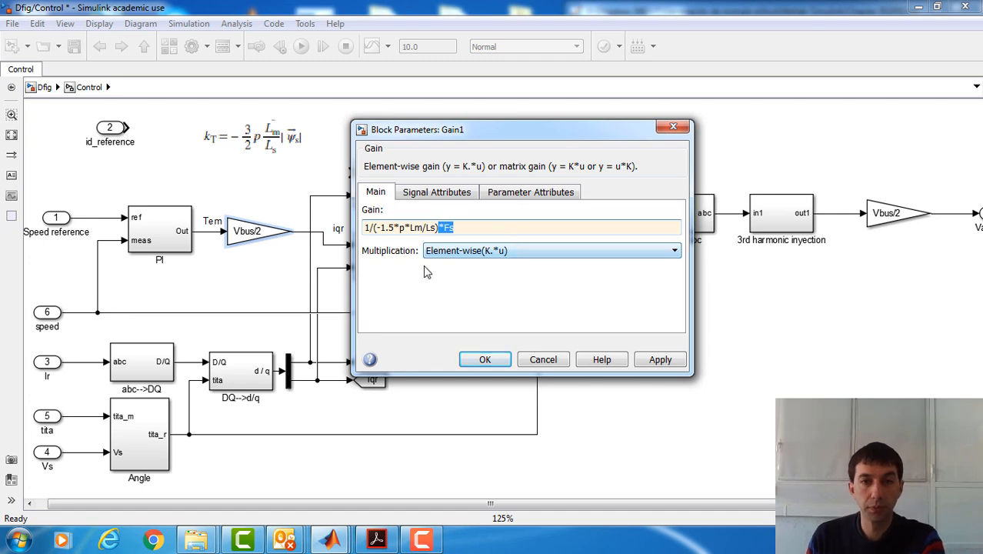
{"action": "key", "text": "Delete"}
{"action": "type", "text": "*Fs"}
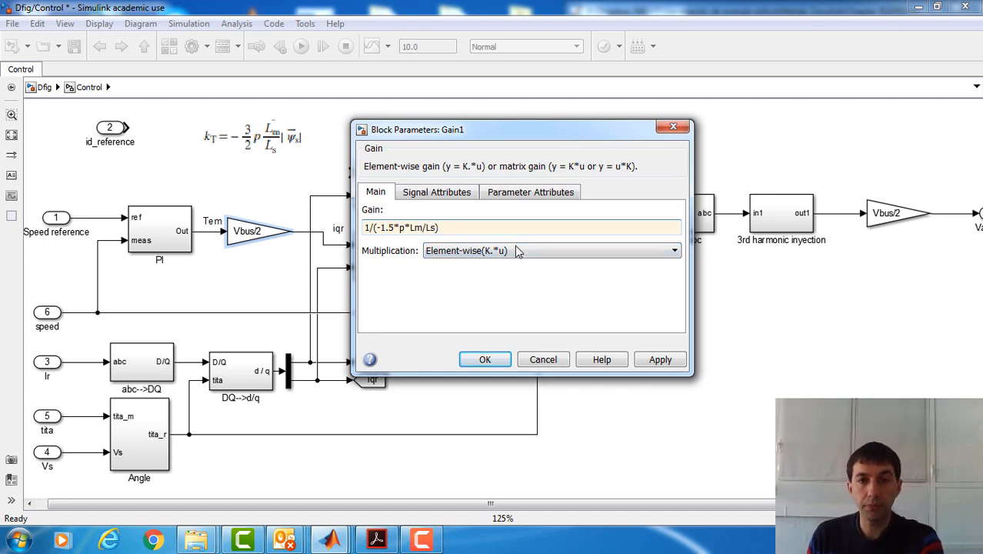
{"action": "left_click", "coordinate": [493, 364]}
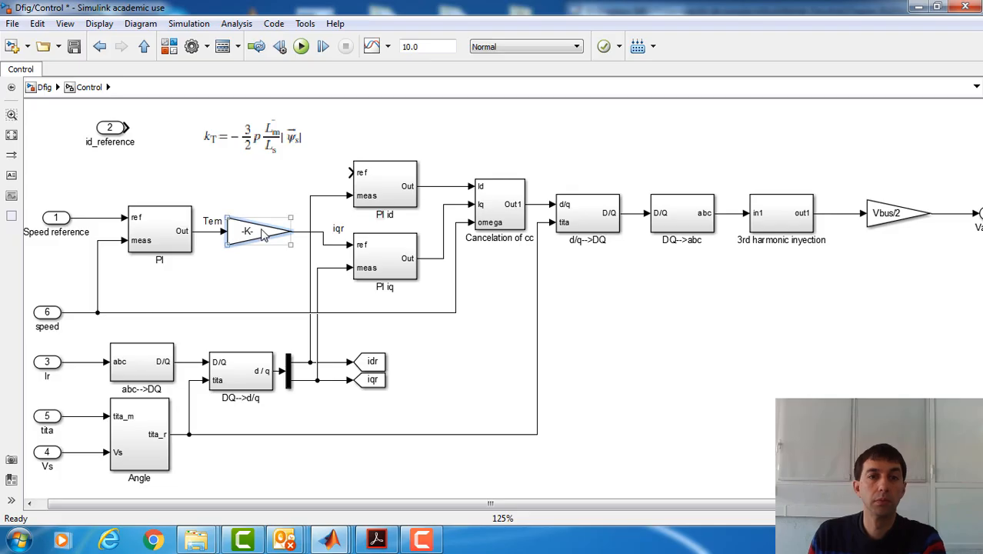
{"action": "left_click_drag", "start_coordinate": [293, 220], "coordinate": [355, 181]}
Step: Check the kT formula in Figure 10.15 of ch10.pdf and the stator flux Fs definition in the MATLAB script
{"action": "left_click", "coordinate": [388, 542]}
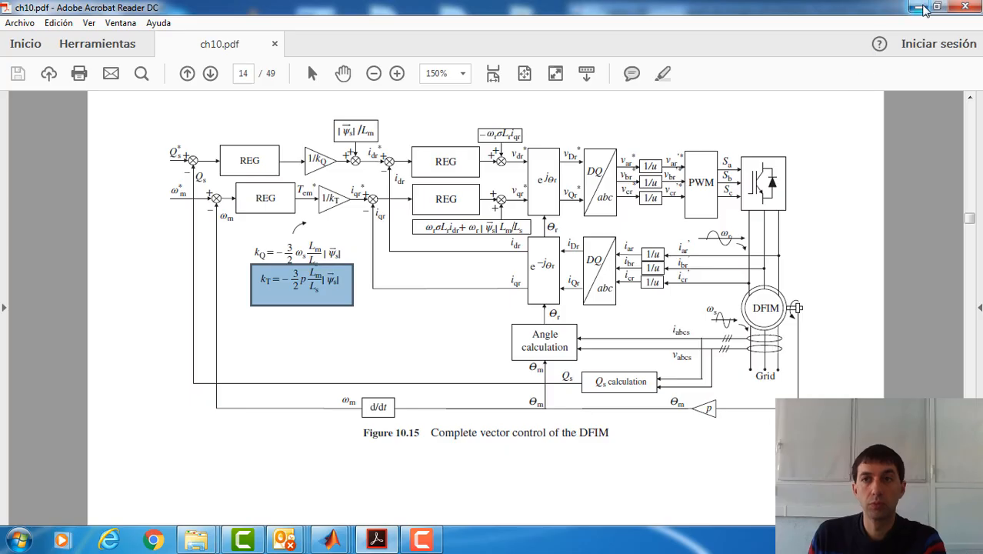
{"action": "left_click", "coordinate": [918, 6]}
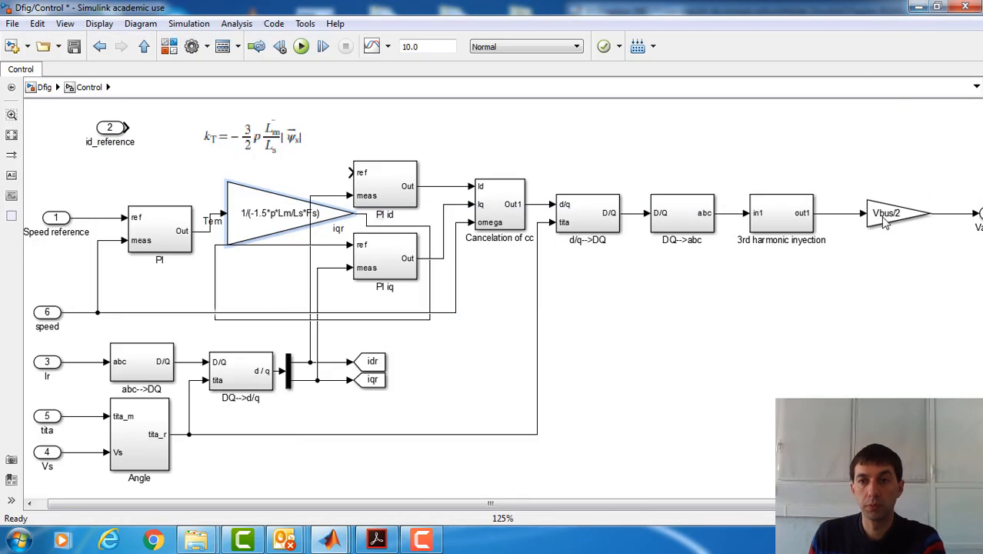
{"action": "left_click", "coordinate": [936, 7]}
{"action": "left_click", "coordinate": [796, 374]}
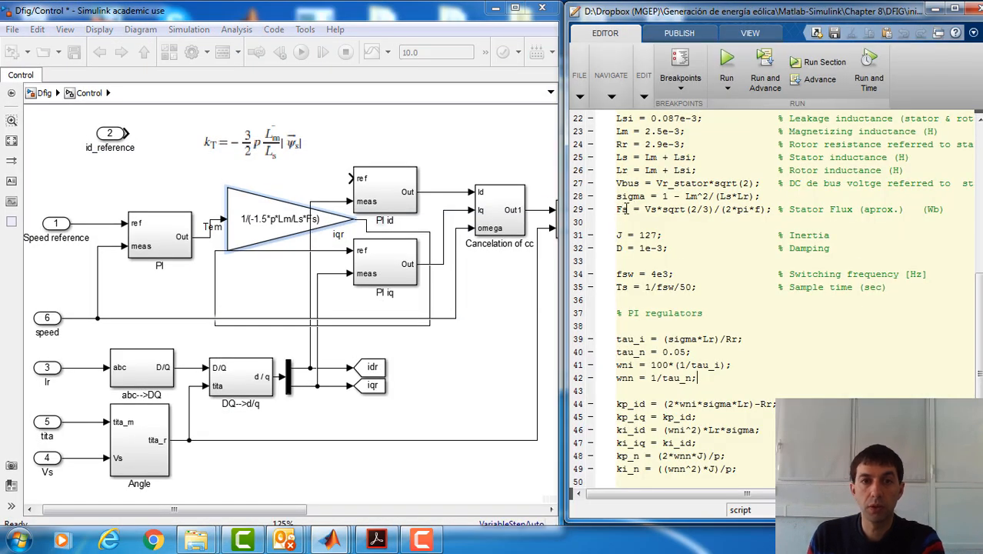
{"action": "left_click_drag", "start_coordinate": [621, 209], "coordinate": [616, 209]}
{"action": "left_click", "coordinate": [259, 216]}
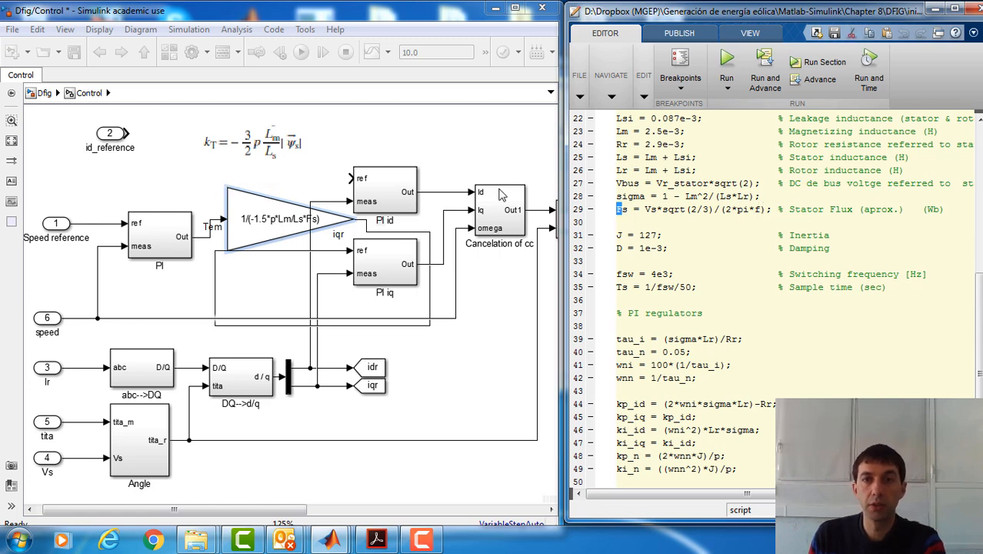
{"action": "left_click", "coordinate": [388, 21]}
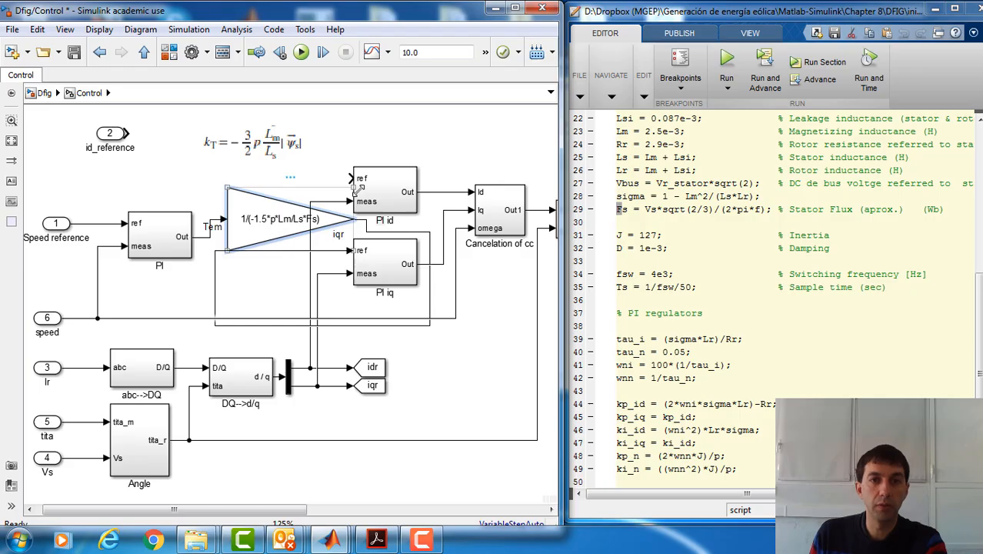
Step: Shrink the gain block after Tem and shift it with the Speed reference and speed PI down into line with PI iq's ref input
{"action": "left_click_drag", "start_coordinate": [356, 185], "coordinate": [278, 219]}
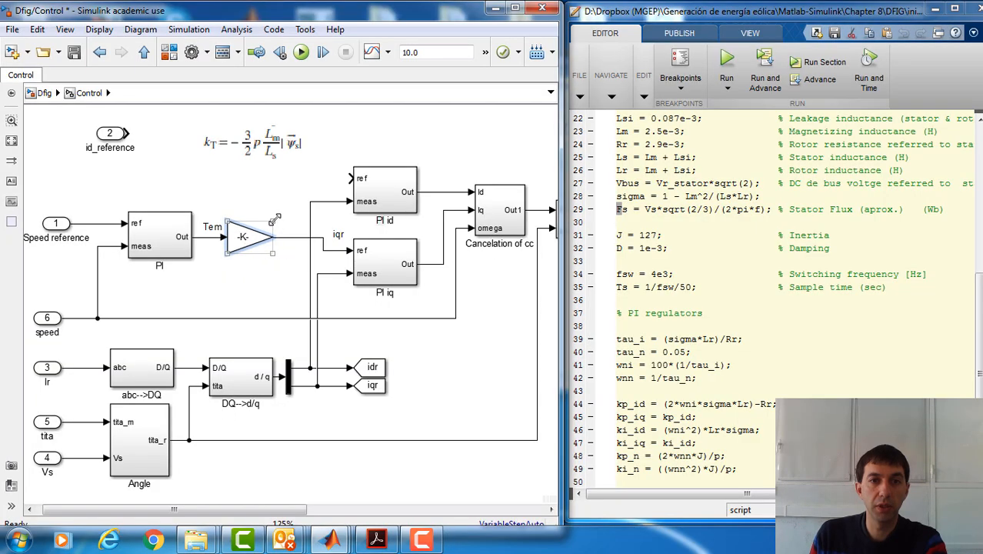
{"action": "left_click", "coordinate": [275, 279]}
{"action": "left_click_drag", "start_coordinate": [55, 202], "coordinate": [264, 271]}
{"action": "key", "text": "Down"}
{"action": "key", "text": "Down"}
{"action": "key", "text": "Down"}
{"action": "left_click", "coordinate": [291, 296]}
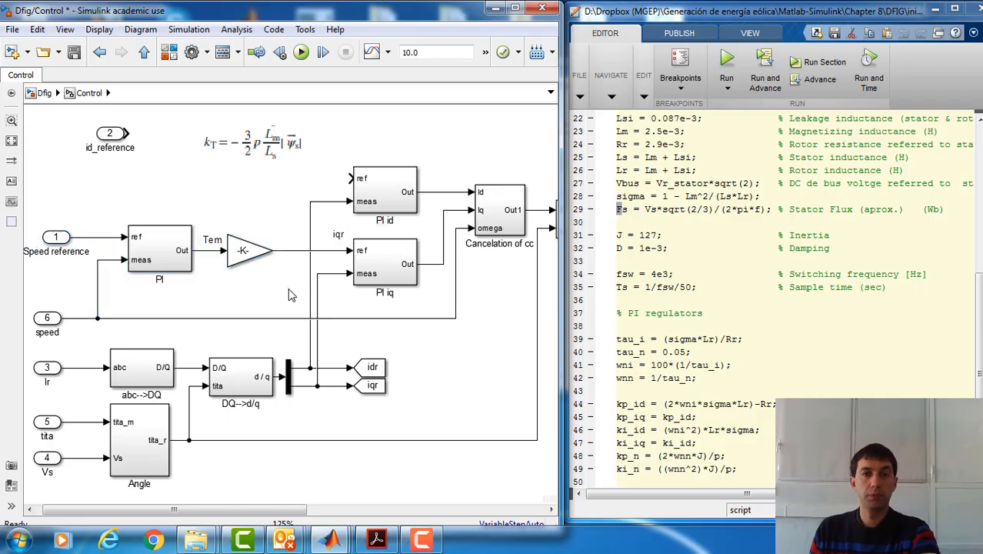
Step: Maximize the Control diagram, delete the kT formula image, and save the model
{"action": "left_click", "coordinate": [514, 8]}
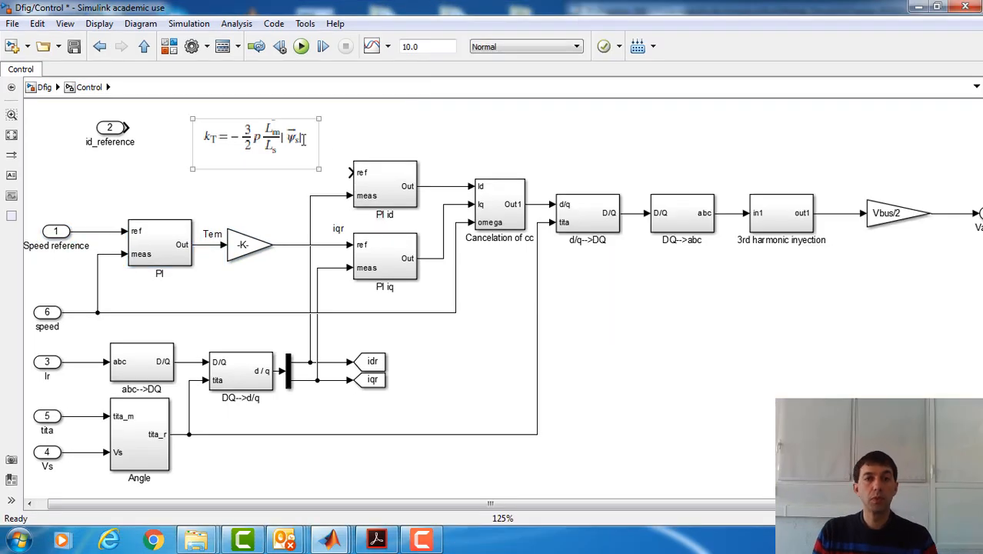
{"action": "left_click", "coordinate": [298, 143]}
{"action": "left_click", "coordinate": [304, 143]}
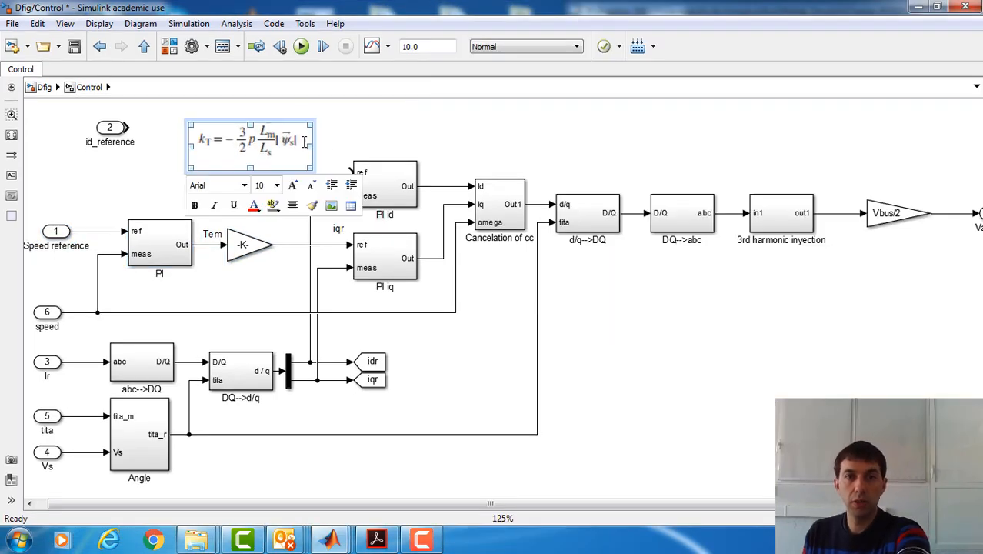
{"action": "key", "text": "Delete"}
{"action": "left_click", "coordinate": [416, 126]}
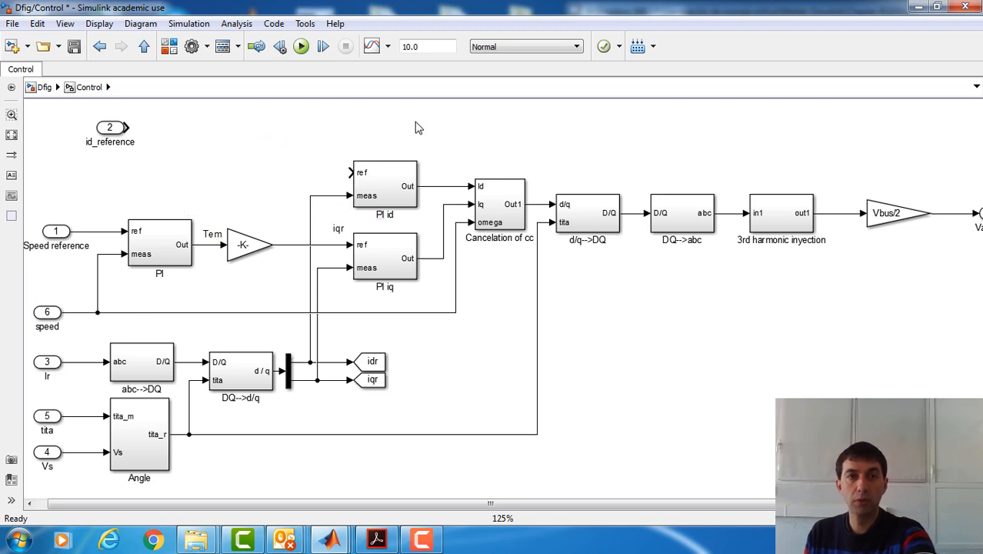
{"action": "left_click", "coordinate": [71, 47]}
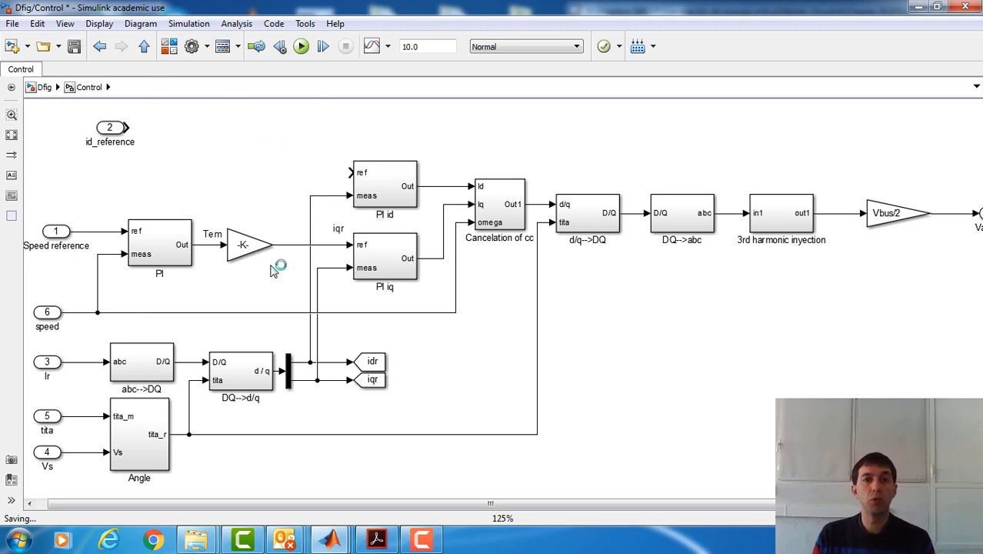
Step: Connect id_reference to the ref input of PI id, move the Vbus/2 gain and Vabc_ref closer to the chain, and save
{"action": "left_click_drag", "start_coordinate": [116, 129], "coordinate": [71, 176]}
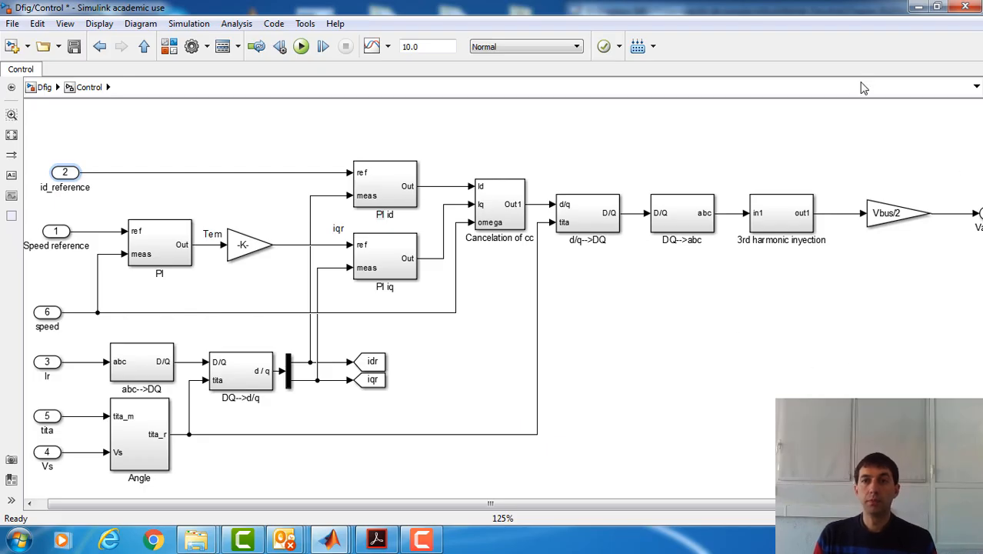
{"action": "left_click_drag", "start_coordinate": [896, 214], "coordinate": [873, 213]}
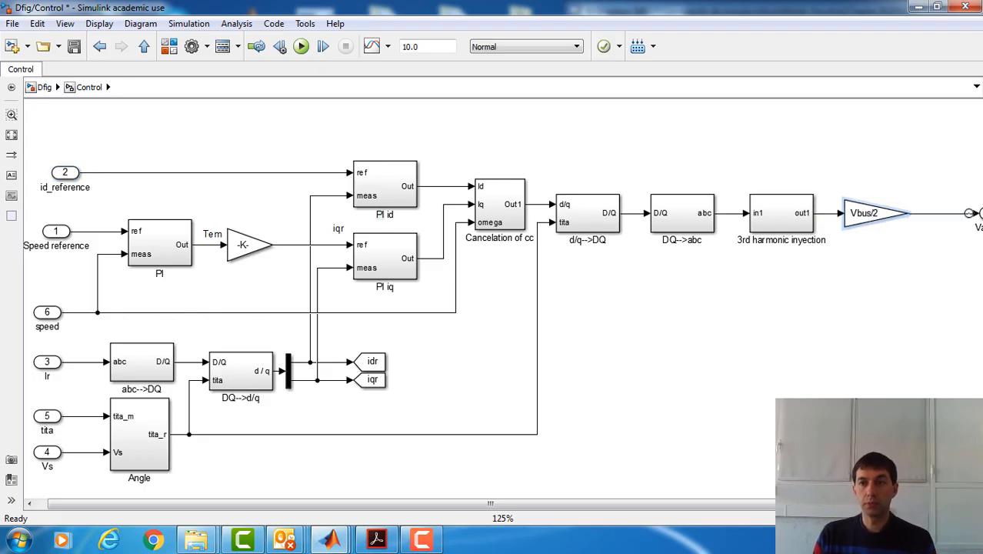
{"action": "left_click_drag", "start_coordinate": [979, 216], "coordinate": [936, 215]}
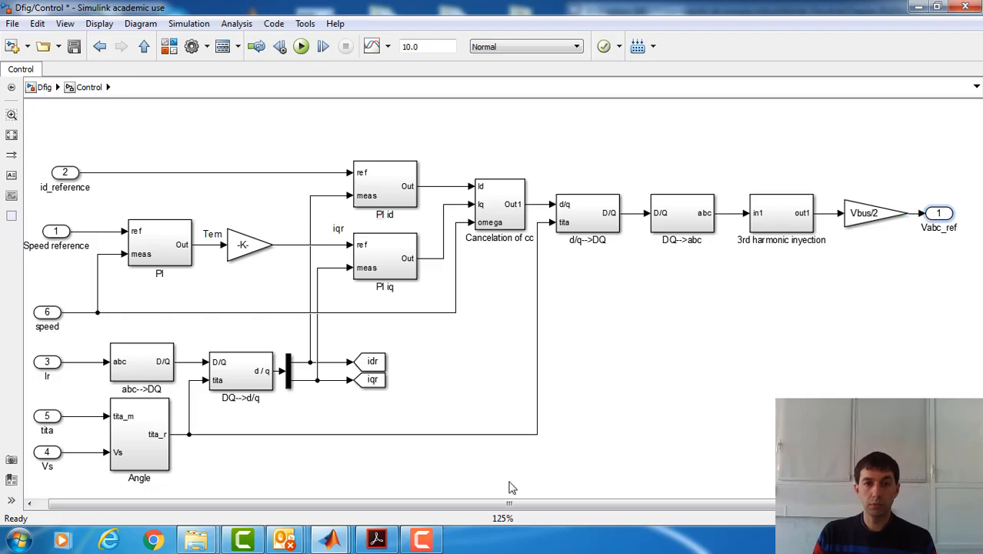
{"action": "left_click_drag", "start_coordinate": [520, 509], "coordinate": [503, 507]}
{"action": "left_click", "coordinate": [73, 47]}
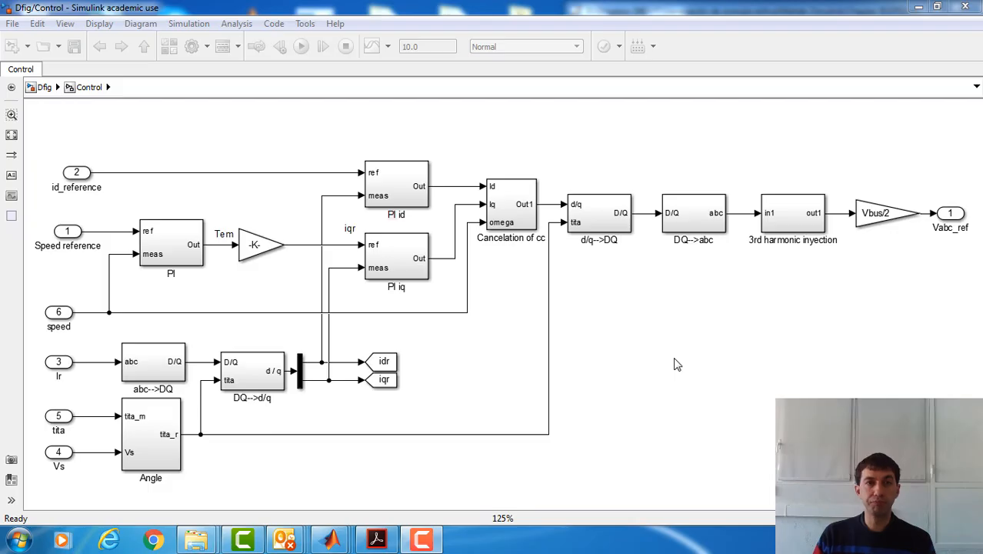
Step: Examine the reactive power regulator branch of Figure 10.15 in ch10.pdf against the Control diagram
{"action": "left_click", "coordinate": [376, 539]}
{"action": "left_click", "coordinate": [538, 468]}
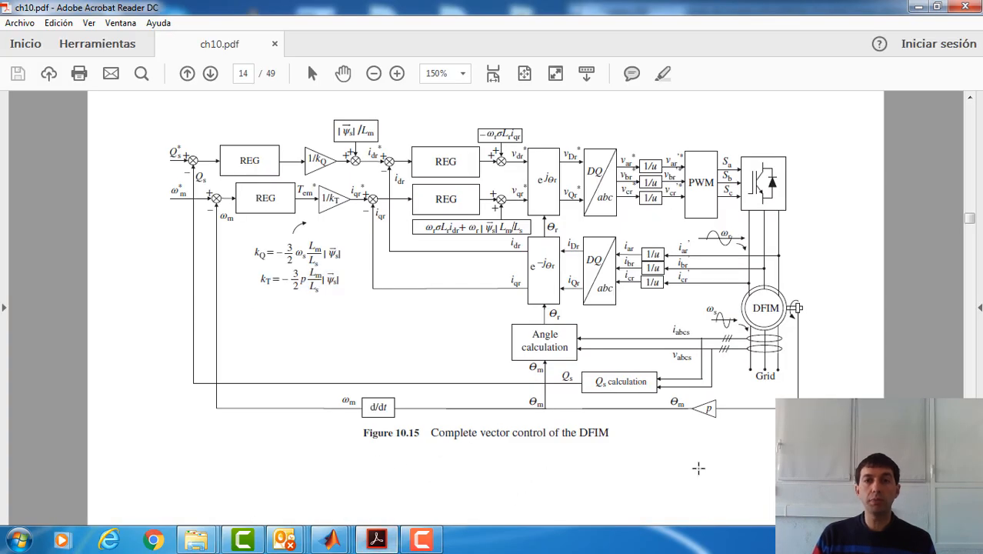
{"action": "scroll", "coordinate": [698, 465], "scroll_direction": "up", "scroll_amount": 1}
{"action": "left_click_drag", "start_coordinate": [170, 172], "coordinate": [296, 219]}
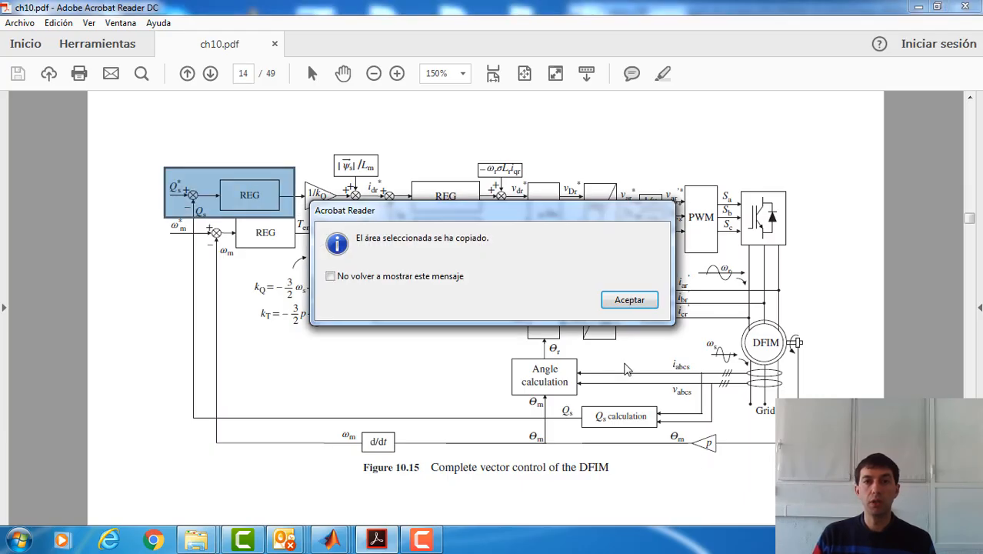
{"action": "left_click", "coordinate": [629, 298]}
{"action": "left_click", "coordinate": [918, 8]}
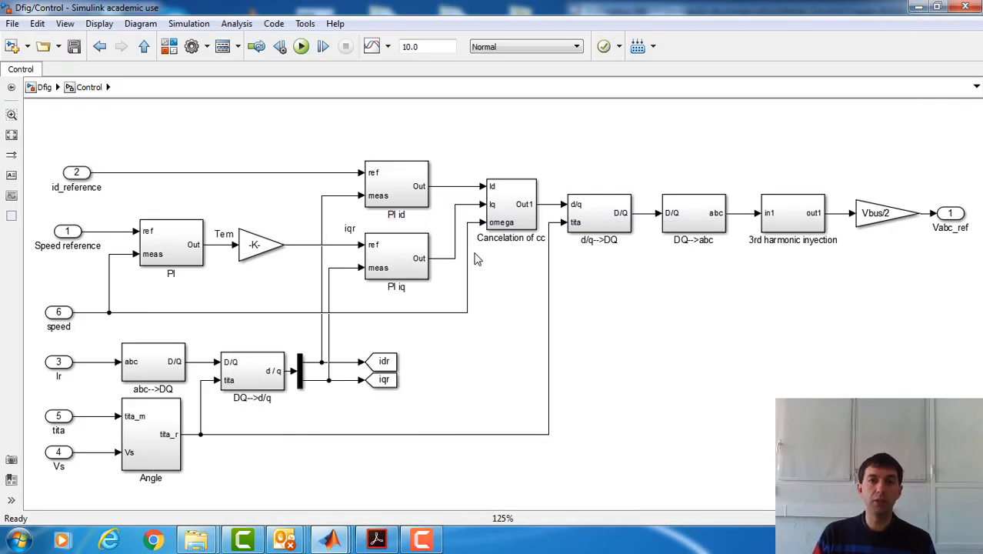
{"action": "left_click", "coordinate": [818, 235]}
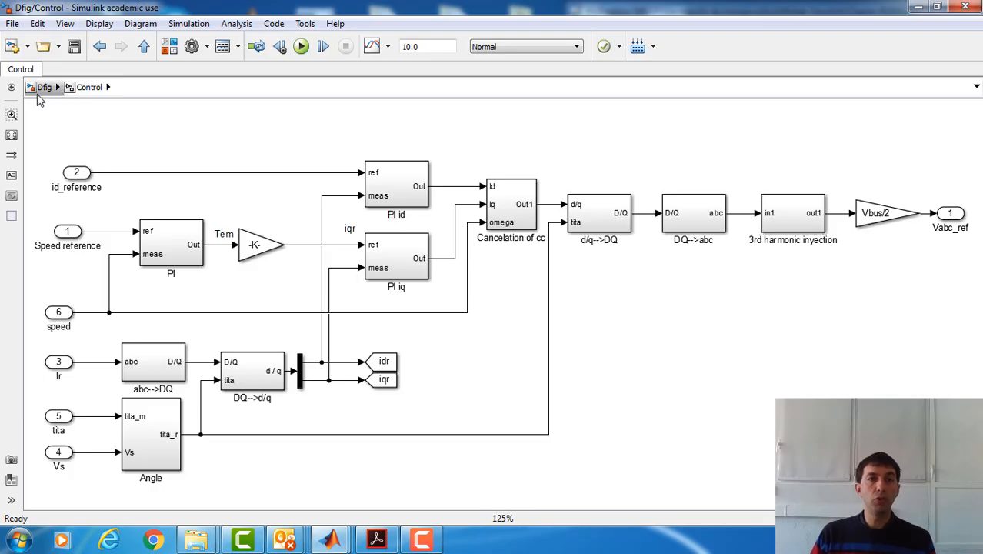
Step: Browse the Commonly Used Blocks in the Simulink library down to the Scope block
{"action": "left_click", "coordinate": [936, 7]}
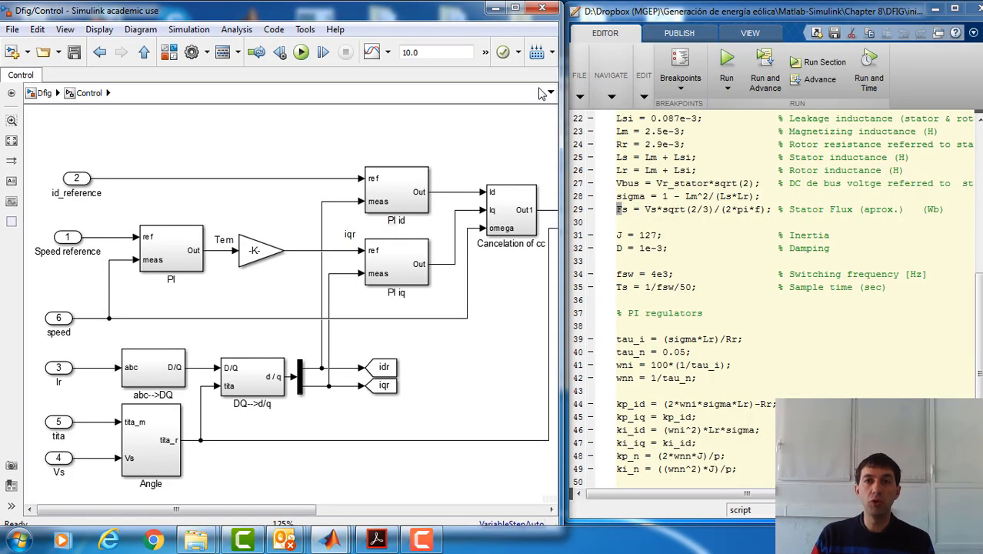
{"action": "left_click", "coordinate": [342, 543]}
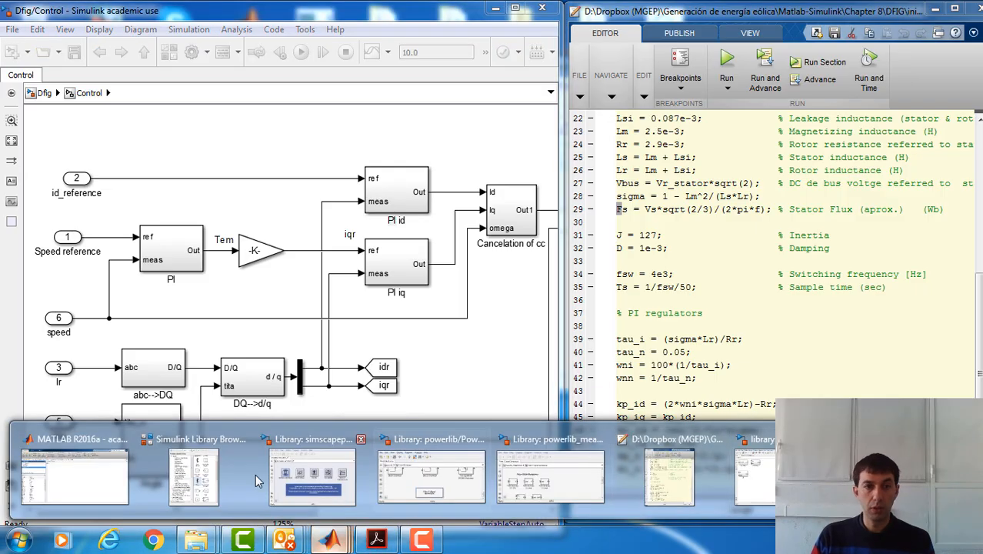
{"action": "left_click", "coordinate": [196, 477]}
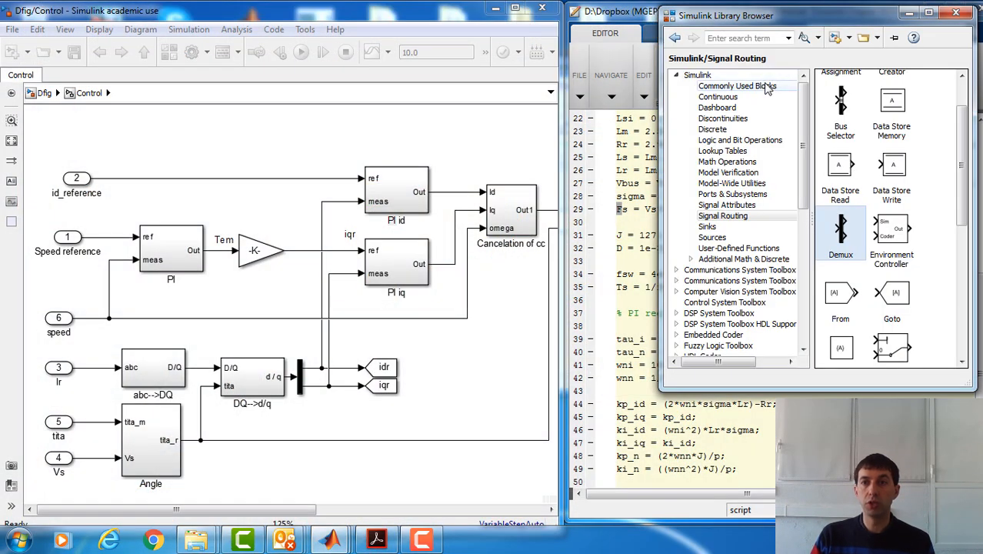
{"action": "left_click", "coordinate": [767, 86]}
{"action": "left_click_drag", "start_coordinate": [965, 131], "coordinate": [973, 301]}
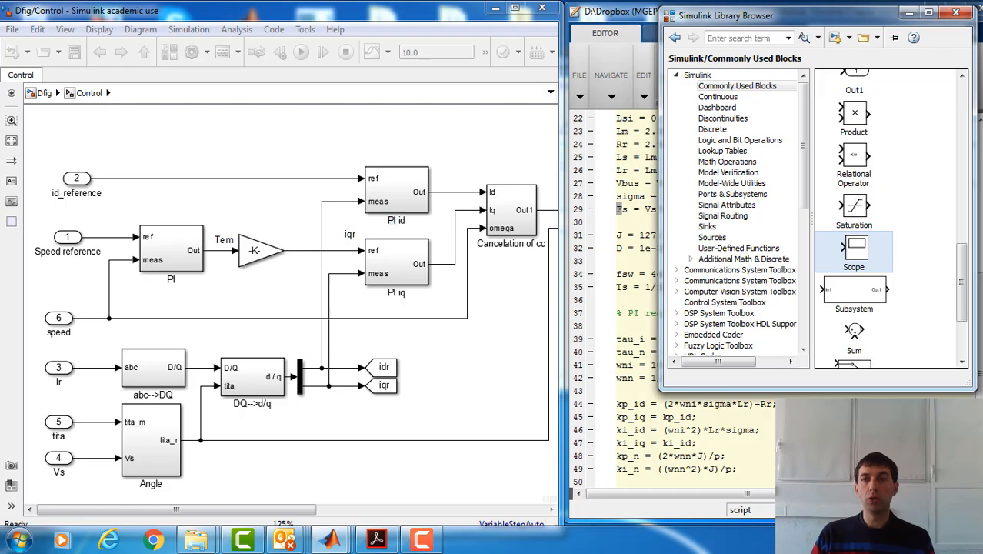
{"action": "left_click", "coordinate": [629, 17]}
{"action": "left_click", "coordinate": [445, 22]}
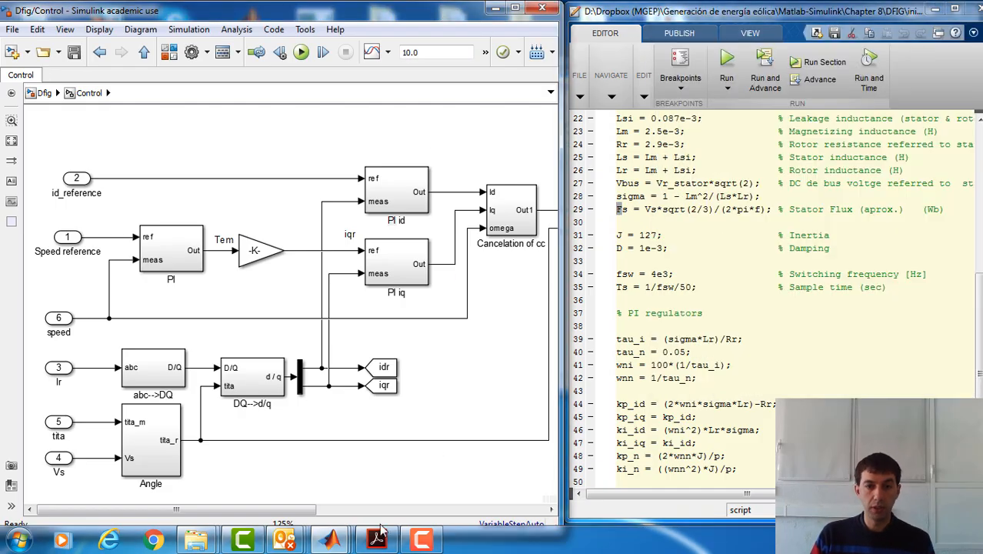
Step: Copy the Monitor subsystem from the library model and paste it at the top level of Dfig, beside the Control inputs
{"action": "left_click", "coordinate": [348, 541]}
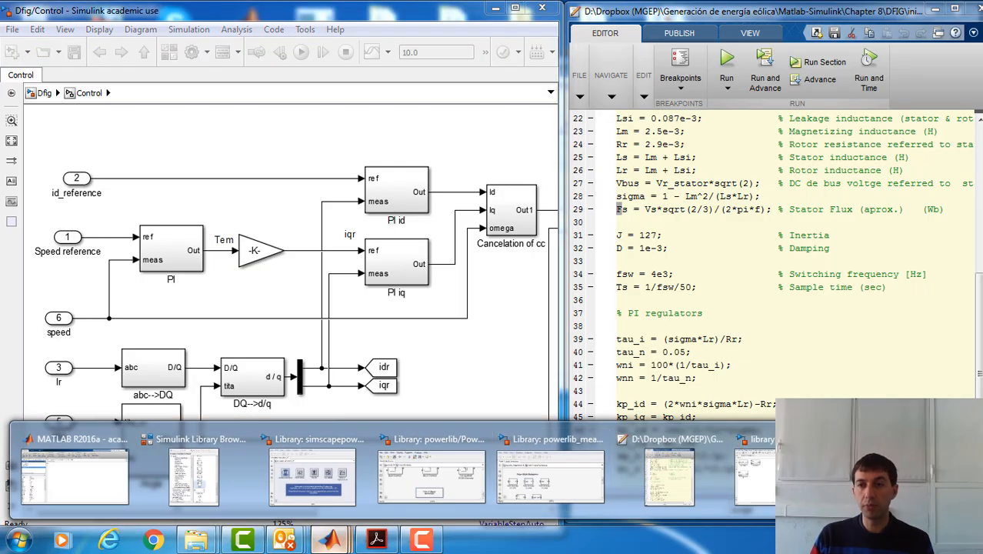
{"action": "left_click", "coordinate": [753, 477]}
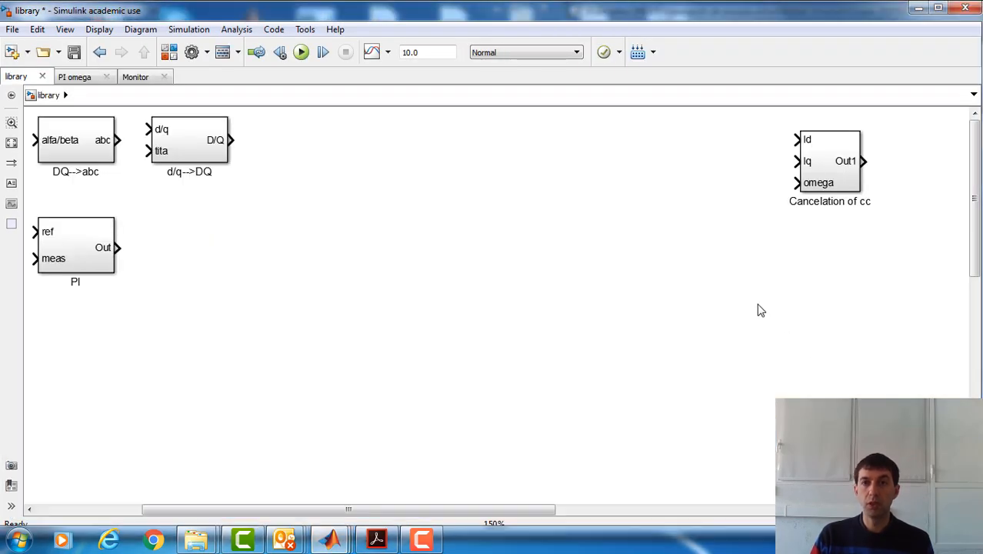
{"action": "left_click_drag", "start_coordinate": [538, 513], "coordinate": [769, 513]}
{"action": "left_click", "coordinate": [860, 157]}
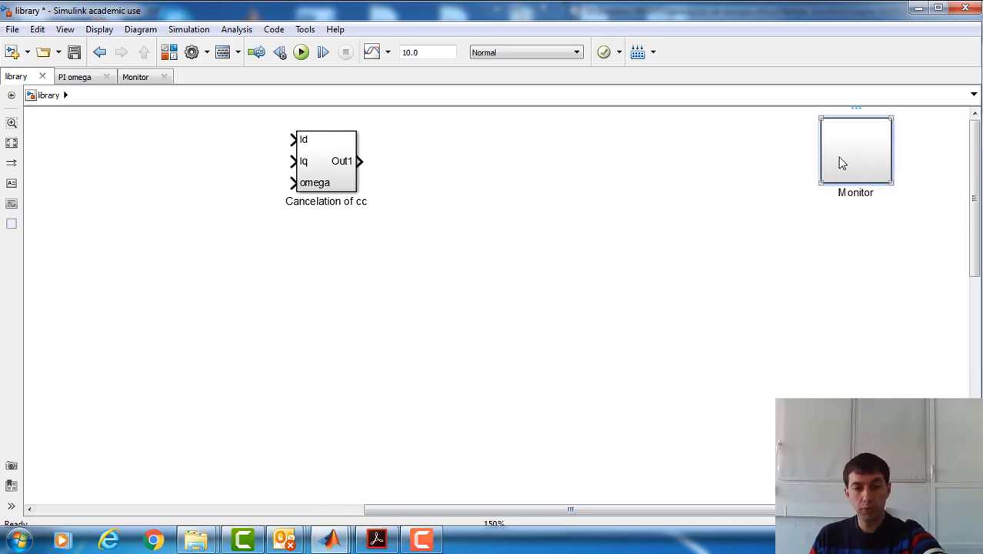
{"action": "left_click", "coordinate": [918, 7]}
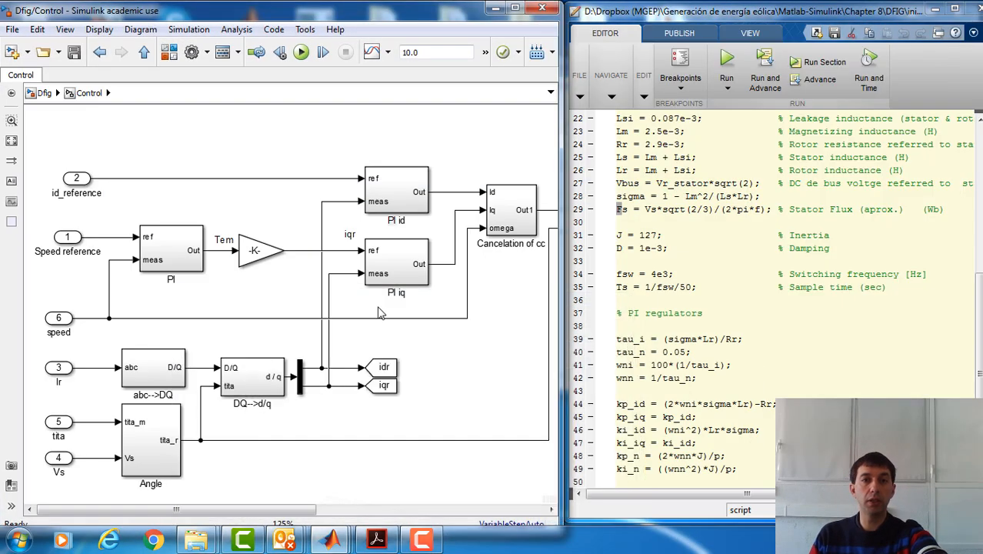
{"action": "left_click", "coordinate": [40, 93]}
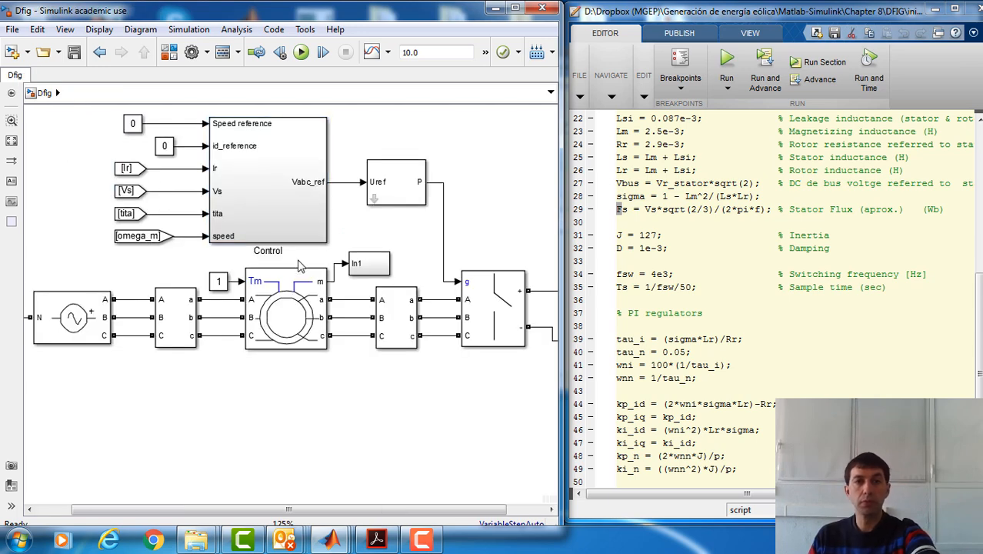
{"action": "key", "text": "ctrl+v"}
{"action": "left_click_drag", "start_coordinate": [98, 201], "coordinate": [76, 171]}
Step: Open the Monitor subsystem and examine the From tags that feed its Scope, from omega_ref down to Ir
{"action": "double_click", "coordinate": [71, 169]}
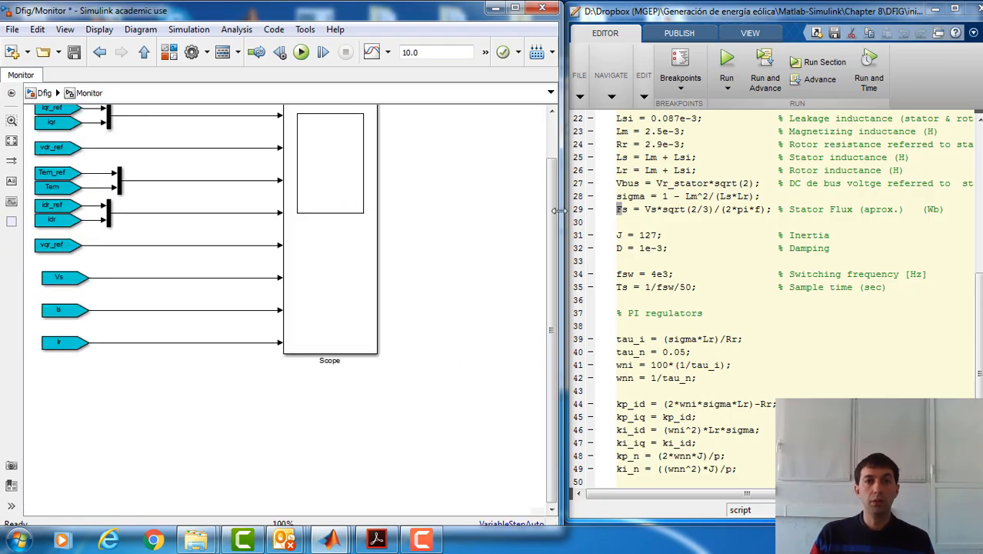
{"action": "scroll", "coordinate": [553, 219], "scroll_direction": "up", "scroll_amount": 2}
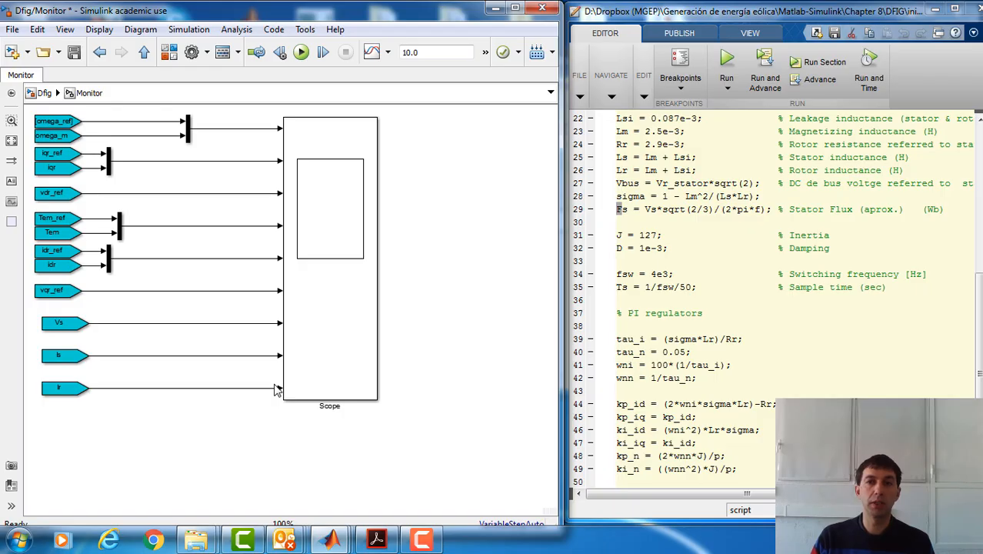
{"action": "left_click", "coordinate": [650, 264]}
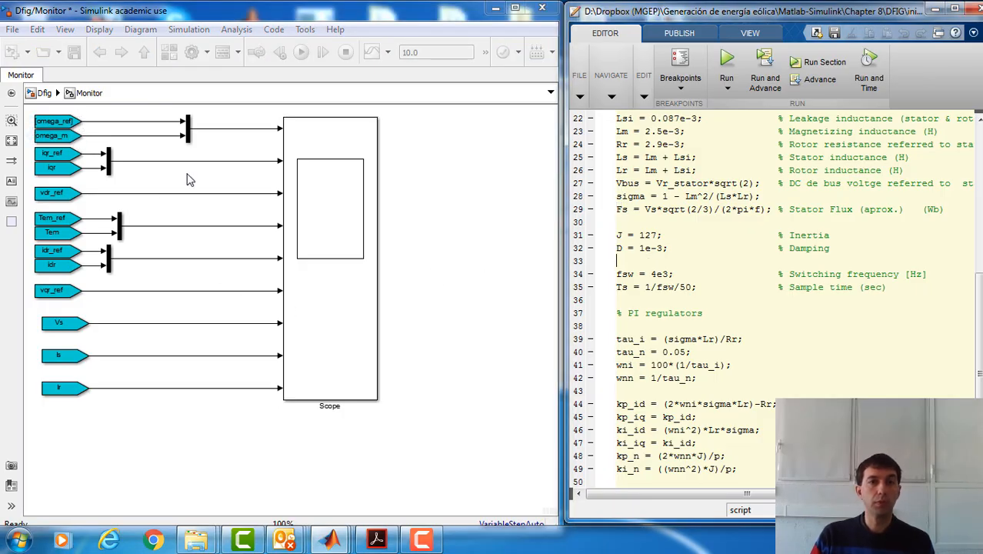
{"action": "left_click", "coordinate": [227, 214]}
{"action": "scroll", "coordinate": [230, 225], "scroll_direction": "up", "scroll_amount": 1}
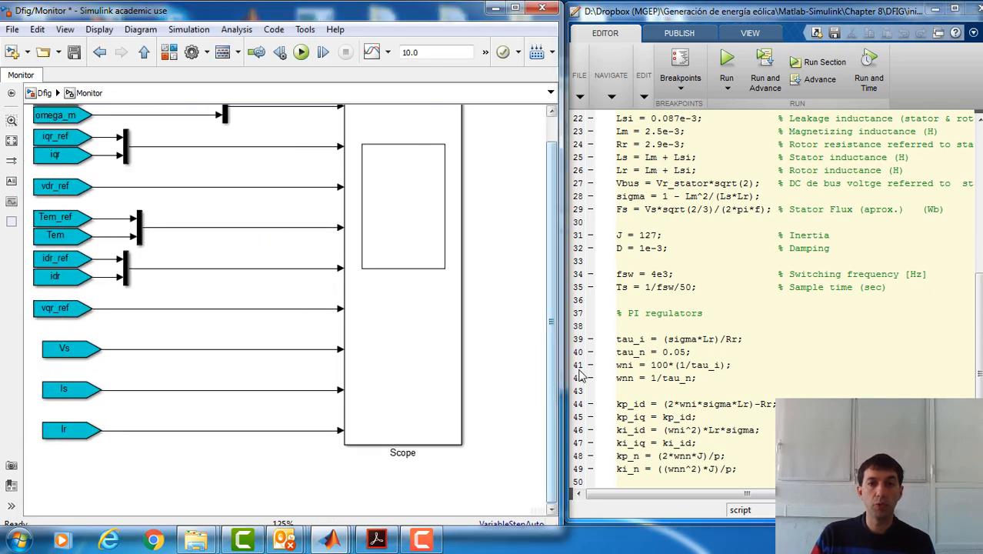
{"action": "left_click_drag", "start_coordinate": [553, 375], "coordinate": [552, 339]}
{"action": "left_click", "coordinate": [56, 138]}
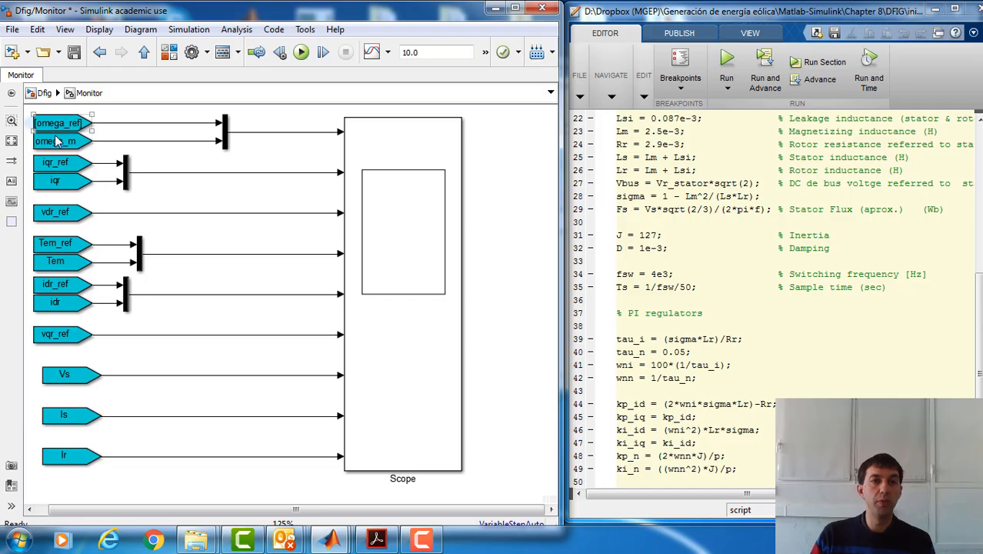
{"action": "left_click", "coordinate": [70, 335]}
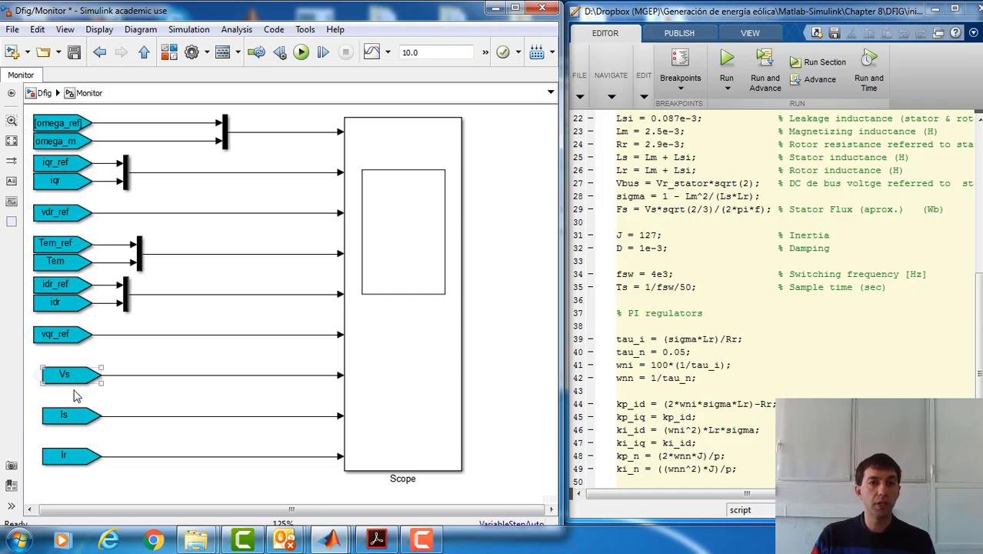
Step: Return to the top level of Dfig, move the DC source block closer to the converter, and save the model
{"action": "left_click", "coordinate": [73, 125]}
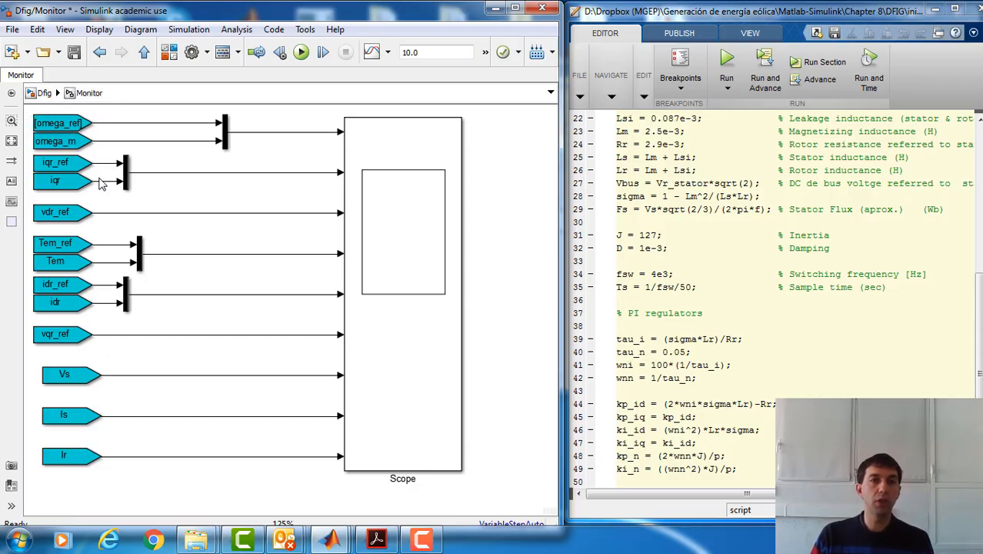
{"action": "left_click", "coordinate": [48, 92]}
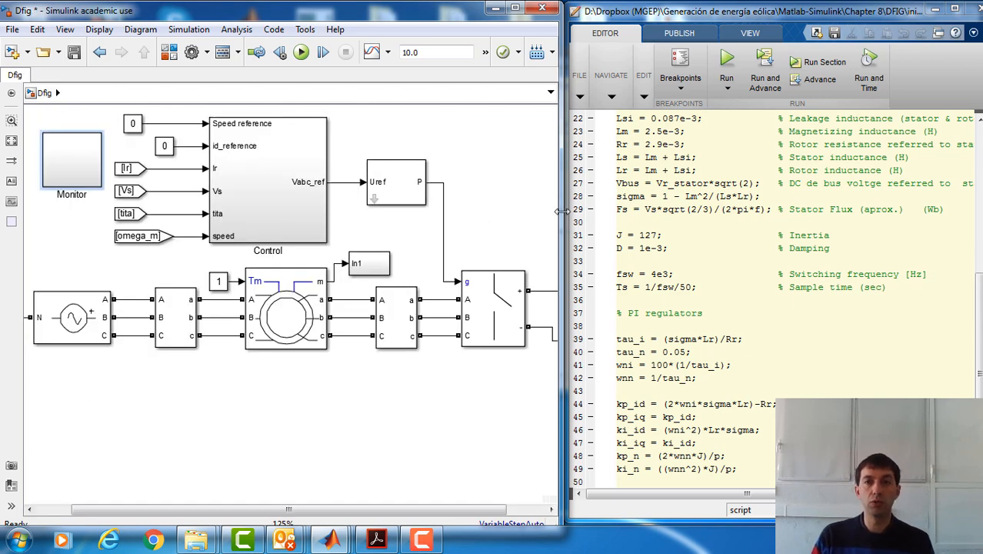
{"action": "left_click_drag", "start_coordinate": [562, 211], "coordinate": [604, 209]}
{"action": "left_click_drag", "start_coordinate": [604, 209], "coordinate": [610, 209]}
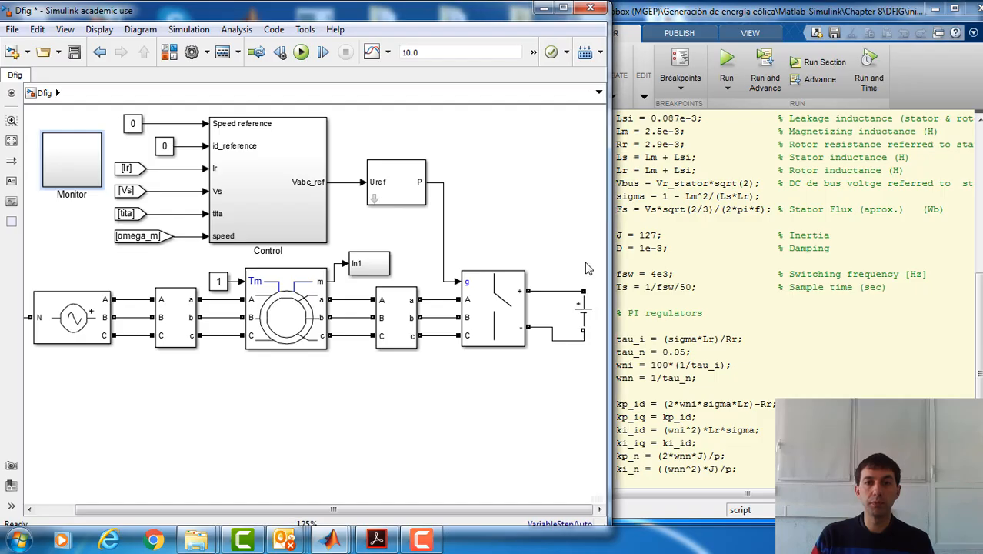
{"action": "left_click", "coordinate": [588, 321]}
{"action": "left_click_drag", "start_coordinate": [589, 326], "coordinate": [573, 288]}
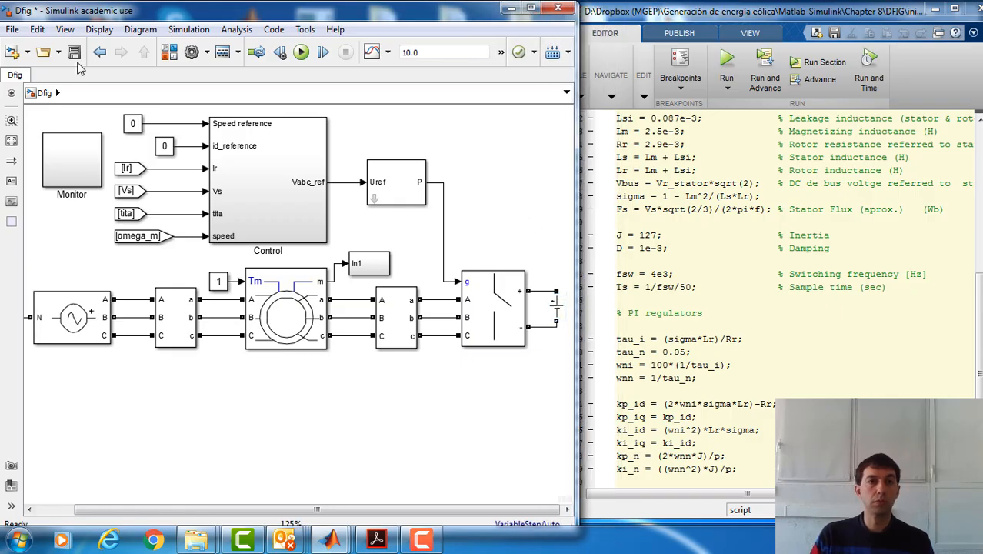
{"action": "left_click", "coordinate": [74, 52]}
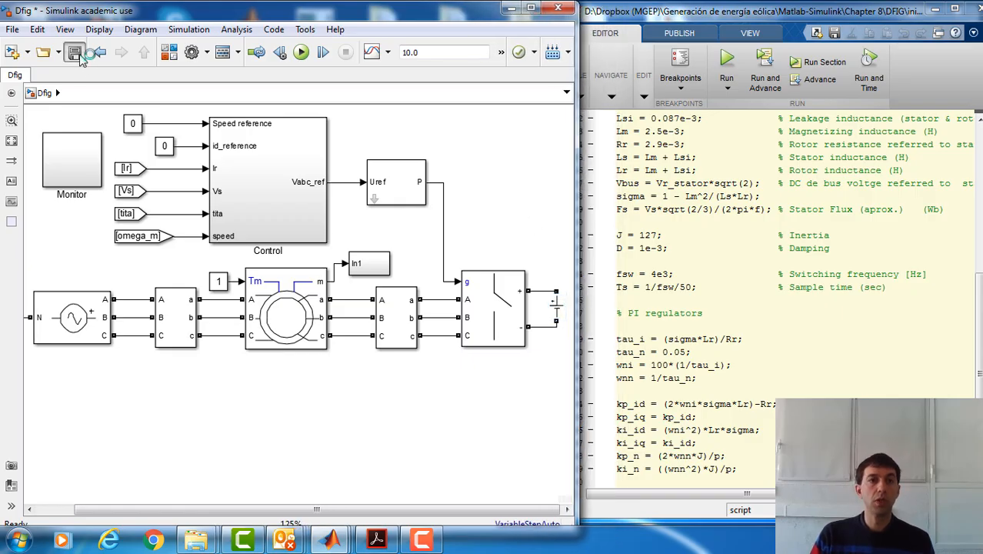
Step: Copy the idr Goto tag inside the Control subsystem onto the id_reference line and set the copy's tag to idr_ref
{"action": "double_click", "coordinate": [293, 221]}
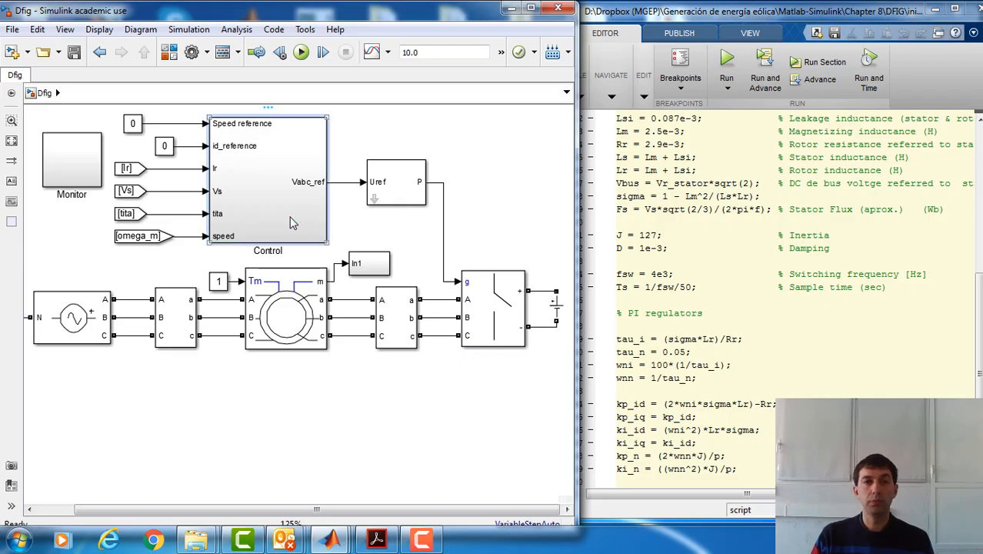
{"action": "left_click", "coordinate": [531, 8]}
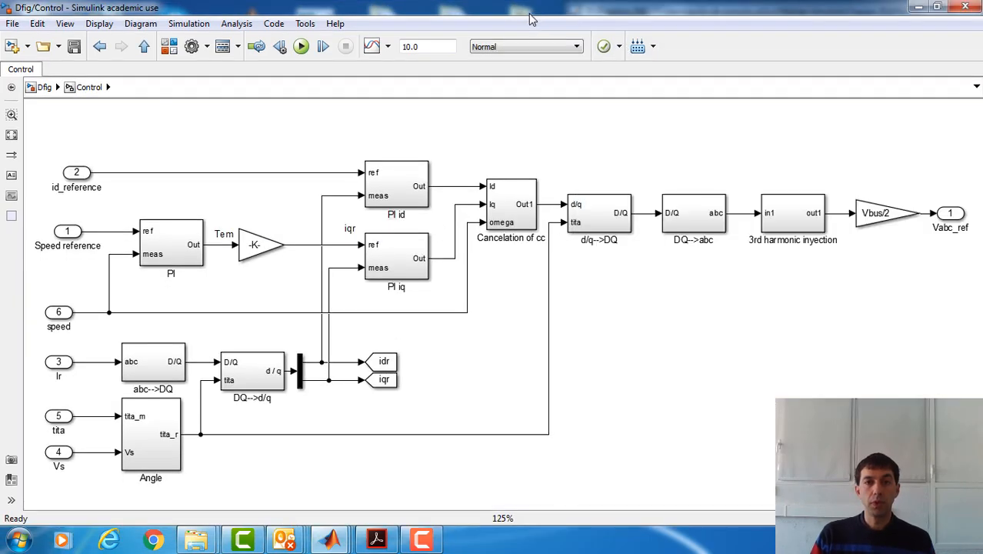
{"action": "mouse_move", "coordinate": [382, 361]}
{"action": "left_mouse_down"}
{"action": "mouse_move", "coordinate": [396, 135]}
{"action": "mouse_move", "coordinate": [388, 119]}
{"action": "mouse_move", "coordinate": [315, 173]}
{"action": "left_mouse_up"}
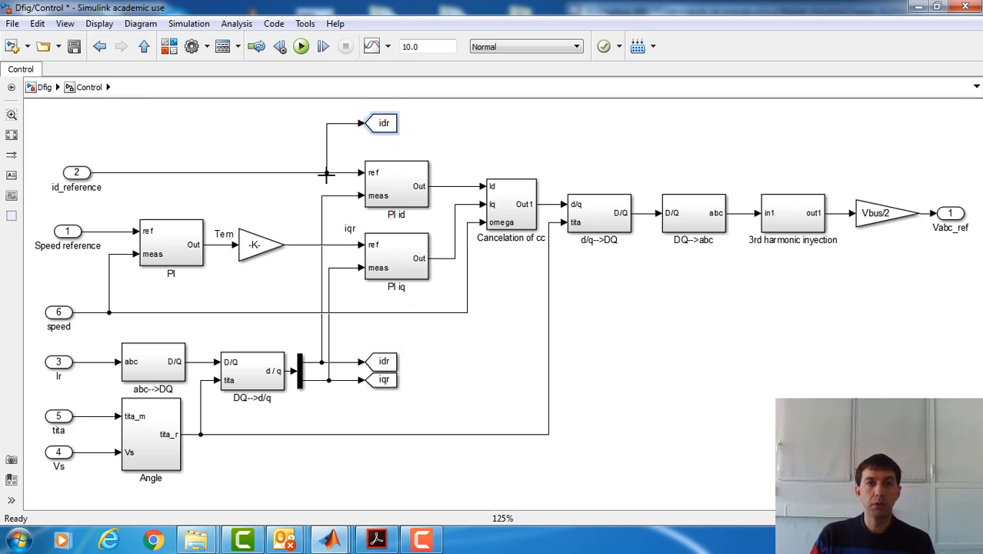
{"action": "left_click_drag", "start_coordinate": [394, 133], "coordinate": [376, 150]}
{"action": "double_click", "coordinate": [371, 144]}
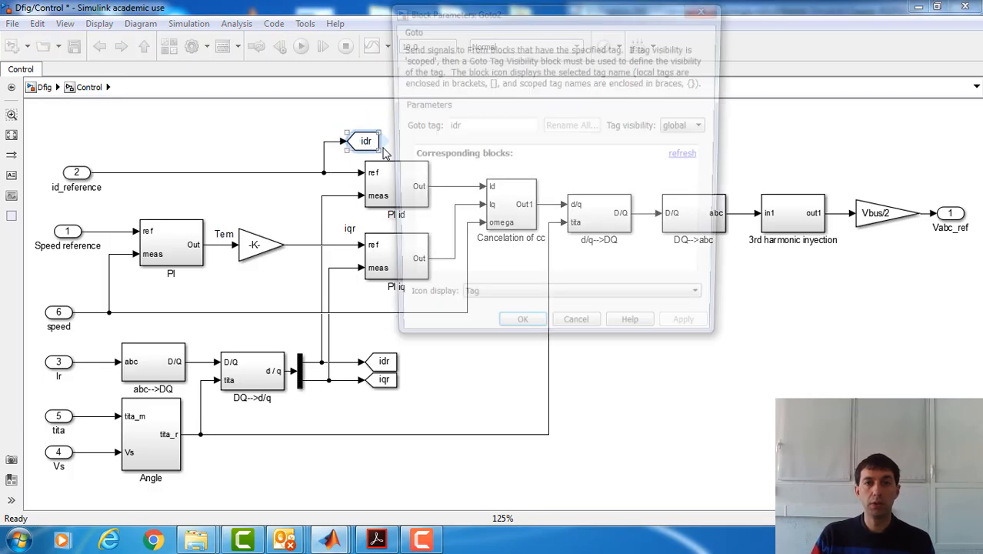
{"action": "left_click", "coordinate": [469, 126]}
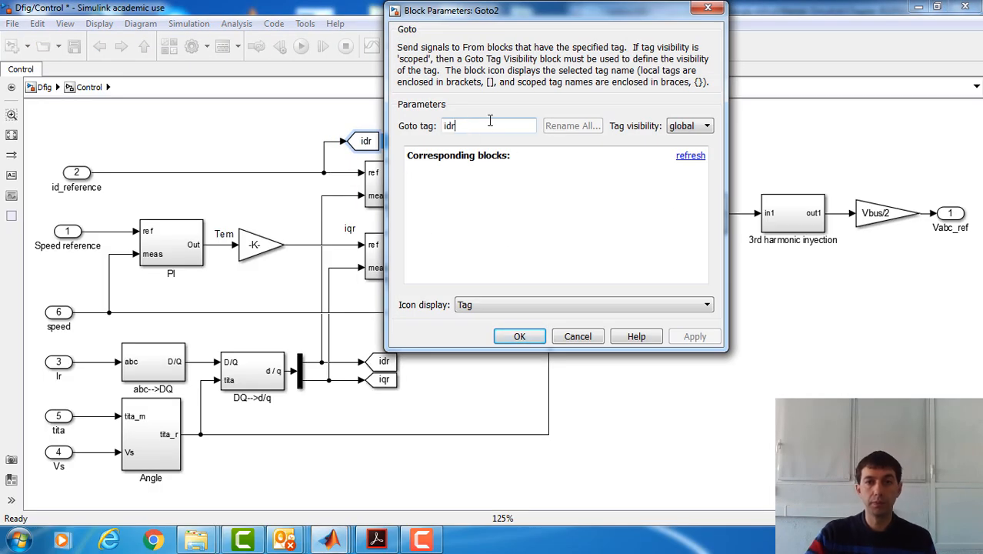
{"action": "type", "text": "_ref"}
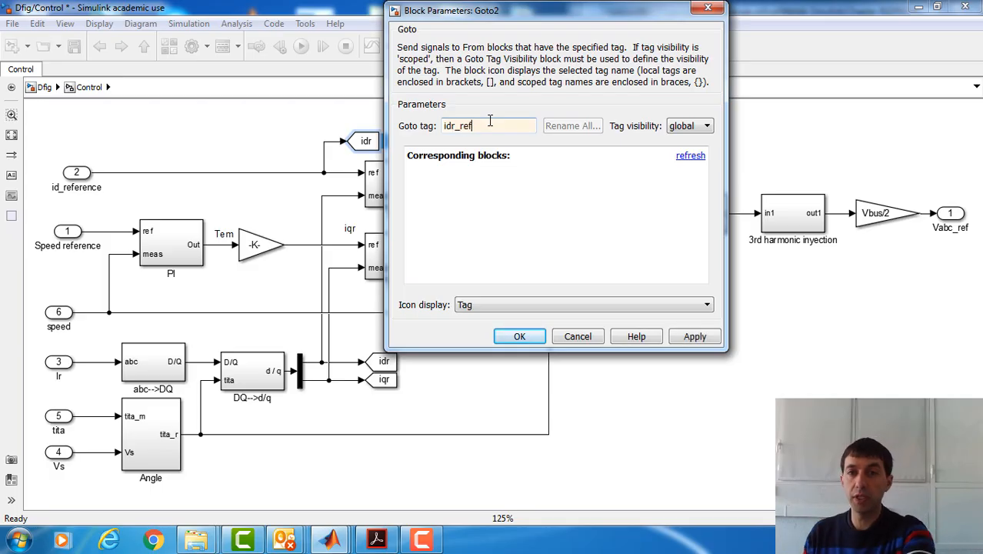
{"action": "key", "text": "Return"}
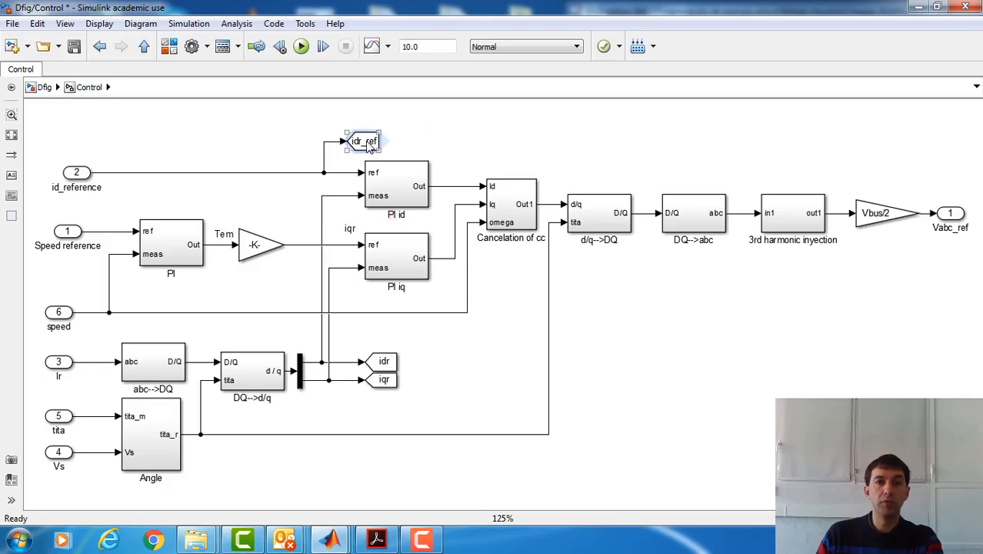
Step: Duplicate the idr_ref Goto tag and shift the PI id and PI iq blocks towards the Cancelation of cc block
{"action": "left_click_drag", "start_coordinate": [366, 151], "coordinate": [266, 146]}
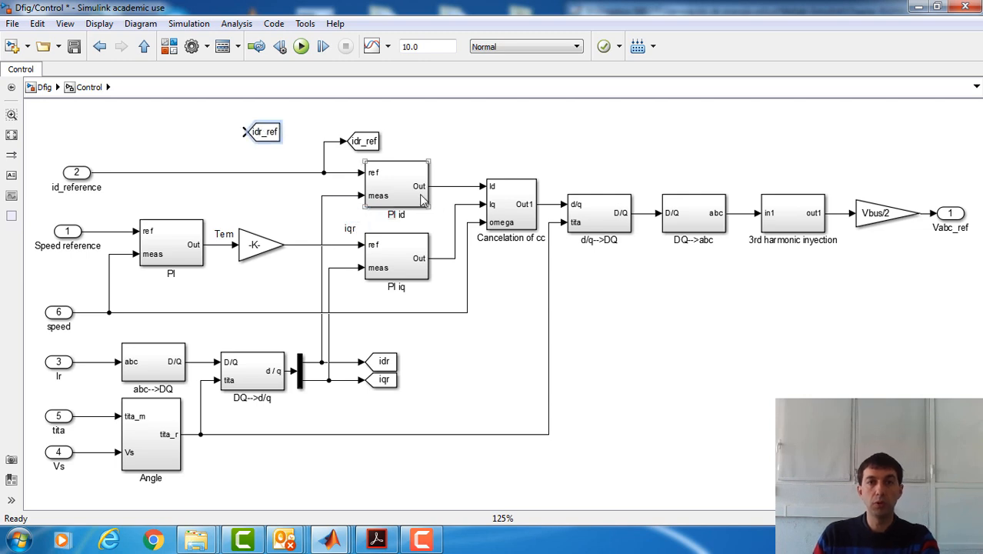
{"action": "left_click", "coordinate": [421, 198]}
{"action": "key", "text": "Right"}
{"action": "key", "text": "Right"}
{"action": "key", "text": "Right"}
{"action": "left_click", "coordinate": [407, 269]}
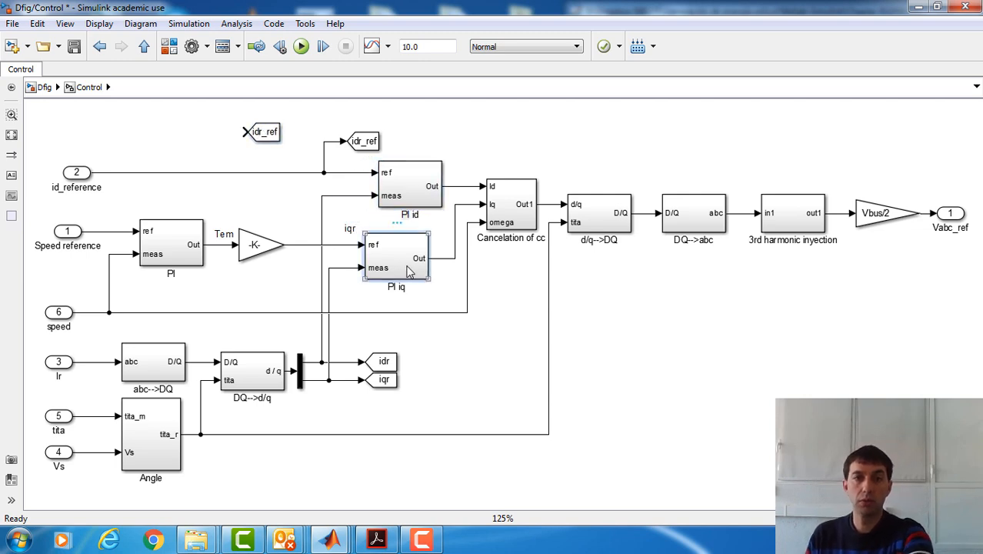
{"action": "key", "text": "Right"}
{"action": "key", "text": "Right"}
{"action": "key", "text": "Right"}
{"action": "key", "text": "Right"}
Step: Move the iqr label nearer the gain, attach the duplicate Goto tag to the PI iq reference line, and set its tag to iqr_ref
{"action": "left_click", "coordinate": [350, 229]}
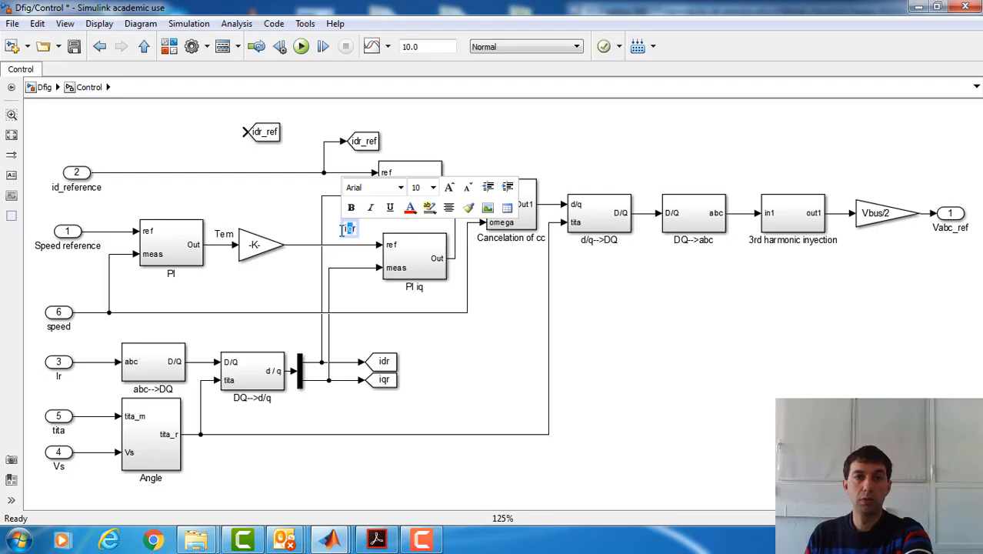
{"action": "key", "text": "Escape"}
{"action": "left_click_drag", "start_coordinate": [355, 231], "coordinate": [305, 234]}
{"action": "left_click_drag", "start_coordinate": [258, 132], "coordinate": [360, 227]}
{"action": "double_click", "coordinate": [362, 222]}
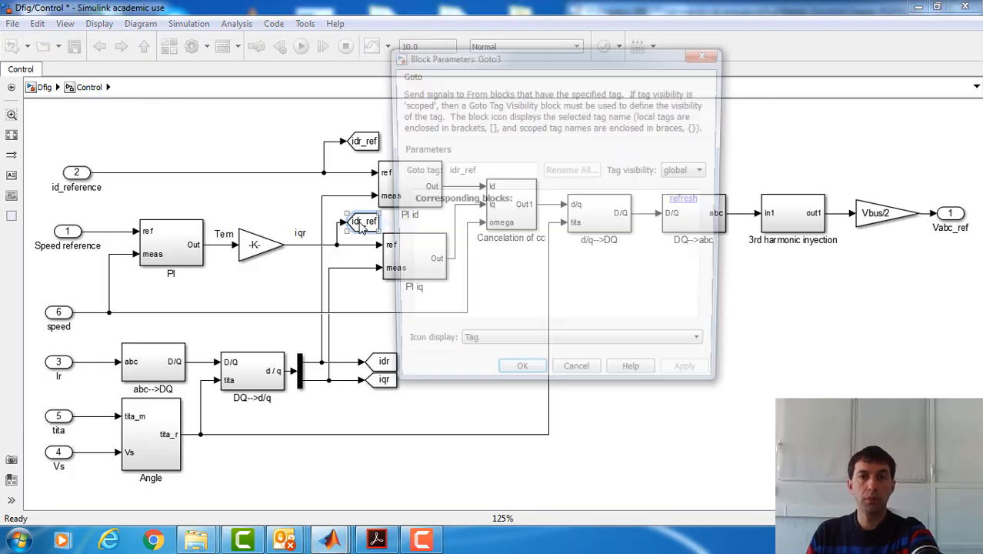
{"action": "double_click", "coordinate": [452, 170]}
{"action": "left_click", "coordinate": [450, 171]}
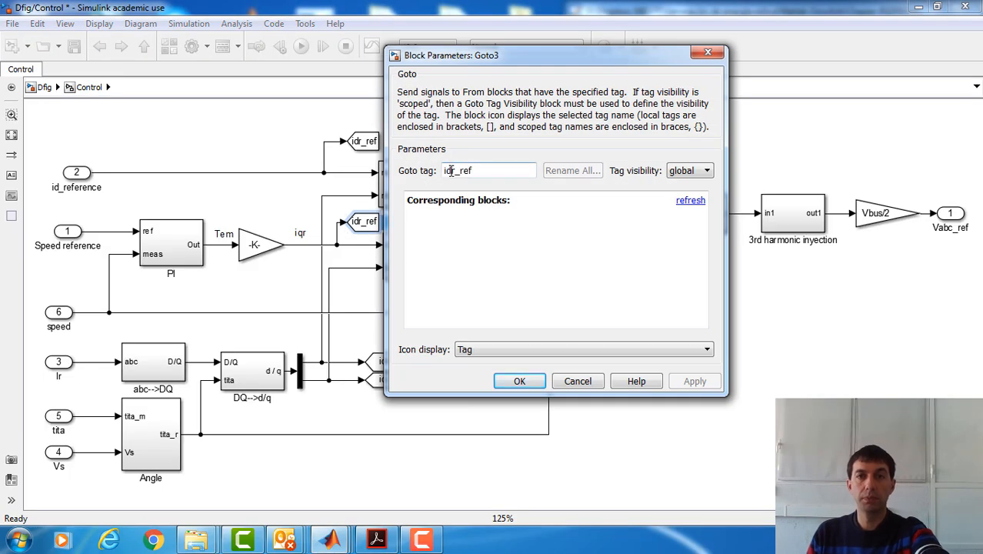
{"action": "key", "text": "BackSpace"}
{"action": "type", "text": "q"}
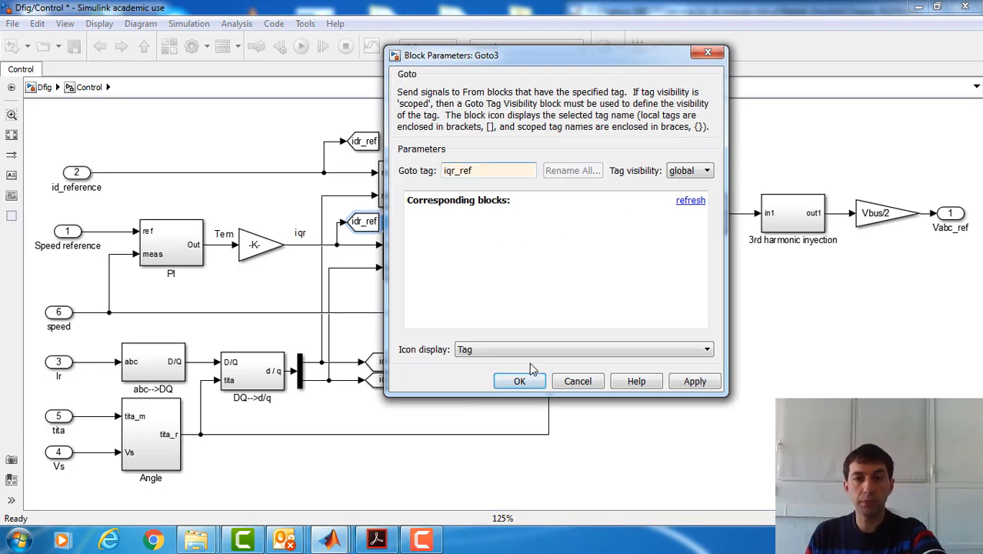
{"action": "left_click", "coordinate": [520, 381]}
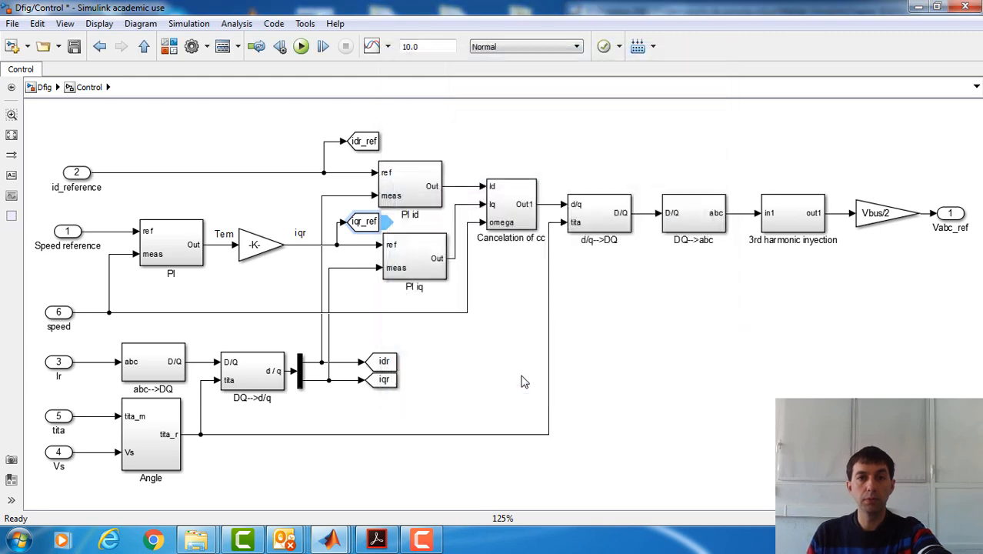
{"action": "left_click", "coordinate": [462, 347]}
Step: Examine the voltage reference Goto tags inside the Cancelation of cc subsystem and the measured current tags in Control
{"action": "left_click", "coordinate": [517, 179]}
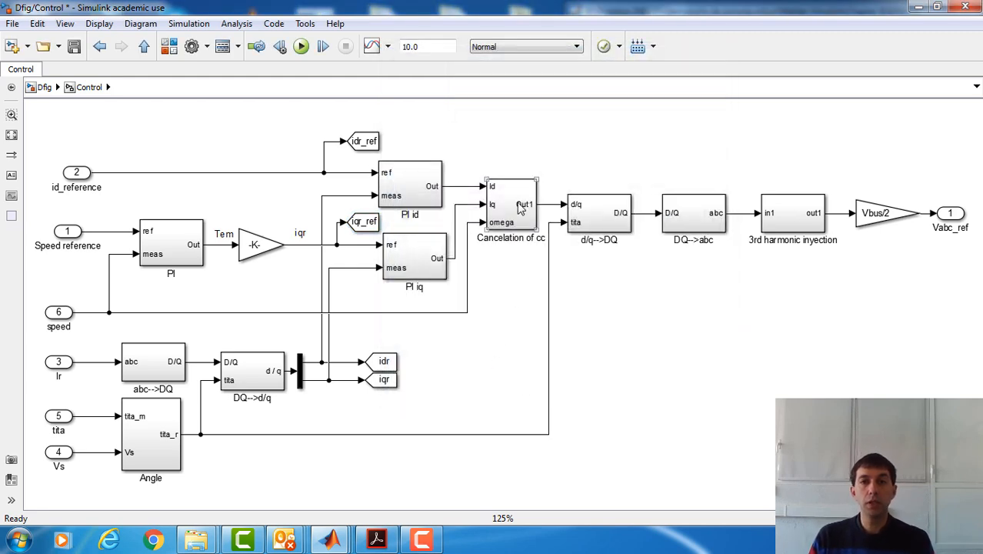
{"action": "double_click", "coordinate": [520, 208]}
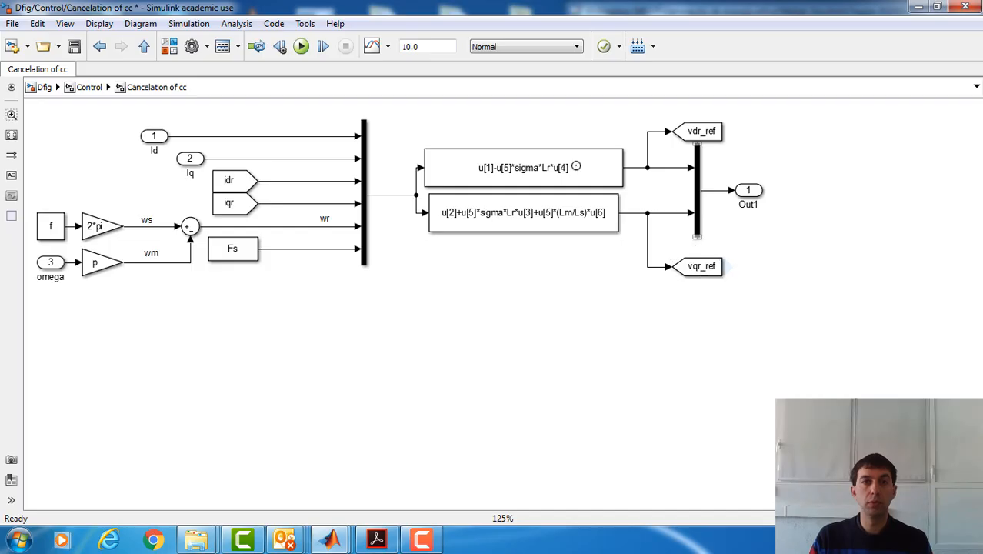
{"action": "left_click", "coordinate": [88, 87]}
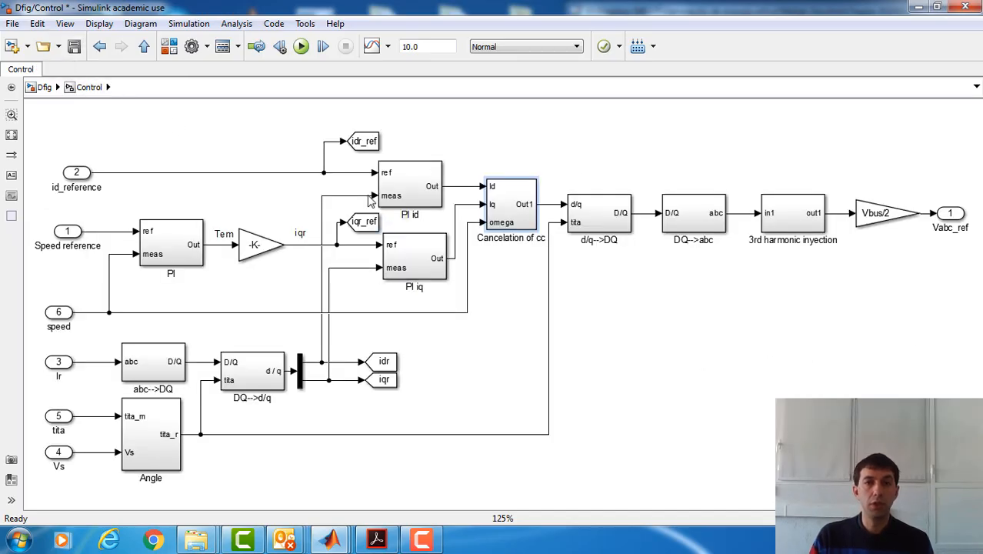
{"action": "left_click", "coordinate": [382, 379]}
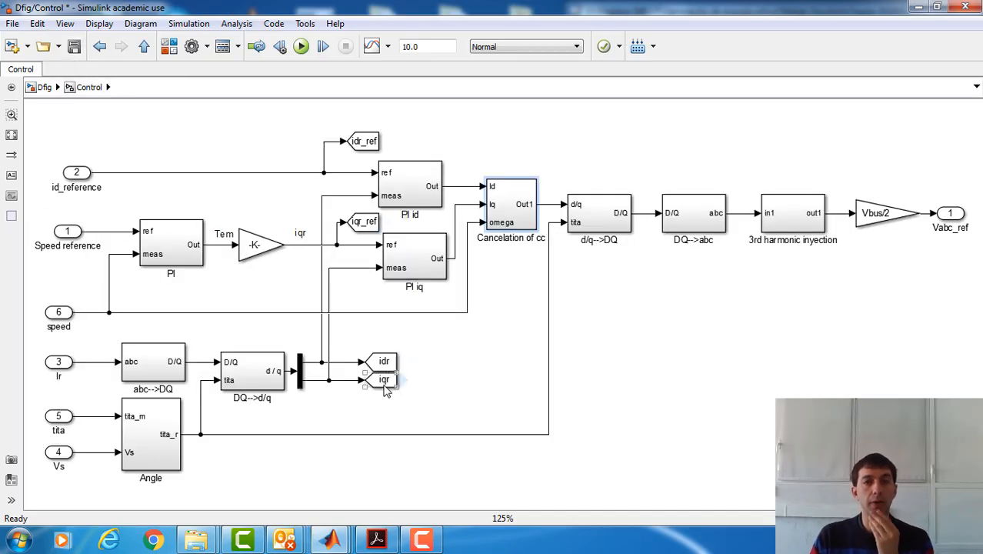
{"action": "left_click", "coordinate": [388, 302]}
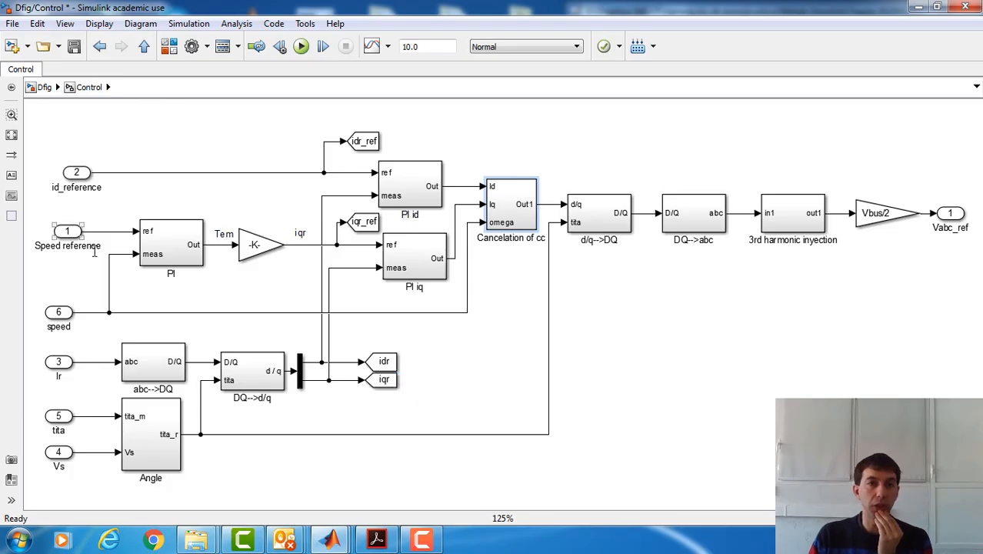
Step: Copy the idr_ref Goto tag onto the Speed reference line, set its tag to omega_ref, and widen the block to fit the name
{"action": "left_click_drag", "start_coordinate": [365, 143], "coordinate": [115, 229]}
{"action": "left_click", "coordinate": [152, 205]}
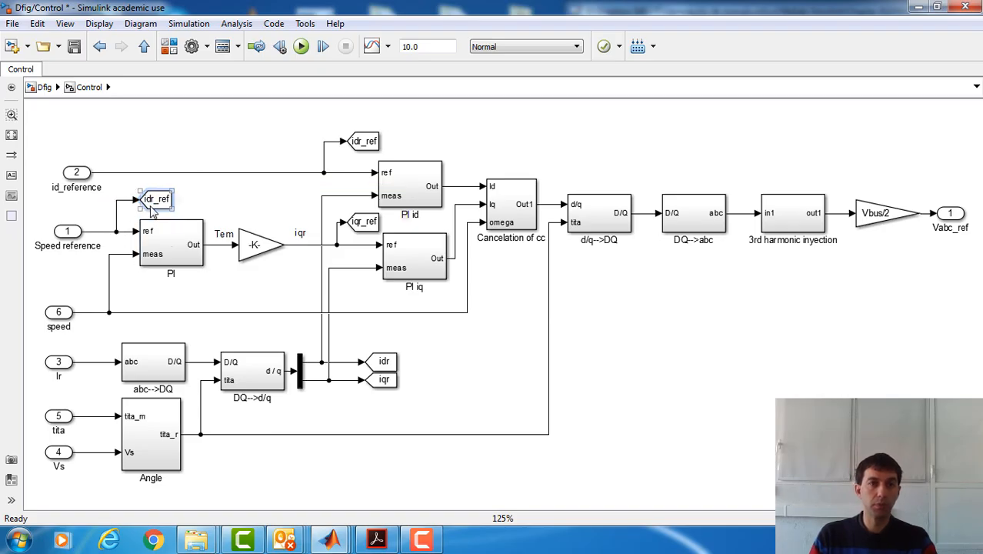
{"action": "double_click", "coordinate": [158, 198]}
{"action": "left_click_drag", "start_coordinate": [249, 148], "coordinate": [233, 148]}
{"action": "type", "text": "b"}
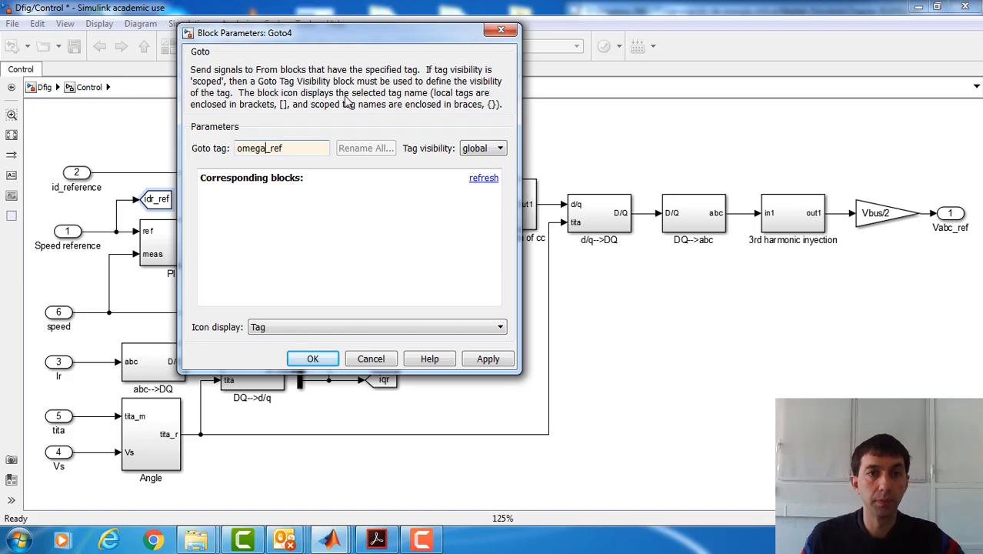
{"action": "left_click", "coordinate": [313, 358]}
{"action": "left_click", "coordinate": [169, 210]}
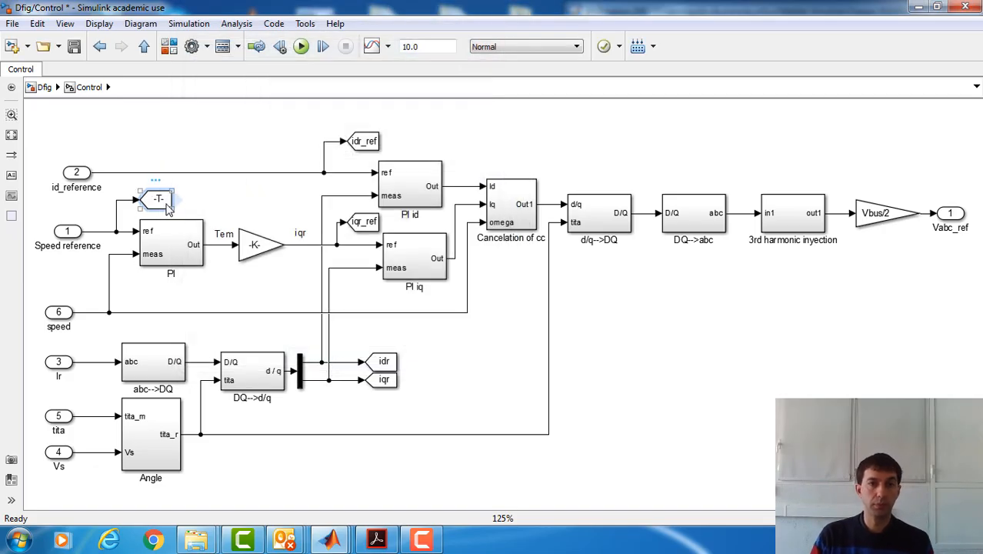
{"action": "left_click_drag", "start_coordinate": [173, 188], "coordinate": [198, 192]}
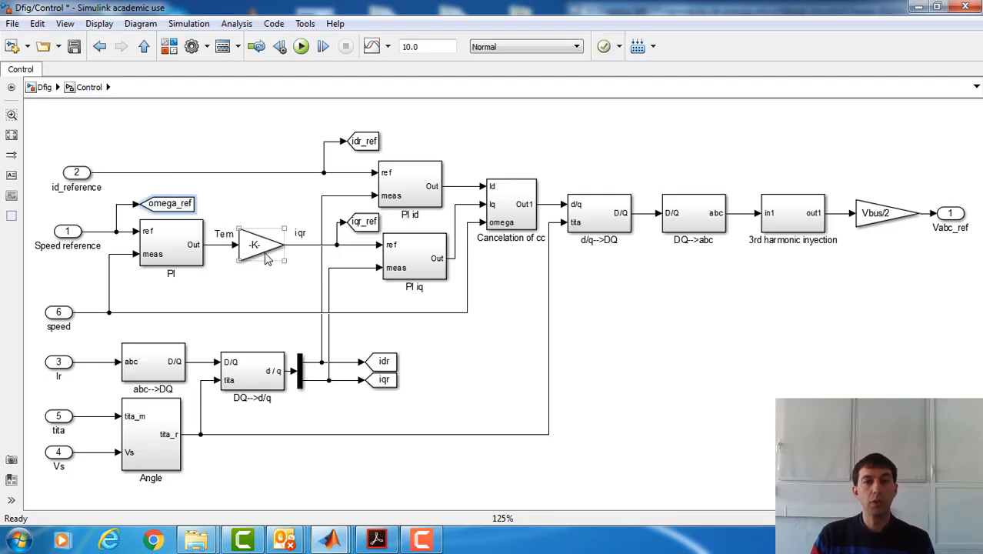
Step: Copy the omega_ref Goto tag onto the speed PI output before the gain, set its tag to Tem_ref, and return to the top level
{"action": "left_click_drag", "start_coordinate": [266, 260], "coordinate": [275, 257]}
{"action": "left_click", "coordinate": [231, 233]}
{"action": "left_click", "coordinate": [250, 290]}
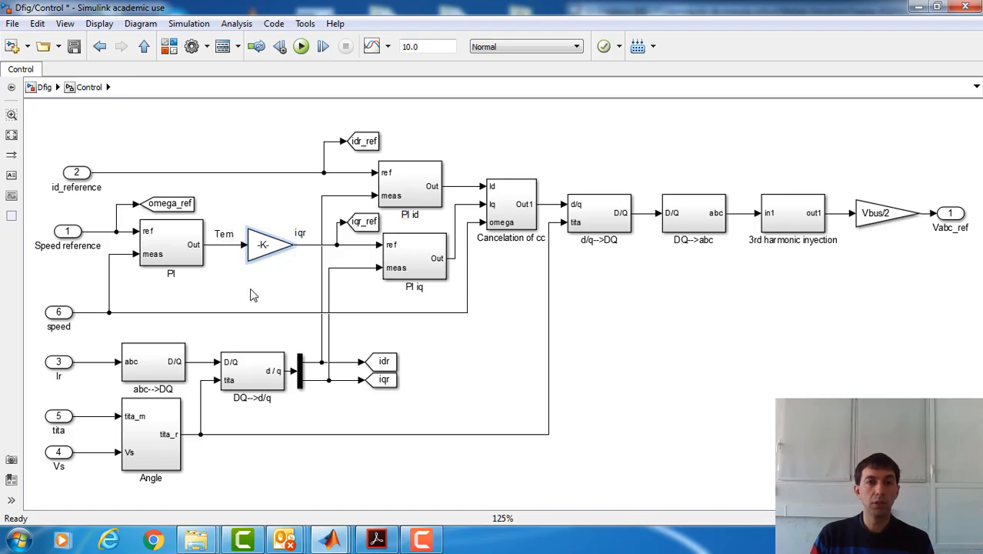
{"action": "left_click_drag", "start_coordinate": [176, 204], "coordinate": [222, 245]}
{"action": "double_click", "coordinate": [265, 289]}
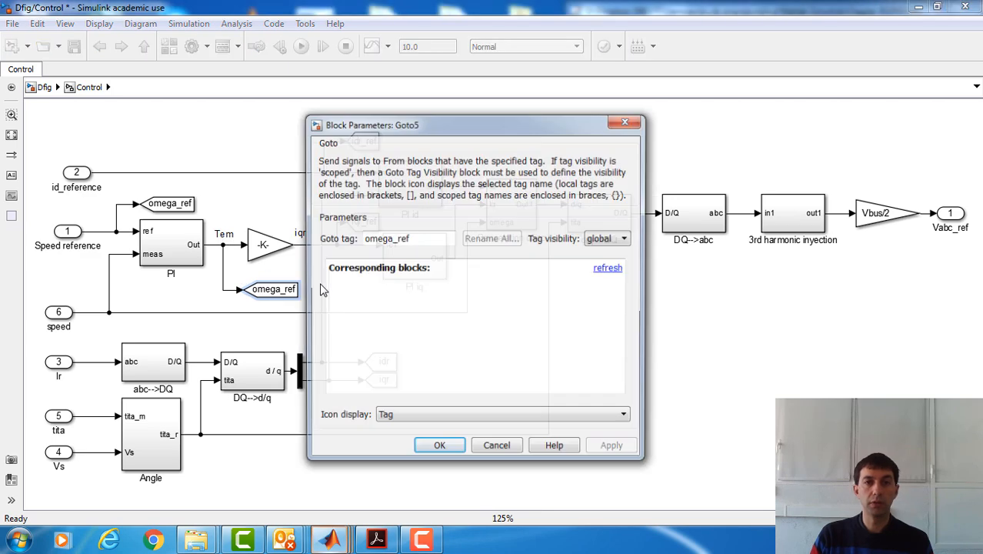
{"action": "left_click_drag", "start_coordinate": [364, 238], "coordinate": [392, 240]}
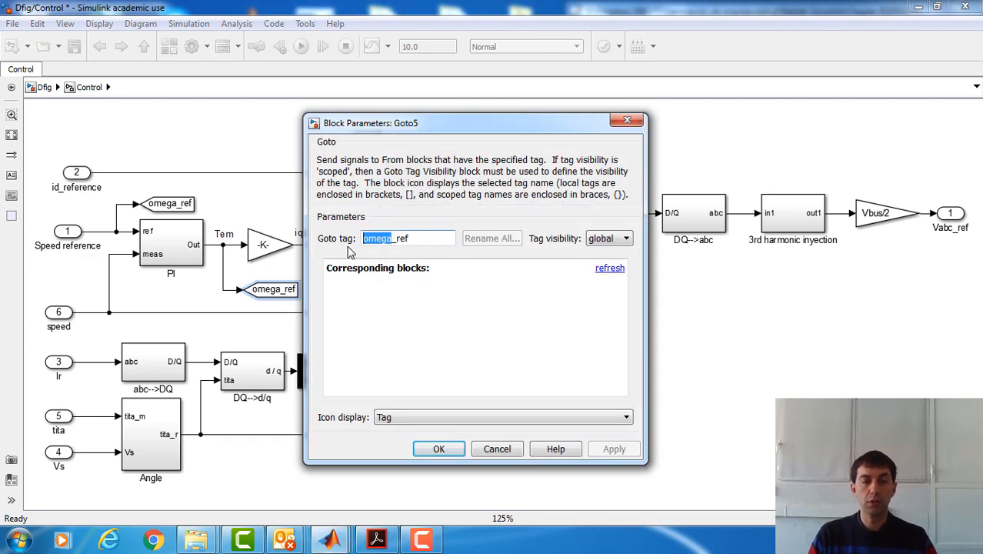
{"action": "type", "text": "Te"}
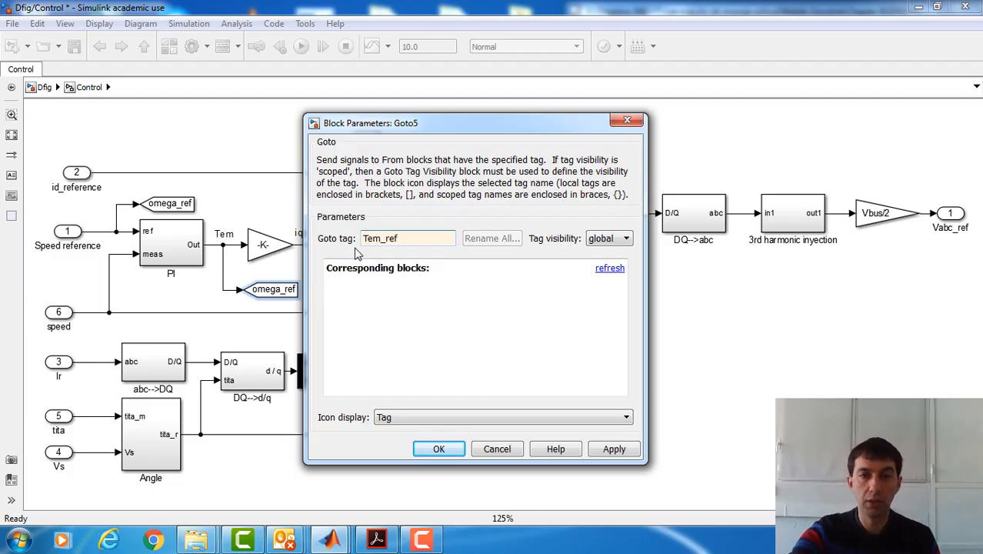
{"action": "key", "text": "Return"}
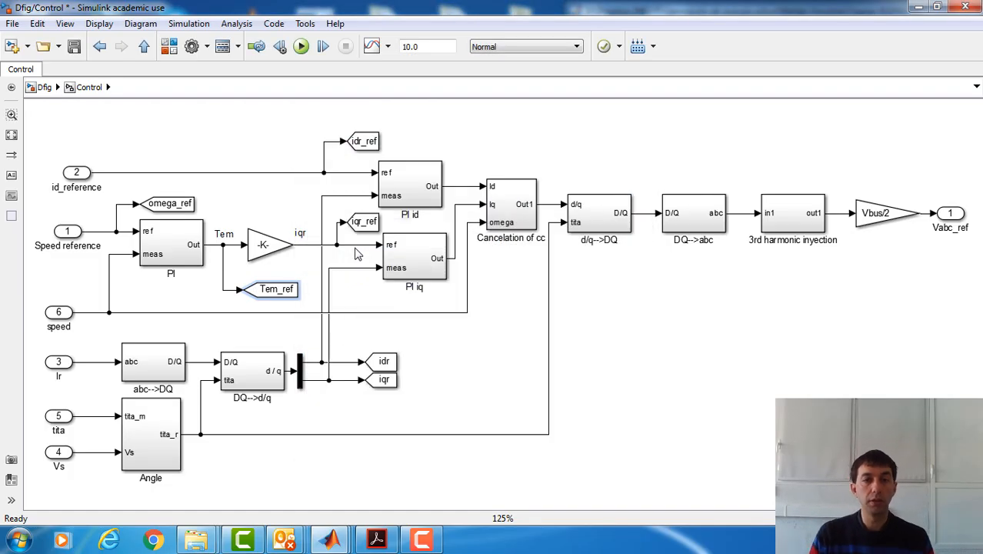
{"action": "left_click", "coordinate": [162, 232]}
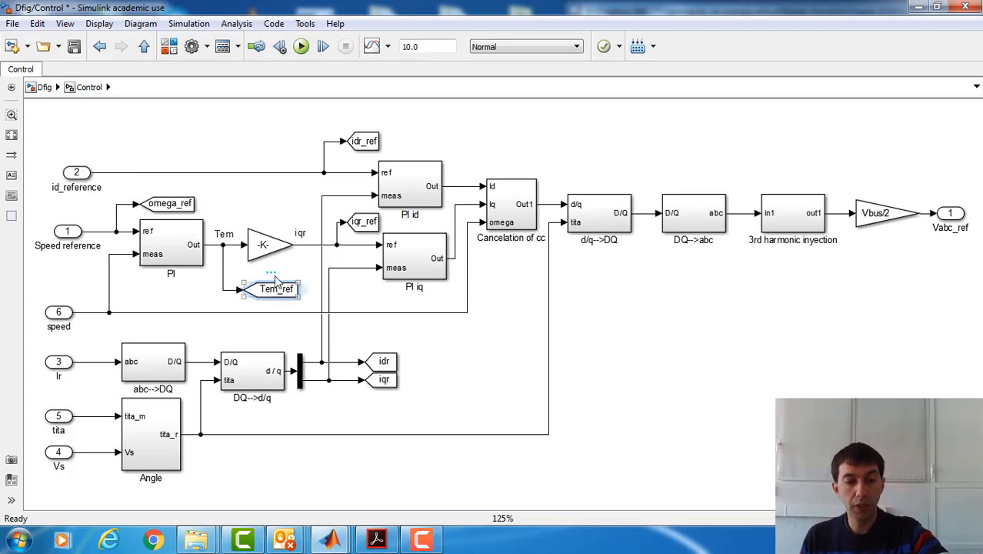
{"action": "left_click", "coordinate": [48, 87]}
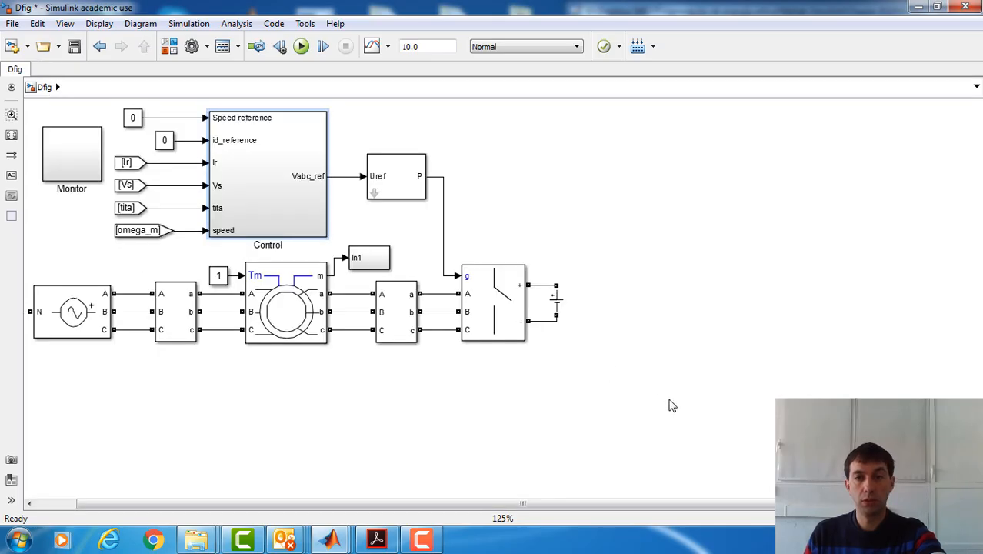
Step: In the machine measurement subsystem fed by output m, add Electromagnetic torque Te (N*m) to the Bus Selector's selected signals
{"action": "left_click", "coordinate": [376, 264]}
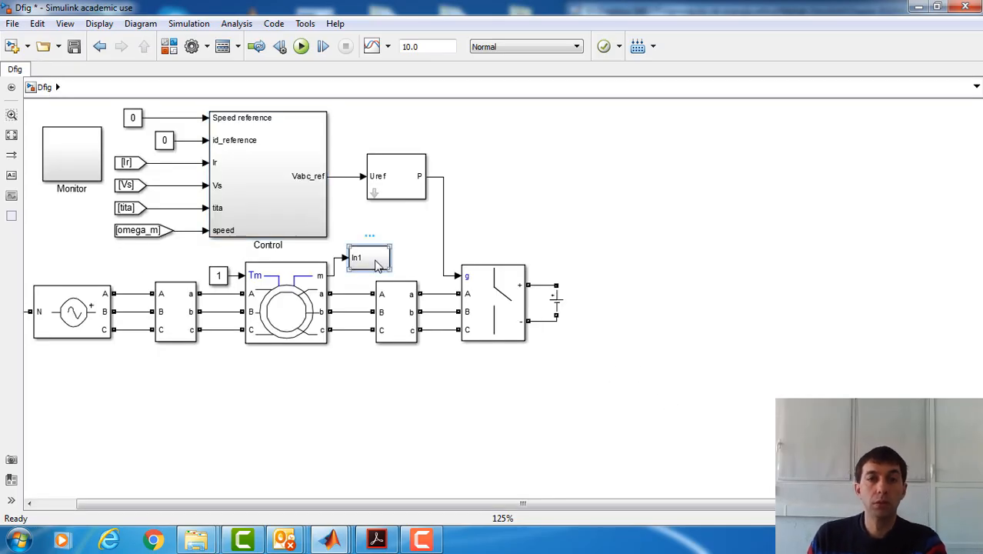
{"action": "double_click", "coordinate": [376, 264]}
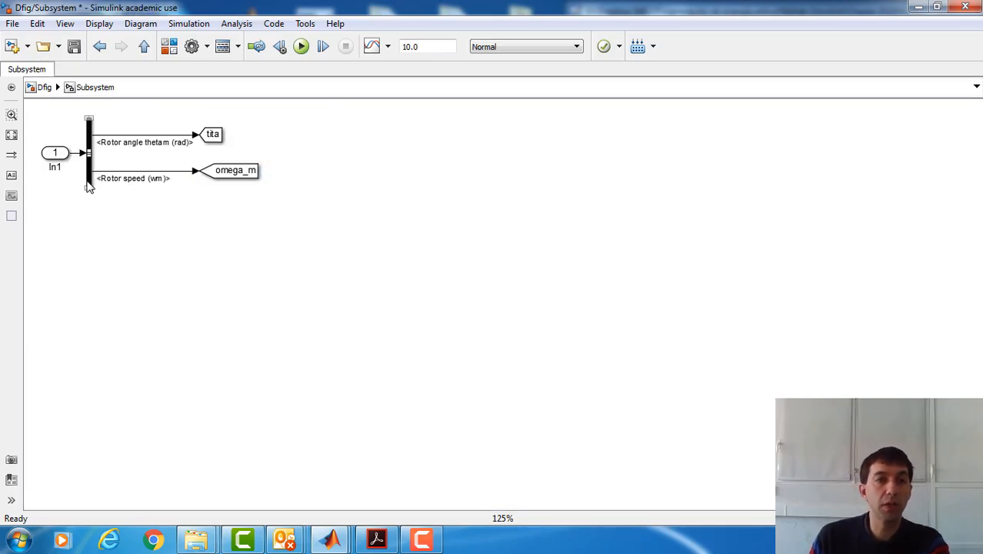
{"action": "double_click", "coordinate": [90, 187]}
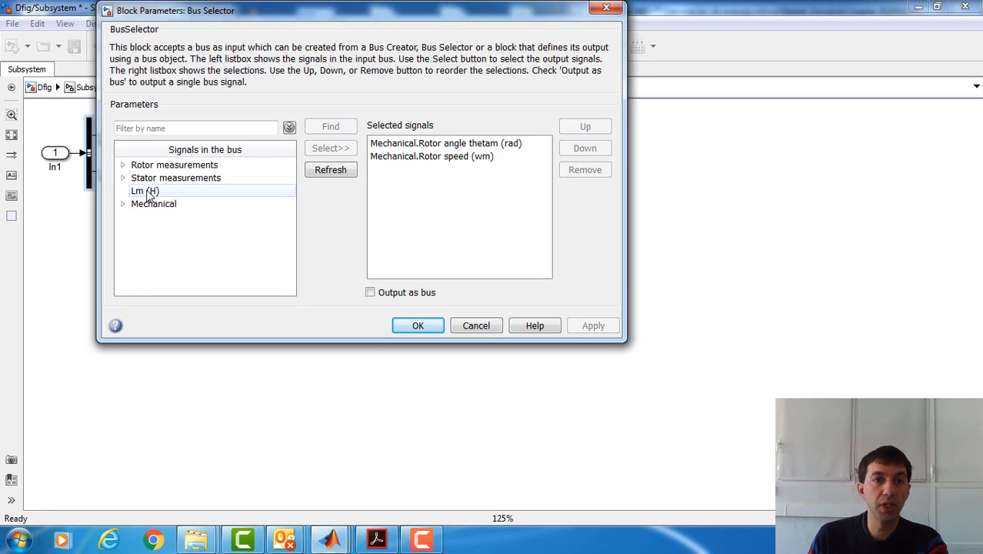
{"action": "double_click", "coordinate": [154, 204]}
{"action": "left_click", "coordinate": [183, 231]}
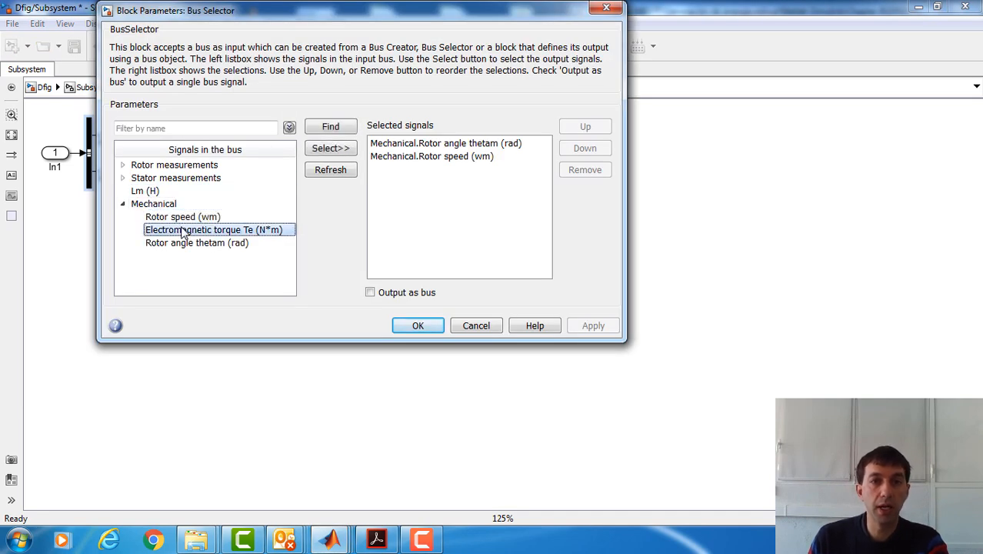
{"action": "left_click", "coordinate": [341, 154]}
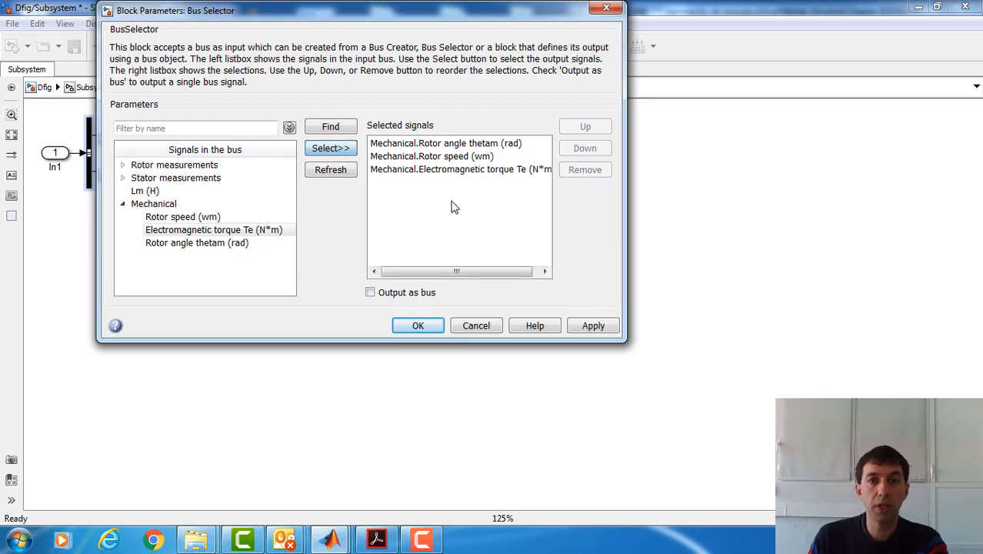
{"action": "left_click", "coordinate": [438, 173]}
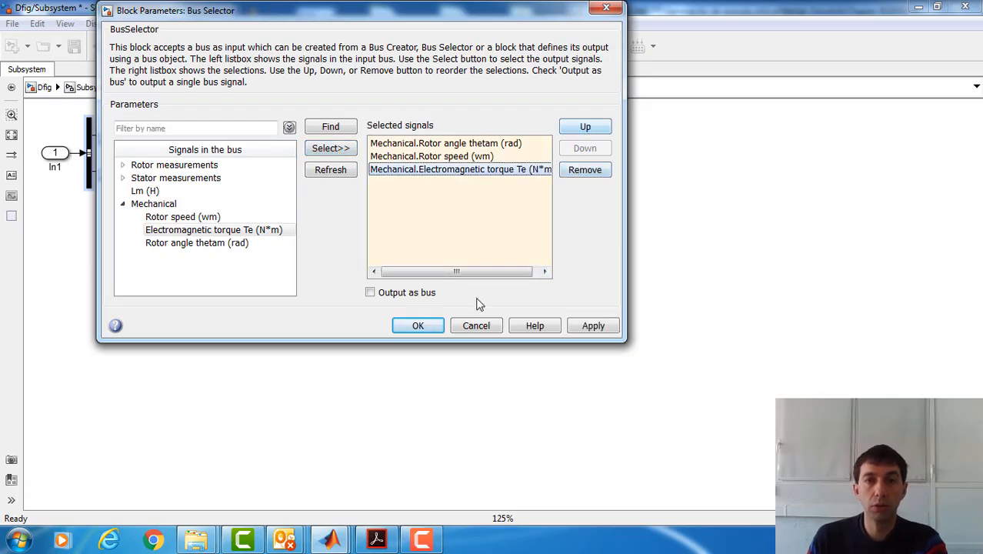
{"action": "left_click", "coordinate": [417, 325]}
Step: Align the tita and omega_m Goto tags with their bus outputs and attach a copy of omega_m to the electromagnetic torque output
{"action": "left_click", "coordinate": [249, 177]}
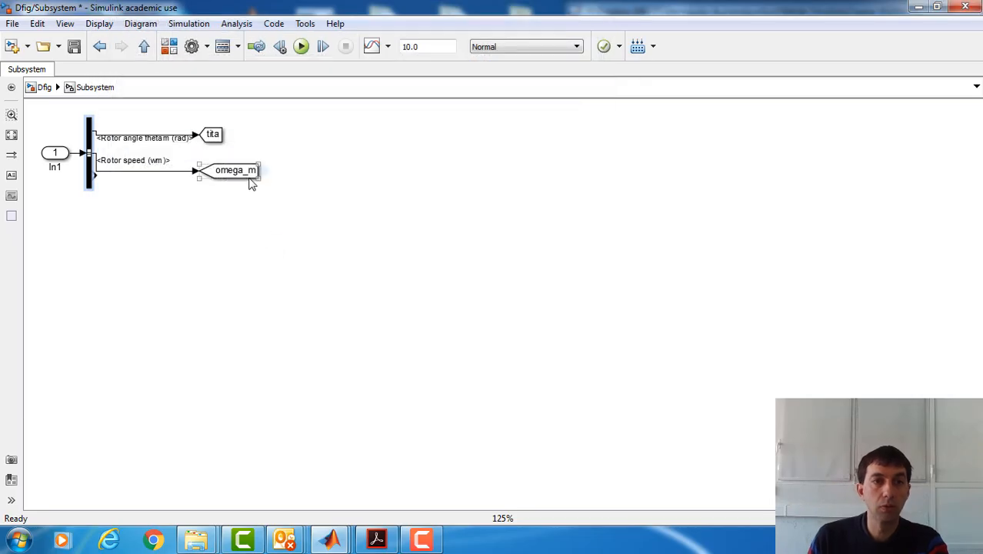
{"action": "left_click_drag", "start_coordinate": [249, 179], "coordinate": [218, 129]}
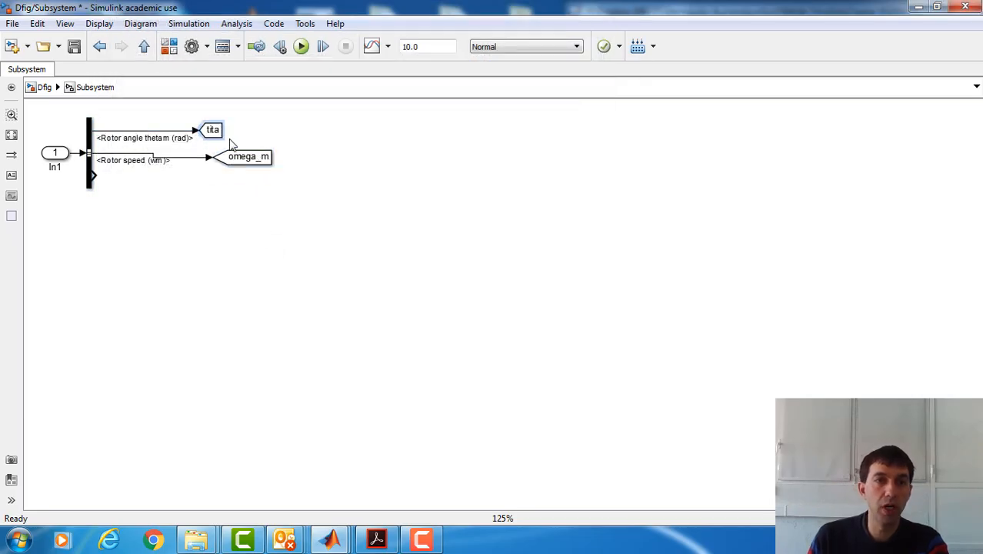
{"action": "left_click_drag", "start_coordinate": [247, 161], "coordinate": [222, 178]}
{"action": "left_click", "coordinate": [269, 182]}
Step: Set the tag of the Goto block on the electromagnetic torque output to Tem
{"action": "double_click", "coordinate": [286, 181]}
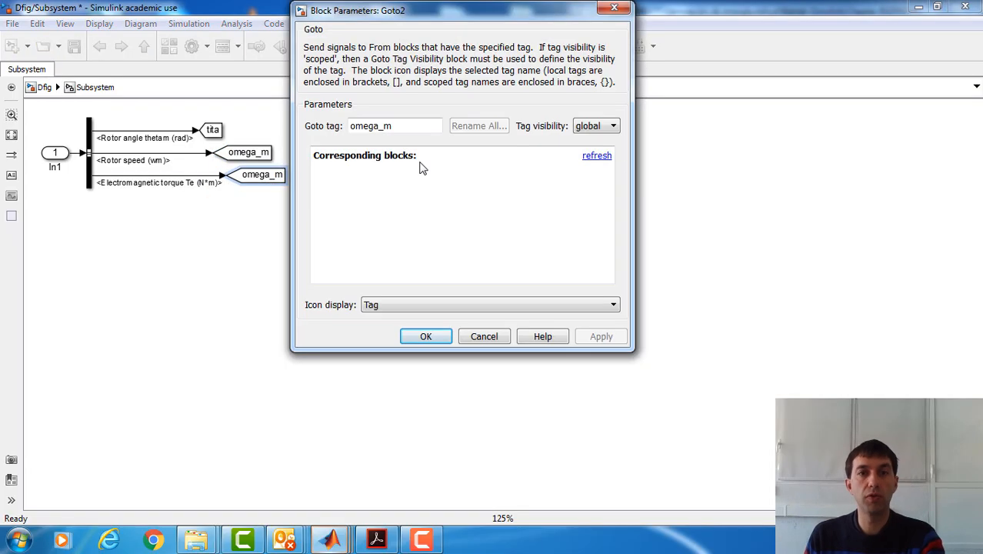
{"action": "key", "text": "BackSpace"}
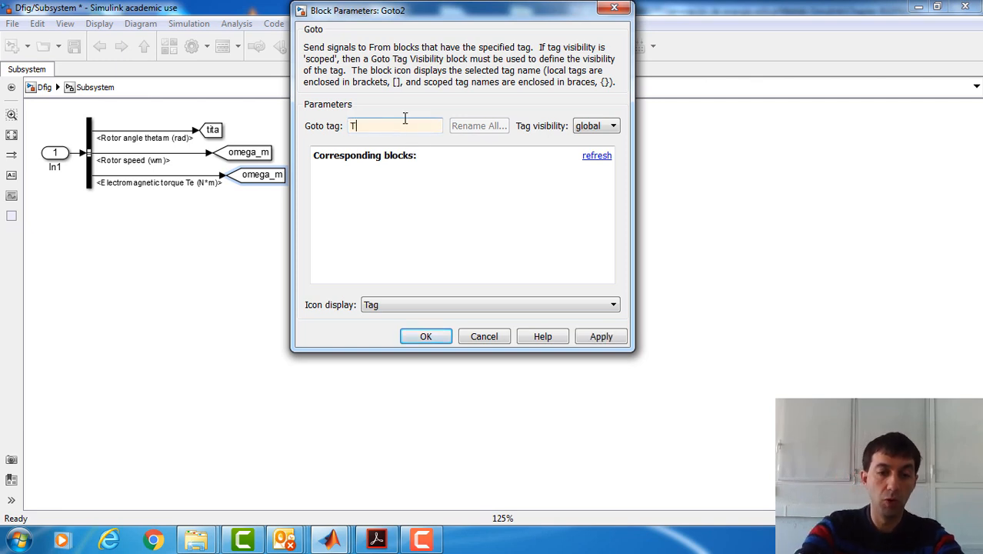
{"action": "key", "text": "Return"}
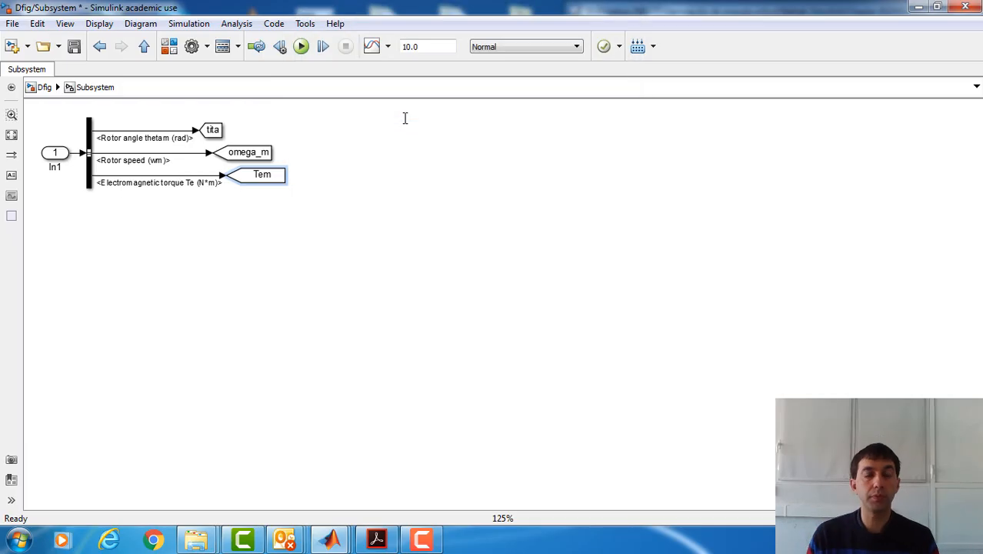
Step: Shrink the measurement subsystem in the top-level Dfig model, place it close beside the machine's m output, and save the model
{"action": "left_click", "coordinate": [45, 89]}
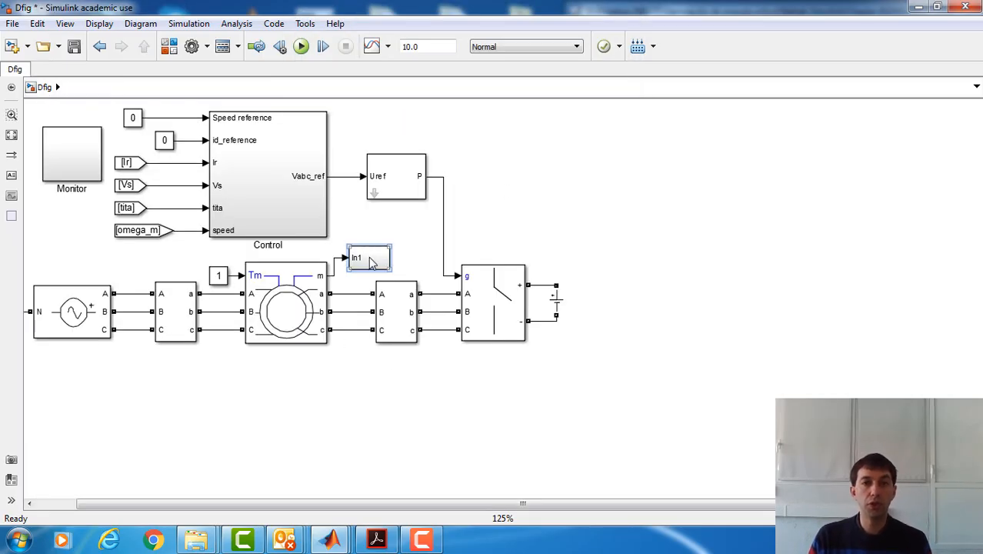
{"action": "left_click_drag", "start_coordinate": [389, 244], "coordinate": [372, 275]}
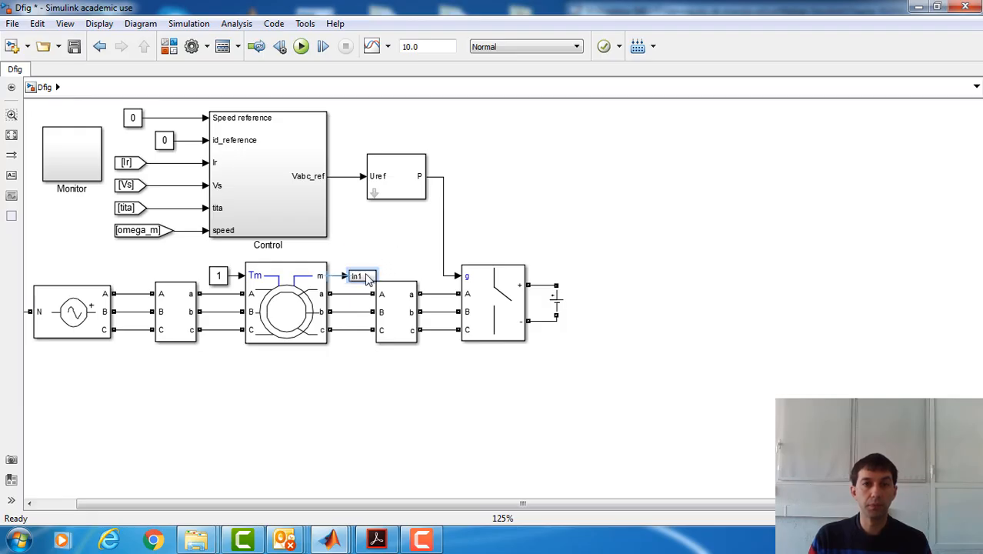
{"action": "key", "text": "Left"}
{"action": "key", "text": "Left"}
{"action": "key", "text": "Left"}
{"action": "key", "text": "Left"}
{"action": "key", "text": "Left"}
{"action": "key", "text": "Left"}
{"action": "key", "text": "Left"}
{"action": "key", "text": "Left"}
{"action": "key", "text": "Left"}
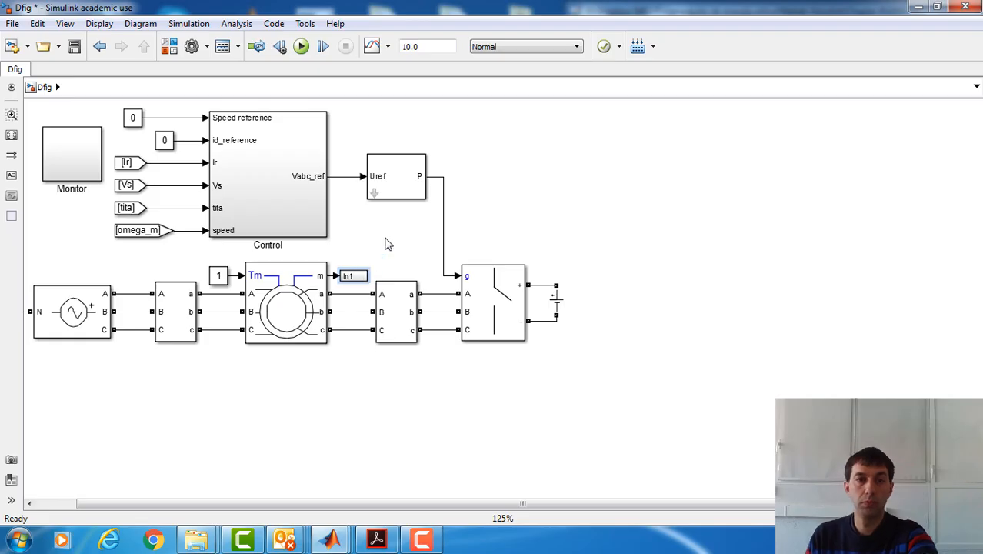
{"action": "left_click", "coordinate": [355, 222]}
{"action": "key", "text": "ctrl+s"}
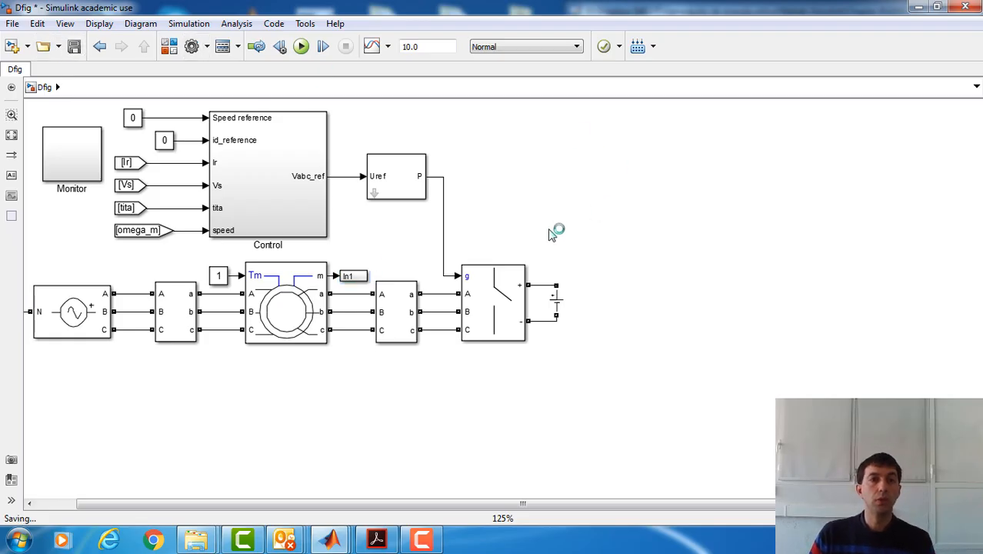
Step: Check the Monitor's signal tags against the matching Goto tags in the machine measurement subsystem and the Control subsystem
{"action": "double_click", "coordinate": [90, 162]}
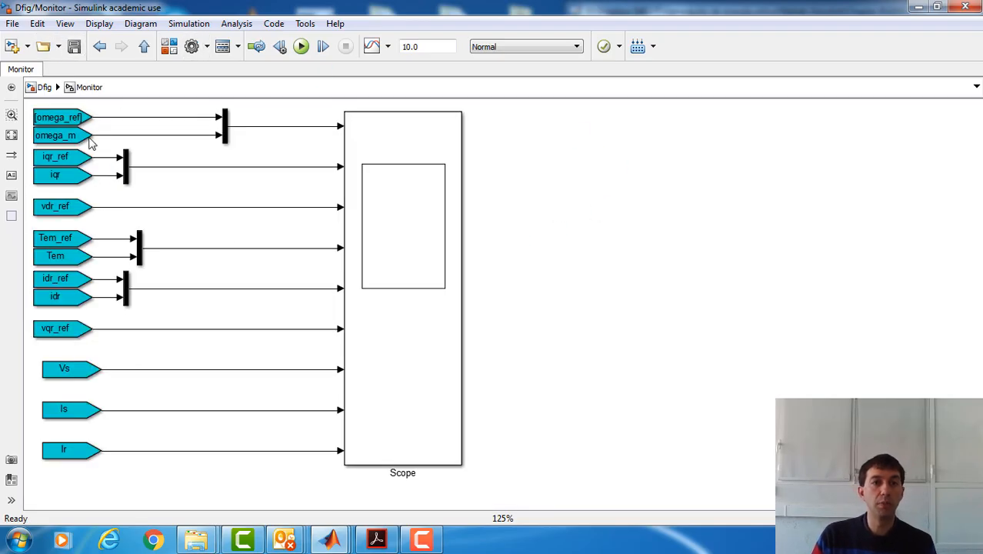
{"action": "left_click", "coordinate": [67, 117]}
{"action": "left_click", "coordinate": [82, 135]}
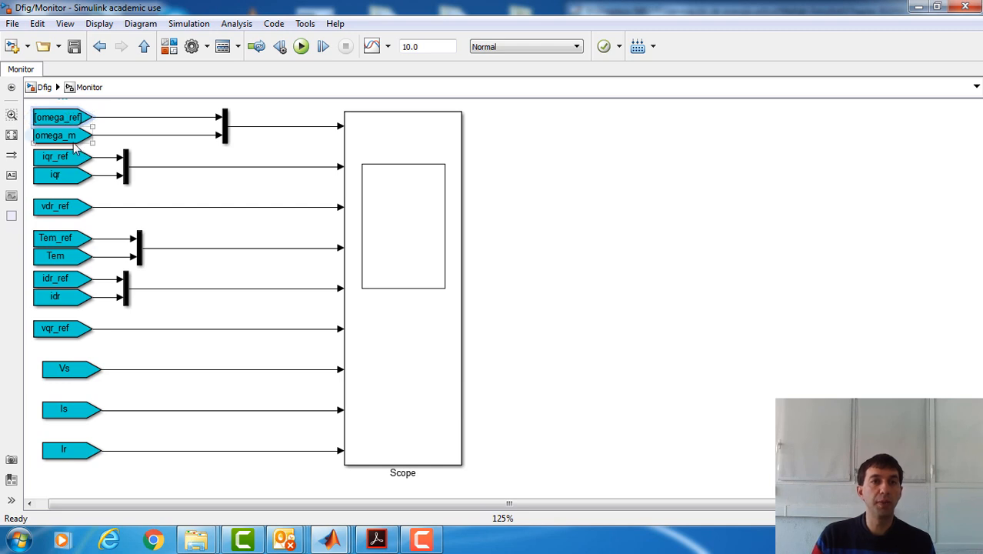
{"action": "left_click", "coordinate": [46, 88]}
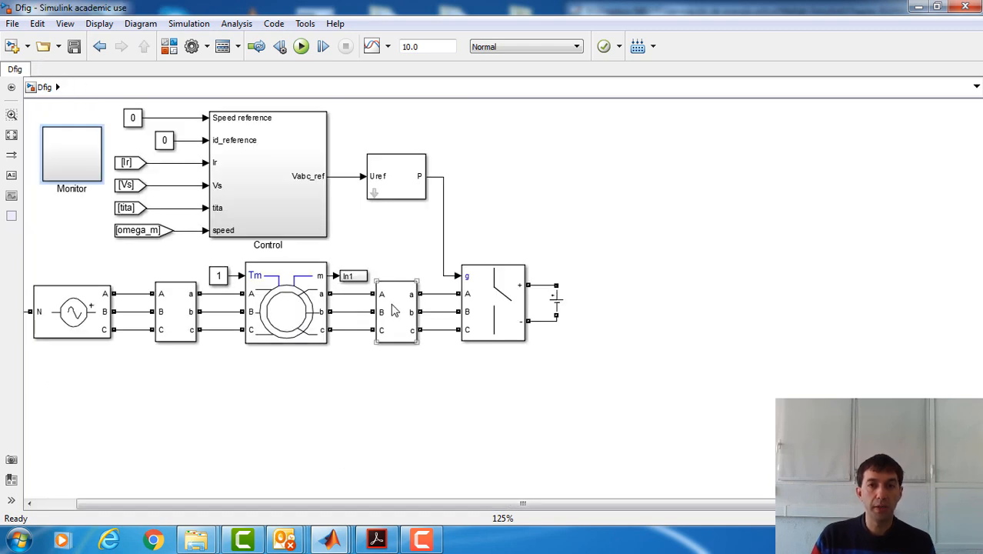
{"action": "double_click", "coordinate": [355, 275]}
{"action": "left_click", "coordinate": [262, 176]}
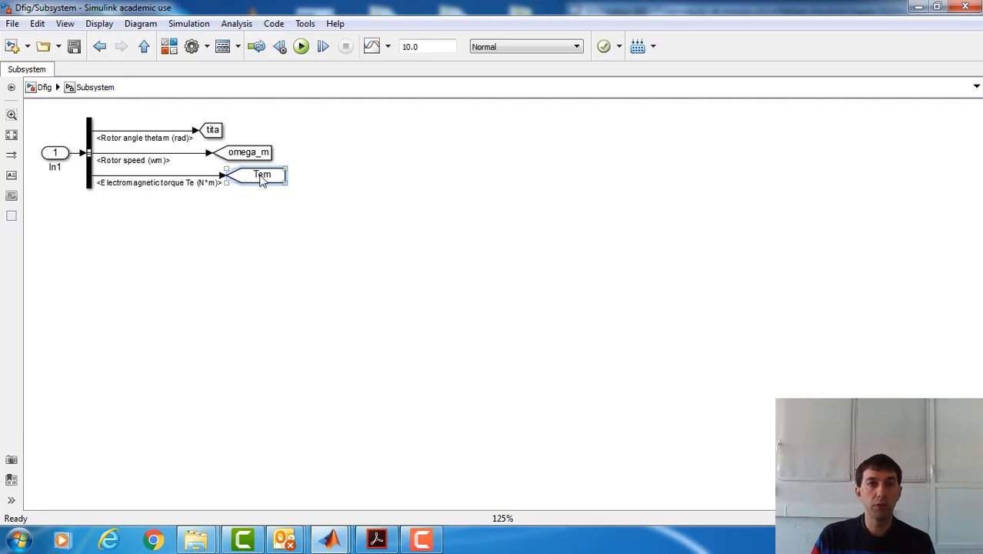
{"action": "left_click", "coordinate": [44, 87]}
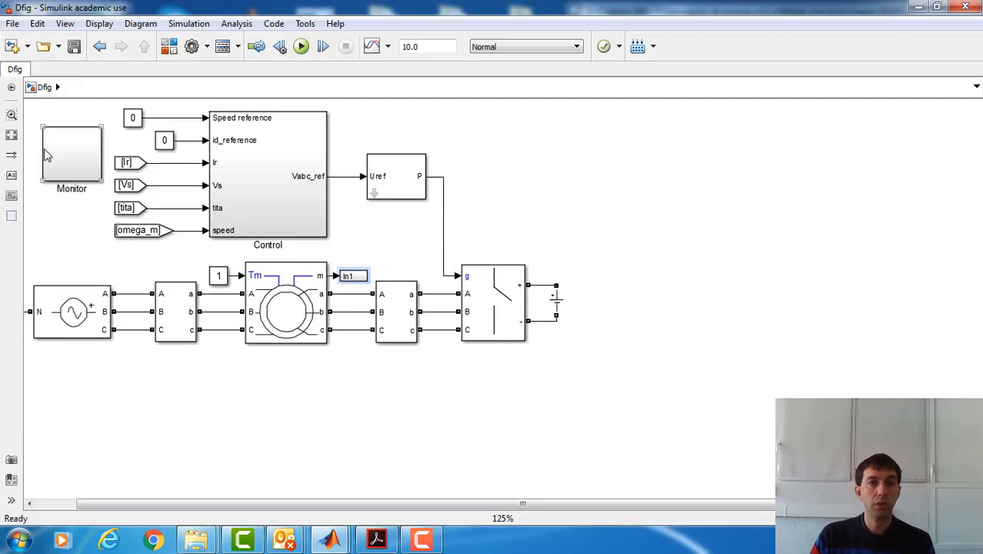
{"action": "double_click", "coordinate": [273, 194]}
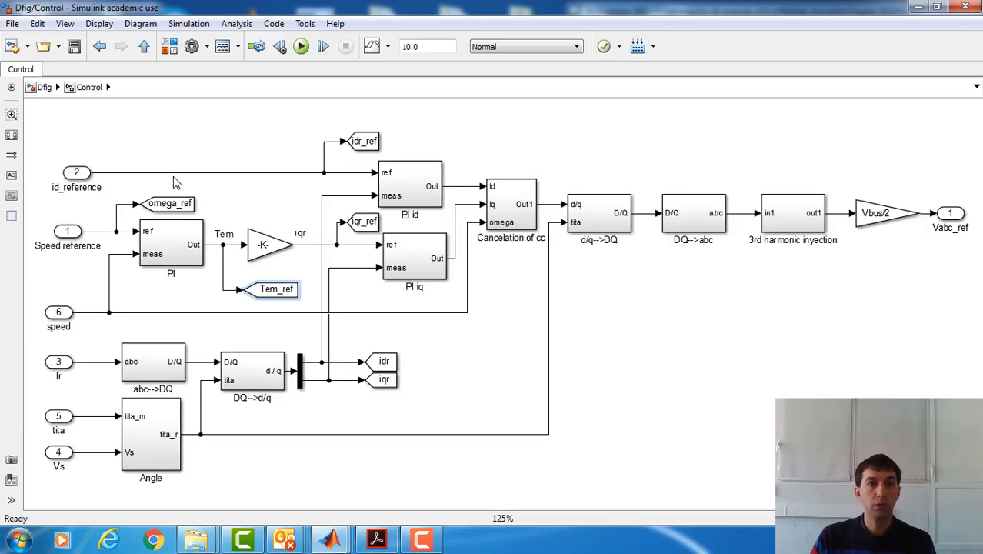
{"action": "left_click", "coordinate": [43, 87]}
{"action": "double_click", "coordinate": [90, 169]}
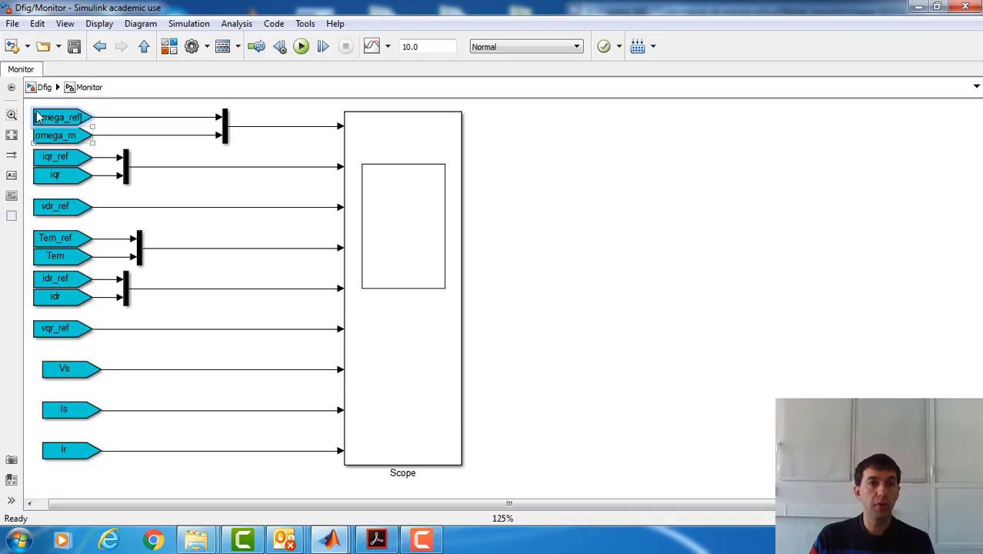
{"action": "left_click", "coordinate": [43, 87]}
Step: Move the vqr_ref Goto tag up, closer to its function block, in Control's Cancelation of cc subsystem
{"action": "double_click", "coordinate": [297, 194]}
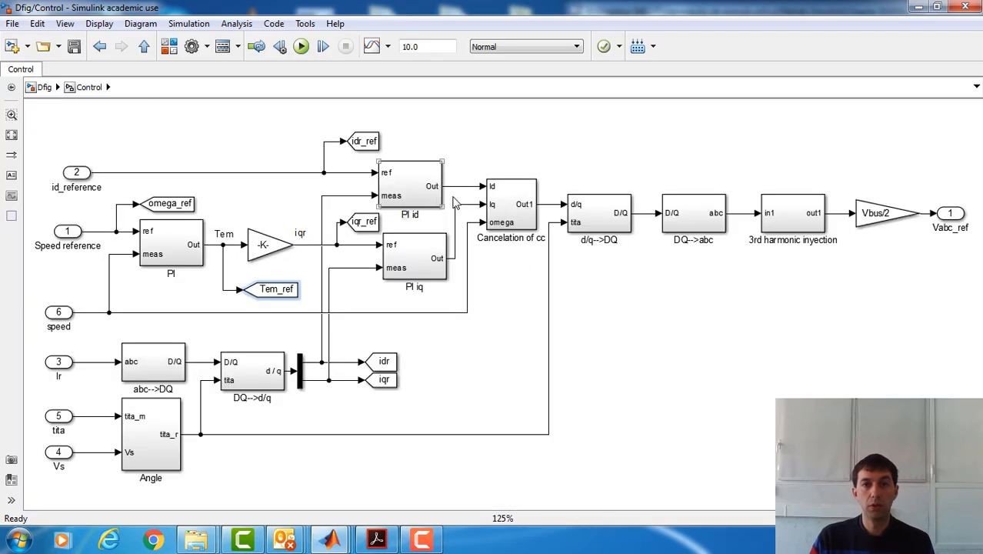
{"action": "double_click", "coordinate": [523, 223]}
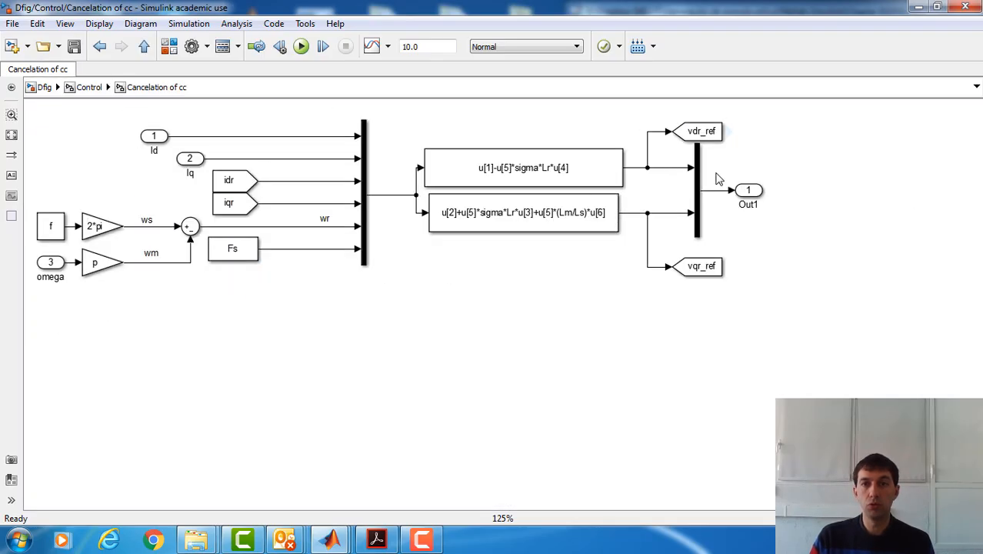
{"action": "left_click_drag", "start_coordinate": [708, 275], "coordinate": [706, 263]}
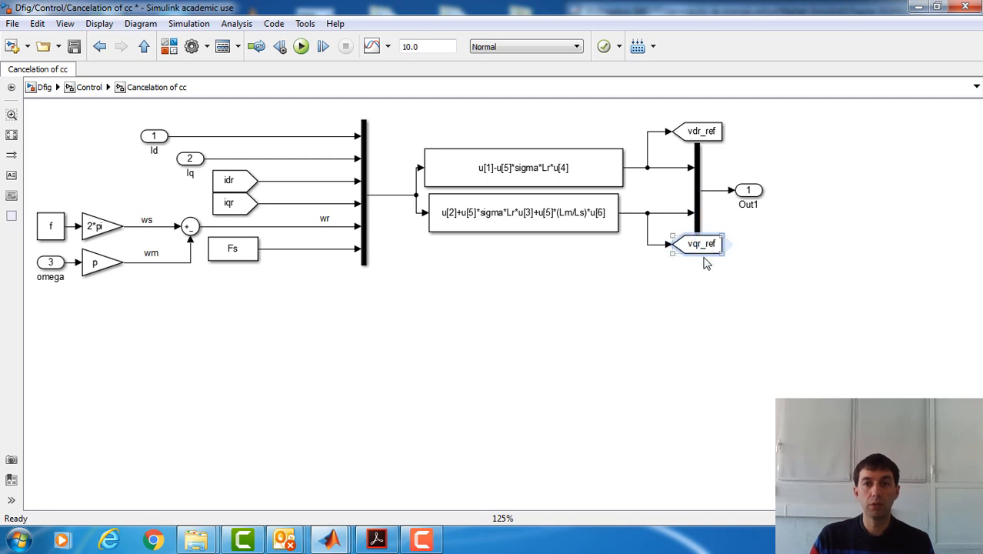
Step: Review the Tem, idr, vqr_ref, Vs and Is tags in the Monitor subsystem and save the model
{"action": "left_click", "coordinate": [45, 87]}
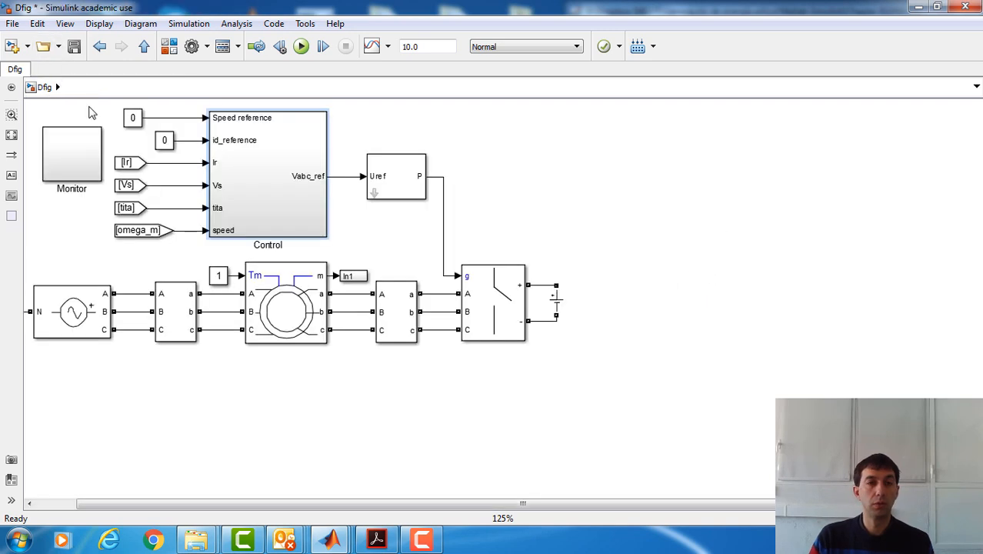
{"action": "double_click", "coordinate": [90, 163]}
{"action": "left_click", "coordinate": [80, 257]}
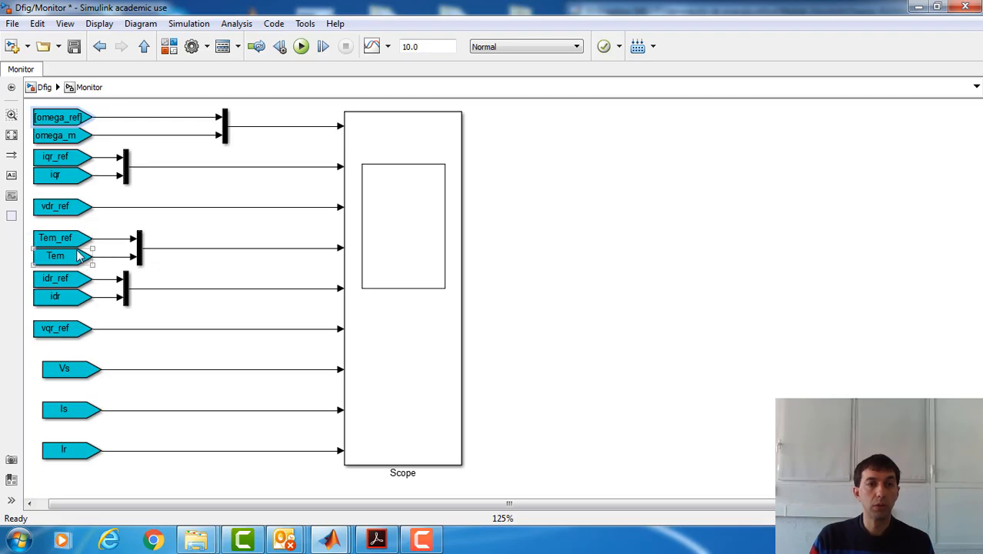
{"action": "left_click", "coordinate": [83, 298]}
{"action": "left_click", "coordinate": [83, 330]}
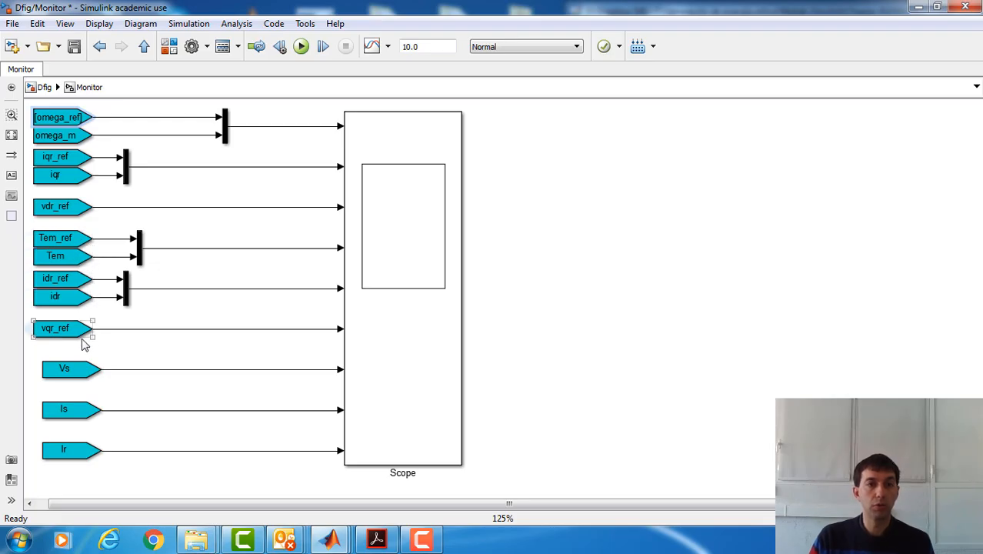
{"action": "left_click", "coordinate": [89, 370]}
{"action": "left_click", "coordinate": [75, 413]}
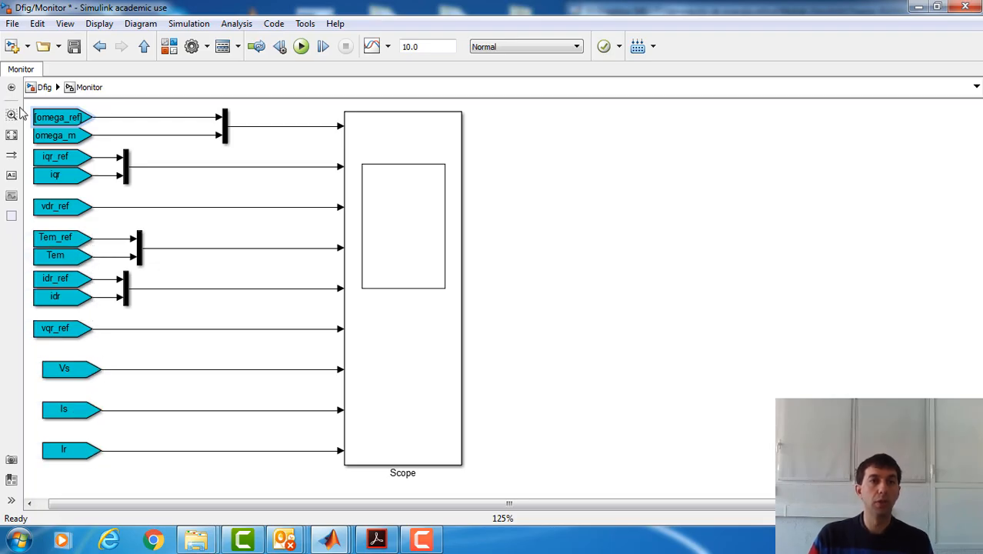
{"action": "left_click", "coordinate": [73, 46]}
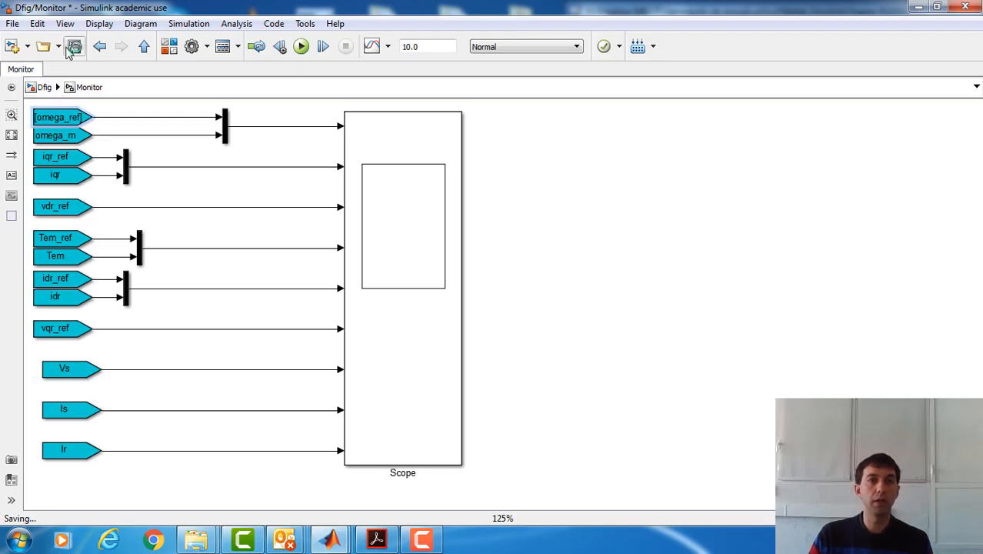
Step: Open the Monitor's Scope and set the title of display 1 to Speed in its configuration properties
{"action": "left_click", "coordinate": [408, 248]}
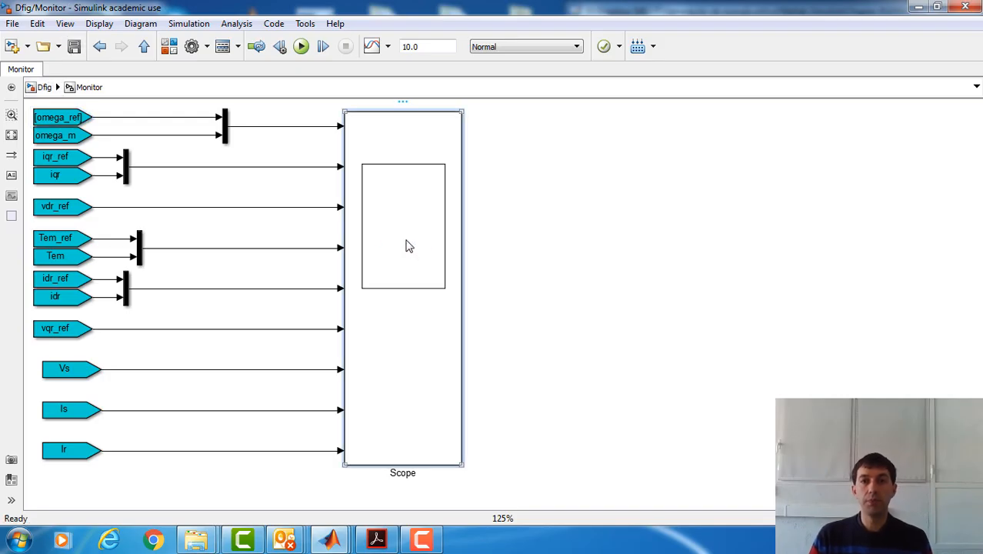
{"action": "double_click", "coordinate": [408, 245]}
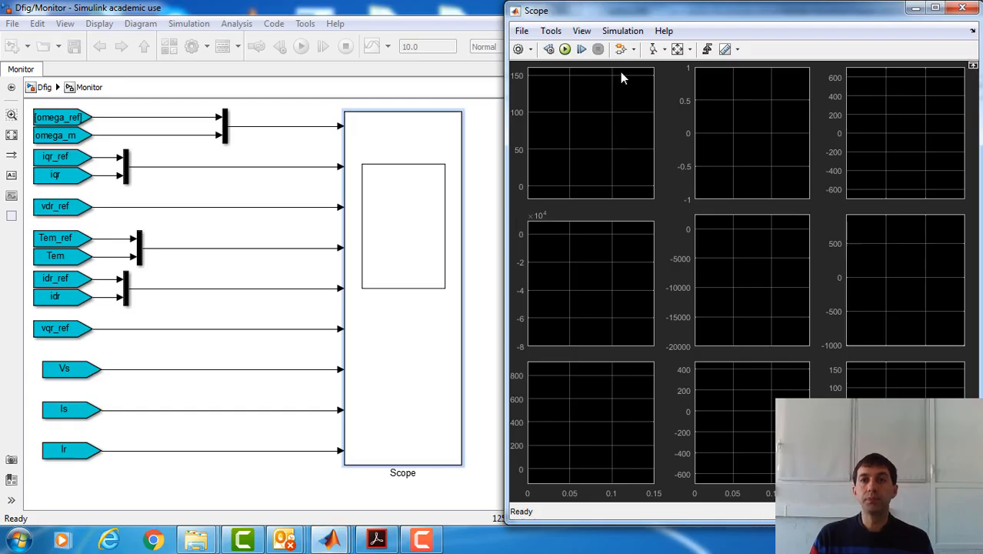
{"action": "right_click", "coordinate": [600, 131]}
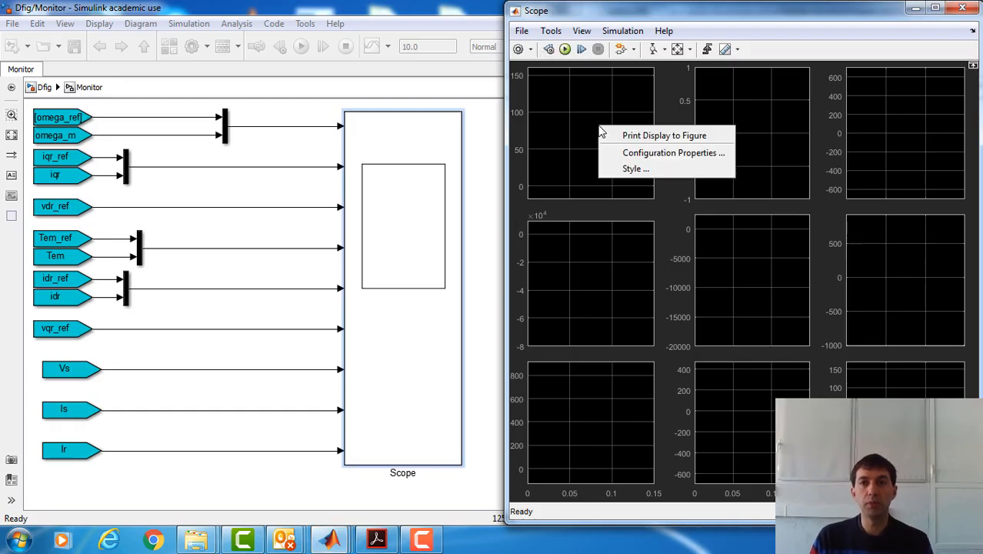
{"action": "left_click", "coordinate": [650, 153]}
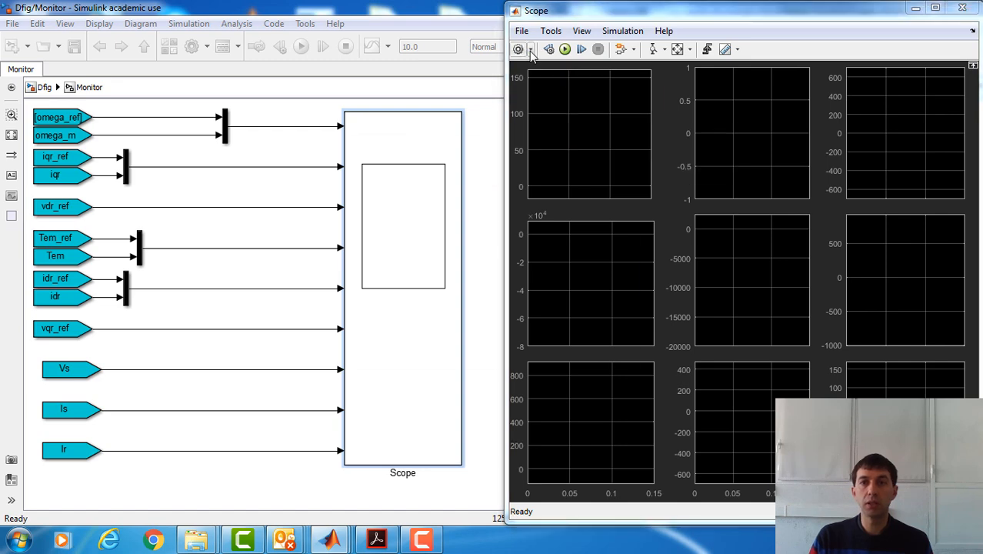
{"action": "left_click_drag", "start_coordinate": [495, 154], "coordinate": [706, 236]}
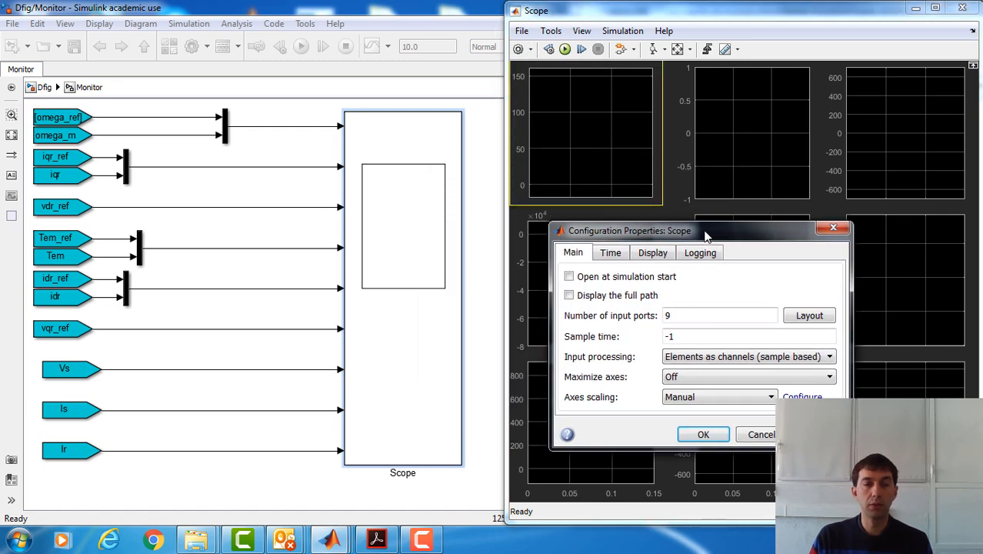
{"action": "left_click", "coordinate": [652, 256]}
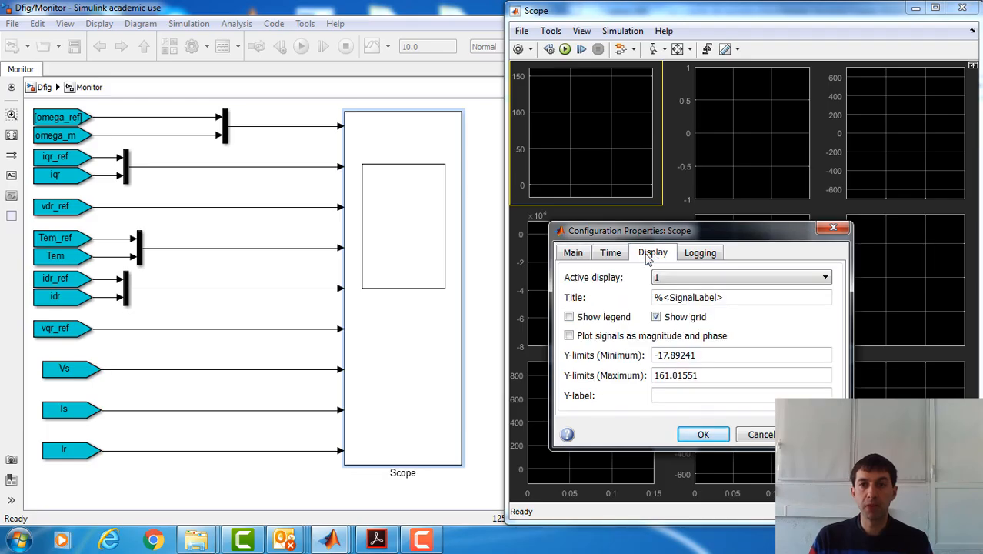
{"action": "triple_click", "coordinate": [731, 297]}
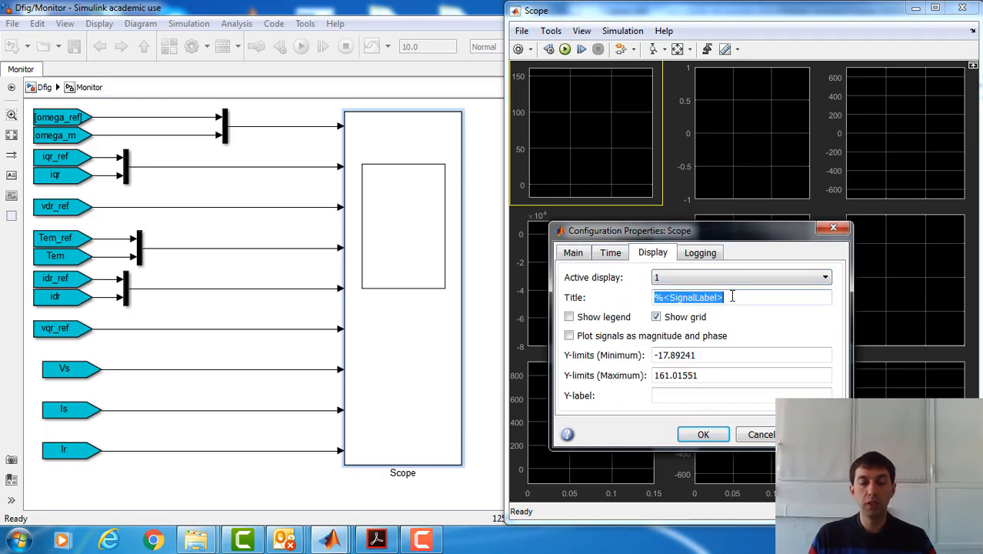
{"action": "type", "text": "S"}
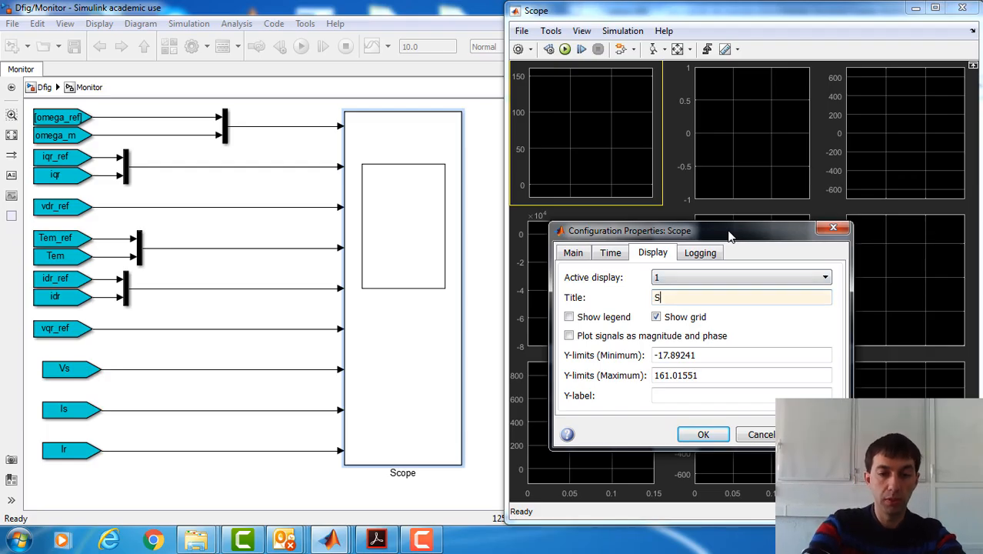
{"action": "type", "text": "peed"}
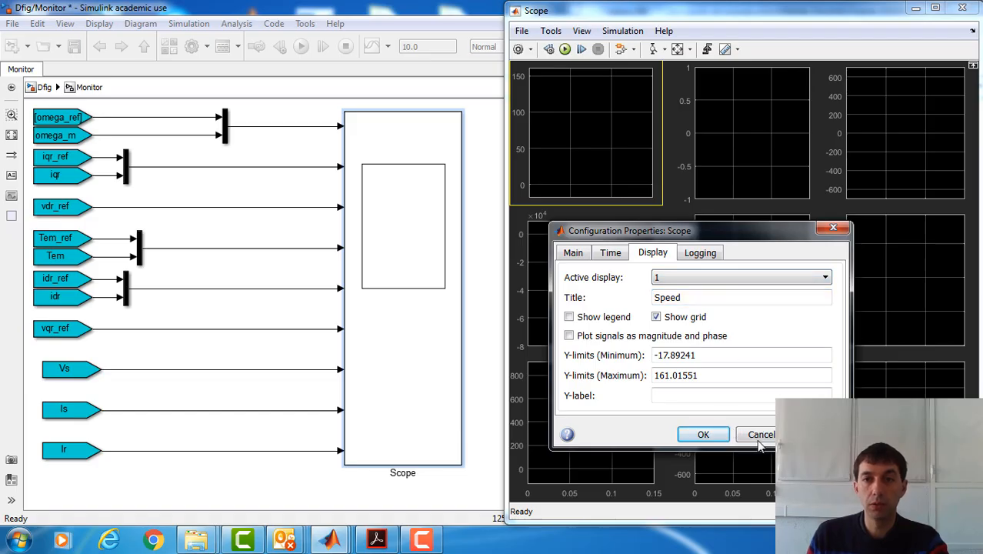
{"action": "left_click", "coordinate": [703, 433]}
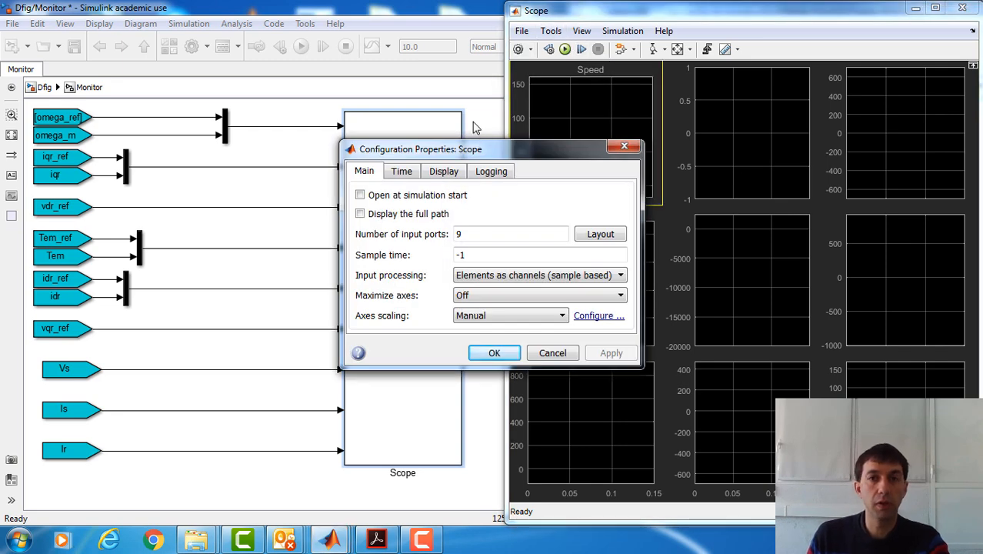
Step: Set the title of the Scope's display 2 to Iq and apply it
{"action": "left_click_drag", "start_coordinate": [486, 151], "coordinate": [787, 196]}
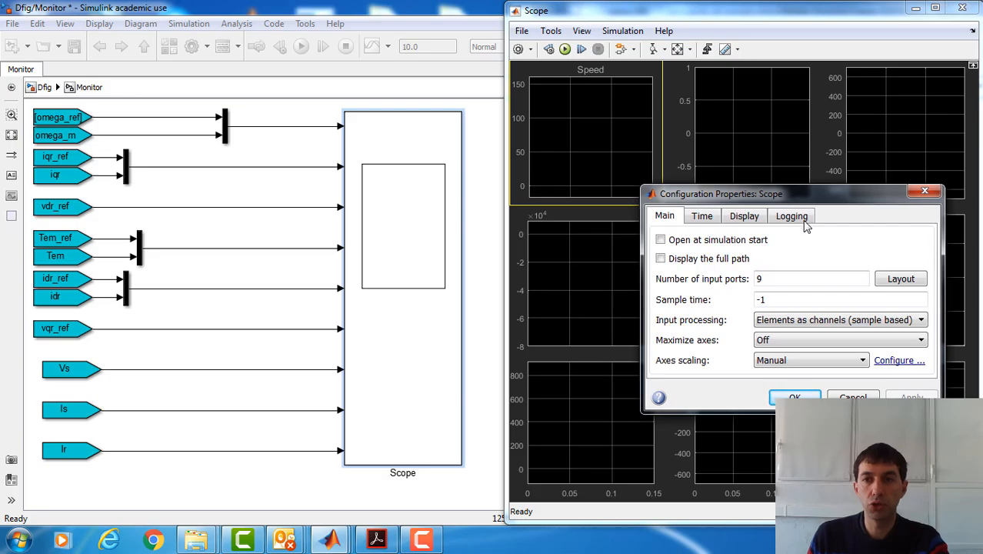
{"action": "left_click", "coordinate": [742, 218]}
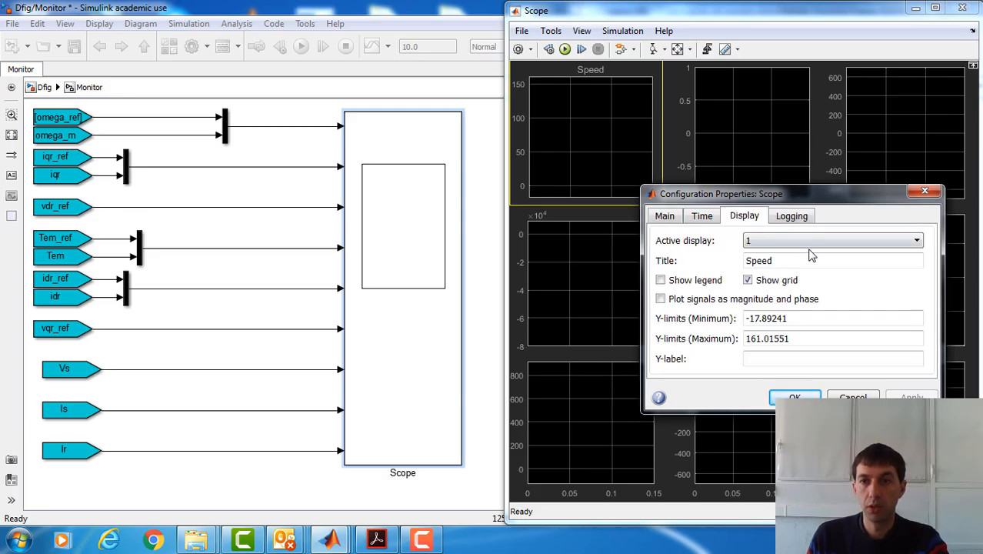
{"action": "left_click", "coordinate": [806, 243]}
{"action": "left_click", "coordinate": [795, 261]}
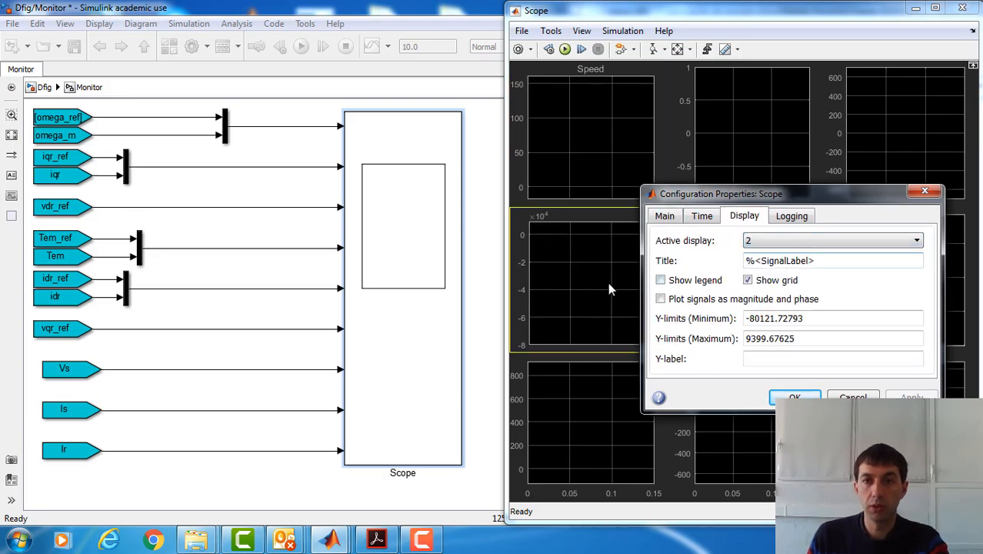
{"action": "triple_click", "coordinate": [794, 262]}
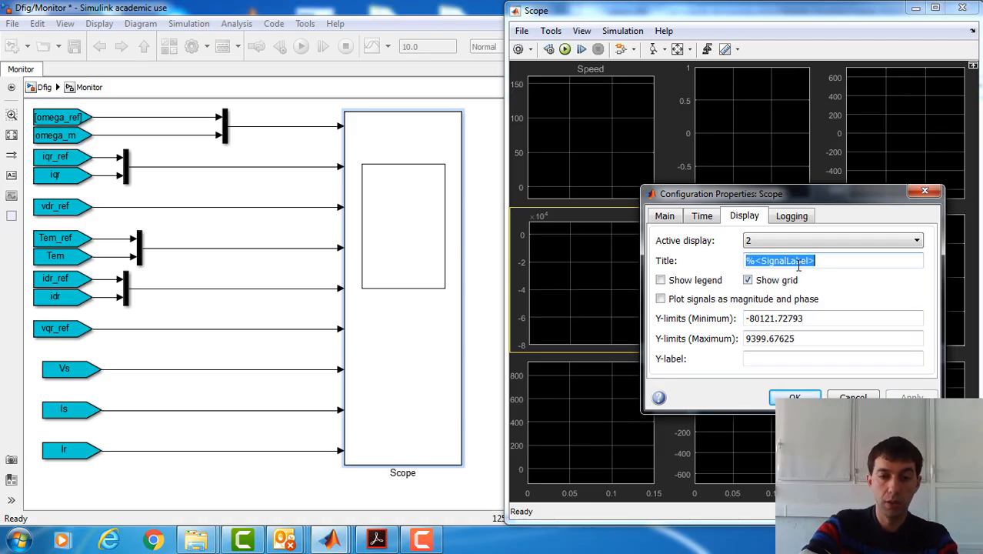
{"action": "type", "text": "Iq"}
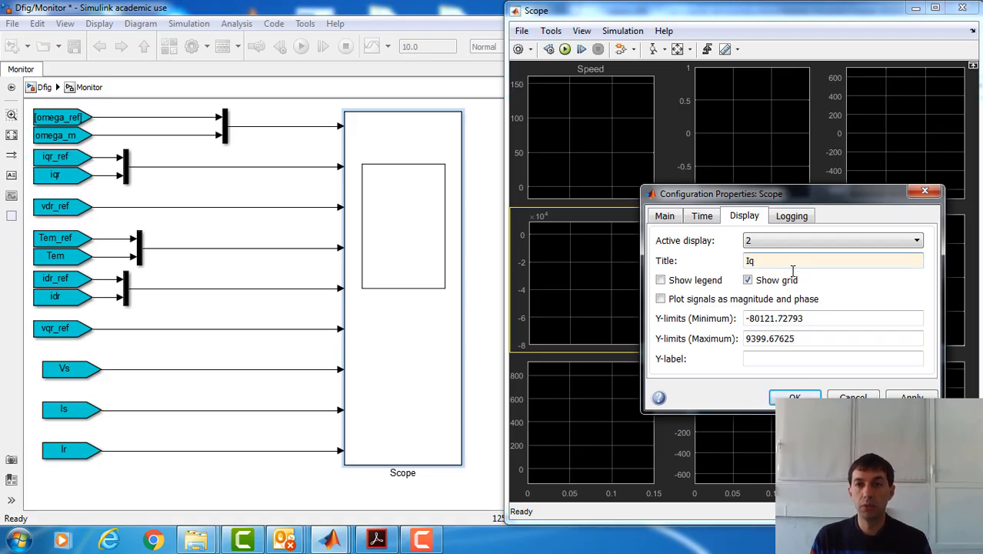
{"action": "left_click", "coordinate": [912, 398]}
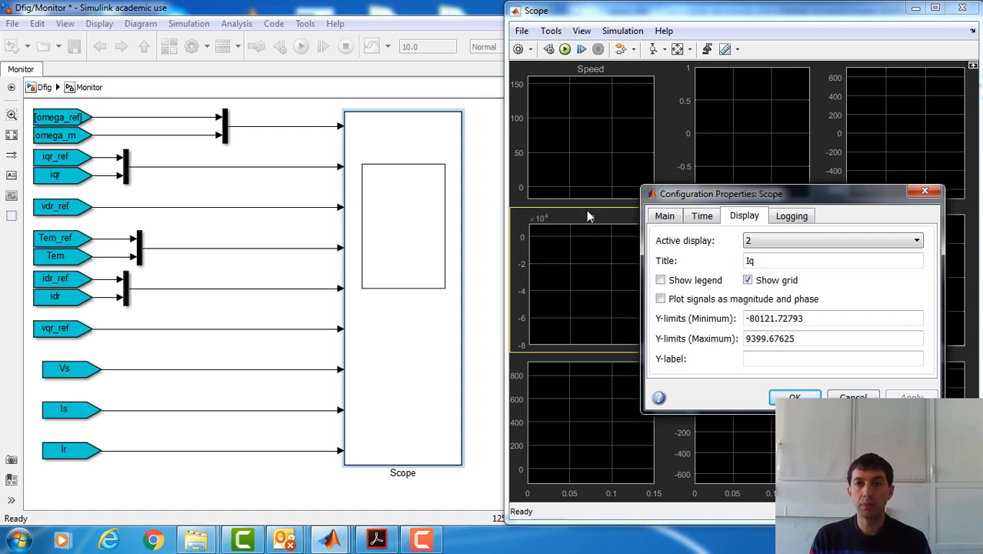
Step: Set the title of the Scope's display 3 to vdr and apply it
{"action": "left_click", "coordinate": [828, 240]}
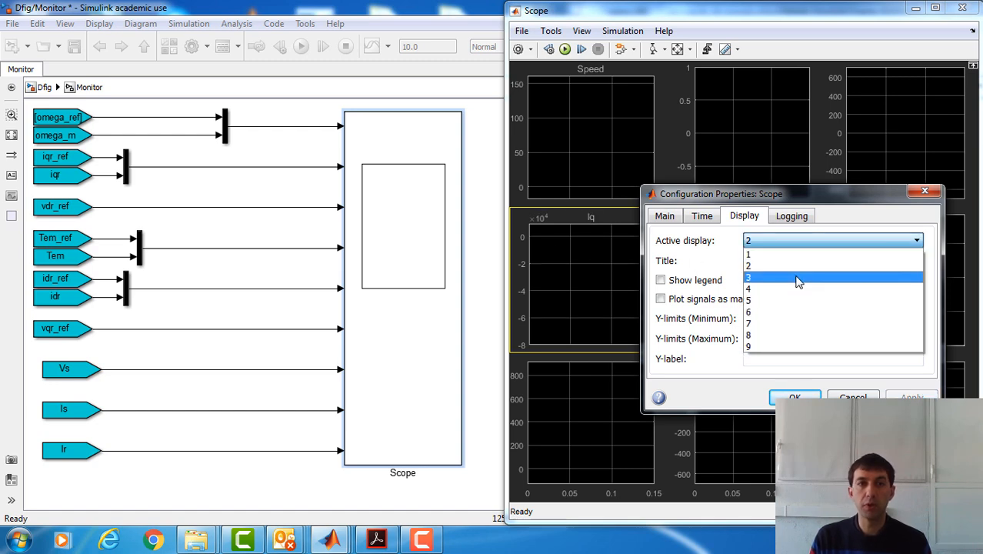
{"action": "left_click", "coordinate": [796, 278]}
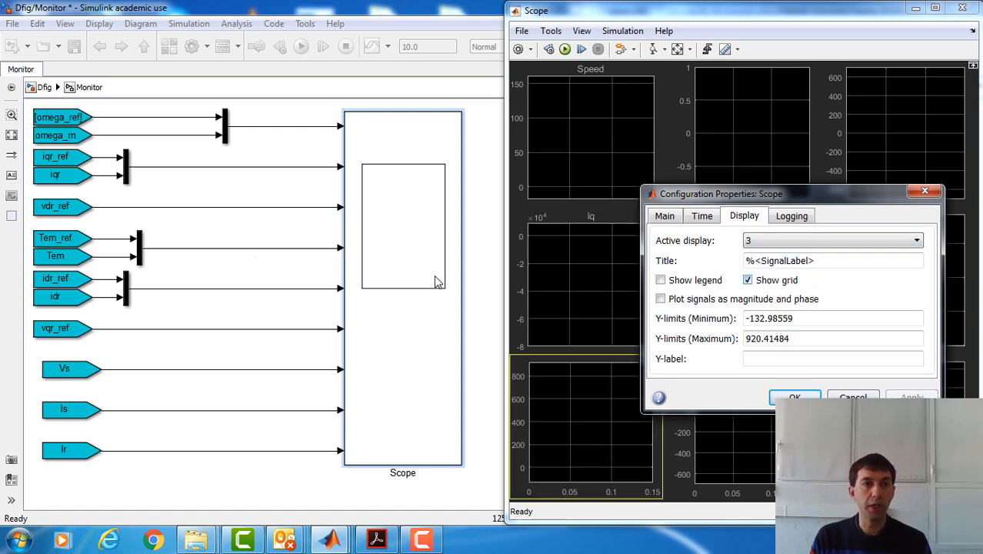
{"action": "double_click", "coordinate": [797, 261]}
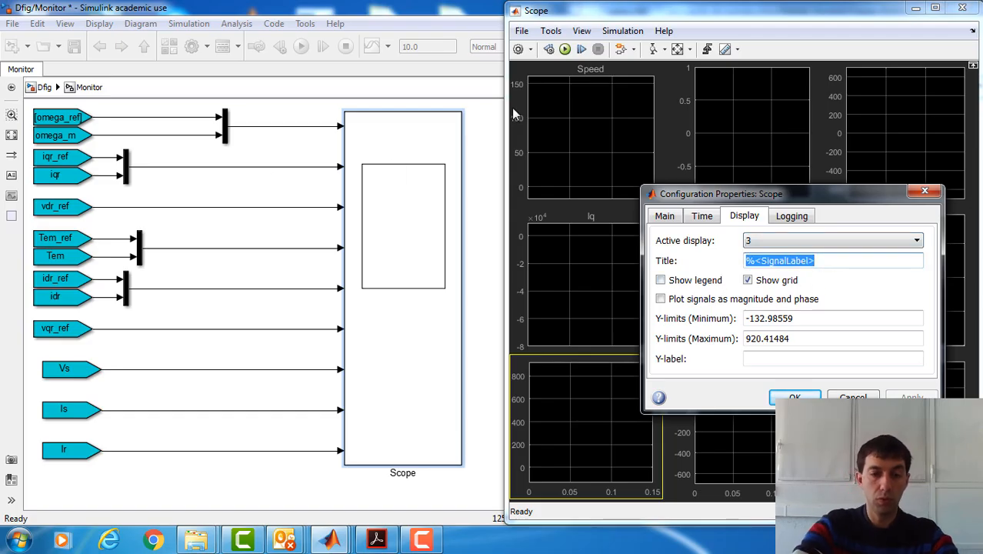
{"action": "type", "text": "Vdr"}
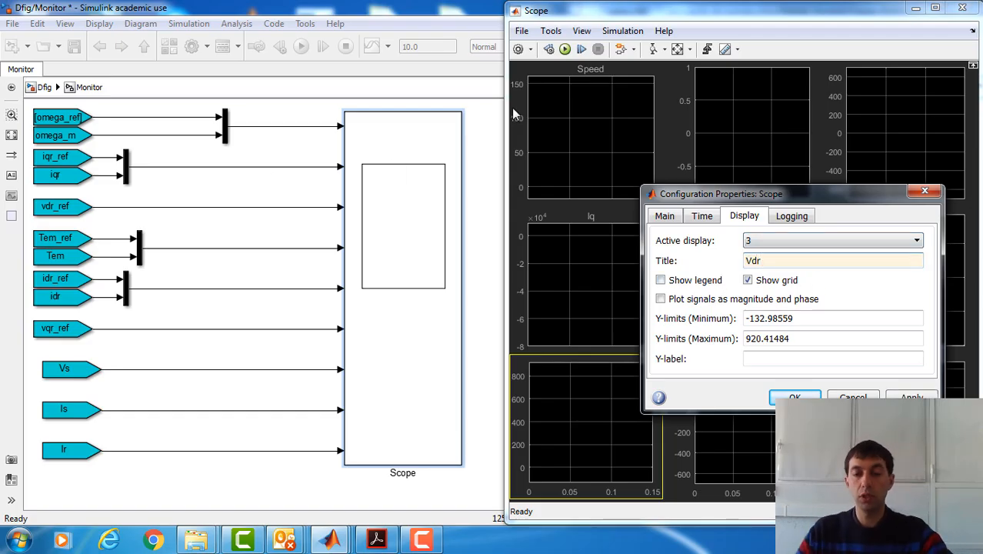
{"action": "key", "text": "BackSpace"}
{"action": "key", "text": "BackSpace"}
{"action": "key", "text": "BackSpace"}
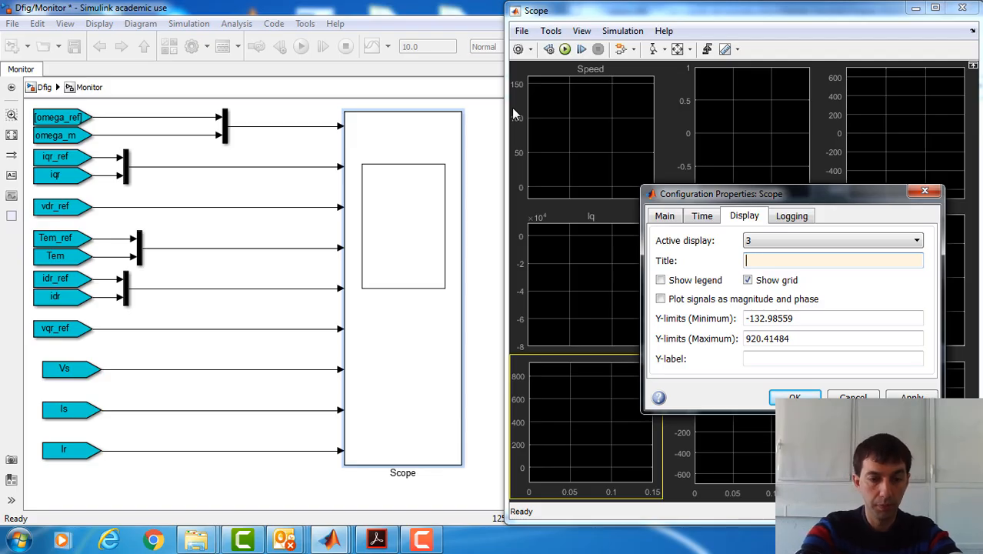
{"action": "type", "text": "vdr"}
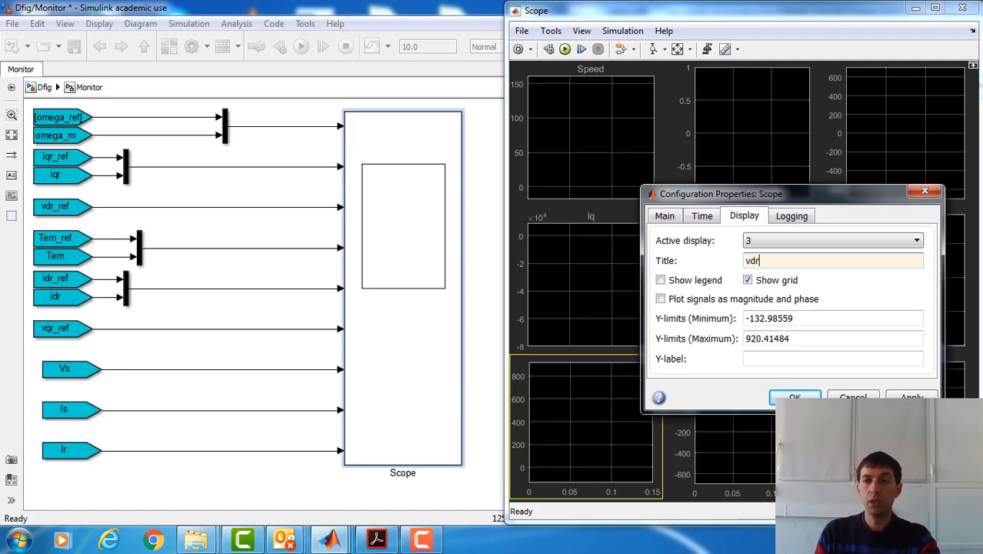
{"action": "left_click", "coordinate": [912, 397]}
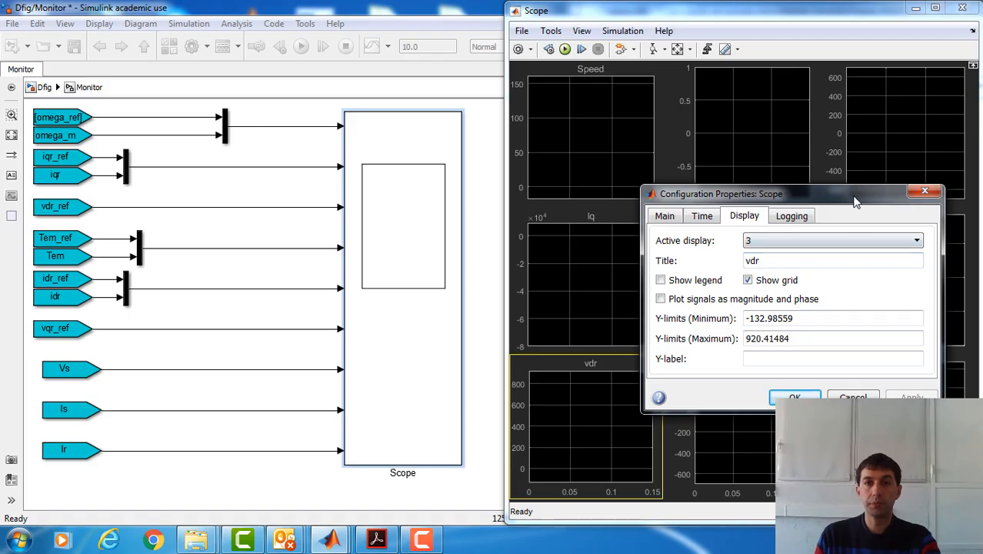
Step: Move the configuration dialog off the Scope's plots, then title display 4 Torque and apply it
{"action": "left_click_drag", "start_coordinate": [858, 197], "coordinate": [377, 139]}
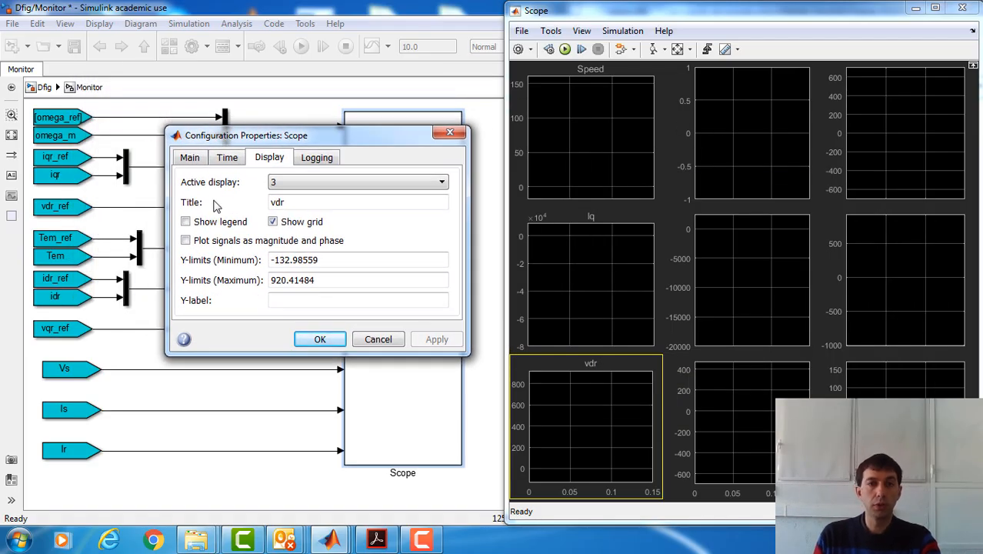
{"action": "left_click", "coordinate": [293, 185]}
{"action": "left_click", "coordinate": [296, 232]}
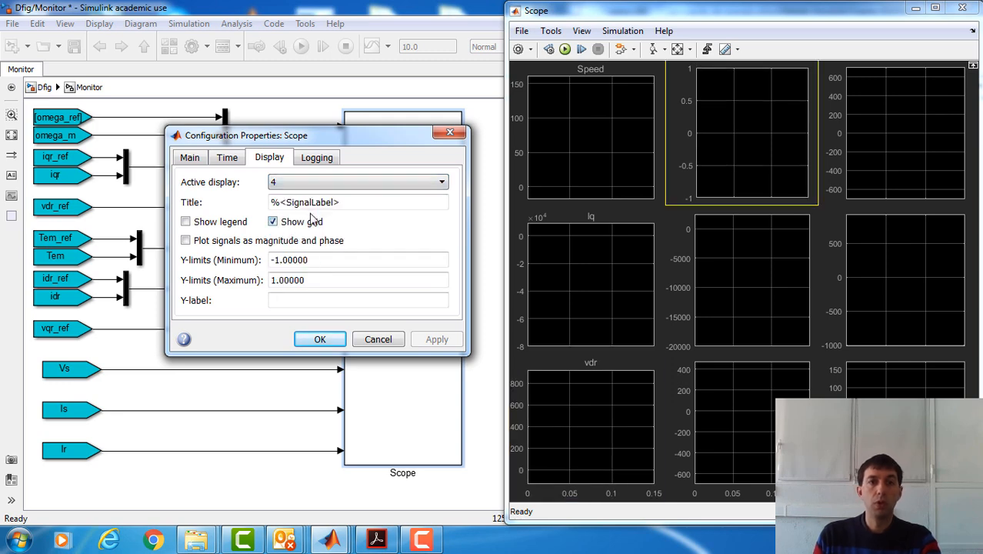
{"action": "triple_click", "coordinate": [310, 198]}
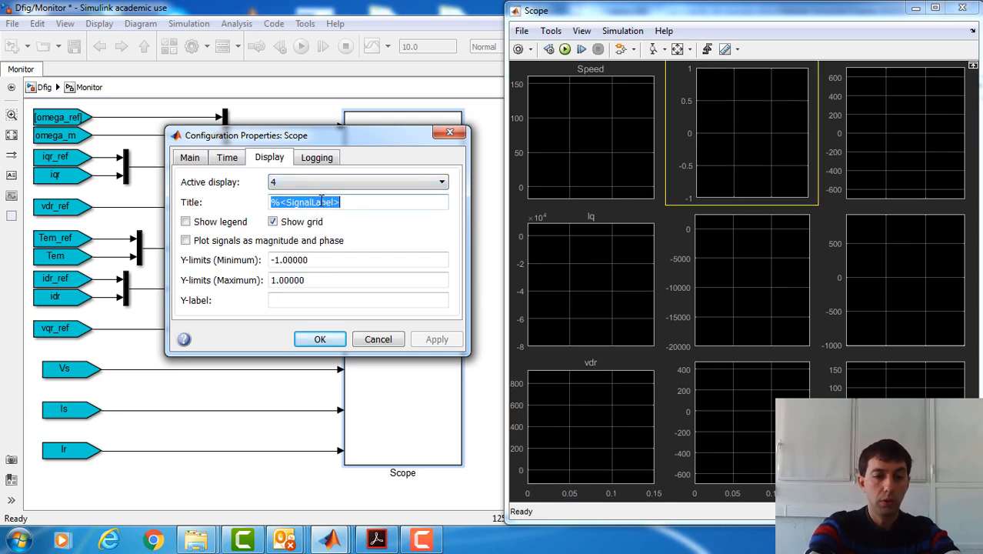
{"action": "type", "text": "Tem"}
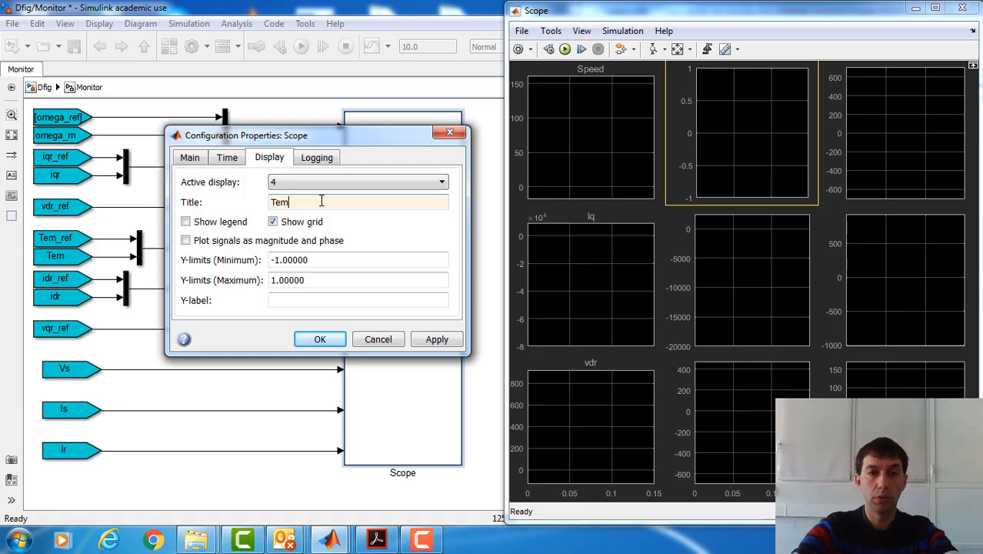
{"action": "key", "text": "BackSpace"}
{"action": "key", "text": "BackSpace"}
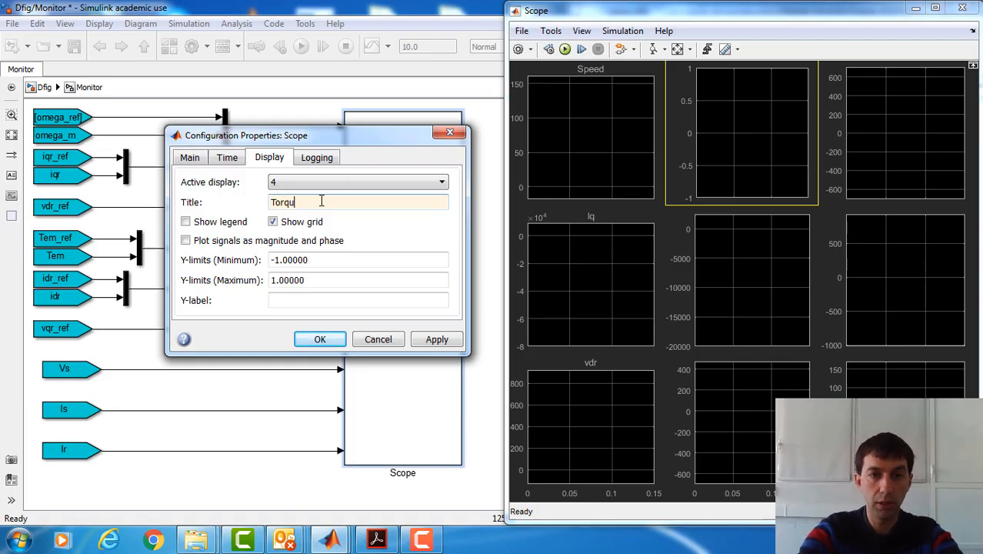
{"action": "type", "text": "orque"}
{"action": "left_click", "coordinate": [436, 340]}
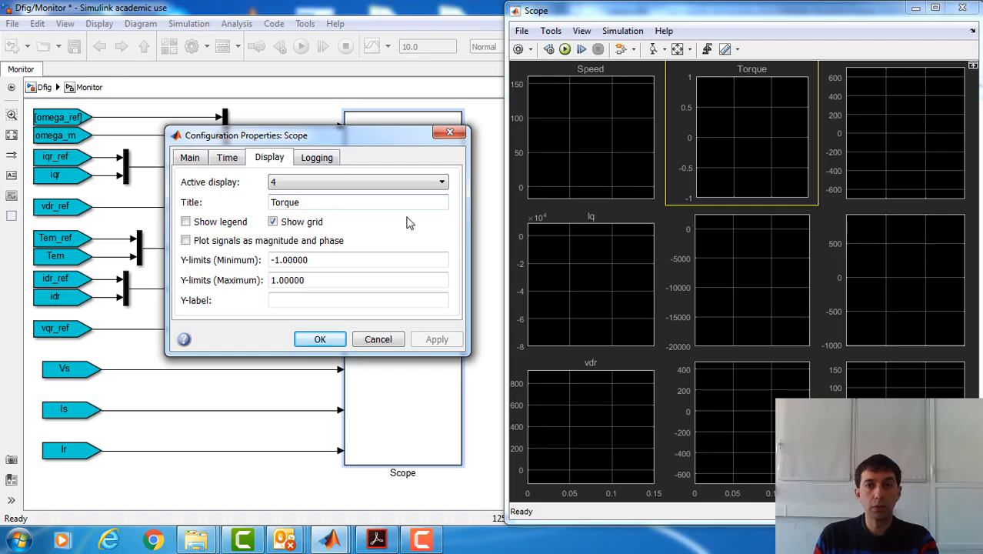
Step: Title the Scope's display 5 id and apply the change
{"action": "left_click", "coordinate": [304, 190]}
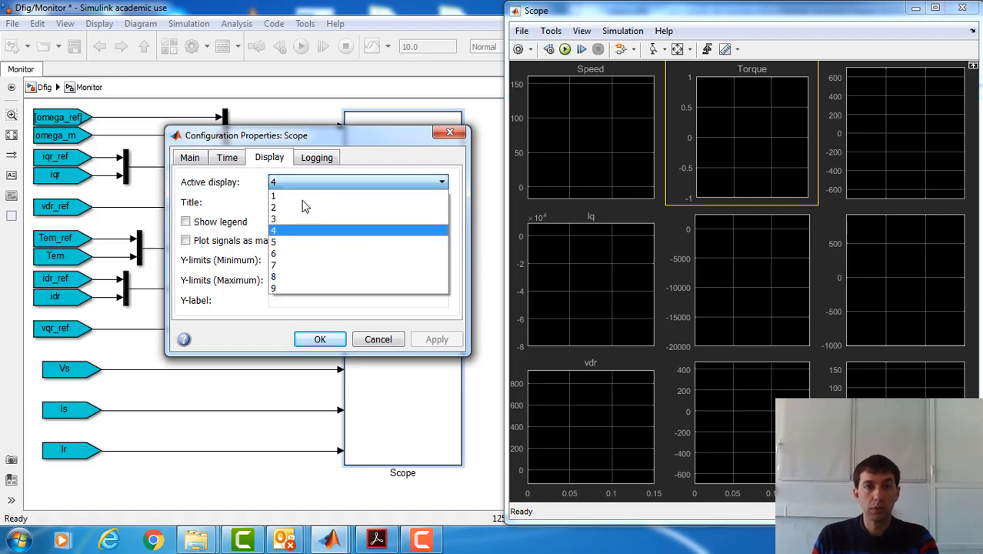
{"action": "left_click", "coordinate": [319, 241]}
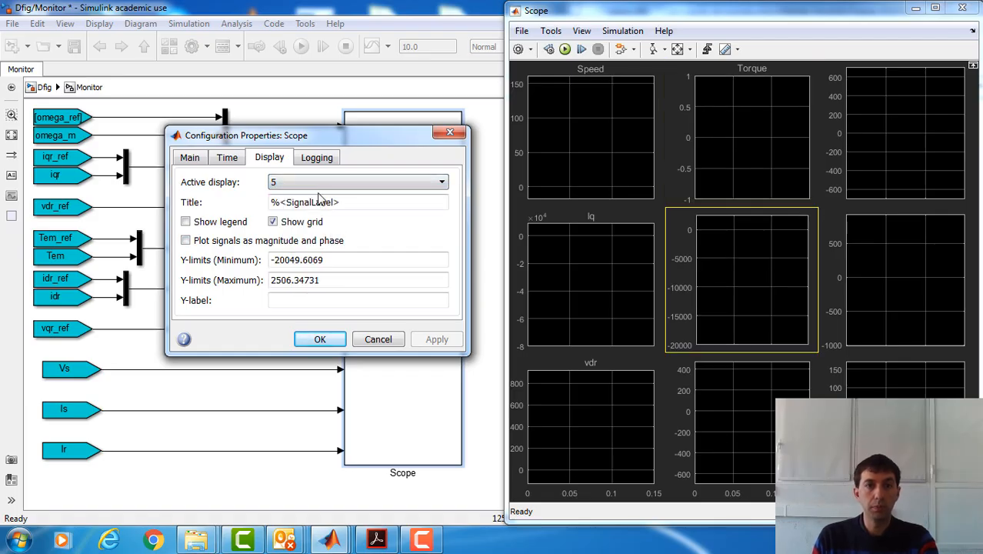
{"action": "triple_click", "coordinate": [339, 202]}
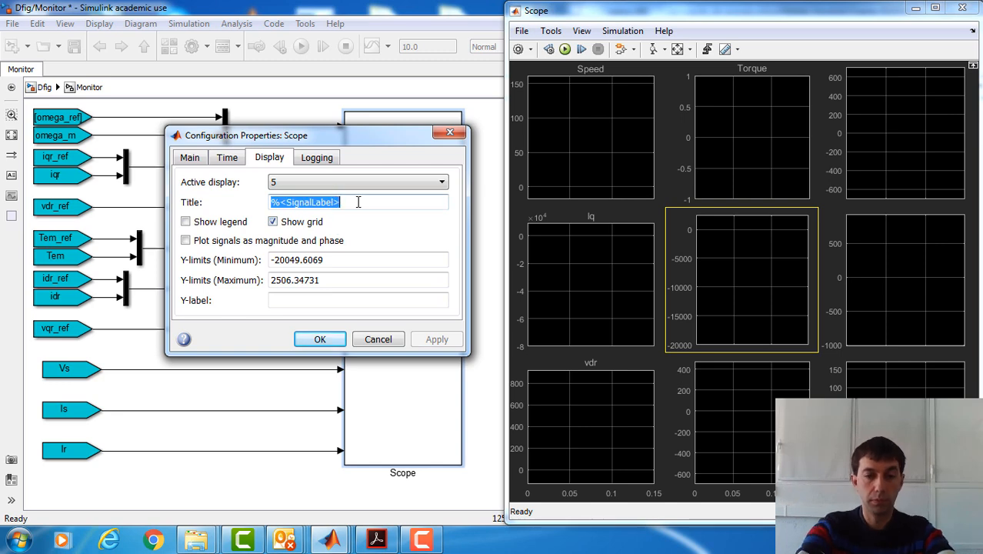
{"action": "type", "text": "id"}
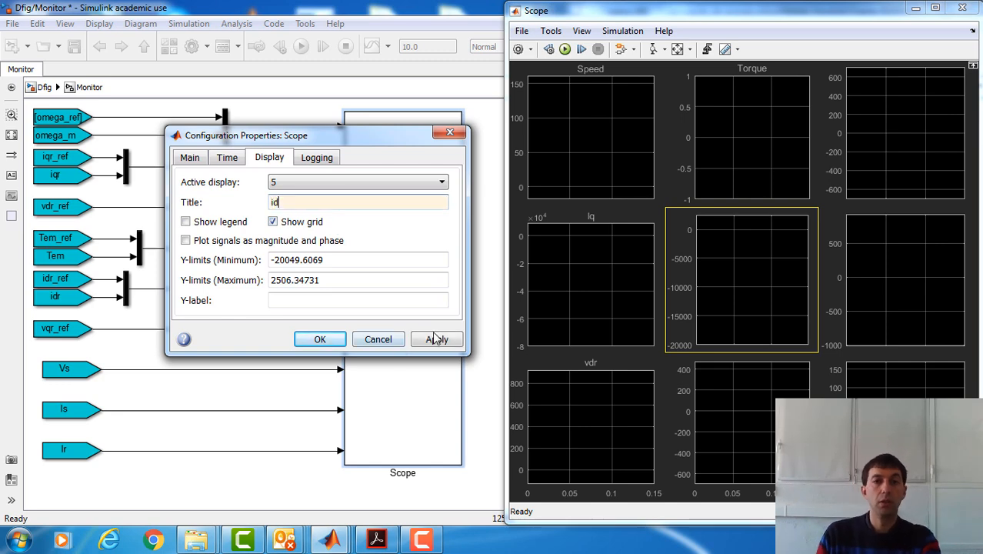
{"action": "left_click", "coordinate": [436, 339]}
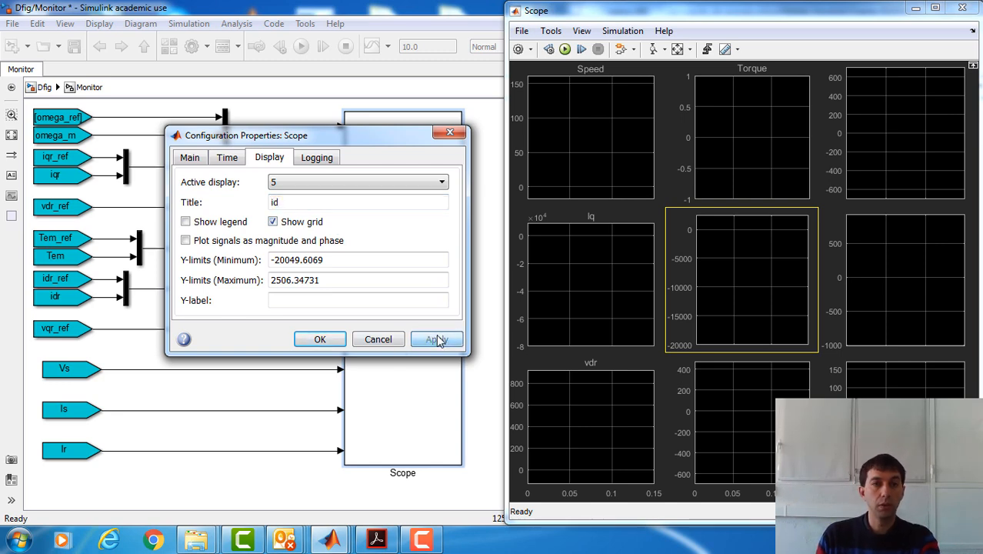
Step: Select display 6, move the configuration dialog clear of the Monitor's signal tags, and apply the title vq
{"action": "left_click", "coordinate": [293, 184]}
{"action": "left_click", "coordinate": [299, 257]}
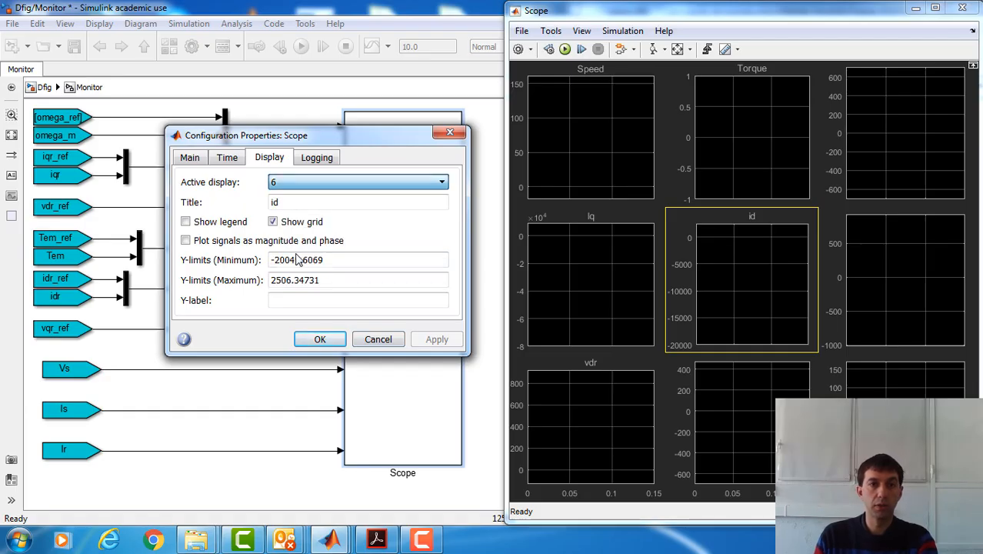
{"action": "left_click_drag", "start_coordinate": [323, 137], "coordinate": [697, 144]}
{"action": "left_click_drag", "start_coordinate": [679, 105], "coordinate": [680, 83]}
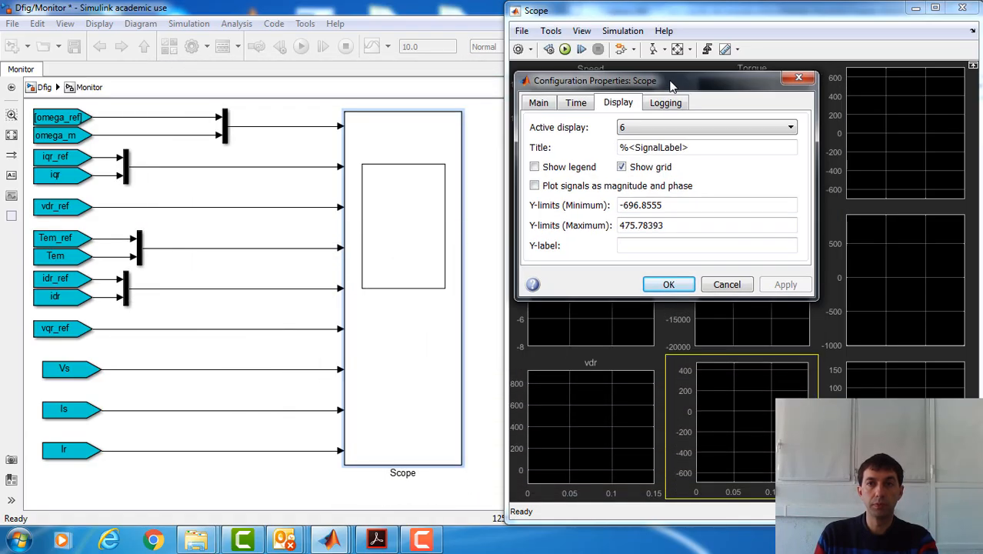
{"action": "triple_click", "coordinate": [659, 146]}
{"action": "type", "text": "vq"}
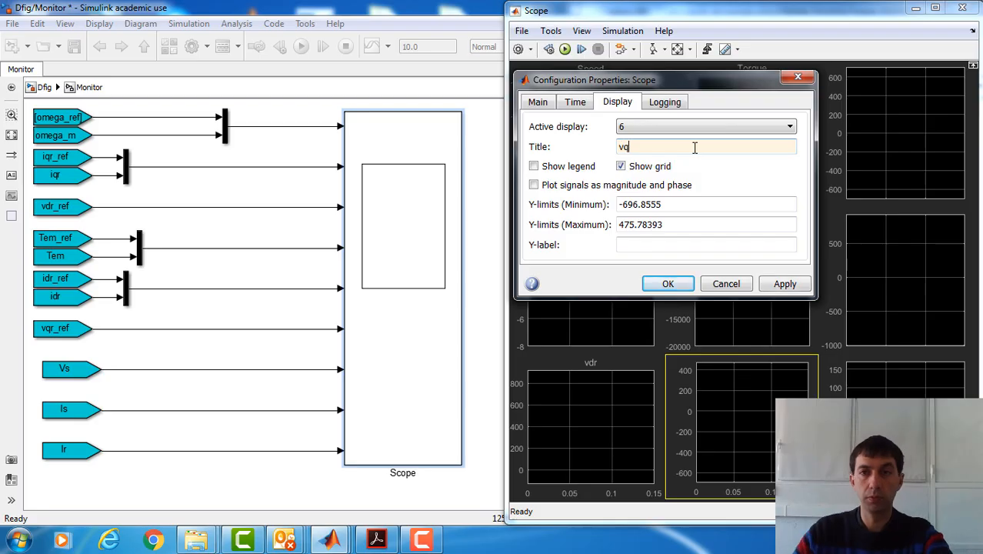
{"action": "left_click", "coordinate": [89, 375]}
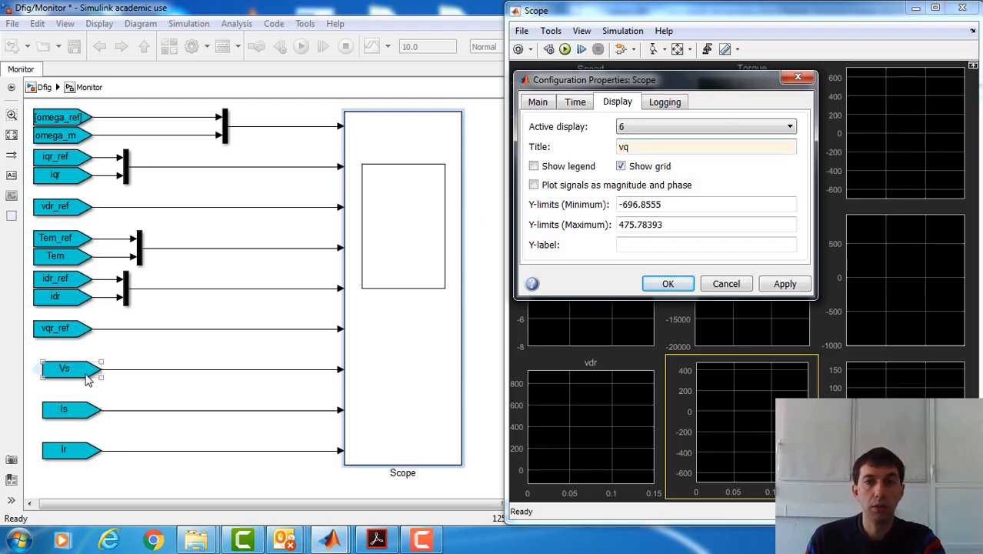
{"action": "left_click", "coordinate": [794, 289]}
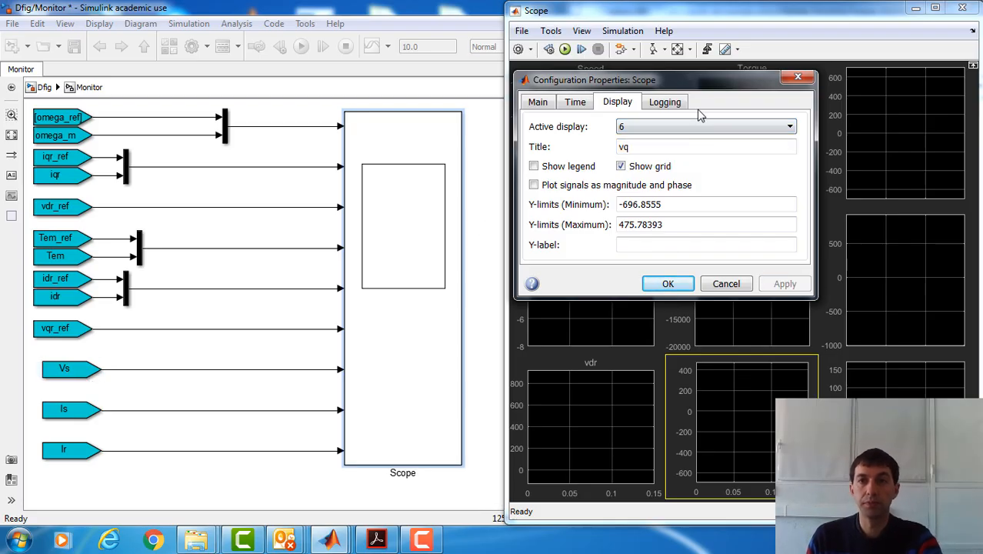
Step: Set the title of the Scope's display 7 to Vs and apply it
{"action": "left_click", "coordinate": [696, 128]}
{"action": "left_click", "coordinate": [666, 210]}
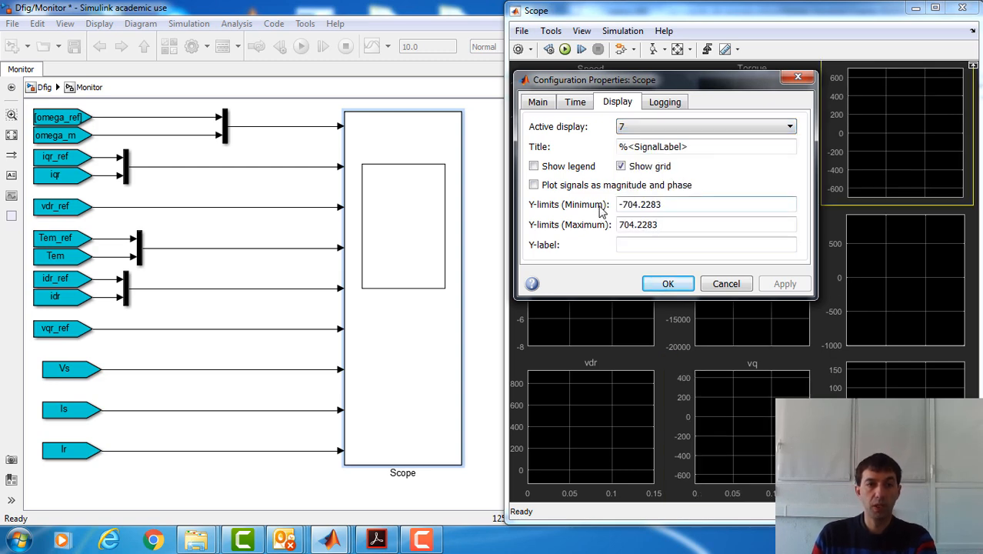
{"action": "triple_click", "coordinate": [666, 147]}
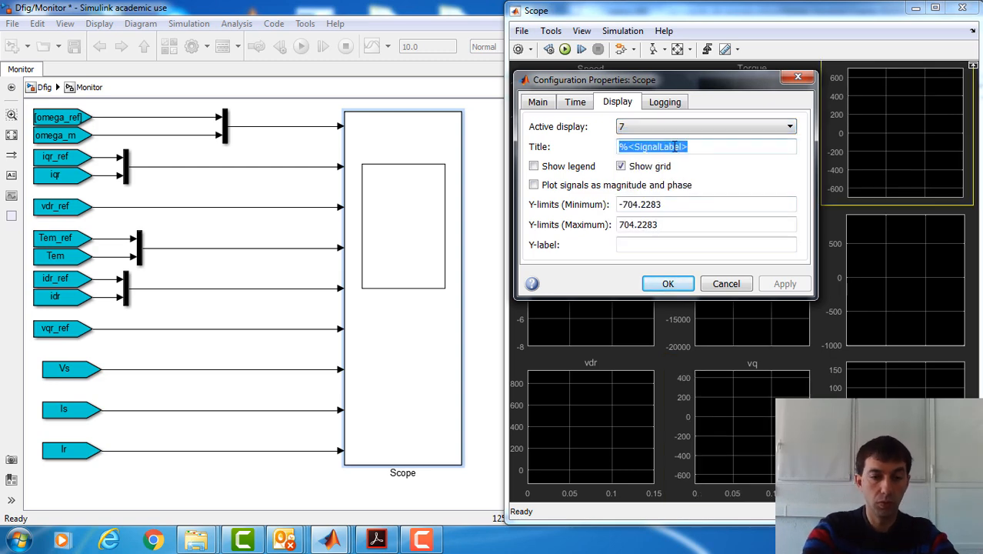
{"action": "type", "text": "Vs"}
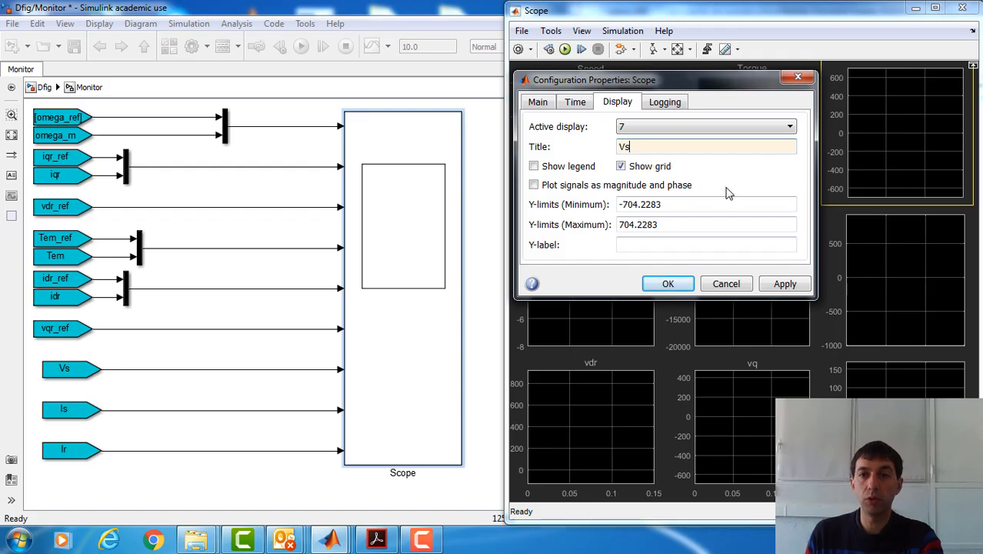
{"action": "left_click", "coordinate": [784, 285]}
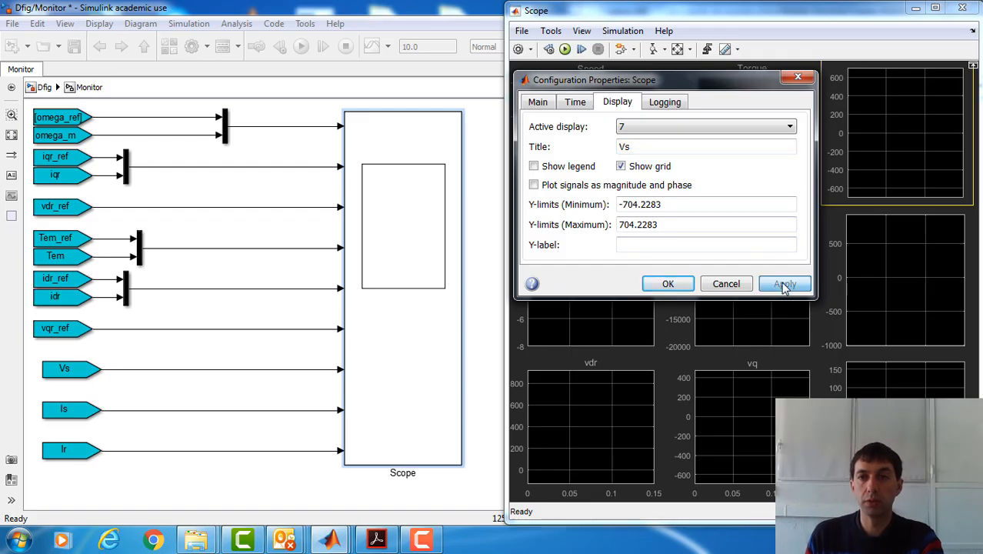
Step: Set the title of the Scope's display 8 to Is and apply it
{"action": "left_click", "coordinate": [651, 129]}
{"action": "left_click", "coordinate": [644, 224]}
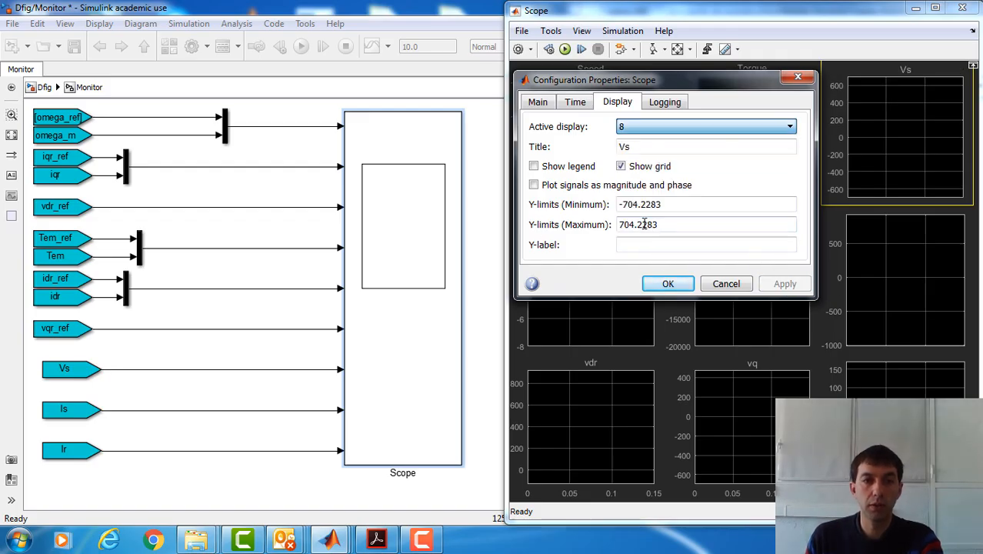
{"action": "triple_click", "coordinate": [663, 146]}
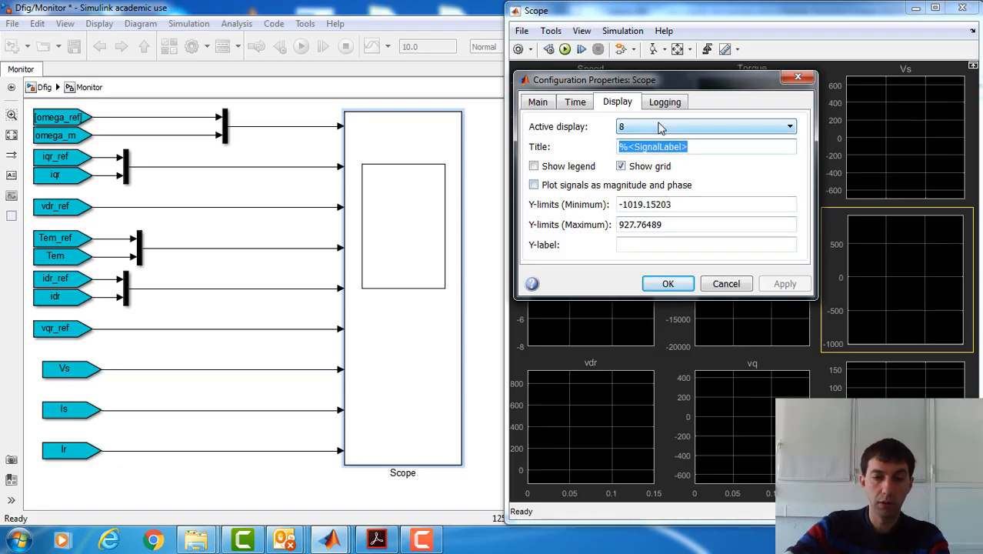
{"action": "type", "text": "Is"}
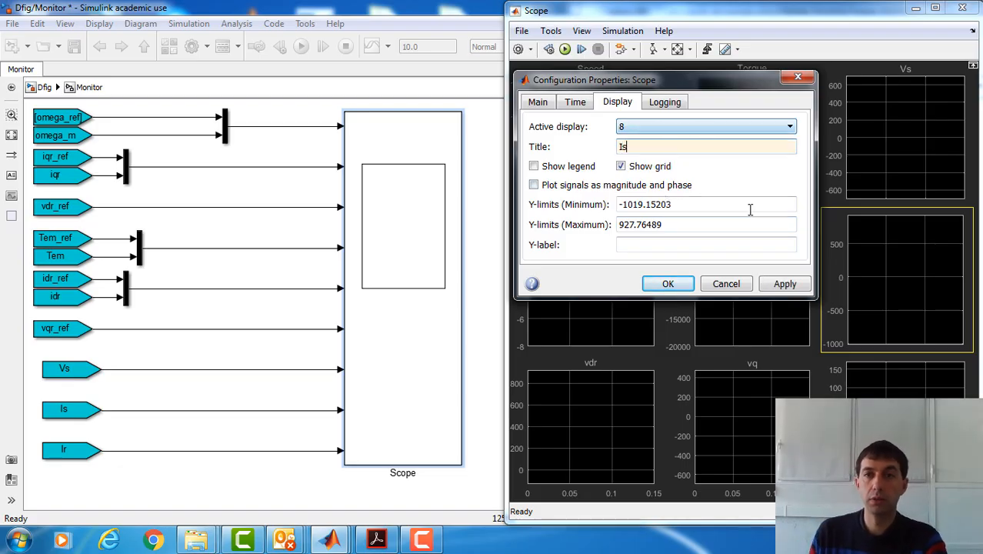
{"action": "left_click", "coordinate": [785, 284]}
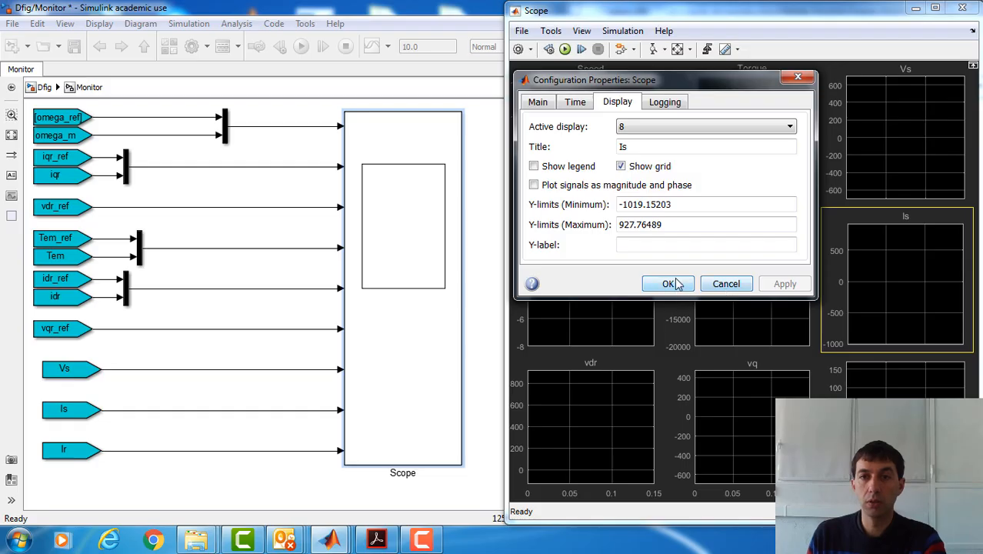
Step: Title the Scope's display 9 Ir and accept the configuration properties to close the dialog
{"action": "left_click", "coordinate": [651, 128]}
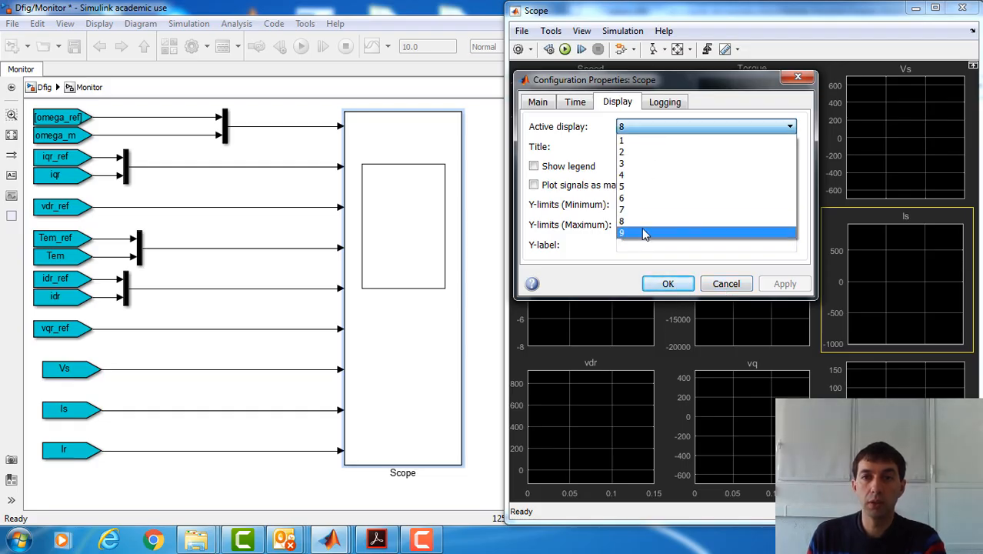
{"action": "left_click", "coordinate": [642, 228]}
{"action": "double_click", "coordinate": [661, 146]}
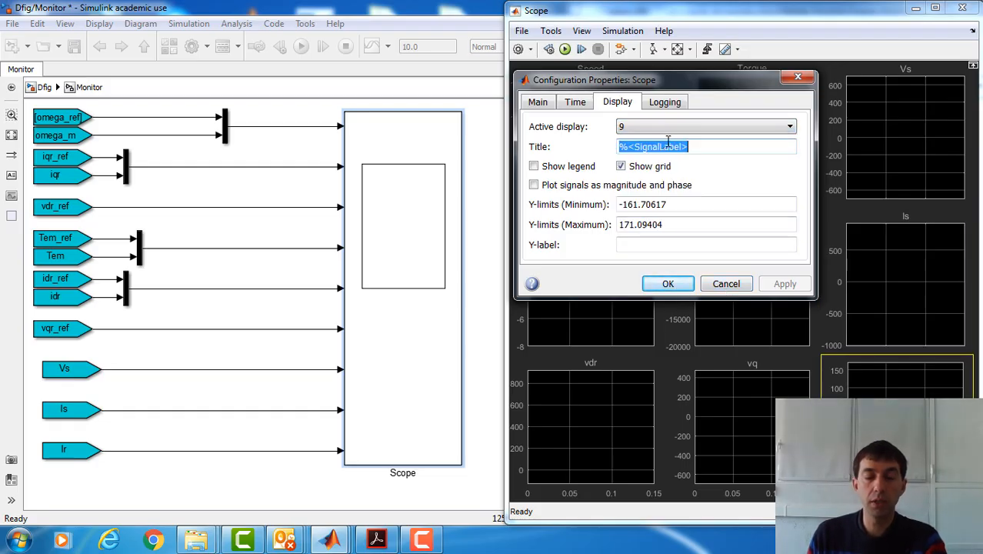
{"action": "type", "text": "Ir"}
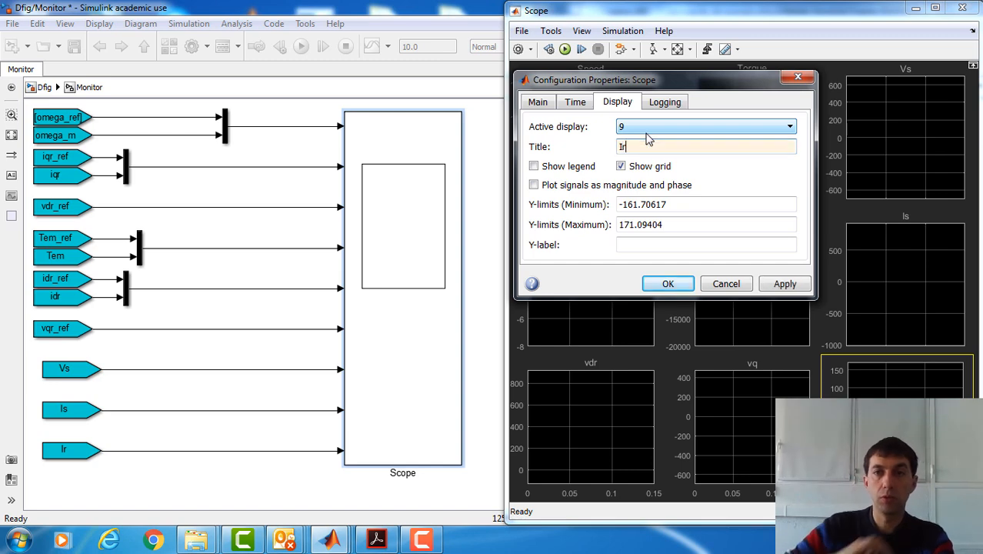
{"action": "left_click", "coordinate": [668, 283]}
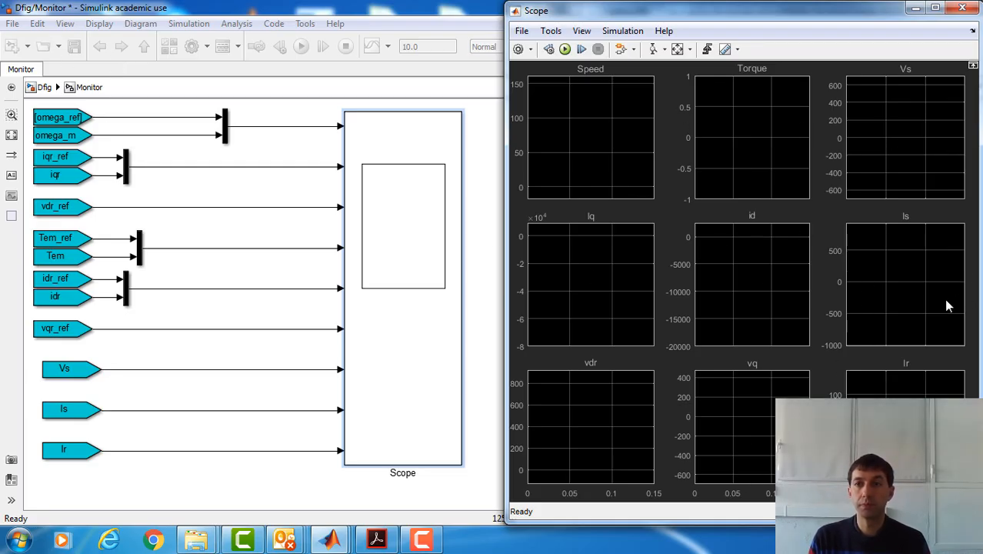
Step: Return to the top level of the Dfig model and save it
{"action": "left_click", "coordinate": [42, 89]}
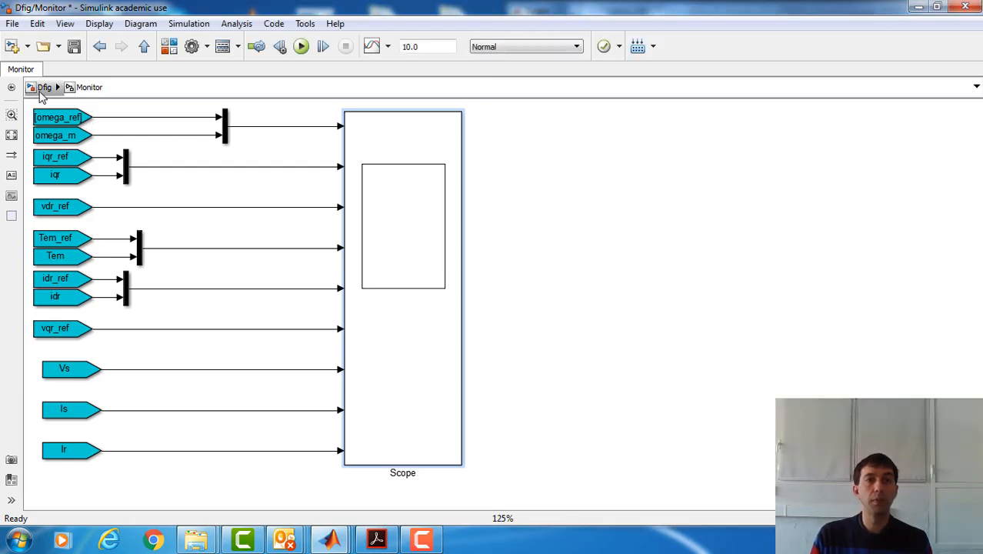
{"action": "left_click", "coordinate": [74, 48]}
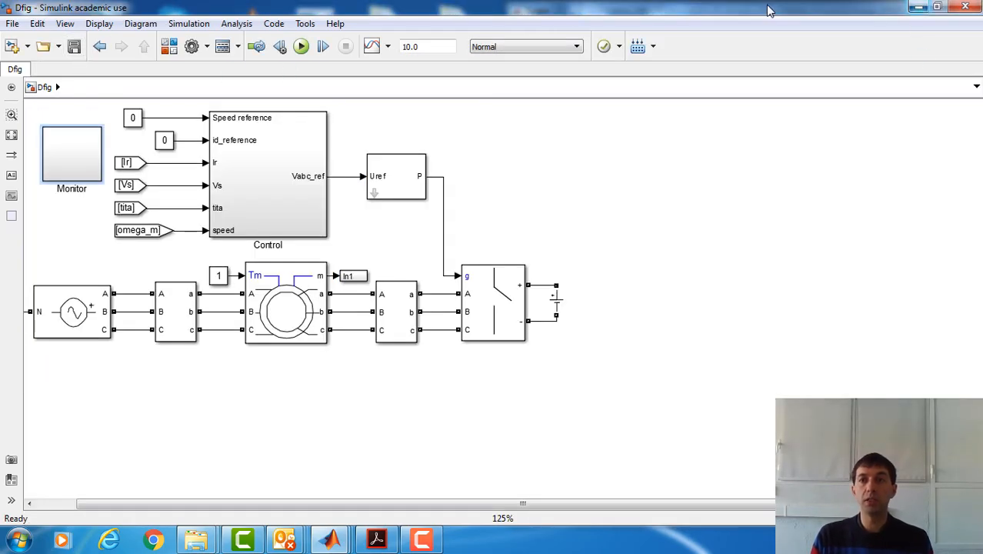
Step: Restore the Dfig model window to its reduced size, shift it across the desktop, and bring the Scope window forward
{"action": "double_click", "coordinate": [624, 4]}
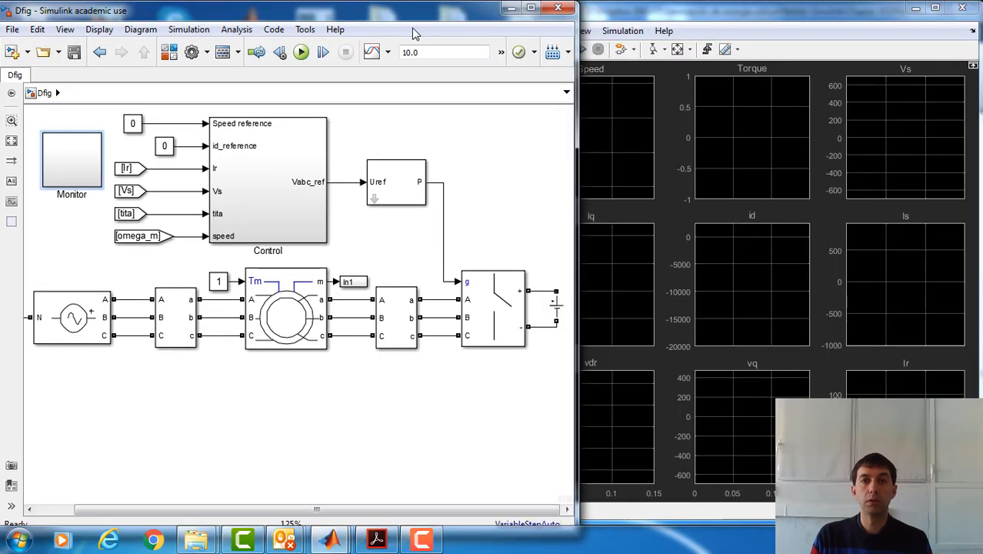
{"action": "left_click_drag", "start_coordinate": [381, 8], "coordinate": [716, 46]}
{"action": "left_click", "coordinate": [719, 24]}
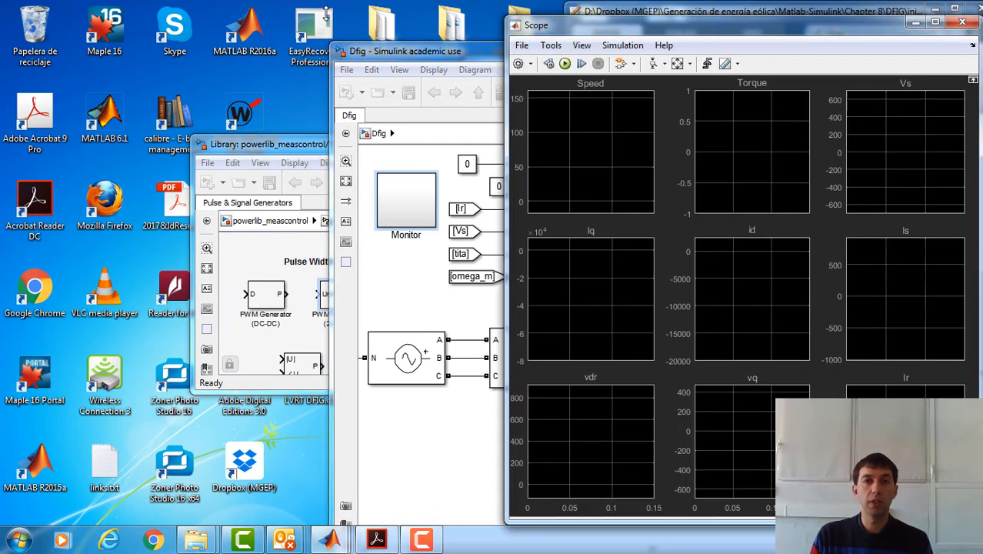
{"action": "left_click_drag", "start_coordinate": [770, 25], "coordinate": [270, 11]}
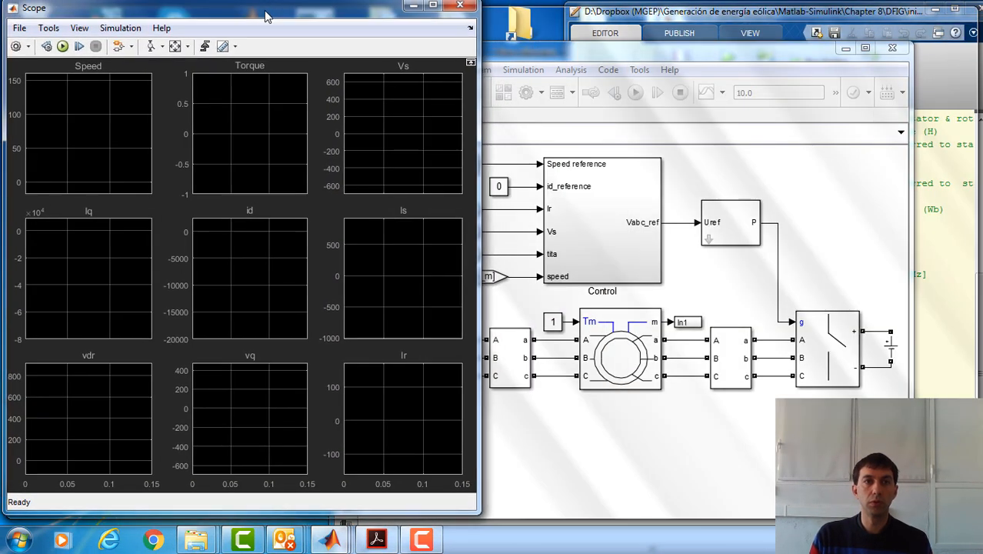
{"action": "double_click", "coordinate": [270, 11]}
{"action": "left_click", "coordinate": [936, 7]}
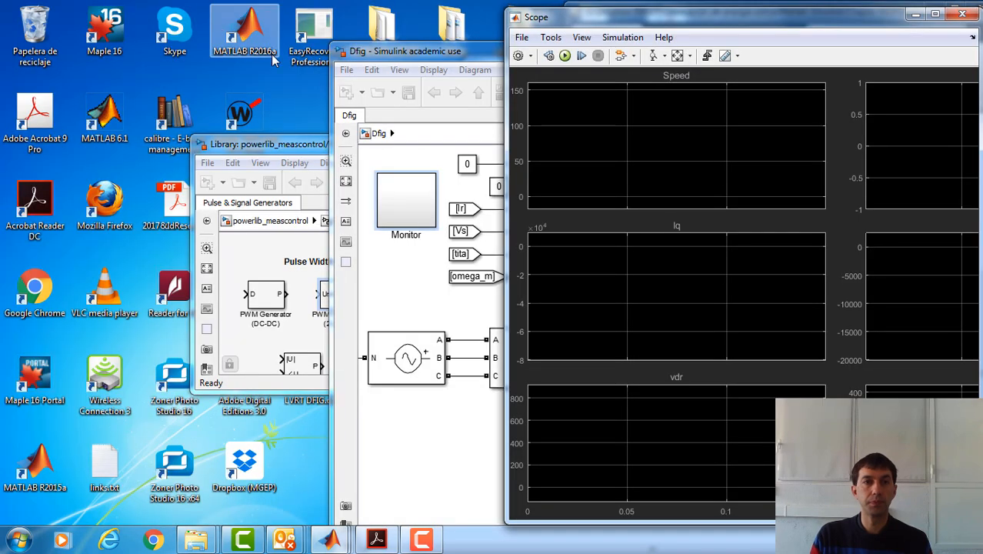
Step: Arrange the windows so the Scope fills one half of the screen and the Dfig model sits beside it
{"action": "left_click_drag", "start_coordinate": [732, 23], "coordinate": [232, 21]}
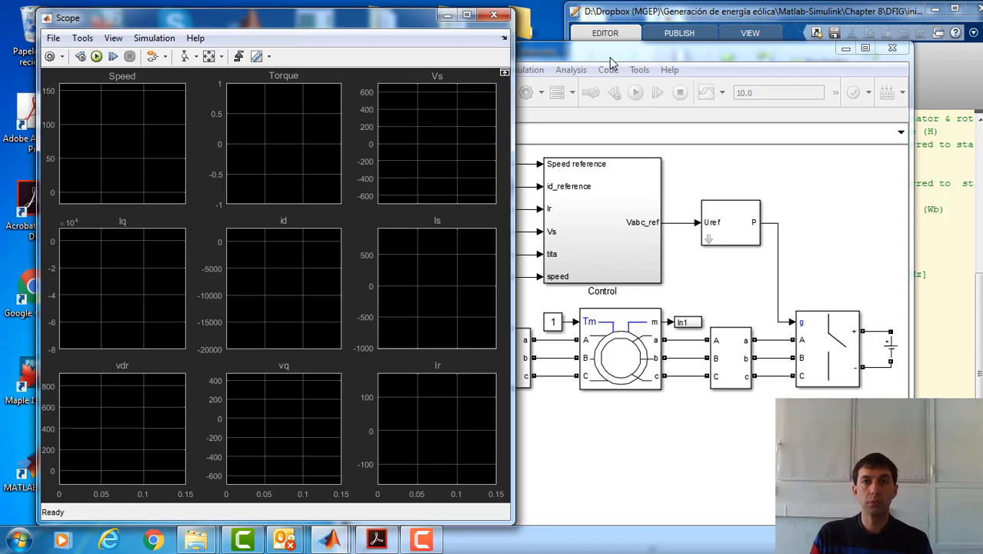
{"action": "left_click_drag", "start_coordinate": [609, 62], "coordinate": [672, 25]}
{"action": "left_click", "coordinate": [275, 37]}
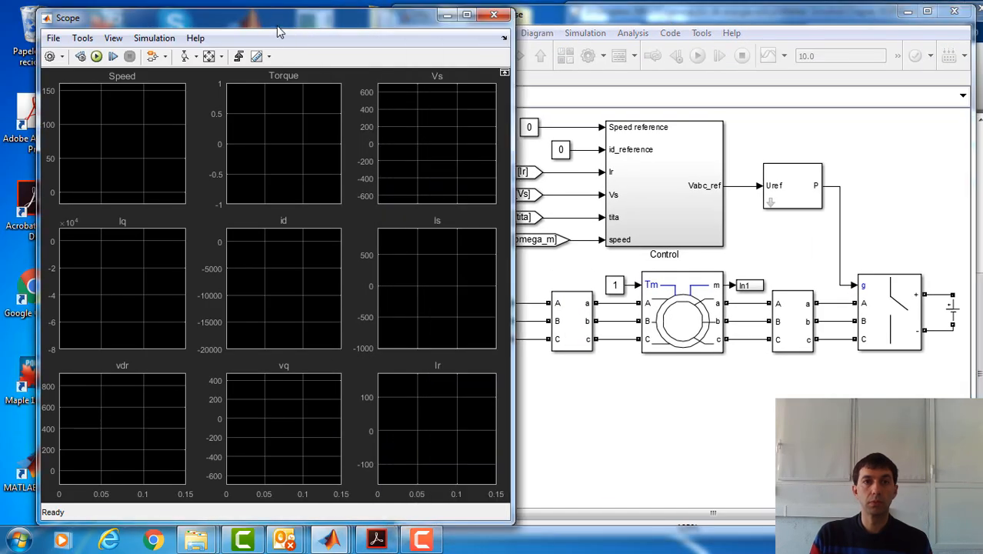
{"action": "left_click_drag", "start_coordinate": [276, 25], "coordinate": [241, 24]}
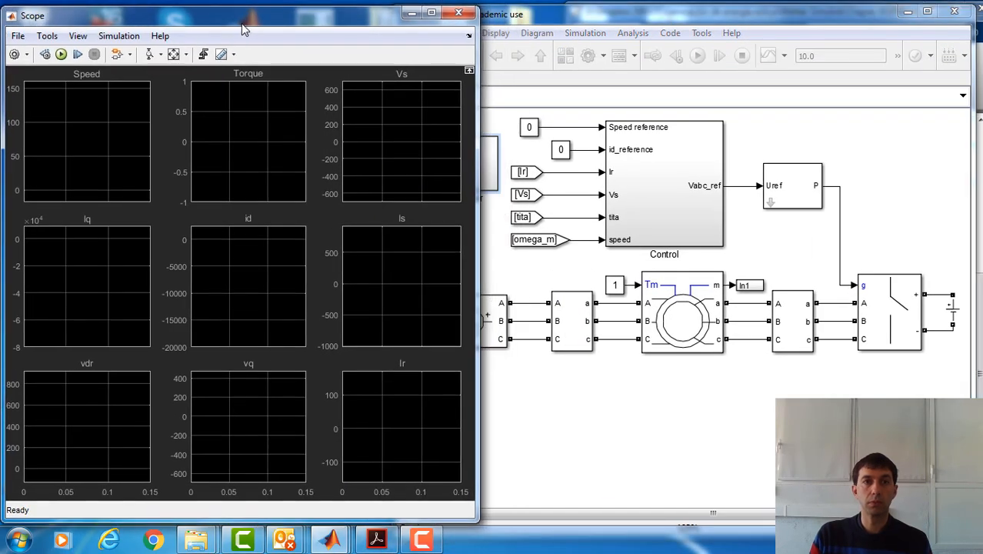
Step: Narrow the Dfig window until it no longer overlaps the Scope, and fit the diagram in view
{"action": "left_click", "coordinate": [538, 28]}
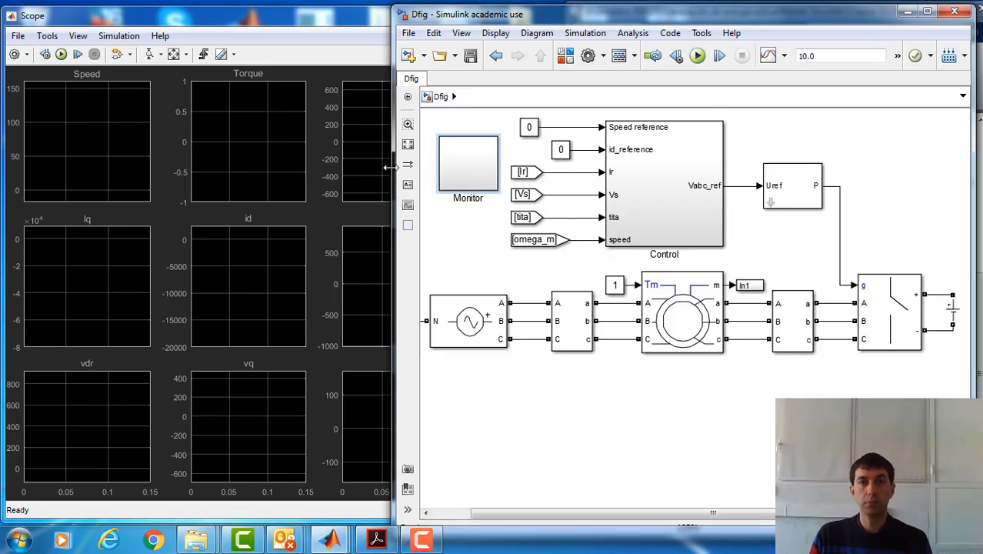
{"action": "left_click_drag", "start_coordinate": [388, 166], "coordinate": [456, 157]}
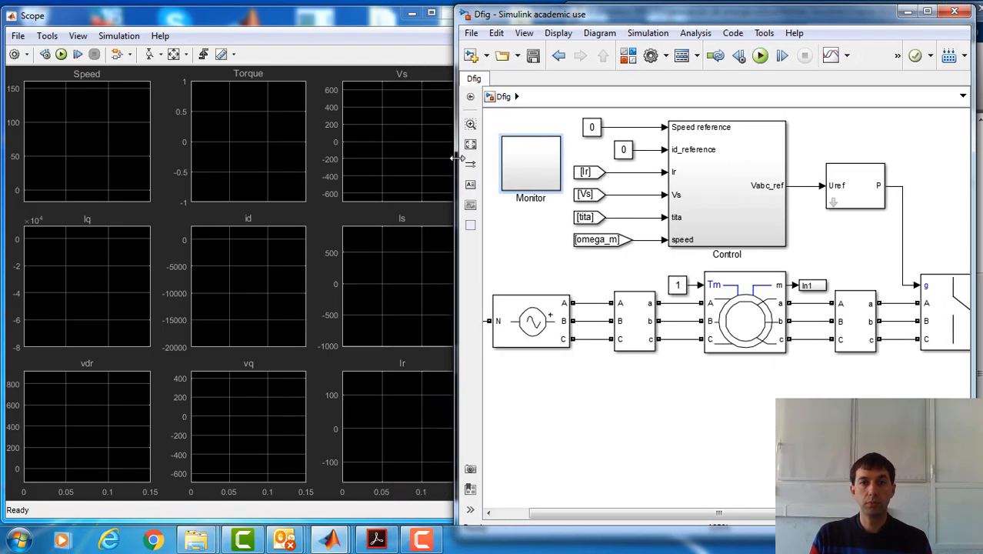
{"action": "key", "text": "space"}
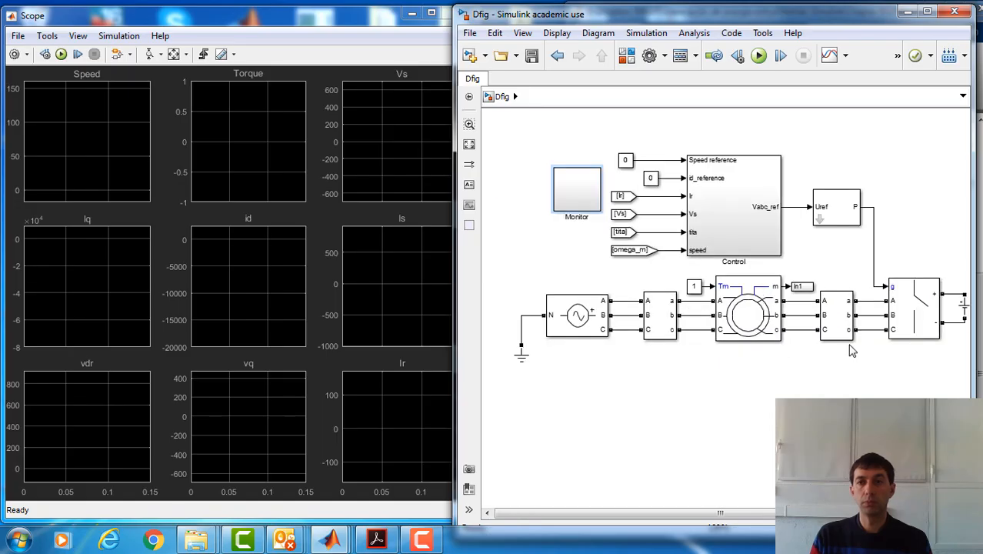
{"action": "left_click", "coordinate": [517, 142]}
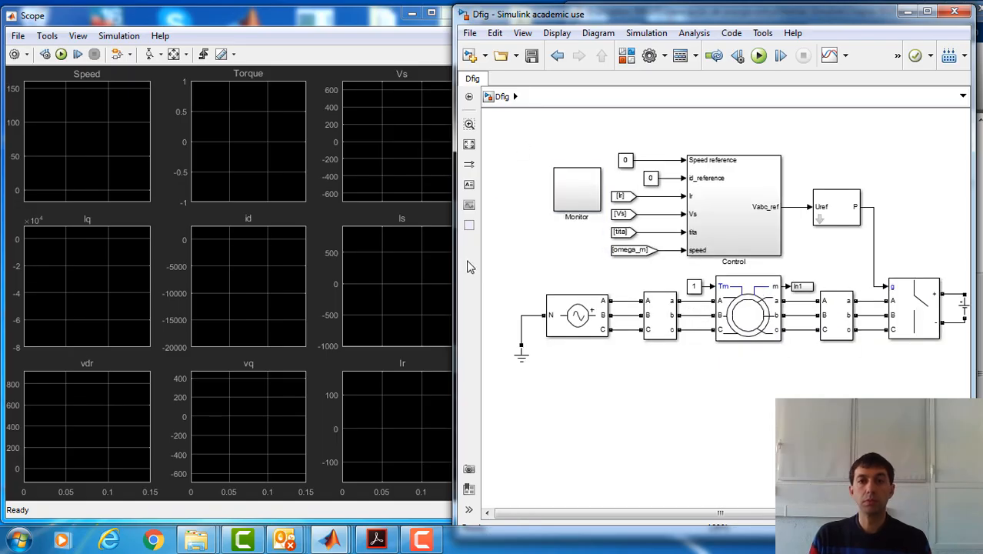
{"action": "left_click_drag", "start_coordinate": [454, 258], "coordinate": [483, 259]}
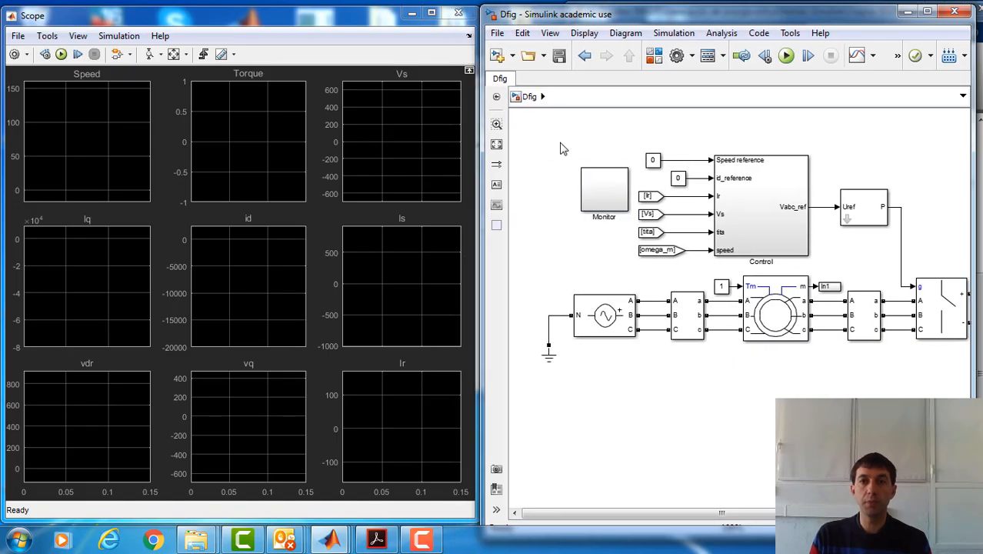
Step: Select the blocks of the Dfig diagram and shift them left as a group
{"action": "left_click_drag", "start_coordinate": [539, 142], "coordinate": [676, 232]}
{"action": "left_click_drag", "start_coordinate": [901, 348], "coordinate": [969, 401]}
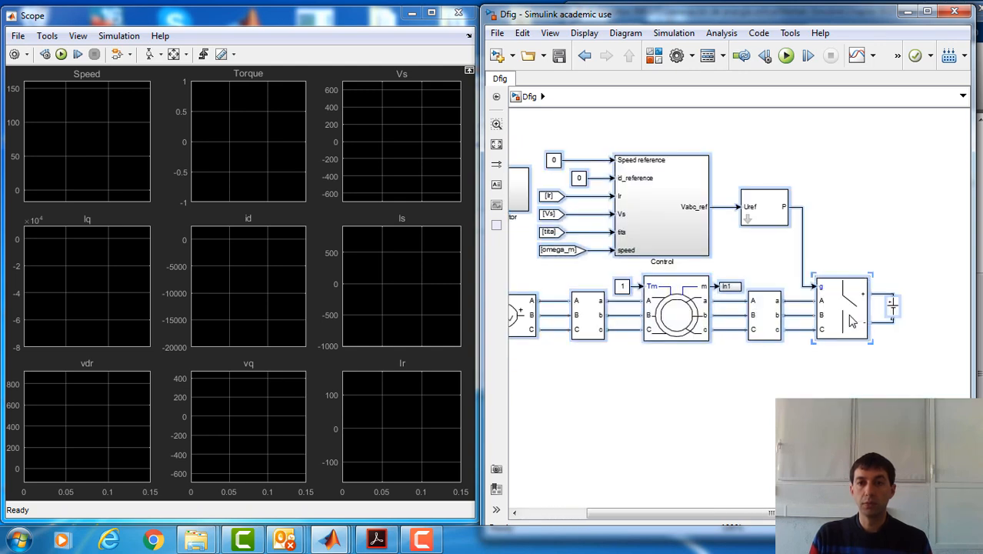
{"action": "left_click_drag", "start_coordinate": [852, 320], "coordinate": [754, 319]}
{"action": "left_click_drag", "start_coordinate": [778, 513], "coordinate": [639, 495]}
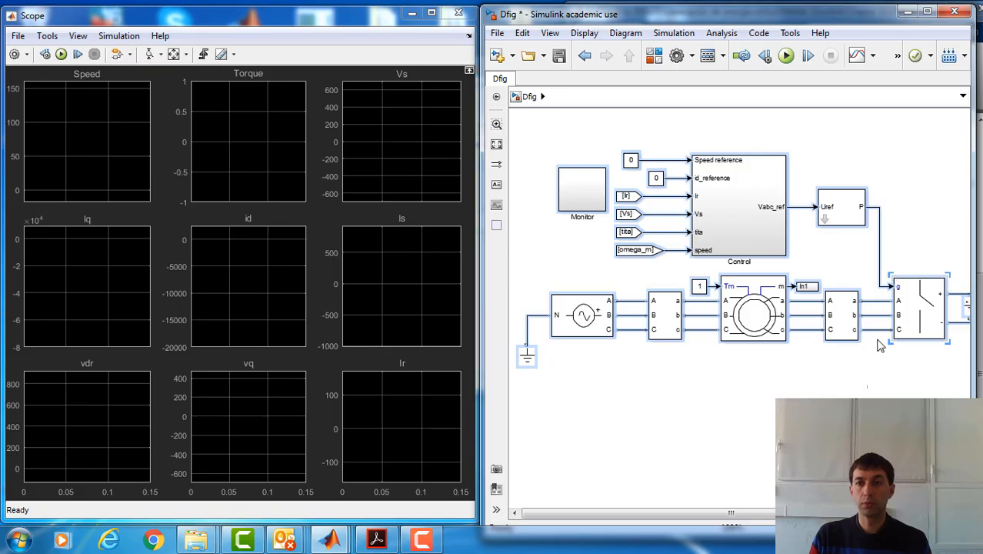
Step: Nudge the Uref pulse generator, rotor-side measurement block, converter and DC source left towards the machine
{"action": "left_click_drag", "start_coordinate": [836, 173], "coordinate": [944, 396]}
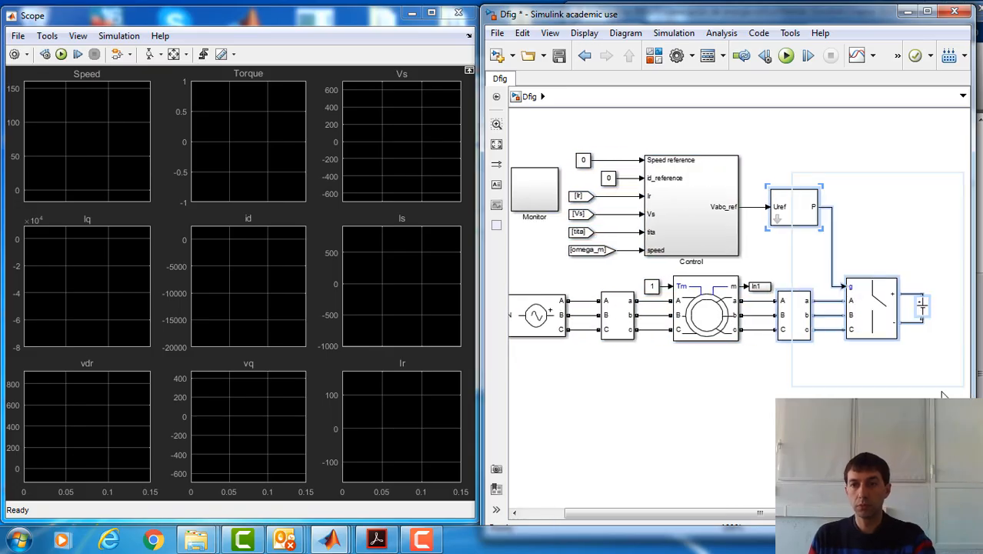
{"action": "key", "text": "Left"}
{"action": "key", "text": "Left"}
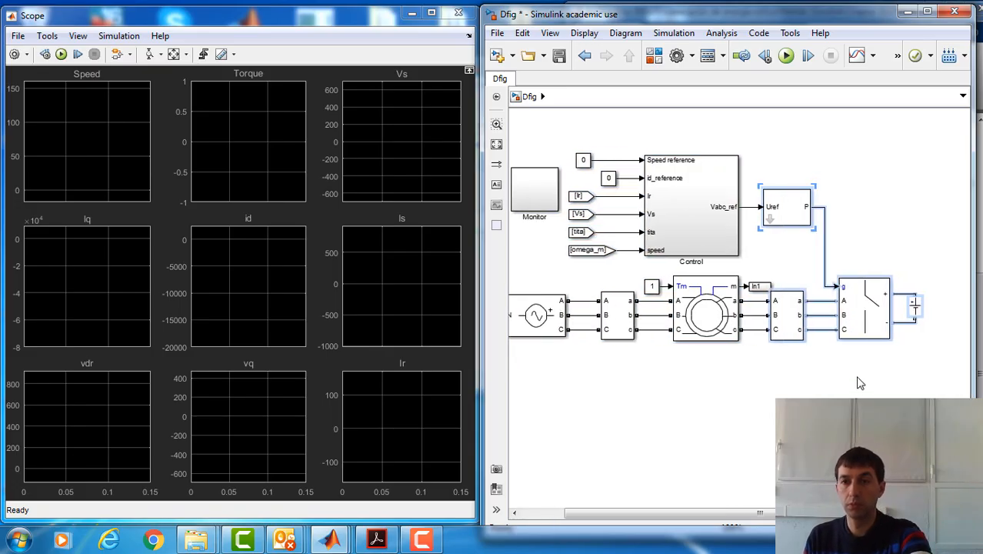
Step: Nudge the converter and its DC source left, closer to the rotor-side measurement block, and clear the selection
{"action": "left_click_drag", "start_coordinate": [926, 251], "coordinate": [840, 357]}
{"action": "key", "text": "Left"}
{"action": "key", "text": "Left"}
{"action": "left_click_drag", "start_coordinate": [822, 270], "coordinate": [832, 286]}
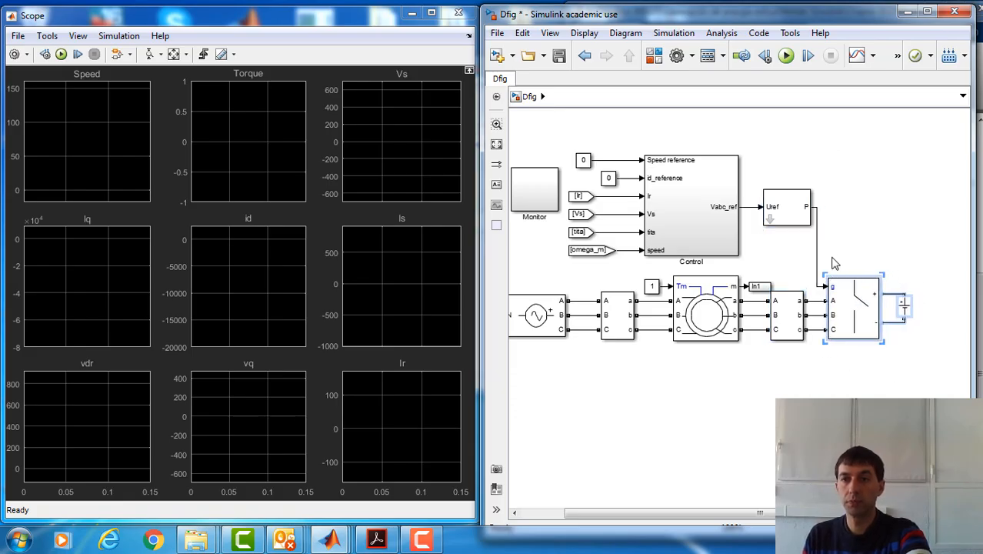
{"action": "left_click", "coordinate": [857, 225]}
{"action": "left_click_drag", "start_coordinate": [777, 513], "coordinate": [735, 514]}
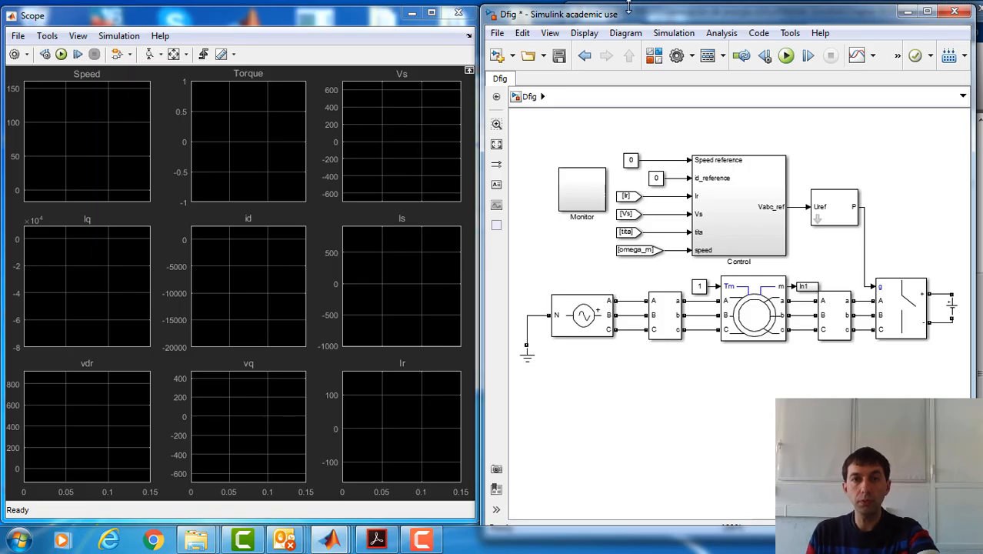
Step: Move the ground block up closer to the voltage source's neutral terminal and save the Dfig model
{"action": "left_click_drag", "start_coordinate": [660, 19], "coordinate": [674, 17]}
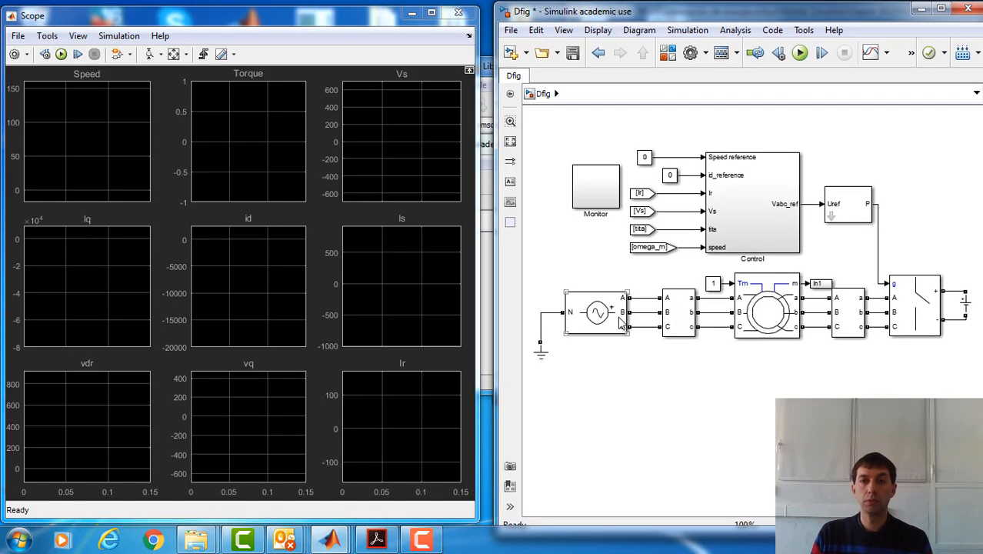
{"action": "left_click_drag", "start_coordinate": [541, 355], "coordinate": [544, 346]}
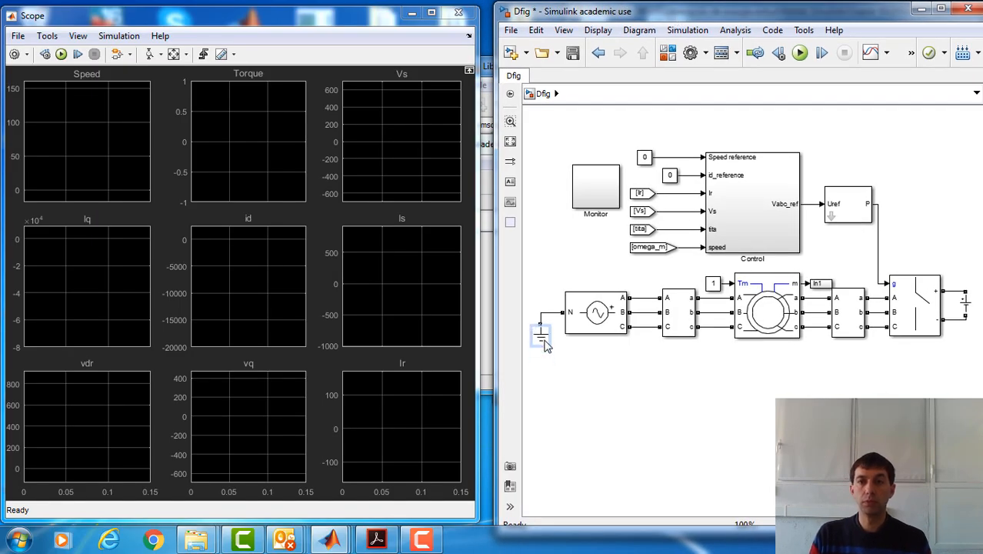
{"action": "left_click", "coordinate": [753, 411]}
{"action": "left_click_drag", "start_coordinate": [650, 14], "coordinate": [688, 20]}
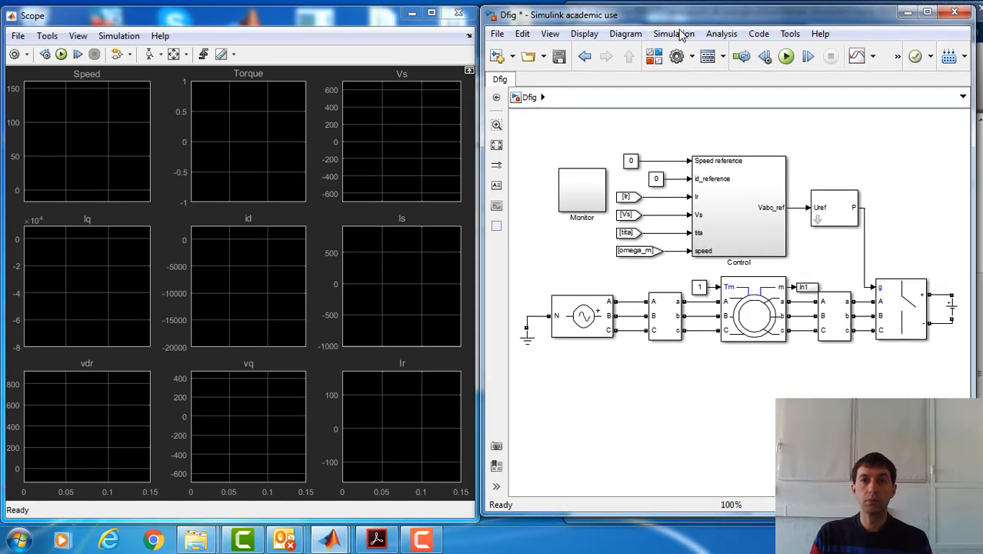
{"action": "left_click", "coordinate": [559, 56]}
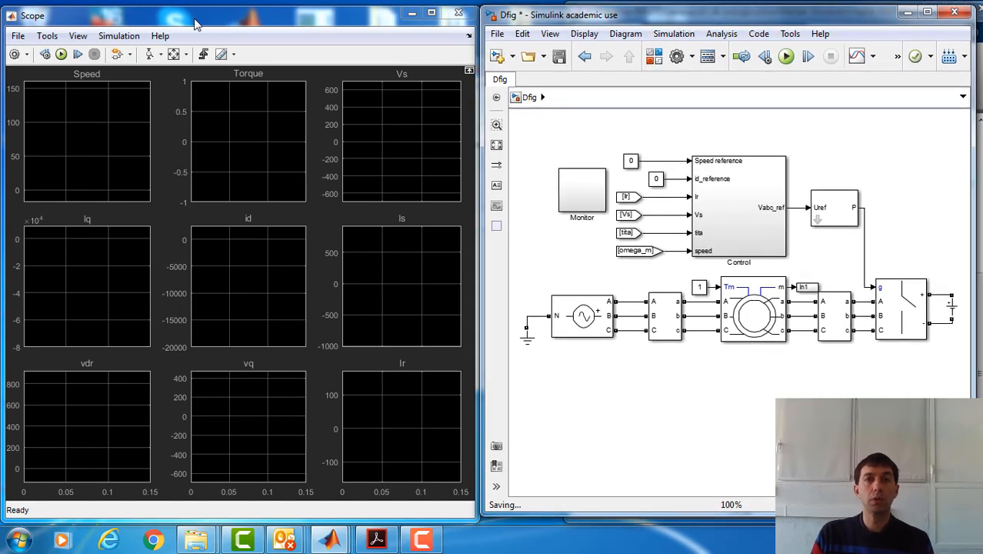
Step: Set the constant feeding the machine's Tm input to 0
{"action": "left_click", "coordinate": [660, 183]}
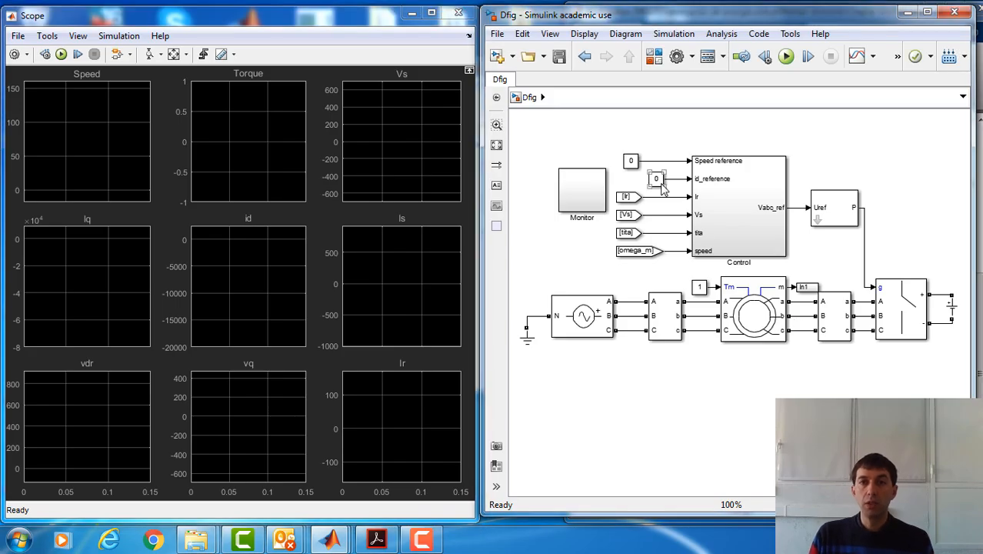
{"action": "left_click", "coordinate": [721, 249]}
{"action": "scroll", "coordinate": [734, 280], "scroll_direction": "up", "scroll_amount": 1}
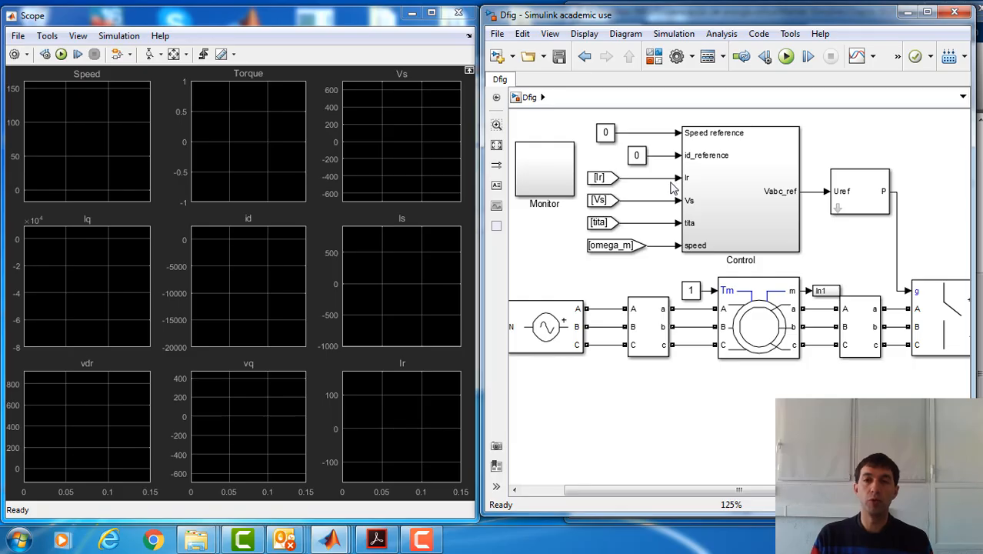
{"action": "double_click", "coordinate": [690, 289]}
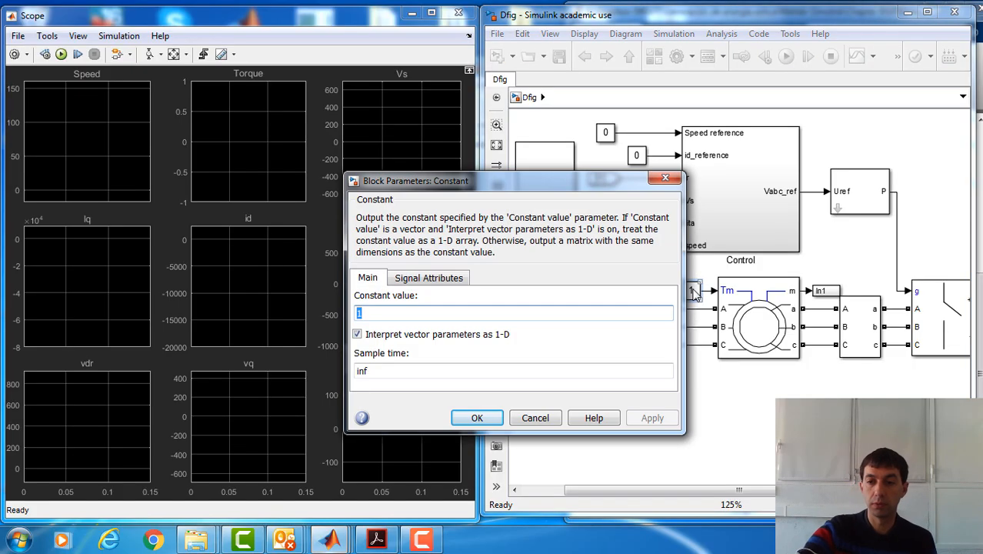
{"action": "type", "text": "0"}
{"action": "key", "text": "Return"}
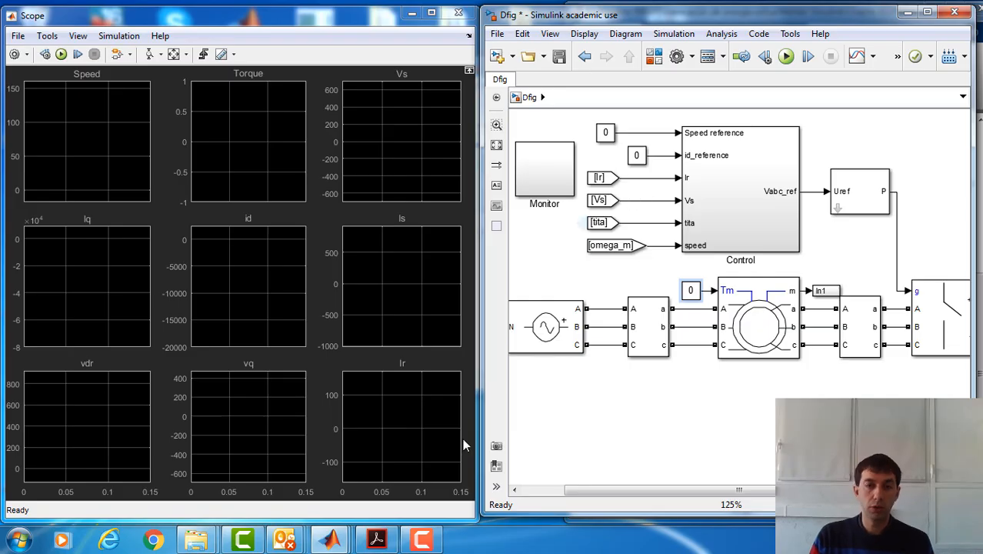
Step: Bring up the Simulink Library Browser and move it off the Dfig model, over the Scope
{"action": "left_click", "coordinate": [341, 542]}
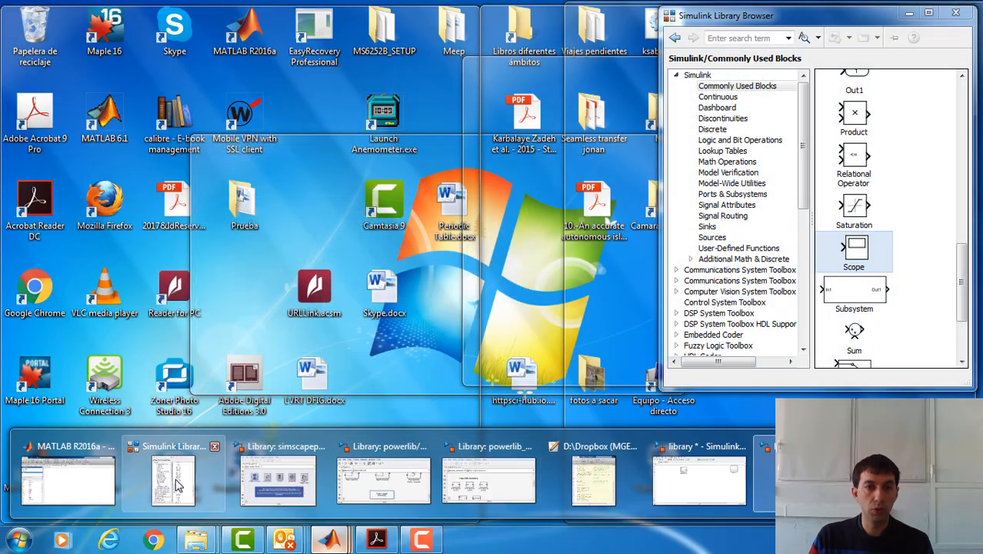
{"action": "left_click", "coordinate": [176, 485]}
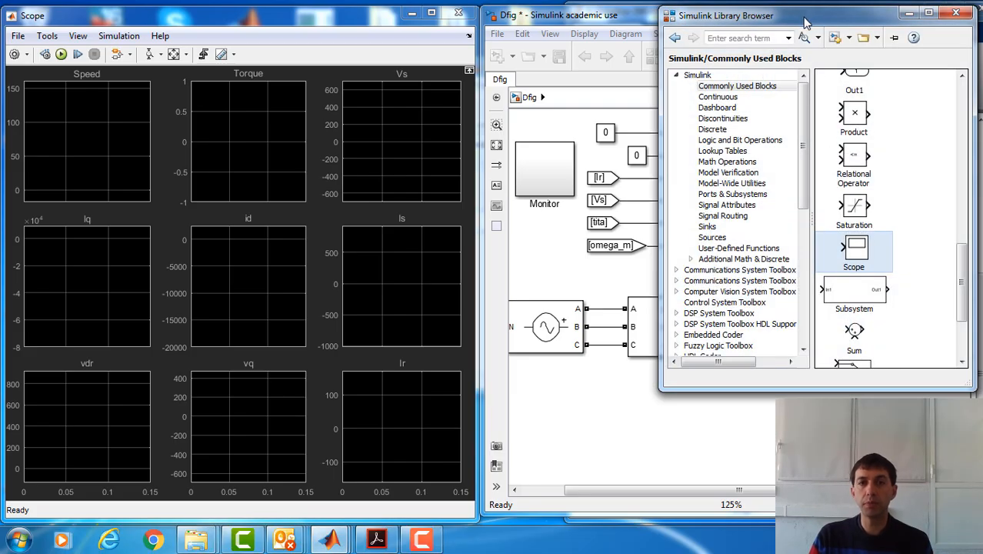
{"action": "left_click_drag", "start_coordinate": [805, 21], "coordinate": [263, 31]}
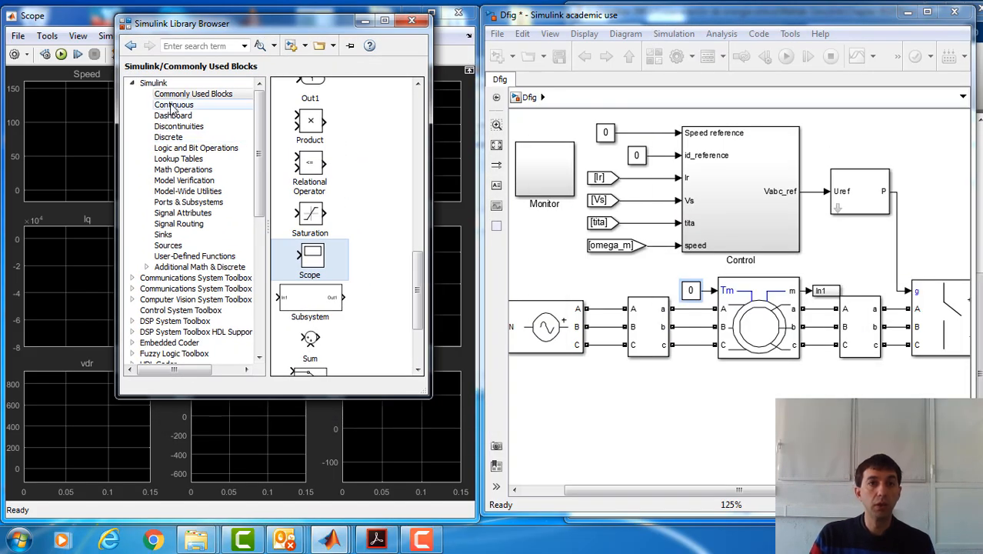
Step: Add a Zero-Order Hold block from the Discrete library below the machine and hide its name
{"action": "left_click", "coordinate": [167, 137]}
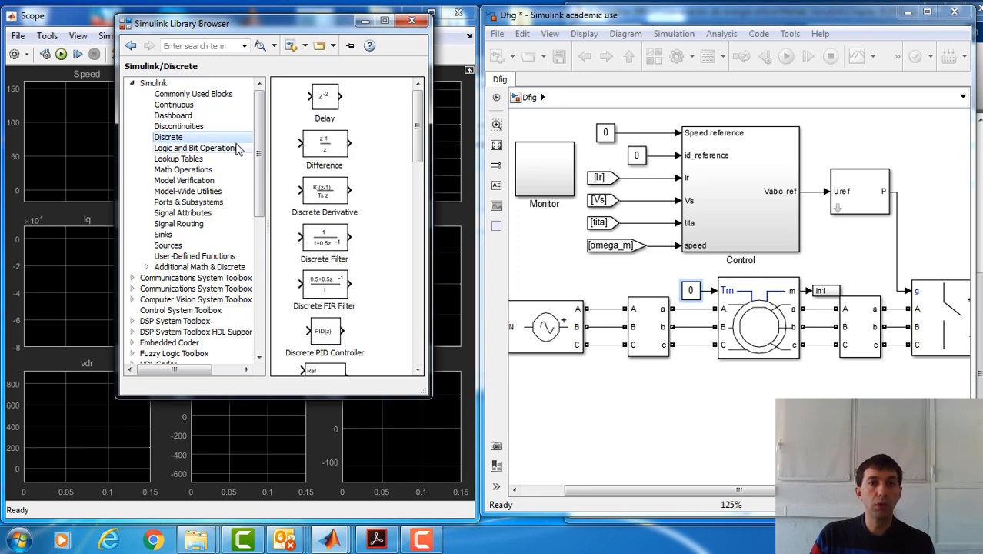
{"action": "left_click_drag", "start_coordinate": [415, 123], "coordinate": [429, 339]}
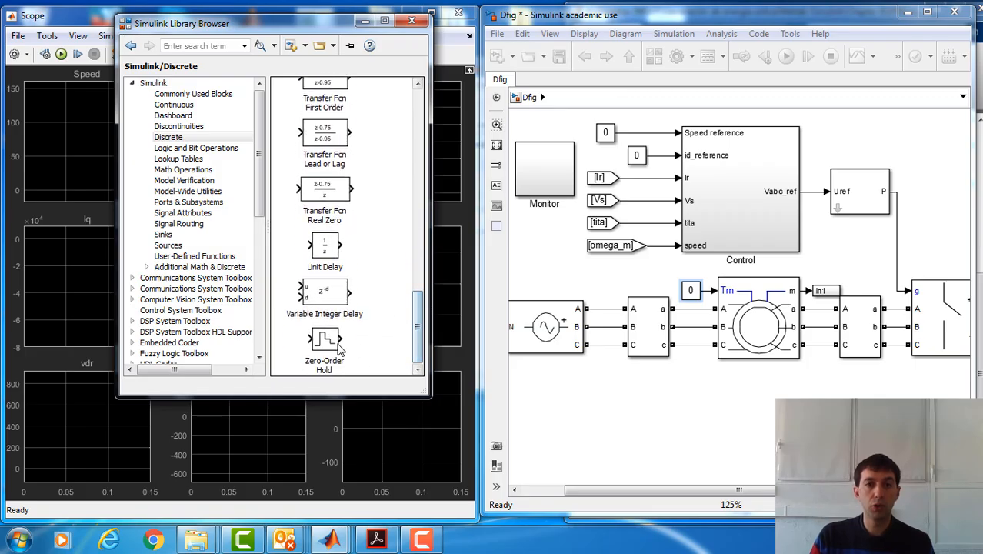
{"action": "left_click_drag", "start_coordinate": [330, 344], "coordinate": [684, 436]}
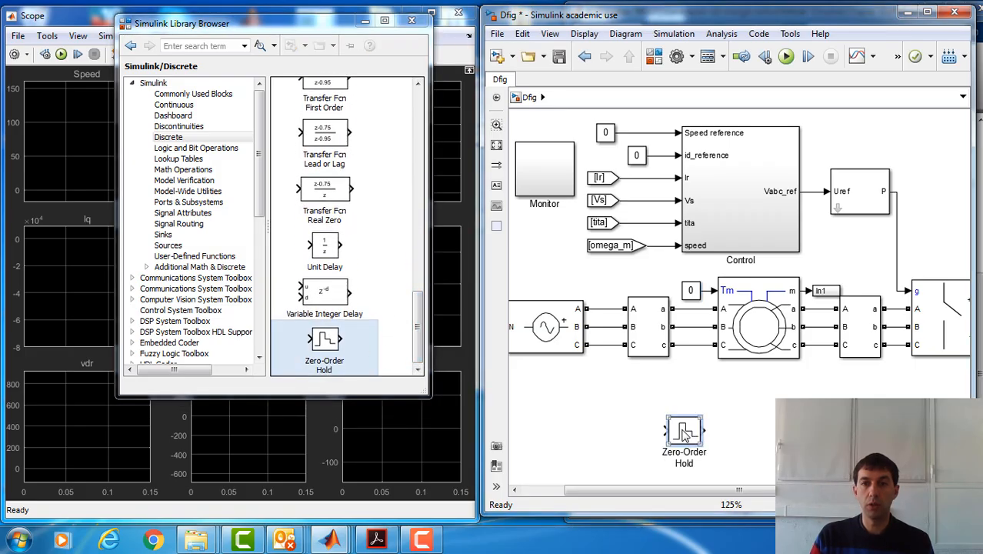
{"action": "right_click", "coordinate": [684, 435]}
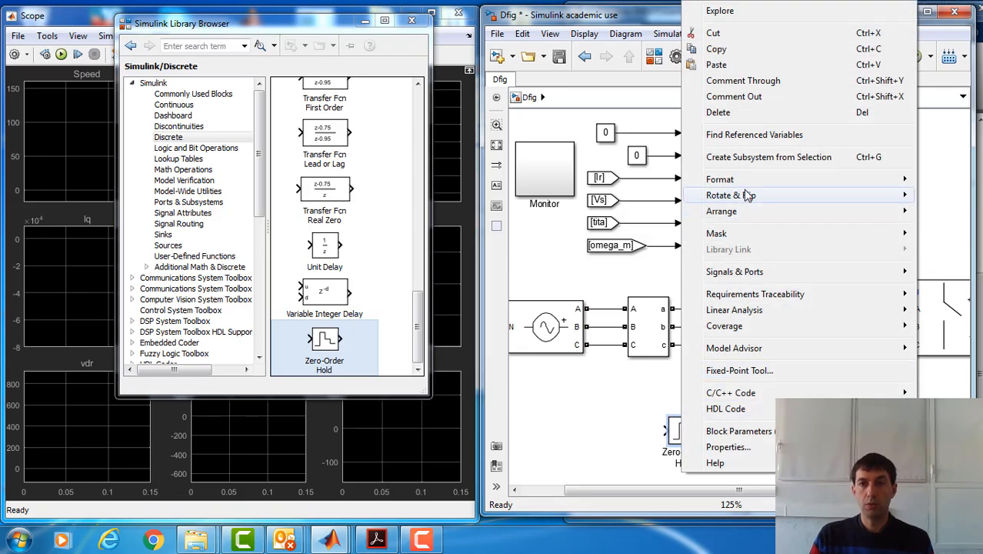
{"action": "mouse_move", "coordinate": [746, 185]}
{"action": "left_click", "coordinate": [616, 257]}
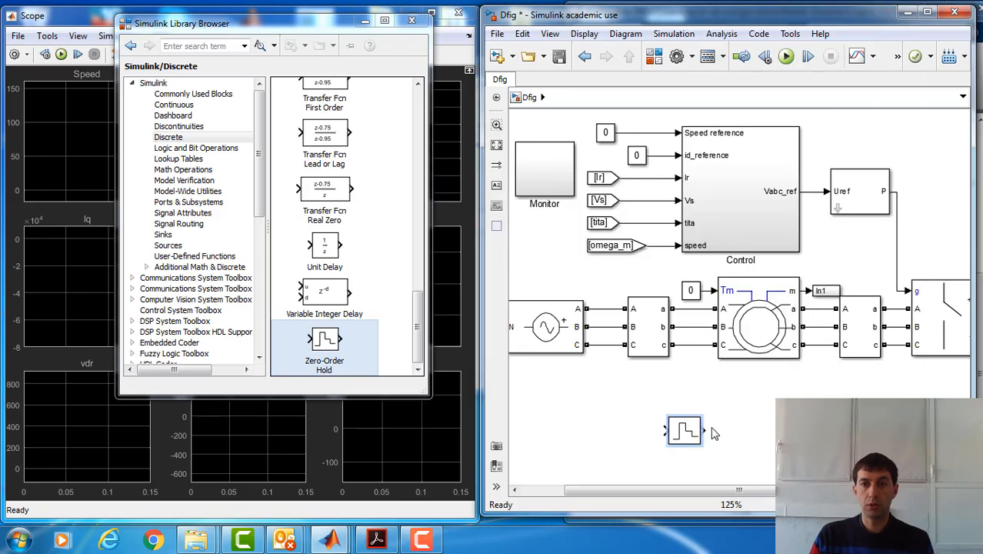
Step: Set the Zero-Order Hold's sample time to 1/fsw and minimise the Library Browser
{"action": "double_click", "coordinate": [683, 435]}
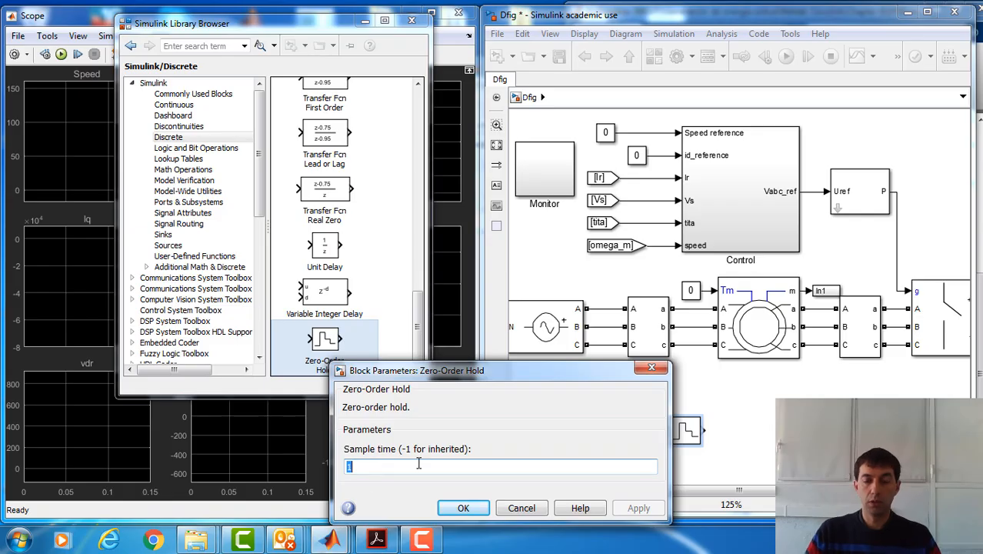
{"action": "type", "text": "1/fsw"}
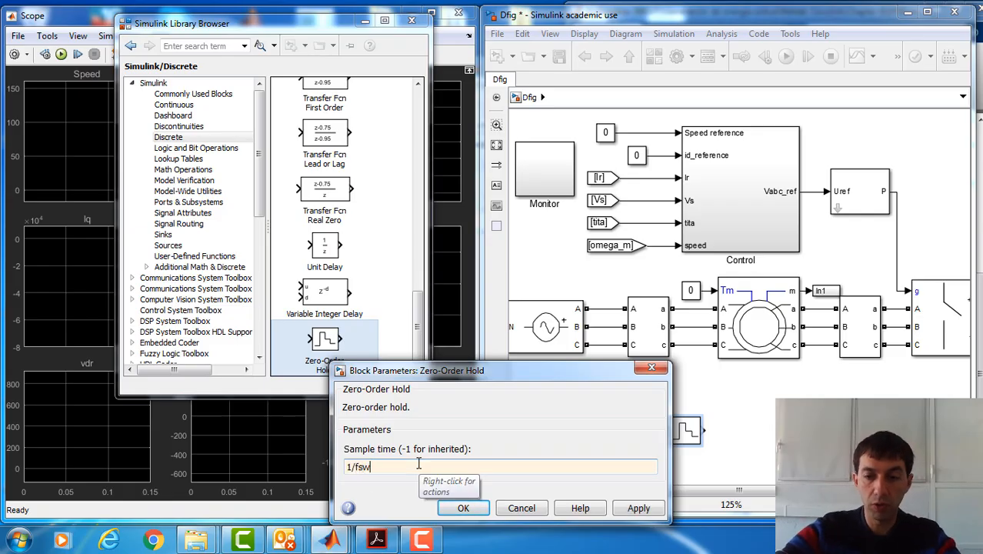
{"action": "key", "text": "Return"}
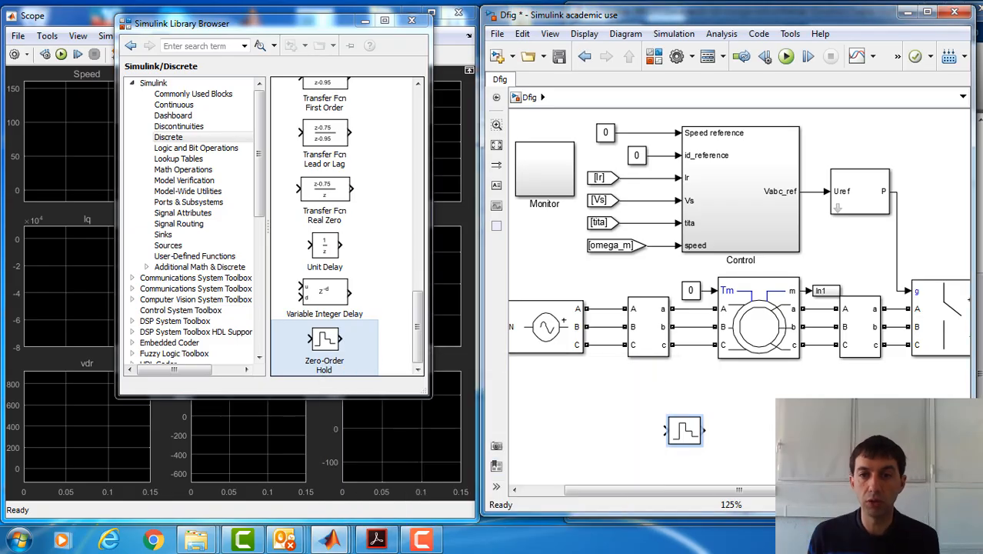
{"action": "left_click_drag", "start_coordinate": [692, 432], "coordinate": [696, 432]}
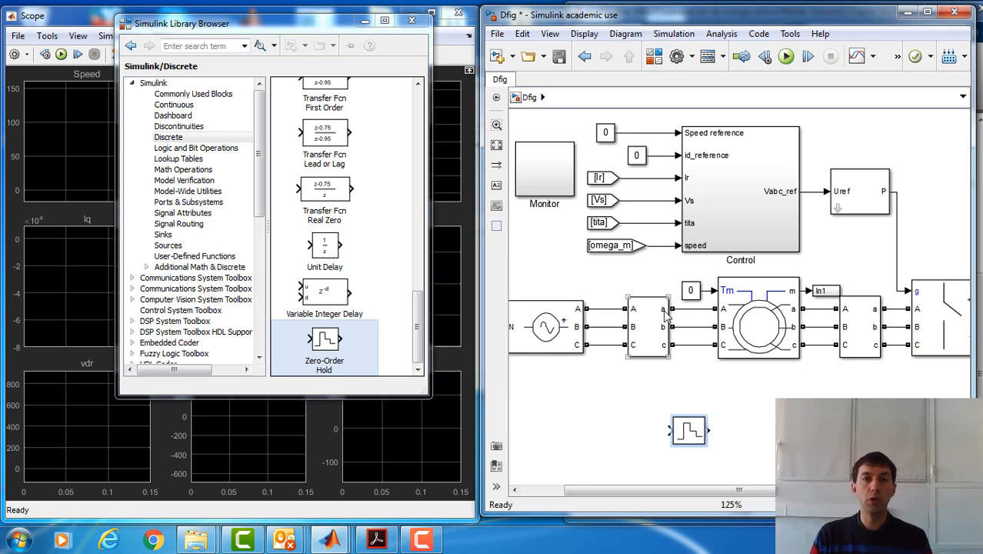
{"action": "left_click", "coordinate": [365, 20]}
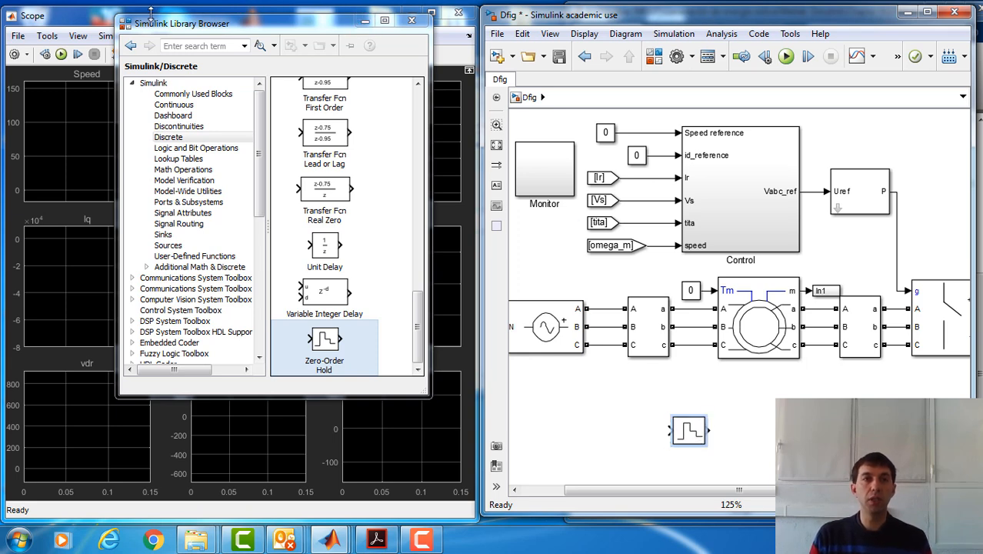
Step: Shrink the Zero-Order Hold and place a copy of it on each of the Control block's Ir, Vs, tita and speed input lines
{"action": "left_click", "coordinate": [699, 429]}
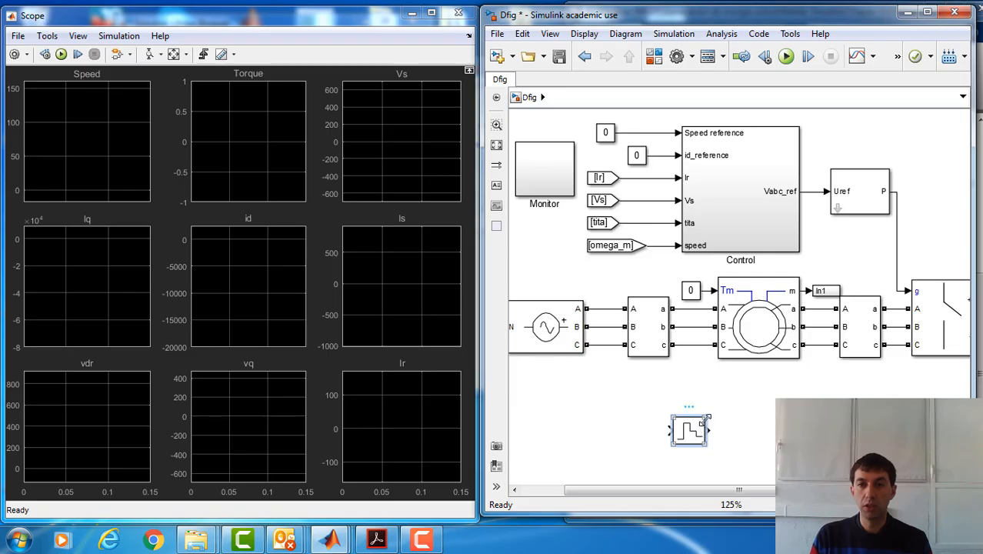
{"action": "left_click_drag", "start_coordinate": [704, 419], "coordinate": [649, 176]}
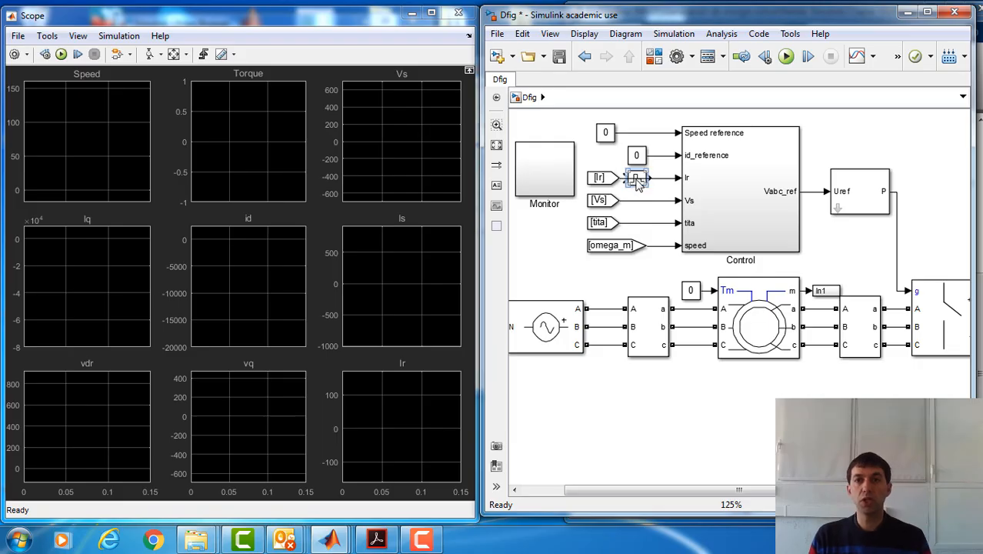
{"action": "left_click_drag", "start_coordinate": [639, 180], "coordinate": [653, 247]}
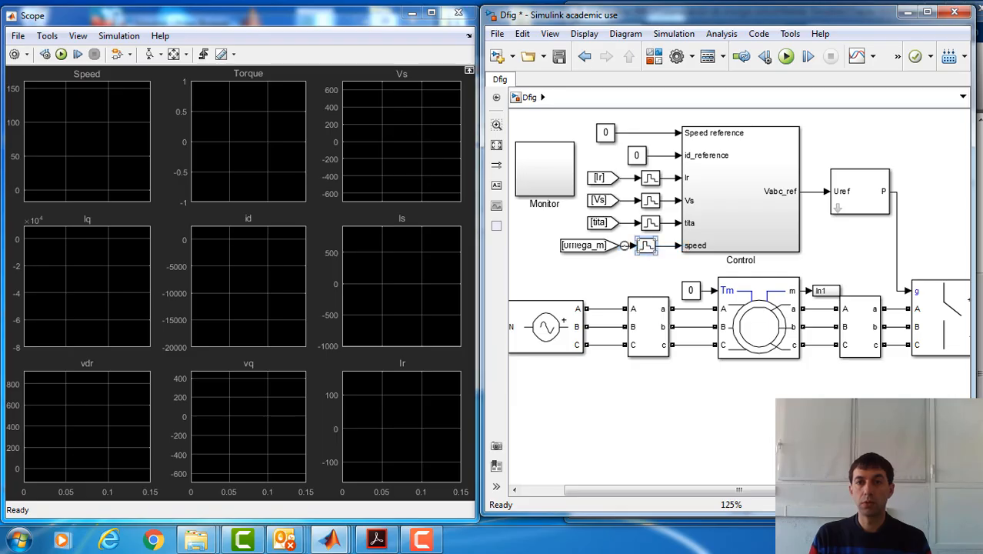
Step: Shift the [omega_m] tag and its Zero-Order Hold toward the speed input until the tag's edge lines up with the tags above
{"action": "left_click", "coordinate": [590, 247]}
{"action": "left_click", "coordinate": [643, 245]}
{"action": "key", "text": "Right"}
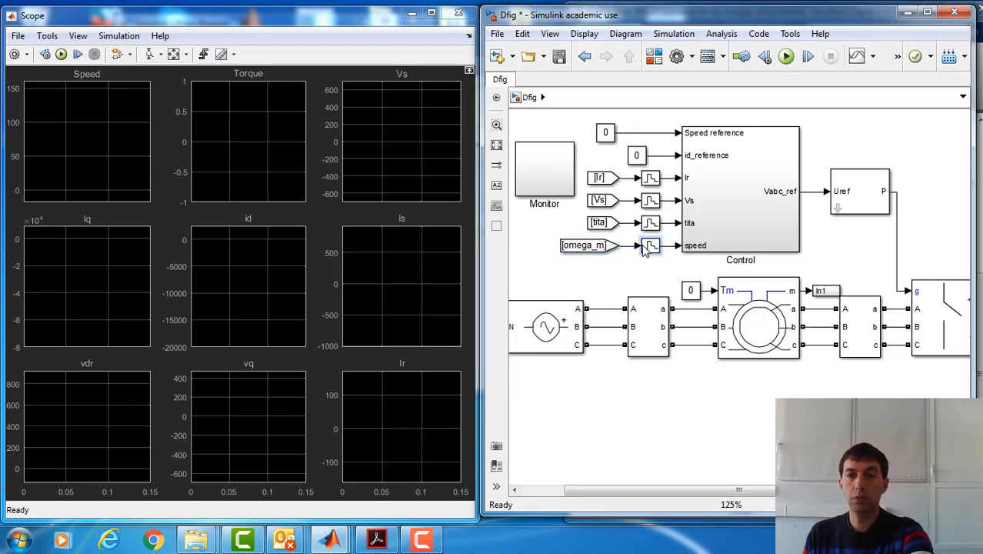
{"action": "key", "text": "Right"}
{"action": "key", "text": "Right"}
{"action": "left_click", "coordinate": [593, 247]}
{"action": "key", "text": "Right"}
{"action": "key", "text": "Right"}
{"action": "key", "text": "Right"}
{"action": "key", "text": "Right"}
{"action": "key", "text": "Right"}
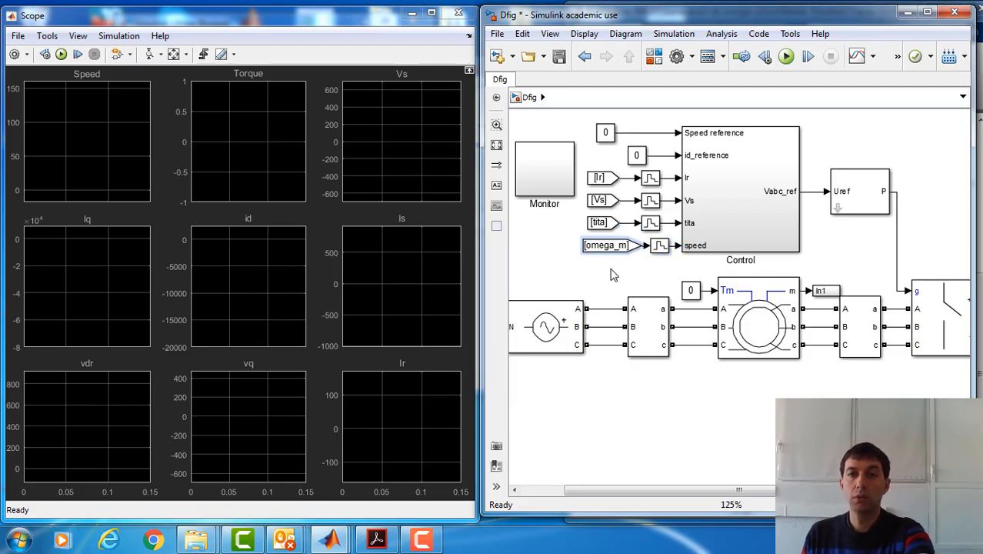
{"action": "key", "text": "Right"}
{"action": "left_click", "coordinate": [661, 247]}
{"action": "key", "text": "Right"}
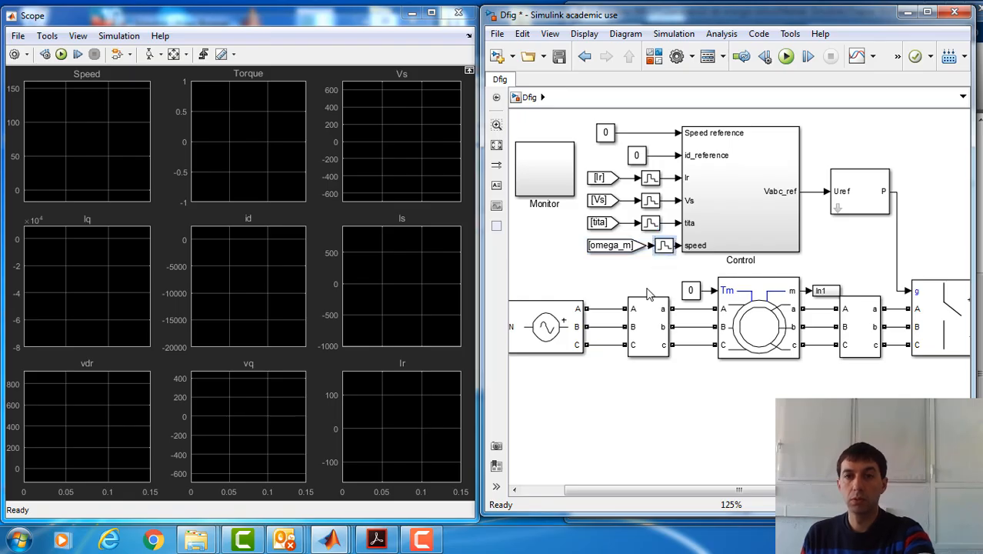
{"action": "left_click", "coordinate": [756, 185]}
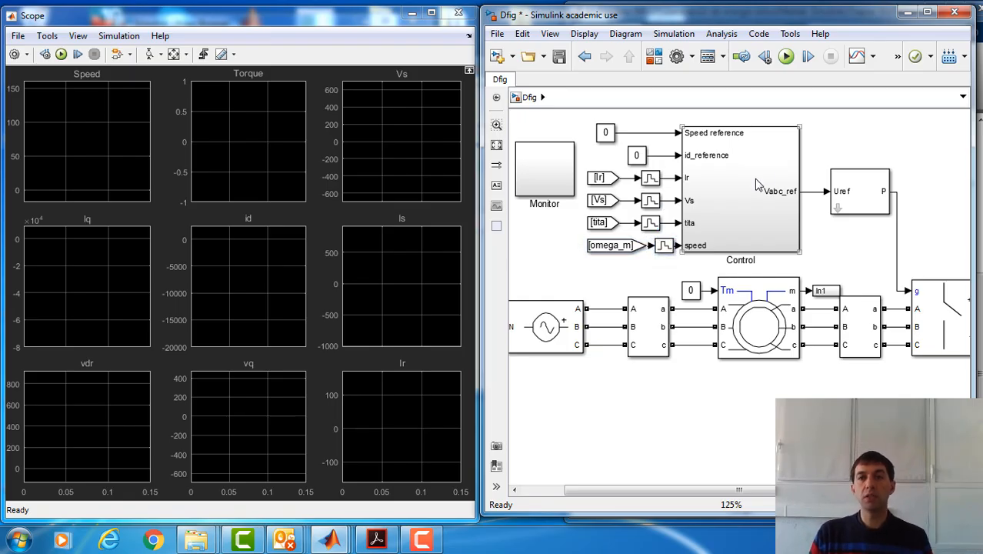
{"action": "left_click", "coordinate": [646, 197]}
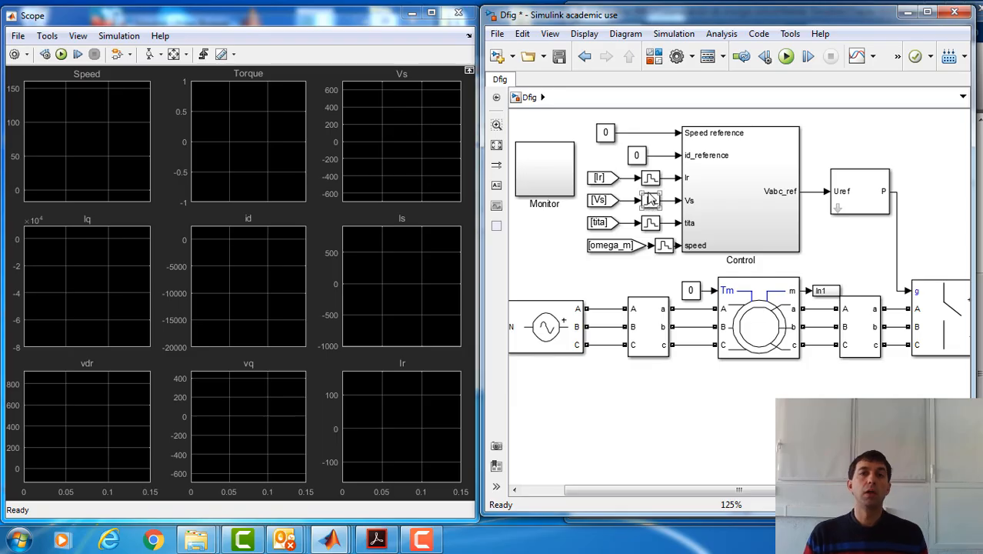
{"action": "left_click_drag", "start_coordinate": [603, 490], "coordinate": [558, 486]}
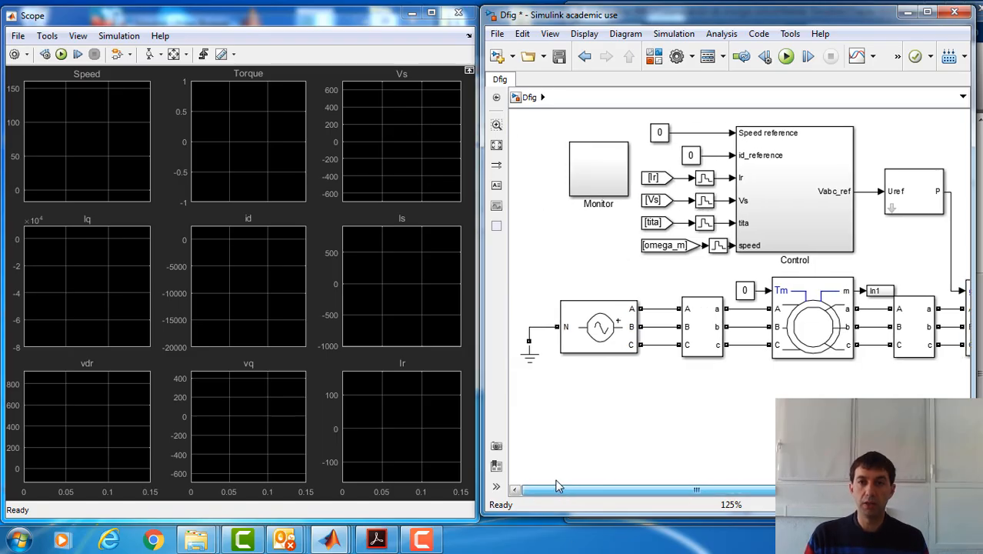
{"action": "scroll", "coordinate": [632, 448], "scroll_direction": "down", "scroll_amount": 1}
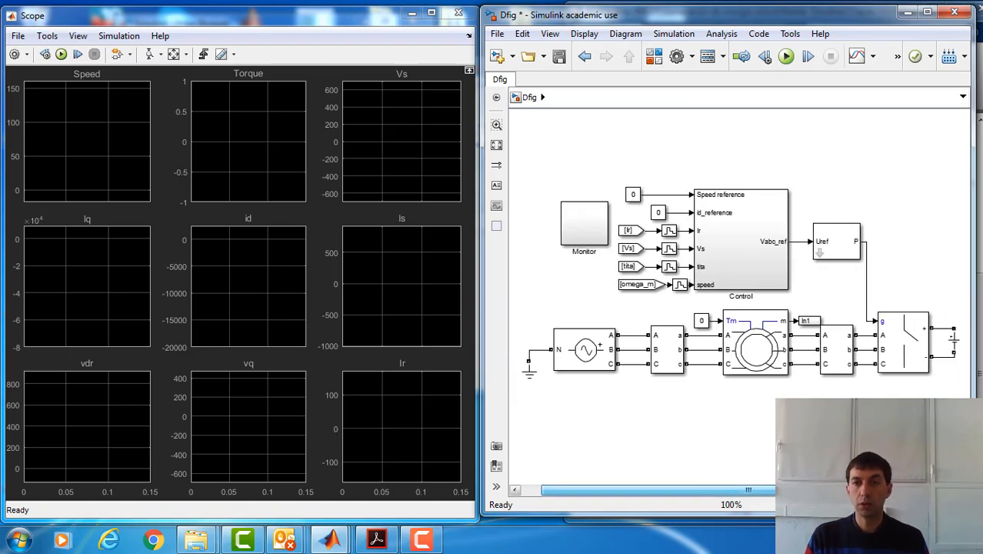
{"action": "left_click", "coordinate": [668, 266]}
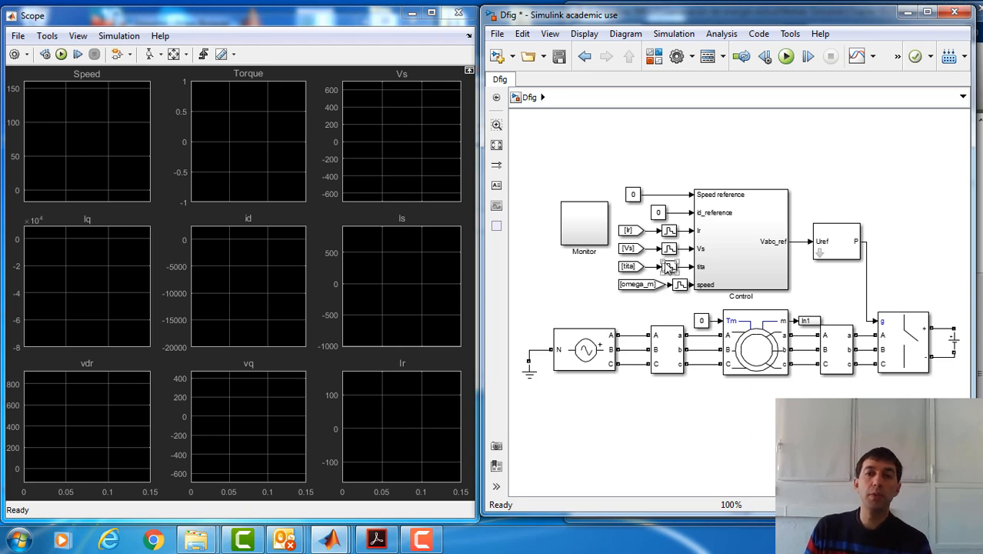
Step: Inspect the discrete-time integrator's sample time and limits inside the Control subsystem's PI id regulator
{"action": "left_click", "coordinate": [742, 233]}
{"action": "double_click", "coordinate": [748, 240]}
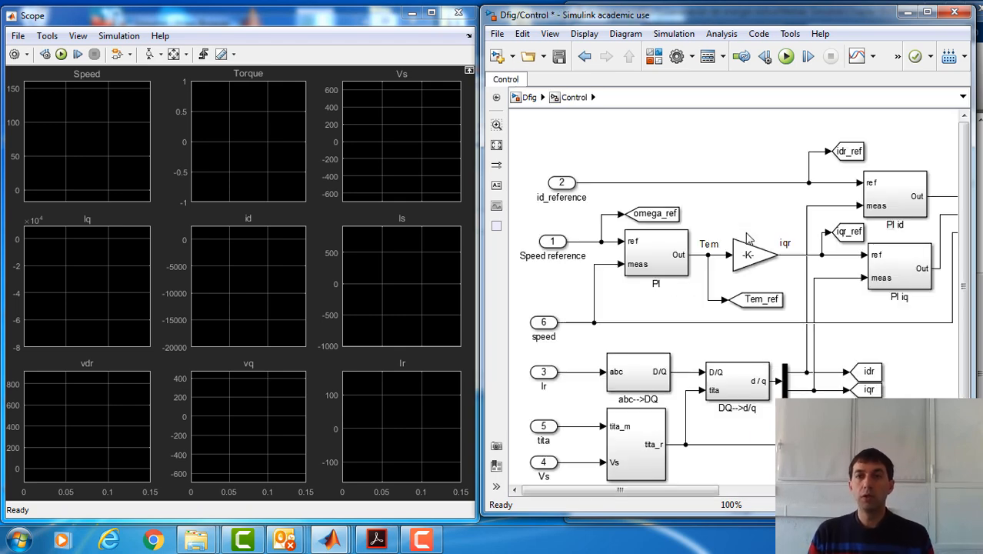
{"action": "left_click", "coordinate": [926, 13]}
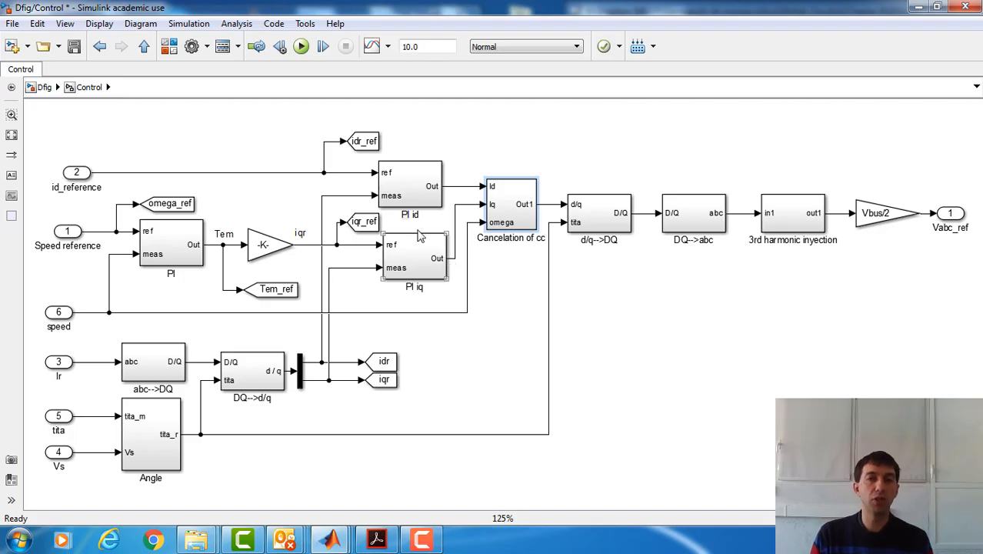
{"action": "double_click", "coordinate": [419, 203]}
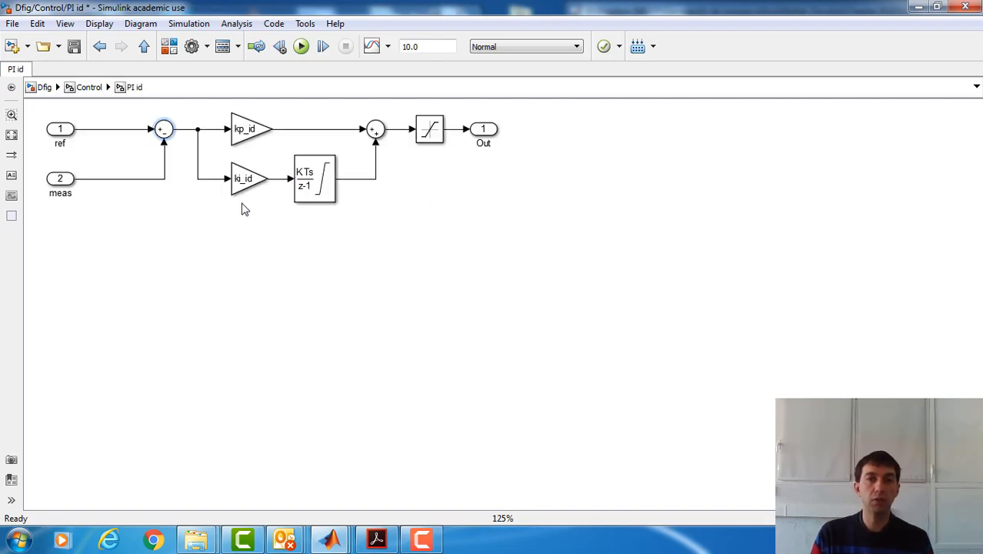
{"action": "double_click", "coordinate": [324, 184]}
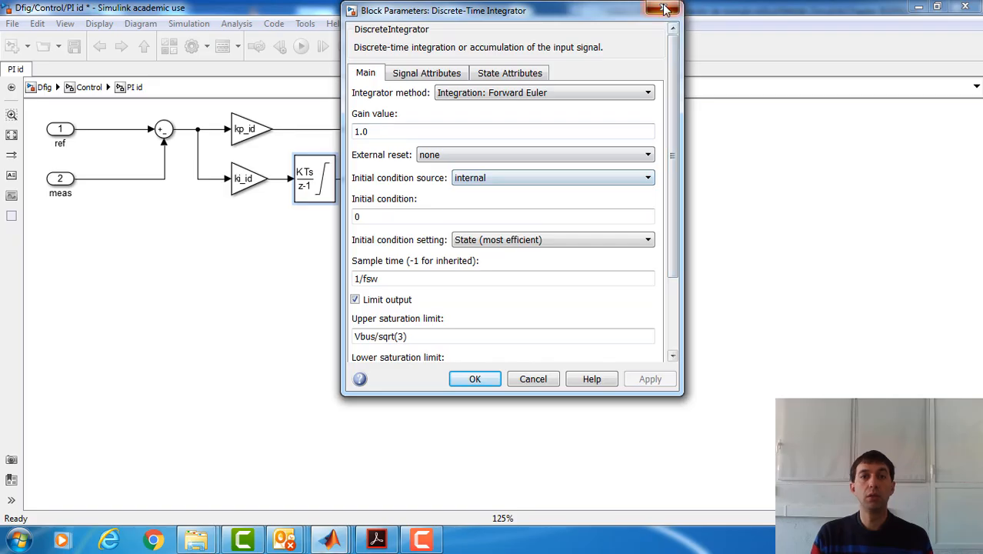
{"action": "left_click", "coordinate": [665, 9]}
{"action": "left_click", "coordinate": [86, 87]}
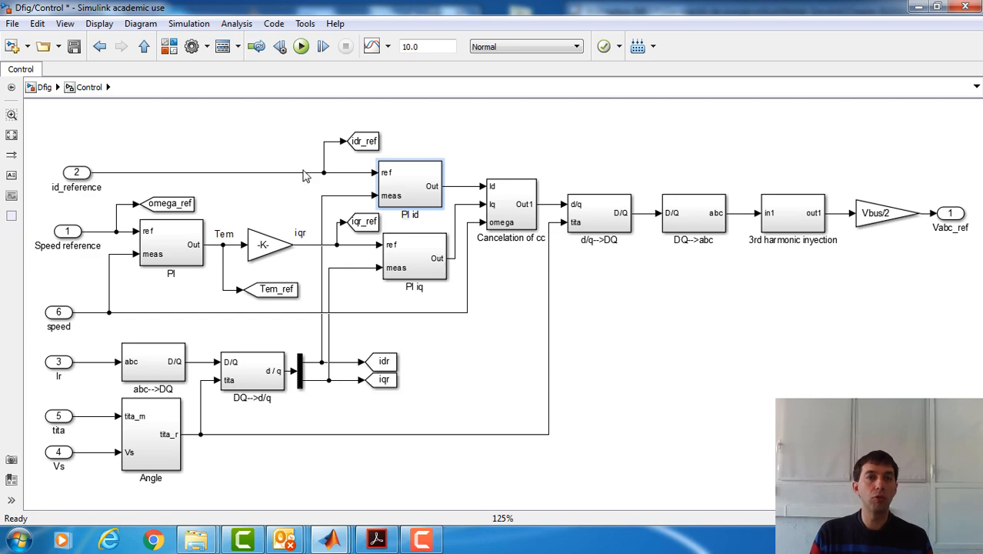
Step: Return to the top level of the Dfig model and save it
{"action": "left_click", "coordinate": [44, 87]}
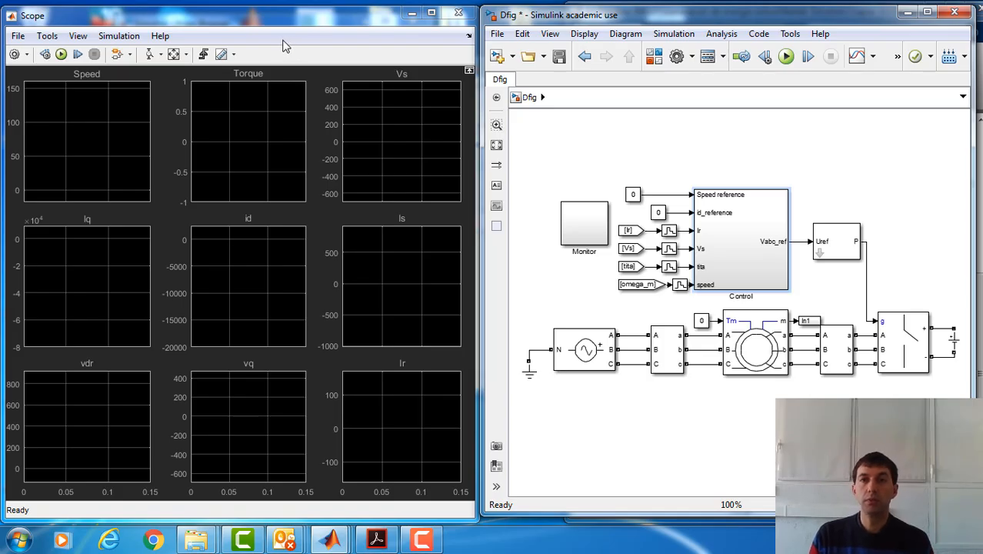
{"action": "left_click", "coordinate": [558, 56]}
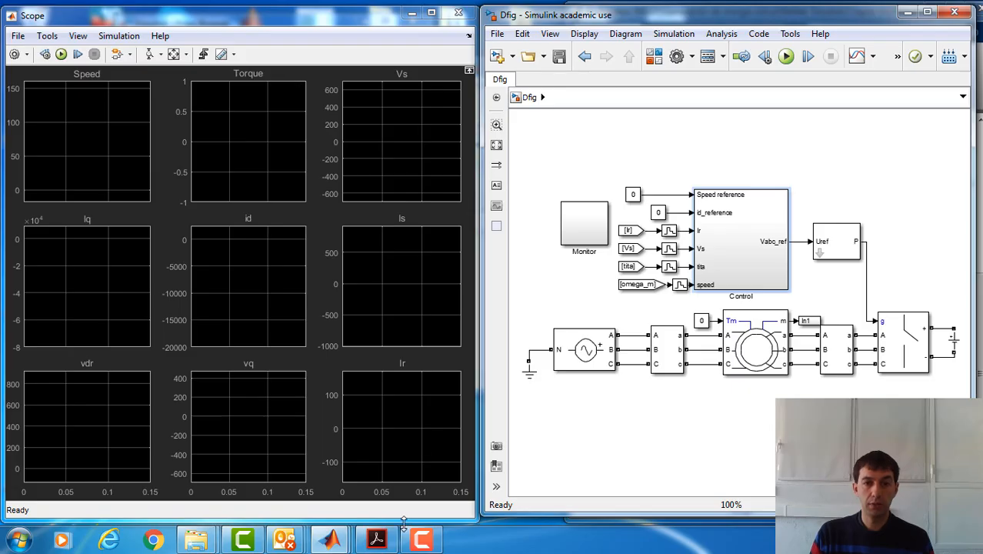
Step: Run the DFIG parameter script from the MATLAB Editor and return to the Dfig model
{"action": "left_click", "coordinate": [331, 540]}
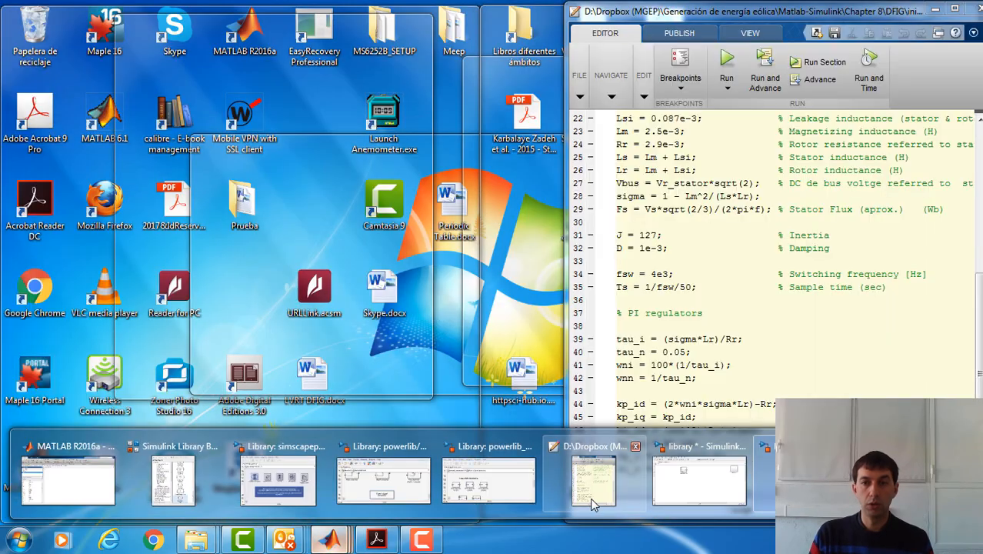
{"action": "left_click", "coordinate": [592, 503]}
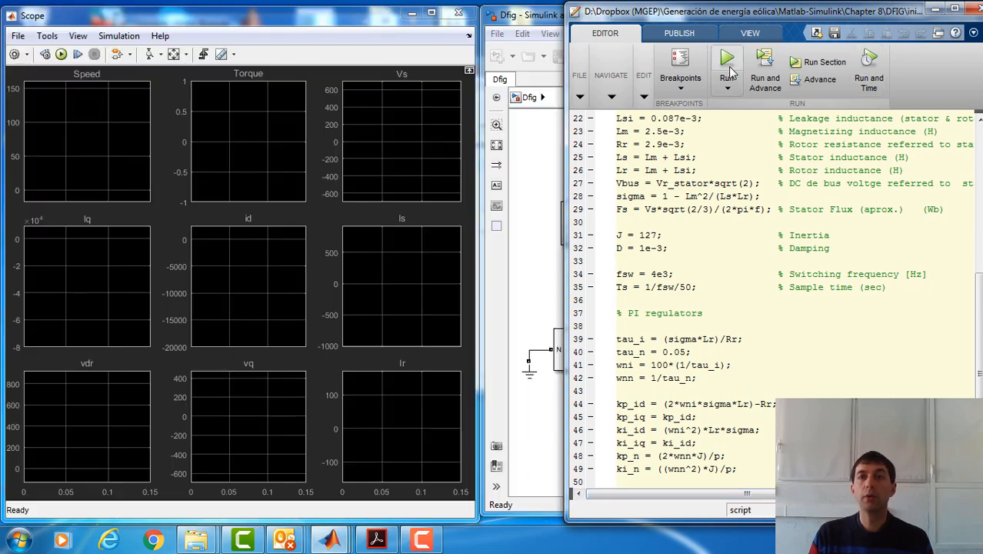
{"action": "left_click", "coordinate": [728, 67]}
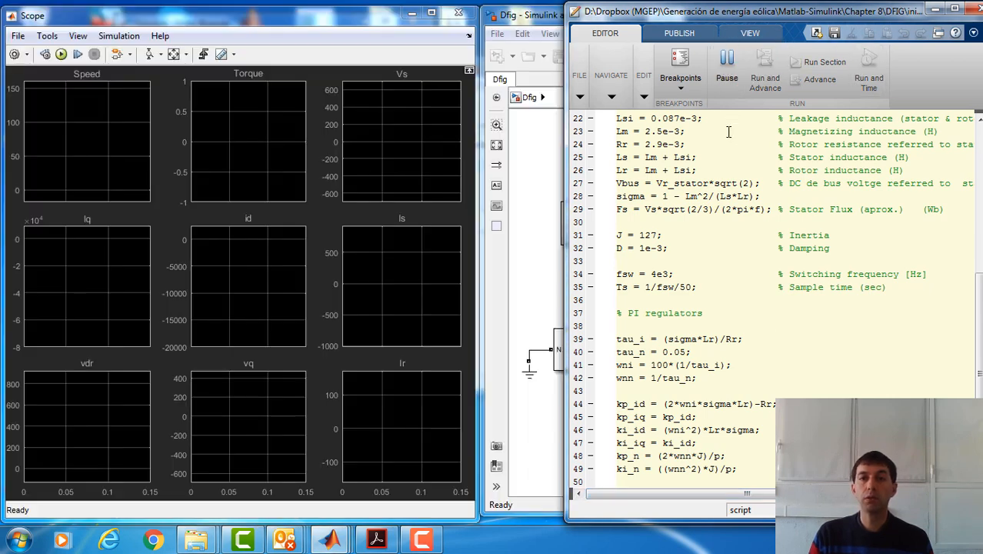
{"action": "left_click_drag", "start_coordinate": [896, 18], "coordinate": [853, 22]}
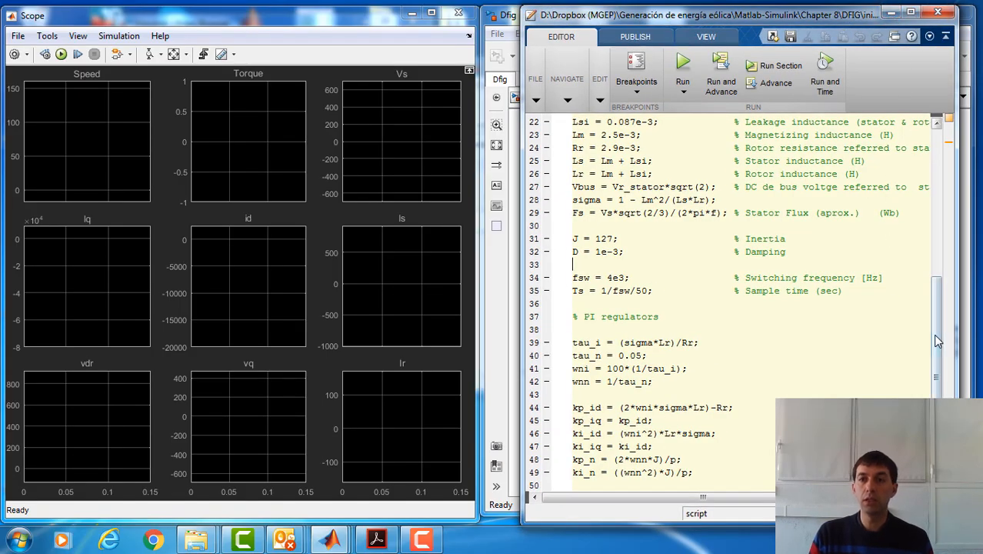
{"action": "scroll", "coordinate": [937, 341], "scroll_direction": "up", "scroll_amount": 7}
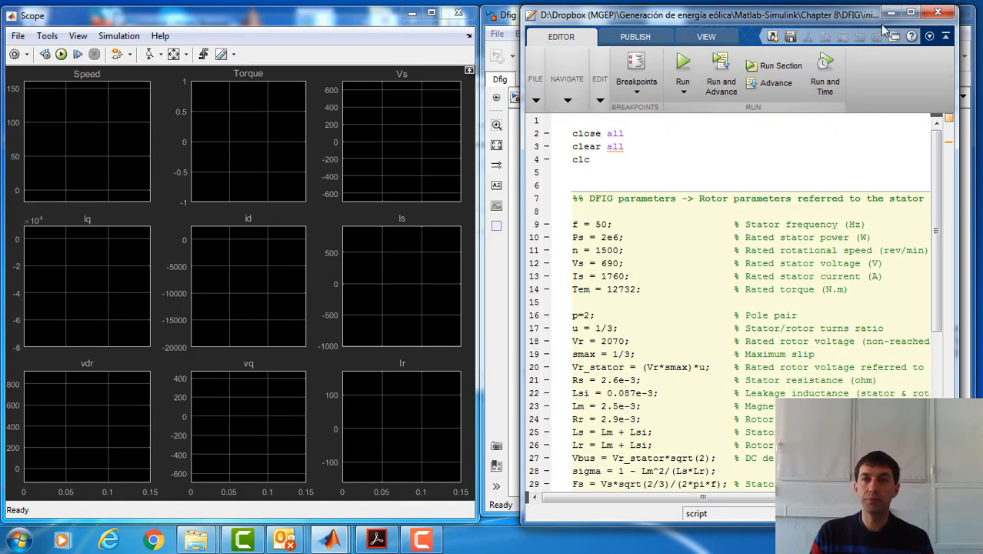
{"action": "scroll", "coordinate": [929, 388], "scroll_direction": "down", "scroll_amount": 7}
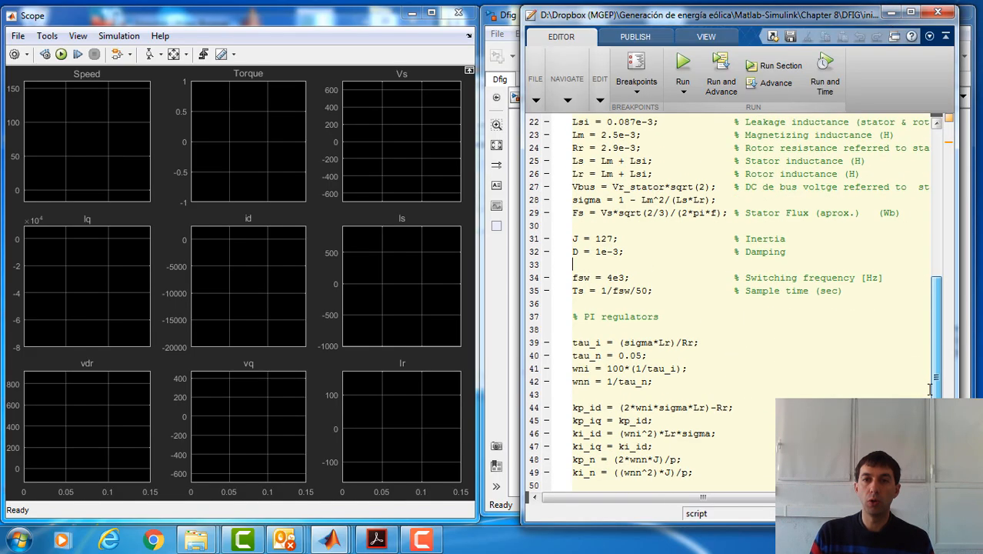
{"action": "left_click", "coordinate": [890, 14]}
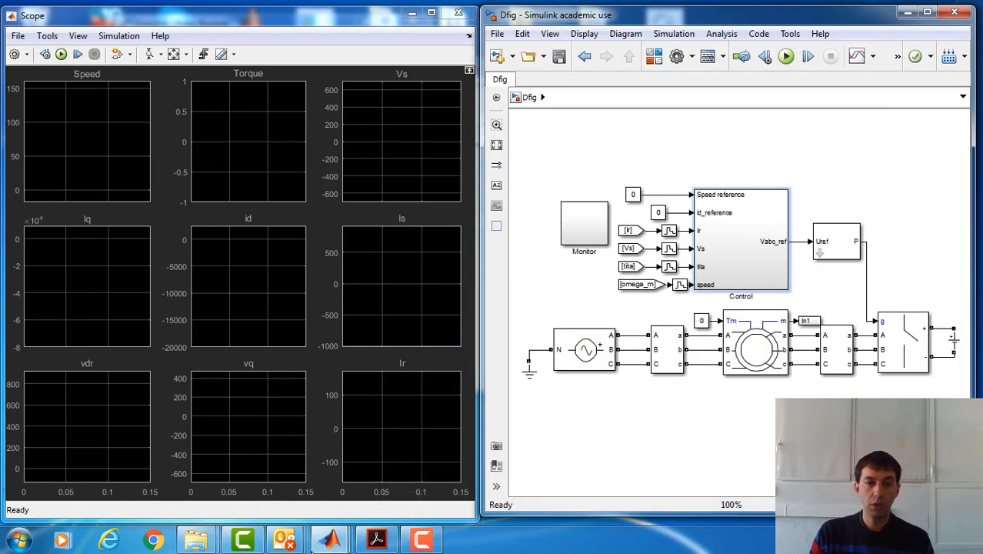
Step: Check the loaded machine parameters in the MATLAB workspace, then return to the Dfig model
{"action": "mouse_move", "coordinate": [330, 540]}
{"action": "left_click", "coordinate": [82, 494]}
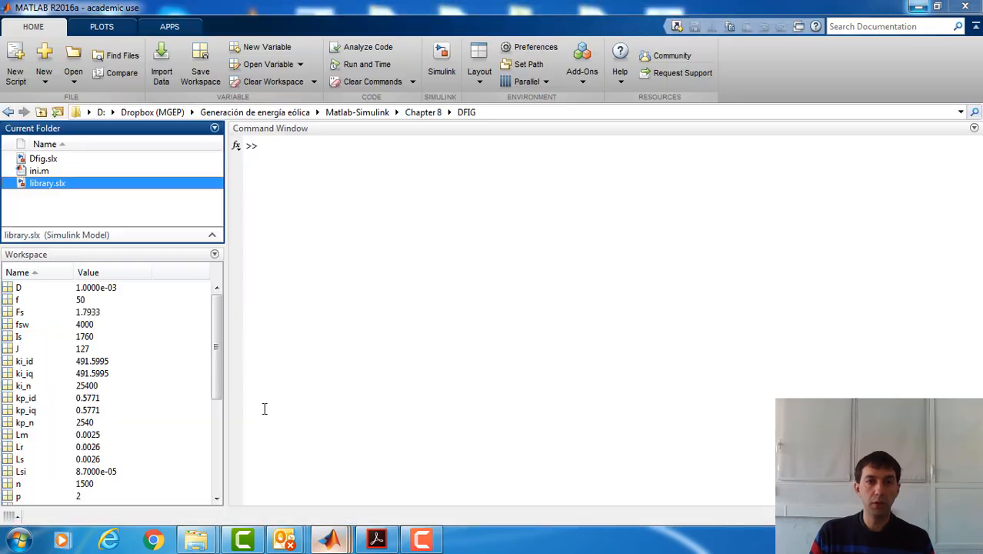
{"action": "left_click", "coordinate": [425, 179]}
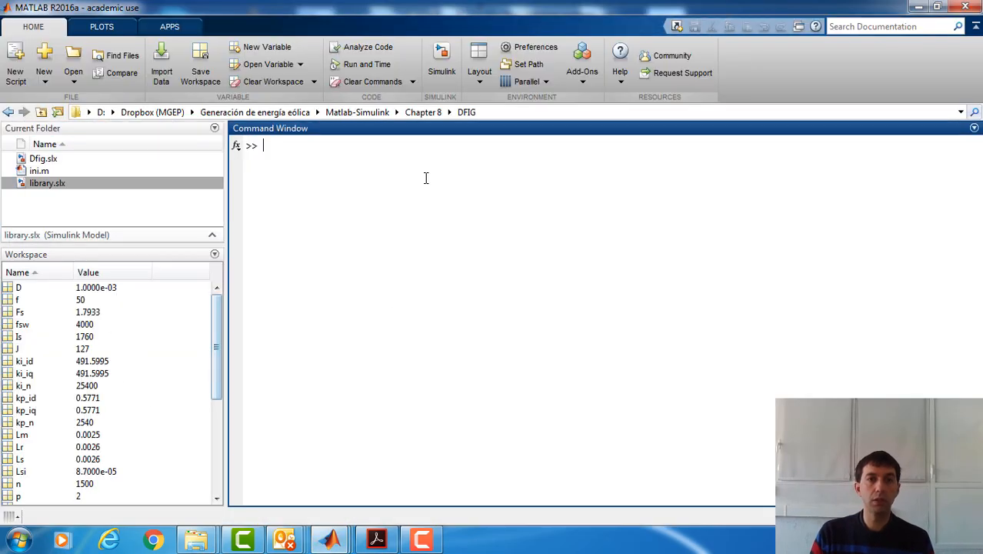
{"action": "left_click", "coordinate": [917, 7]}
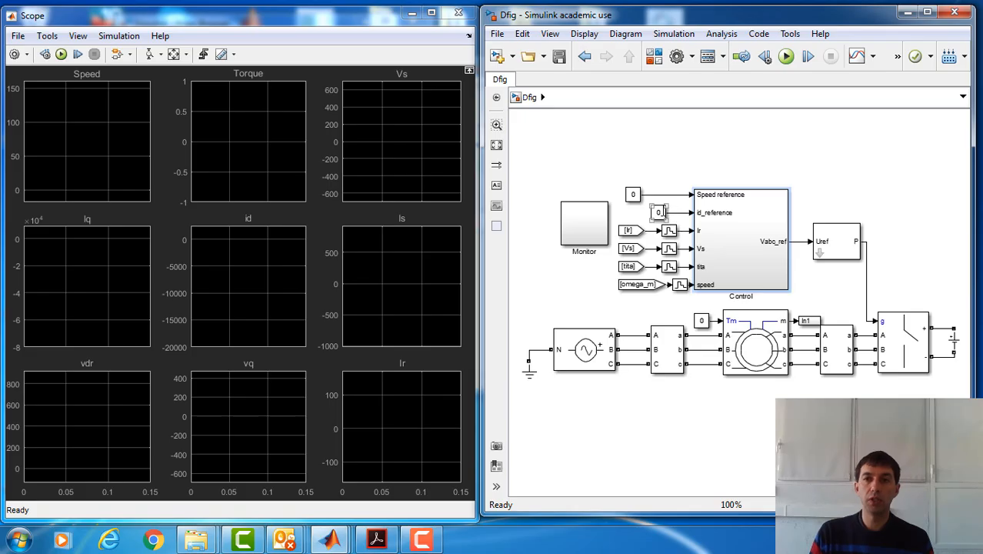
Step: Set the Speed reference constant to 157.14*0.9 and widen its block until the full expression fits
{"action": "scroll", "coordinate": [659, 213], "scroll_direction": "up", "scroll_amount": 1}
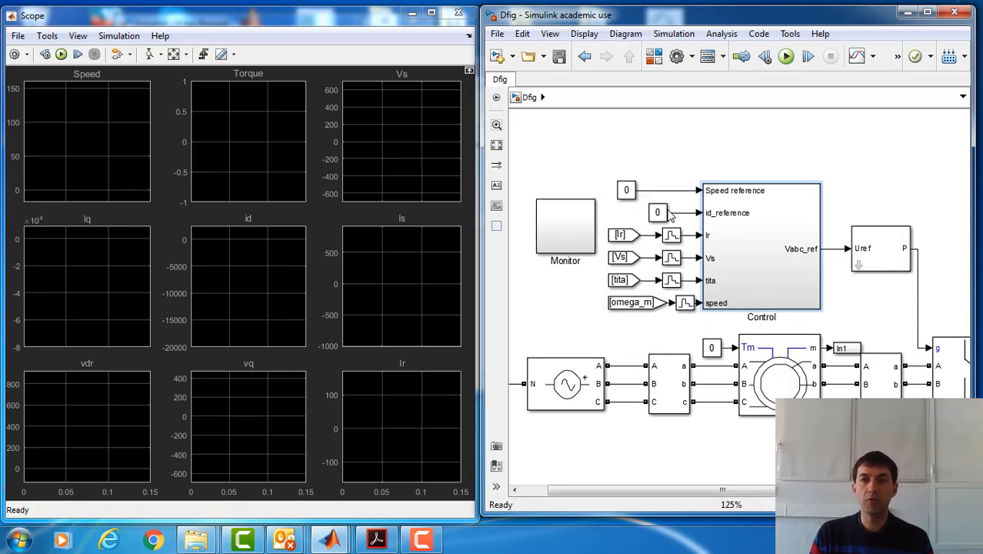
{"action": "left_click", "coordinate": [626, 190]}
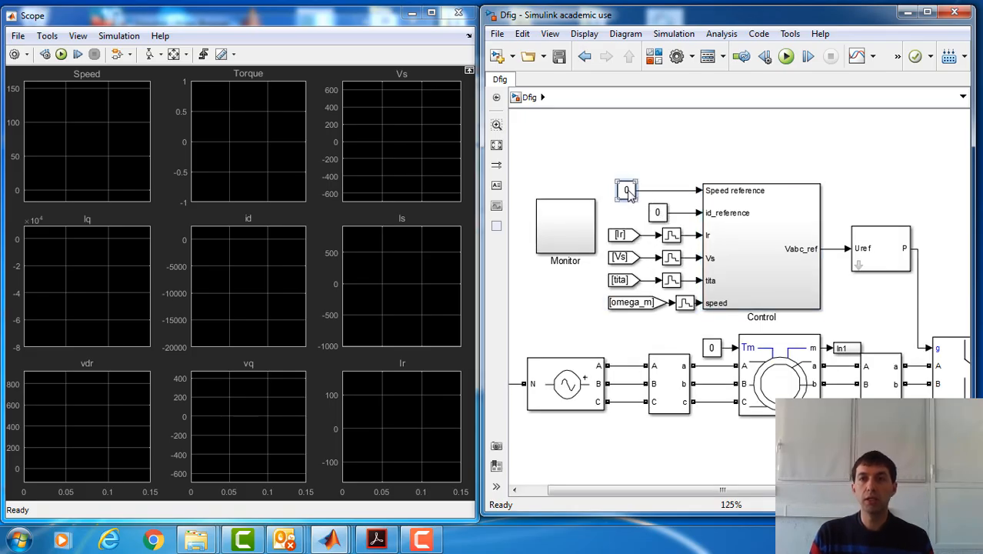
{"action": "double_click", "coordinate": [627, 191]}
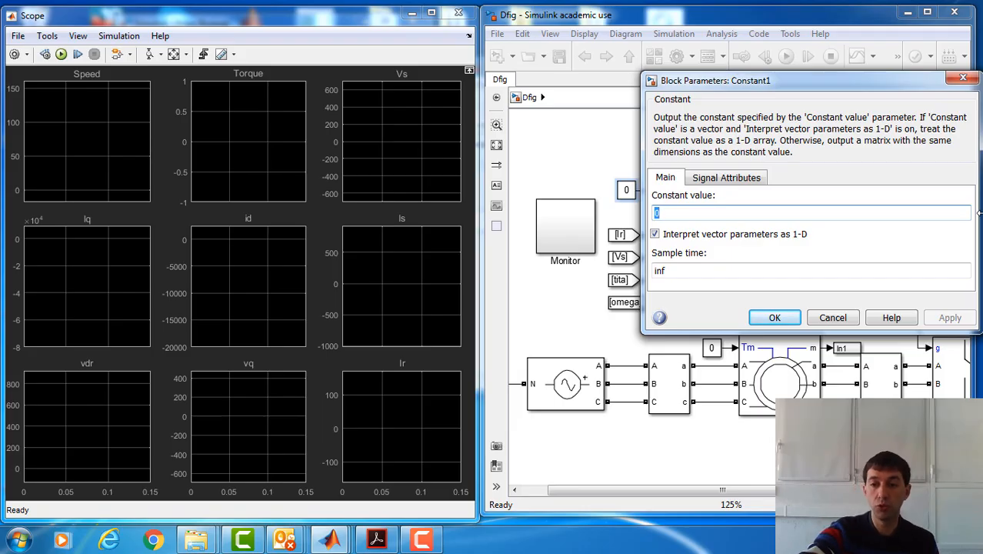
{"action": "type", "text": "157.14*0.9"}
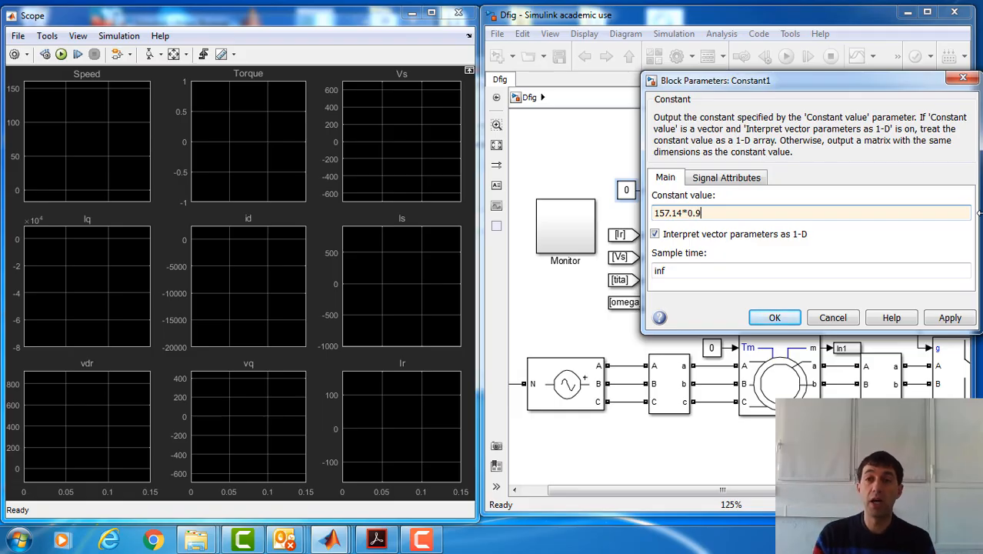
{"action": "left_click", "coordinate": [775, 318]}
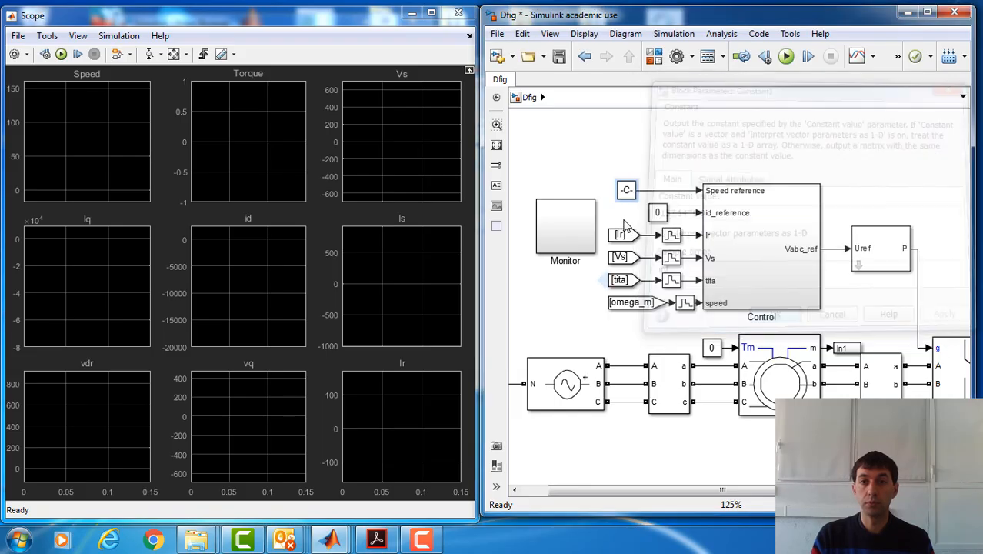
{"action": "left_click_drag", "start_coordinate": [639, 179], "coordinate": [678, 181]}
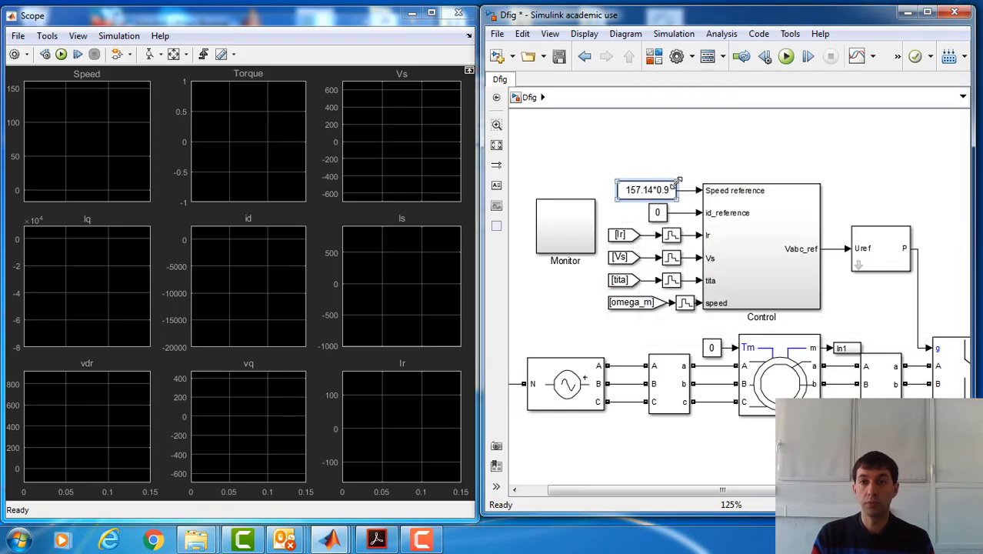
{"action": "left_click", "coordinate": [688, 162]}
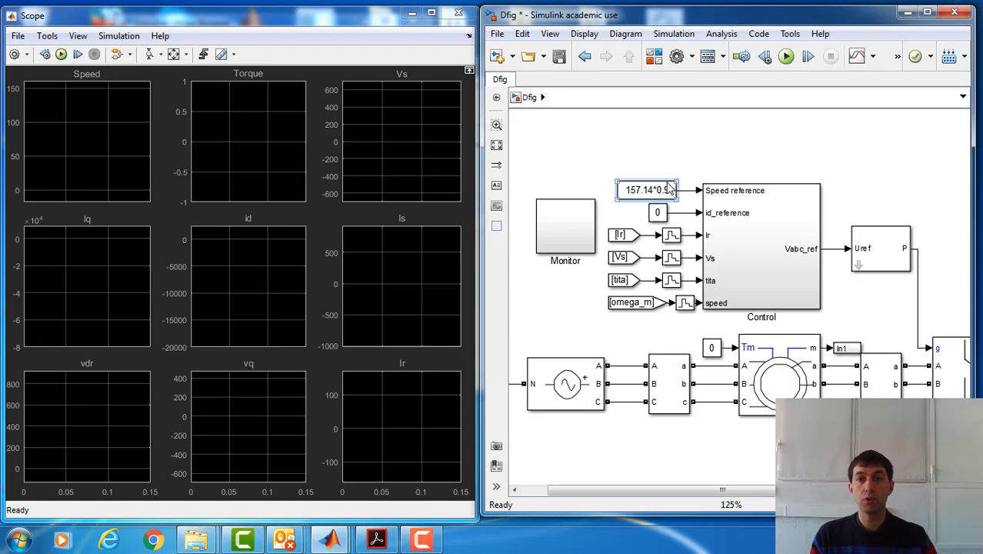
Step: Evaluate the speed reference expression 157.14*0.9 in the MATLAB Command Window and return to the Dfig model
{"action": "double_click", "coordinate": [666, 190]}
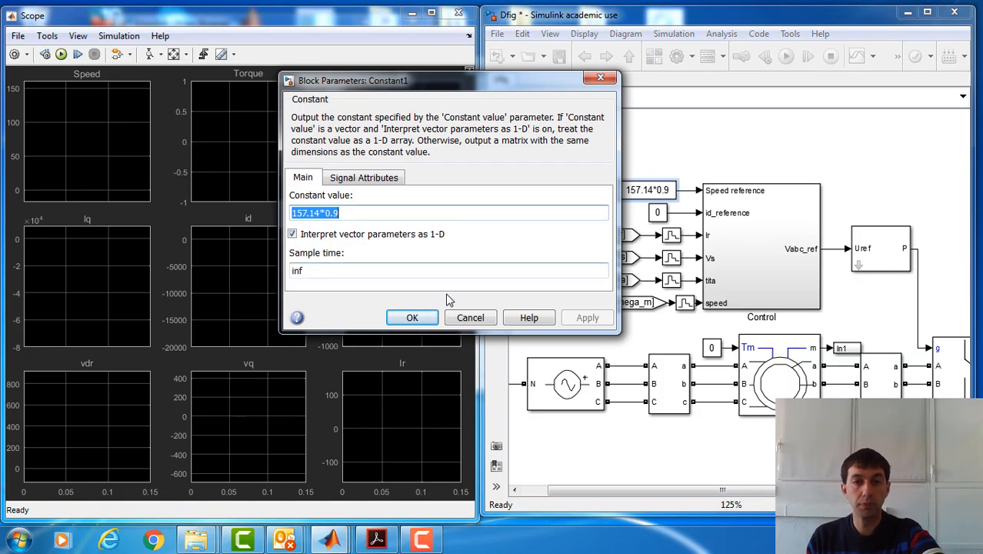
{"action": "left_click", "coordinate": [410, 317]}
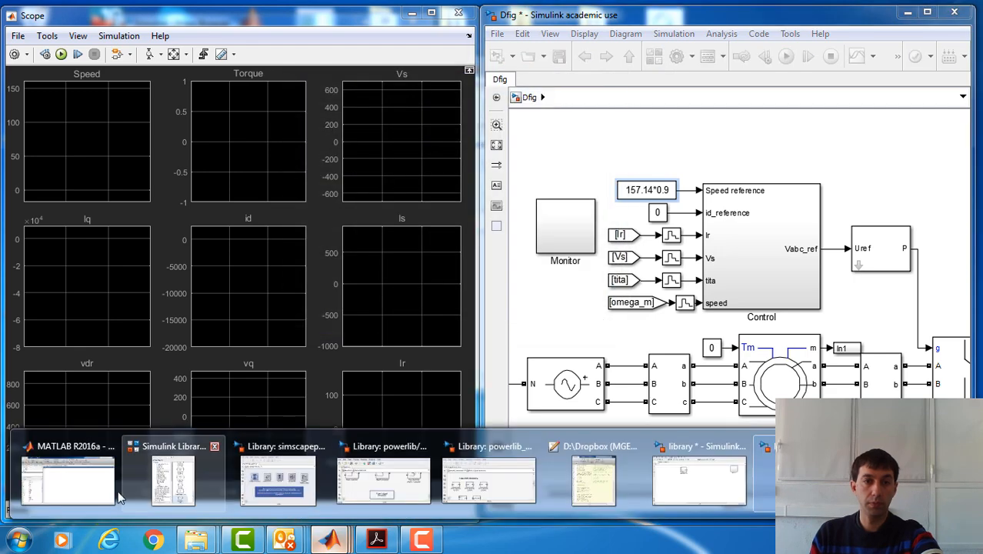
{"action": "left_click", "coordinate": [69, 473]}
{"action": "type", "text": "157.14*0.9"}
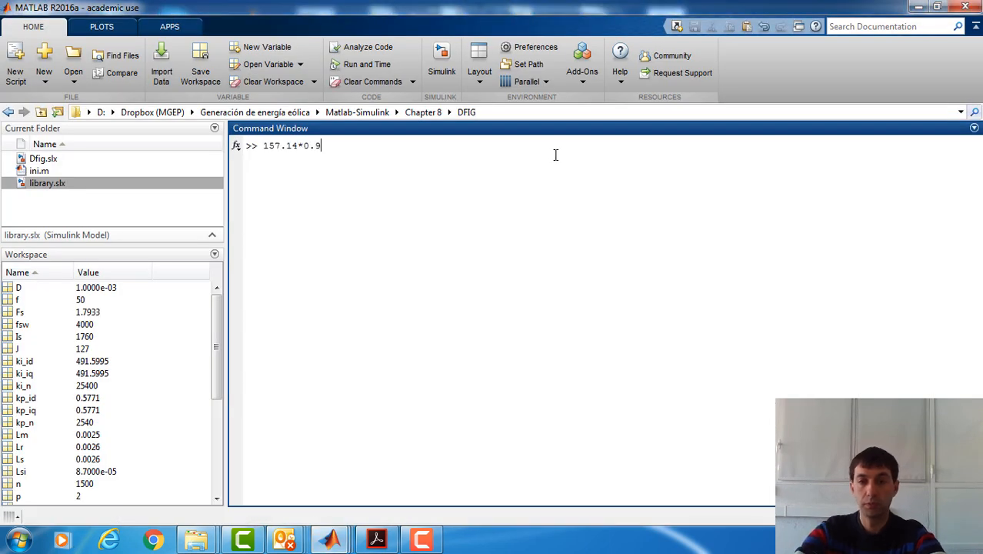
{"action": "key", "text": "Return"}
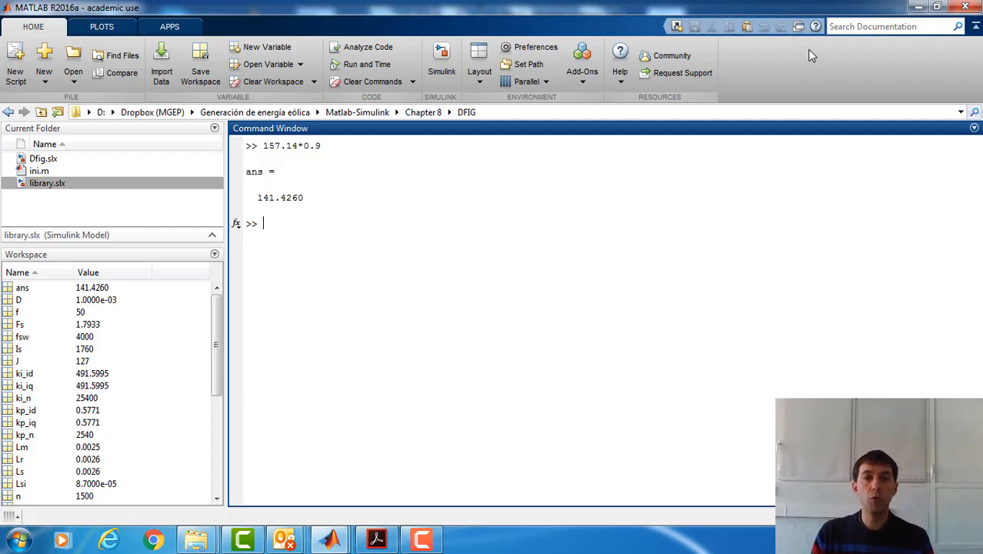
{"action": "left_click", "coordinate": [915, 7]}
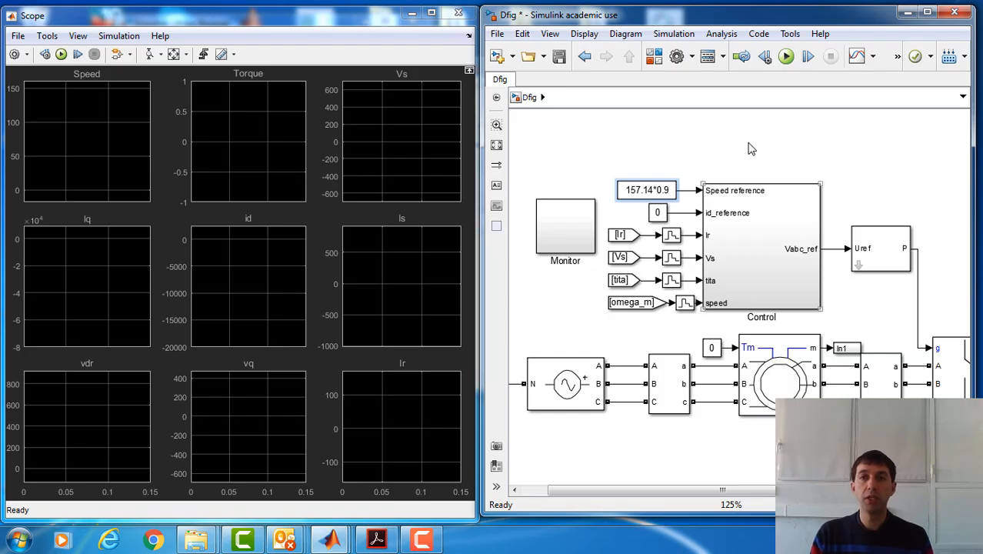
Step: Save the Dfig model, try to run the simulation, and close the Diagnostic Viewer
{"action": "scroll", "coordinate": [754, 146], "scroll_direction": "down", "scroll_amount": 1}
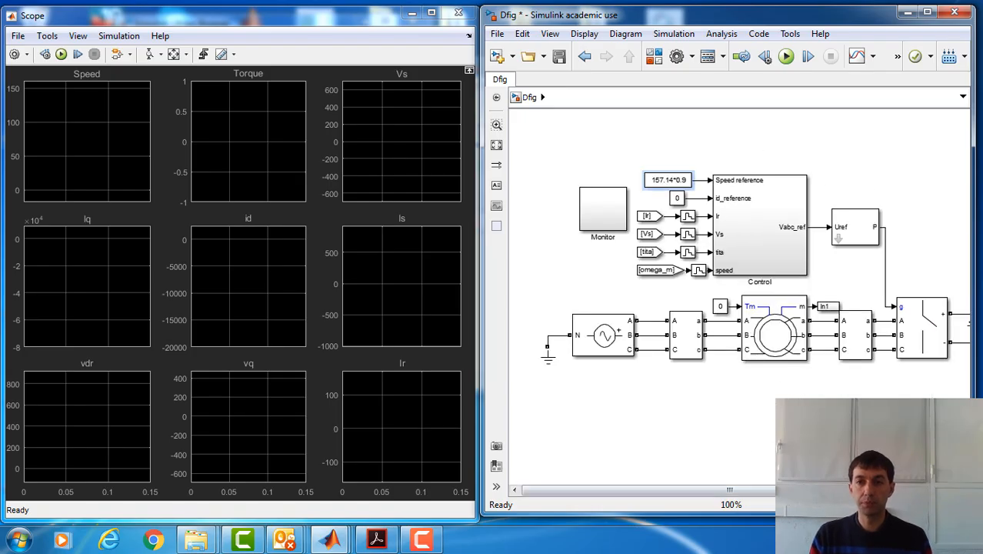
{"action": "left_click_drag", "start_coordinate": [796, 490], "coordinate": [814, 490]}
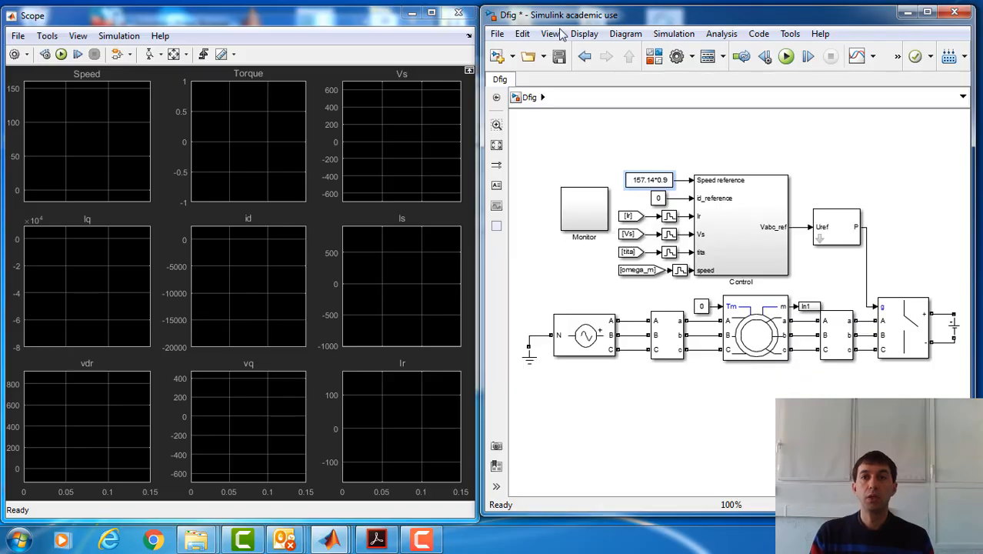
{"action": "left_click", "coordinate": [559, 56]}
{"action": "left_click", "coordinate": [787, 58]}
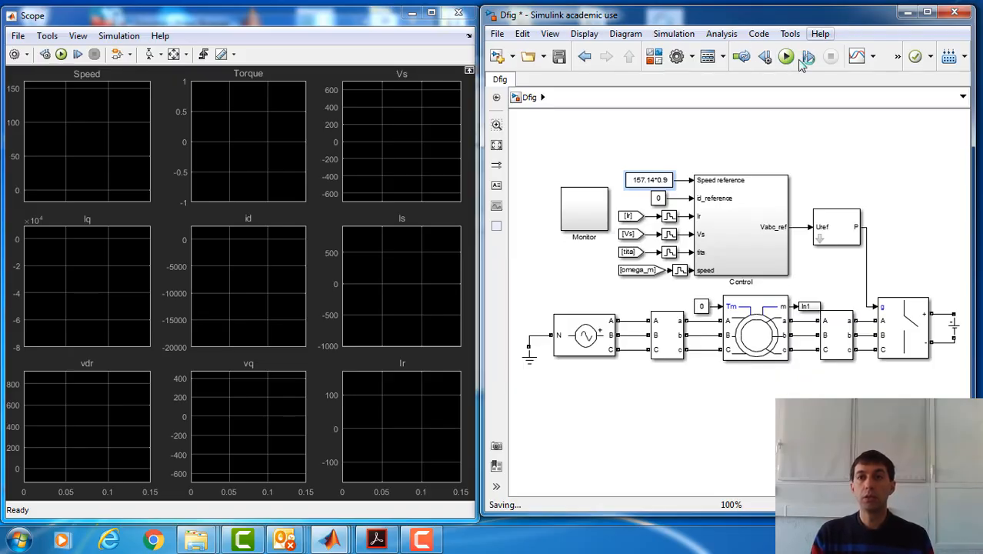
{"action": "left_click", "coordinate": [786, 58]}
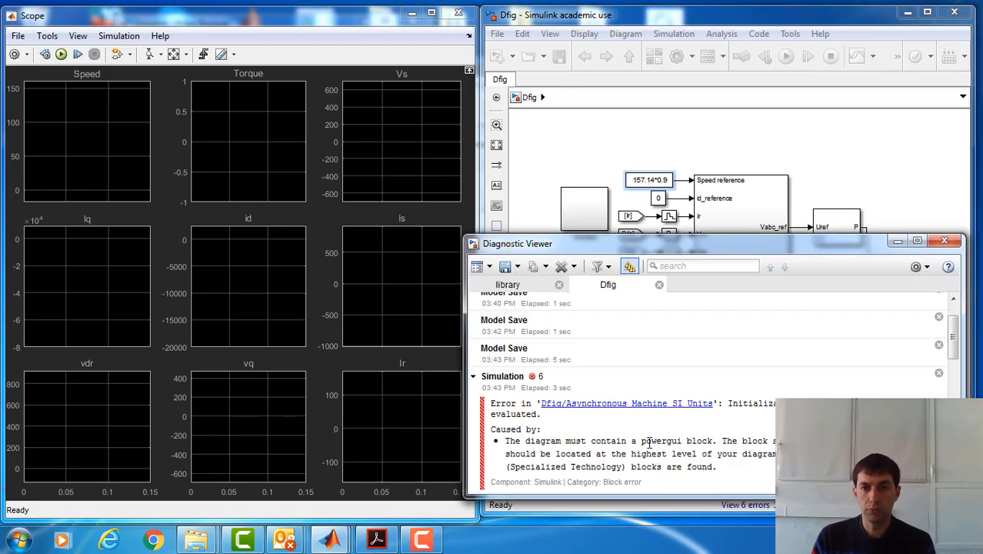
{"action": "left_click", "coordinate": [946, 243]}
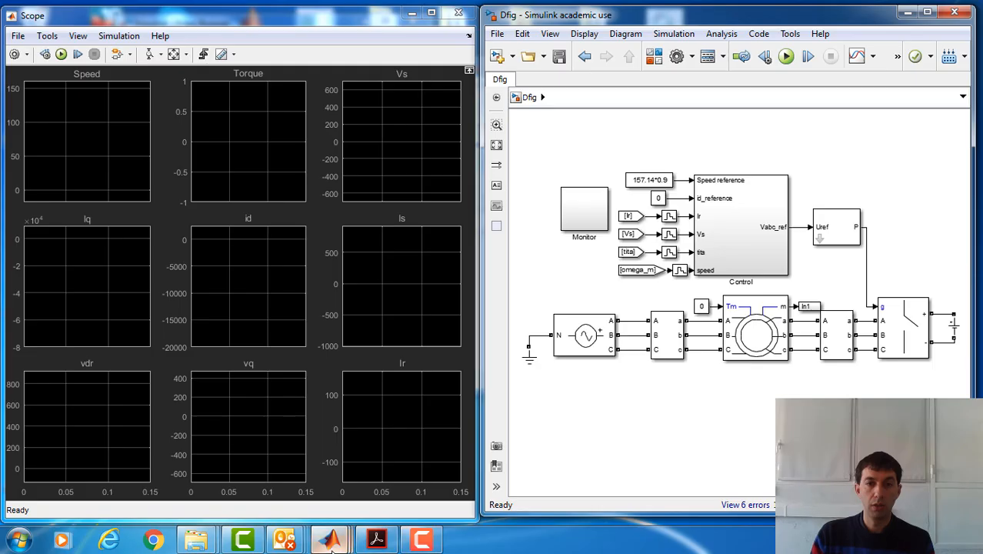
Step: Copy the powergui block from the powerlib library into the Dfig model, placing it below Monitor and above the three-phase source
{"action": "left_click", "coordinate": [174, 469]}
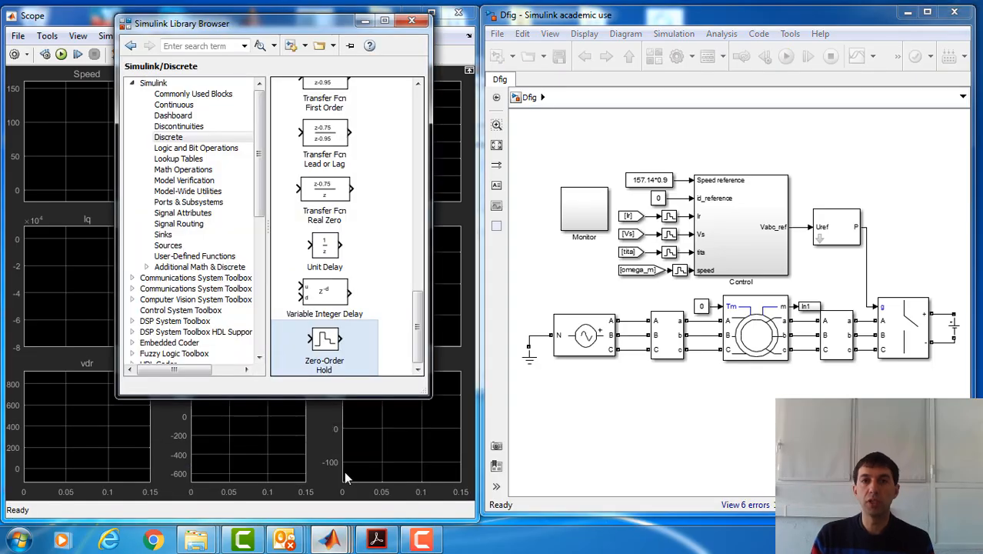
{"action": "scroll", "coordinate": [264, 177], "scroll_direction": "down", "scroll_amount": 4}
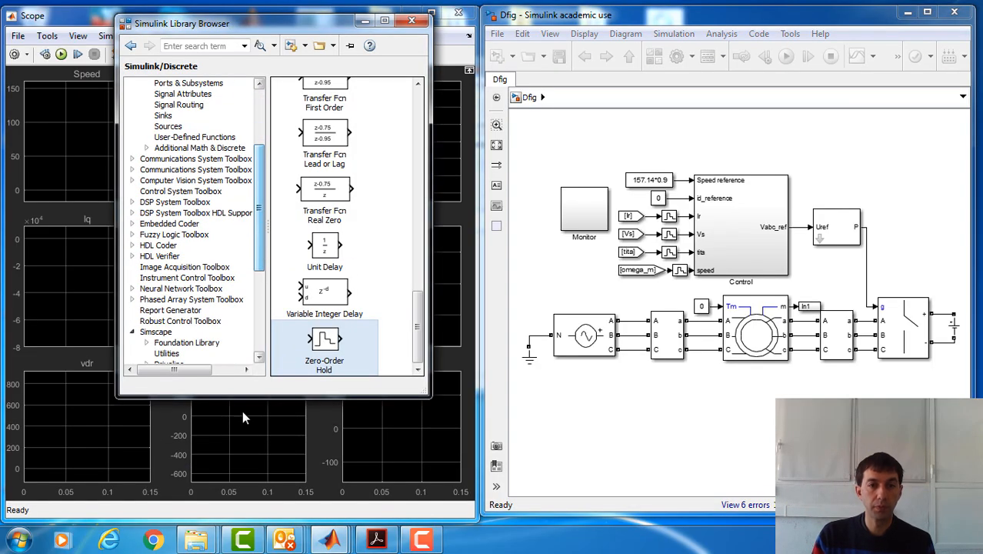
{"action": "mouse_move", "coordinate": [329, 542]}
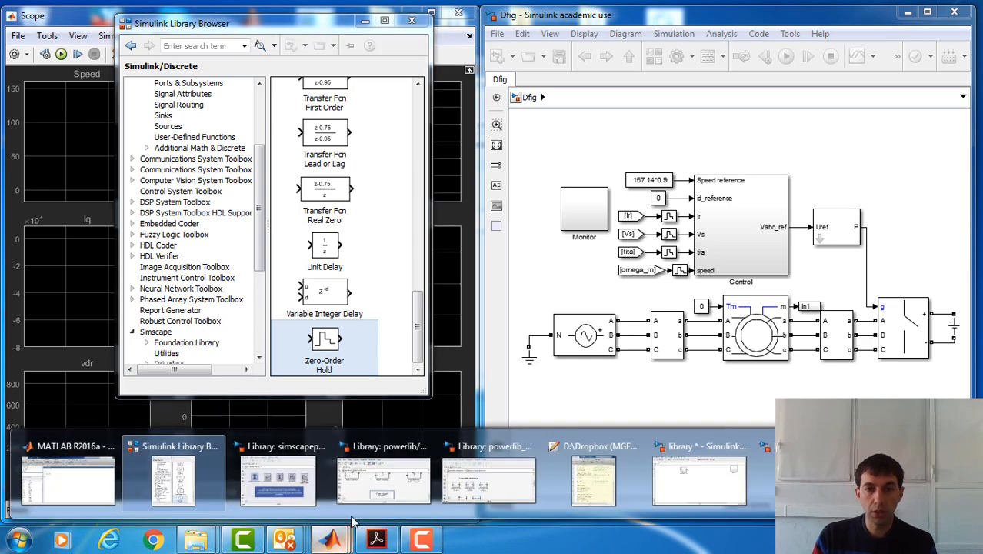
{"action": "mouse_move", "coordinate": [392, 495]}
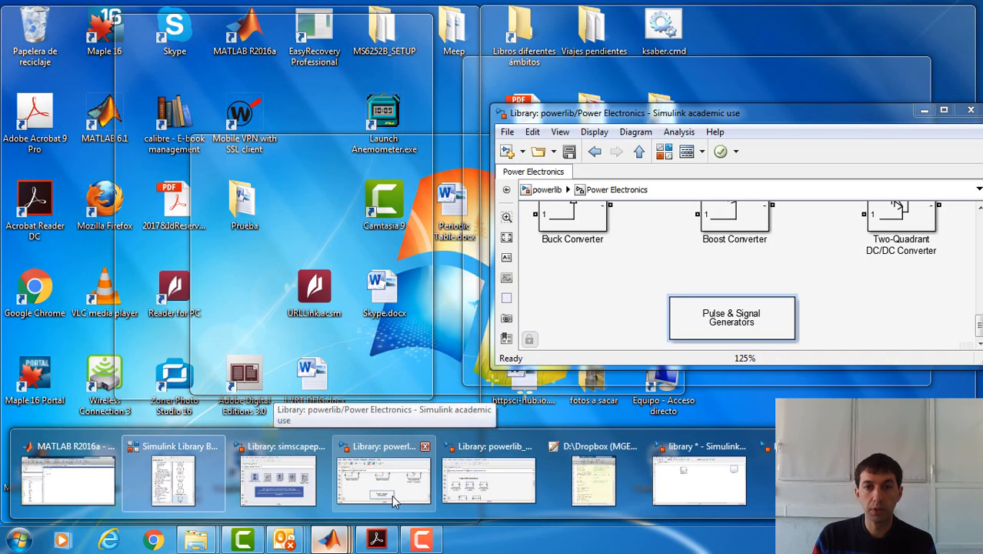
{"action": "left_click", "coordinate": [391, 494]}
{"action": "left_click", "coordinate": [548, 190]}
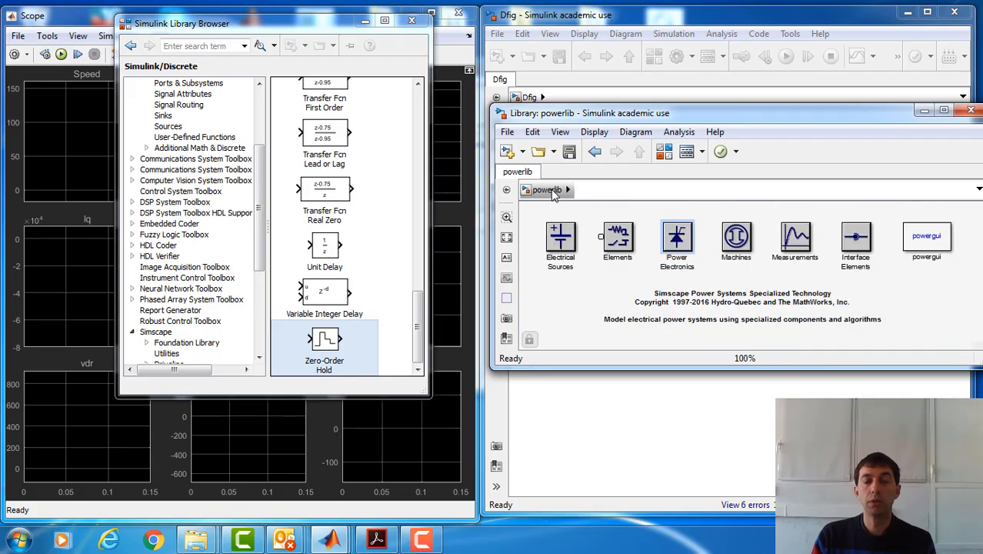
{"action": "left_click", "coordinate": [927, 235]}
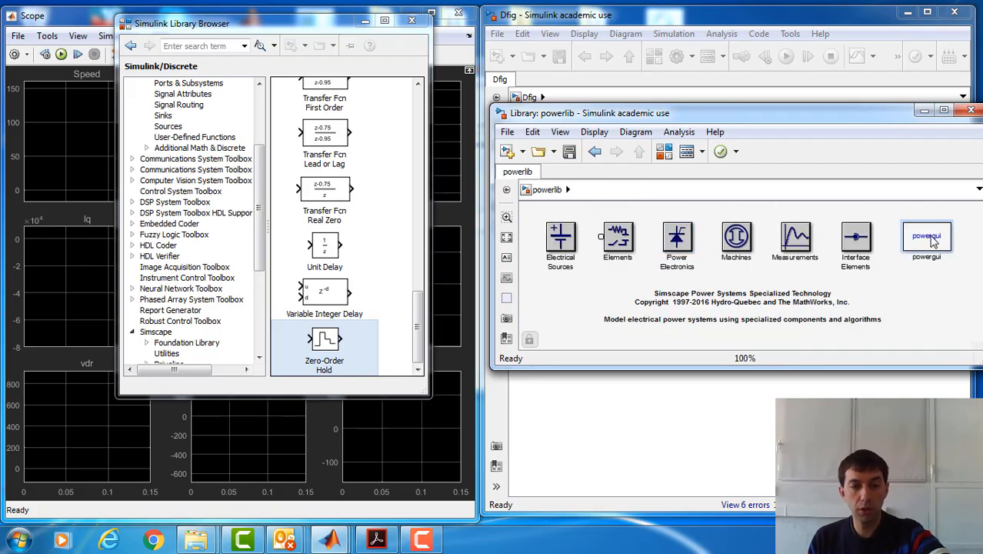
{"action": "left_click", "coordinate": [756, 409]}
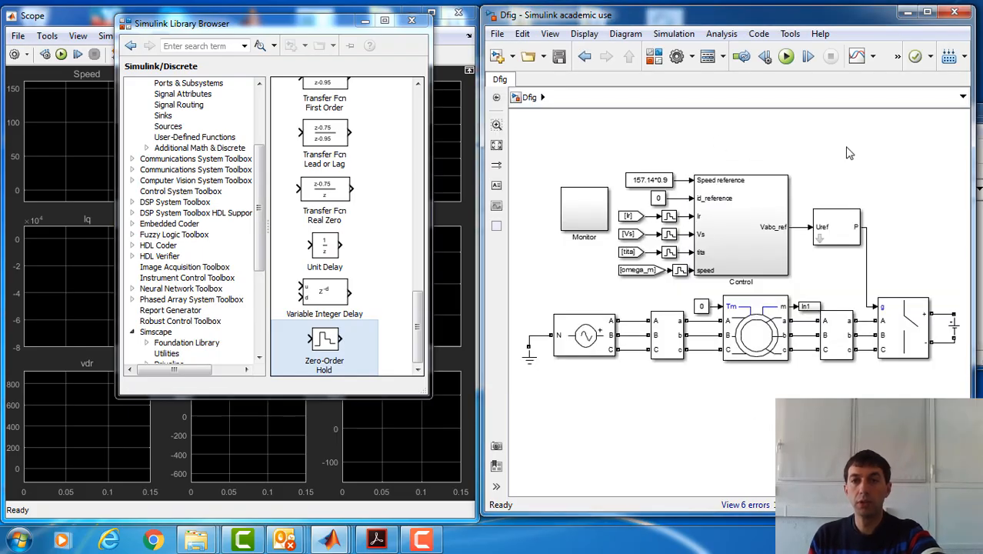
{"action": "key", "text": "ctrl+v"}
{"action": "left_click_drag", "start_coordinate": [865, 169], "coordinate": [559, 283]}
Step: Configure the powergui block for Discrete simulation with a sample time of Ts
{"action": "double_click", "coordinate": [559, 283]}
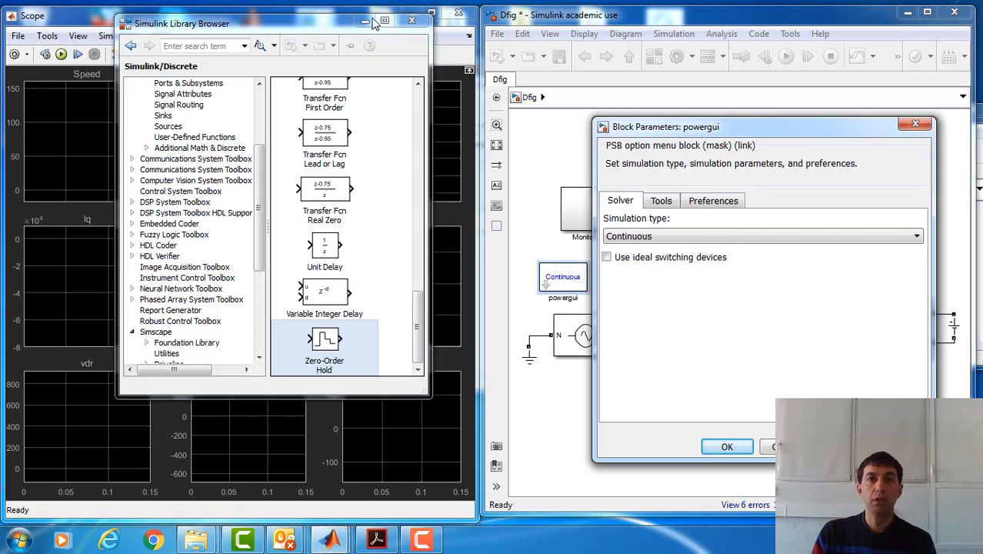
{"action": "left_click", "coordinate": [702, 236]}
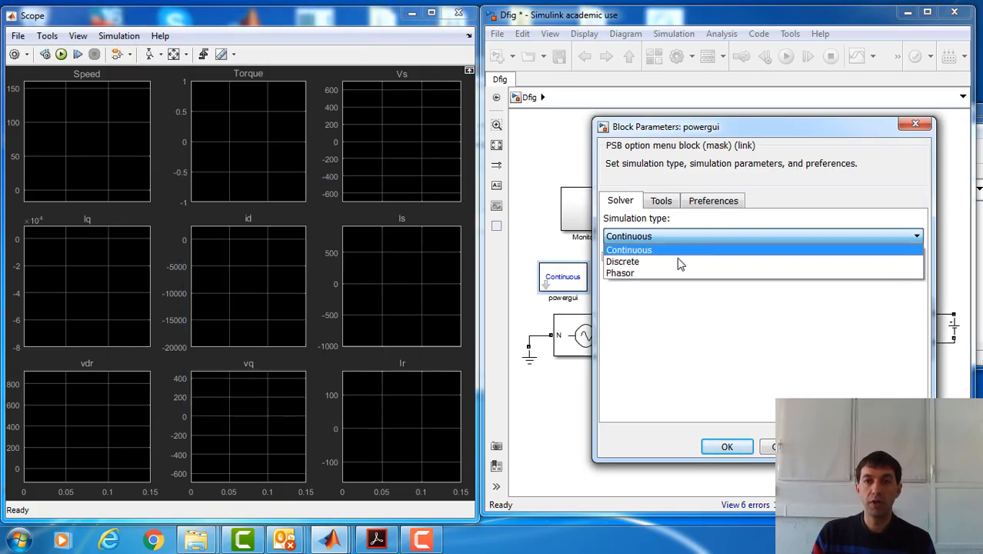
{"action": "left_click", "coordinate": [678, 262]}
{"action": "double_click", "coordinate": [646, 314]}
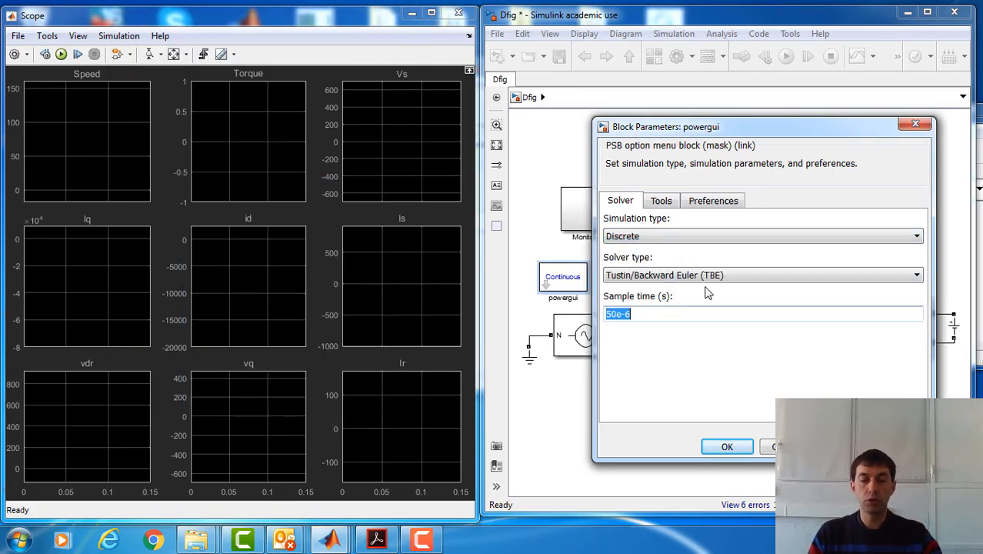
{"action": "type", "text": "Ts"}
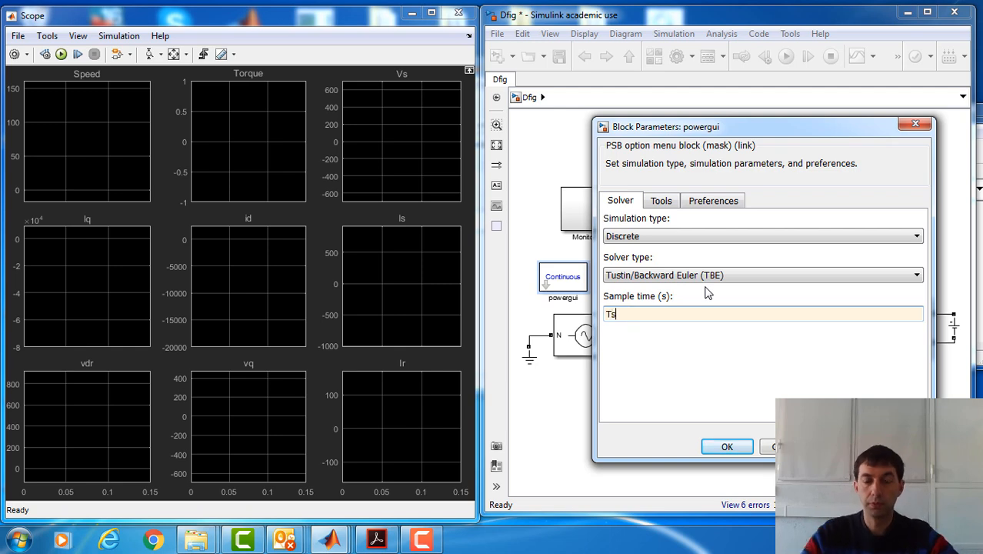
{"action": "left_click", "coordinate": [731, 447]}
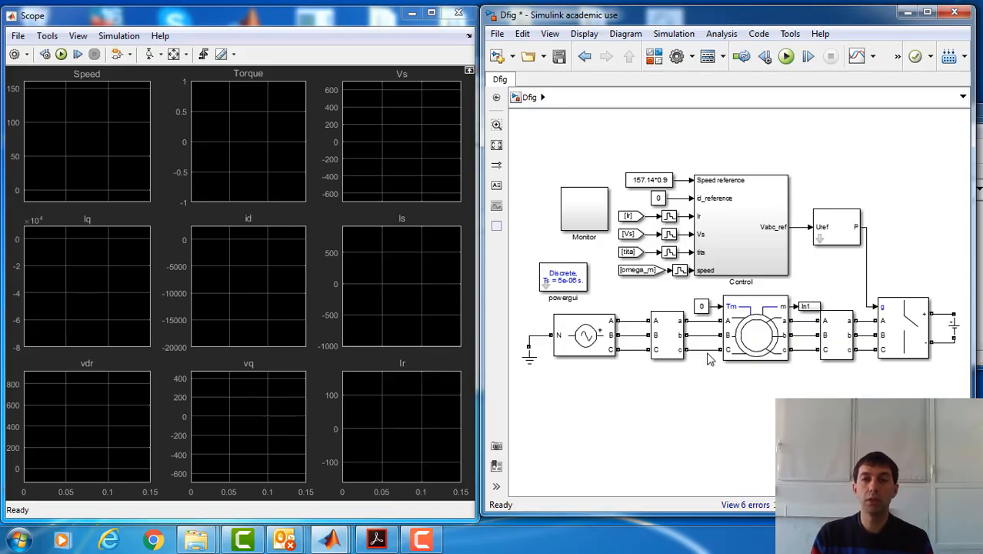
Step: Save the Dfig model and run the simulation, starting it a second time
{"action": "left_click", "coordinate": [559, 57]}
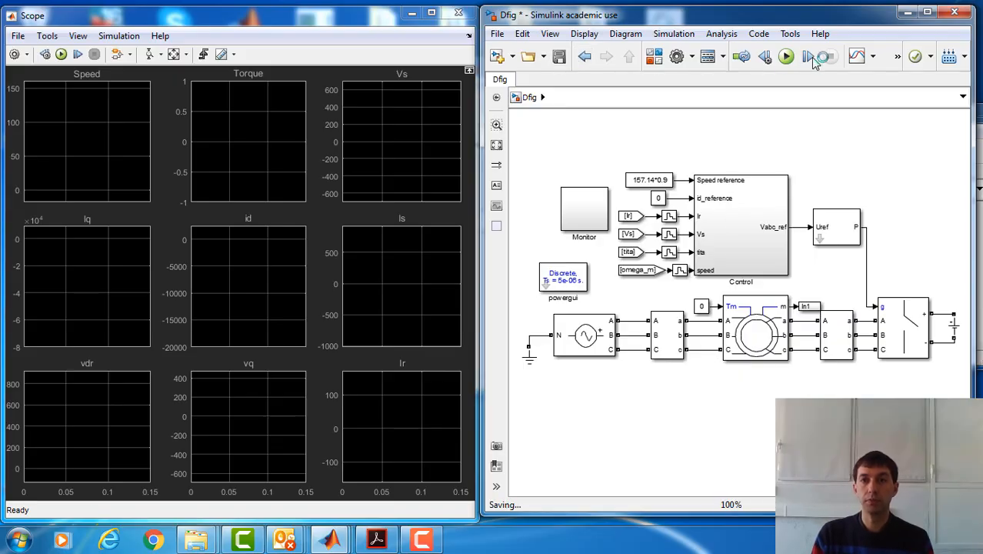
{"action": "left_click", "coordinate": [787, 57]}
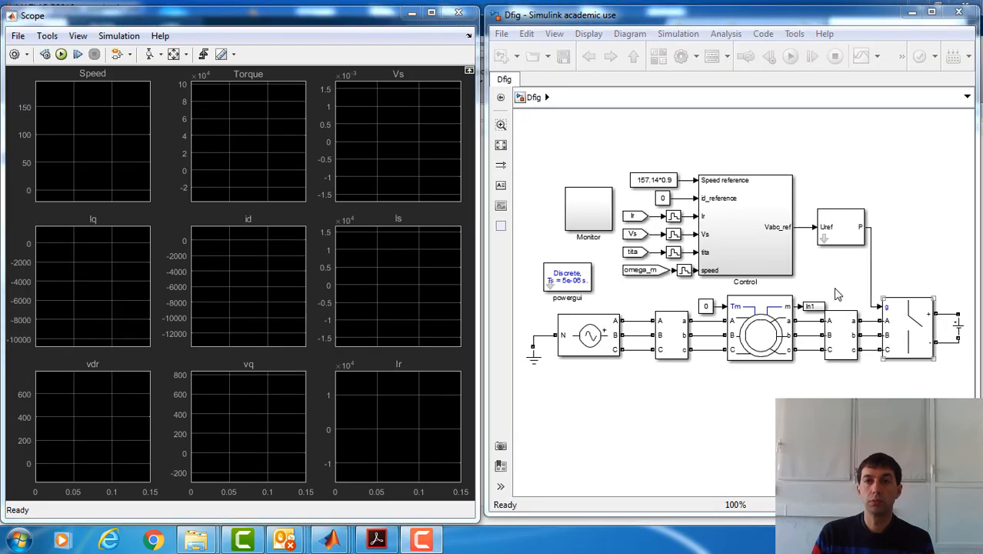
{"action": "left_click", "coordinate": [792, 57]}
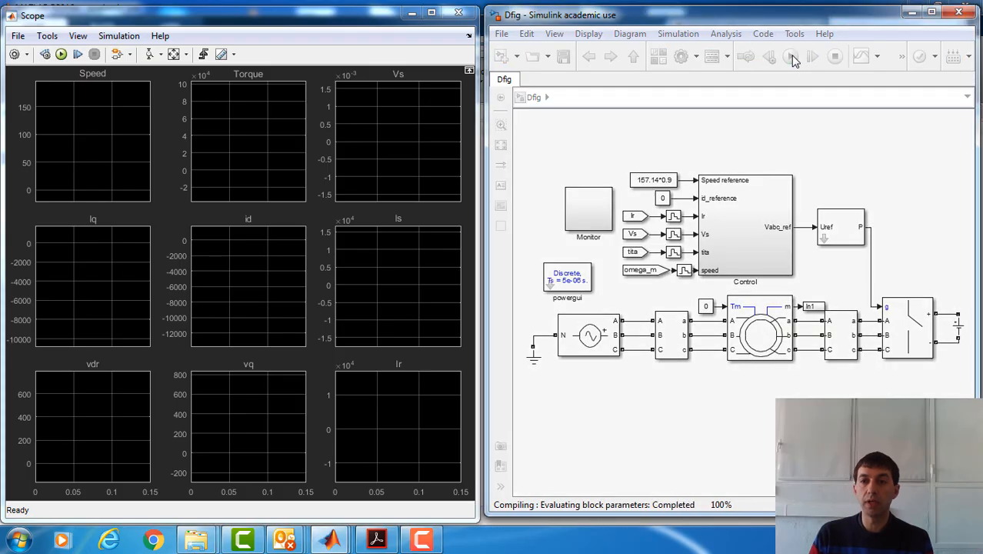
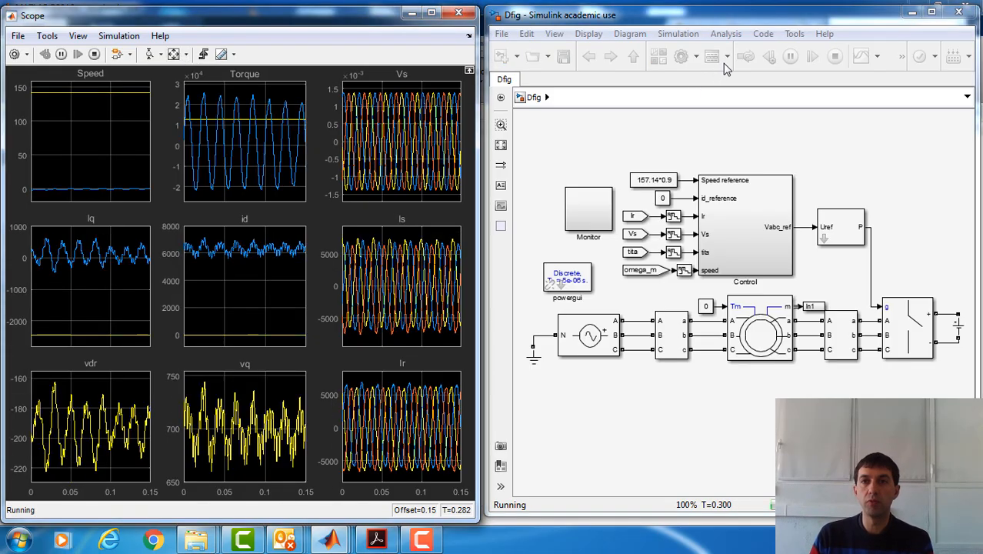
Step: Stop the running simulation and select the measurement block between the machine and the converter
{"action": "left_click", "coordinate": [835, 57]}
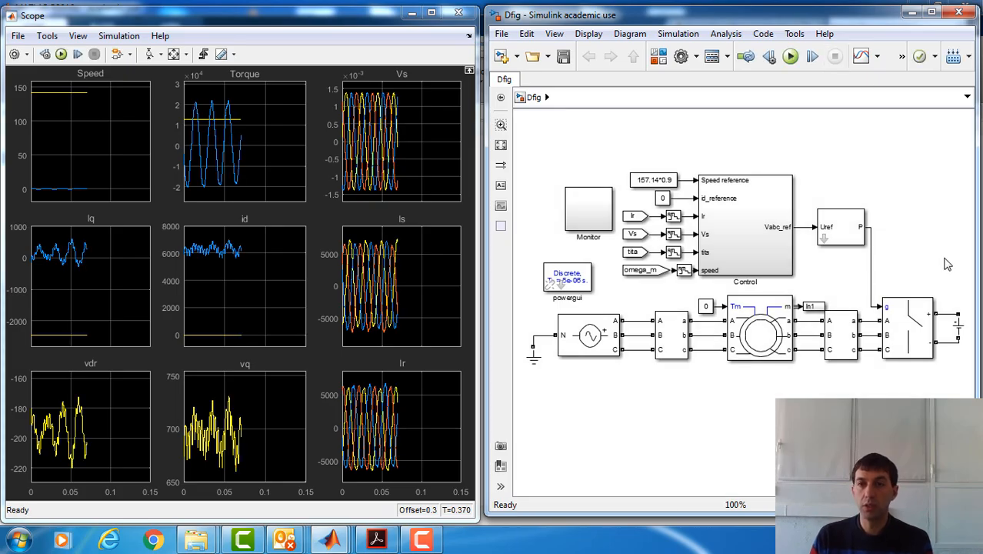
{"action": "left_click", "coordinate": [854, 221]}
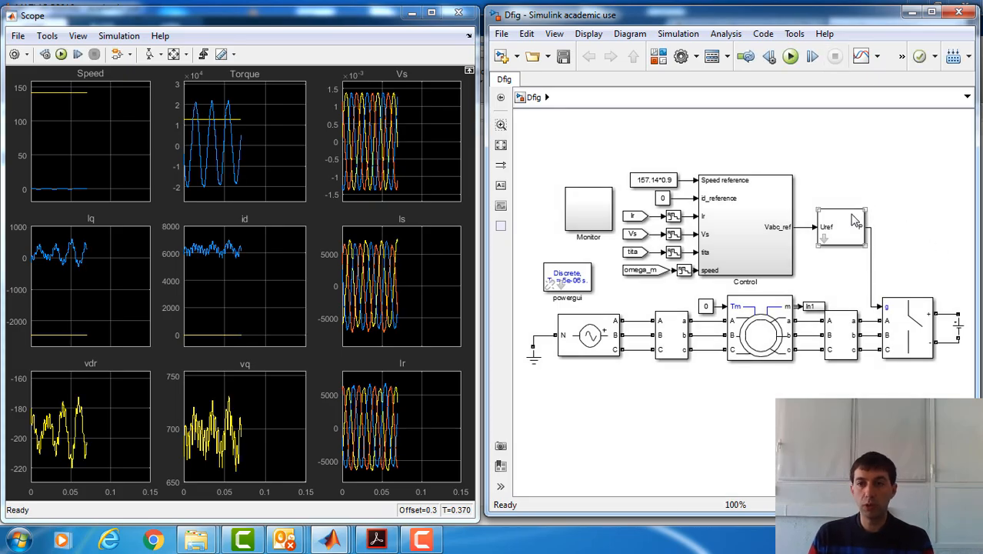
{"action": "left_click", "coordinate": [849, 343]}
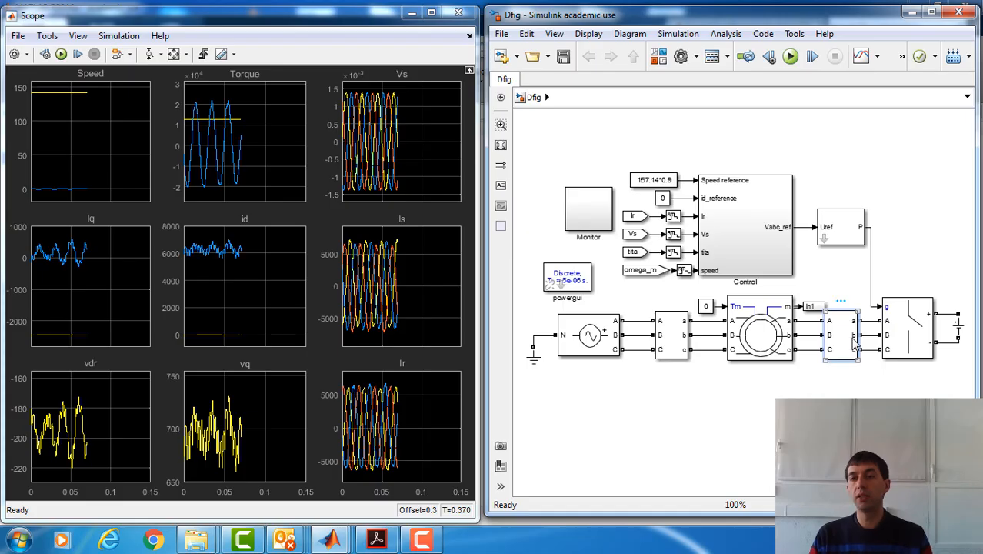
{"action": "left_click", "coordinate": [791, 347]}
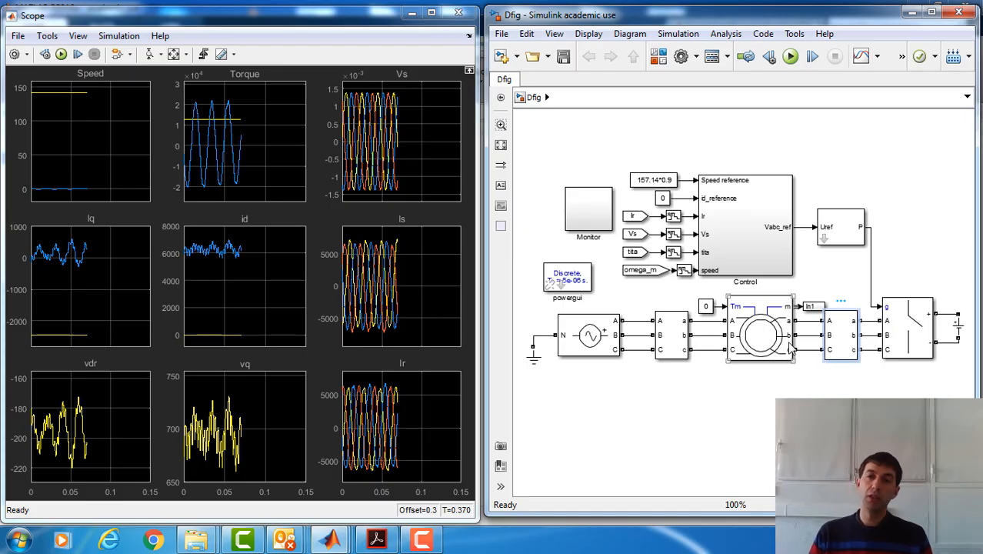
{"action": "left_click", "coordinate": [802, 329]}
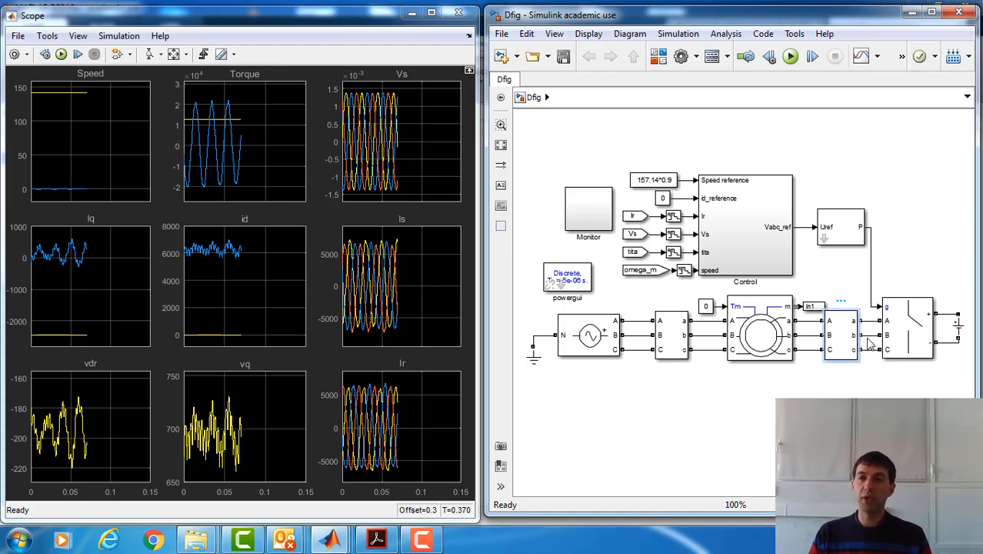
{"action": "left_click", "coordinate": [898, 346]}
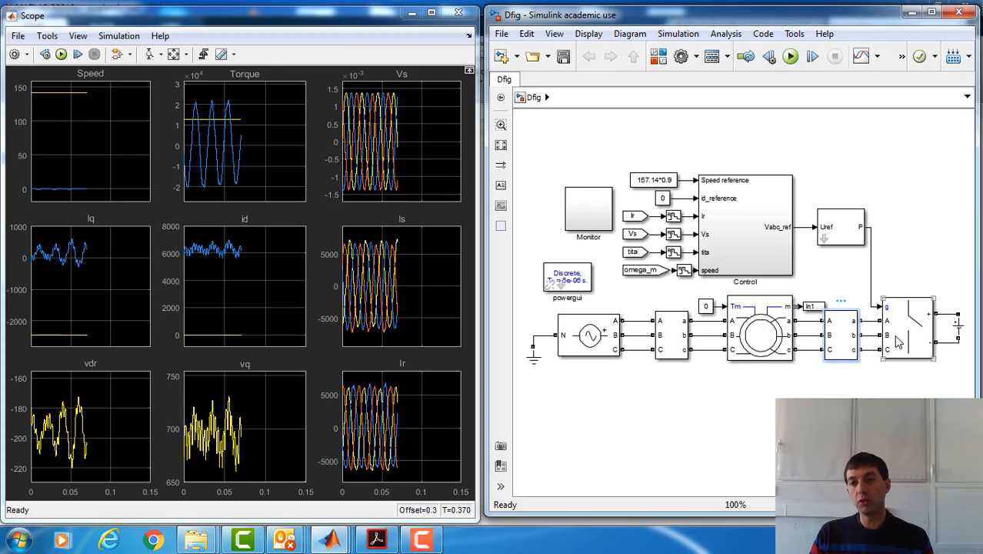
{"action": "left_click", "coordinate": [774, 340]}
Step: Delete the connections on both sides of the converter-side measurement block and move it below the power circuit
{"action": "left_click", "coordinate": [807, 356]}
{"action": "scroll", "coordinate": [813, 366], "scroll_direction": "up", "scroll_amount": 1}
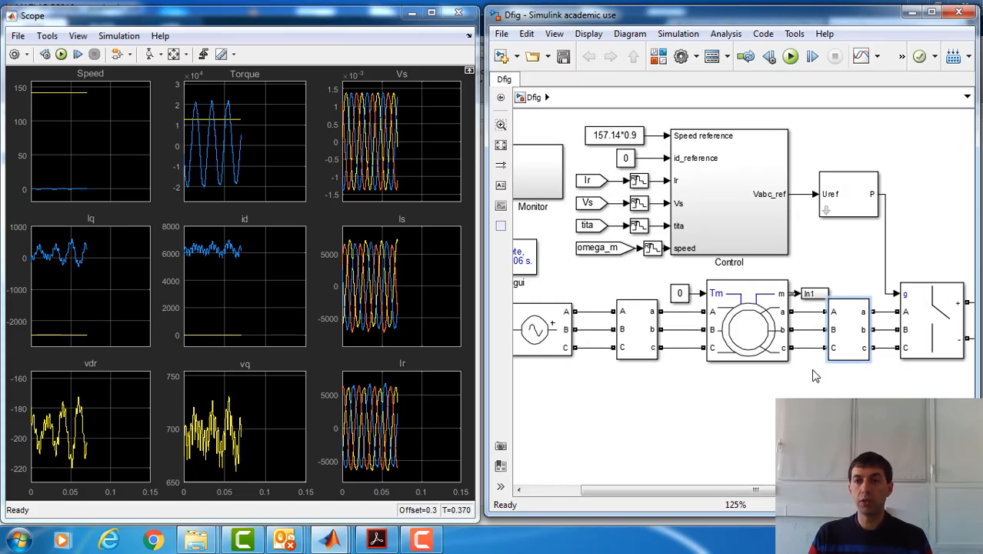
{"action": "key", "text": "Delete"}
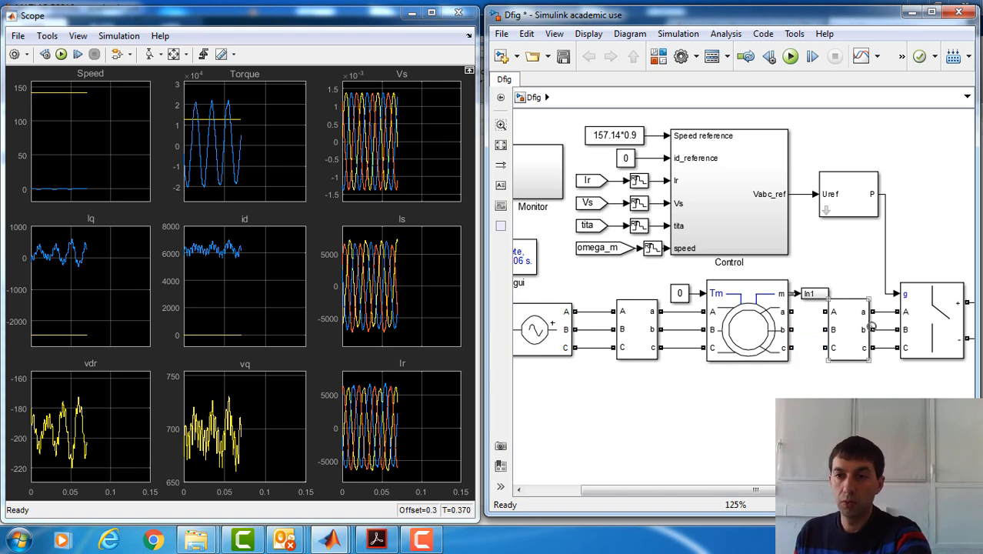
{"action": "left_click_drag", "start_coordinate": [886, 331], "coordinate": [856, 417]}
{"action": "key", "text": "Delete"}
Step: Flip the detached measurement block up-down and move it to the empty canvas area below the source-side measurement block
{"action": "right_click", "coordinate": [856, 416]}
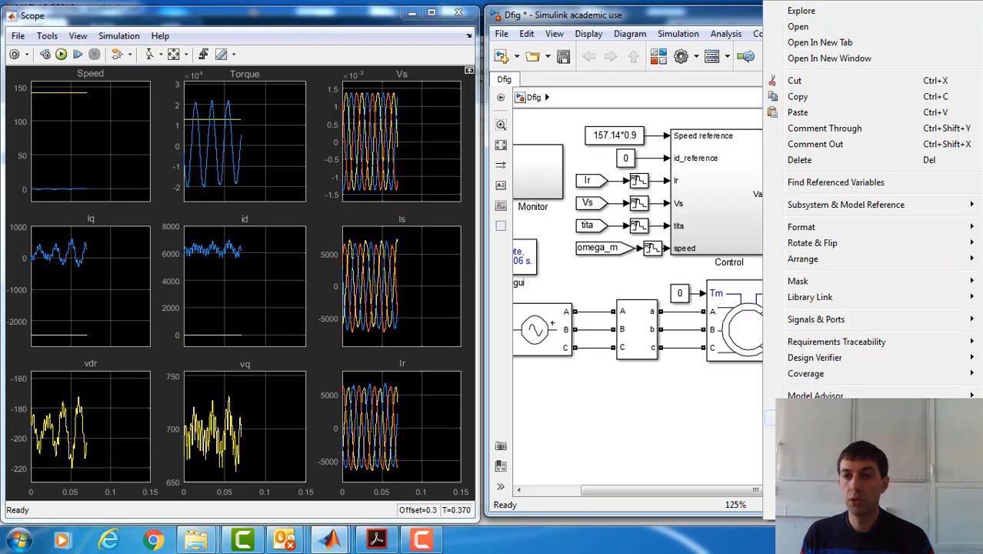
{"action": "mouse_move", "coordinate": [825, 232]}
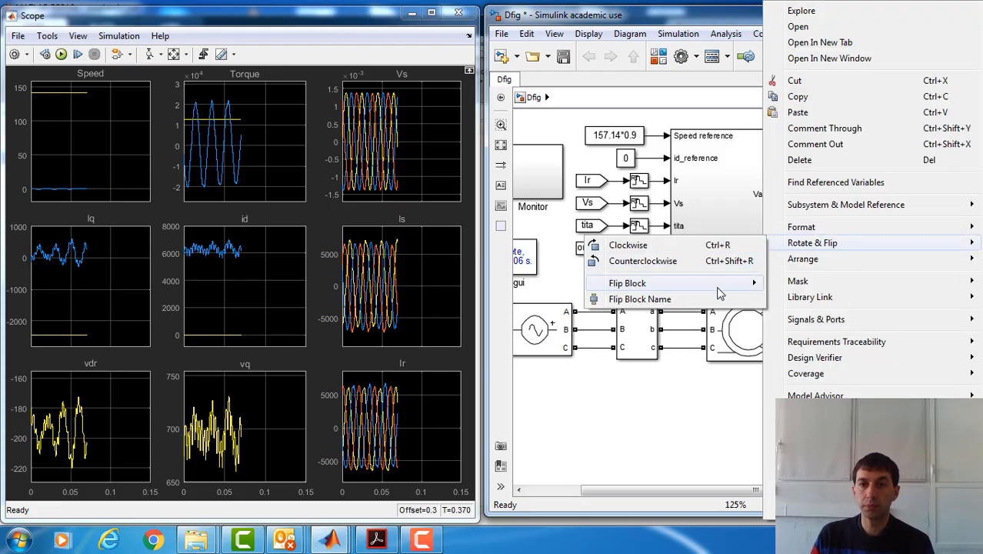
{"action": "mouse_move", "coordinate": [714, 287]}
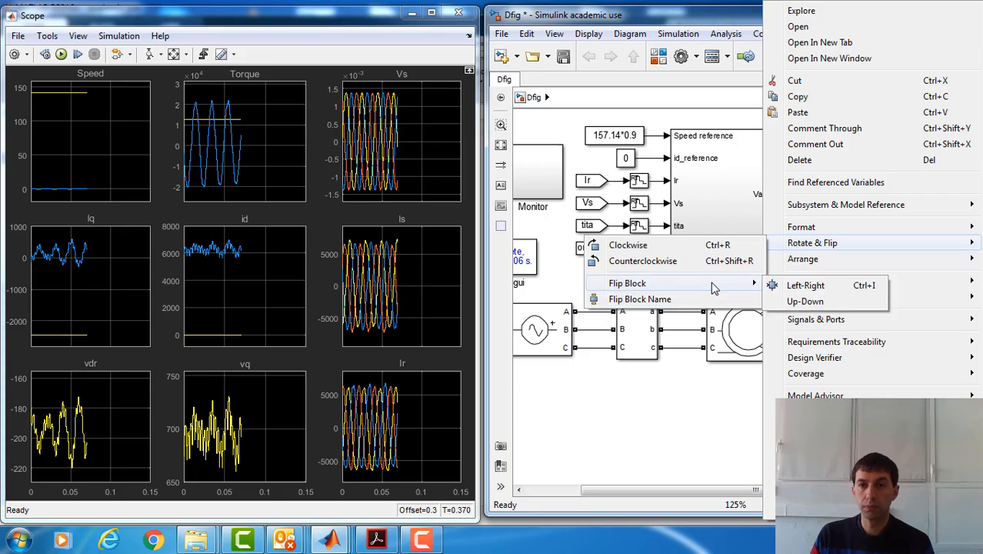
{"action": "left_click", "coordinate": [814, 302]}
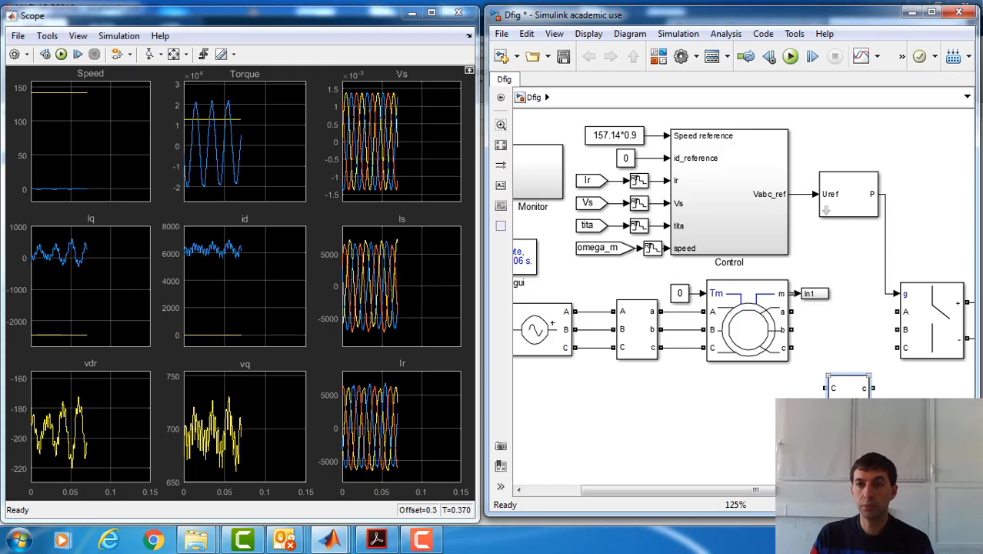
{"action": "left_click_drag", "start_coordinate": [857, 415], "coordinate": [789, 421]}
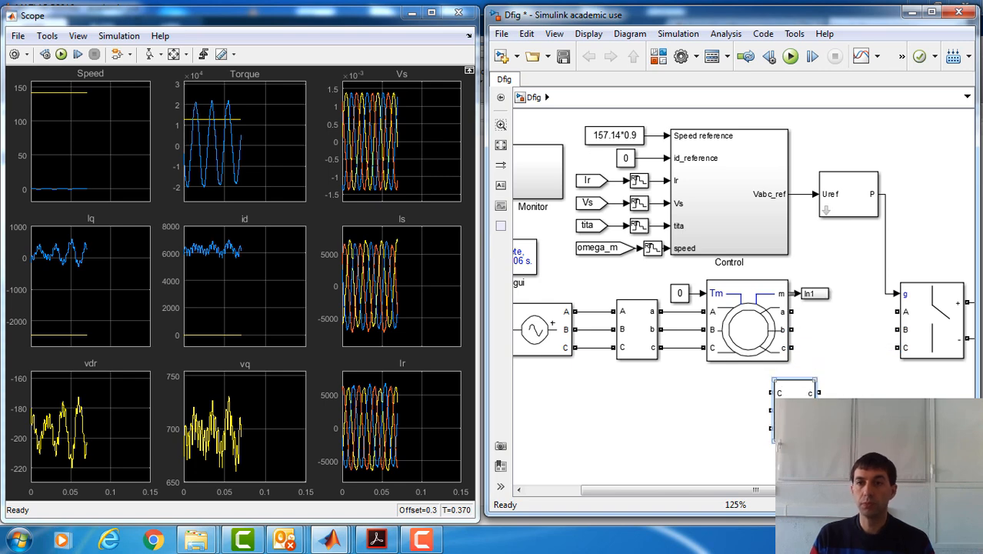
{"action": "right_click", "coordinate": [792, 415]}
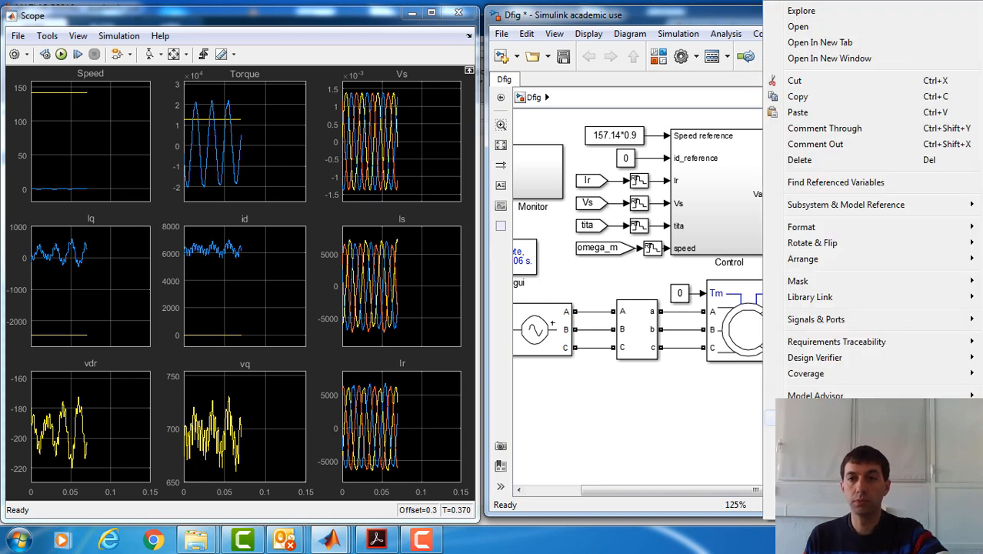
{"action": "left_click", "coordinate": [711, 416]}
{"action": "left_click_drag", "start_coordinate": [792, 413], "coordinate": [604, 428]}
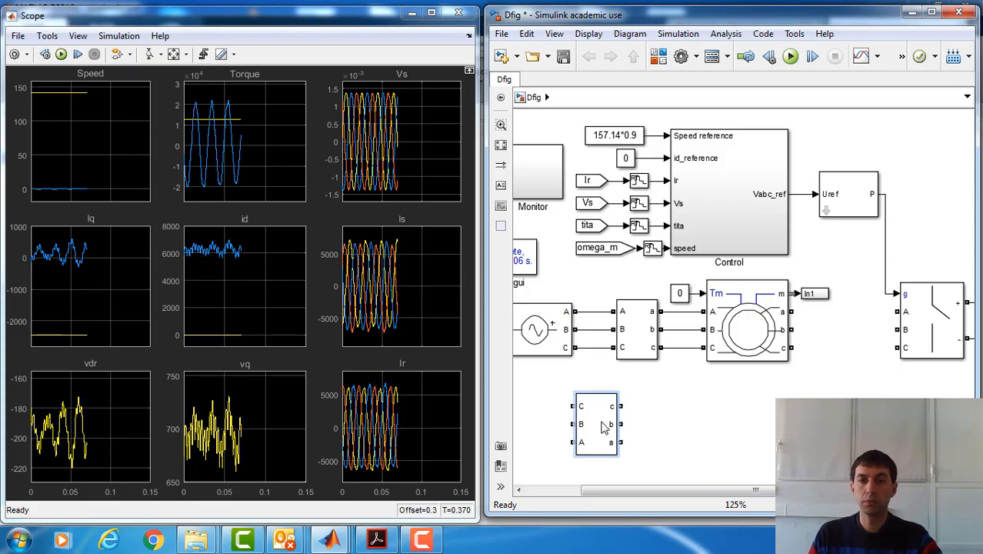
Step: Rotate the flipped block clockwise twice and reconnect it between the machine and the converter, with ports a, b, c facing the machine
{"action": "right_click", "coordinate": [603, 428]}
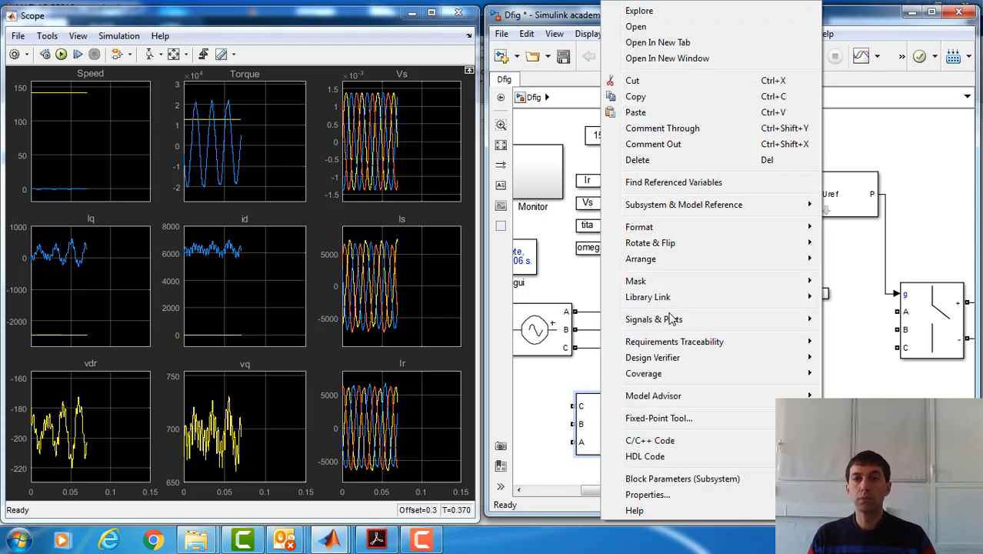
{"action": "mouse_move", "coordinate": [681, 247]}
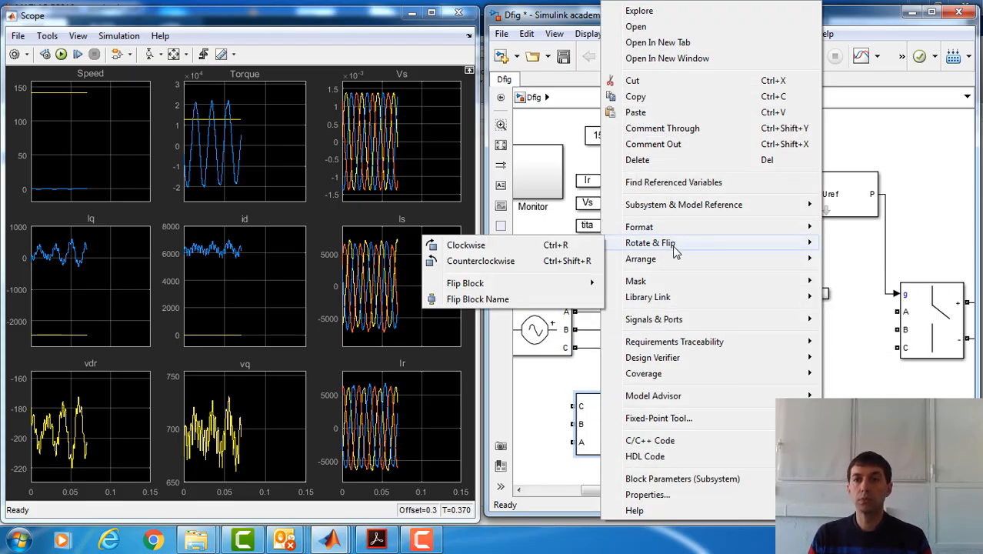
{"action": "left_click", "coordinate": [525, 246]}
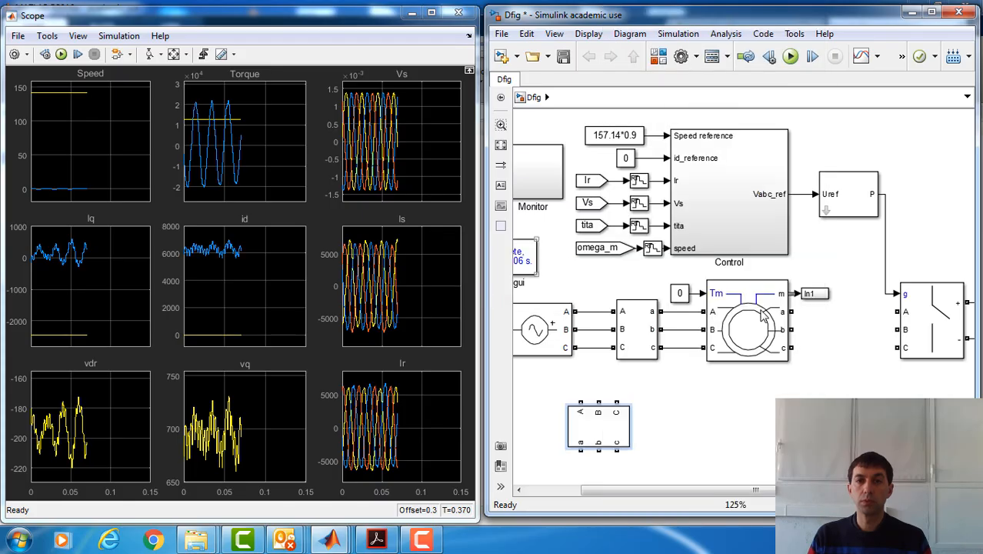
{"action": "right_click", "coordinate": [620, 422]}
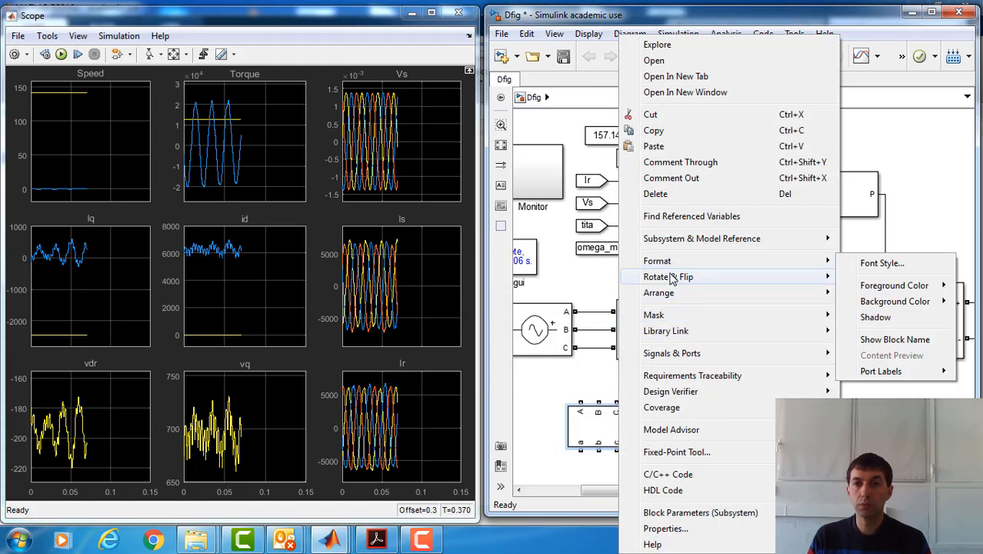
{"action": "mouse_move", "coordinate": [673, 279]}
{"action": "left_click", "coordinate": [557, 281]}
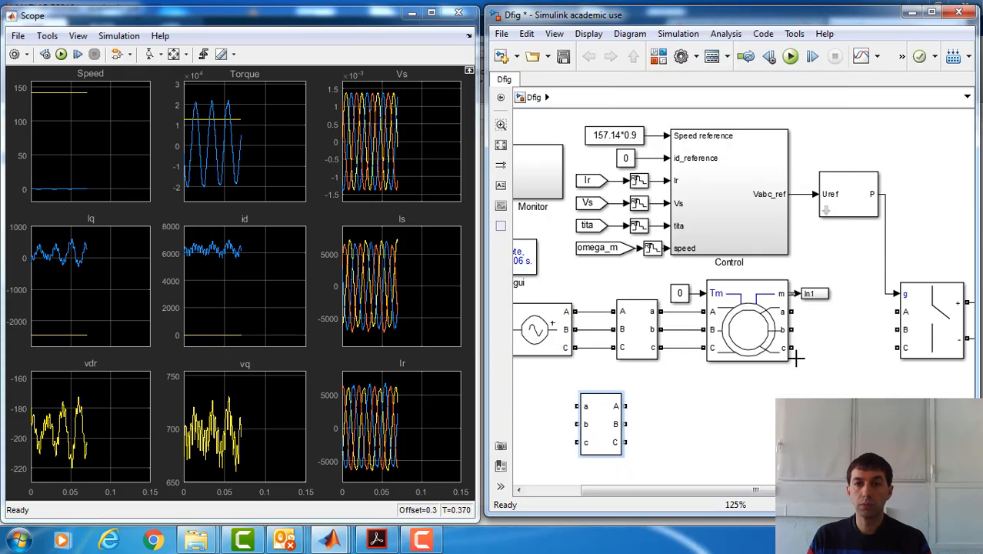
{"action": "left_click_drag", "start_coordinate": [608, 438], "coordinate": [874, 329]}
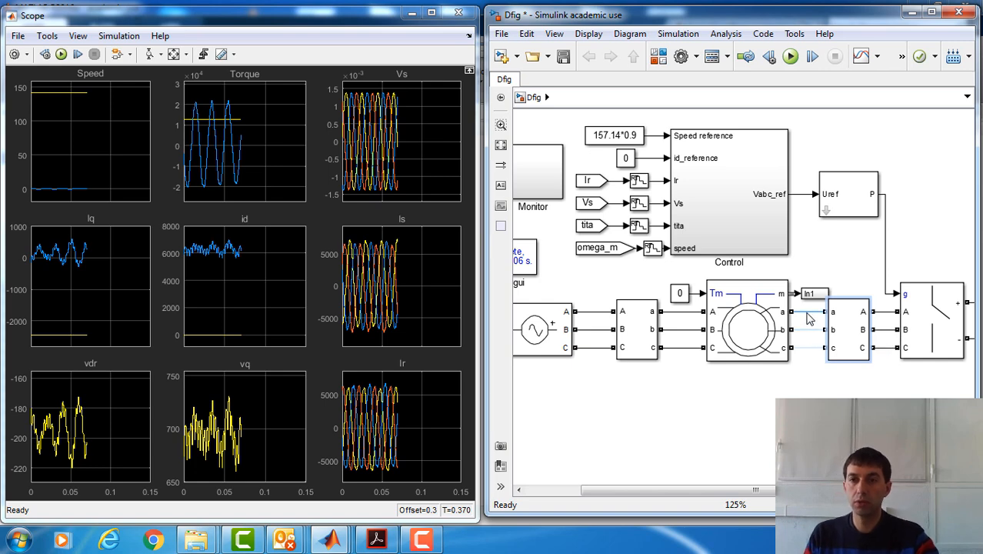
{"action": "left_click", "coordinate": [809, 356]}
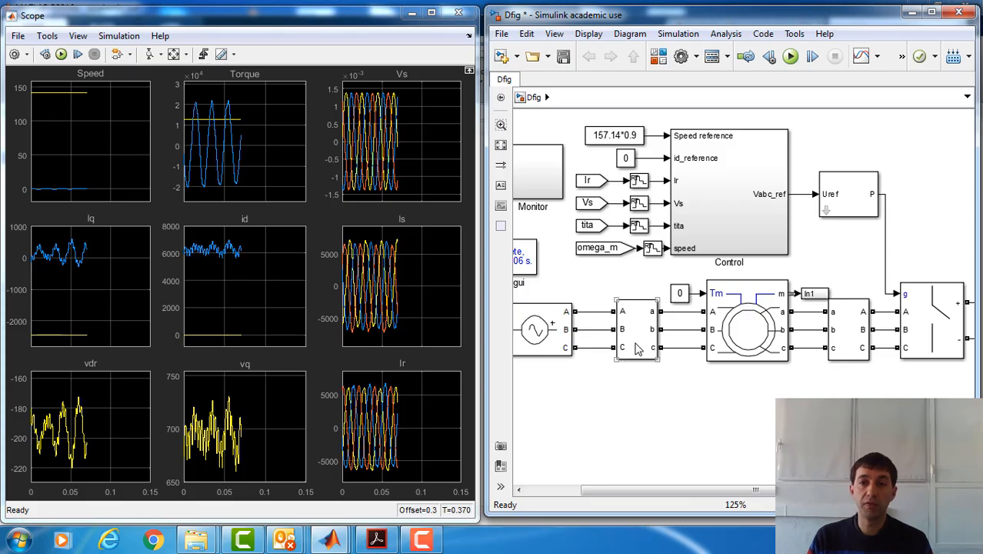
Step: Delete the connections on both sides of the source-side measurement block and move it below the power circuit
{"action": "left_click_drag", "start_coordinate": [586, 292], "coordinate": [594, 366]}
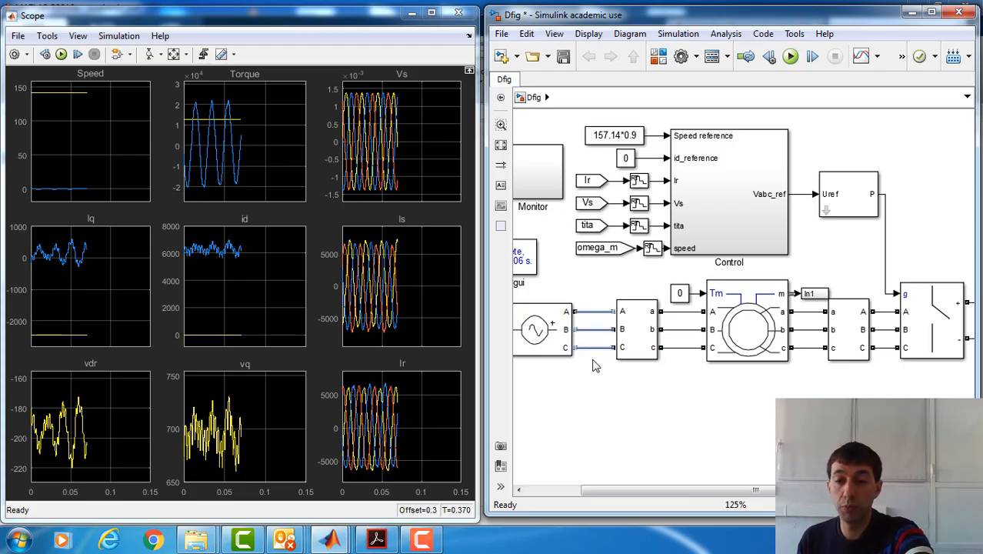
{"action": "key", "text": "Delete"}
{"action": "left_click_drag", "start_coordinate": [690, 360], "coordinate": [676, 302]}
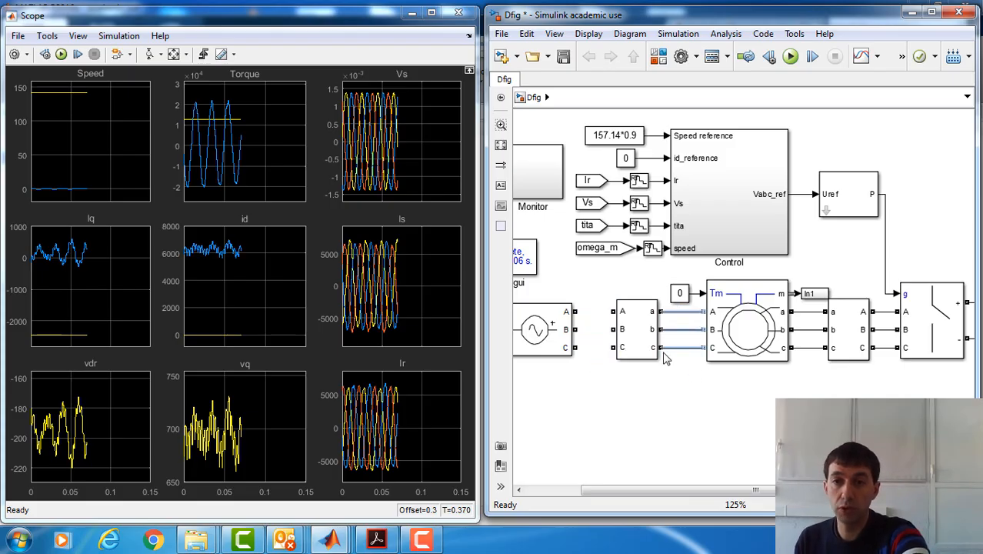
{"action": "key", "text": "Delete"}
{"action": "left_click_drag", "start_coordinate": [650, 350], "coordinate": [644, 431]}
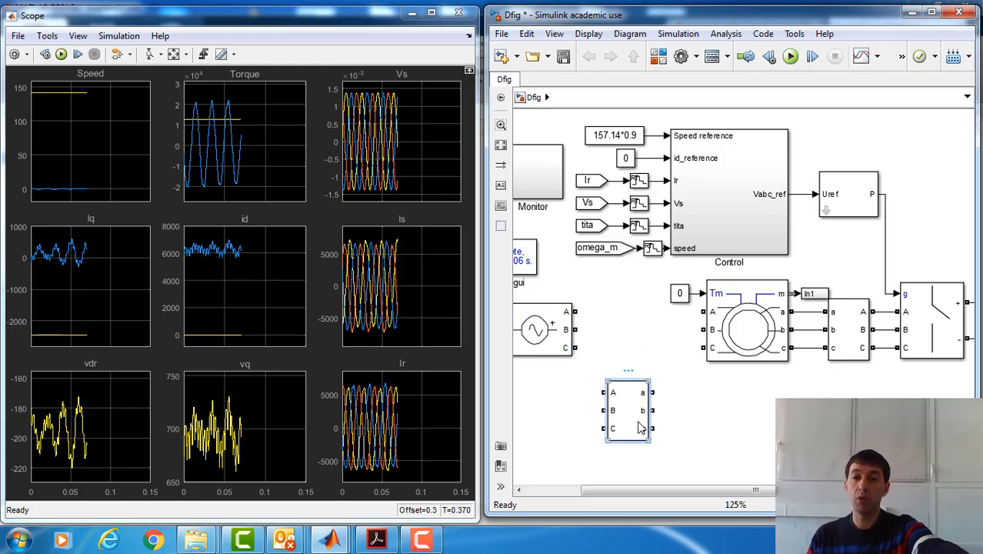
Step: Flip the detached source-side measurement block up-down
{"action": "right_click", "coordinate": [638, 427]}
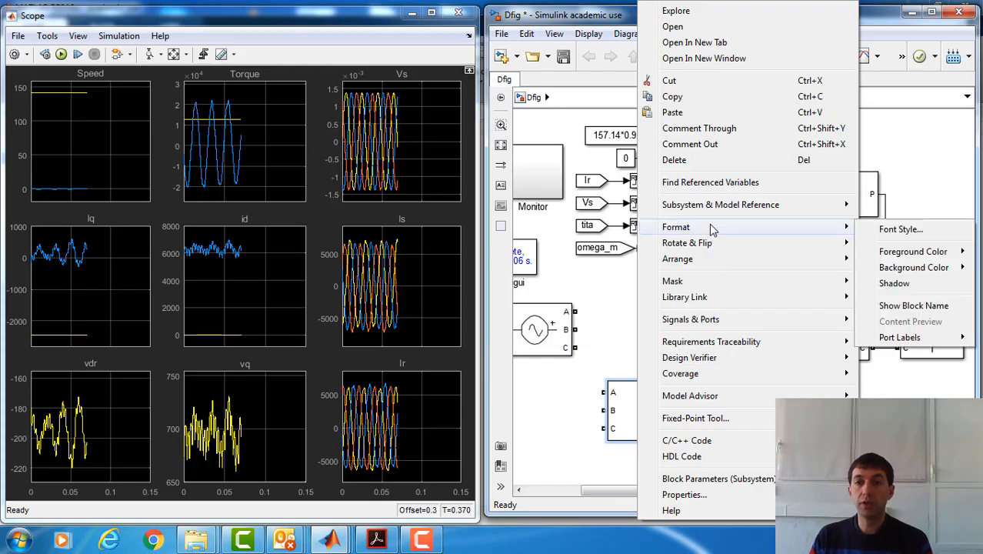
{"action": "mouse_move", "coordinate": [702, 245]}
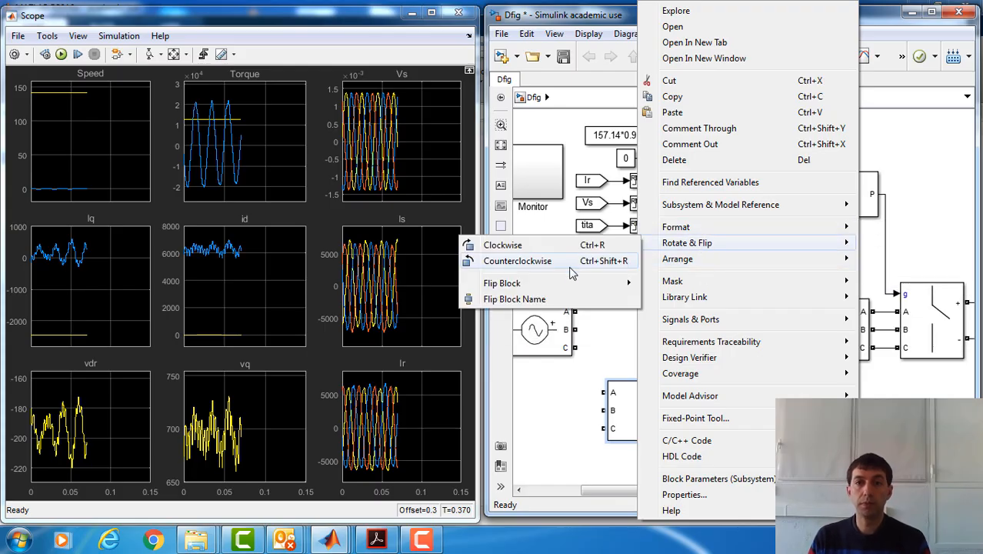
{"action": "mouse_move", "coordinate": [571, 284]}
{"action": "left_click", "coordinate": [680, 301]}
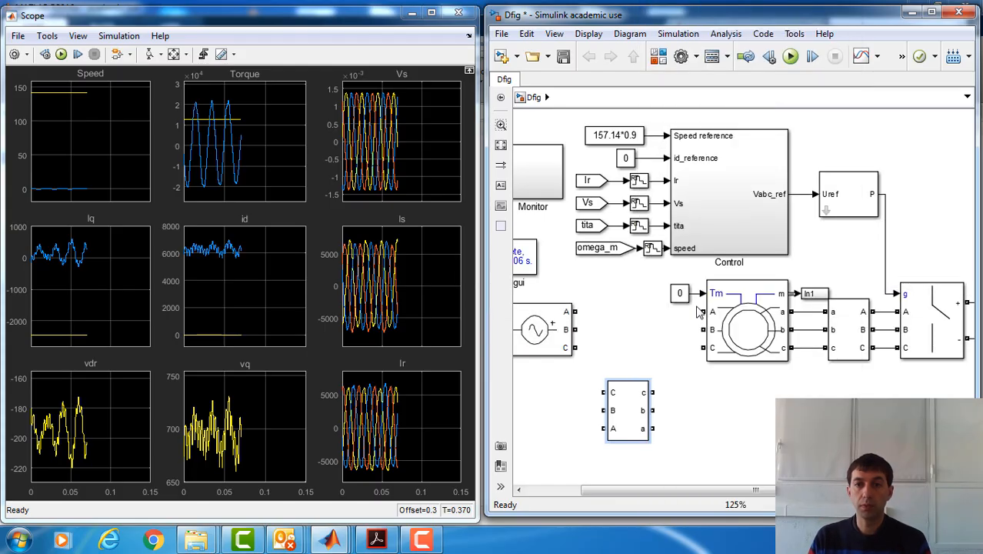
Step: Try rotating the source-side measurement block counterclockwise twice and moving it up towards the gap between the source and the machine
{"action": "right_click", "coordinate": [629, 429]}
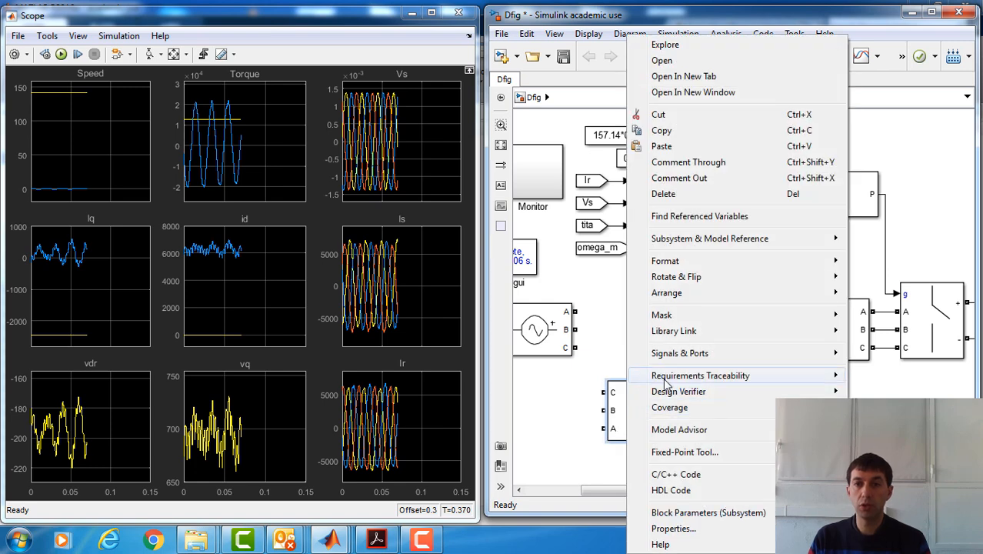
{"action": "mouse_move", "coordinate": [673, 265]}
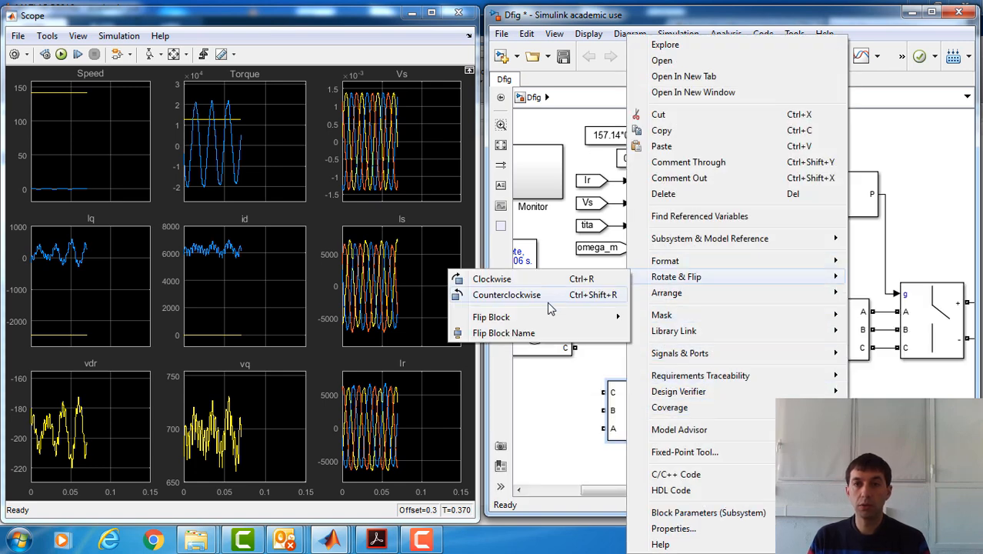
{"action": "left_click", "coordinate": [544, 296]}
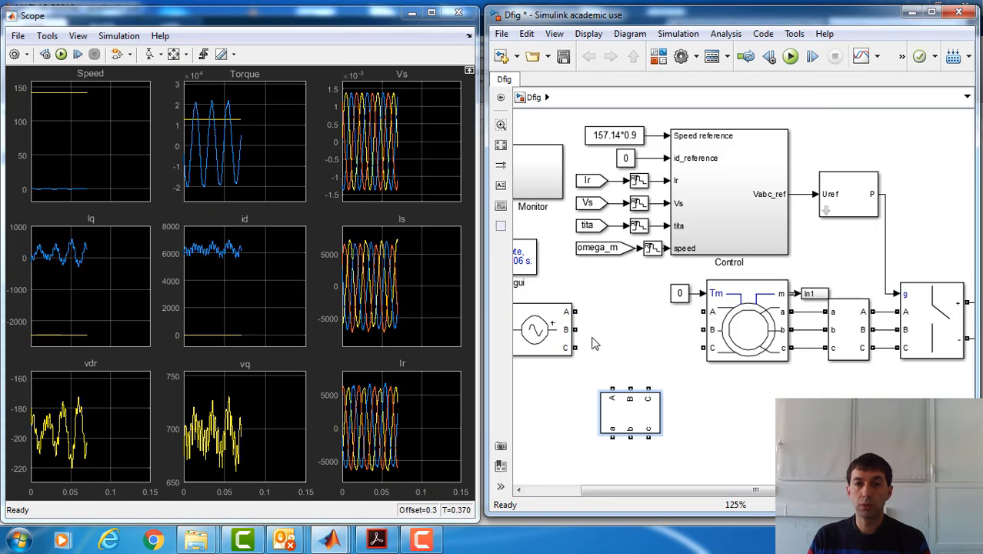
{"action": "right_click", "coordinate": [638, 421]}
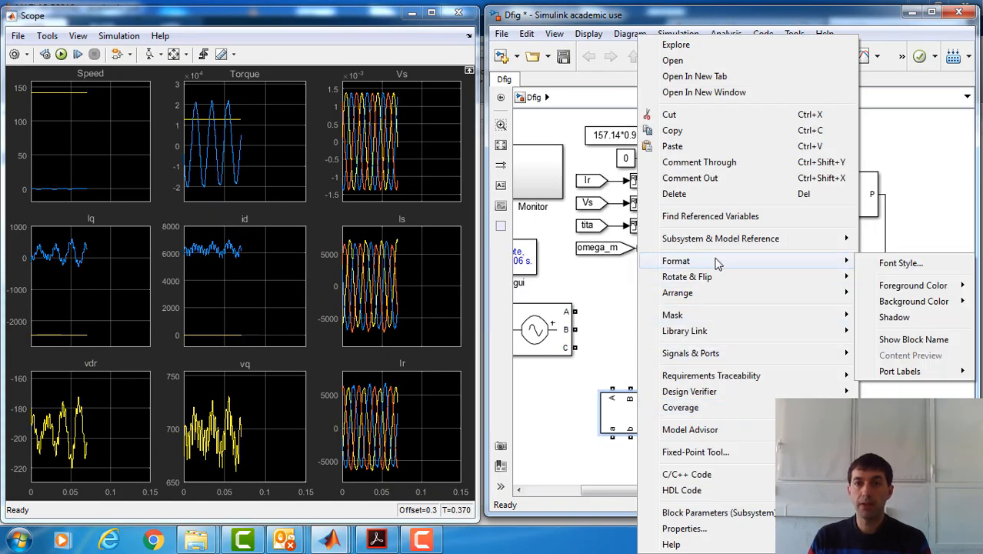
{"action": "mouse_move", "coordinate": [715, 284]}
{"action": "left_click", "coordinate": [502, 294]}
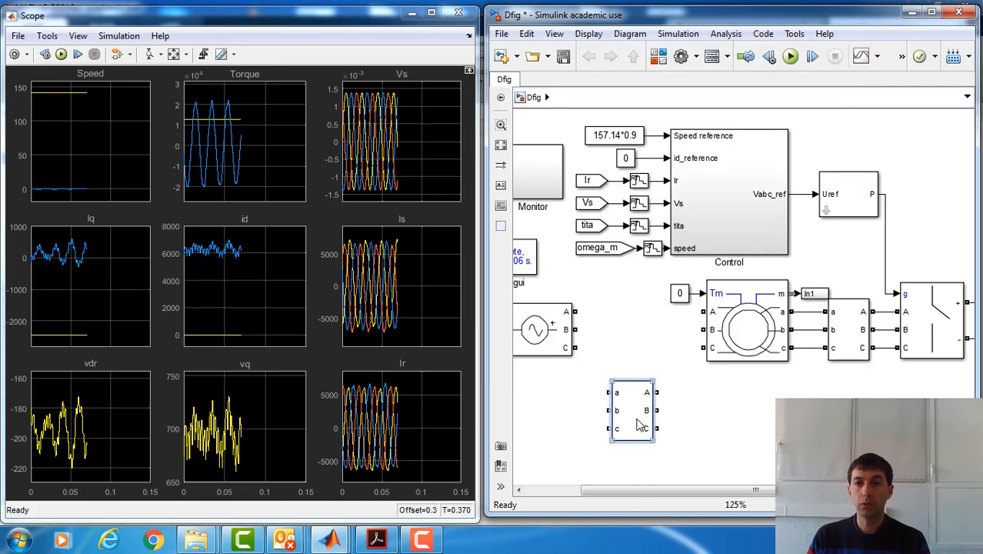
{"action": "left_click_drag", "start_coordinate": [638, 425], "coordinate": [640, 382]}
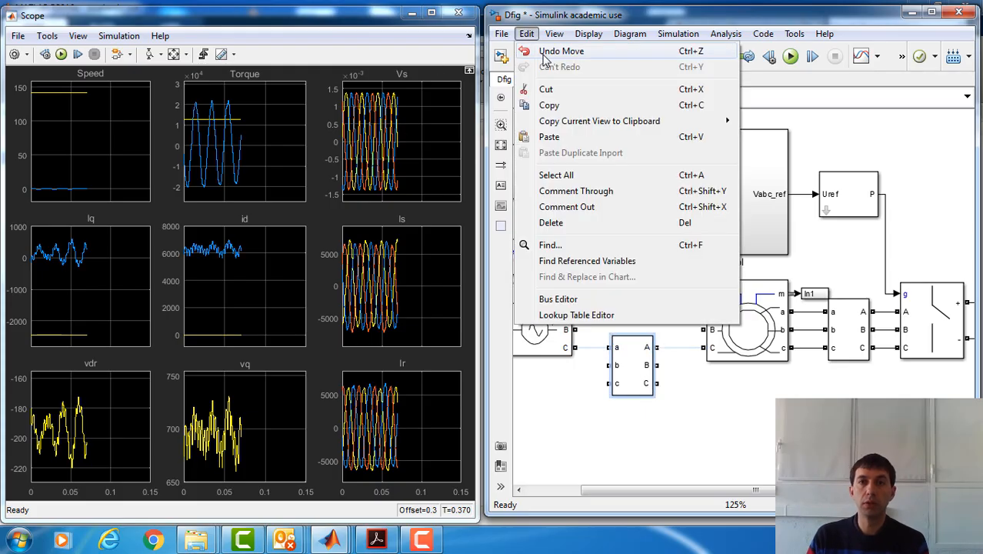
Step: Undo the last move, both counterclockwise rotations and the up-down flip of the source-side measurement block
{"action": "left_click", "coordinate": [543, 51]}
{"action": "left_click", "coordinate": [528, 34]}
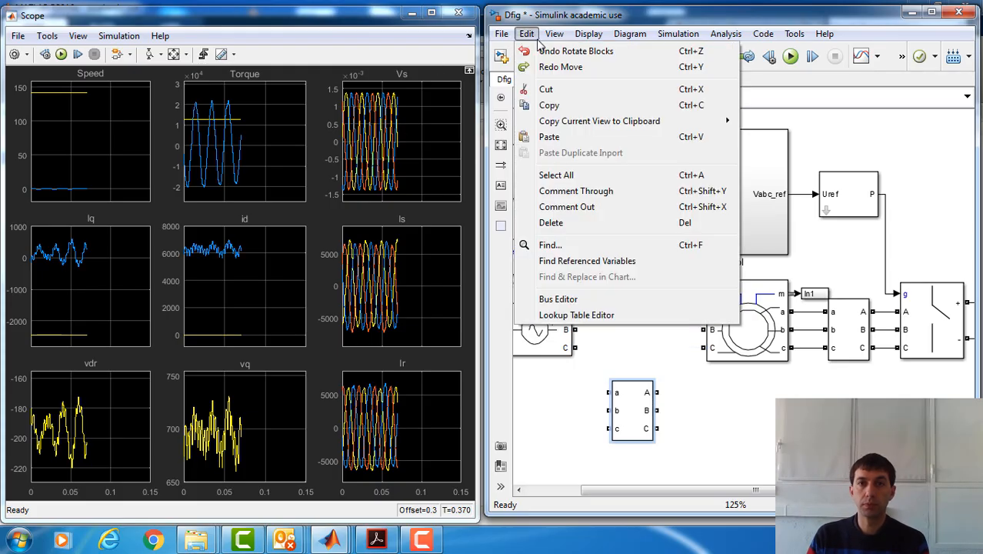
{"action": "left_click", "coordinate": [554, 52]}
{"action": "left_click", "coordinate": [528, 34]}
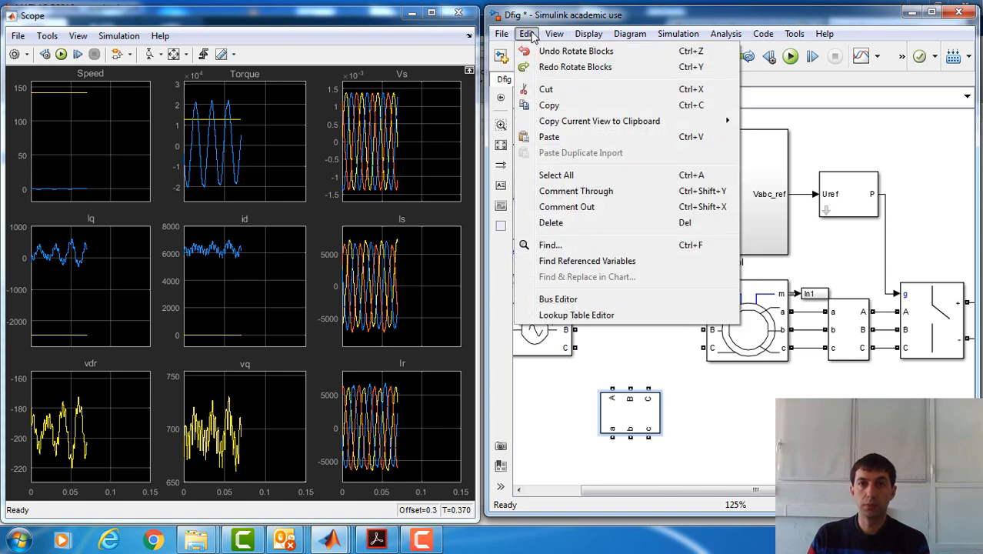
{"action": "left_click", "coordinate": [550, 51]}
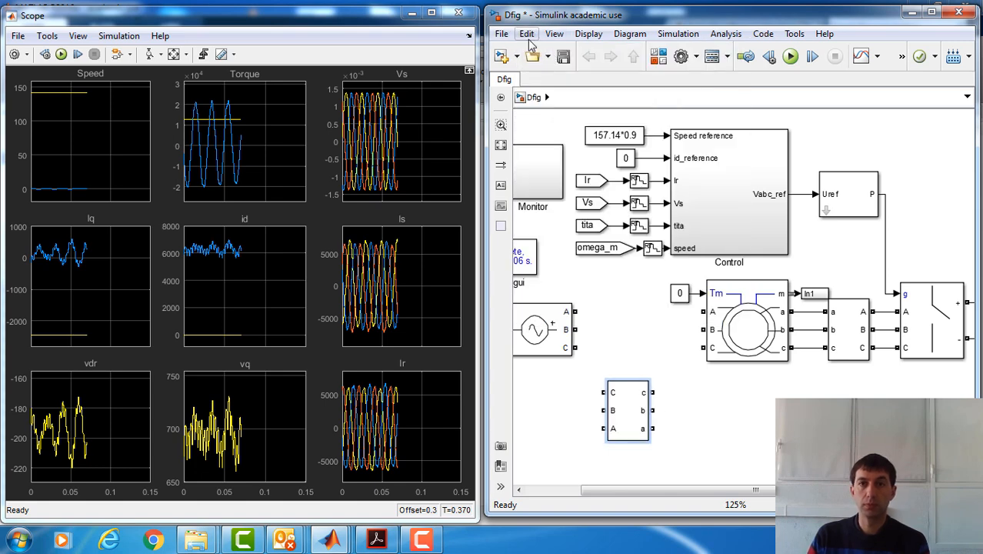
{"action": "left_click", "coordinate": [527, 34]}
{"action": "left_click", "coordinate": [552, 53]}
Step: Reconnect the source-side measurement block between the source and the machine, with ports A, B, C facing the source and a, b, c wired to the machine
{"action": "left_click_drag", "start_coordinate": [641, 421], "coordinate": [637, 341]}
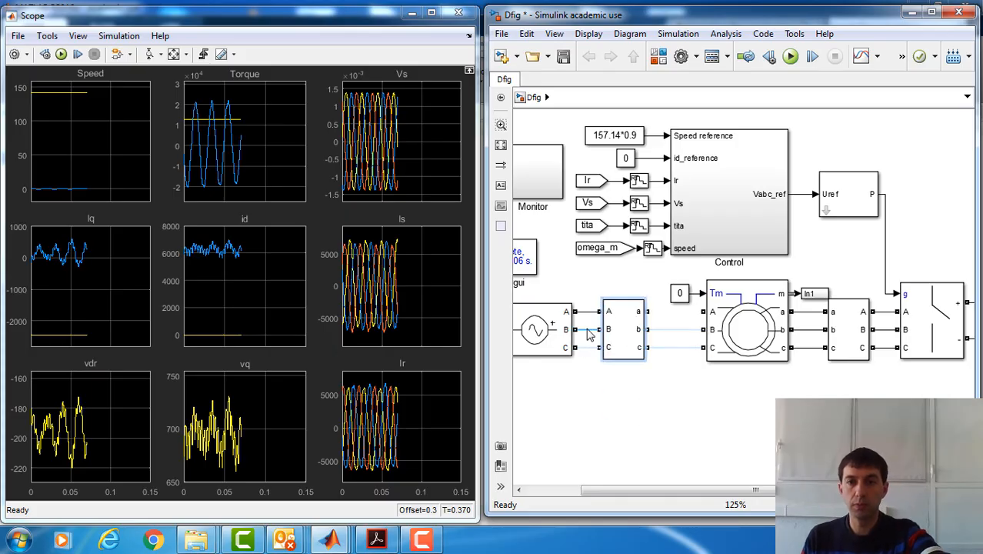
{"action": "left_click_drag", "start_coordinate": [577, 347], "coordinate": [597, 347]}
{"action": "left_click", "coordinate": [680, 329]}
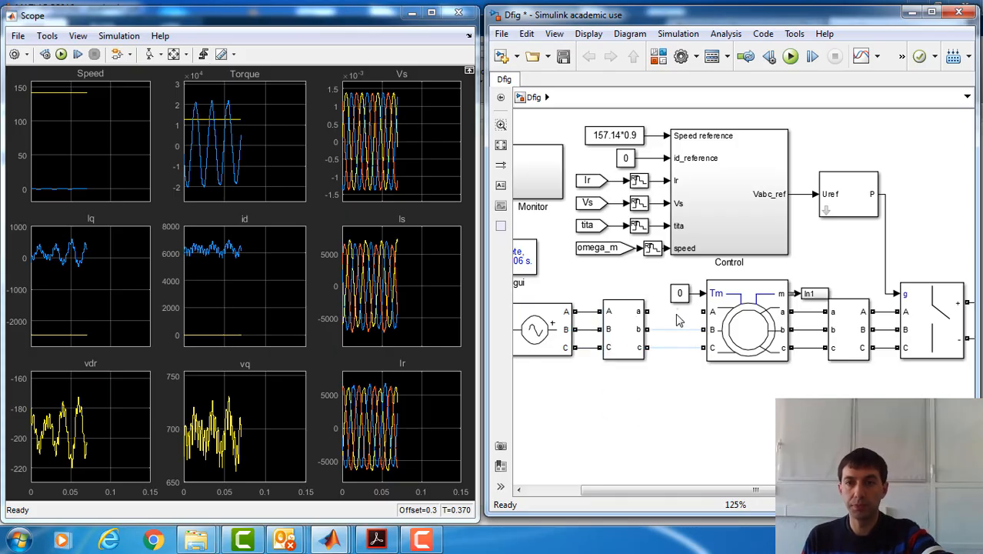
{"action": "left_click_drag", "start_coordinate": [648, 310], "coordinate": [703, 311]}
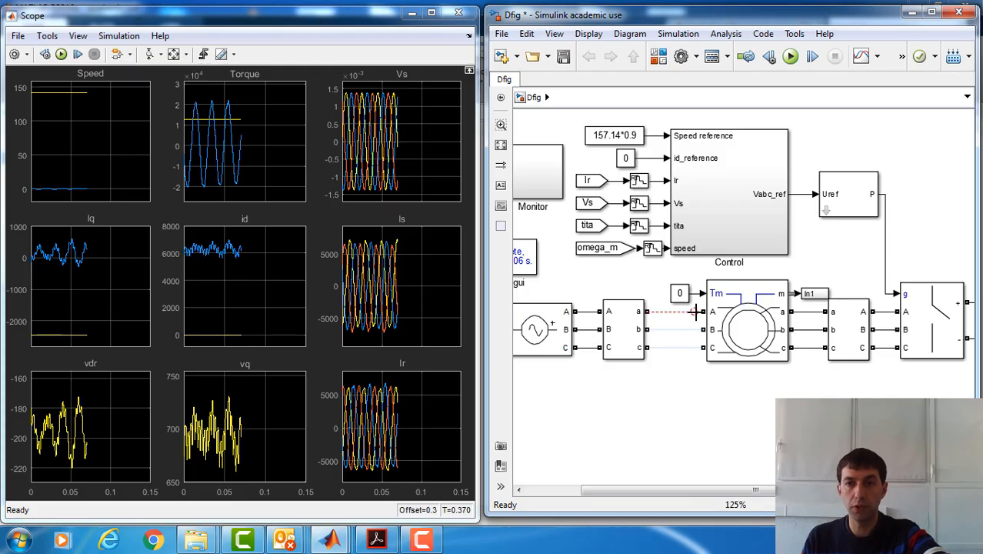
{"action": "left_click_drag", "start_coordinate": [650, 329], "coordinate": [706, 362]}
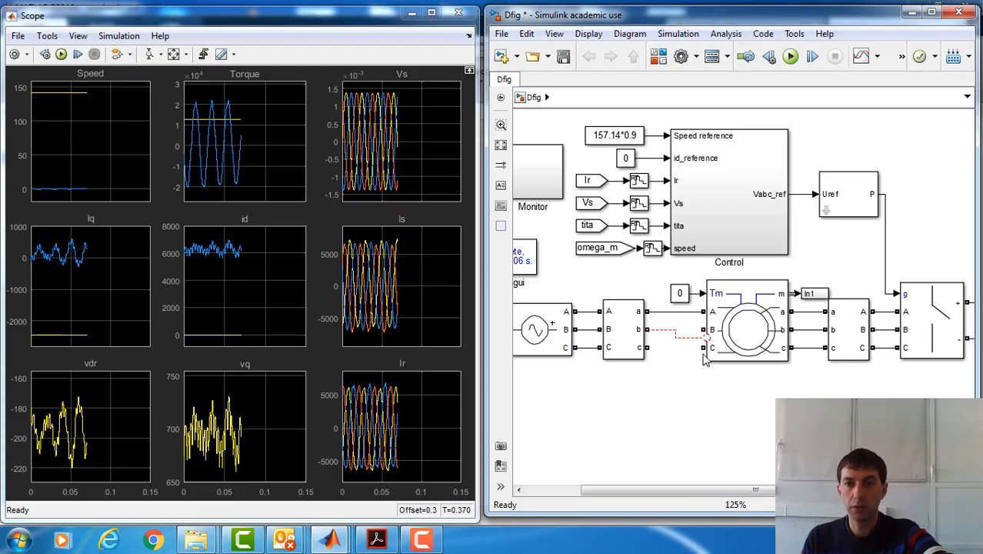
{"action": "left_click", "coordinate": [691, 338]}
{"action": "key", "text": "Delete"}
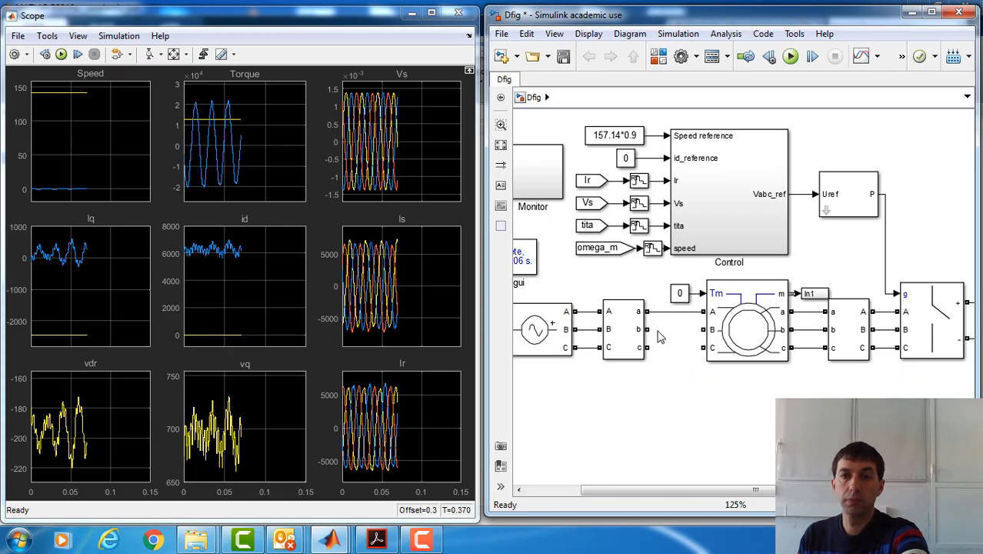
{"action": "left_click_drag", "start_coordinate": [649, 330], "coordinate": [647, 350]}
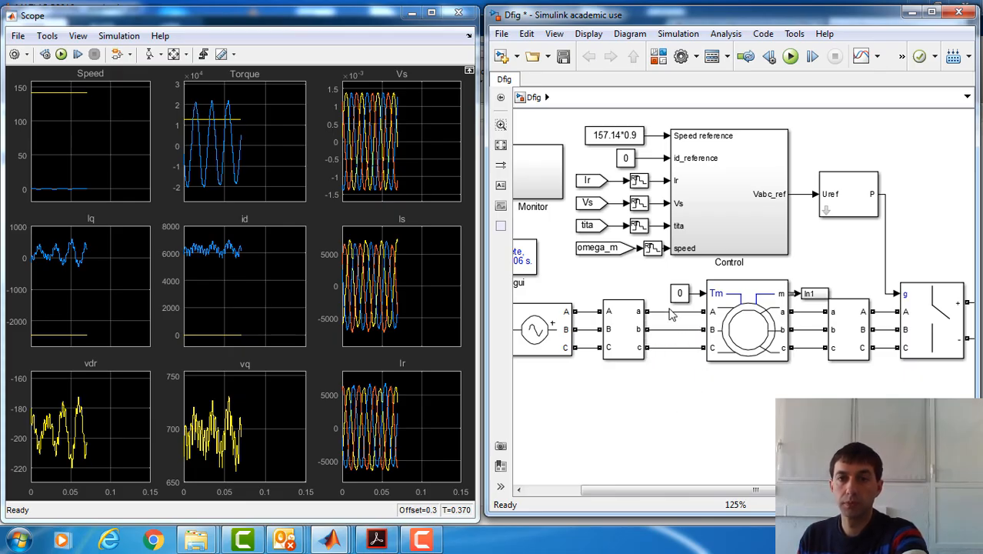
Step: Save the model, then select the whole diagram and shift it up and to the right on the canvas
{"action": "scroll", "coordinate": [709, 414], "scroll_direction": "down", "scroll_amount": 1}
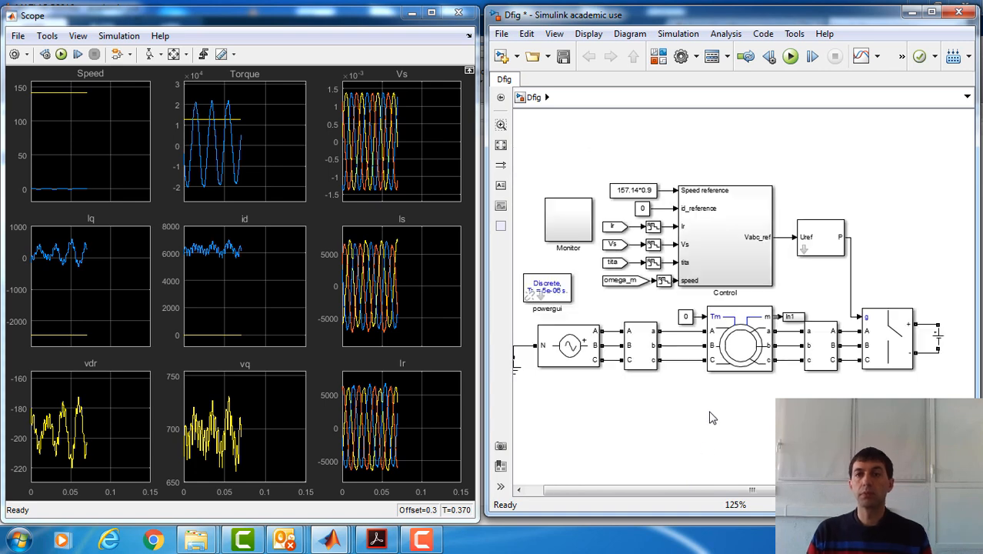
{"action": "left_click", "coordinate": [563, 56]}
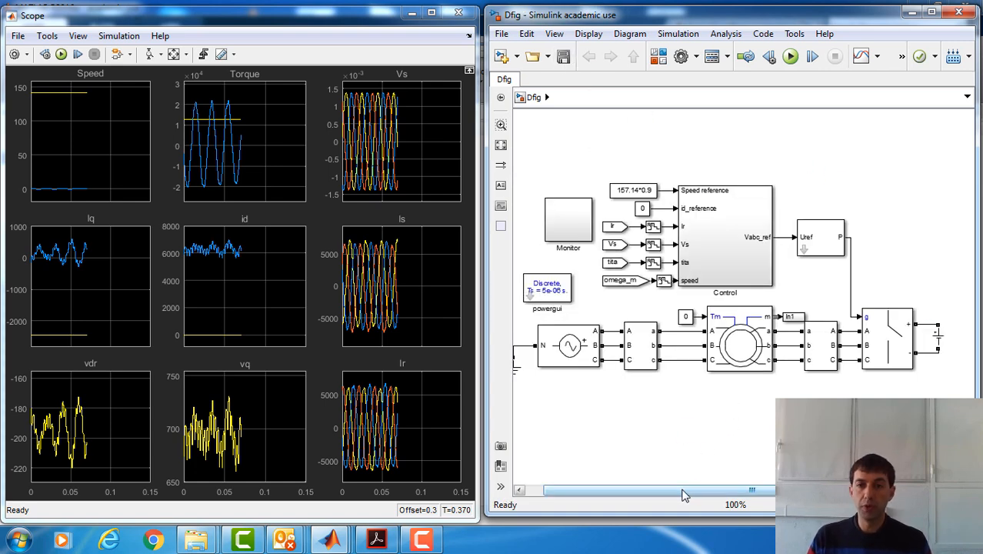
{"action": "left_click_drag", "start_coordinate": [682, 490], "coordinate": [662, 489]}
{"action": "left_click_drag", "start_coordinate": [969, 403], "coordinate": [911, 415]}
{"action": "left_click_drag", "start_coordinate": [652, 229], "coordinate": [691, 176]}
{"action": "left_click_drag", "start_coordinate": [709, 491], "coordinate": [646, 480]}
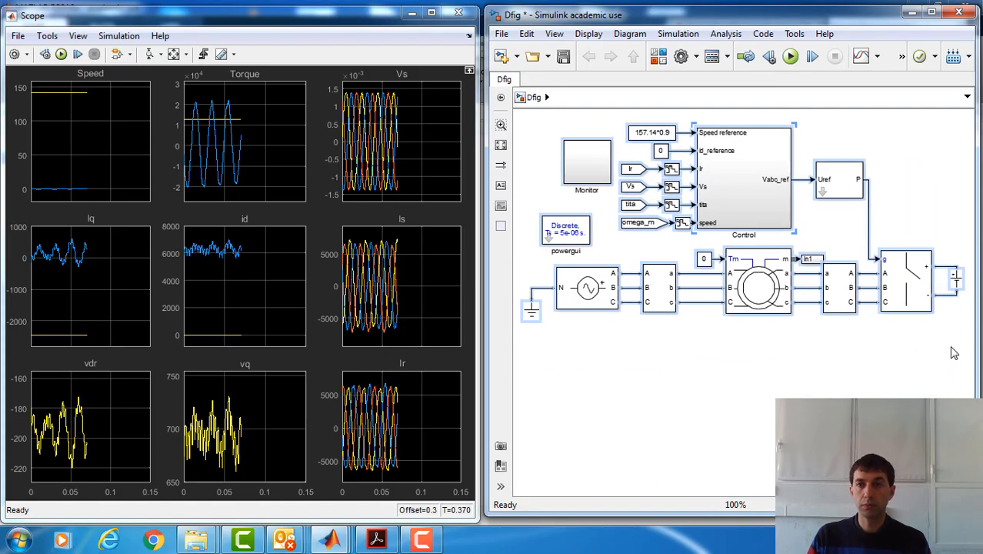
Step: Open the Control subsystem in a maximized window and bring its full diagram into view
{"action": "double_click", "coordinate": [766, 196]}
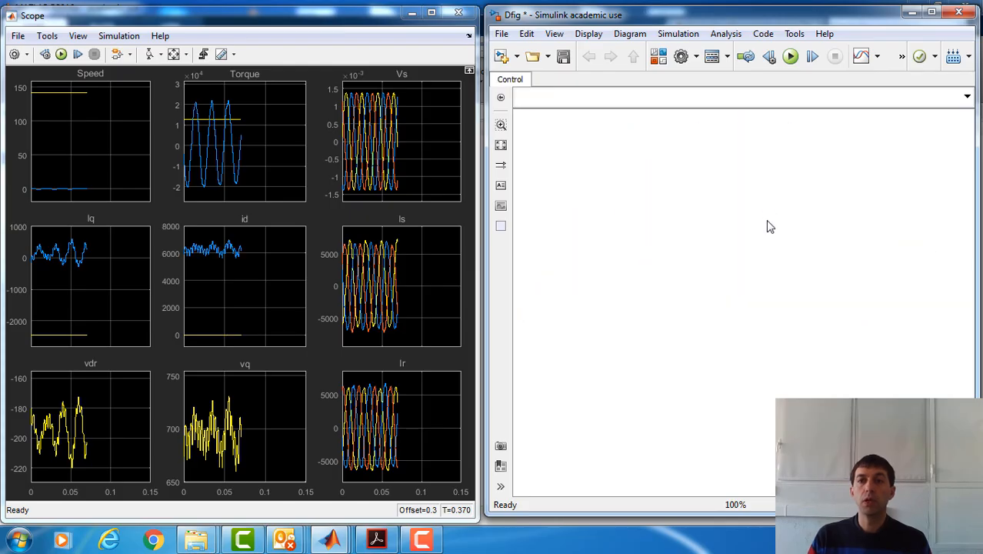
{"action": "left_click", "coordinate": [932, 13]}
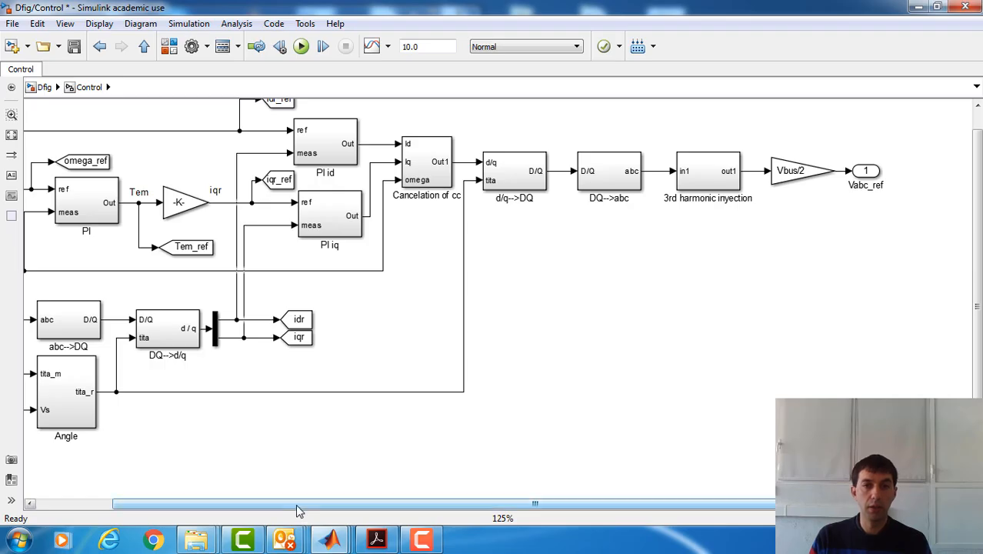
{"action": "left_click_drag", "start_coordinate": [300, 504], "coordinate": [204, 504]}
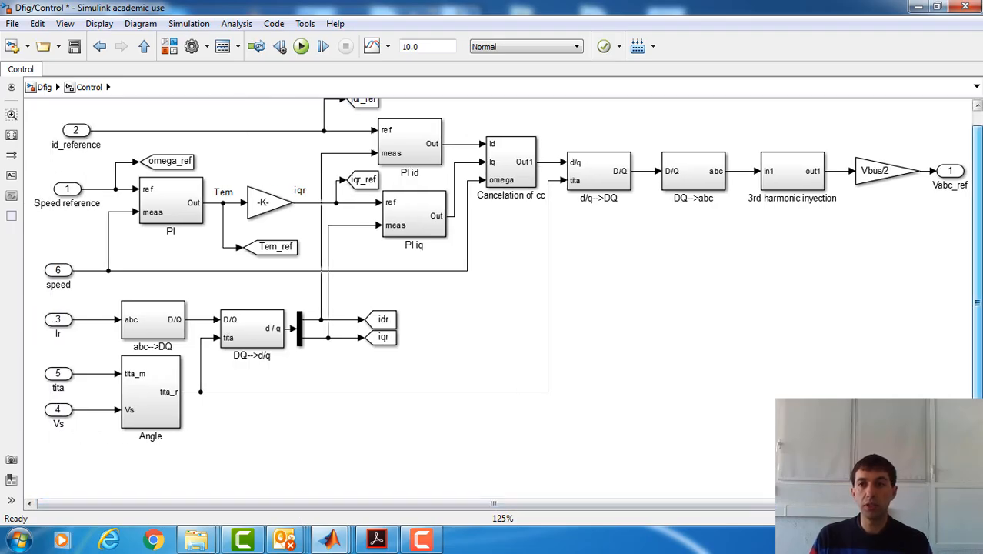
{"action": "scroll", "coordinate": [975, 323], "scroll_direction": "up", "scroll_amount": 1}
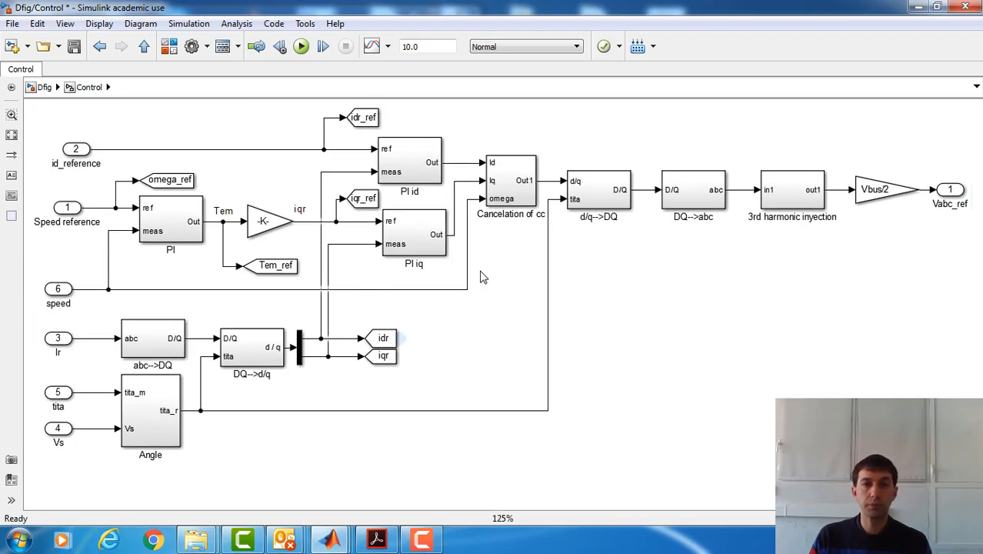
Step: Set the gain between the 3rd harmonic inyection block and the Vabc_ref output to 1/(Vbus/2)
{"action": "left_click", "coordinate": [894, 197]}
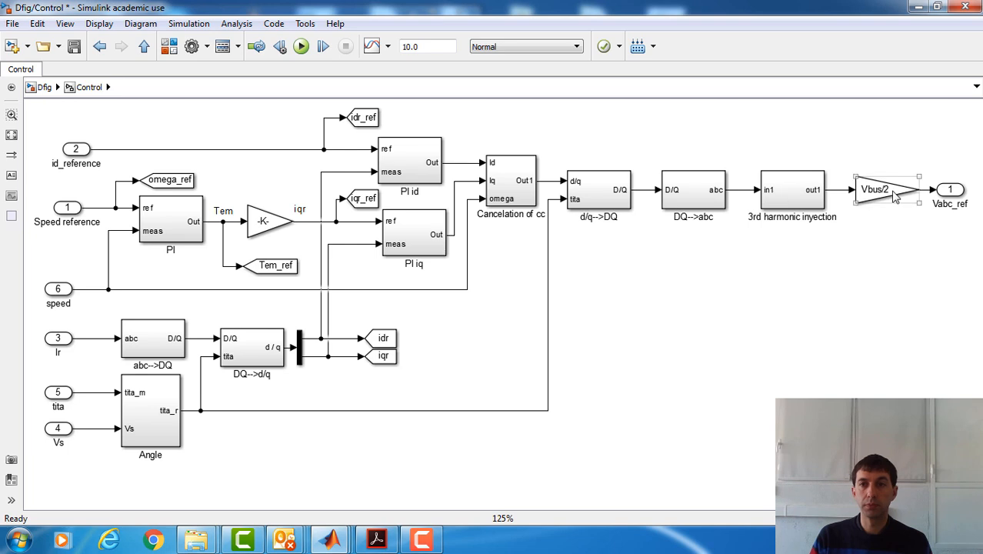
{"action": "double_click", "coordinate": [872, 194]}
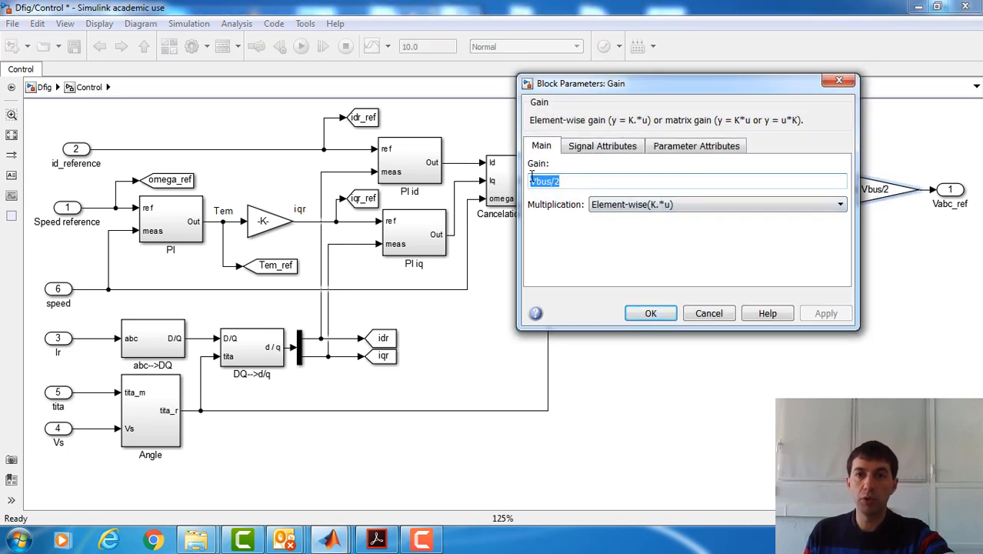
{"action": "key", "text": "Home"}
{"action": "type", "text": "1"}
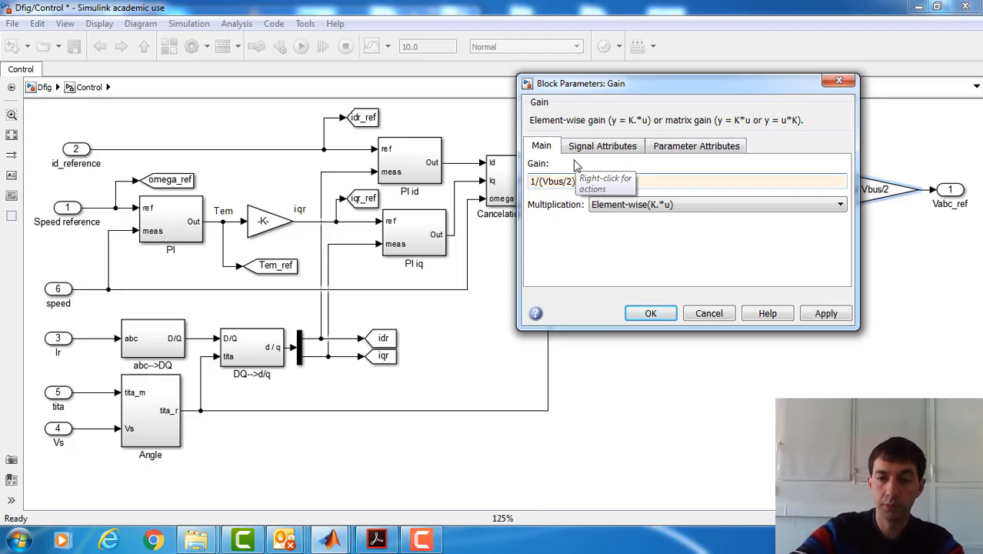
{"action": "key", "text": "Return"}
Step: Enlarge the output gain block so that its full expression fits inside it
{"action": "left_click", "coordinate": [870, 199]}
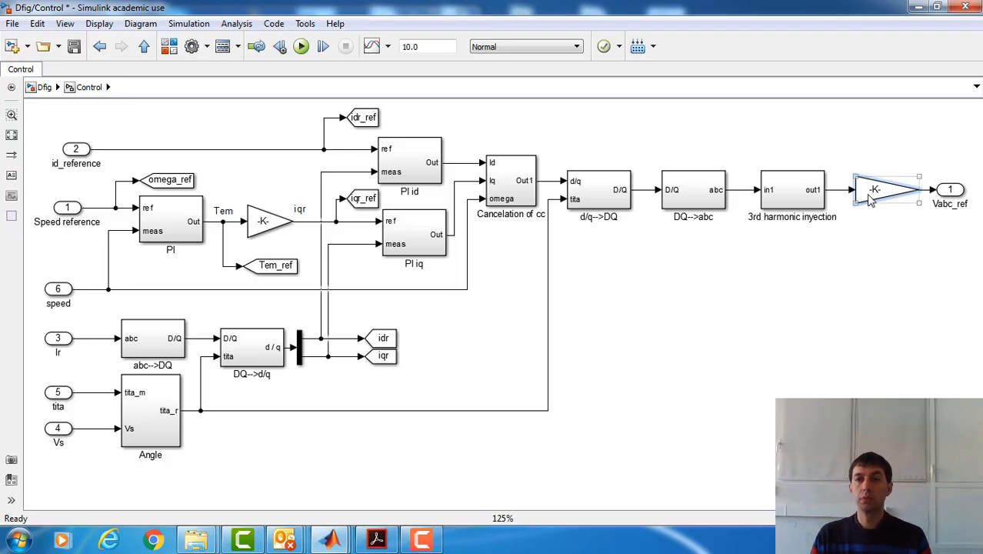
{"action": "left_click_drag", "start_coordinate": [853, 173], "coordinate": [862, 192]}
{"action": "left_click_drag", "start_coordinate": [928, 163], "coordinate": [934, 223]}
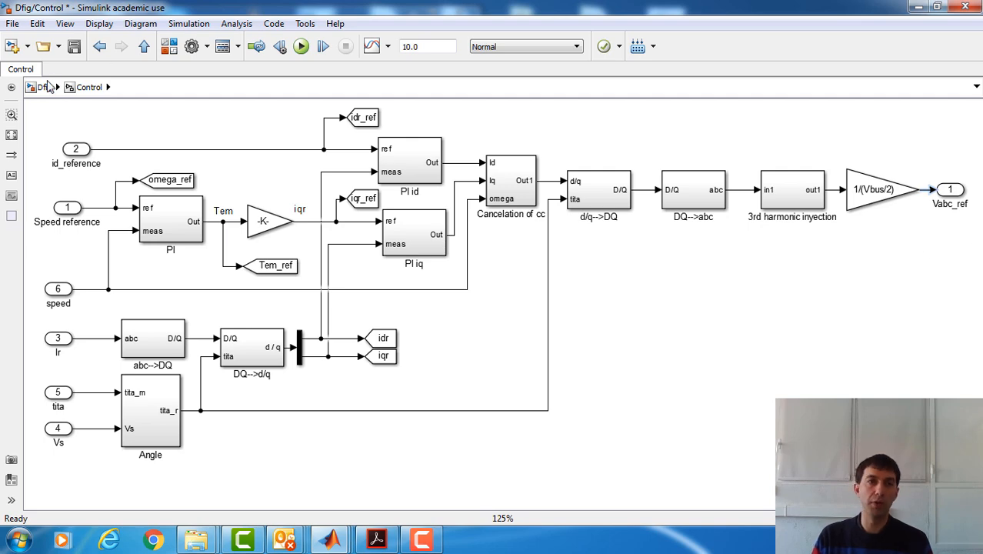
Step: Return to the top-level Dfig model in the restored window, save it and run the simulation
{"action": "left_click", "coordinate": [46, 87]}
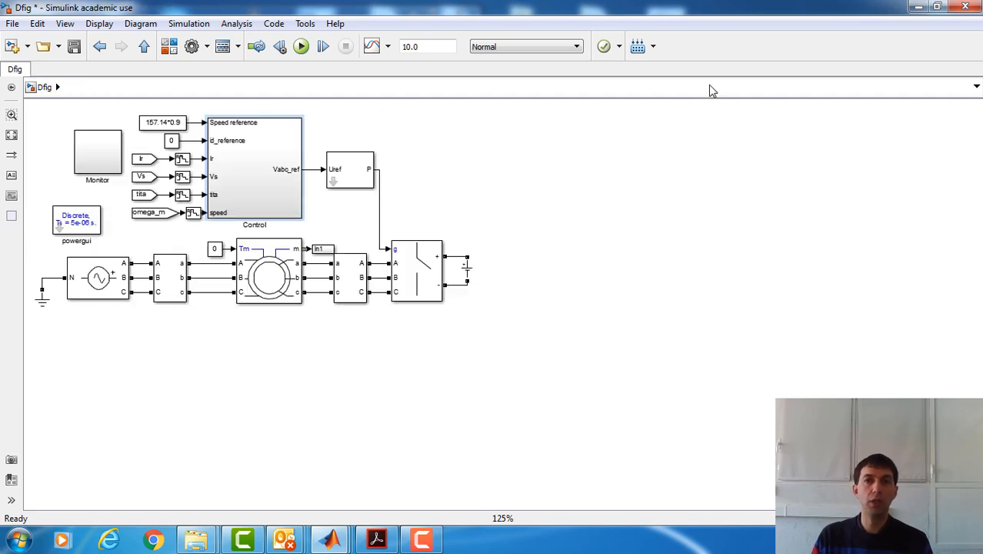
{"action": "left_click", "coordinate": [937, 7]}
{"action": "left_click", "coordinate": [563, 56]}
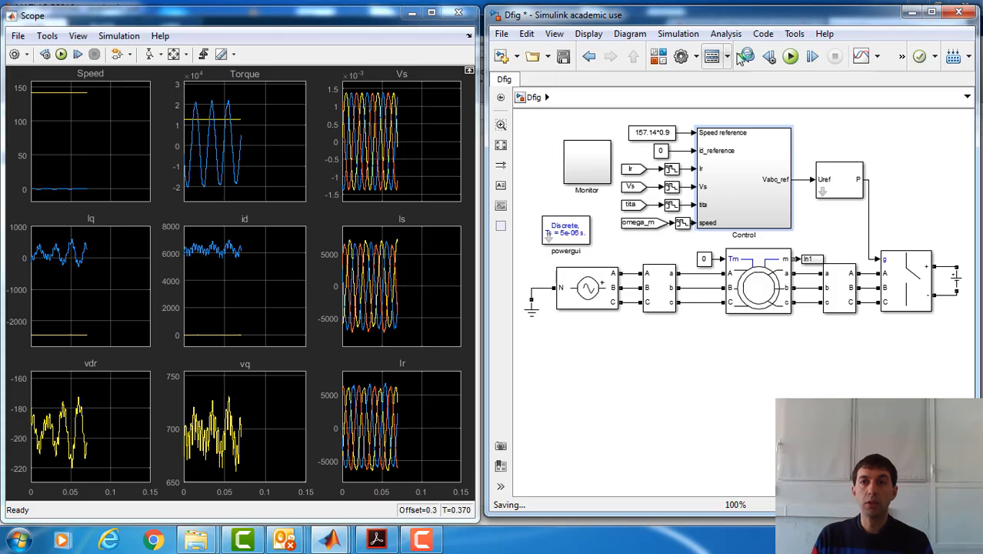
{"action": "left_click", "coordinate": [792, 58]}
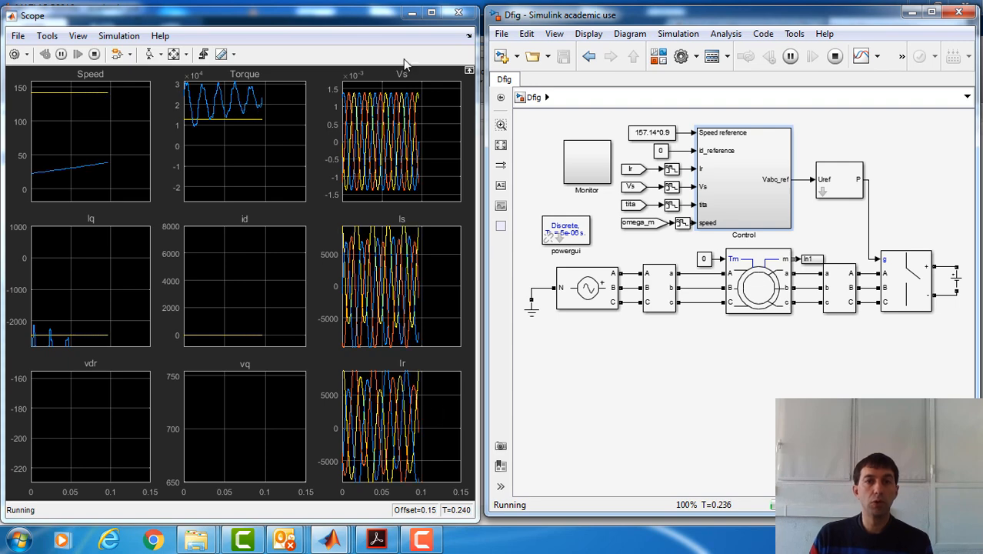
Step: Rescale the Scope axes to the traces several times as the simulation advances, then pause the simulation
{"action": "left_click", "coordinate": [174, 54]}
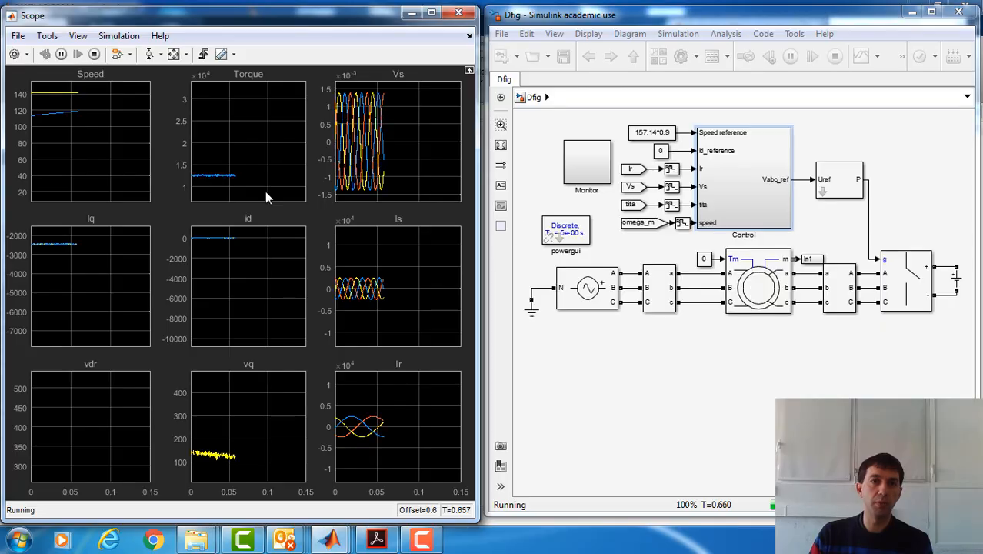
{"action": "left_click", "coordinate": [173, 54]}
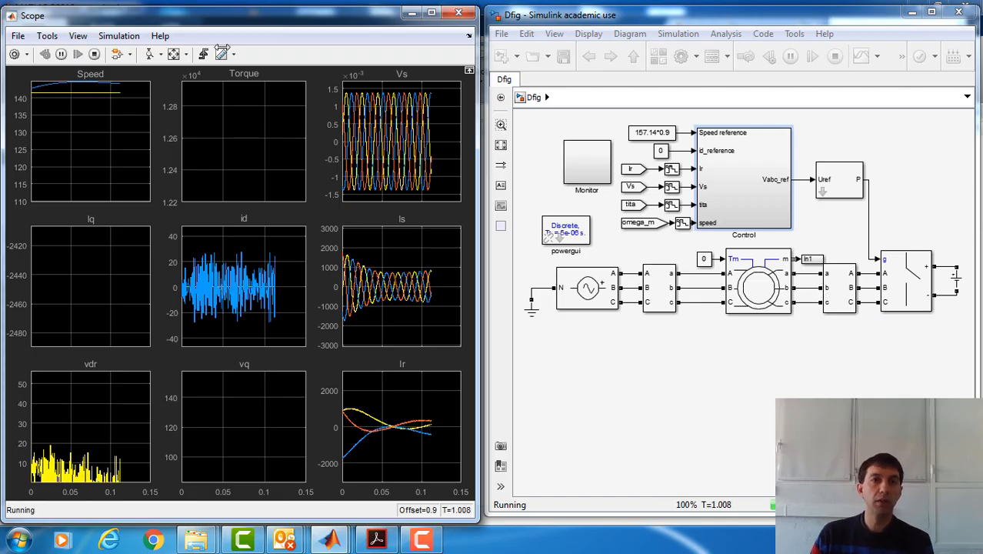
{"action": "left_click", "coordinate": [174, 54]}
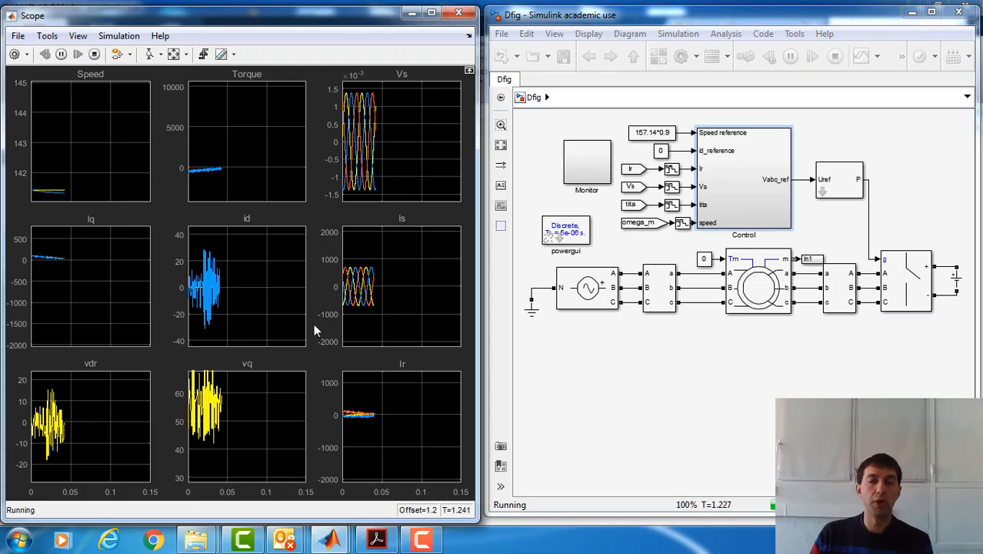
{"action": "left_click", "coordinate": [173, 53]}
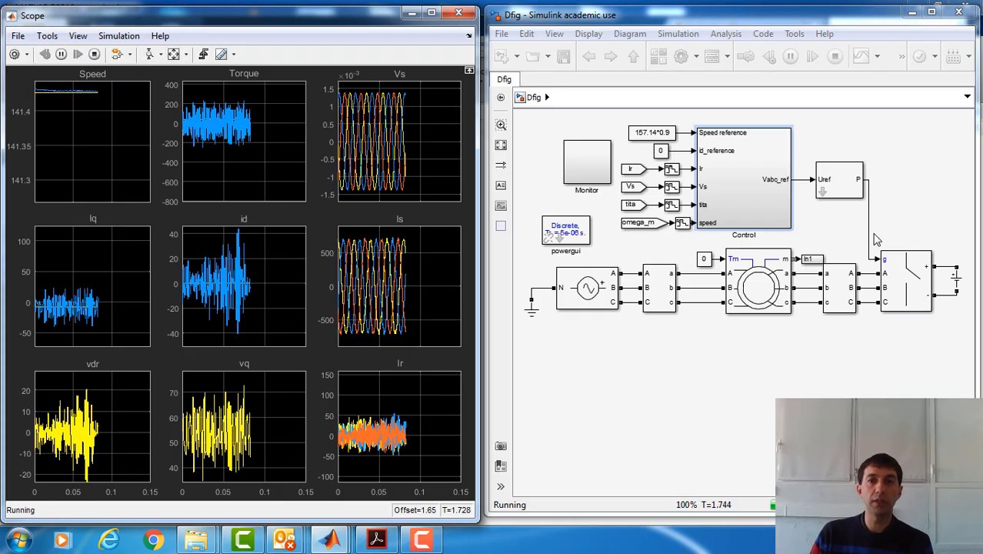
{"action": "left_click", "coordinate": [790, 60]}
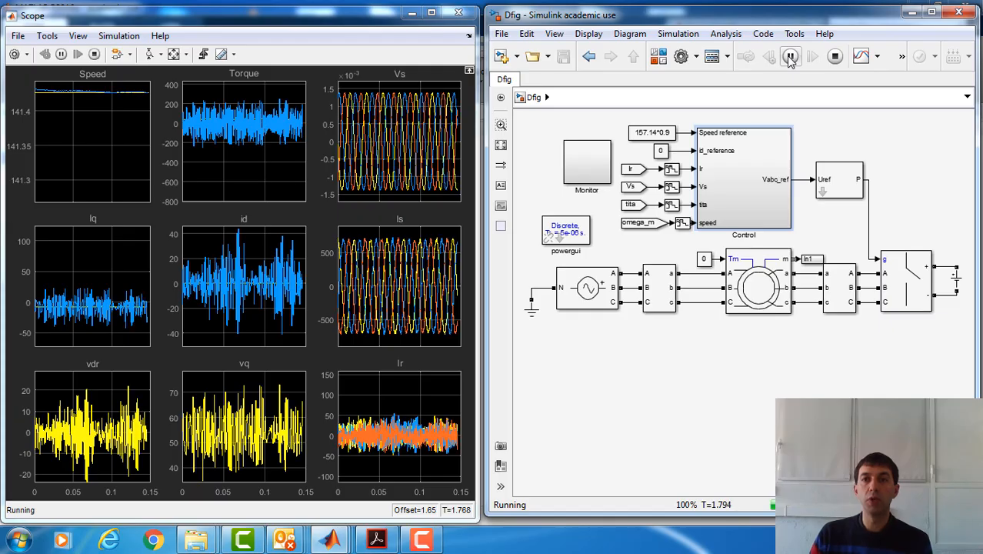
Step: Pause the simulation, then fit the full run in the Scope and zoom along the time axis into its final portion
{"action": "left_click", "coordinate": [791, 57]}
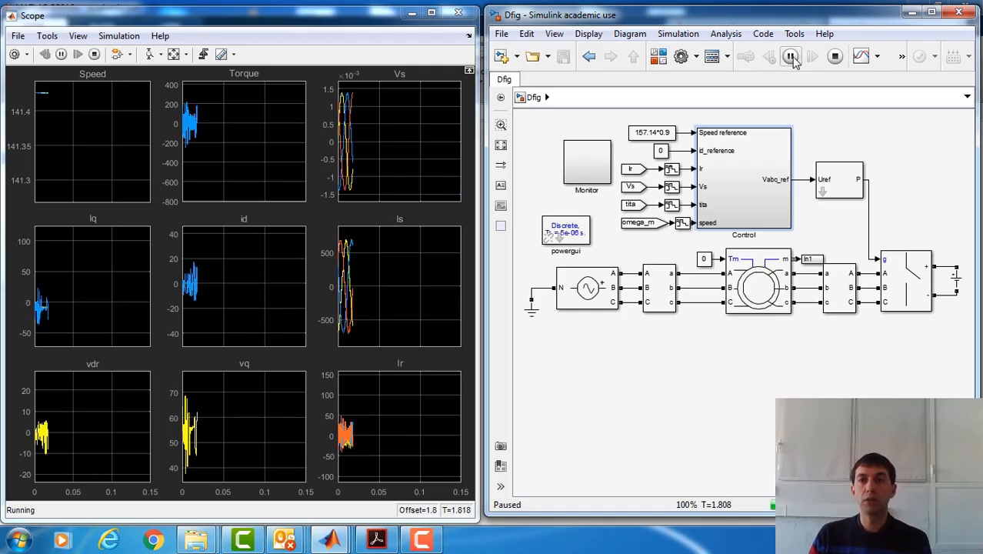
{"action": "left_click", "coordinate": [174, 55]}
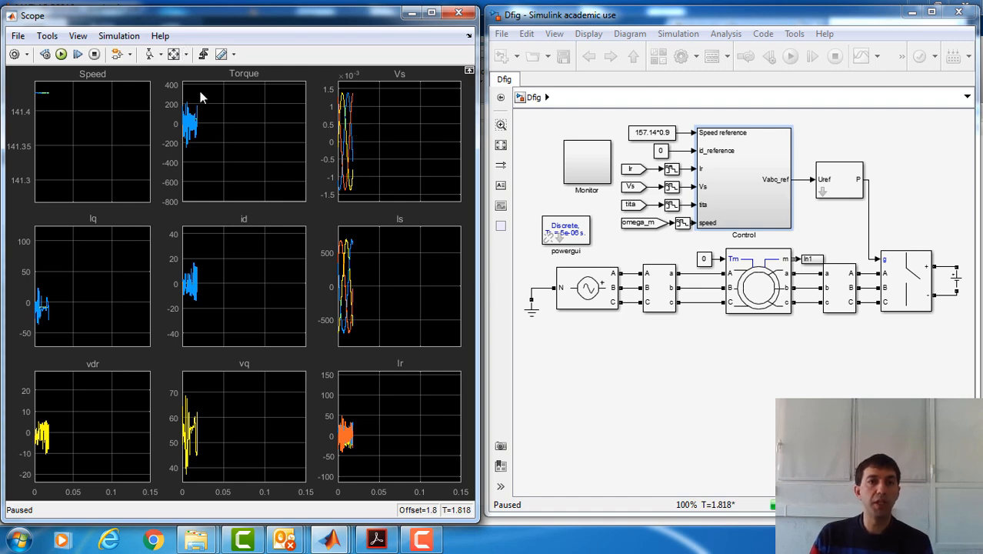
{"action": "left_click", "coordinate": [174, 55]}
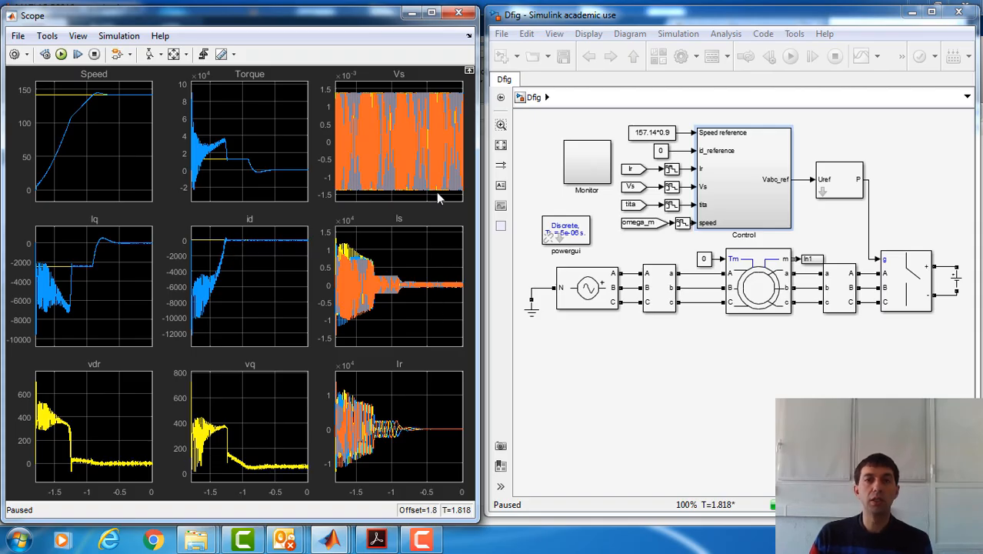
{"action": "left_click", "coordinate": [161, 57]}
{"action": "left_click", "coordinate": [153, 94]}
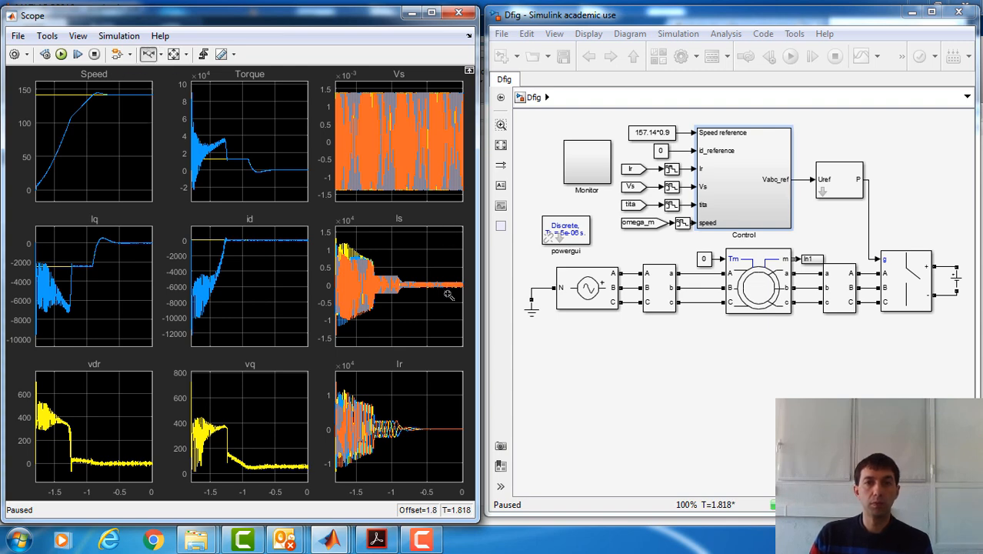
{"action": "left_click_drag", "start_coordinate": [464, 294], "coordinate": [465, 295]}
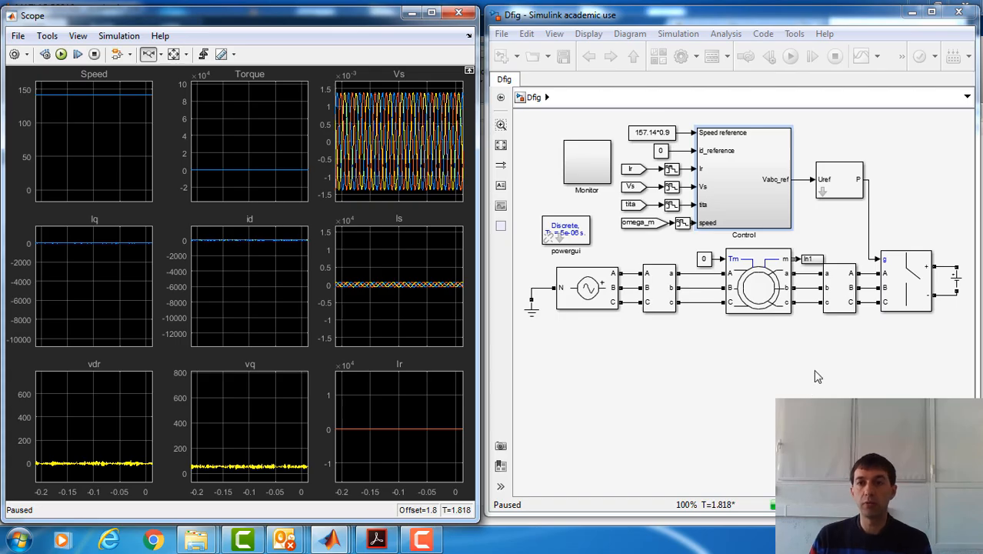
Step: Set the constant feeding the machine's Tm input to Tem*0.25 and resume the simulation
{"action": "double_click", "coordinate": [703, 260]}
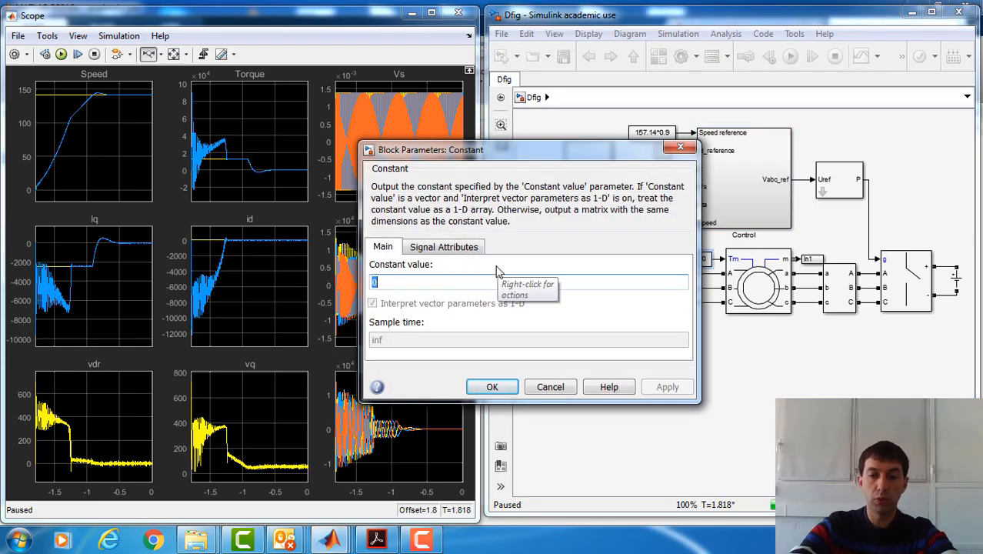
{"action": "type", "text": "Tem*0.25"}
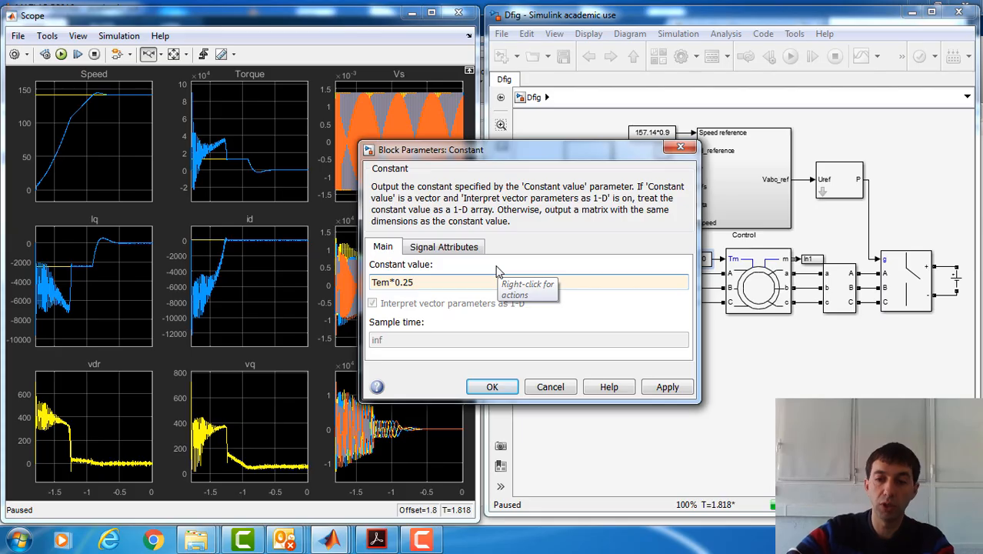
{"action": "key", "text": "Return"}
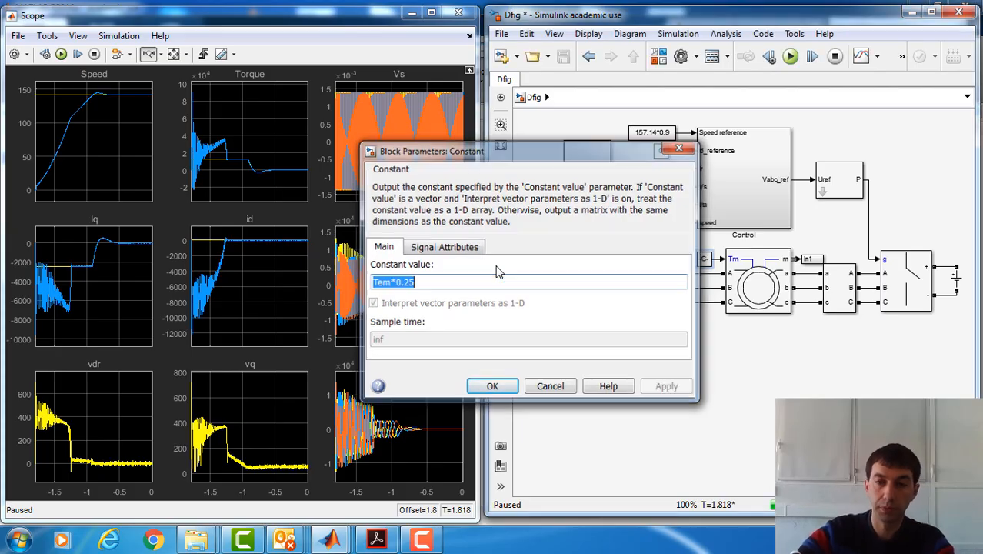
{"action": "left_click", "coordinate": [790, 56]}
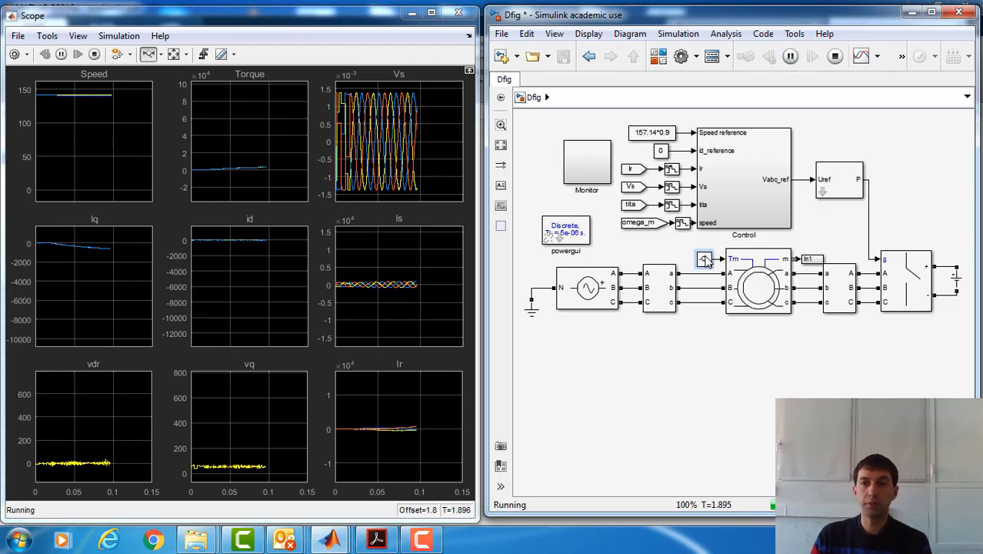
Step: Review the Tm constant's setting and repeatedly rescale the Scope axes to examine the response to the load torque
{"action": "double_click", "coordinate": [705, 259]}
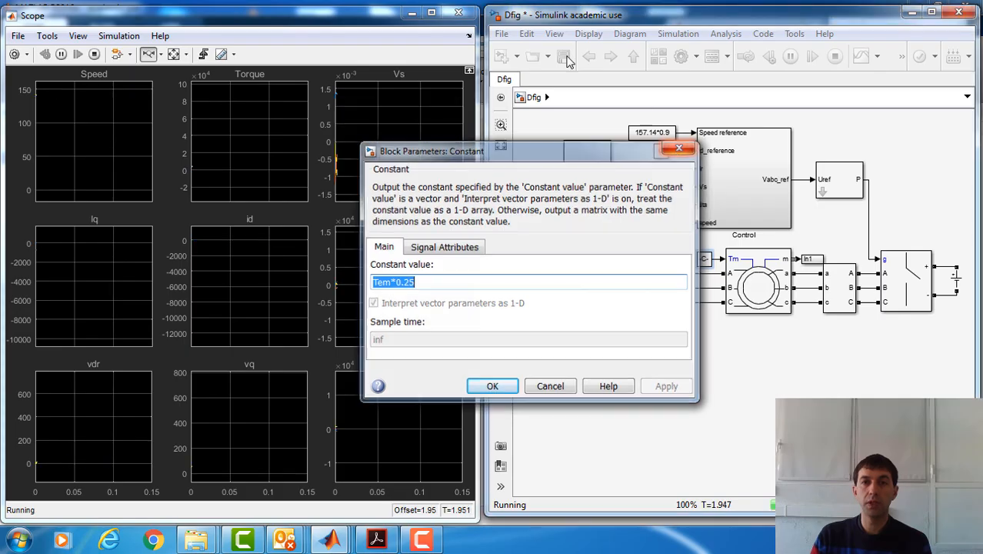
{"action": "left_click", "coordinate": [678, 149]}
{"action": "left_click", "coordinate": [173, 54]}
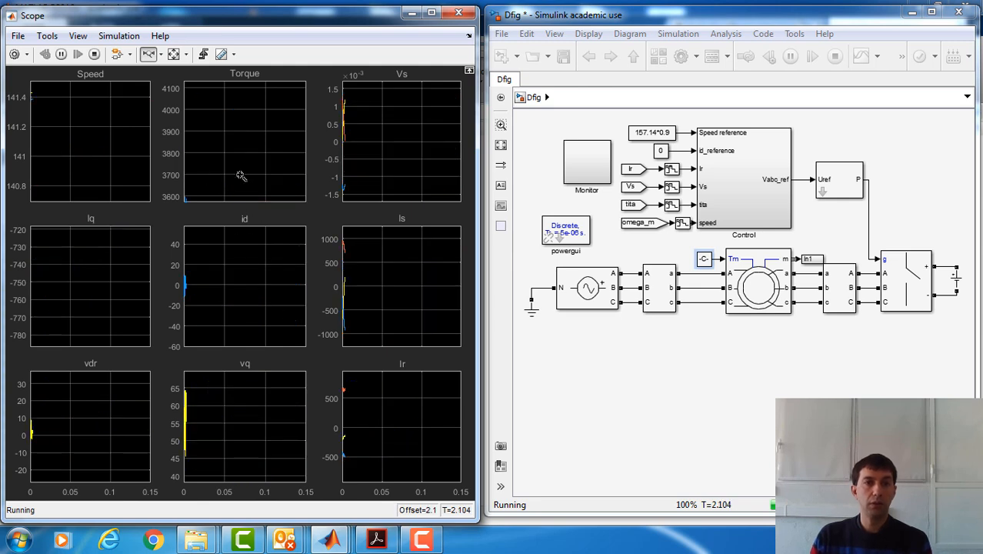
{"action": "left_click", "coordinate": [179, 56]}
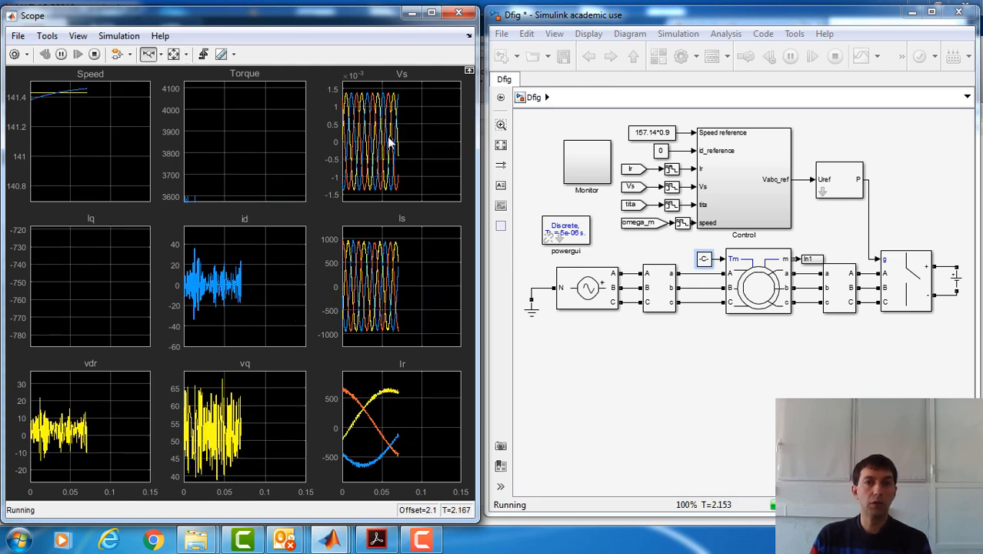
{"action": "double_click", "coordinate": [707, 262]}
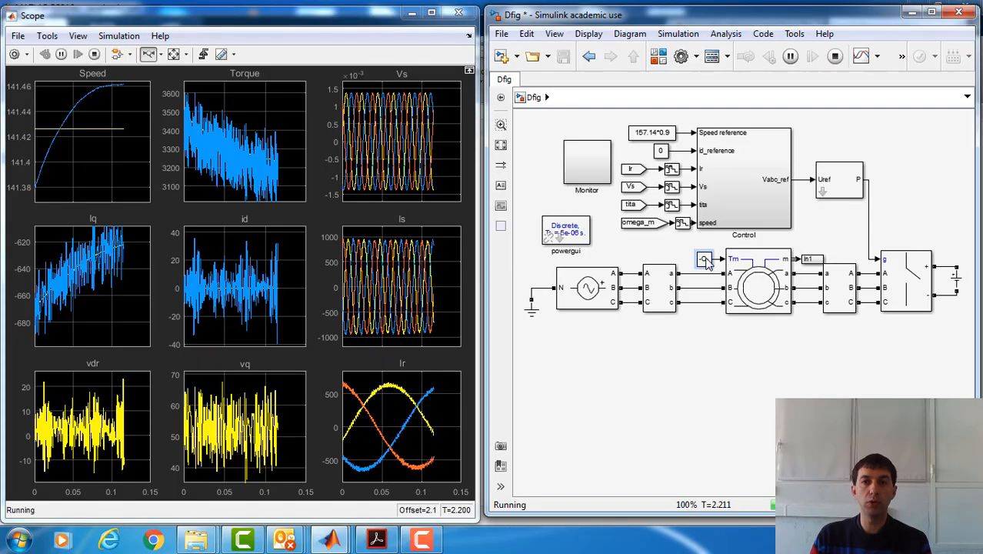
{"action": "key", "text": "Return"}
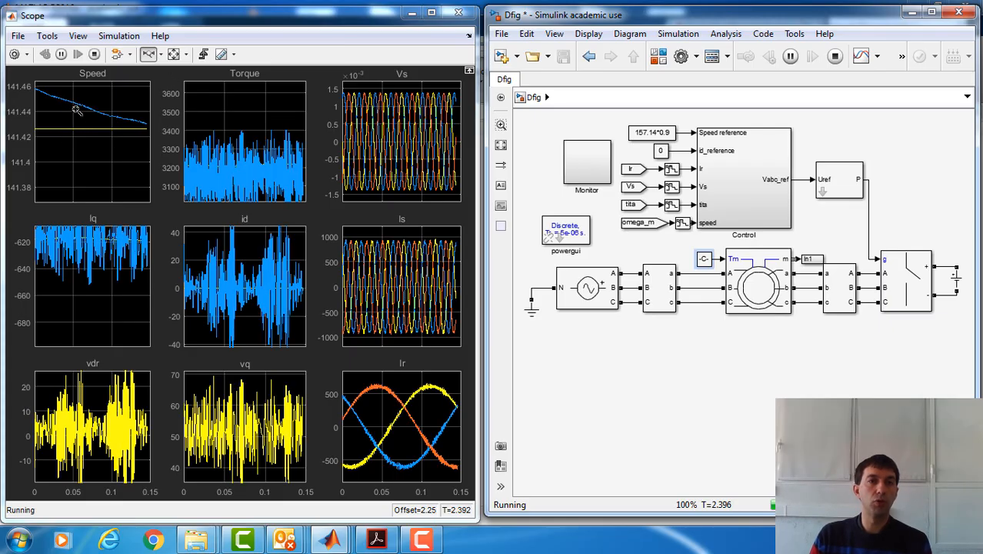
{"action": "left_click", "coordinate": [173, 54]}
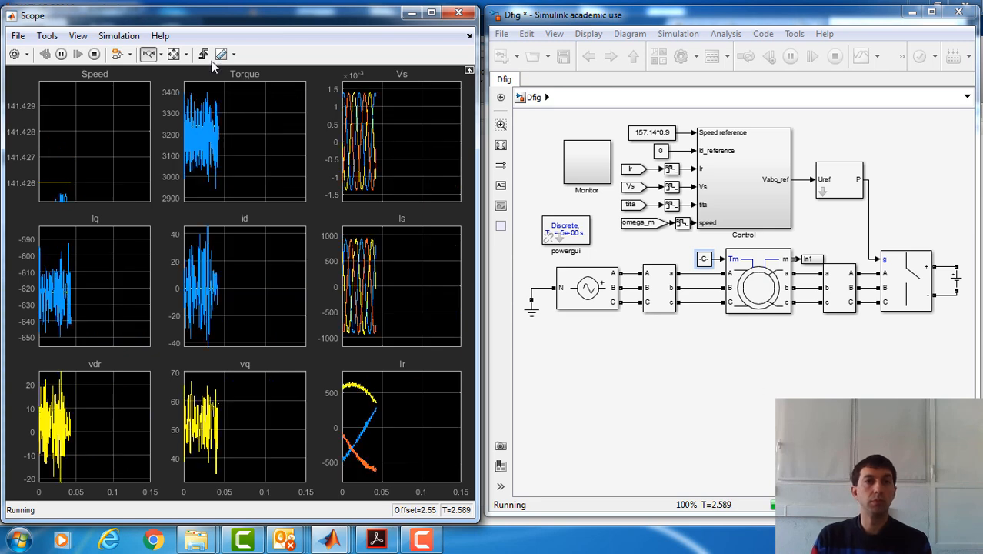
{"action": "left_click", "coordinate": [174, 52]}
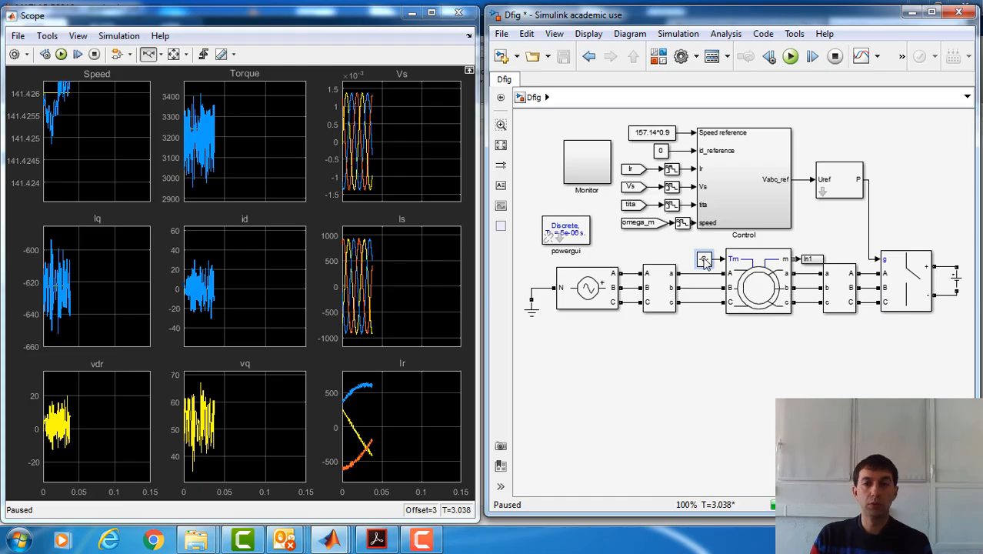
Step: Set the Speed reference constant to 157.14*1 and continue the simulation
{"action": "double_click", "coordinate": [652, 133]}
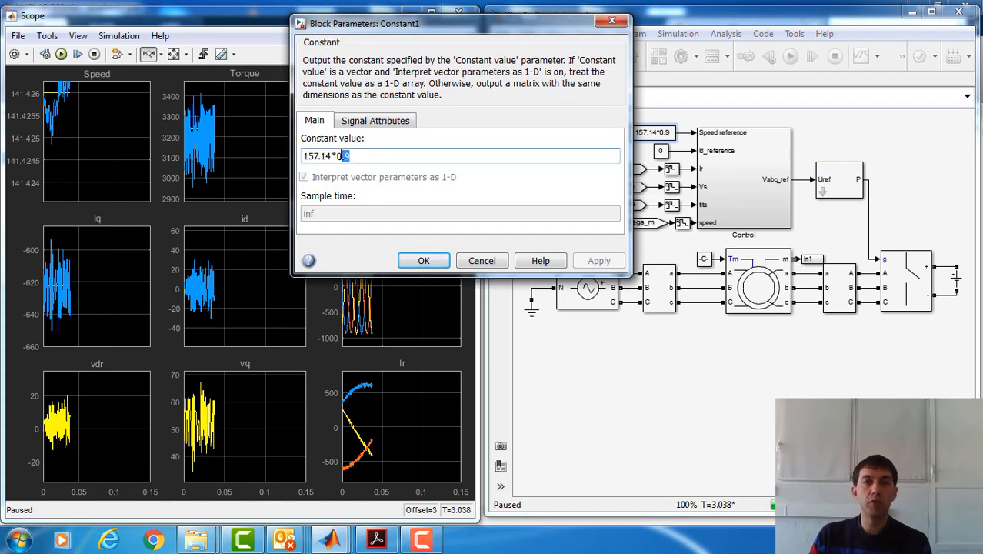
{"action": "type", "text": "1"}
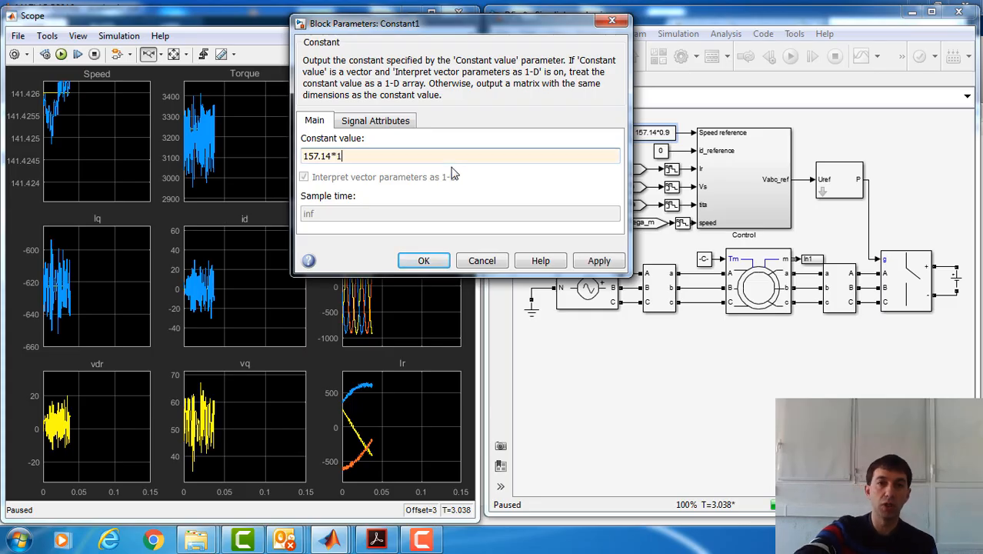
{"action": "key", "text": "Return"}
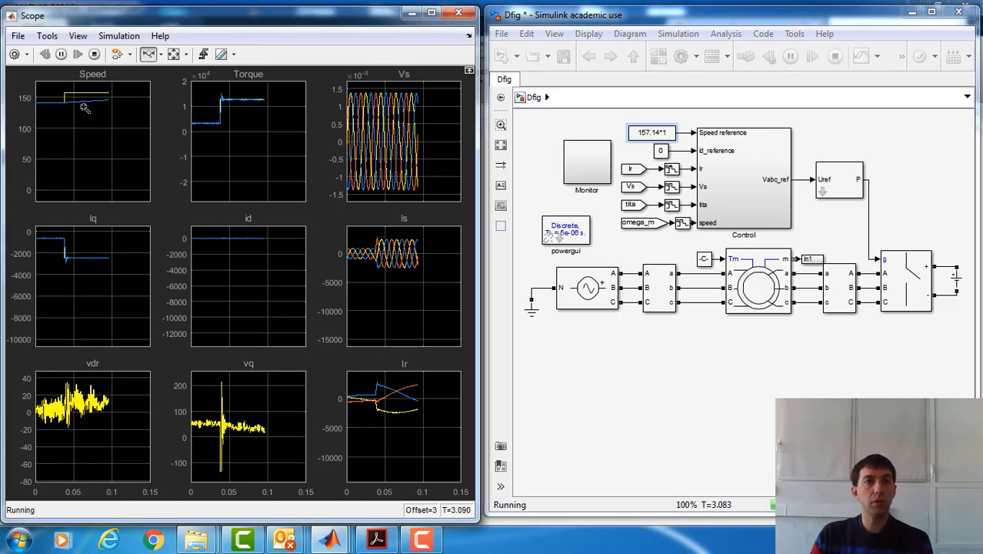
Step: Rescale the Scope axes to follow the response at the 157.14*1 speed reference, then pause the simulation
{"action": "left_click", "coordinate": [175, 57]}
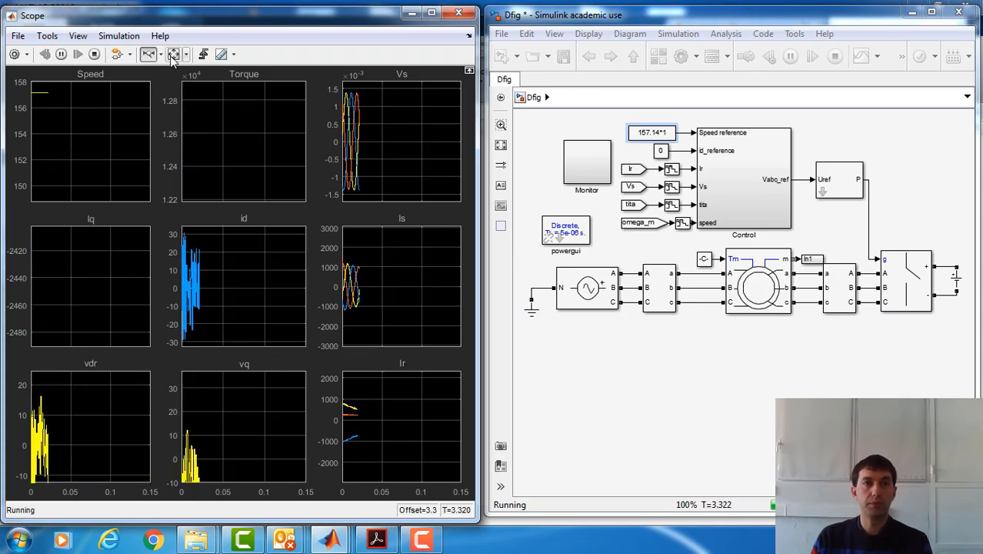
{"action": "left_click", "coordinate": [173, 54]}
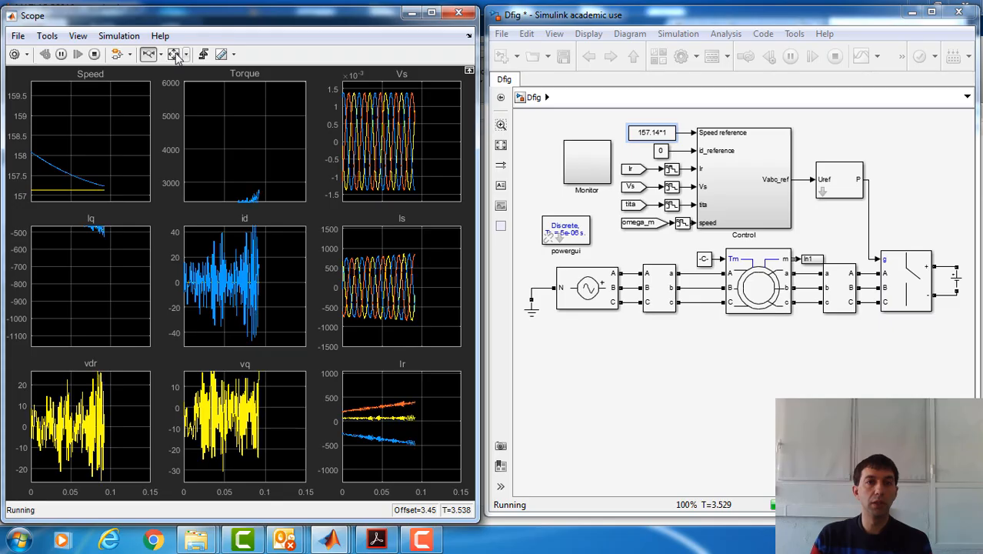
{"action": "left_click", "coordinate": [148, 55]}
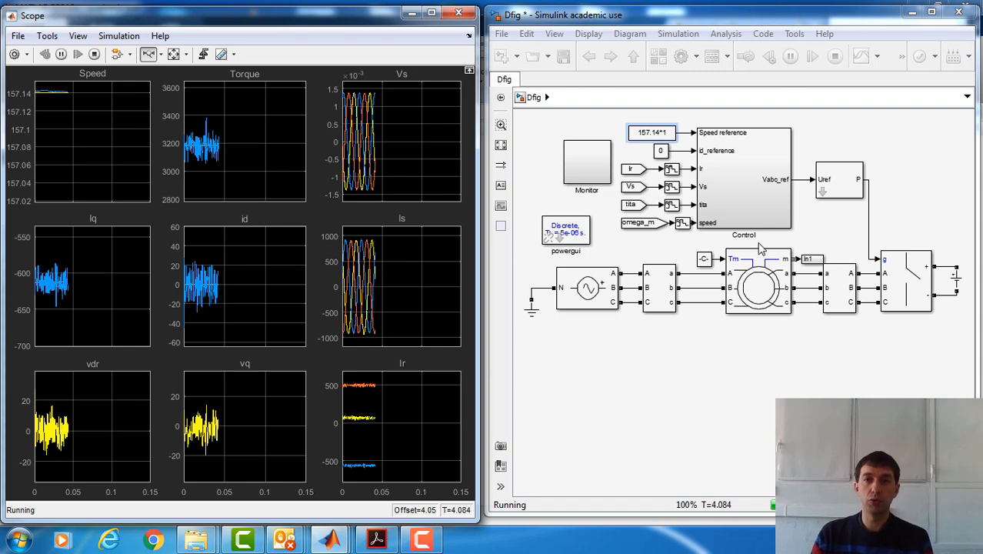
{"action": "left_click", "coordinate": [784, 73]}
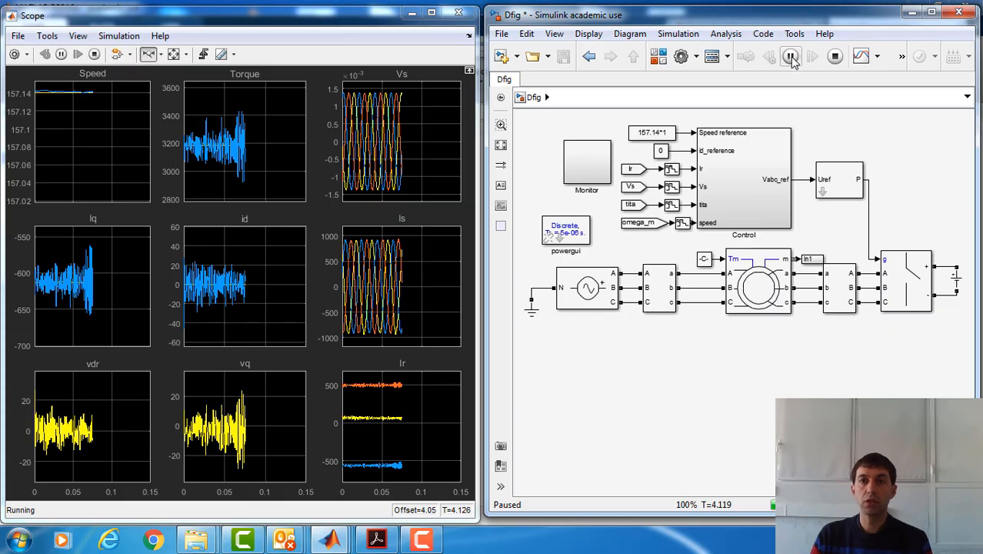
Step: Set the Speed reference constant to 157.14*1.1 and resume the simulation
{"action": "double_click", "coordinate": [652, 132]}
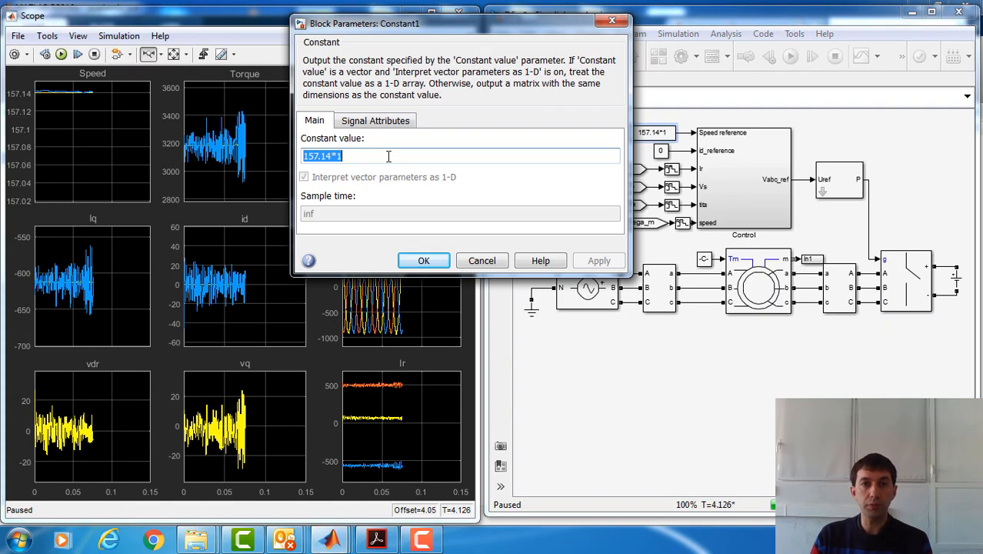
{"action": "type", "text": ".1"}
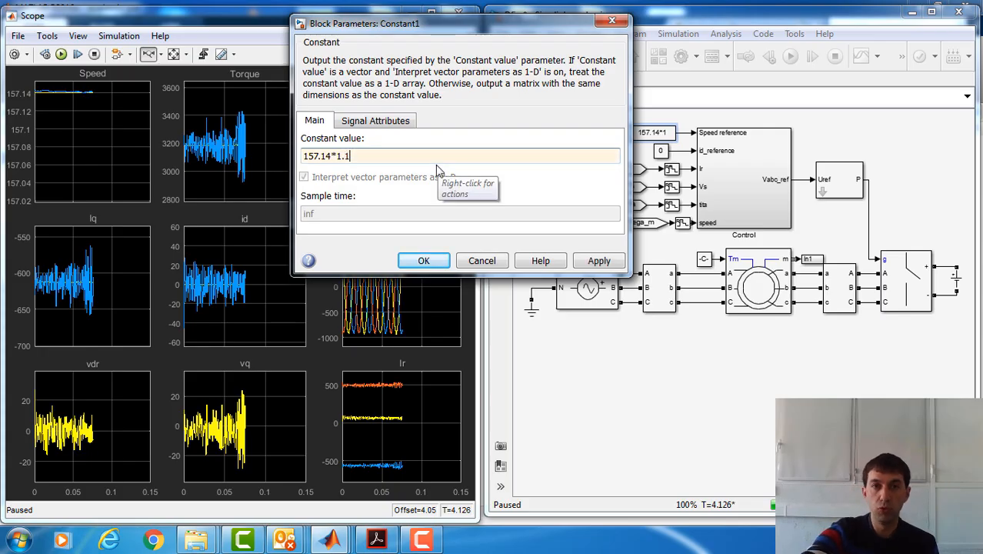
{"action": "key", "text": "Return"}
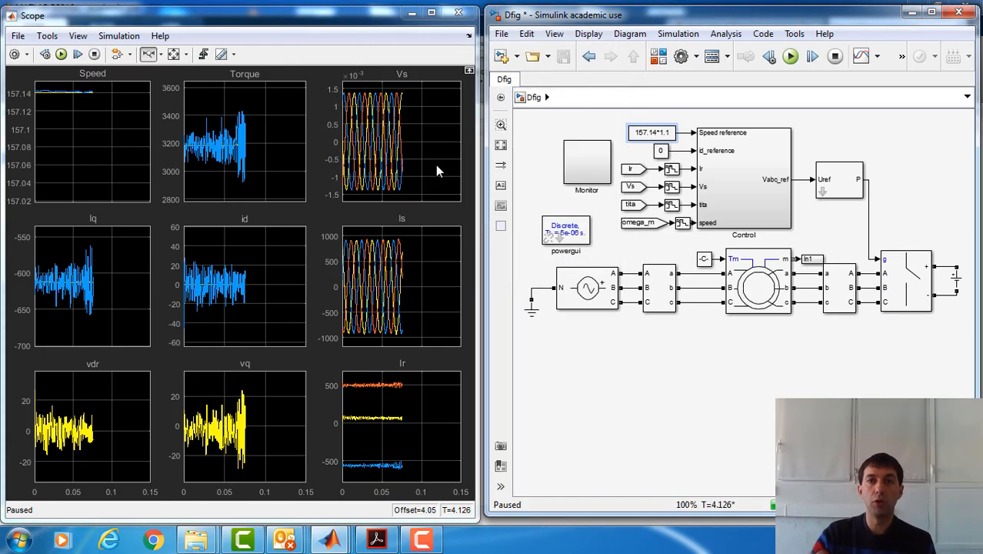
{"action": "left_click", "coordinate": [791, 57]}
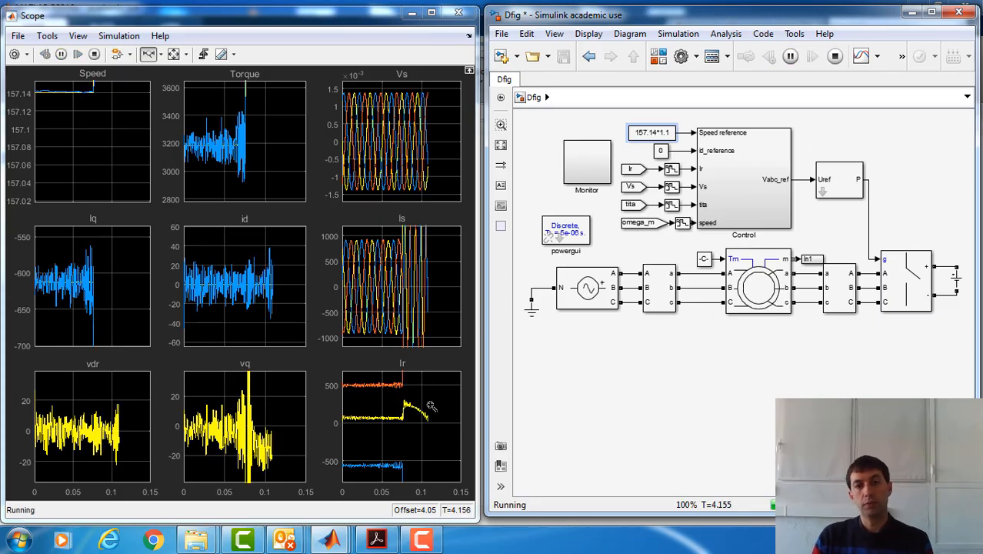
Step: Rescale the Scope axes repeatedly to examine the speed, torque and rotor current response to the 157.14*1.1 reference
{"action": "left_click", "coordinate": [172, 55]}
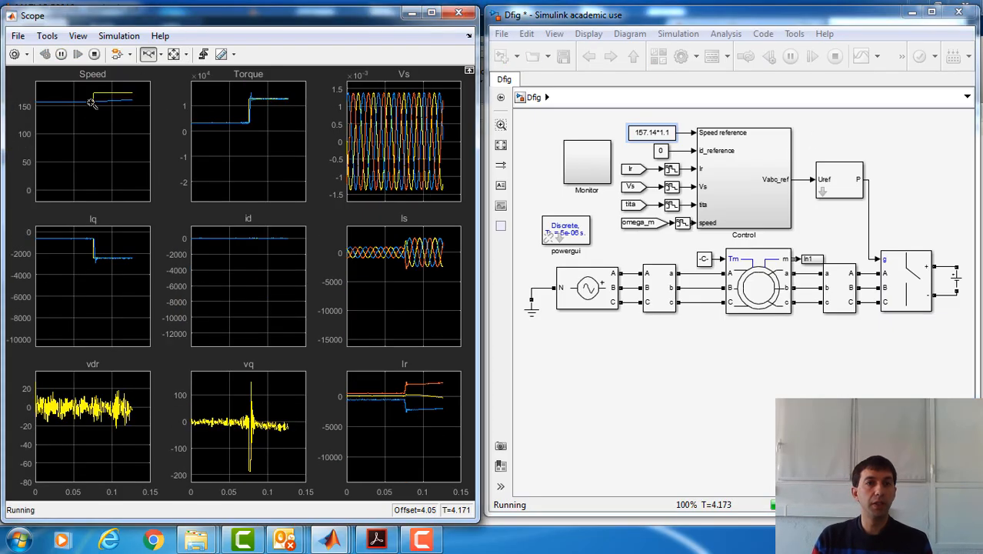
{"action": "left_click", "coordinate": [175, 56]}
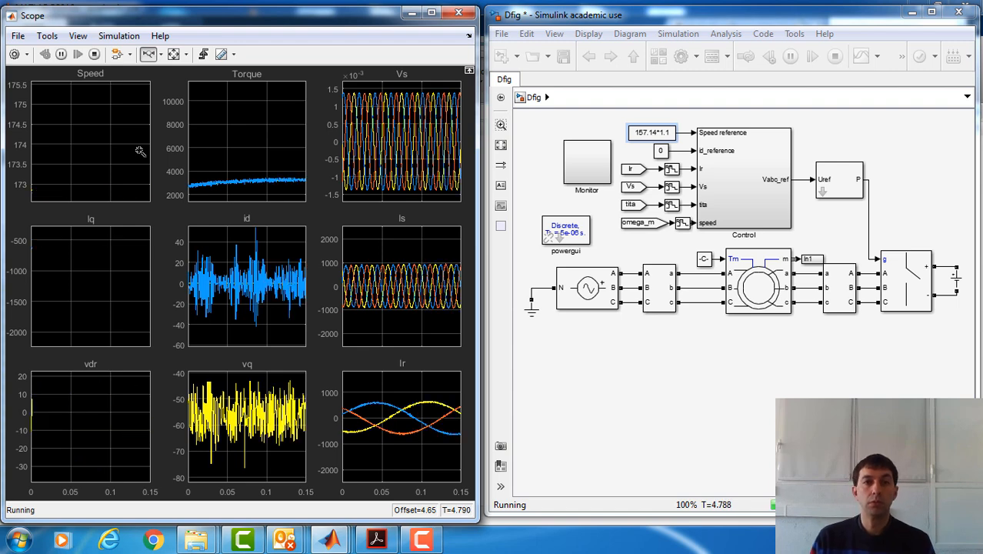
{"action": "left_click", "coordinate": [171, 57]}
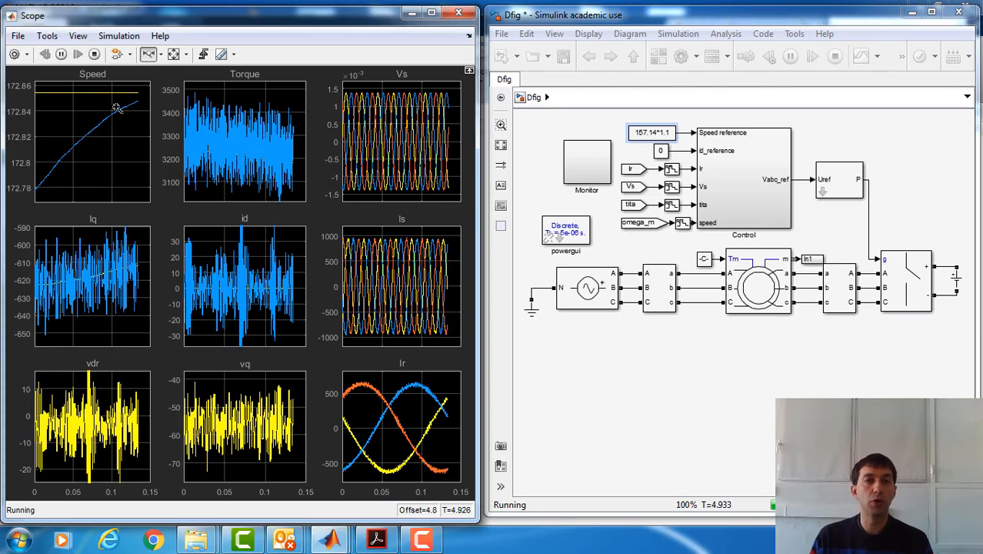
{"action": "left_click", "coordinate": [175, 56]}
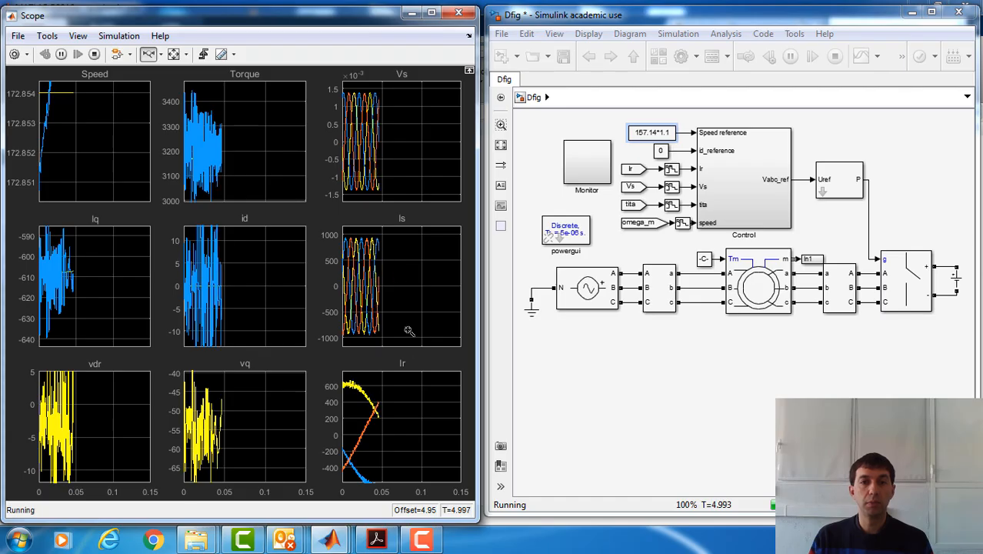
{"action": "left_click", "coordinate": [175, 55]}
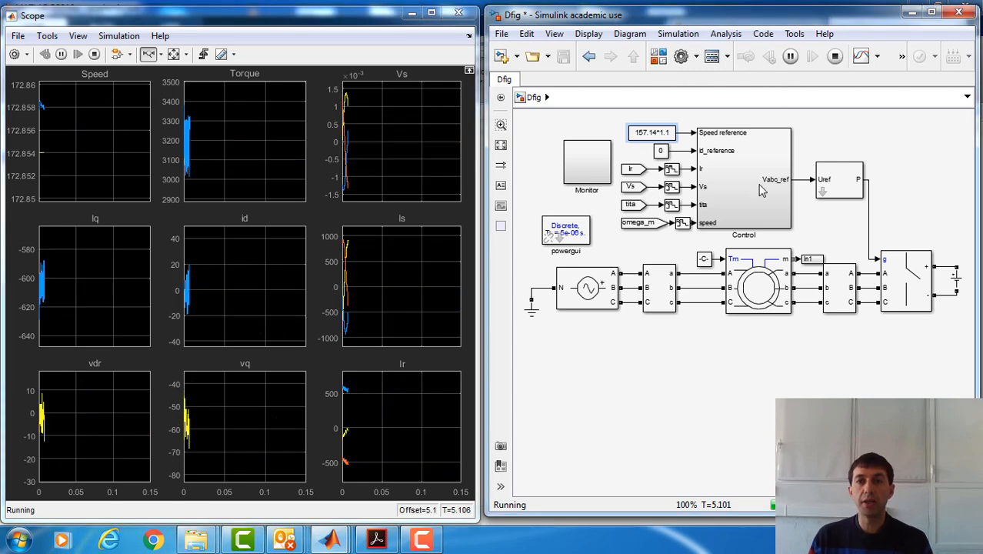
Step: Change the machine's Tm constant to -Tem*0.25 during the run and rescale the Scope axes to the response
{"action": "left_click", "coordinate": [706, 260]}
{"action": "double_click", "coordinate": [706, 260]}
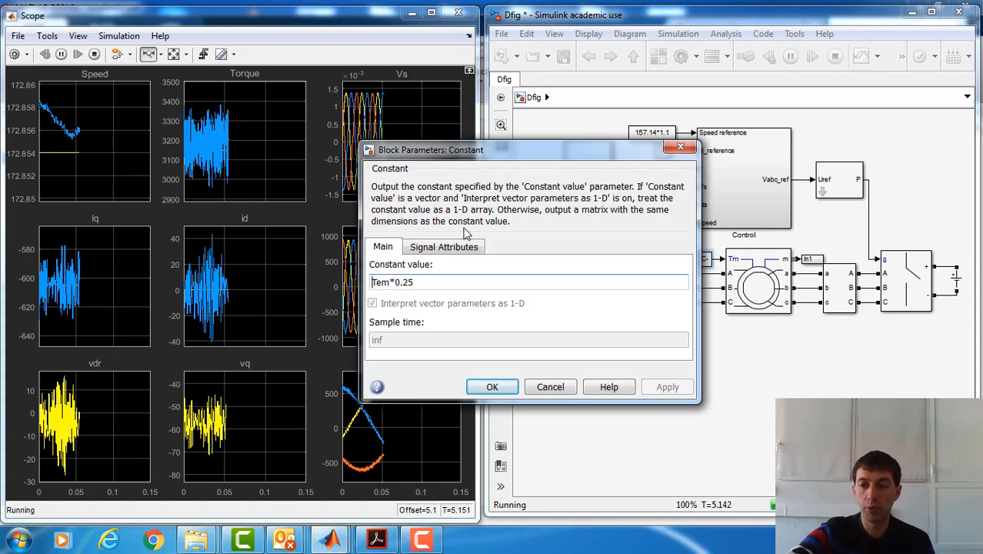
{"action": "type", "text": "-"}
{"action": "key", "text": "Return"}
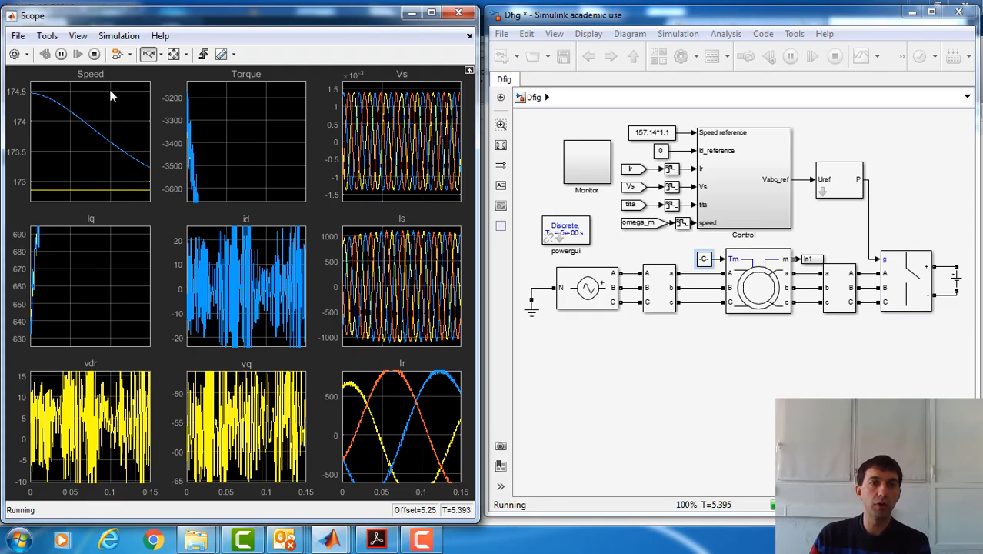
{"action": "left_click", "coordinate": [174, 60]}
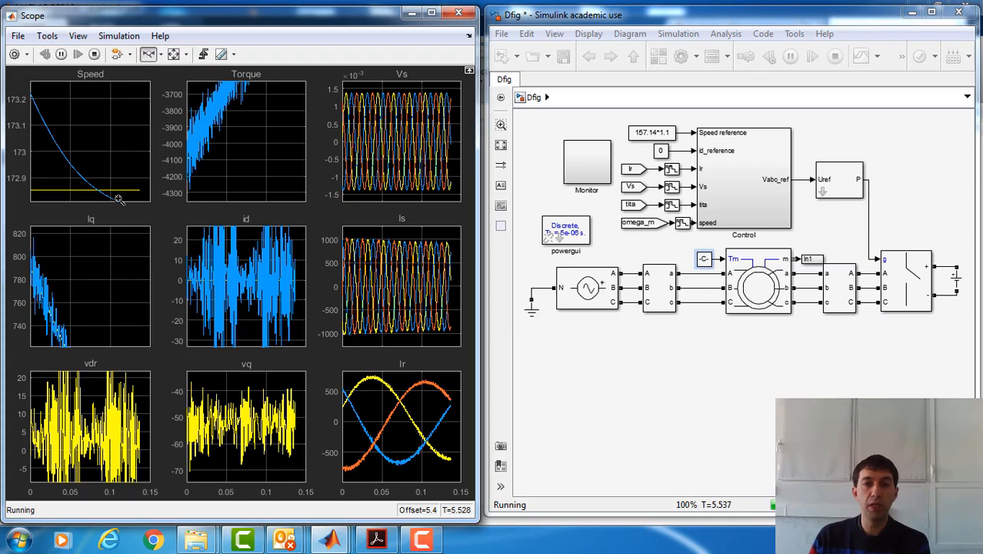
Step: Rescale the Scope axes, stop the simulation, and fit the Scope plots to the entire recorded run
{"action": "left_click", "coordinate": [174, 53]}
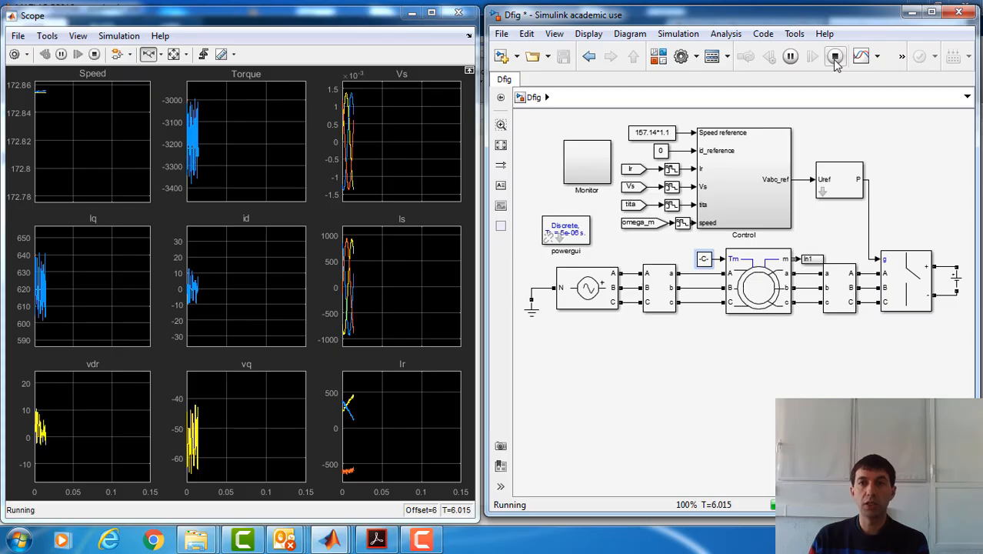
{"action": "left_click", "coordinate": [835, 57]}
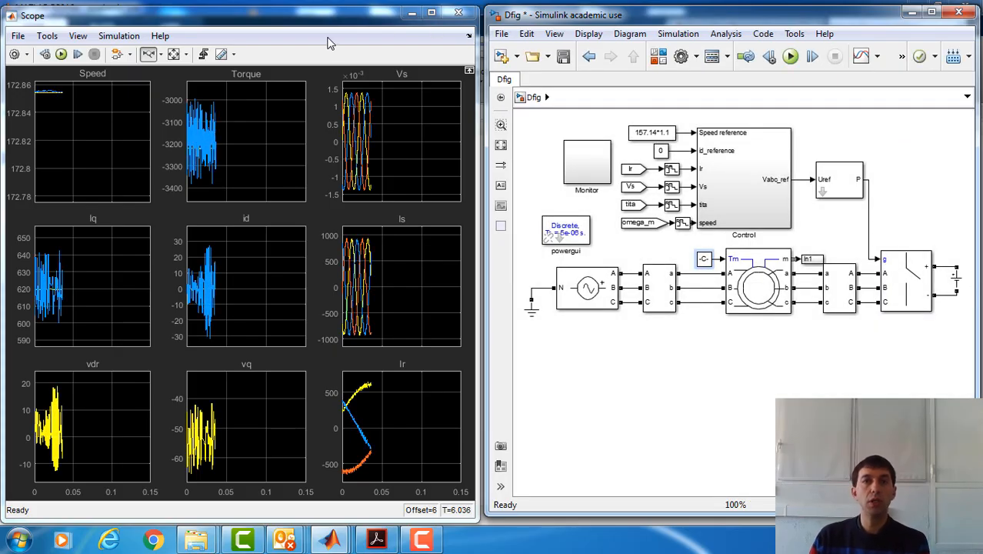
{"action": "left_click", "coordinate": [179, 56]}
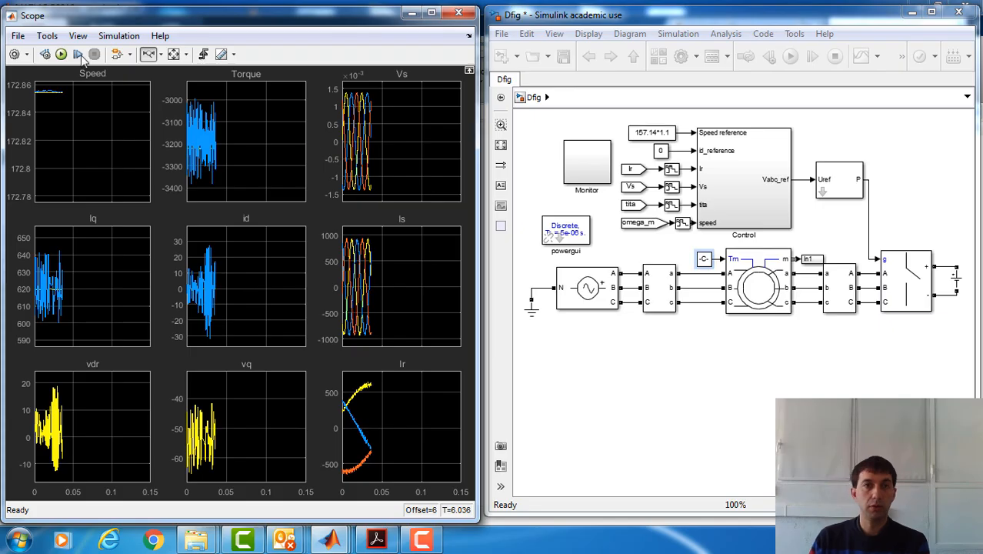
{"action": "left_click", "coordinate": [172, 54]}
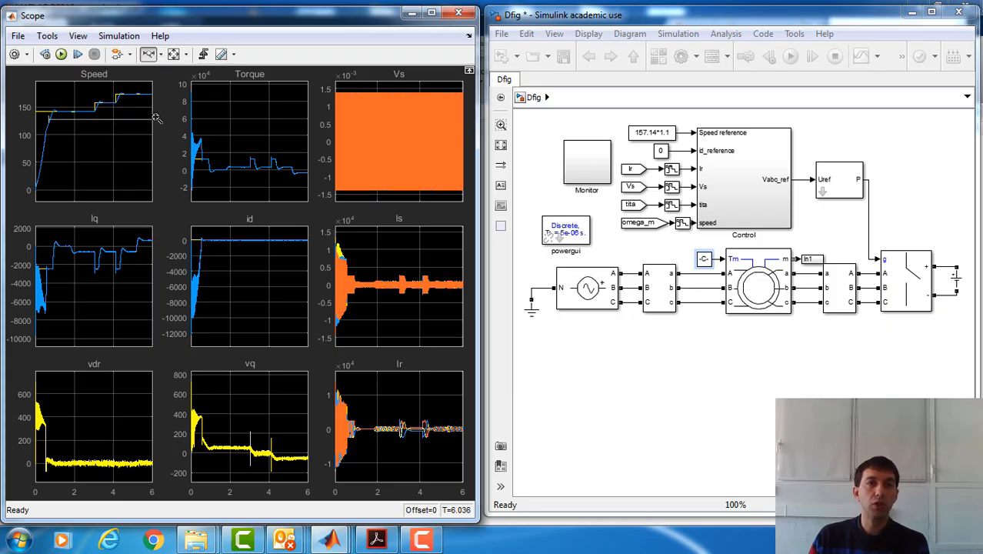
Step: Zoom the Scope's time axis in twice to exclude the start-up transient and show about 2 to 6 s
{"action": "left_click_drag", "start_coordinate": [155, 117], "coordinate": [156, 118]}
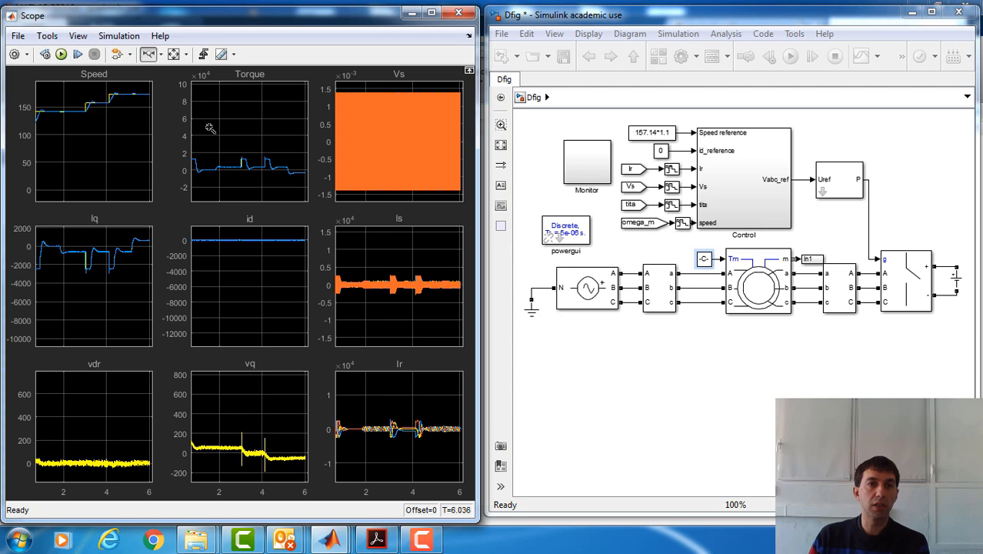
{"action": "left_click", "coordinate": [159, 57]}
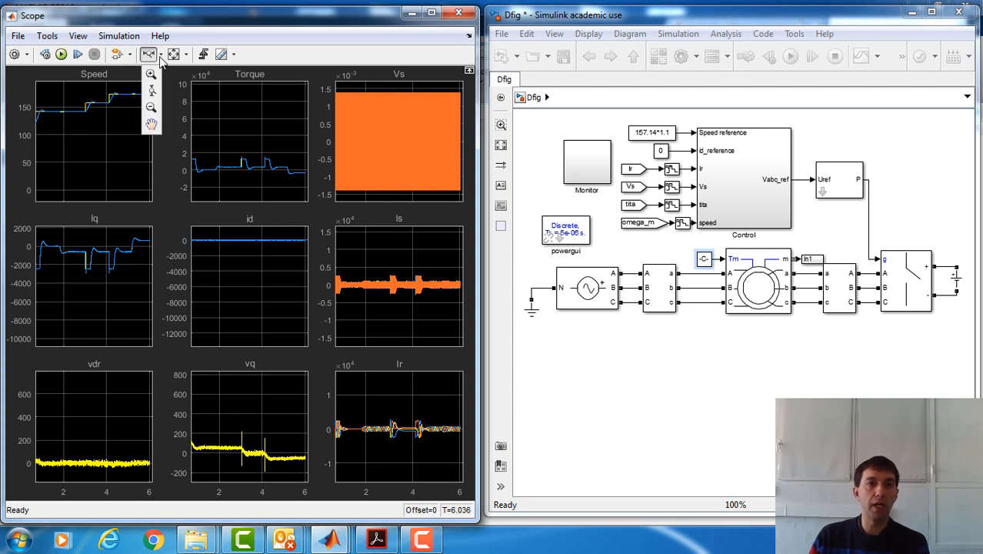
{"action": "left_click", "coordinate": [146, 22]}
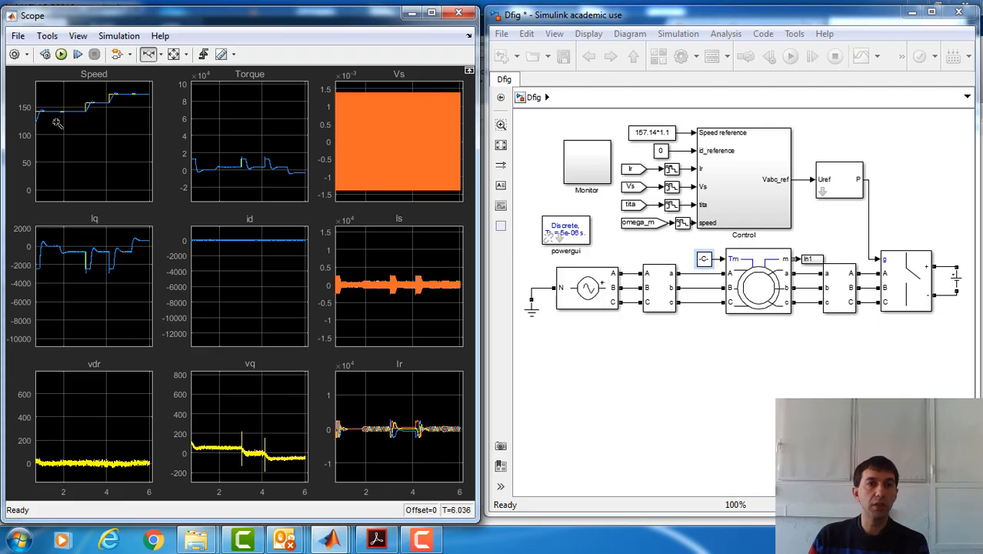
{"action": "left_click_drag", "start_coordinate": [56, 122], "coordinate": [153, 121]}
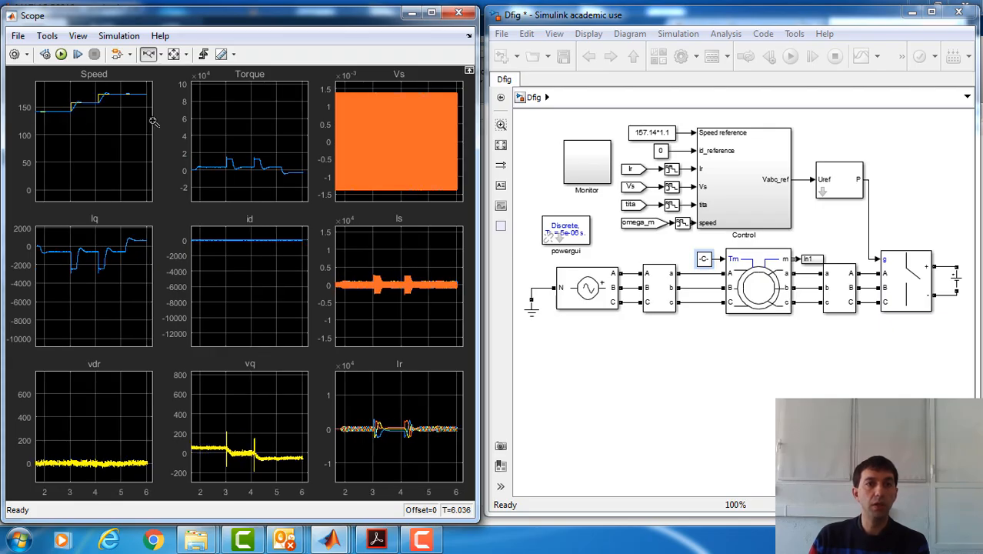
Step: Switch the Scope to vertical zoom and enlarge the Speed and Torque traces to examine their reference-step responses
{"action": "left_click", "coordinate": [161, 54]}
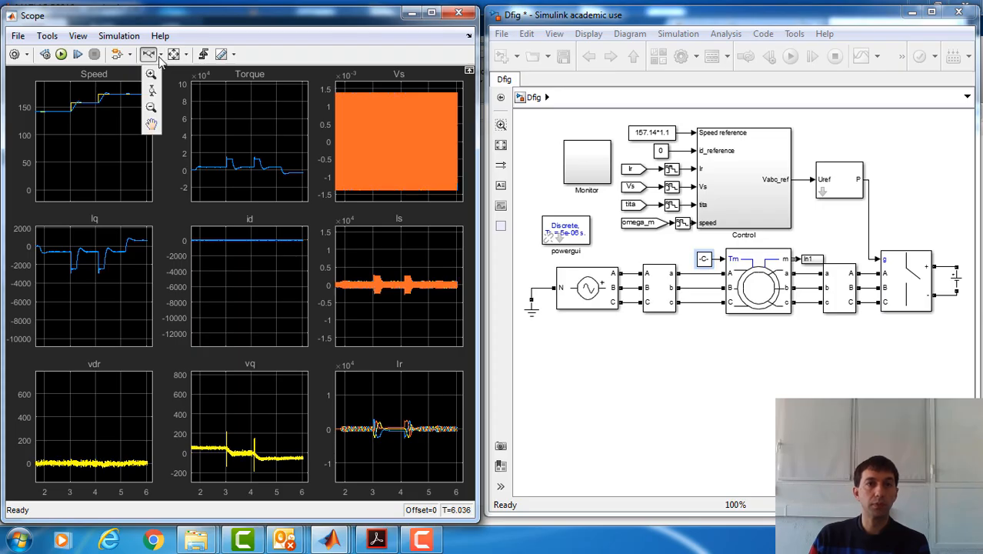
{"action": "left_click", "coordinate": [152, 90]}
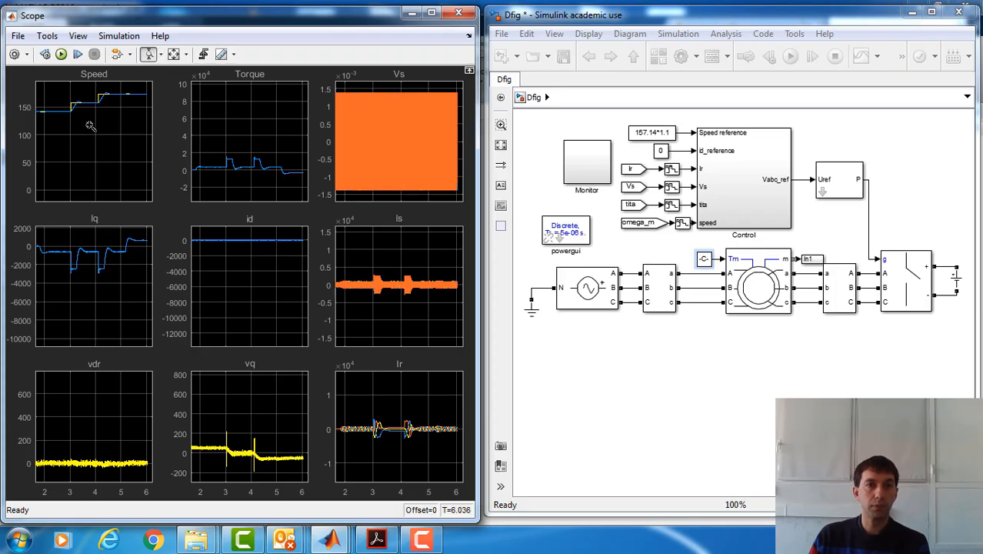
{"action": "left_click_drag", "start_coordinate": [89, 126], "coordinate": [90, 91]}
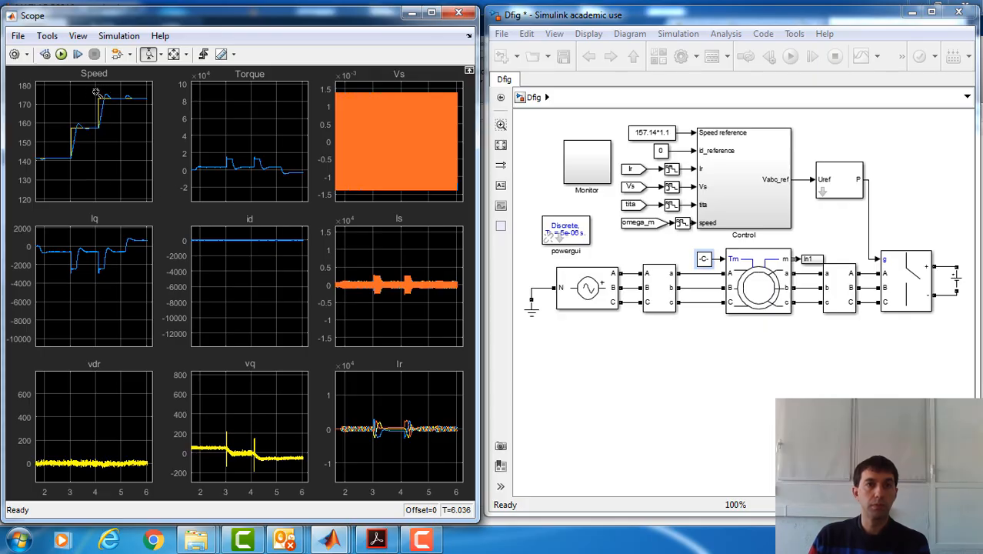
{"action": "left_click_drag", "start_coordinate": [95, 92], "coordinate": [96, 92]}
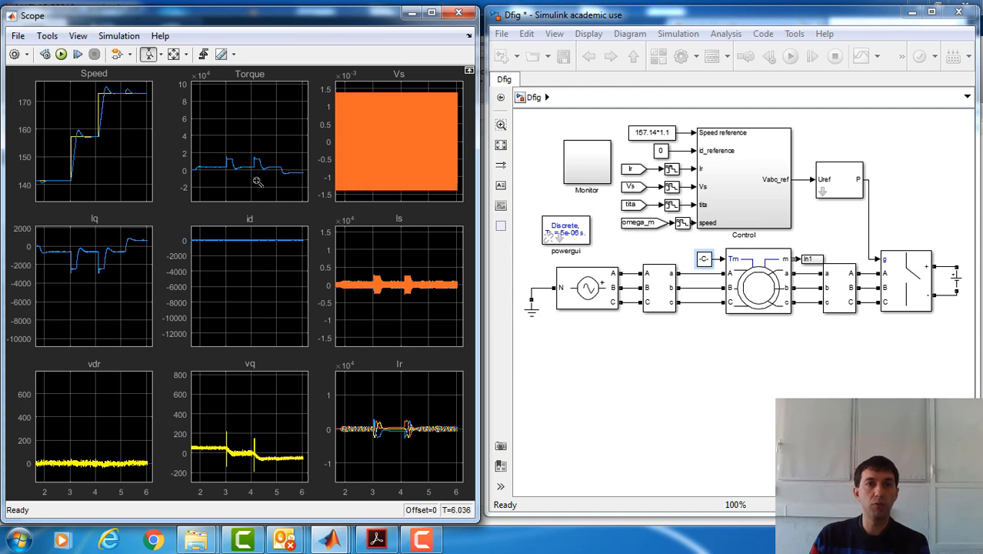
{"action": "left_click_drag", "start_coordinate": [256, 178], "coordinate": [256, 178]}
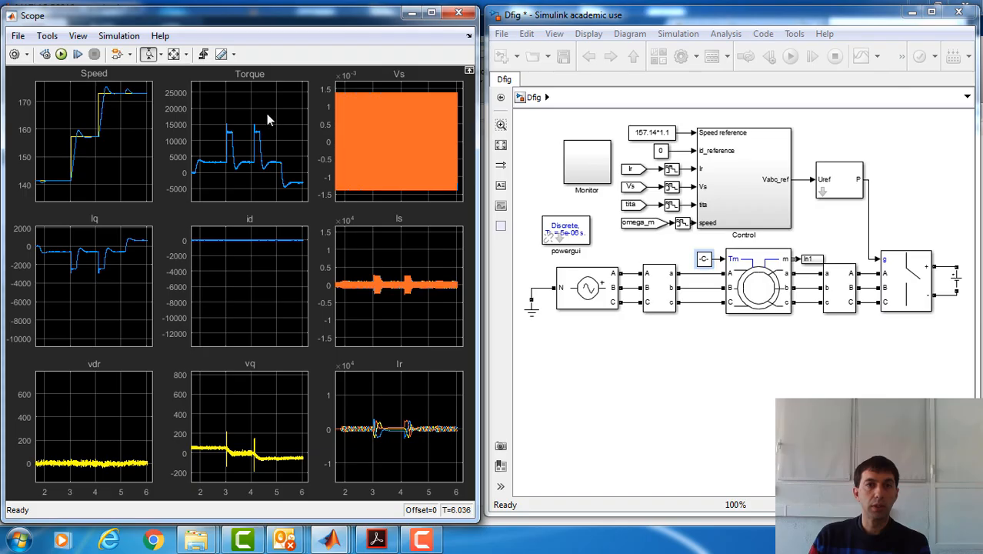
{"action": "left_click_drag", "start_coordinate": [270, 121], "coordinate": [271, 116]}
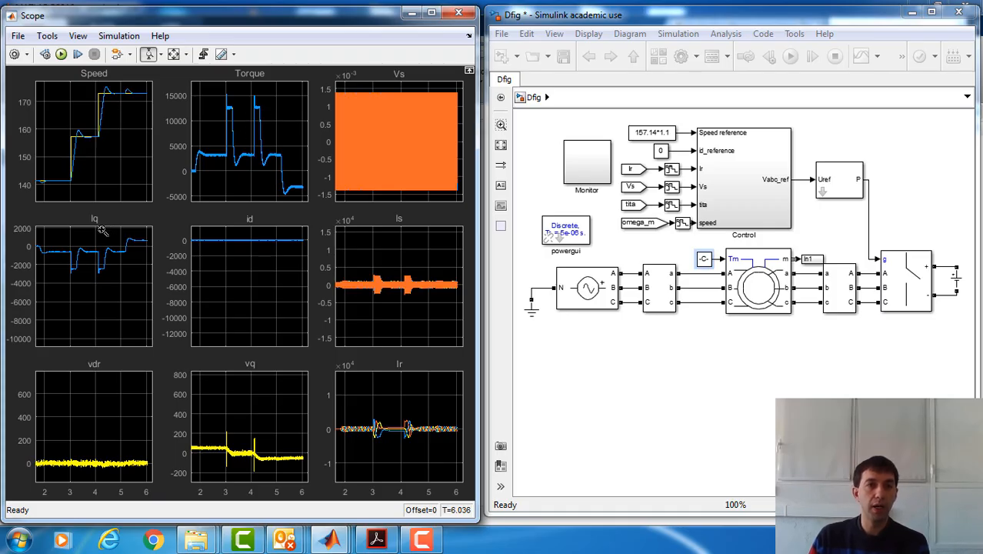
Step: Zoom vertically into the Iq, vdr and vq plots to examine the current and voltage responses
{"action": "left_click_drag", "start_coordinate": [102, 230], "coordinate": [110, 292]}
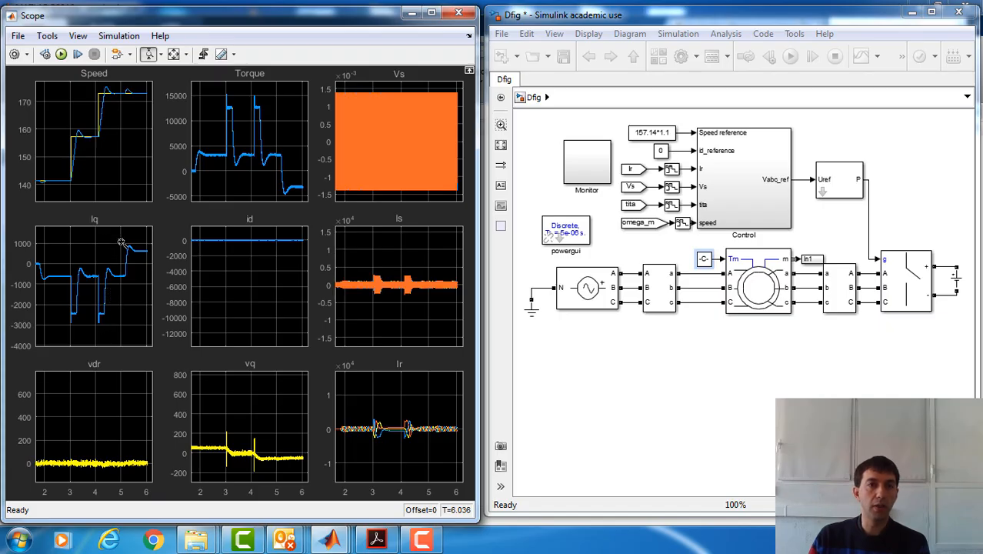
{"action": "left_click_drag", "start_coordinate": [99, 336], "coordinate": [114, 235]}
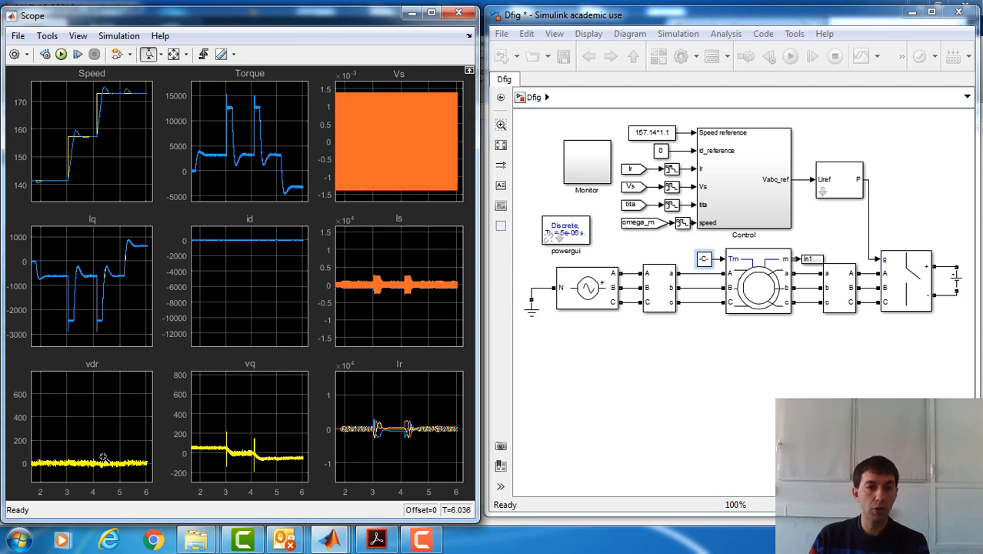
{"action": "left_click_drag", "start_coordinate": [96, 462], "coordinate": [99, 480]}
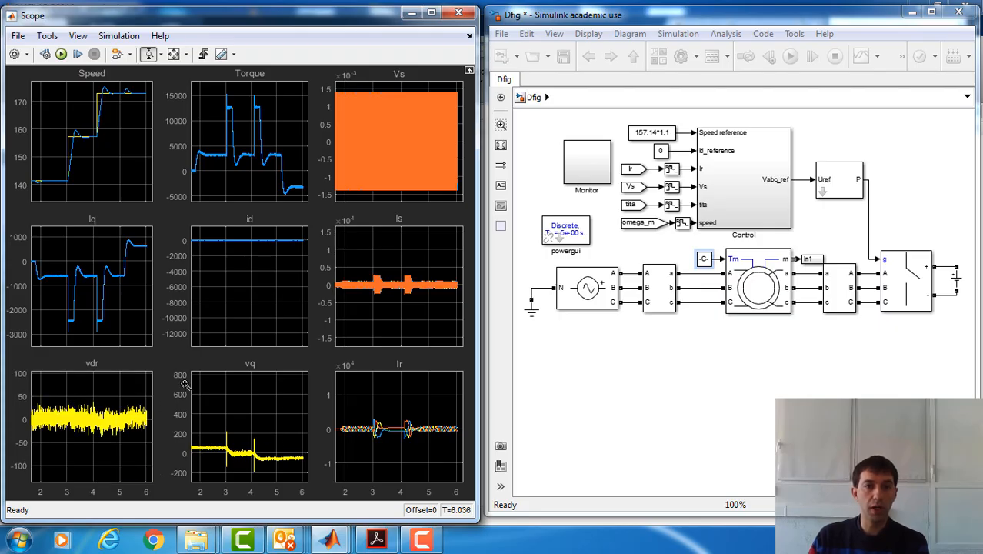
{"action": "left_click_drag", "start_coordinate": [263, 435], "coordinate": [265, 475]}
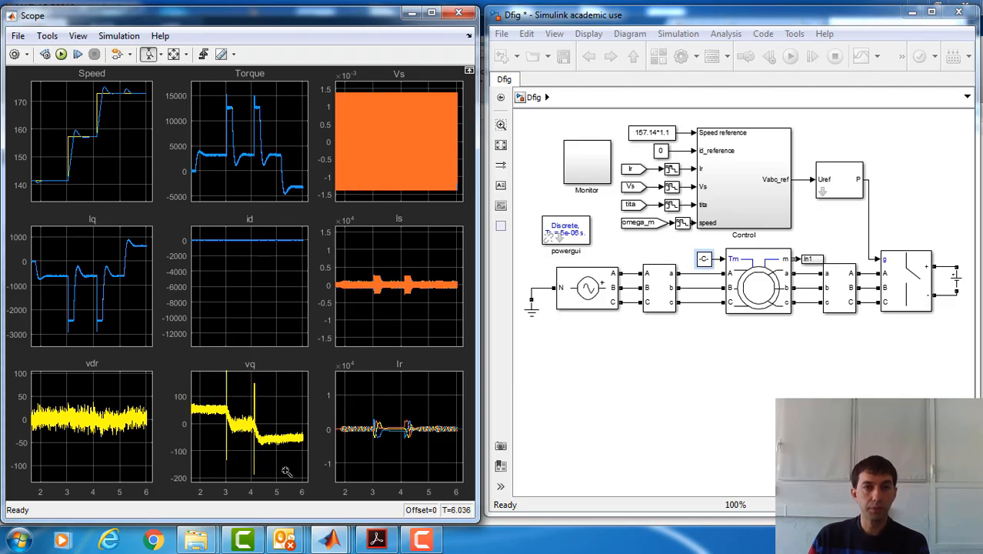
{"action": "left_click_drag", "start_coordinate": [285, 384], "coordinate": [285, 469]}
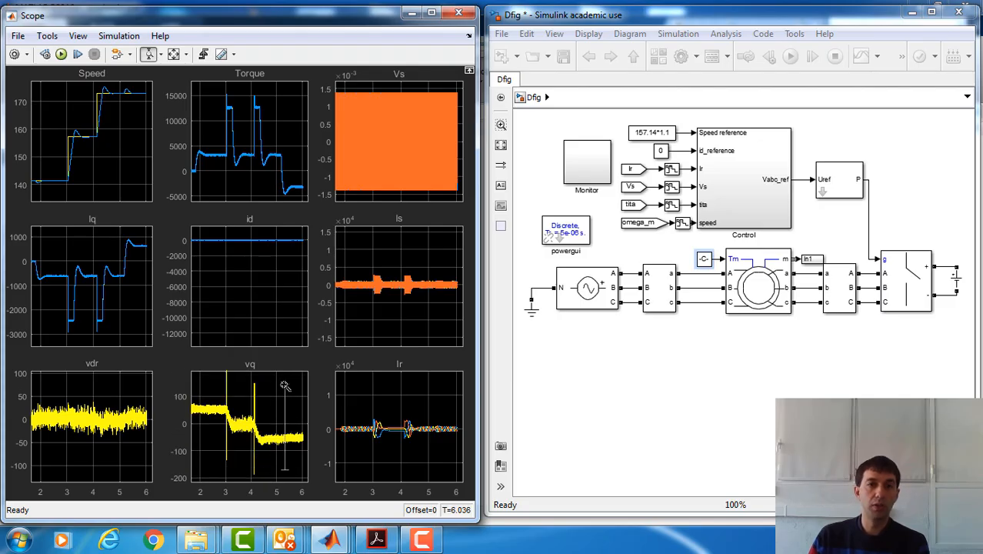
{"action": "left_click_drag", "start_coordinate": [284, 385], "coordinate": [284, 383]}
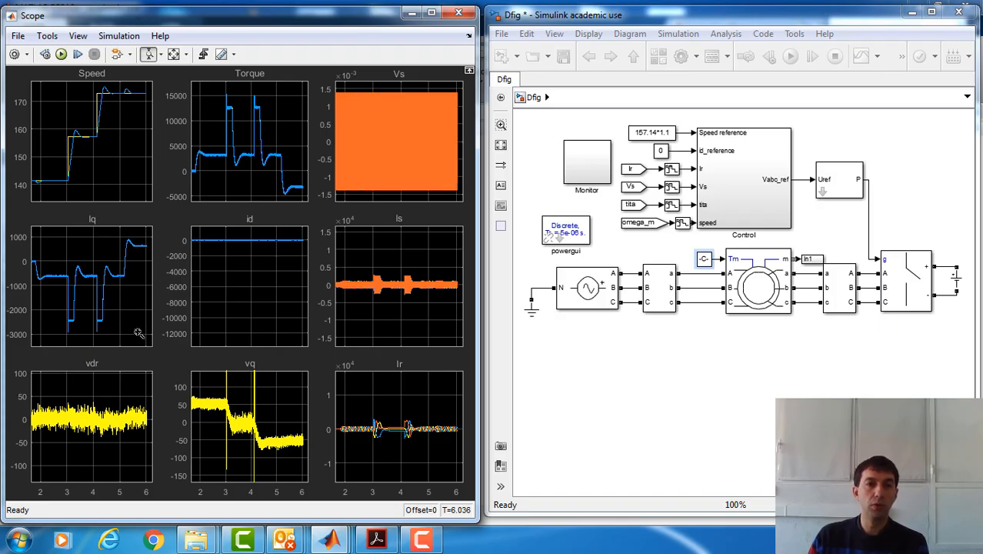
Step: Zoom vertically into the id plot around zero and tighten the vdr plot's range
{"action": "left_click", "coordinate": [264, 244]}
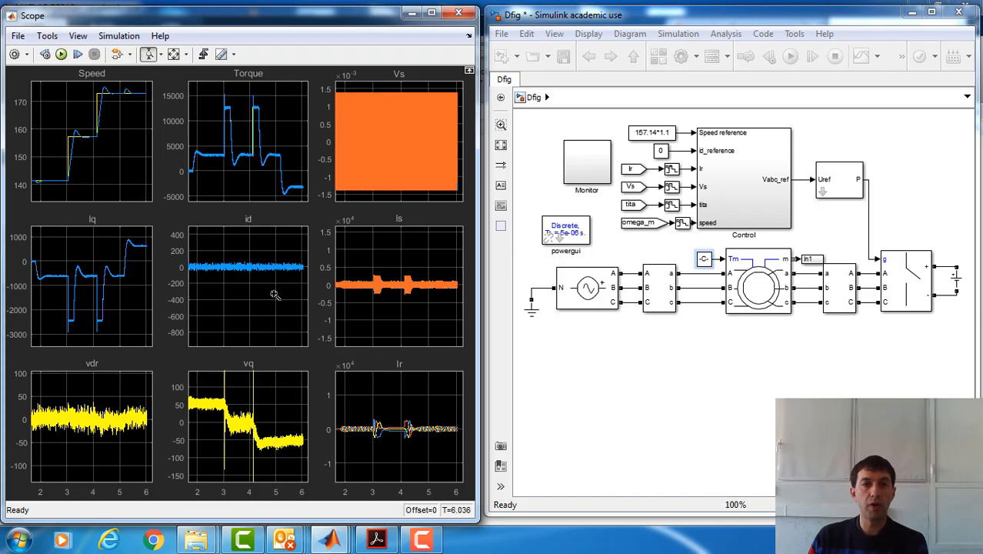
{"action": "left_click", "coordinate": [271, 292]}
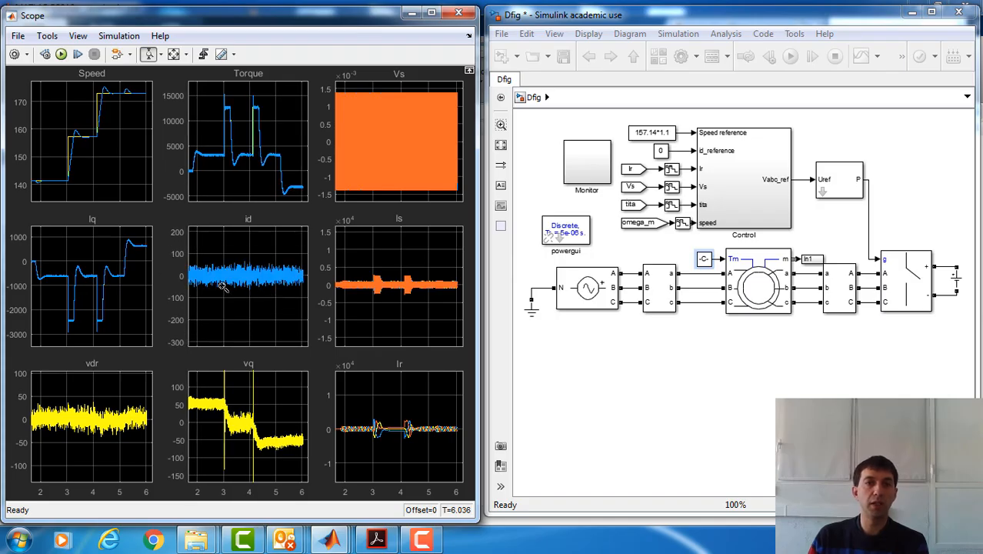
{"action": "left_click", "coordinate": [97, 419]}
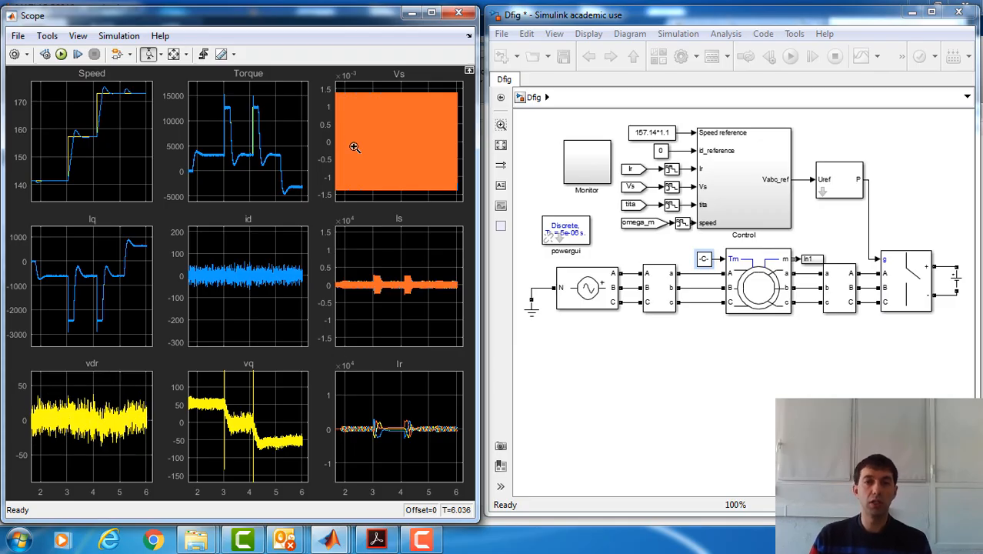
Step: Zoom vertically into the Is and Ir plots, then zoom Ir back out one level to examine the current amplitudes
{"action": "left_click_drag", "start_coordinate": [432, 263], "coordinate": [433, 315]}
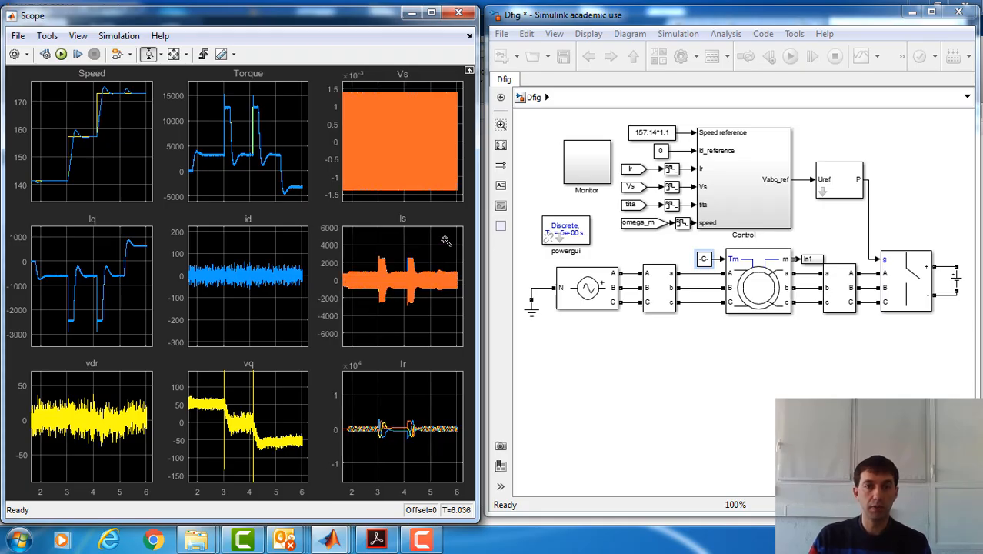
{"action": "left_click_drag", "start_coordinate": [445, 240], "coordinate": [443, 316]}
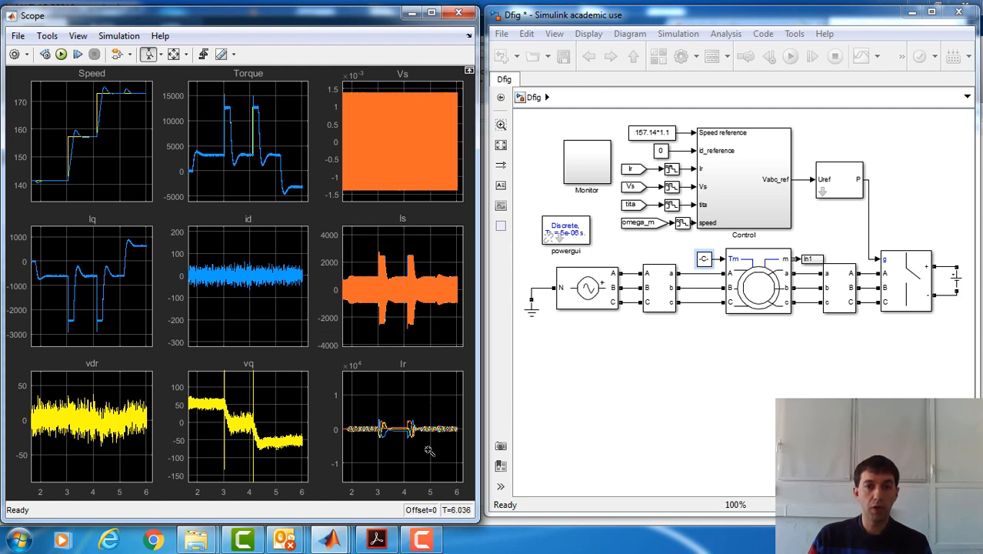
{"action": "left_click_drag", "start_coordinate": [427, 454], "coordinate": [428, 470]}
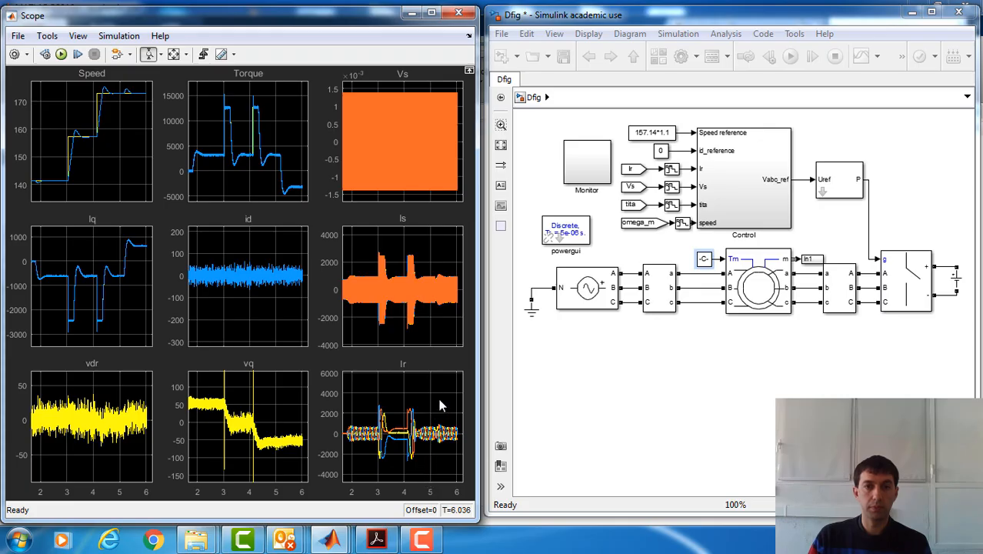
{"action": "left_click_drag", "start_coordinate": [425, 475], "coordinate": [433, 397]}
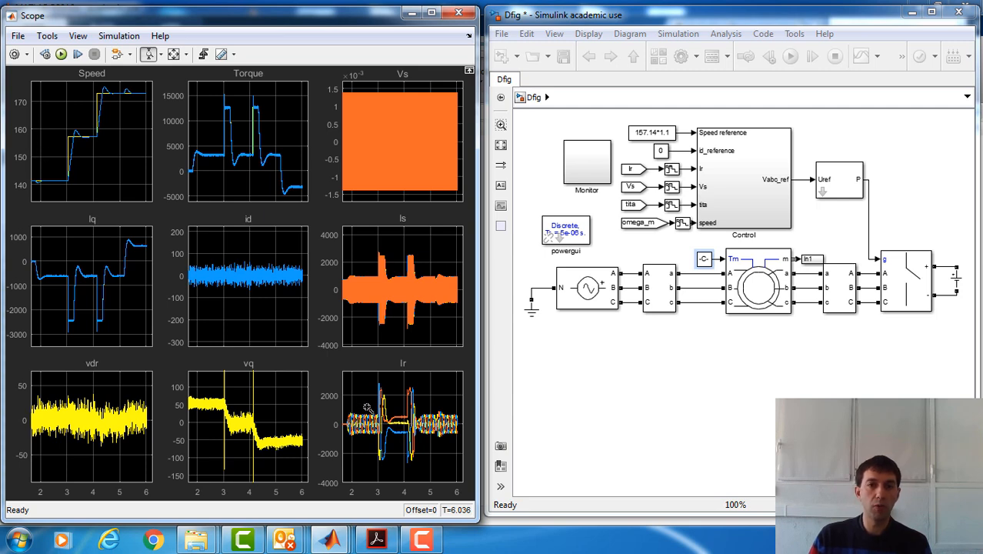
{"action": "mouse_move", "coordinate": [359, 406]}
{"action": "left_mouse_down"}
{"action": "mouse_move", "coordinate": [378, 409]}
{"action": "mouse_move", "coordinate": [381, 456]}
{"action": "left_mouse_up"}
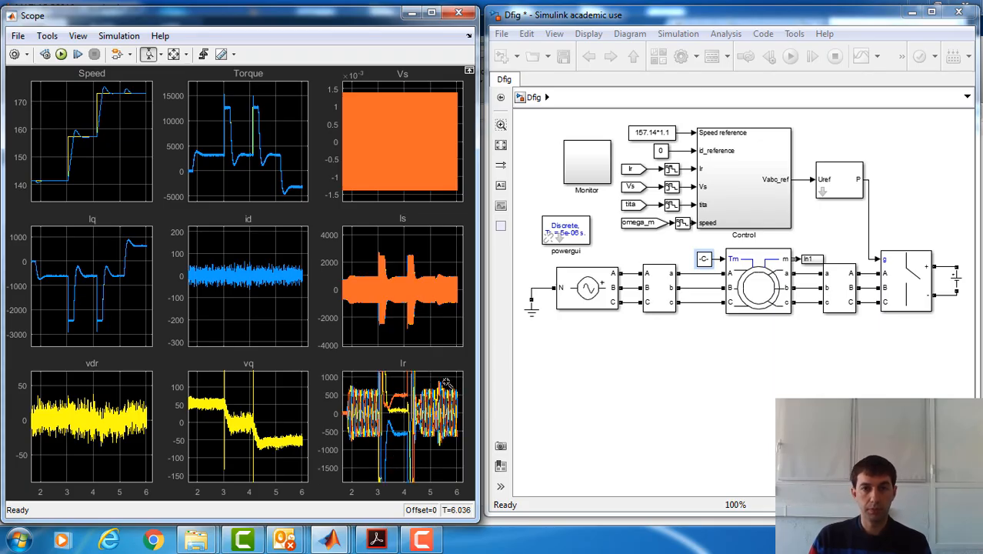
{"action": "right_click", "coordinate": [452, 383]}
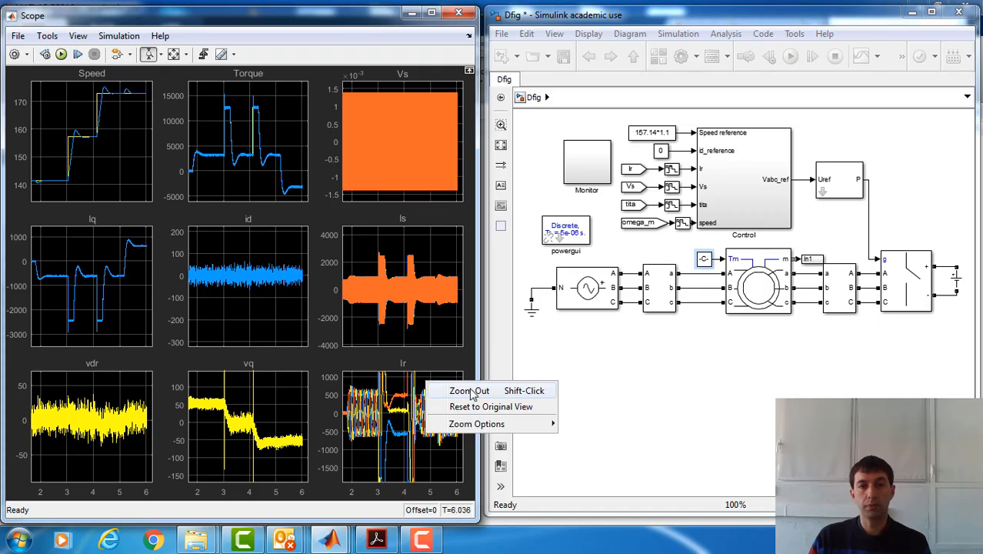
{"action": "left_click", "coordinate": [469, 389]}
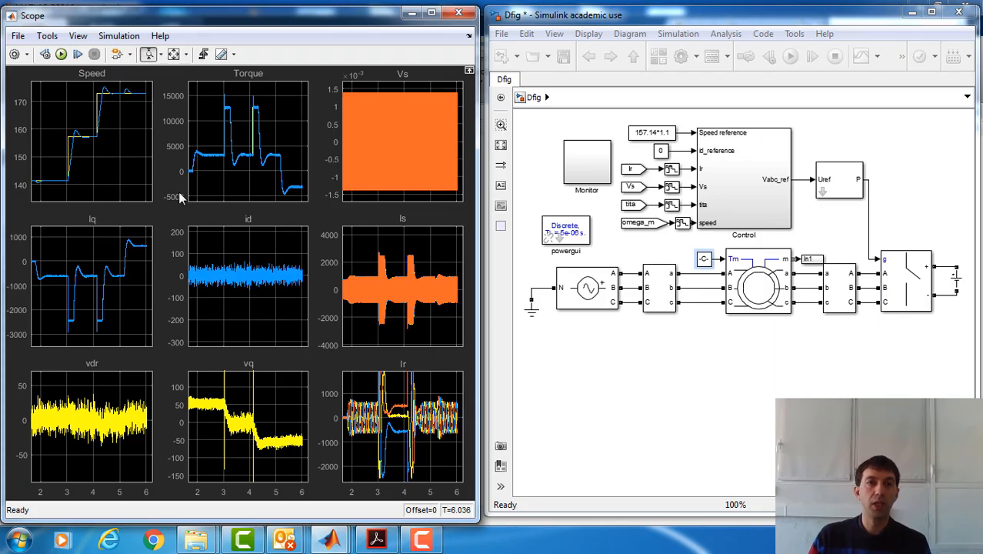
Step: Zoom the time axis in on the Ir waveforms just before 3 s, then widen it to include the first speed-reference step
{"action": "left_click", "coordinate": [161, 55]}
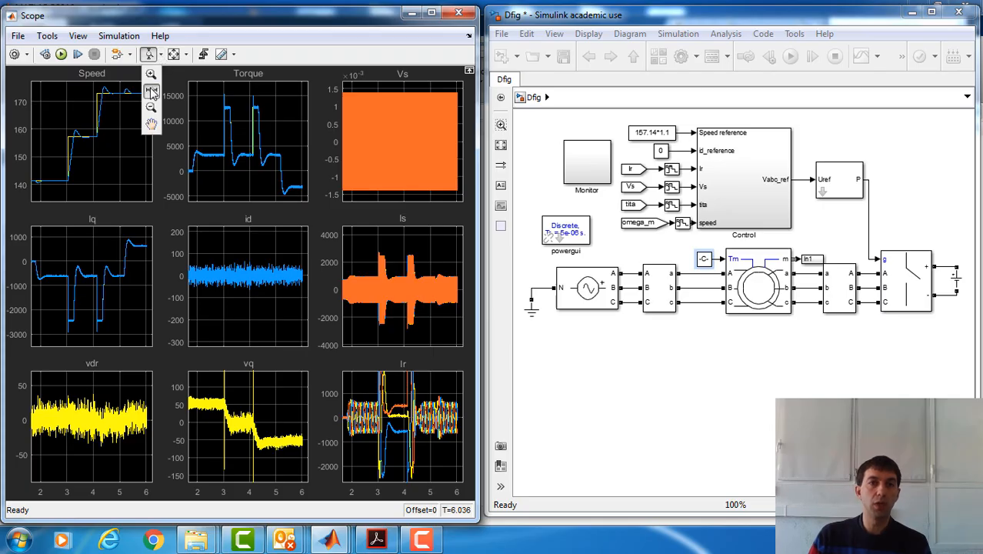
{"action": "left_click", "coordinate": [152, 92]}
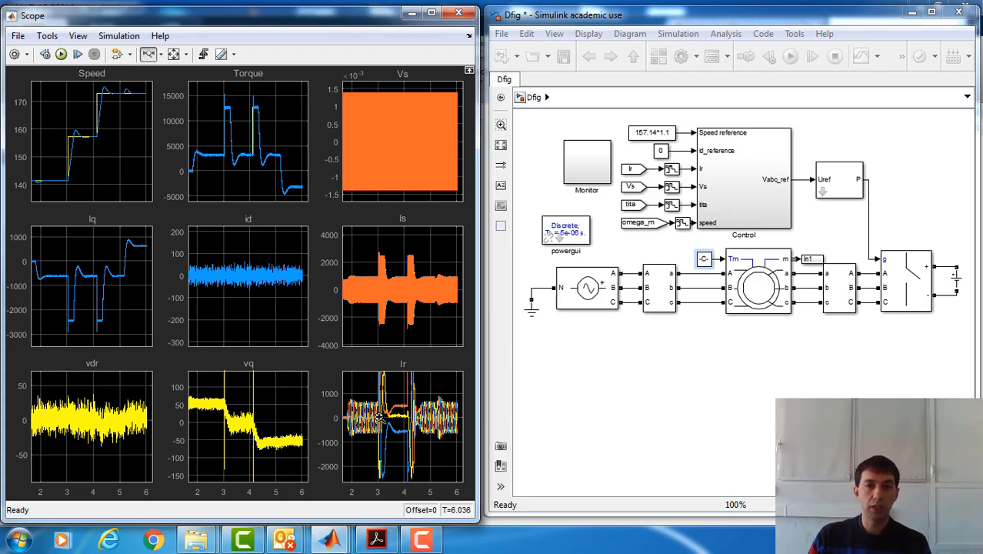
{"action": "left_click_drag", "start_coordinate": [379, 418], "coordinate": [369, 417]}
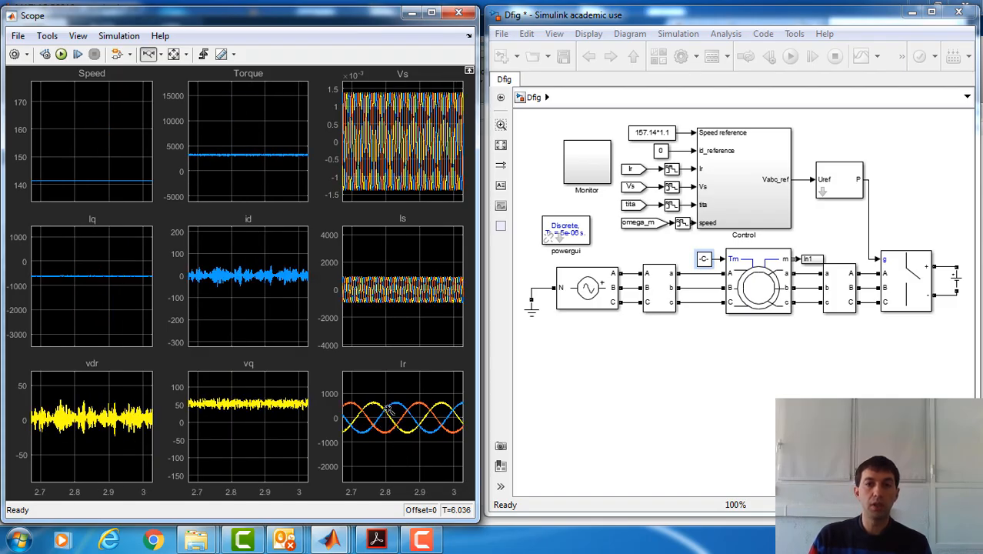
{"action": "right_click", "coordinate": [434, 389]}
{"action": "left_click", "coordinate": [460, 398]}
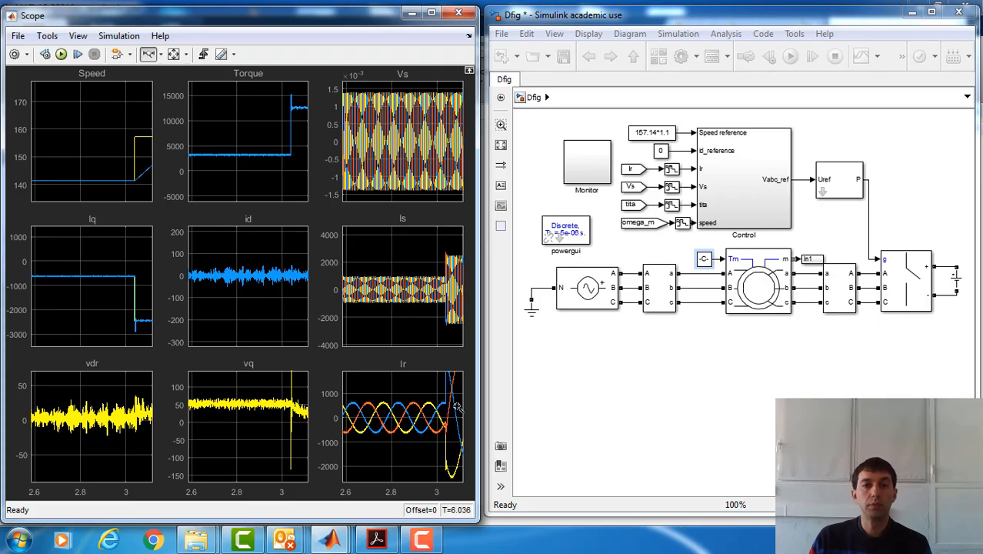
{"action": "right_click", "coordinate": [421, 396]}
{"action": "left_click", "coordinate": [445, 400]}
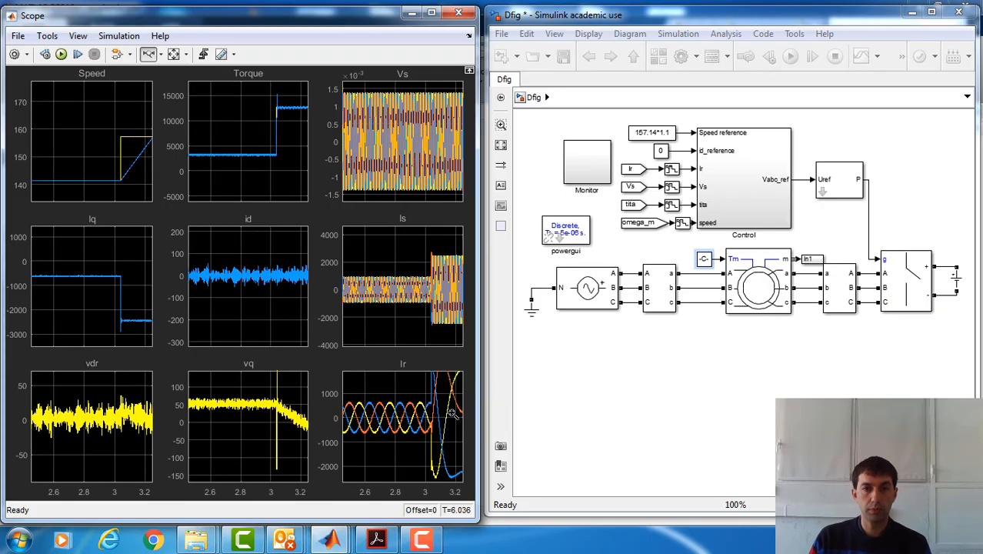
Step: Zoom the time axis out from the first speed-reference step until both speed-reference steps, from about 1 s to 5 s, are in view
{"action": "right_click", "coordinate": [453, 414]}
{"action": "left_click", "coordinate": [483, 421]}
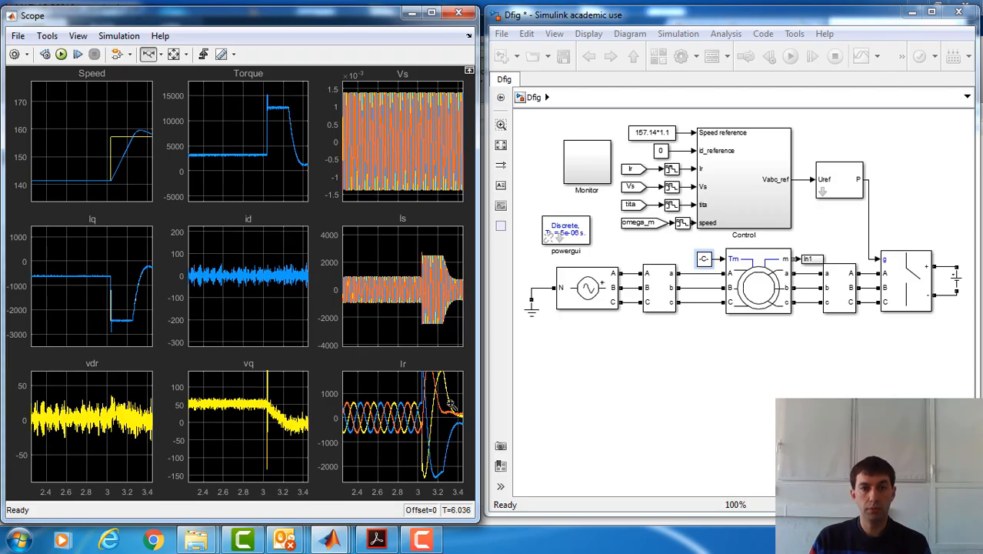
{"action": "right_click", "coordinate": [456, 395]}
{"action": "left_click", "coordinate": [492, 402]}
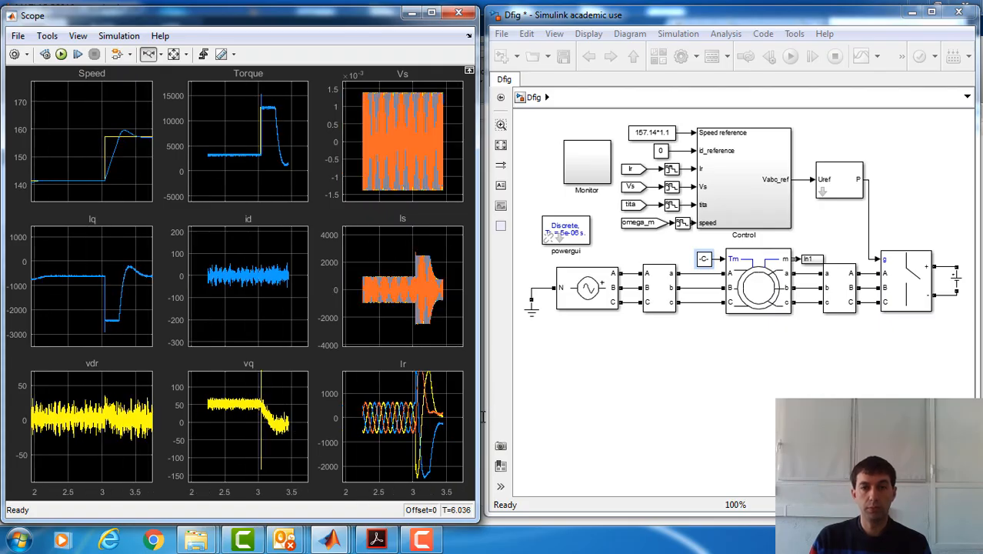
{"action": "right_click", "coordinate": [454, 385]}
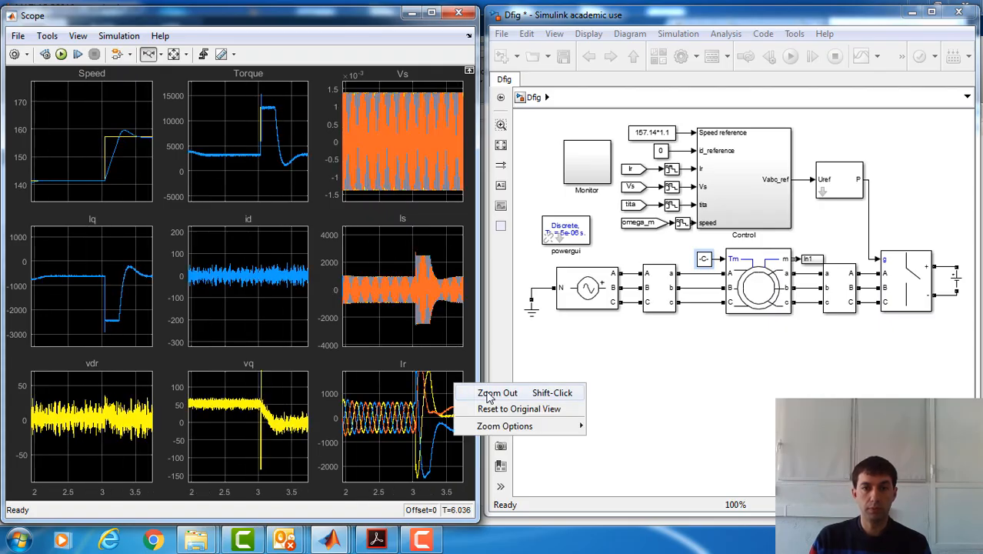
{"action": "left_click", "coordinate": [488, 393]}
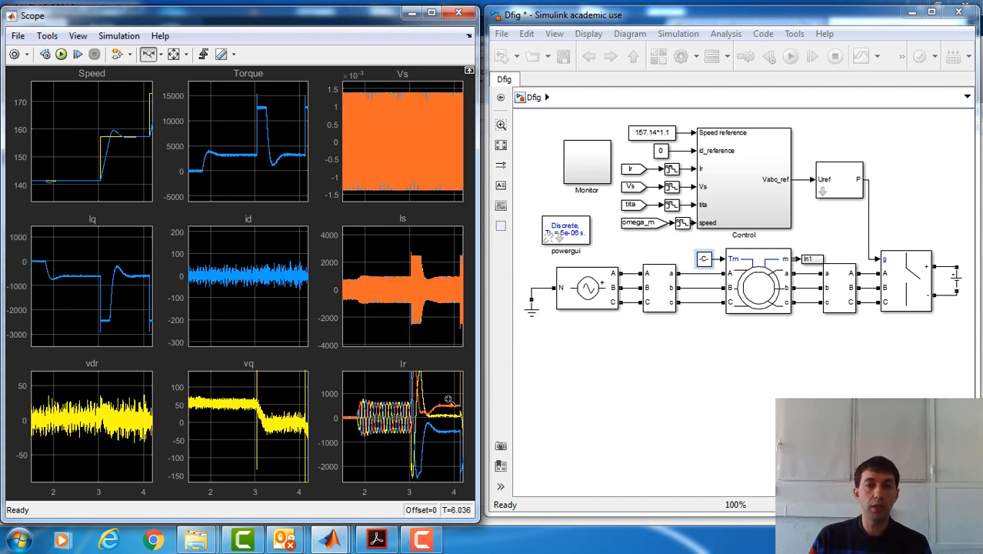
{"action": "right_click", "coordinate": [449, 399]}
{"action": "left_click", "coordinate": [469, 408]}
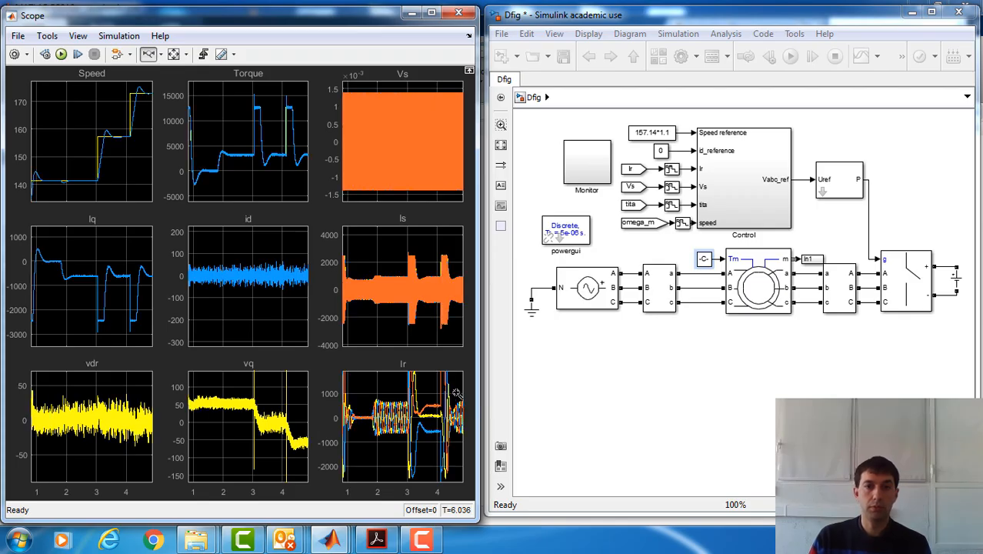
Step: Zoom the time axis in on the steady-state waveforms around 5 s, narrowing it to about 4.96 to 5.01 s
{"action": "left_click_drag", "start_coordinate": [456, 392], "coordinate": [476, 391]}
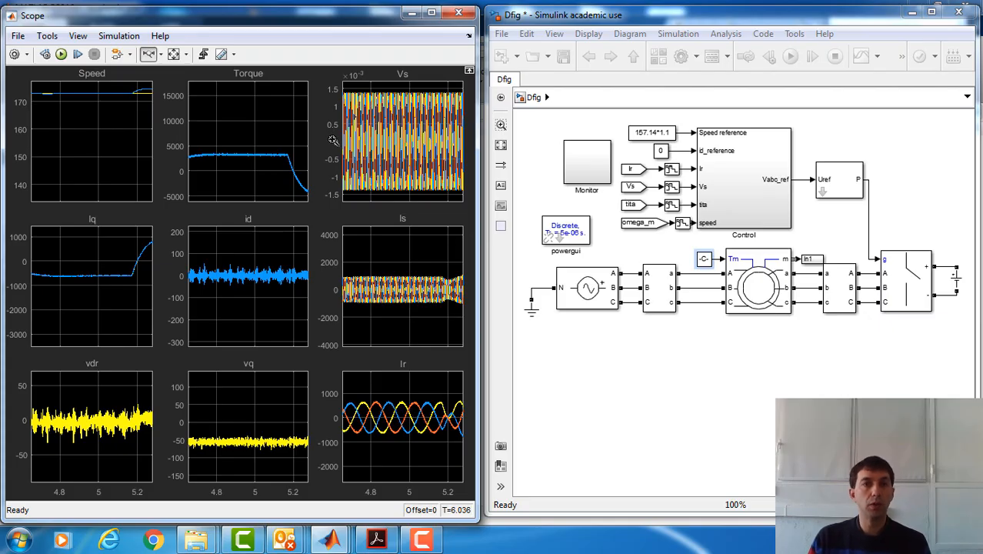
{"action": "left_click_drag", "start_coordinate": [389, 314], "coordinate": [418, 314]}
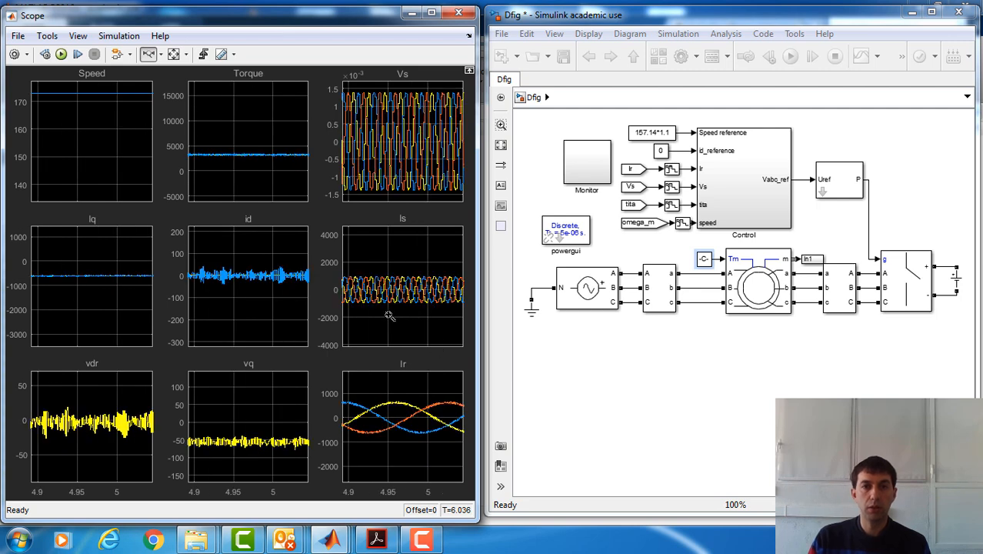
{"action": "left_click_drag", "start_coordinate": [393, 318], "coordinate": [443, 318]}
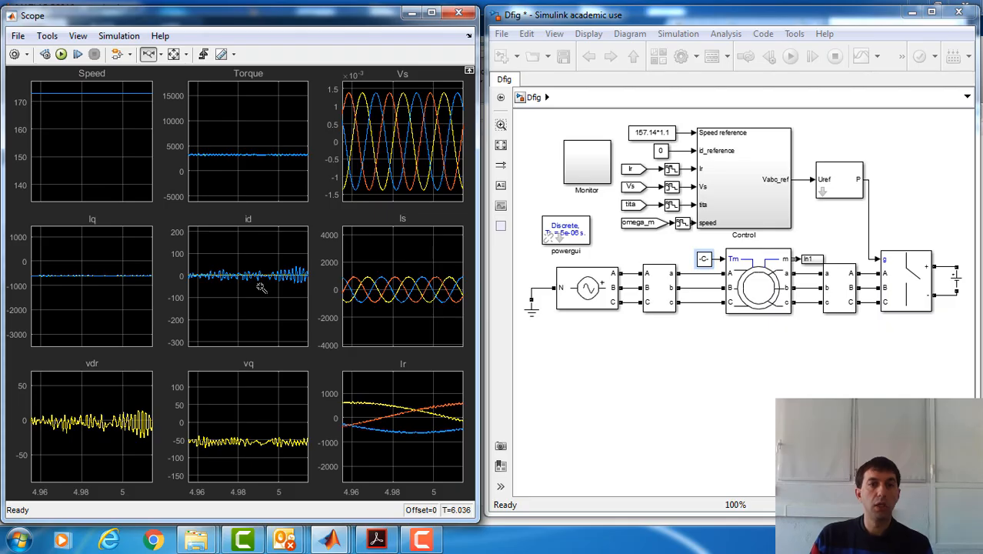
Step: Switch to vertical zooming and magnify the Iq plot around -600 to examine its ripple
{"action": "left_click", "coordinate": [160, 54]}
{"action": "left_click", "coordinate": [152, 91]}
{"action": "left_click_drag", "start_coordinate": [105, 267], "coordinate": [111, 315]}
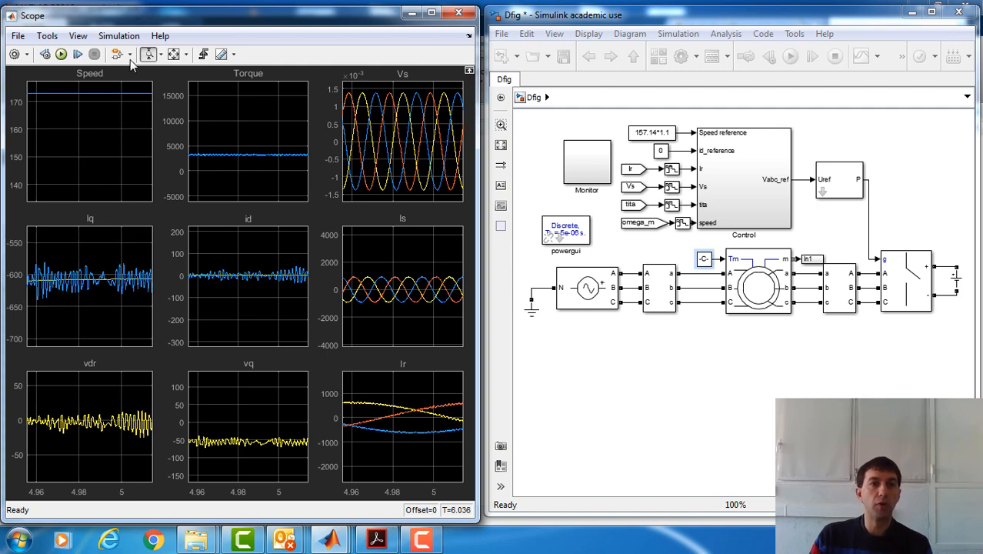
Step: Zoom vertically into the Speed plot around 172.85 and the Torque plot to about 2400 to 3600, then return to the Dfig model
{"action": "left_click_drag", "start_coordinate": [115, 101], "coordinate": [118, 91]}
{"action": "left_click_drag", "start_coordinate": [117, 133], "coordinate": [114, 162]}
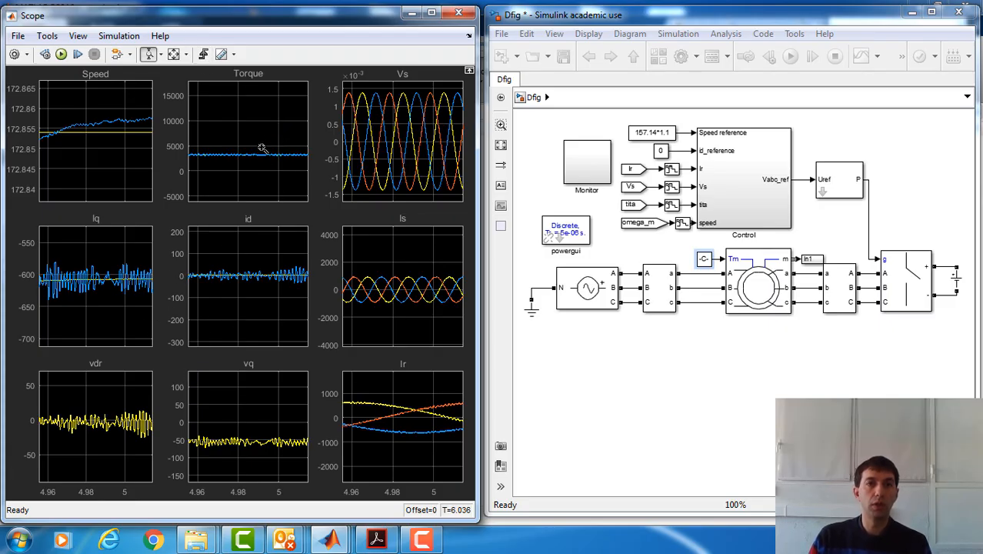
{"action": "left_click_drag", "start_coordinate": [262, 147], "coordinate": [259, 166]}
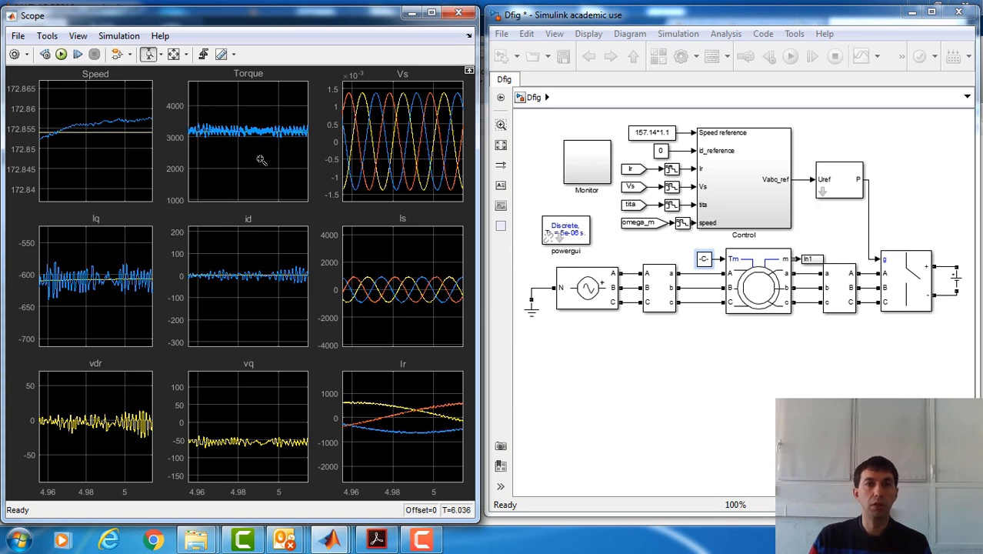
{"action": "left_click_drag", "start_coordinate": [260, 115], "coordinate": [263, 156]}
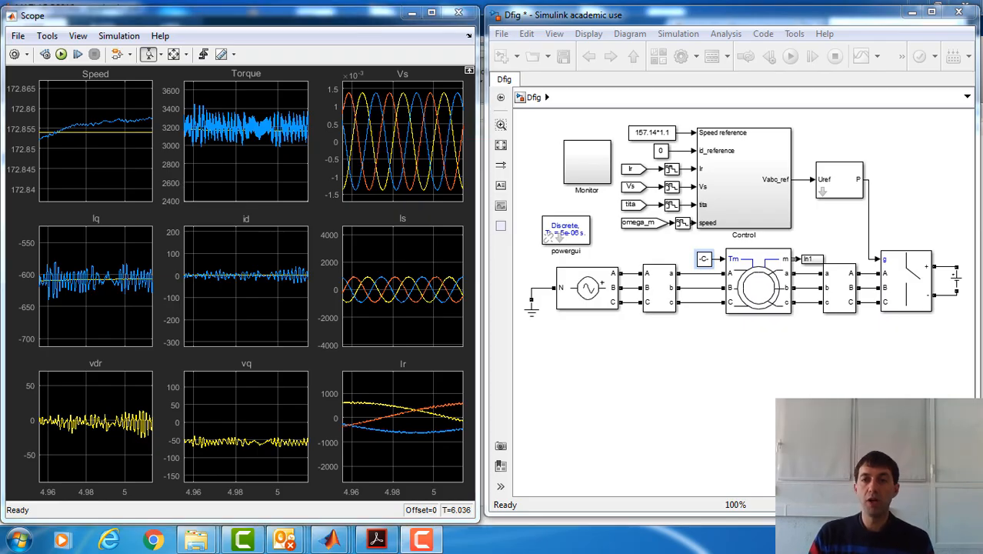
{"action": "left_click", "coordinate": [942, 141]}
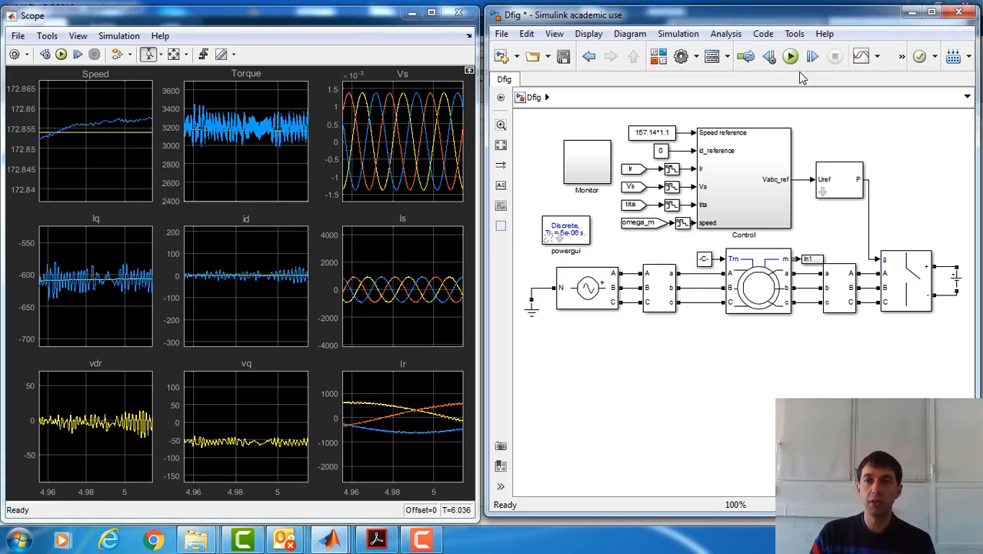